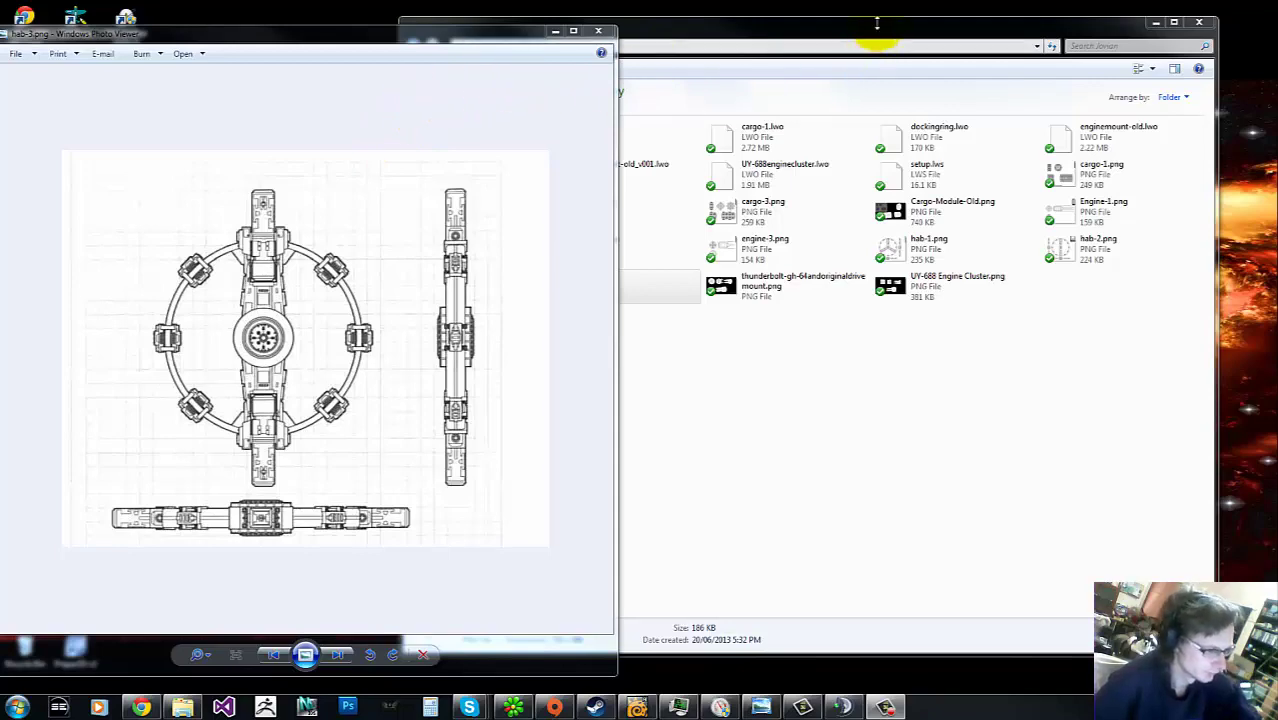
Step: Move the Jovian folder window beside the image viewer and compare the drawings hab-1.png, hab-2.png and hab-3.png
drag(885, 30, 965, 37)
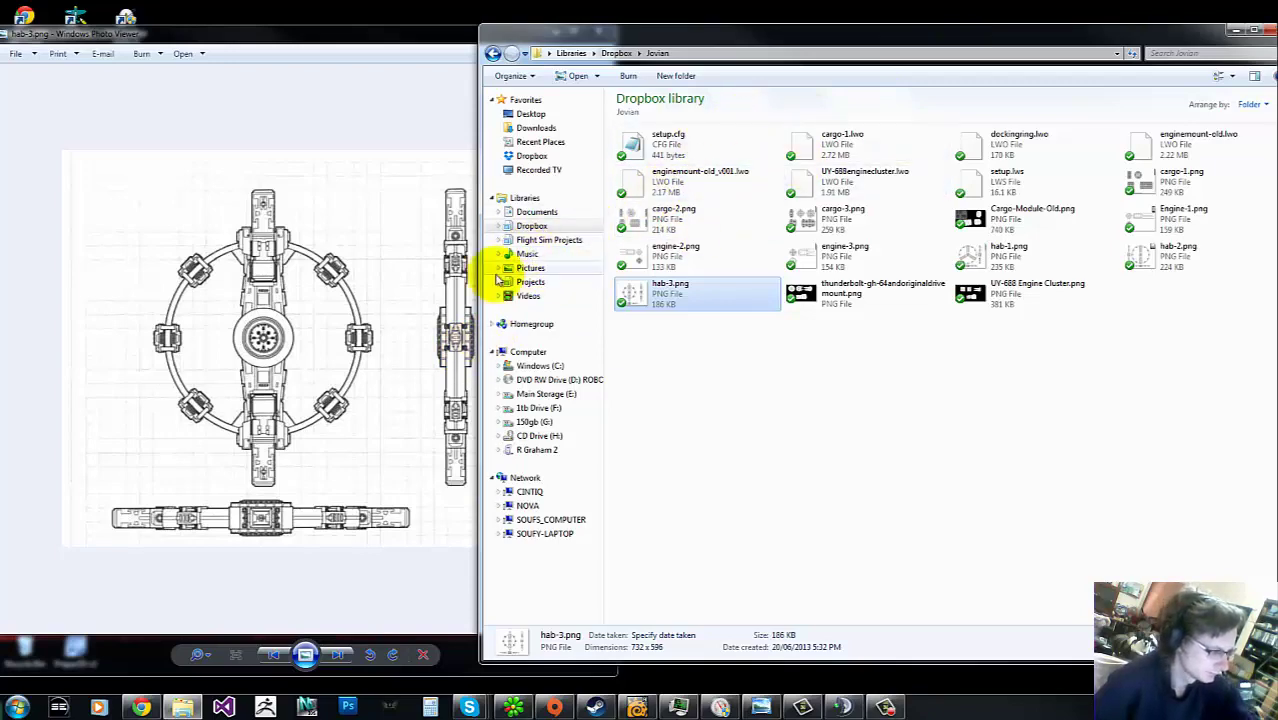
drag(481, 258, 645, 250)
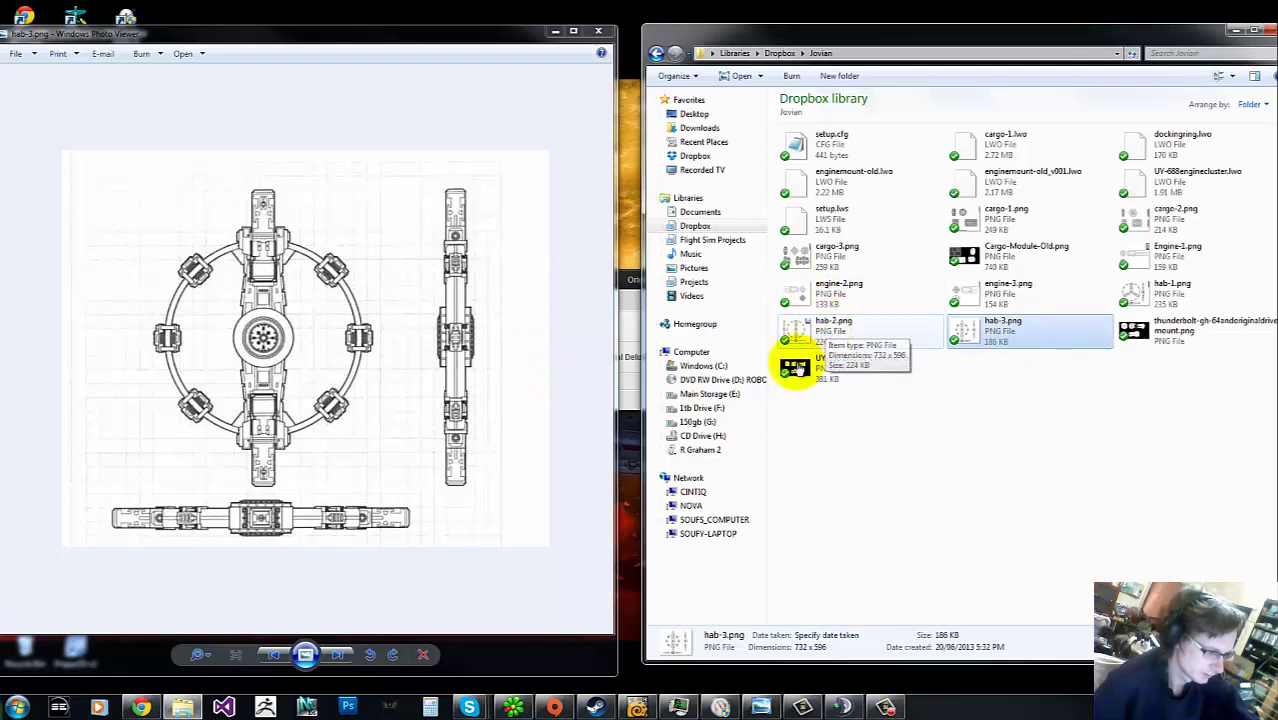
click(273, 655)
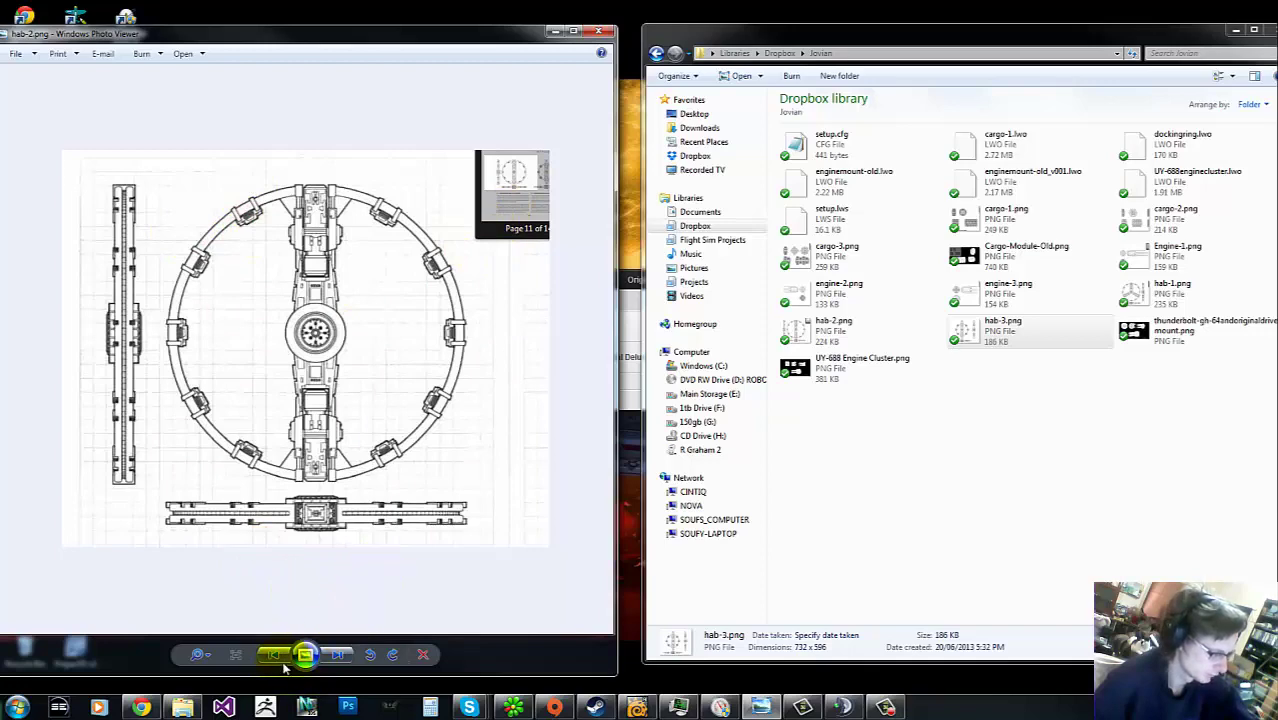
click(276, 656)
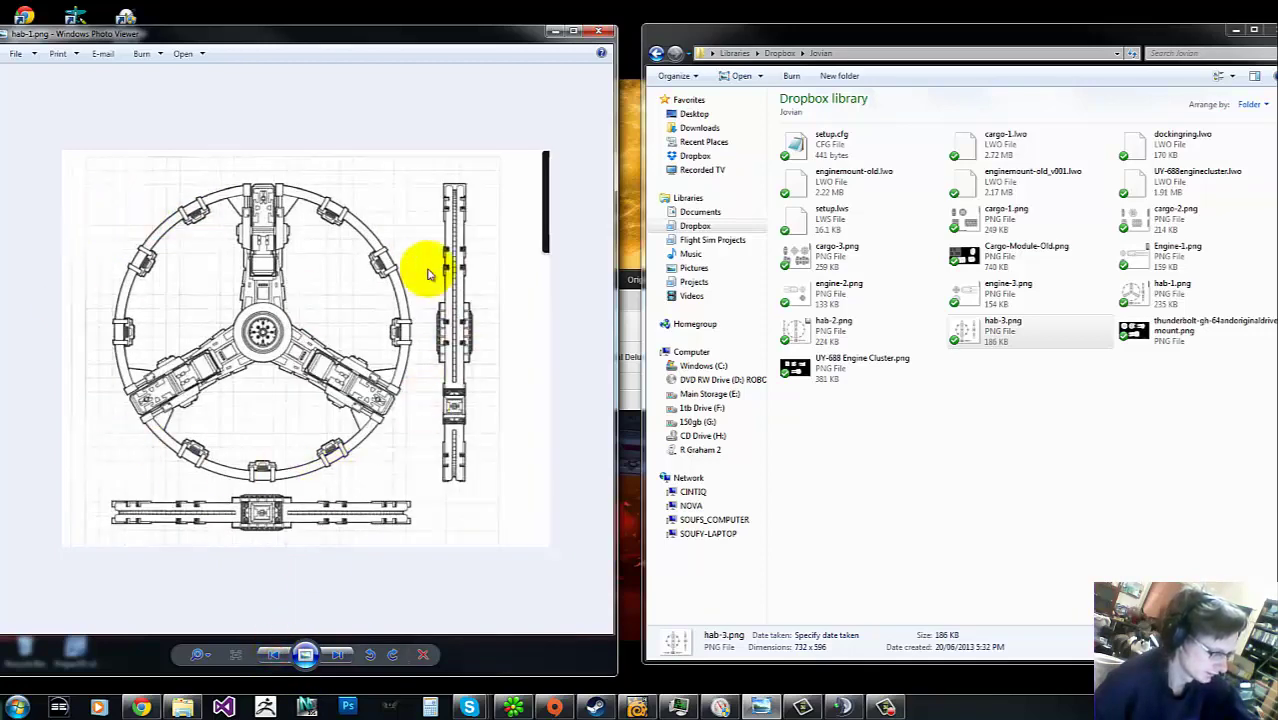
click(340, 655)
click(340, 655)
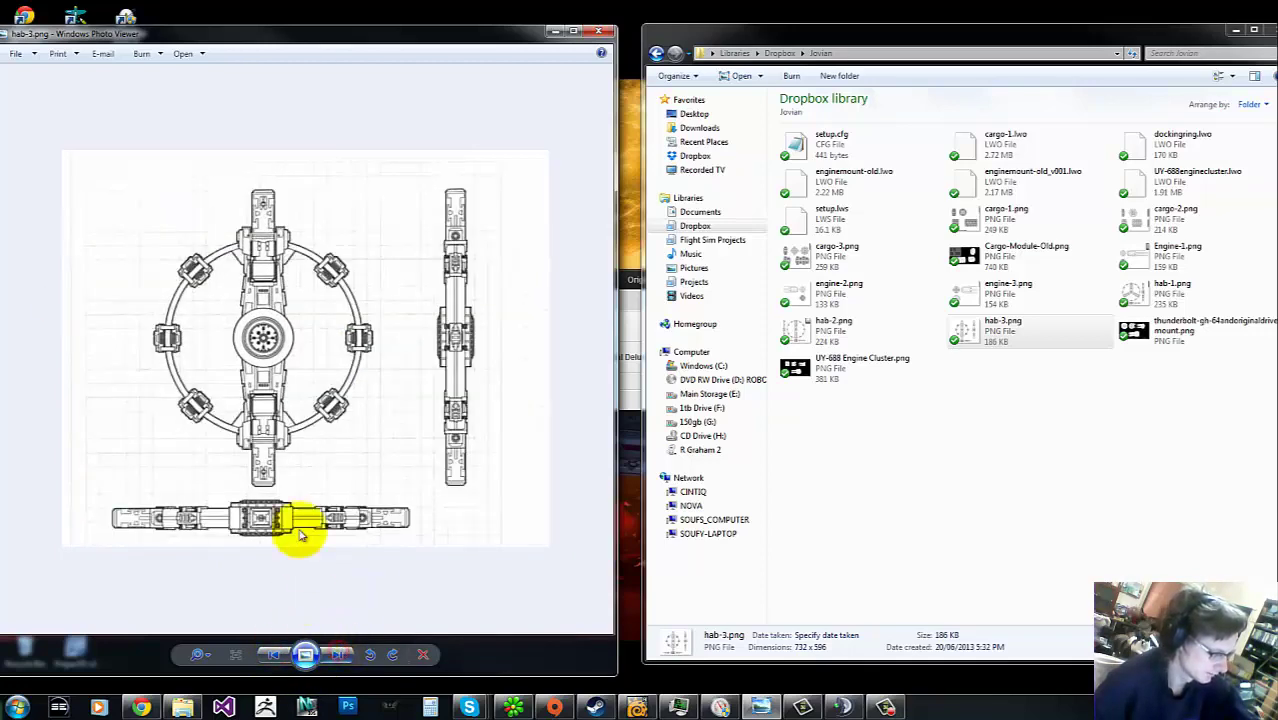
click(274, 656)
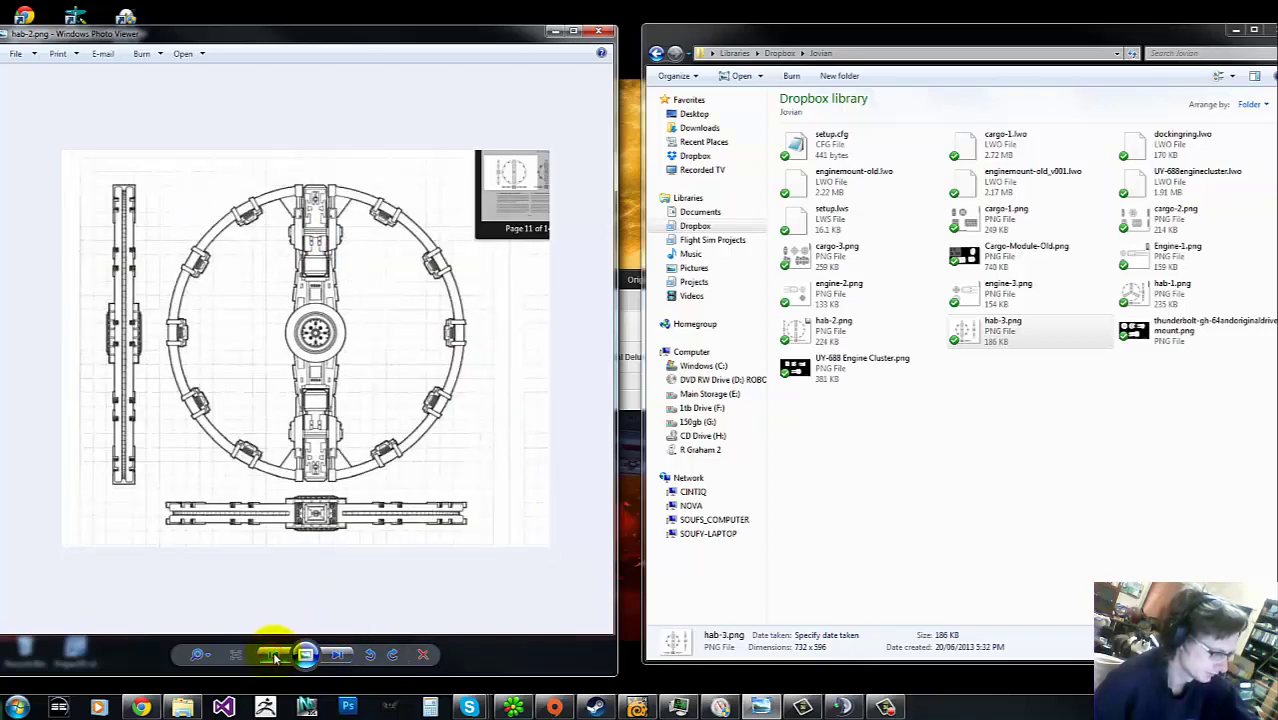
click(275, 656)
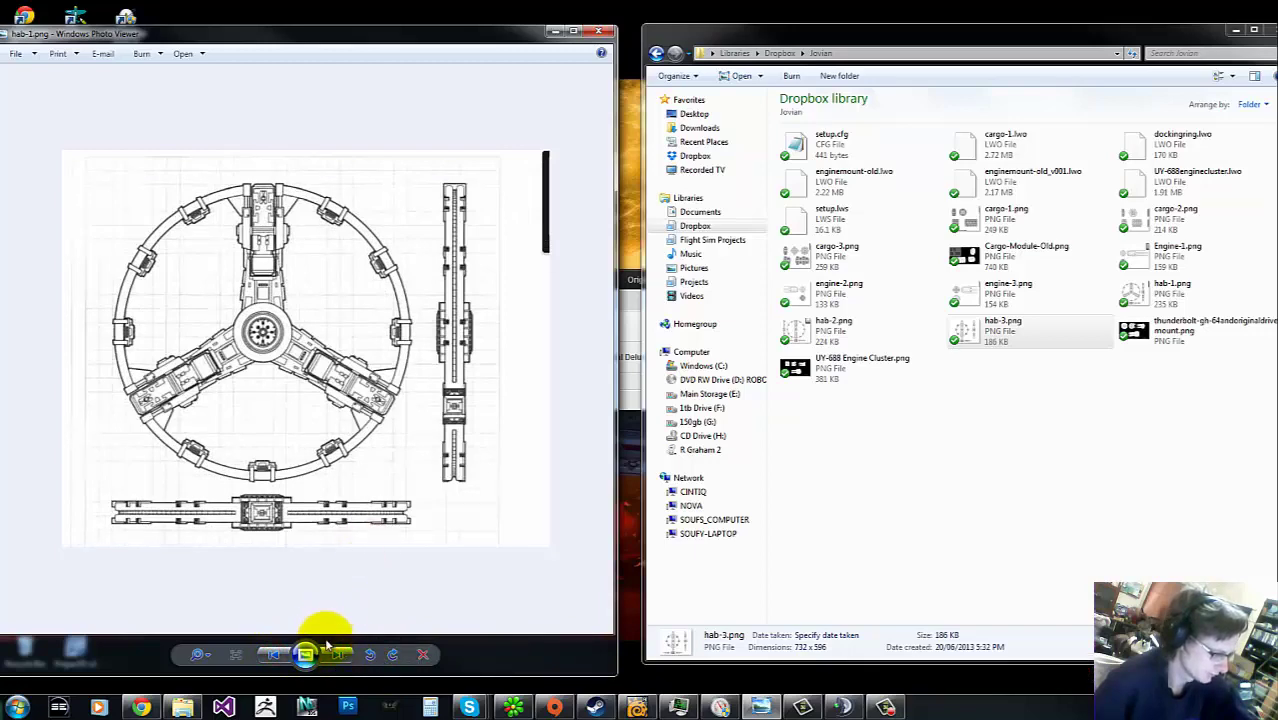
click(336, 655)
click(336, 656)
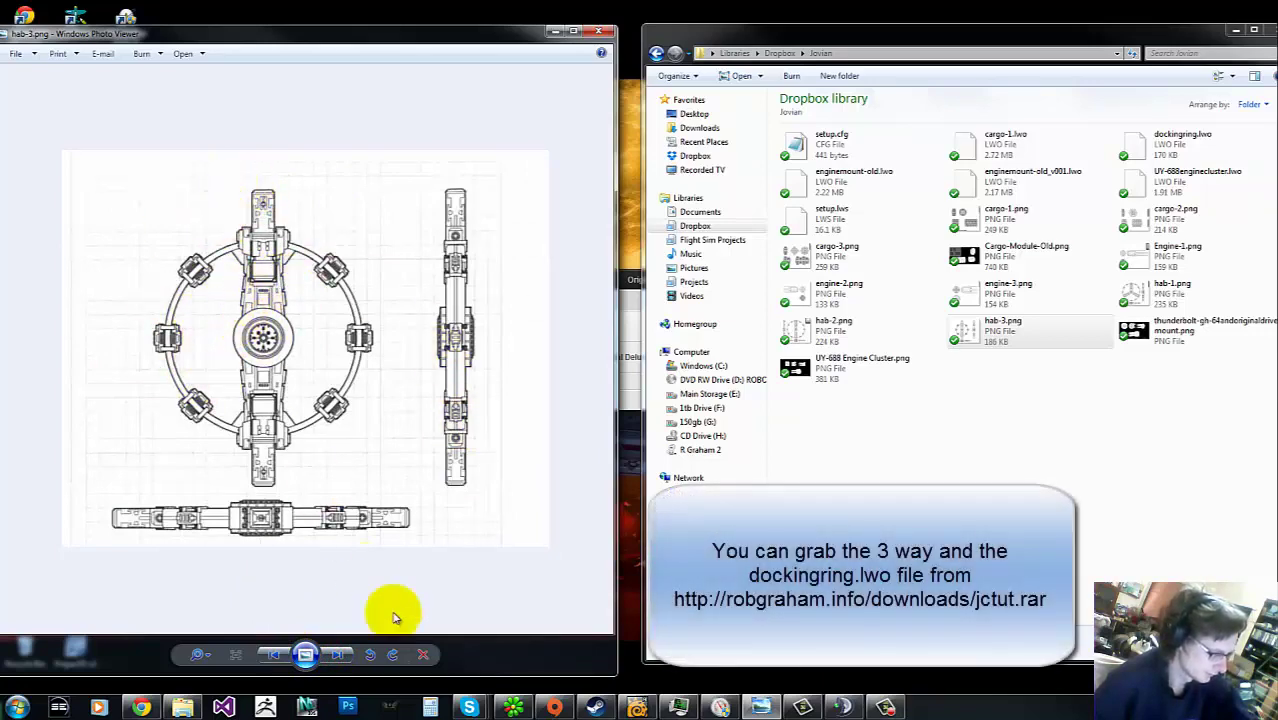
click(273, 655)
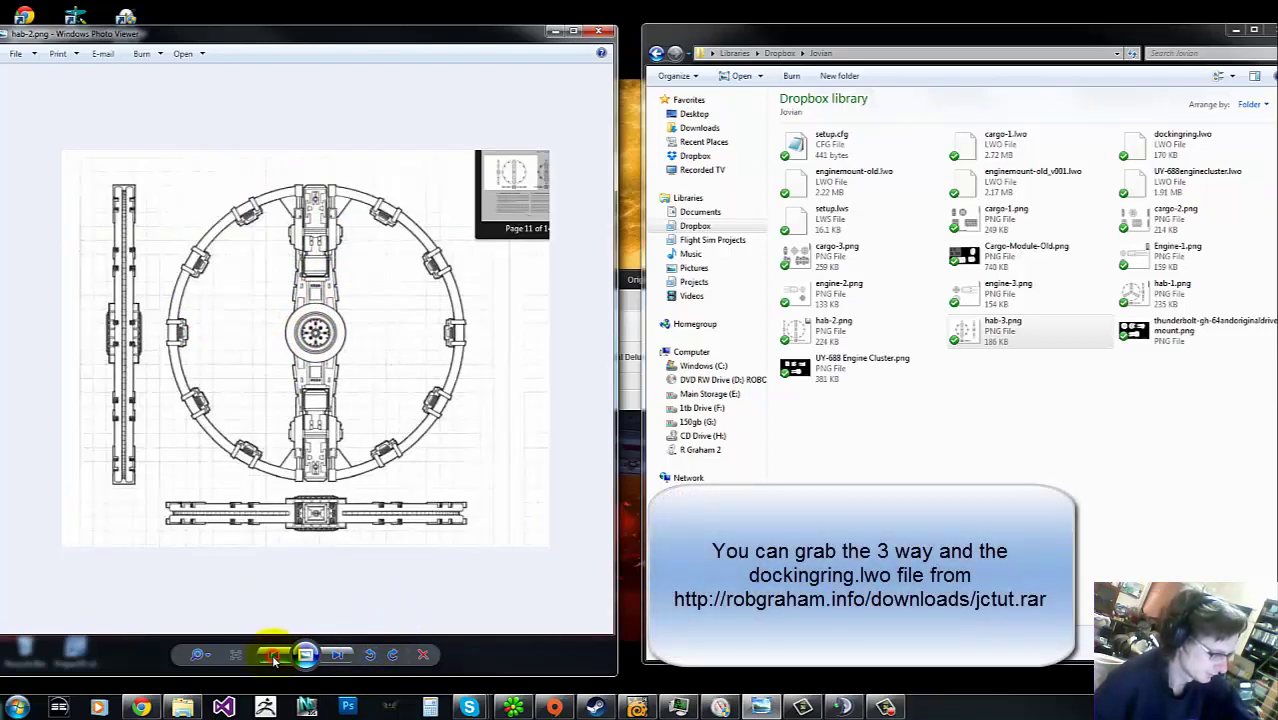
click(339, 658)
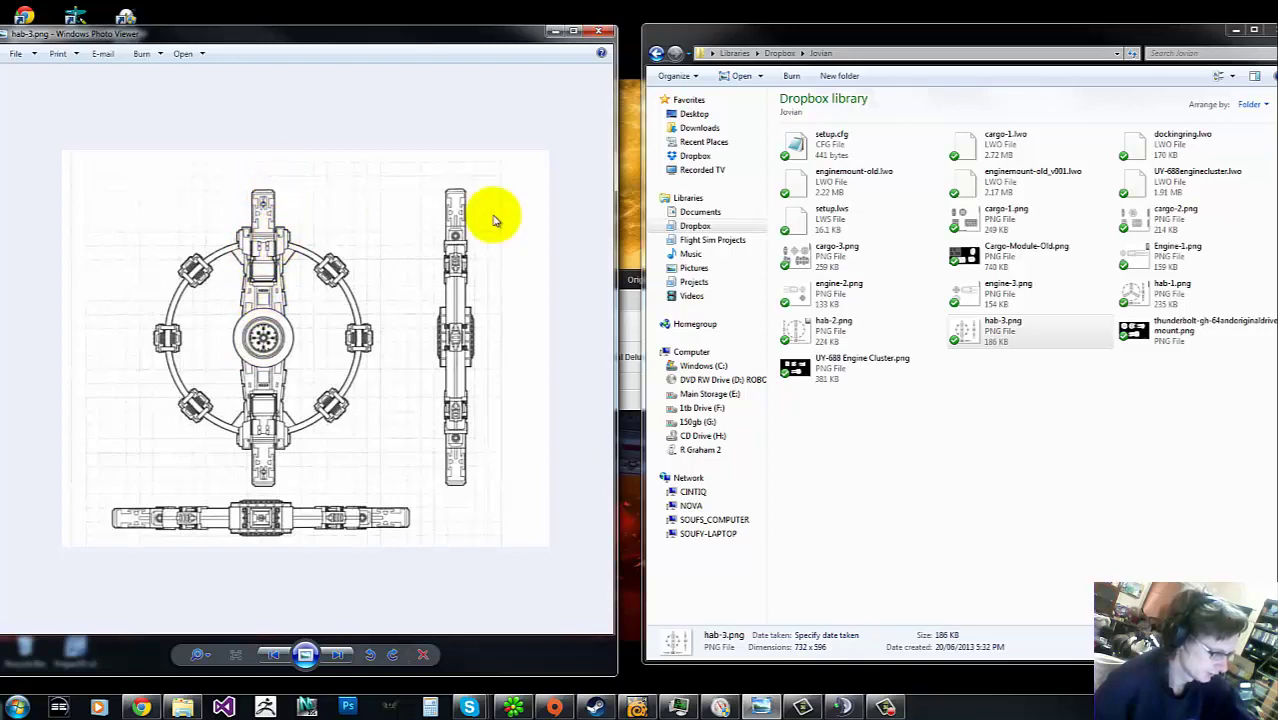
Step: Review hab-2.png and hab-1.png once more, view hab-2.png full screen, and leave the full-screen view
click(276, 656)
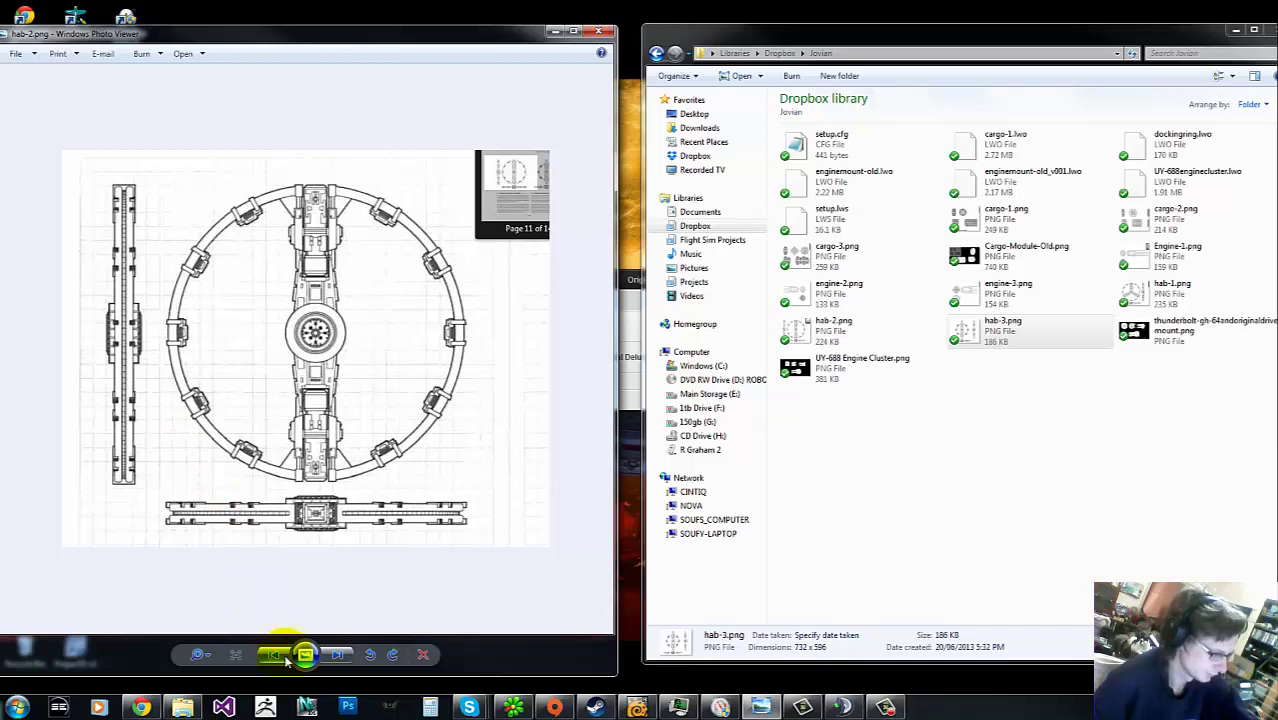
click(280, 654)
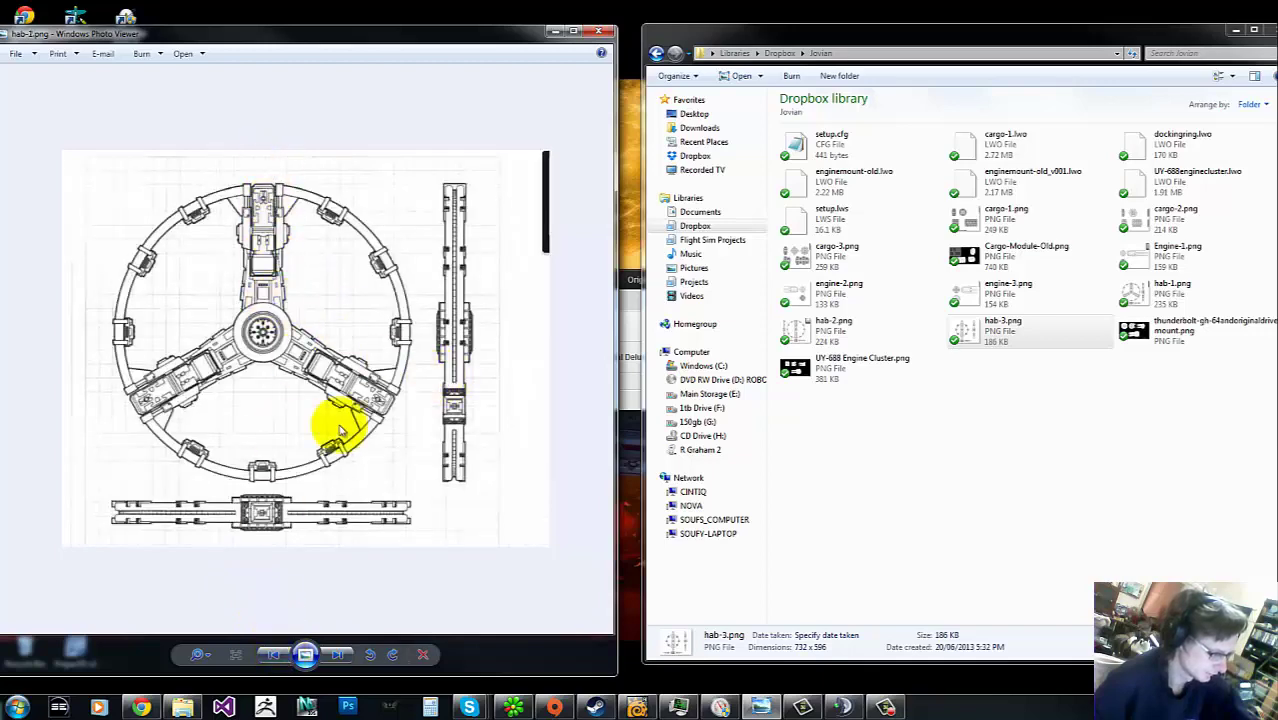
click(337, 655)
click(308, 655)
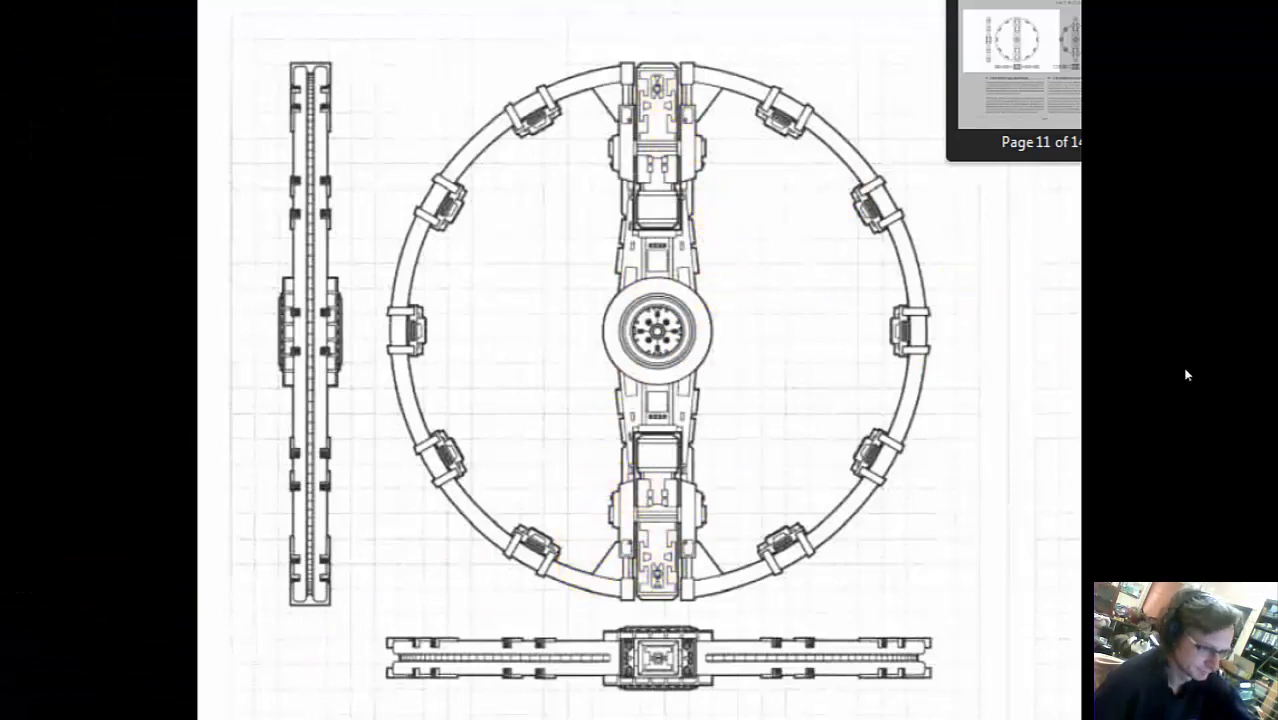
key(Escape)
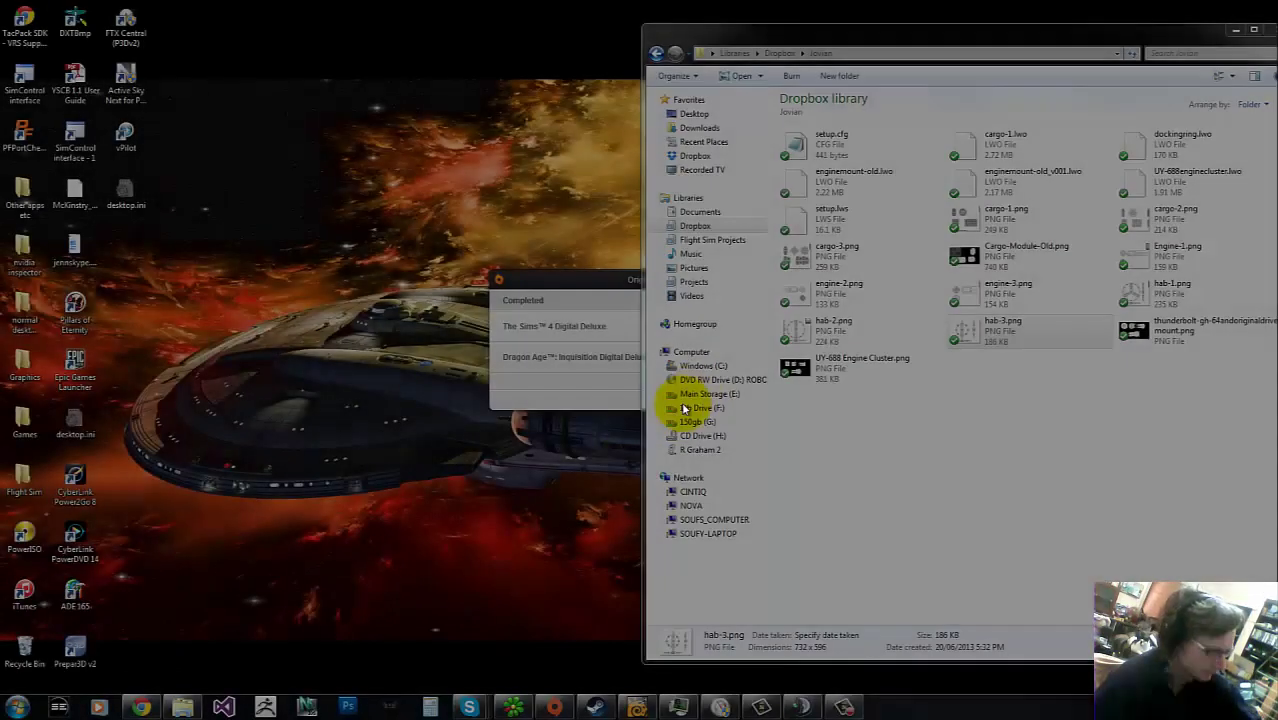
Step: Close the already running LightWave Modeler session and start a fresh Modeler 2015.2 (64-bit)
click(668, 706)
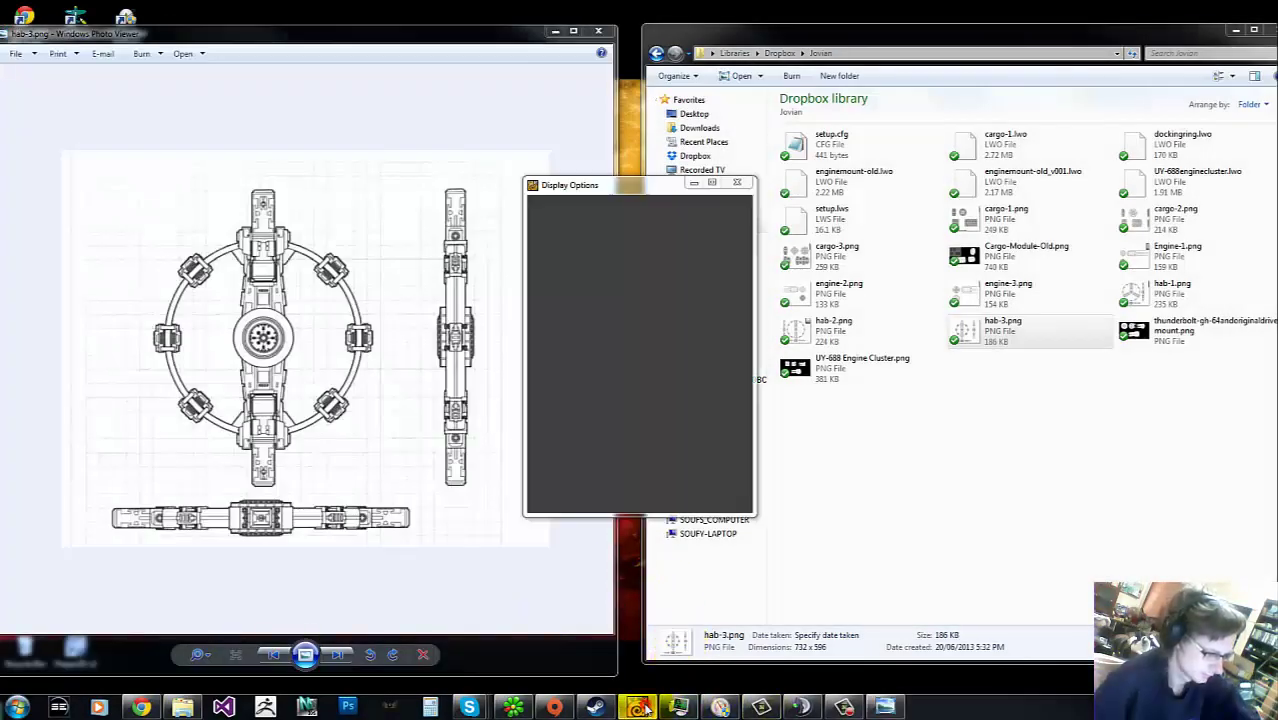
drag(619, 189, 491, 66)
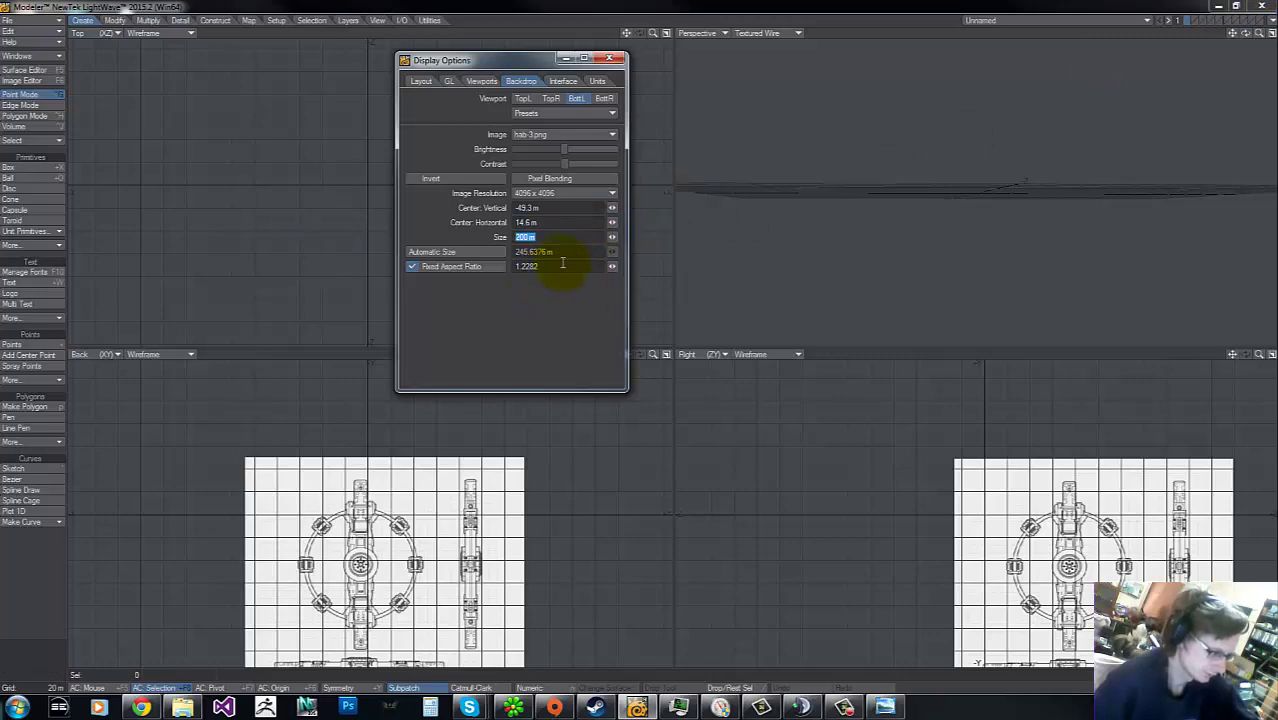
click(1262, 7)
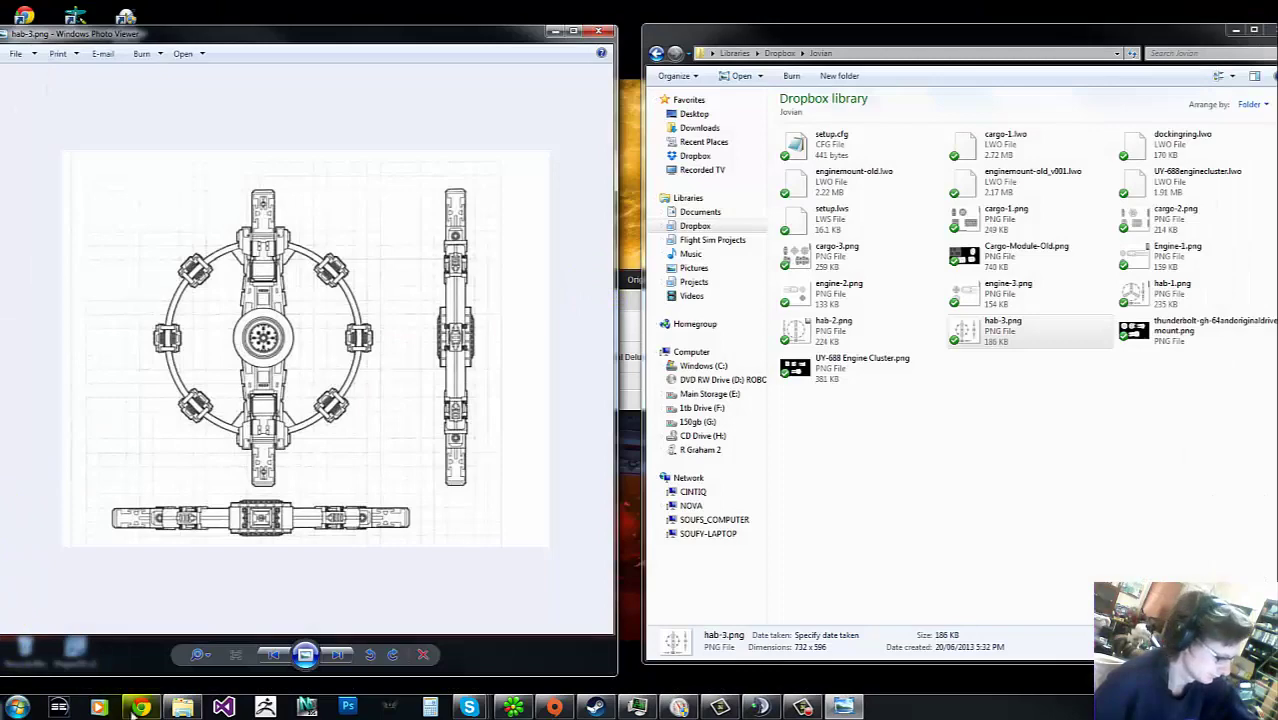
click(24, 708)
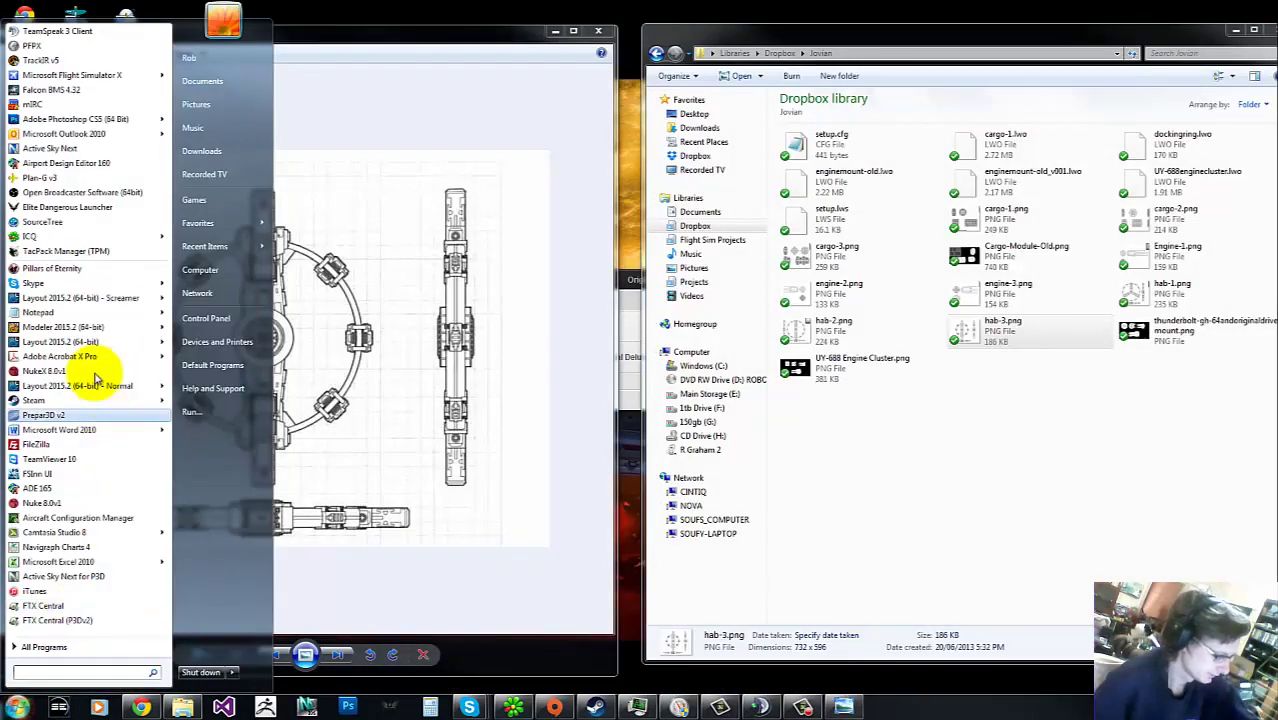
click(66, 327)
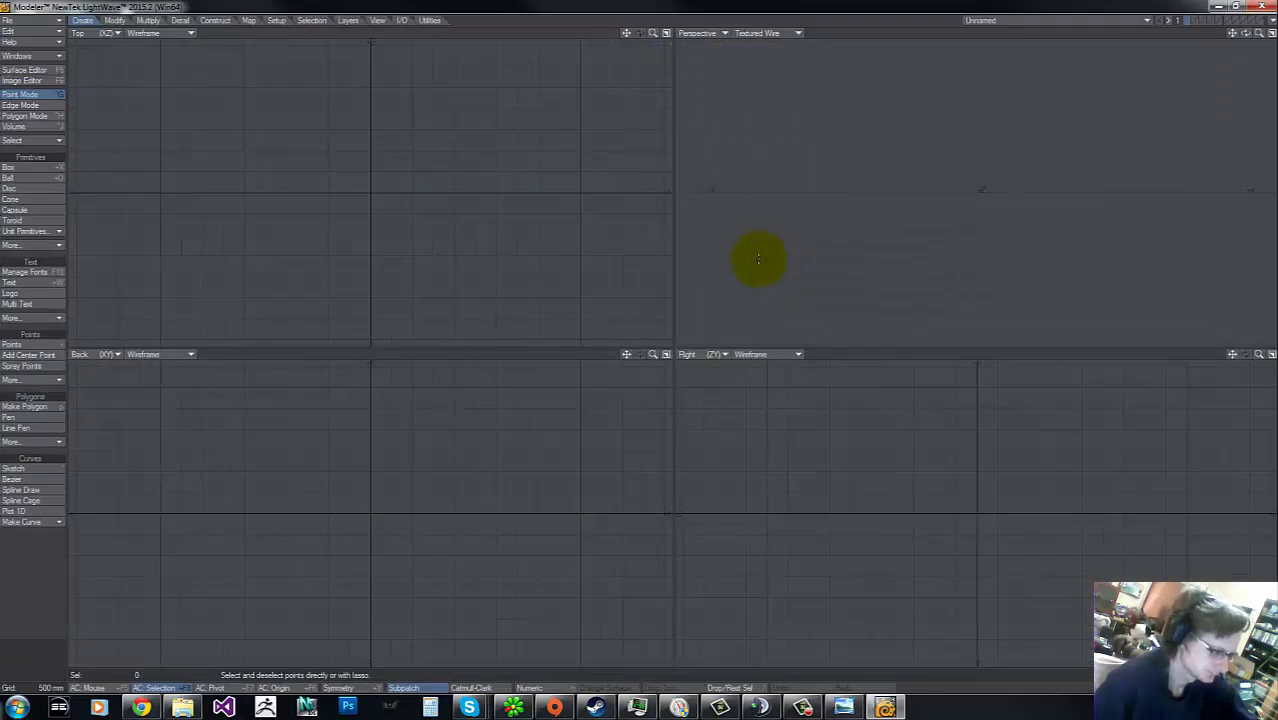
Step: Open the Display Options at the backdrop settings and move the dialog out of the centre
key(d)
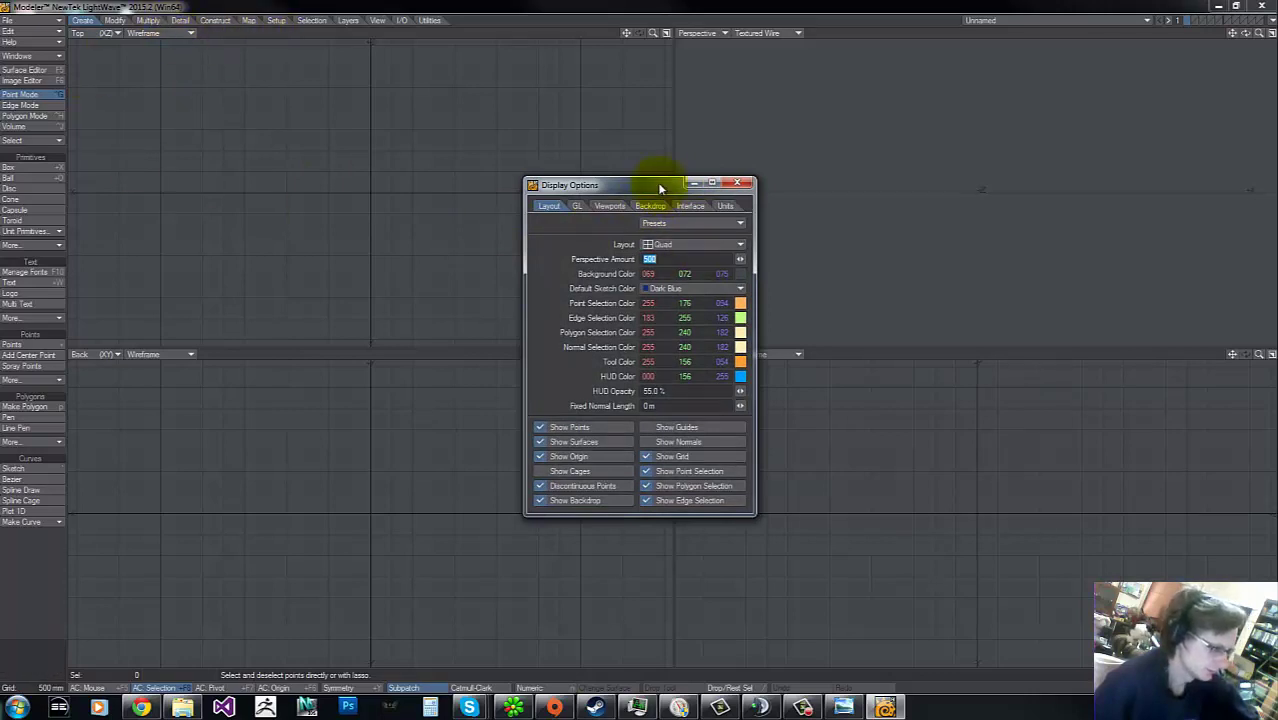
drag(662, 183, 478, 91)
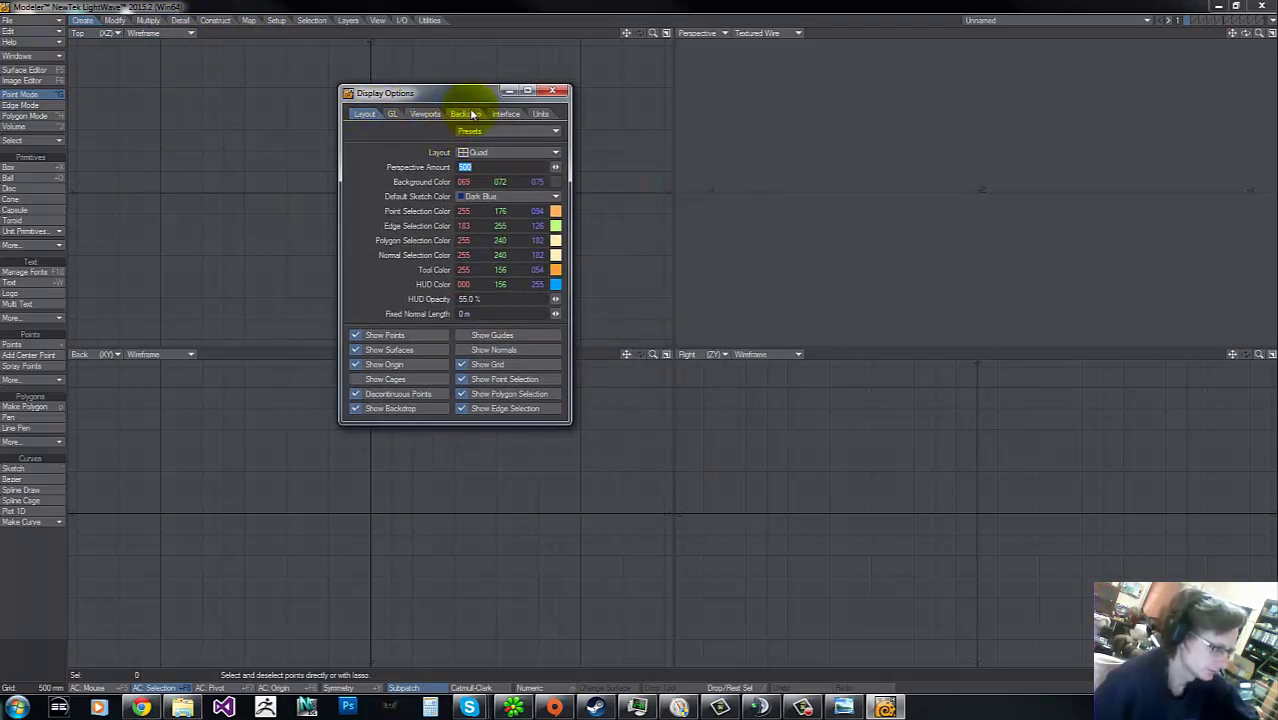
click(466, 114)
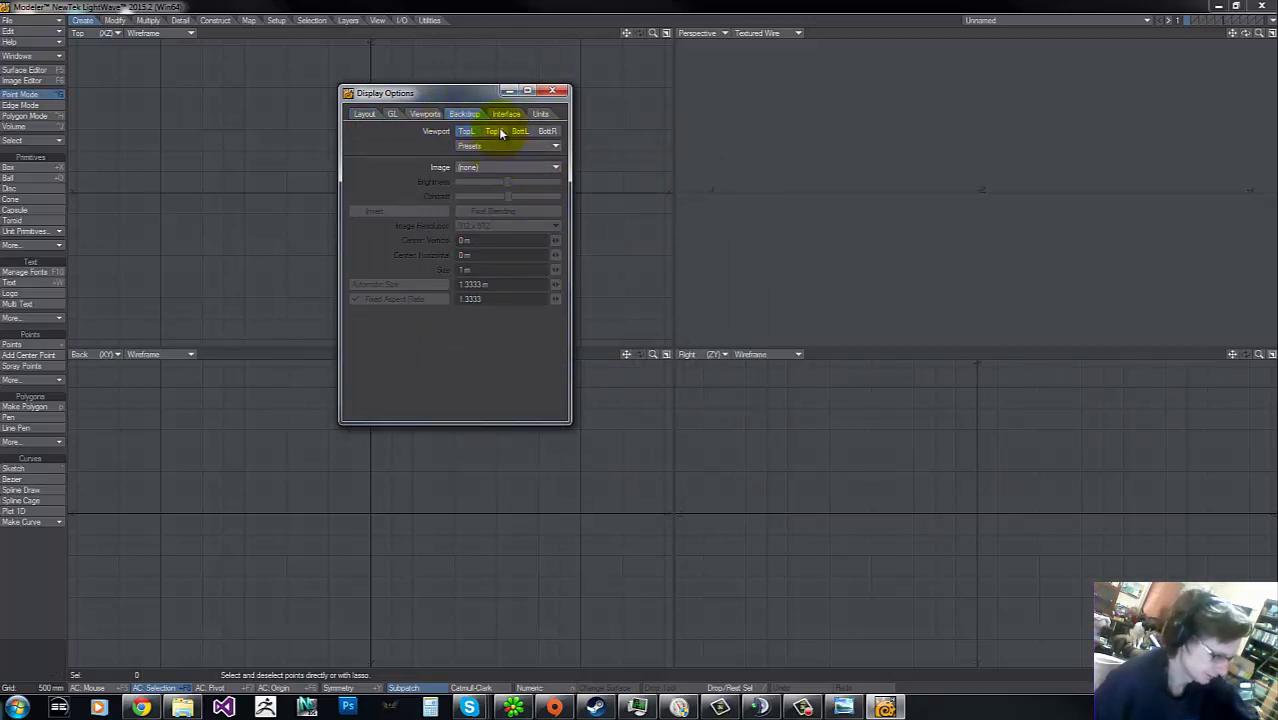
Step: Switch to Windows Photo Viewer to check the views in hab-3.png, and return to Modeler's backdrop settings
key(alt+Tab)
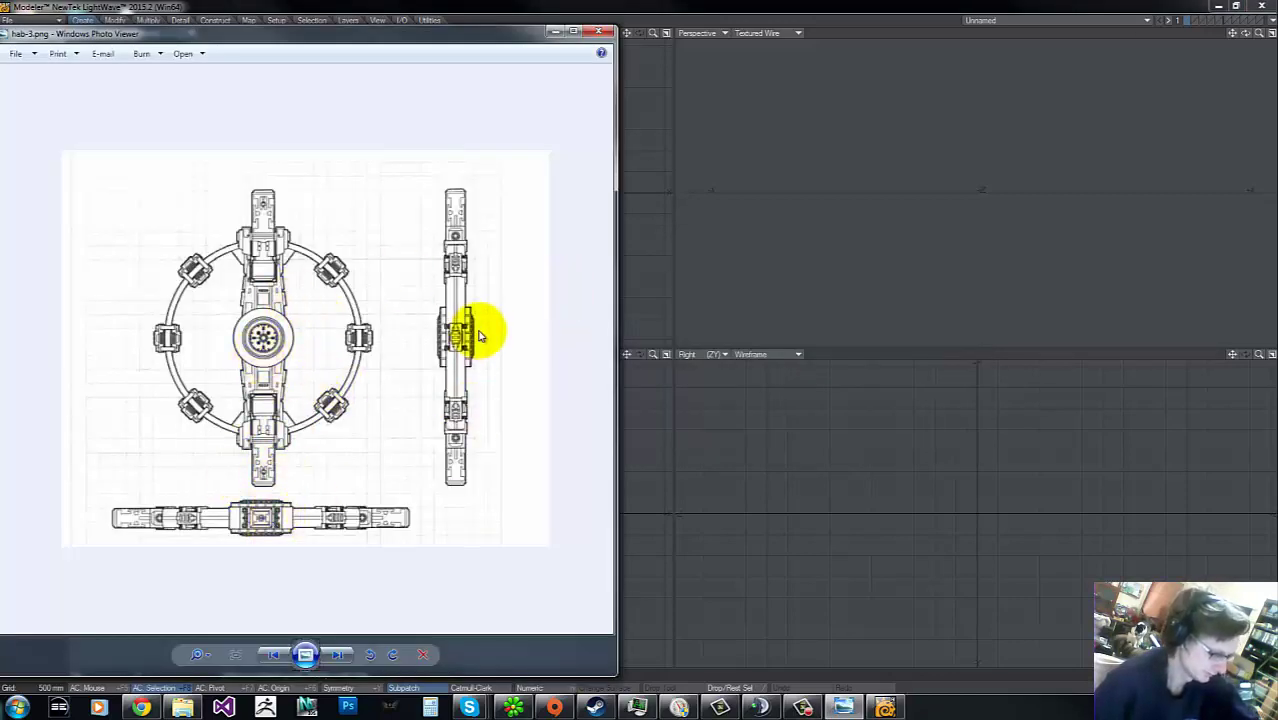
click(630, 183)
key(d)
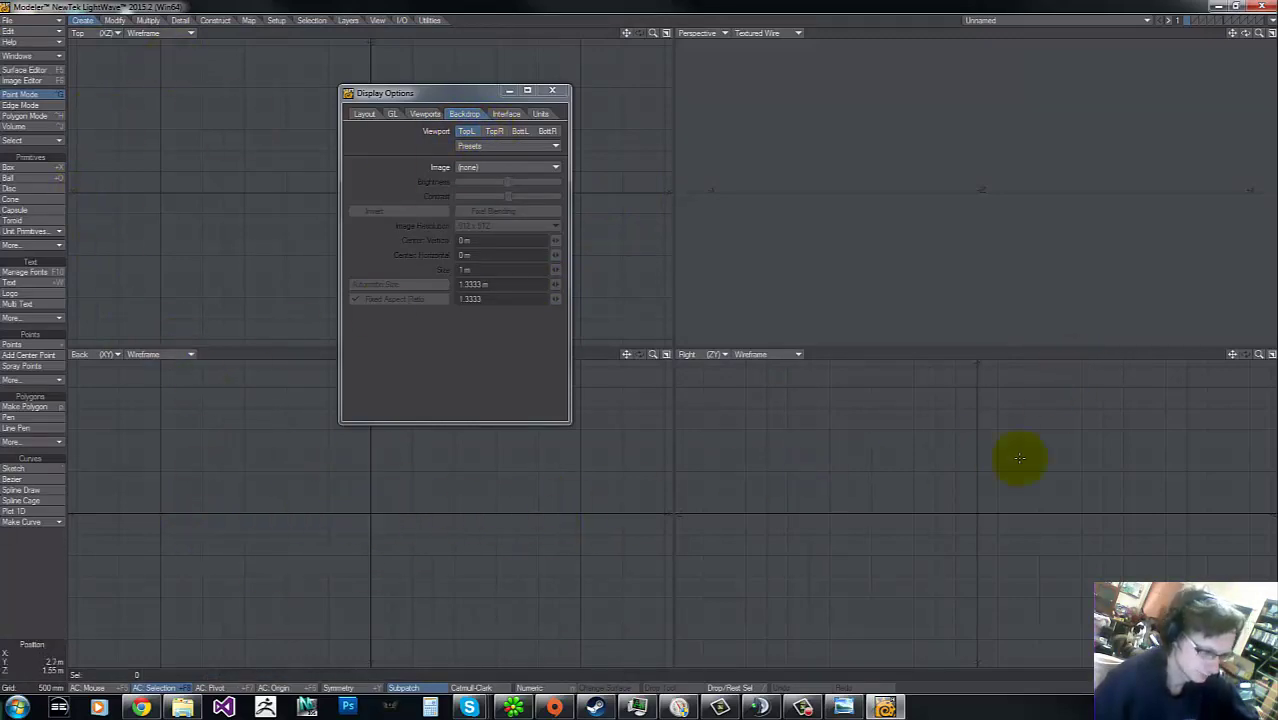
Step: Load hab-3.png as the Top viewport's backdrop with a size of 200 m and an image resolution of 4096 x 4096
click(488, 168)
click(493, 176)
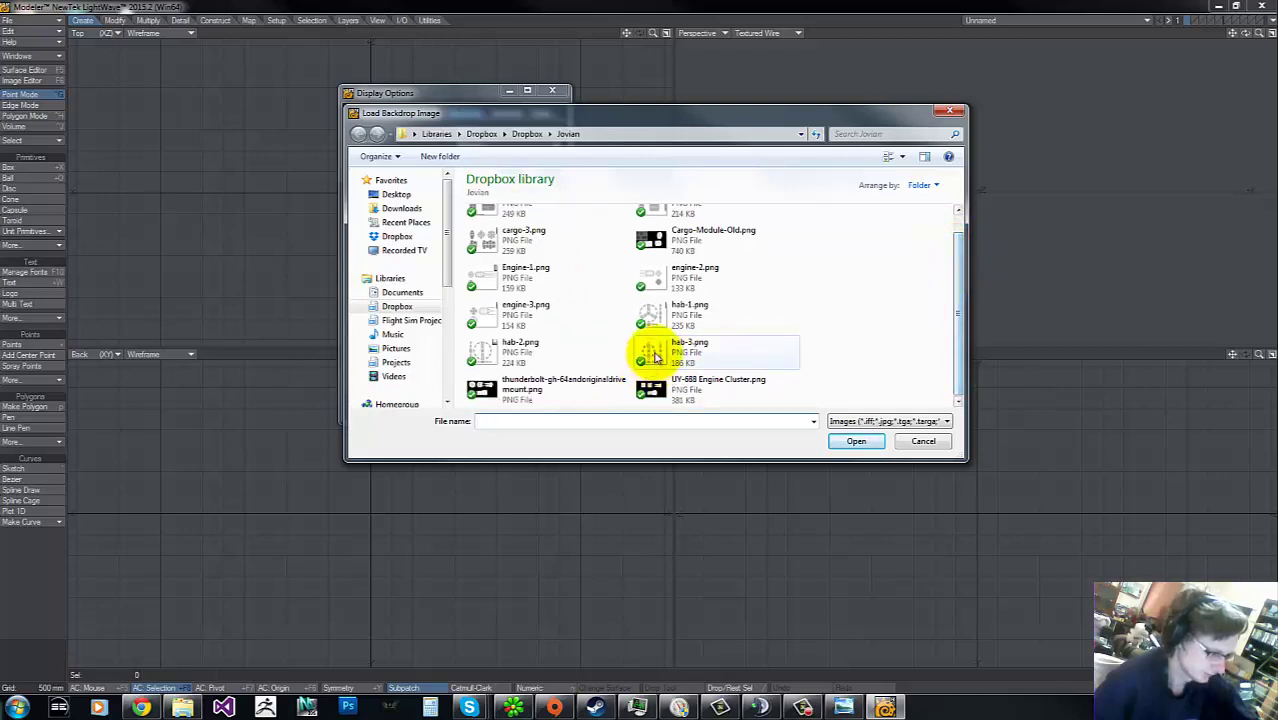
double_click(651, 350)
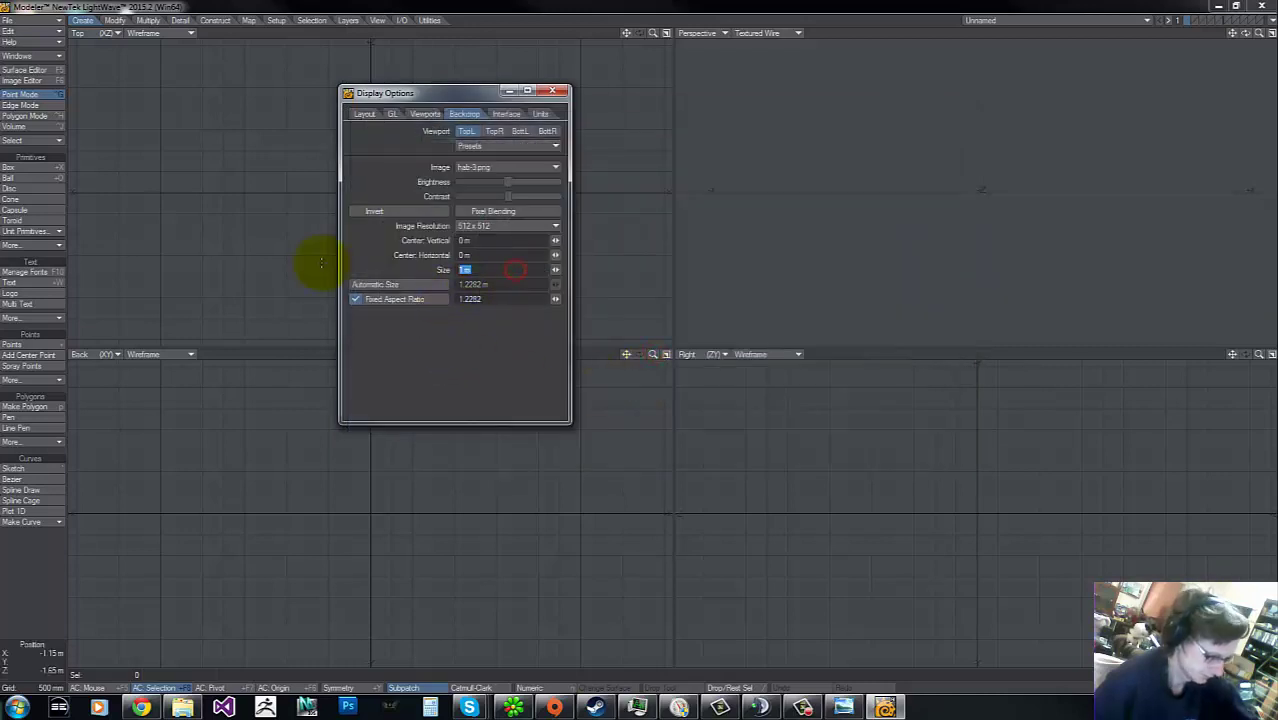
text(200)
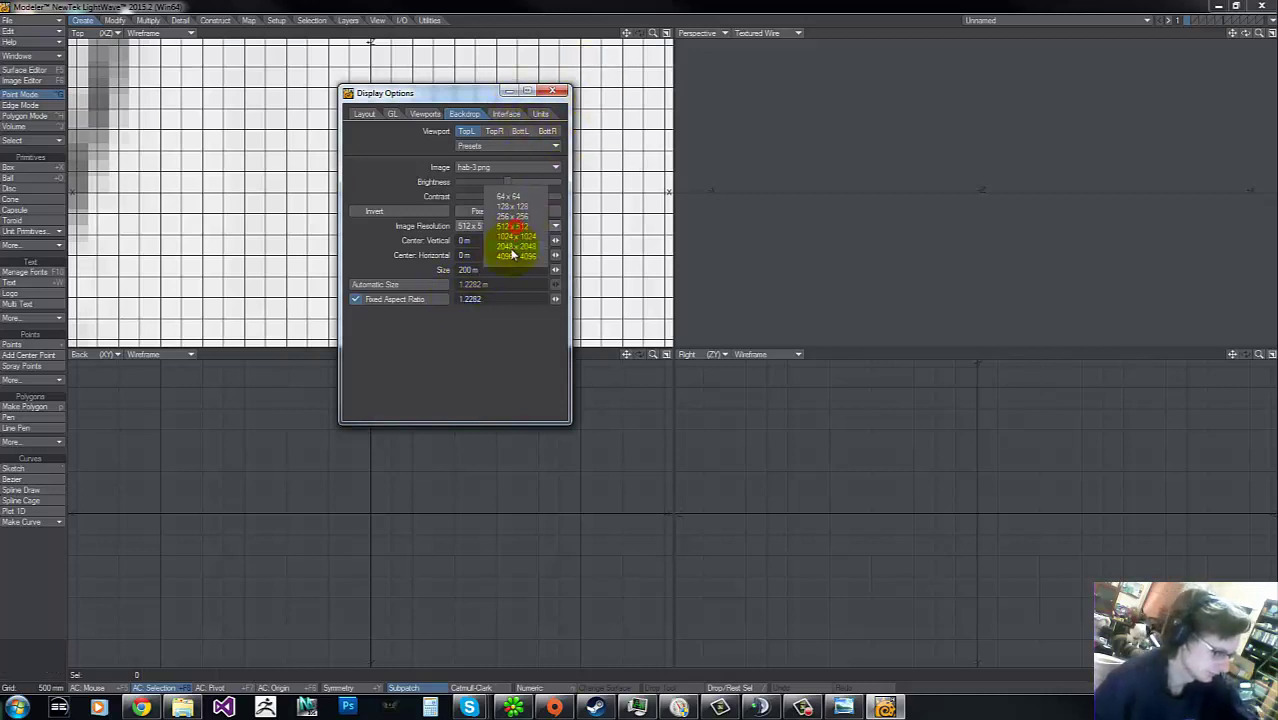
click(516, 257)
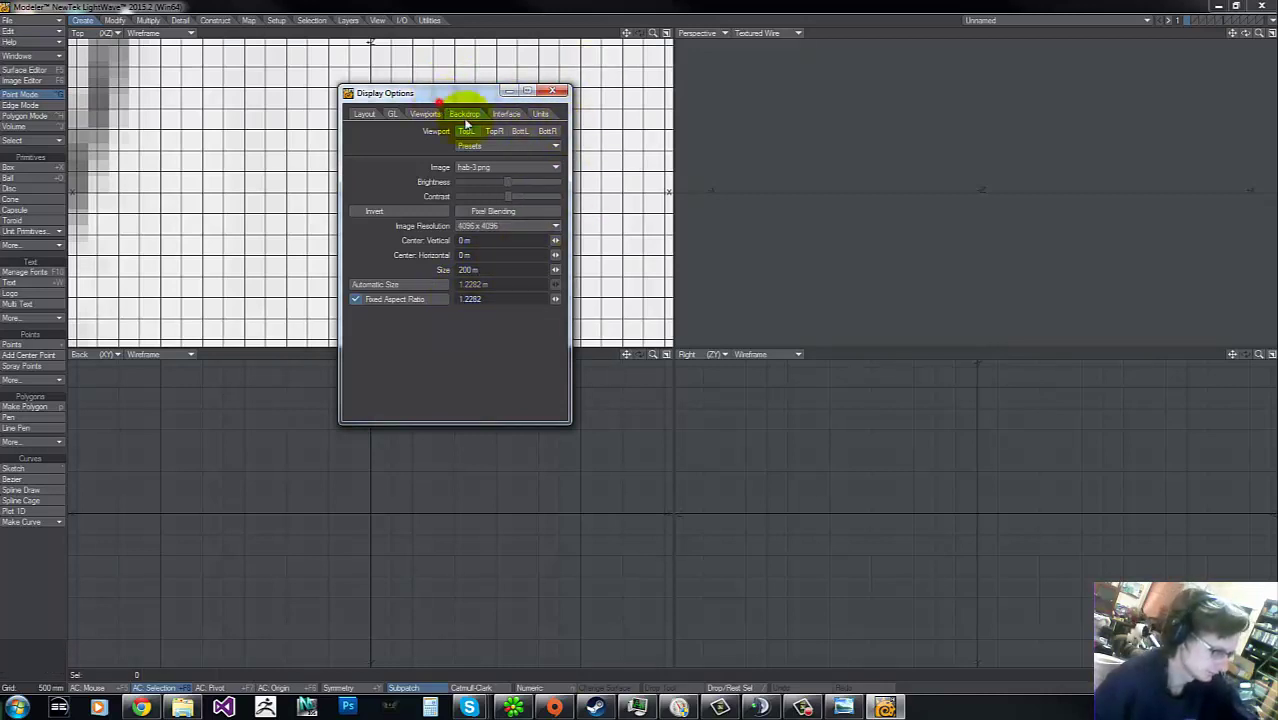
drag(440, 103, 1004, 234)
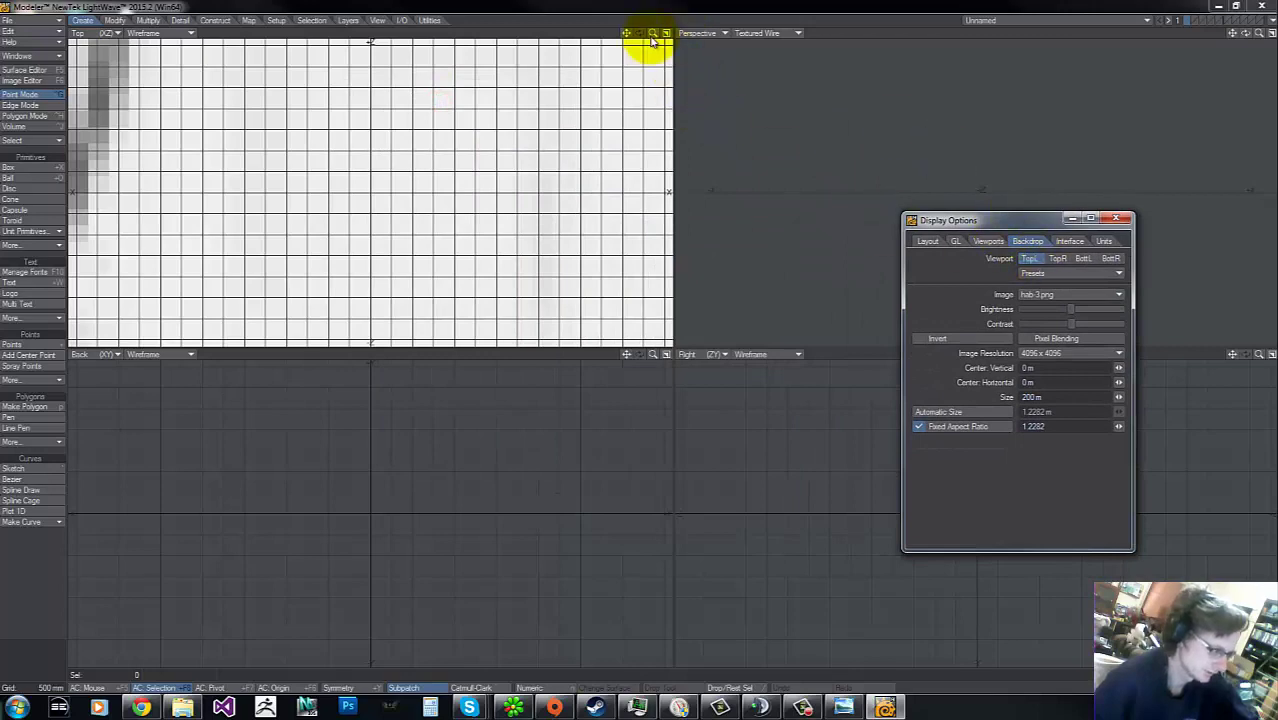
drag(652, 40, 599, 120)
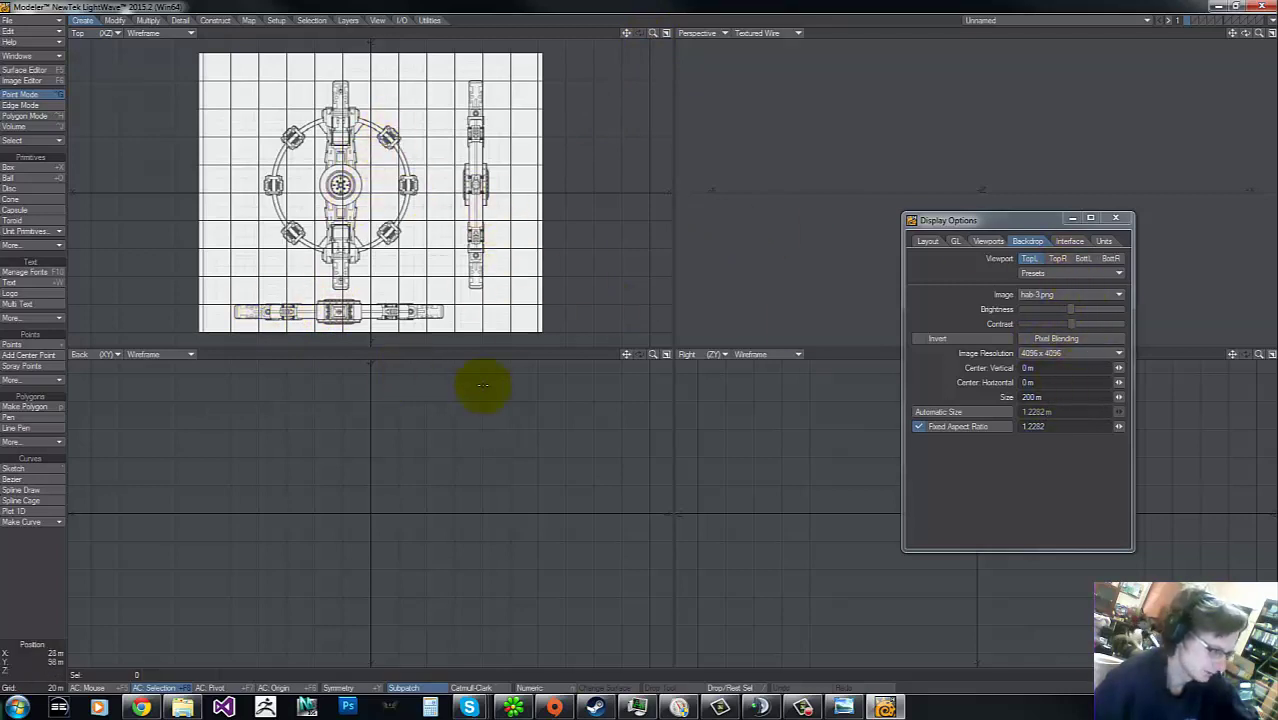
Step: Assign hab-3.png as the backdrop of the Back and Right viewports, each with a size of 200 m
click(1084, 259)
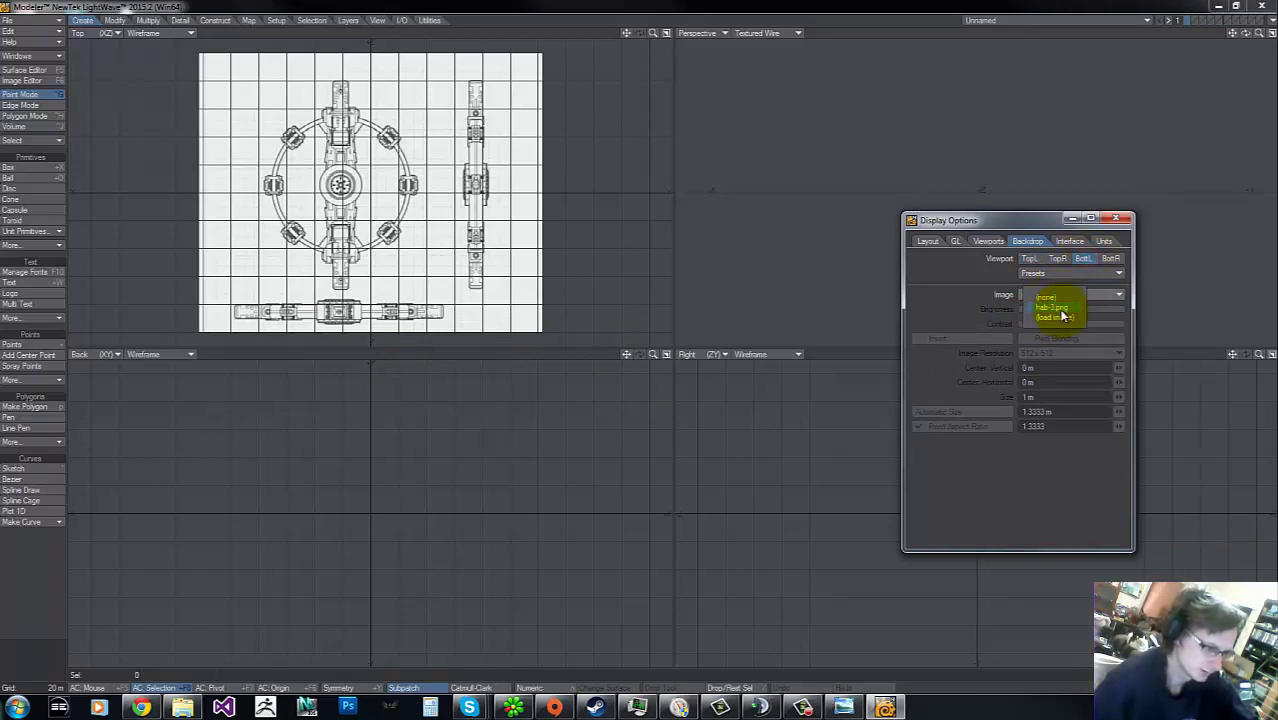
click(1058, 308)
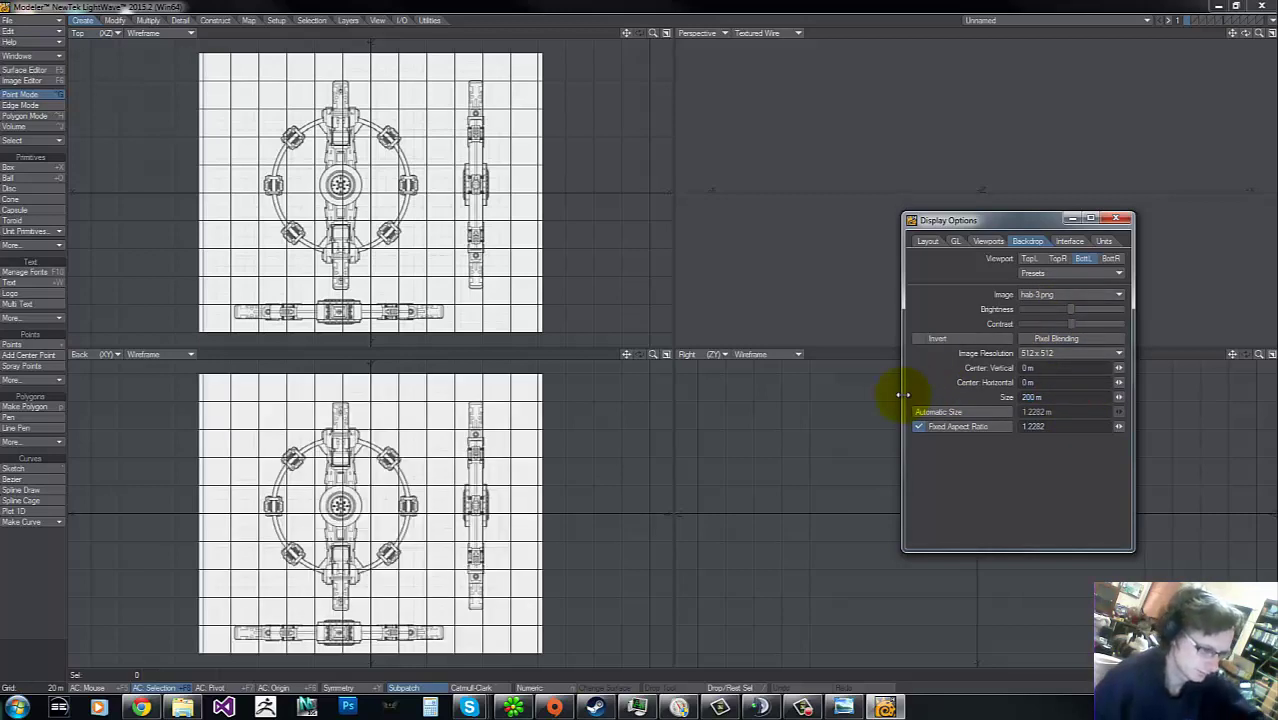
click(1108, 259)
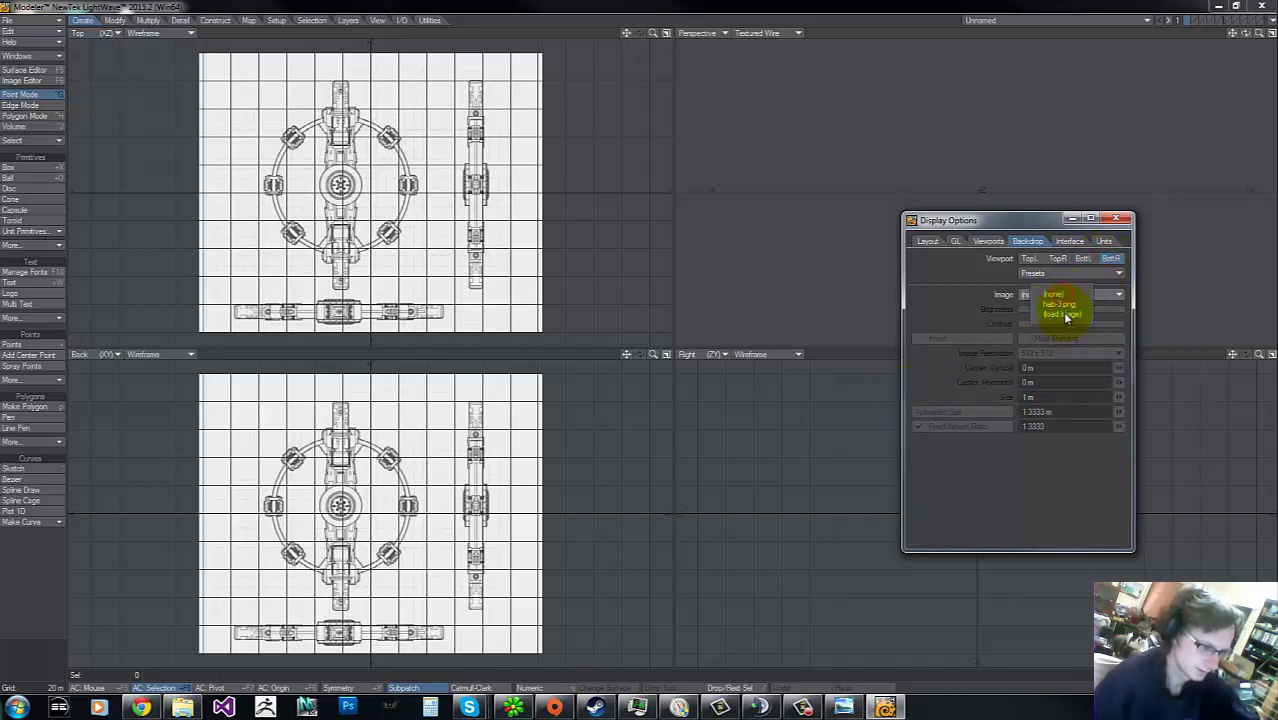
click(1064, 305)
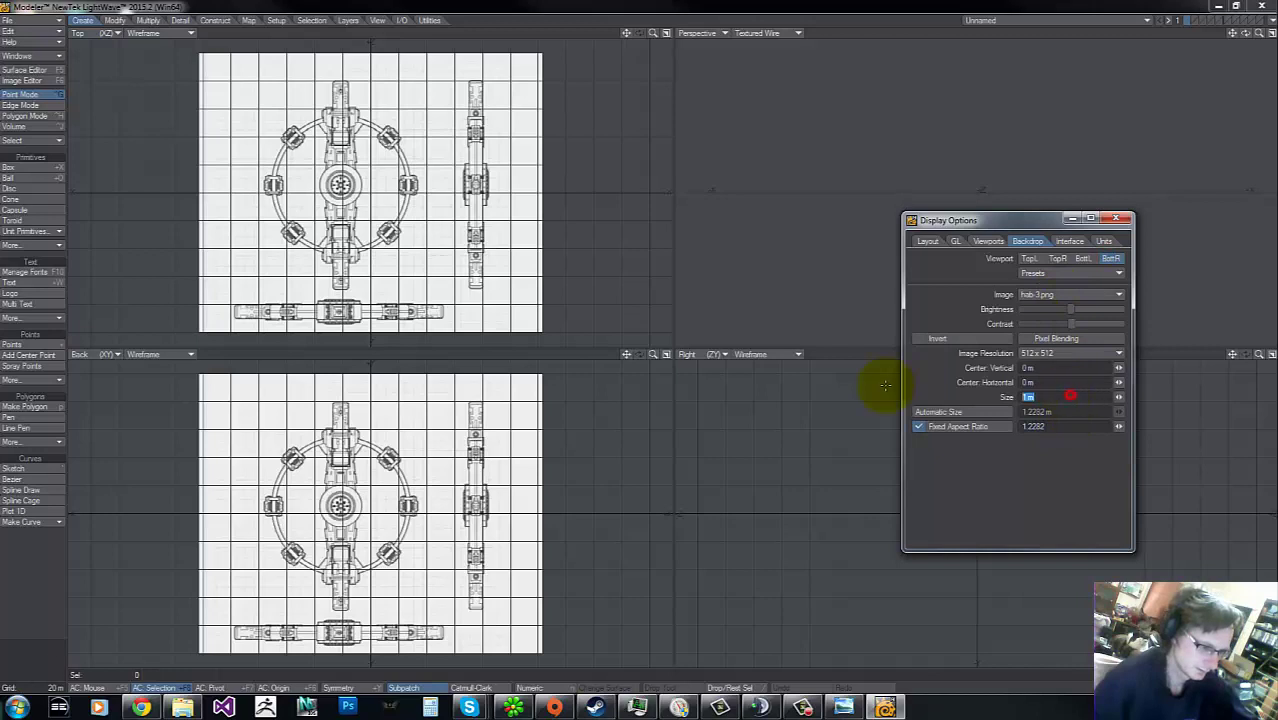
key(Return)
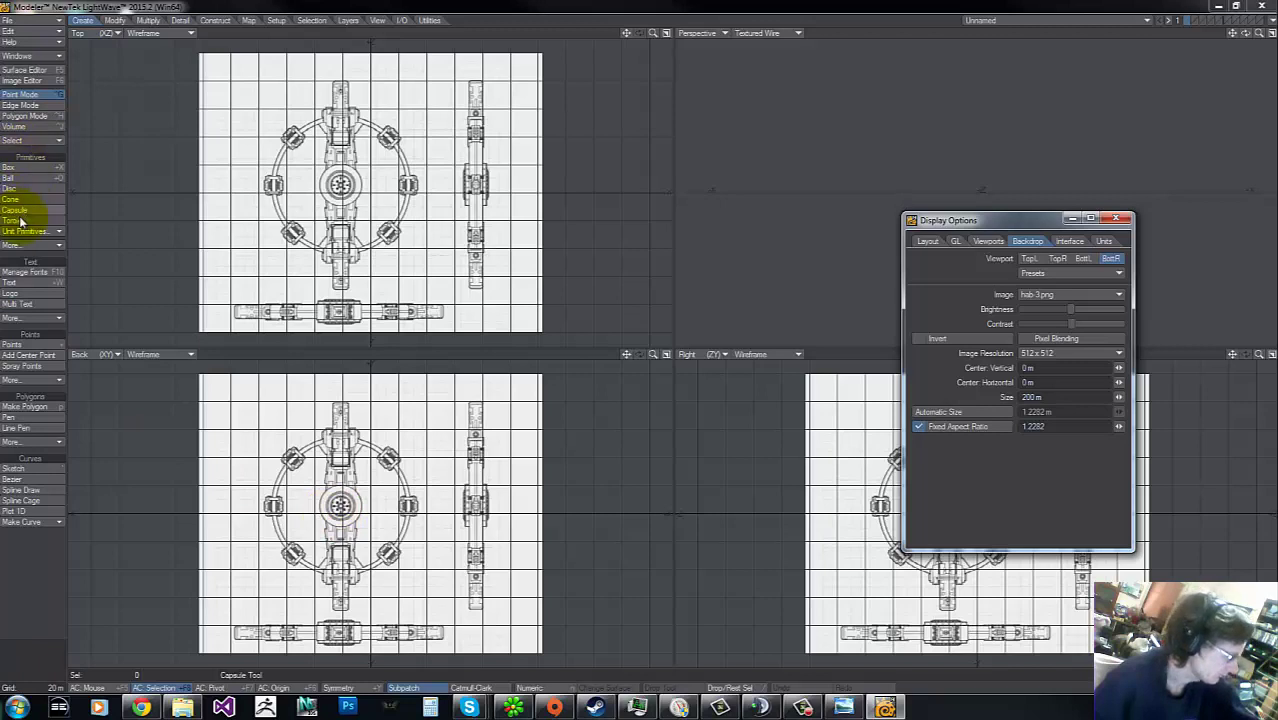
Step: Draw a disc about 30 m in diameter over the central hub in the Back view and make it about 16 m deep
click(25, 180)
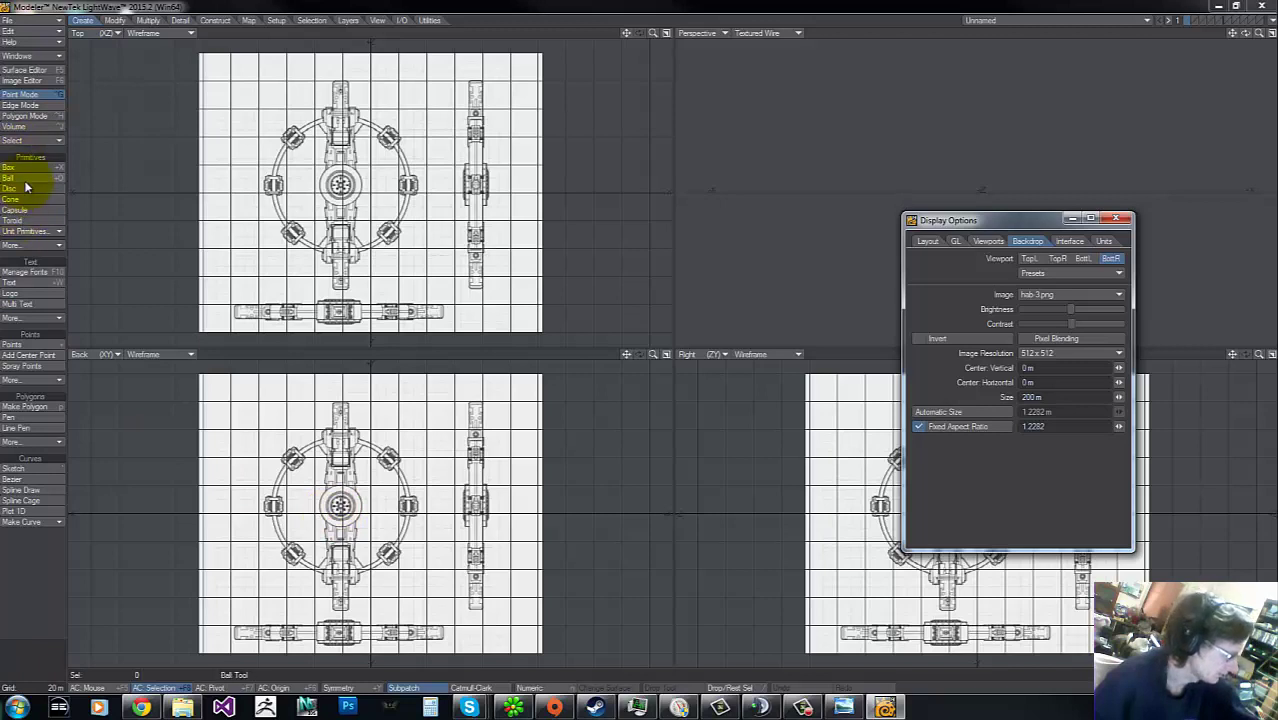
click(50, 19)
click(378, 6)
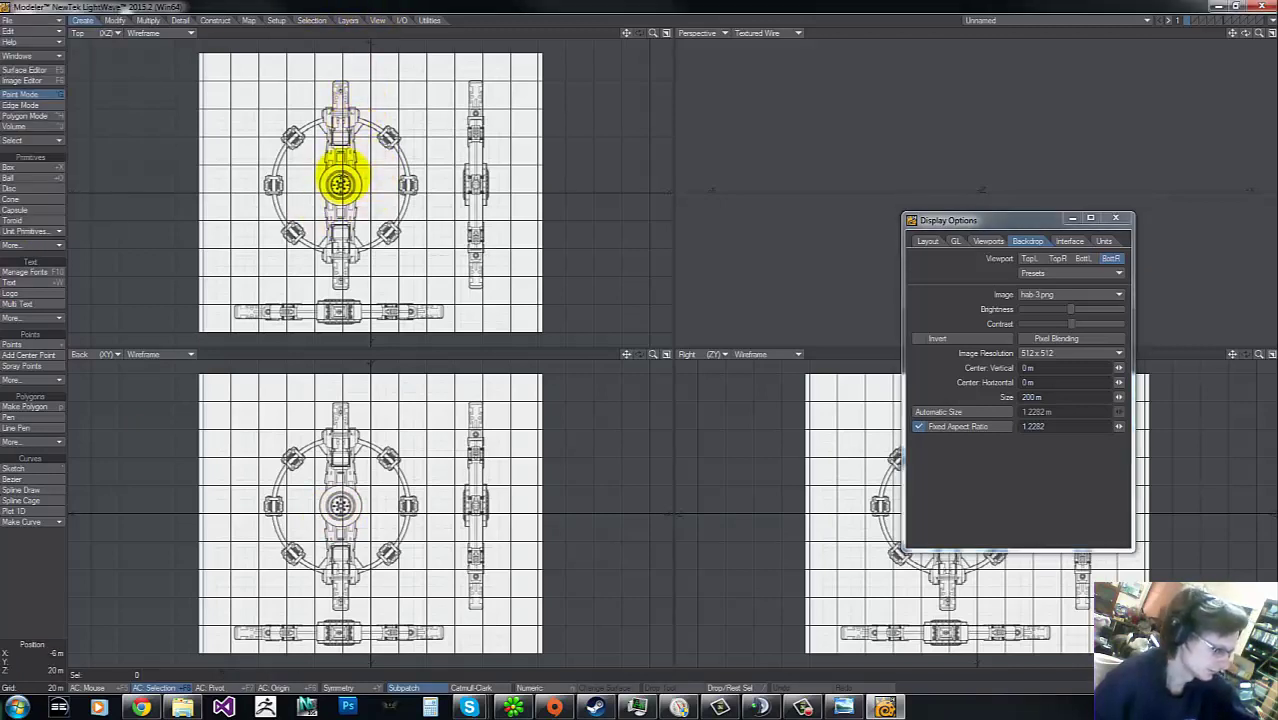
click(38, 187)
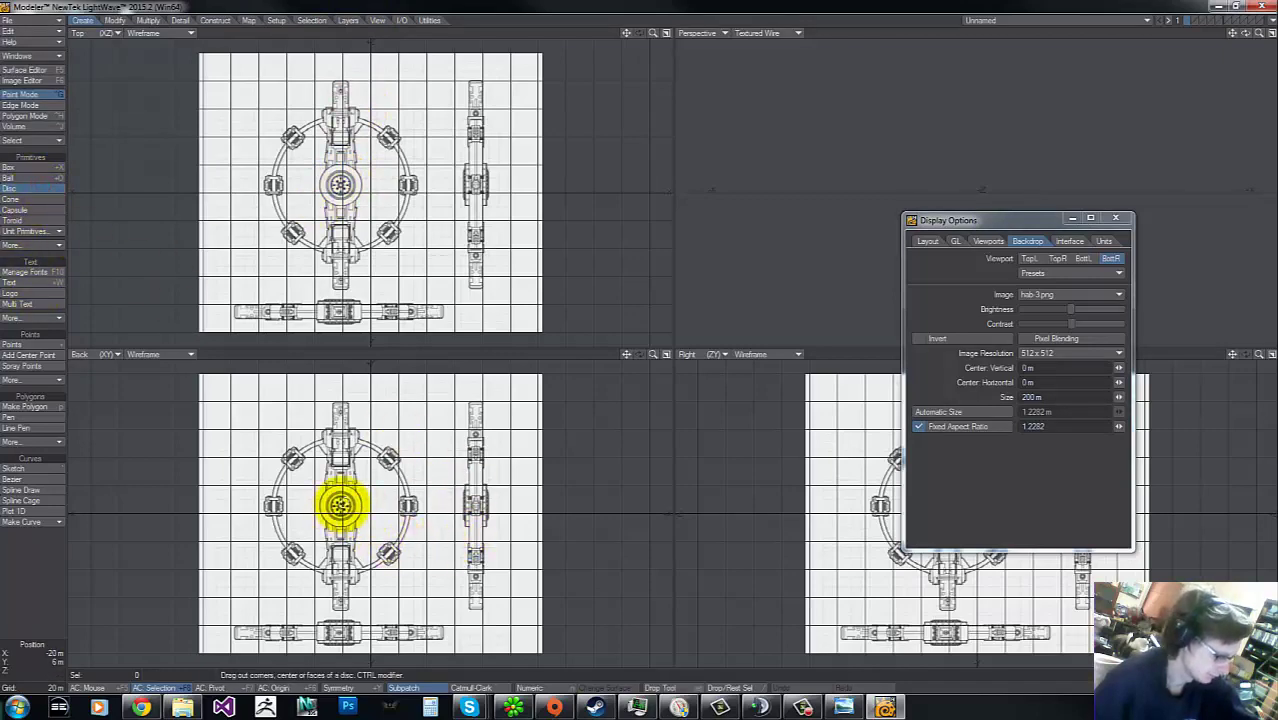
drag(656, 354, 599, 385)
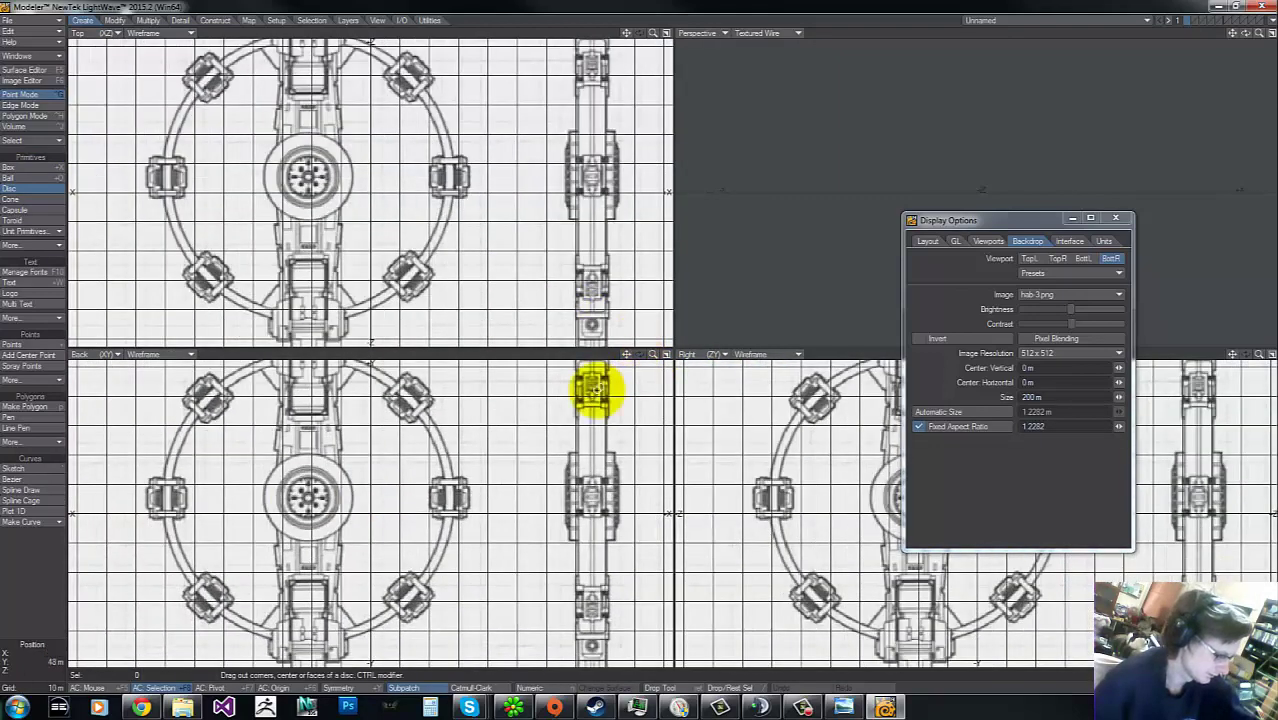
drag(308, 497, 352, 455)
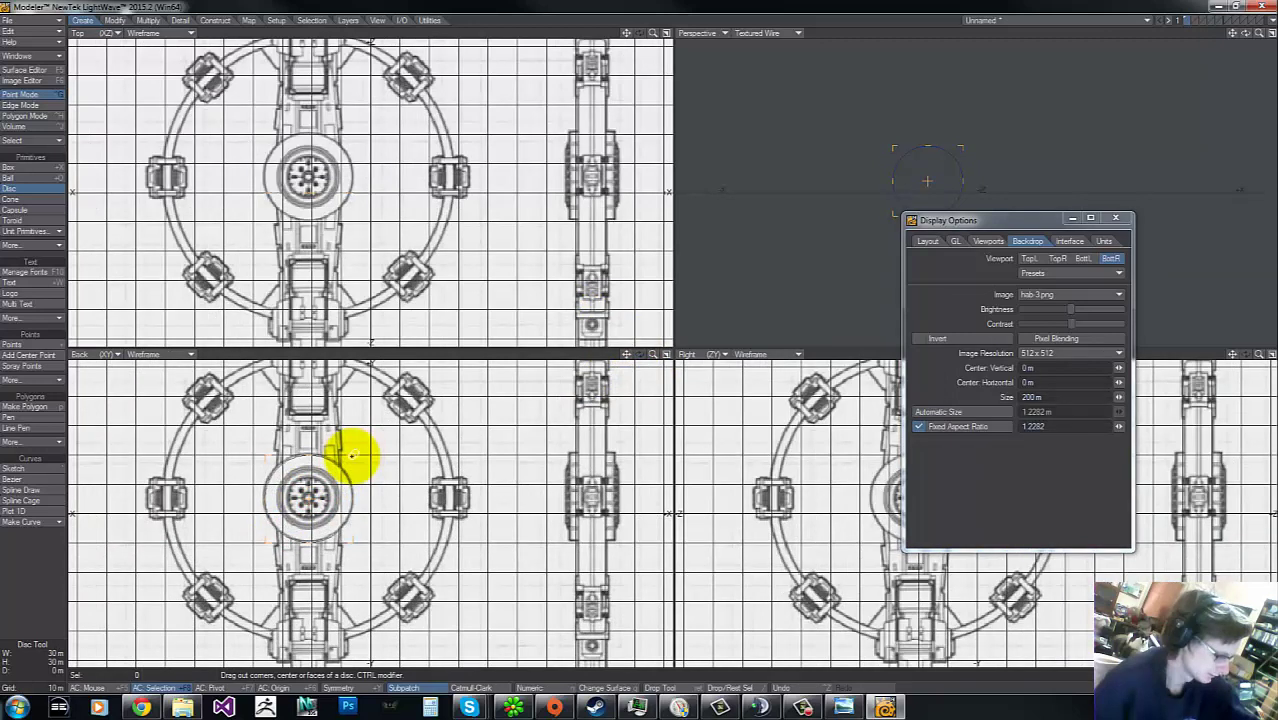
click(308, 497)
drag(309, 499, 309, 497)
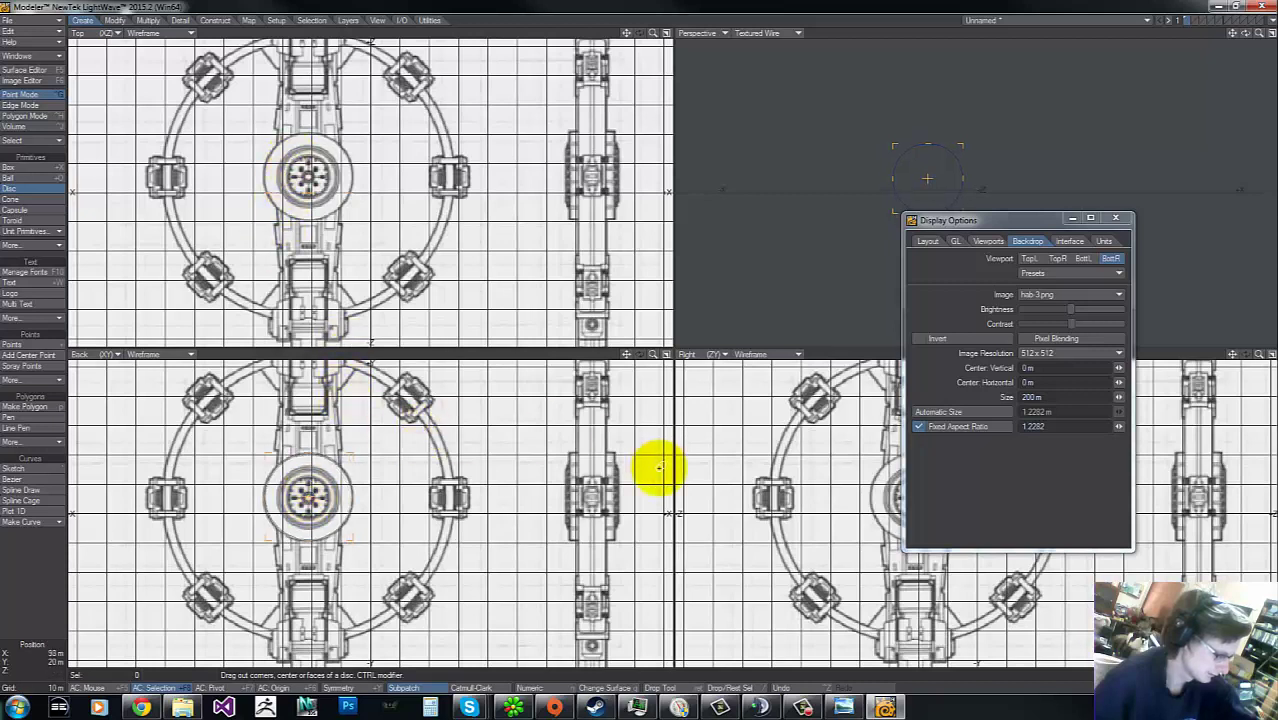
drag(312, 172, 318, 157)
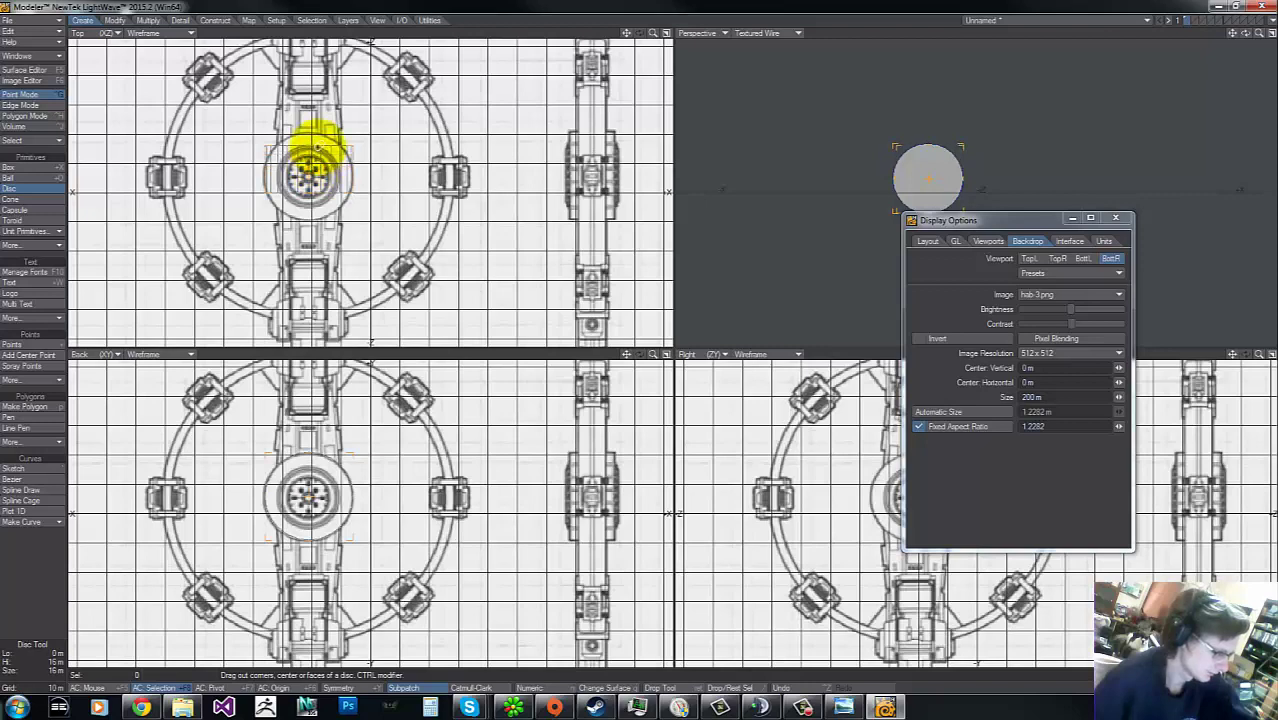
Step: Try to move the disc off the blueprint's hub and onto the grid origin by eye
drag(660, 355, 636, 373)
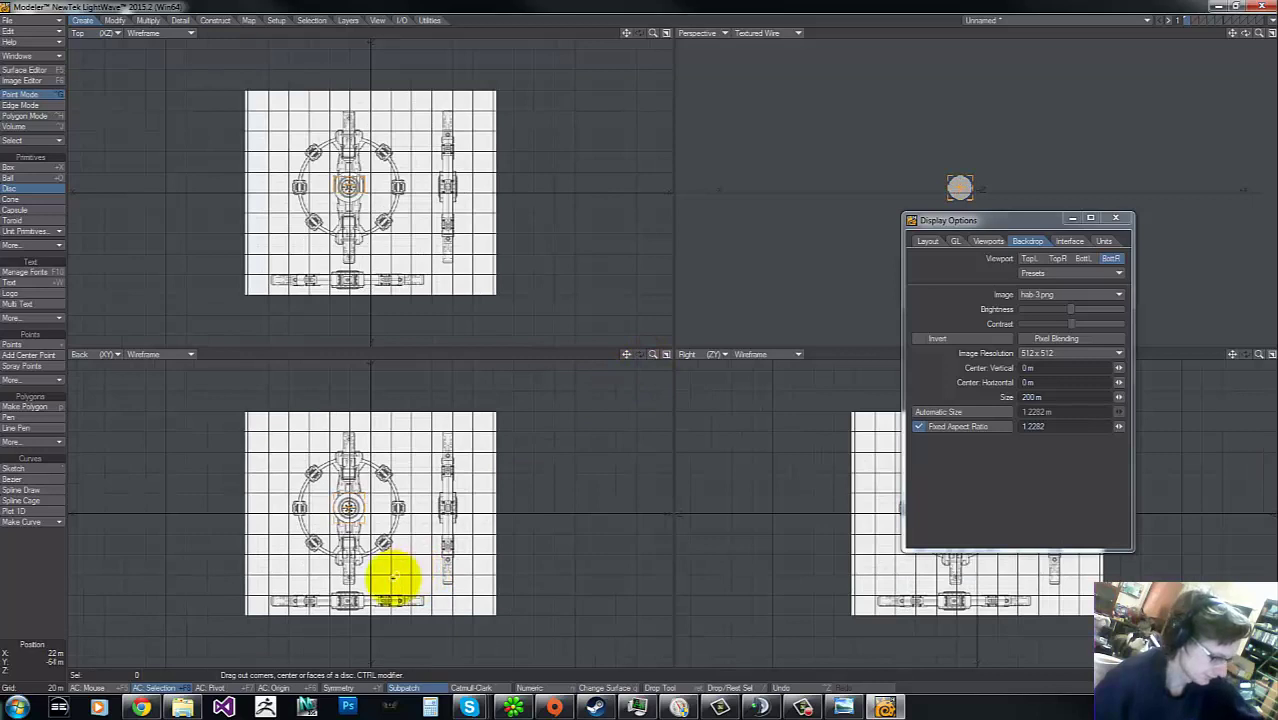
key(t)
drag(640, 334, 639, 335)
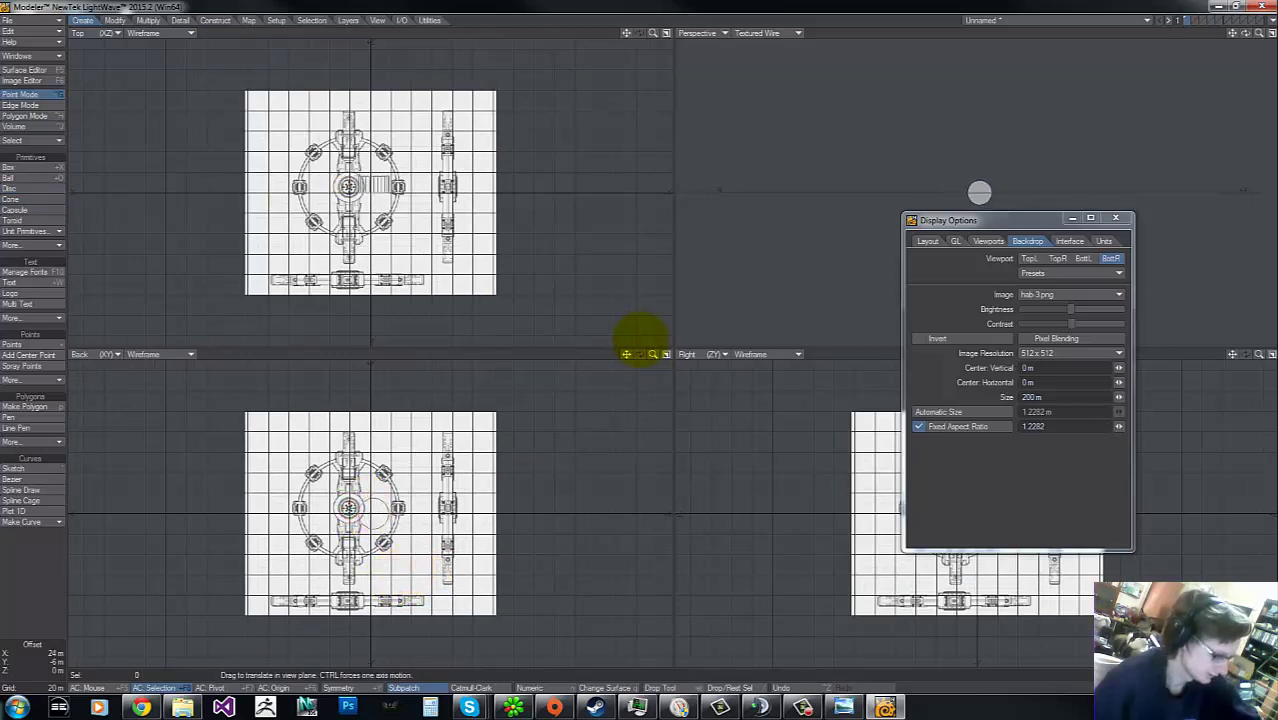
key(a)
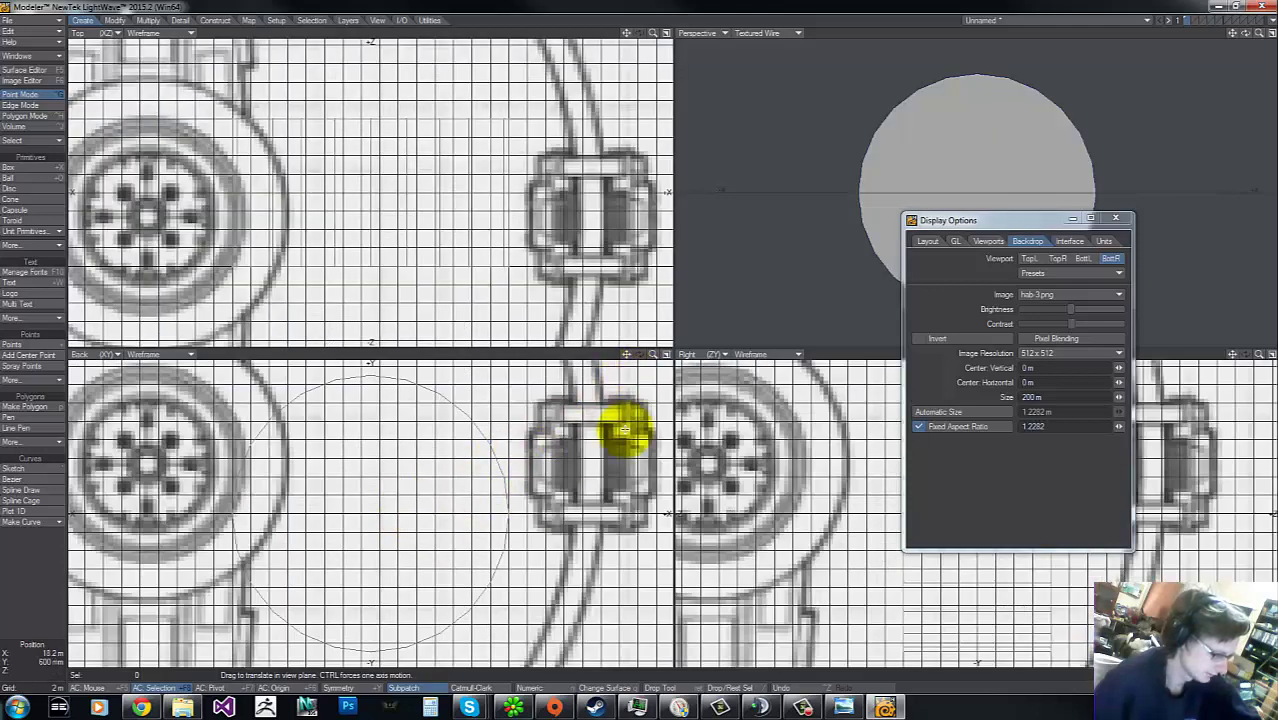
mouse_move(654, 353)
mouse_down()
mouse_move(633, 345)
mouse_move(652, 340)
mouse_up()
drag(388, 521, 378, 521)
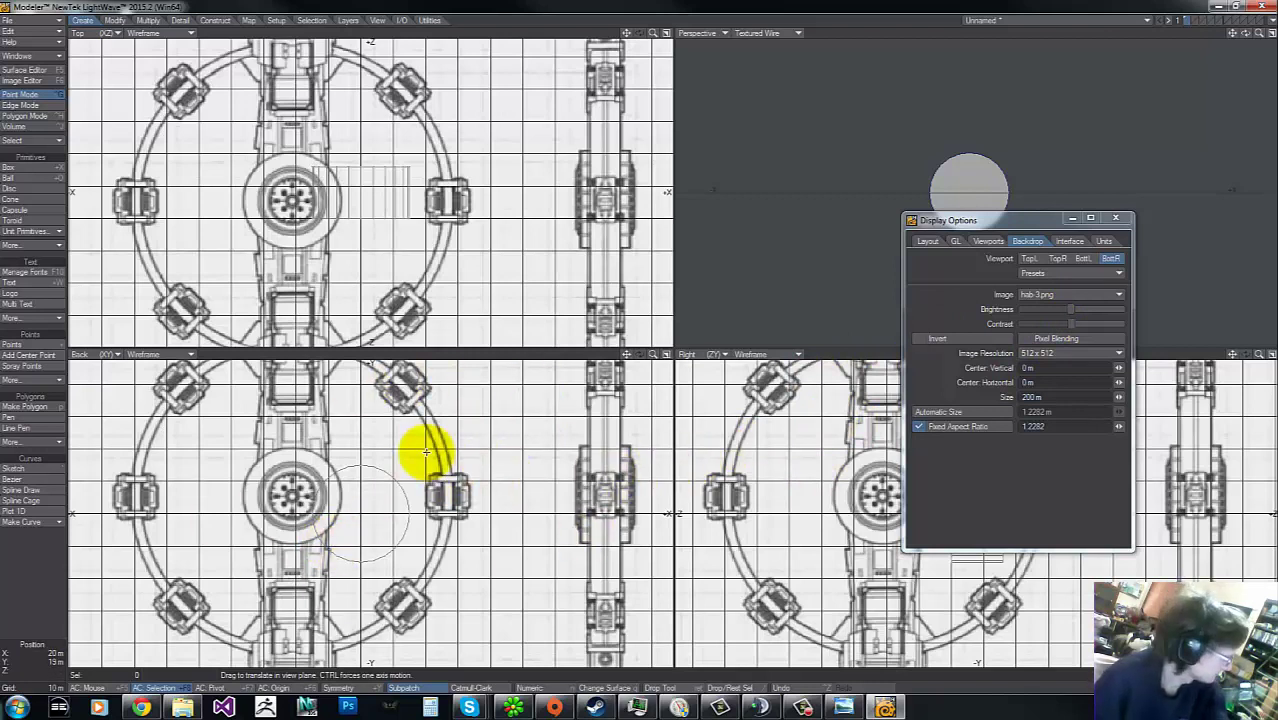
Step: Replace the disc with one of the same size, with its numeric centre at X 0, Y 0 and Z 0 m
key(Delete)
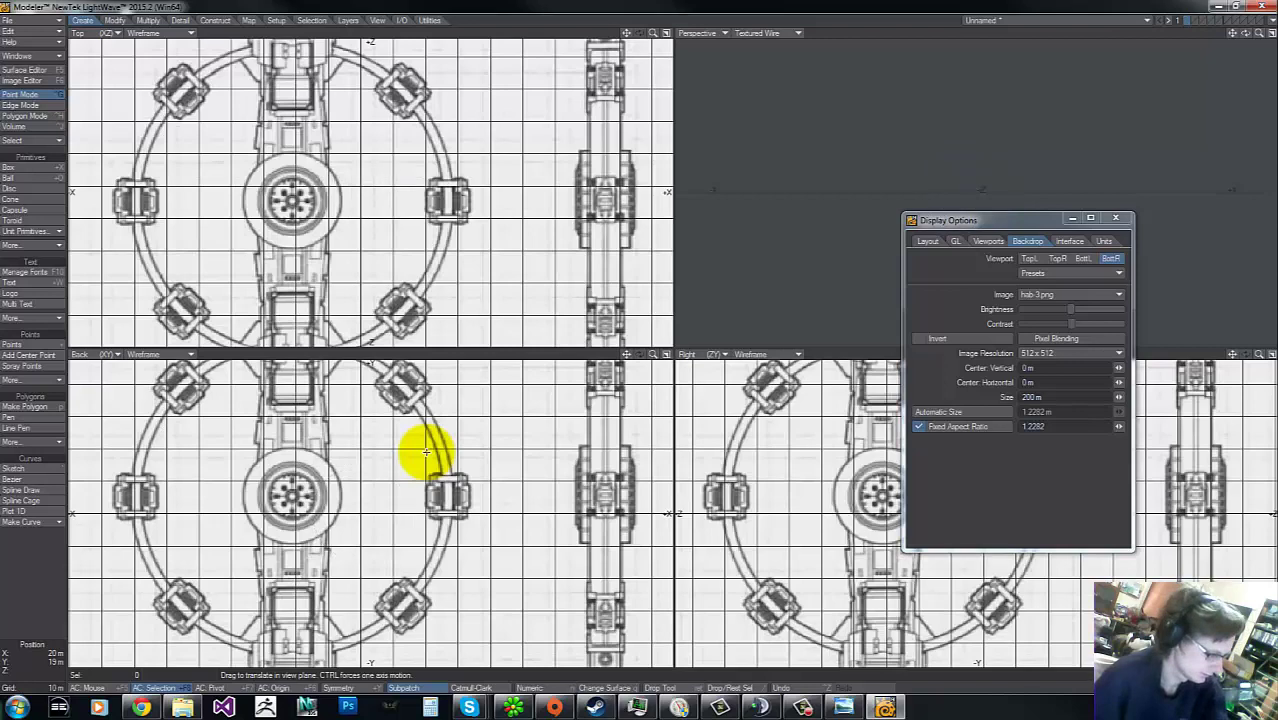
click(22, 188)
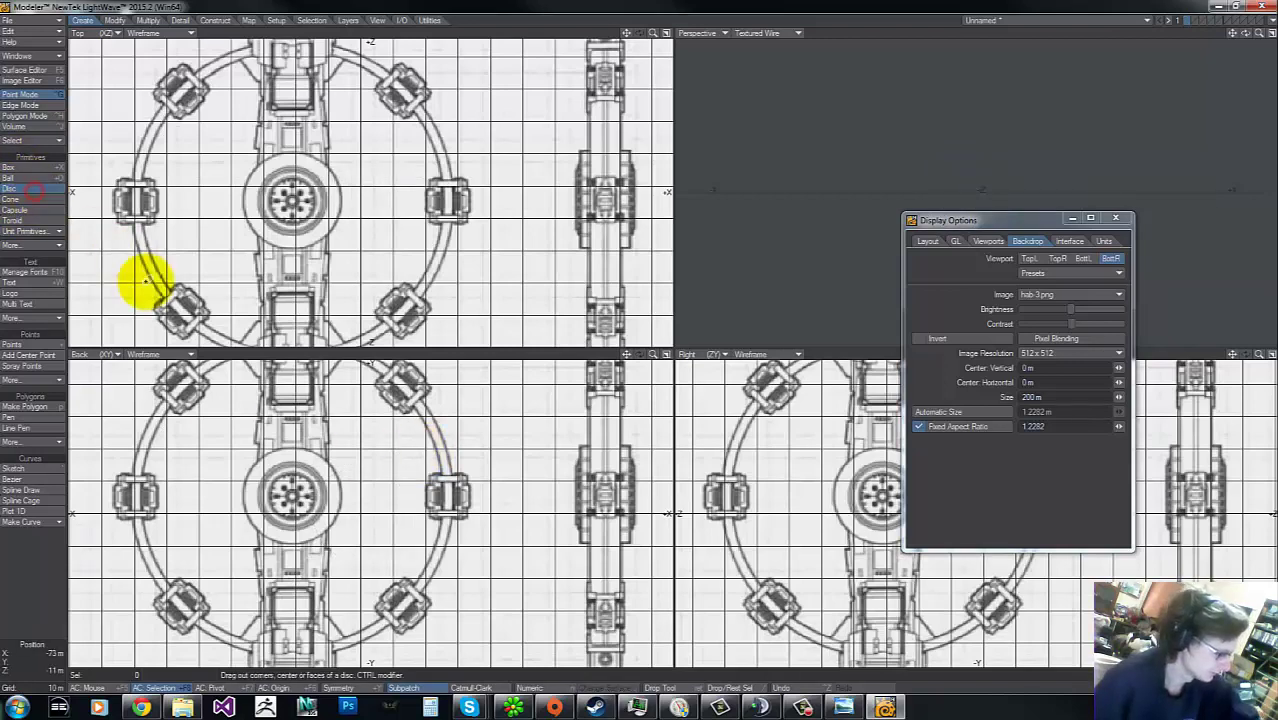
key(n)
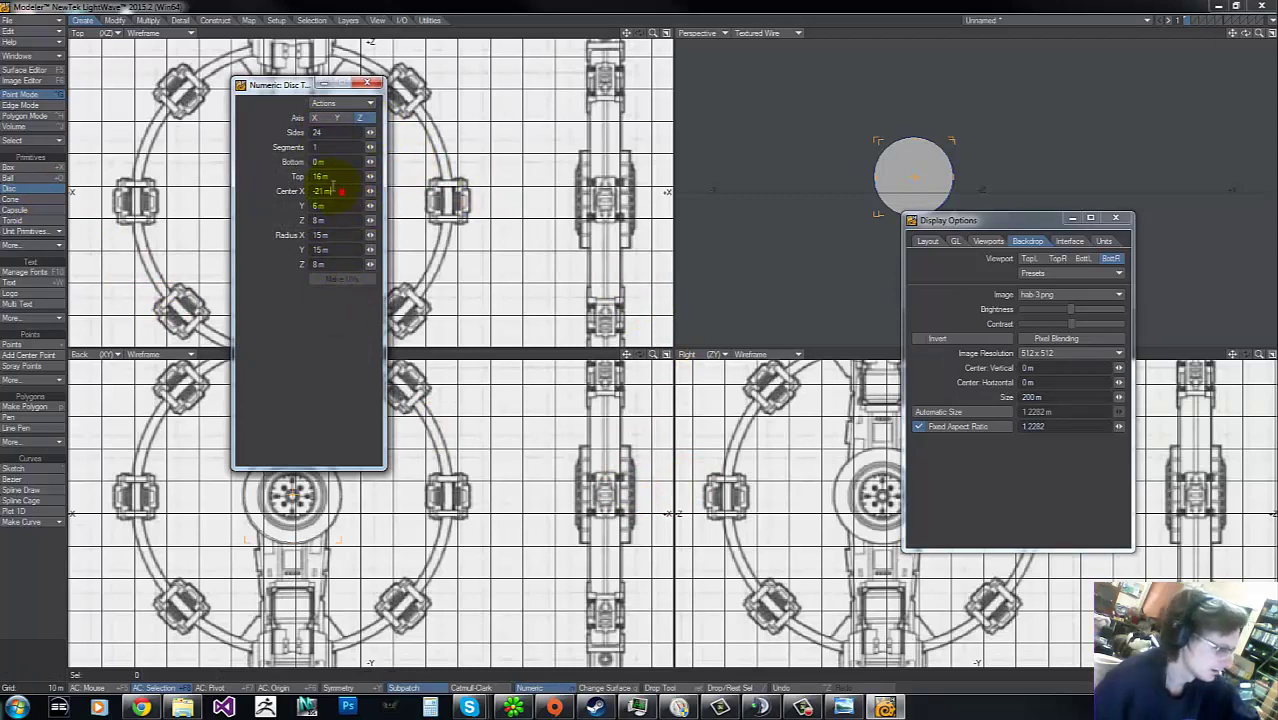
drag(334, 188, 222, 148)
text(0)
key(Tab)
text(0)
key(Tab)
text(0)
key(Tab)
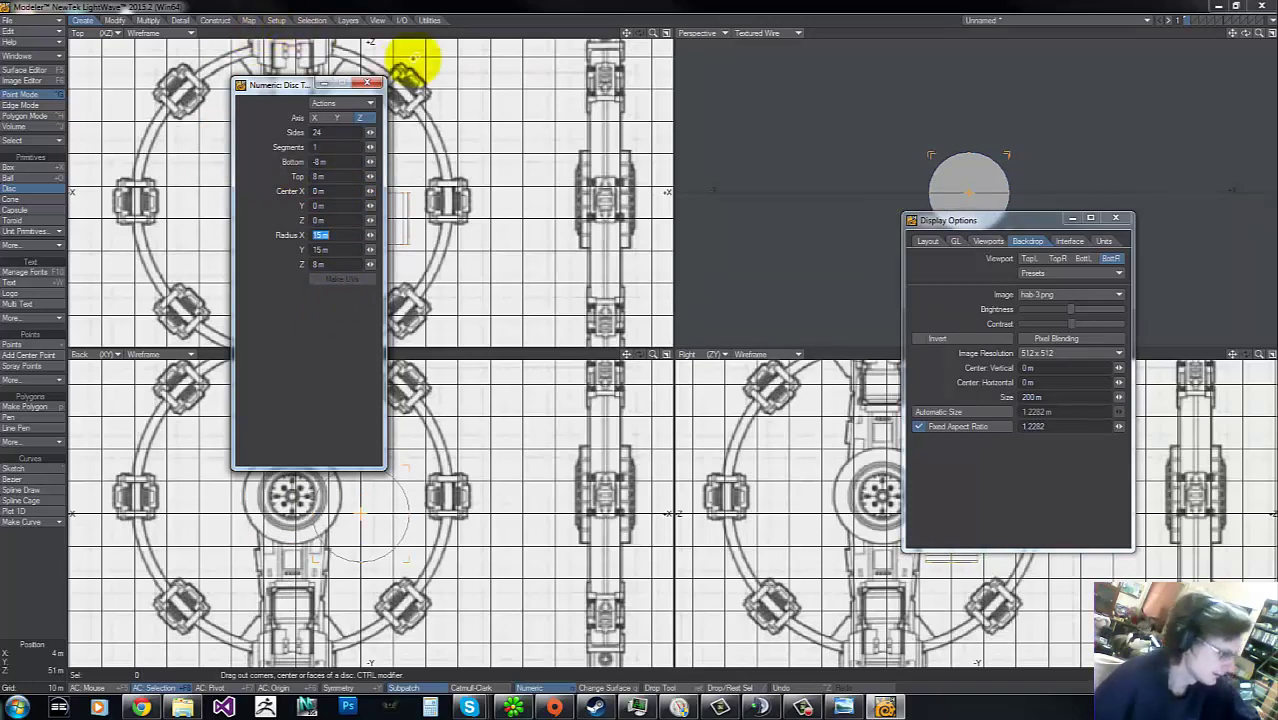
click(366, 83)
click(23, 186)
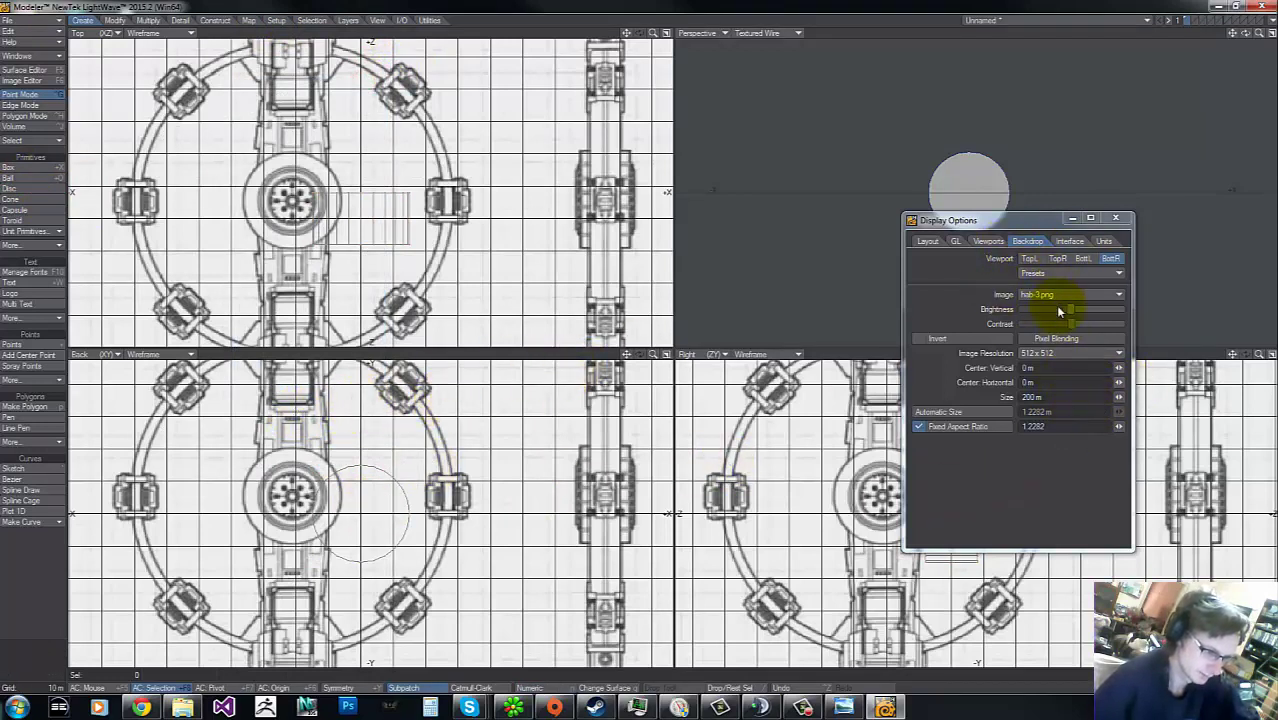
Step: Set the vertical centre of the Back viewport's backdrop to -5 m to align the hub with the disc
click(1083, 258)
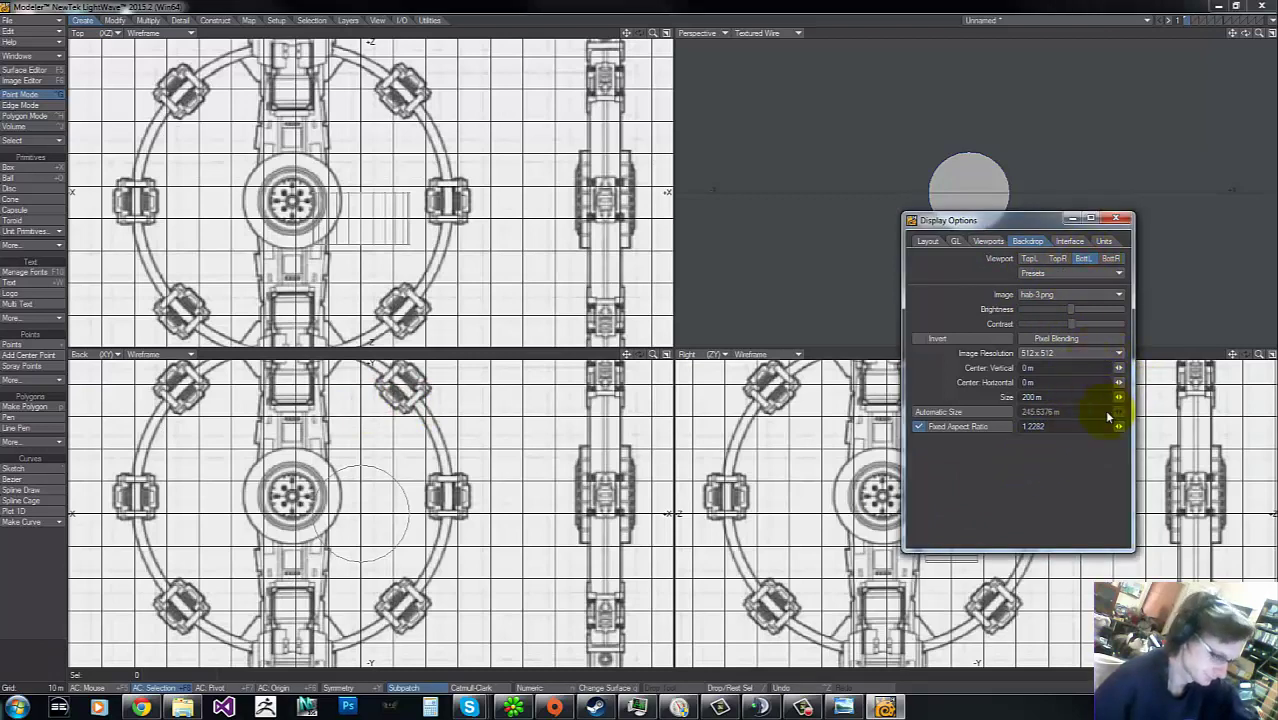
drag(1118, 368, 1107, 367)
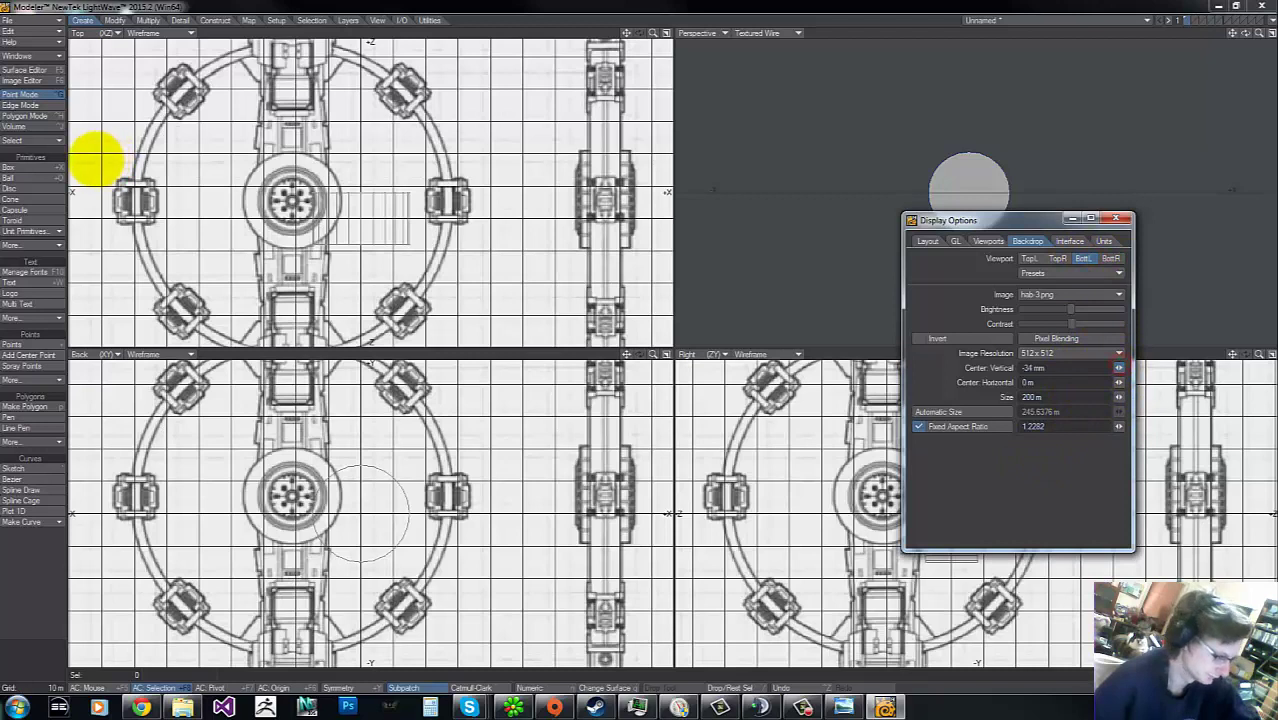
mouse_move(96, 159)
mouse_down()
mouse_move(69, 160)
mouse_move(120, 165)
mouse_up()
click(1076, 368)
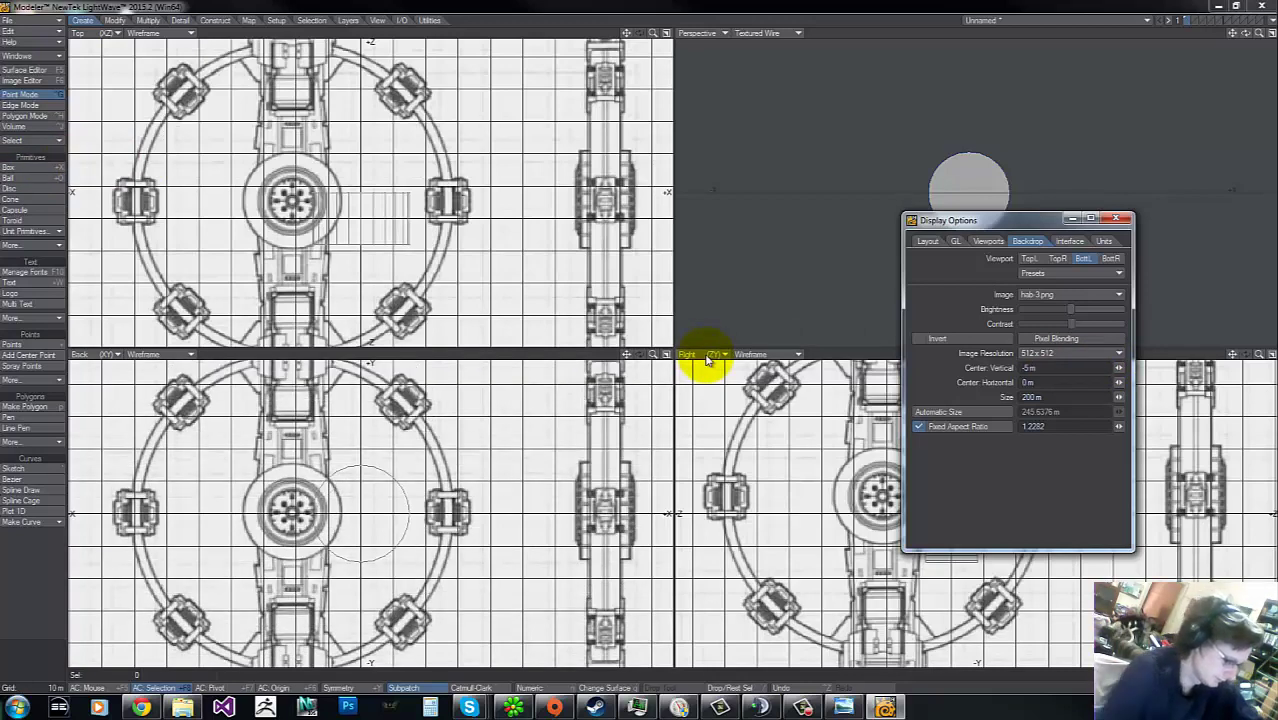
Step: Shift the Back backdrop horizontally to 21.5 m to match the disc, and fine-tune its centre to 21.1 m horizontal and -5.27 m vertical
click(1062, 382)
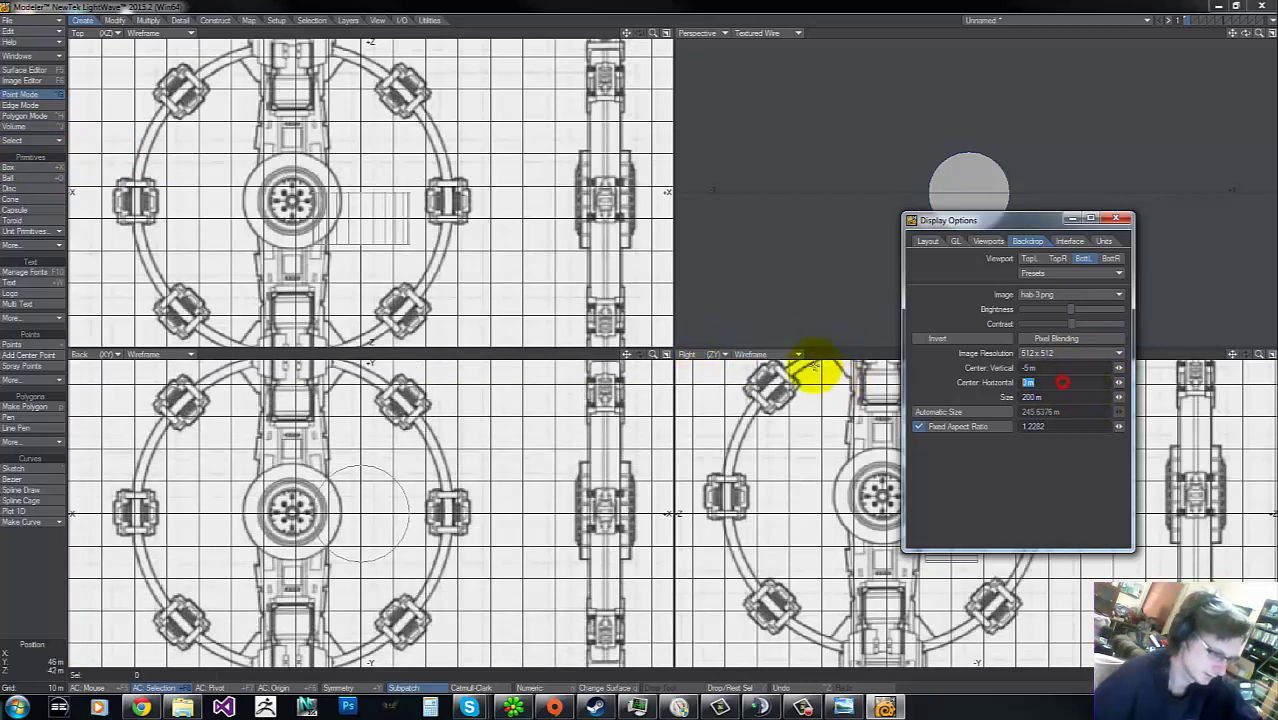
key(Return)
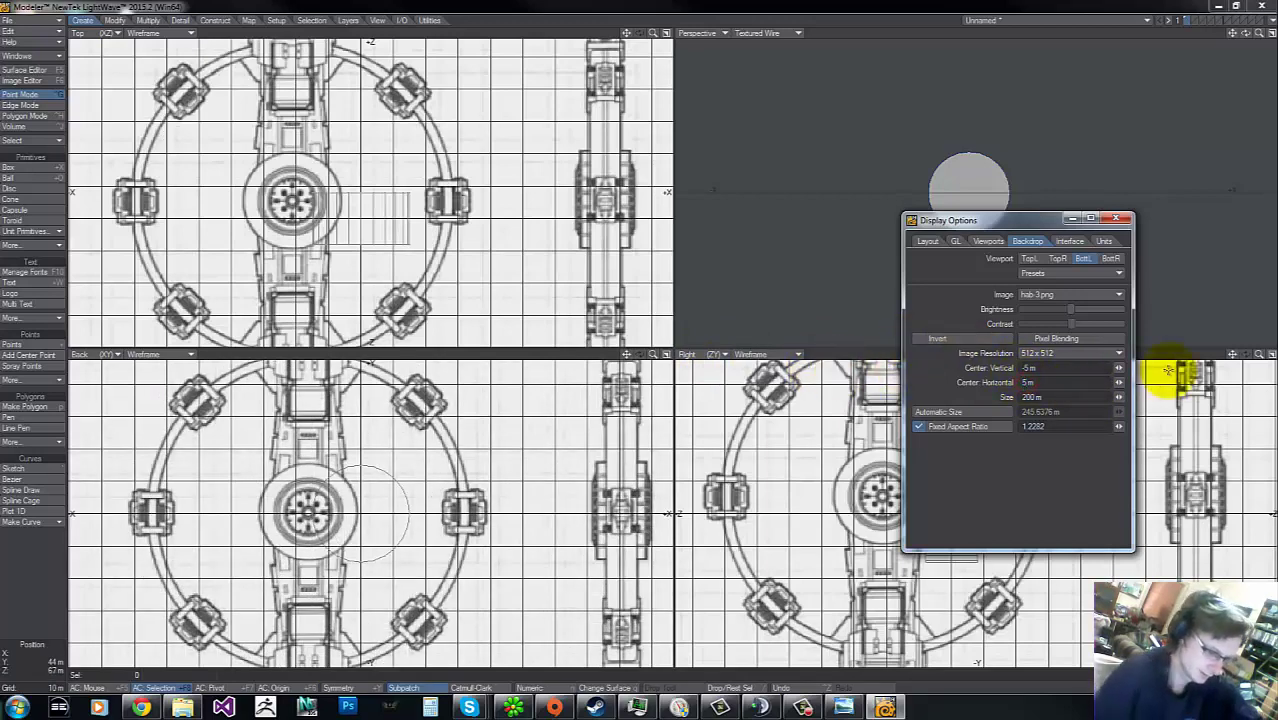
key(Return)
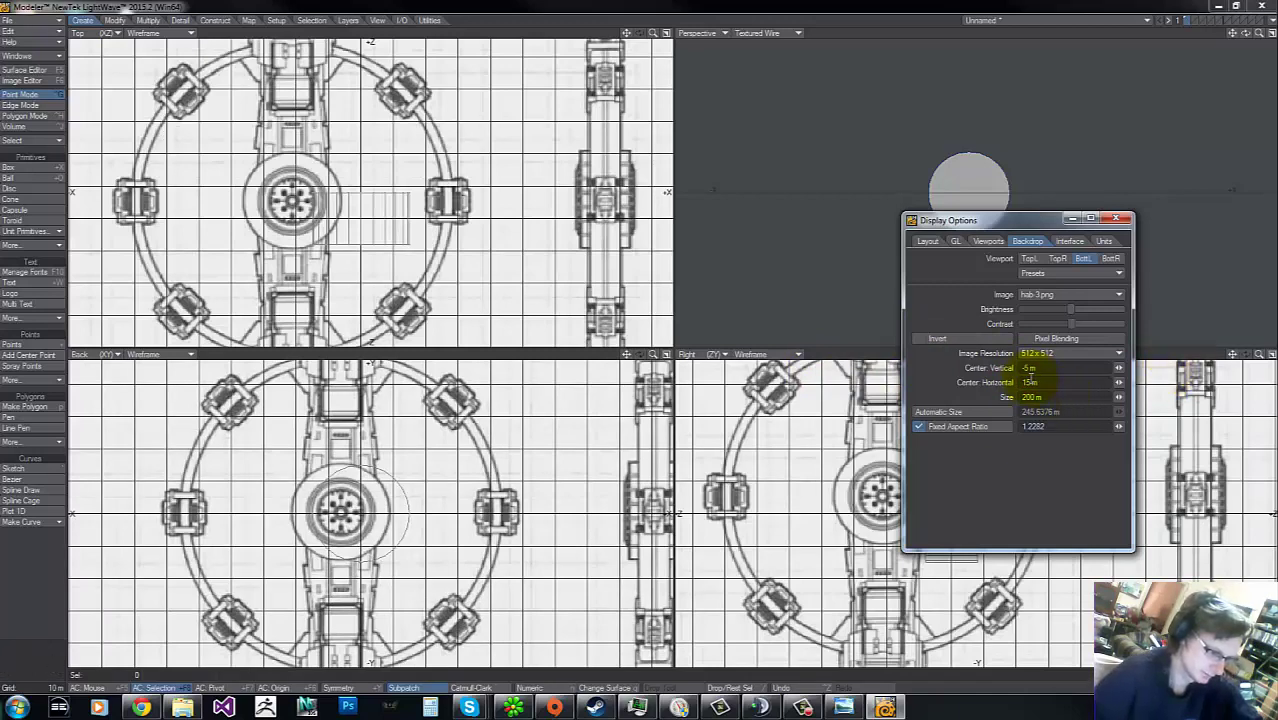
drag(1030, 376, 932, 388)
text(20m)
key(Return)
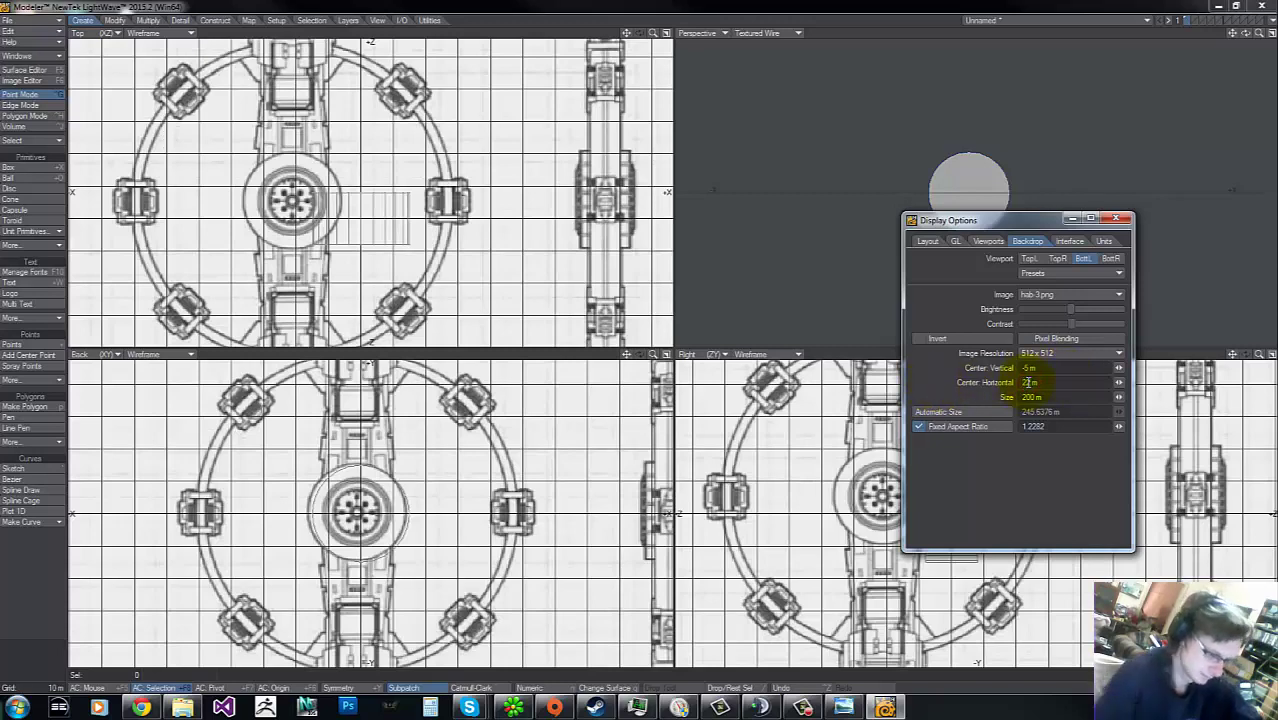
key(Return)
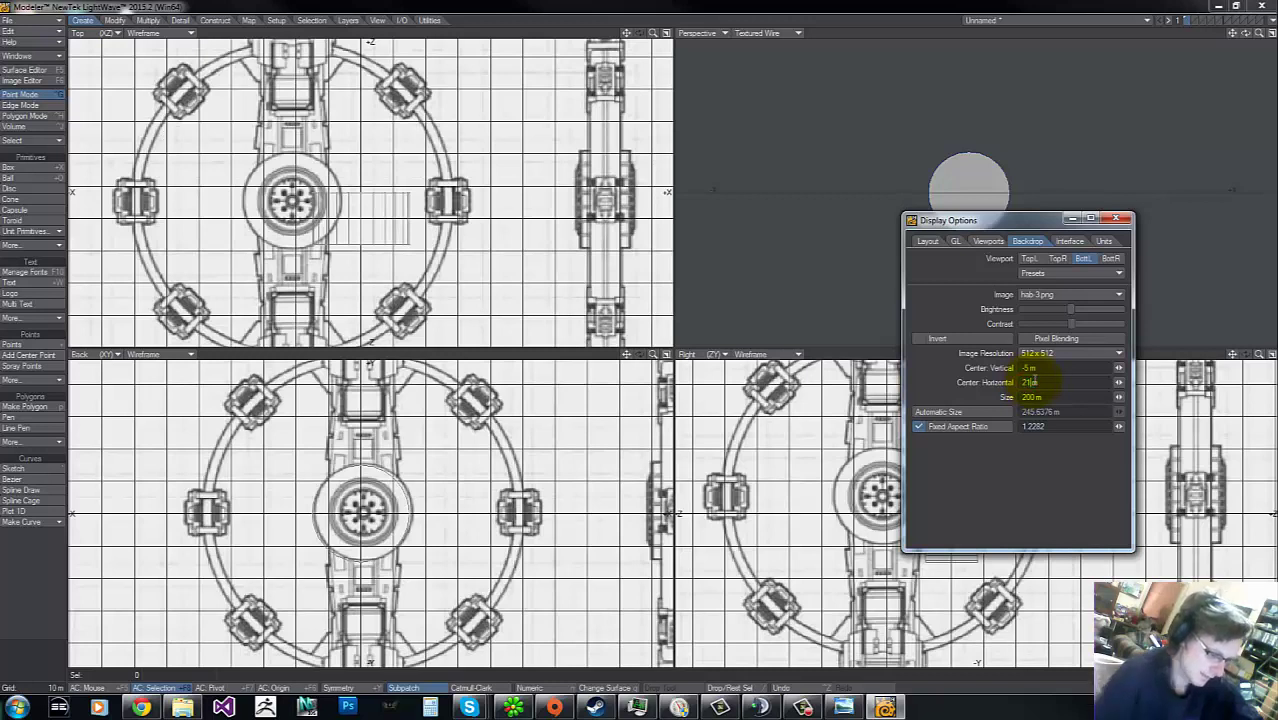
text(.5)
key(Return)
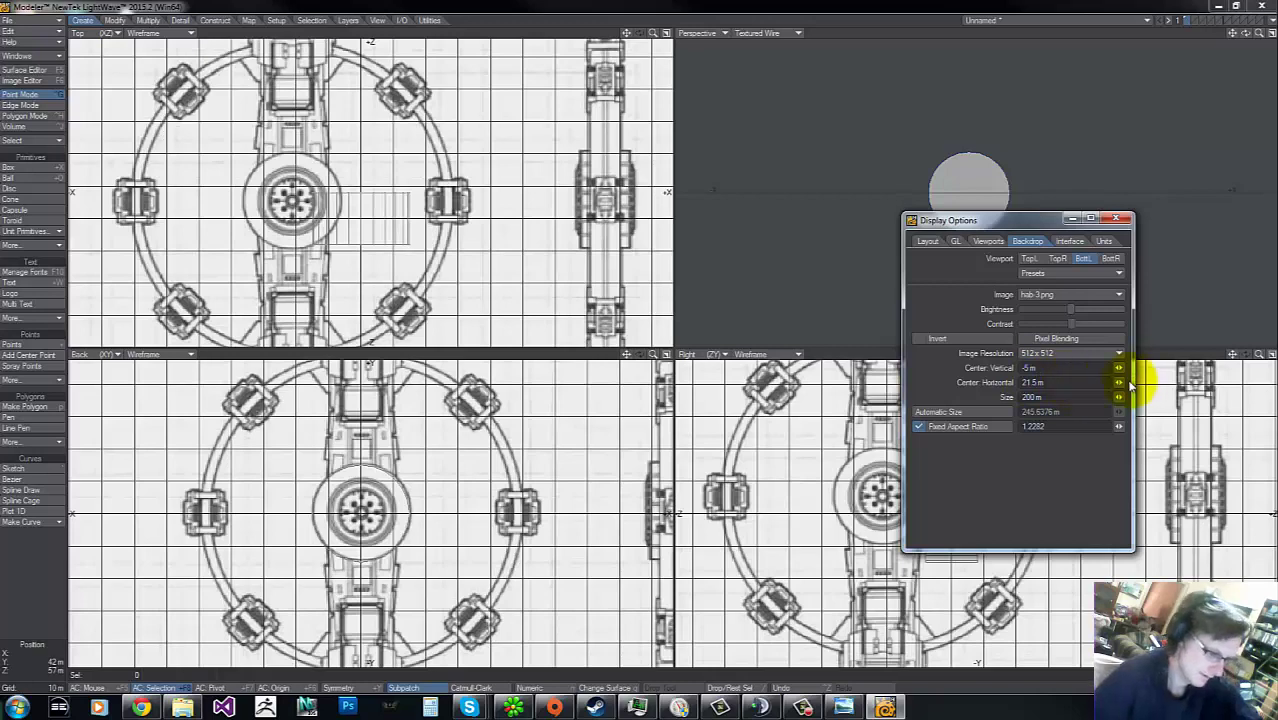
drag(1119, 382, 108, 158)
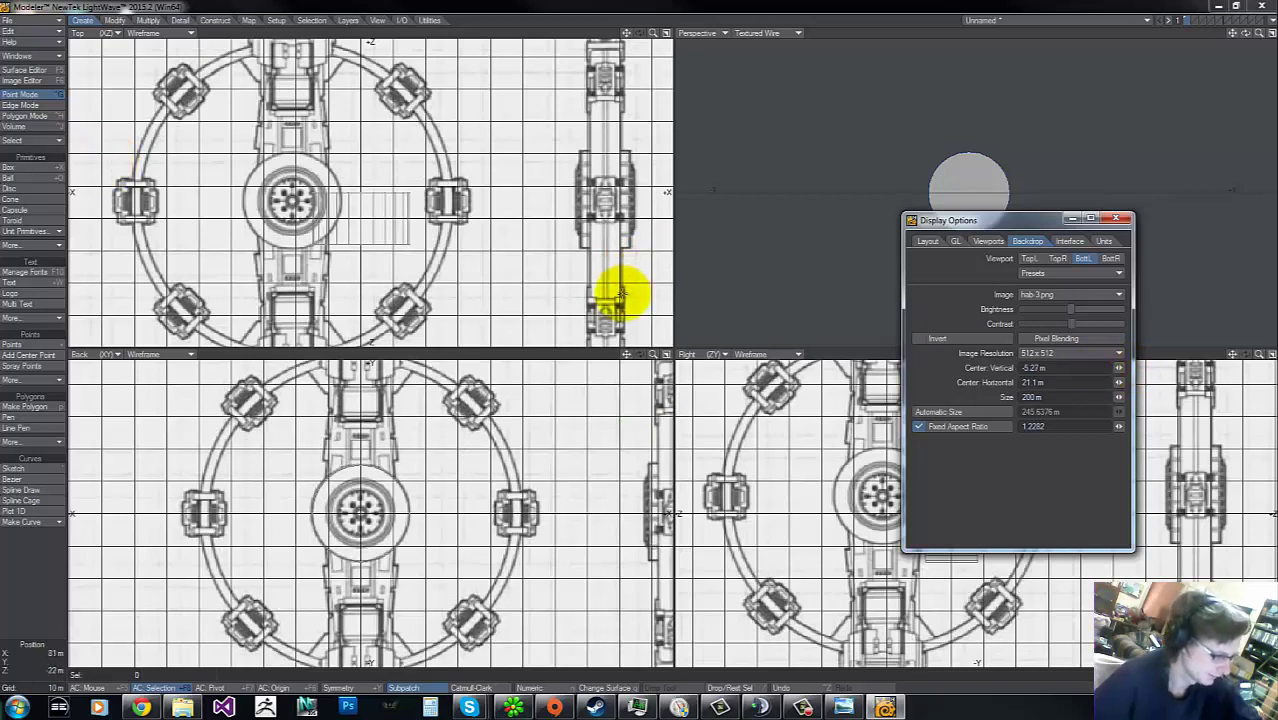
Step: Shift the Top viewport's backdrop vertically, trying 50, 60 and 80 m, and fine-tune its vertical centre to 84.6 m
drag(653, 356, 641, 338)
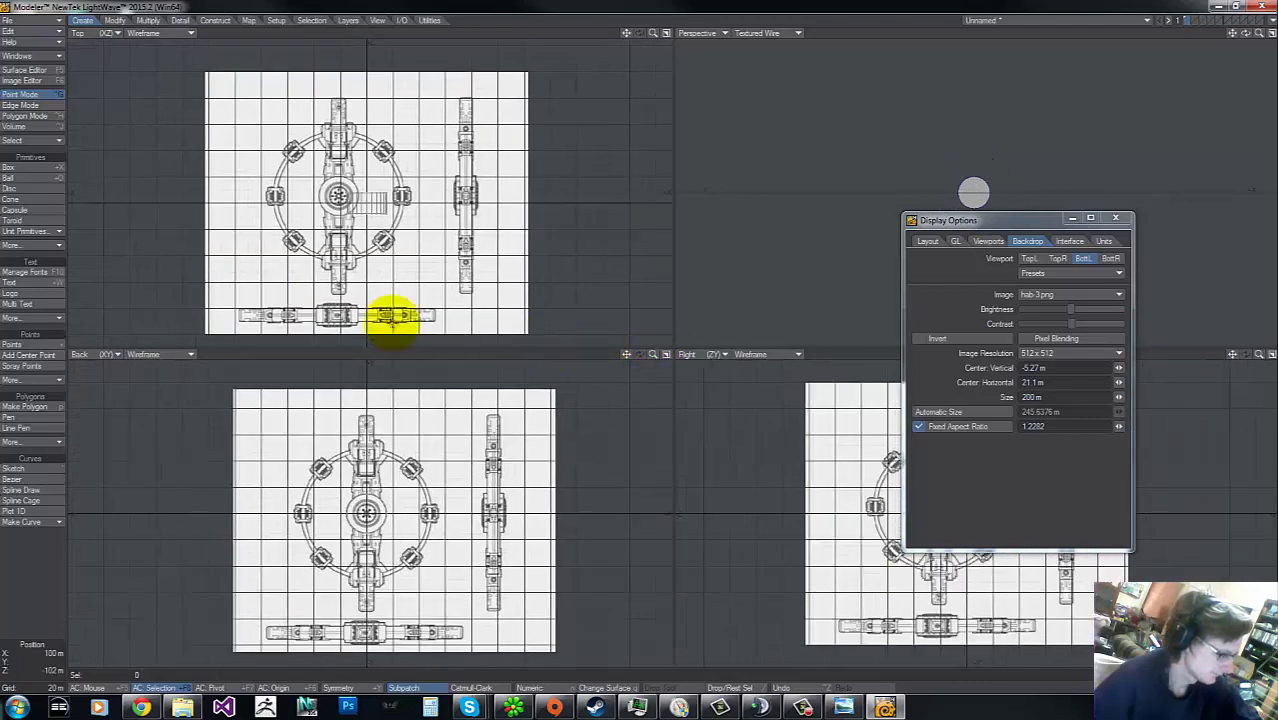
click(1029, 258)
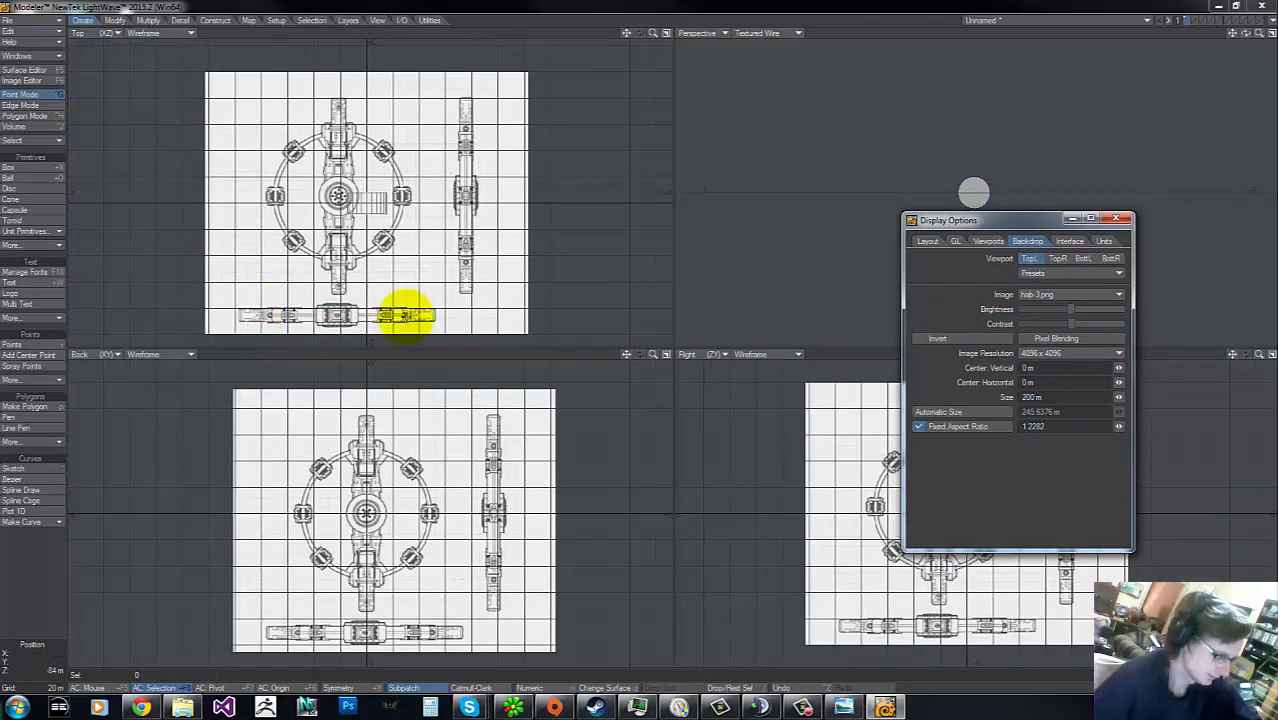
click(1089, 368)
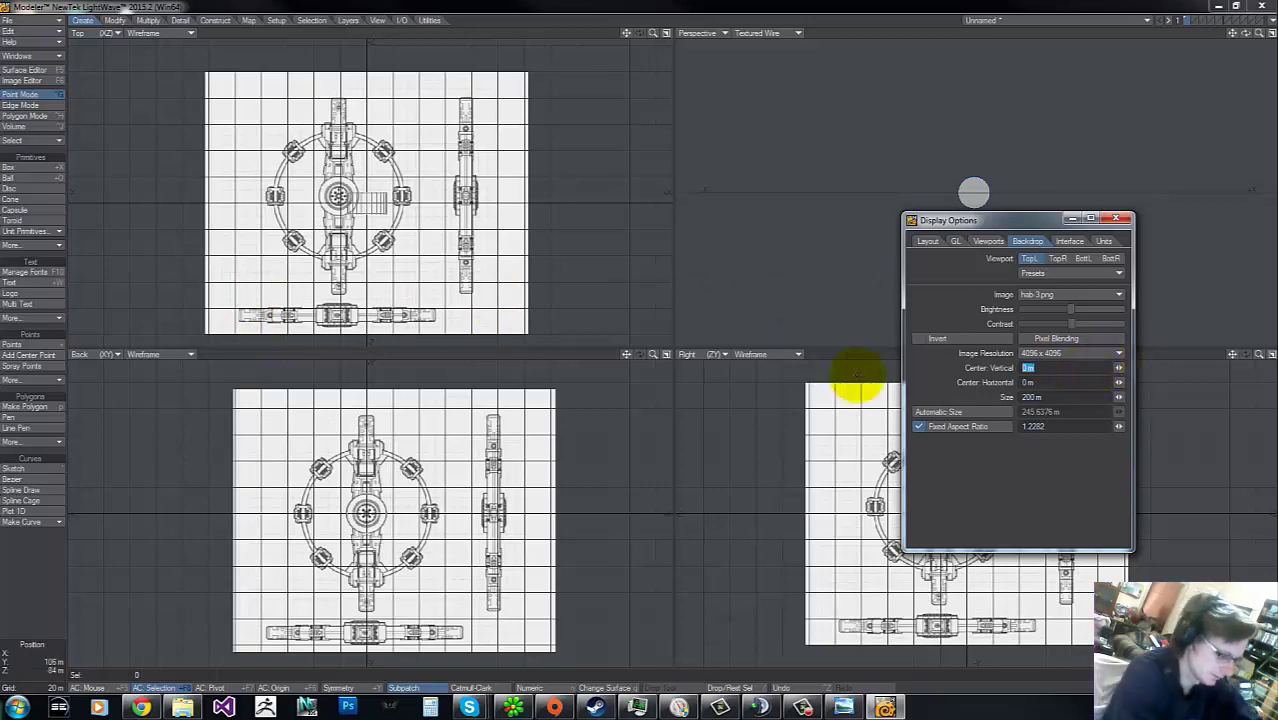
text(50)
key(Return)
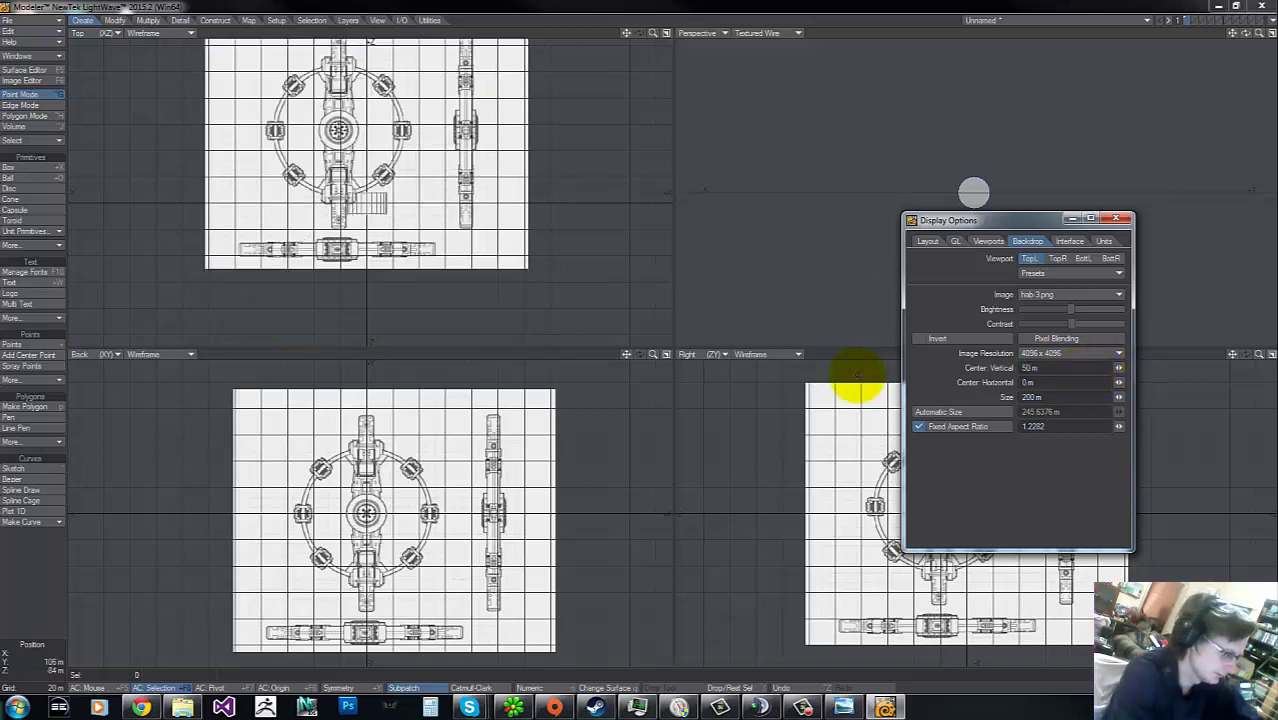
click(1060, 368)
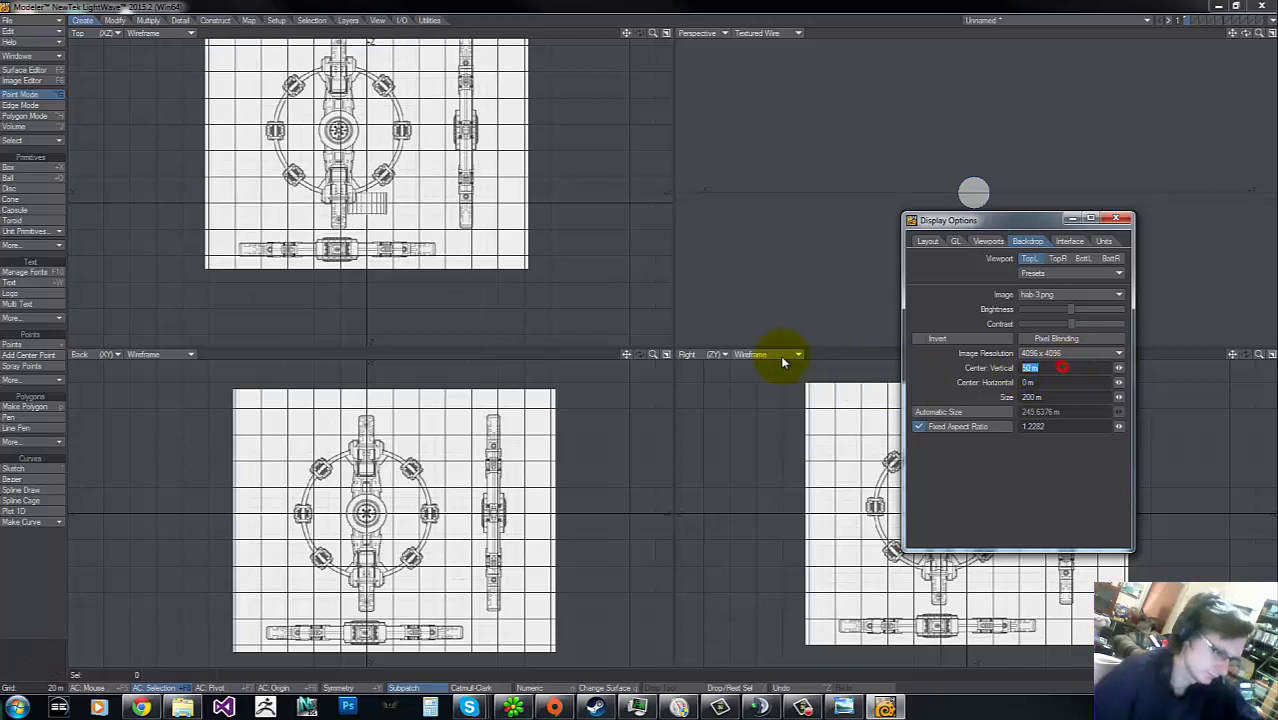
text(60)
key(Return)
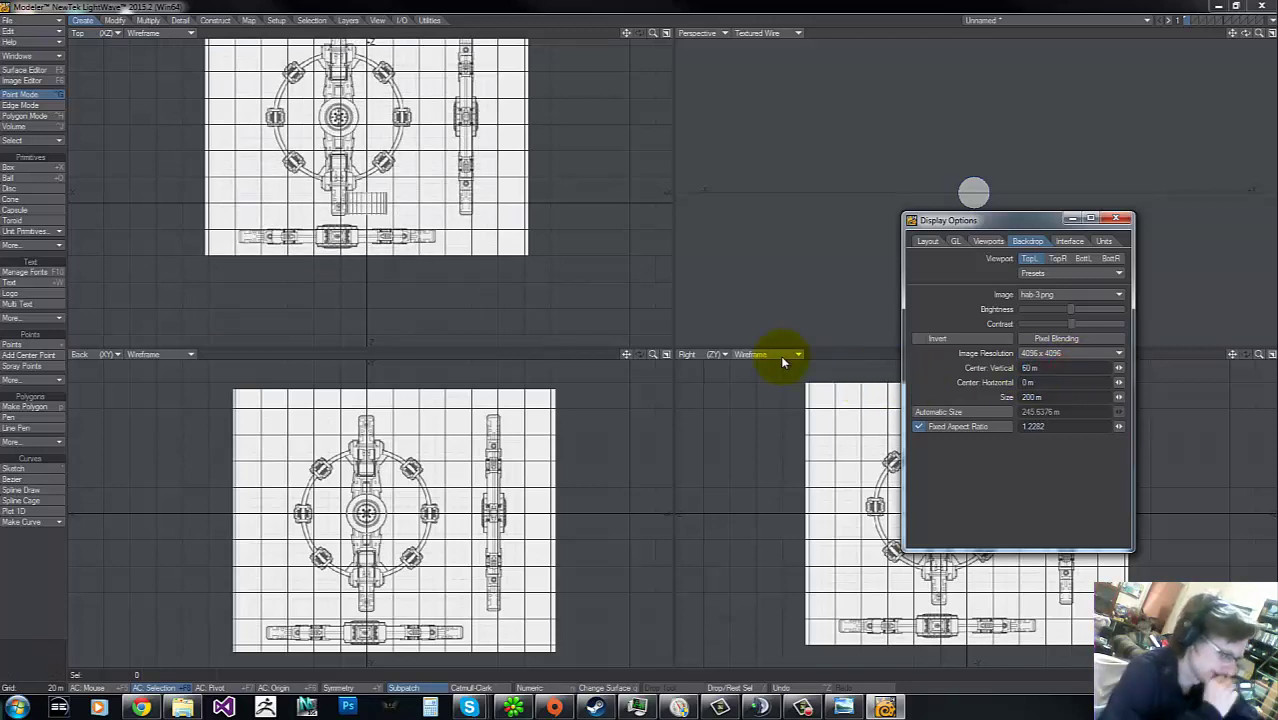
click(1056, 373)
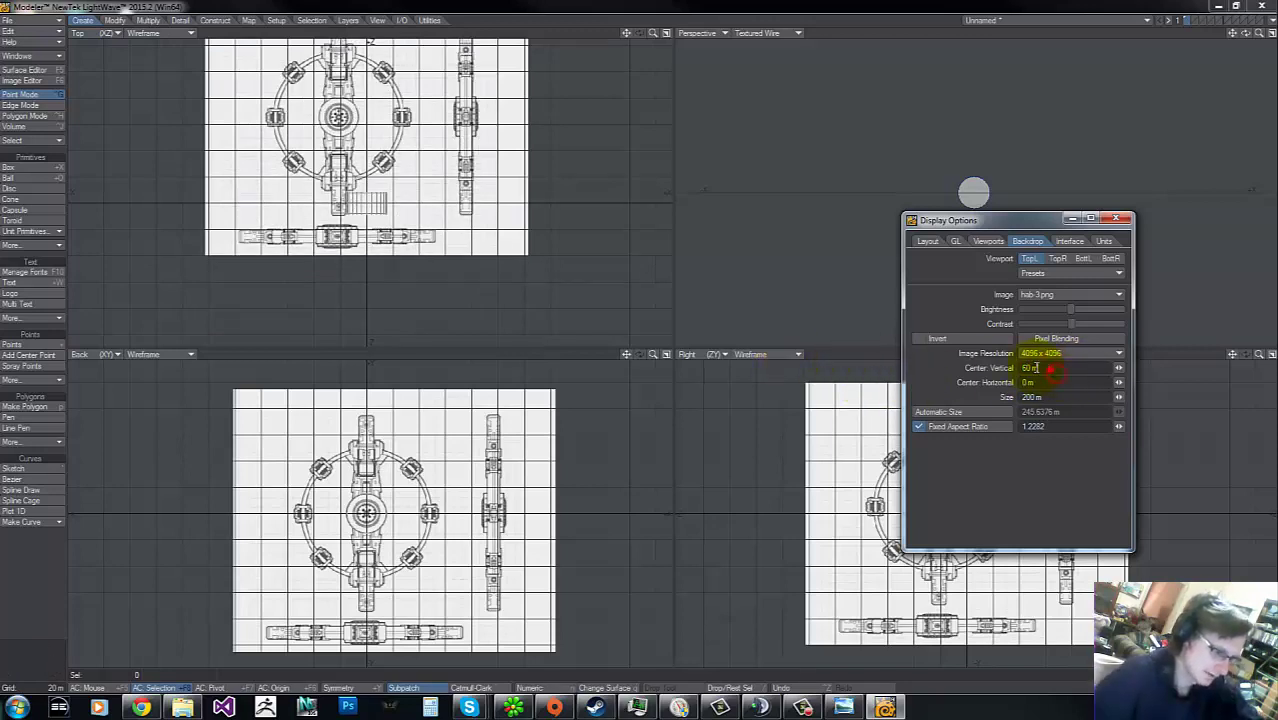
text(80)
key(Return)
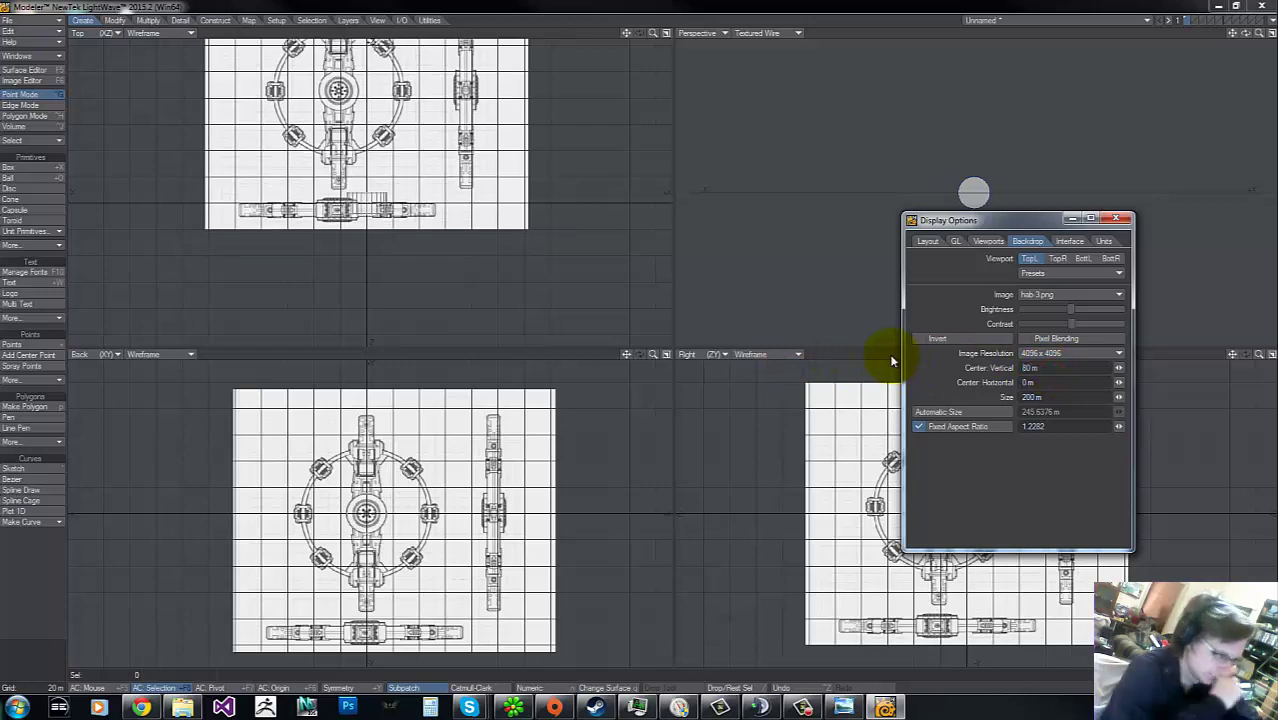
drag(1119, 368, 1130, 368)
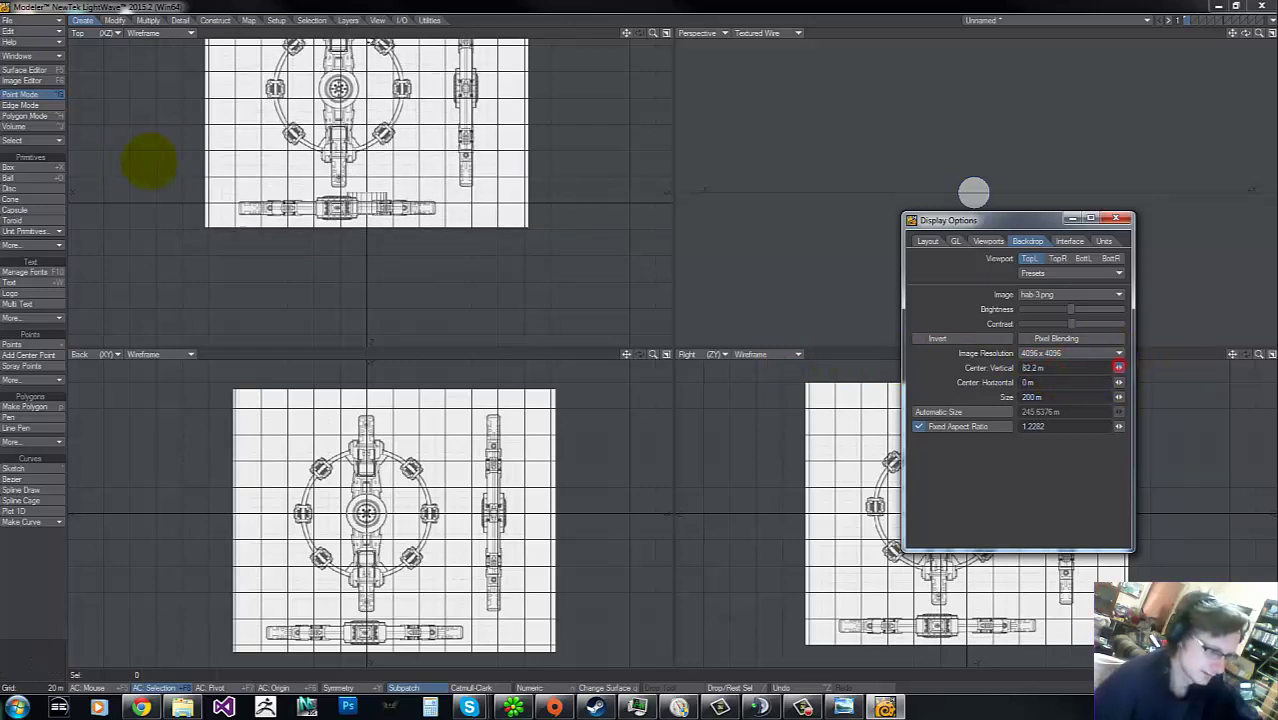
drag(150, 160, 112, 158)
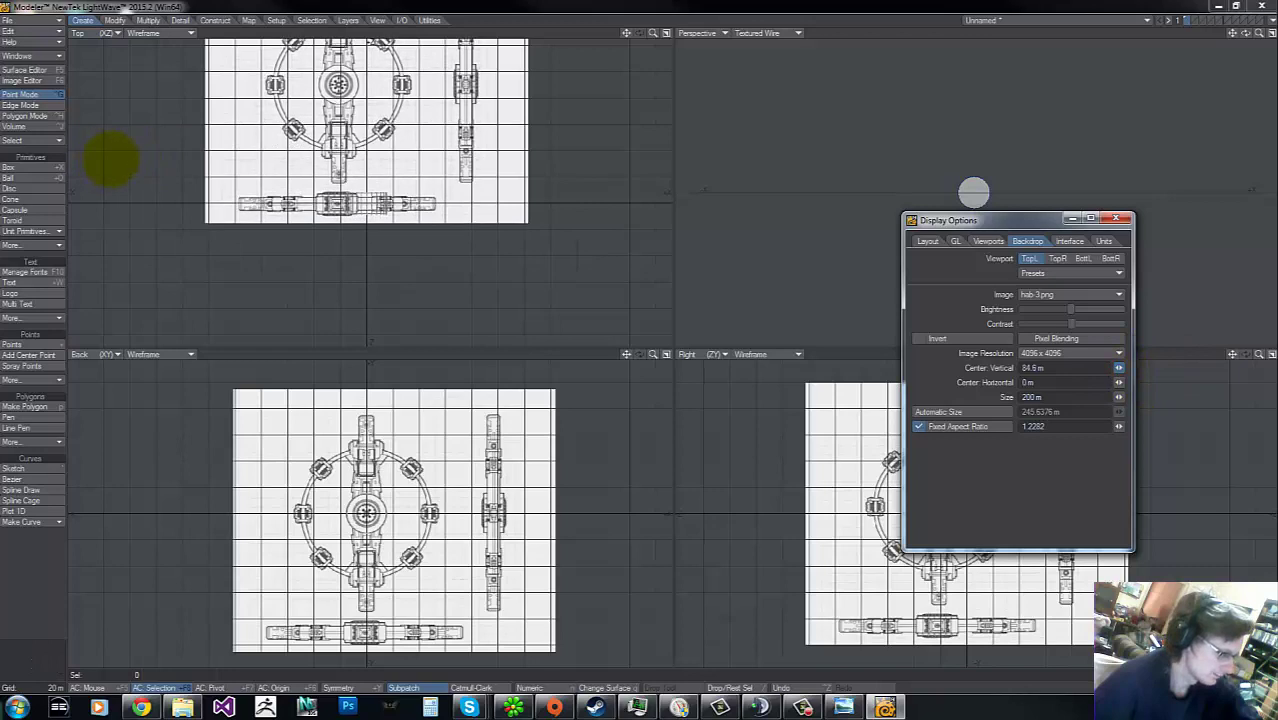
Step: Move the Top backdrop's horizontal centre to 30 m, and fine-tune its centre to 22.4 m horizontal and 85.3 m vertical
drag(1119, 387, 933, 405)
drag(1087, 382, 715, 321)
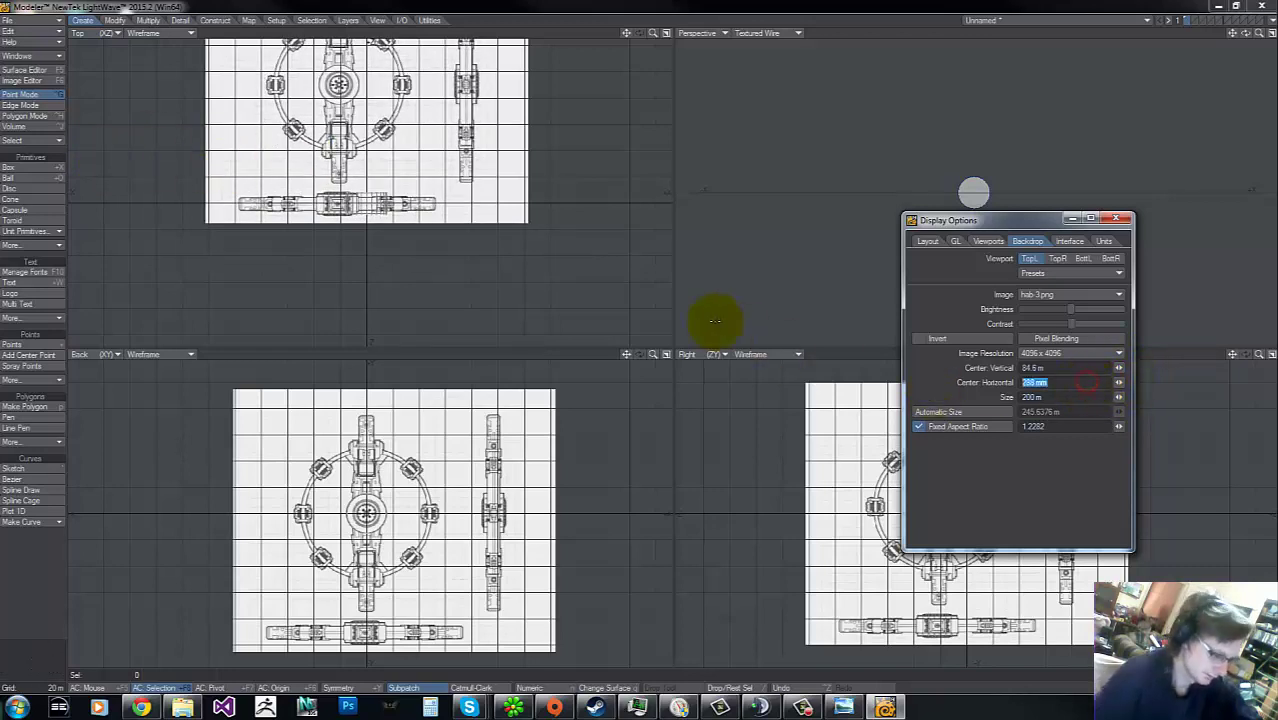
key(Return)
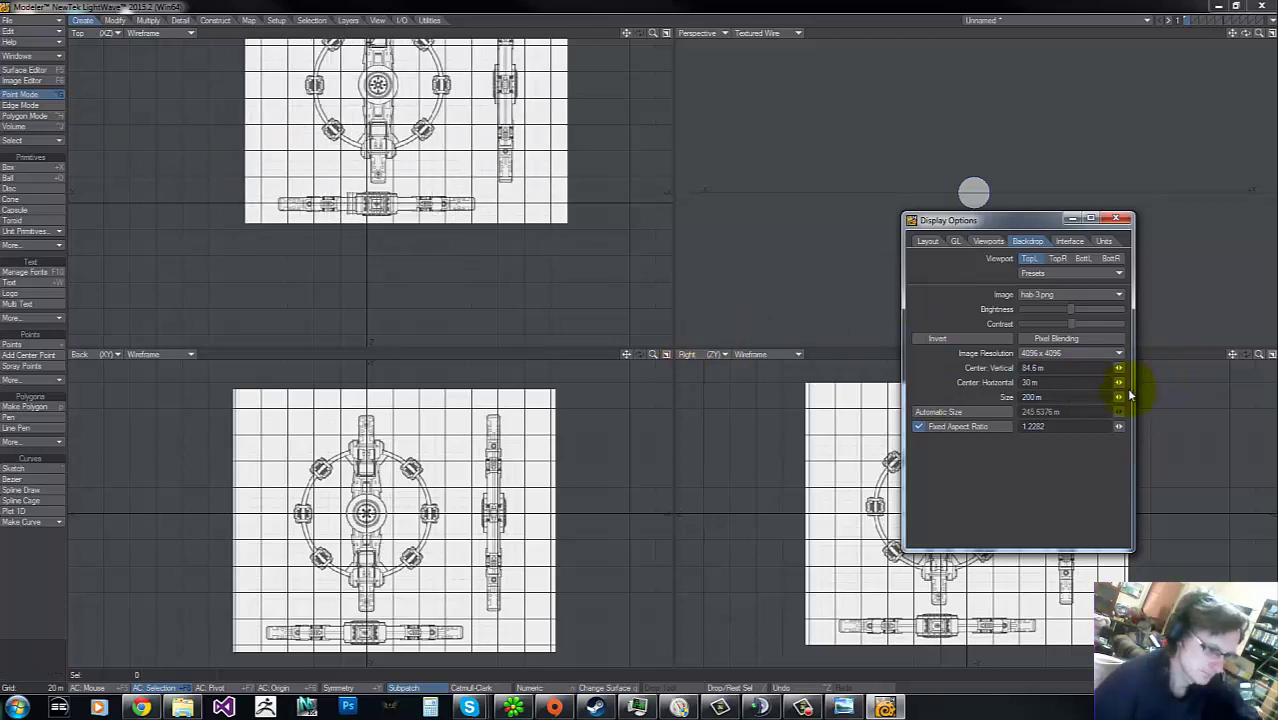
drag(1119, 383, 111, 160)
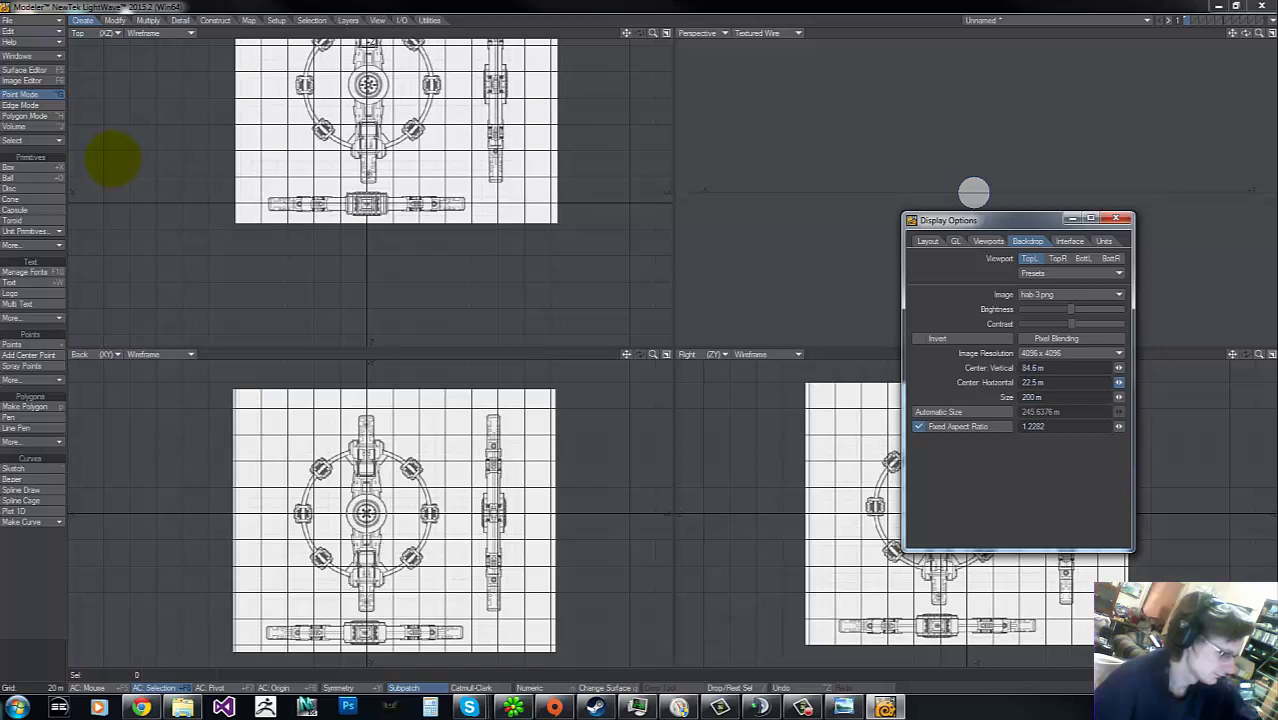
drag(111, 160, 111, 160)
drag(1121, 369, 111, 160)
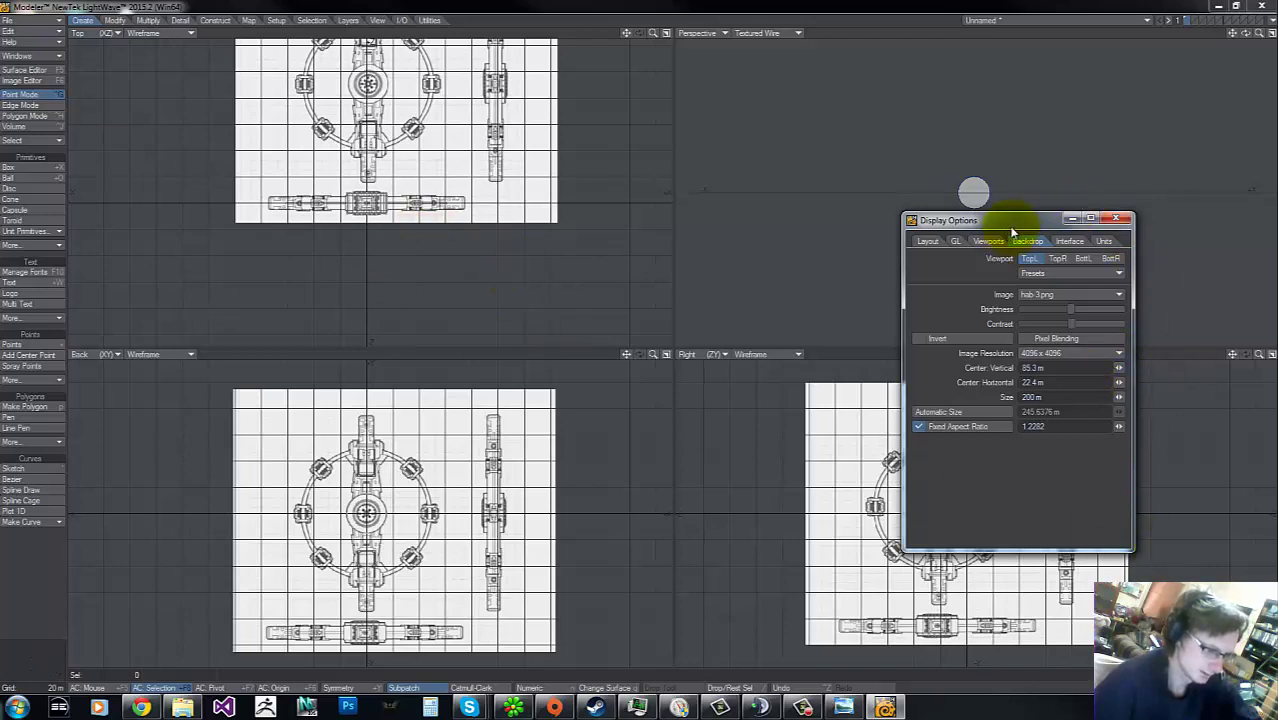
Step: Shift the Right viewport's backdrop to a horizontal centre of -100 m, and fine-tune it to -75.8 m so the side view meets the disc
drag(1012, 232, 502, 214)
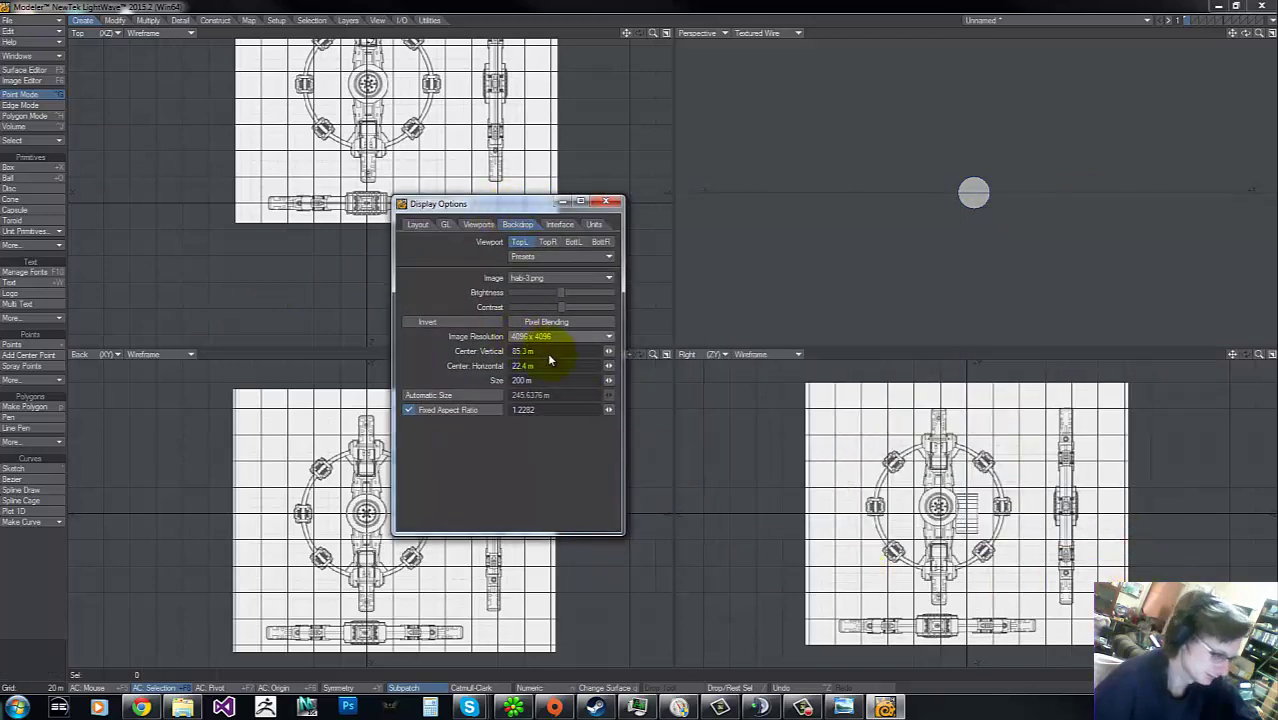
click(600, 242)
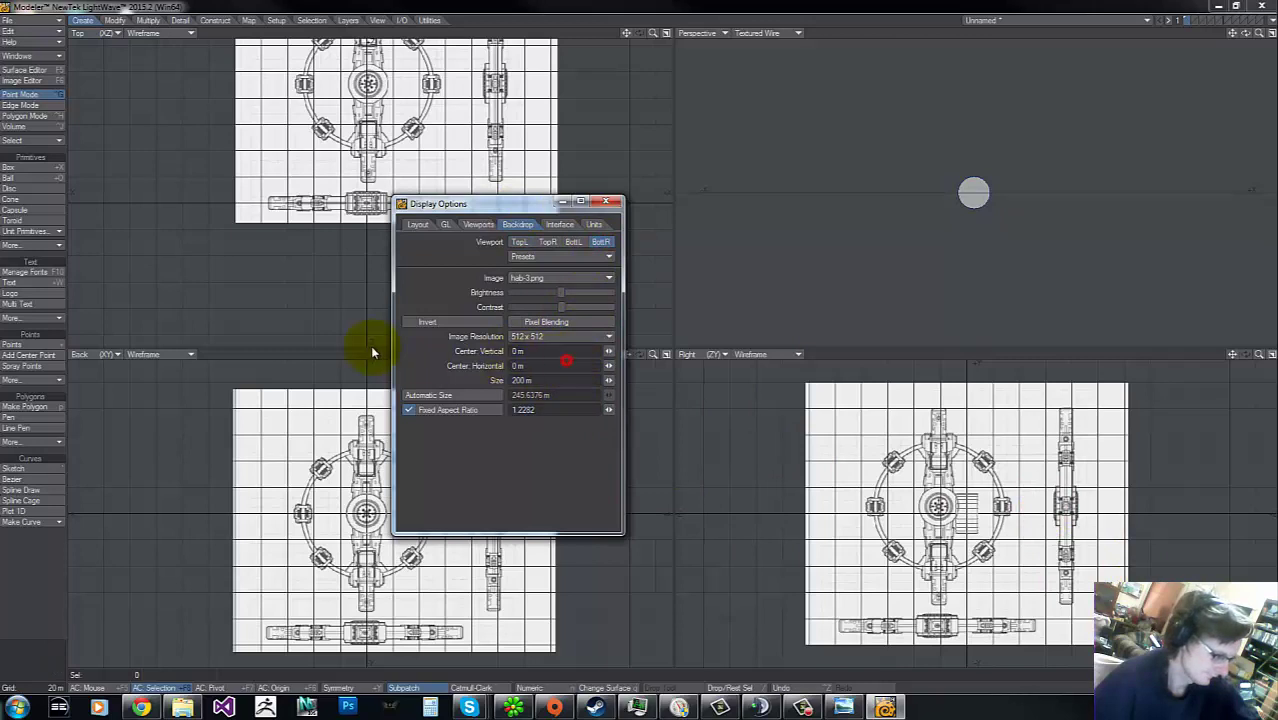
click(541, 365)
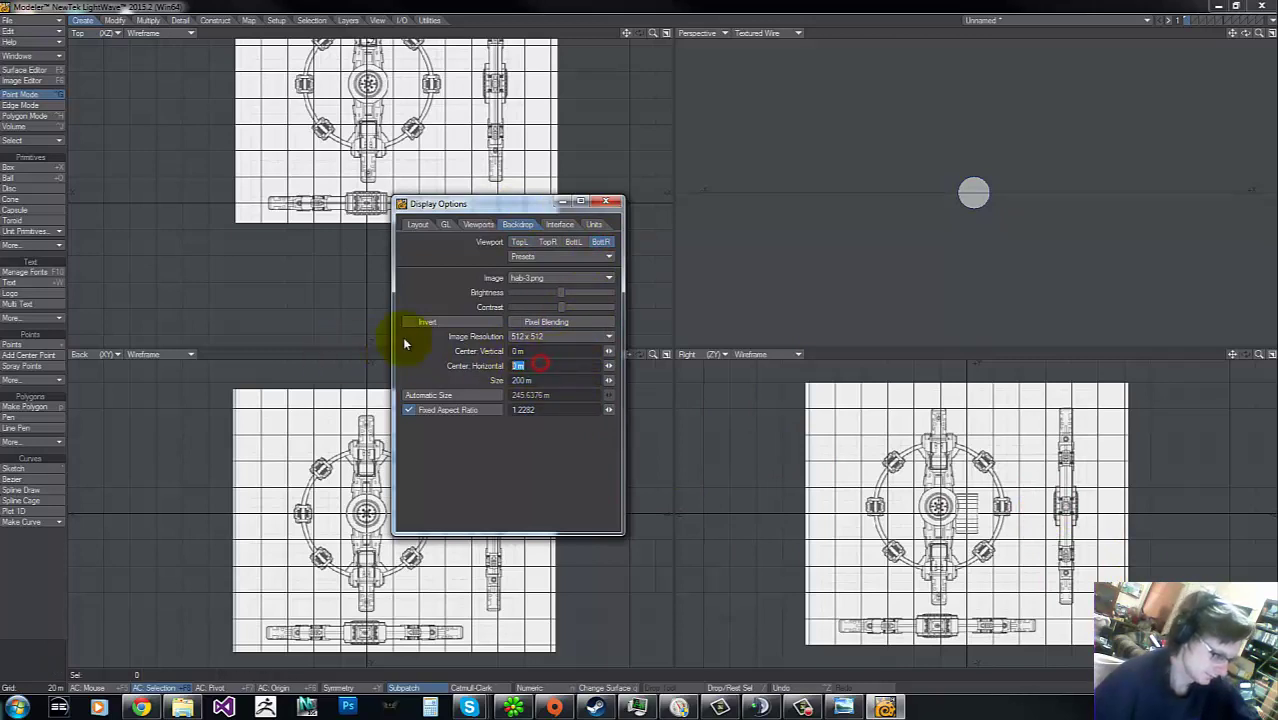
text(-100)
key(Return)
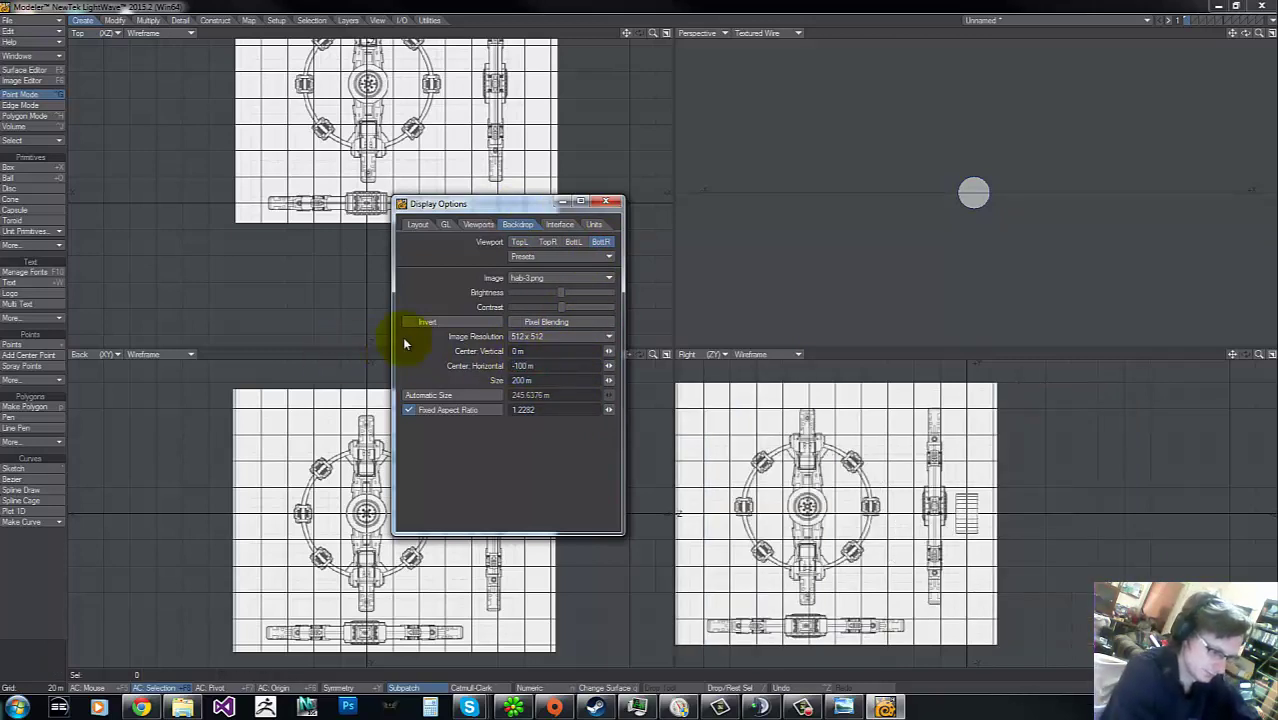
drag(608, 365, 108, 157)
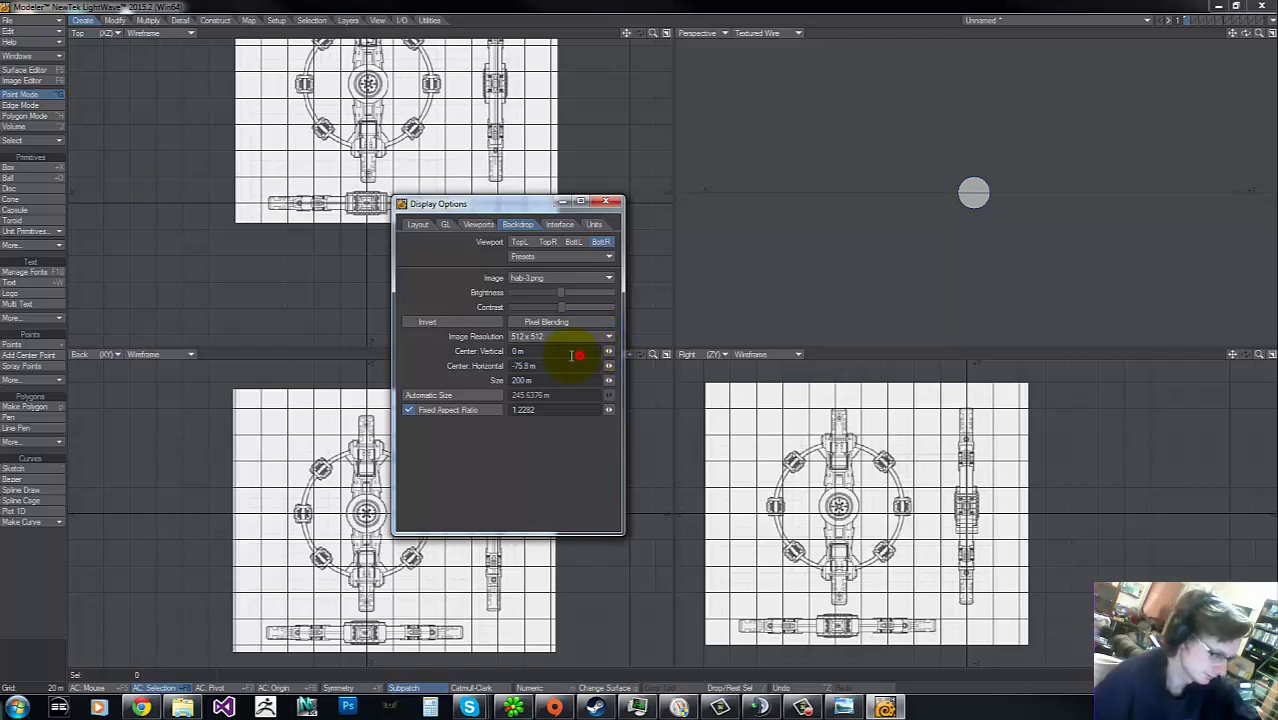
click(578, 354)
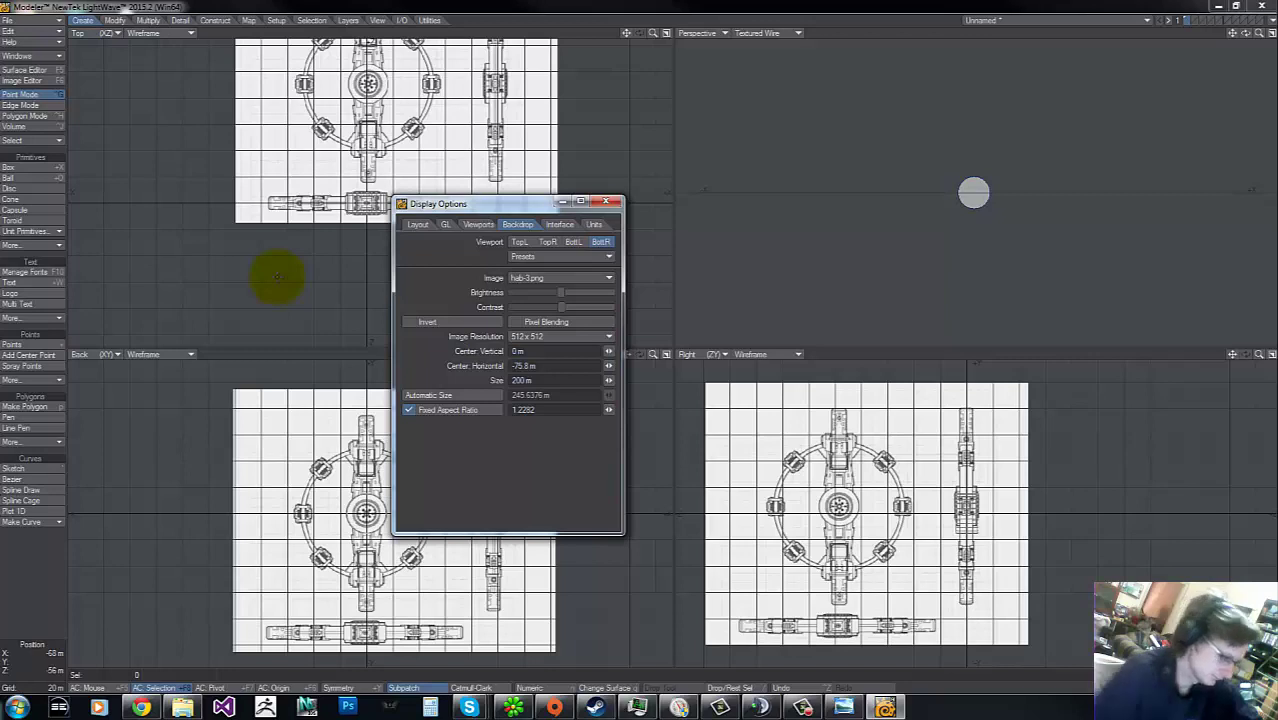
Step: Set the Right backdrop's vertical centre to -10 m, and fine-tune it to -5.89 m to line up with the disc
click(560, 351)
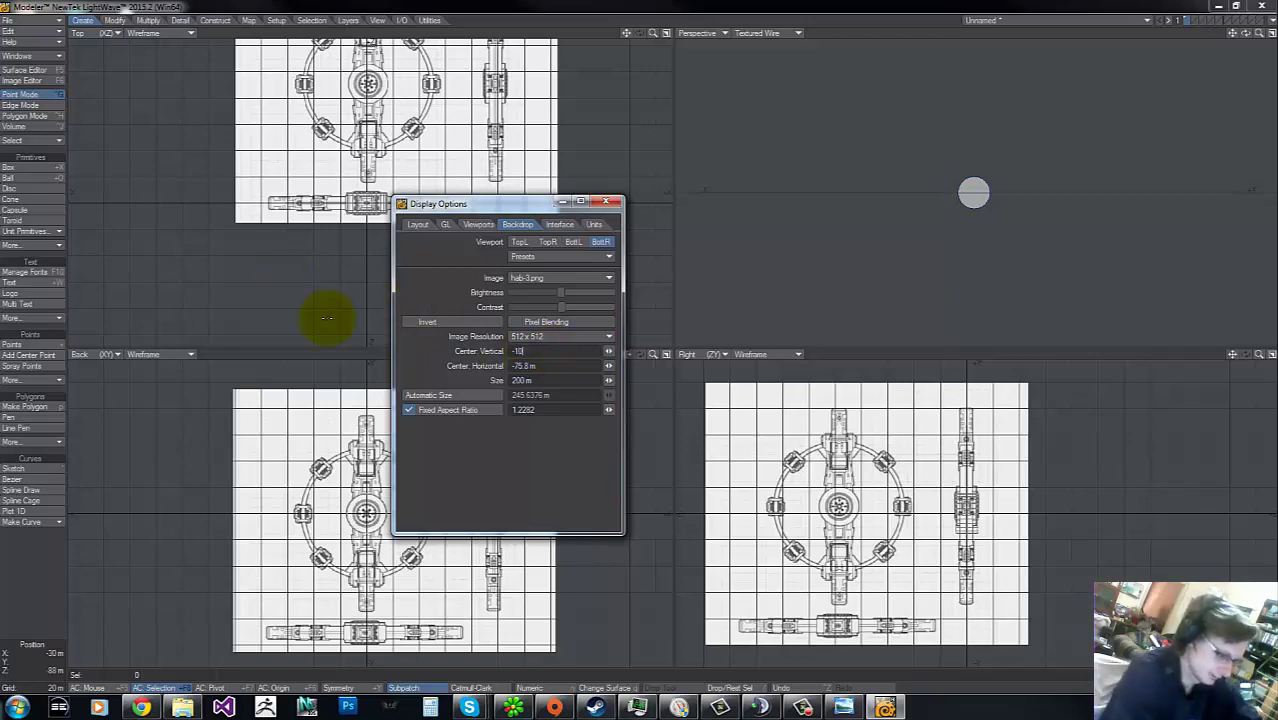
text(-10)
key(Return)
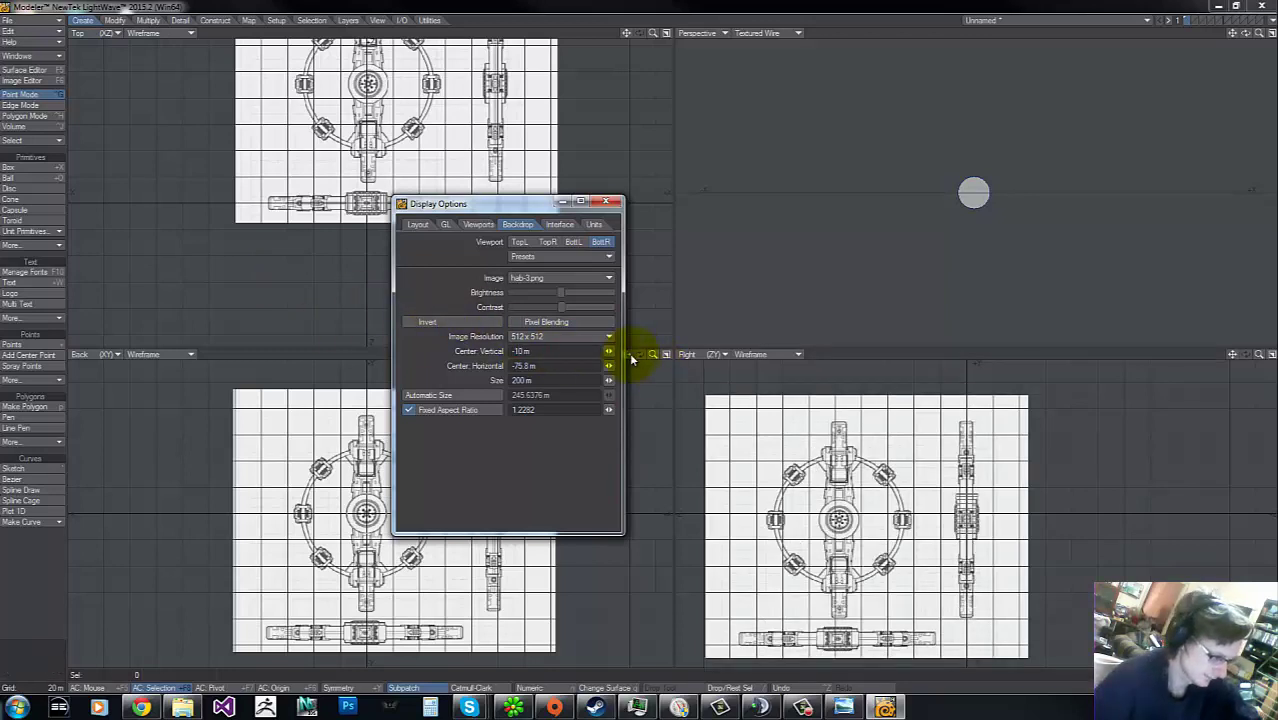
drag(609, 353, 113, 158)
Step: Raise the backdrop image resolution to 4096 x 4096 for the Right and Back viewports
click(573, 337)
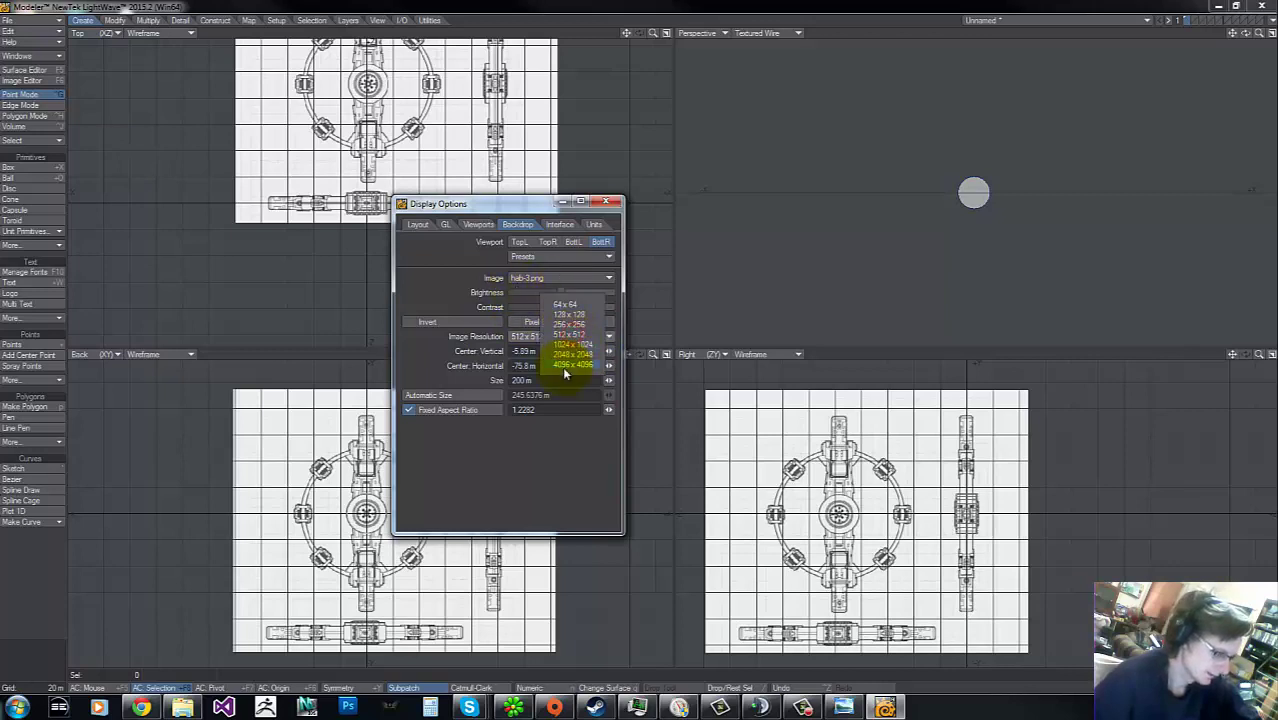
click(562, 366)
click(572, 242)
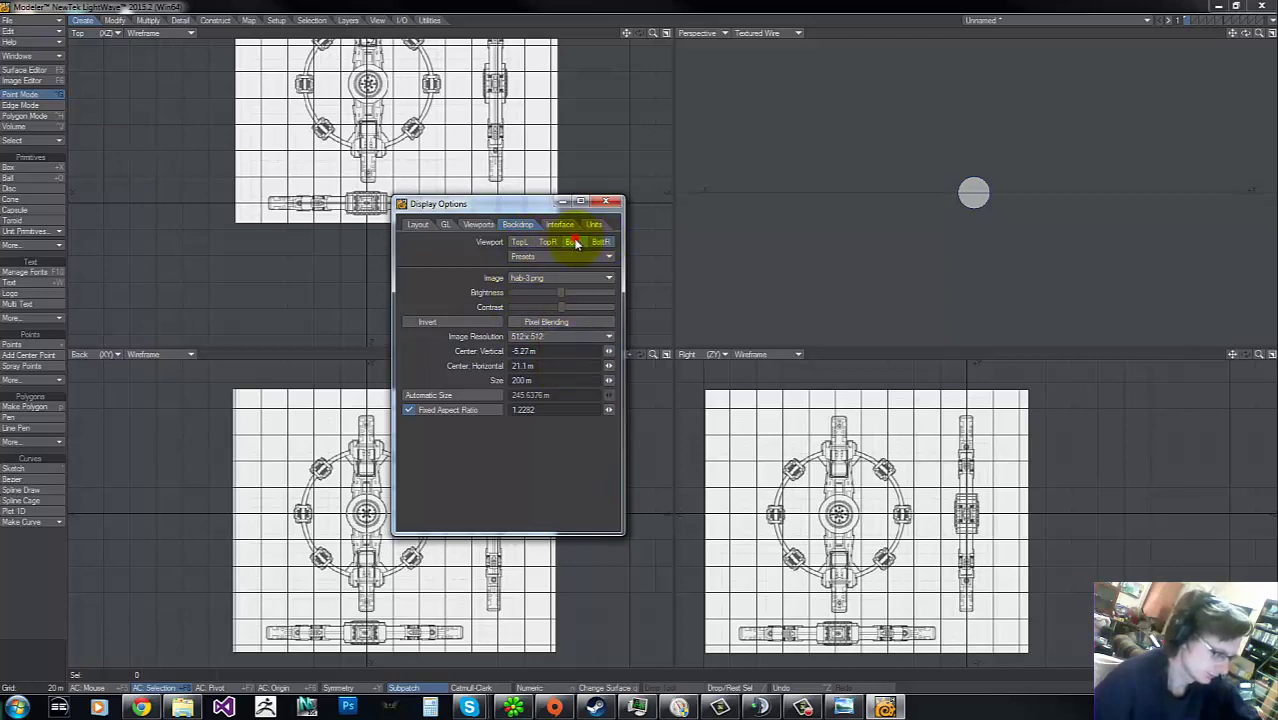
click(566, 338)
click(562, 366)
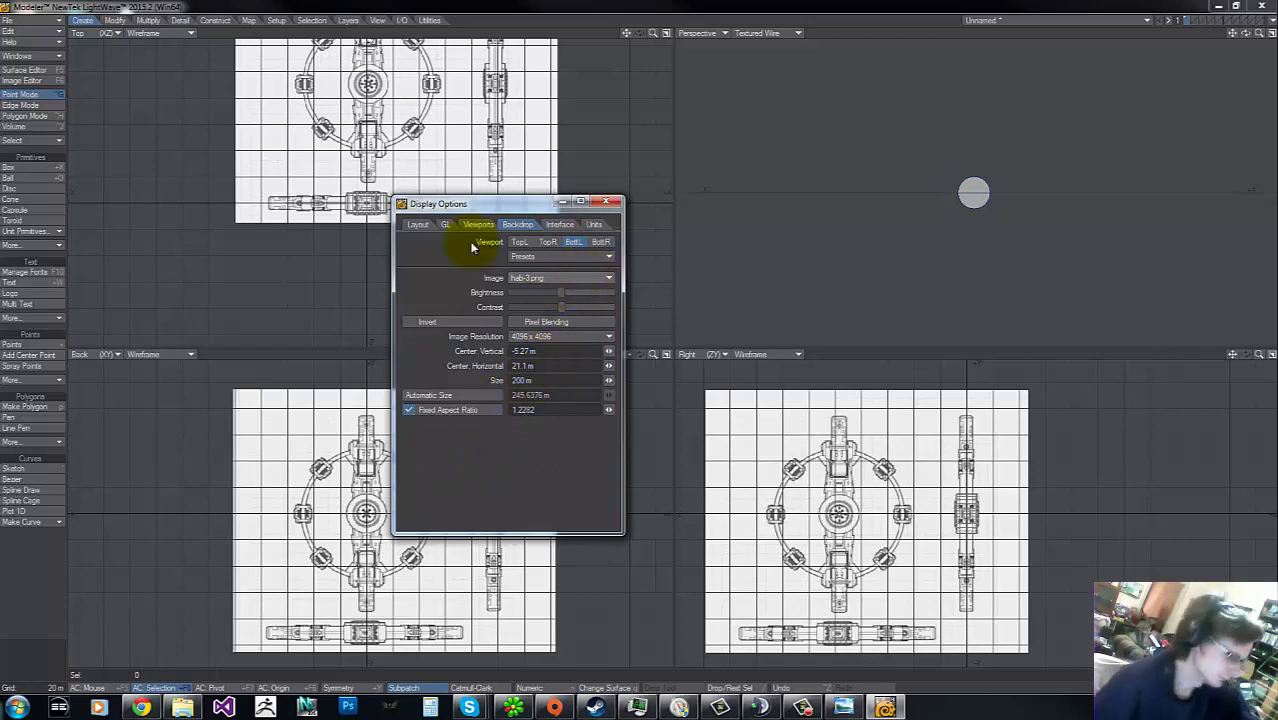
Step: Save all the backdrops as a preset named hab-background-setup.cfg in the Jovian folder
click(594, 257)
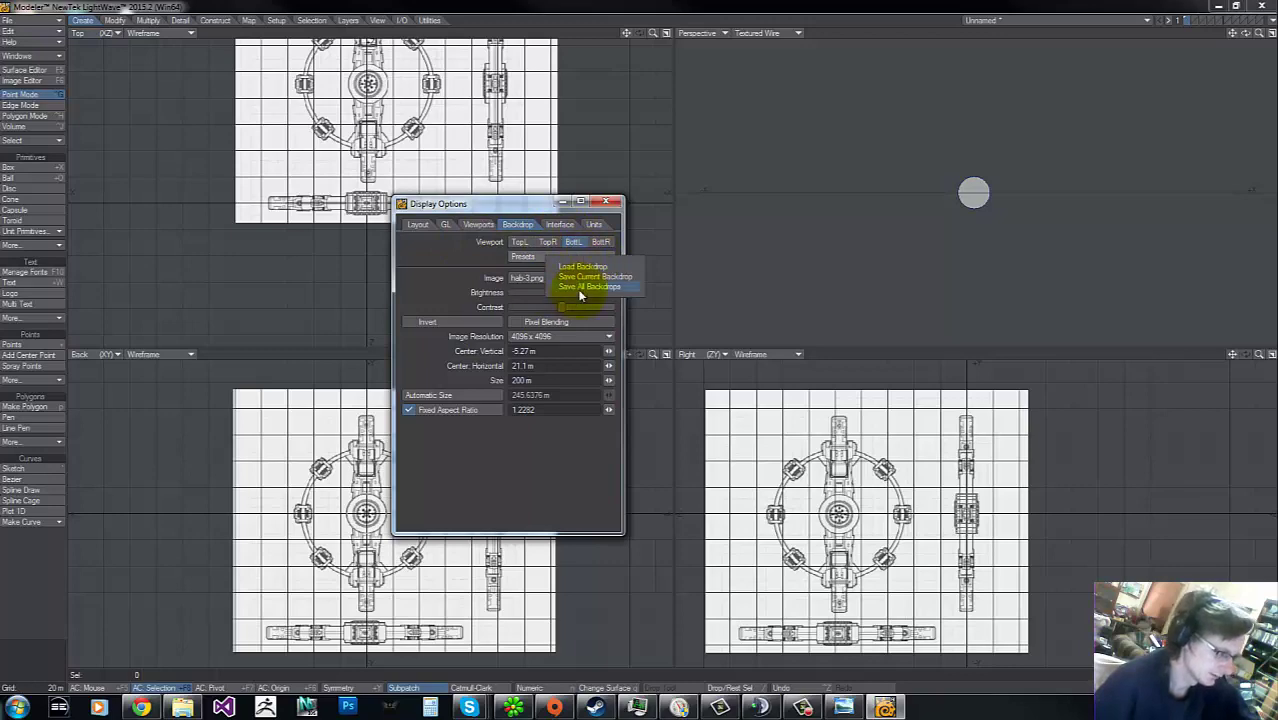
click(577, 287)
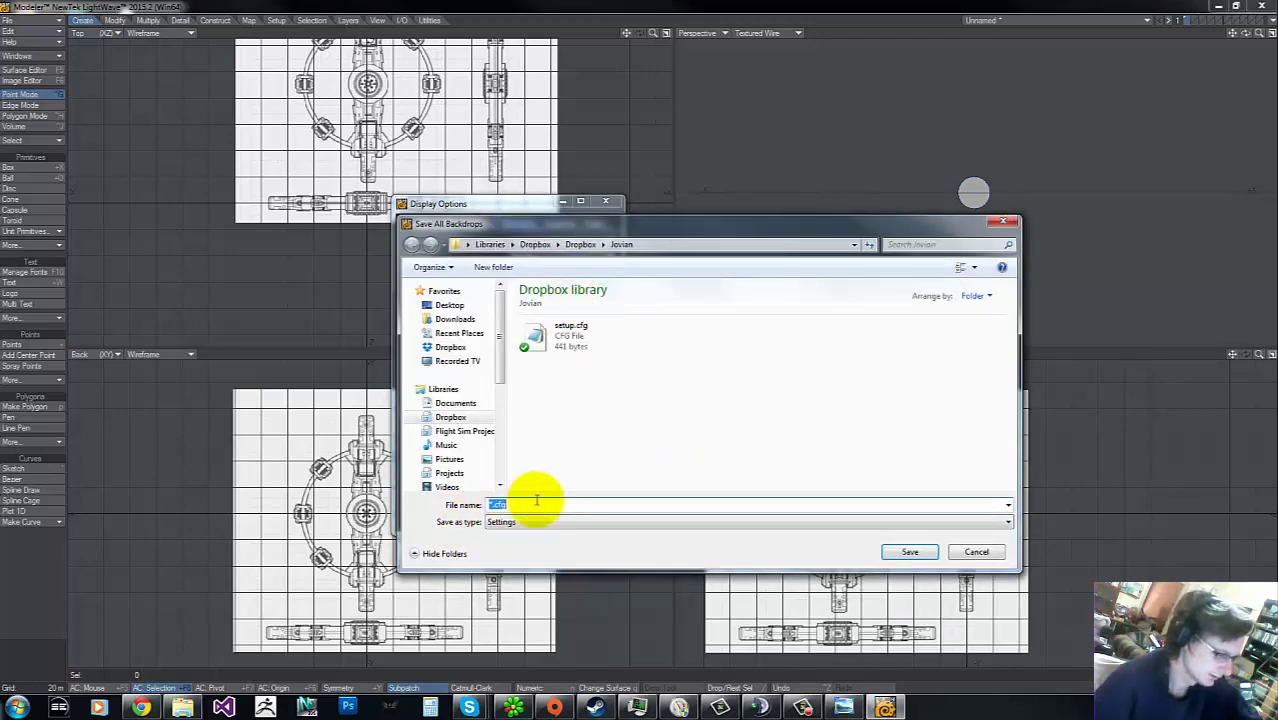
text(hab)
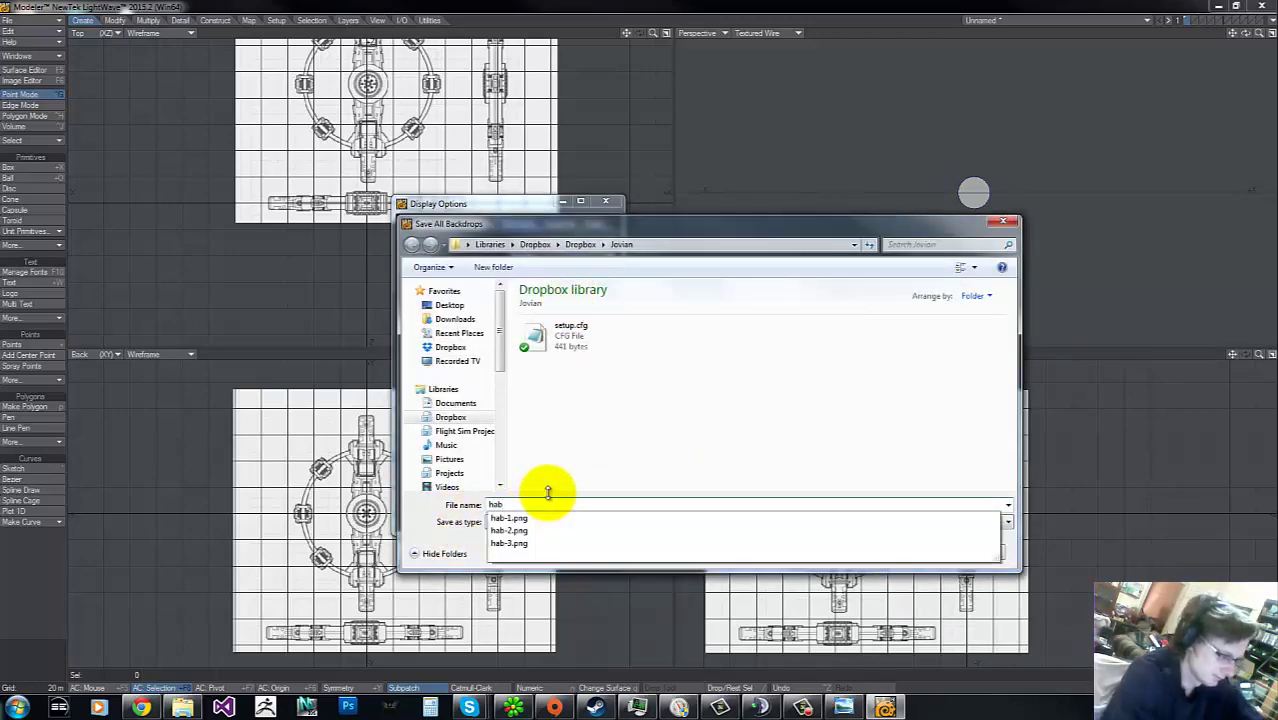
text(-backgroun)
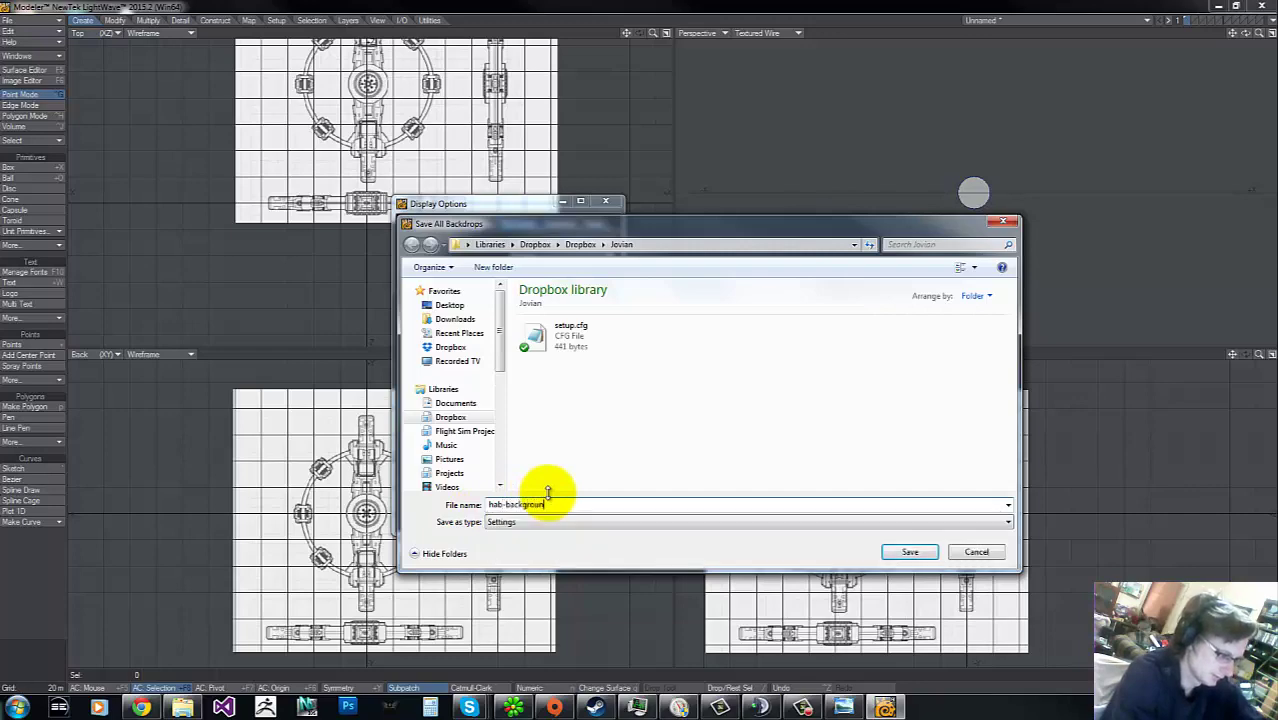
text(d-setup.cf)
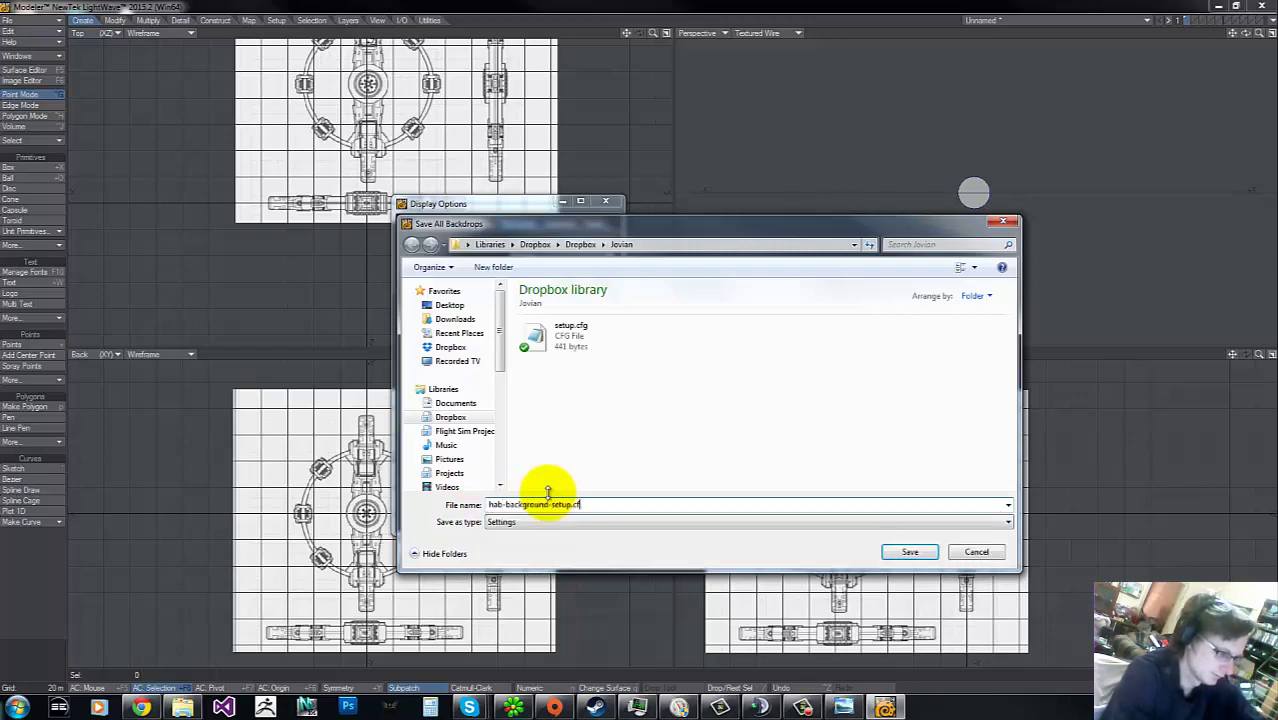
text(g)
key(Return)
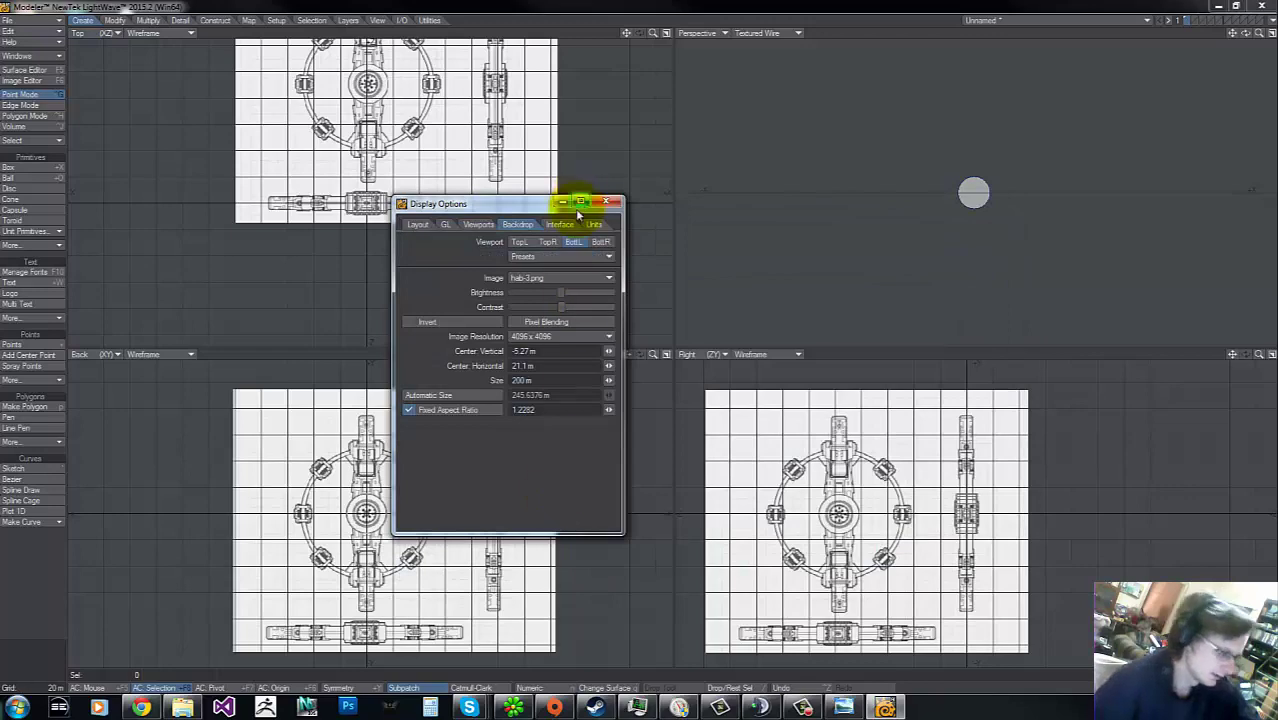
Step: Look up the saved backdrop presets available for loading, without loading one, and close the display options
click(545, 322)
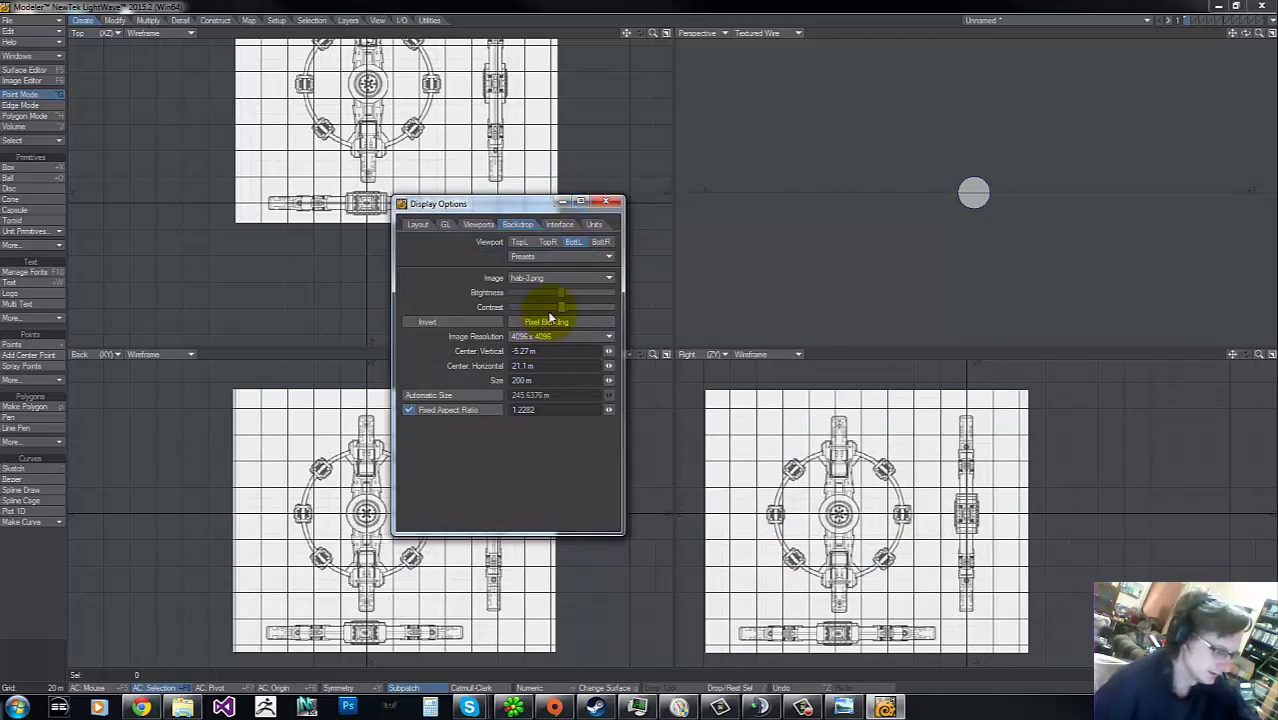
click(589, 256)
click(560, 268)
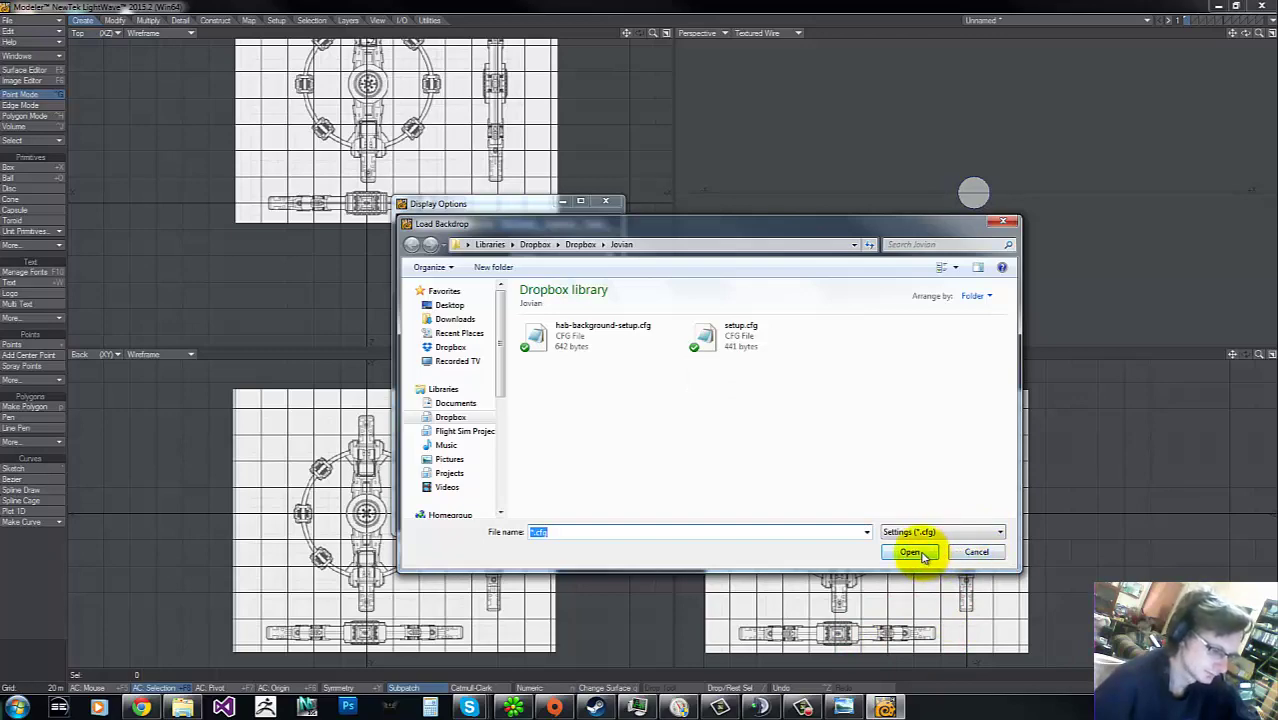
click(975, 550)
click(612, 204)
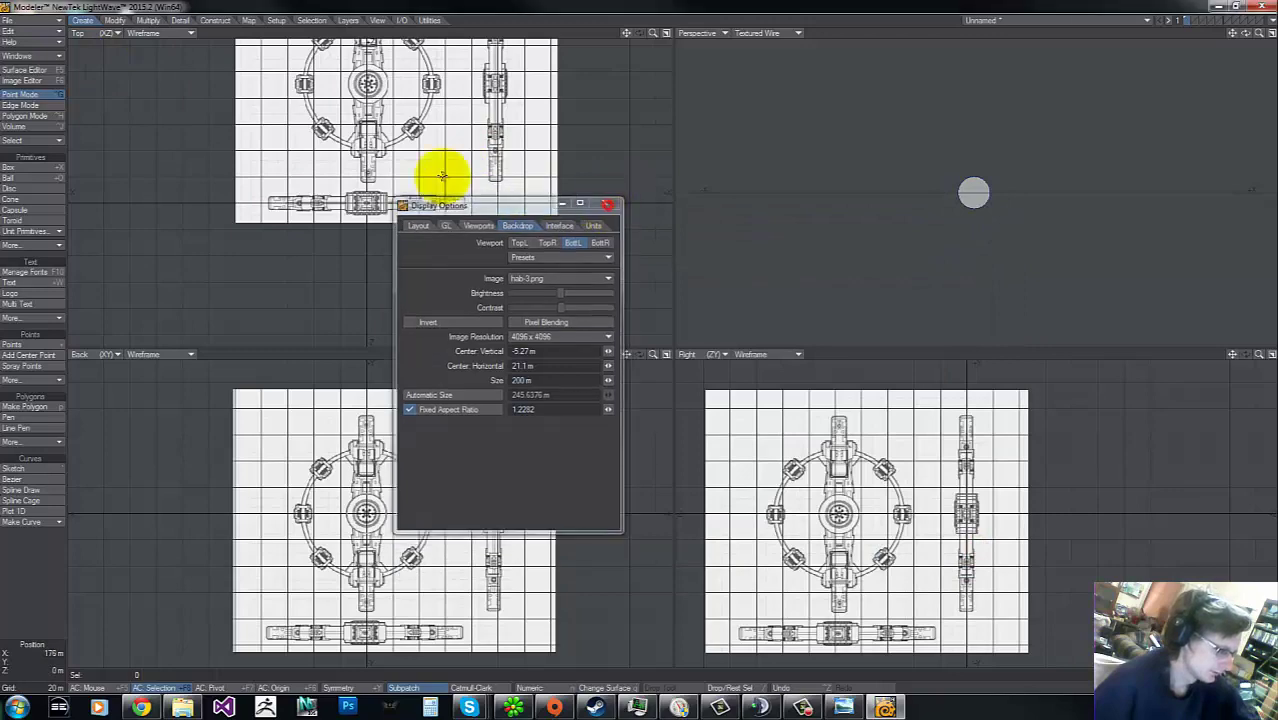
click(15, 20)
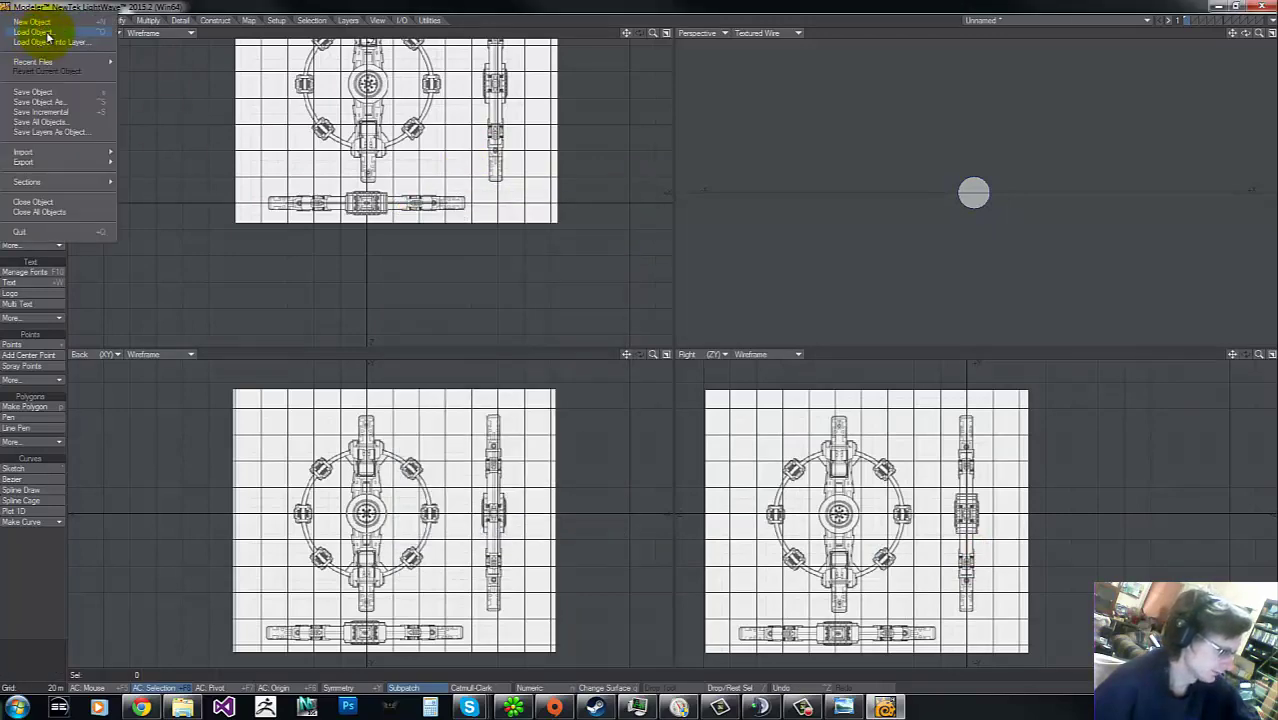
click(33, 32)
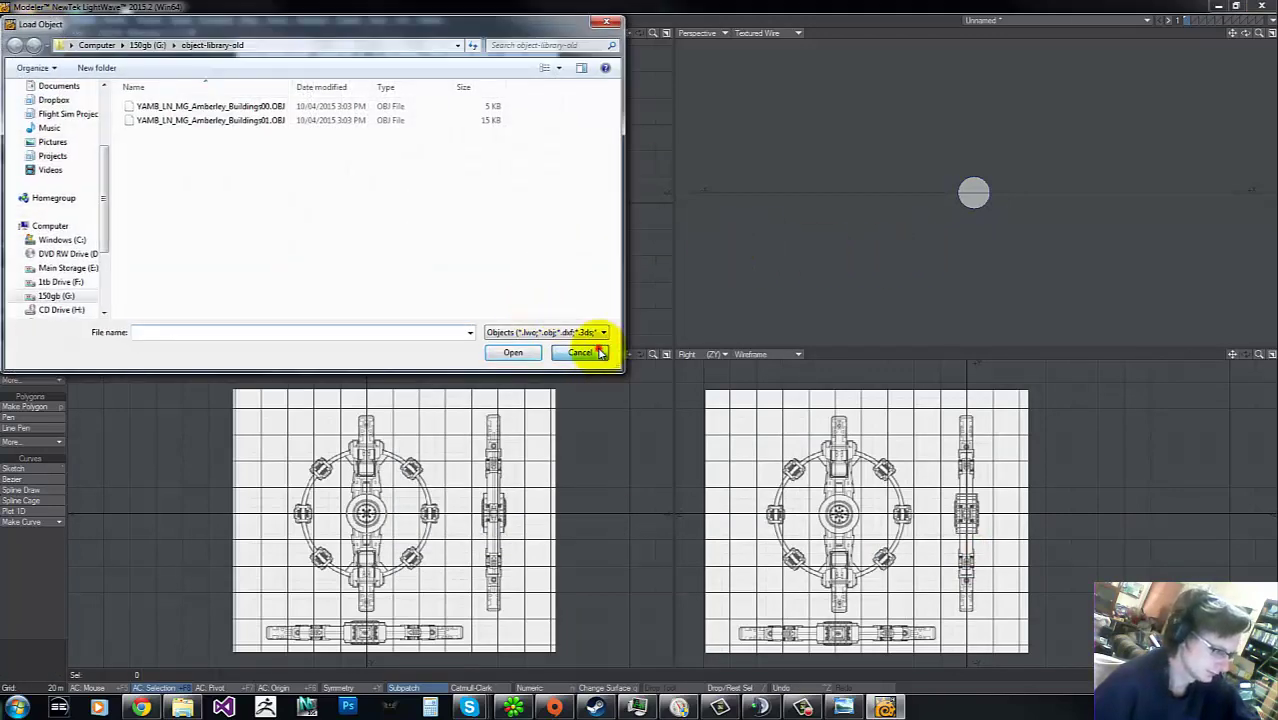
click(582, 351)
Step: Load the dockingring.lwo object from the Jovian folder into Modeler
key(alt+Tab)
key(alt+Tab)
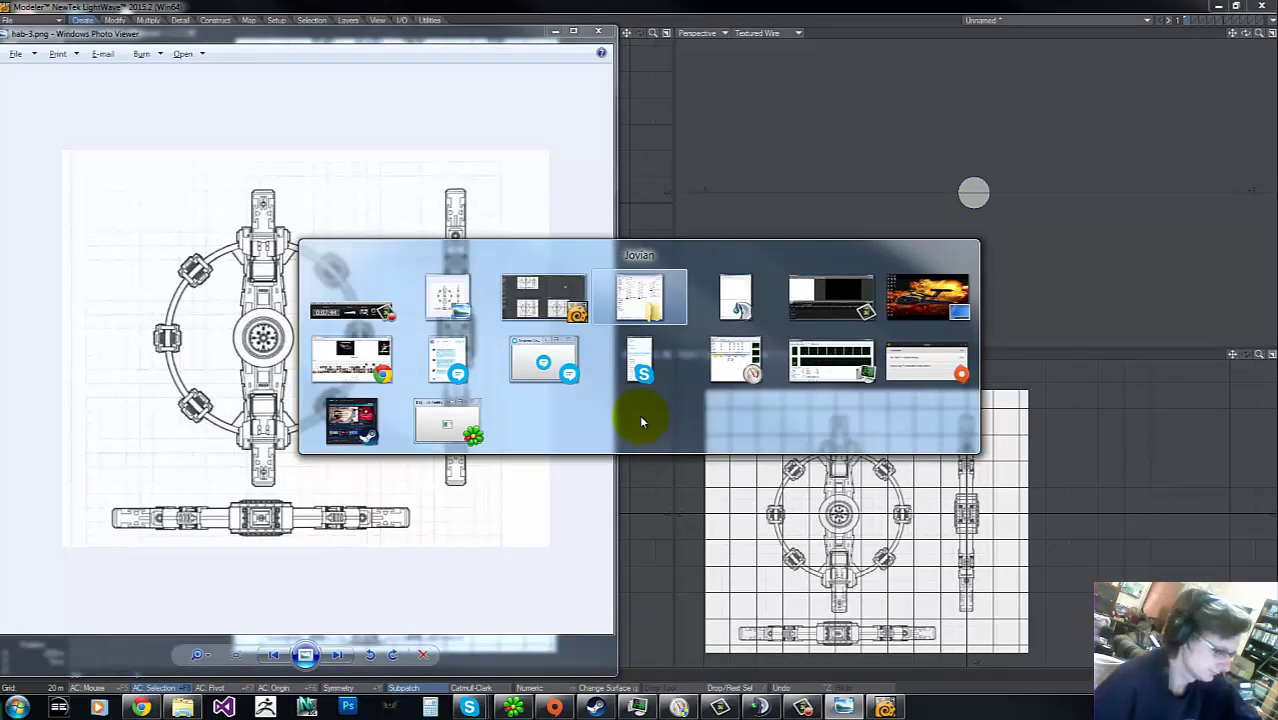
click(618, 5)
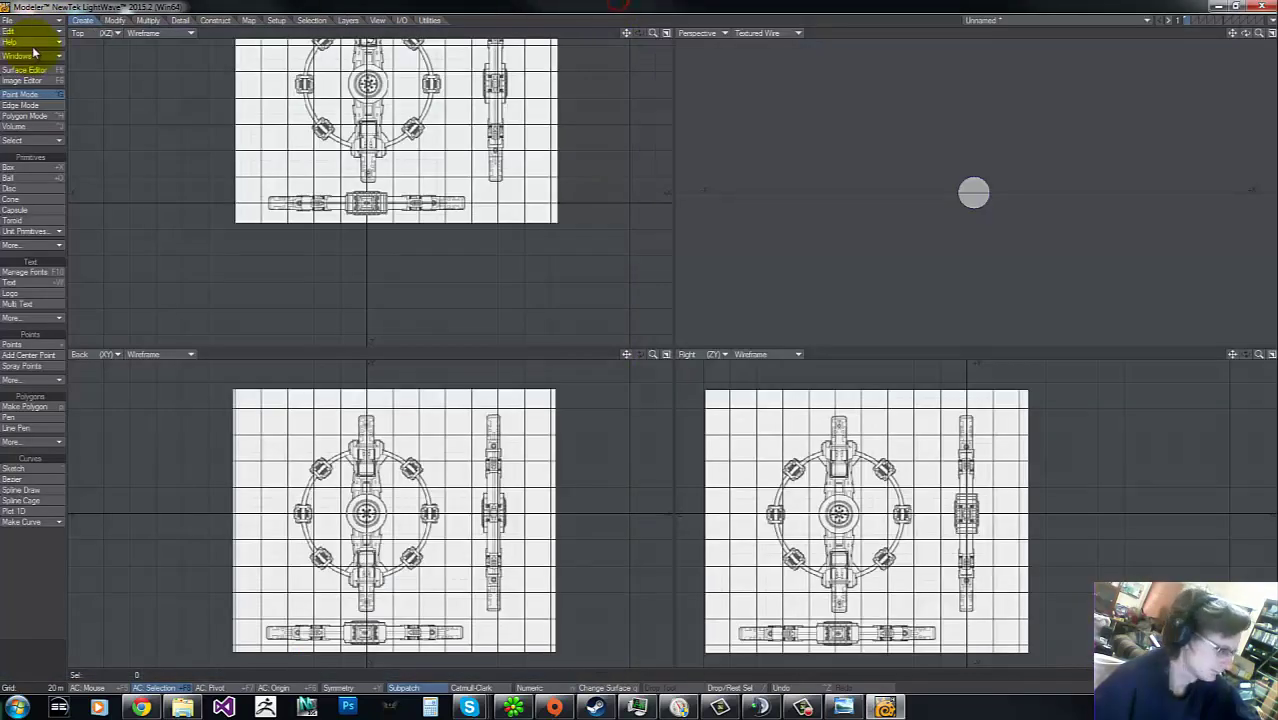
key(alt+Tab)
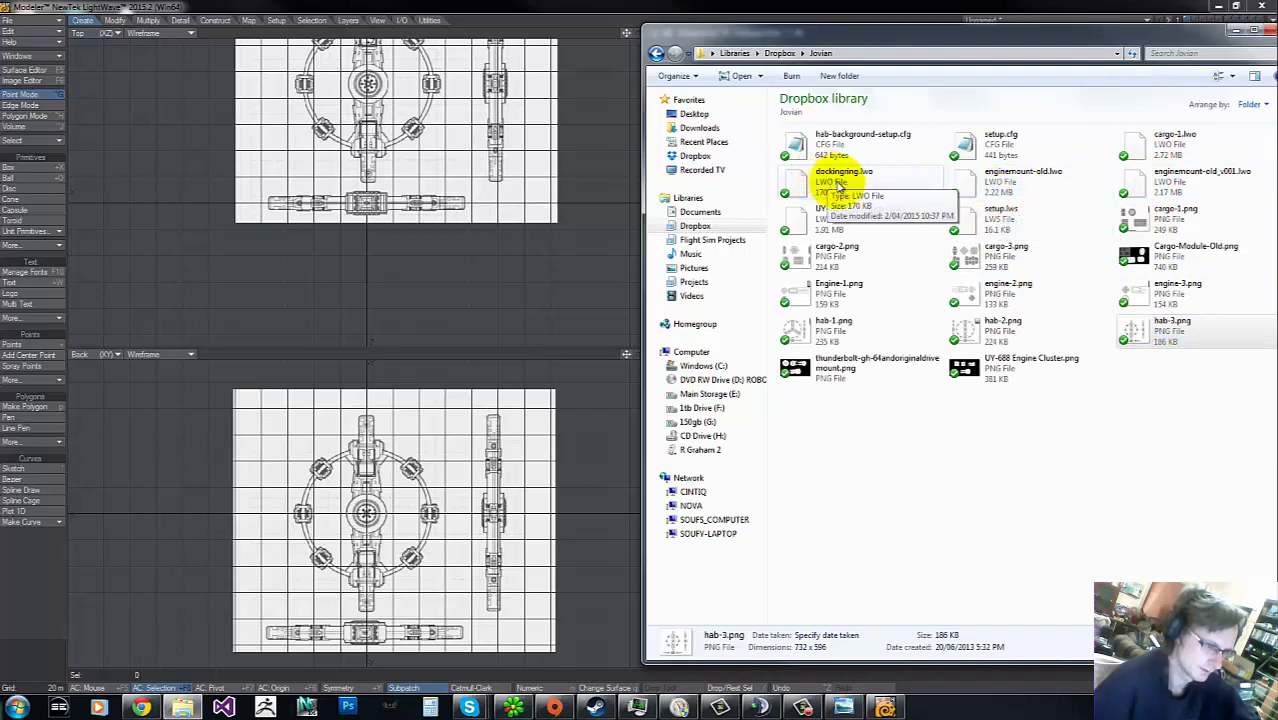
drag(838, 182, 542, 194)
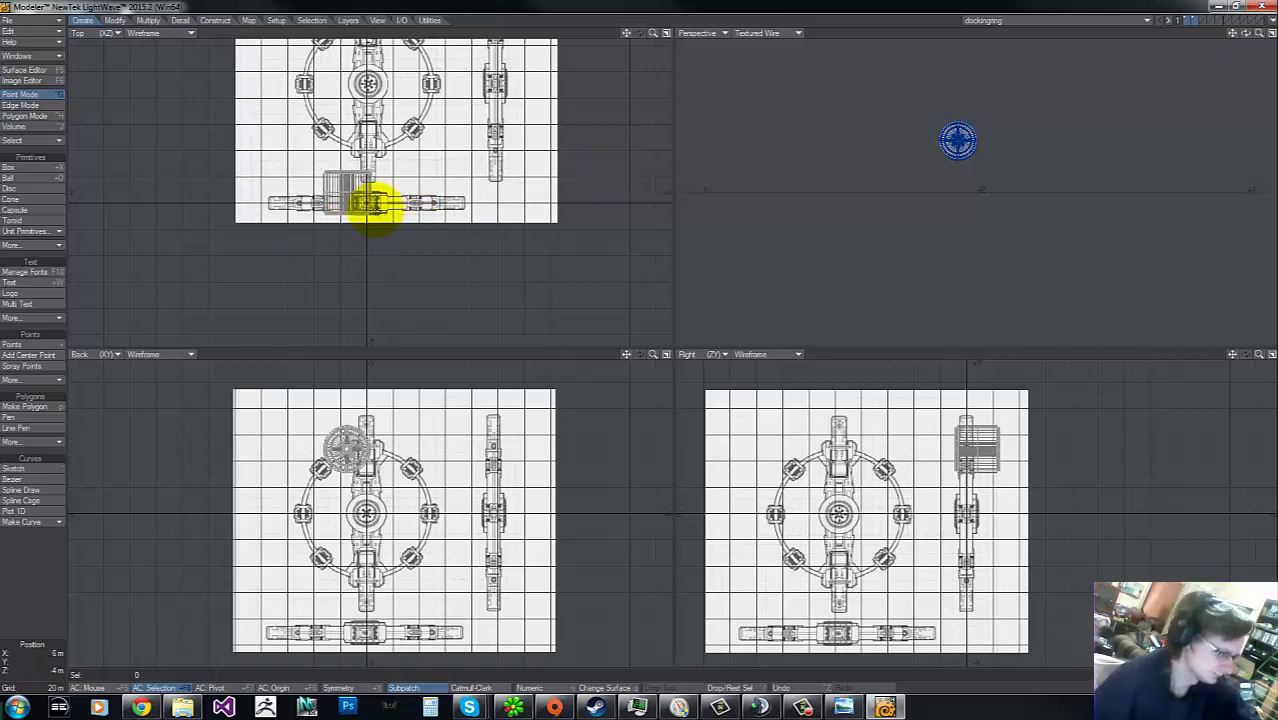
Step: Move the docking ring in the Back view so that it is centred on the blueprint's hub at the origin
key(t)
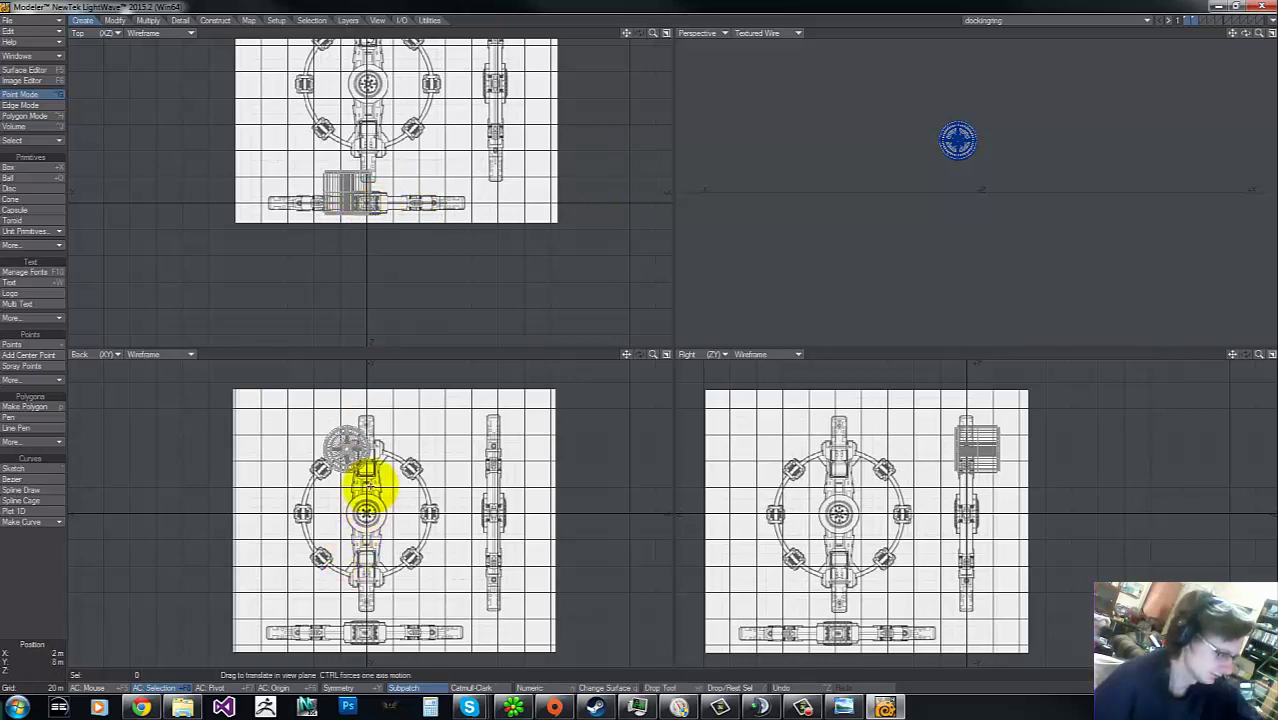
drag(362, 458, 380, 521)
drag(640, 330, 632, 332)
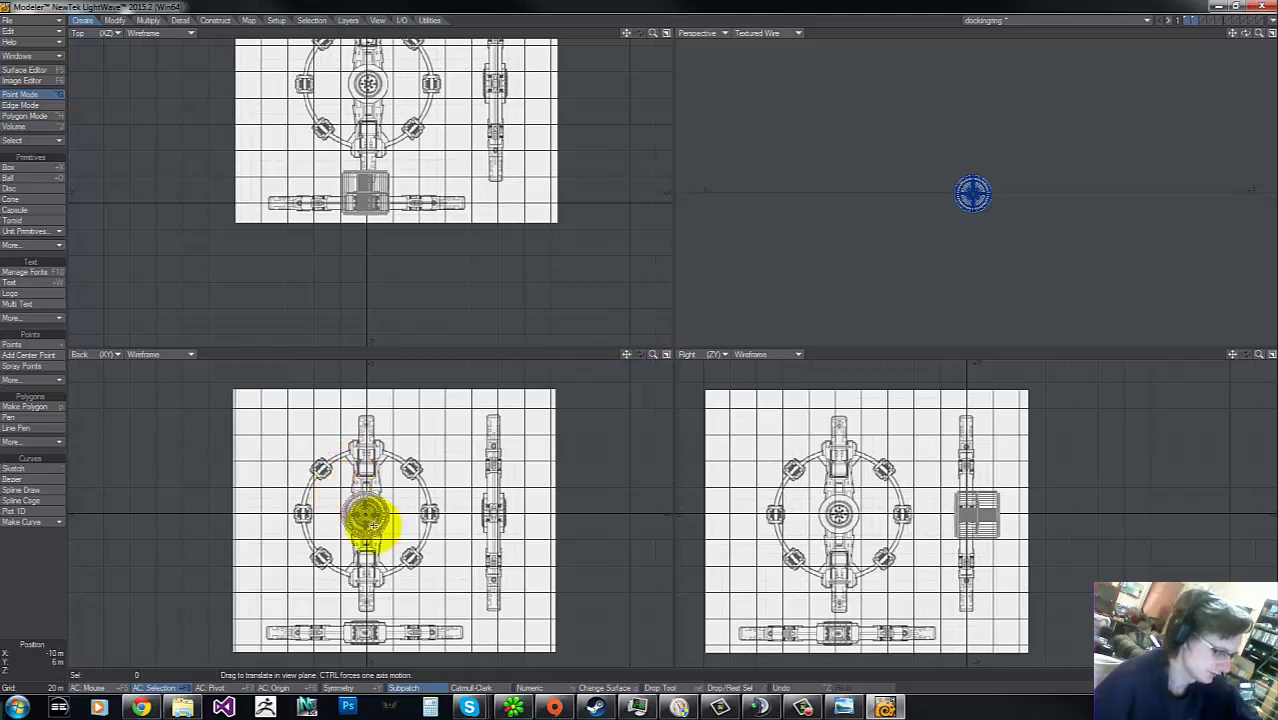
key(a)
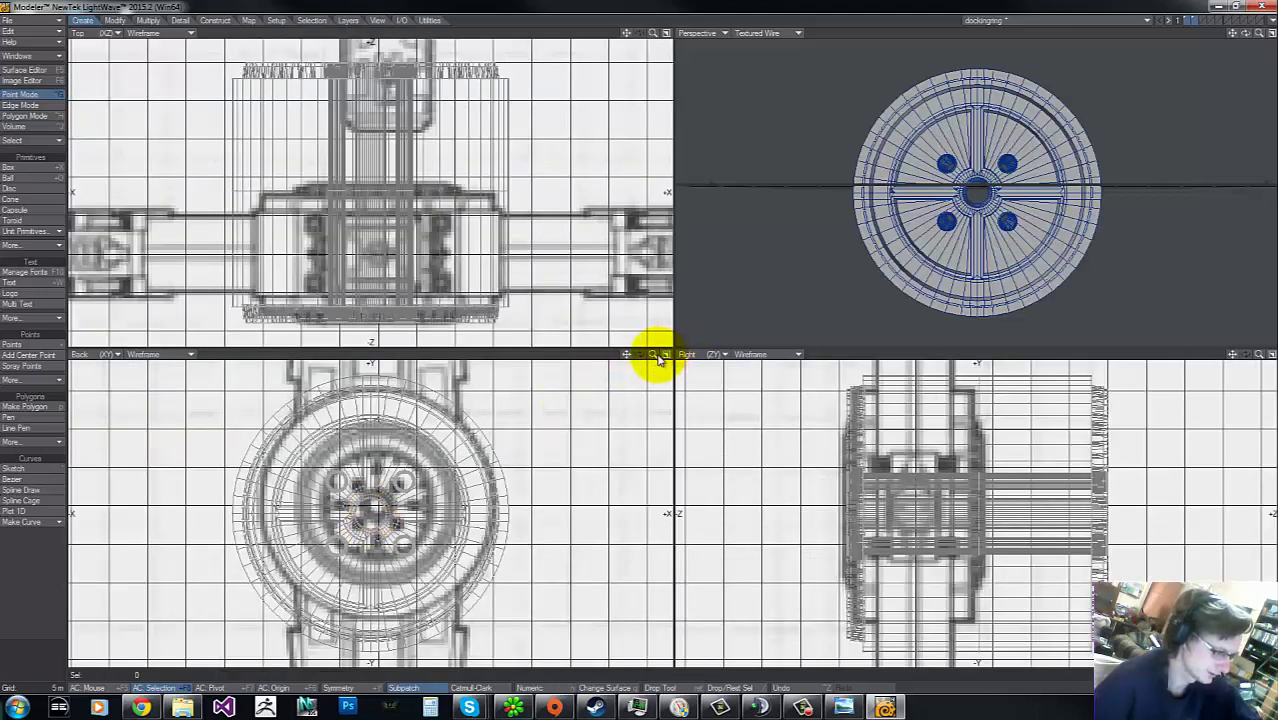
drag(657, 355, 632, 338)
key(t)
drag(433, 517, 641, 342)
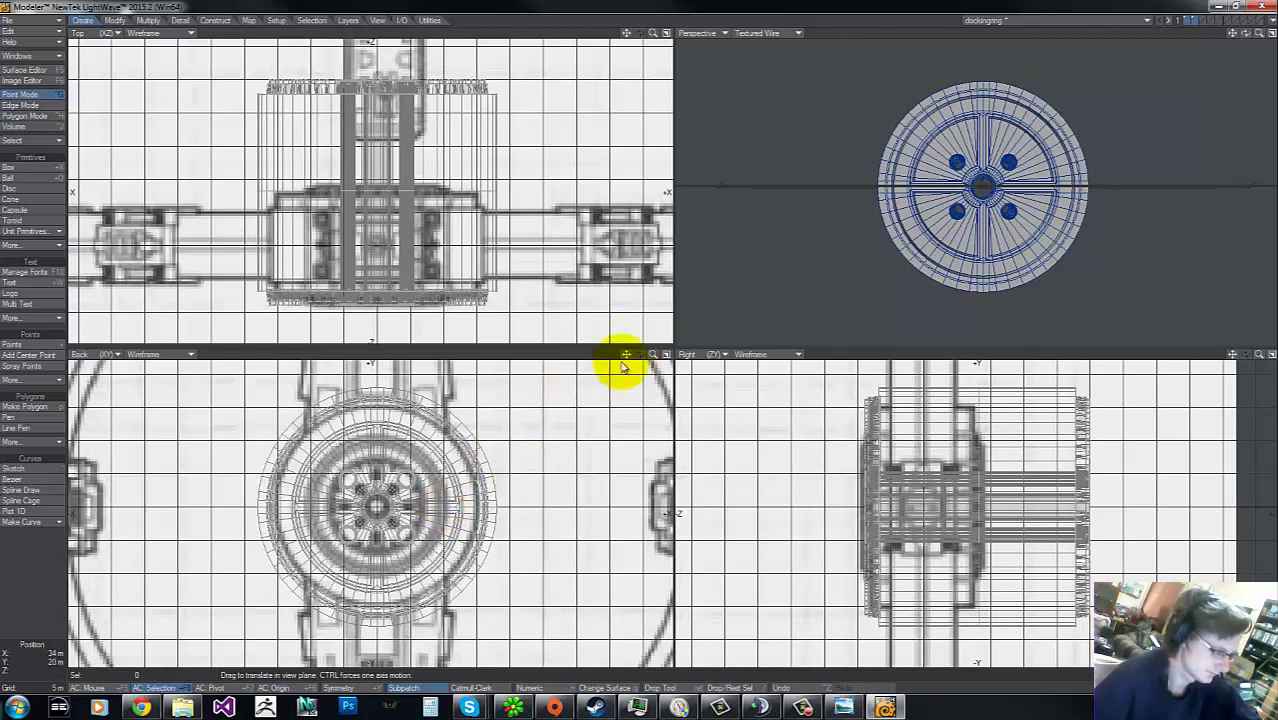
mouse_move(652, 357)
mouse_down()
mouse_move(534, 357)
mouse_move(650, 337)
mouse_move(626, 355)
mouse_move(640, 342)
mouse_up()
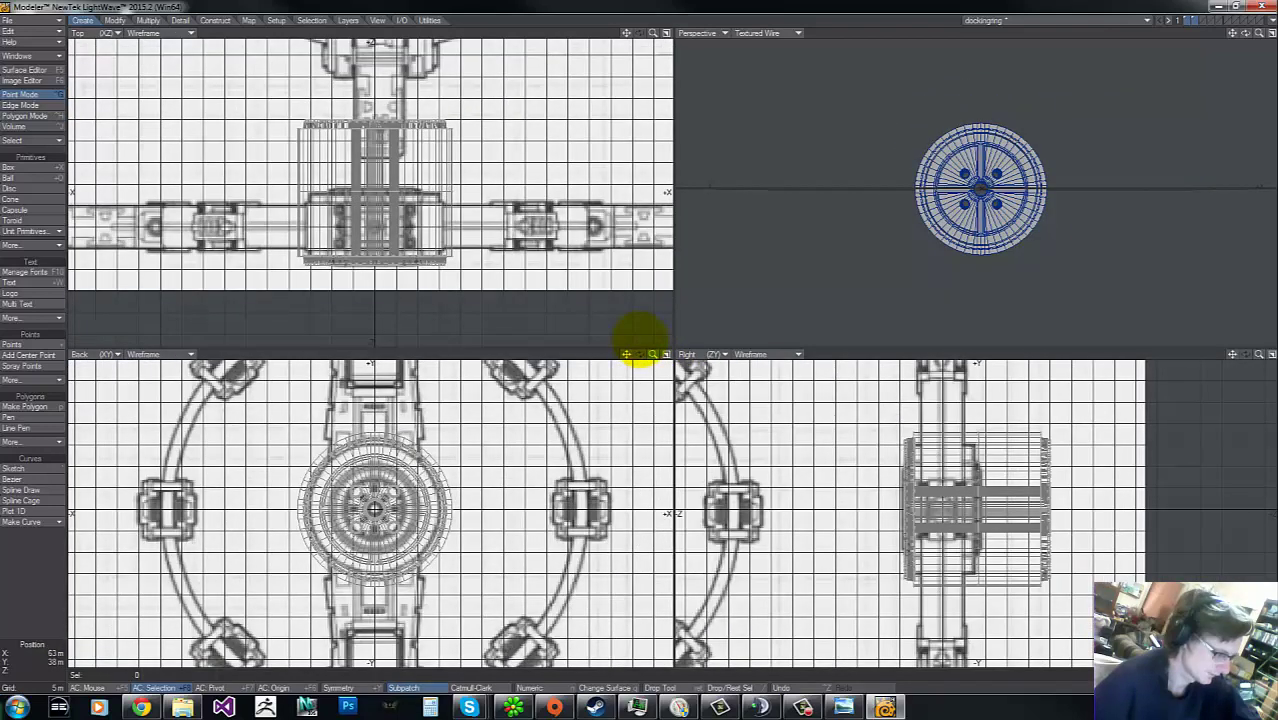
Step: Set the Top backdrop's size to 220 m and shift its centre to 93.6 m vertically and 24.9 m horizontally
key(d)
click(651, 332)
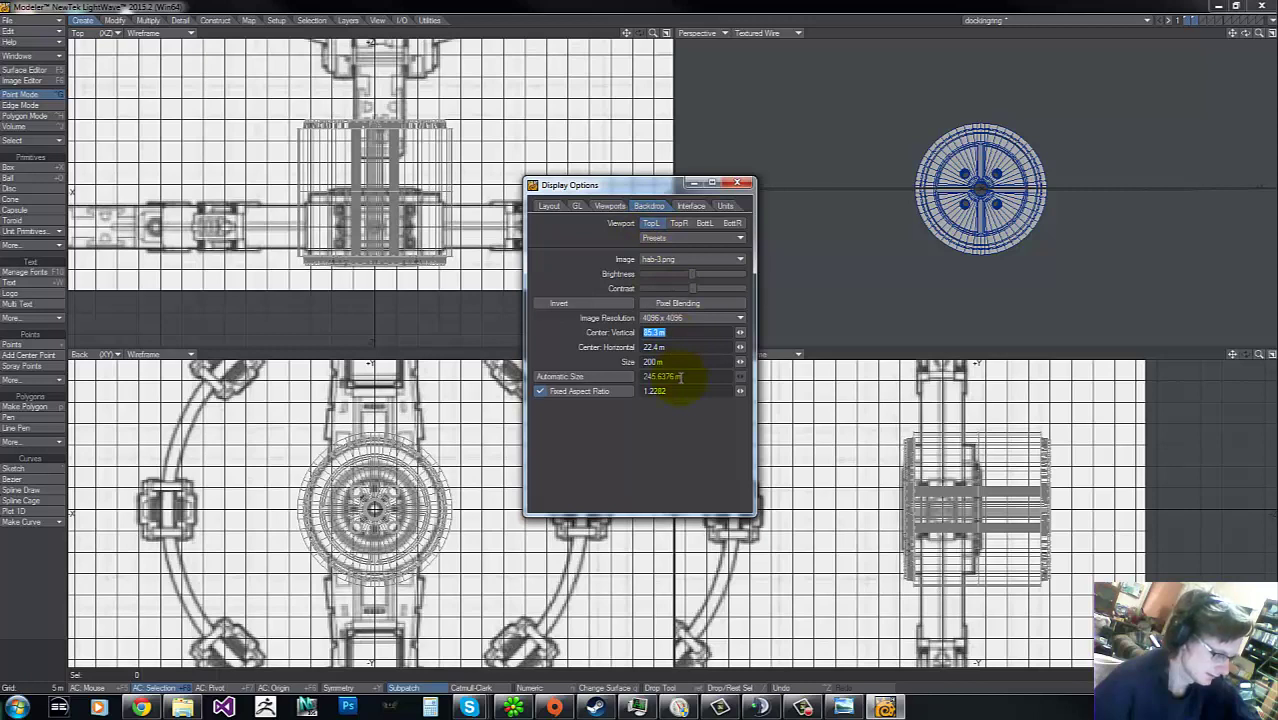
click(688, 362)
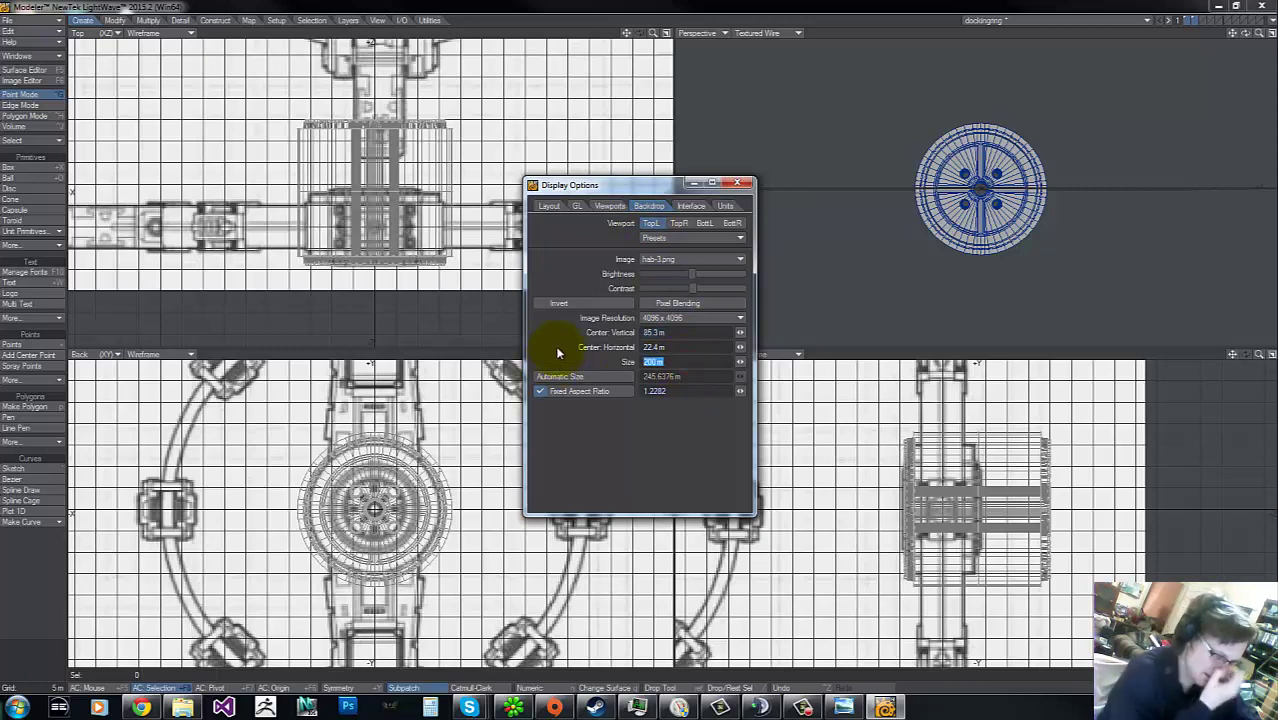
text(220)
key(Return)
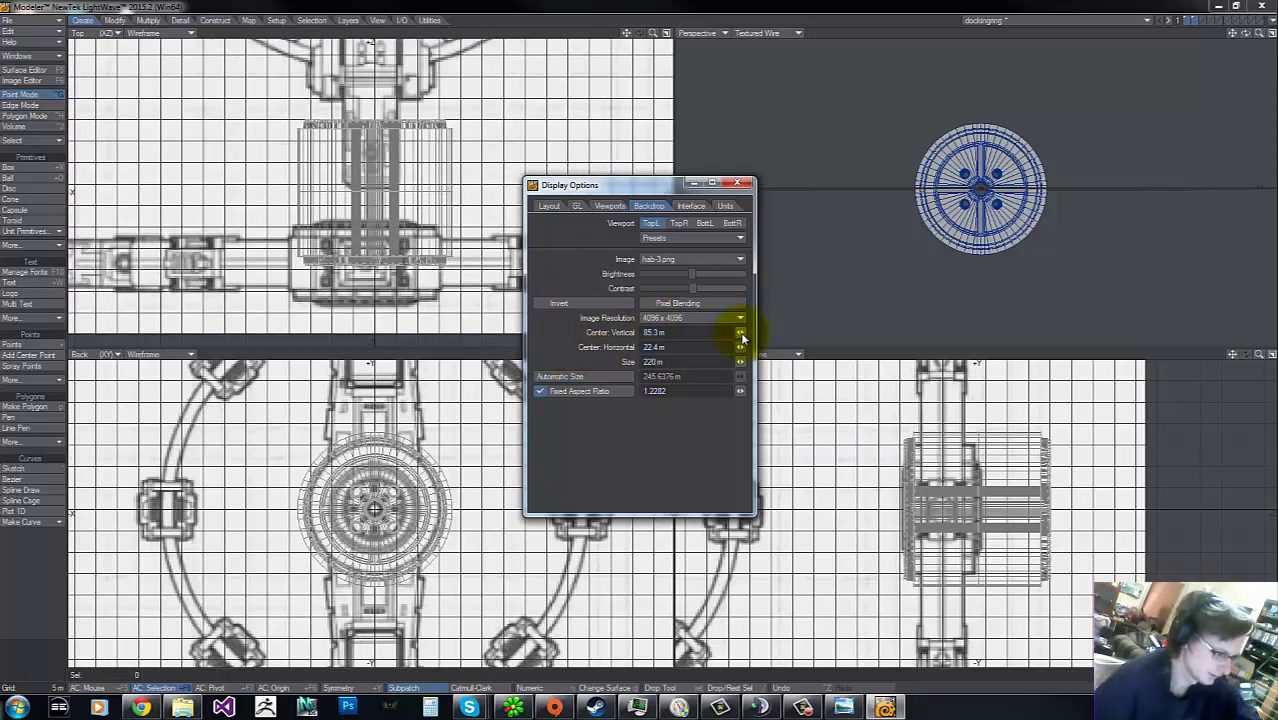
drag(740, 332, 112, 160)
mouse_move(752, 358)
mouse_down()
mouse_move(108, 157)
mouse_move(740, 346)
mouse_up()
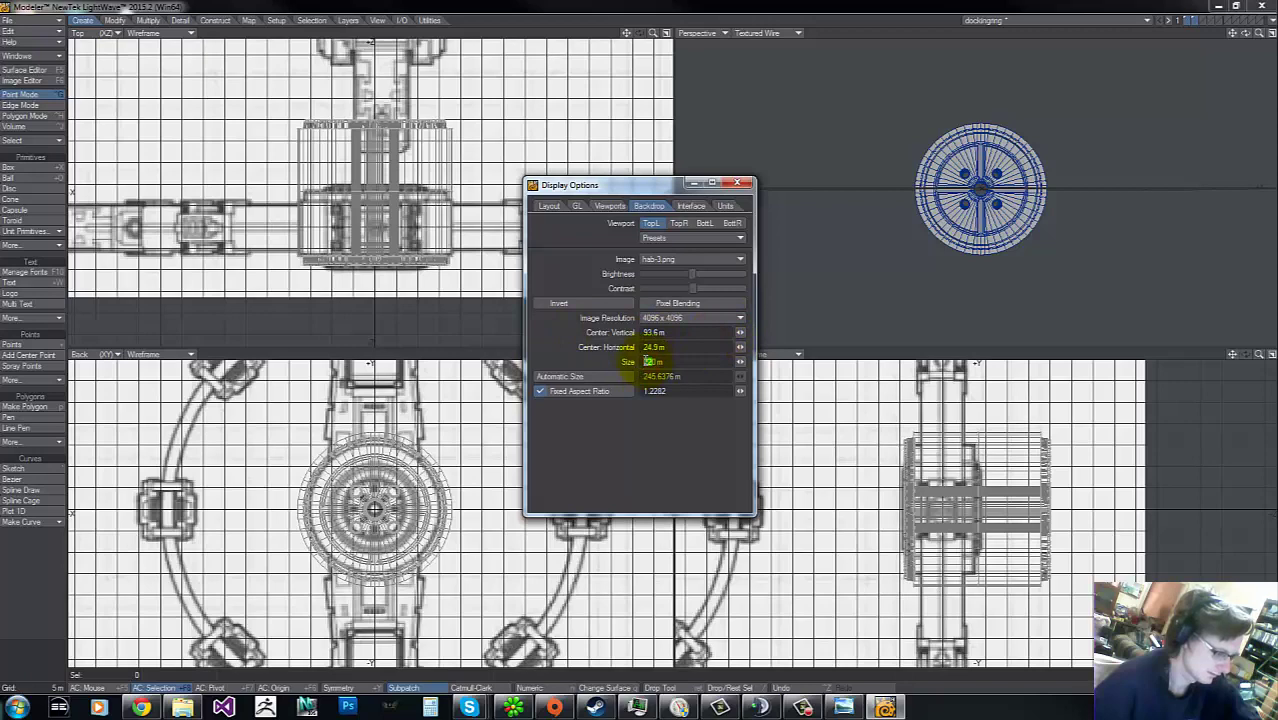
Step: Try a size of 250 m for the Top backdrop, with its horizontal centre at 28.4 m
text(5)
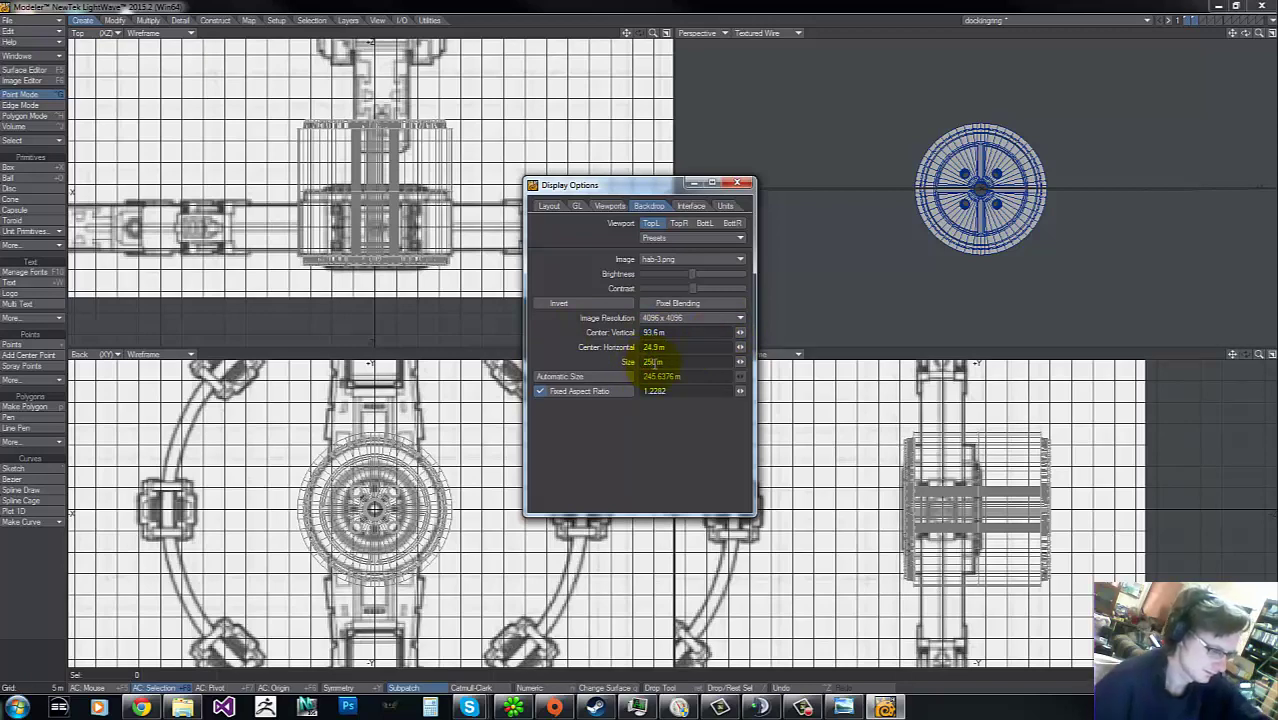
key(Return)
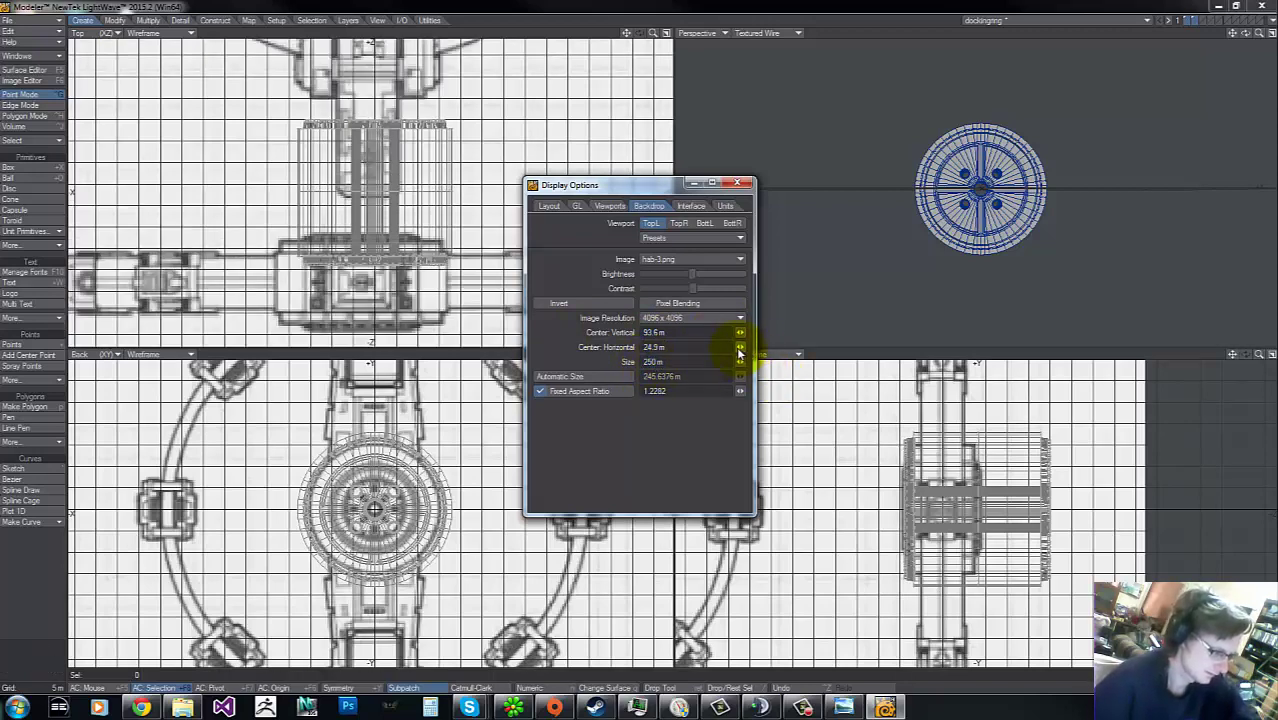
drag(739, 352, 112, 158)
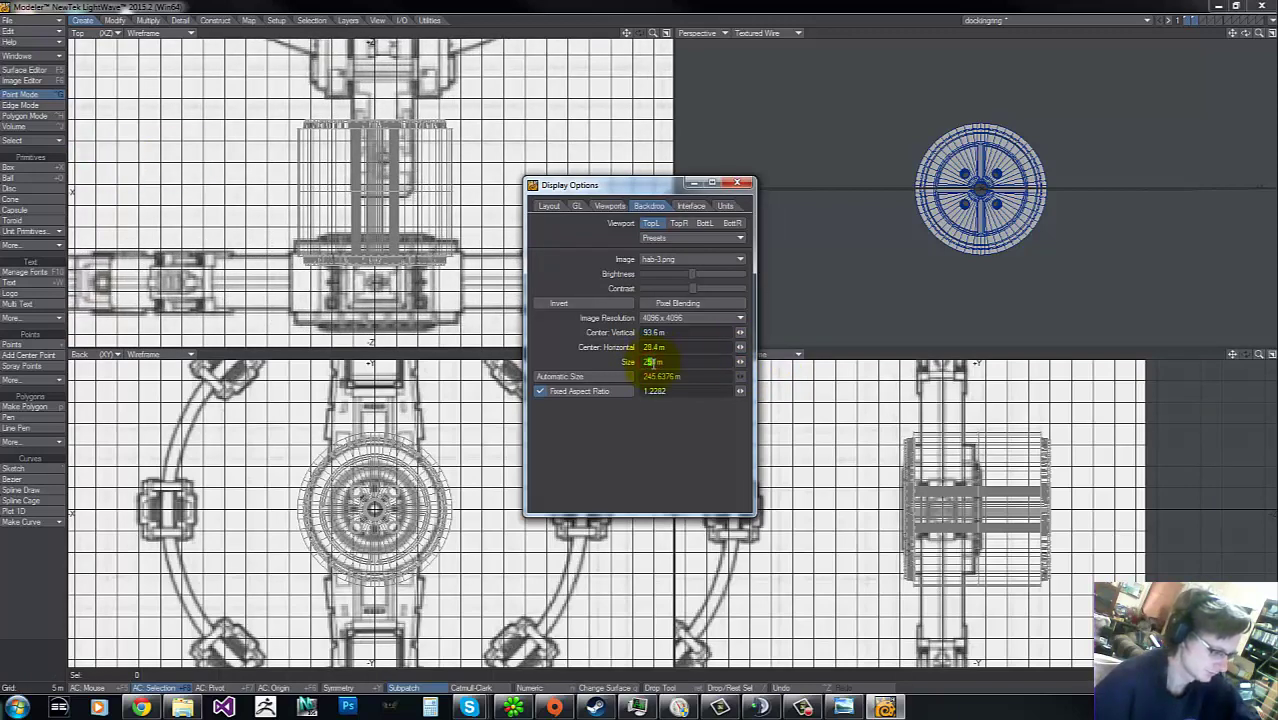
Step: Try reducing the Top backdrop's size to 240 m and 237 m, with its horizontal centre at 27 m
text(4)
key(Return)
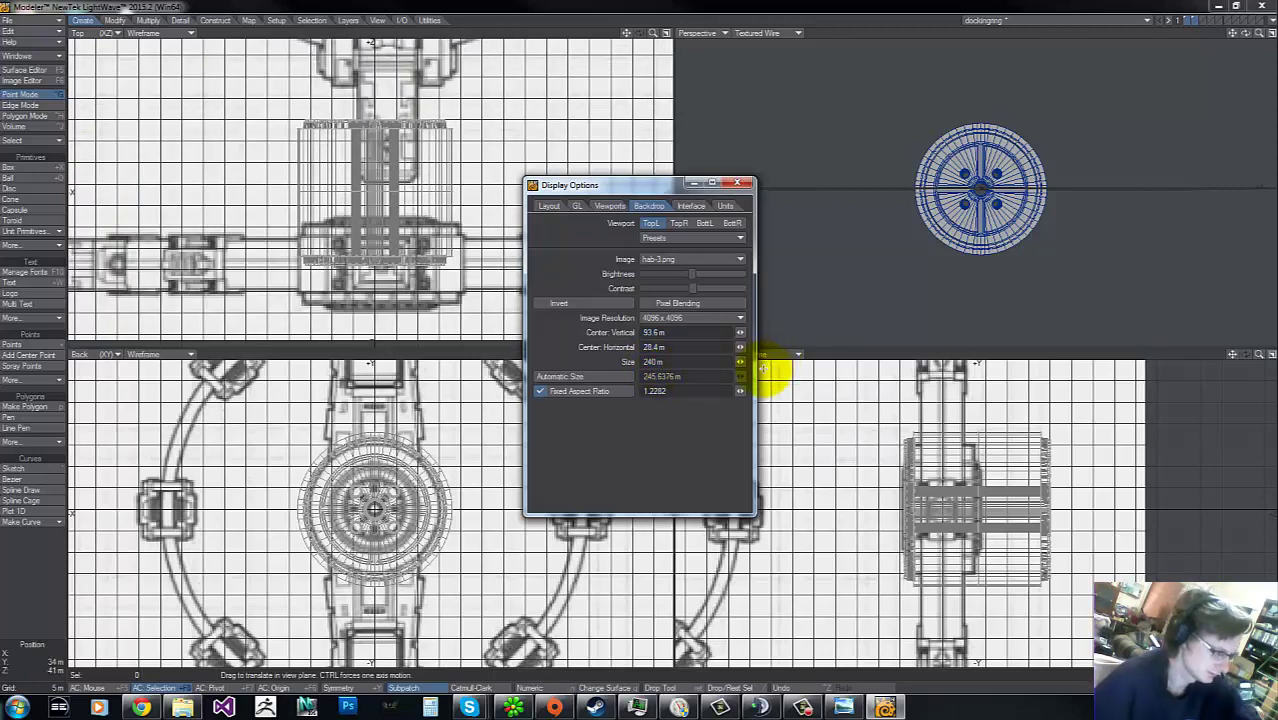
drag(740, 361, 112, 158)
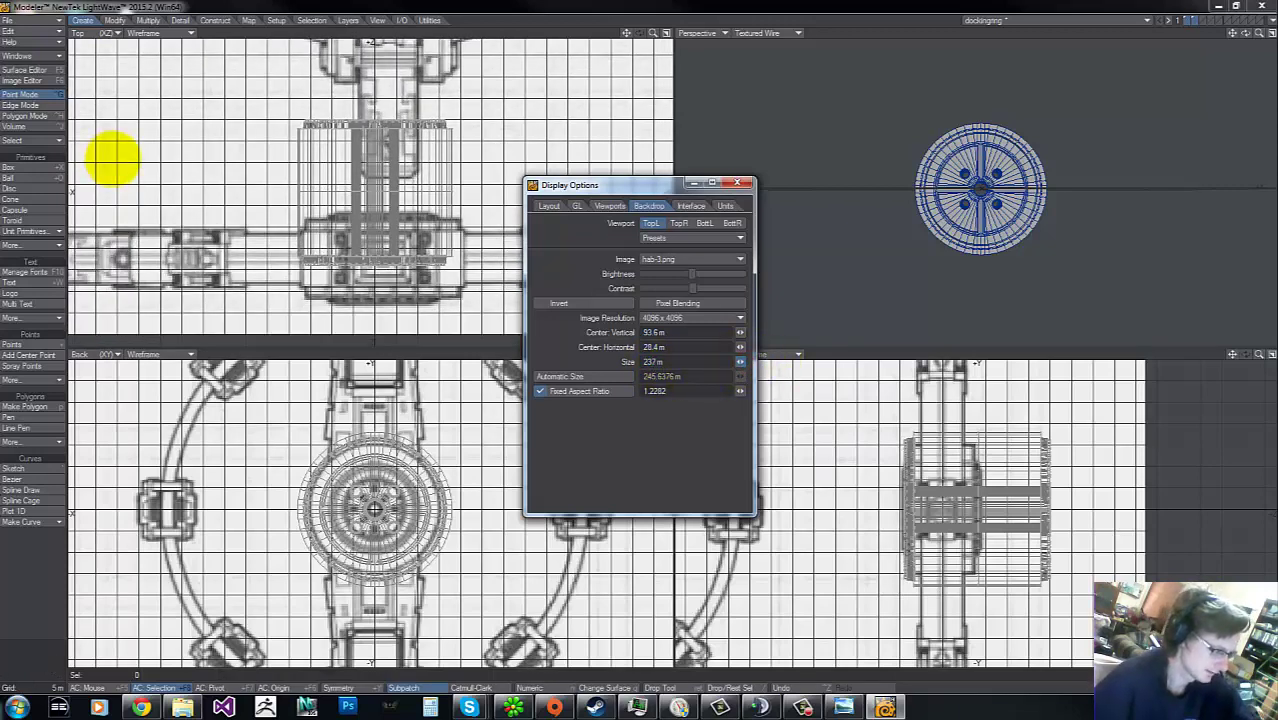
drag(740, 347, 114, 157)
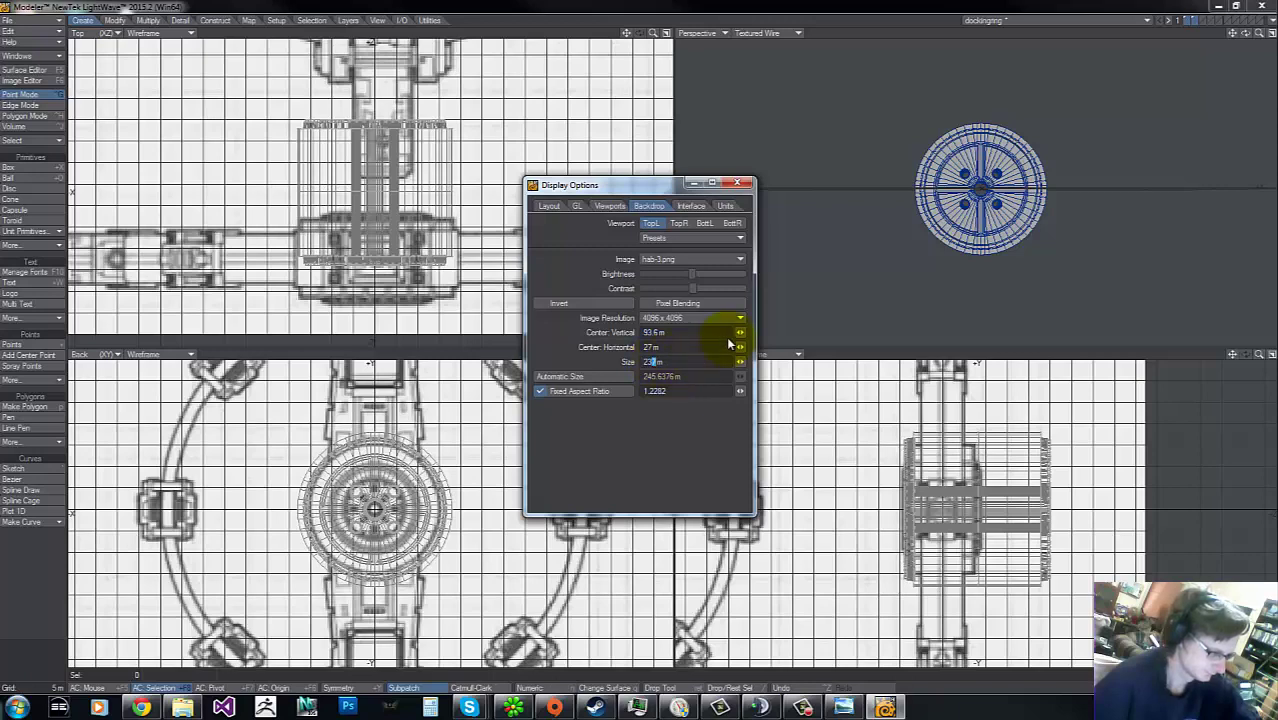
Step: Try a size of 235 m for the Top backdrop, with its vertical centre at 99.2 m
text(5)
key(Return)
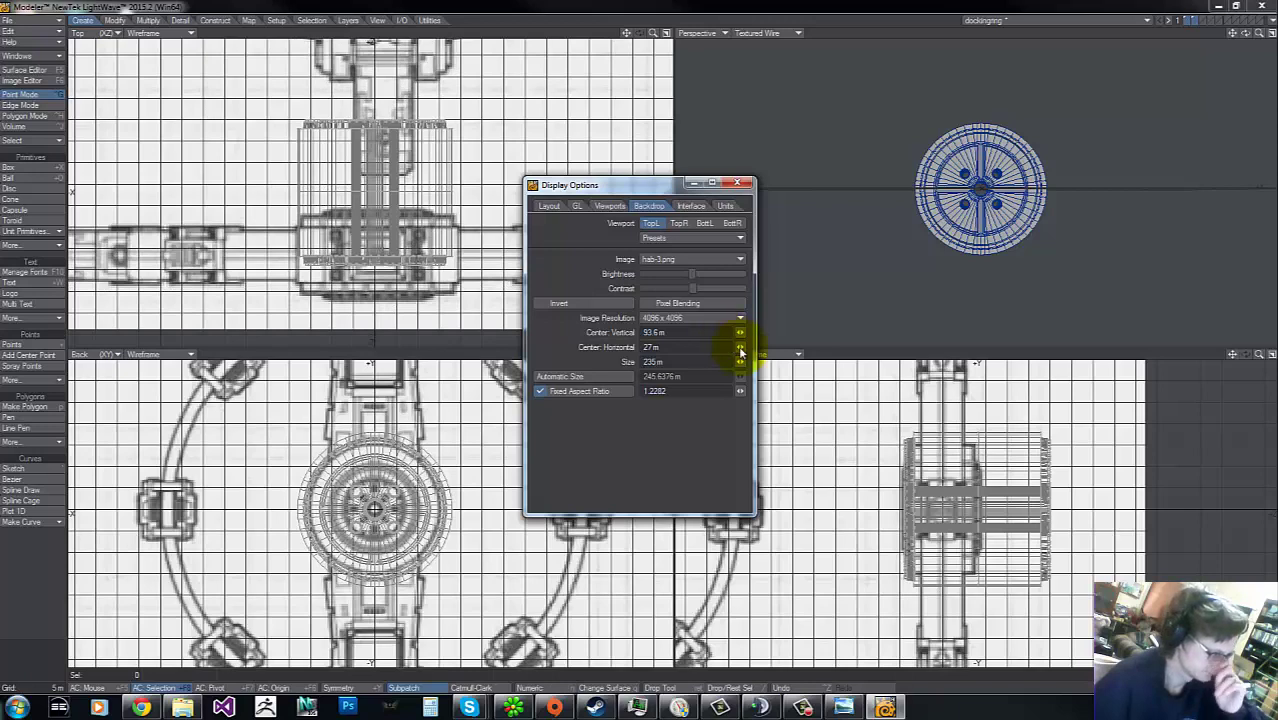
drag(740, 332, 108, 163)
Step: Set the Top backdrop's size to 230 m and align it with the docking ring at vertical centre 98 m and horizontal centre 25.5 m
click(669, 347)
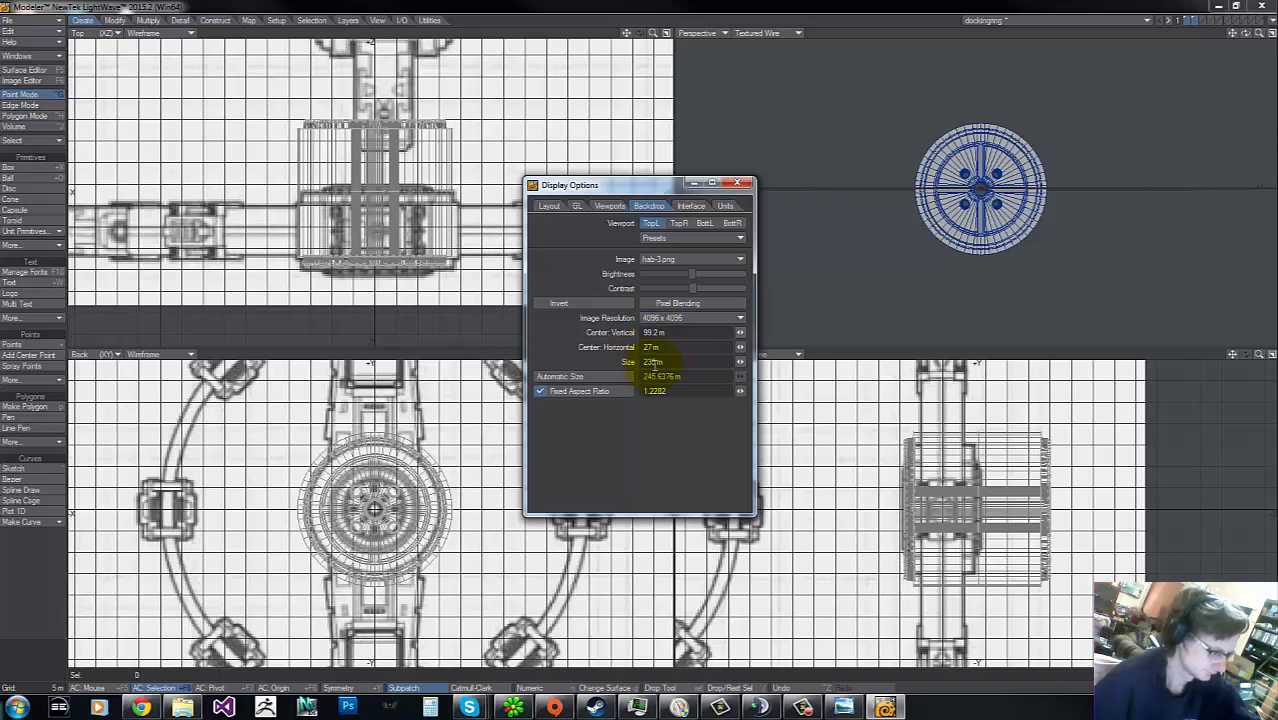
key(Return)
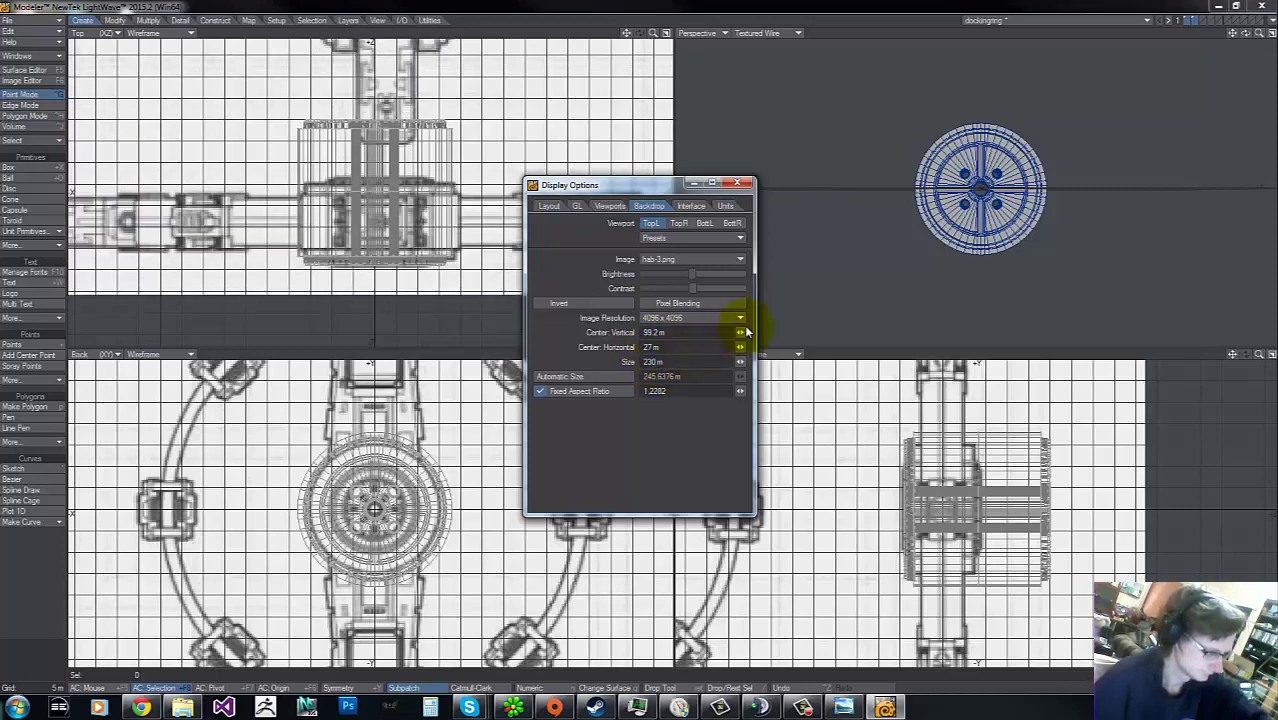
click(740, 333)
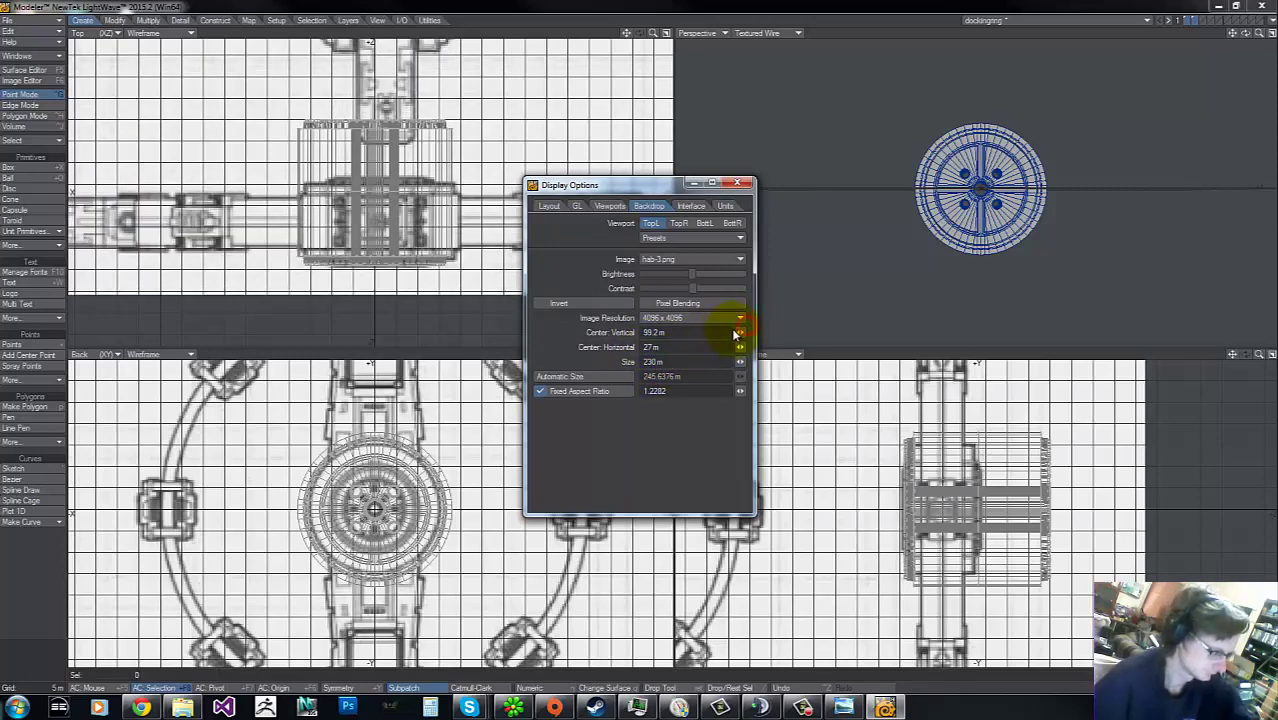
drag(740, 347, 111, 157)
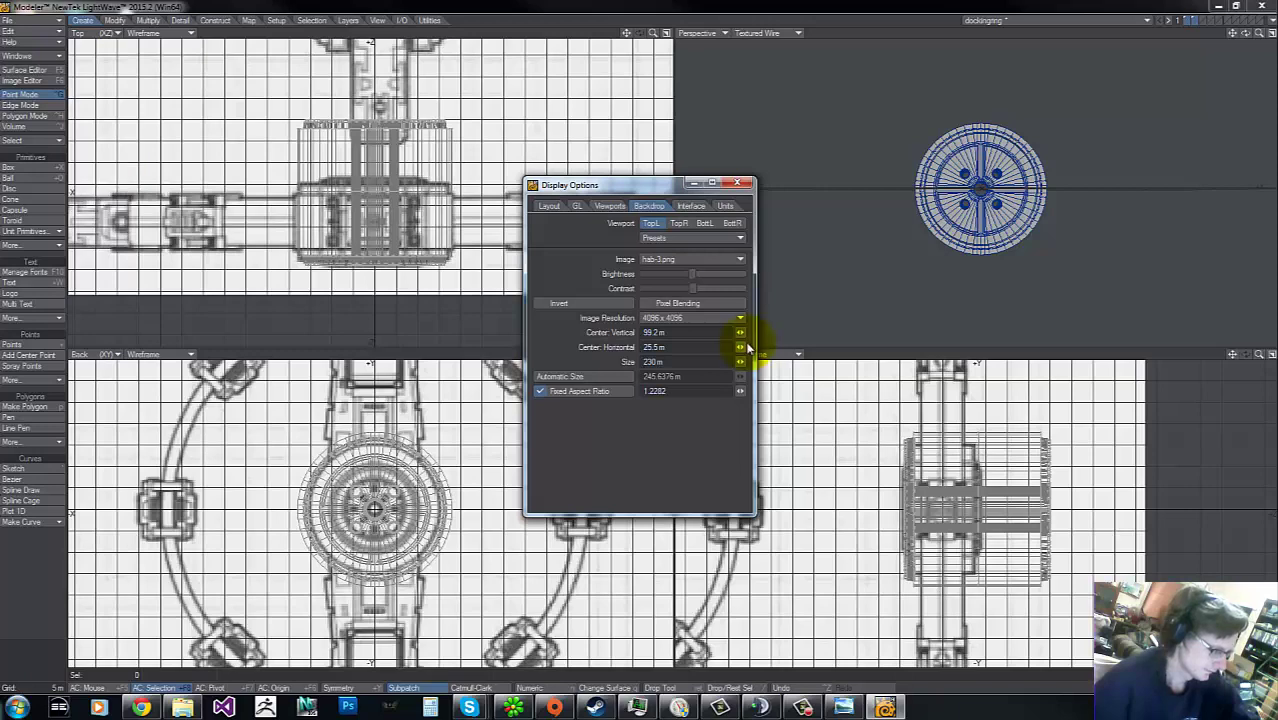
drag(740, 332, 112, 157)
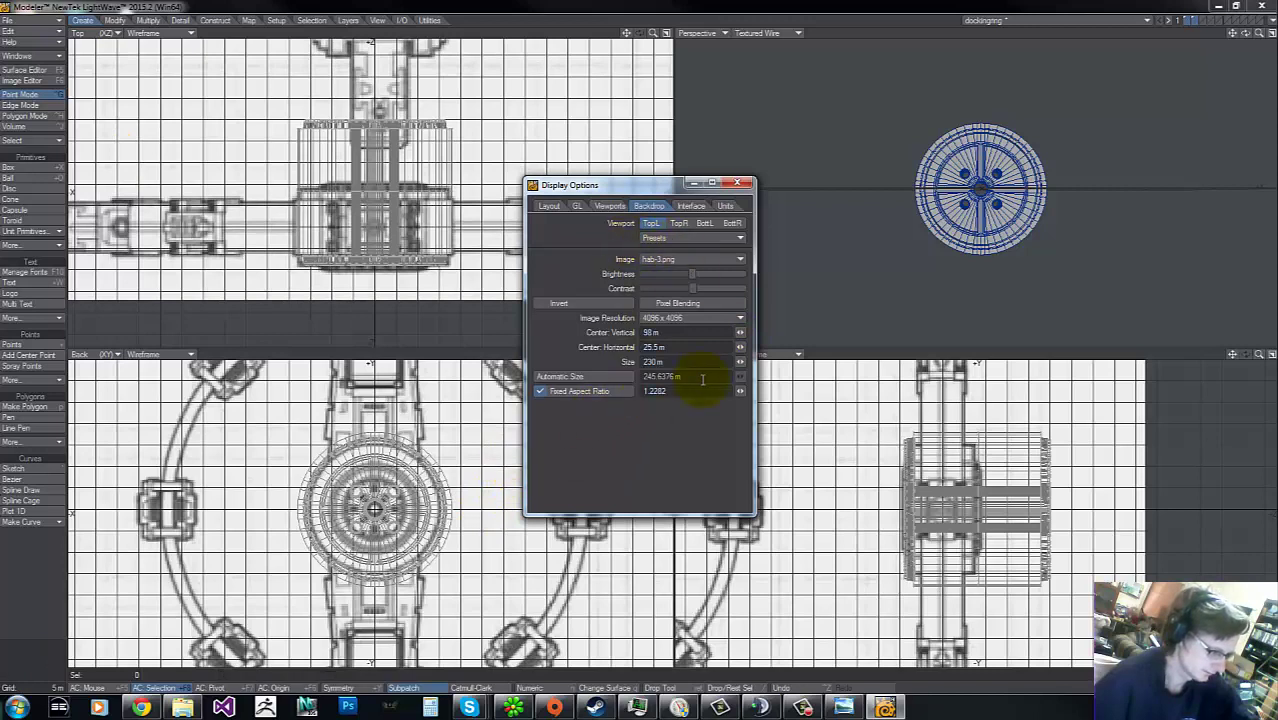
Step: Set the Back backdrop's size to 230 m and align it with the docking ring at vertical centre -6.25 m and horizontal centre 24.6 m
click(705, 223)
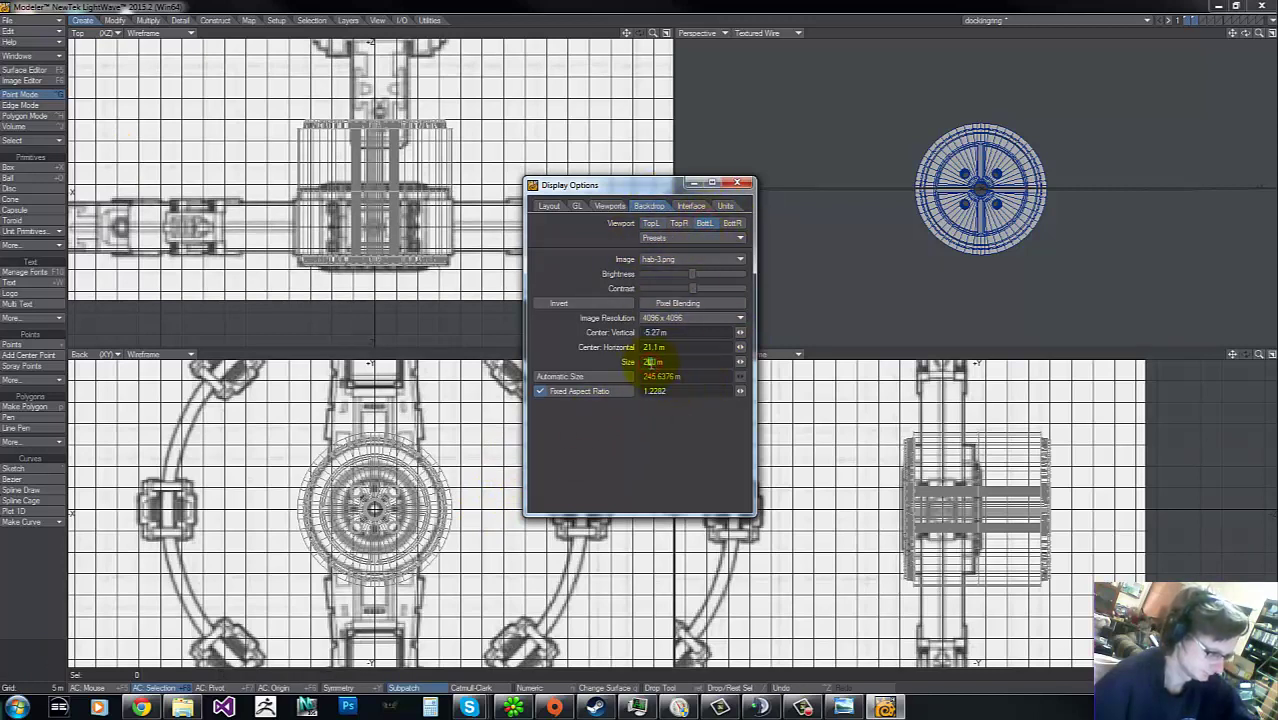
key(Return)
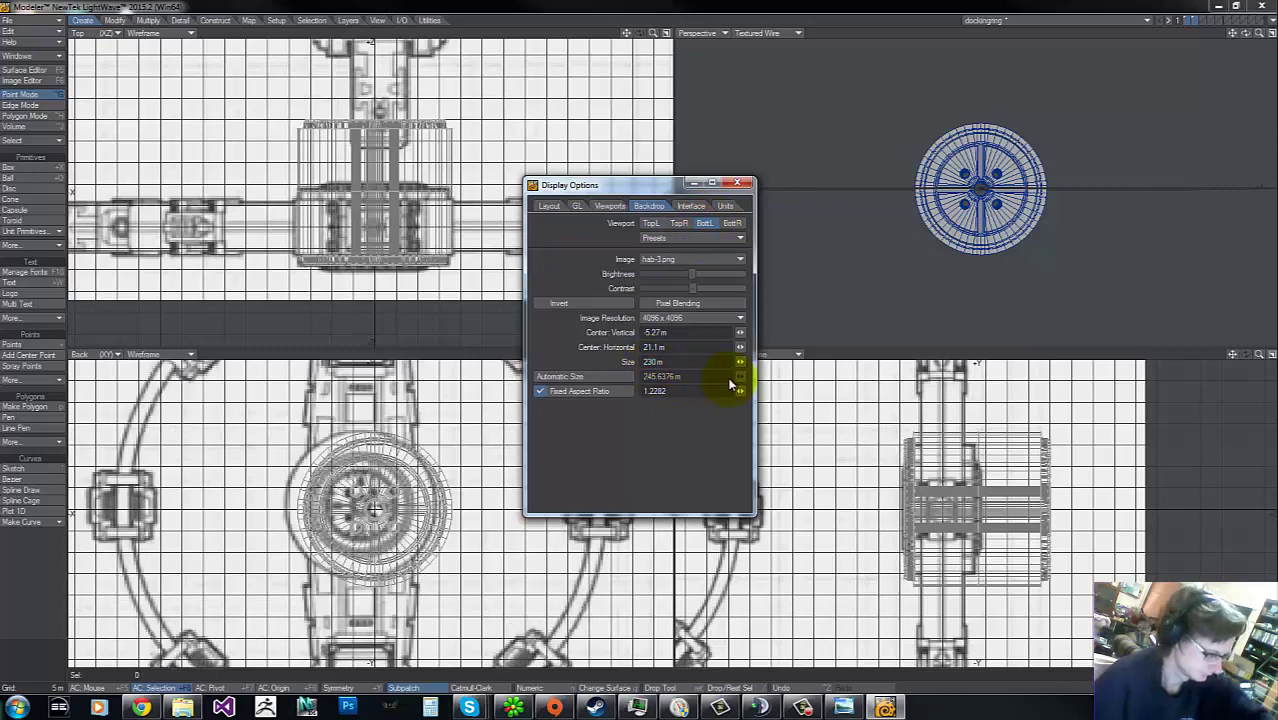
drag(740, 334, 111, 157)
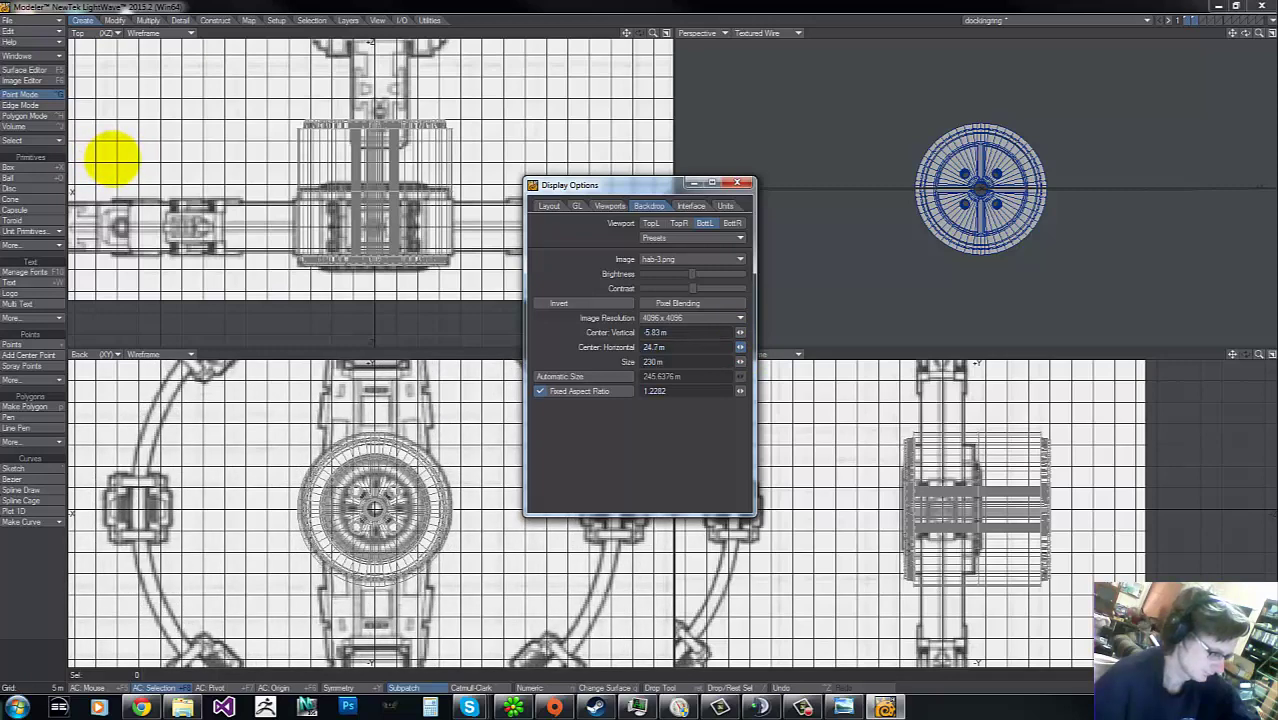
drag(740, 347, 110, 159)
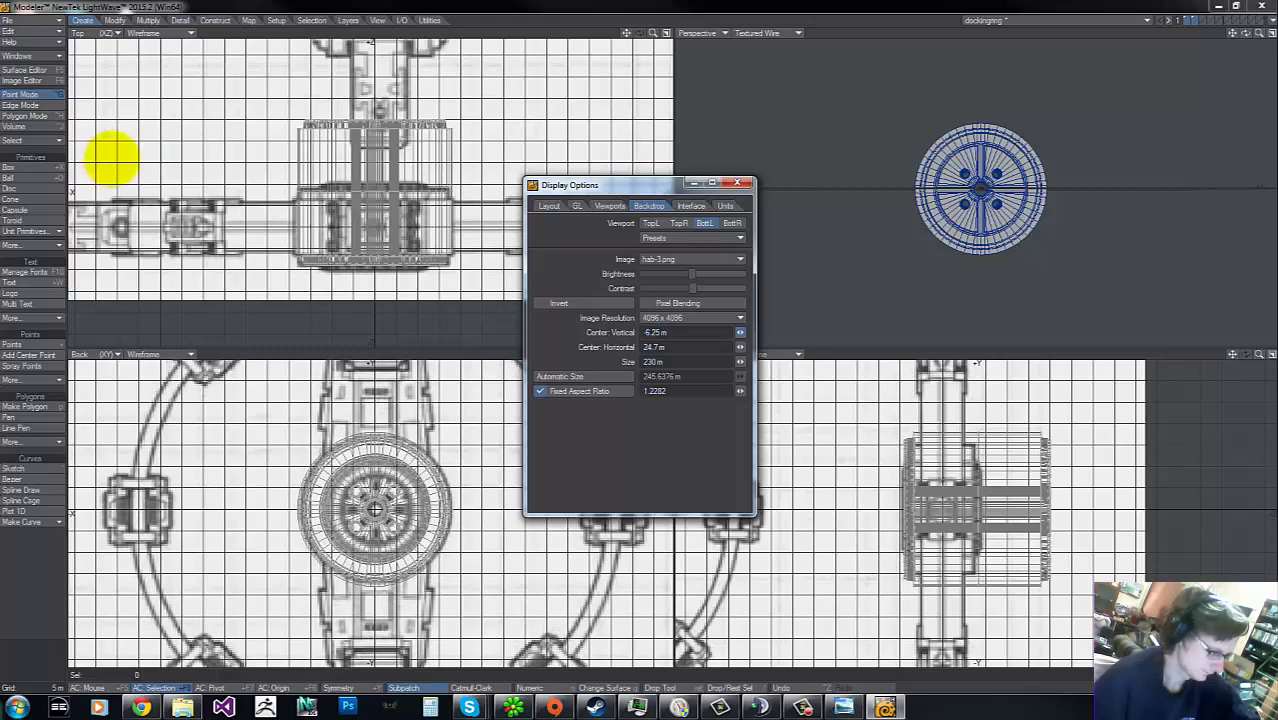
drag(740, 347, 111, 157)
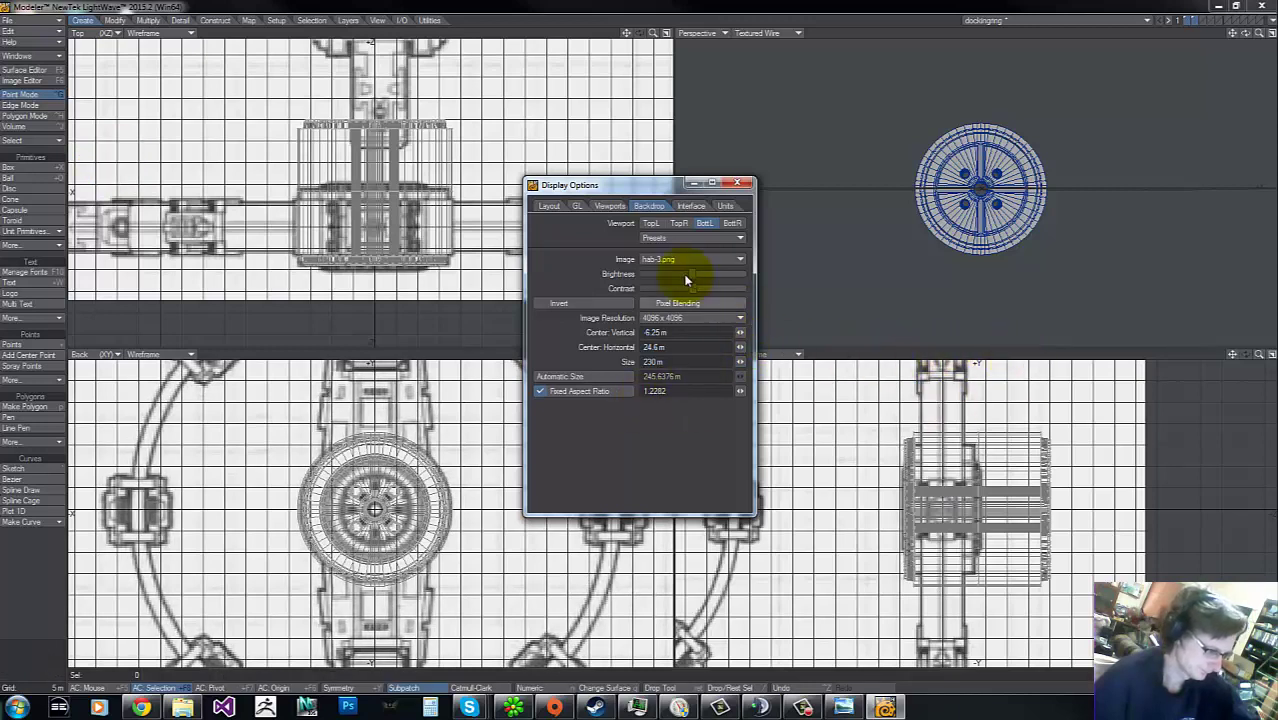
Step: Set the Right backdrop's size to 230 m and align it with the docking ring at horizontal centre -85.4 m
click(733, 223)
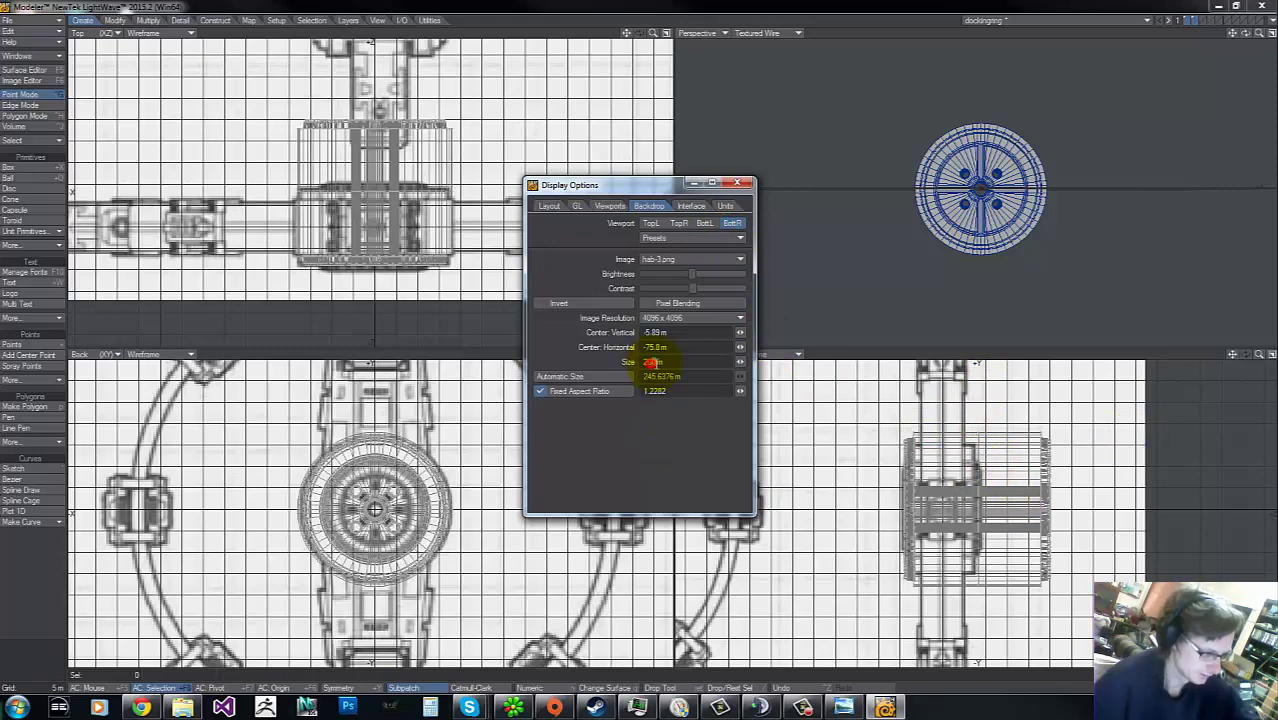
key(Return)
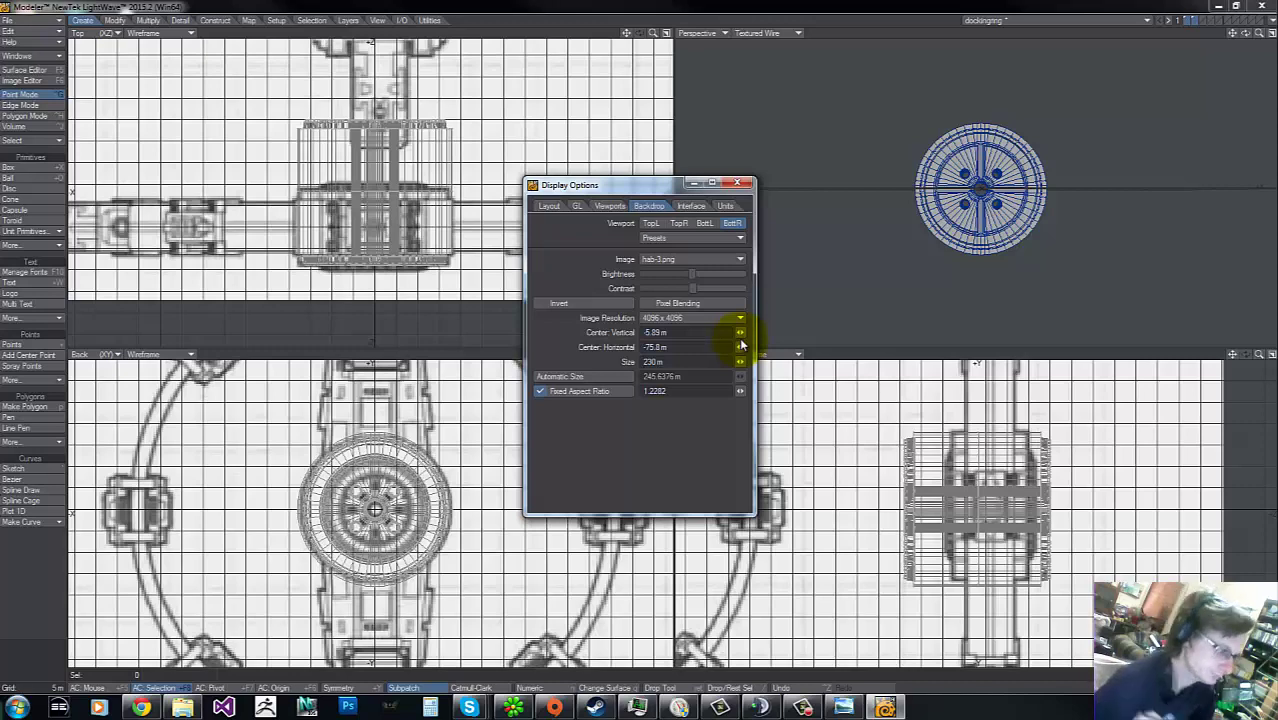
drag(741, 350, 113, 157)
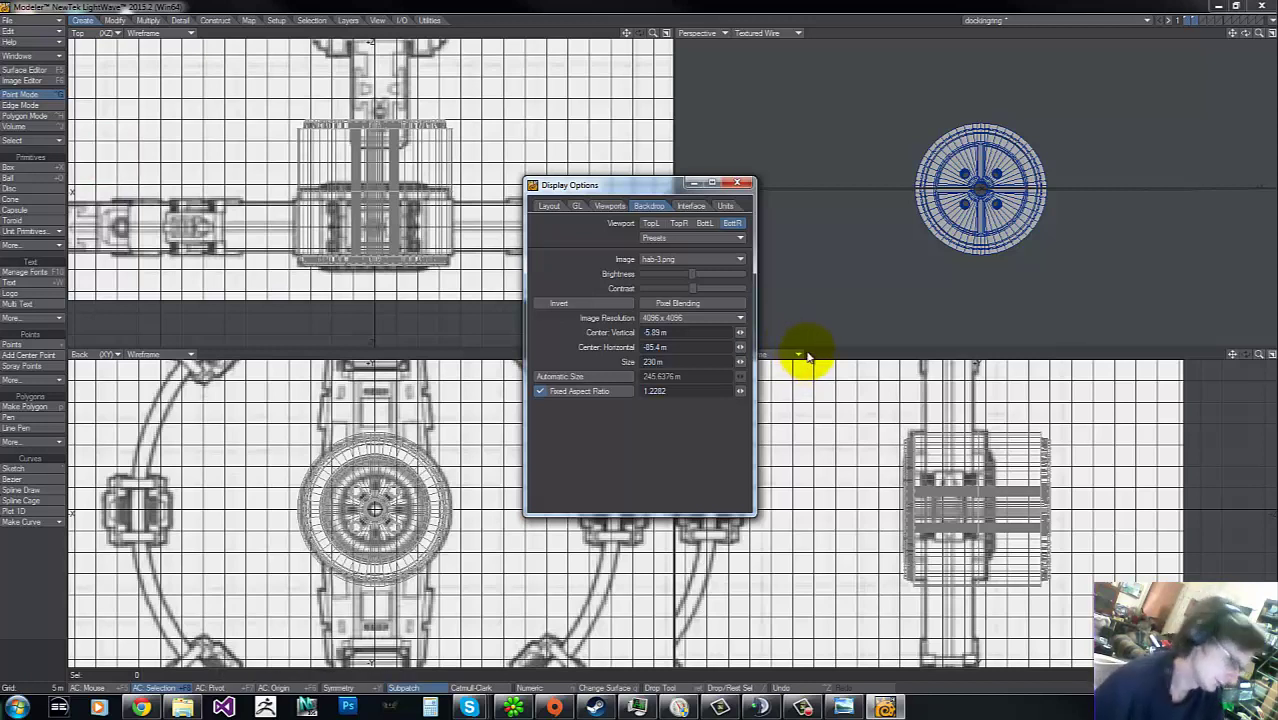
Step: Save all backdrops as a preset, overwriting hab-background-setup.cfg in the Jovian folder
click(703, 239)
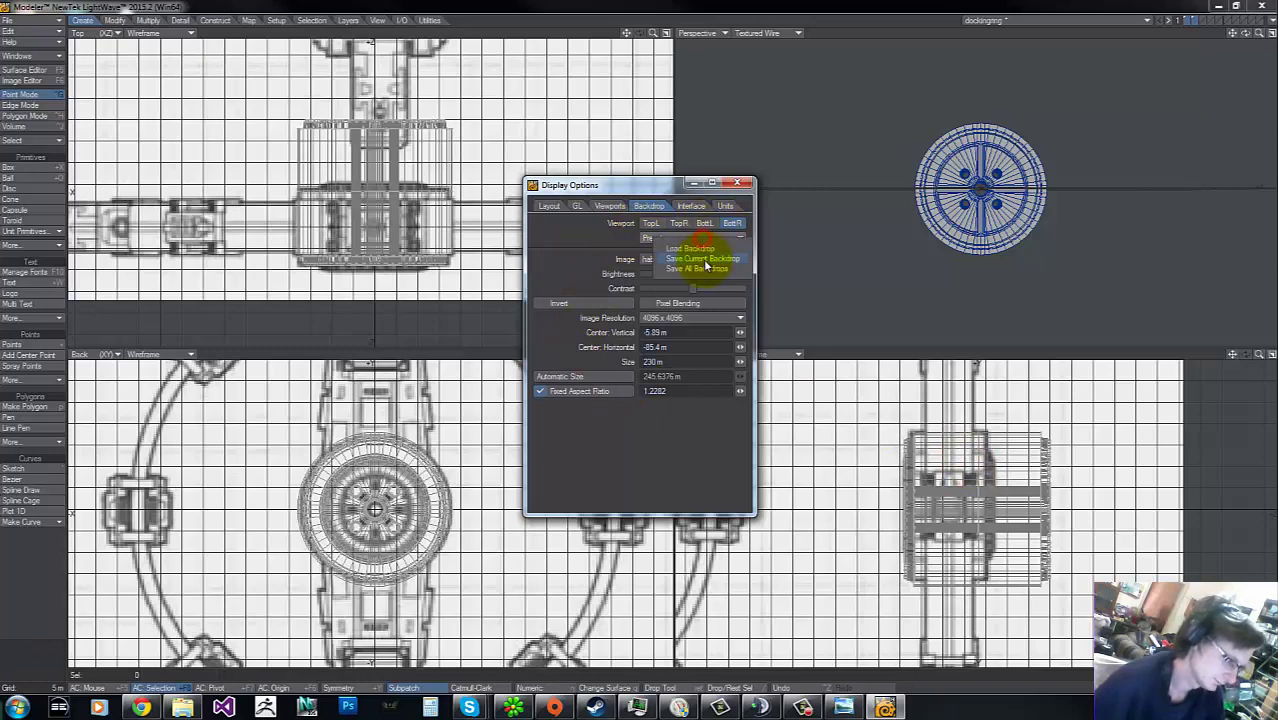
click(707, 267)
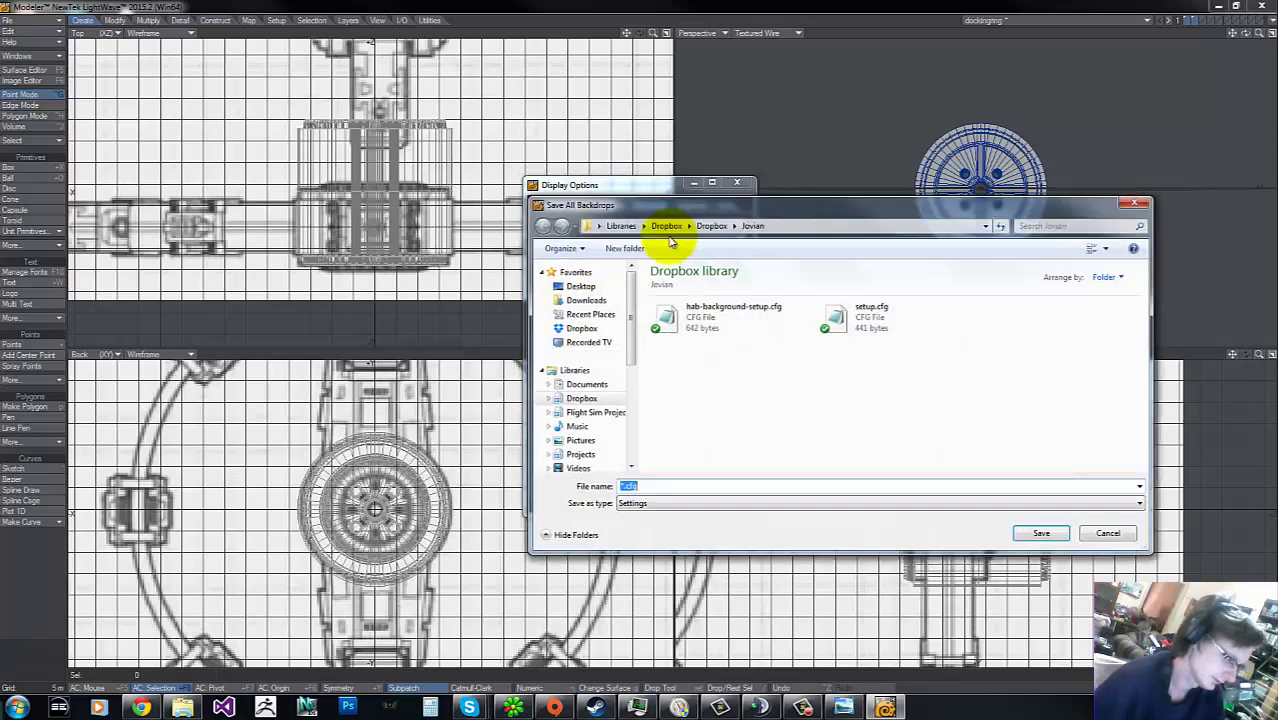
click(742, 315)
click(742, 315)
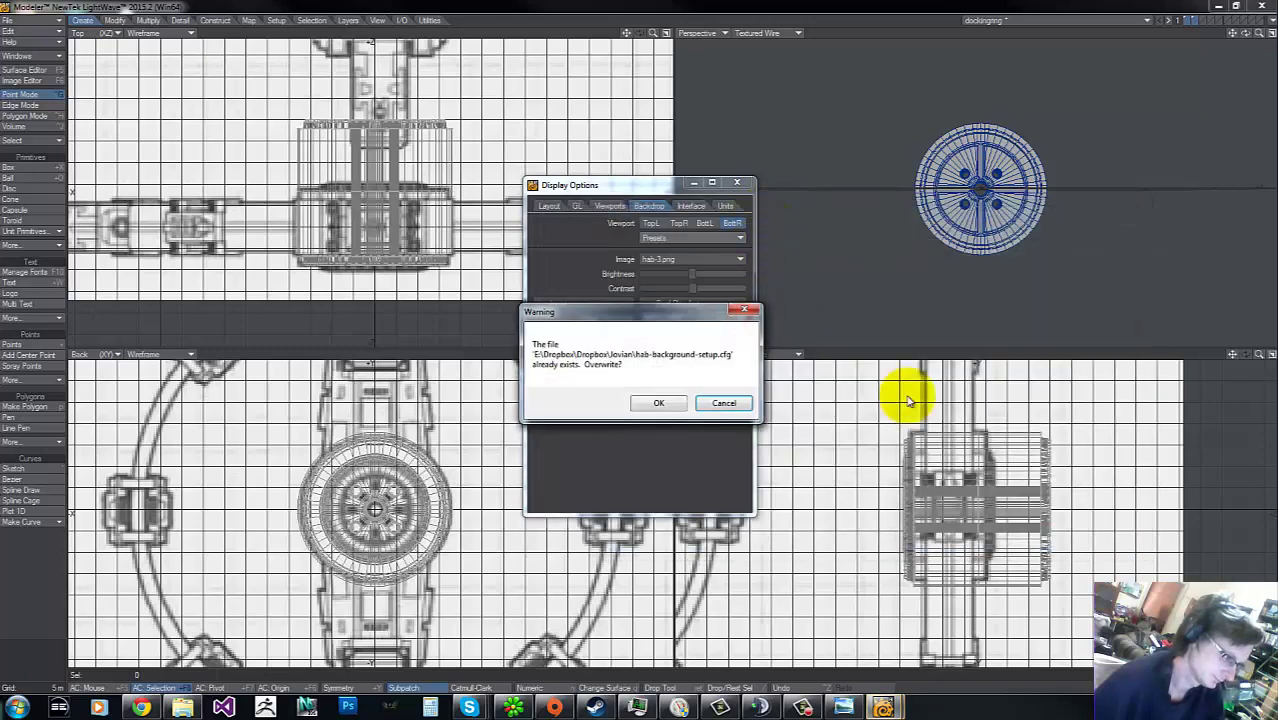
click(654, 400)
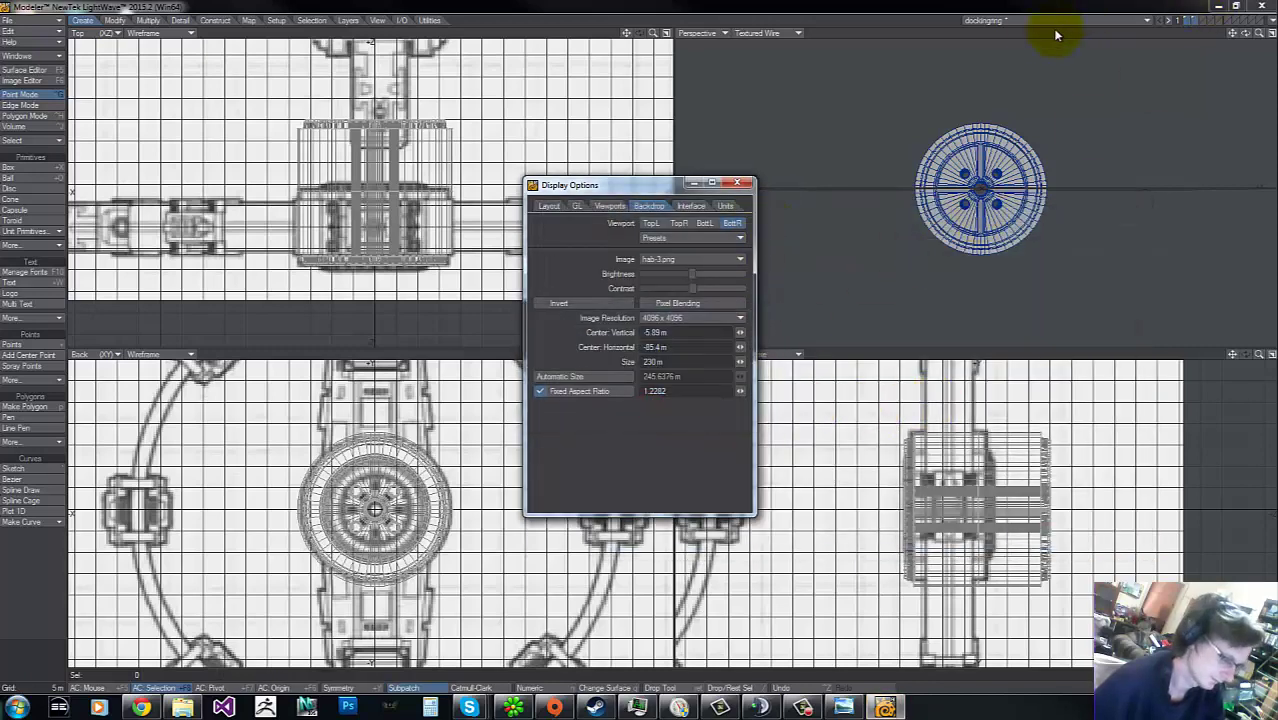
Step: Copy the docking ring geometry from the dockingring object into the Unnamed object
click(1192, 20)
click(1187, 20)
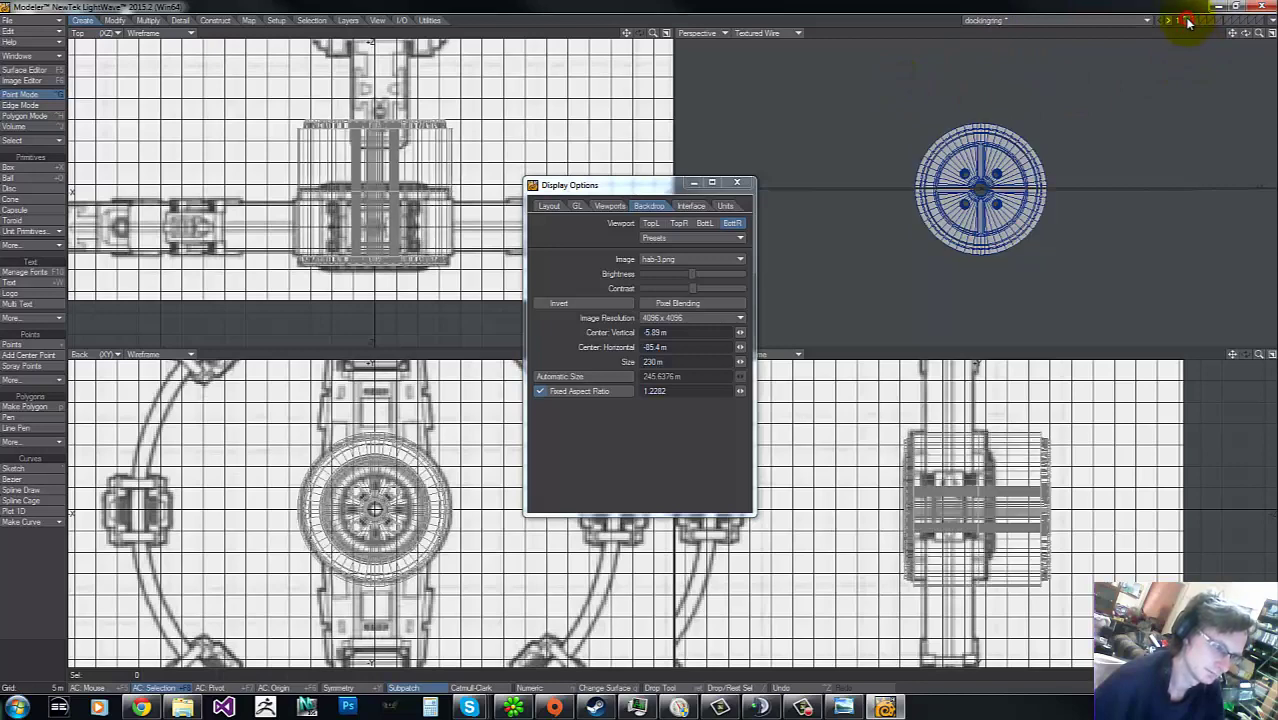
click(1074, 21)
click(1070, 20)
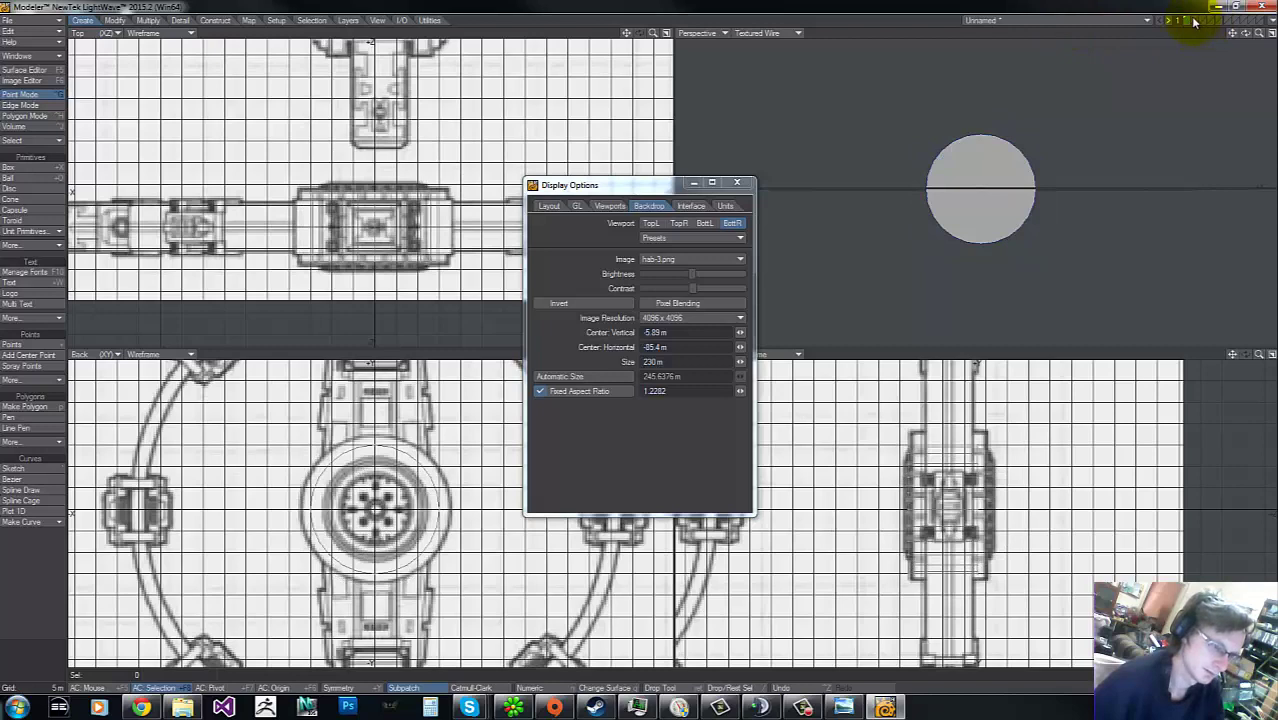
click(1193, 22)
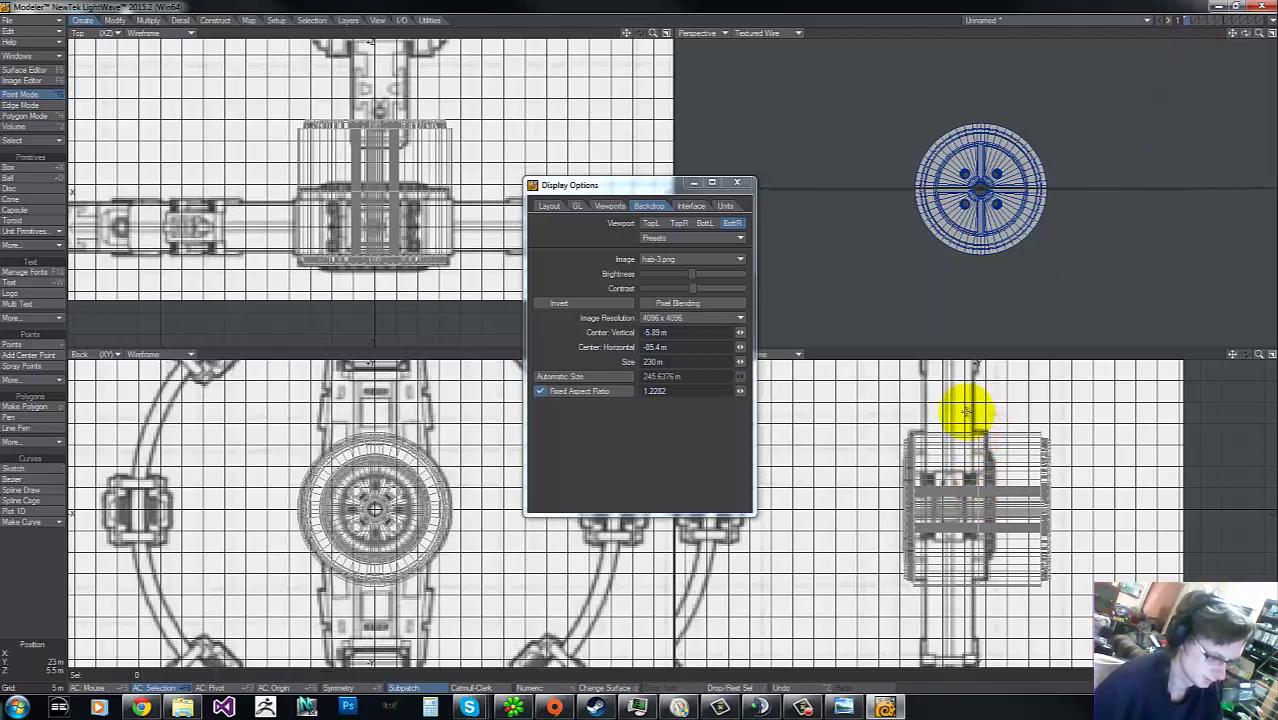
Step: Select the docking ring's middle and +Z end points in the Right view and move them toward -Z
key(ctrl+h)
mouse_move(966, 411)
right_down()
mouse_move(955, 496)
mouse_move(1082, 355)
mouse_move(912, 394)
right_up()
key(t)
drag(1086, 508, 1060, 508)
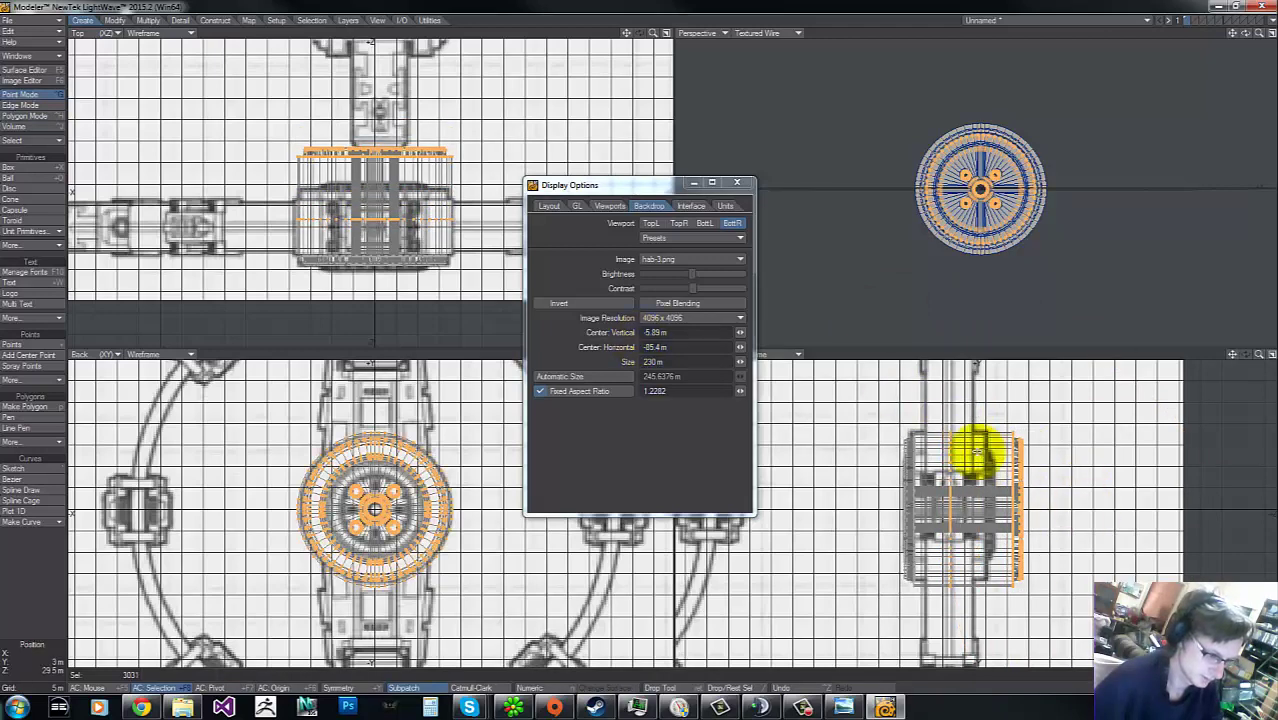
Step: Select only the ring's +Z end points and move them toward -Z to the edge of the hub in the Right backdrop
key(space)
mouse_move(964, 402)
right_down()
mouse_move(909, 617)
mouse_move(926, 372)
right_up()
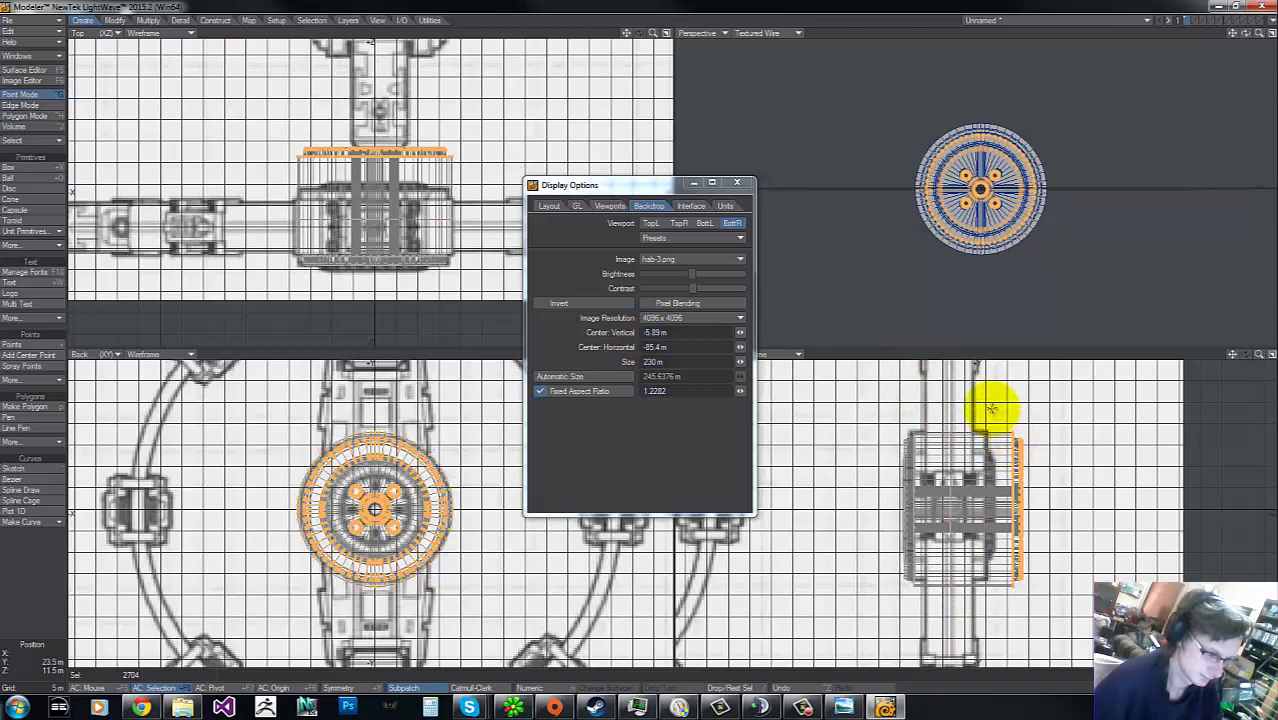
key(t)
mouse_move(1074, 508)
mouse_down()
mouse_move(1040, 508)
mouse_move(1072, 505)
mouse_up()
key(space)
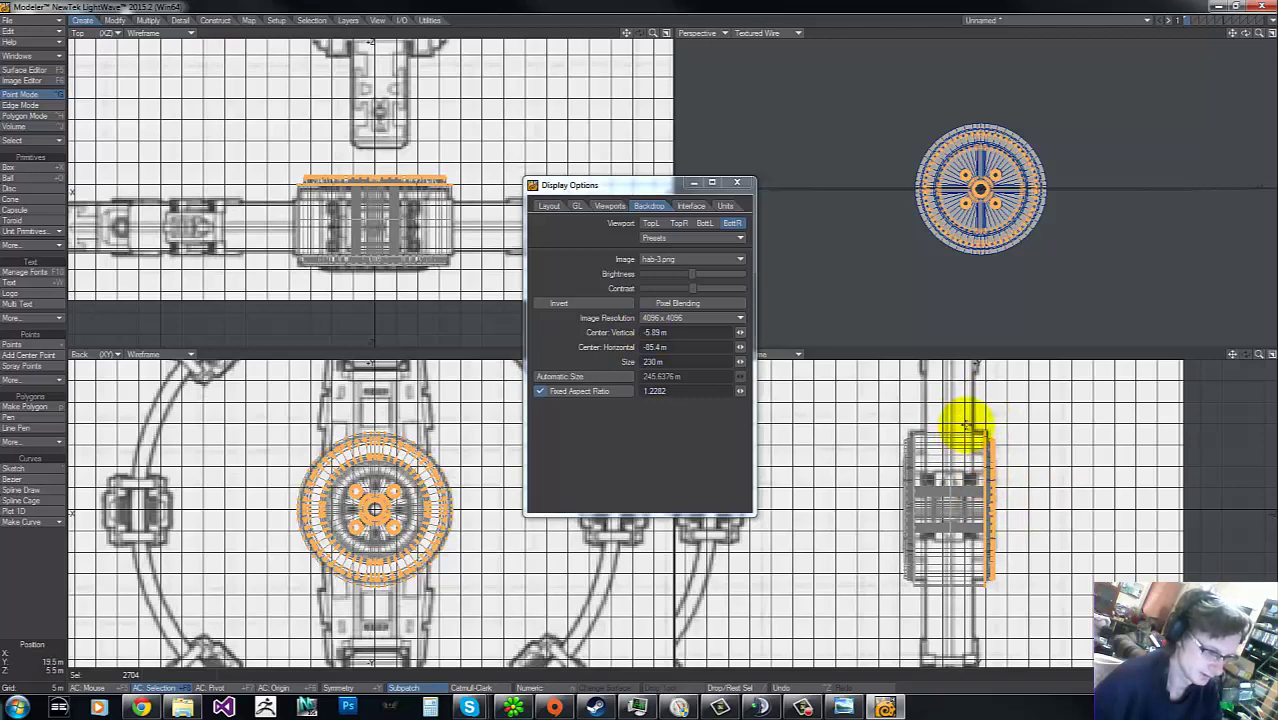
click(899, 322)
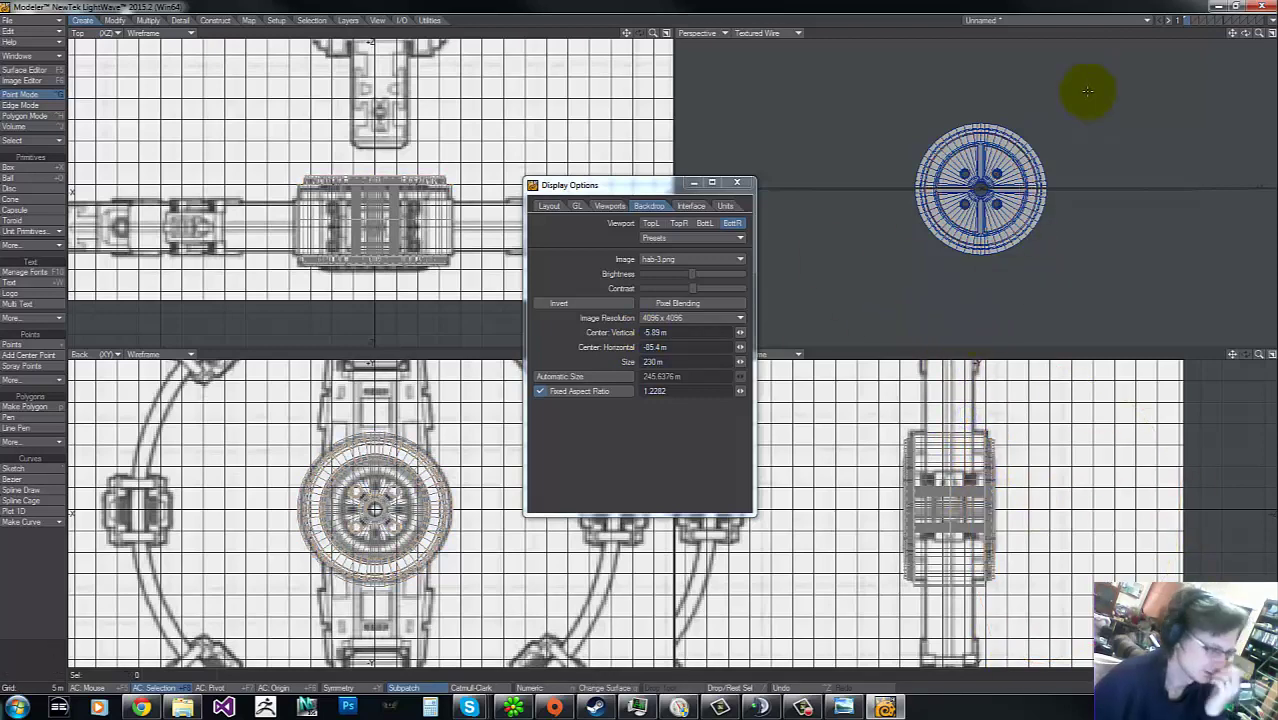
Step: Select the ring's middle points in the Right view and move them slightly toward -Z to centre them between the two ends
mouse_move(1247, 33)
mouse_down()
mouse_move(1271, 40)
mouse_move(1236, 38)
mouse_up()
mouse_move(968, 412)
right_down()
mouse_move(959, 560)
mouse_move(939, 586)
mouse_move(935, 372)
mouse_move(945, 385)
right_up()
key(t)
drag(970, 499, 966, 499)
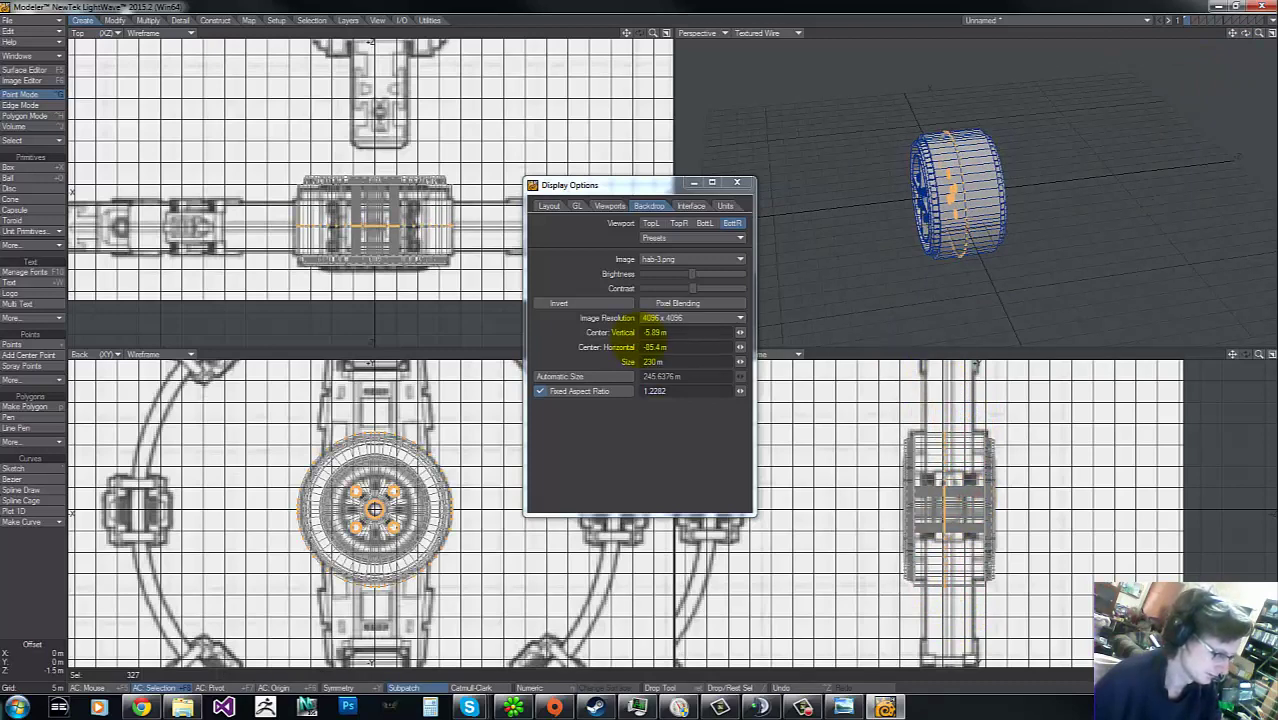
drag(970, 496, 967, 496)
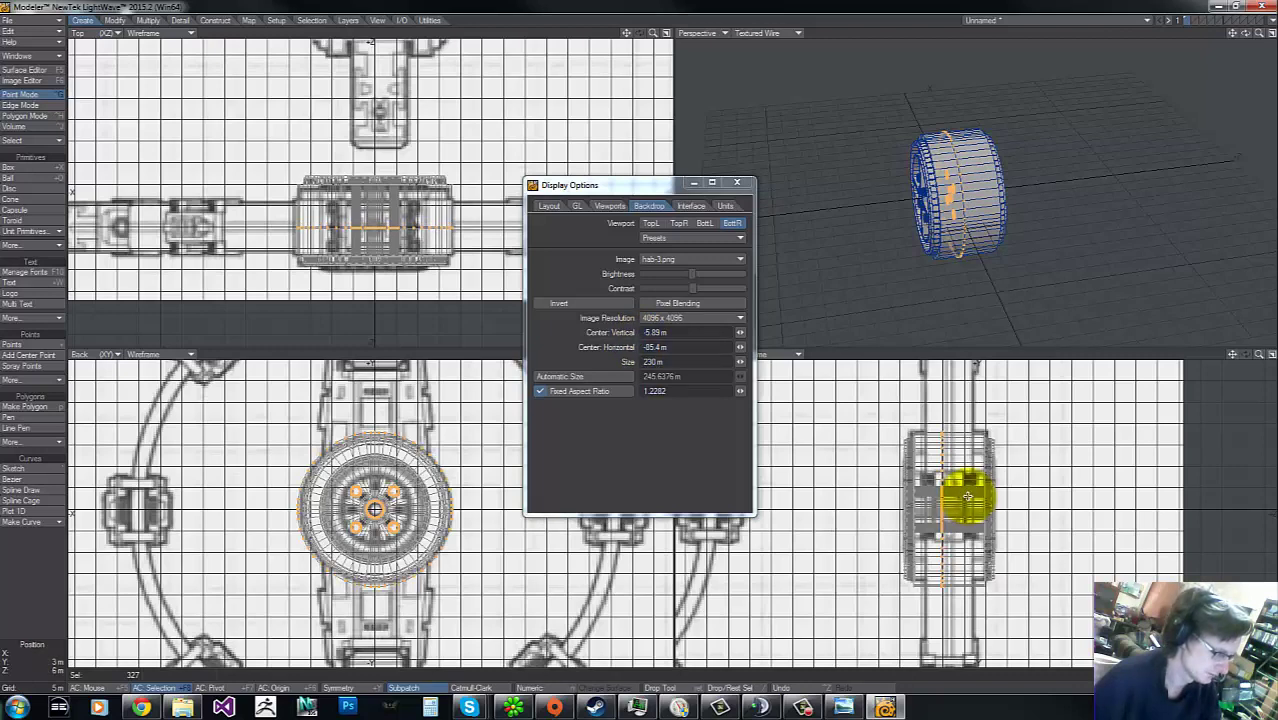
Step: Select the ring's +Z end points again, move them about 1.5 m toward -Z, and clear the selection
key(space)
mouse_move(949, 400)
right_down()
mouse_move(928, 618)
mouse_move(944, 328)
mouse_move(972, 446)
mouse_move(1066, 443)
mouse_move(1035, 398)
right_up()
key(t)
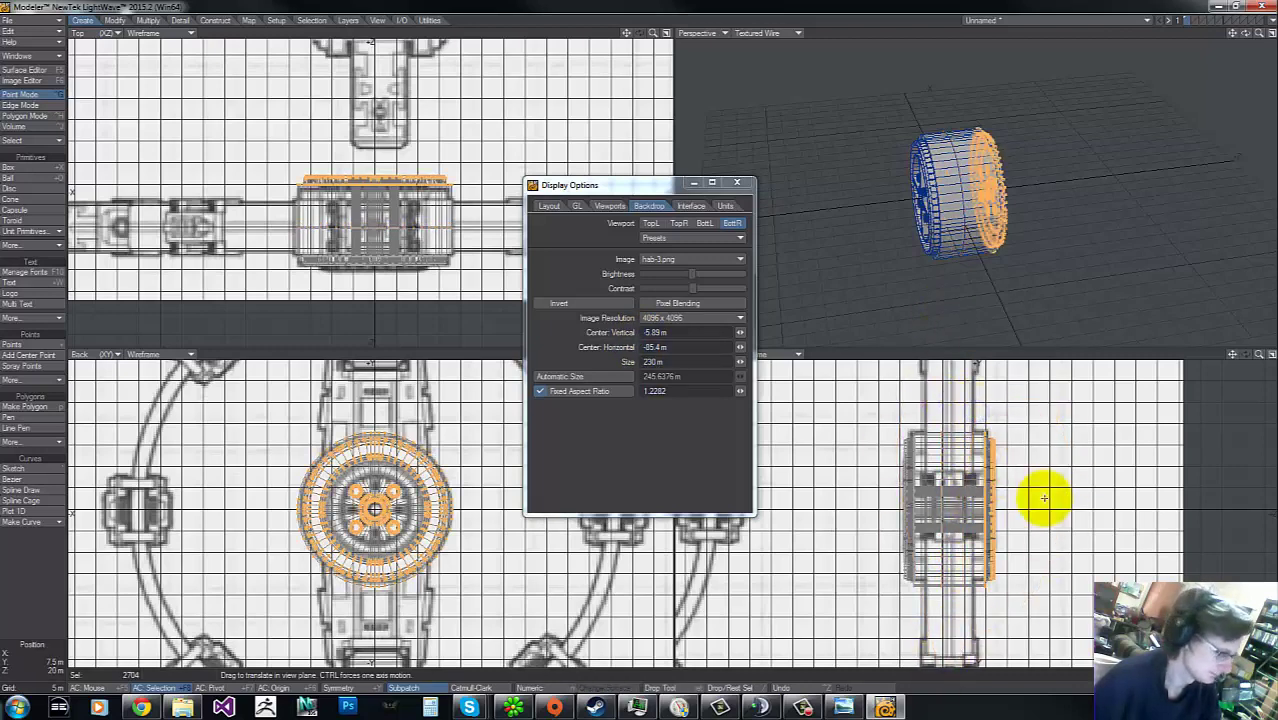
drag(1043, 497, 1033, 500)
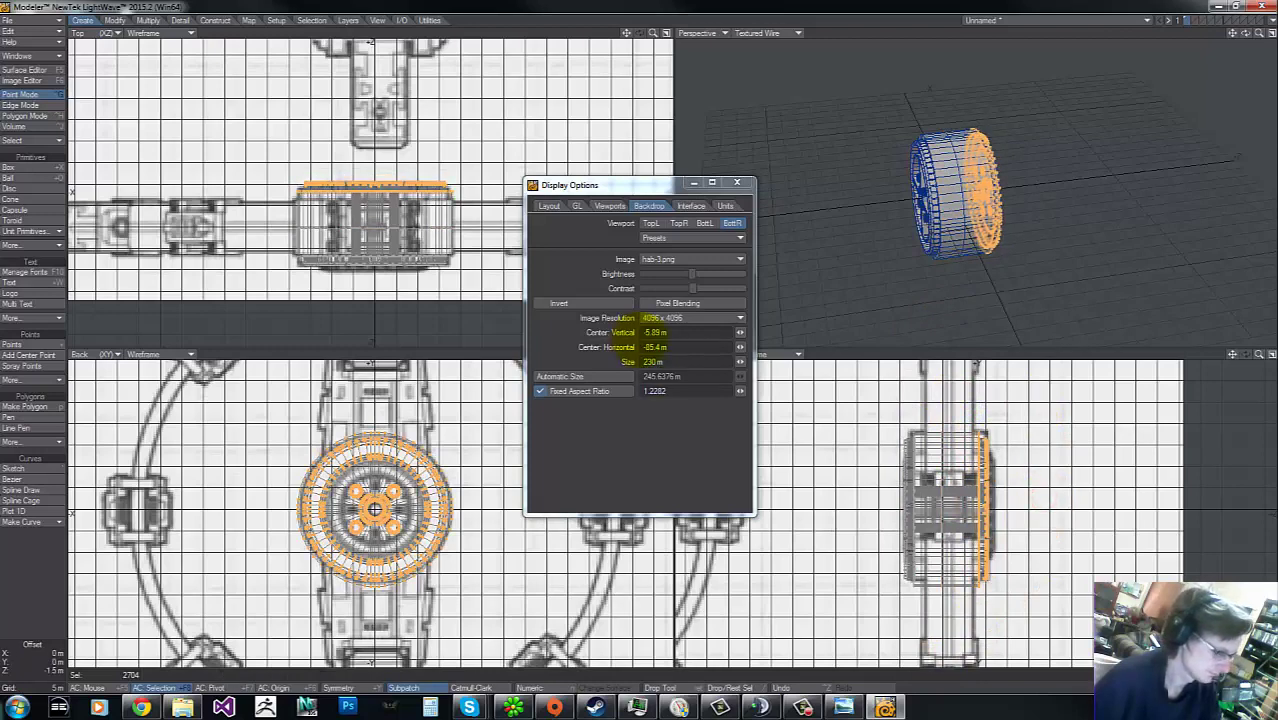
drag(641, 340, 638, 338)
key(space)
right_drag(953, 422, 893, 608)
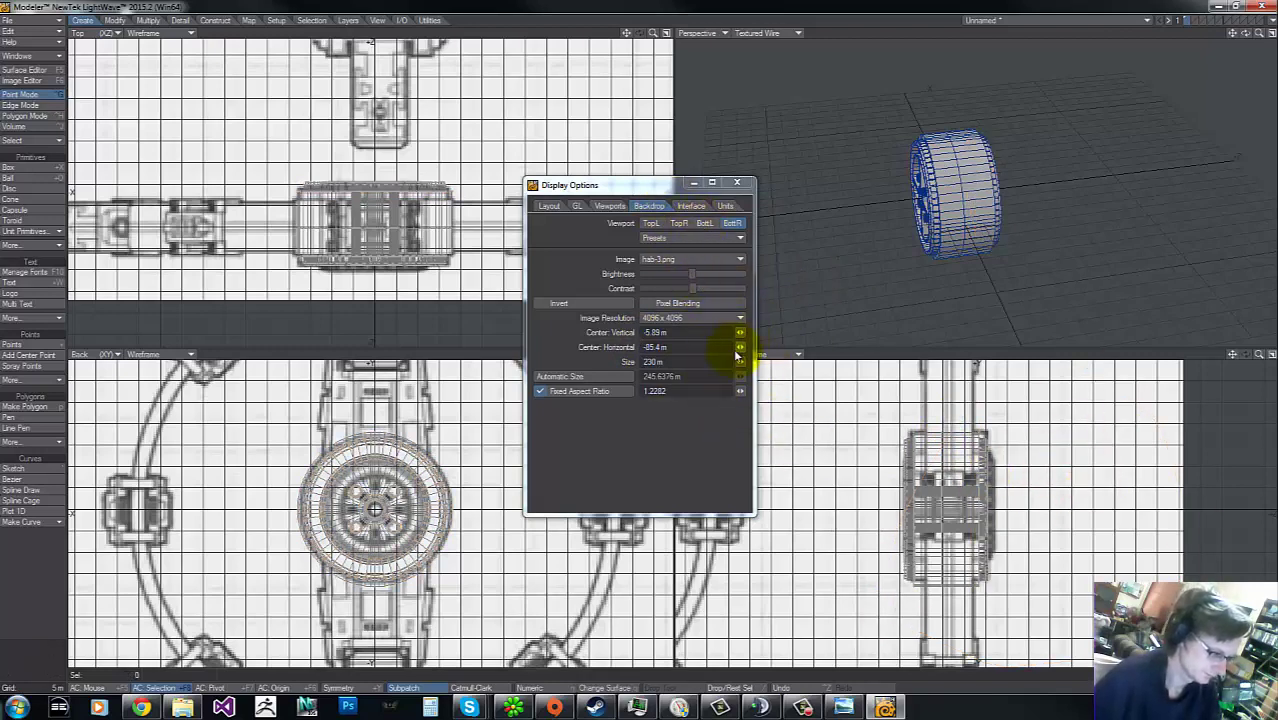
Step: Set the Right backdrop's horizontal centre to -86.4 m to line it up with the shortened docking ring
drag(741, 349, 733, 349)
drag(113, 157, 112, 158)
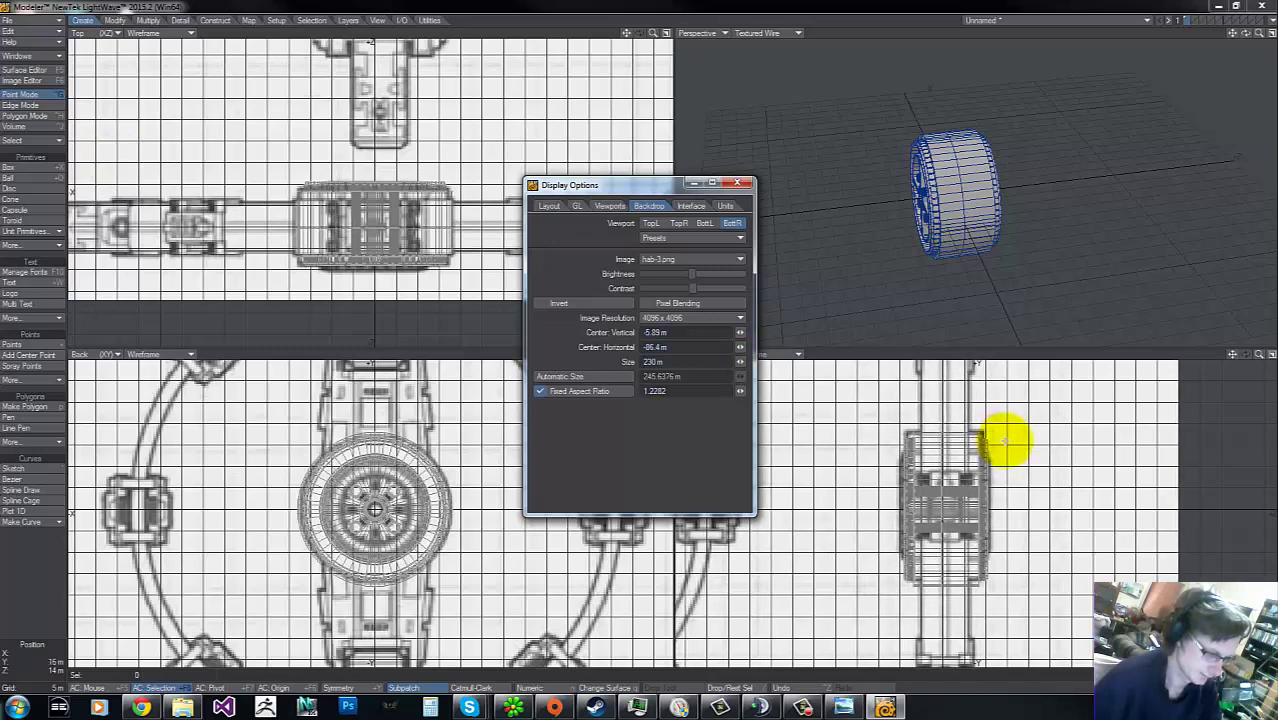
key(t)
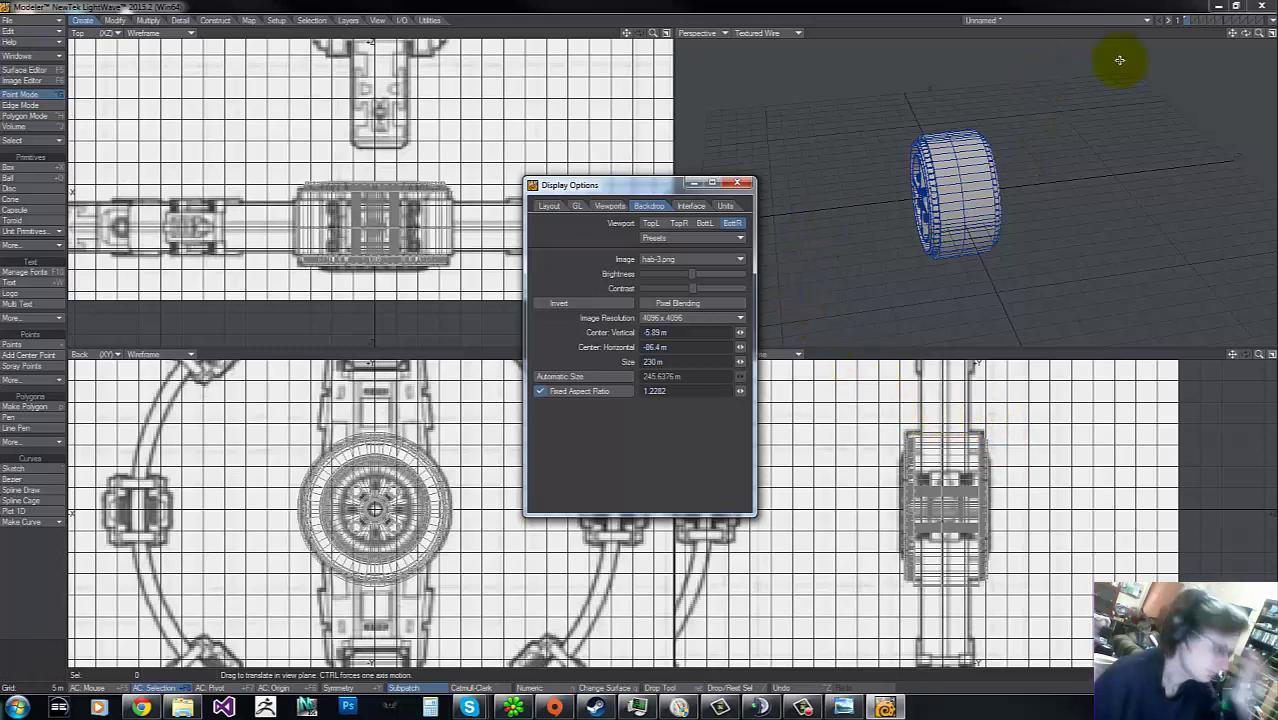
Step: Make an empty layer the foreground with the docking ring as its background layer, and close Display Options
click(1190, 18)
click(1179, 24)
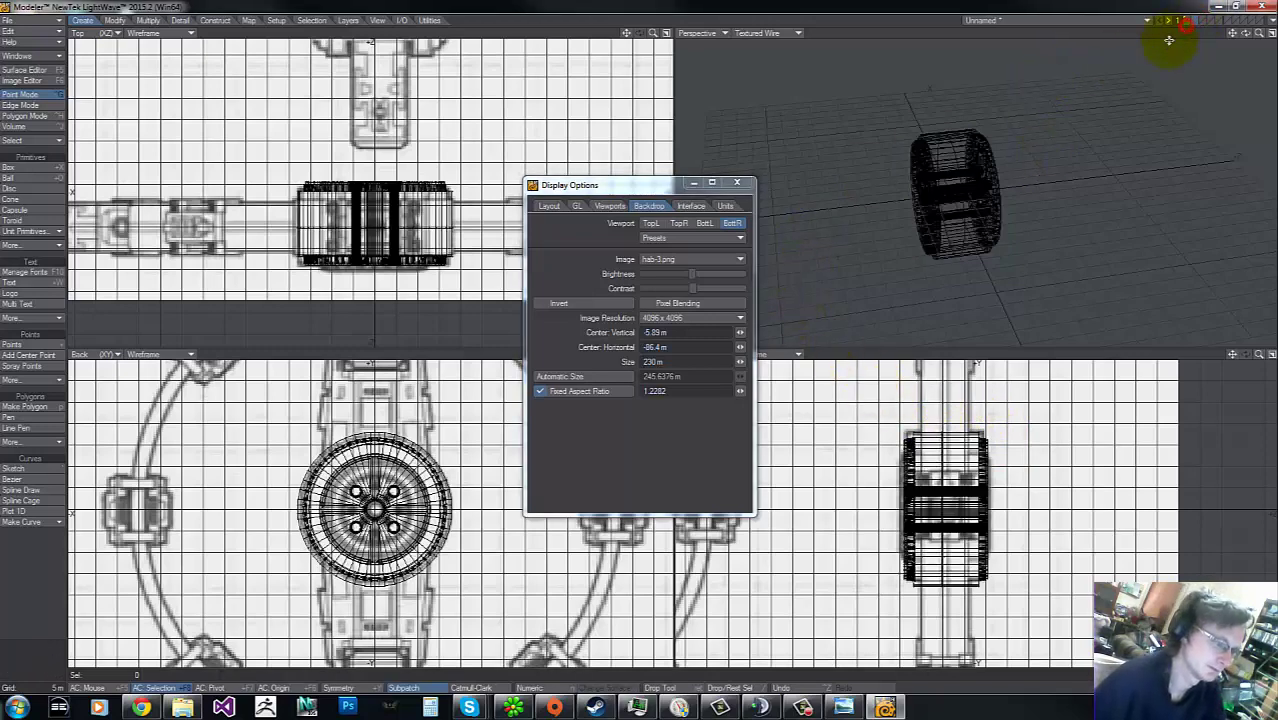
click(741, 188)
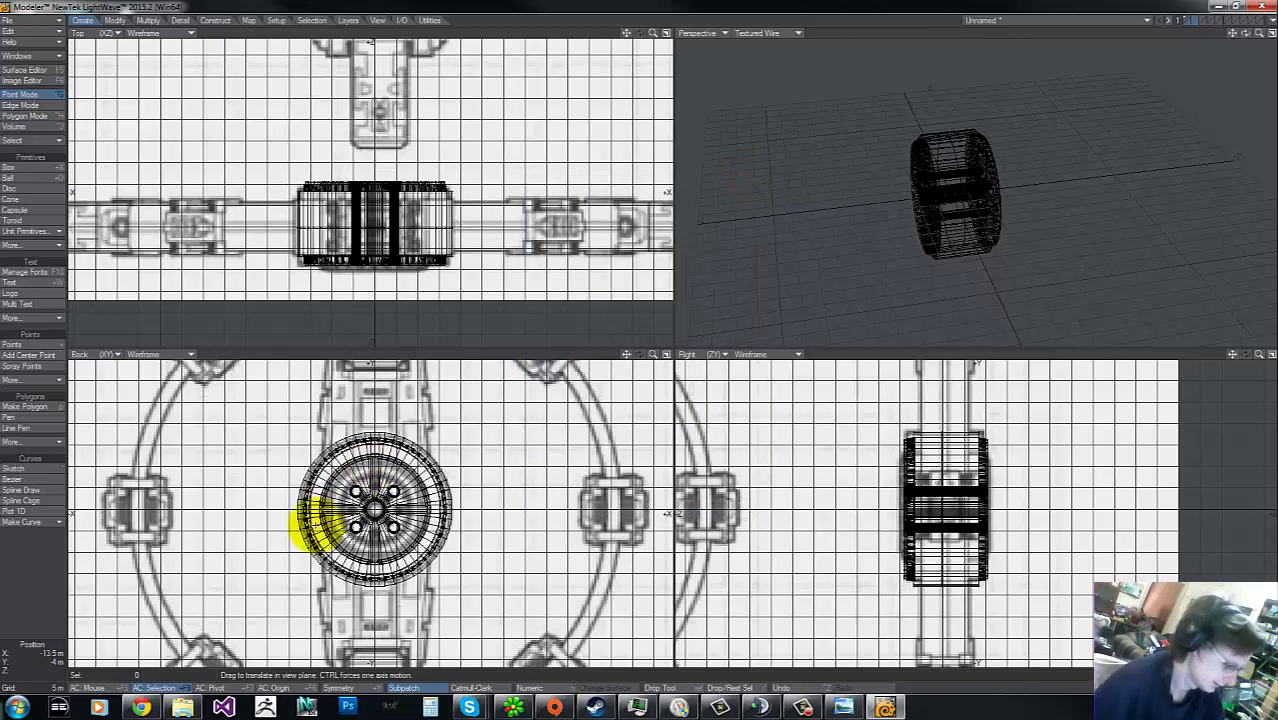
key(g)
key(g)
key(g)
key(g)
key(g)
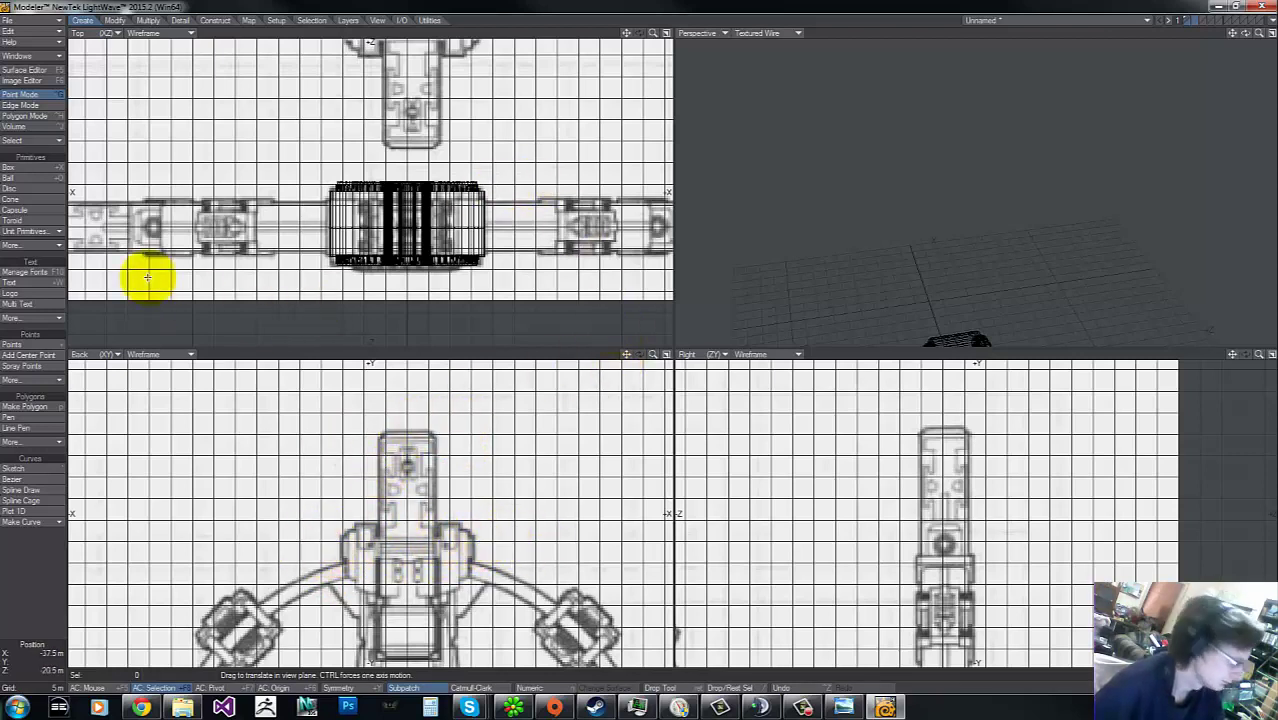
Step: Start saving the object under a new name and create a folder named jovian on the 150gb (G:) drive
key(shift+s)
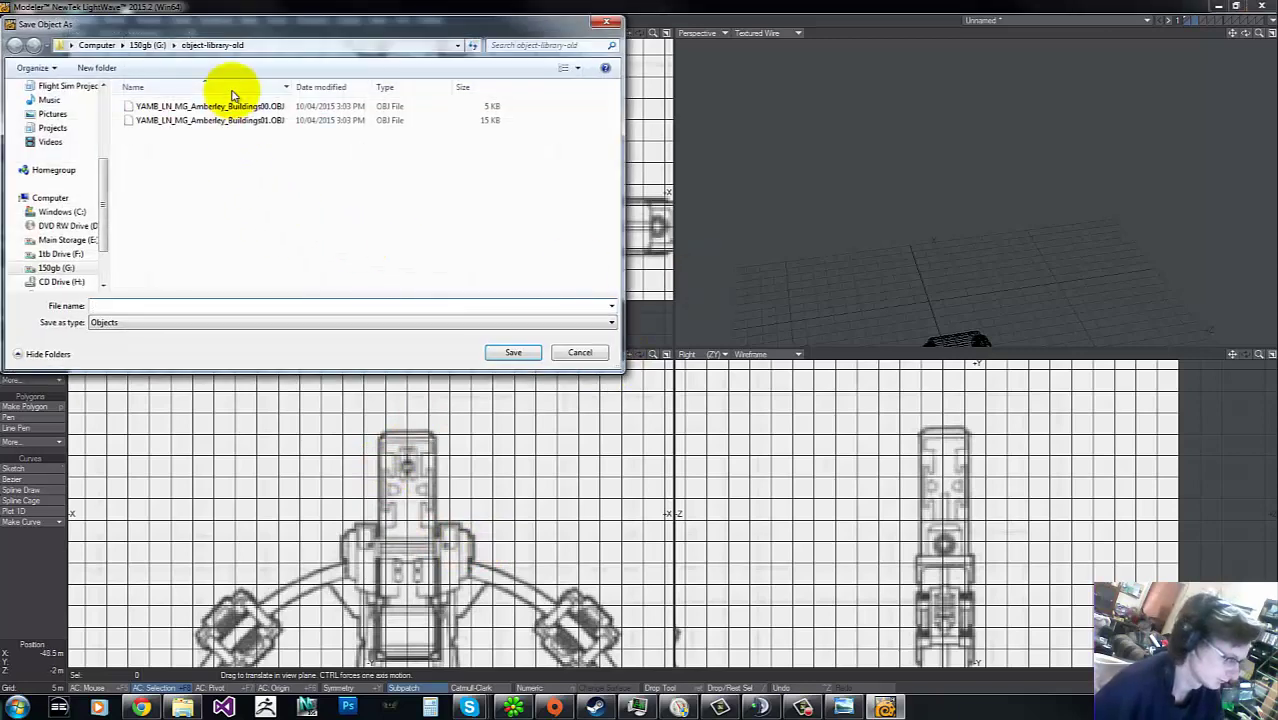
click(147, 45)
click(172, 191)
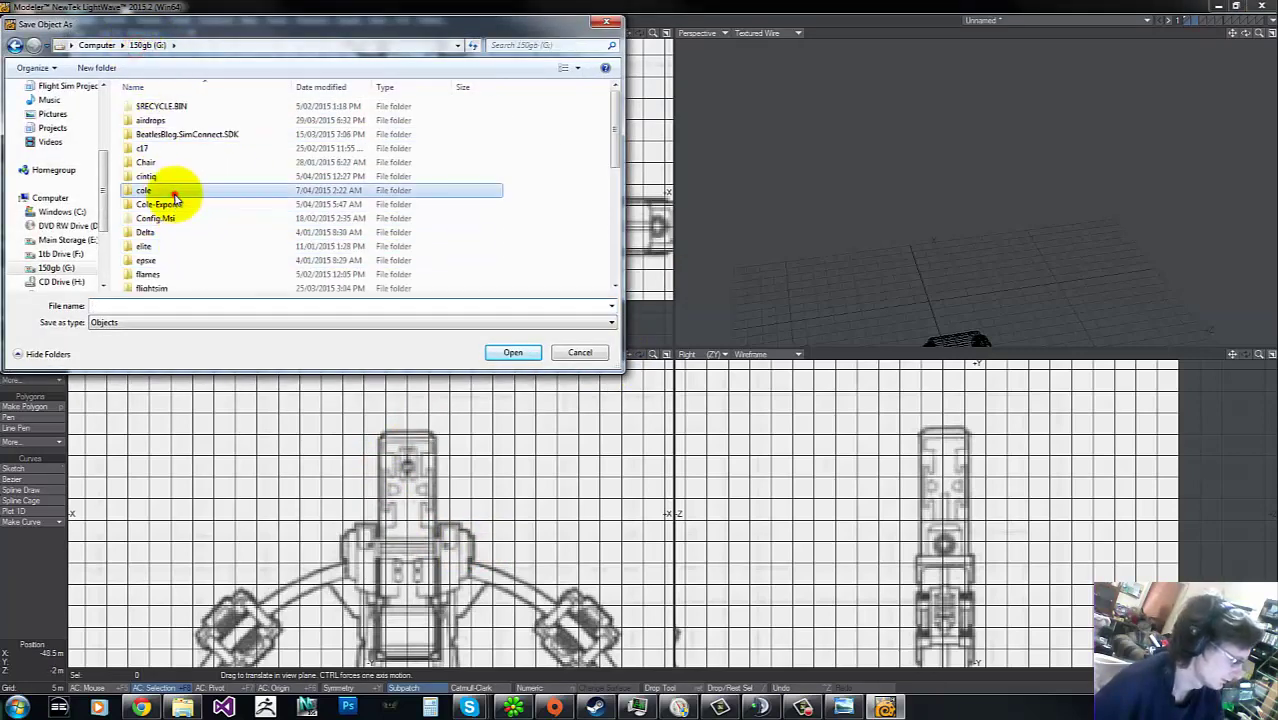
scroll(172, 191, down, 8)
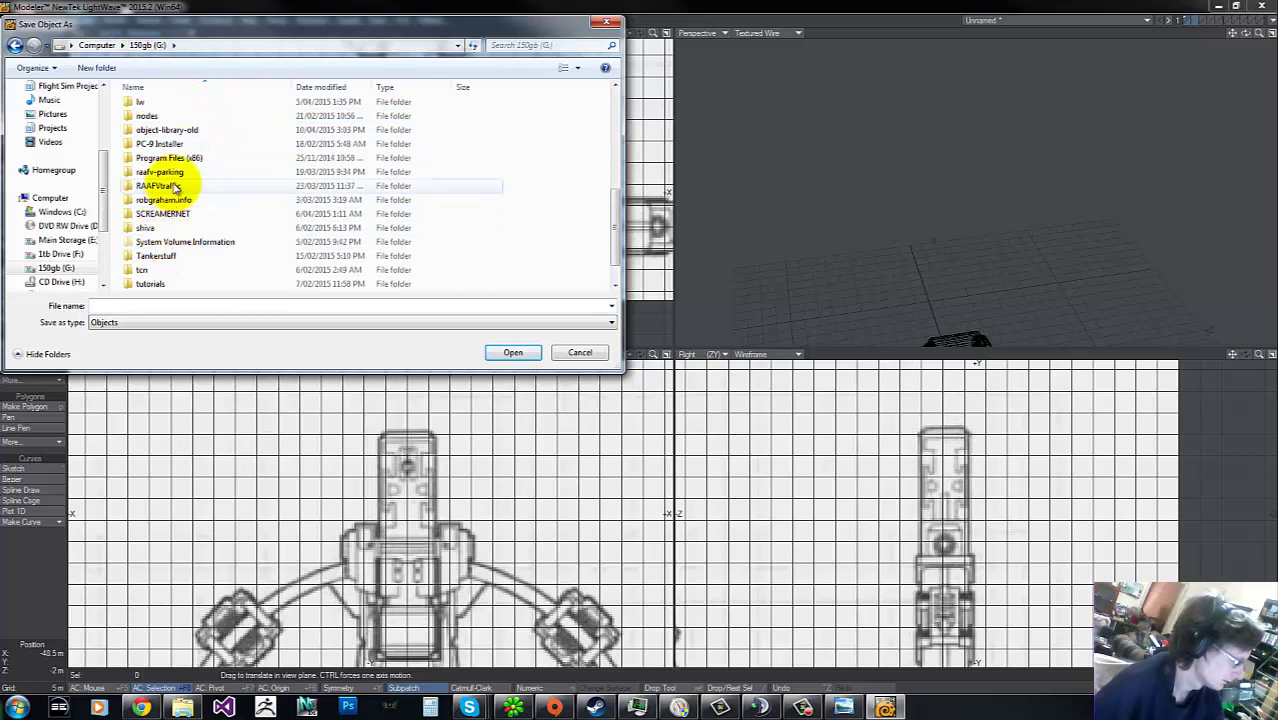
scroll(175, 187, down, 1)
scroll(175, 230, up, 7)
scroll(175, 238, down, 7)
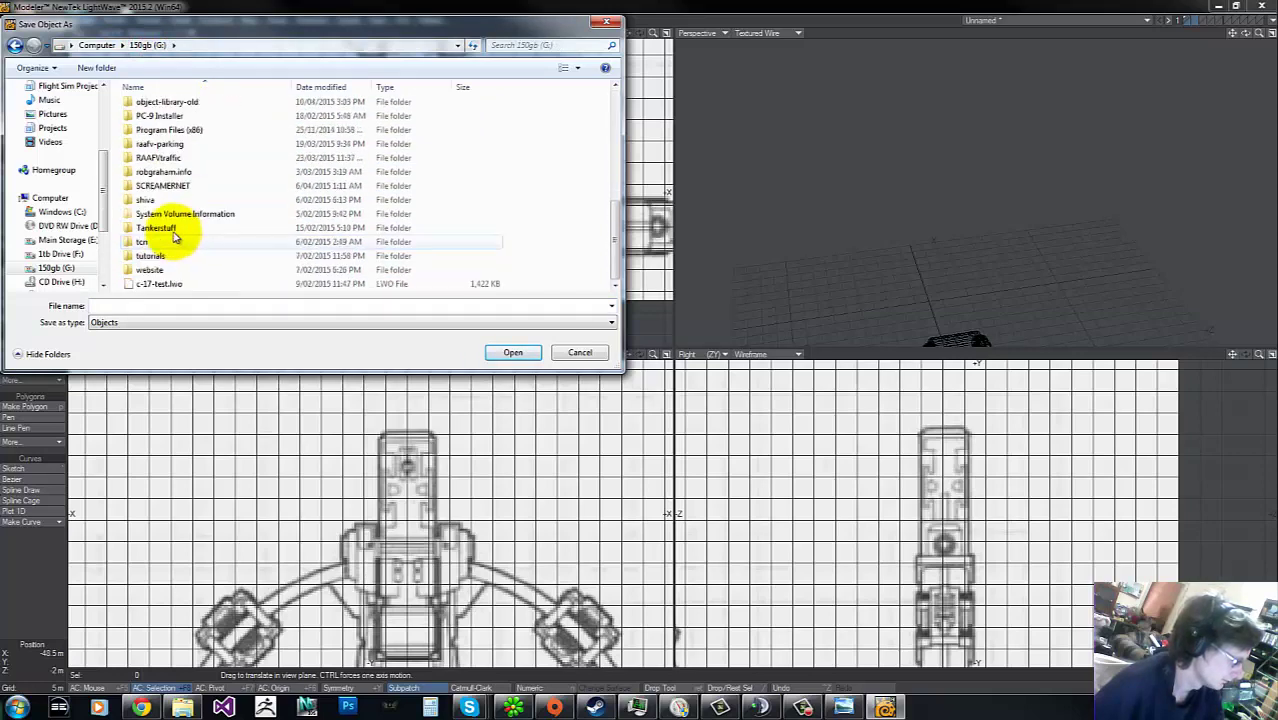
scroll(175, 236, up, 5)
scroll(180, 237, down, 4)
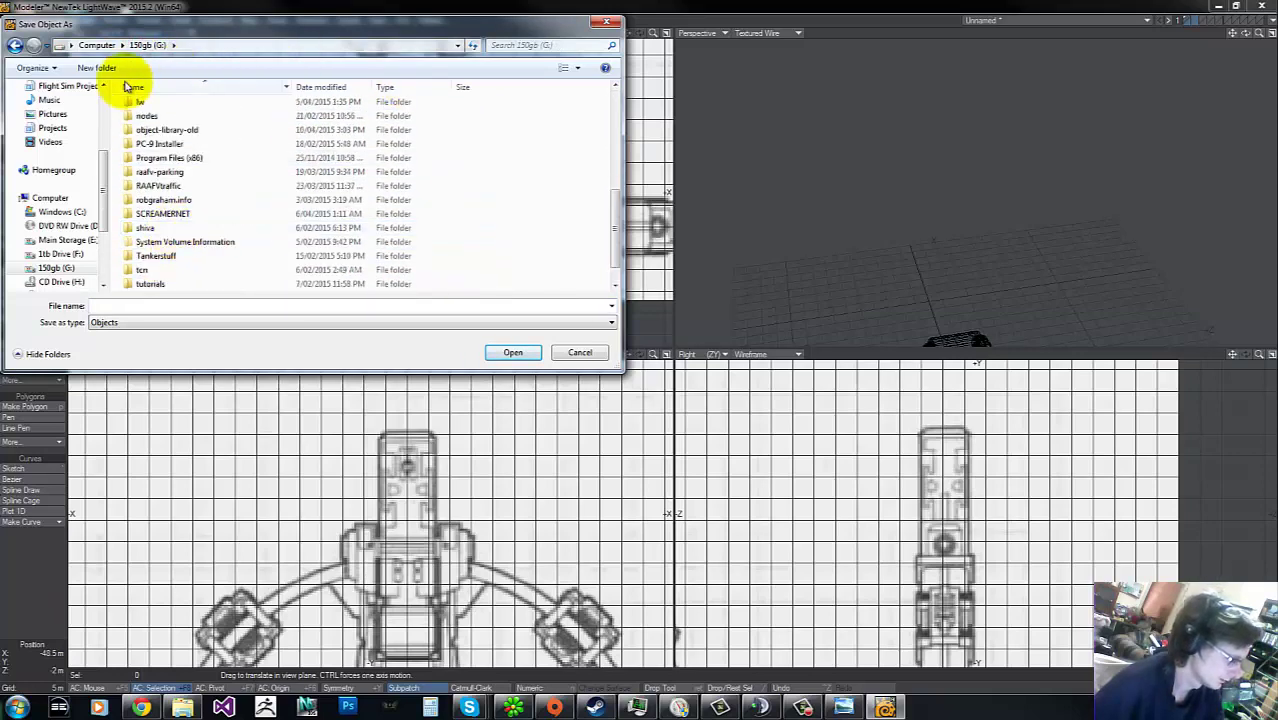
scroll(145, 160, up, 8)
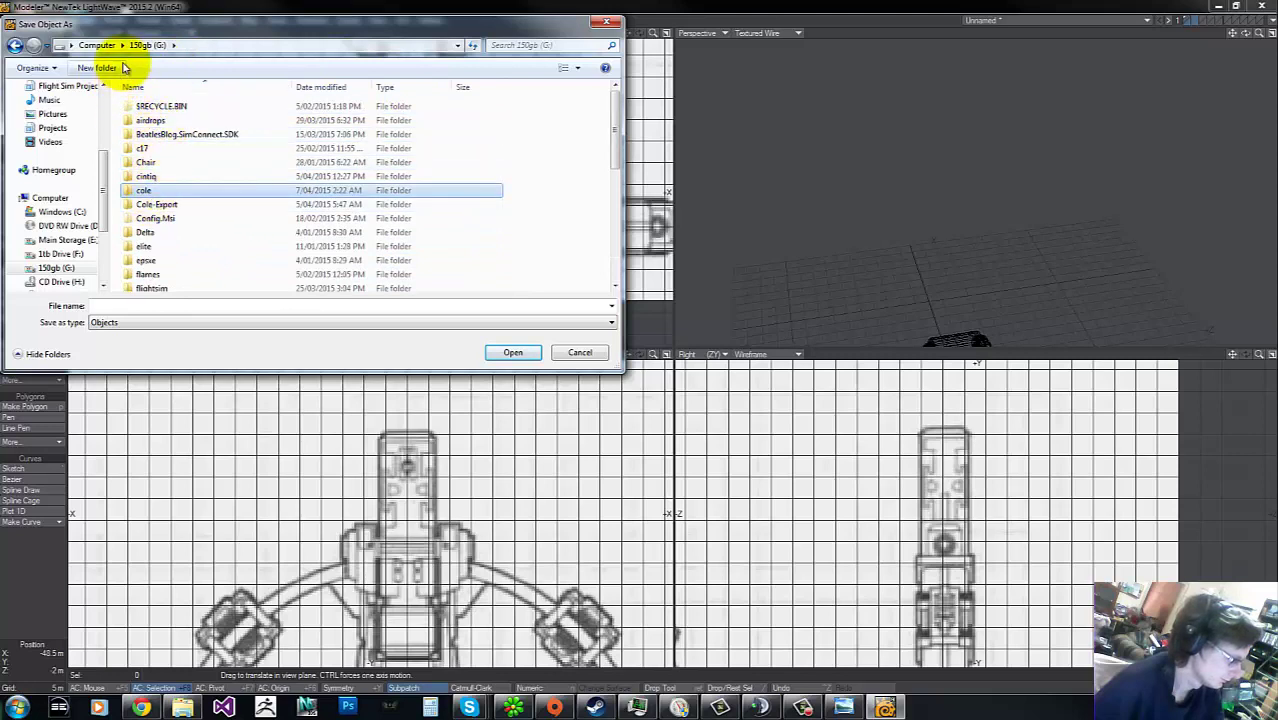
click(106, 68)
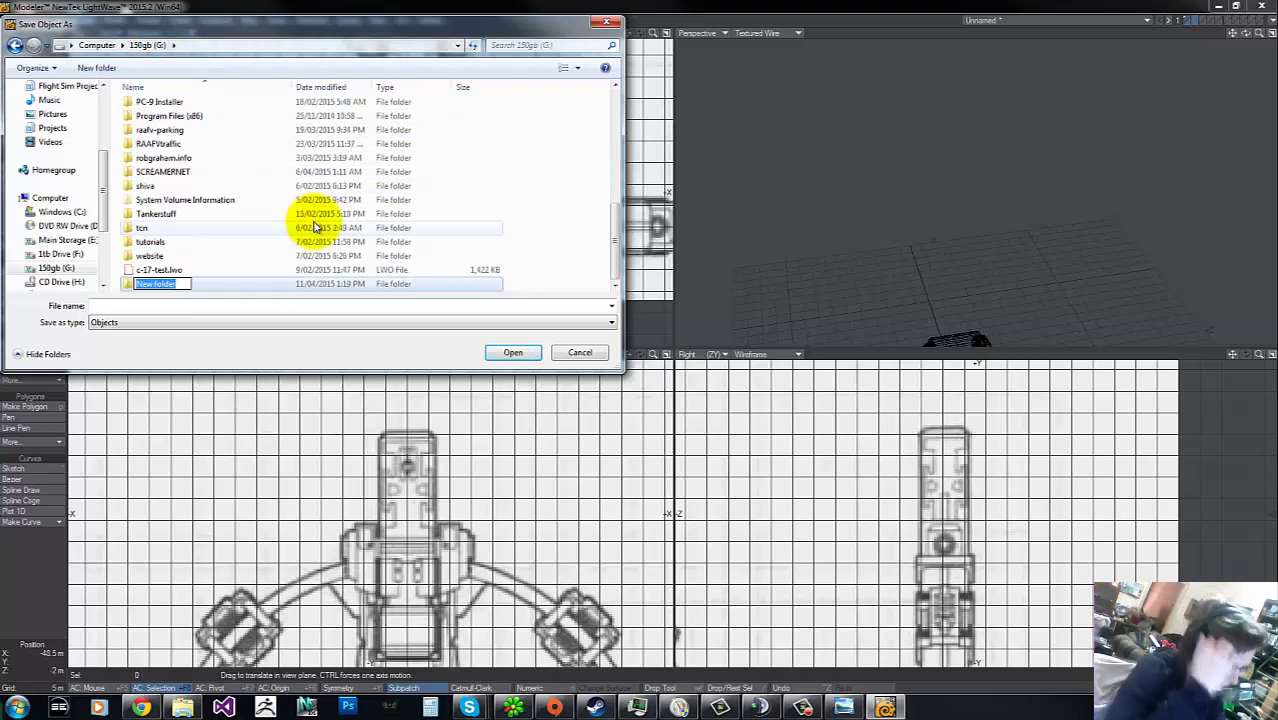
text(jovian)
key(Return)
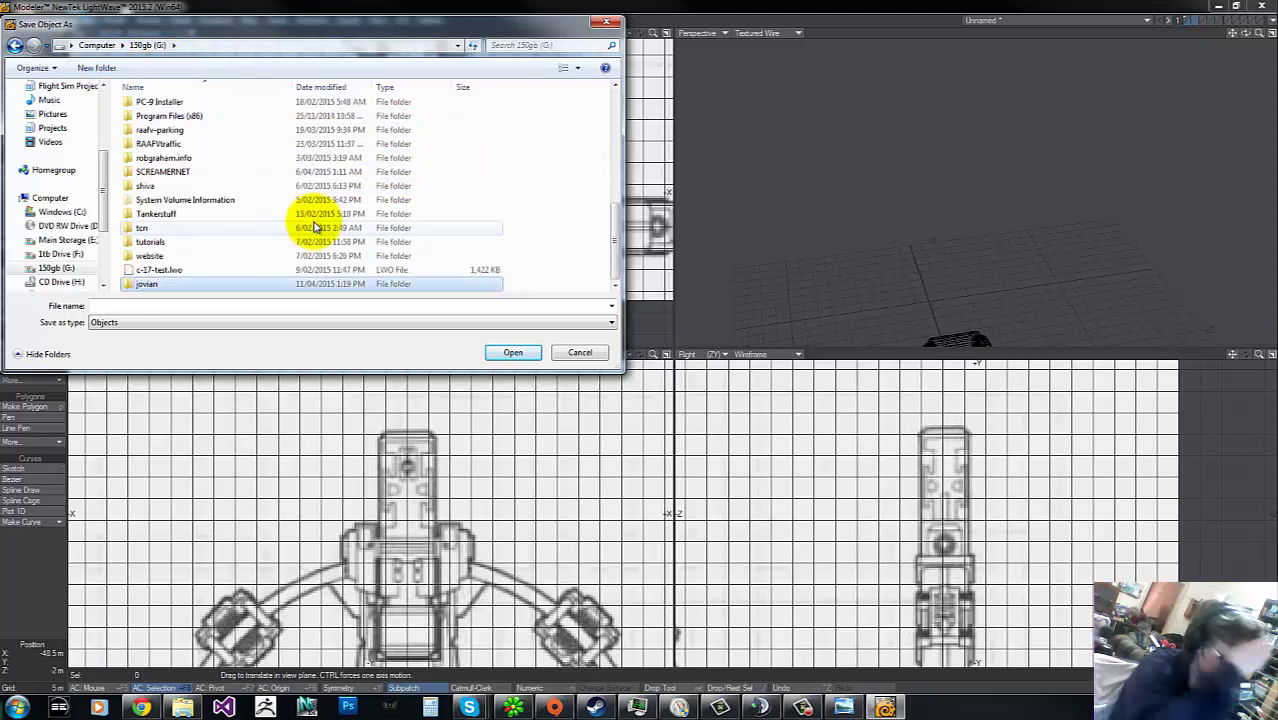
Step: Save the object as habitation_module_3 in the jovian folder
double_click(198, 284)
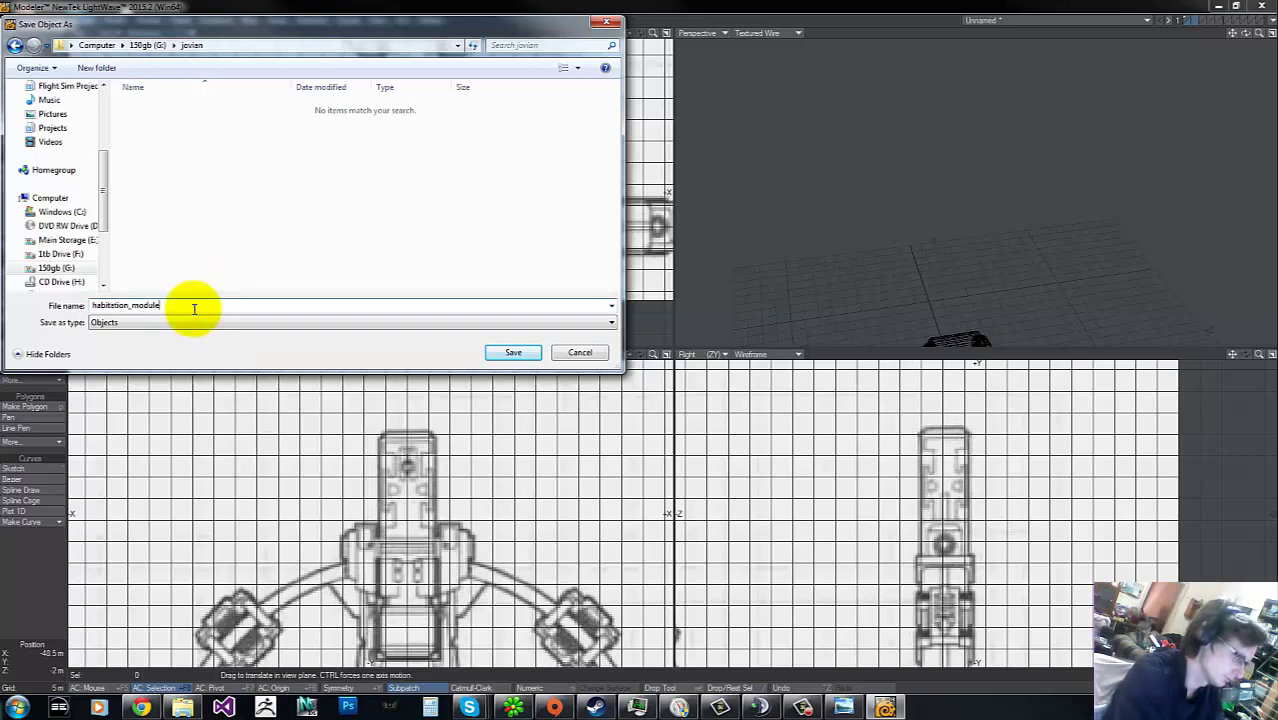
key(Return)
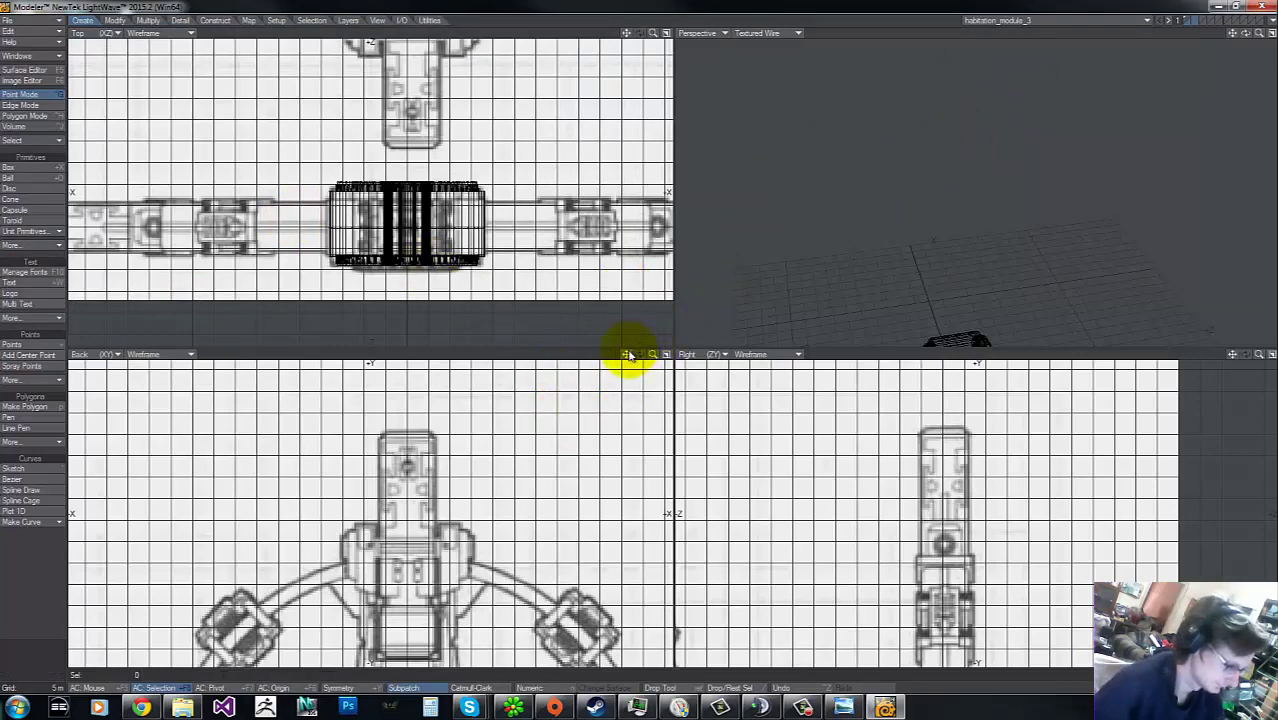
mouse_move(630, 355)
mouse_down()
mouse_move(651, 354)
mouse_move(640, 333)
mouse_up()
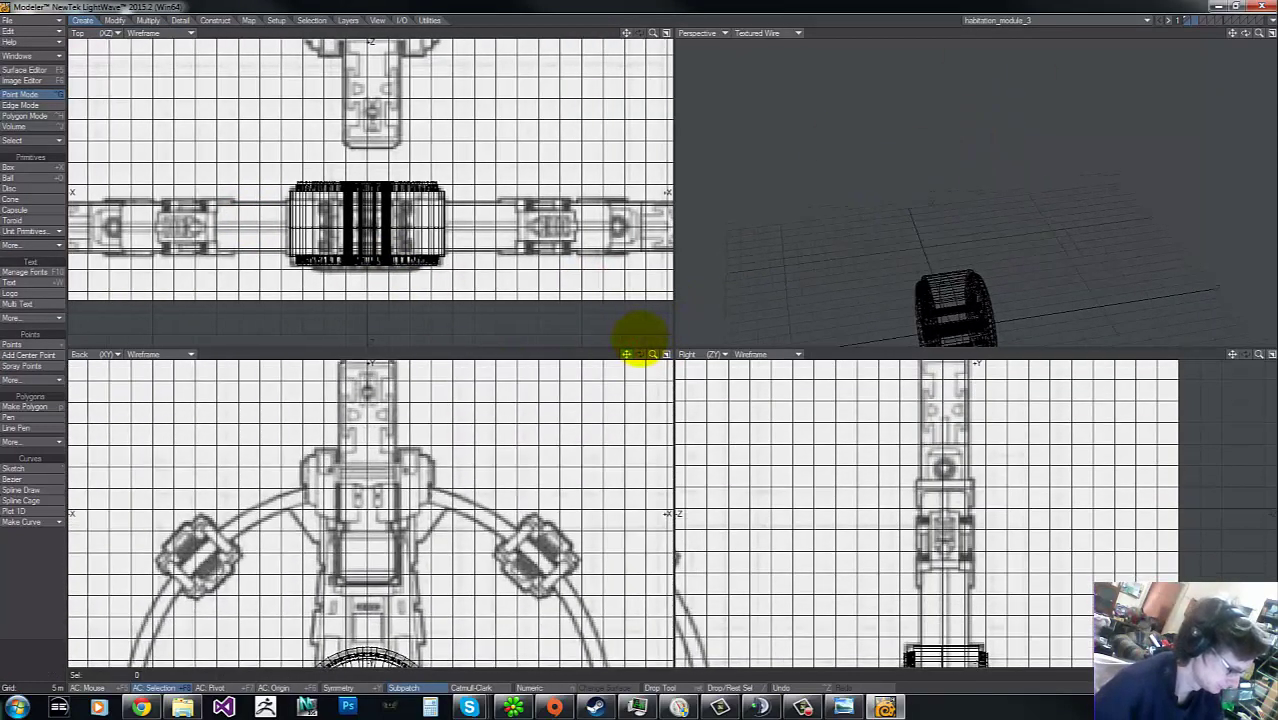
Step: Open the Layers panel, place it over the Perspective view and enlarge it vertically
click(350, 20)
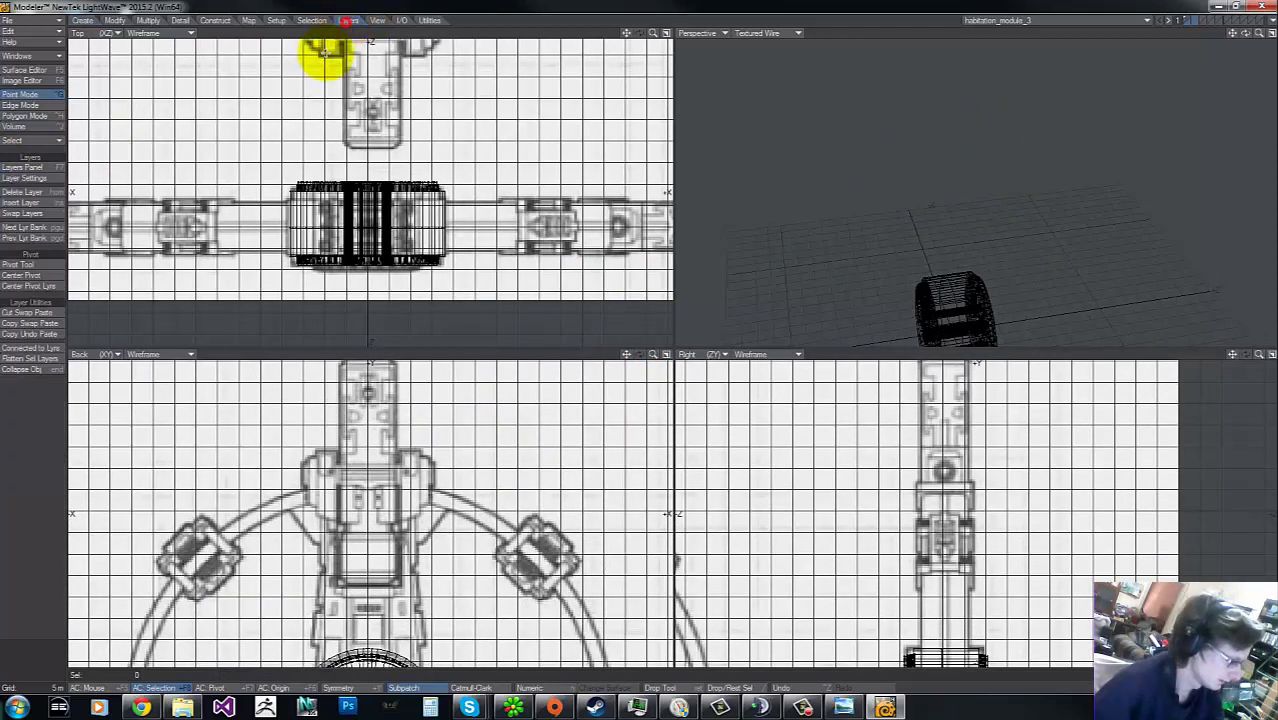
click(44, 173)
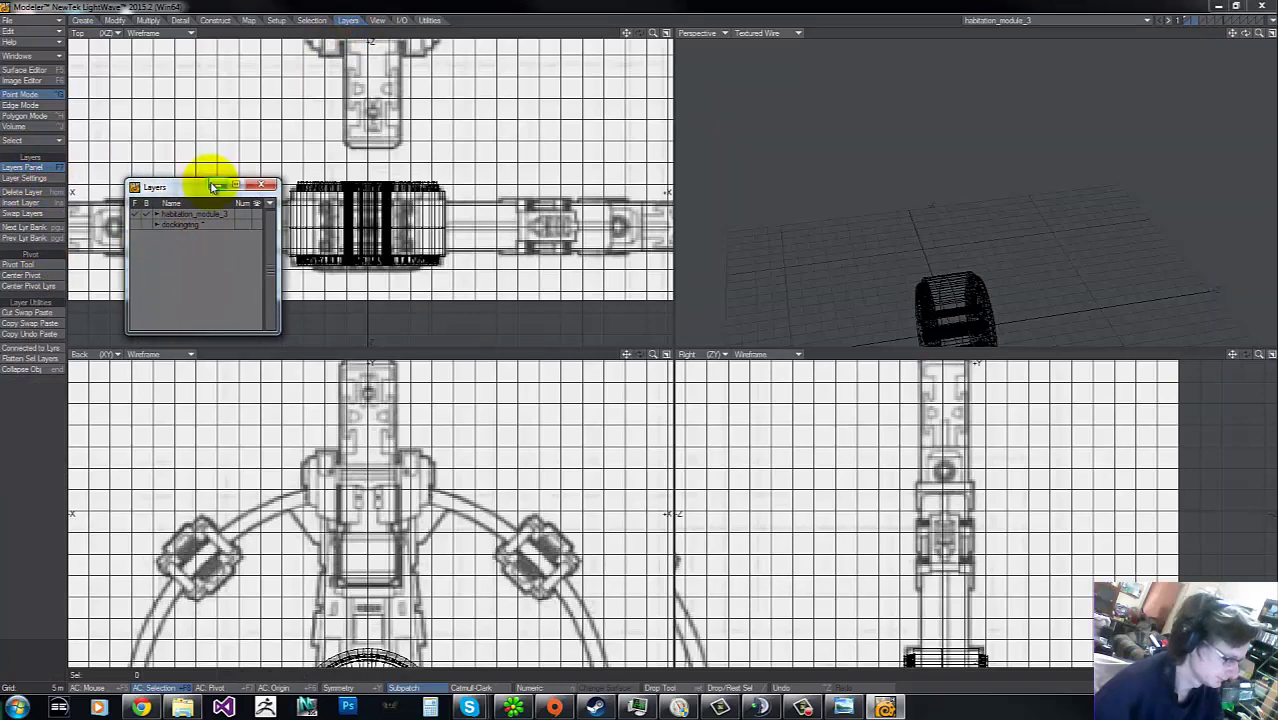
drag(208, 184, 648, 182)
drag(781, 180, 989, 80)
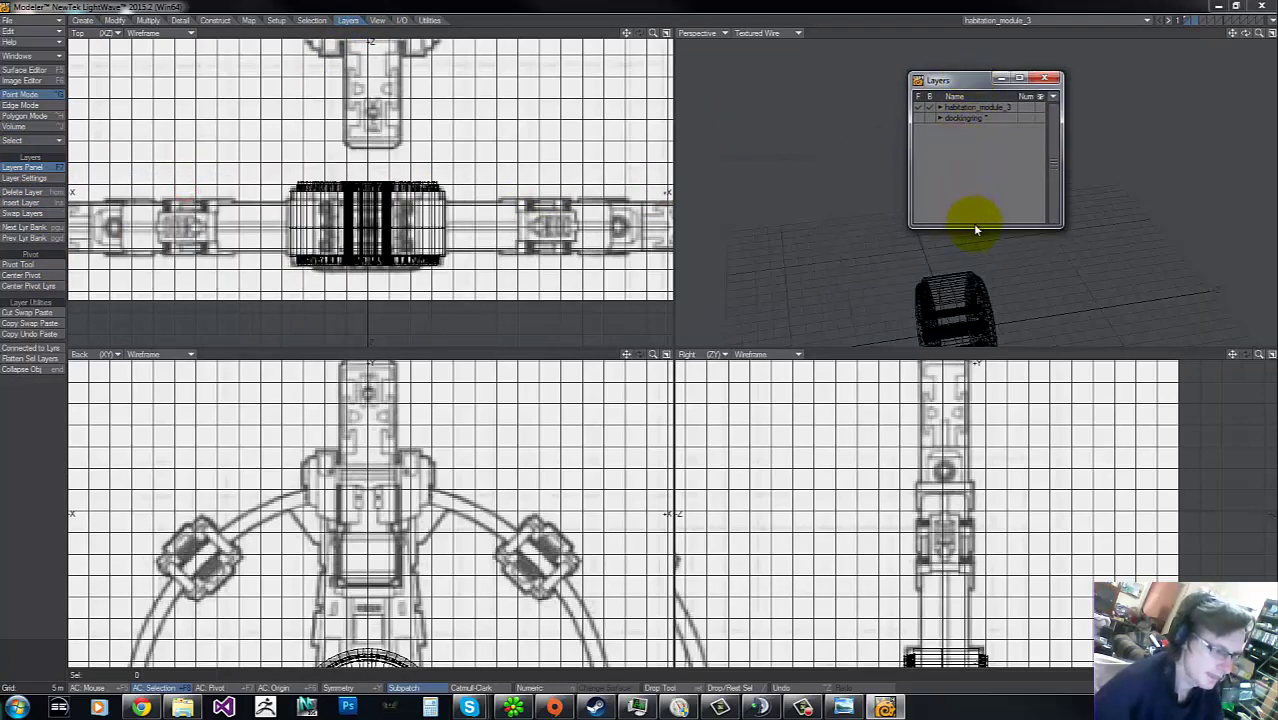
drag(978, 227, 971, 404)
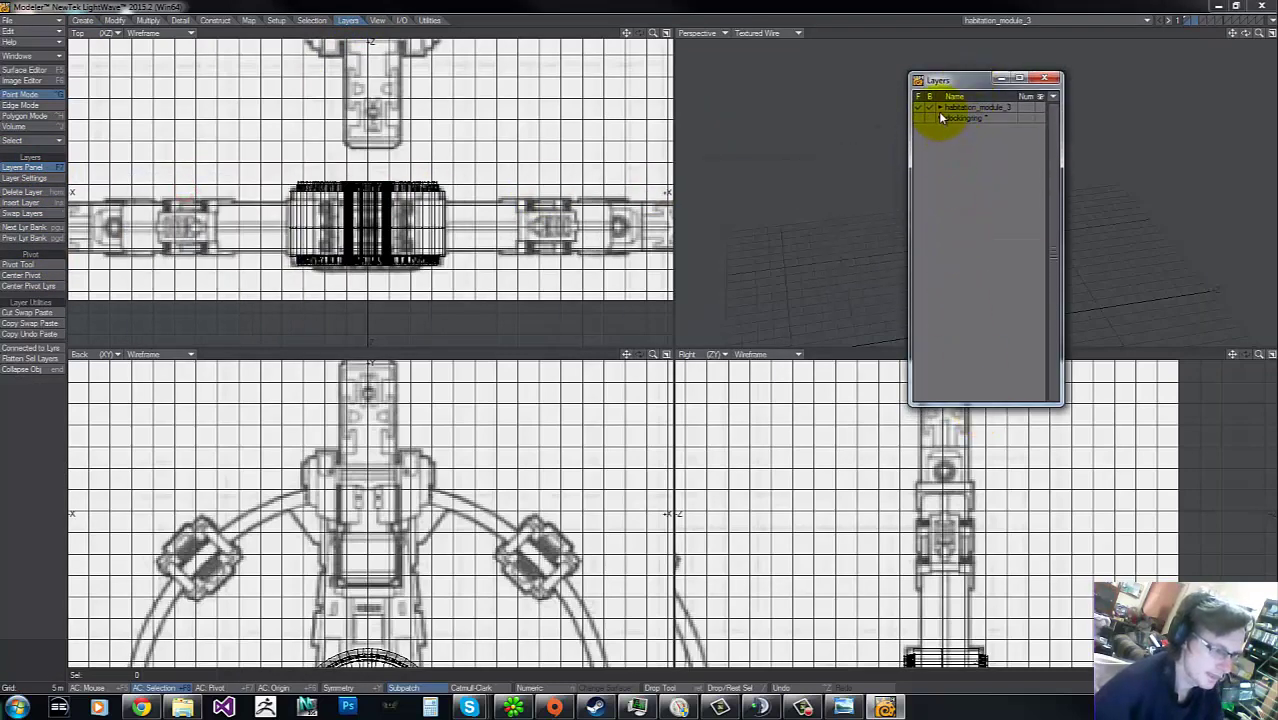
Step: Make dockingring the current object and close it without saving its changes
click(999, 25)
click(997, 39)
click(33, 20)
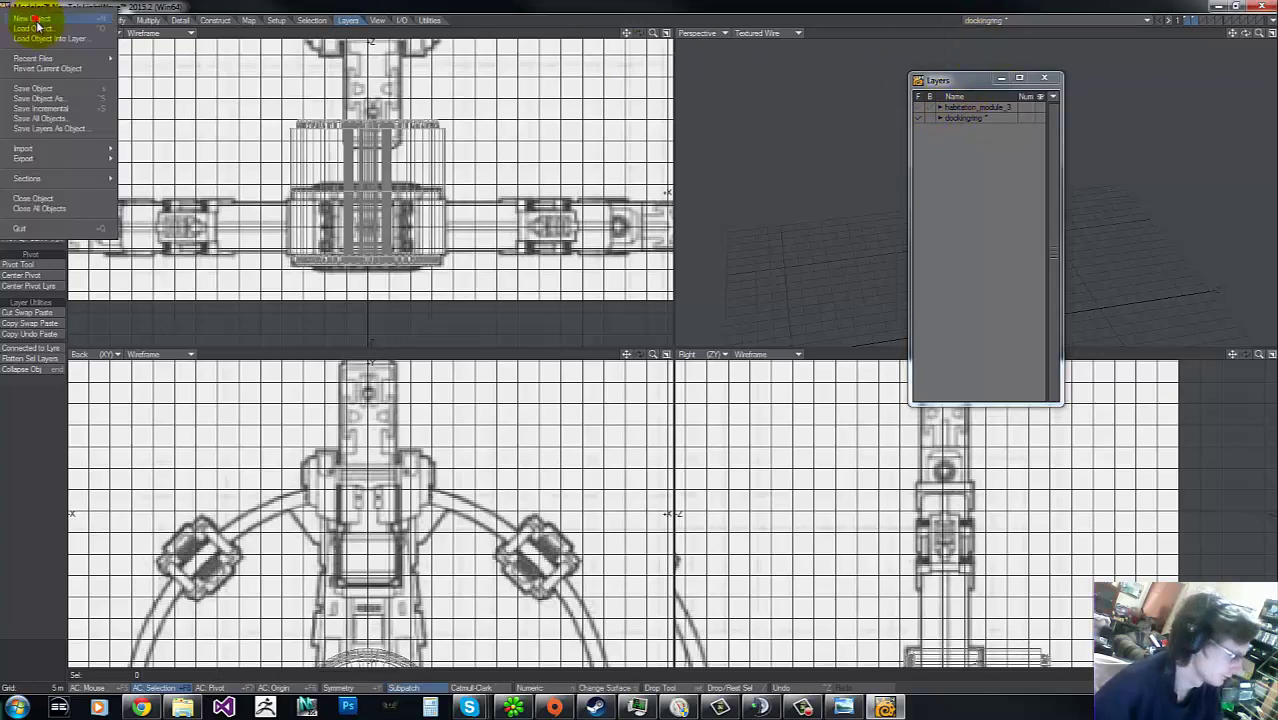
click(36, 199)
click(633, 371)
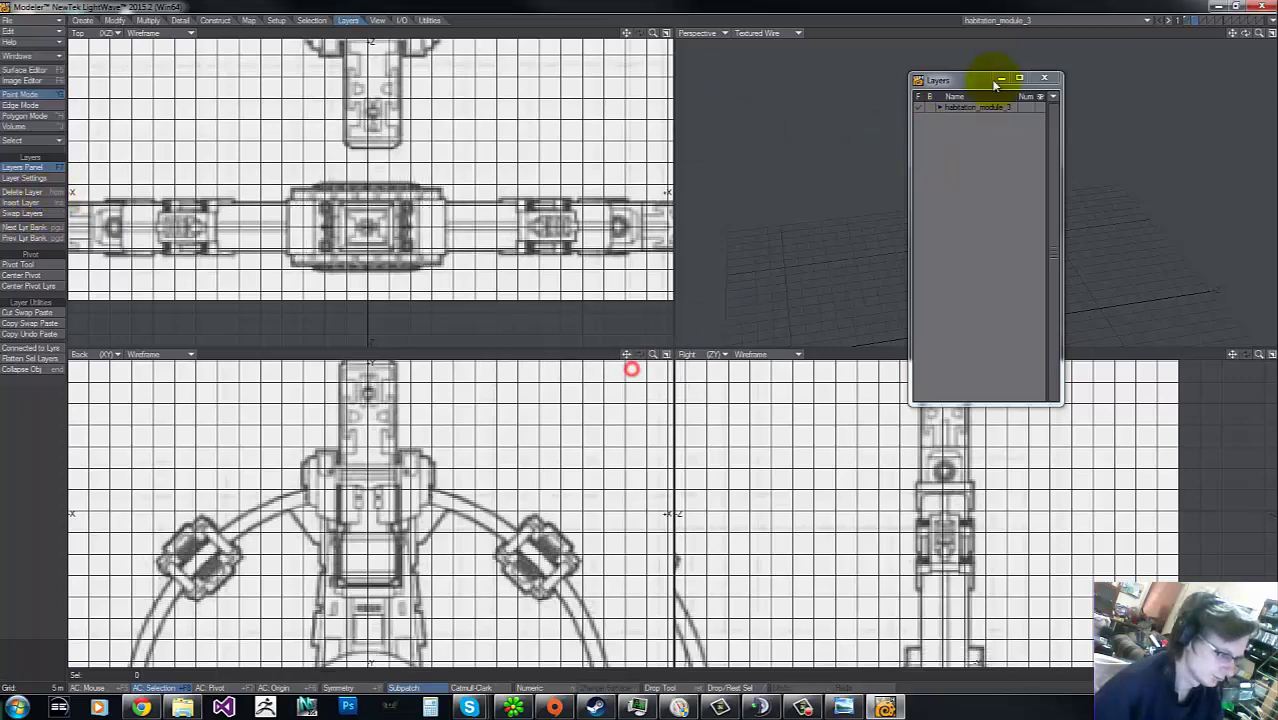
Step: Expand the layers of habitation_module_3 and name its first layer Central-ring
click(968, 108)
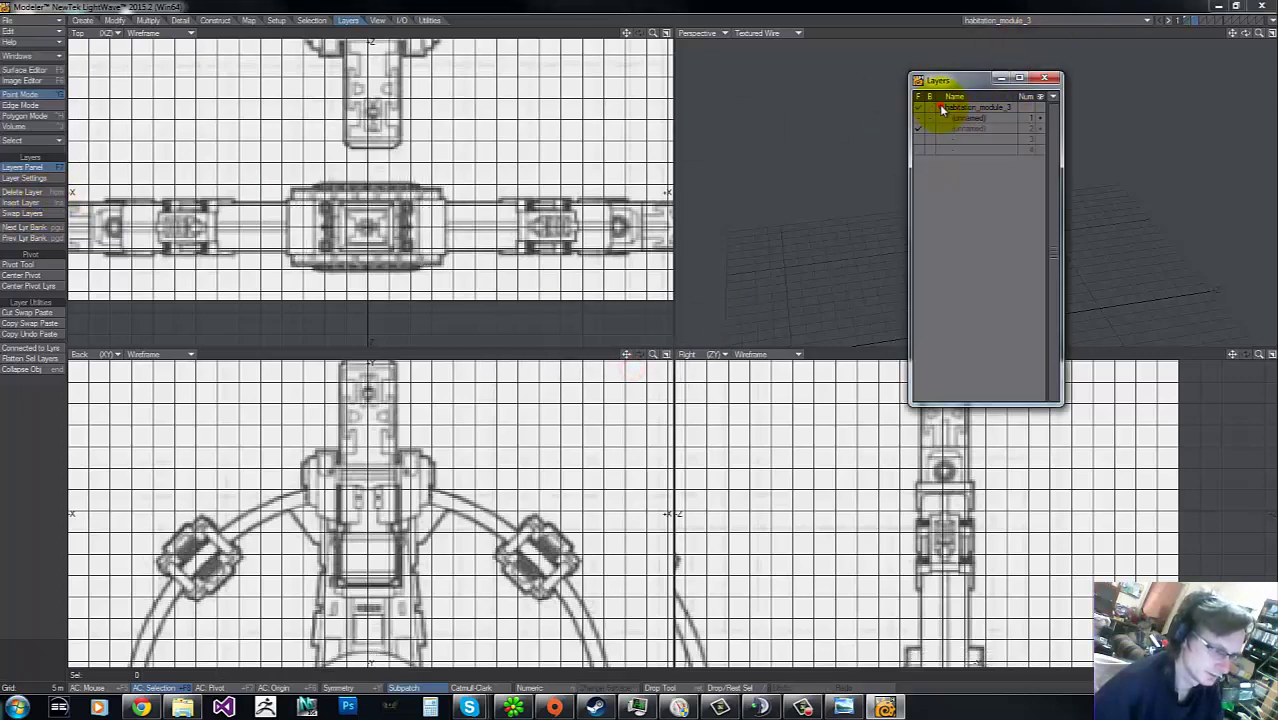
click(977, 119)
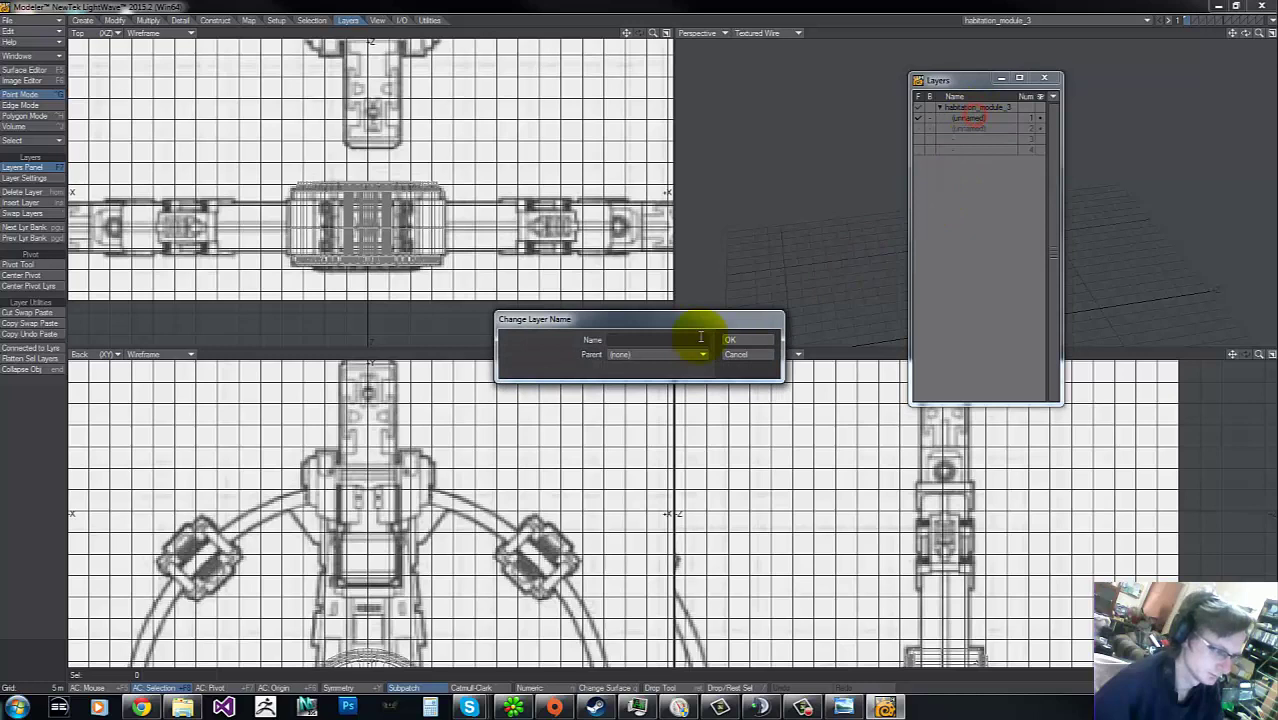
click(650, 339)
text(c)
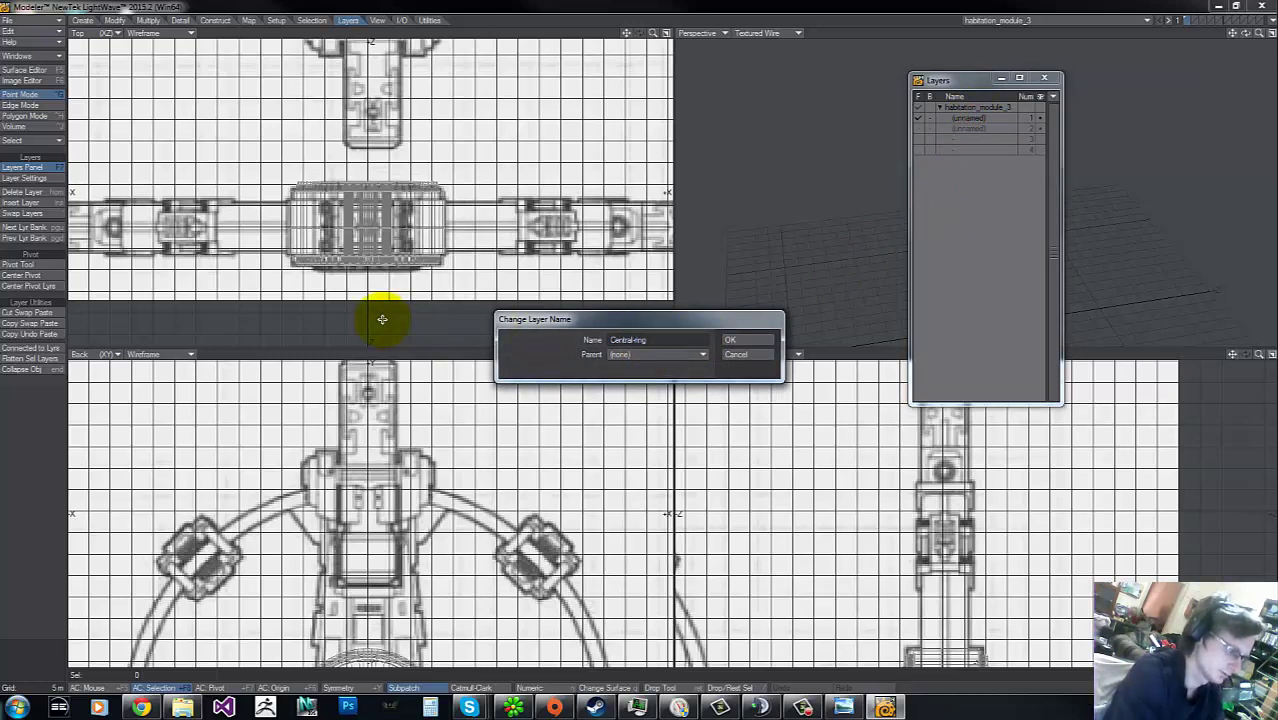
key(Return)
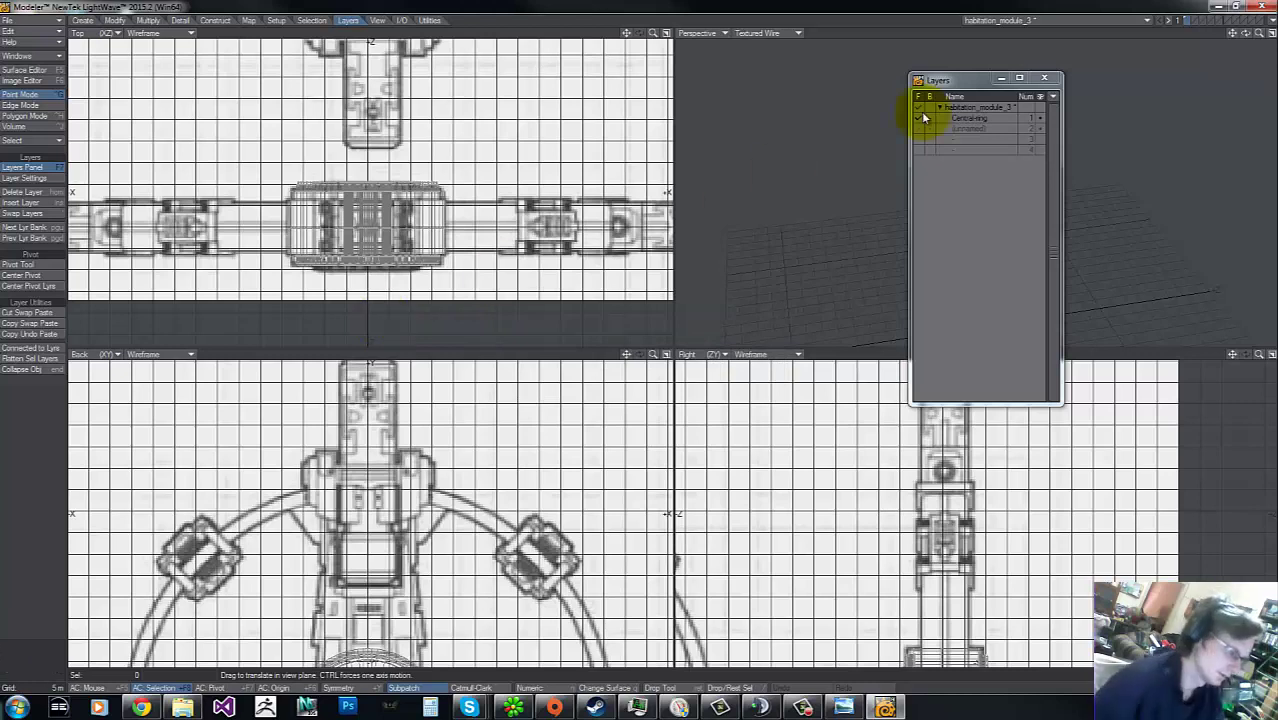
Step: Name the second layer habitation-module-1 with Central-ring as its parent, and close the Layers panel
click(992, 131)
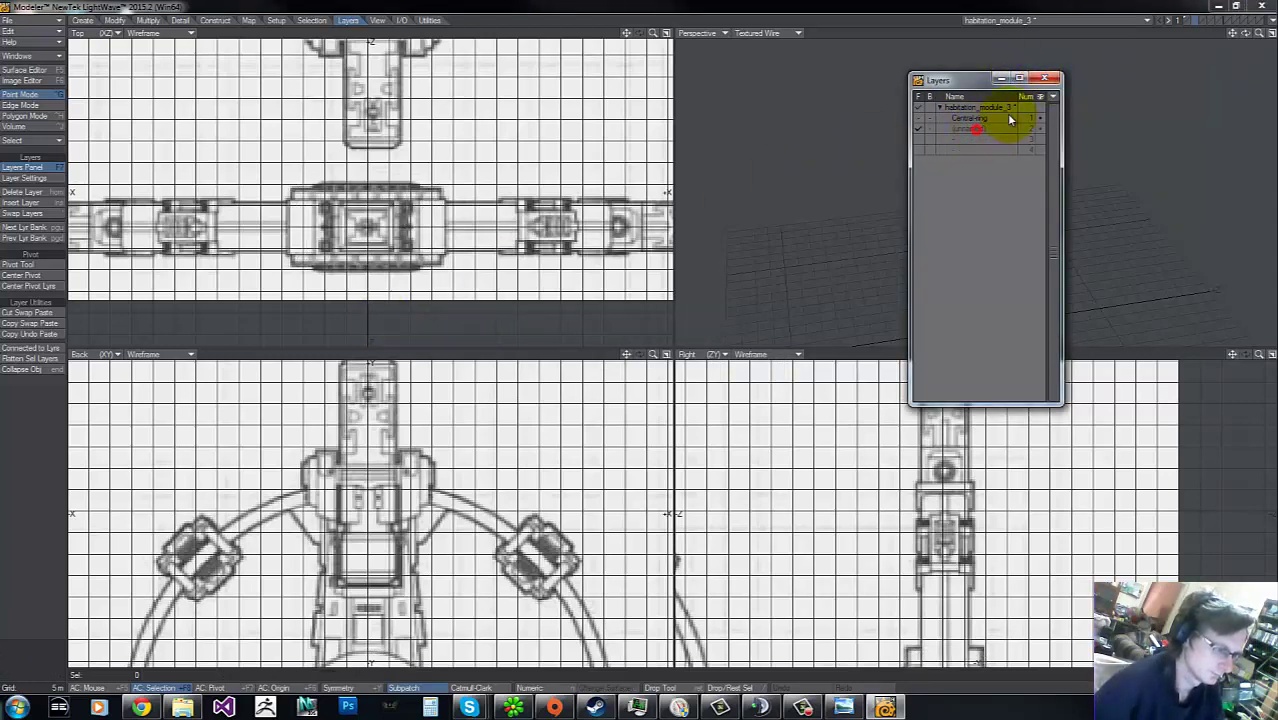
click(30, 180)
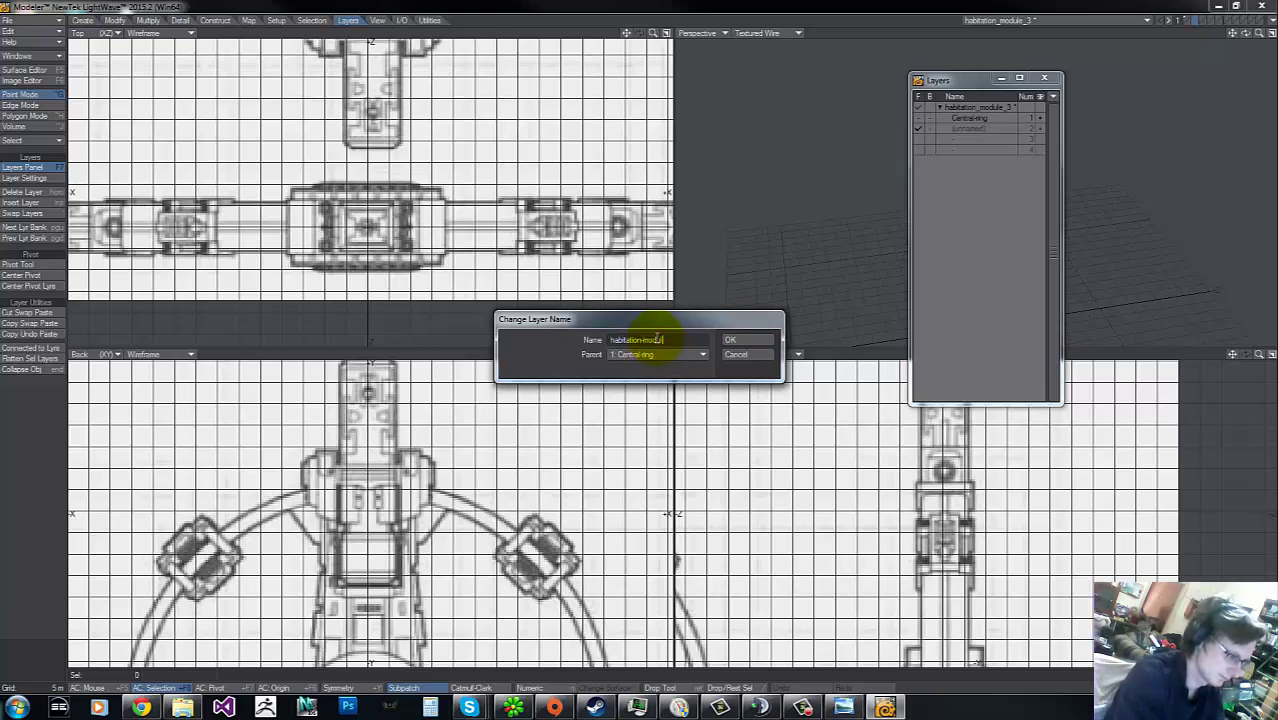
key(Return)
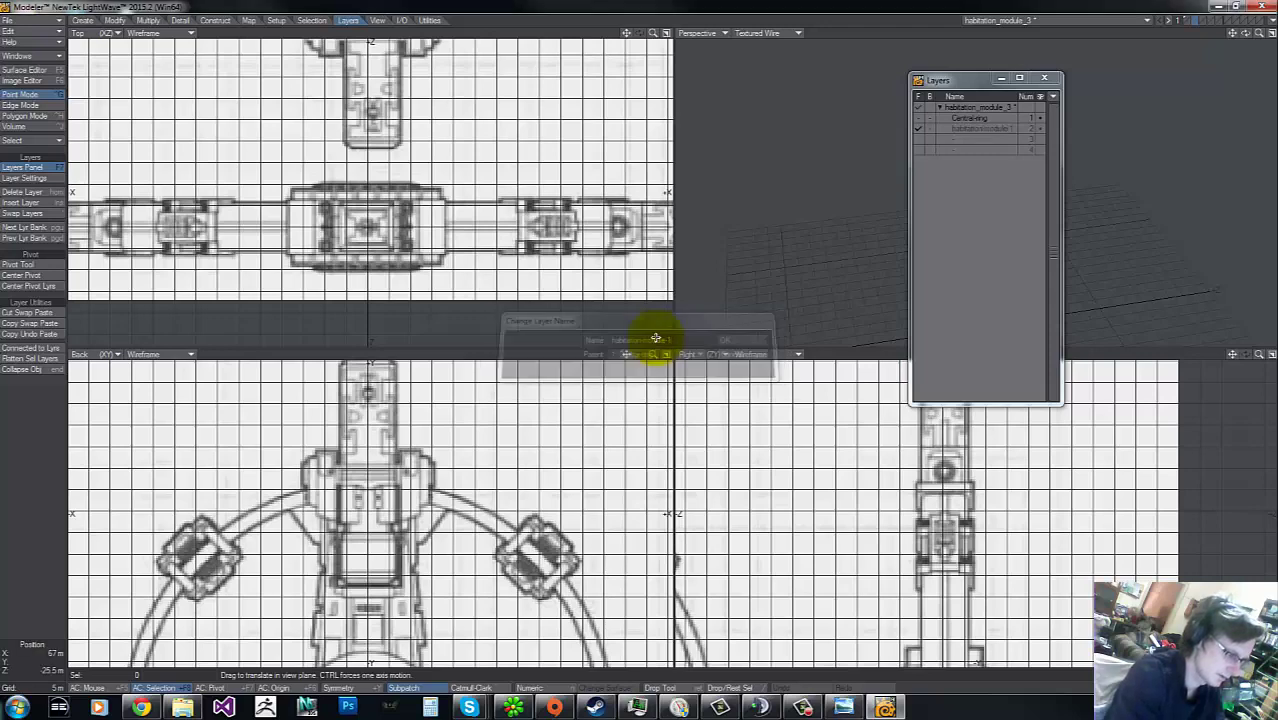
click(1045, 79)
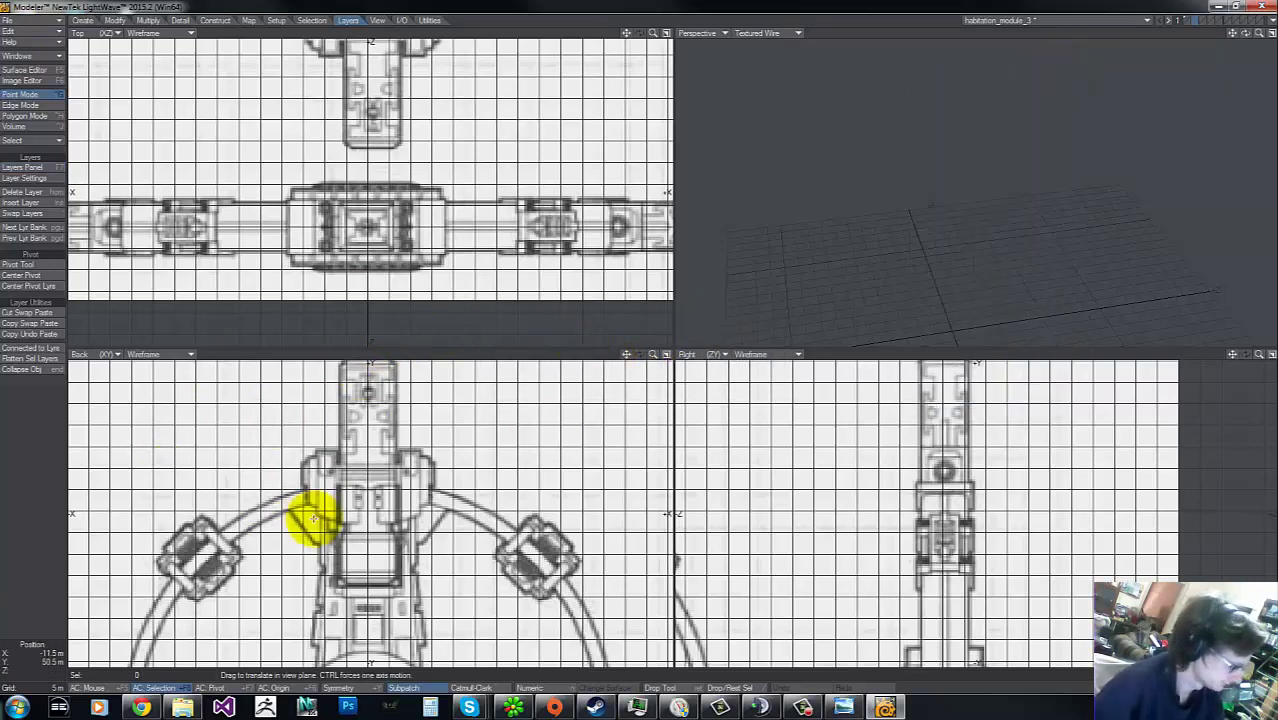
Step: Draw a box about 13.5 m wide and 53.5 m high over the upper module in the Back view, and pull out its depth
key(g)
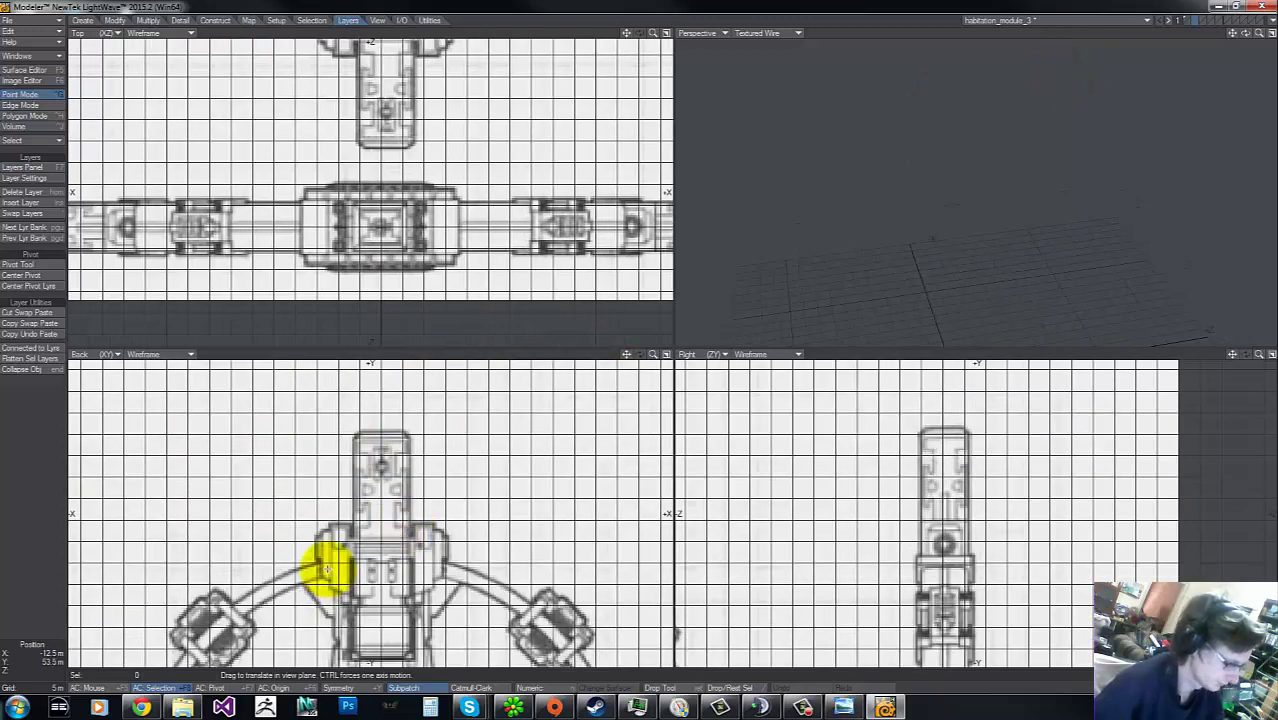
click(83, 21)
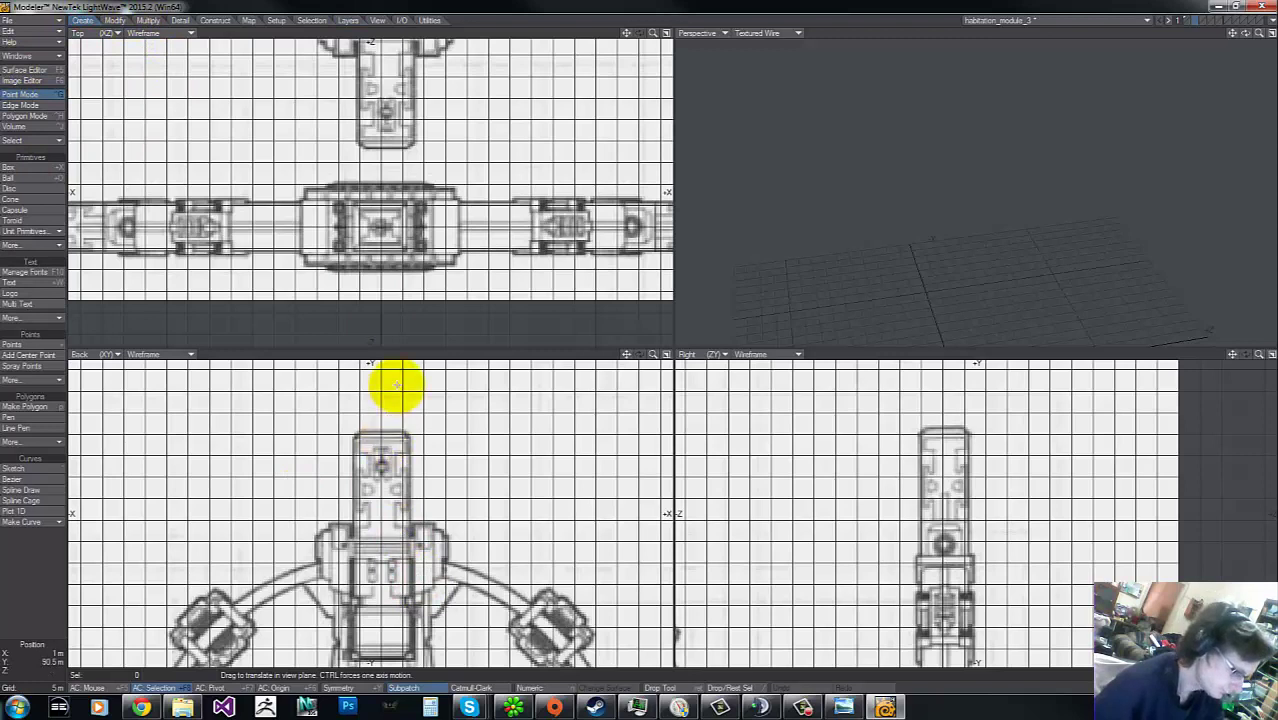
key(shift+x)
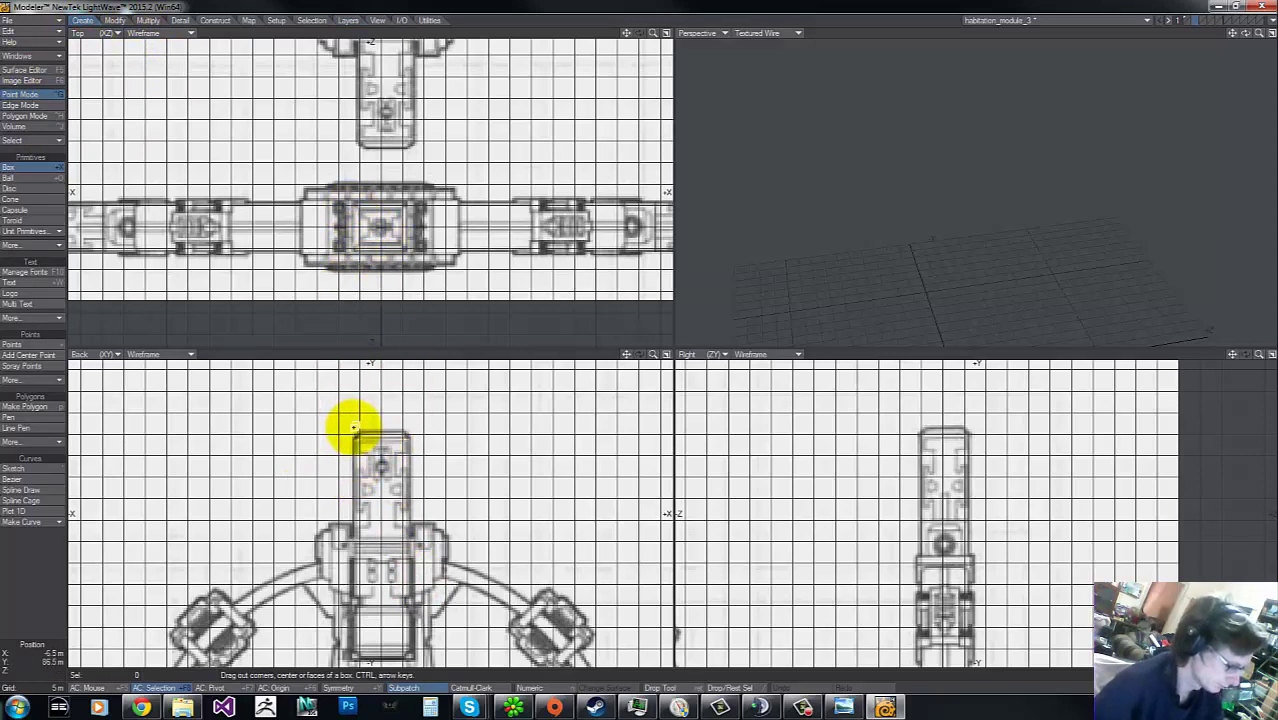
drag(354, 428, 412, 655)
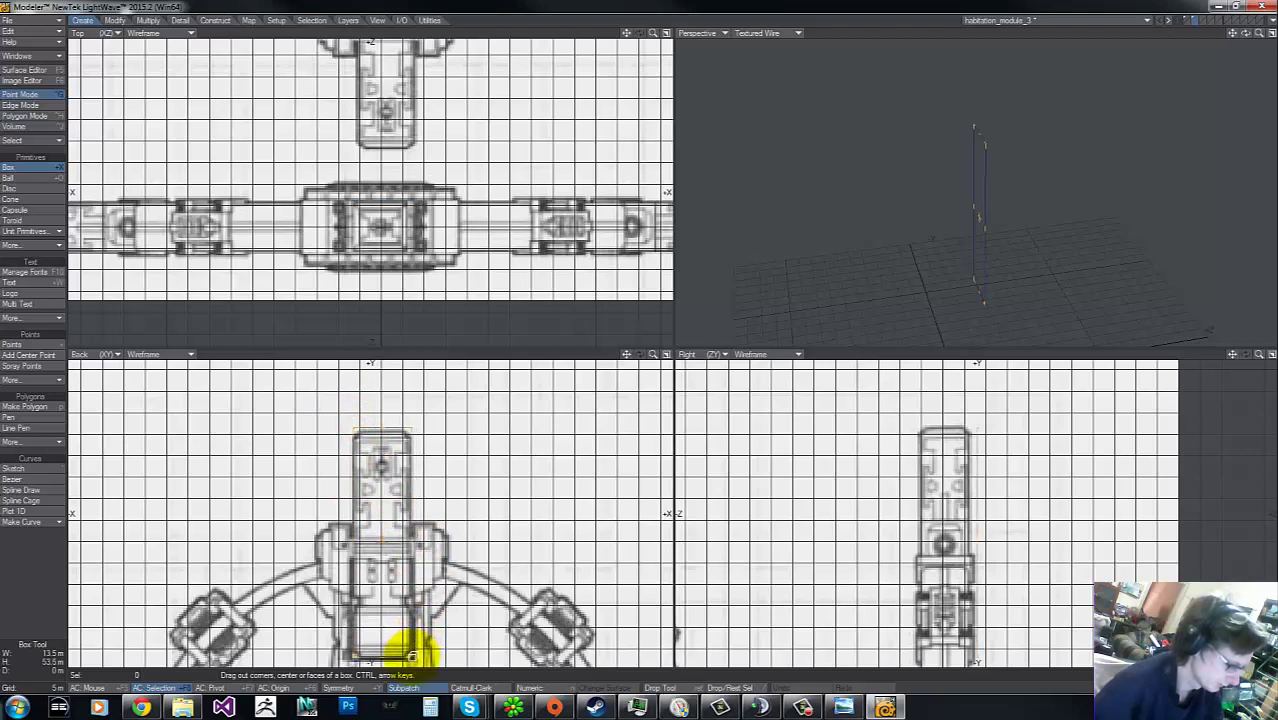
click(20, 180)
click(30, 168)
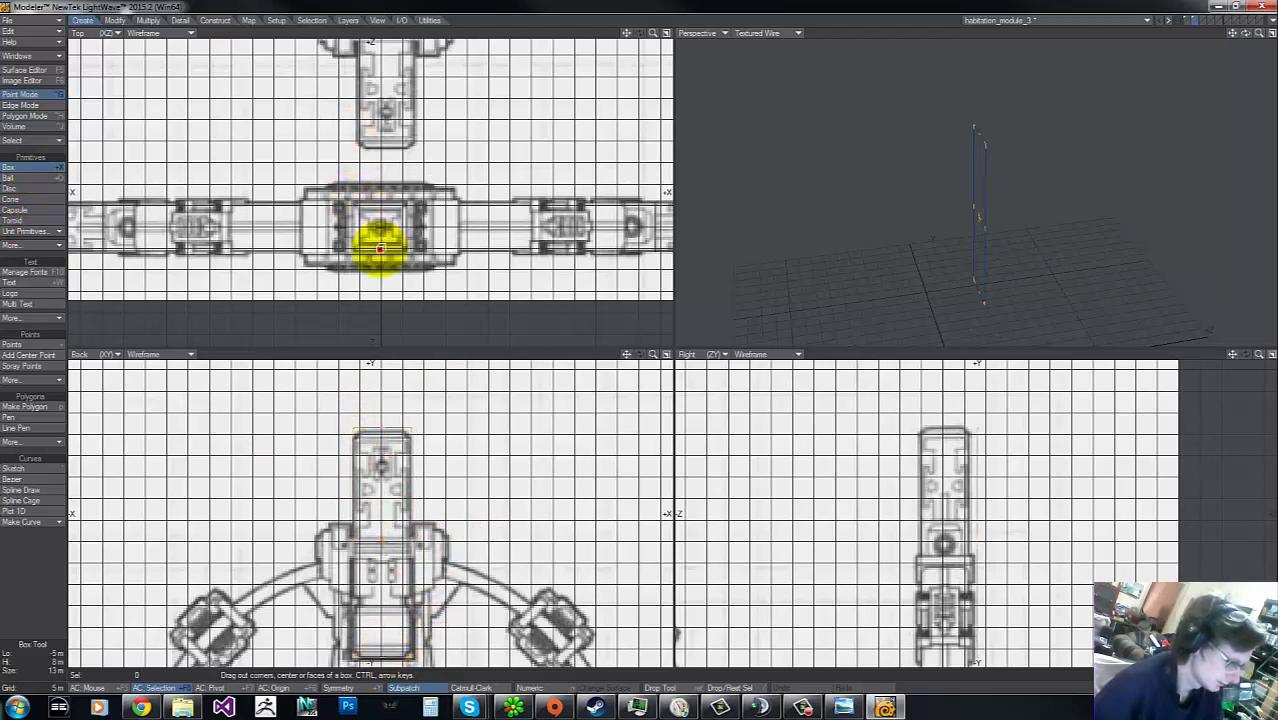
drag(380, 247, 388, 202)
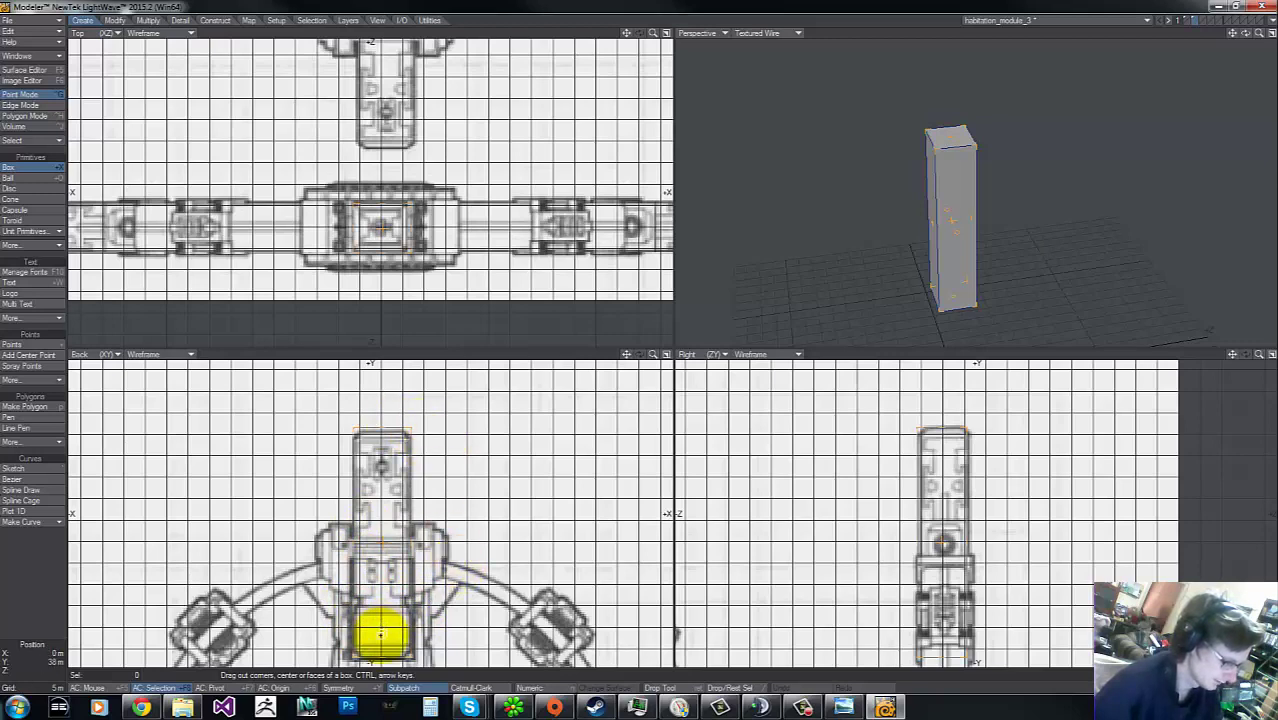
Step: Adjust the box's depth to about 12.5 m to match the module outline in the Right view
key(g)
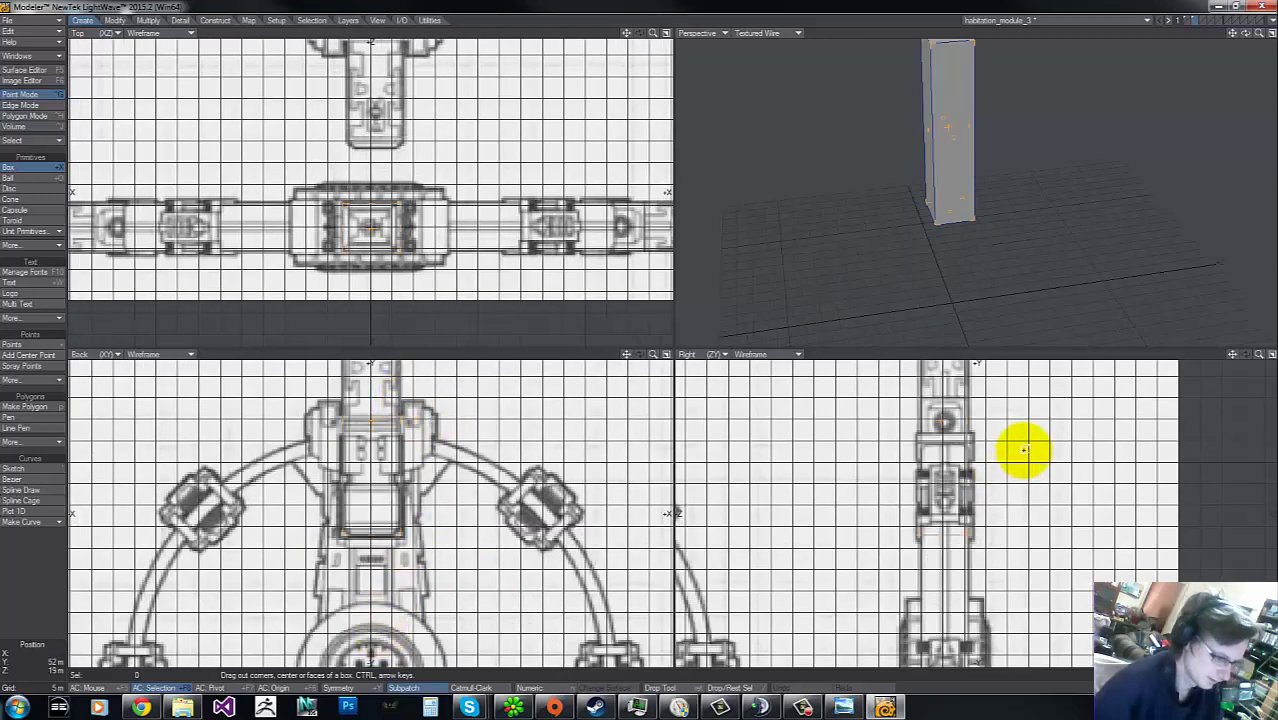
drag(969, 430, 974, 431)
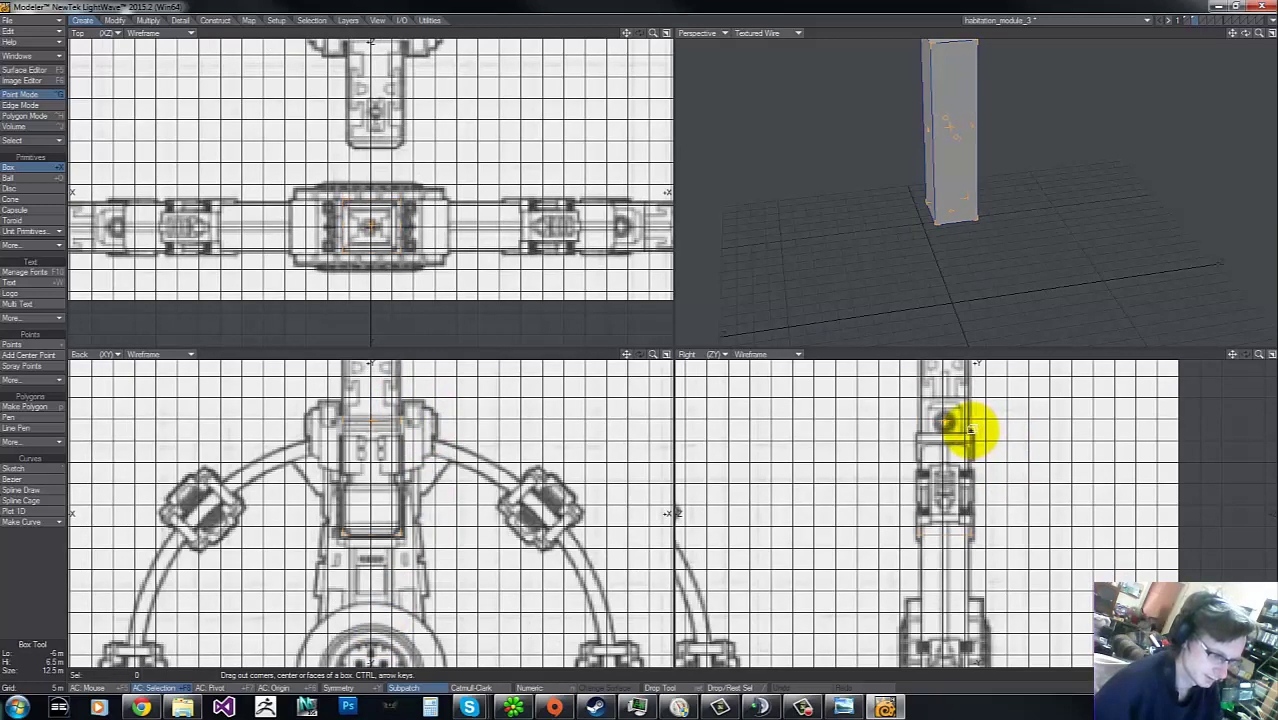
key(g)
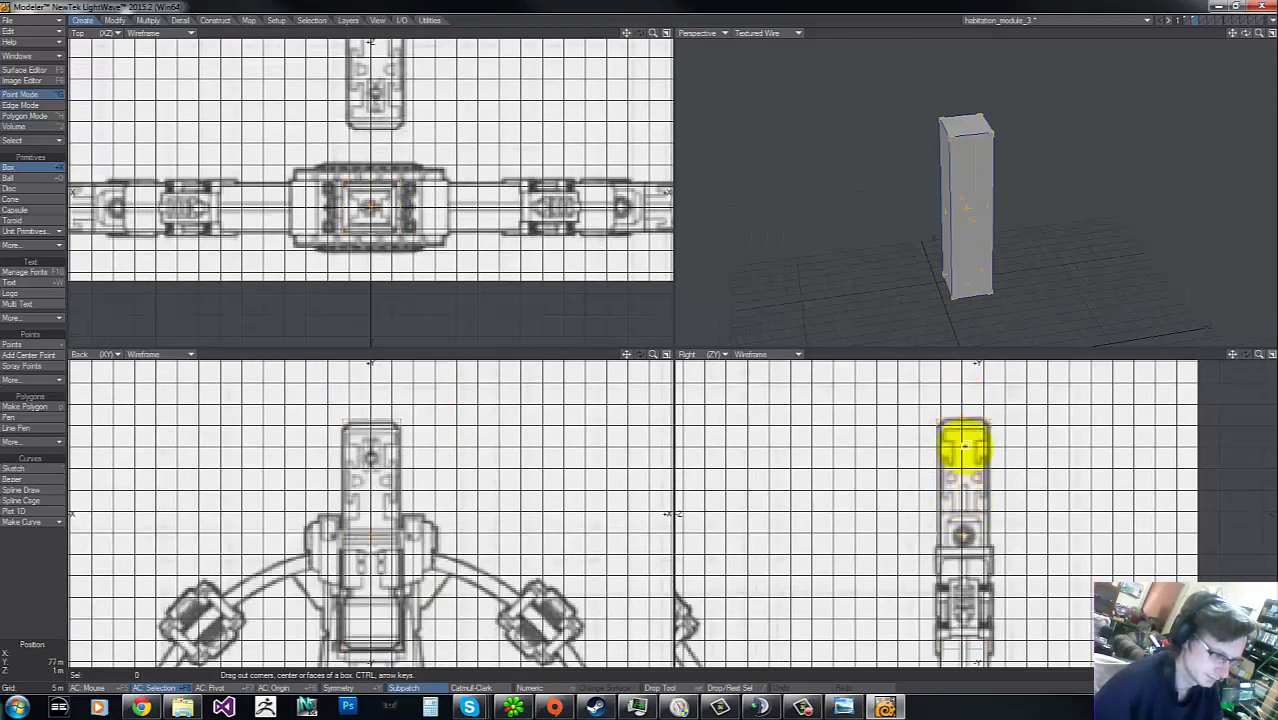
key(g)
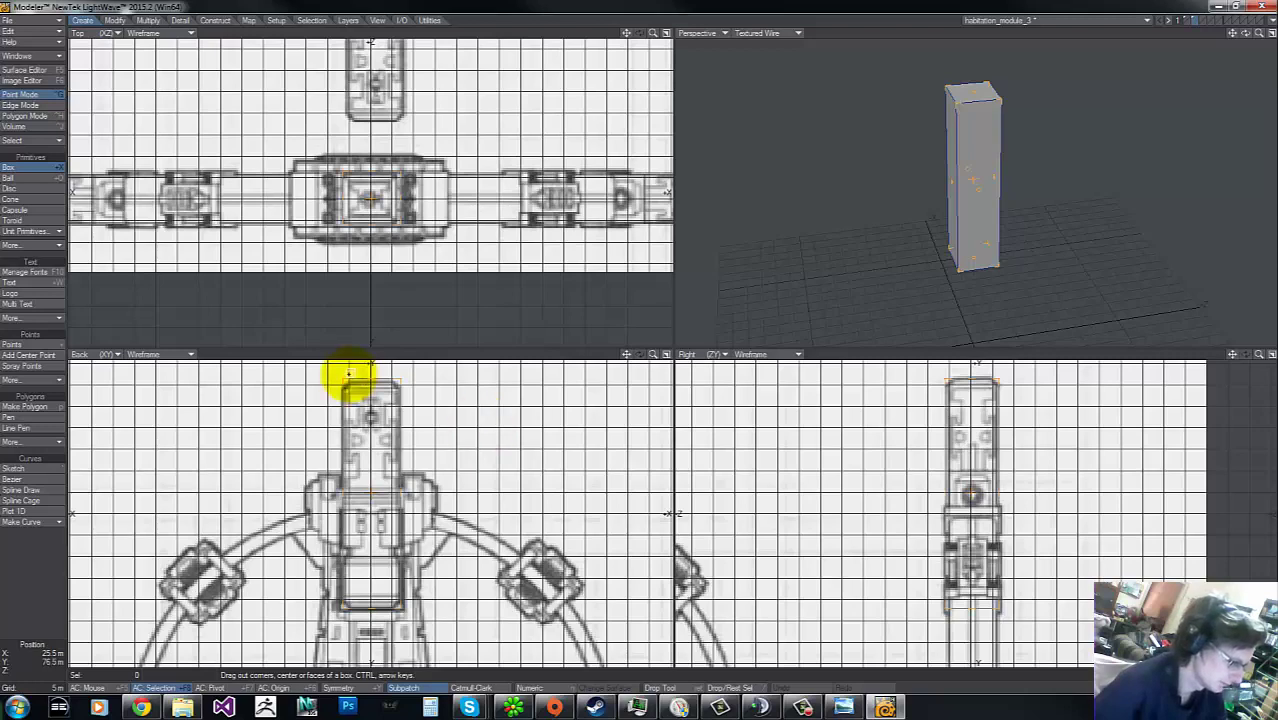
Step: Round the box's edges numerically with a 2.5 m radius and 5 radius segments, and finish the box
key(n)
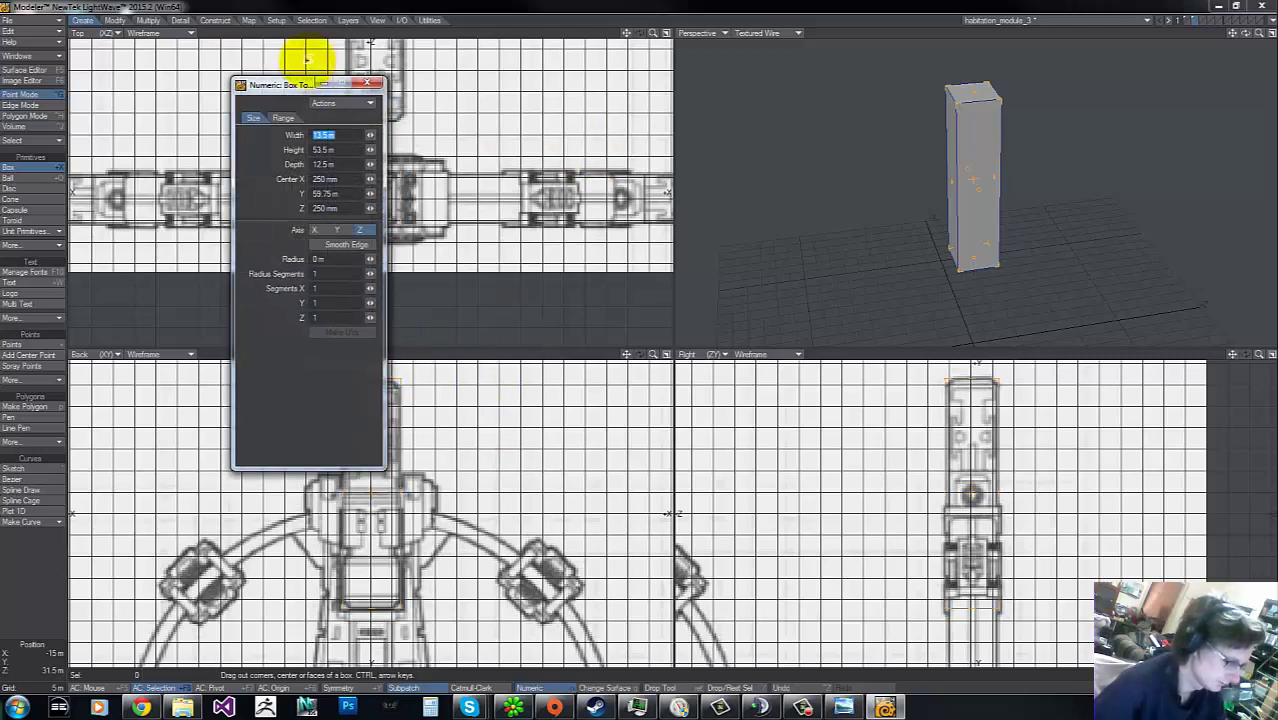
drag(285, 86, 706, 114)
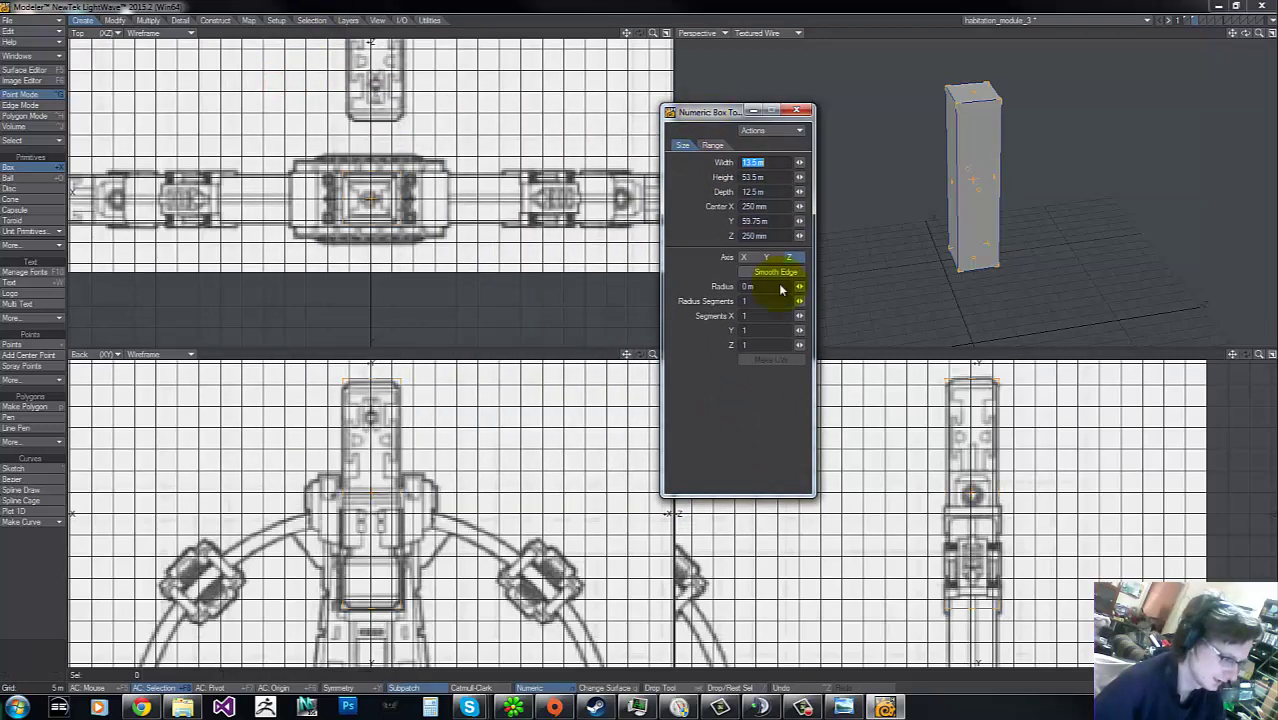
drag(799, 287, 79, 190)
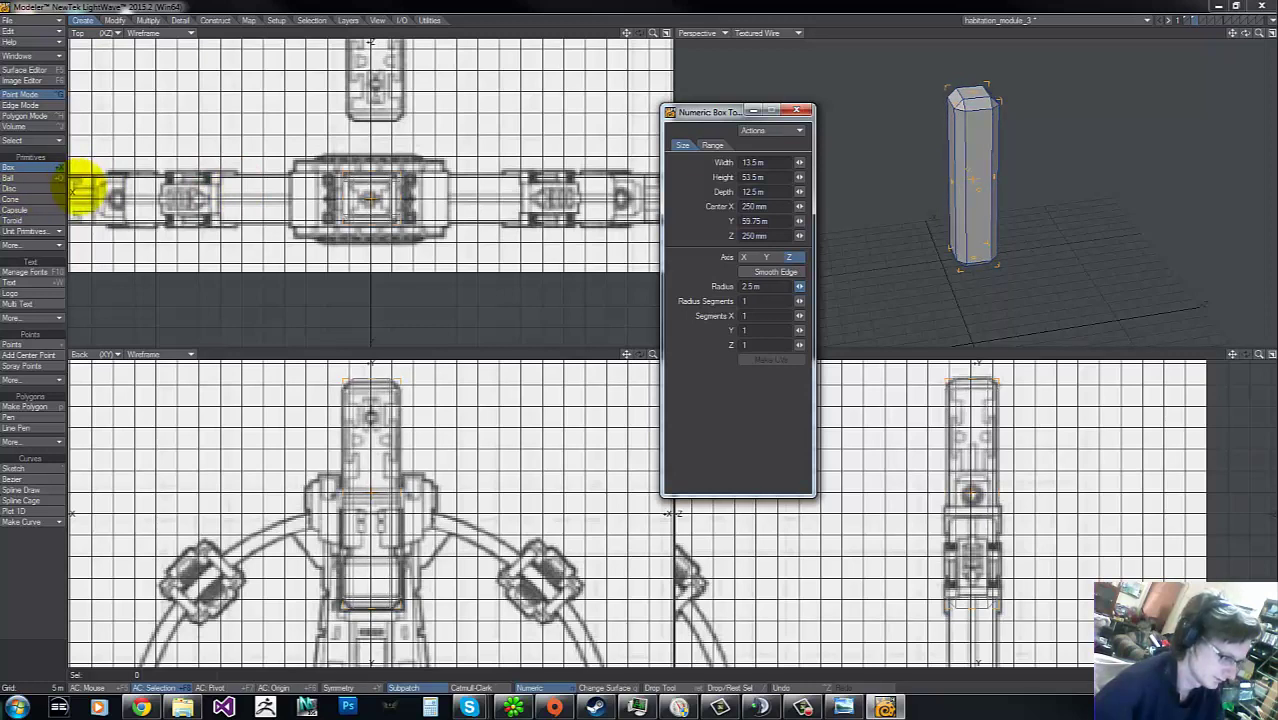
drag(84, 190, 82, 190)
click(799, 316)
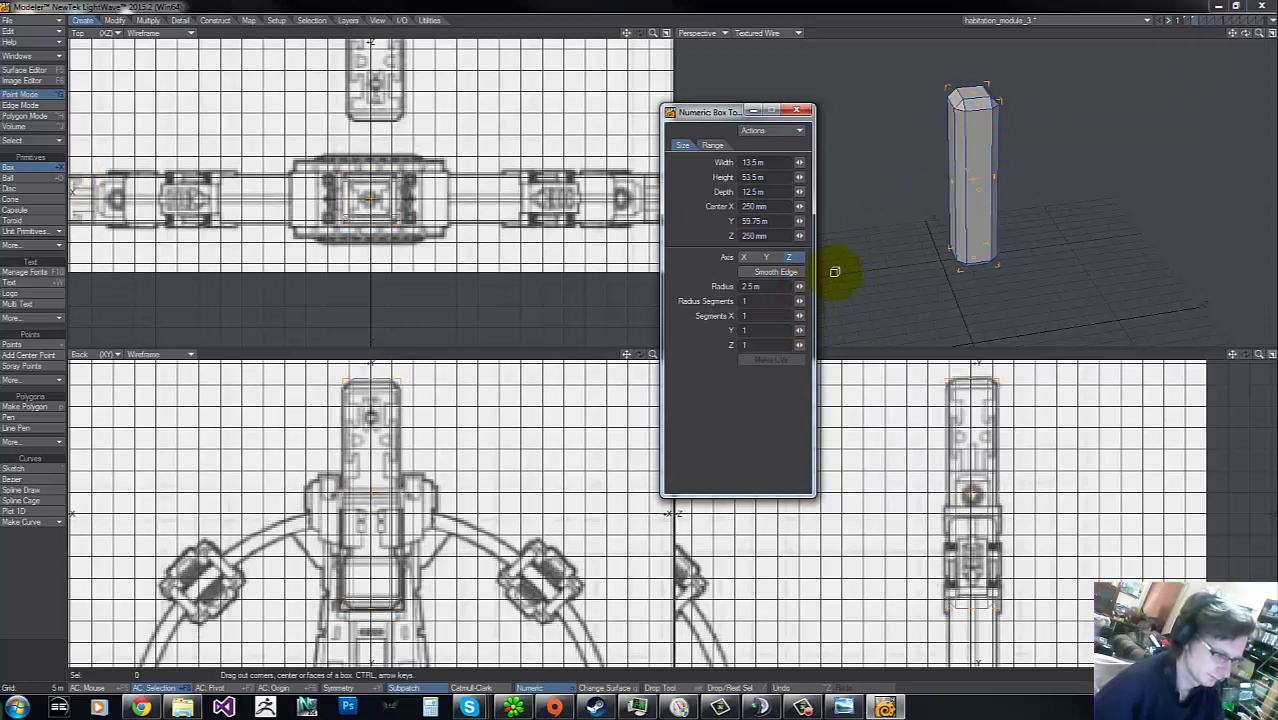
drag(799, 303, 817, 303)
drag(84, 190, 82, 190)
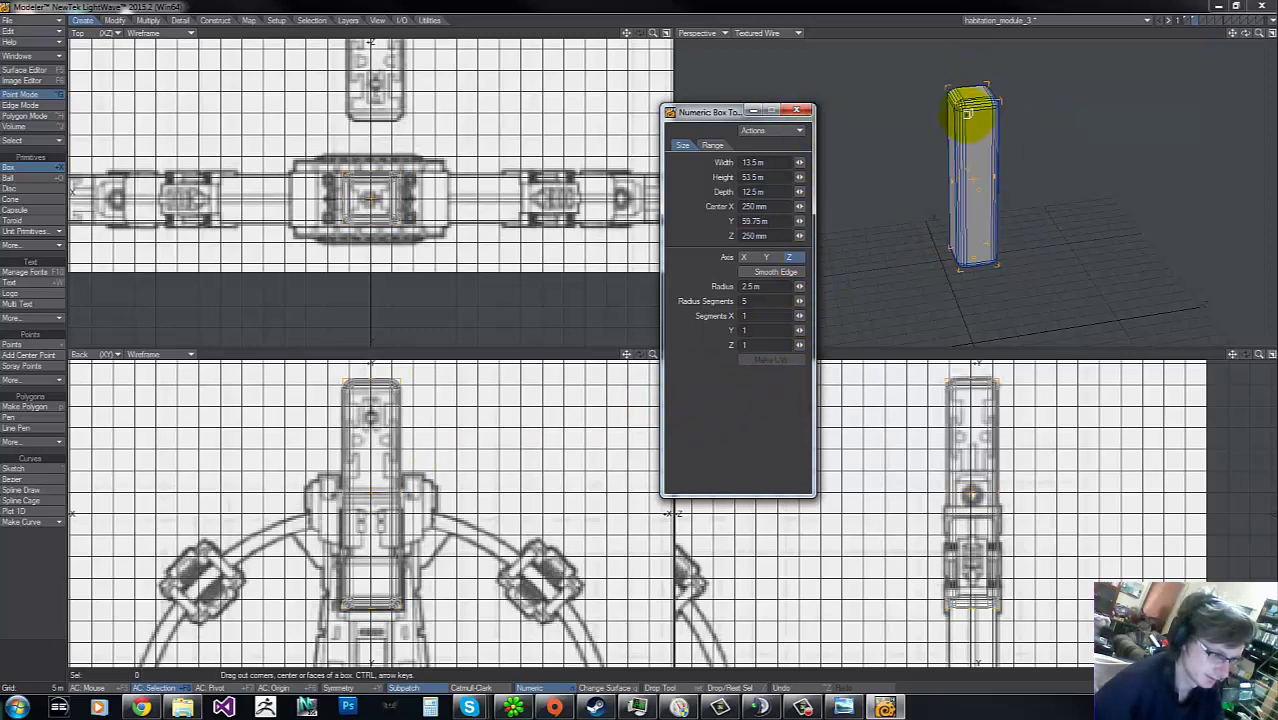
click(806, 112)
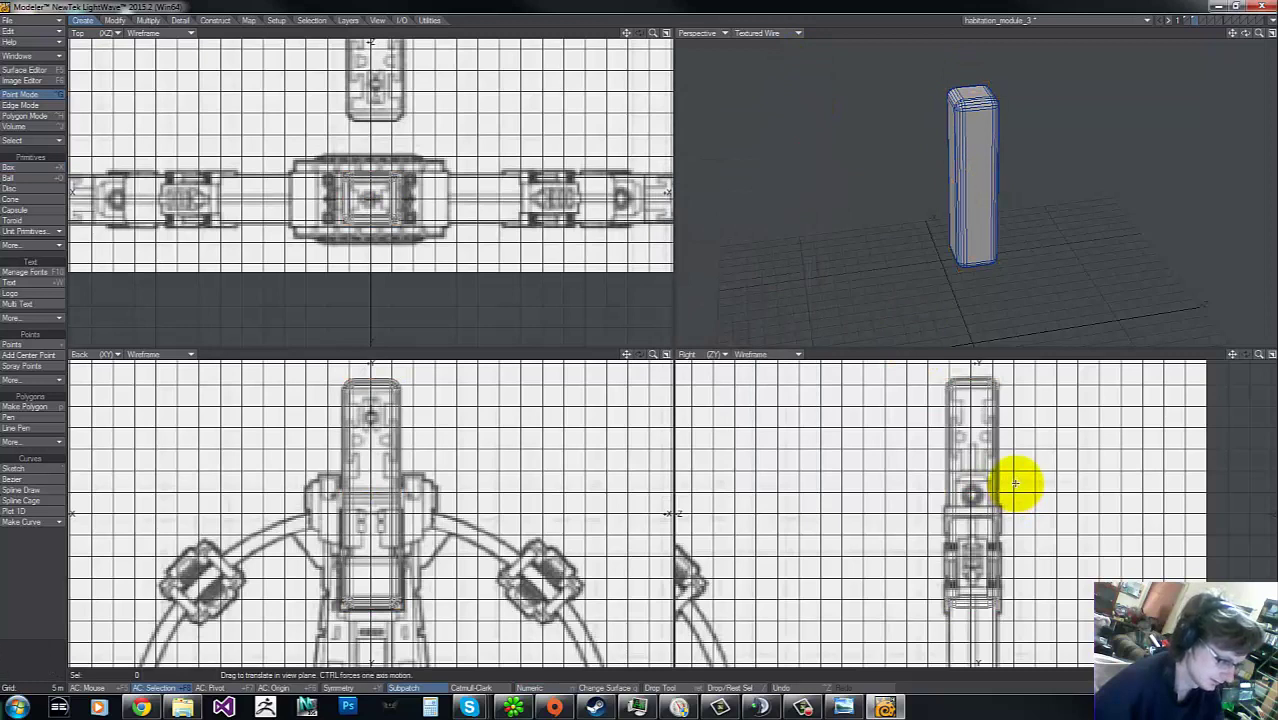
key(space)
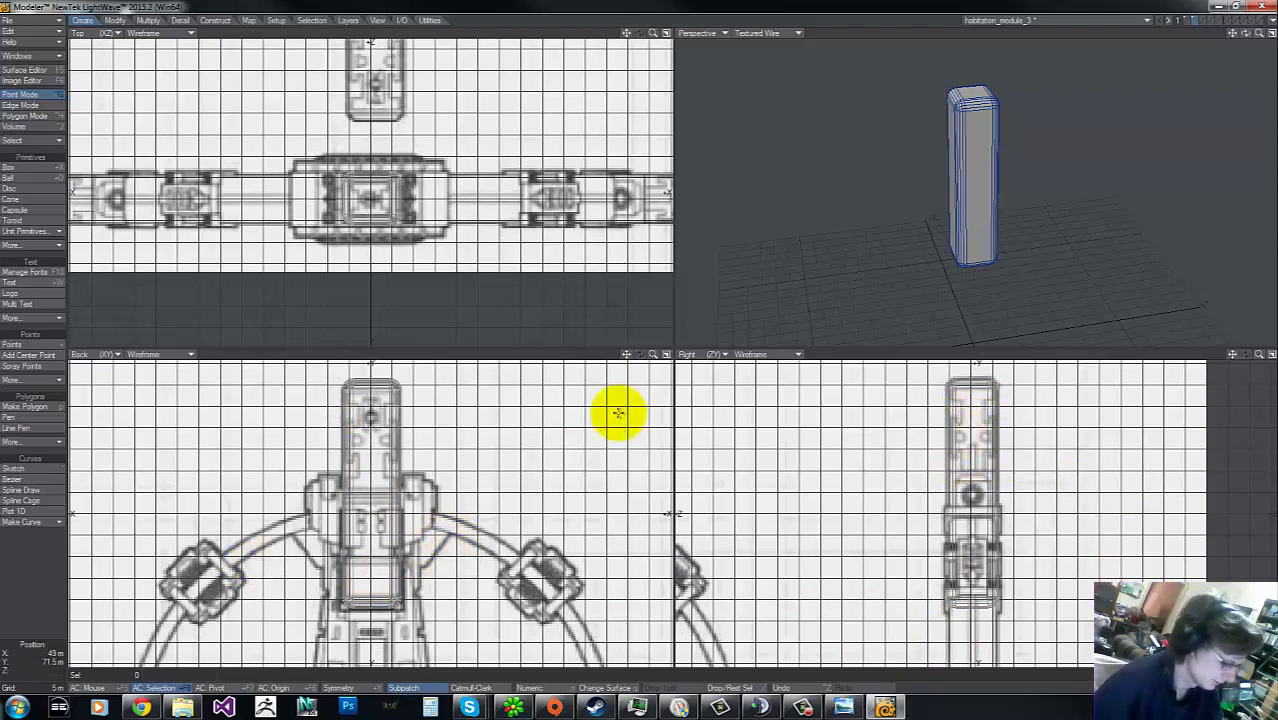
Step: Knife a horizontal cut through the lower part of the box in the Back view at about 43 m height
drag(650, 355, 642, 337)
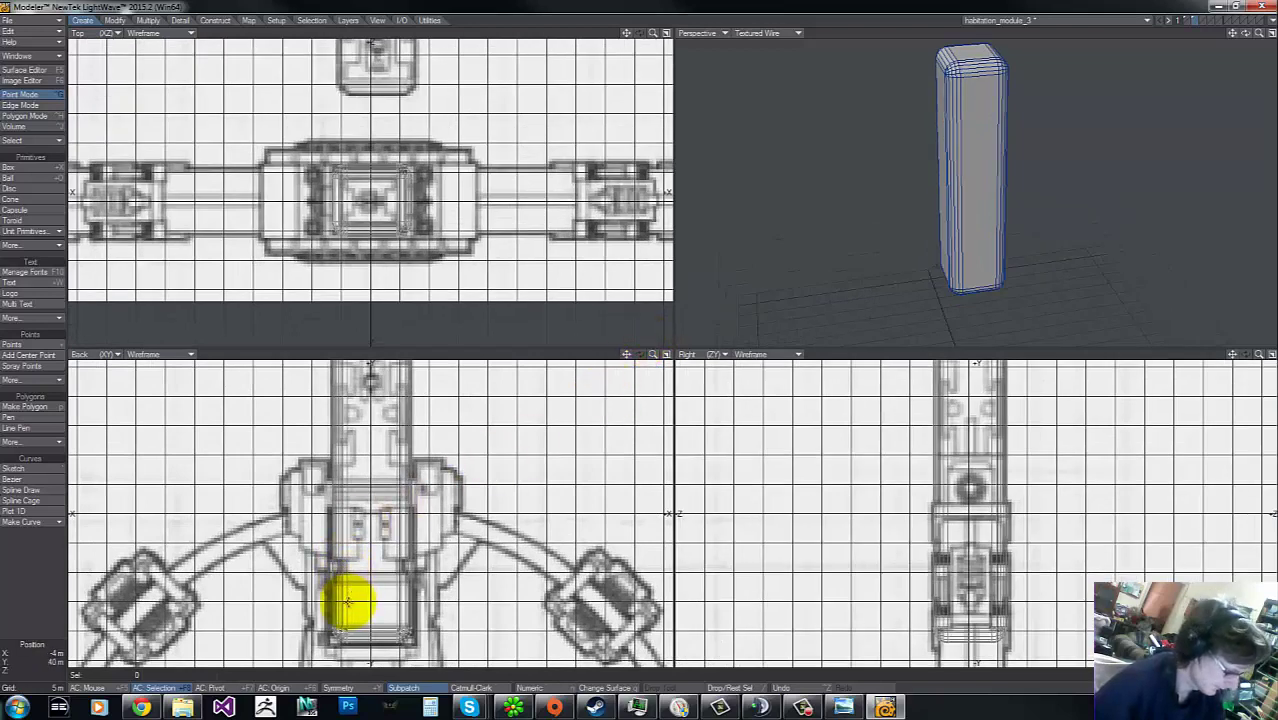
key(shift+k)
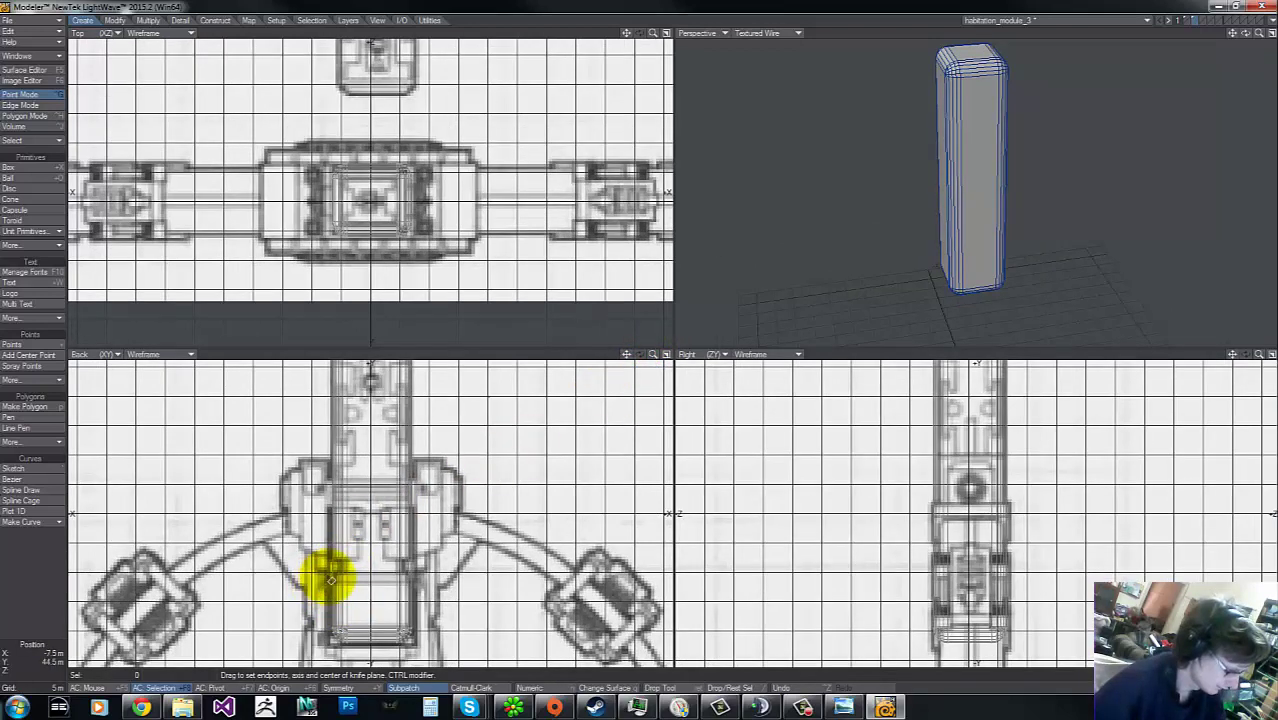
drag(322, 585, 477, 583)
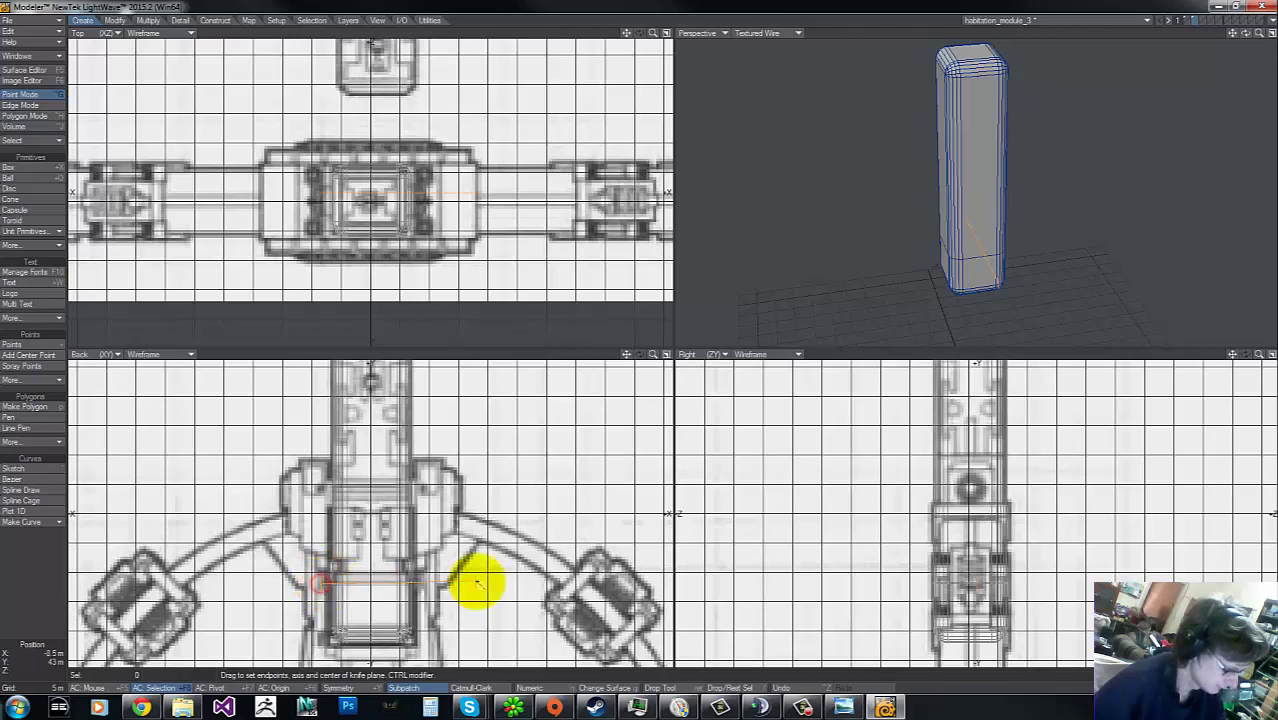
key(space)
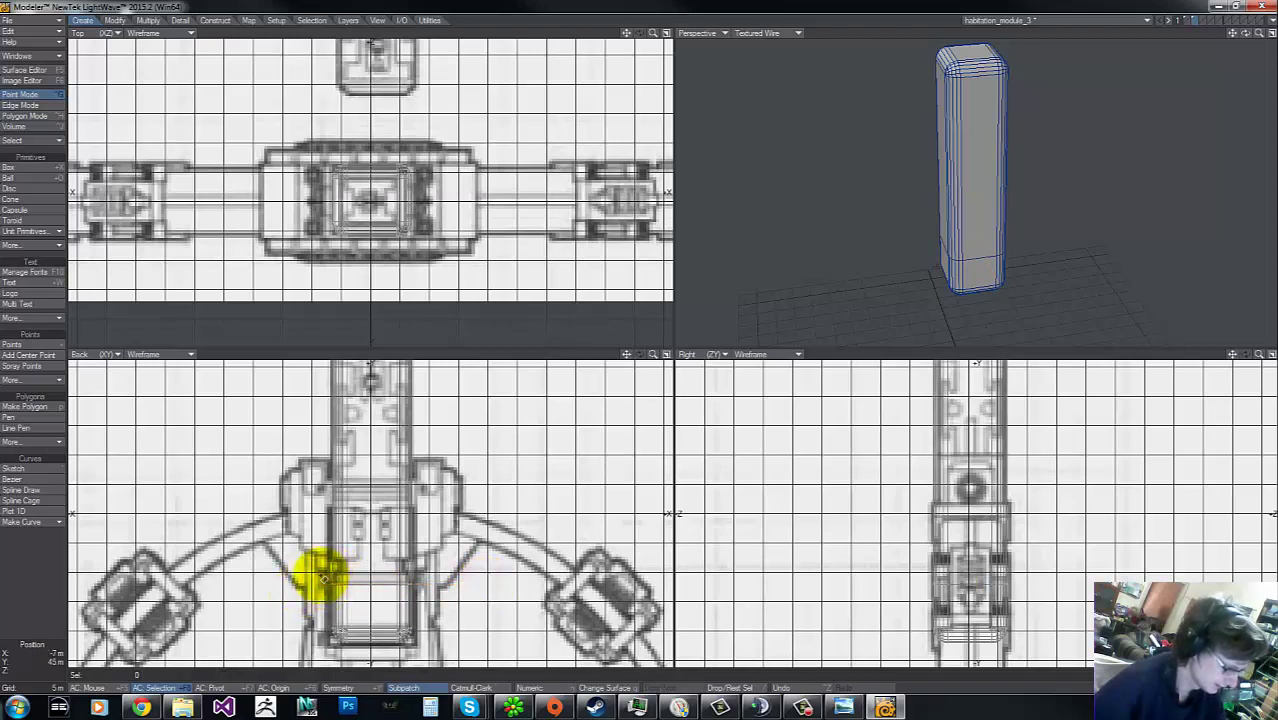
Step: Knife a second horizontal cut at about 45 m height in the Back view and select the band of polygons between the two cuts
drag(324, 574, 481, 573)
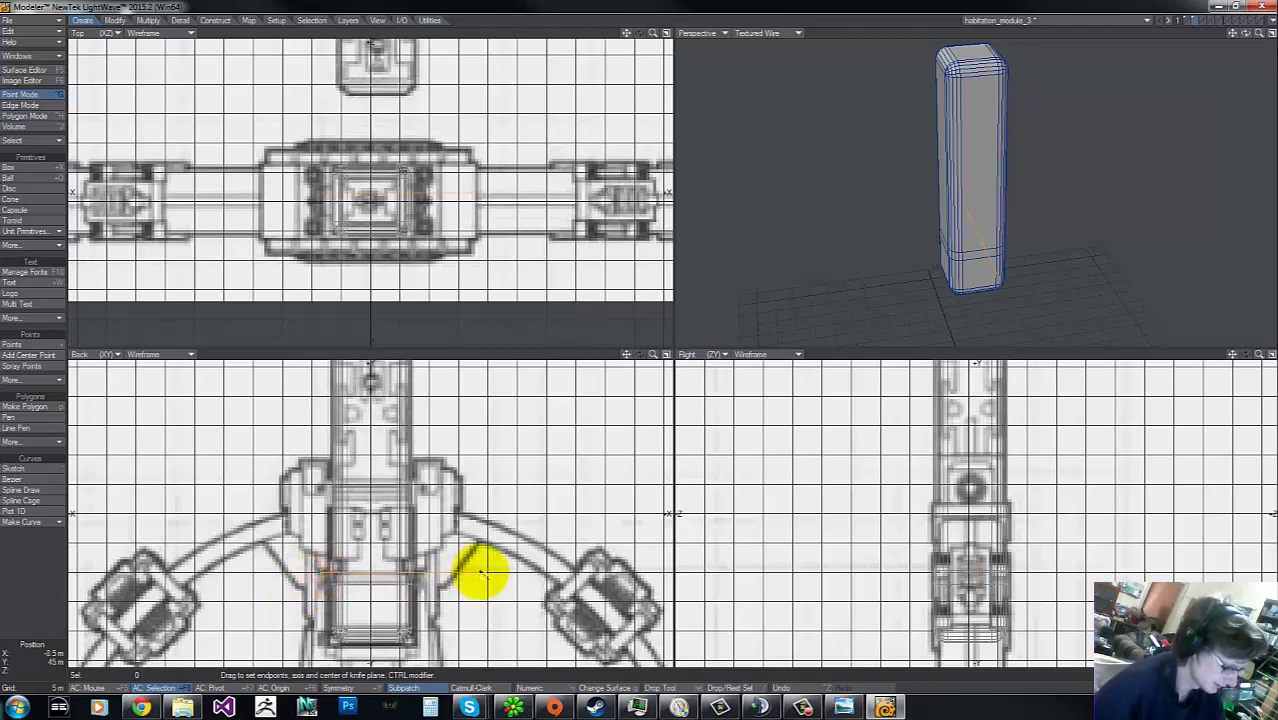
key(space)
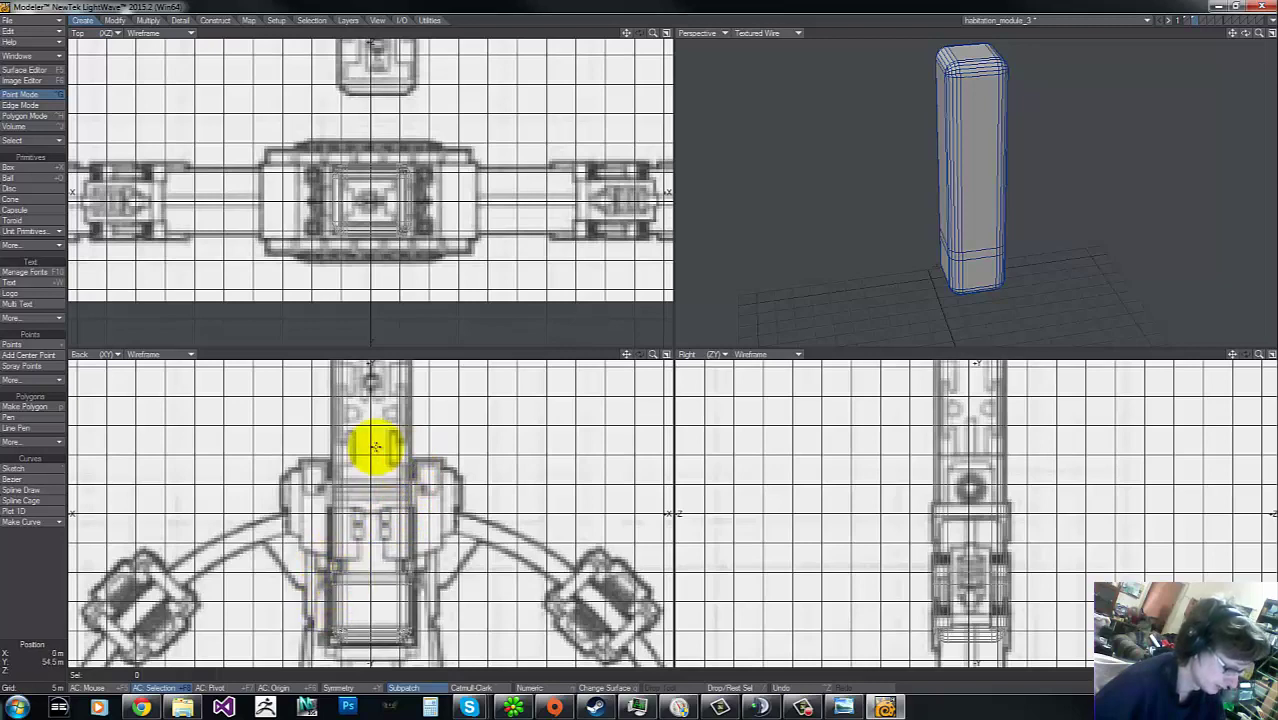
drag(626, 355, 640, 333)
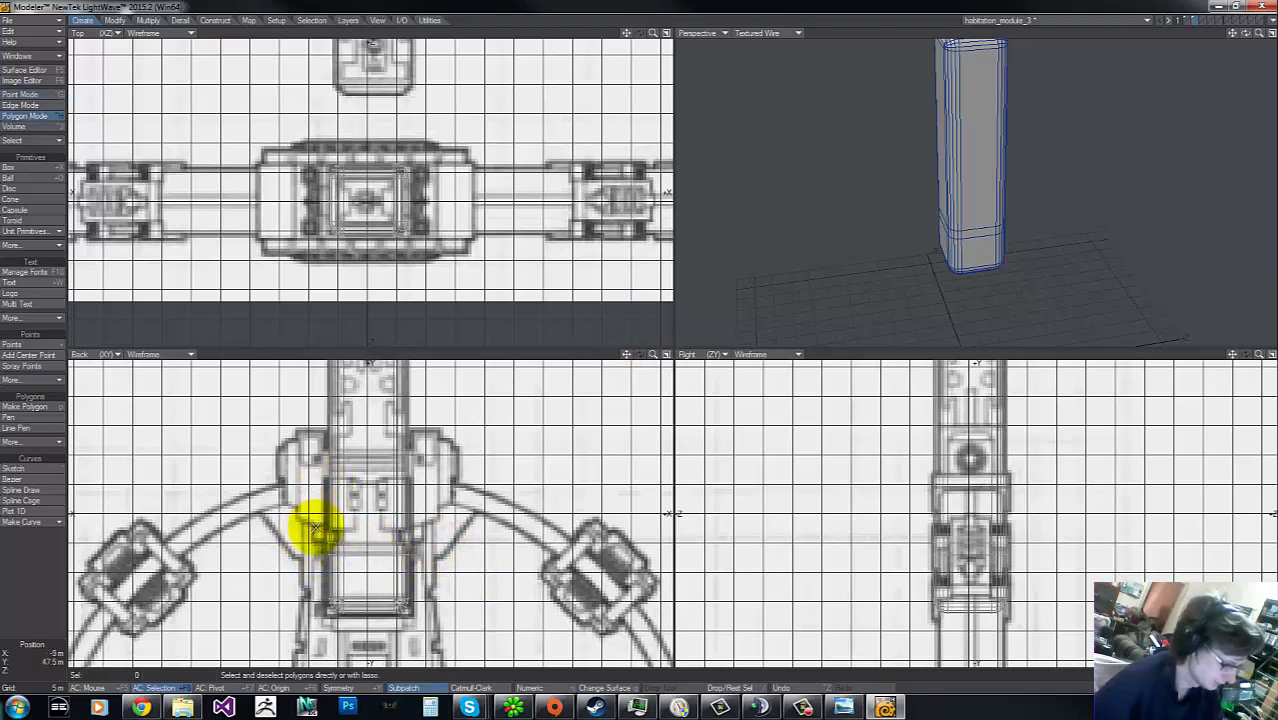
mouse_move(288, 522)
right_down()
mouse_move(294, 556)
mouse_move(357, 585)
mouse_move(499, 514)
right_up()
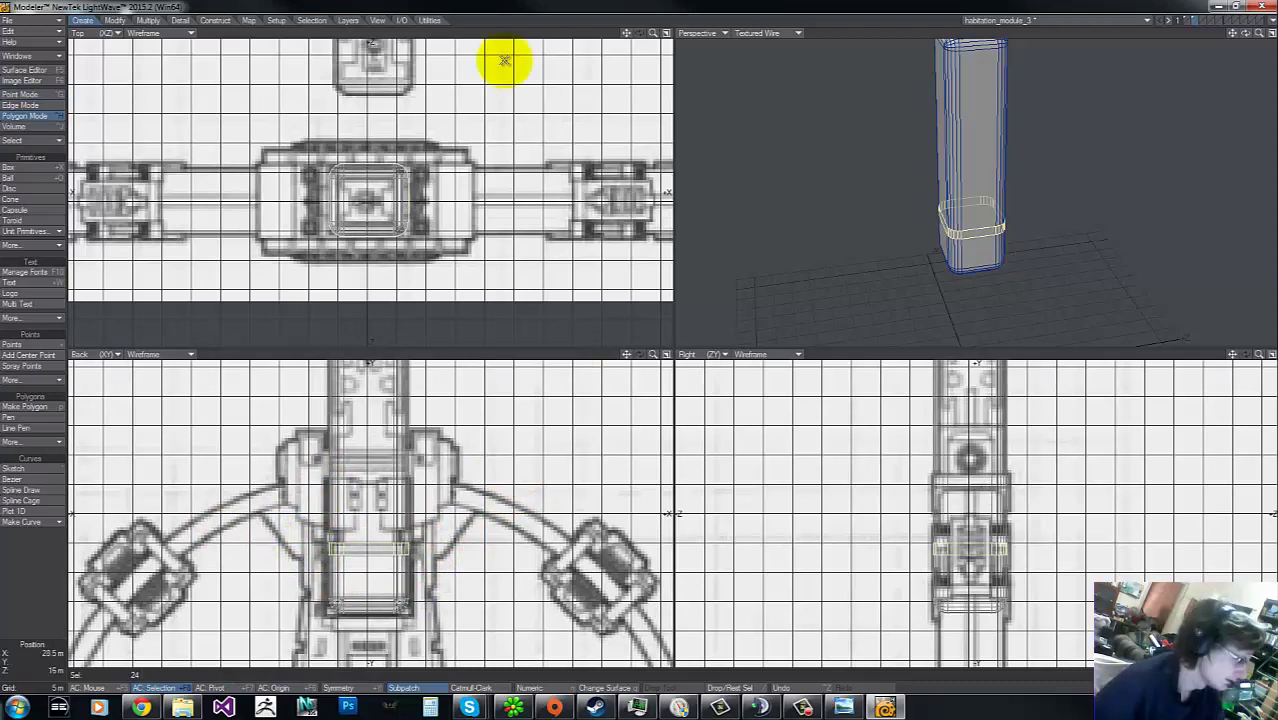
Step: Multishift the selected polygon band with a 50 mm inset and a -400 mm shift
click(148, 20)
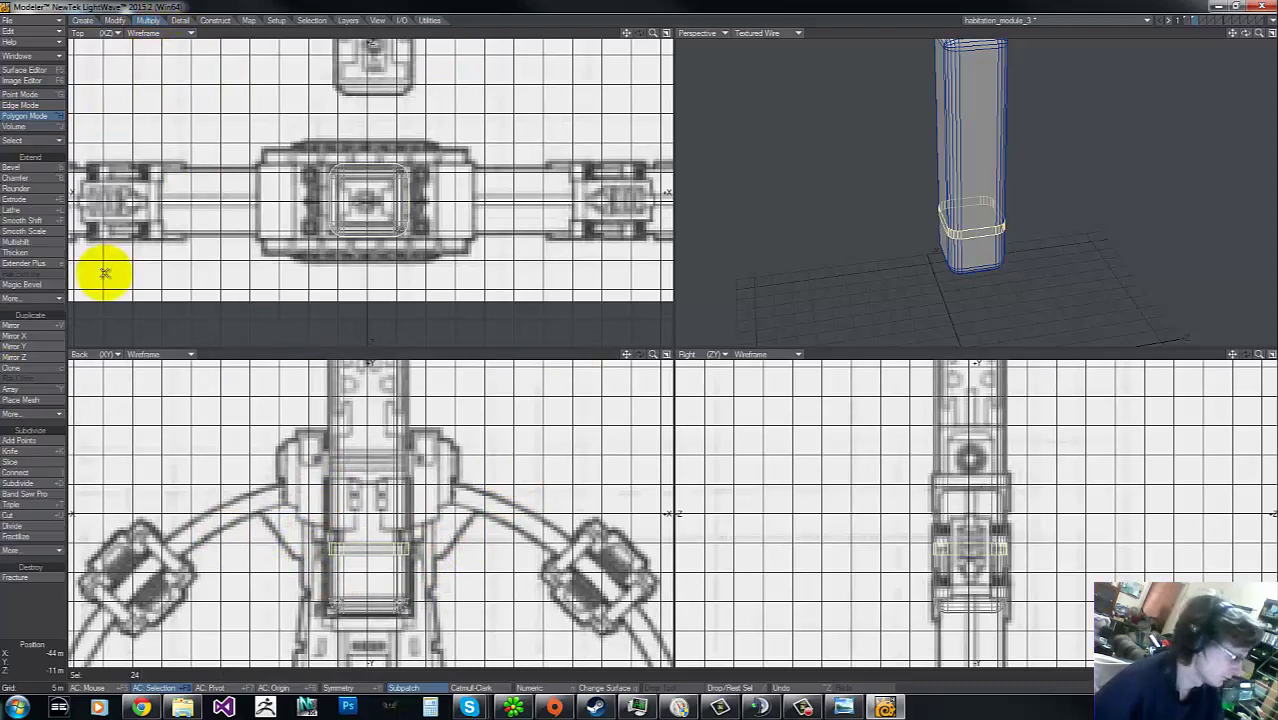
click(27, 243)
key(n)
click(760, 145)
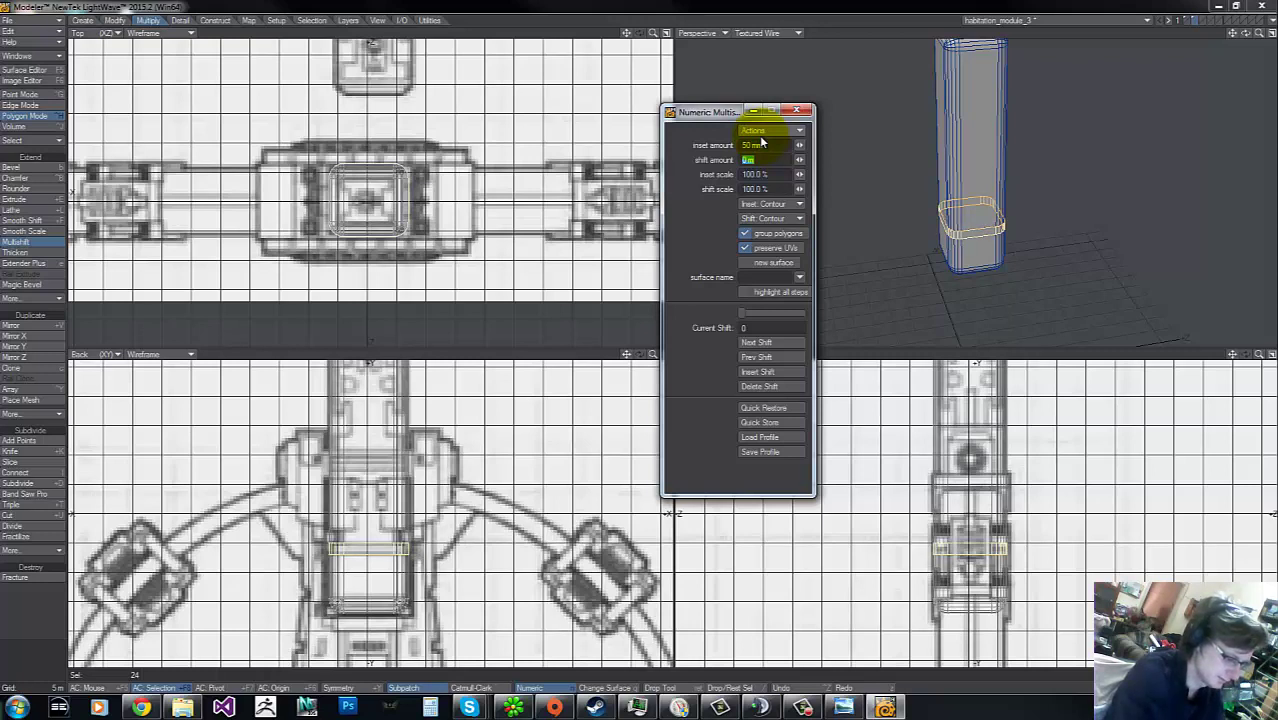
text(m)
key(Tab)
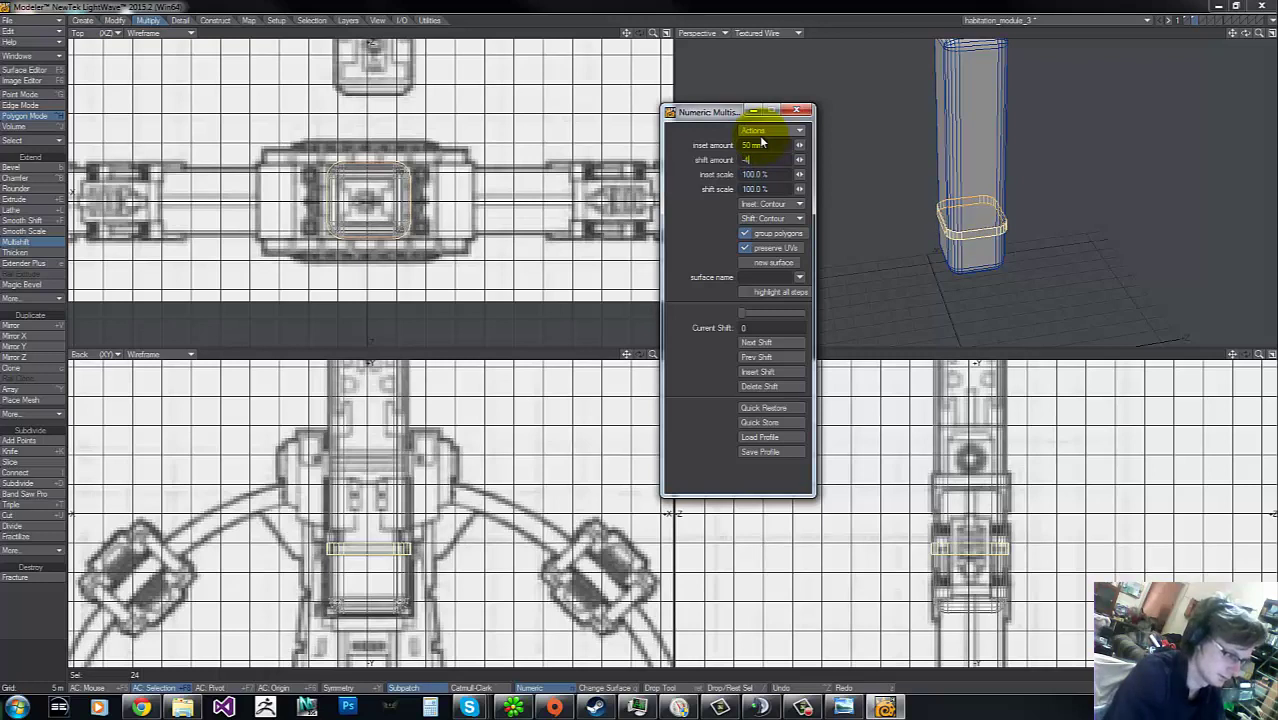
key(Tab)
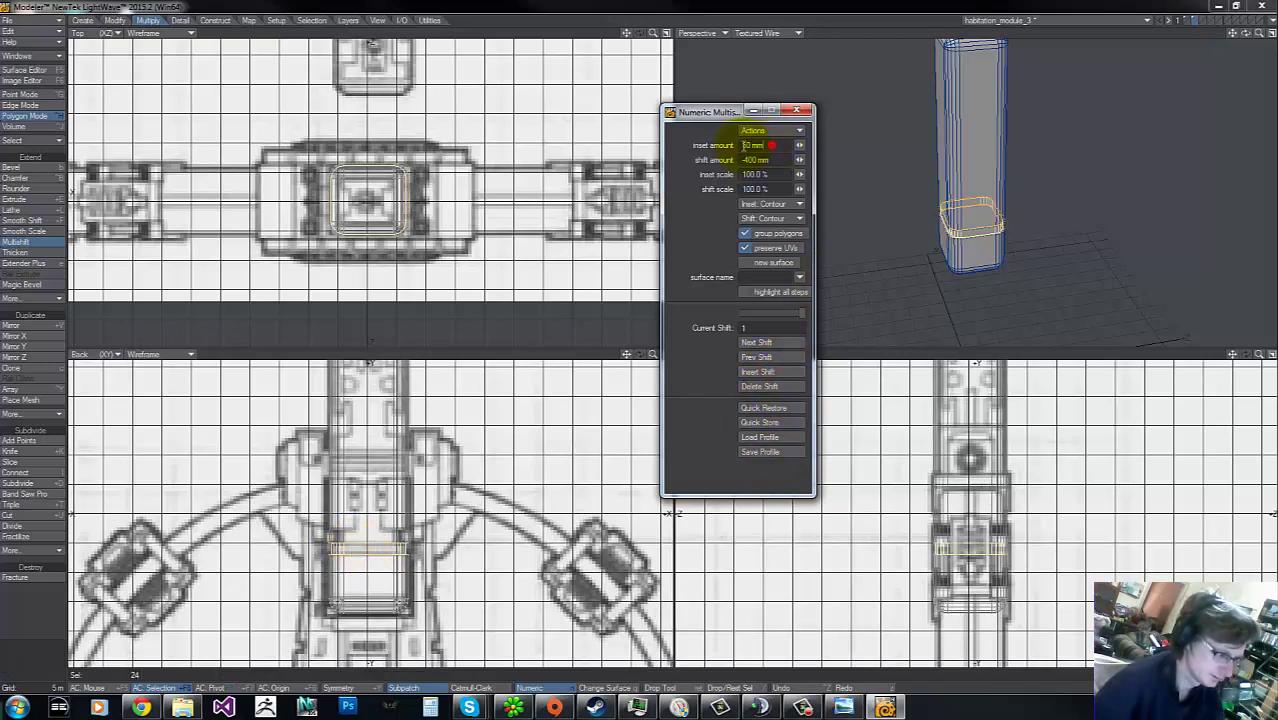
Step: Change the Multishift to a 100 mm inset and a -600 mm shift, finish the groove, and clear the selection
click(771, 145)
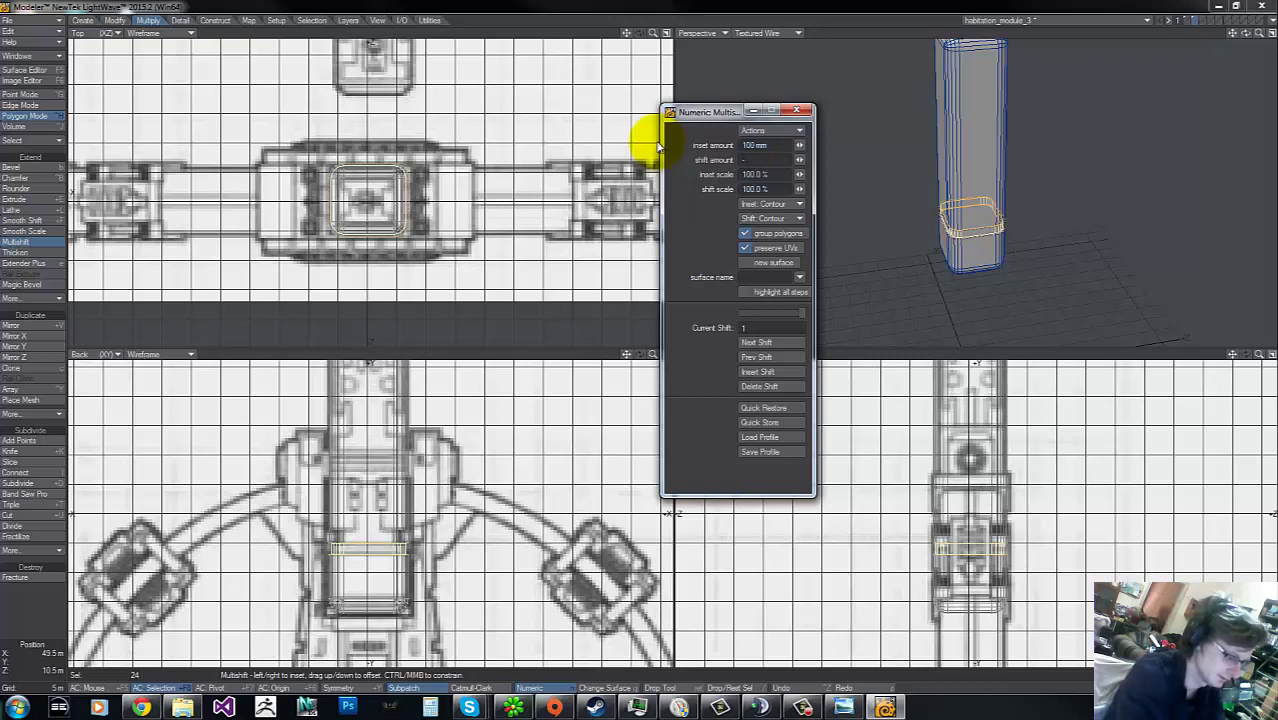
text(-60c)
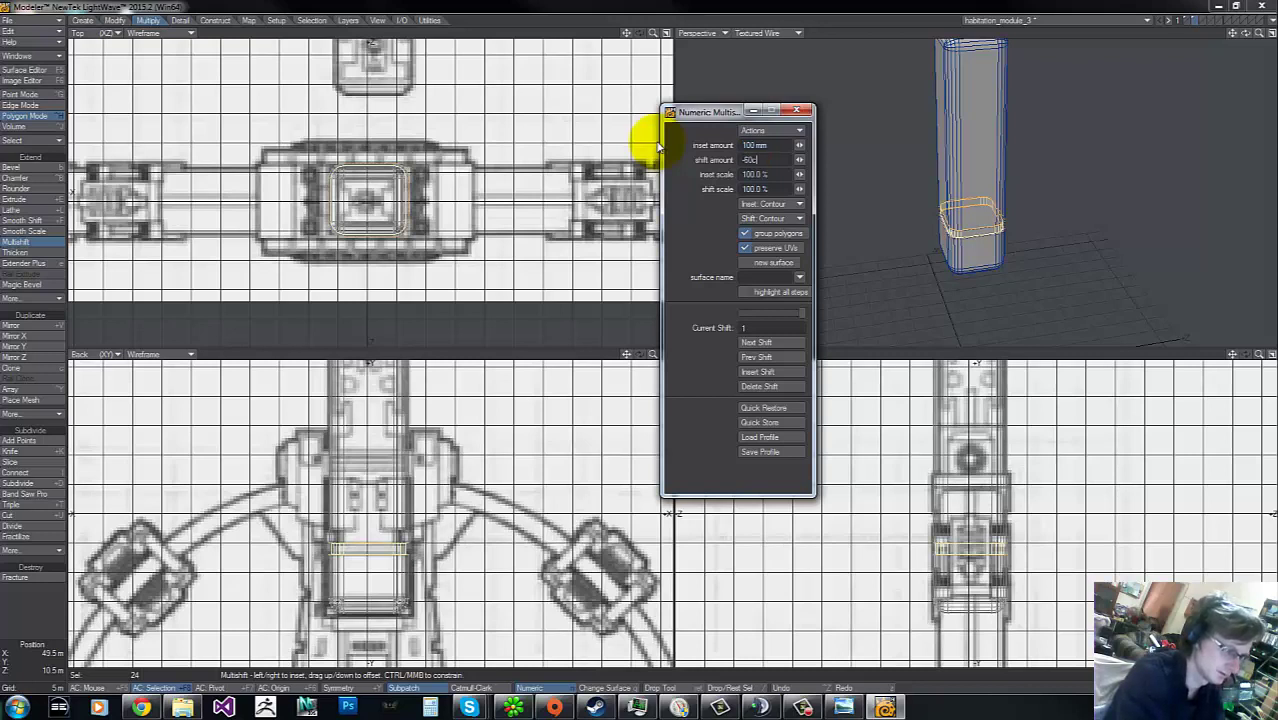
text(m)
key(Tab)
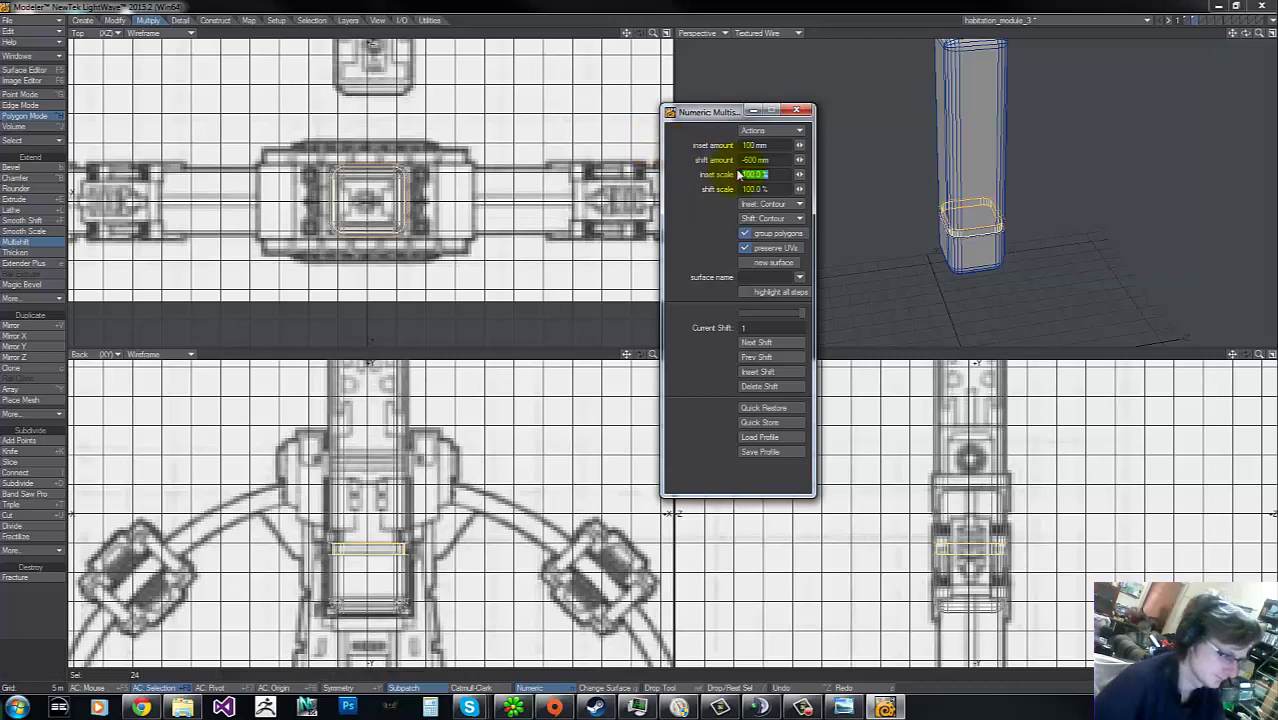
click(801, 112)
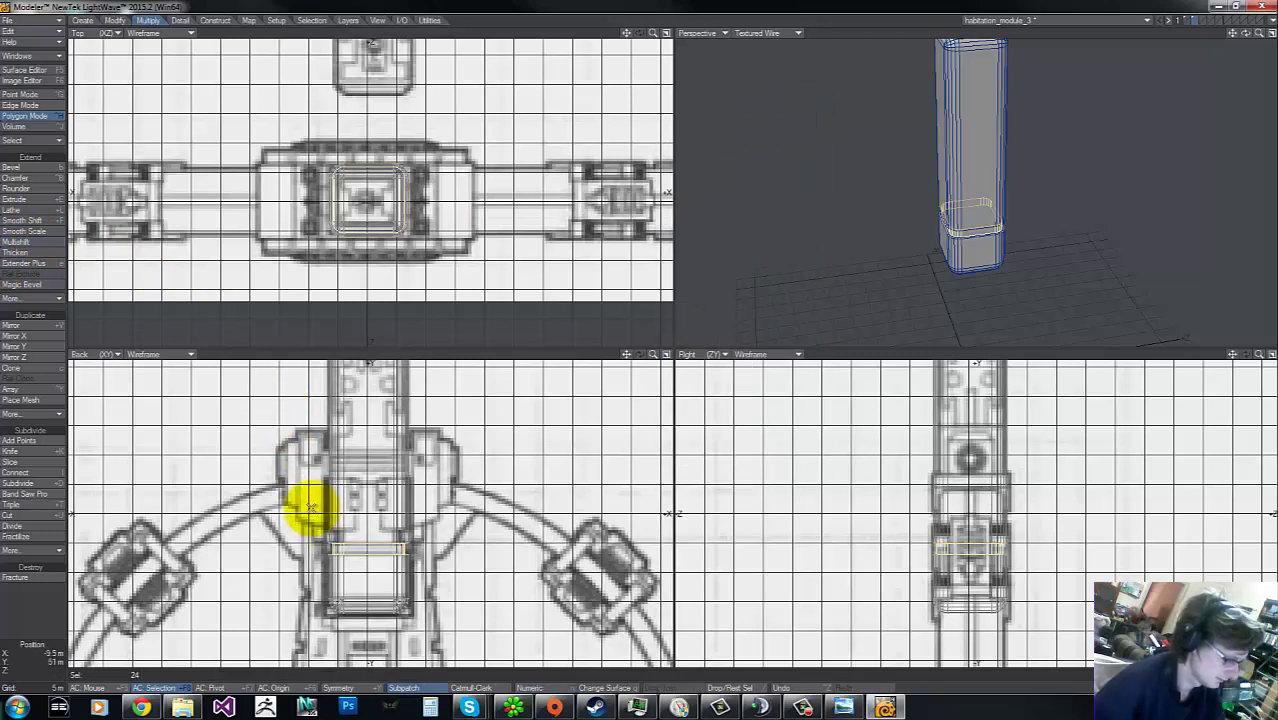
right_drag(311, 508, 309, 560)
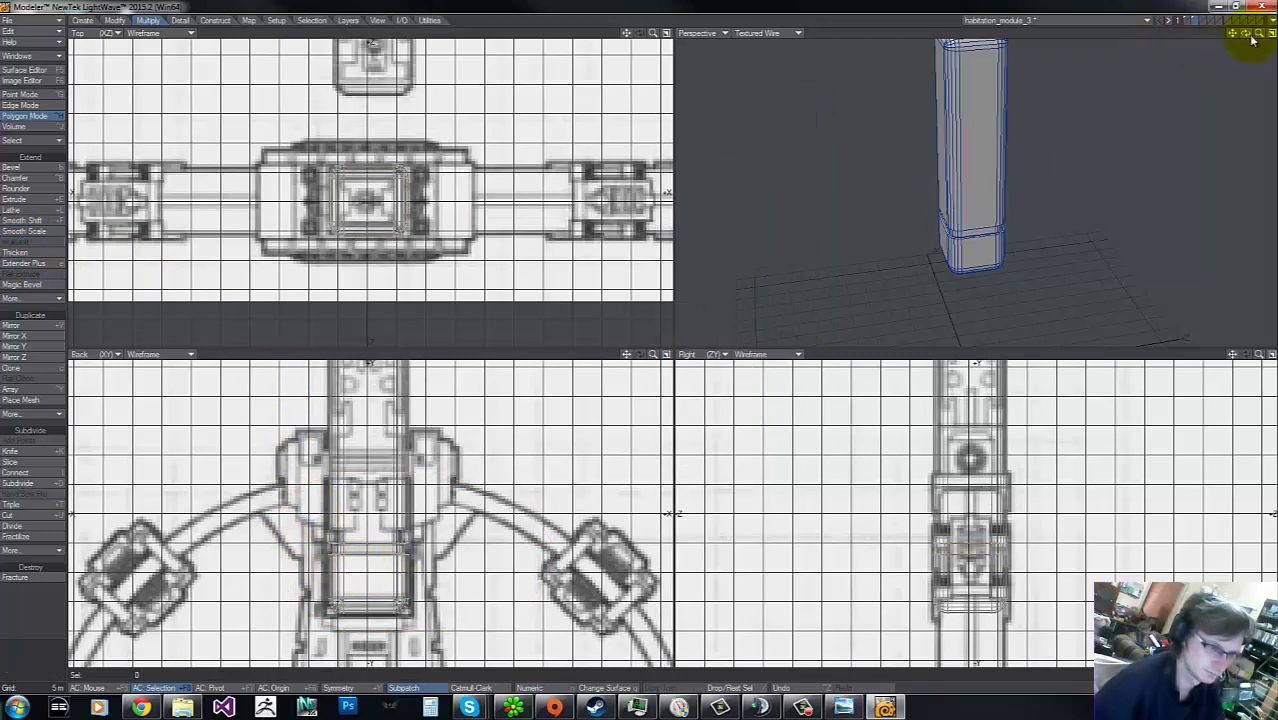
Step: Select the edge loop around the groove's lower outer rim and chamfer it by about 155 mm
drag(1247, 34, 642, 337)
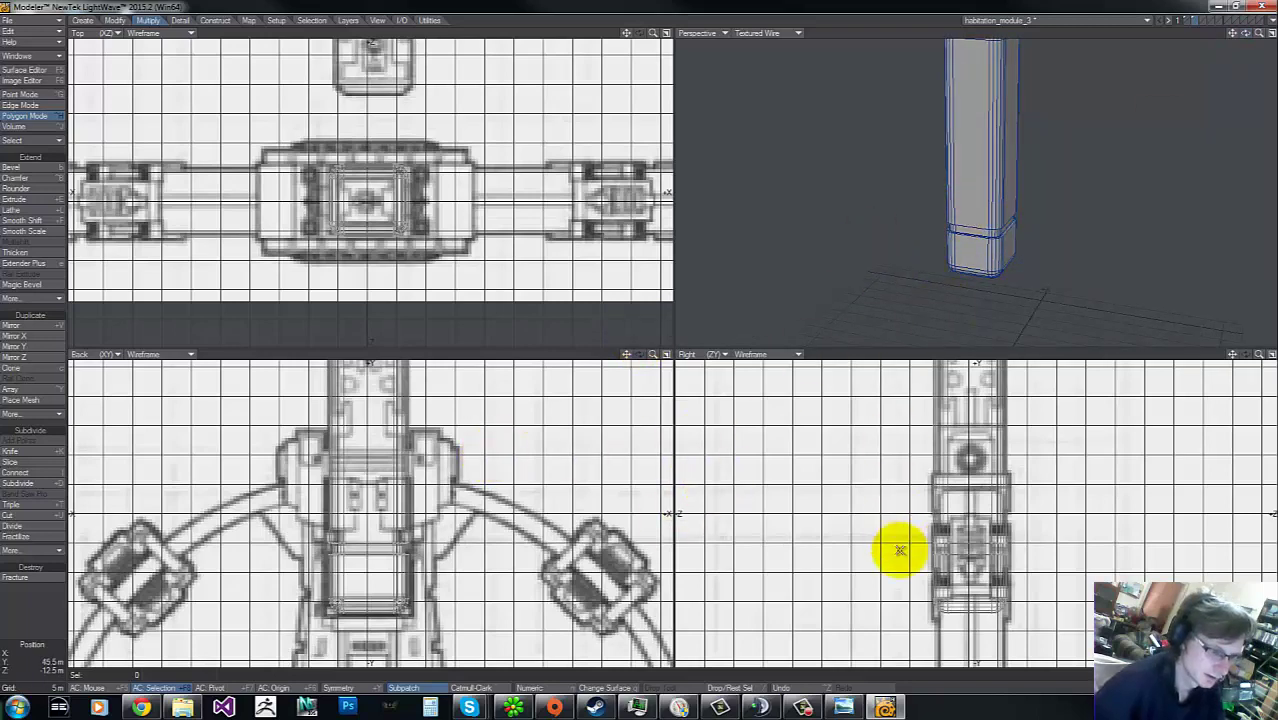
key(g)
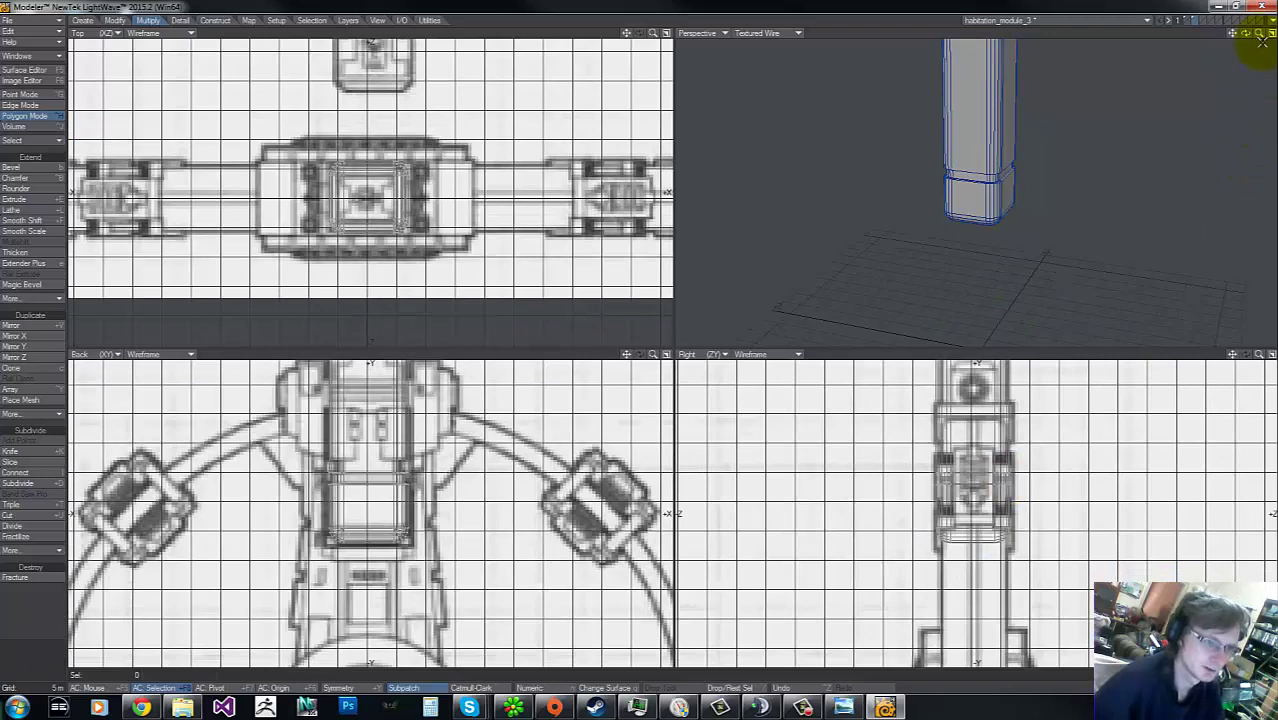
drag(659, 336, 641, 337)
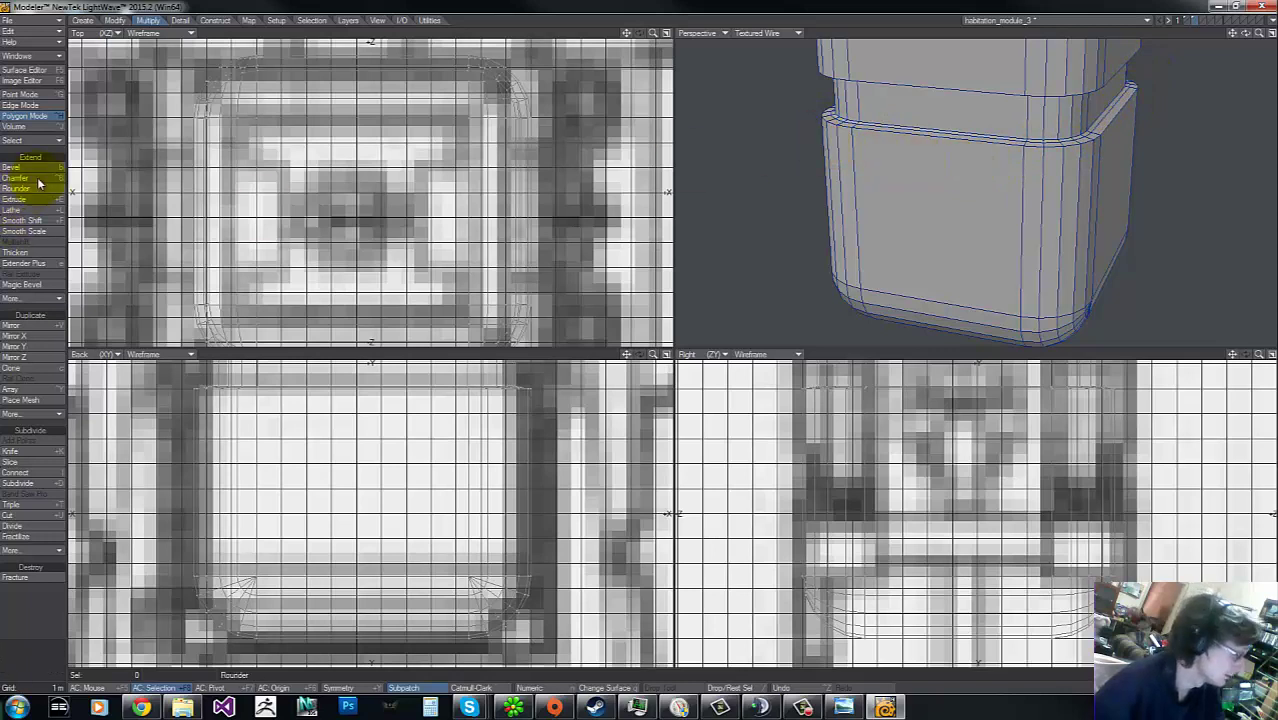
click(24, 105)
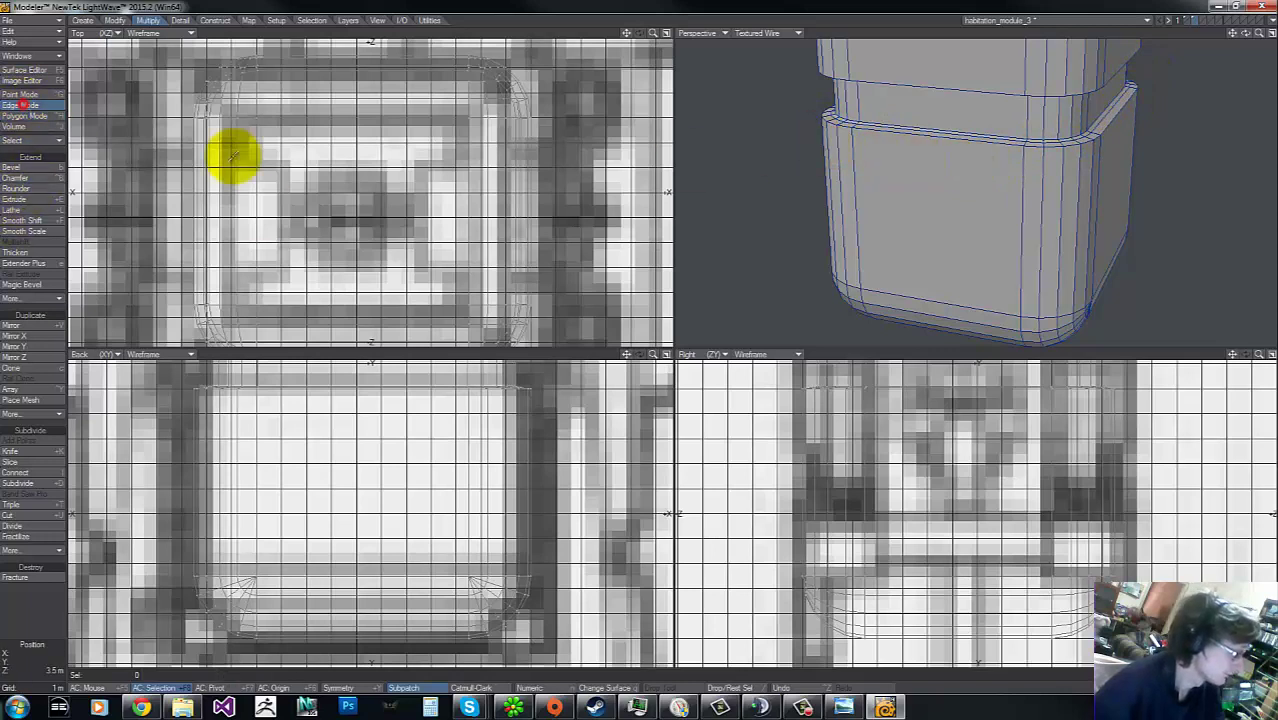
click(972, 138)
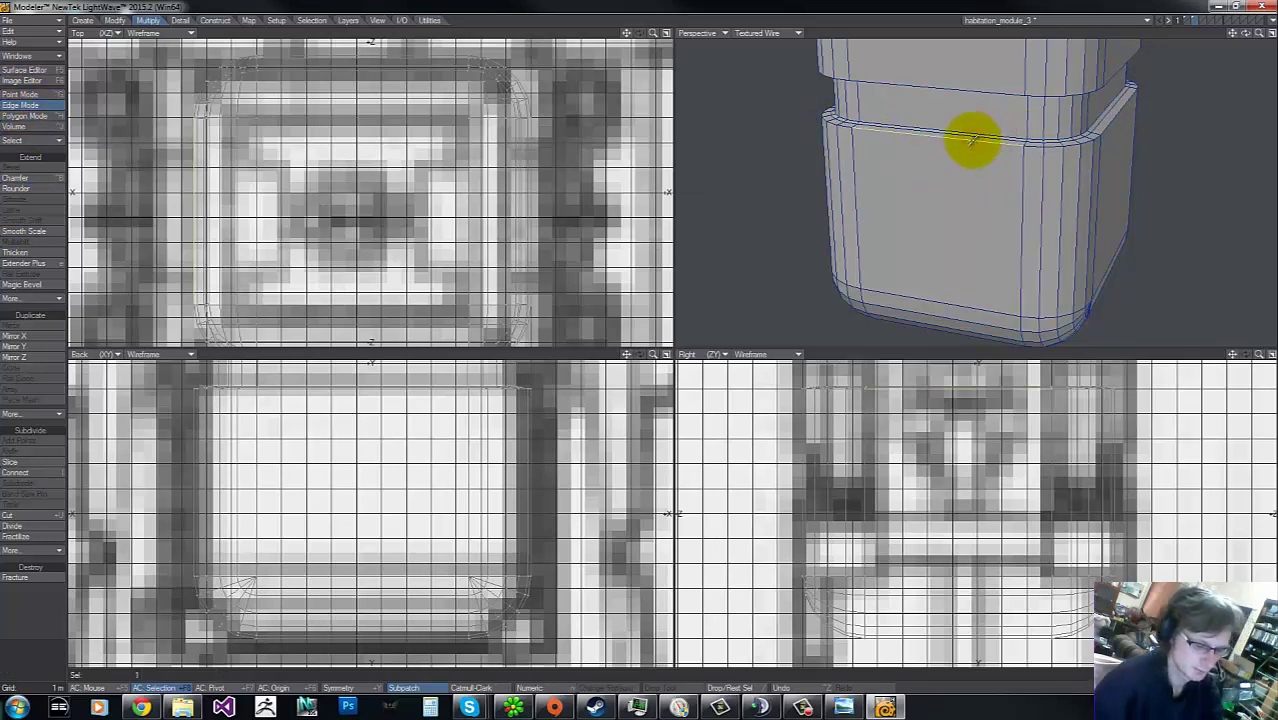
key(ctrl+l)
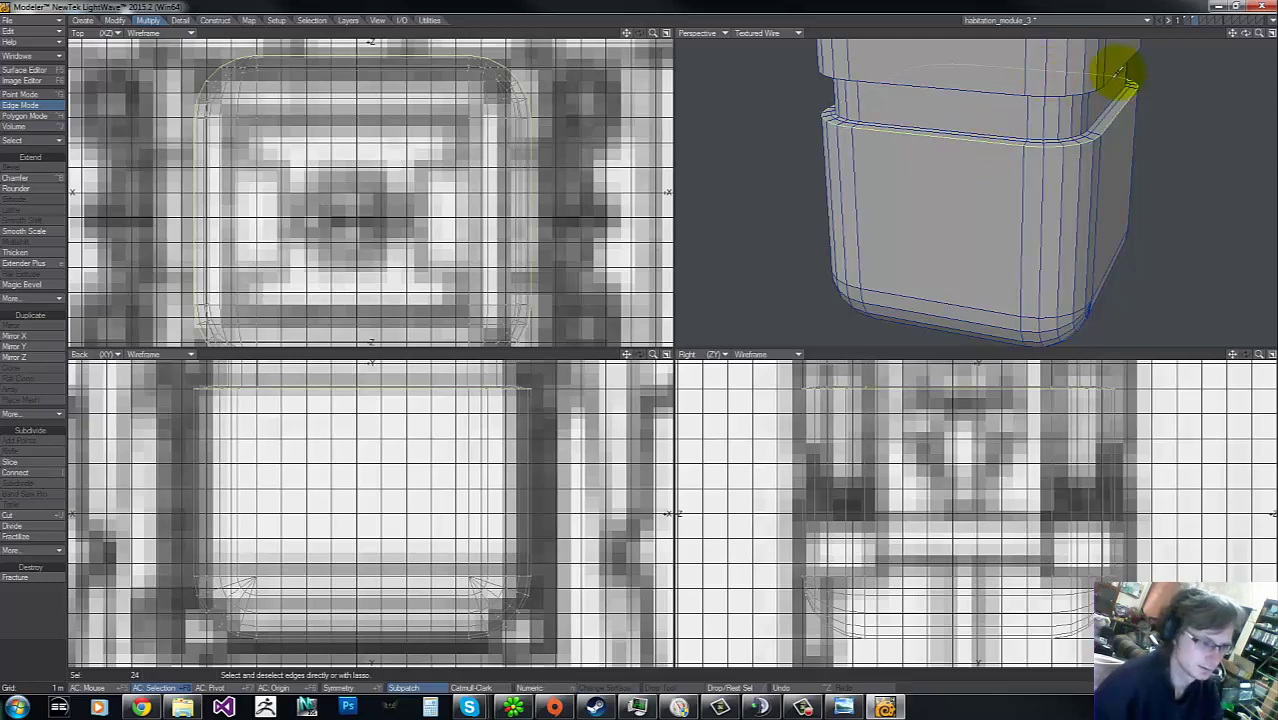
drag(1248, 34, 641, 340)
key(ctrl+b)
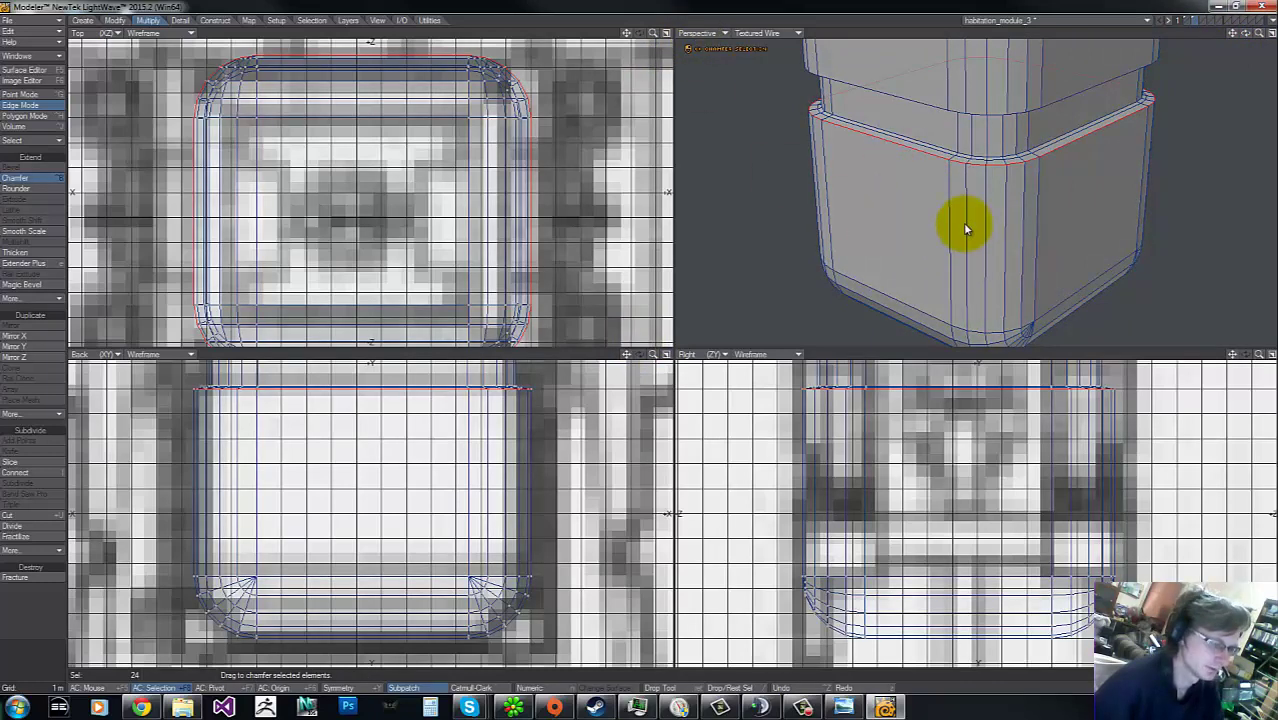
drag(937, 206, 938, 205)
key(n)
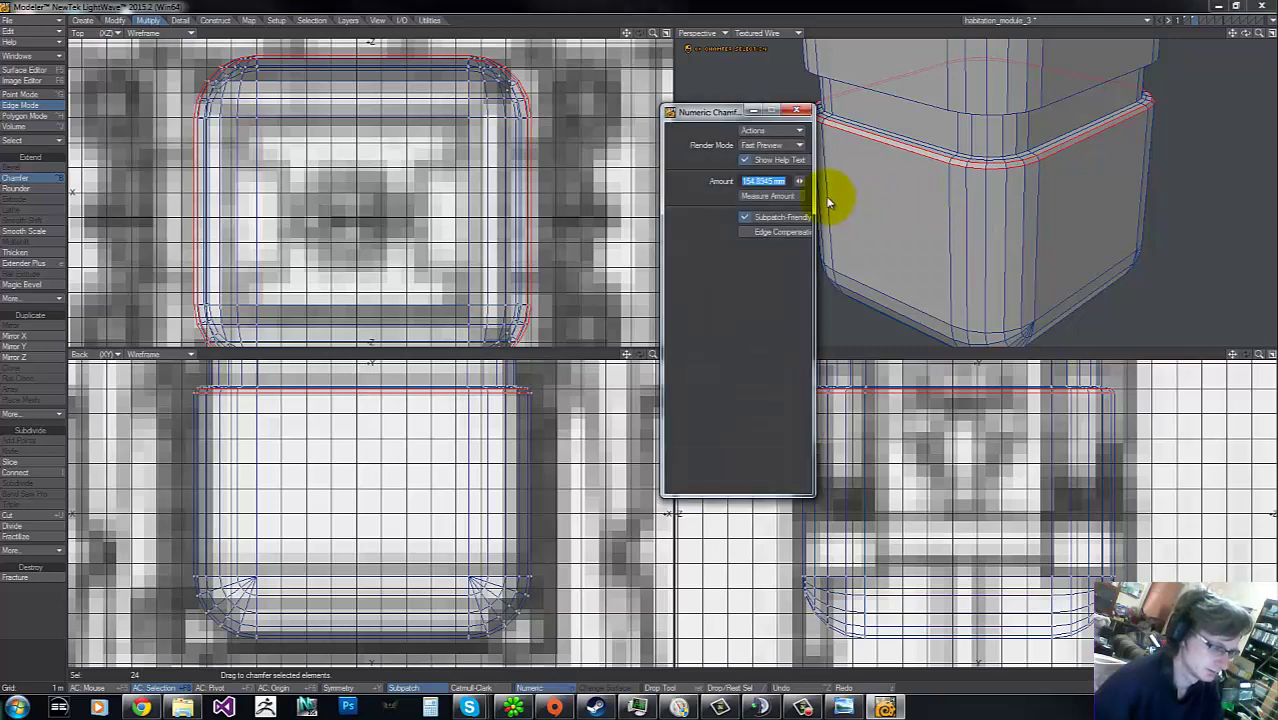
click(800, 112)
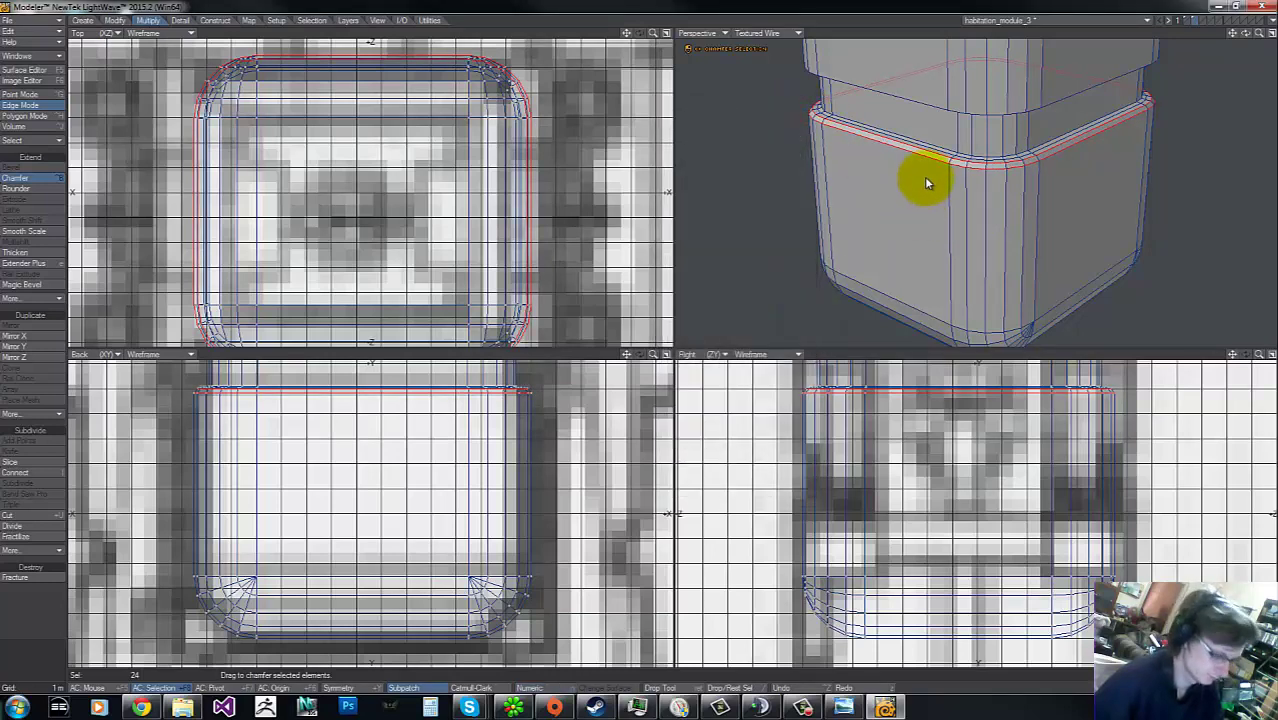
key(space)
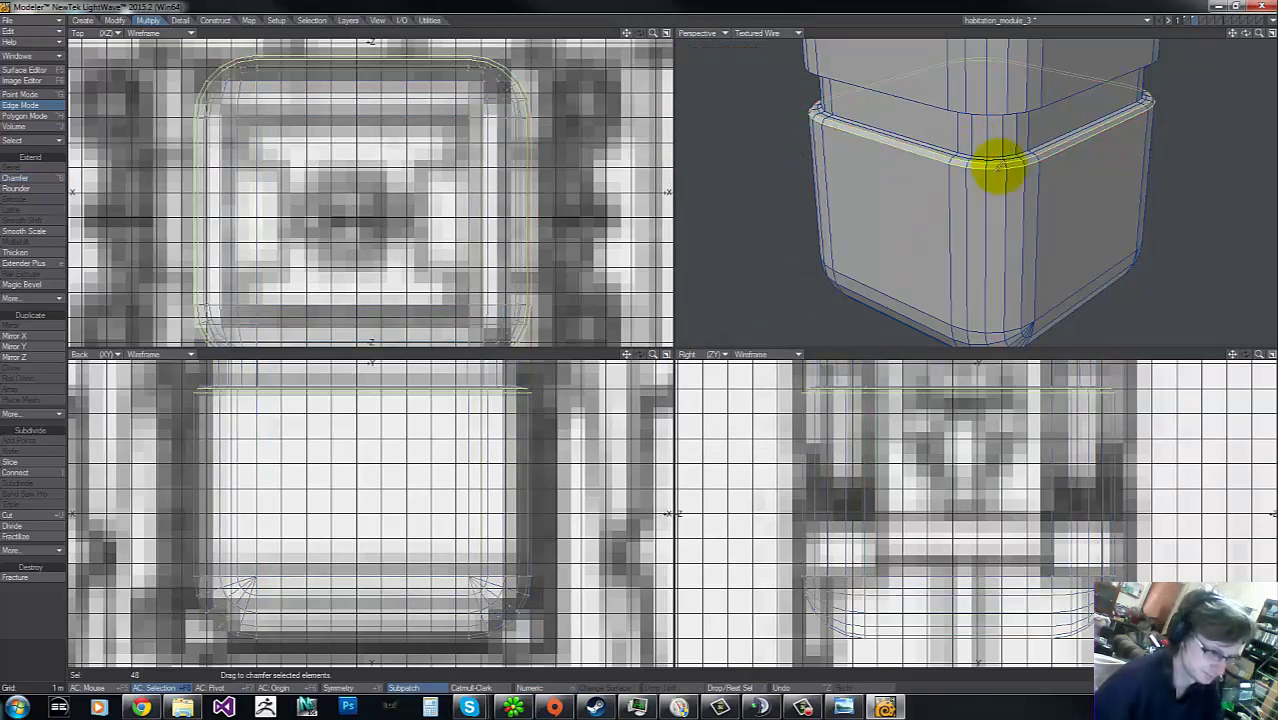
Step: Chamfer the two selected rim edge loops again by a smaller amount to round the lower rim, and deselect them
key(ctrl+b)
click(903, 210)
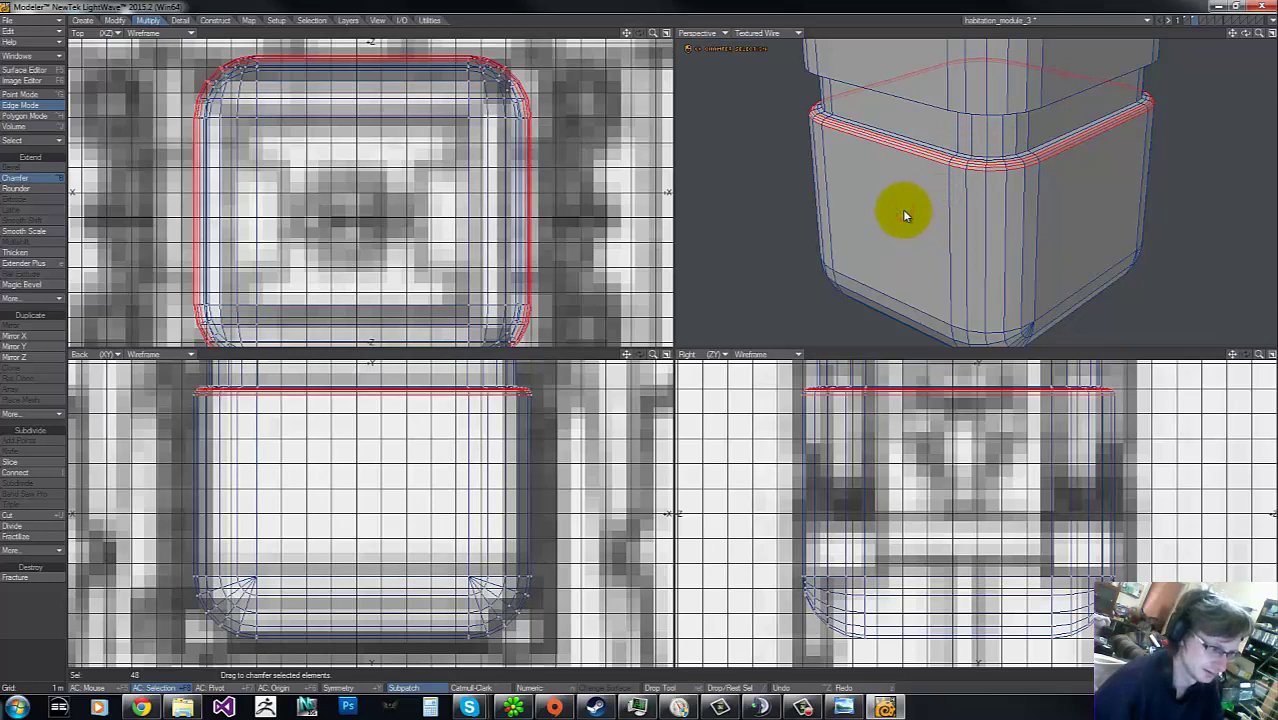
click(802, 398)
key(space)
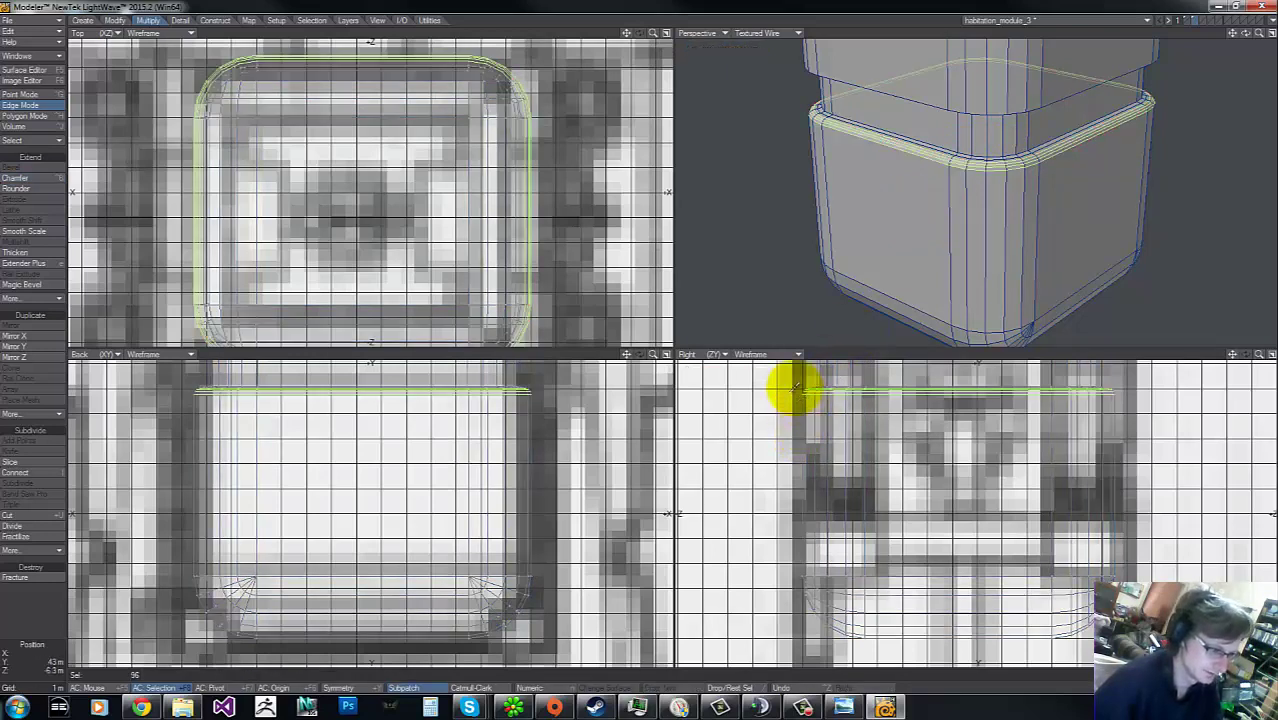
key(slash)
Step: Select the edge loop at the groove's lower inner corner, chamfer it slightly, and clear the selection
click(852, 120)
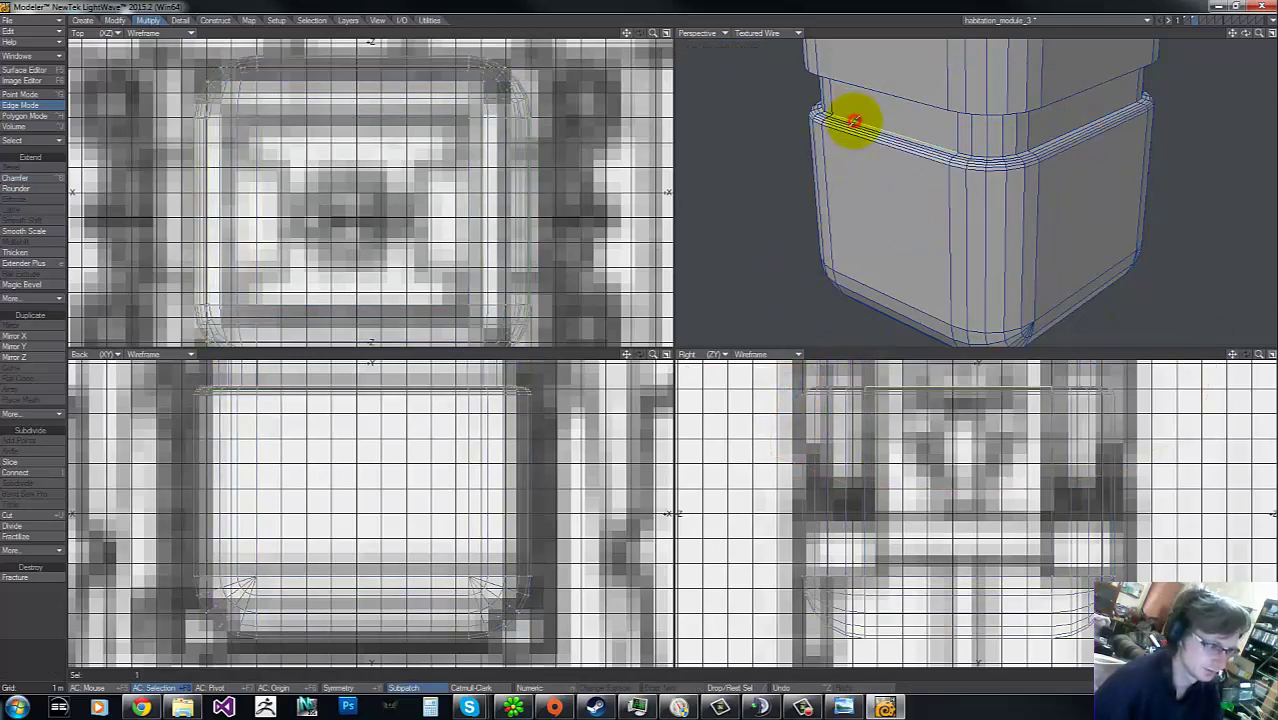
click(852, 120)
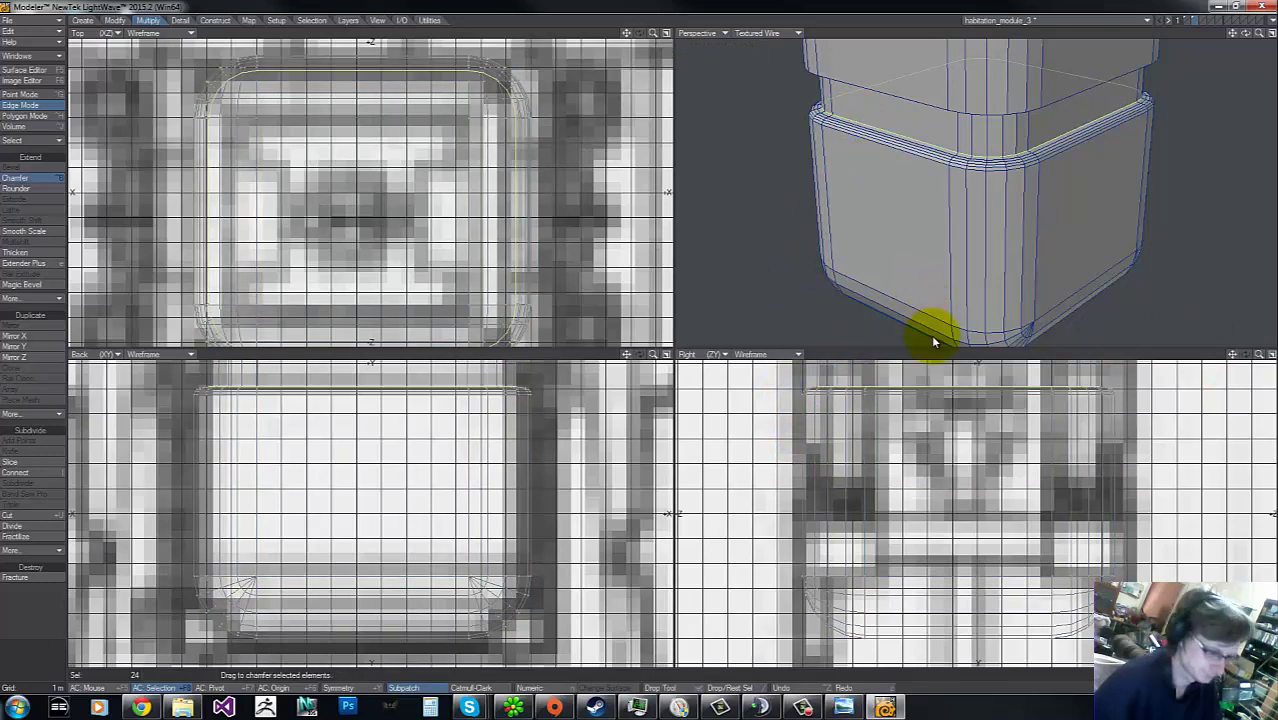
key(shift+b)
drag(929, 417, 932, 415)
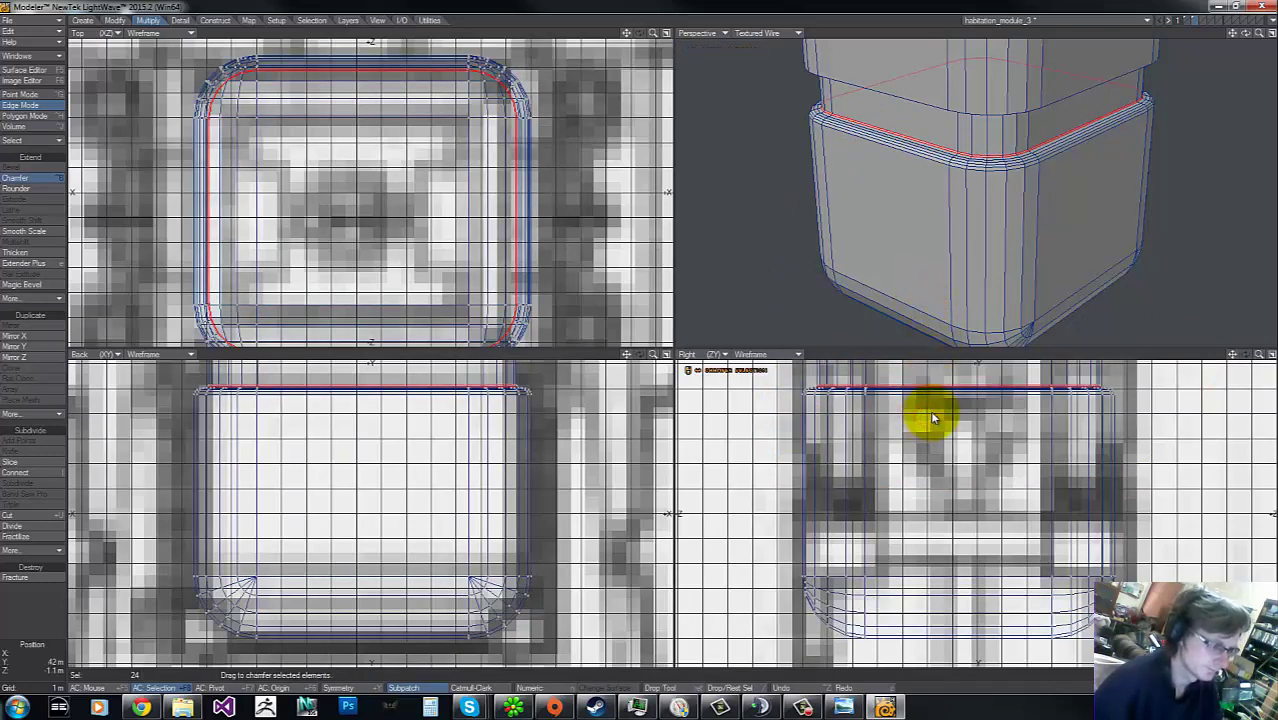
key(space)
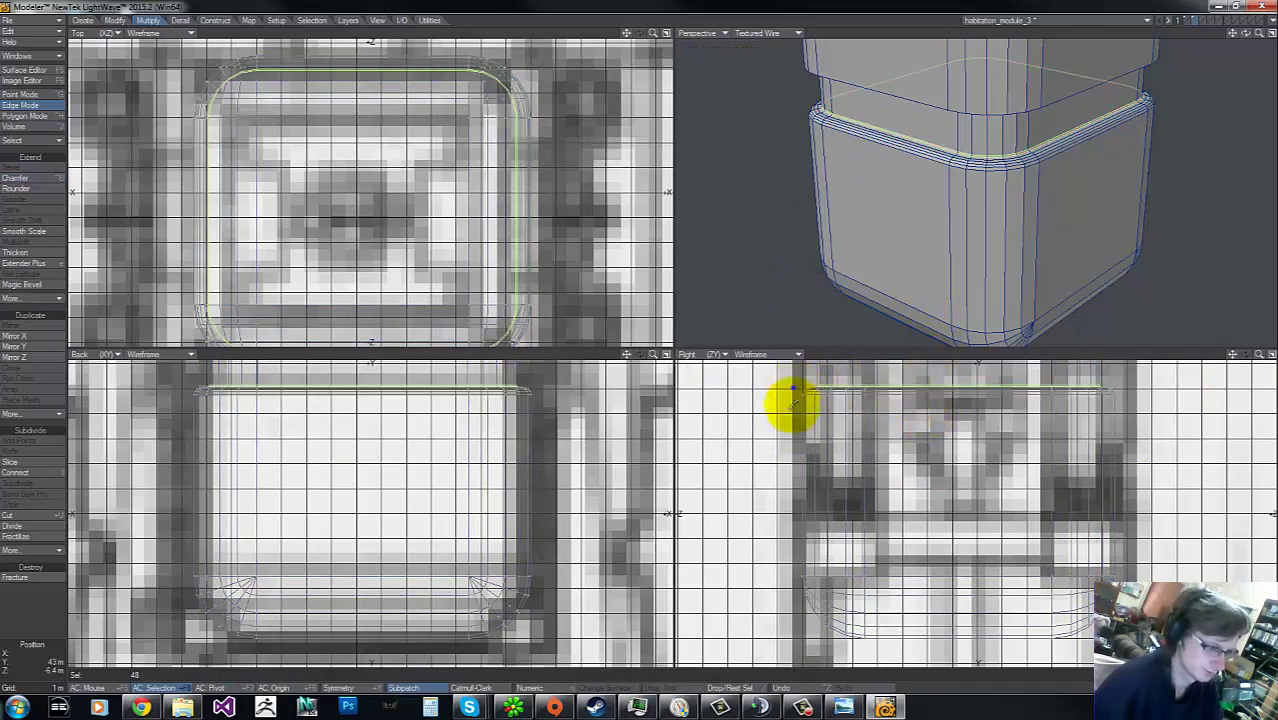
right_drag(795, 388, 650, 391)
Step: Select the edge loop at the groove's upper inner corner, chamfer it slightly, and clear the selection
key(g)
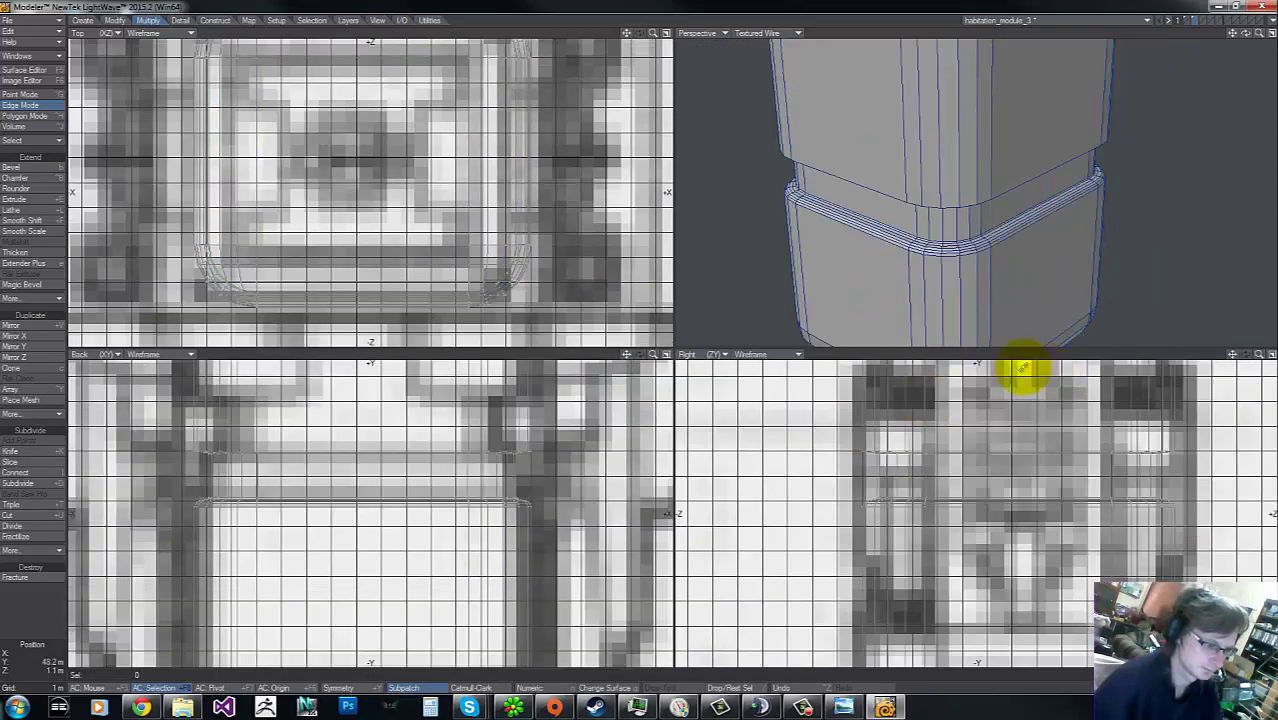
drag(1247, 36, 638, 342)
click(926, 95)
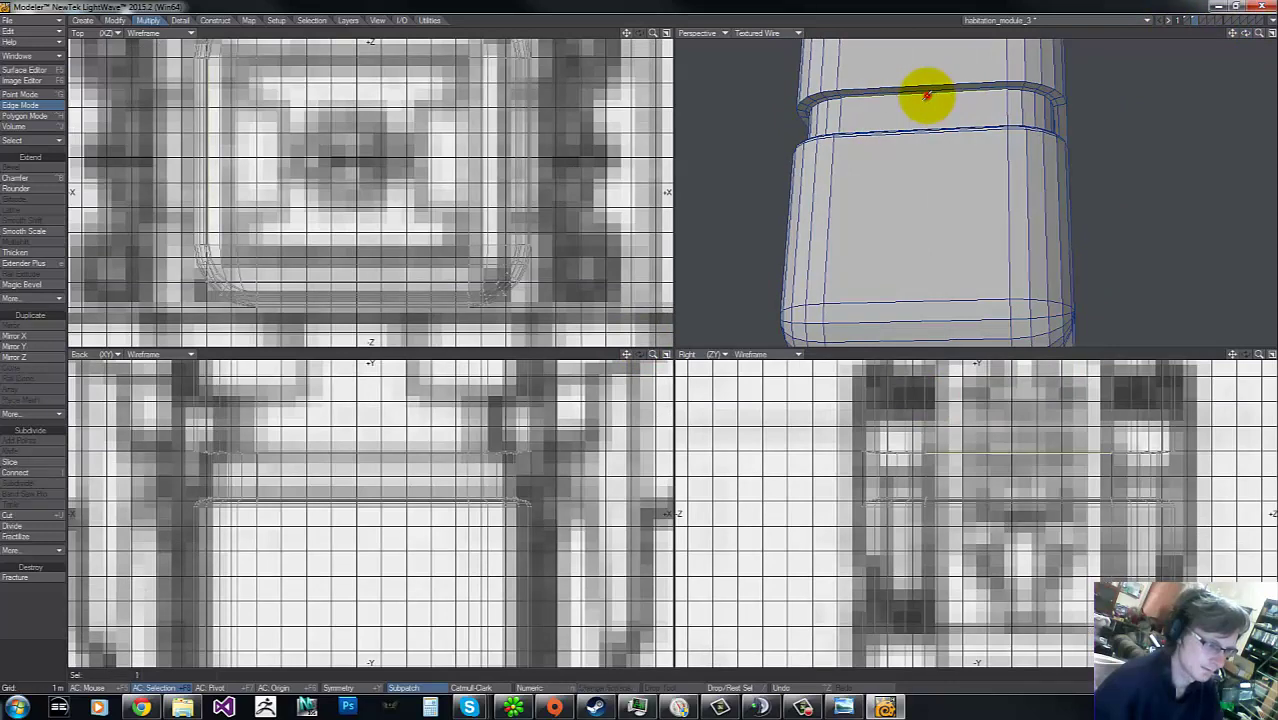
click(926, 95)
key(ctrl+b)
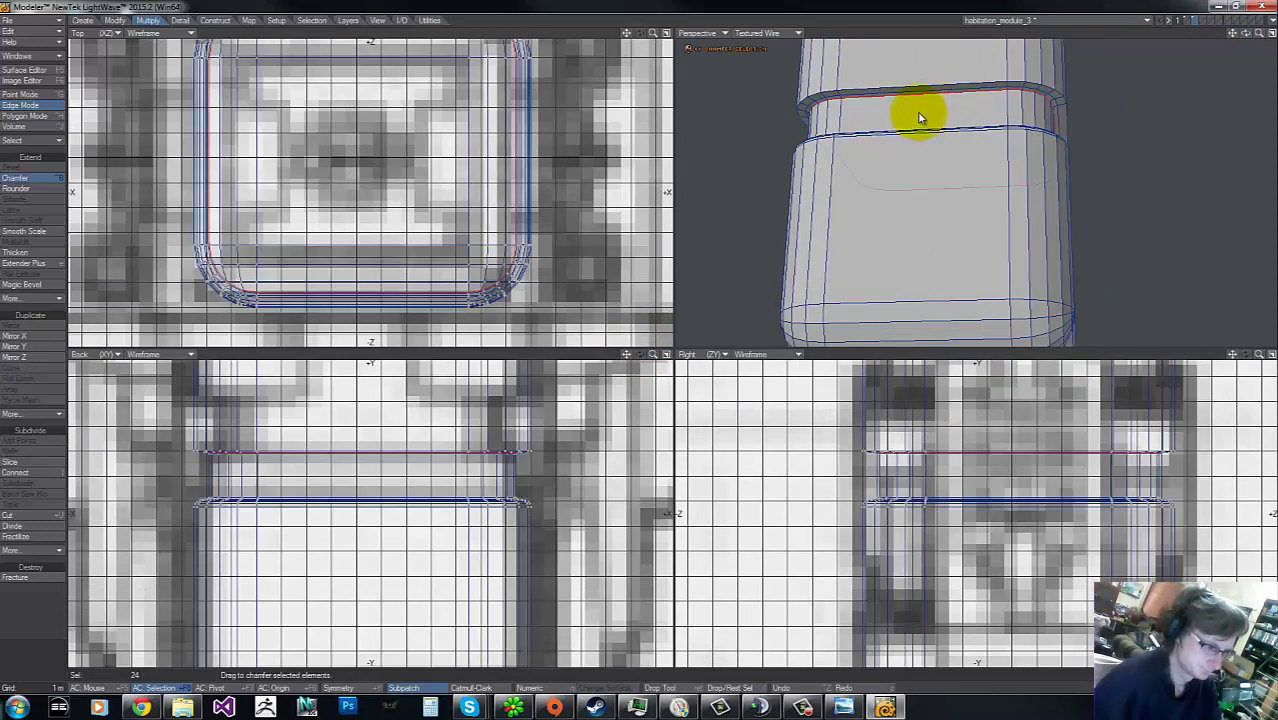
drag(922, 108, 920, 108)
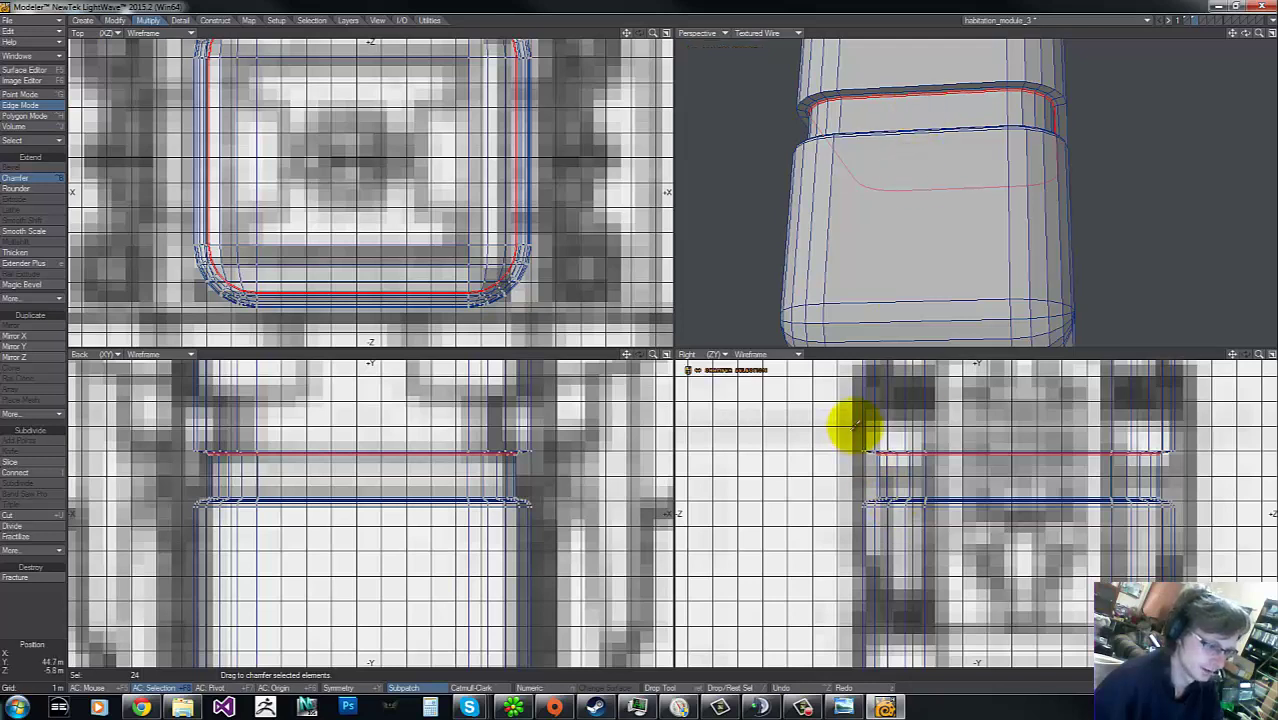
key(slash)
right_drag(849, 428, 1007, 243)
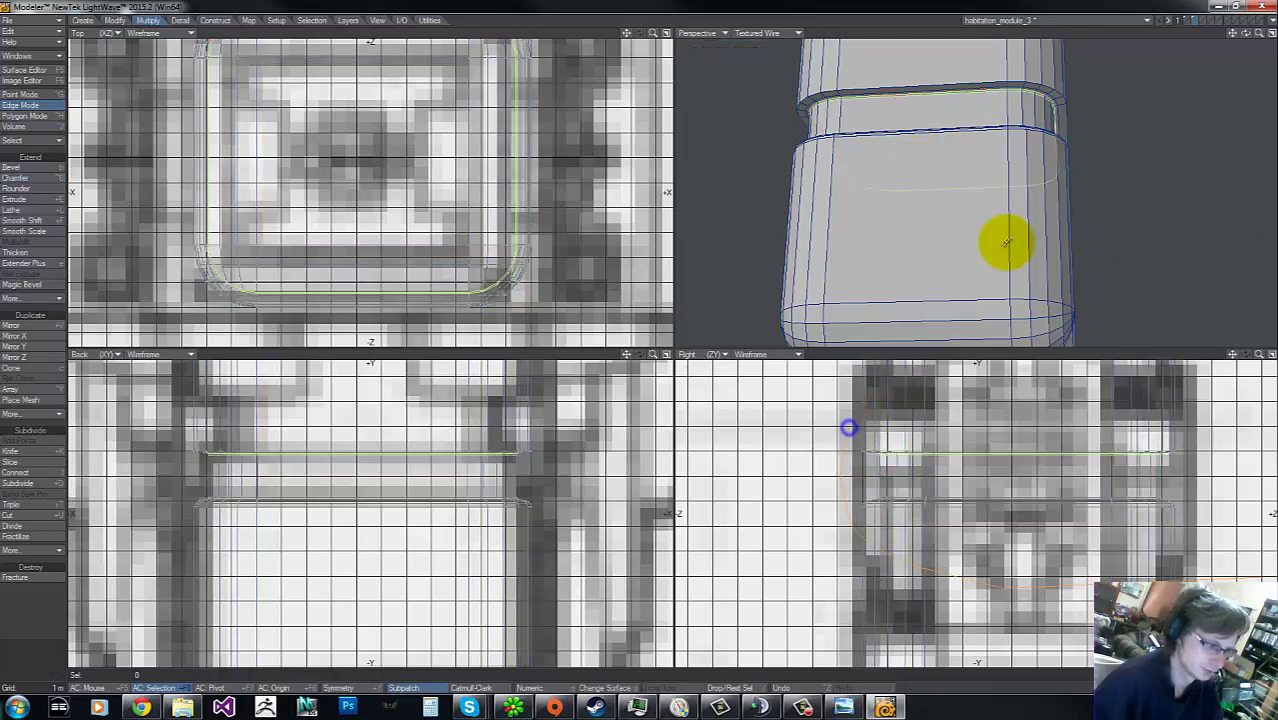
Step: Select the edge loop around the groove's upper outer rim, chamfer it twice to round the rim, and clear the selection
click(911, 86)
key(ctrl+l)
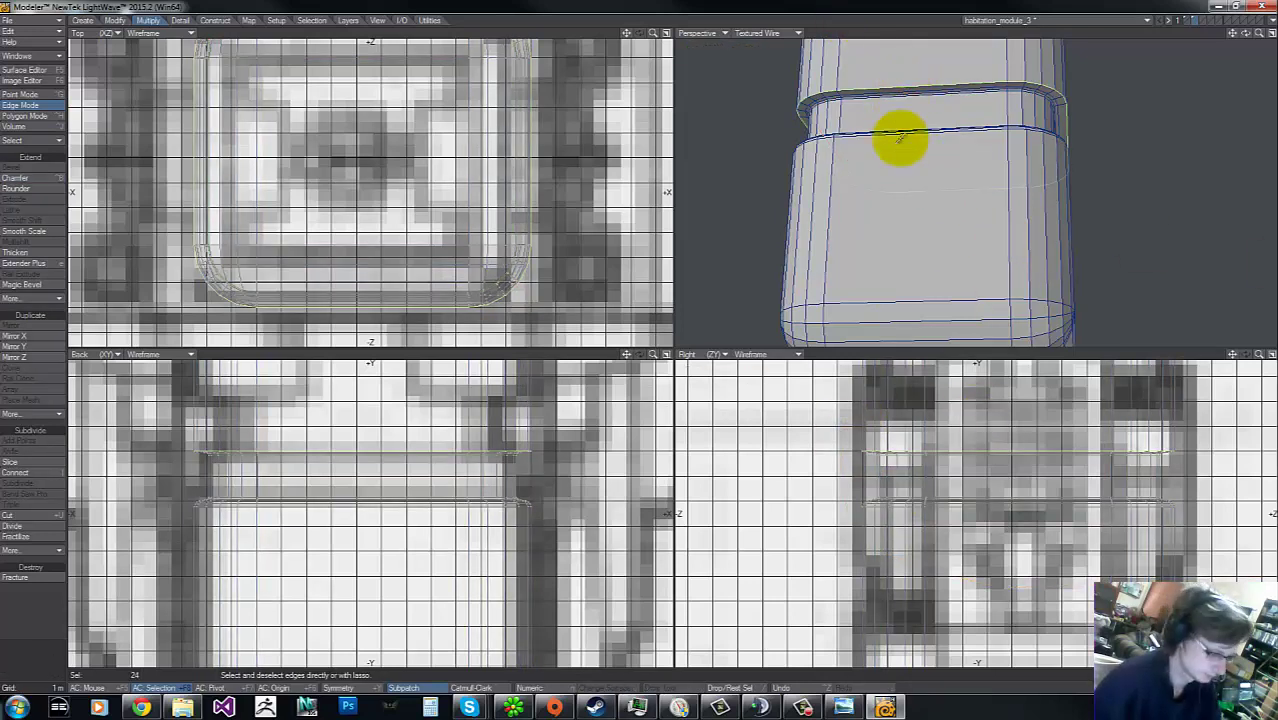
key(ctrl+b)
drag(981, 455, 980, 457)
key(t)
key(space)
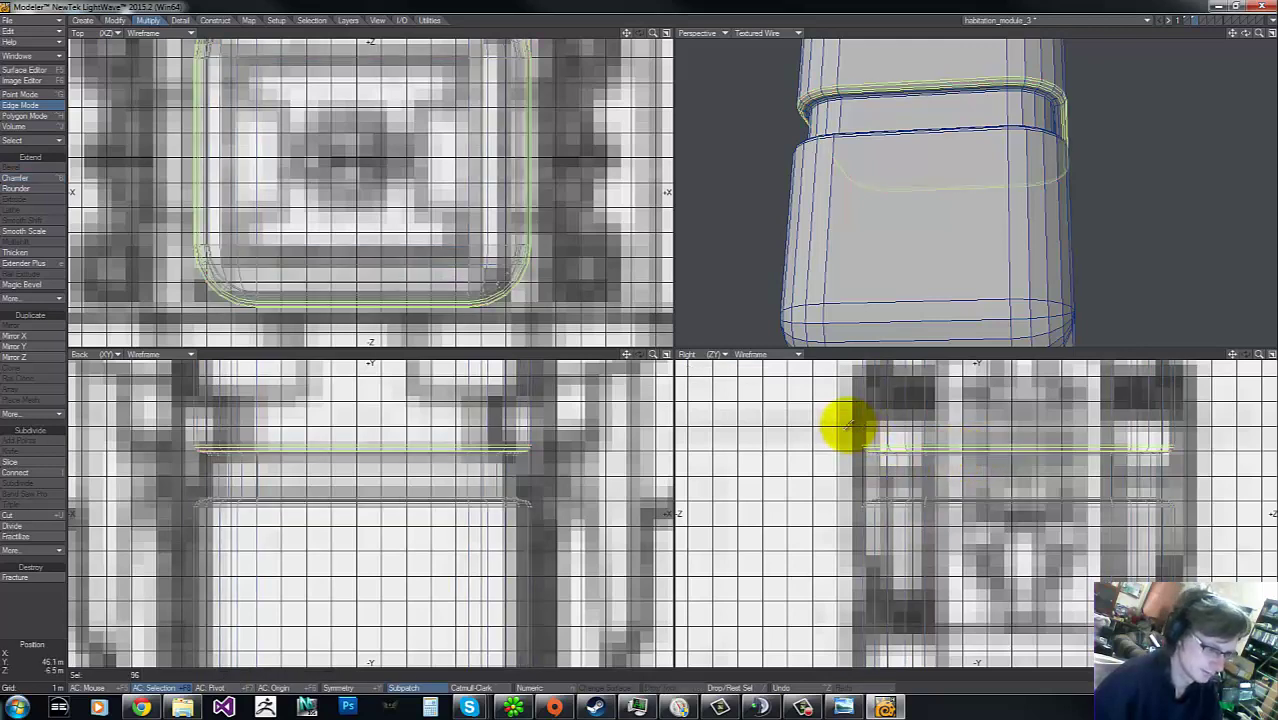
mouse_move(845, 426)
right_down()
mouse_move(793, 357)
mouse_move(769, 382)
right_up()
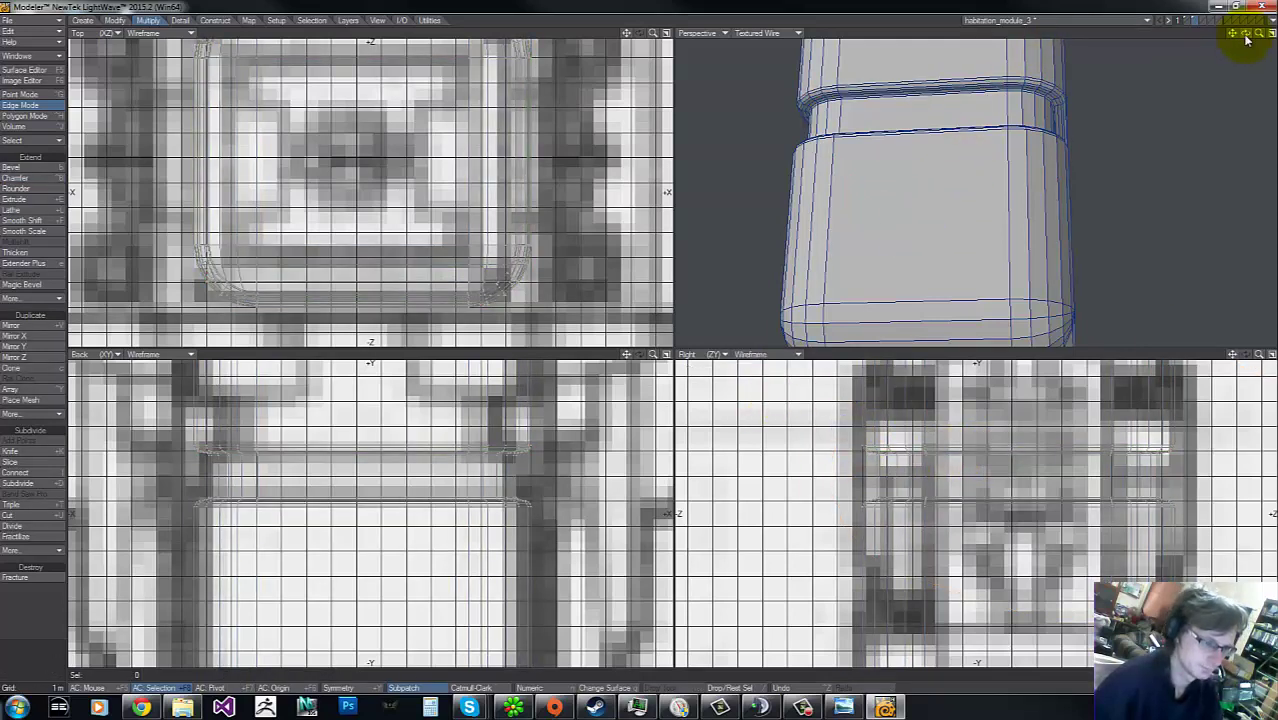
Step: Switch to the empty second layer in polygon mode, leaving the first layer's module hidden from the background
drag(1247, 38, 630, 336)
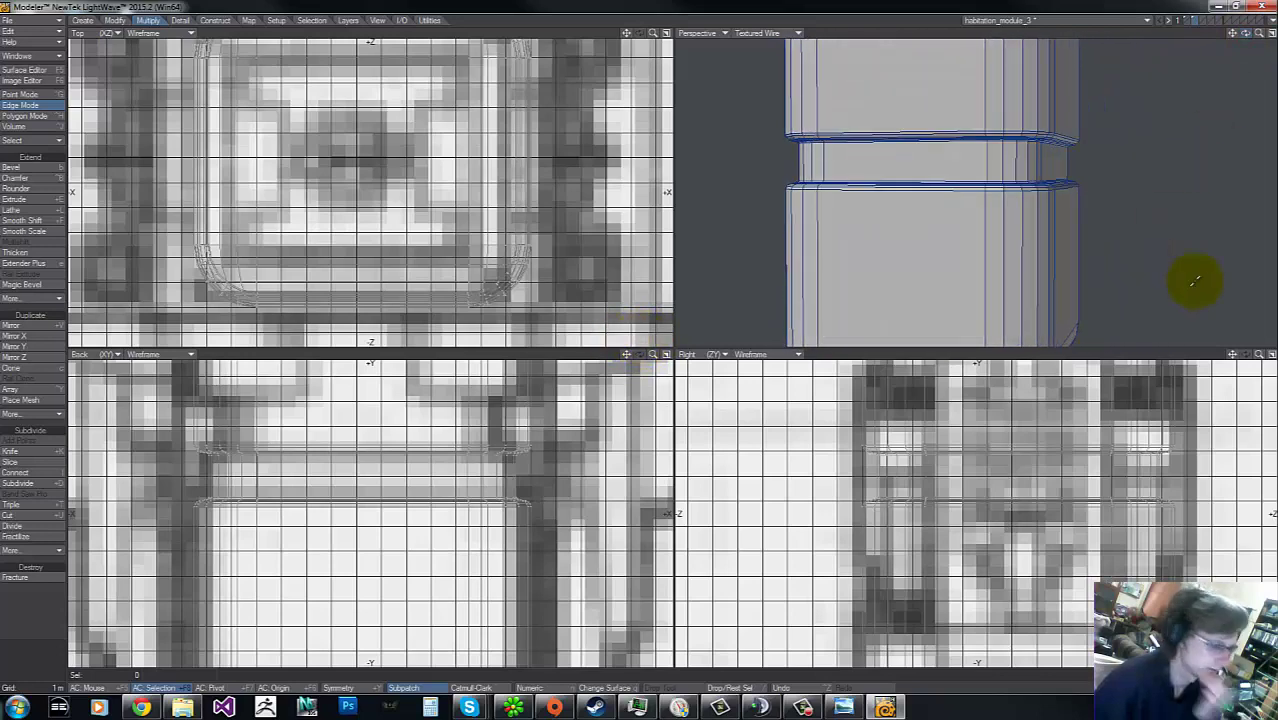
drag(1260, 355, 638, 342)
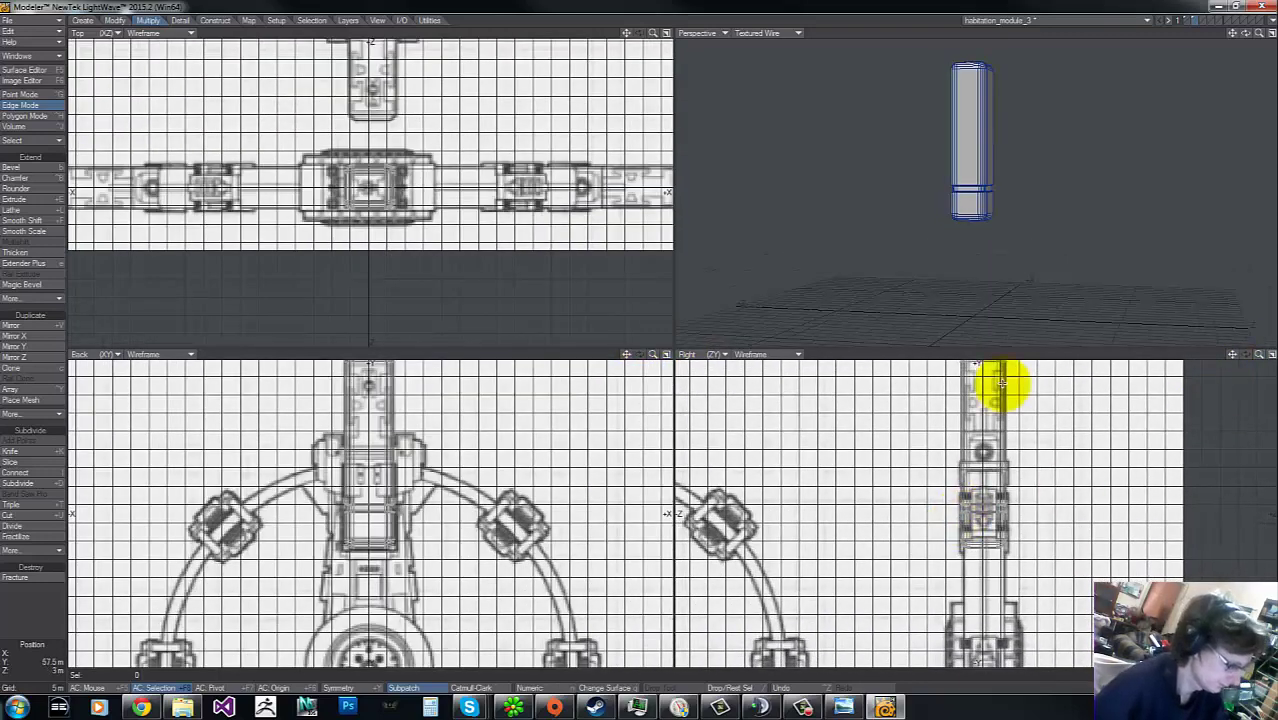
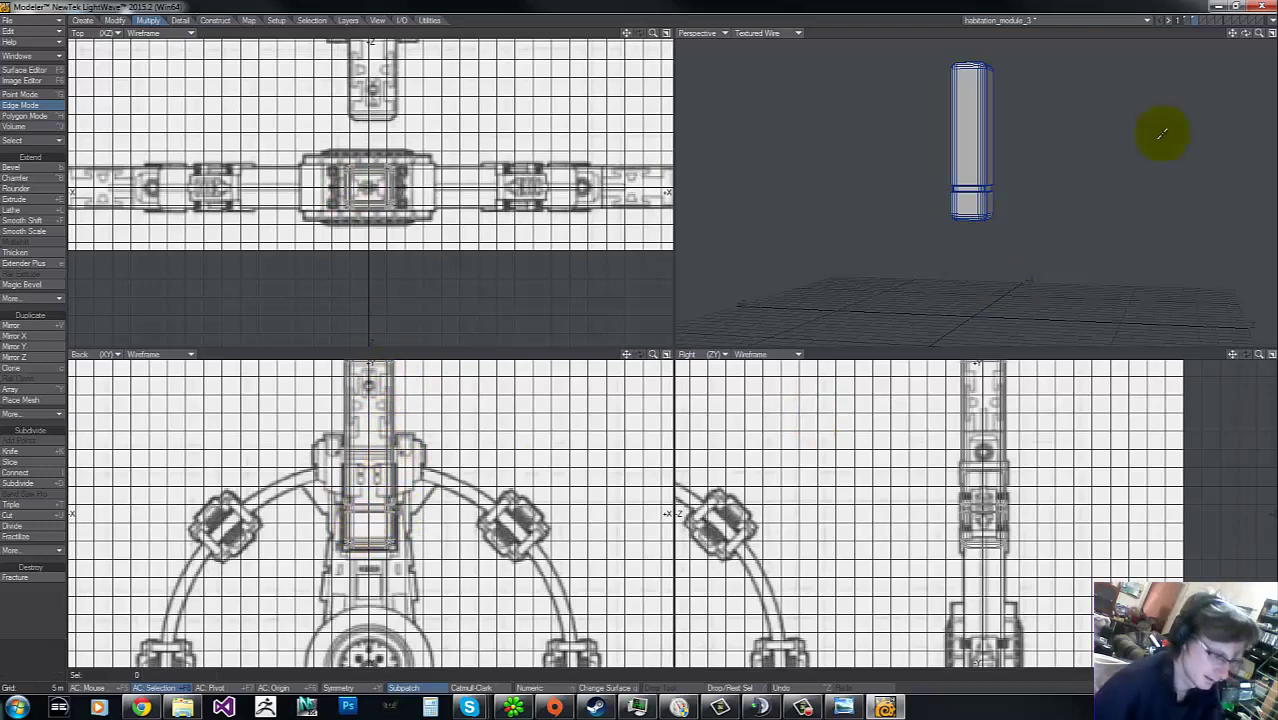
drag(1245, 34, 642, 345)
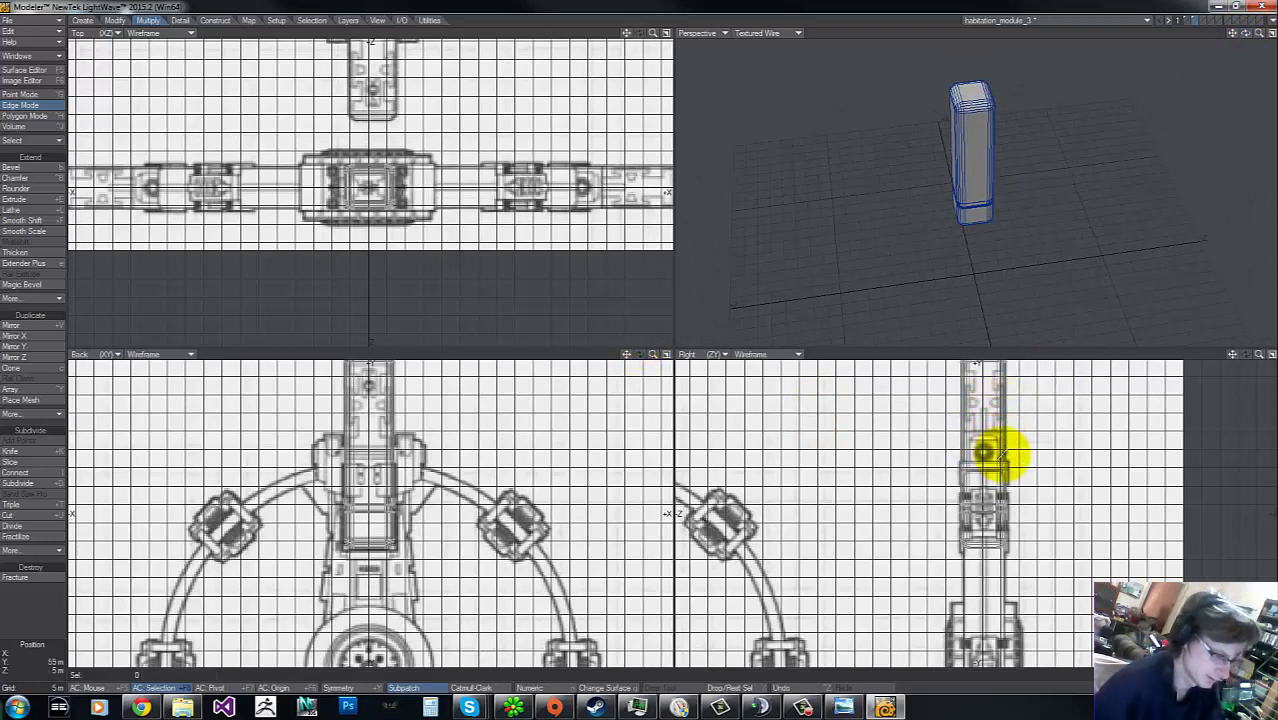
click(1204, 18)
click(1195, 23)
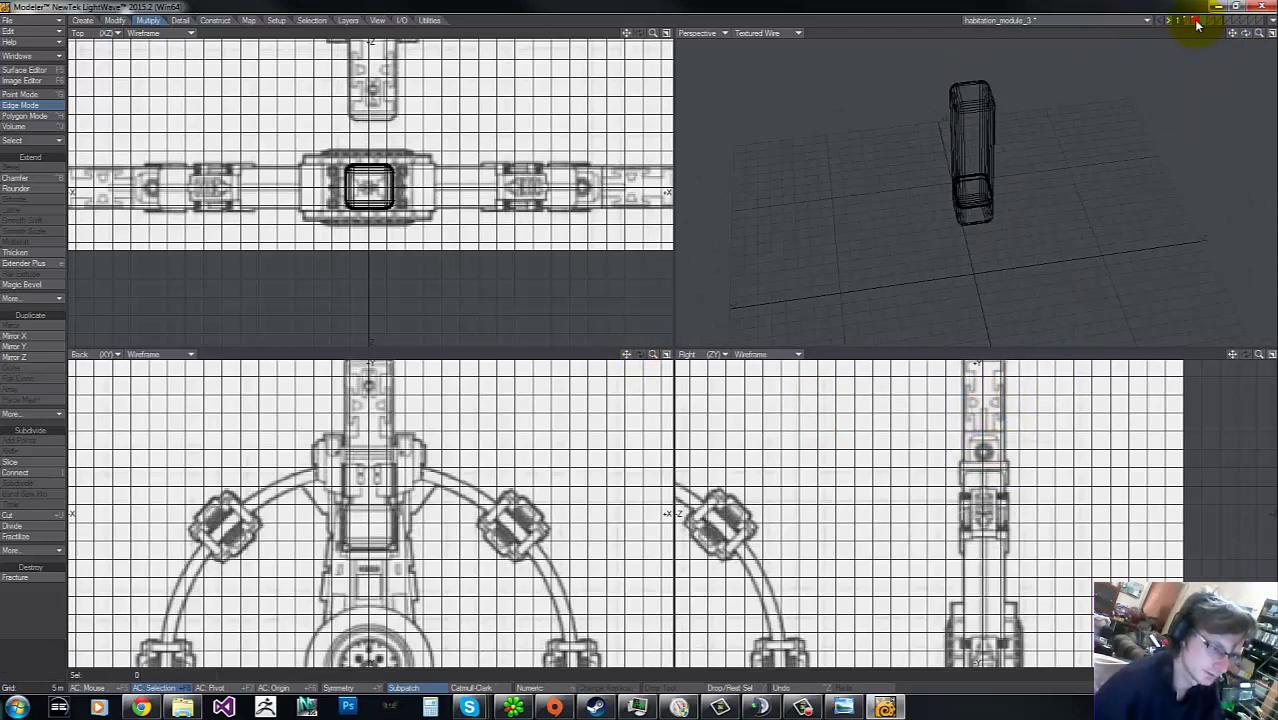
key(g)
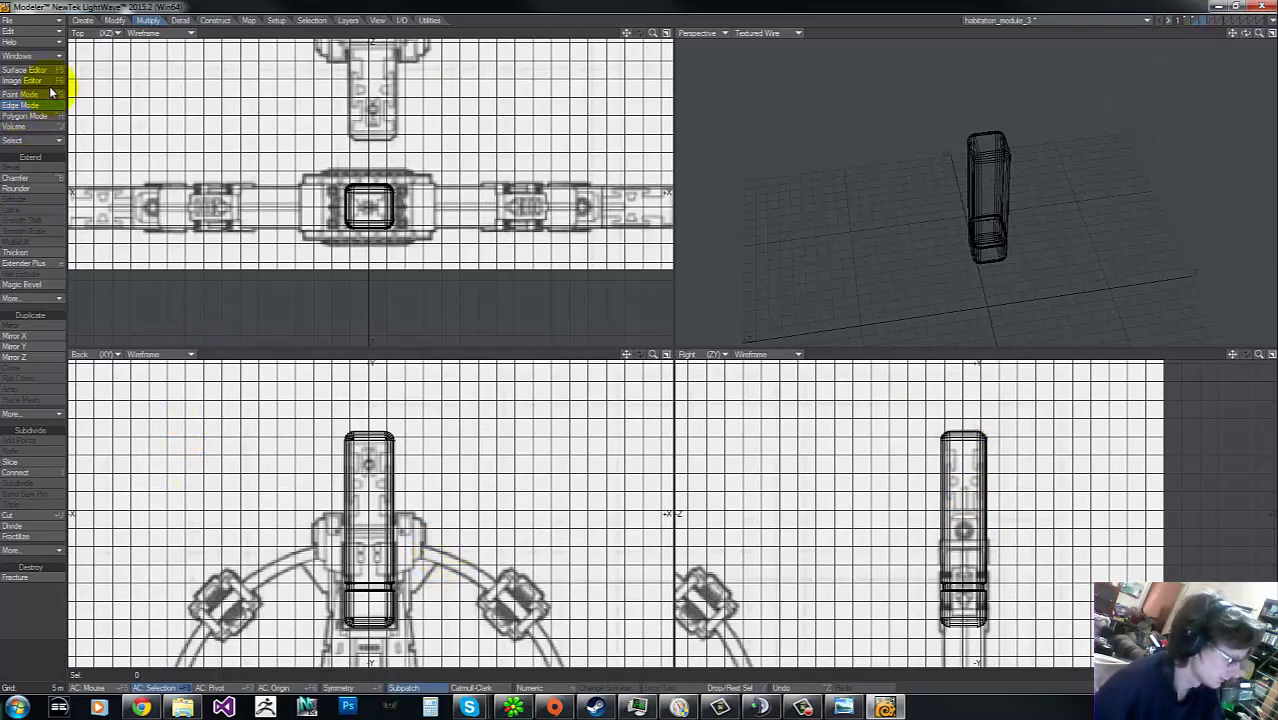
click(40, 118)
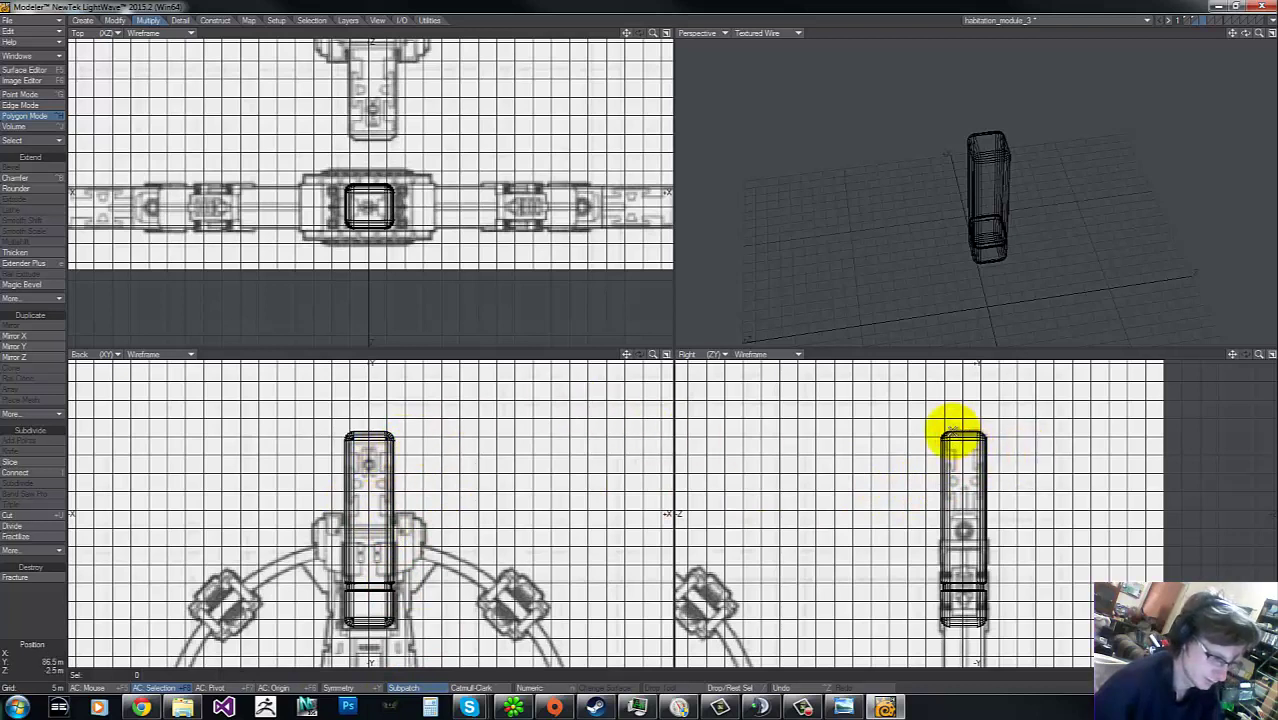
click(1195, 22)
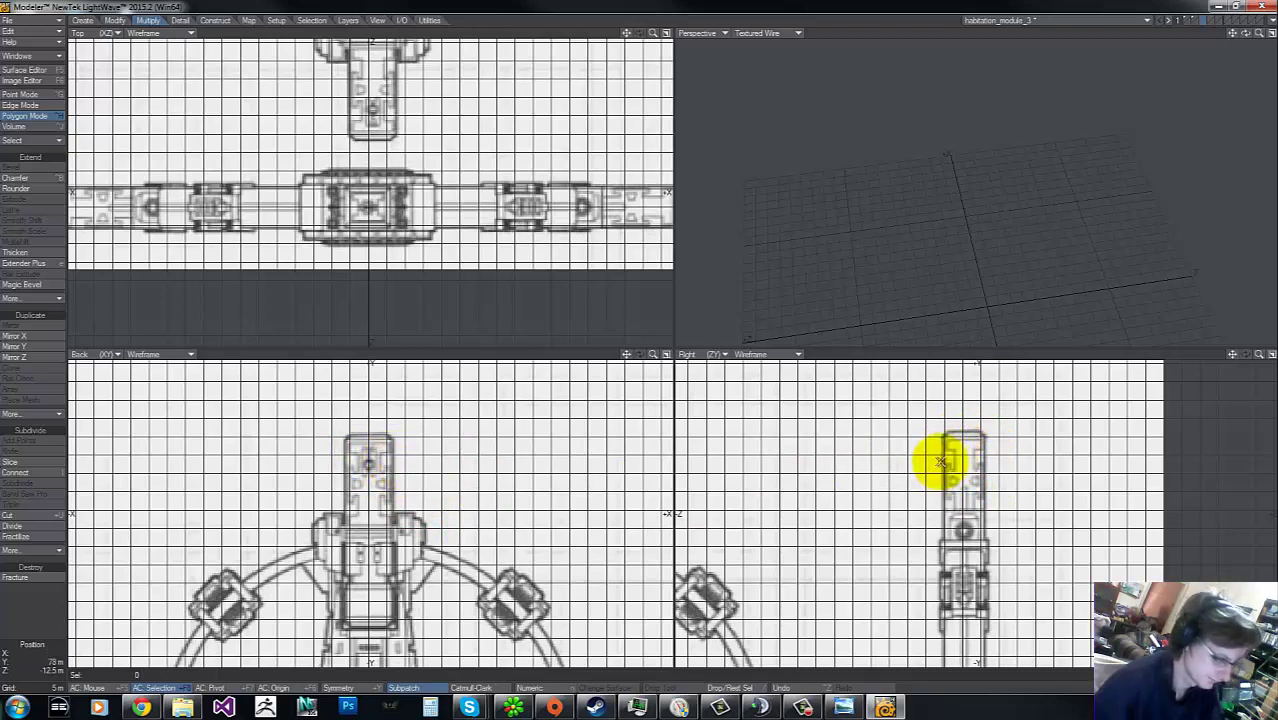
key(shift+x)
drag(947, 440, 985, 452)
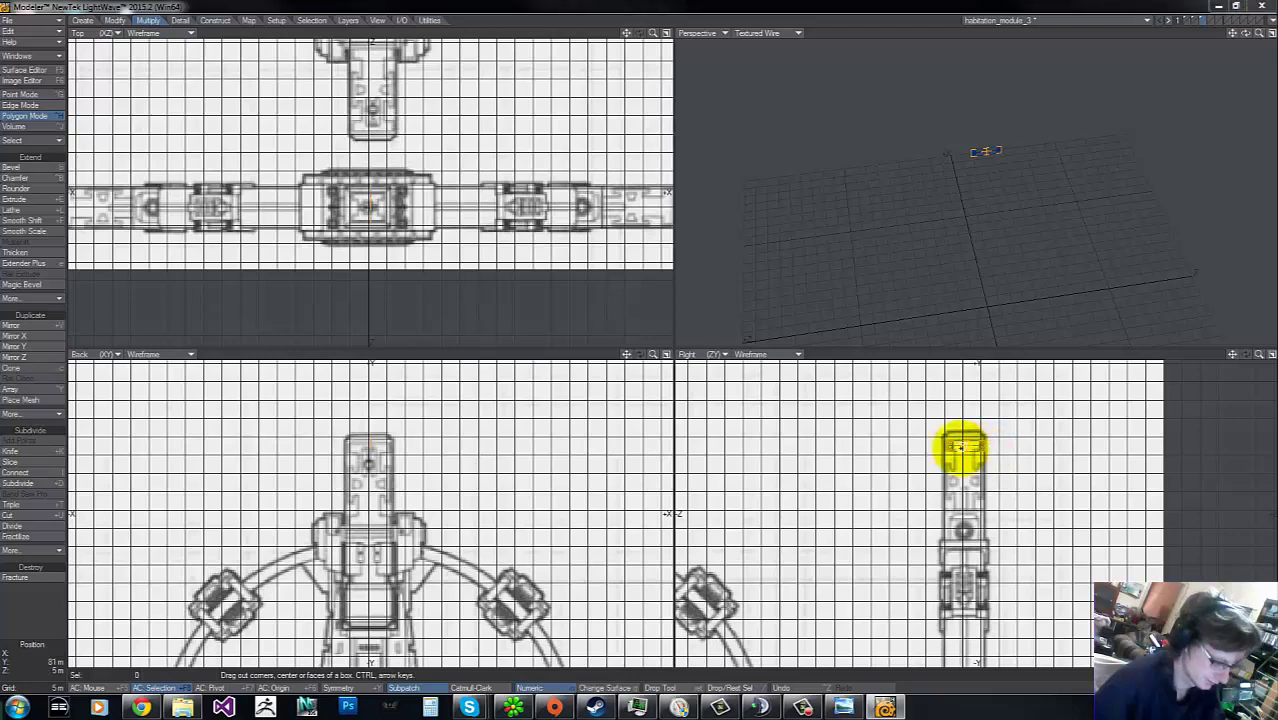
key(n)
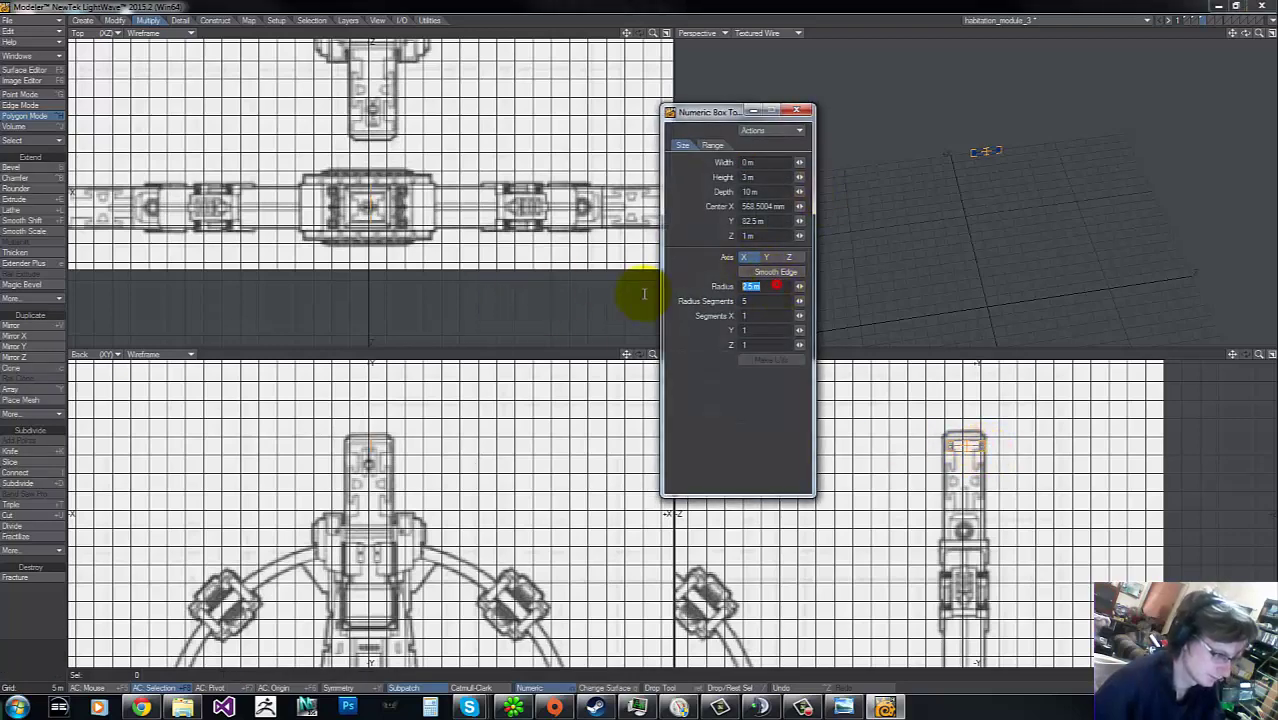
text(1)
key(Return)
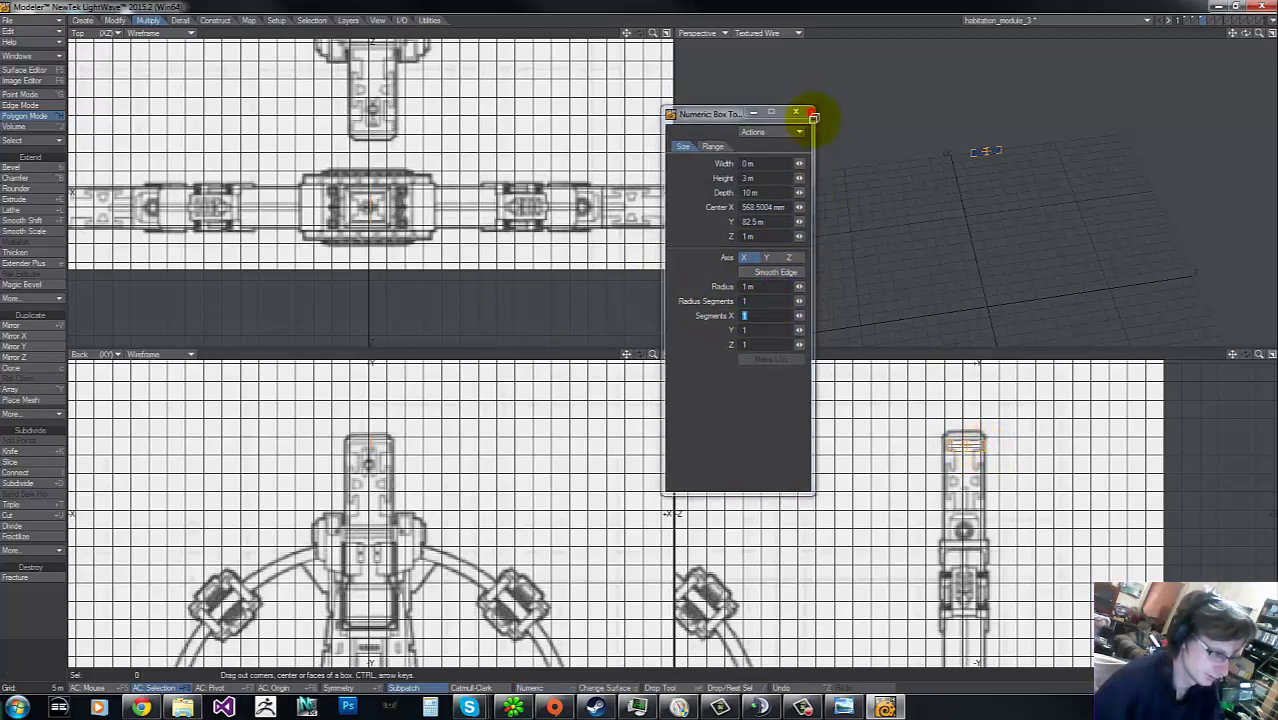
click(798, 111)
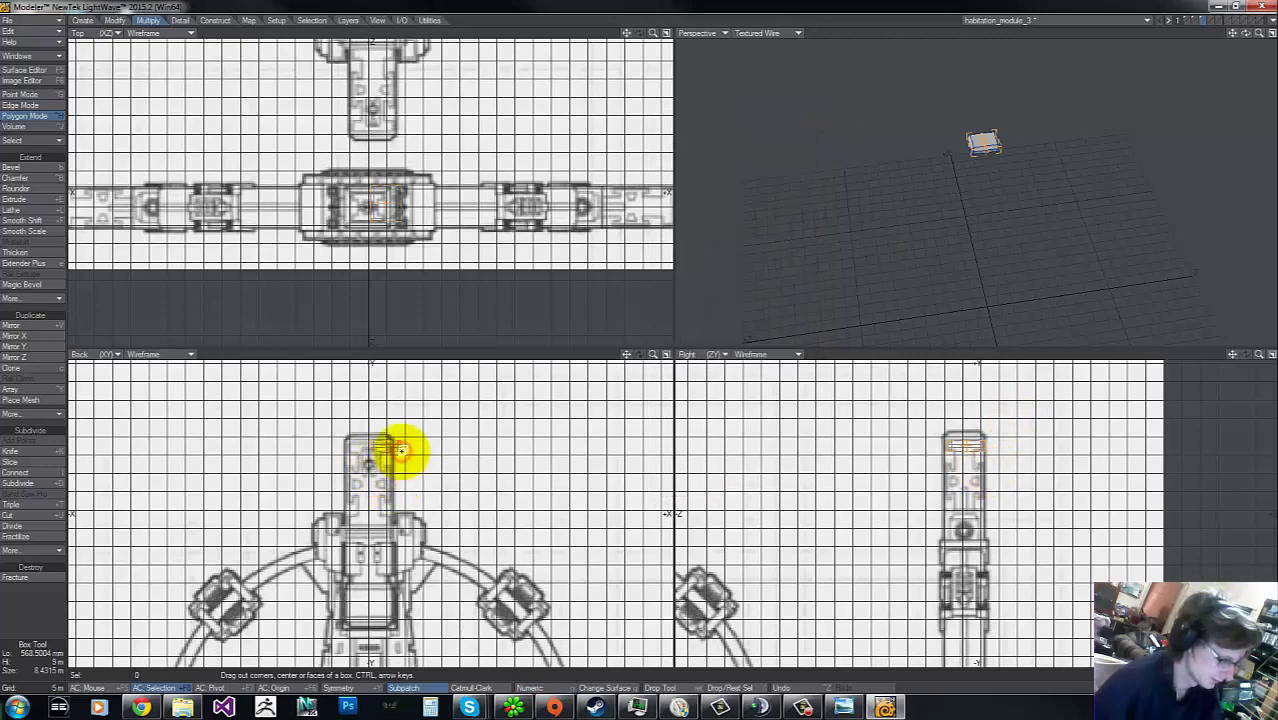
key(n)
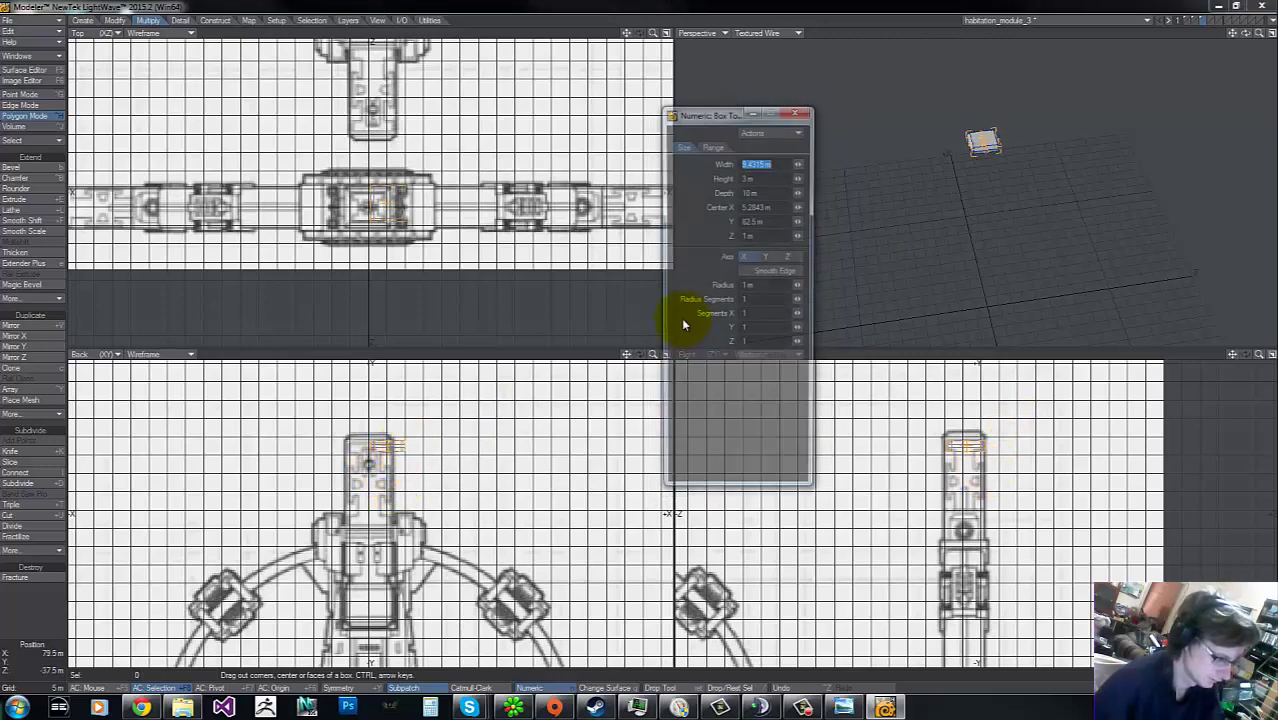
text(0)
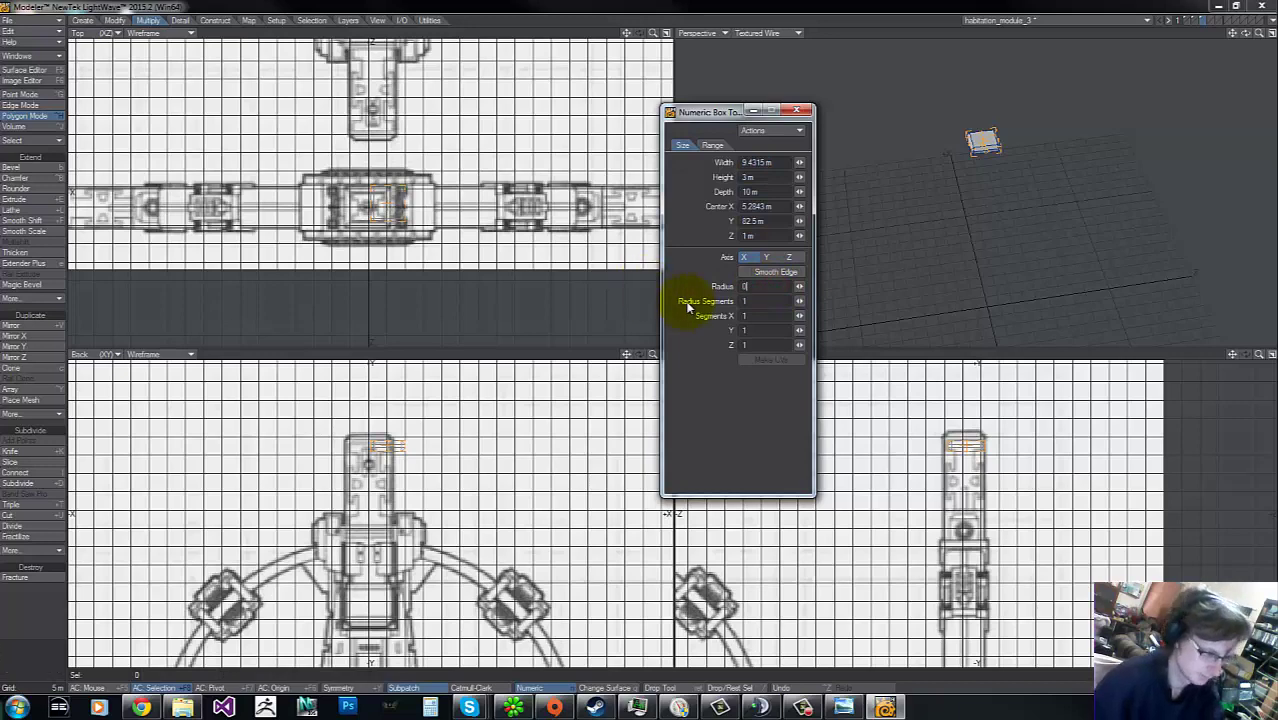
click(799, 111)
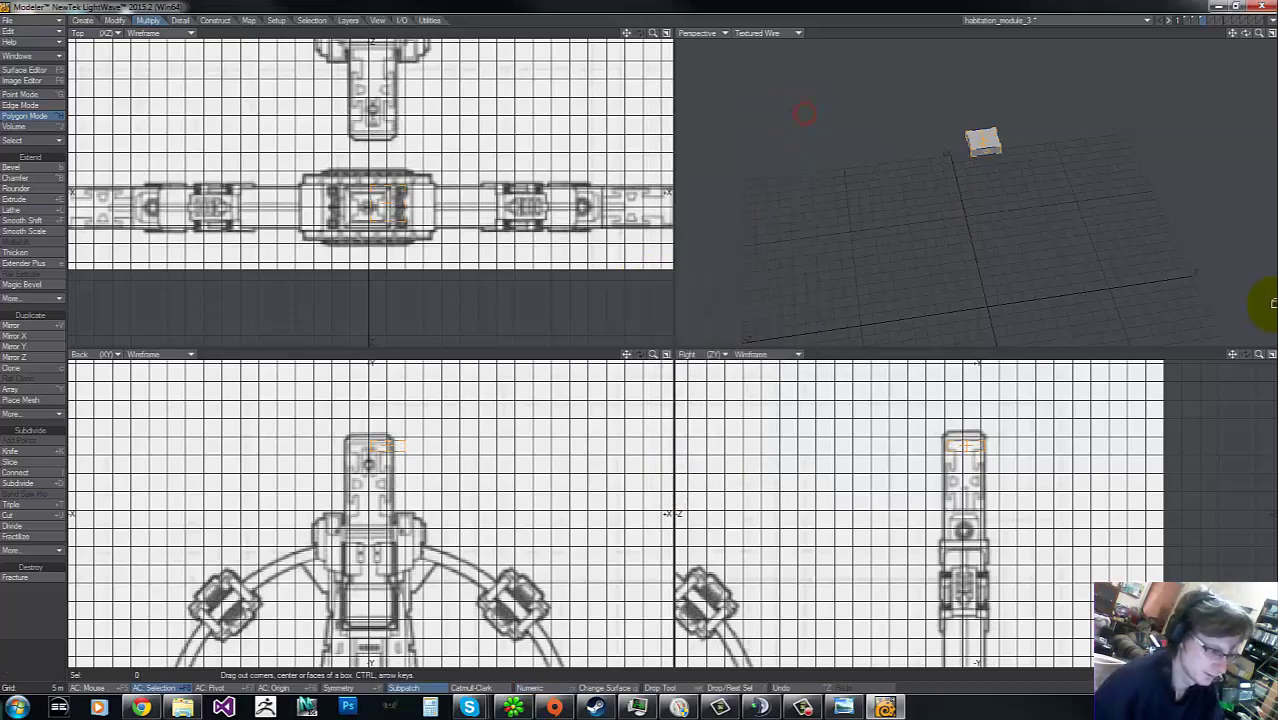
drag(1260, 355, 648, 341)
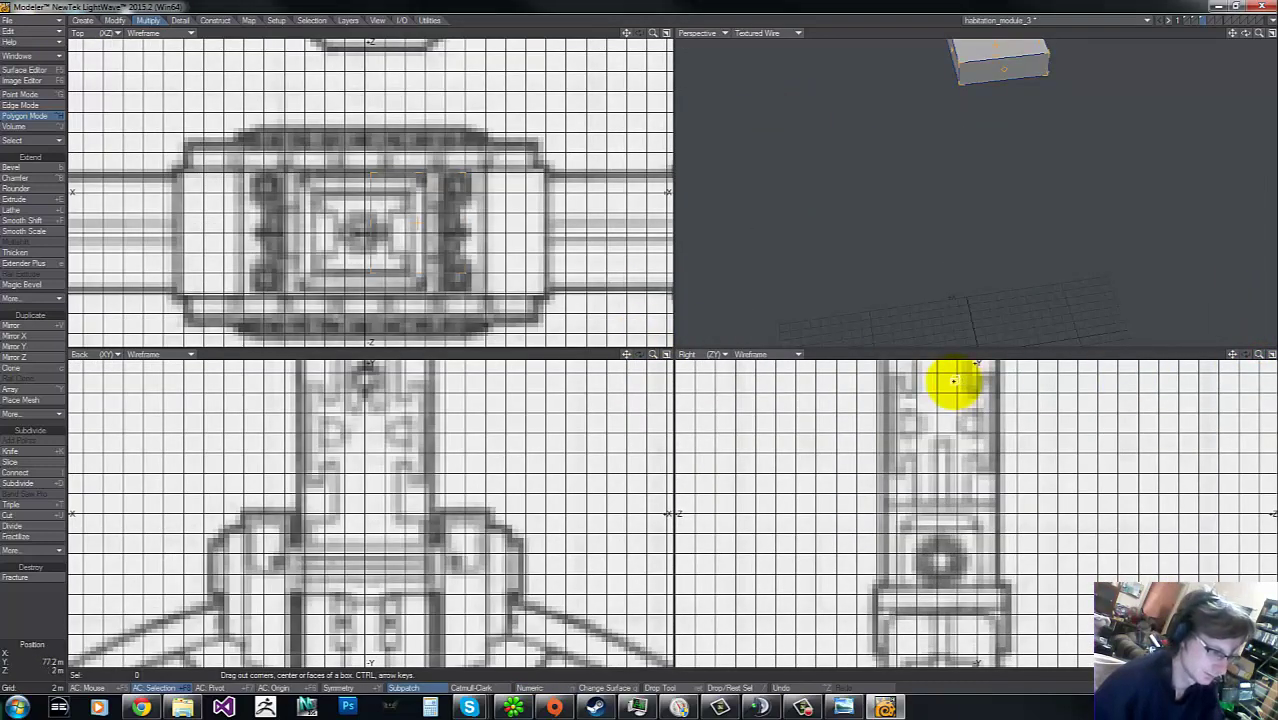
key(g)
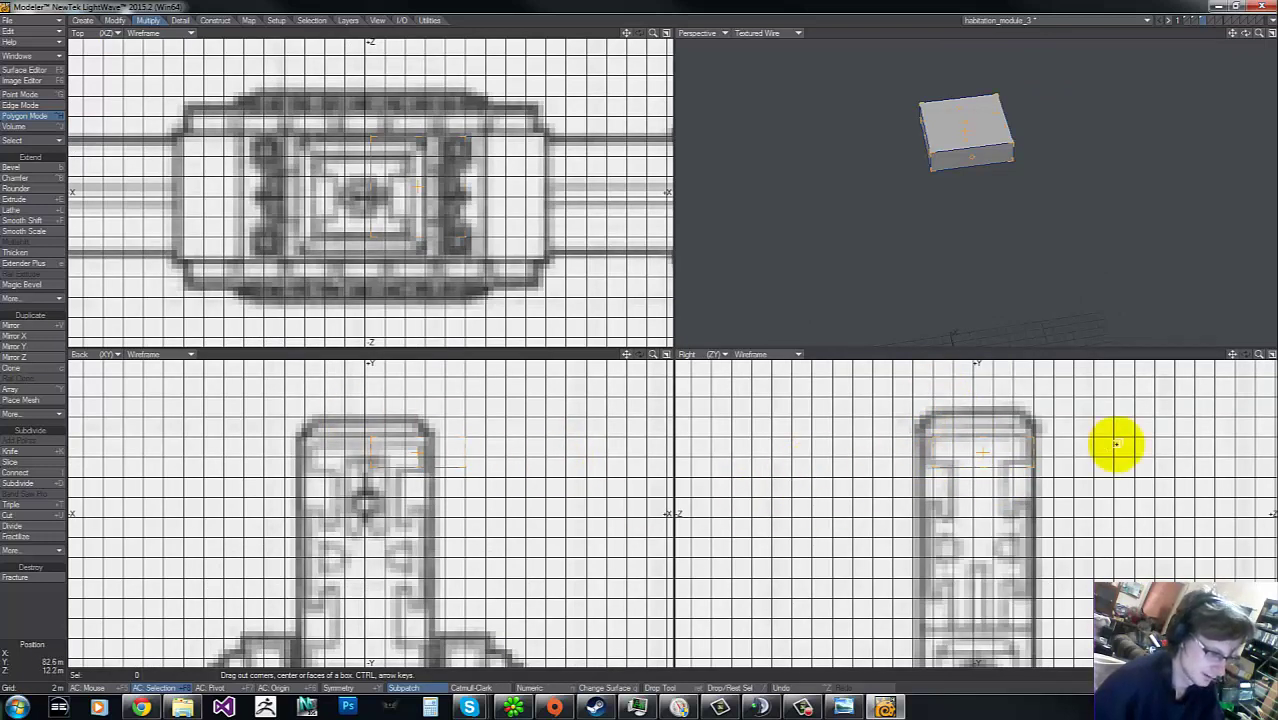
drag(1033, 451, 1037, 449)
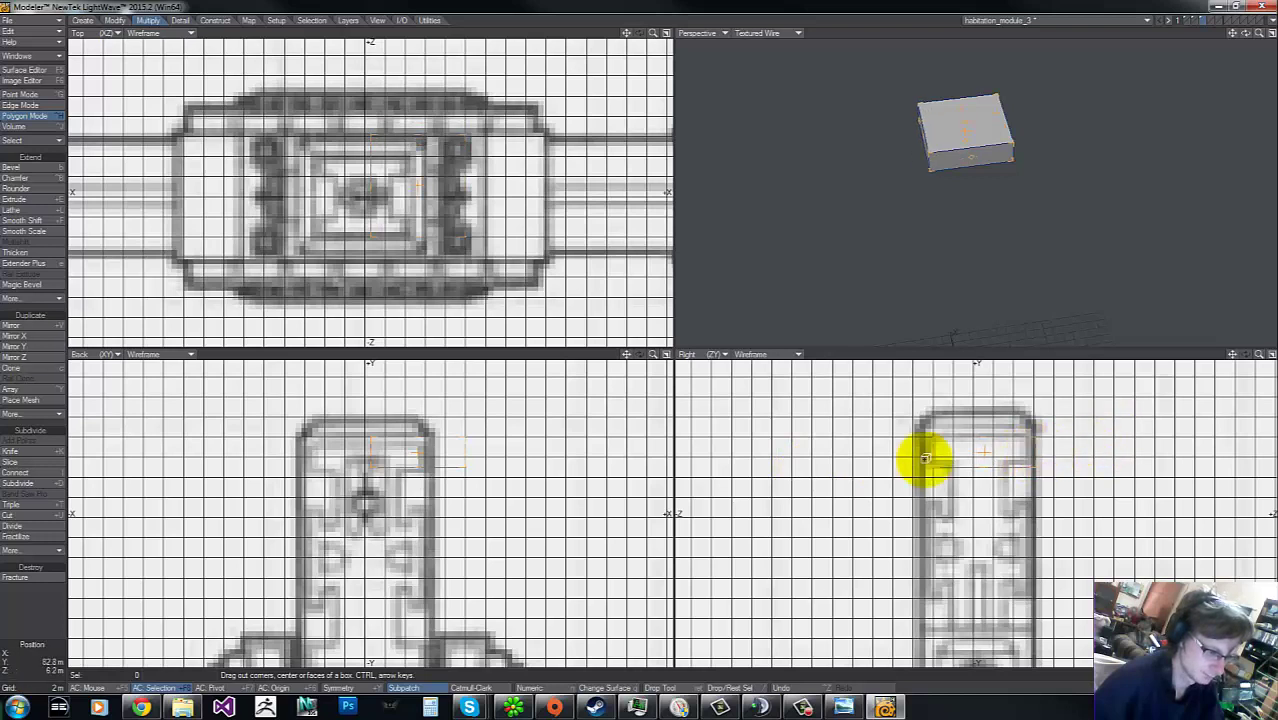
drag(941, 448, 920, 453)
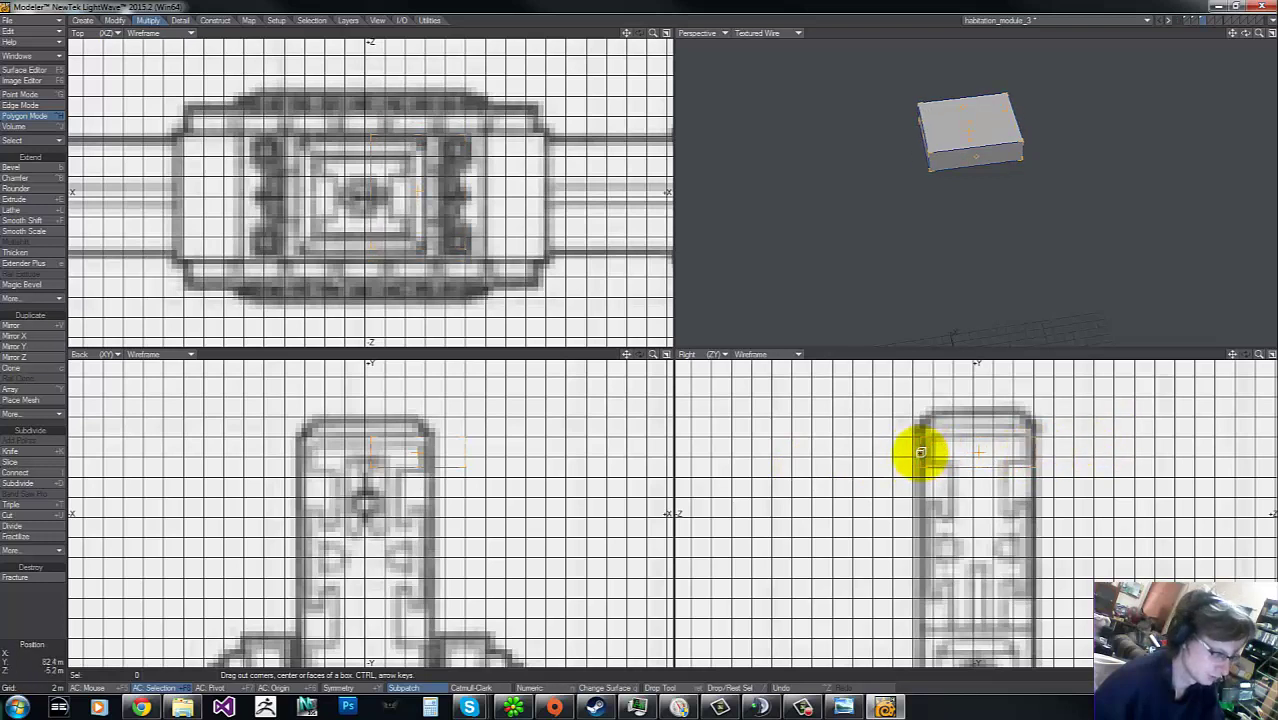
mouse_move(285, 466)
mouse_down()
mouse_move(305, 449)
mouse_move(294, 455)
mouse_up()
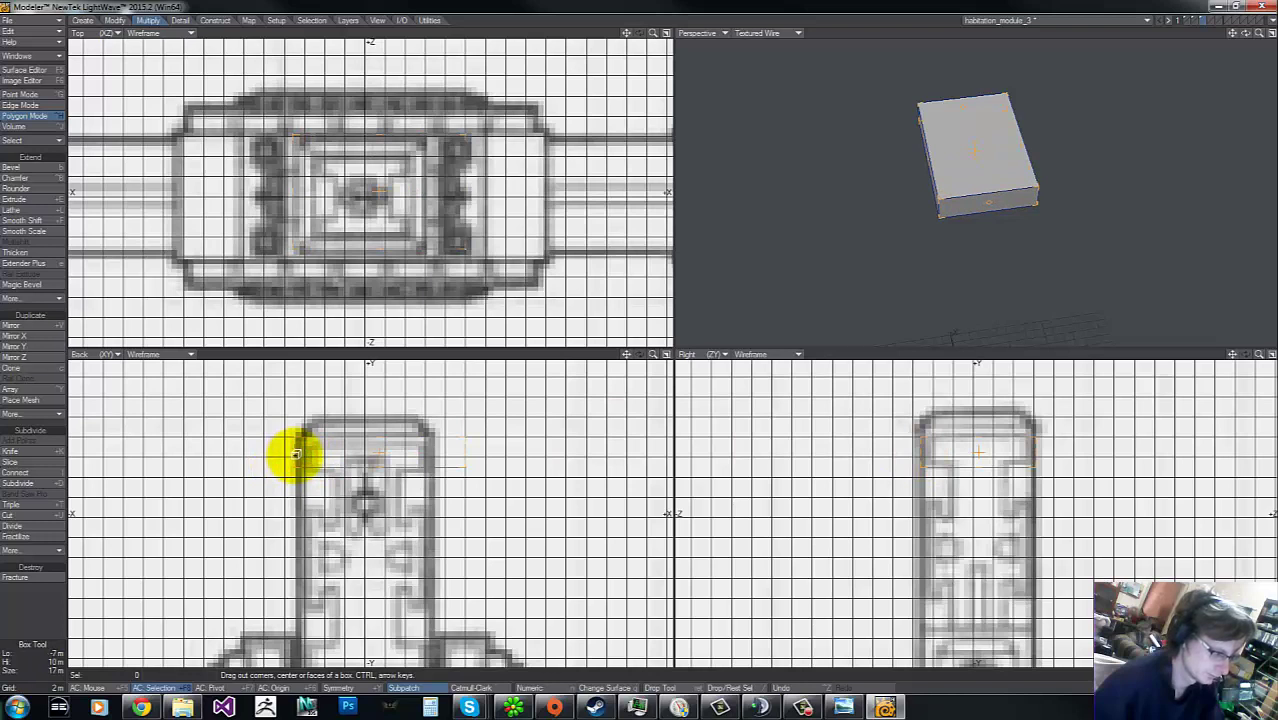
drag(458, 453, 438, 453)
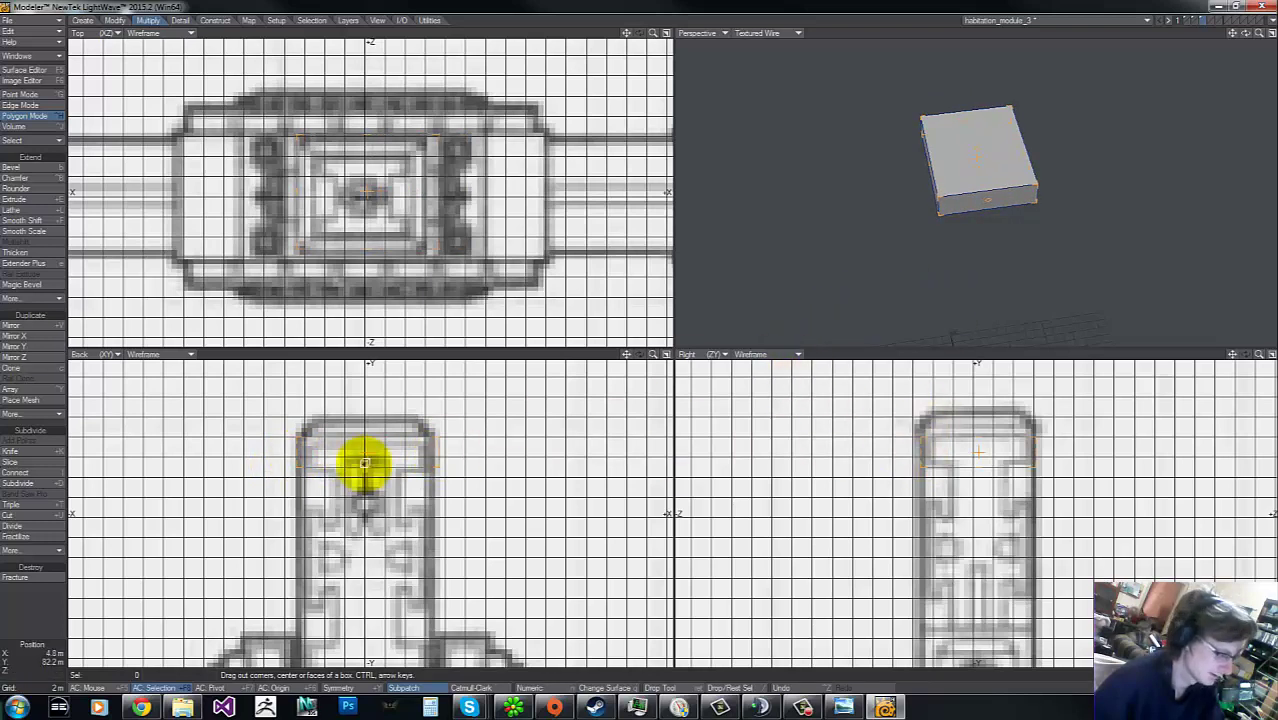
key(space)
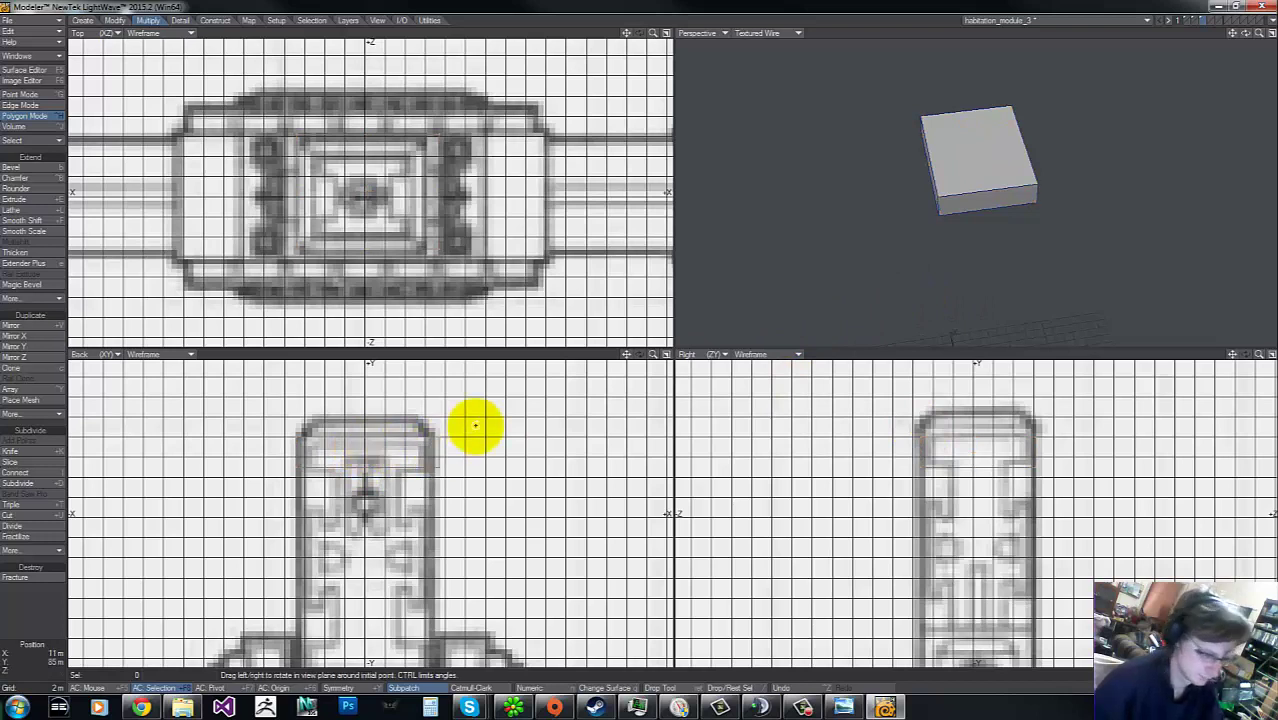
key(Delete)
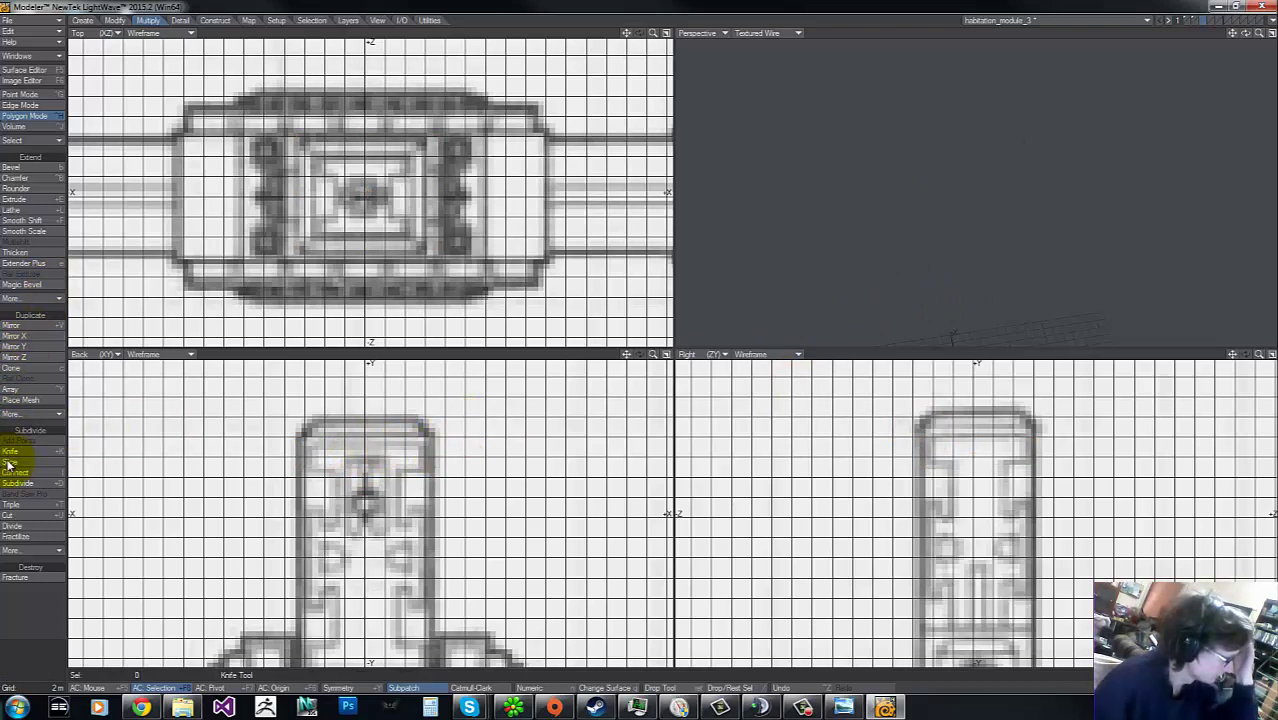
Step: Start a Pen polygon in the Right view, tracing the side panel's upper edge and the first inward corner on the +Z side
click(82, 20)
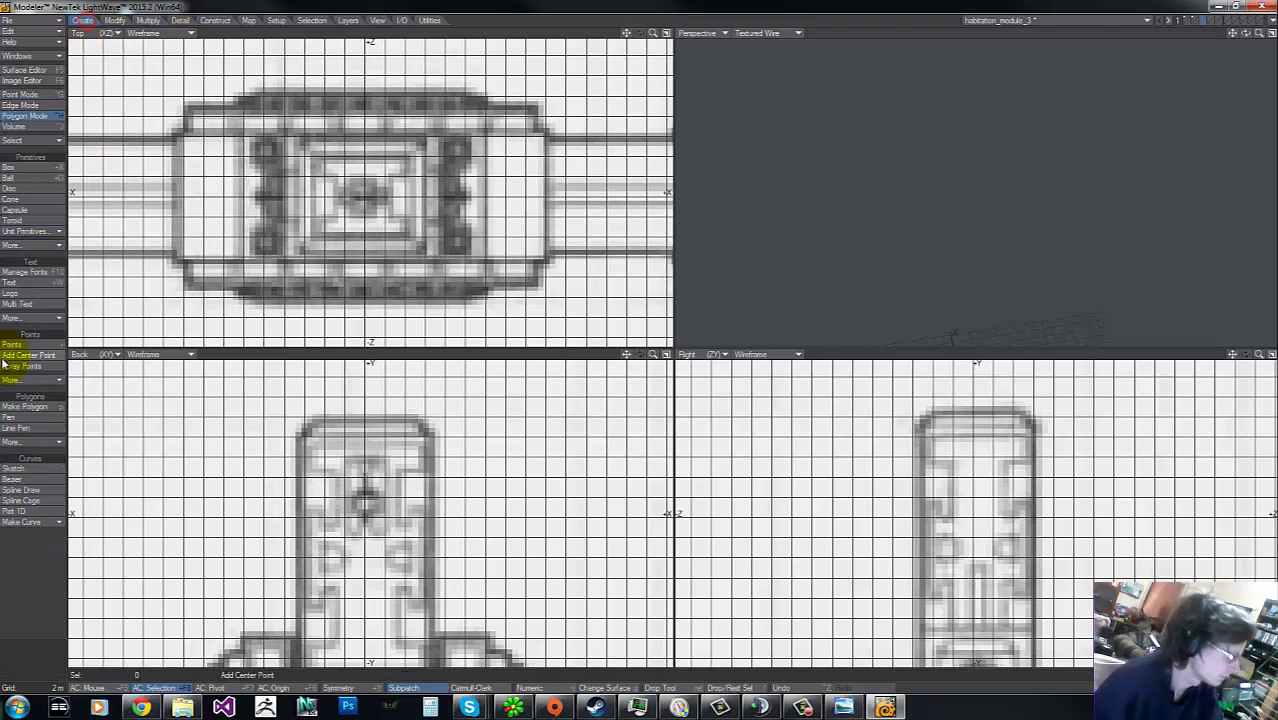
click(24, 418)
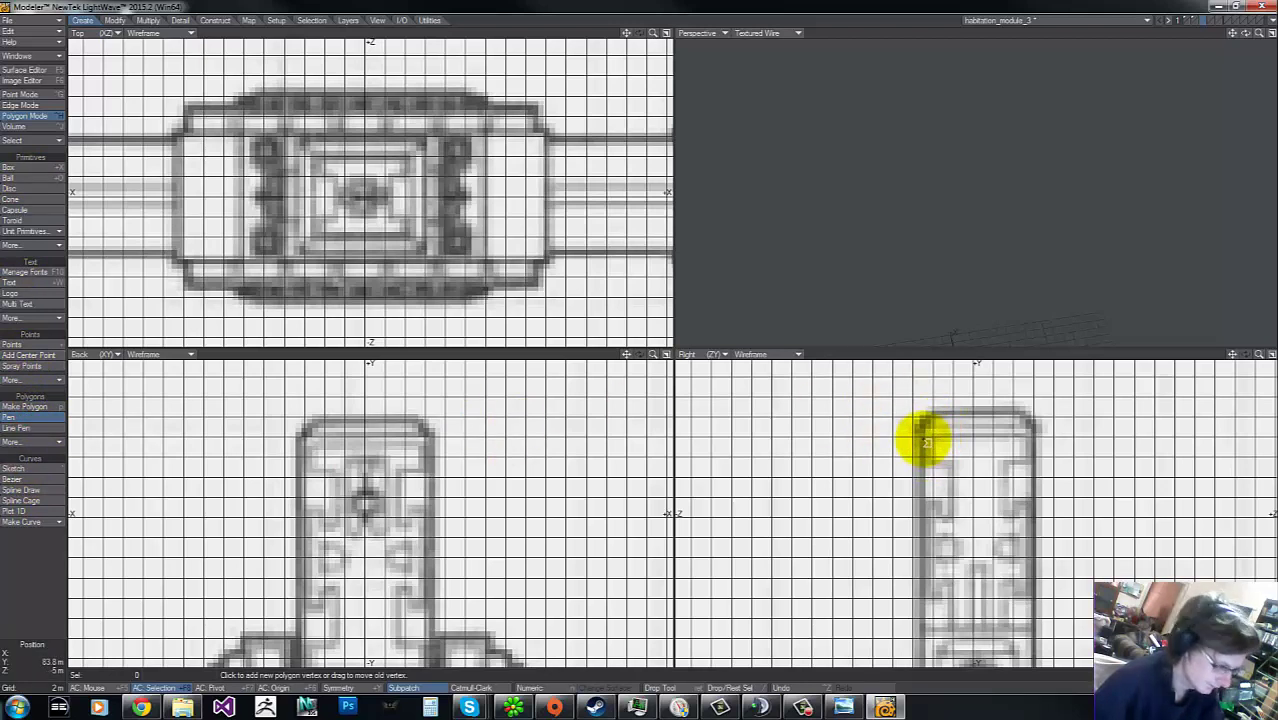
click(1038, 436)
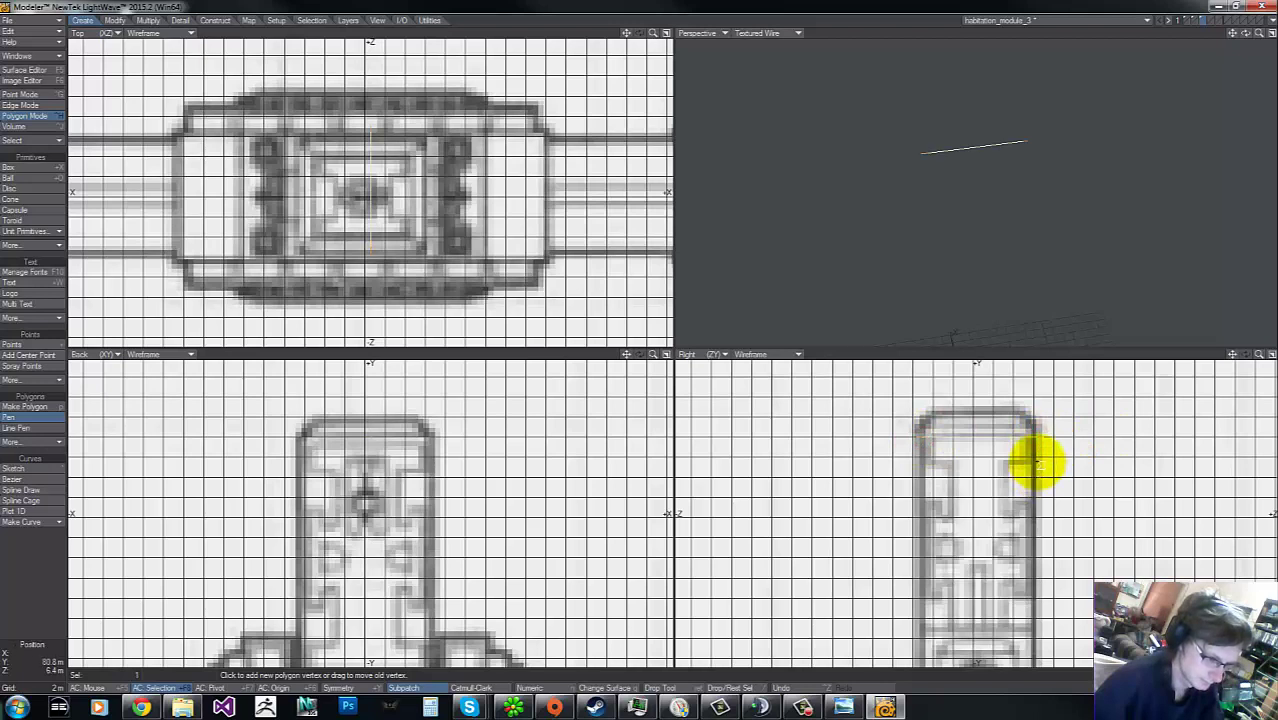
click(1005, 465)
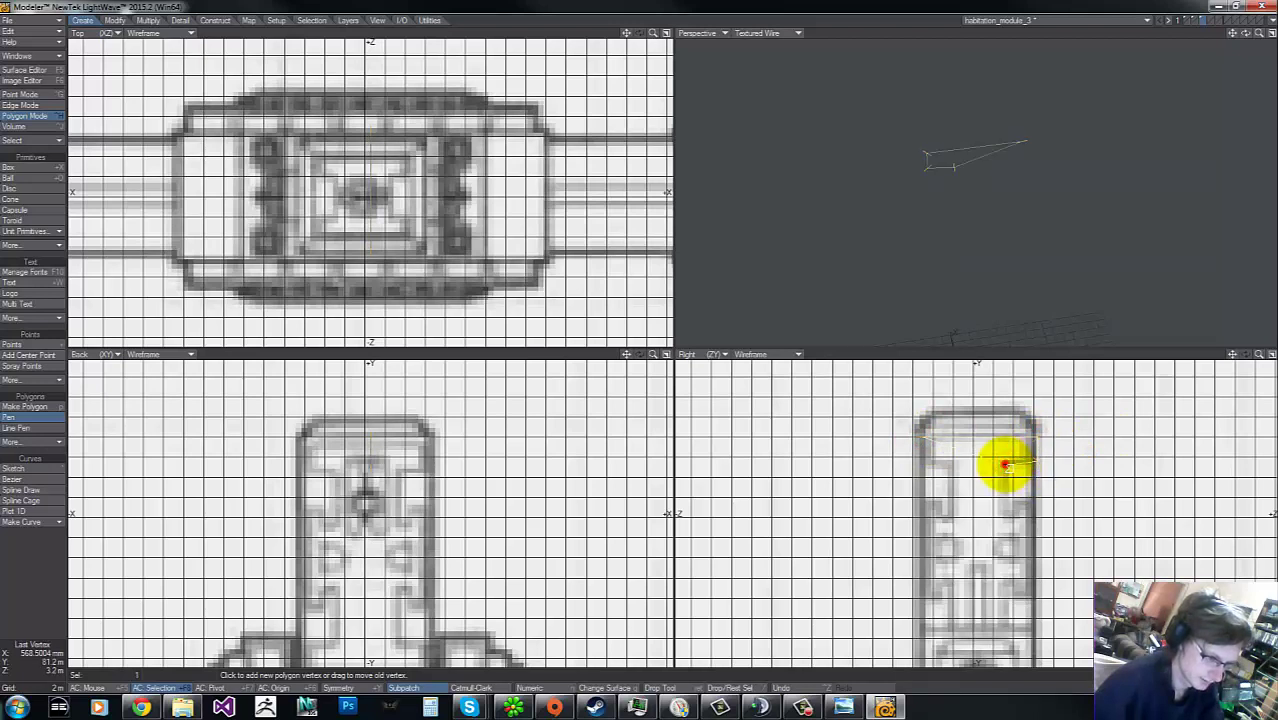
drag(1005, 465, 1004, 461)
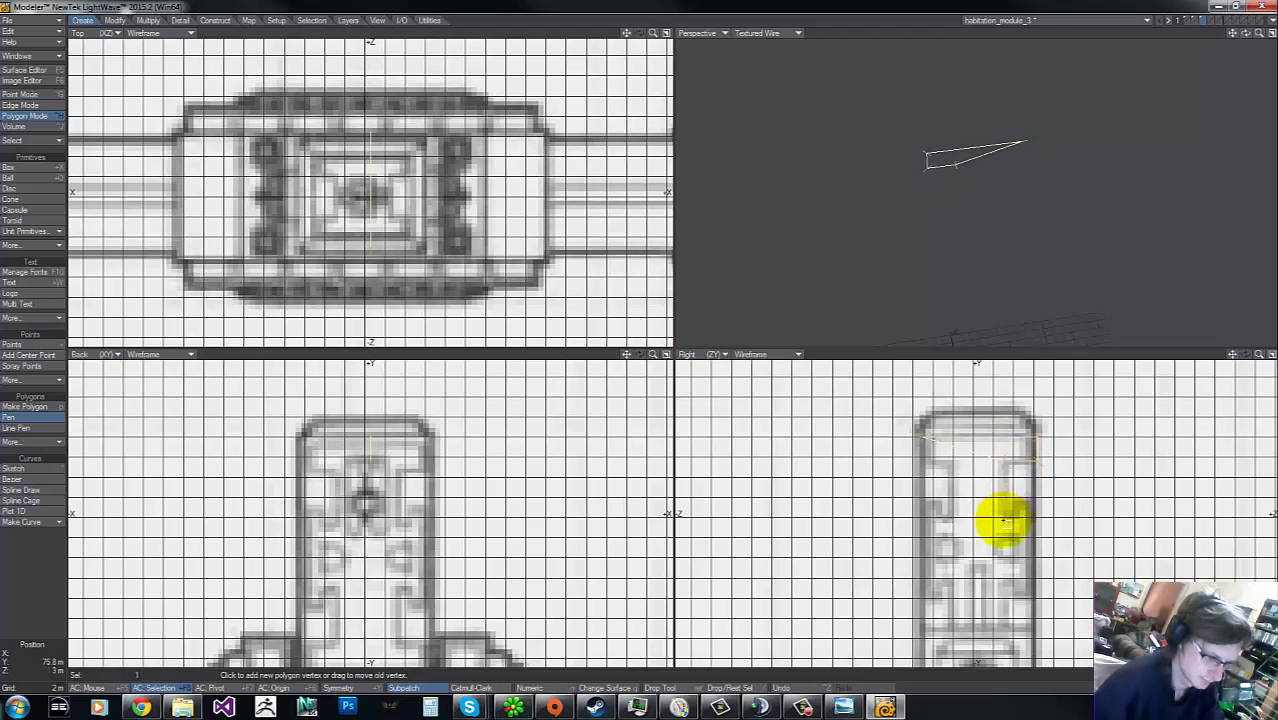
Step: Continue the outline around the upper notch, down the +Z edge to about Y 68.2 m, and in around the lower lip
drag(1005, 519, 1006, 520)
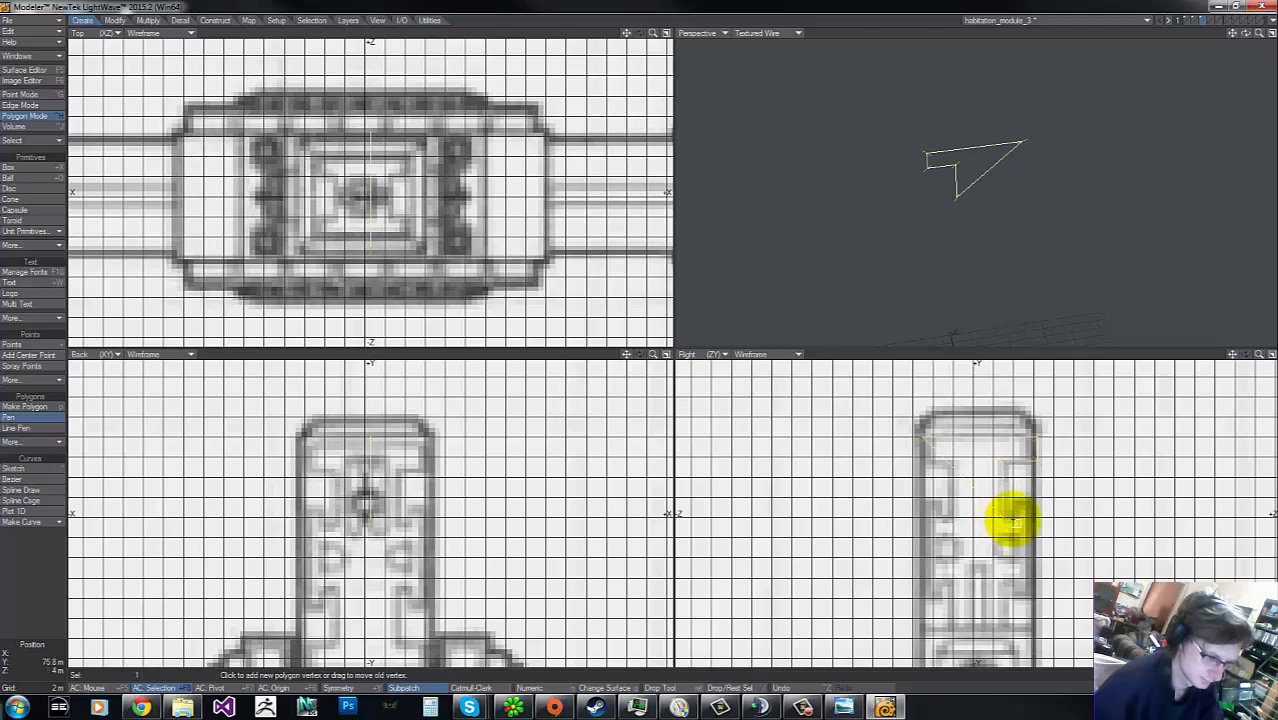
drag(1013, 519, 1015, 509)
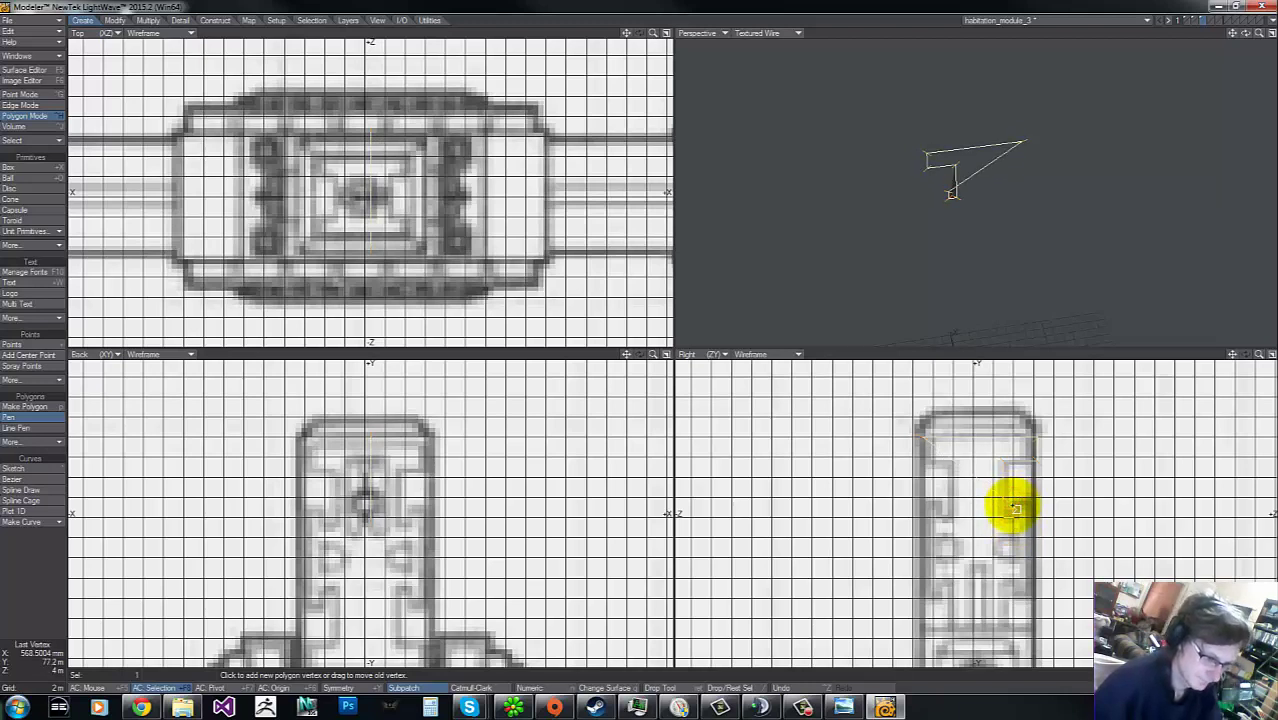
click(1040, 505)
drag(1040, 505, 1032, 508)
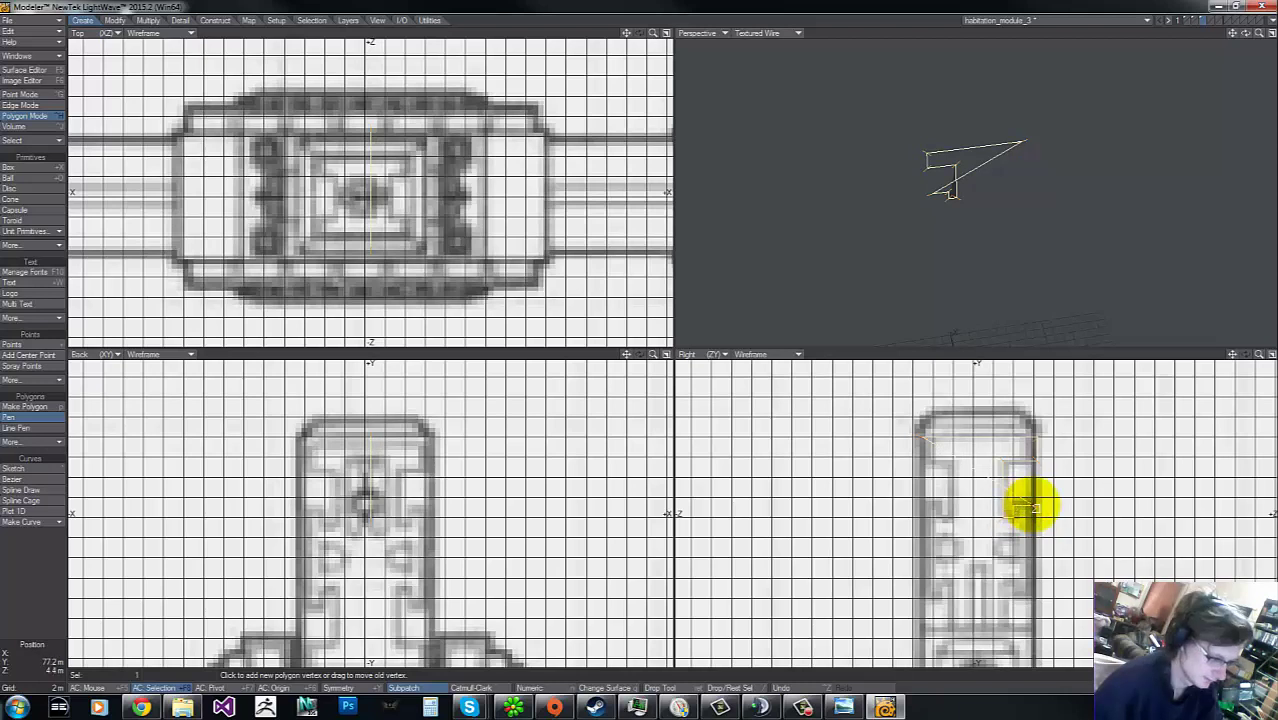
click(1036, 597)
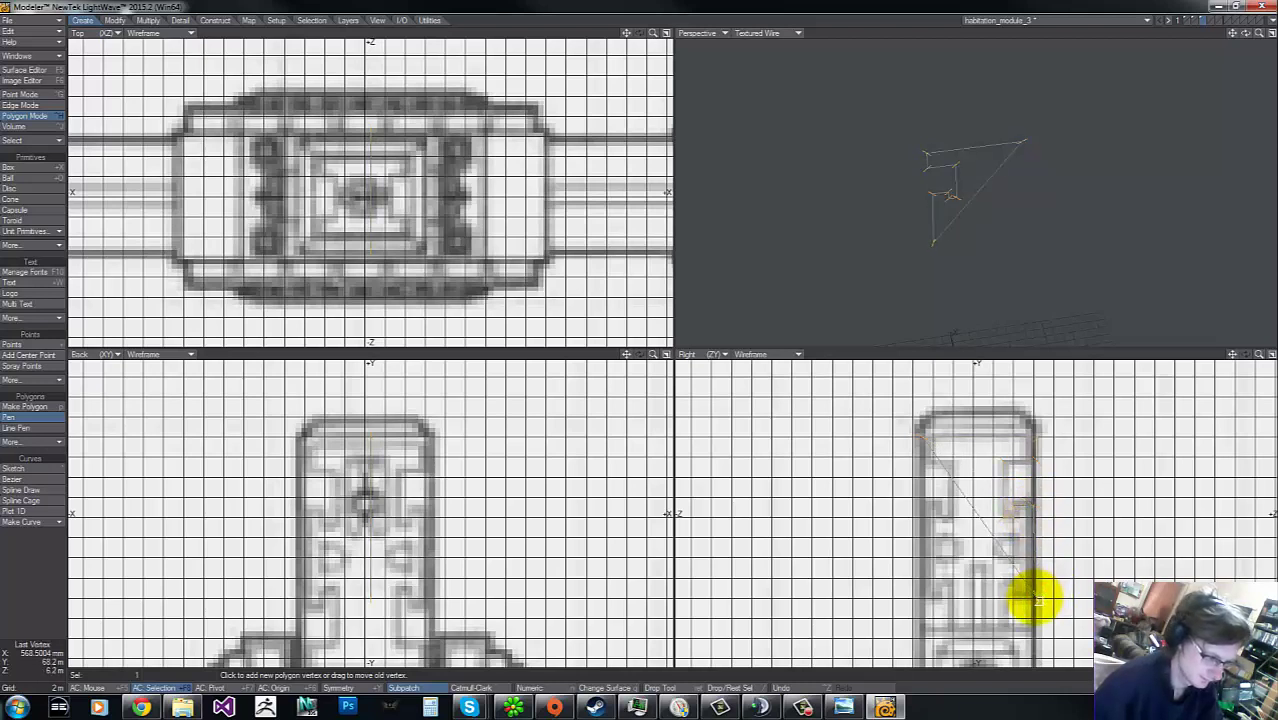
drag(1036, 597, 1005, 583)
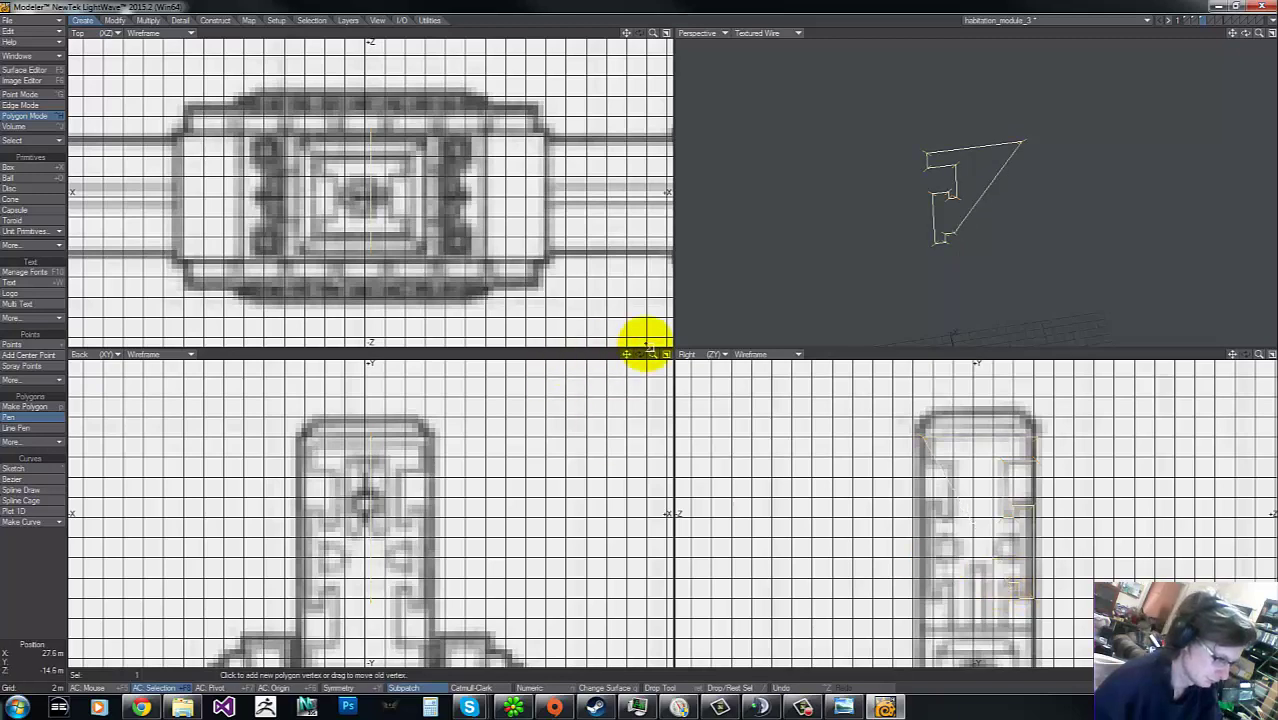
Step: Trace the lower notch back out to the +Z edge, down to the panel's base, and across to the centreline
drag(642, 337, 639, 333)
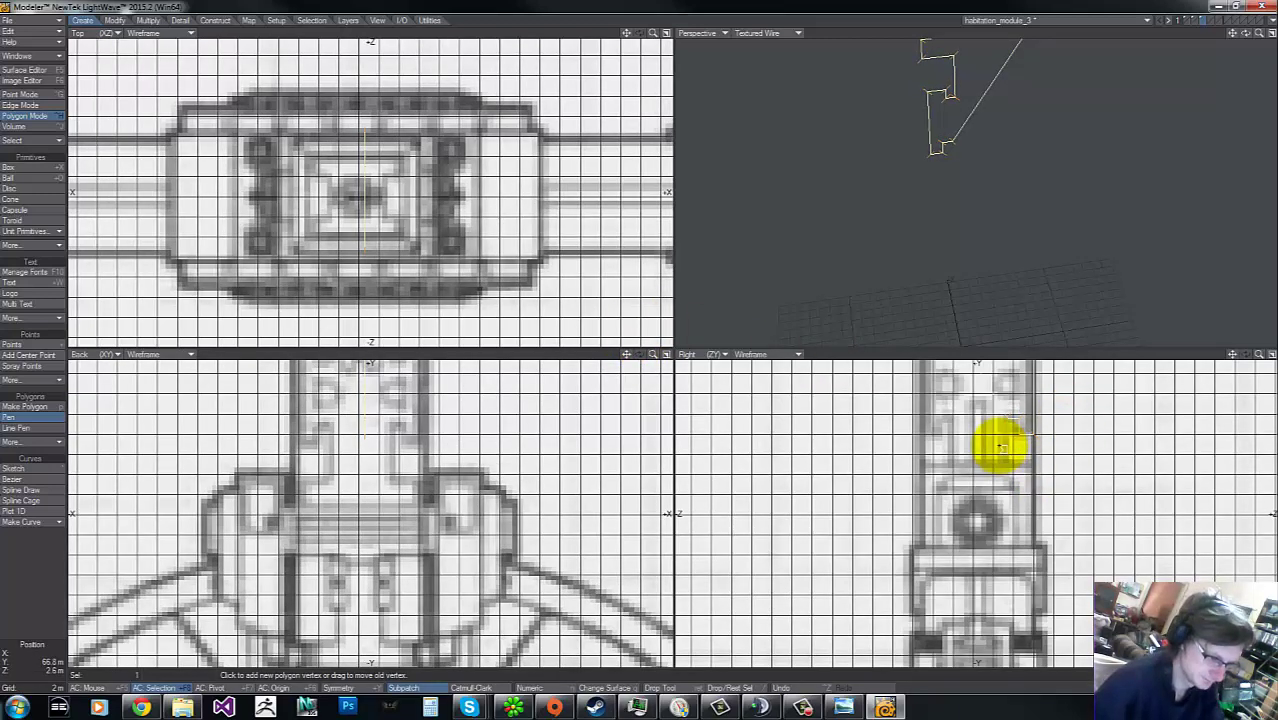
drag(1010, 459, 1035, 482)
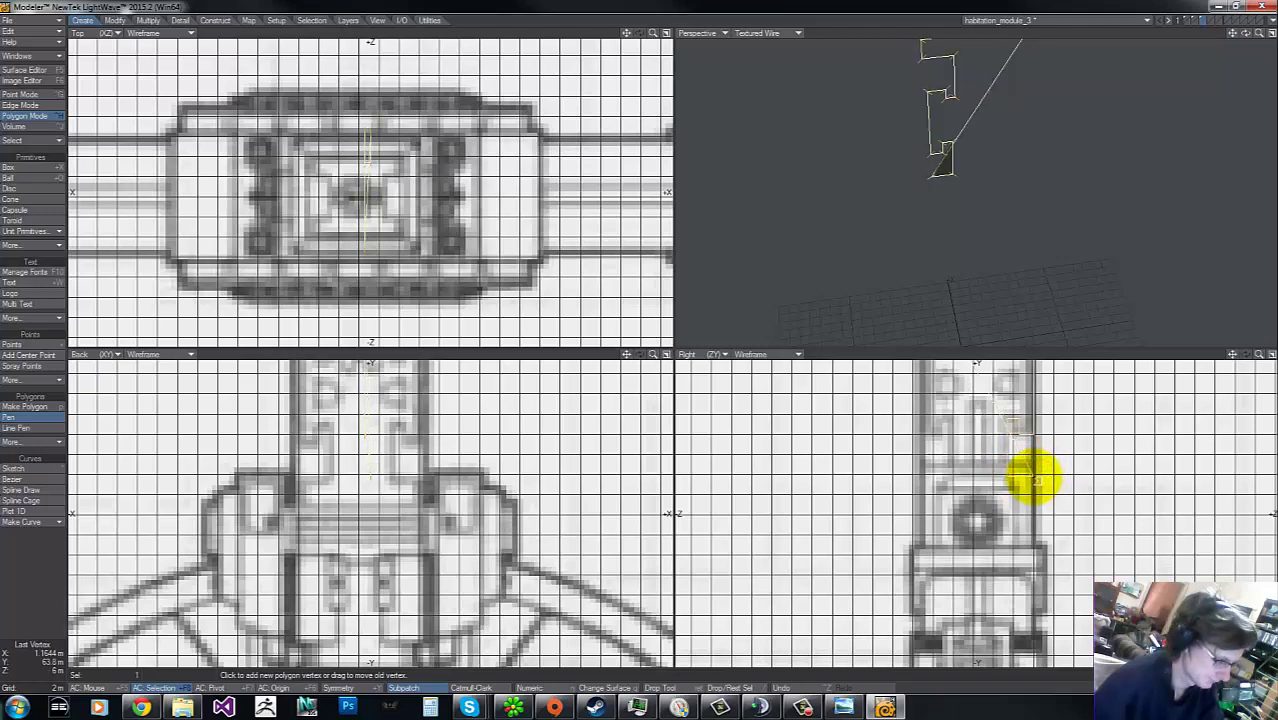
drag(1035, 523, 1036, 567)
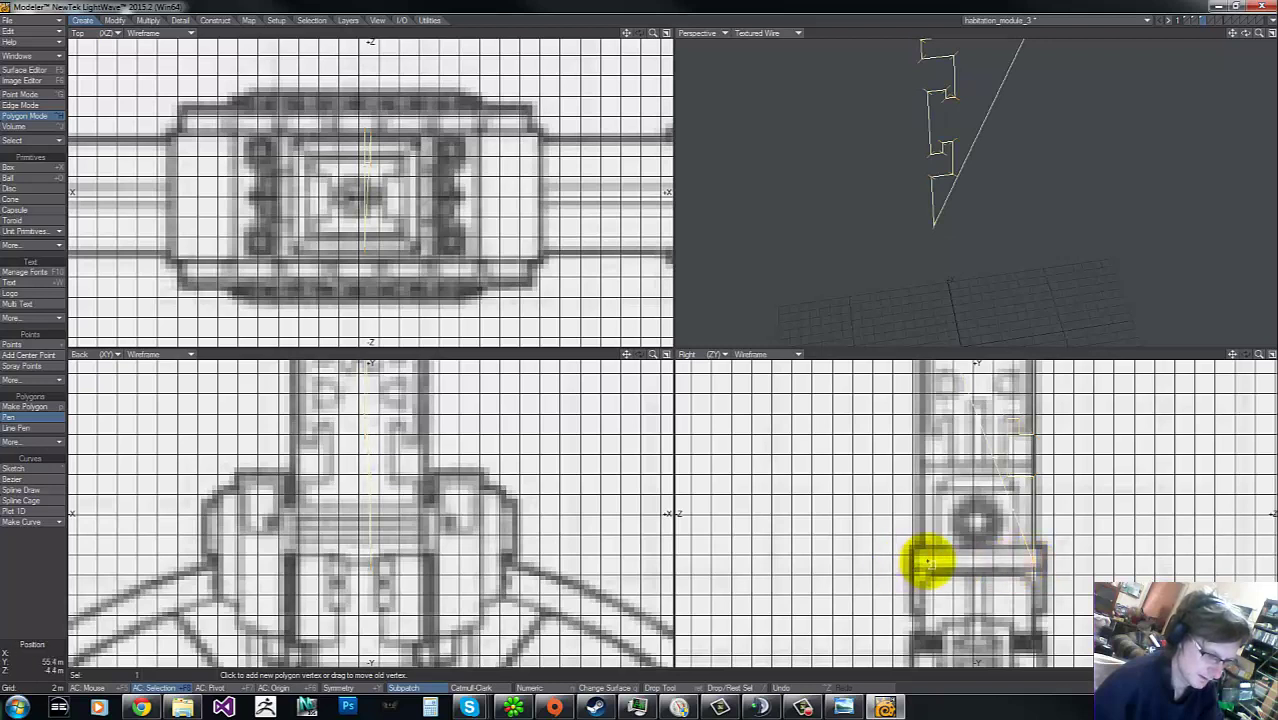
drag(922, 562, 977, 567)
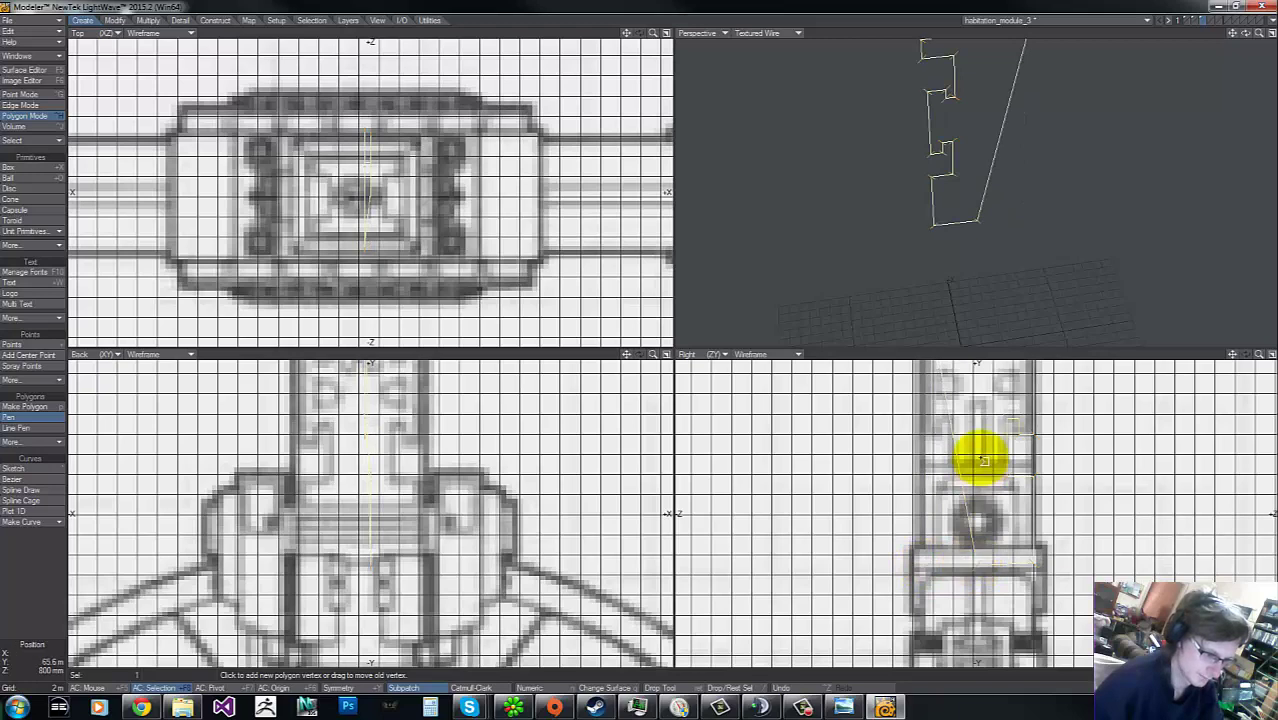
Step: Move the outline's upper -Z vertex to the centreline at Y 84 m, Z 0 m, and align the base vertex with it
key(g)
key(g)
key(g)
drag(919, 487, 977, 491)
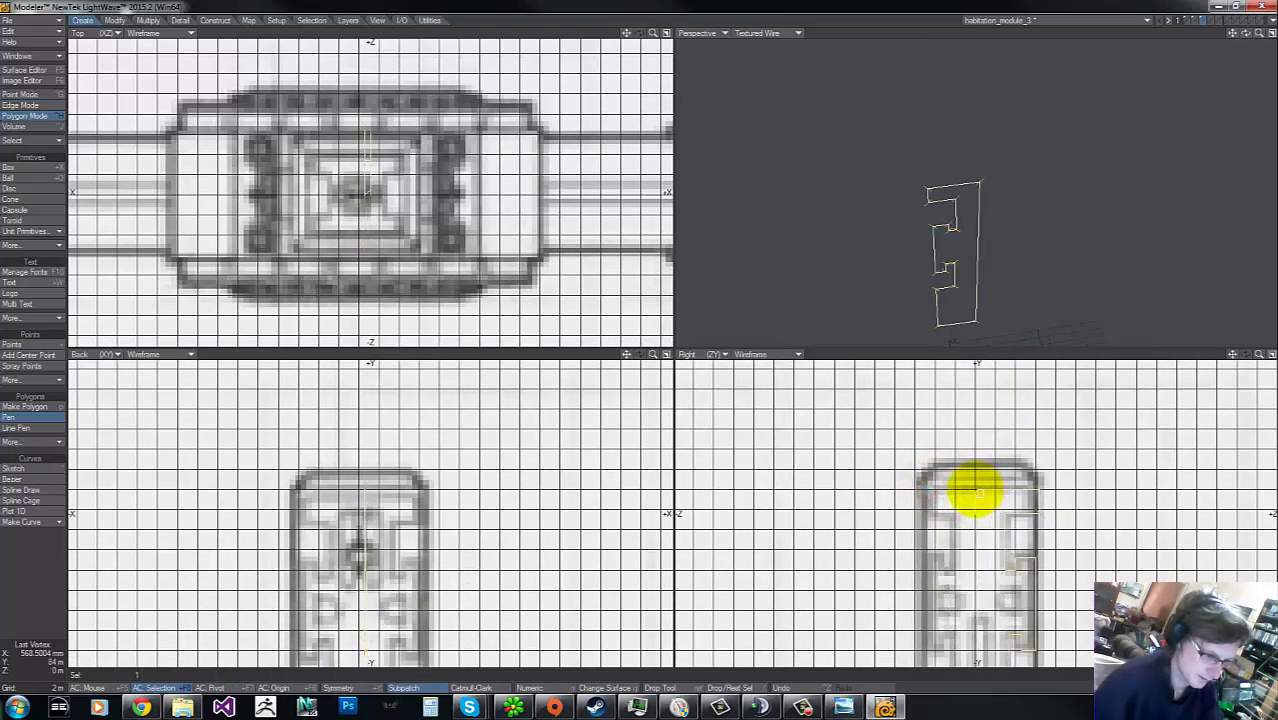
key(g)
key(g)
click(970, 608)
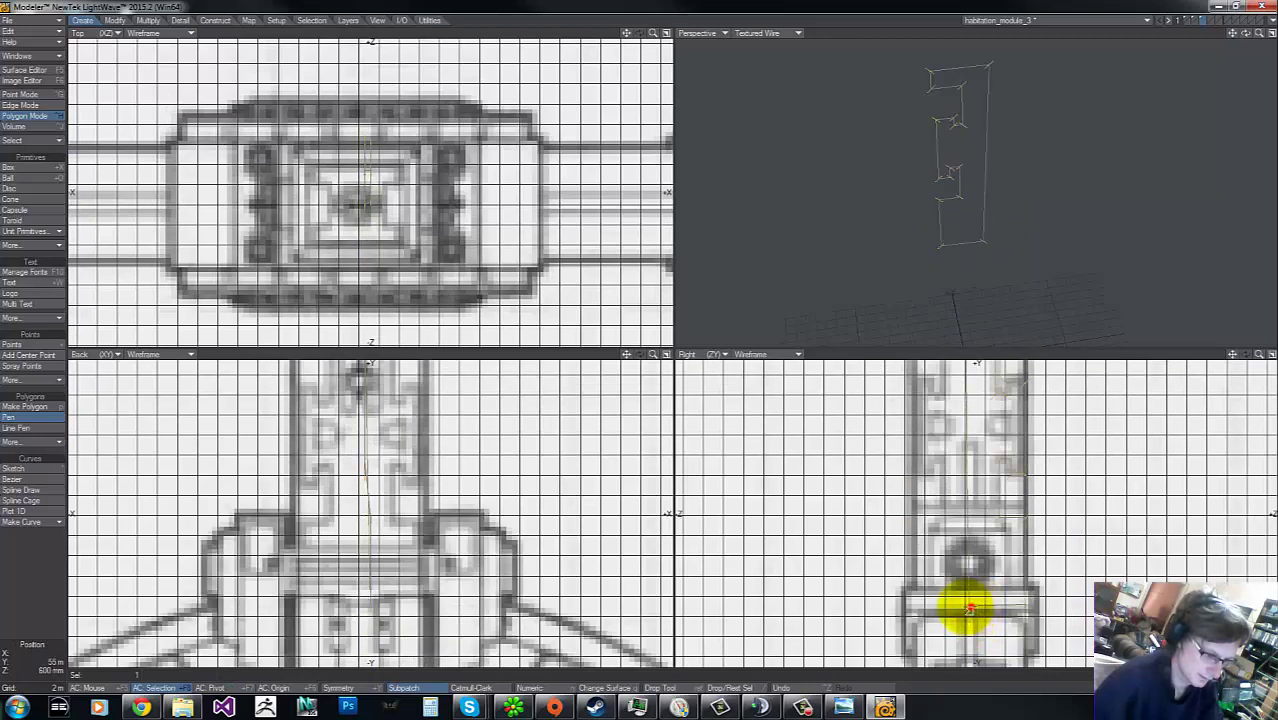
click(969, 606)
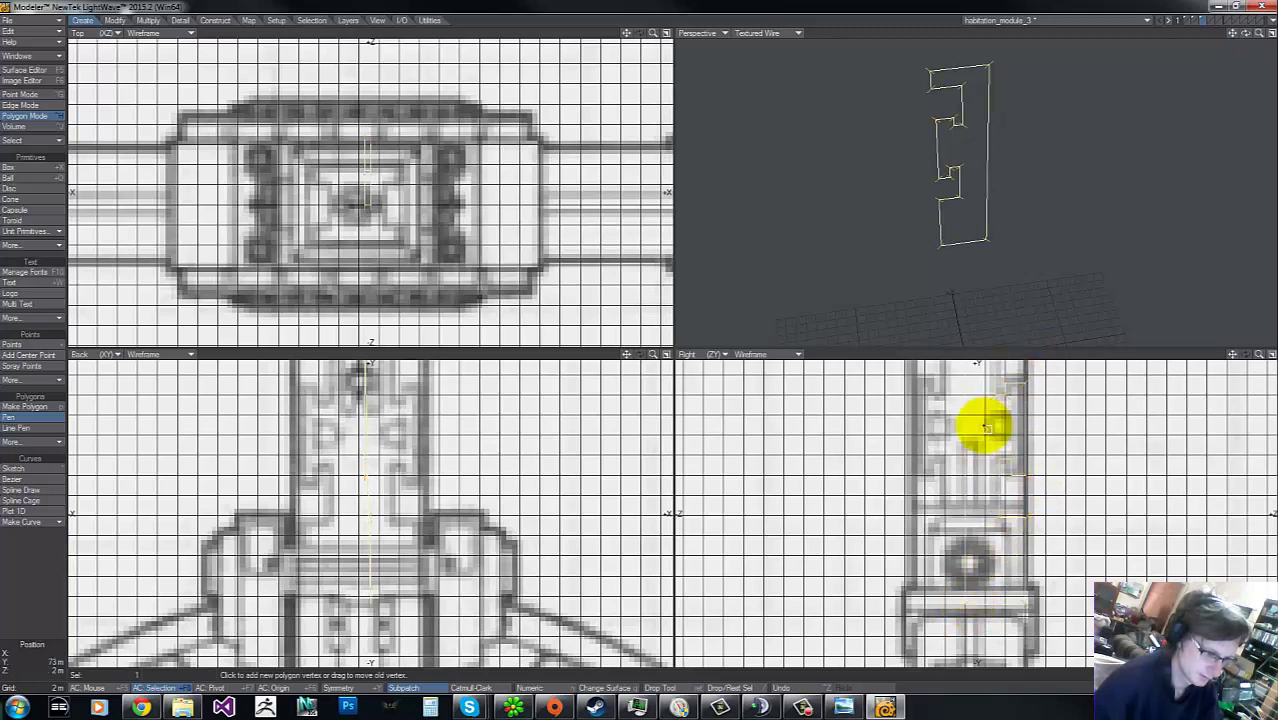
Step: Flip the half-panel polygon and mirror it across the vertical centreline in the Right view
key(Down)
key(Down)
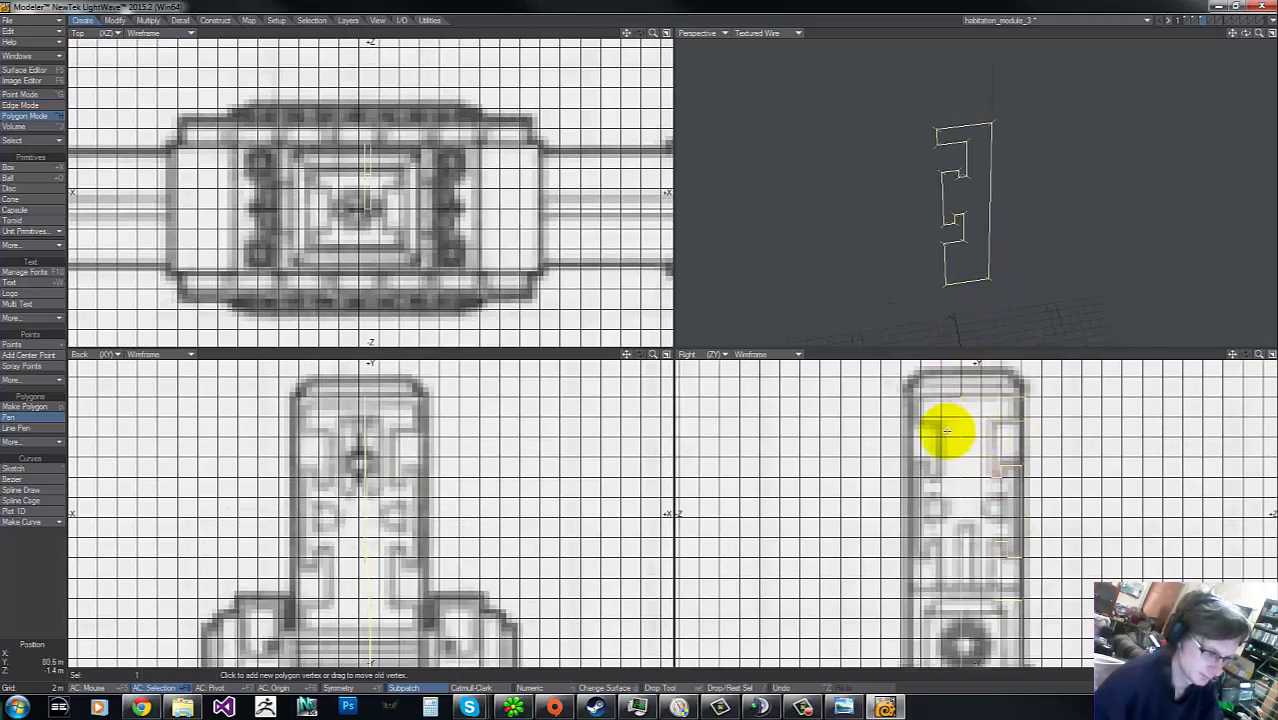
key(t)
key(f)
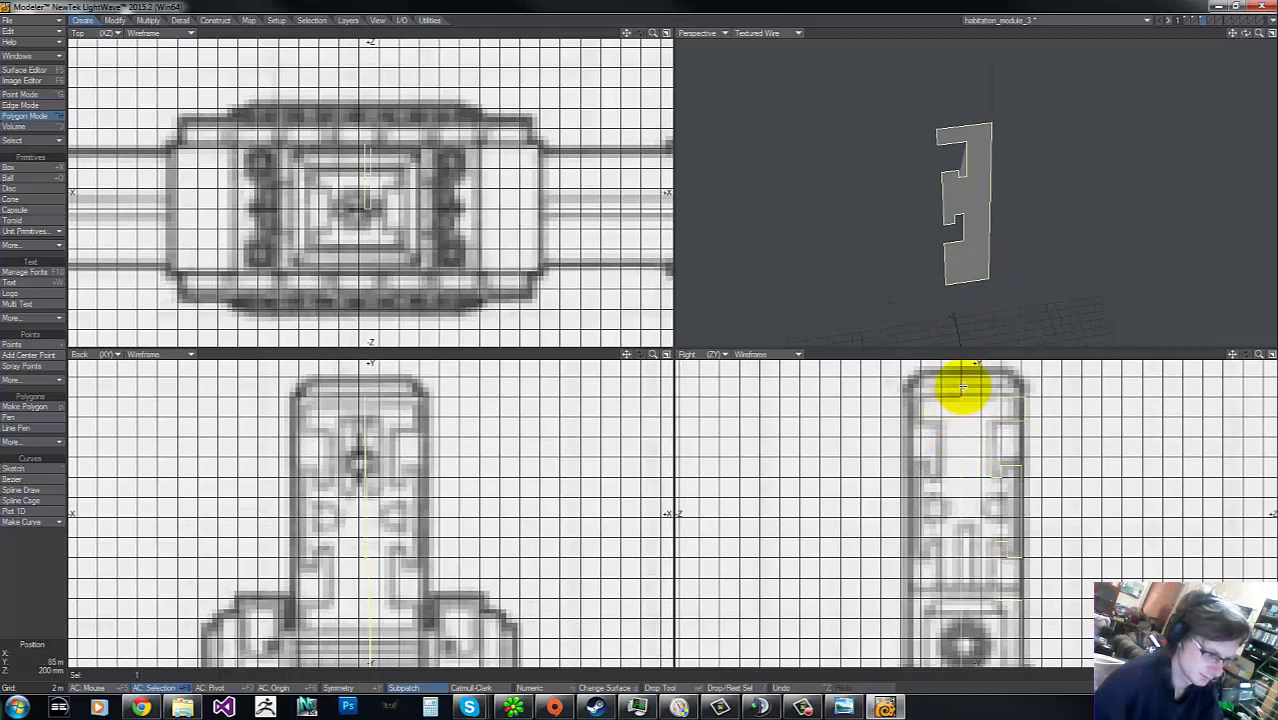
key(shift+v)
mouse_move(959, 377)
mouse_down()
mouse_move(970, 549)
mouse_move(970, 449)
mouse_move(937, 489)
mouse_move(973, 460)
mouse_move(962, 417)
mouse_move(959, 428)
mouse_move(964, 419)
mouse_move(967, 437)
mouse_move(971, 406)
mouse_up()
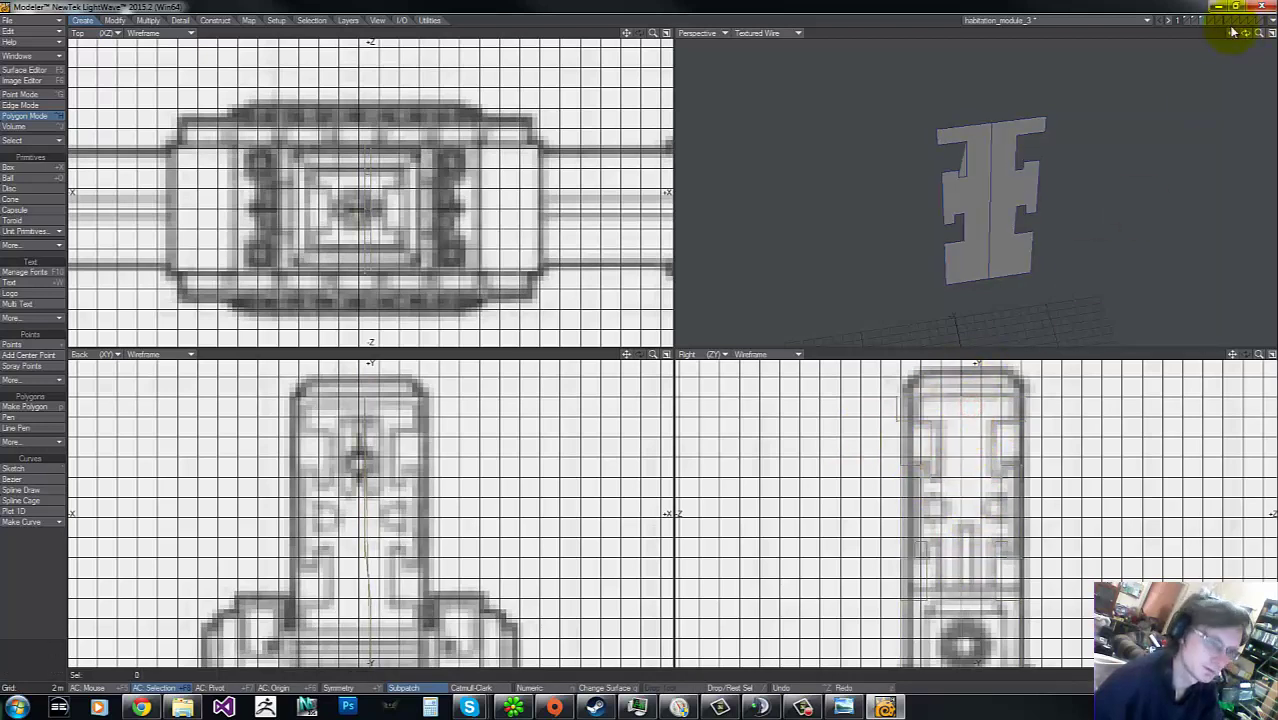
drag(1245, 33, 640, 341)
key(shift+v)
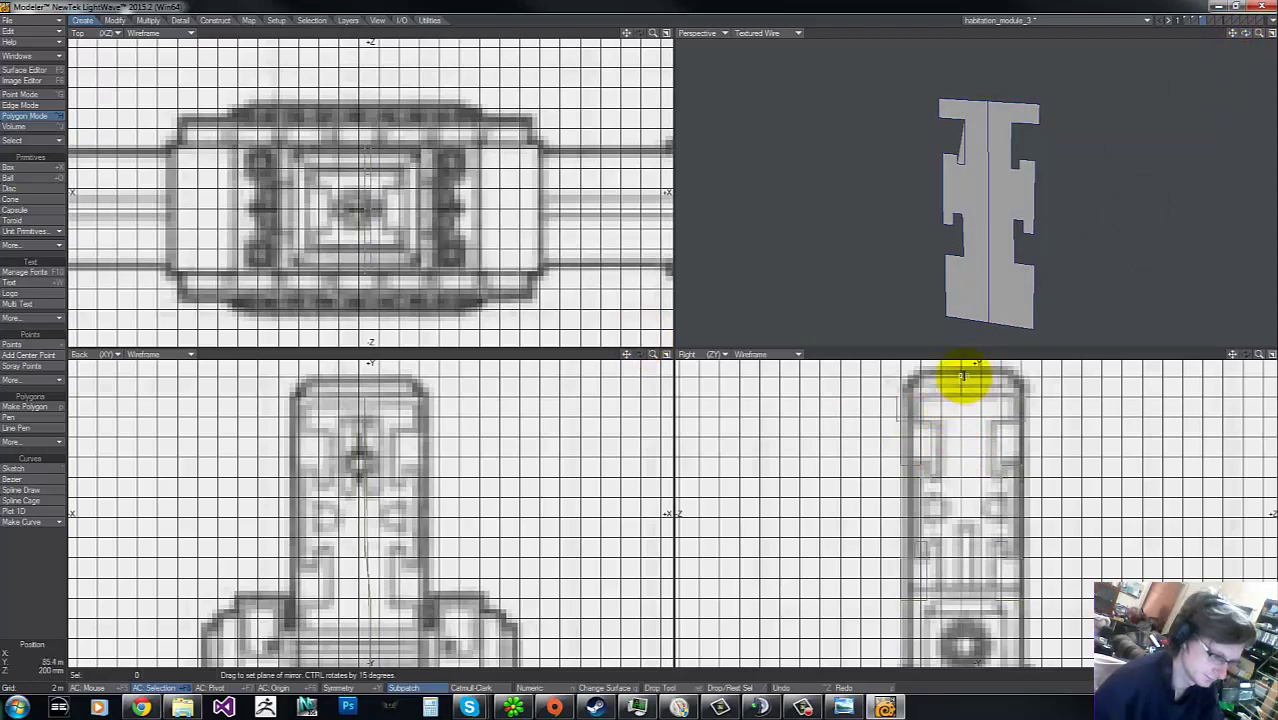
click(970, 200)
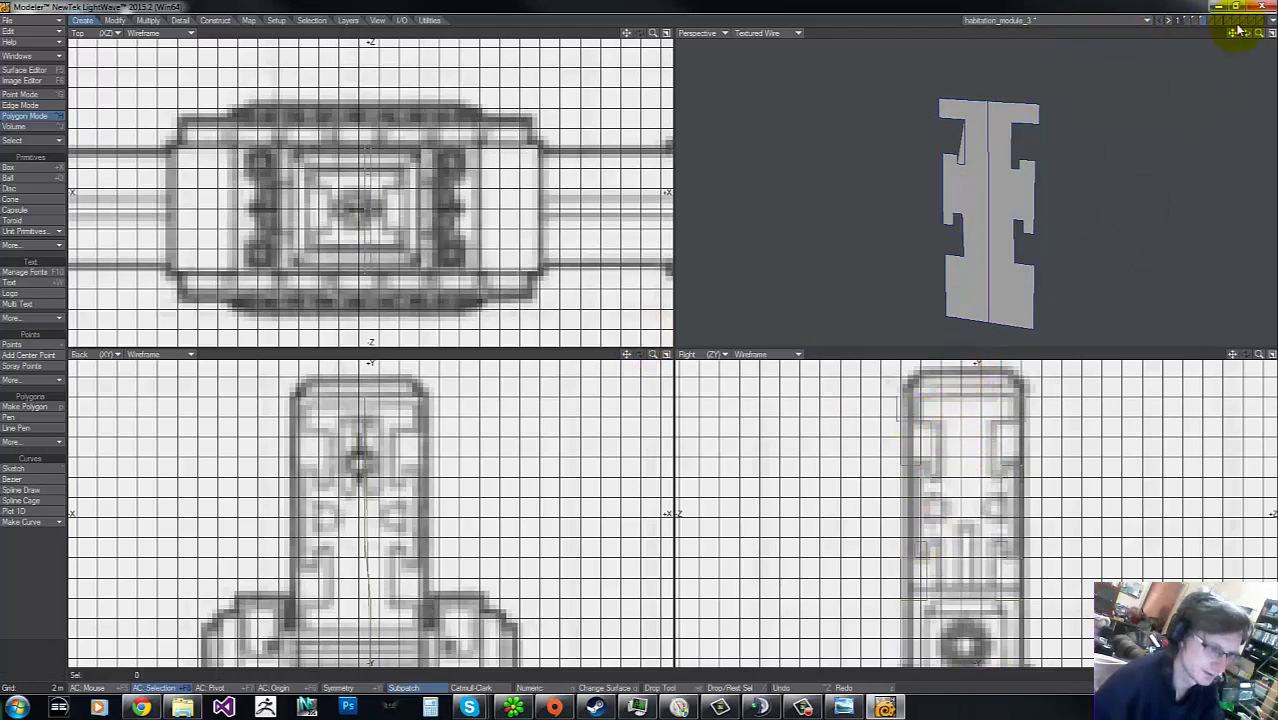
mouse_move(1260, 38)
mouse_down()
mouse_move(613, 334)
mouse_move(650, 337)
mouse_move(639, 334)
mouse_up()
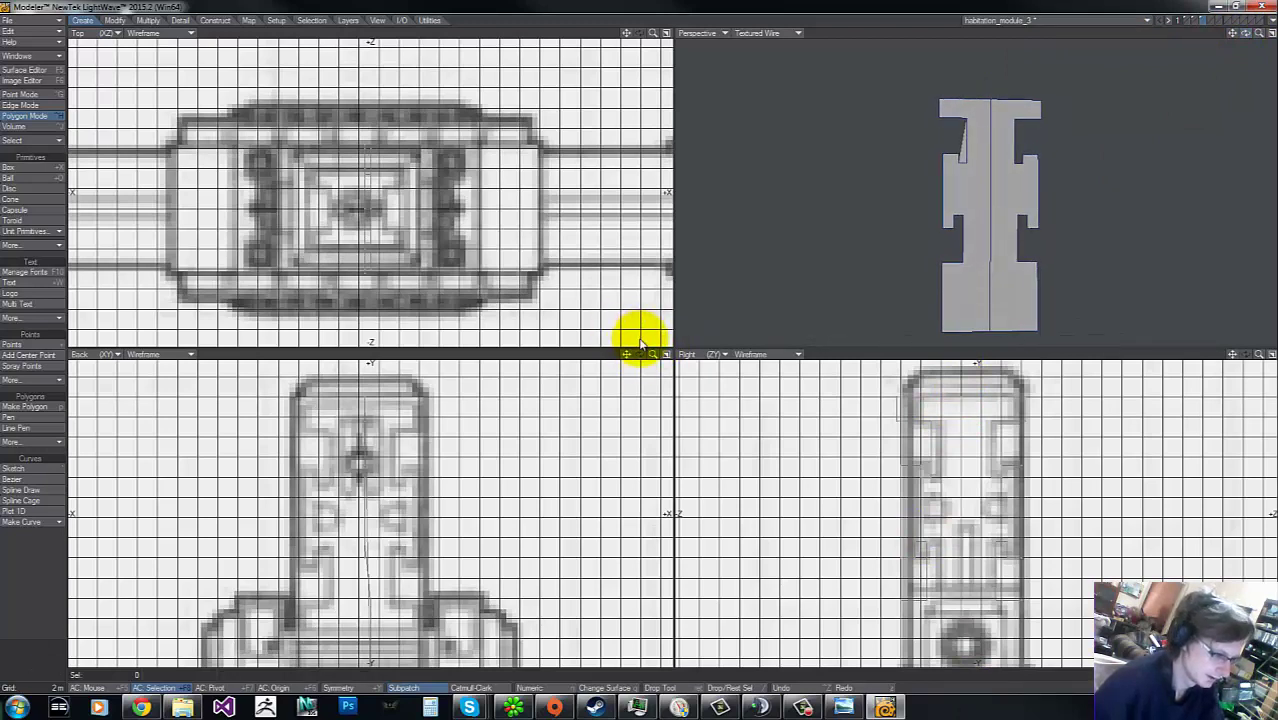
Step: Select both mirrored halves of the side panel and merge them into a single polygon
click(987, 168)
key(t)
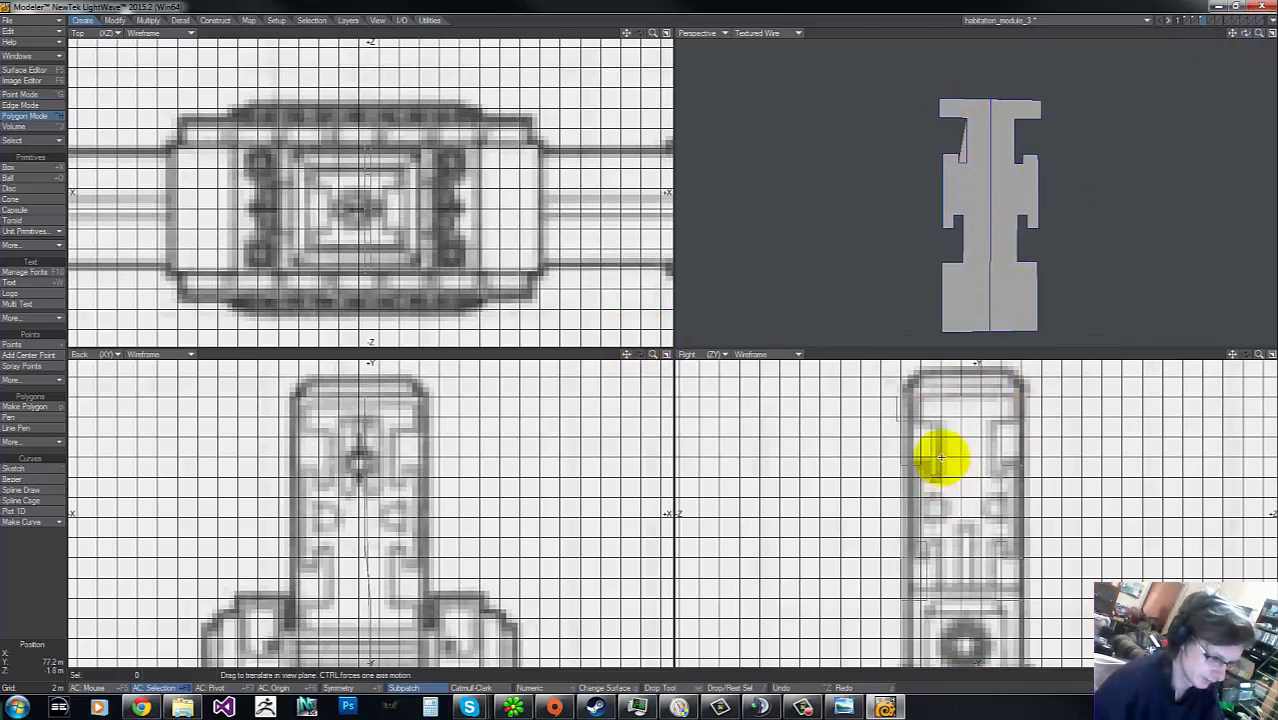
drag(926, 400, 960, 405)
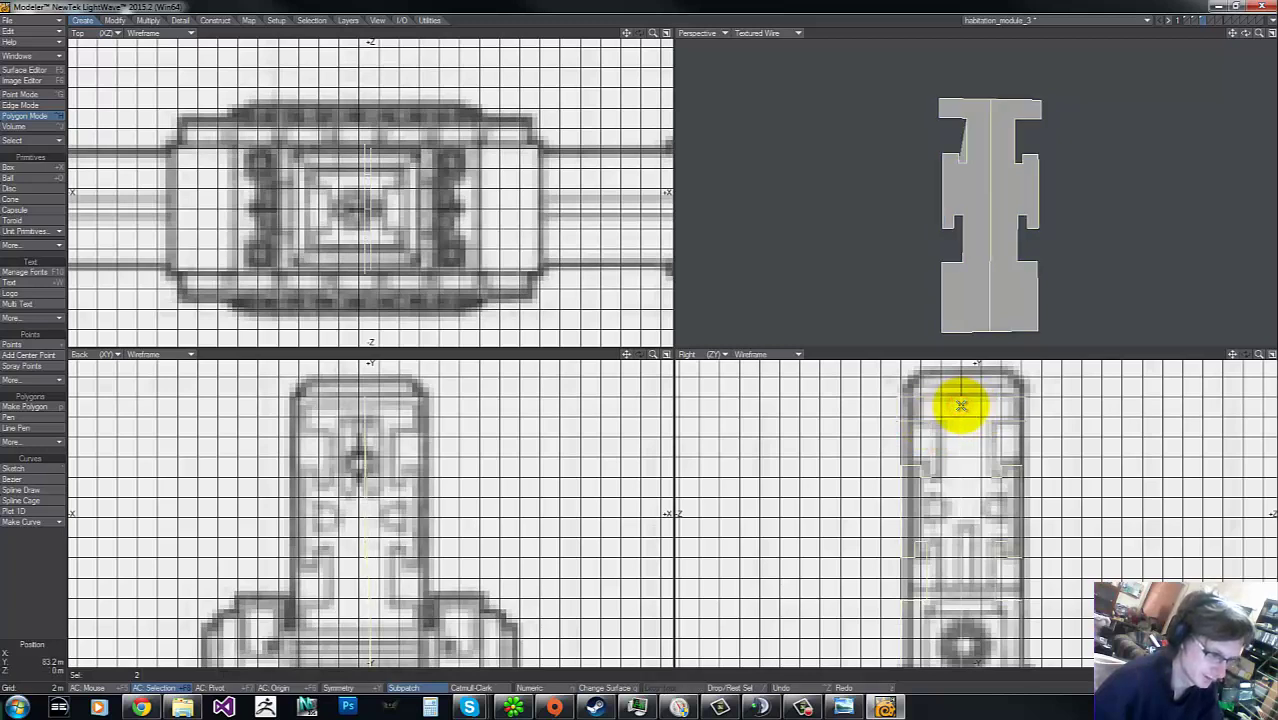
key(shift+z)
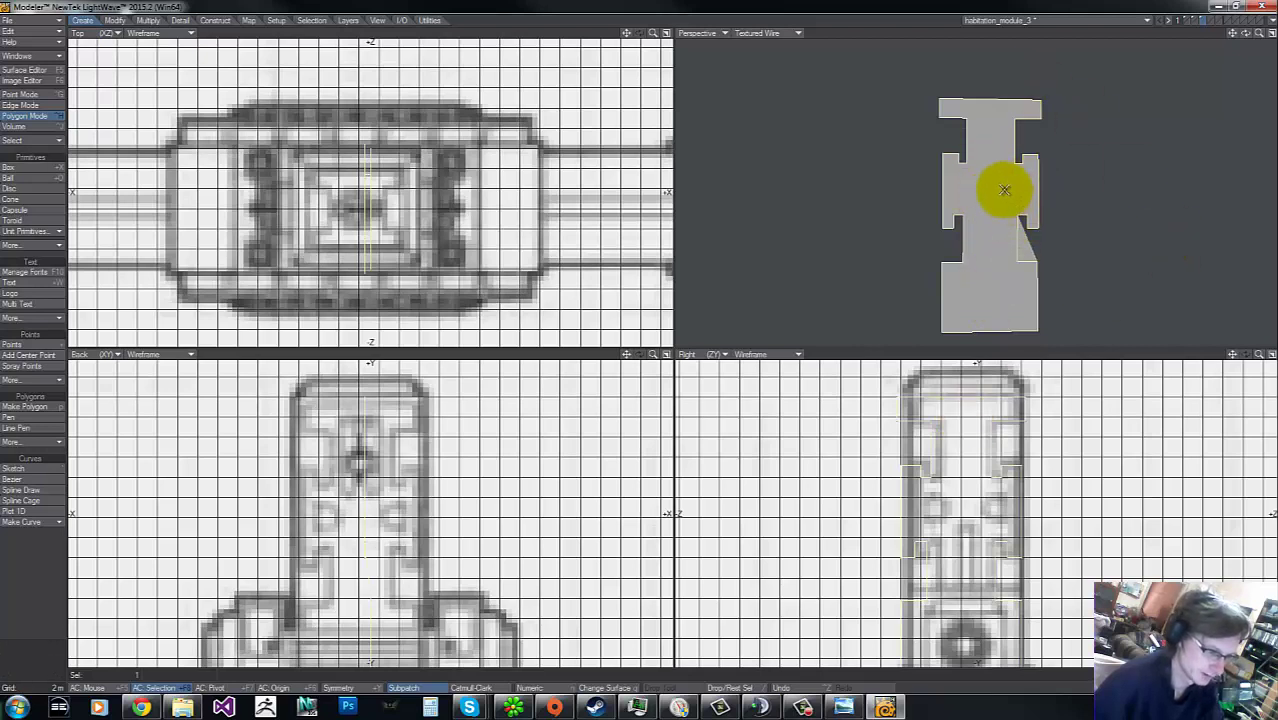
Step: Switch to point mode and try to lasso the side panel's points in the Right view
key(ctrl+g)
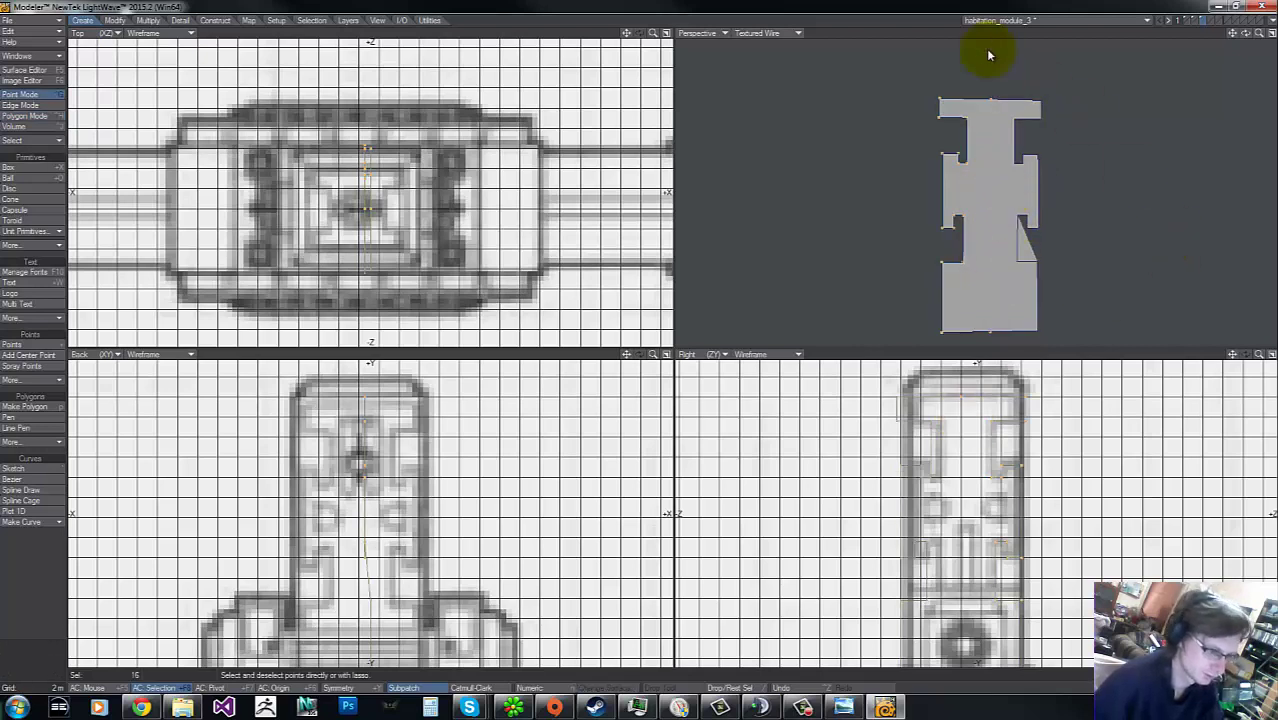
drag(1260, 356, 600, 340)
mouse_move(824, 502)
right_down()
mouse_move(1158, 396)
mouse_move(815, 421)
right_up()
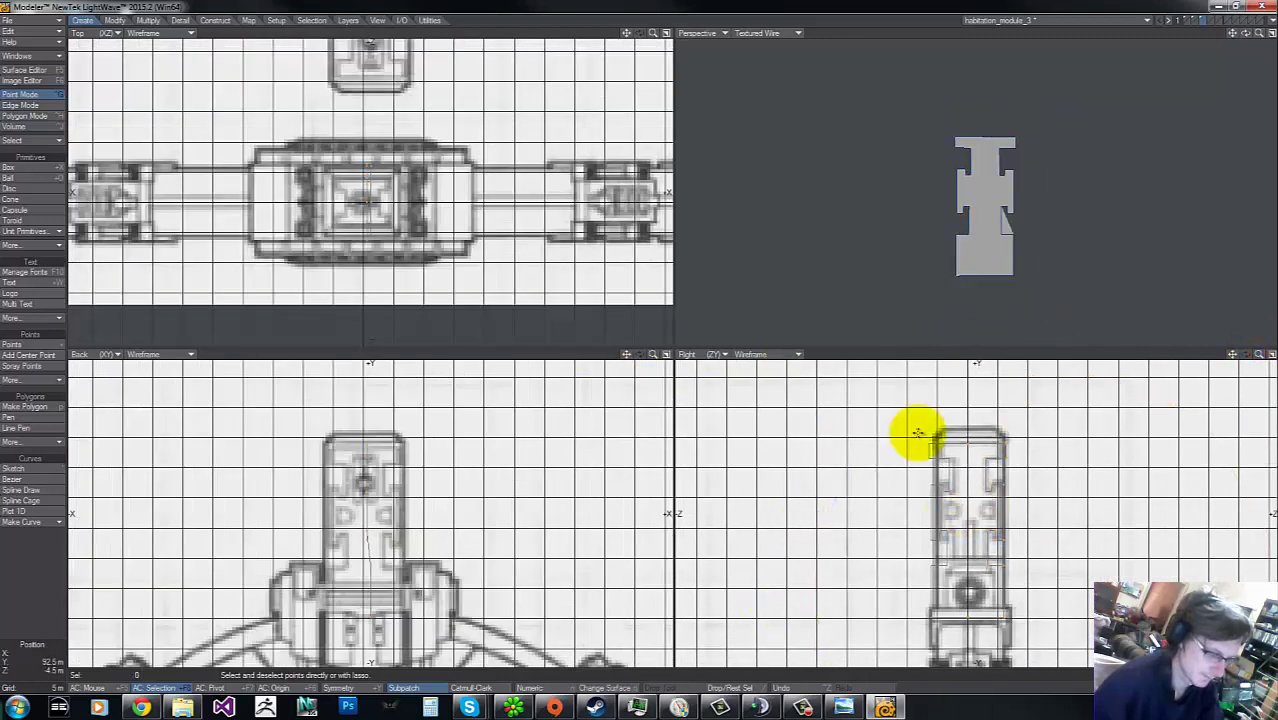
Step: Check the layout display options for point visibility and point selection, and try lassoing the panel's points again
key(d)
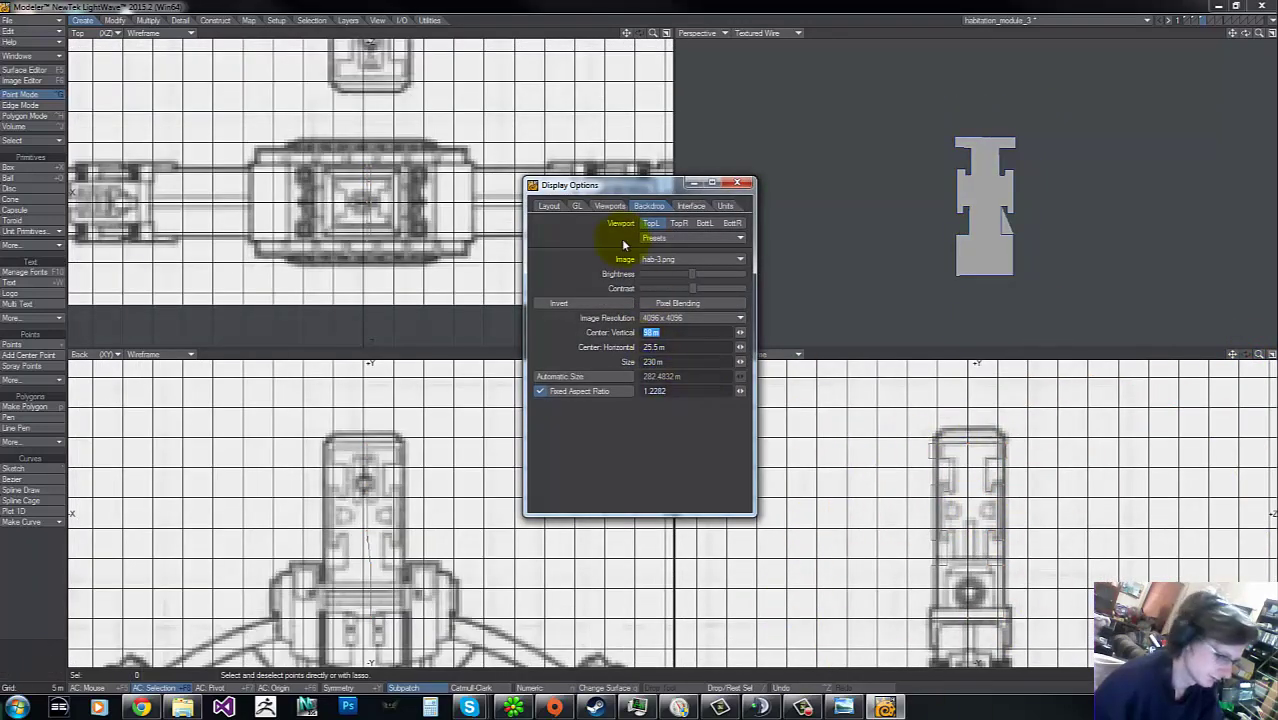
click(556, 206)
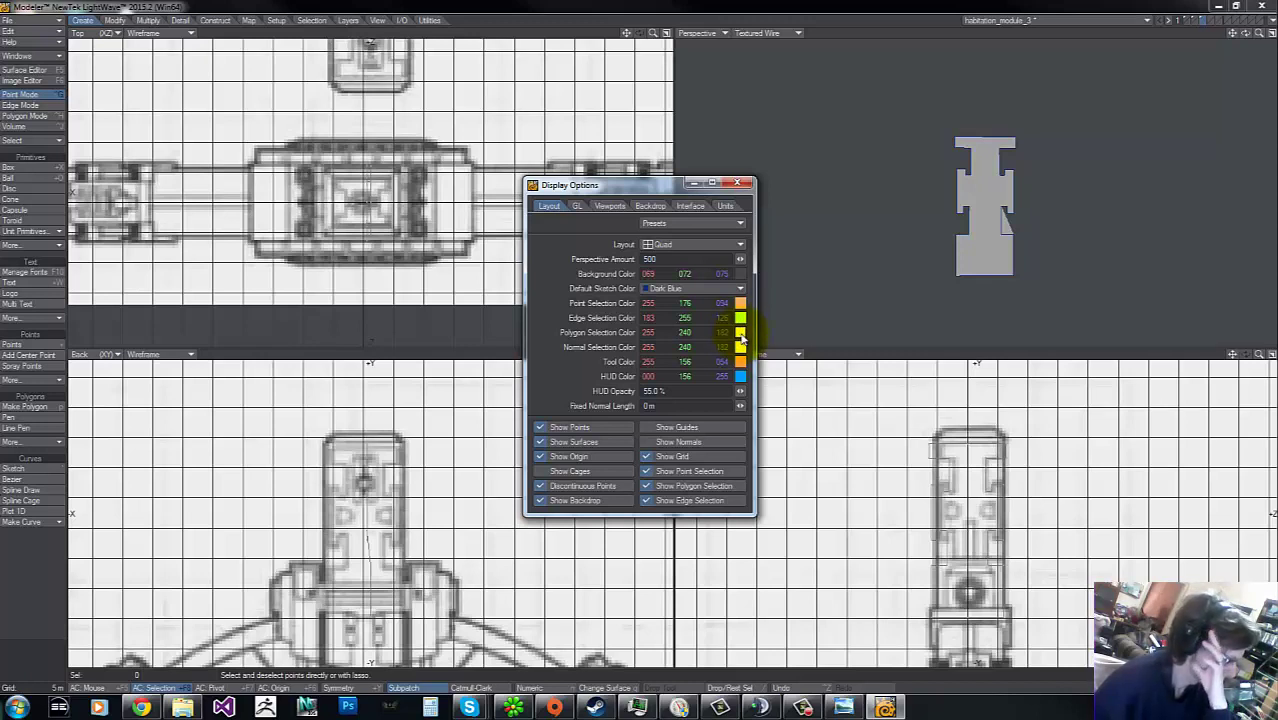
click(745, 186)
right_drag(1013, 566, 852, 395)
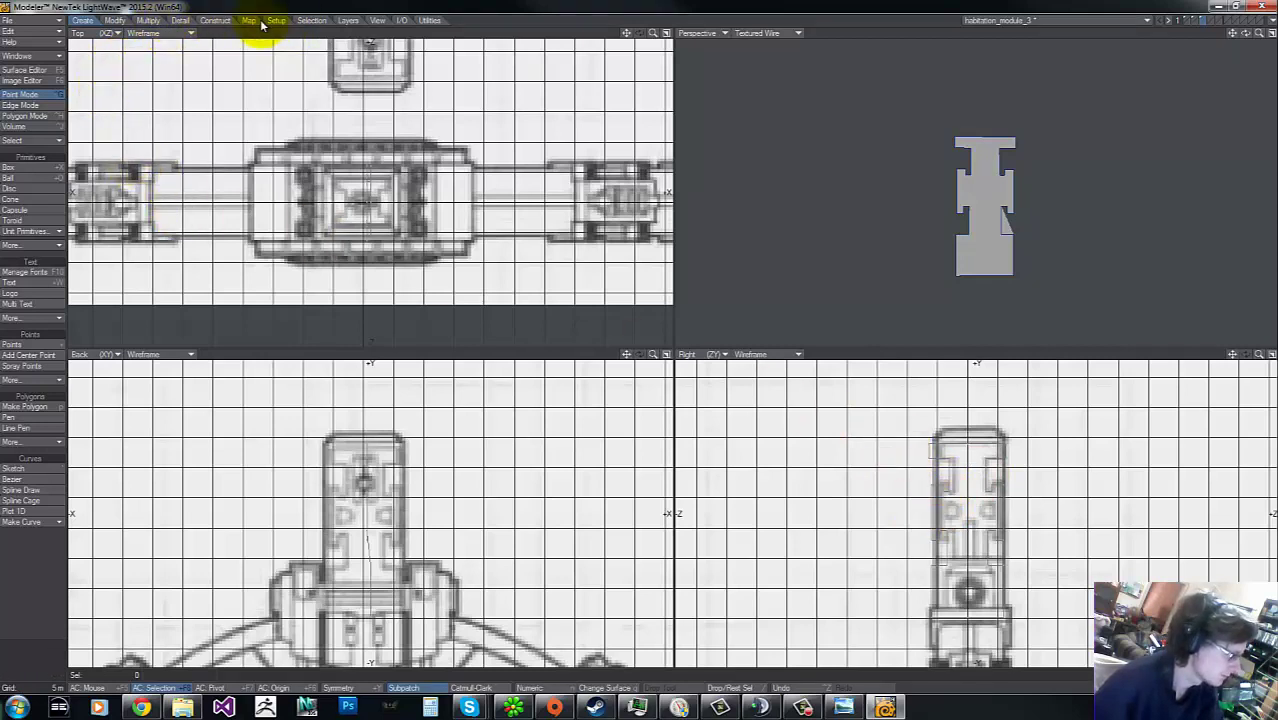
click(215, 21)
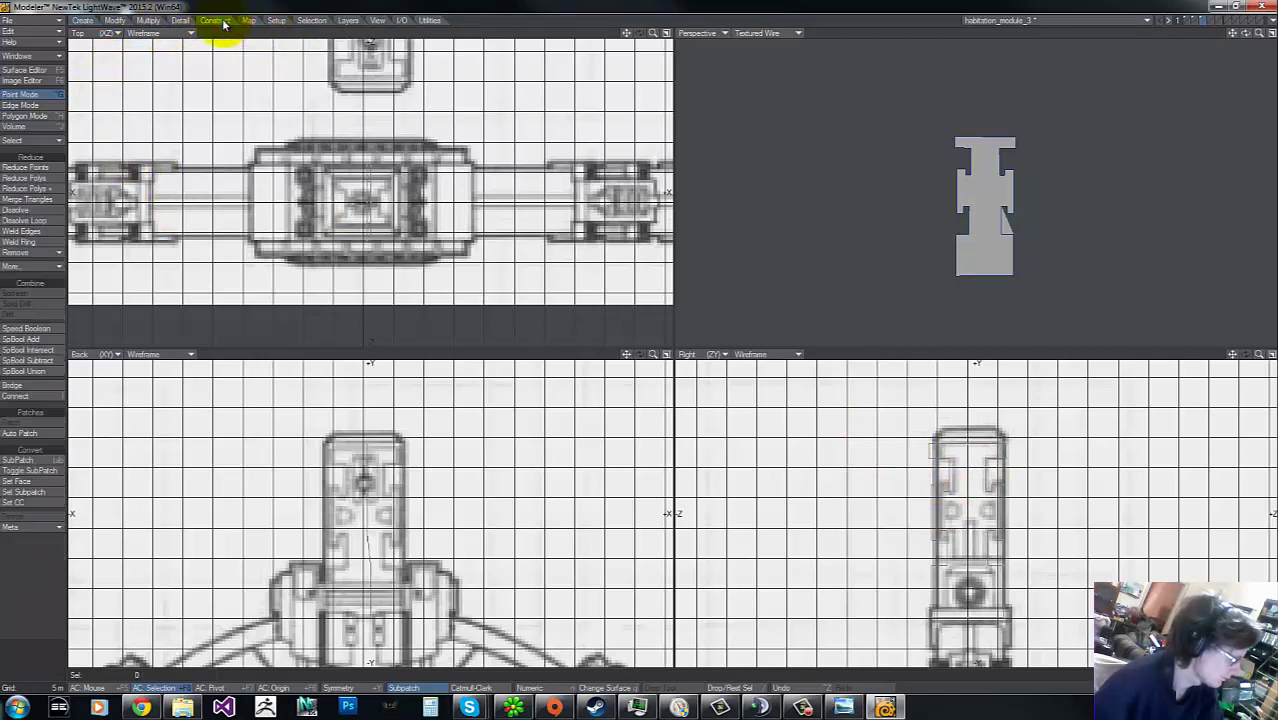
click(345, 21)
click(312, 21)
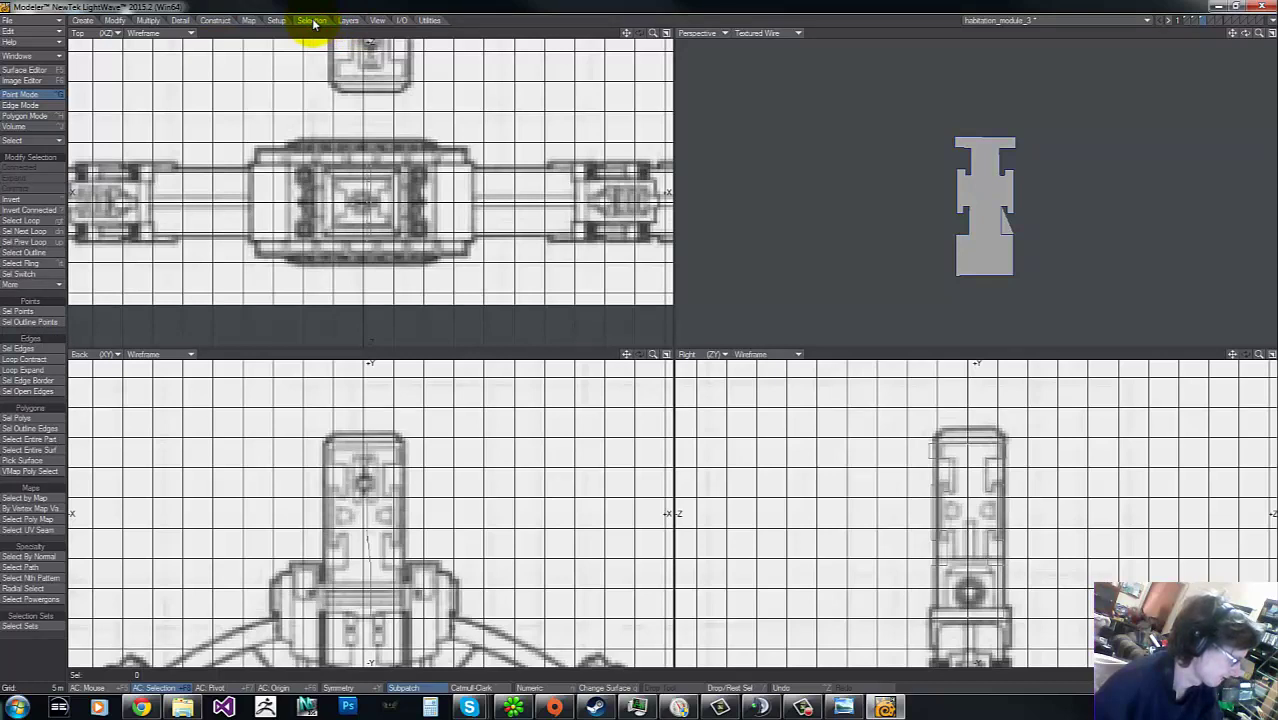
click(385, 21)
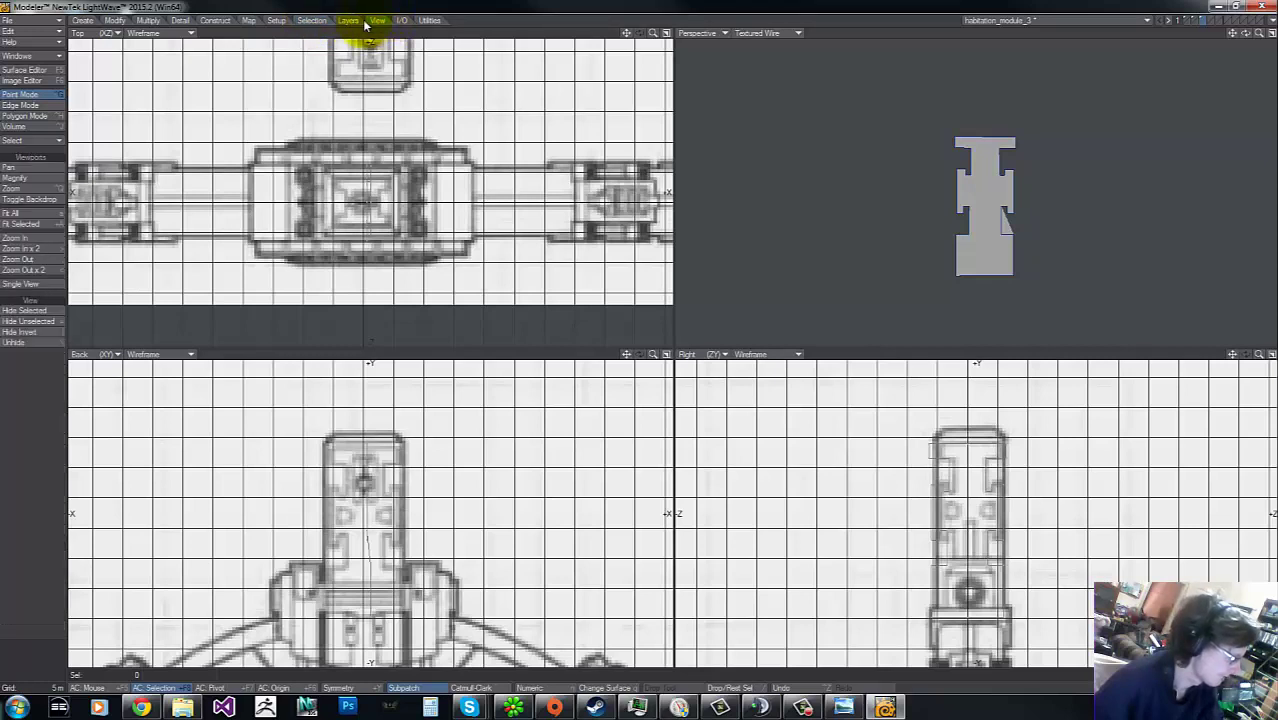
click(347, 21)
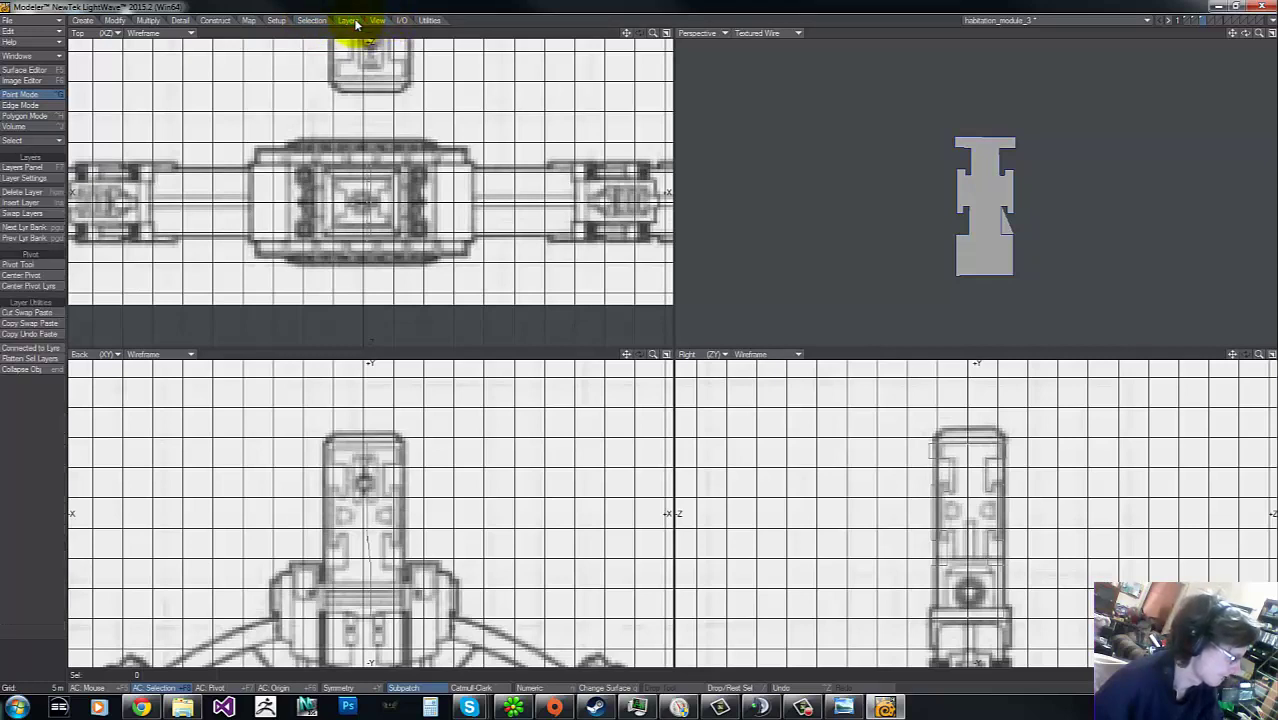
click(274, 21)
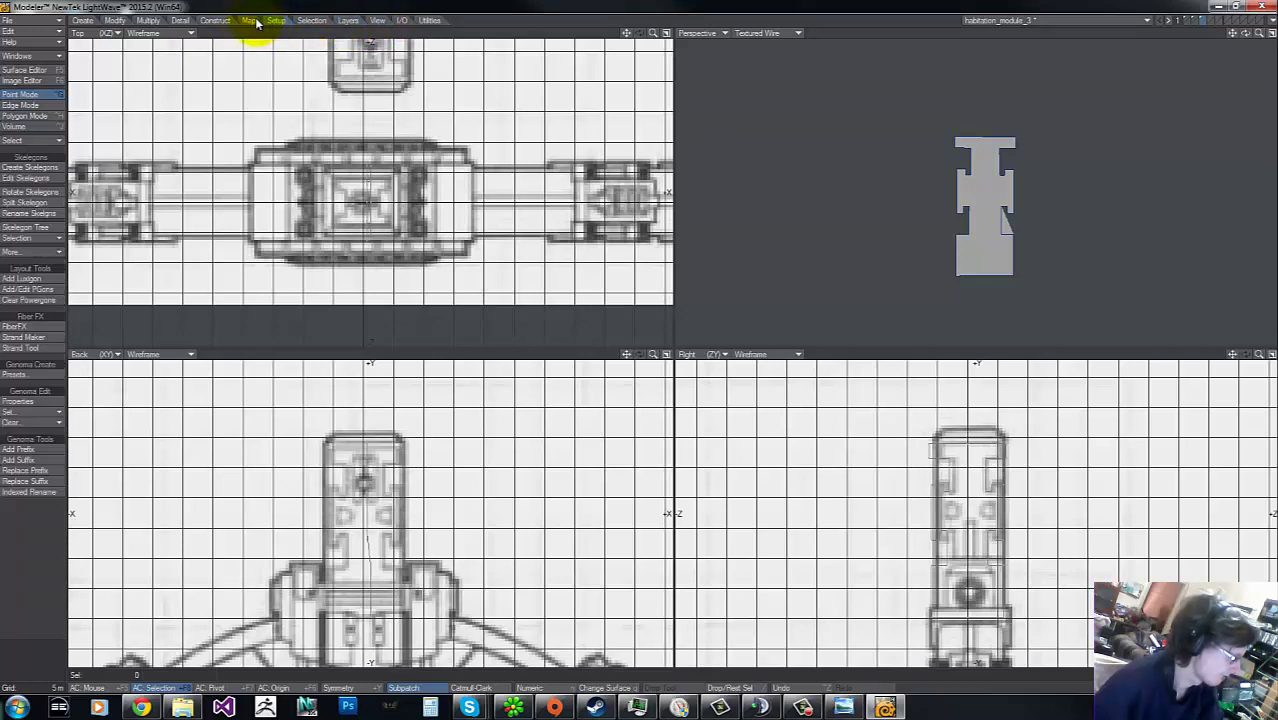
click(249, 21)
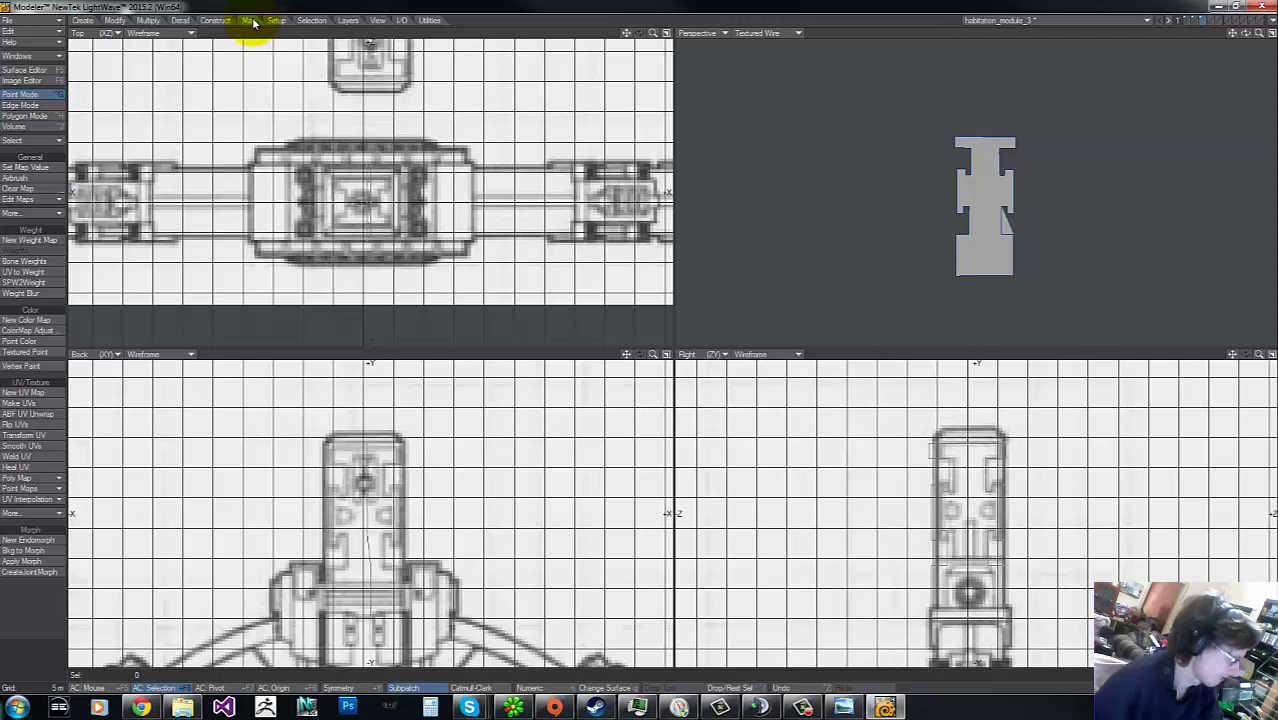
click(216, 21)
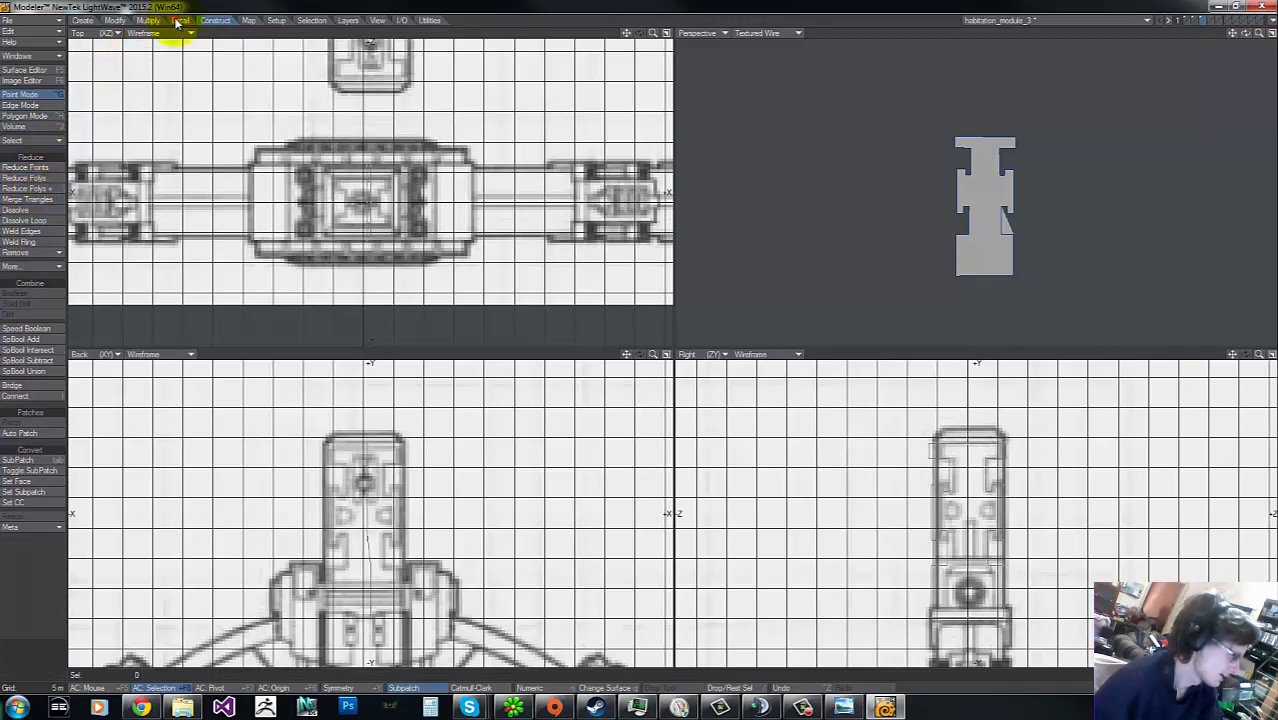
click(179, 21)
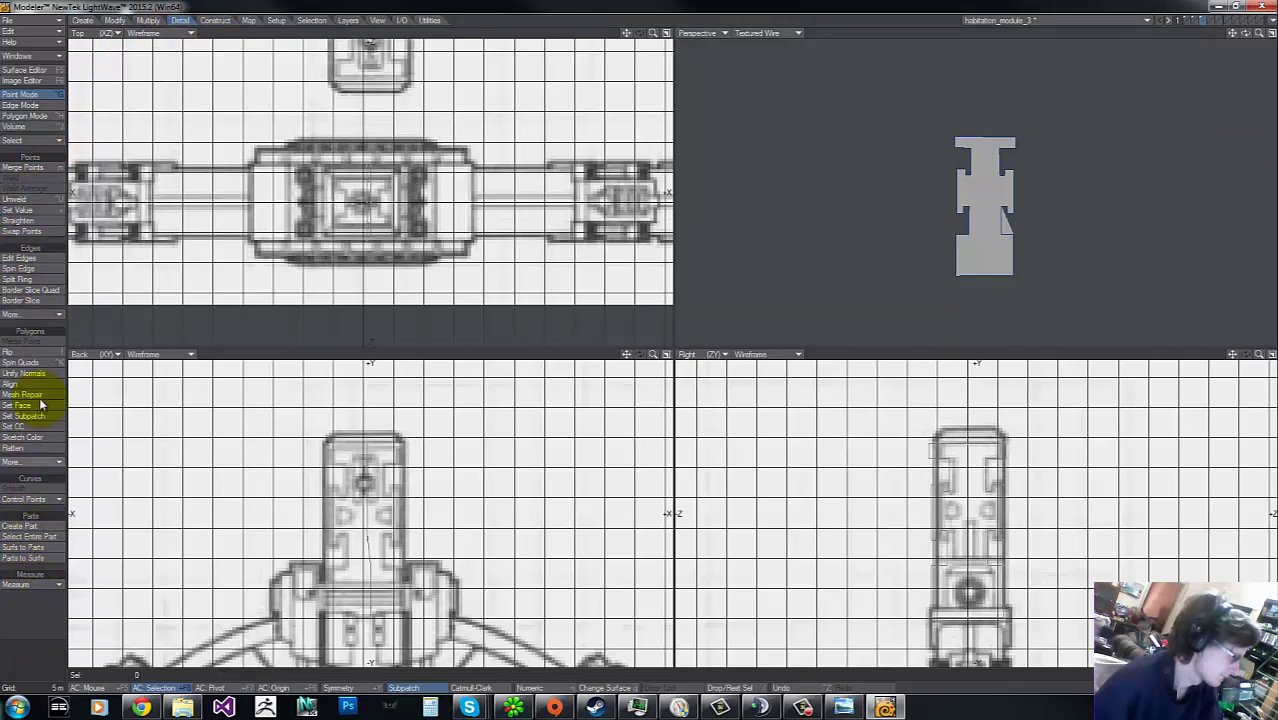
click(425, 20)
click(398, 21)
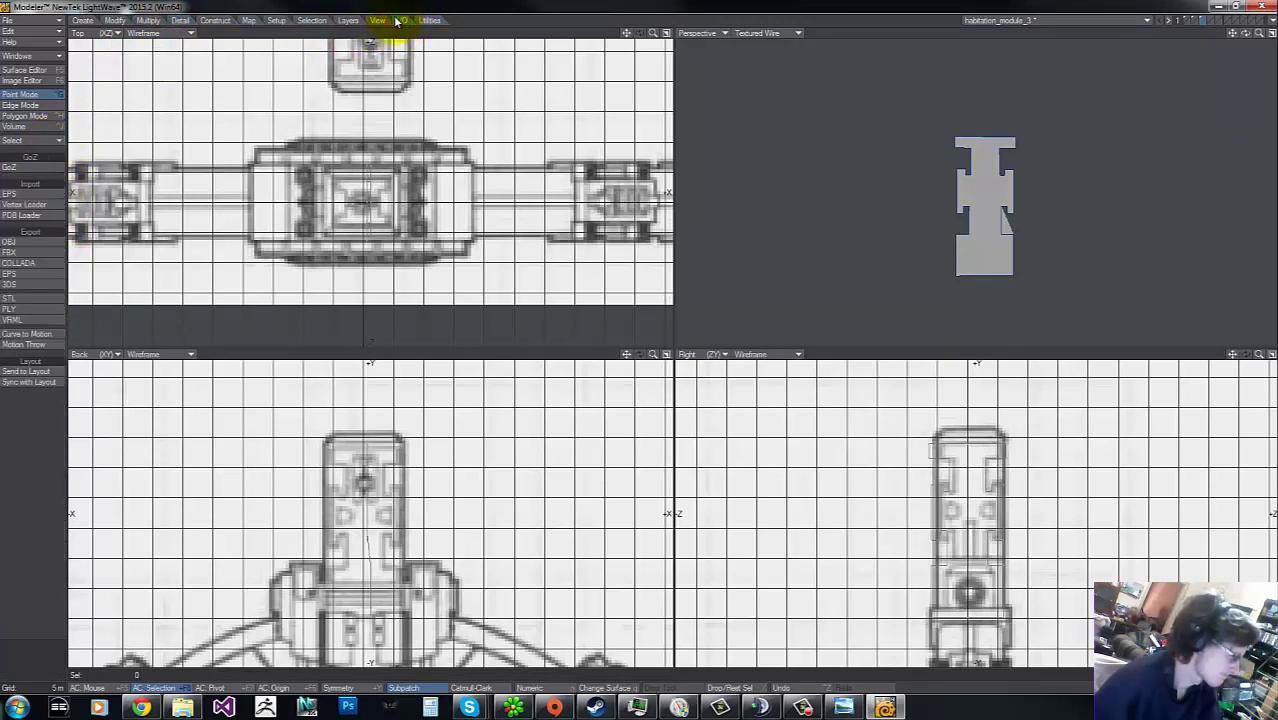
click(377, 21)
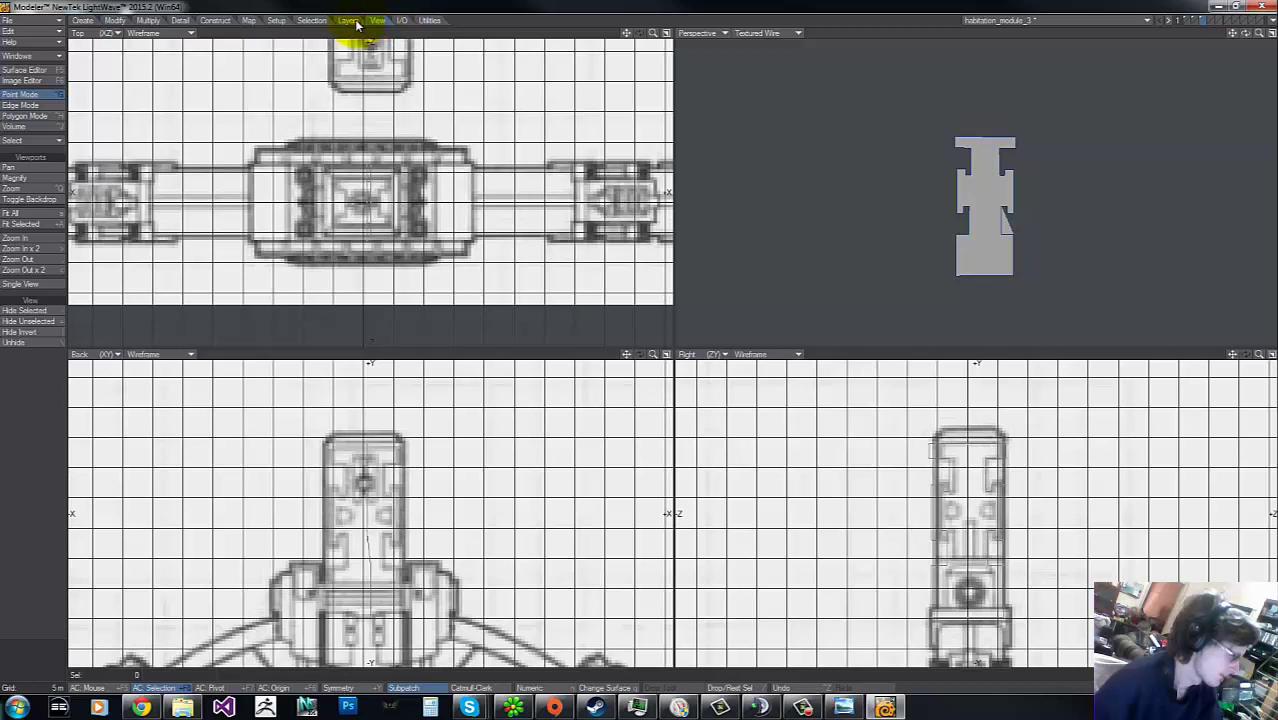
click(352, 22)
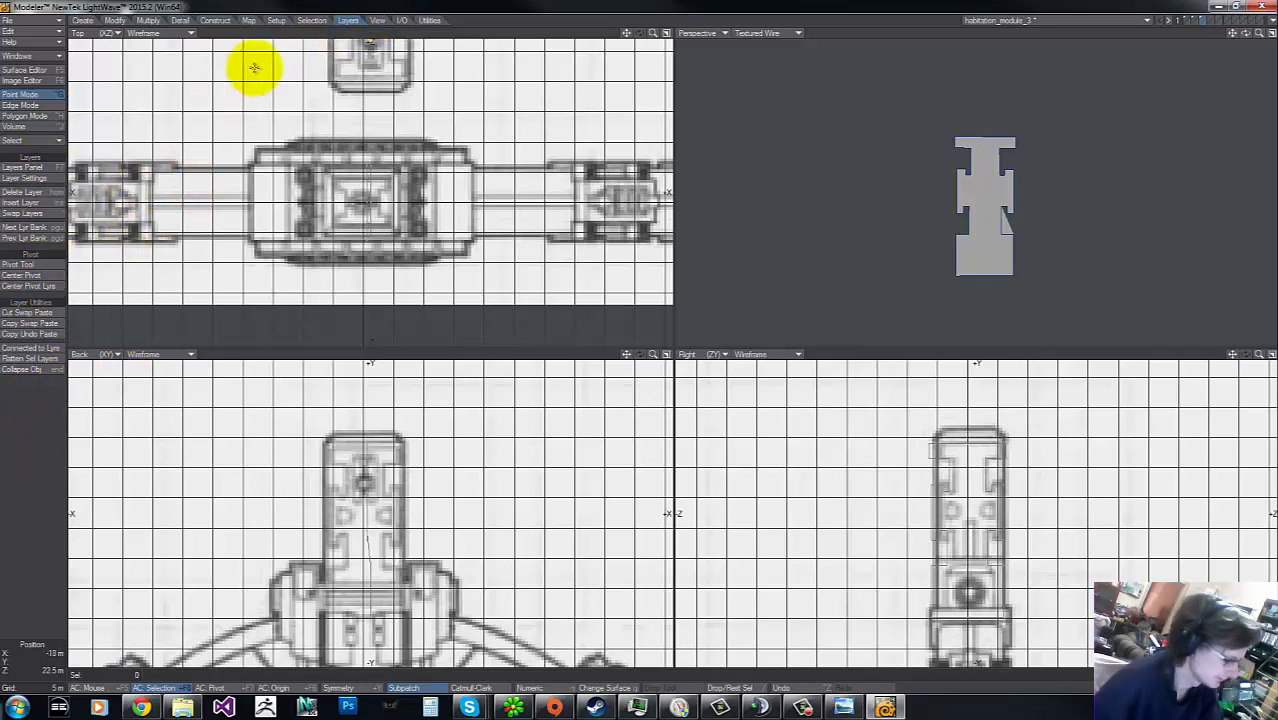
Step: Set the profile polygon's sketch color to Dark Blue and switch the Right view to Color Wireframe display
click(113, 21)
click(150, 21)
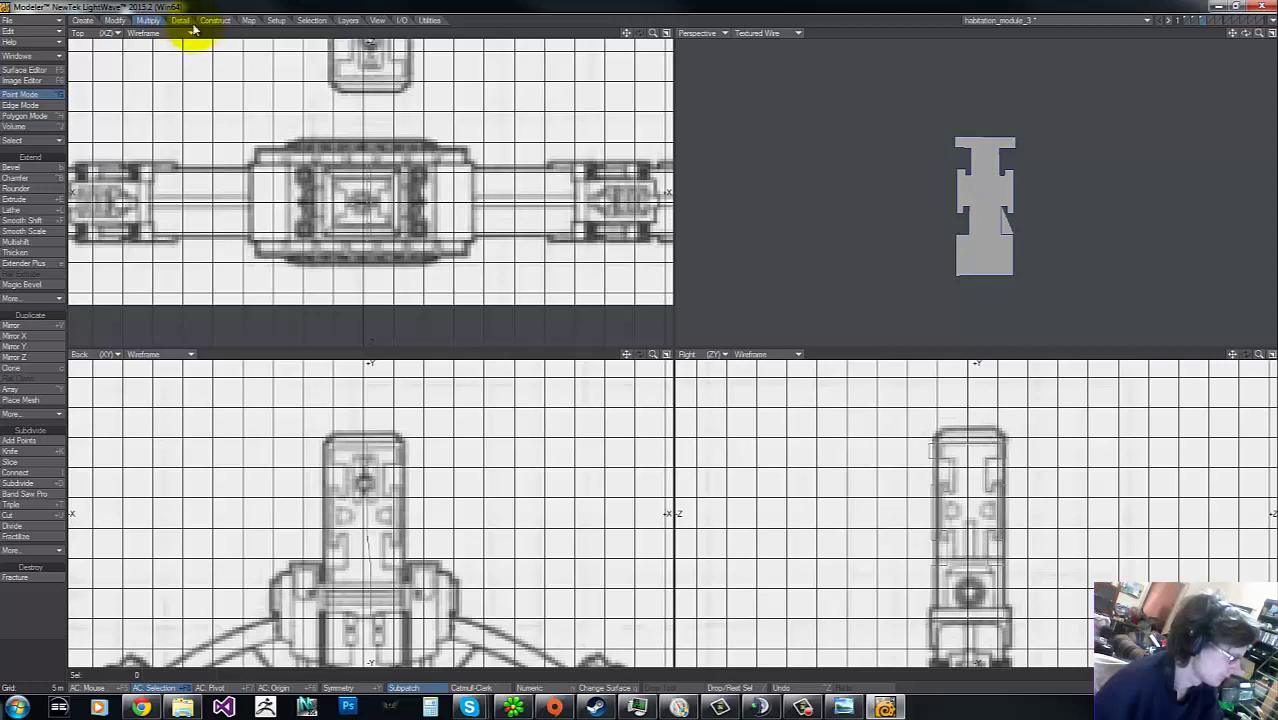
click(186, 23)
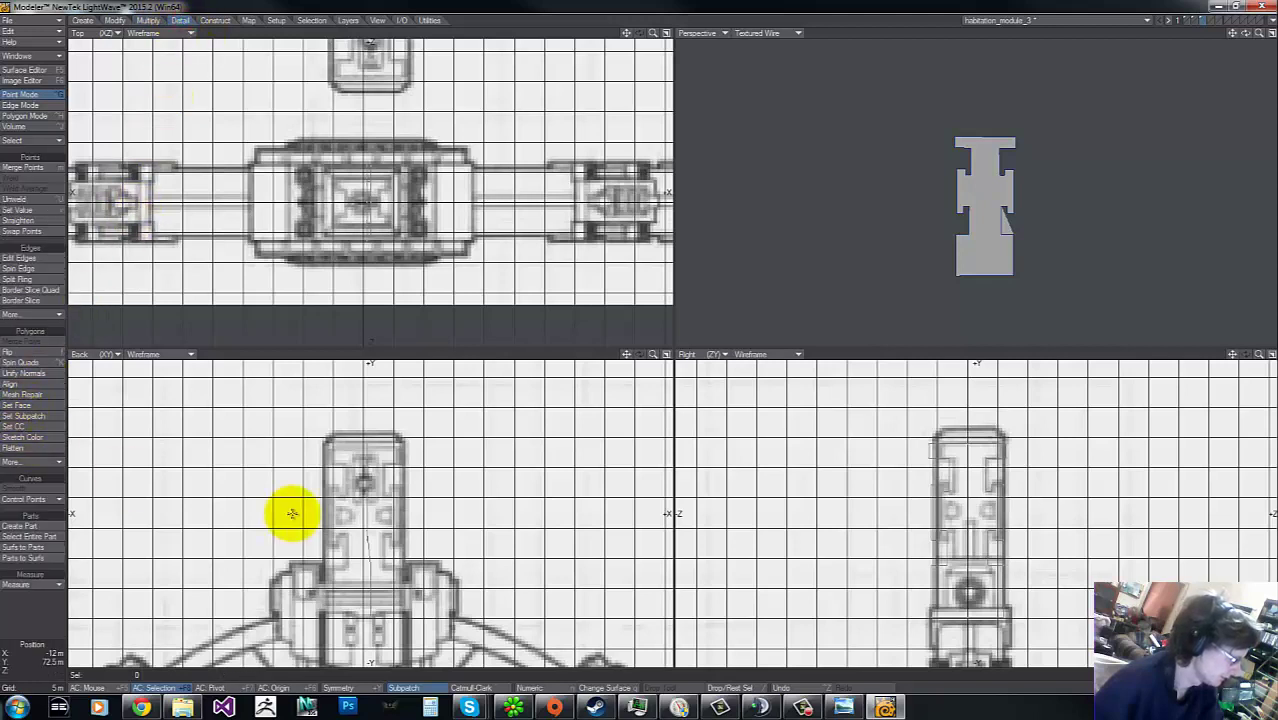
key(ctrl+h)
click(983, 474)
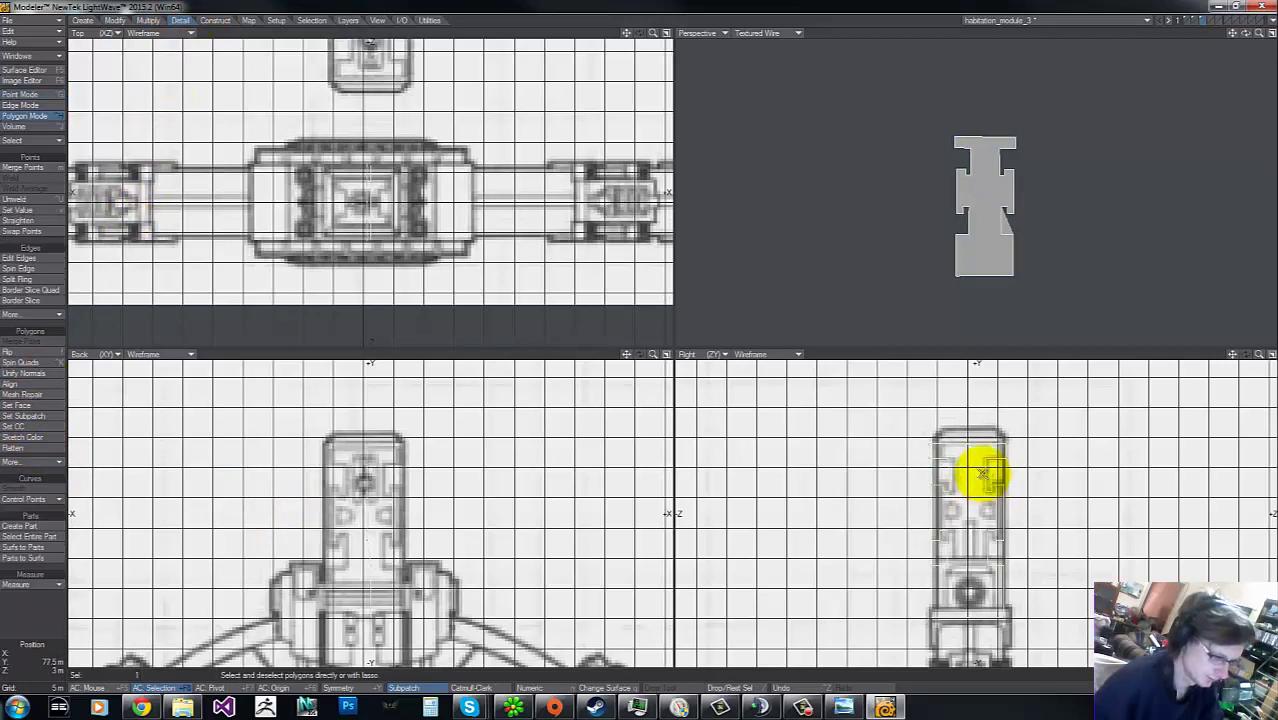
click(29, 441)
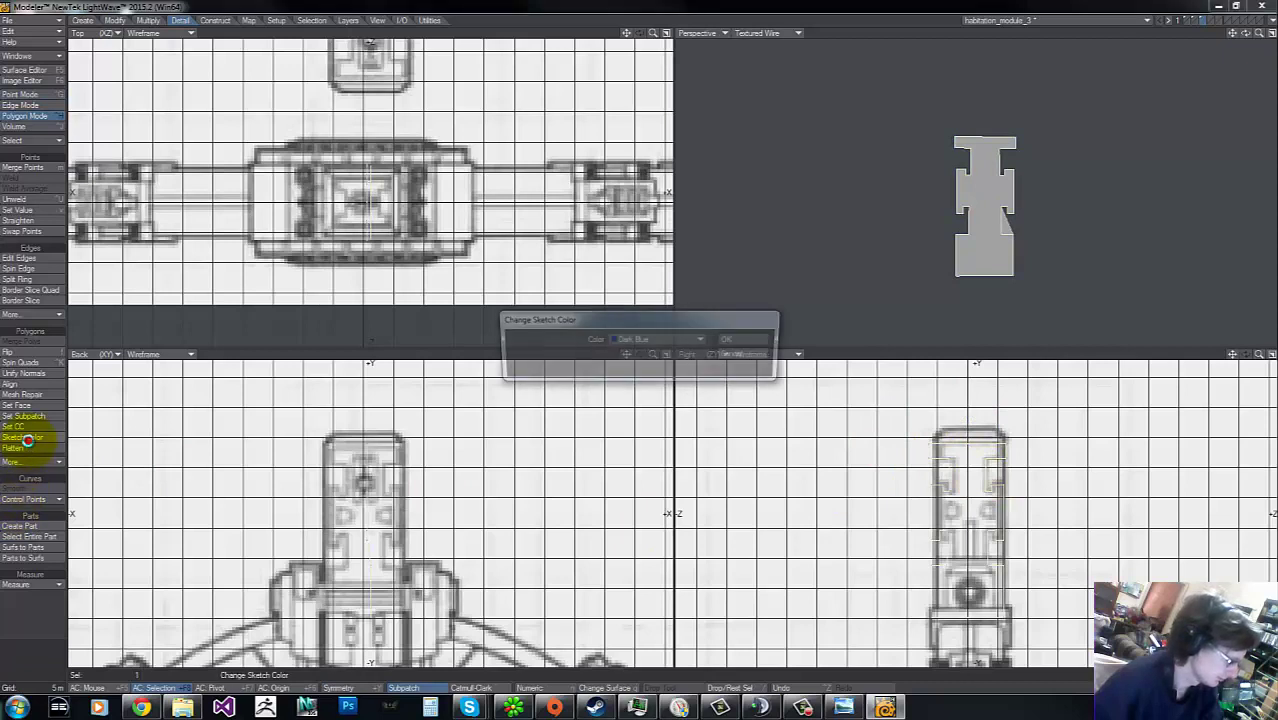
click(675, 348)
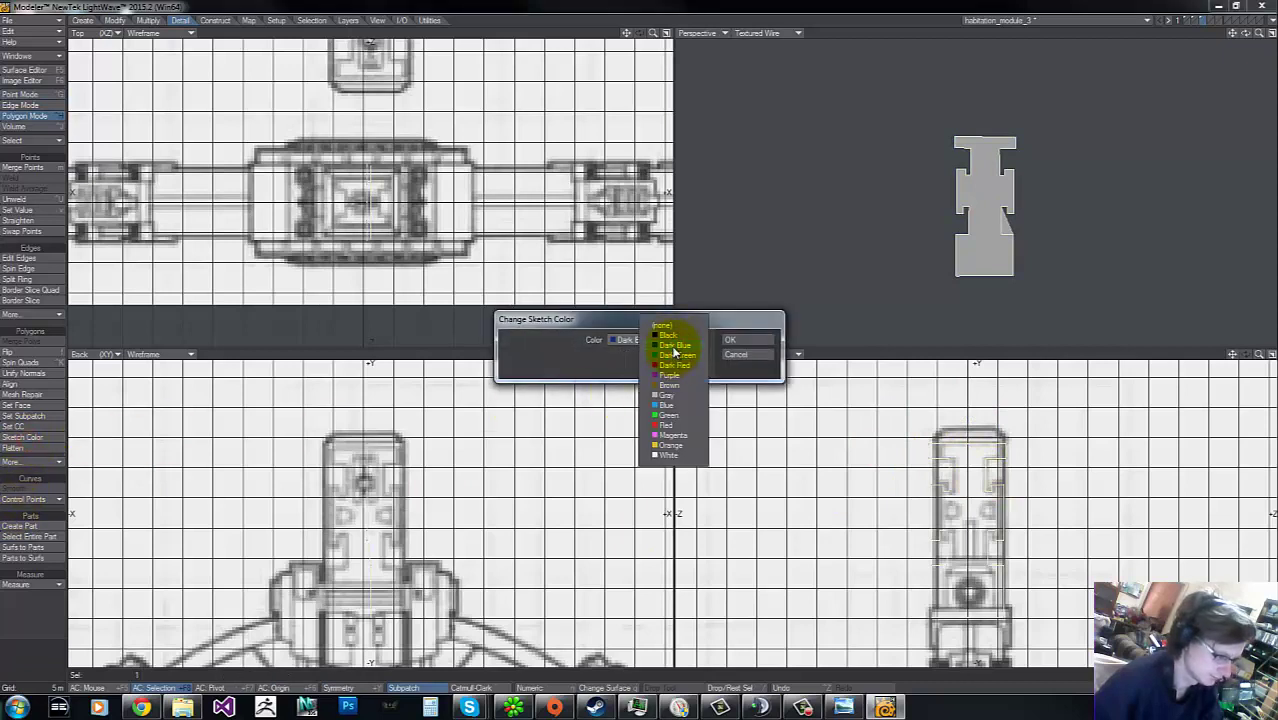
click(675, 352)
click(732, 340)
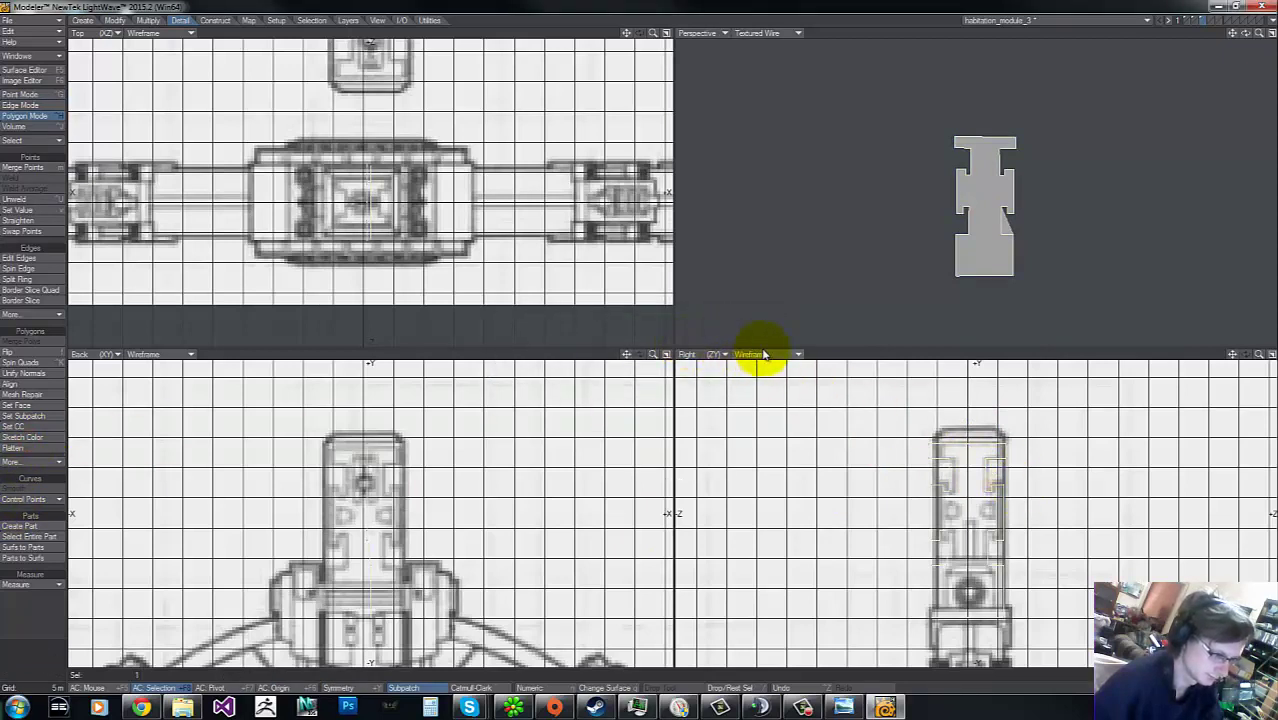
click(760, 355)
click(762, 361)
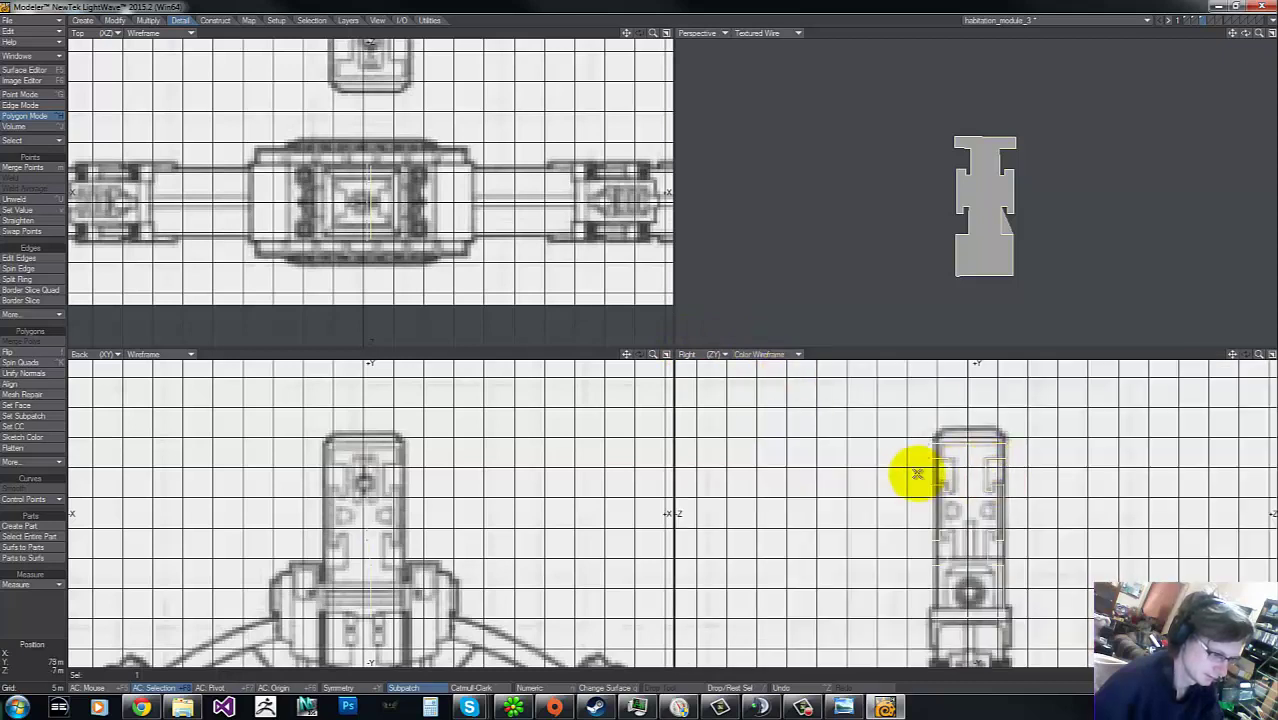
right_drag(1258, 505, 851, 315)
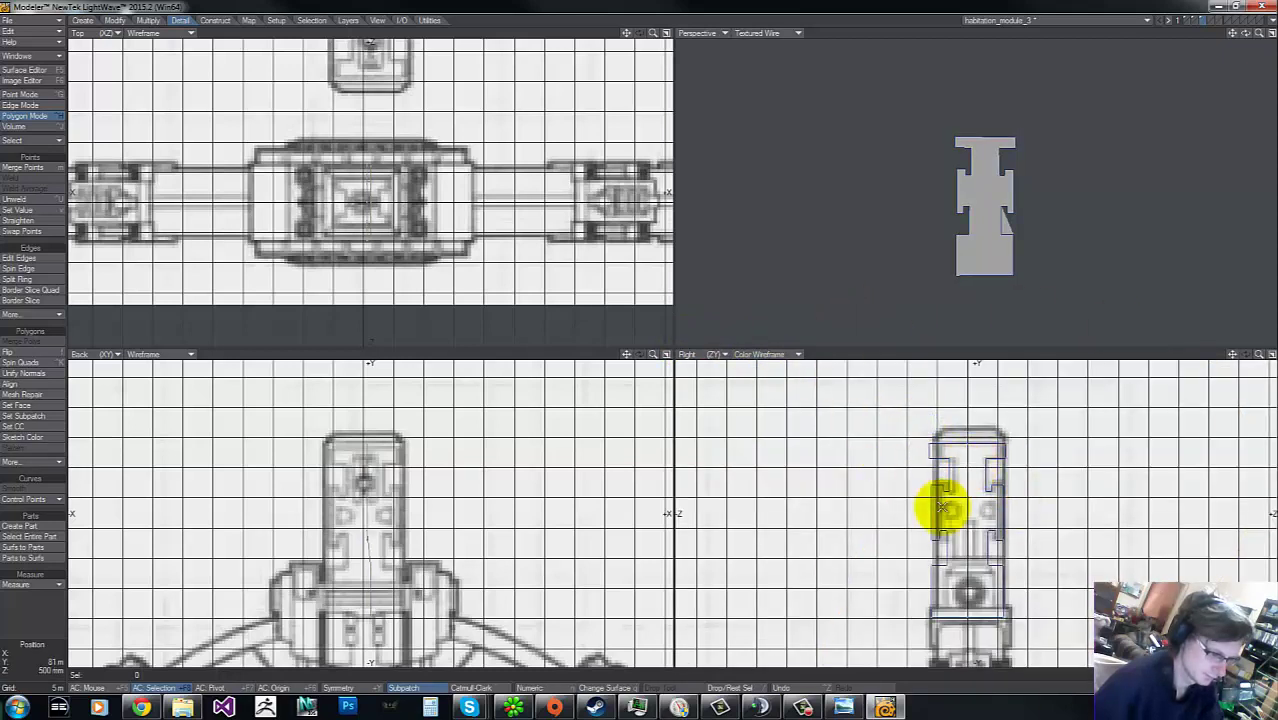
click(365, 494)
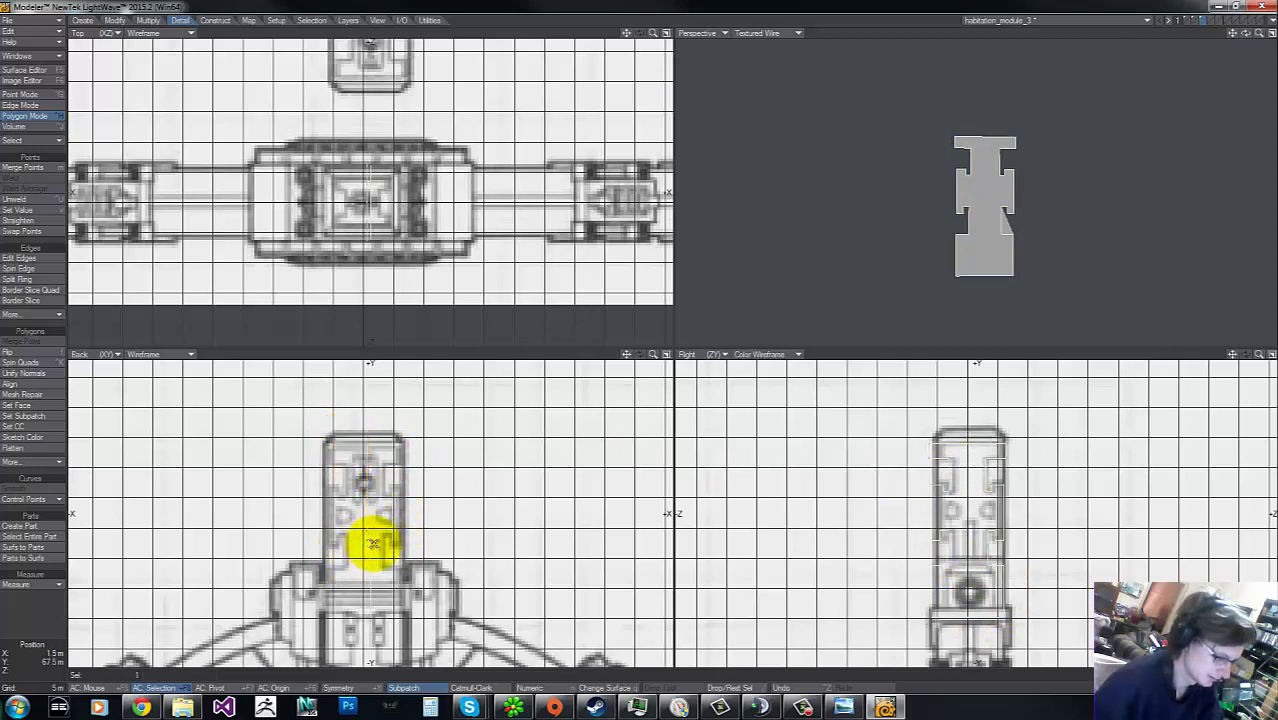
right_drag(876, 435, 1112, 684)
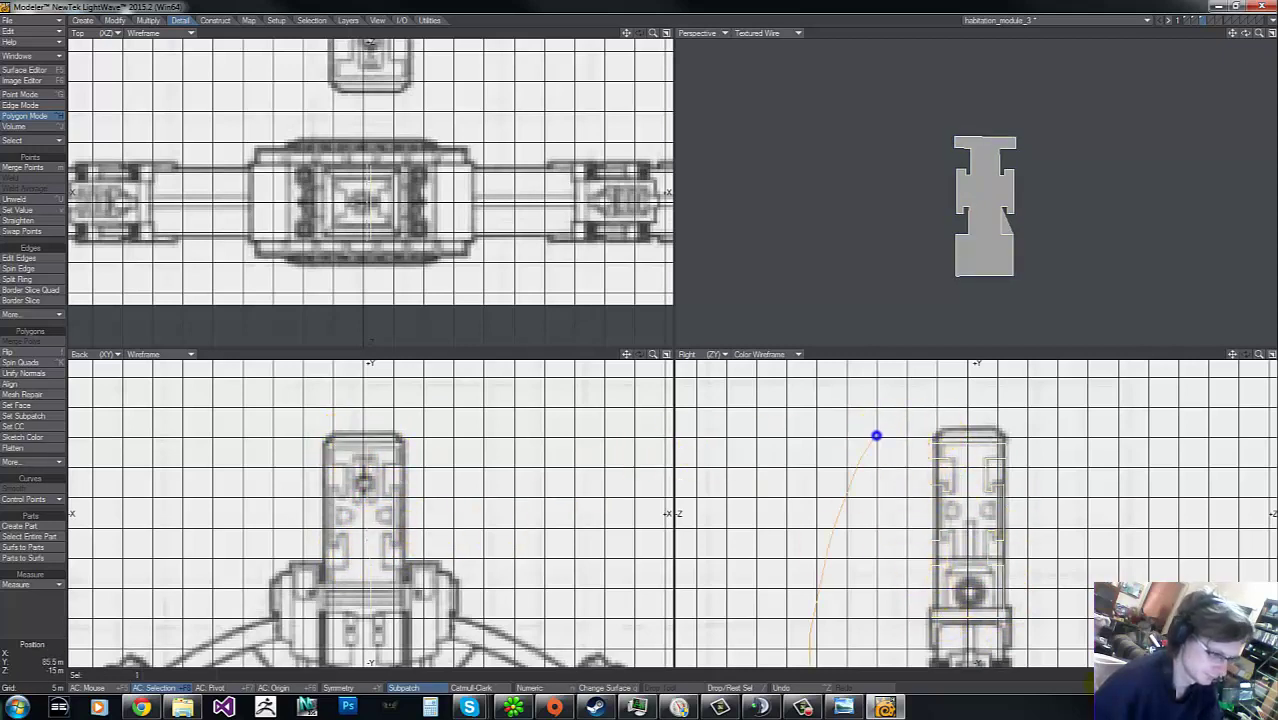
drag(876, 436, 875, 434)
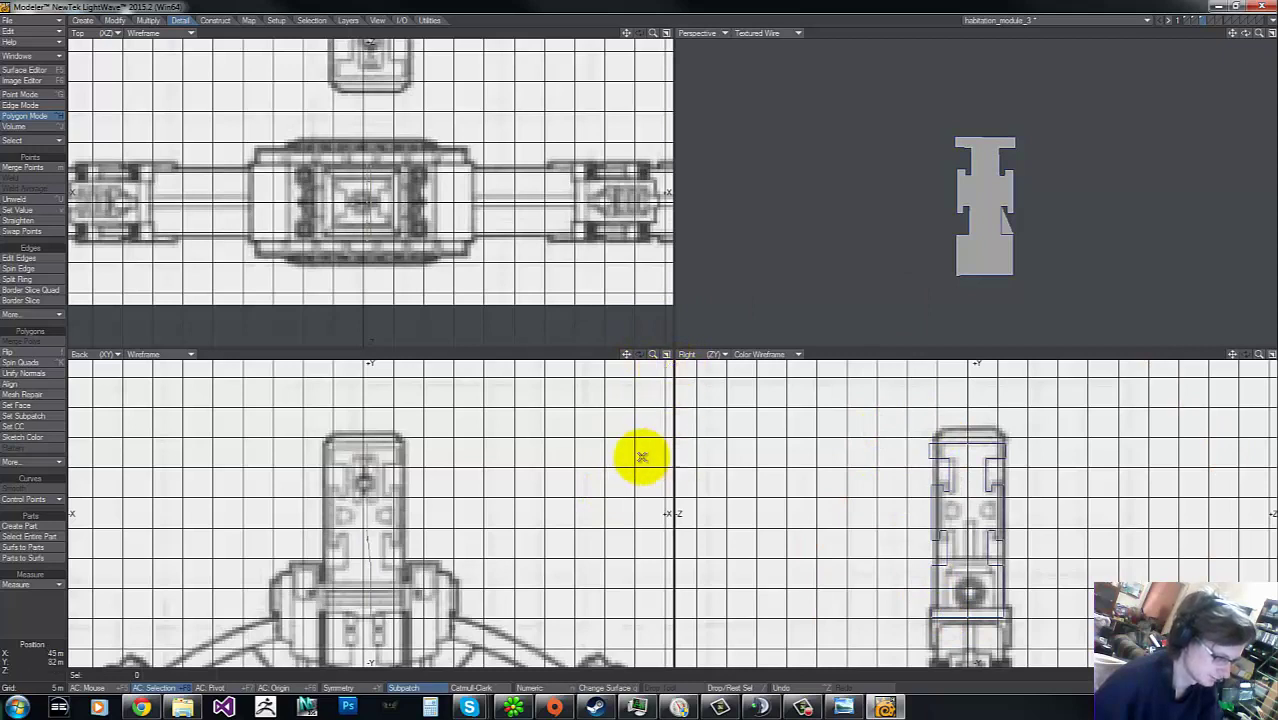
click(367, 480)
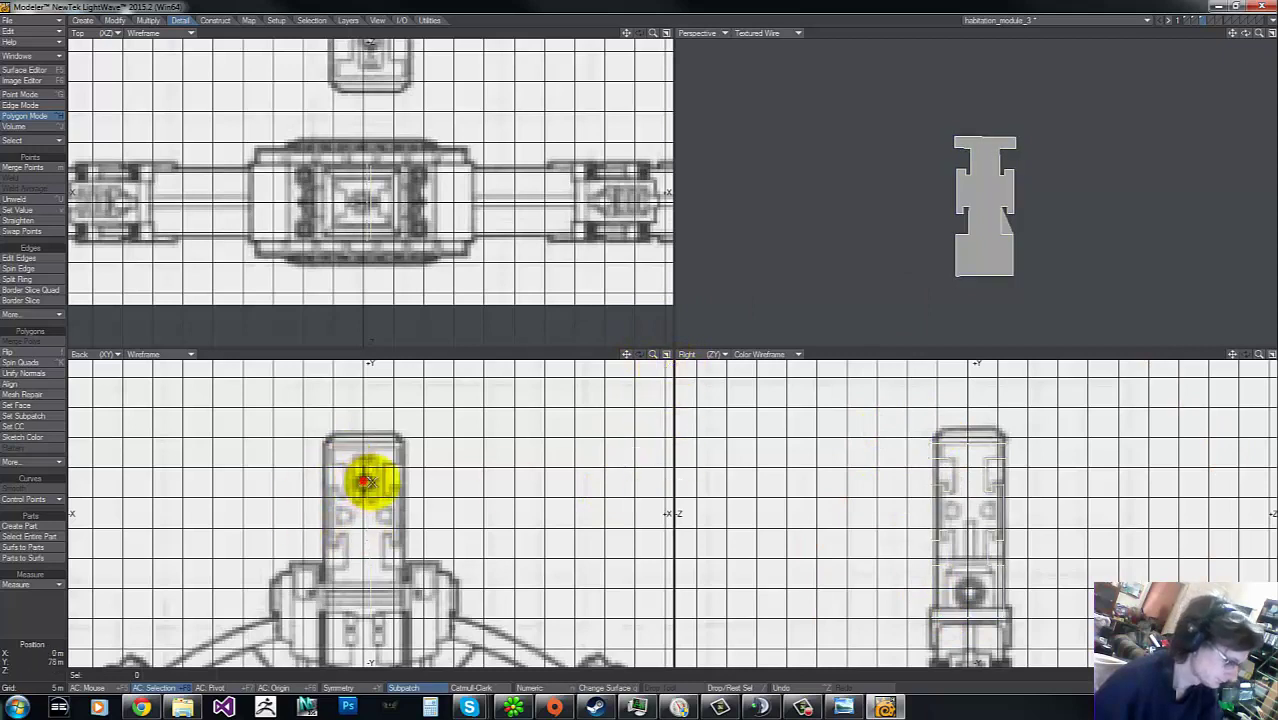
click(22, 437)
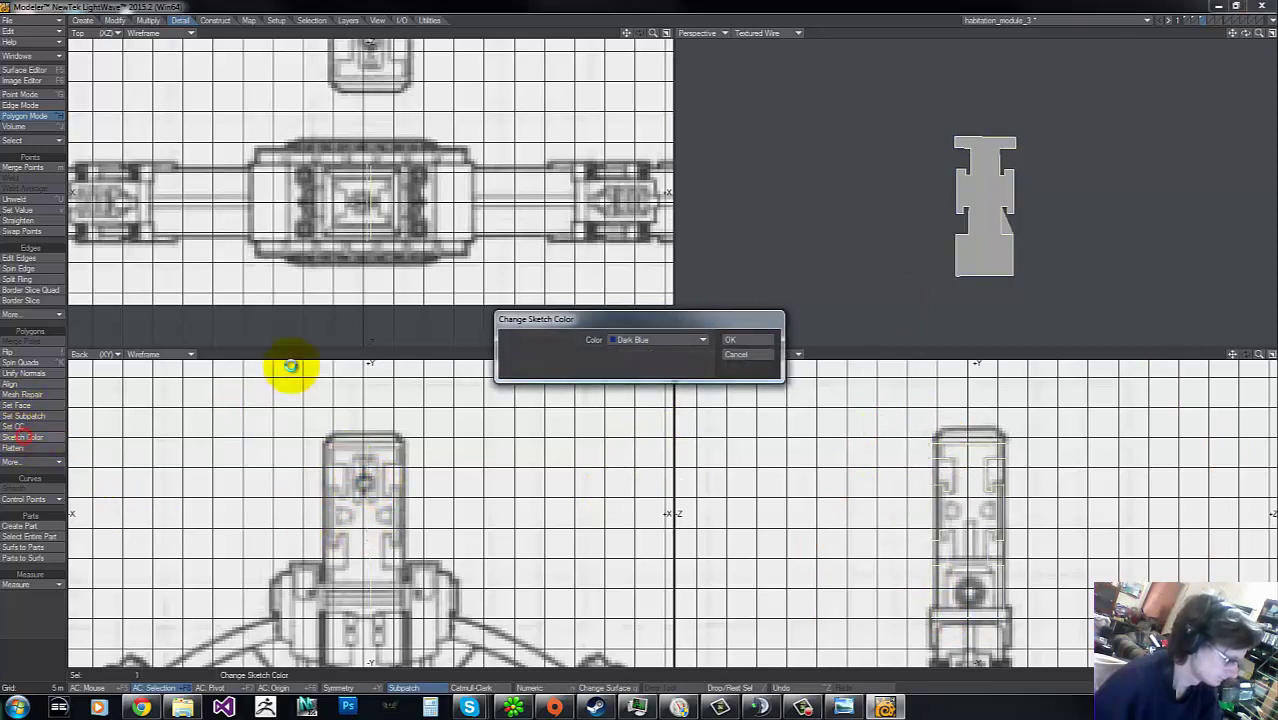
click(760, 351)
Step: Switch the Back and Top views to Color Wireframe display
click(150, 354)
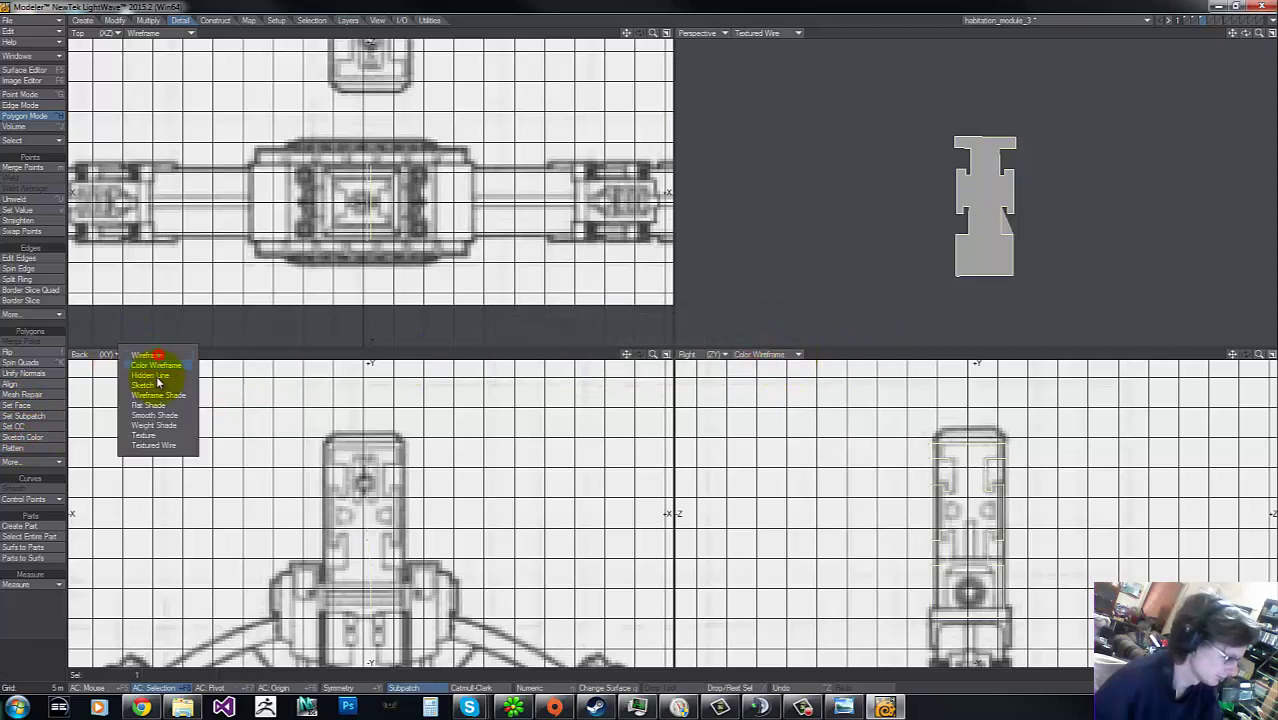
click(155, 366)
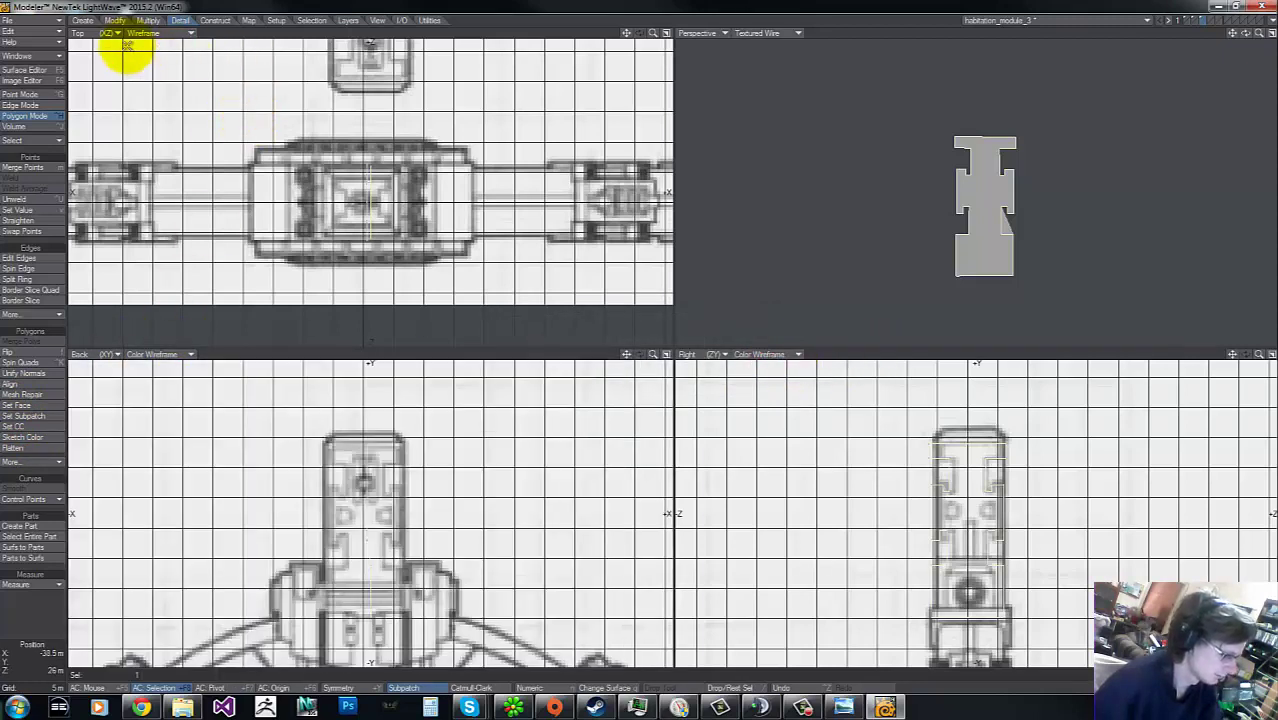
click(140, 34)
click(146, 44)
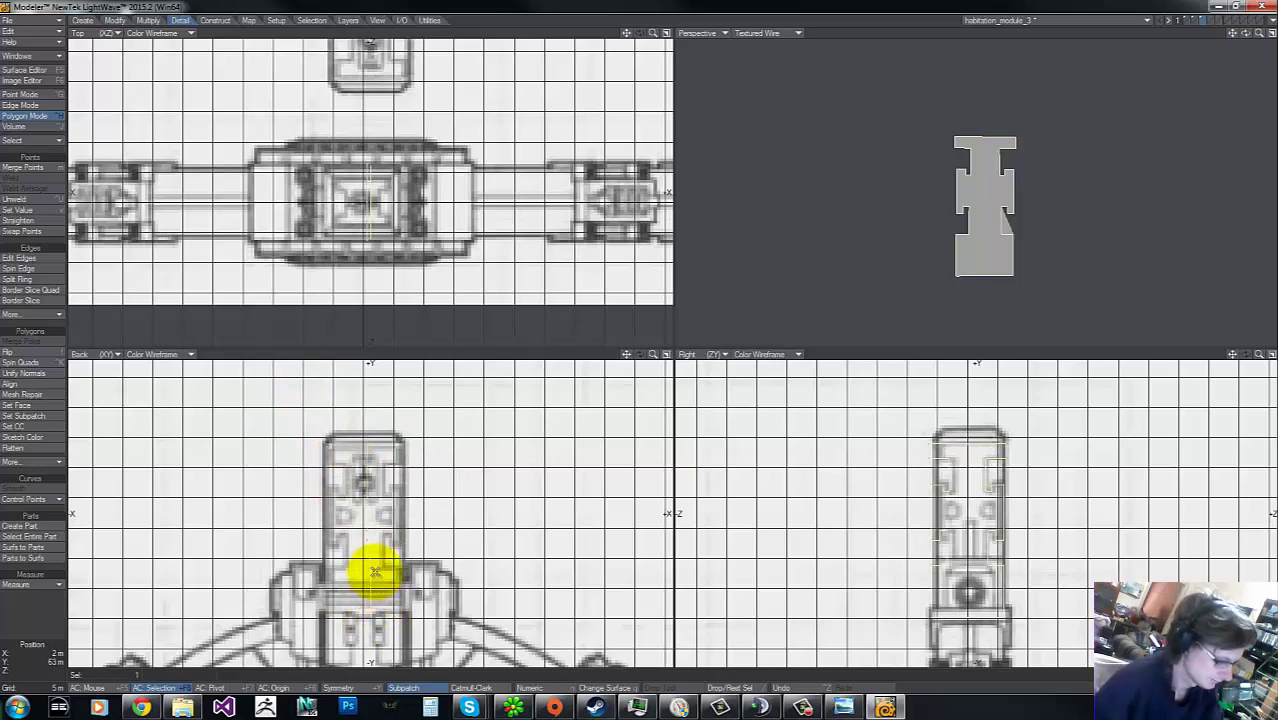
Step: Change the polygon selection color in the display options to red (215, 0, 5)
key(d)
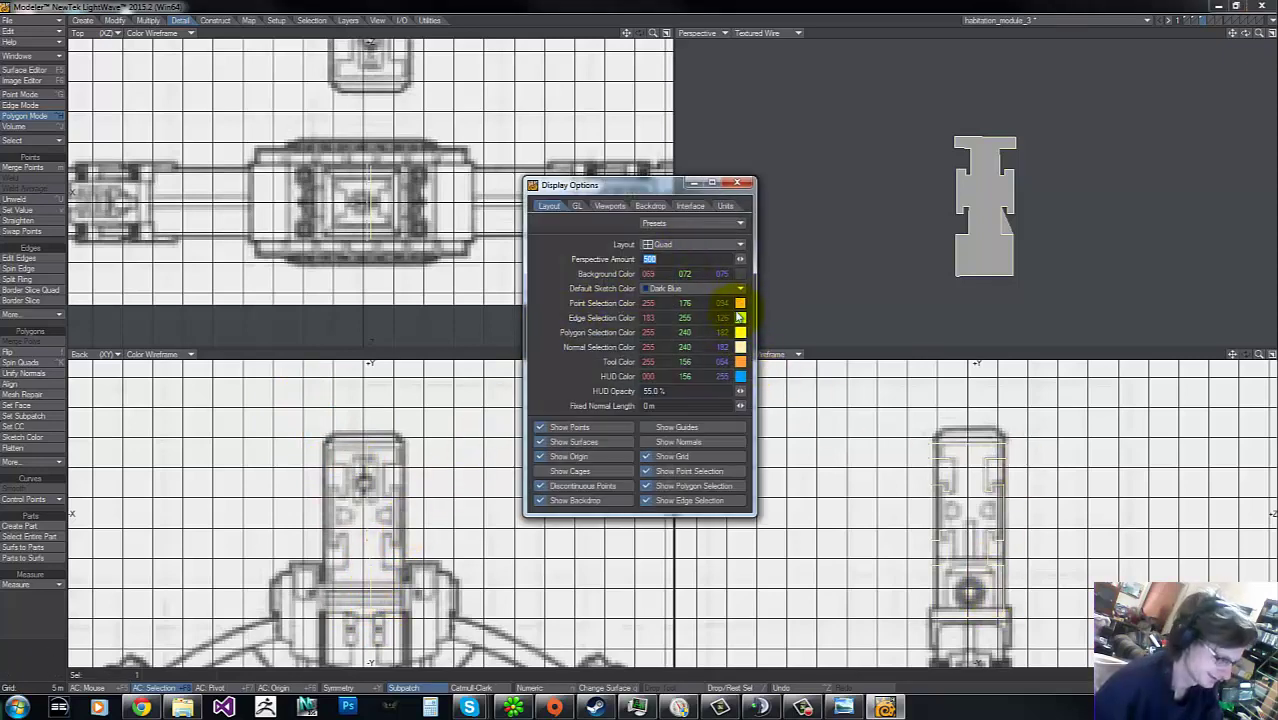
click(739, 332)
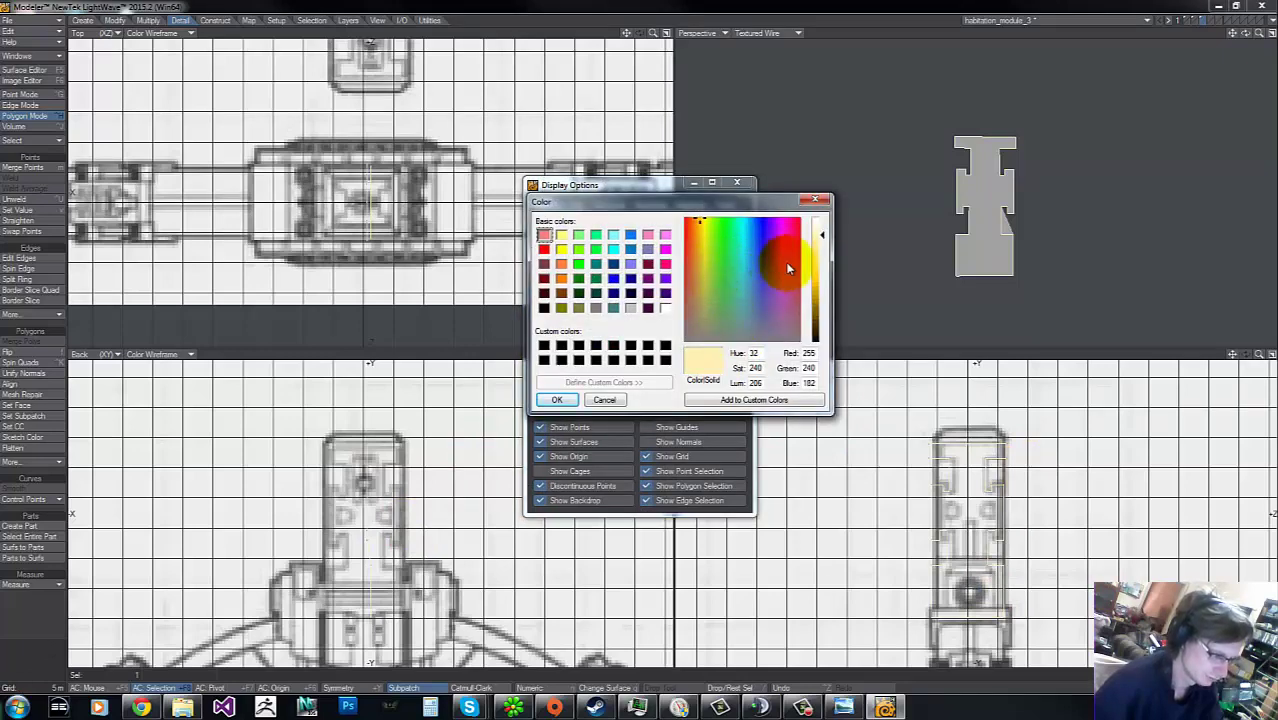
click(798, 220)
drag(821, 234, 821, 289)
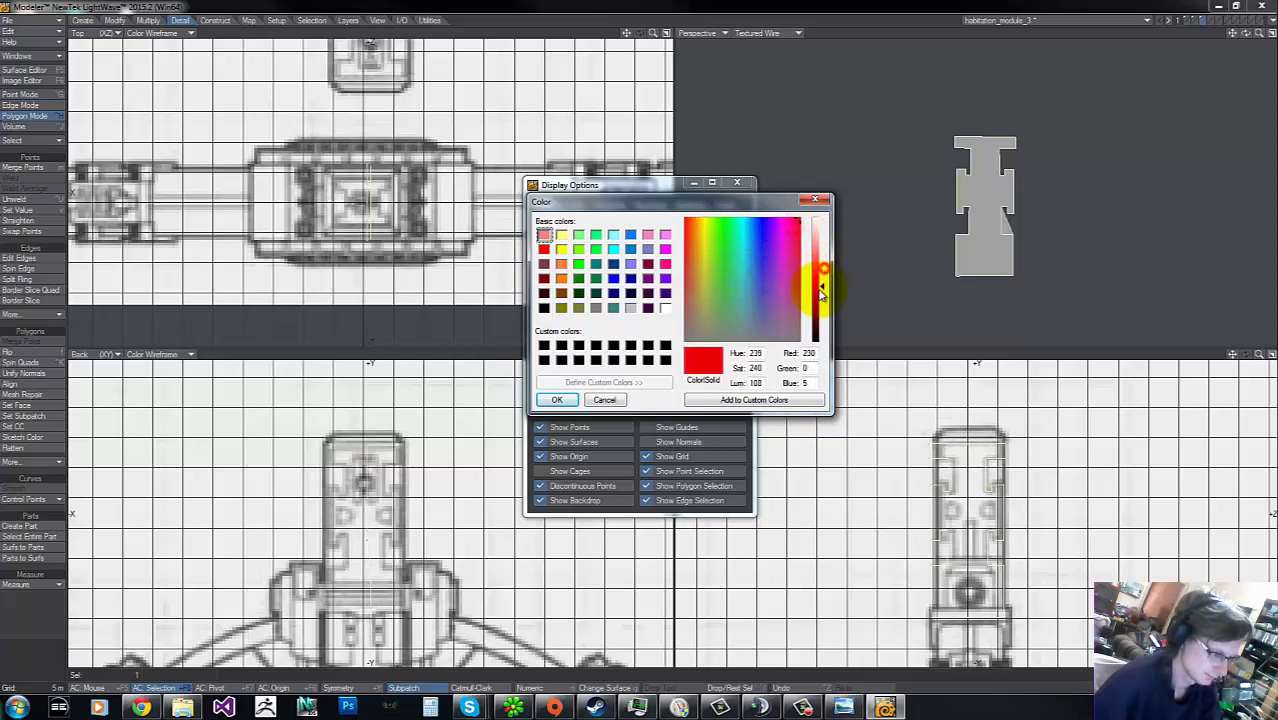
click(558, 399)
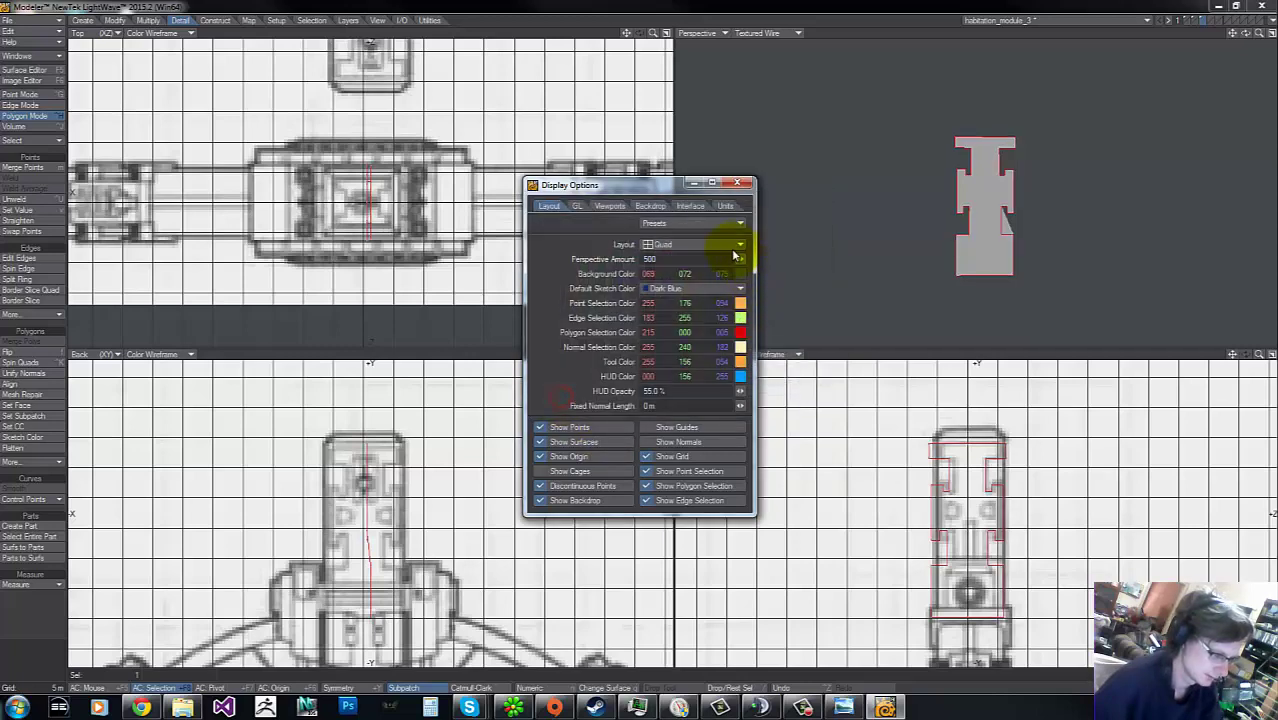
click(741, 185)
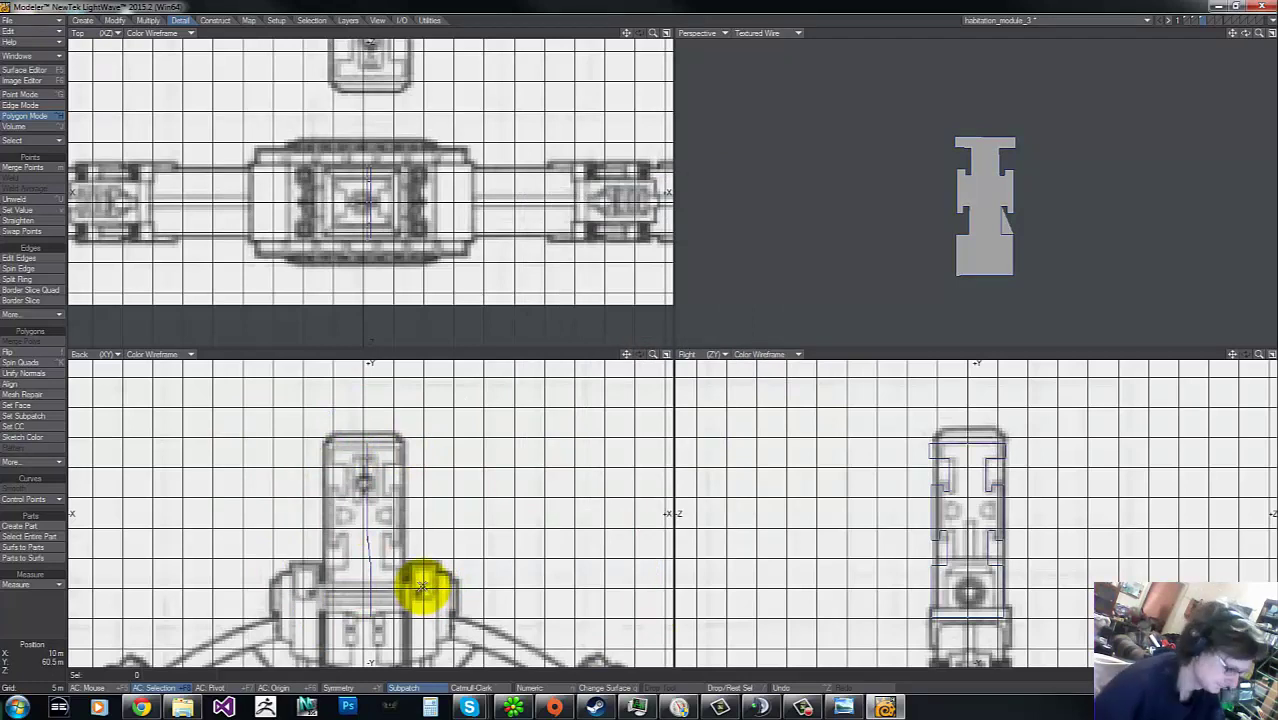
Step: Try to straighten the profile's uneven points with Stretch in the Back view
key(h)
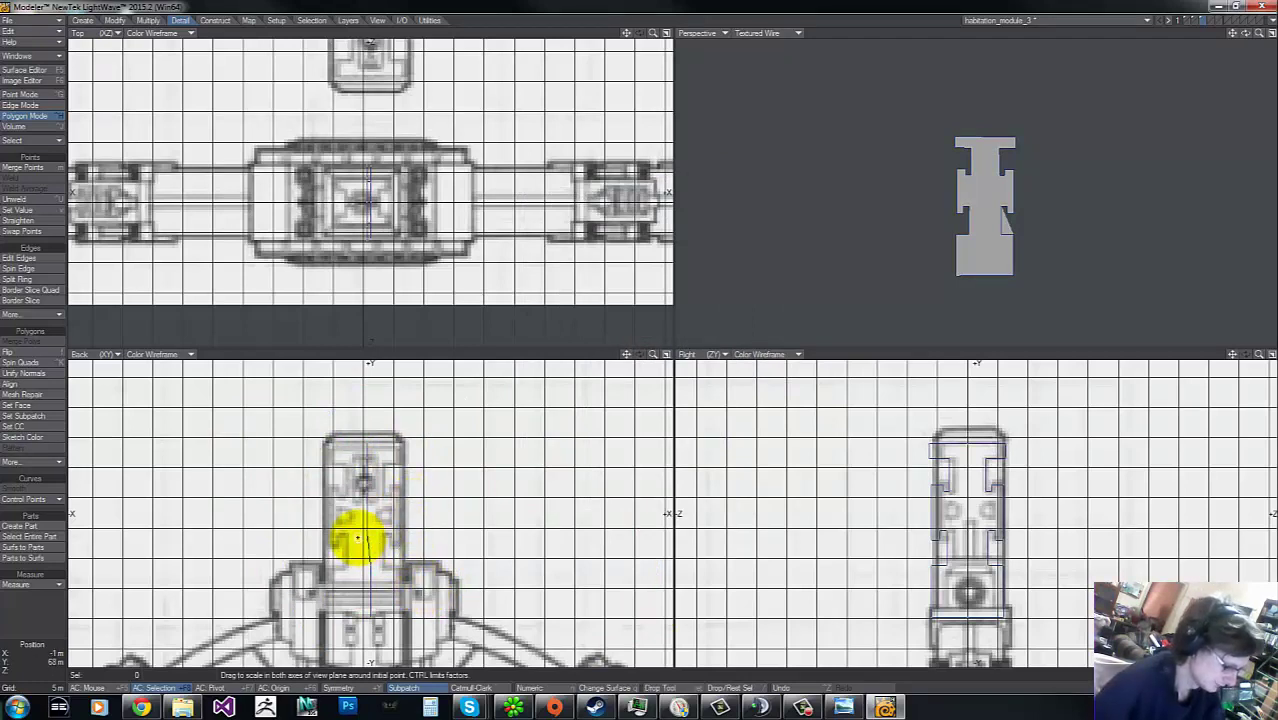
click(364, 535)
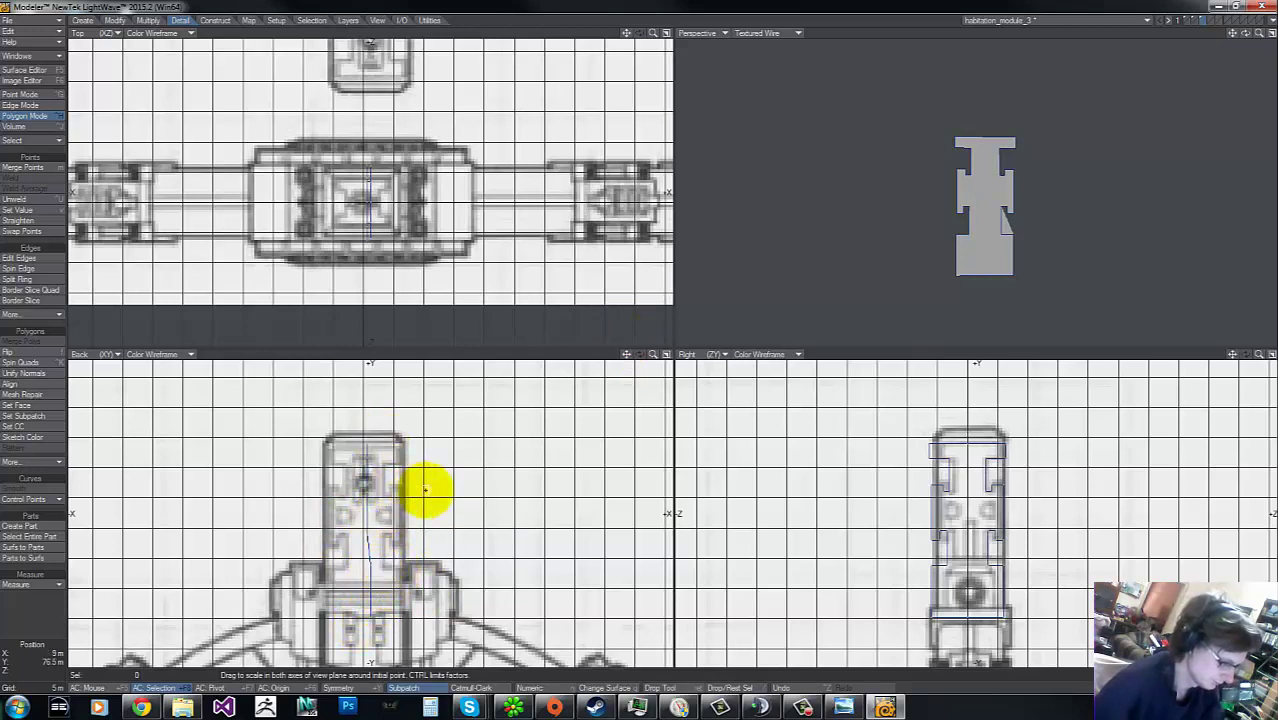
key(h)
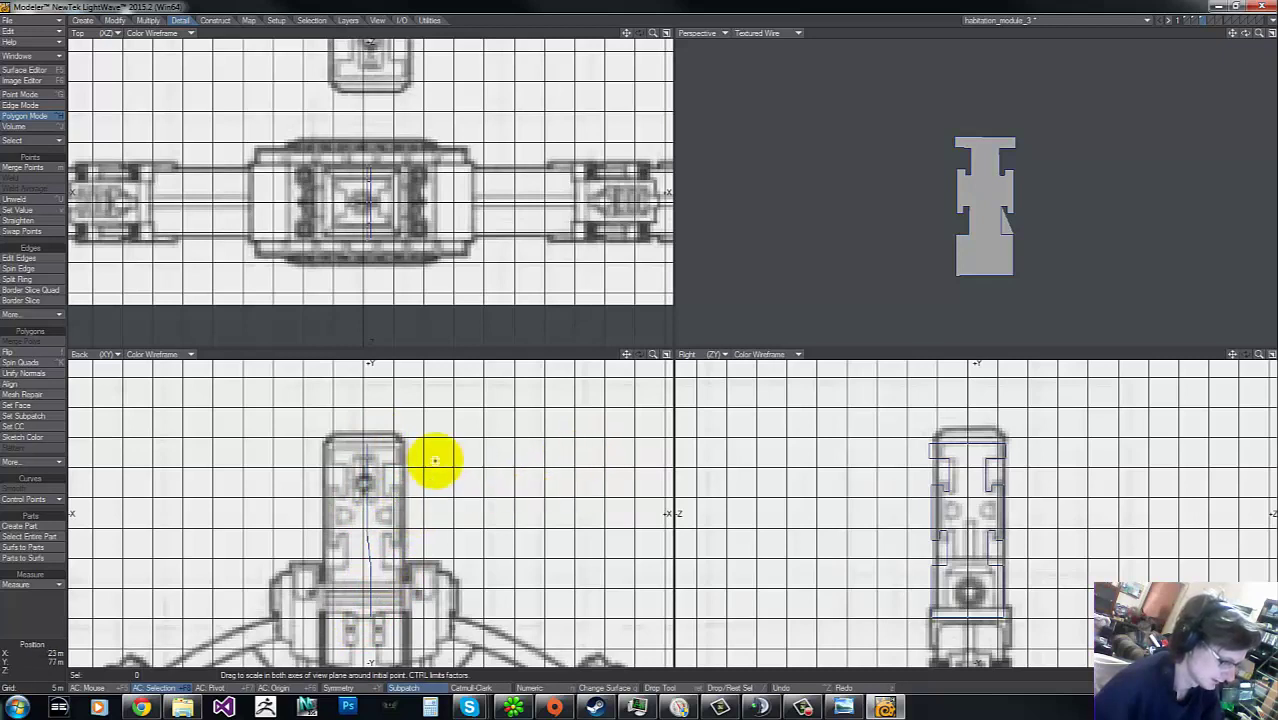
click(147, 21)
click(115, 20)
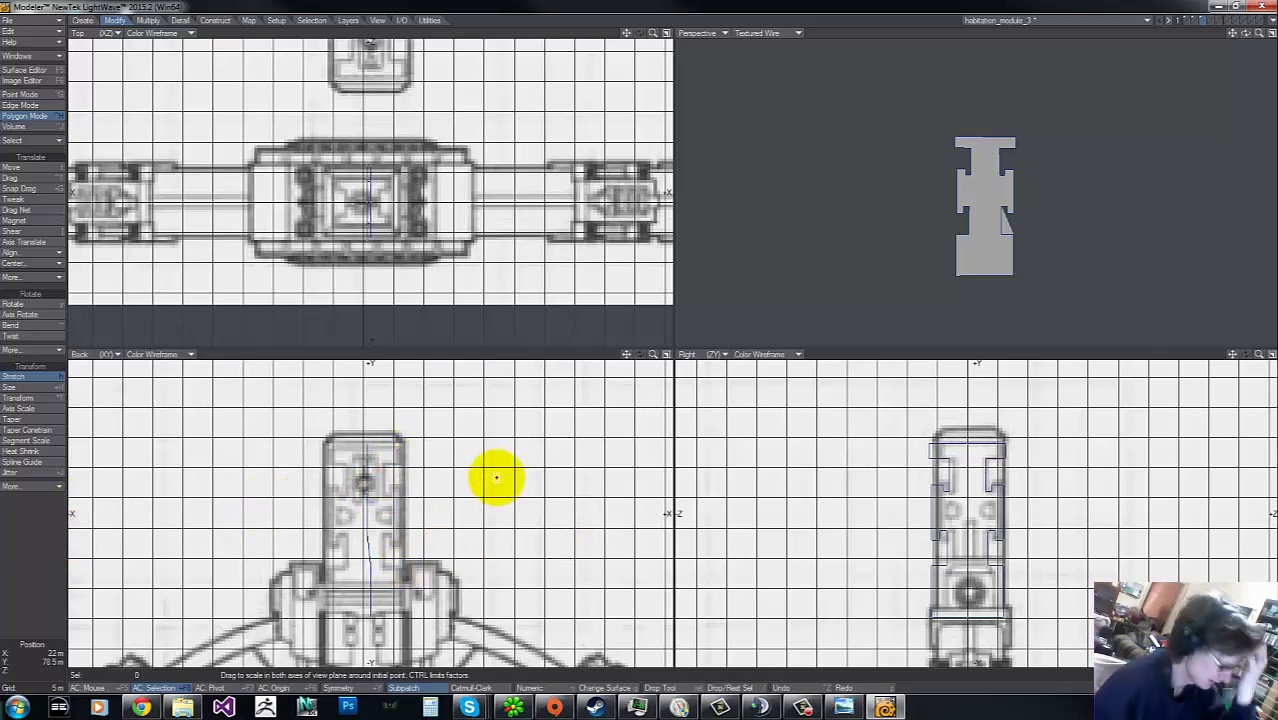
Step: Align all of the profile's points to one X position with Set Value so the polygon is flat
key(ctrl+v)
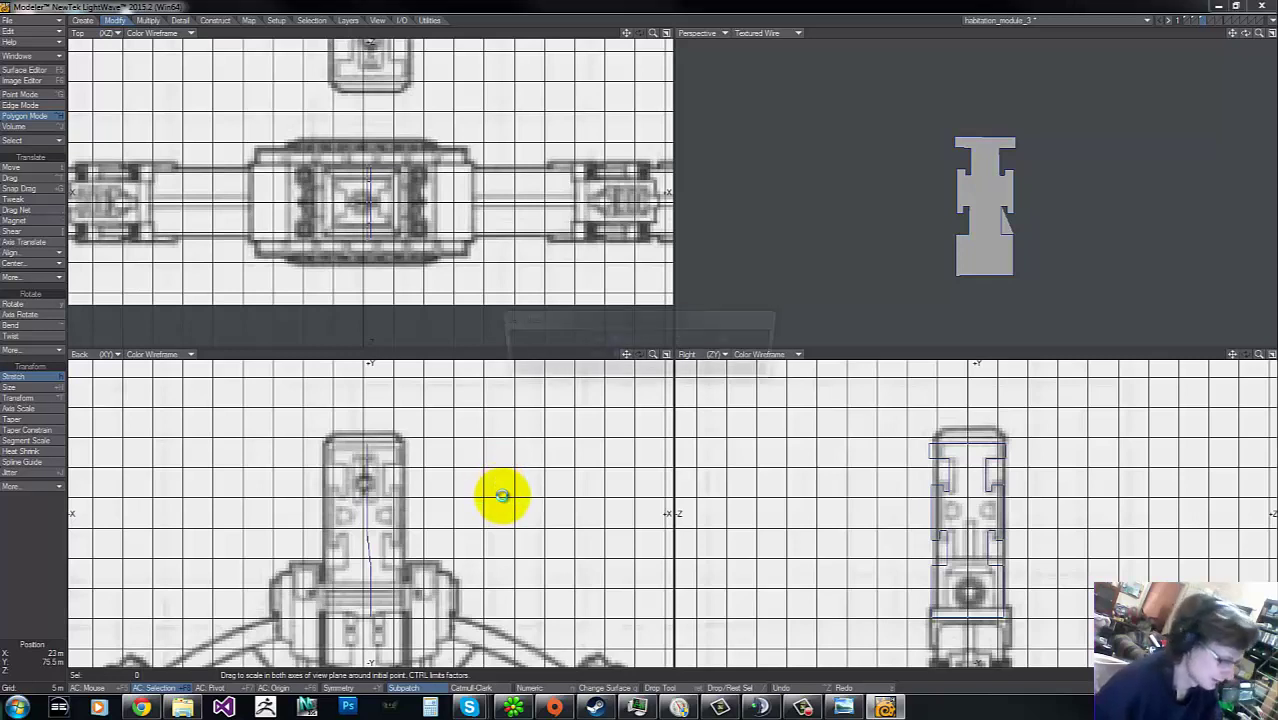
click(758, 341)
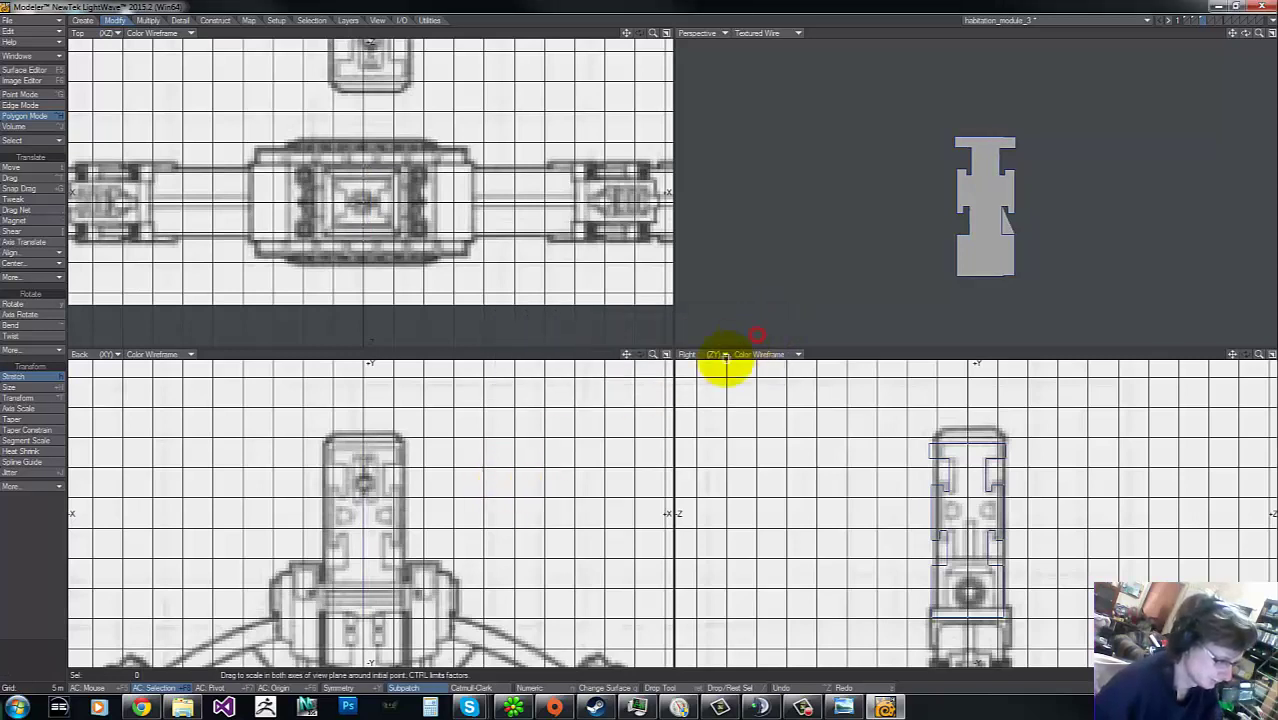
key(y)
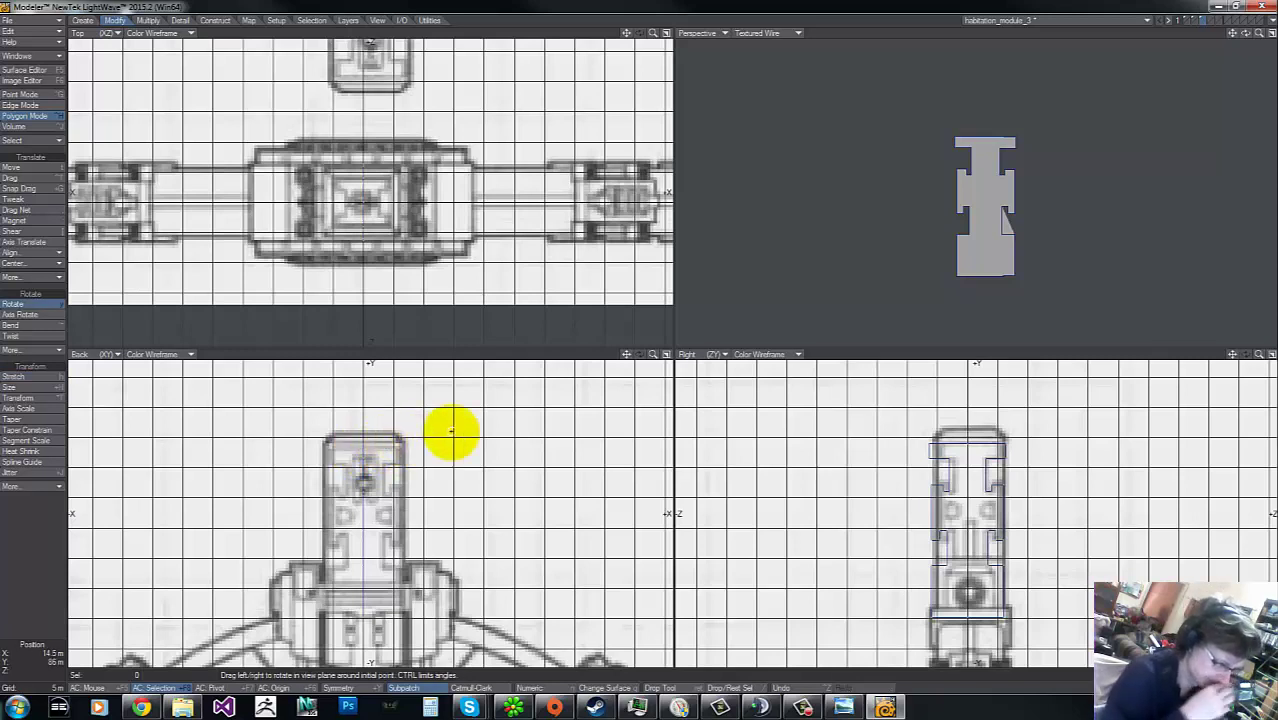
key(space)
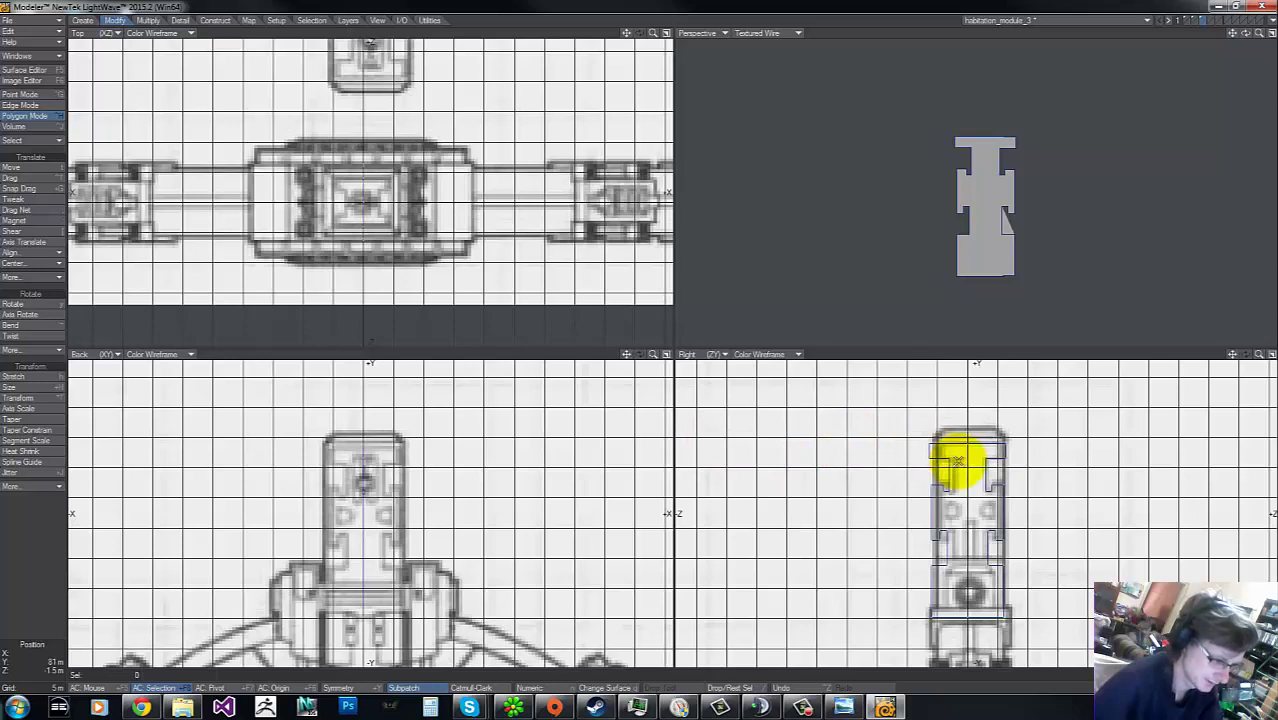
Step: Split off the profile's wide top bar between the two inner corner points where it meets the neck in the Right view
key(space)
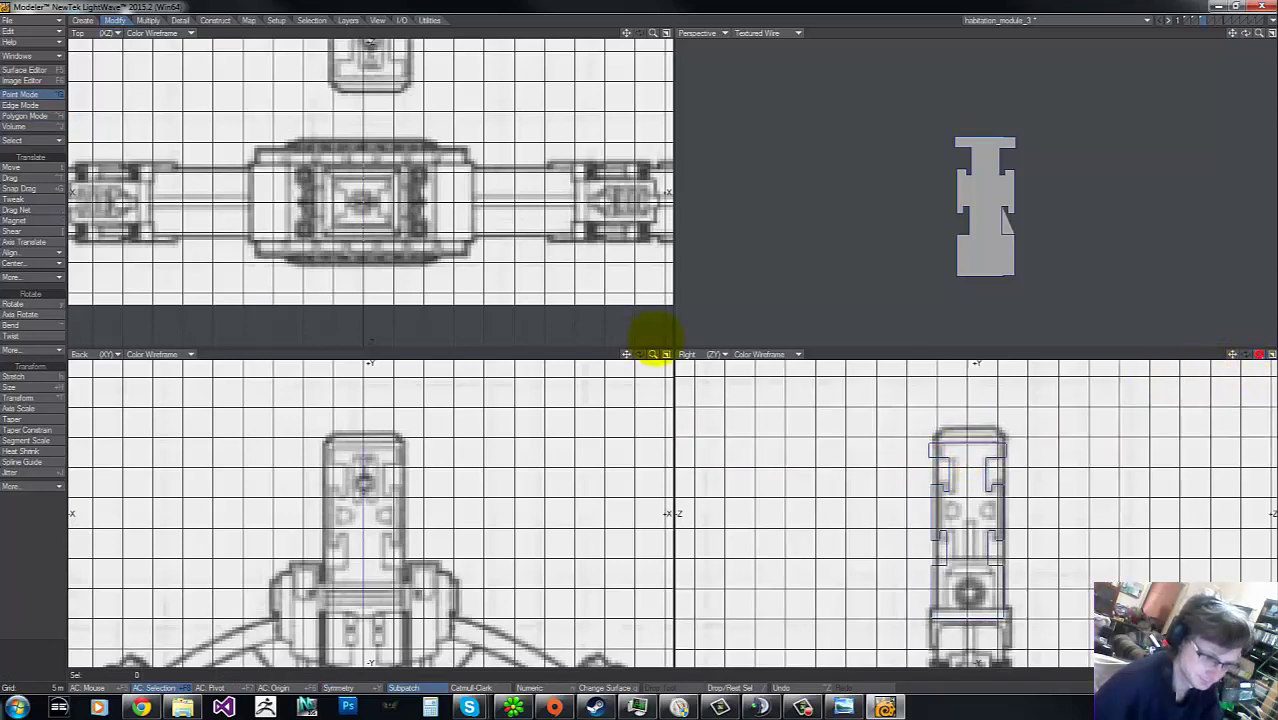
drag(655, 339, 632, 340)
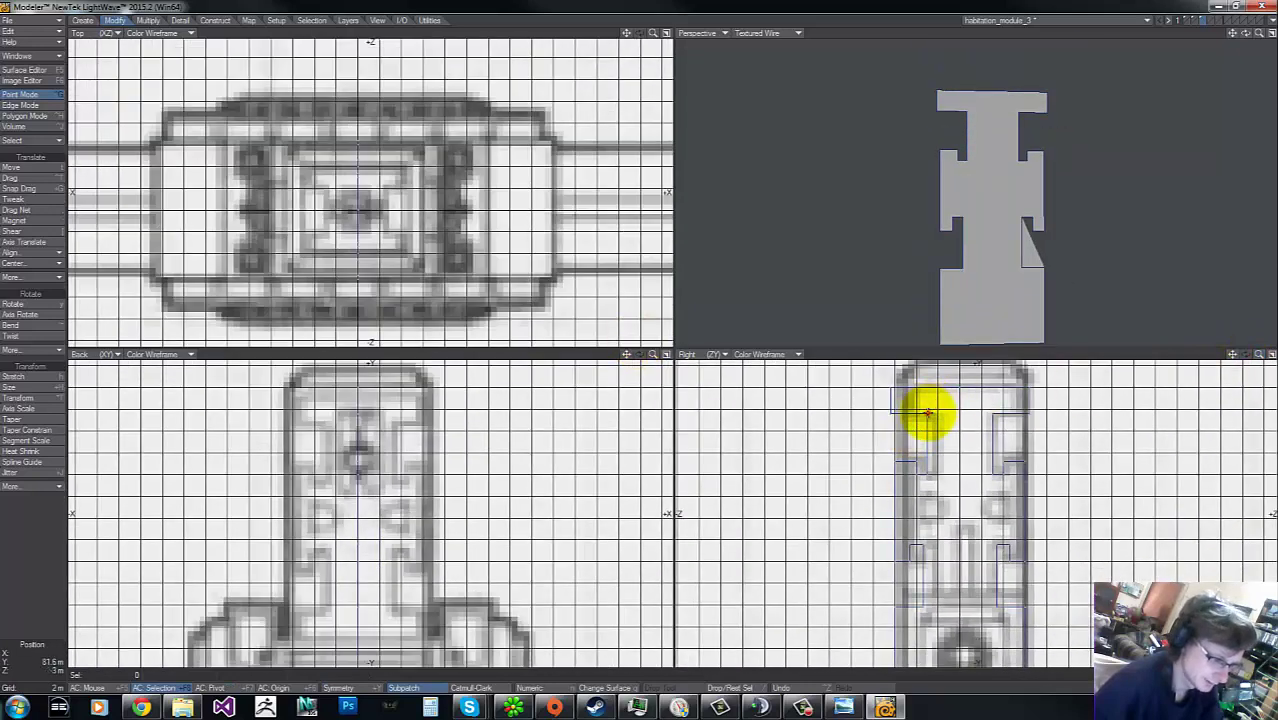
drag(928, 412, 994, 412)
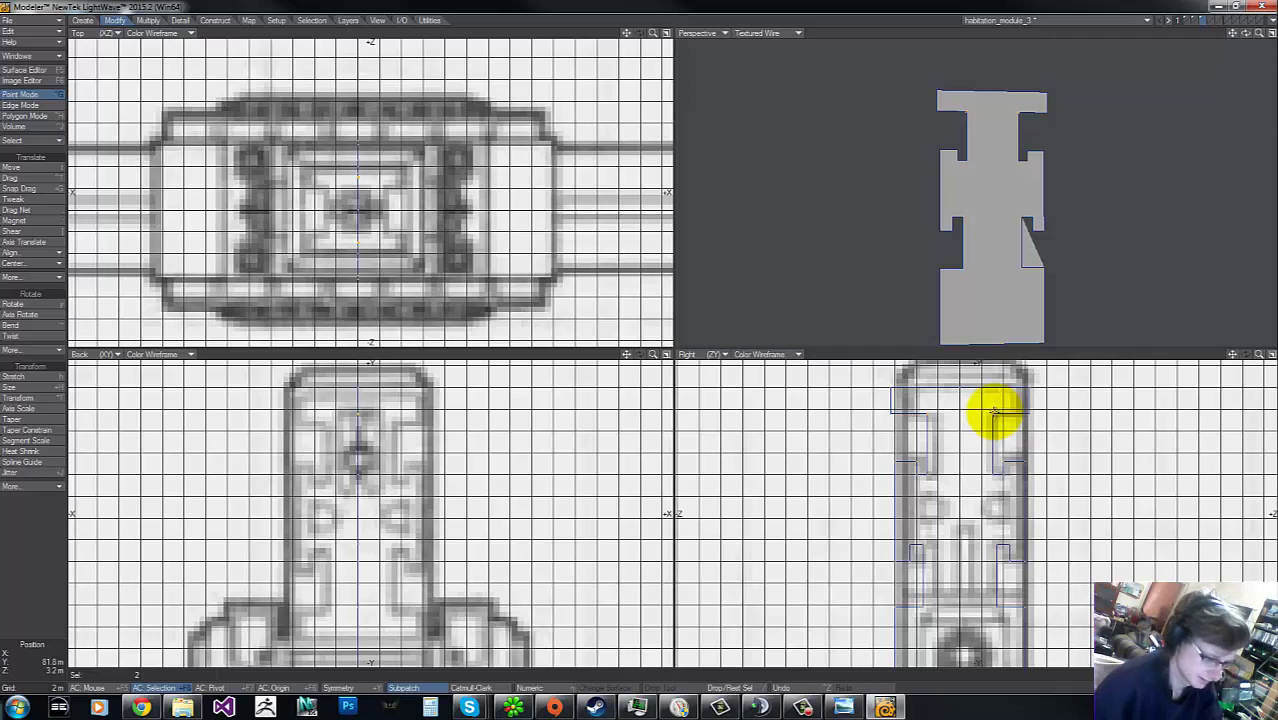
key(ctrl+l)
click(671, 339)
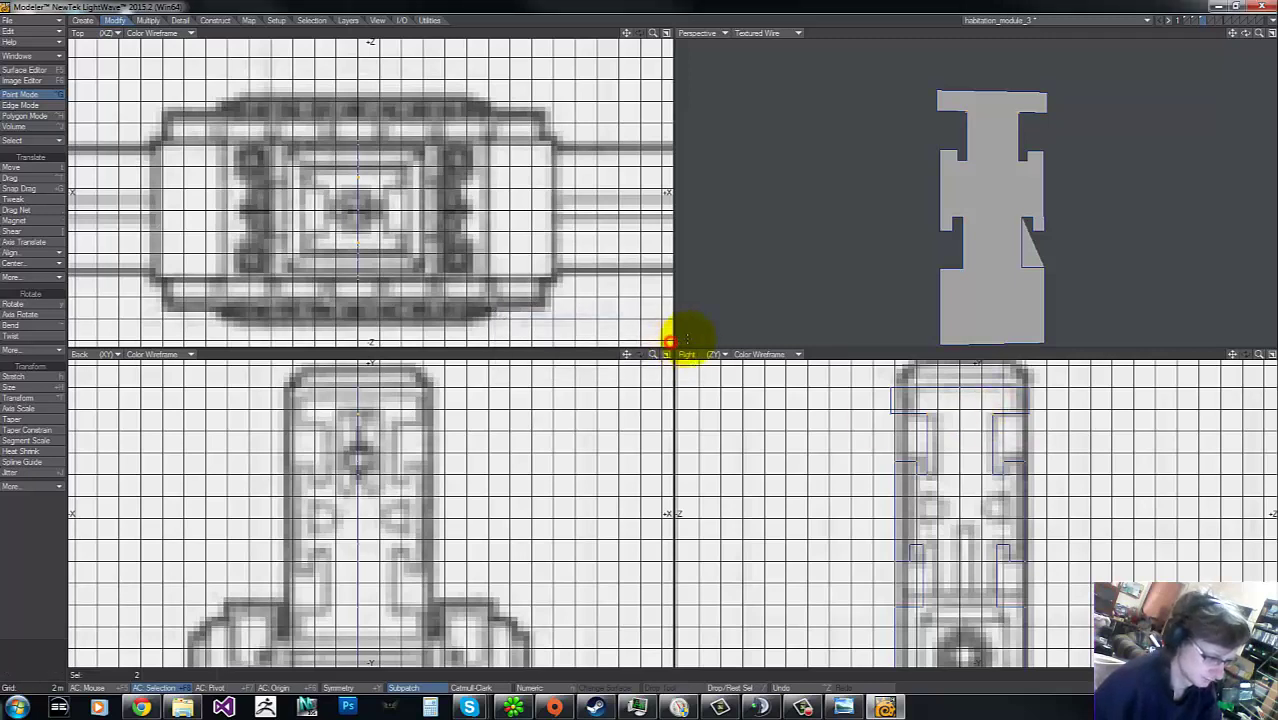
key(space)
key(space)
click(918, 410)
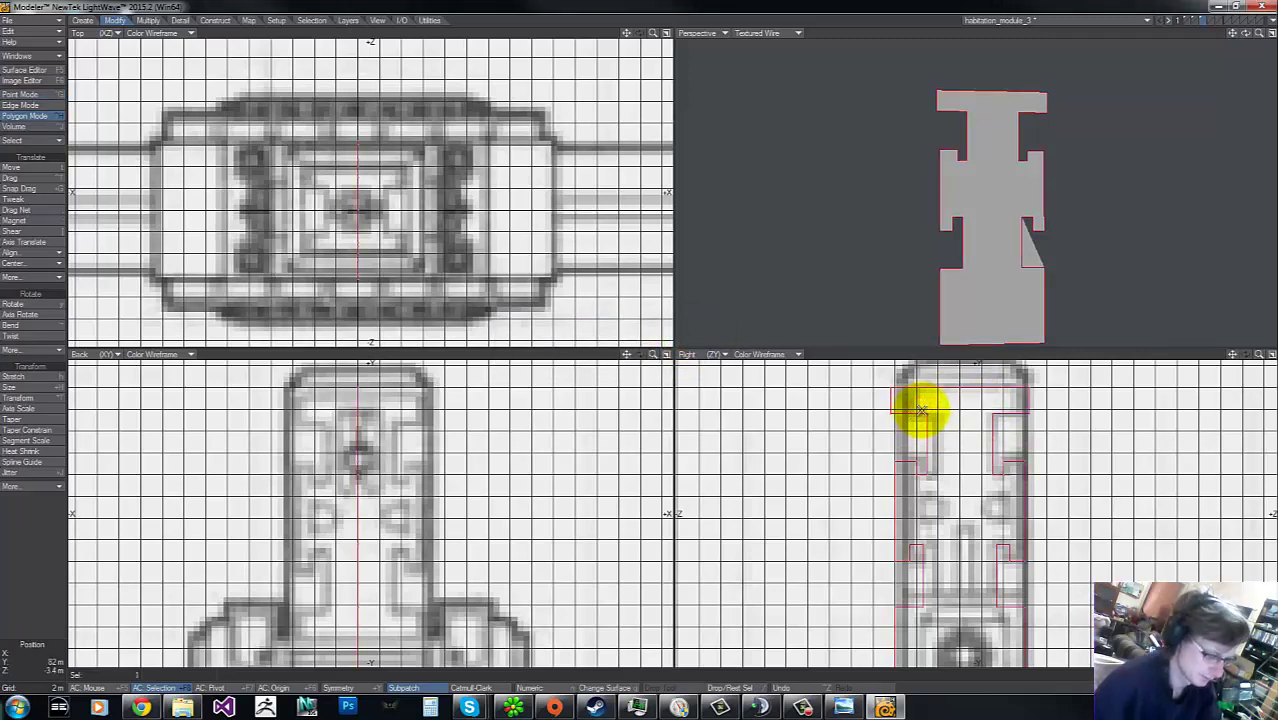
key(ctrl+g)
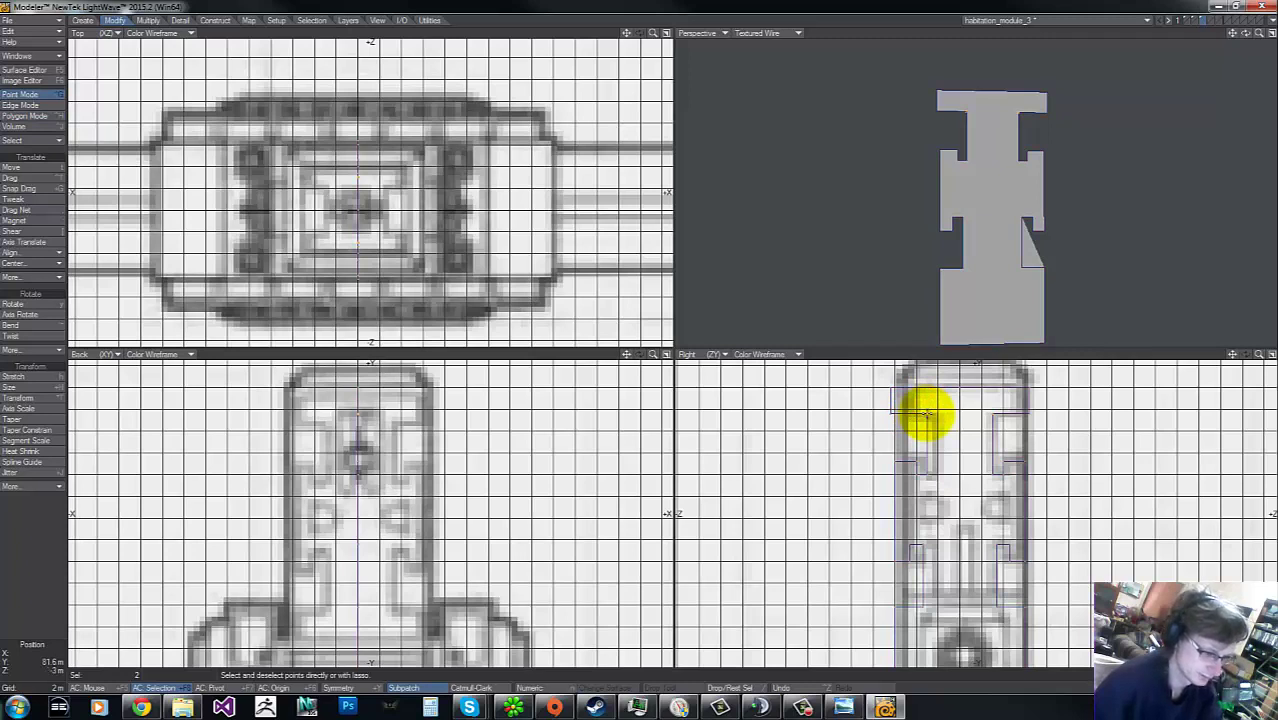
key(ctrl+l)
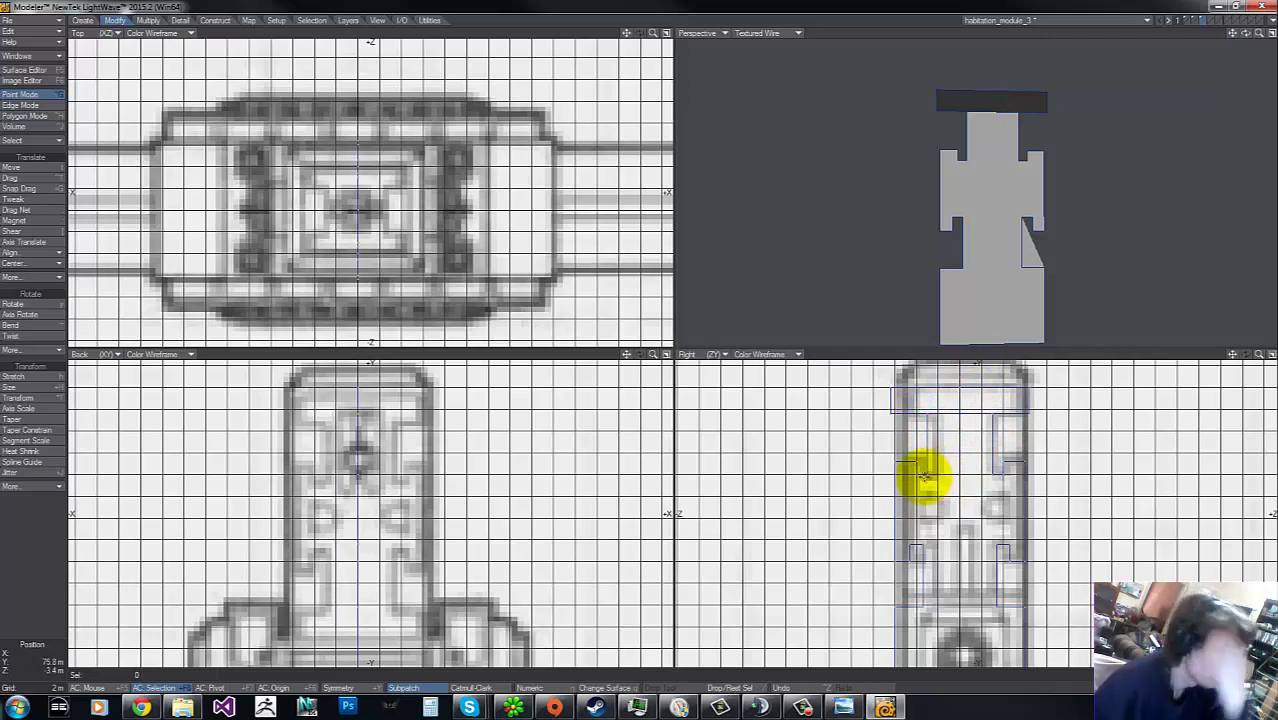
Step: Split the profile across the lower end of the upper neck to separate it from the middle section
click(927, 477)
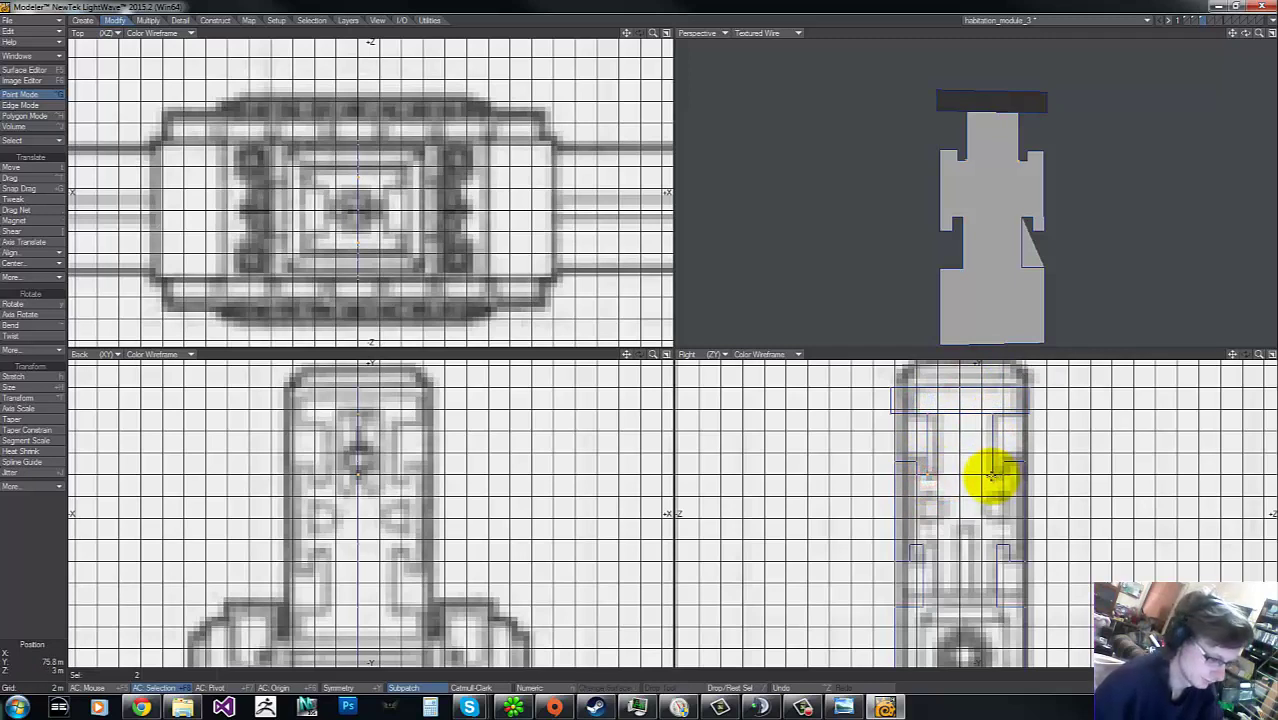
key(ctrl+l)
click(926, 474)
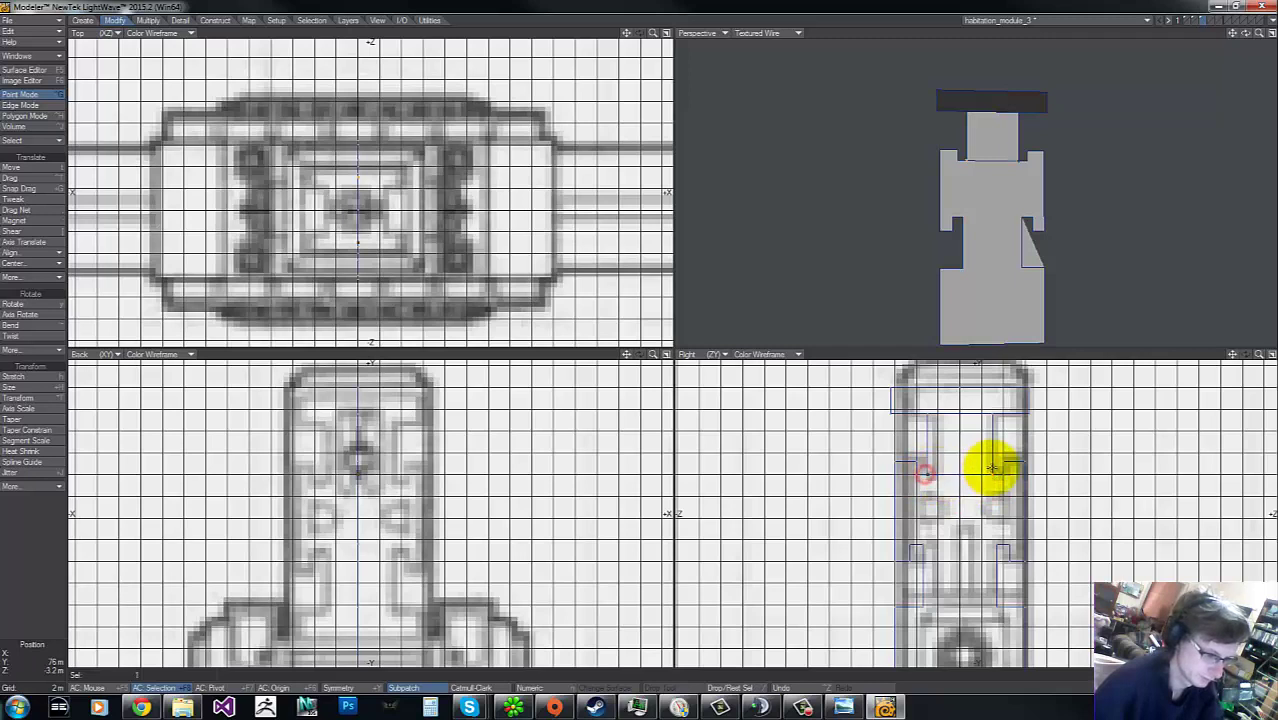
click(989, 474)
Step: Split the middle section on both sides into outer arms, narrow tapered strips and a central piece
click(916, 475)
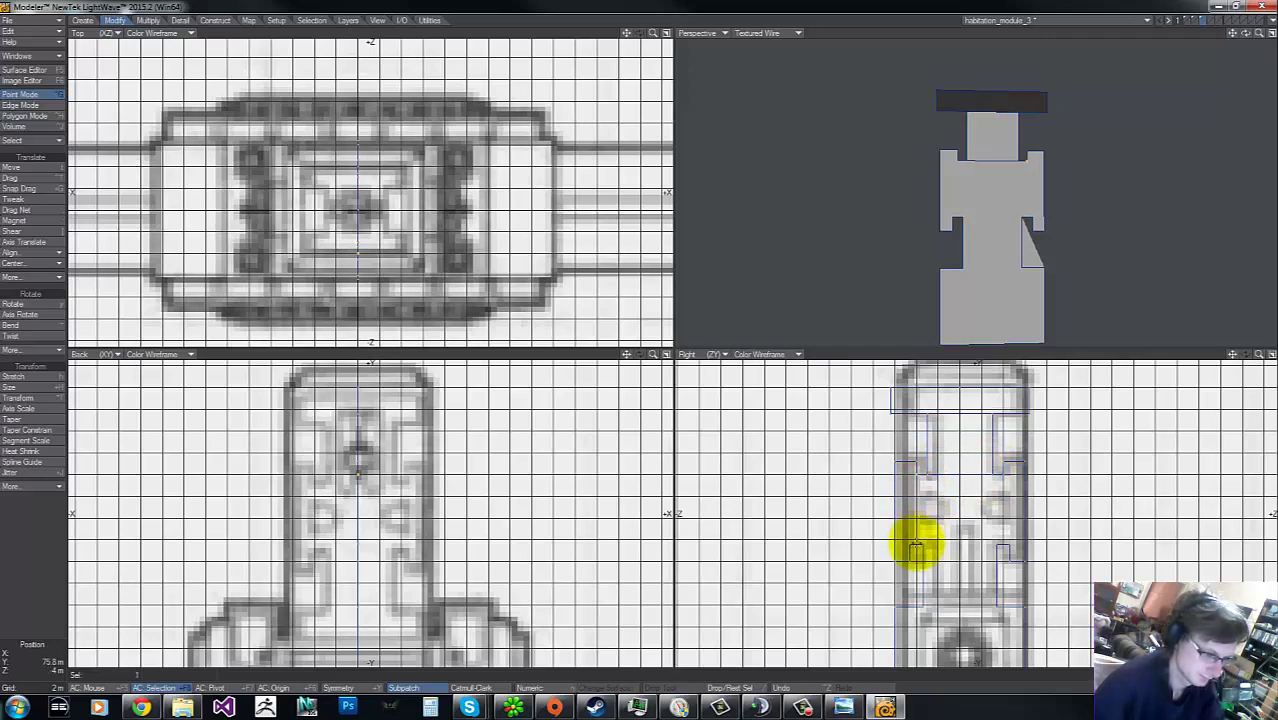
mouse_move(913, 540)
mouse_down()
mouse_move(924, 491)
mouse_move(930, 516)
mouse_move(913, 457)
mouse_move(910, 540)
mouse_up()
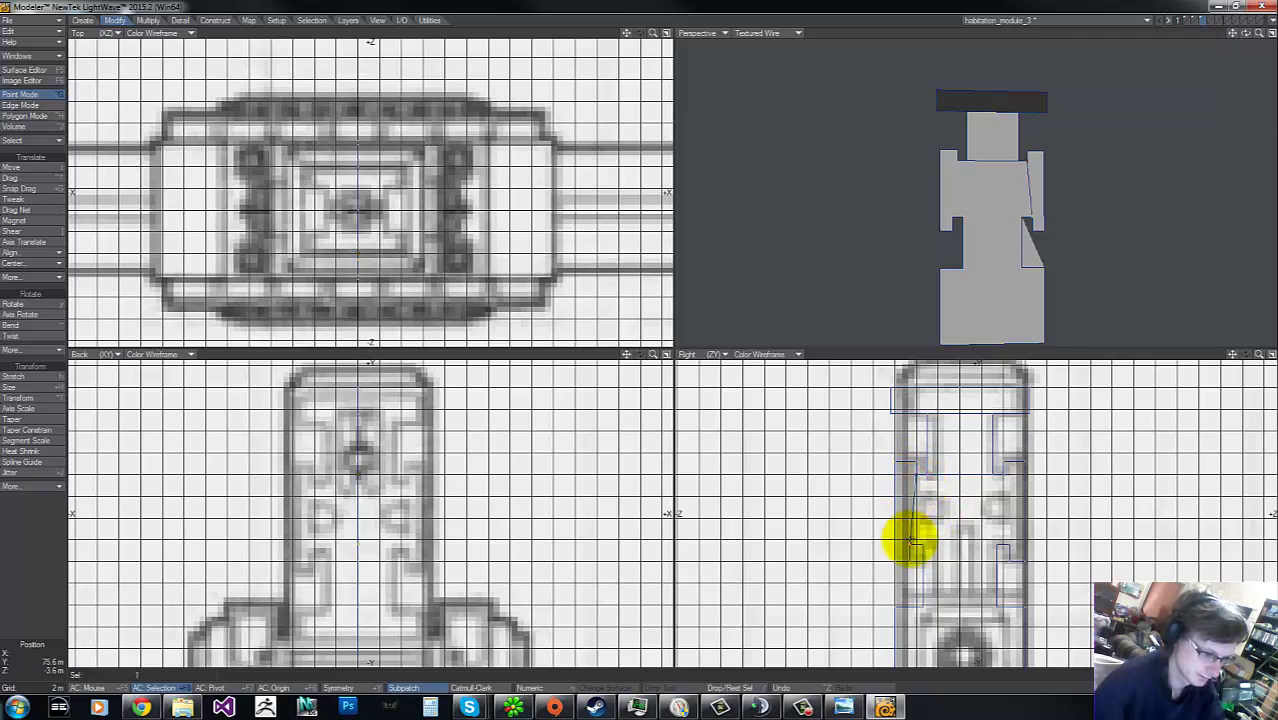
click(922, 544)
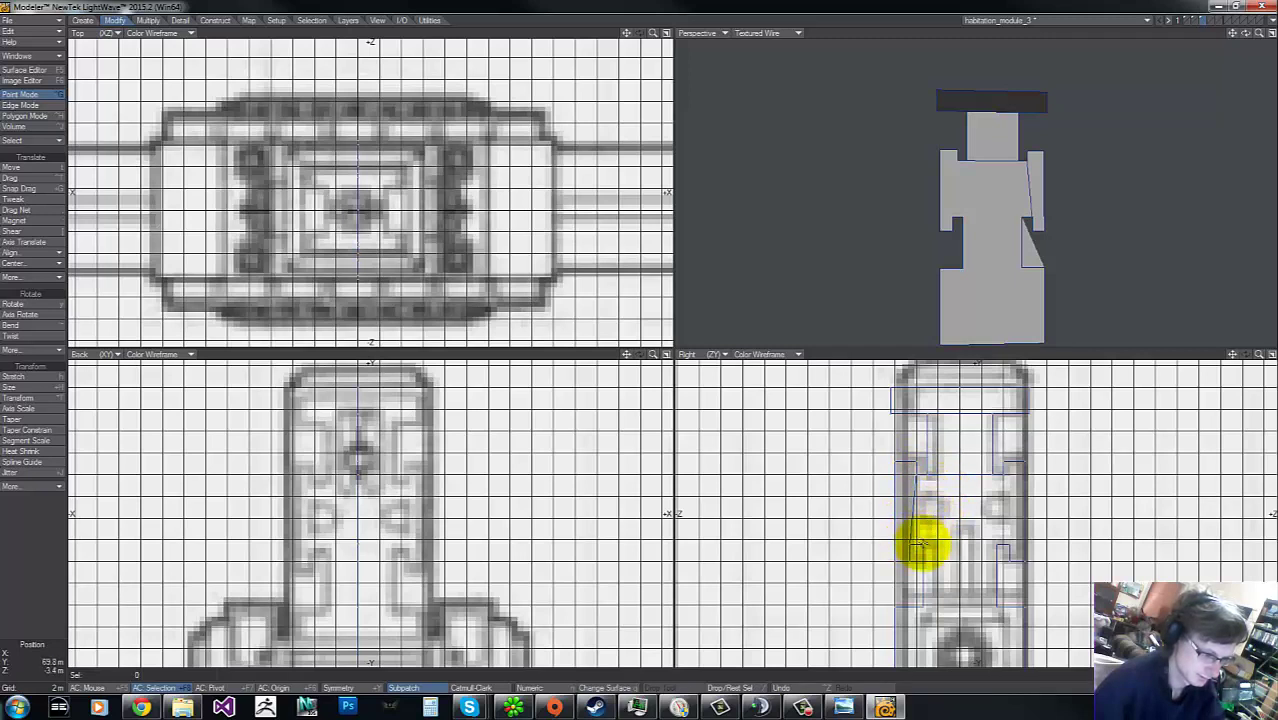
drag(927, 470, 1007, 484)
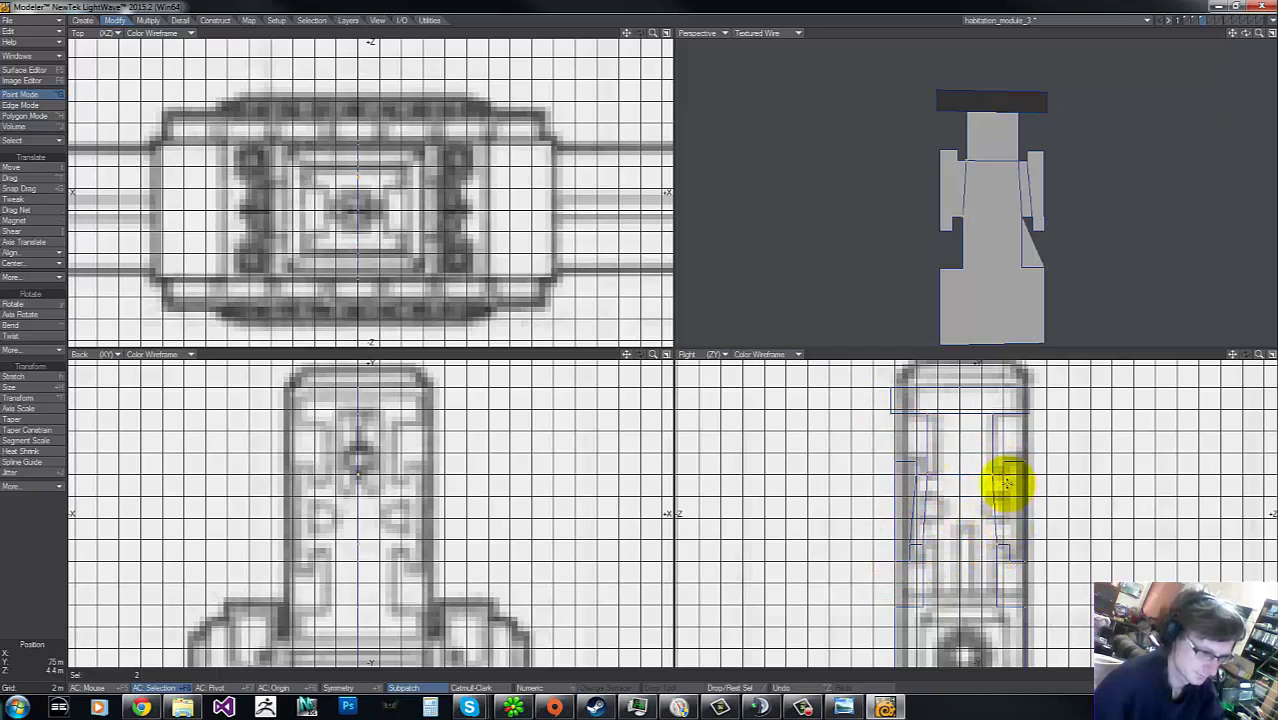
mouse_move(987, 468)
right_down()
mouse_move(1025, 567)
mouse_move(978, 471)
right_up()
drag(1003, 475, 1011, 543)
key(ctrl+l)
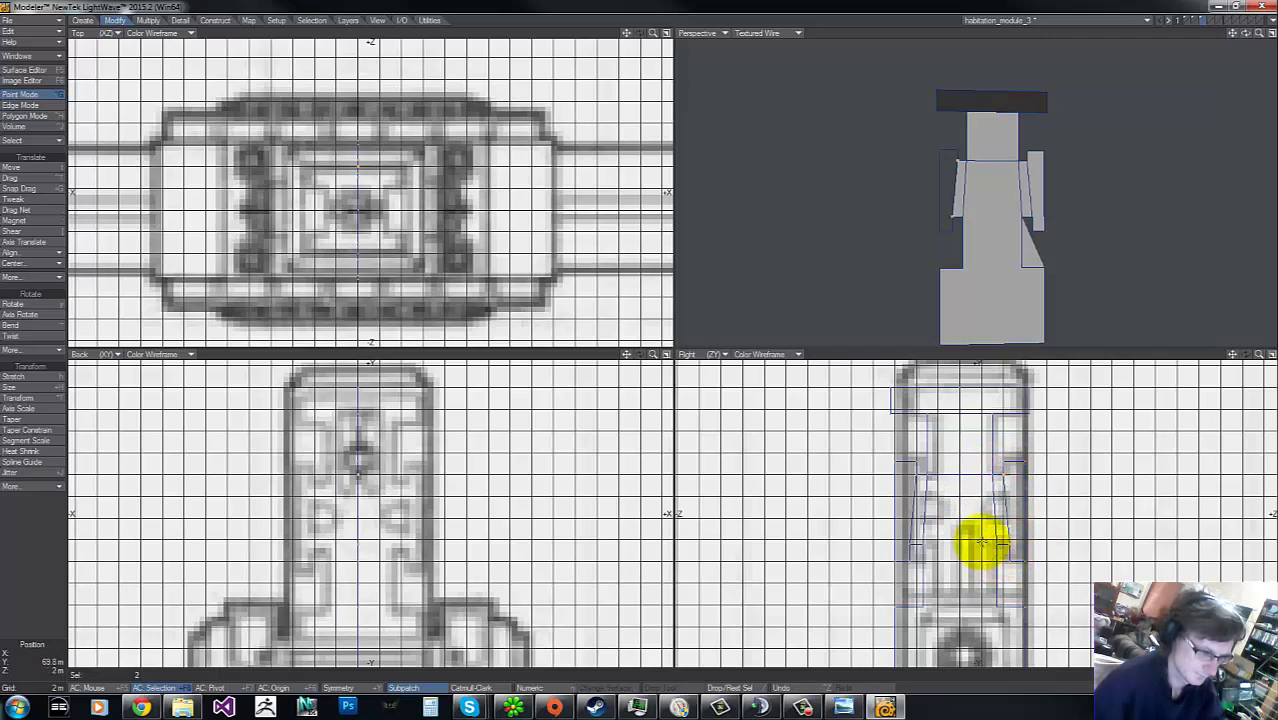
Step: Split the profile between the central piece's two lower corner points to separate it from the lower neck
mouse_move(923, 442)
right_down()
mouse_move(1047, 582)
mouse_move(931, 419)
right_up()
click(923, 545)
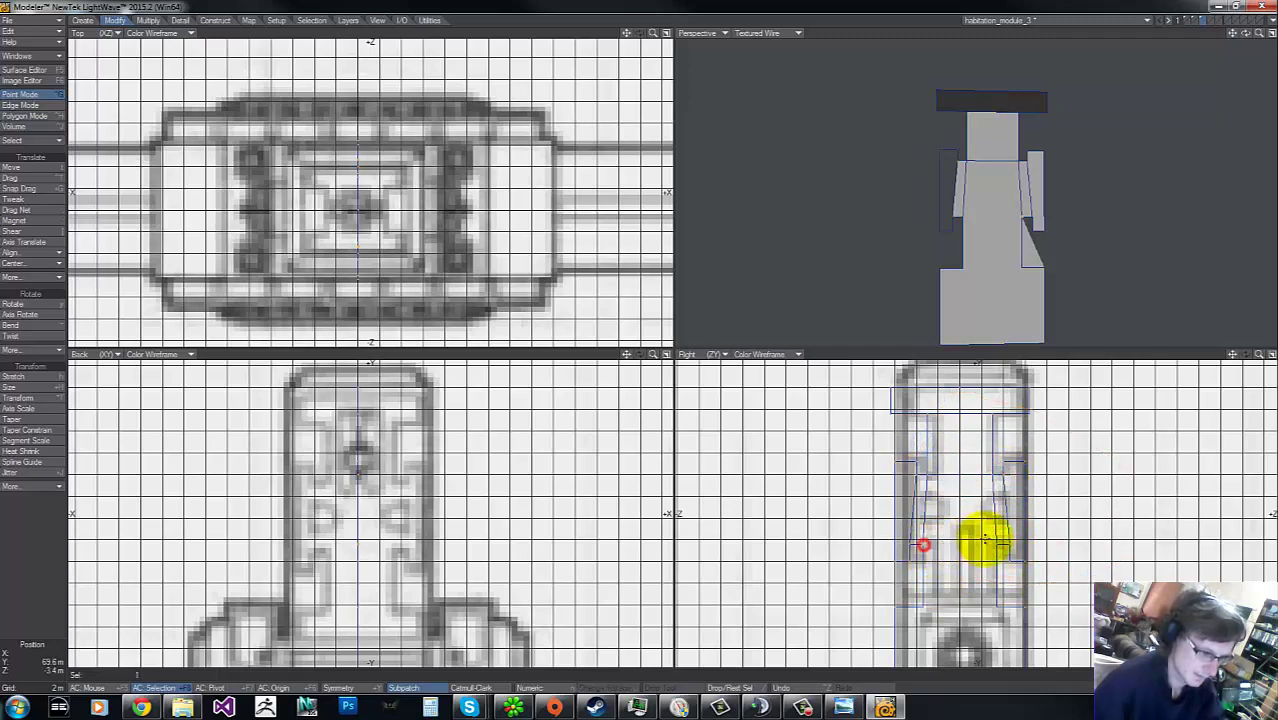
key(ctrl+l)
mouse_move(927, 513)
right_down()
mouse_move(1069, 550)
mouse_move(916, 583)
right_up()
Step: Split the lower neck from the wide base block between their two shared corner points
click(927, 607)
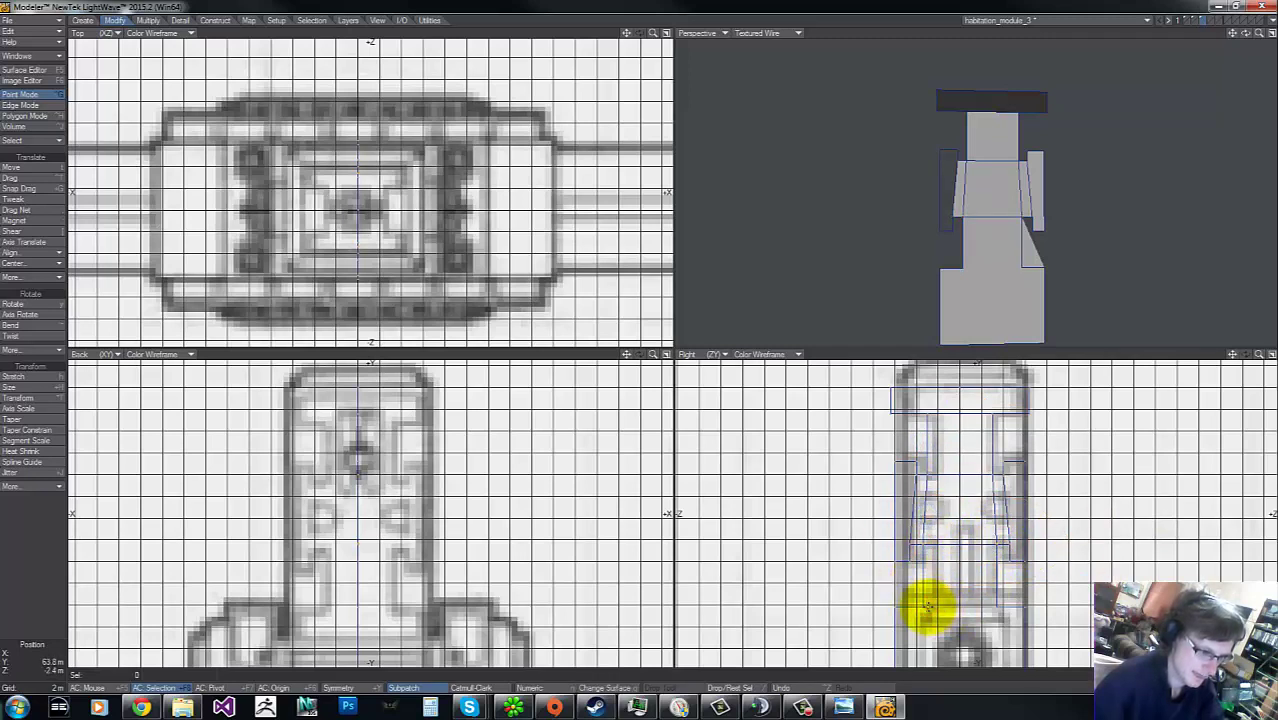
click(922, 606)
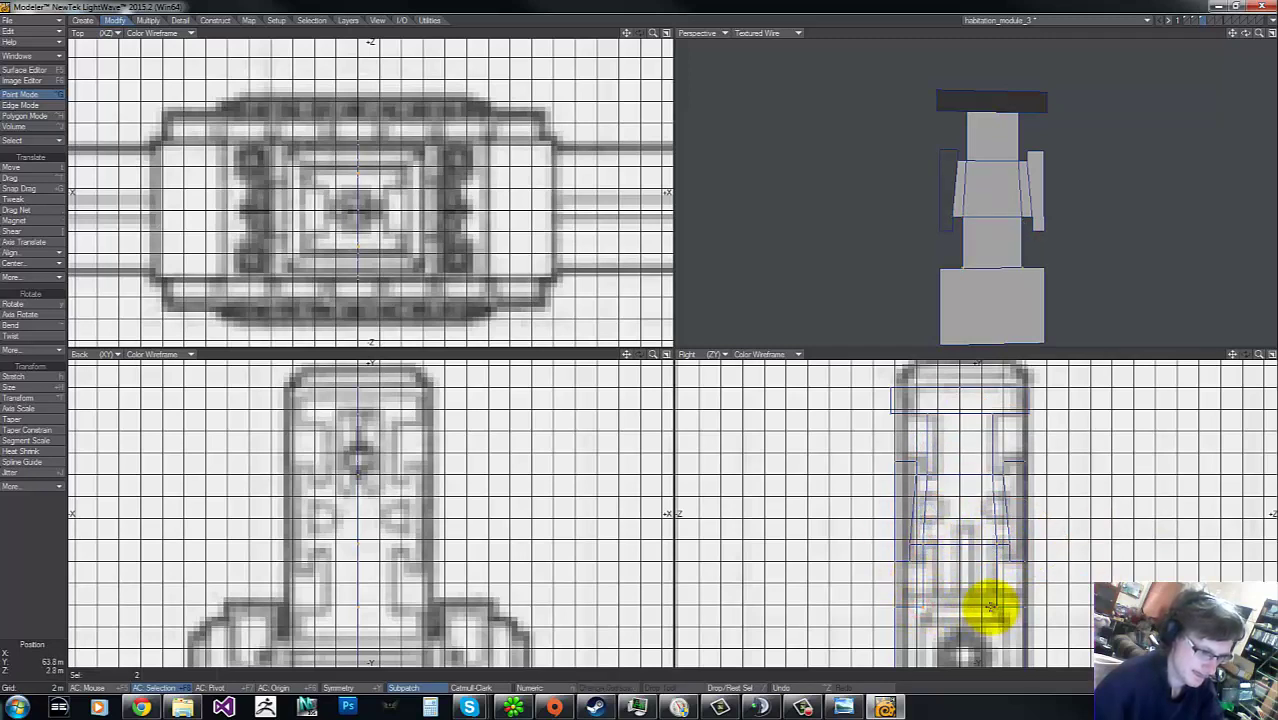
key(ctrl+l)
mouse_move(910, 551)
right_down()
mouse_move(884, 579)
mouse_move(911, 550)
right_up()
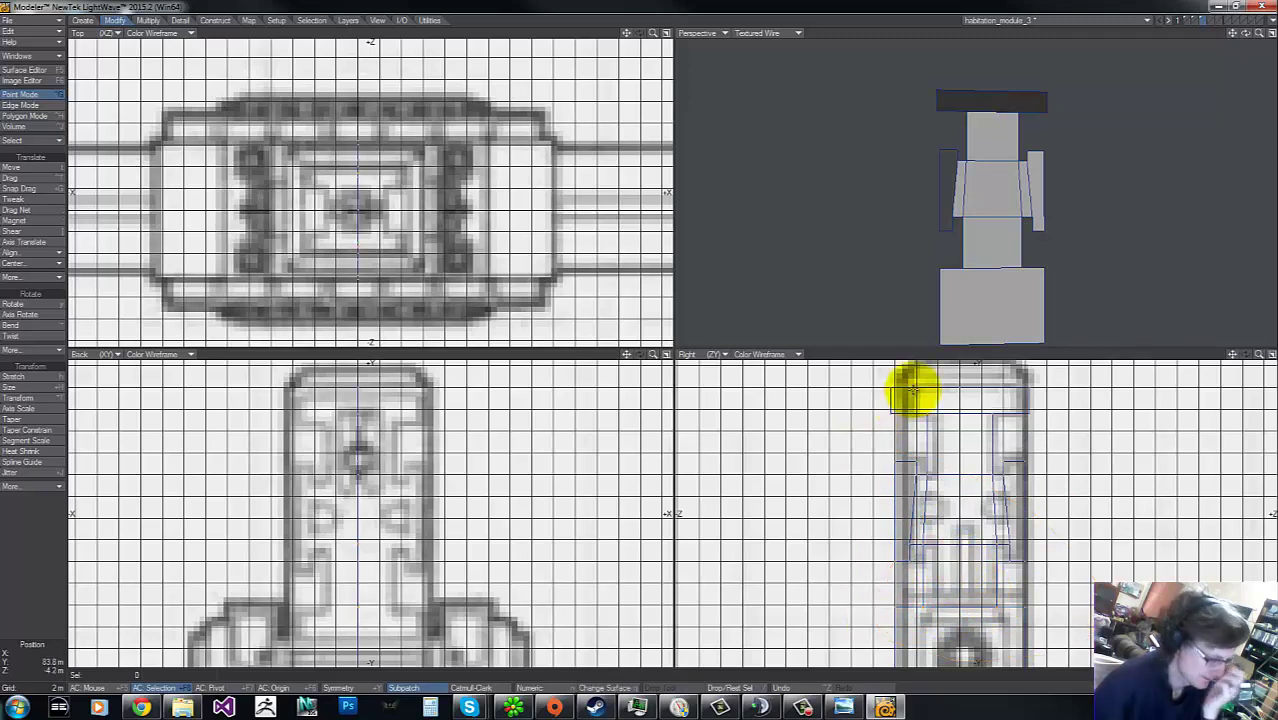
Step: Flip the backward-facing outer arm polygon so it faces the same way as the other arm
key(ctrl+h)
mouse_move(811, 451)
right_down()
mouse_move(835, 705)
mouse_move(897, 238)
right_up()
key(f)
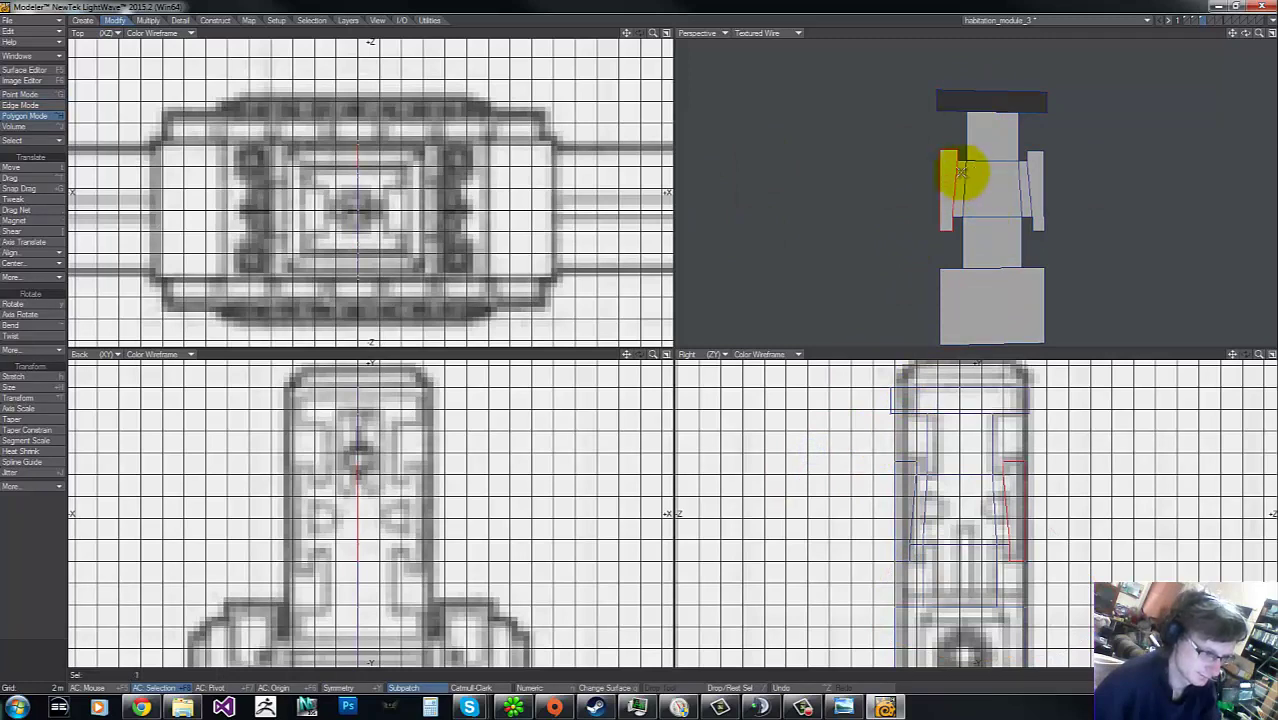
click(948, 174)
Step: Try flipping the facing direction of the top bar polygon
click(997, 107)
key(f)
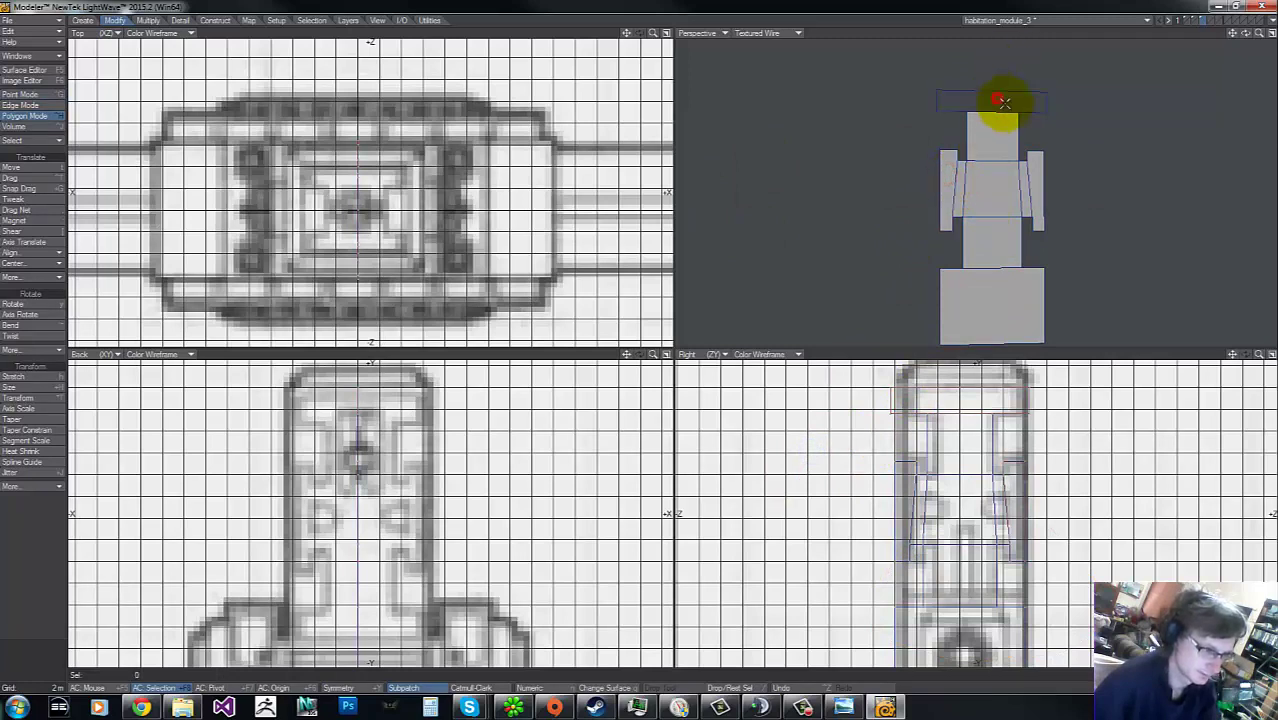
key(f)
key(f)
click(1003, 100)
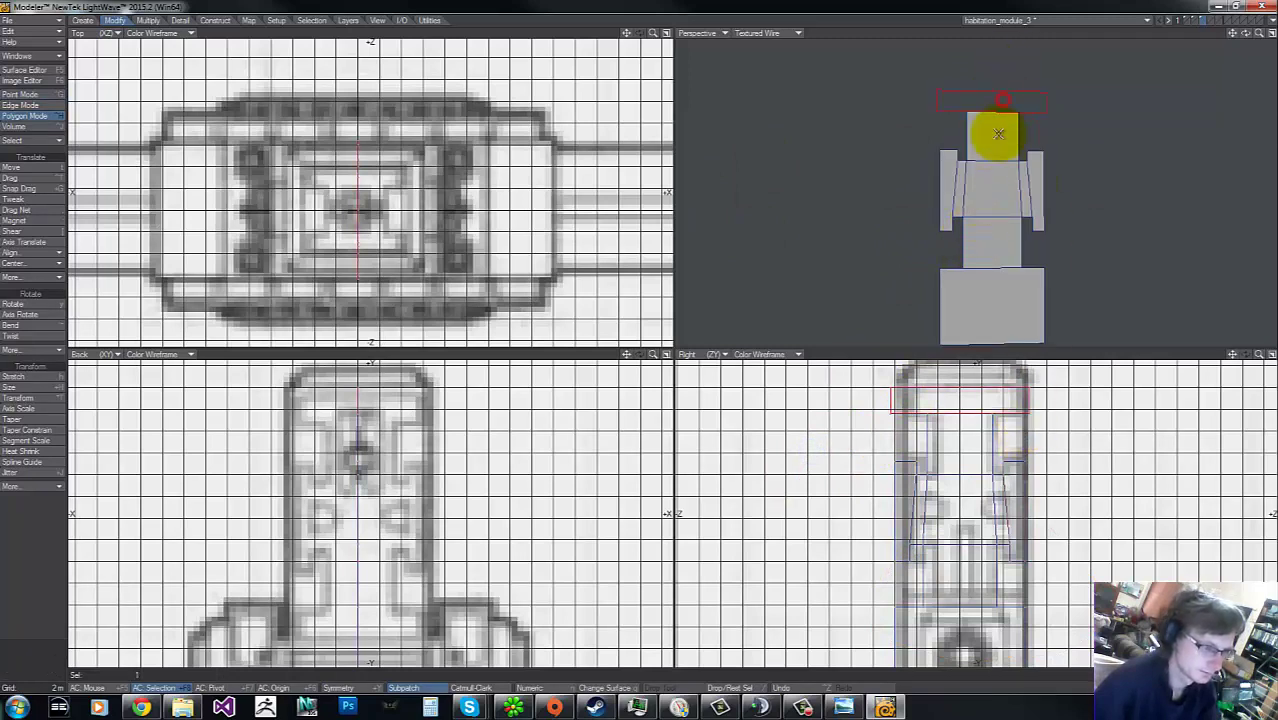
key(f)
key(g)
click(950, 135)
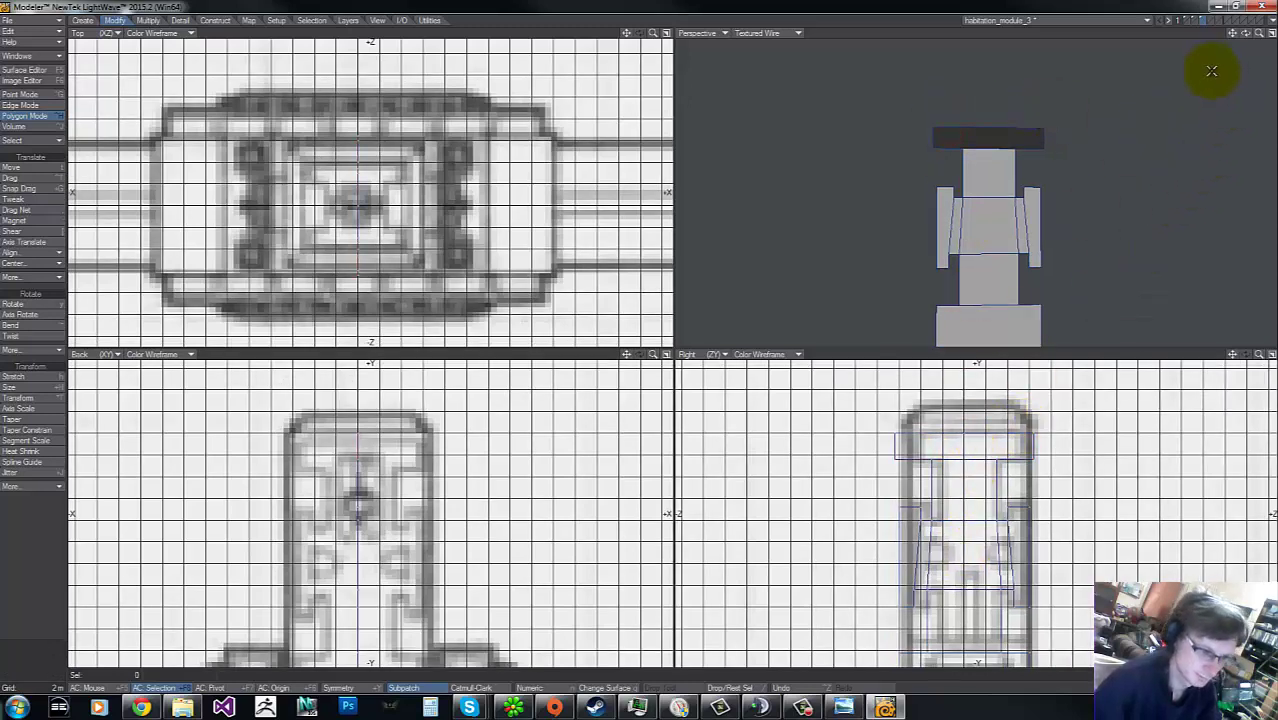
key(g)
key(g)
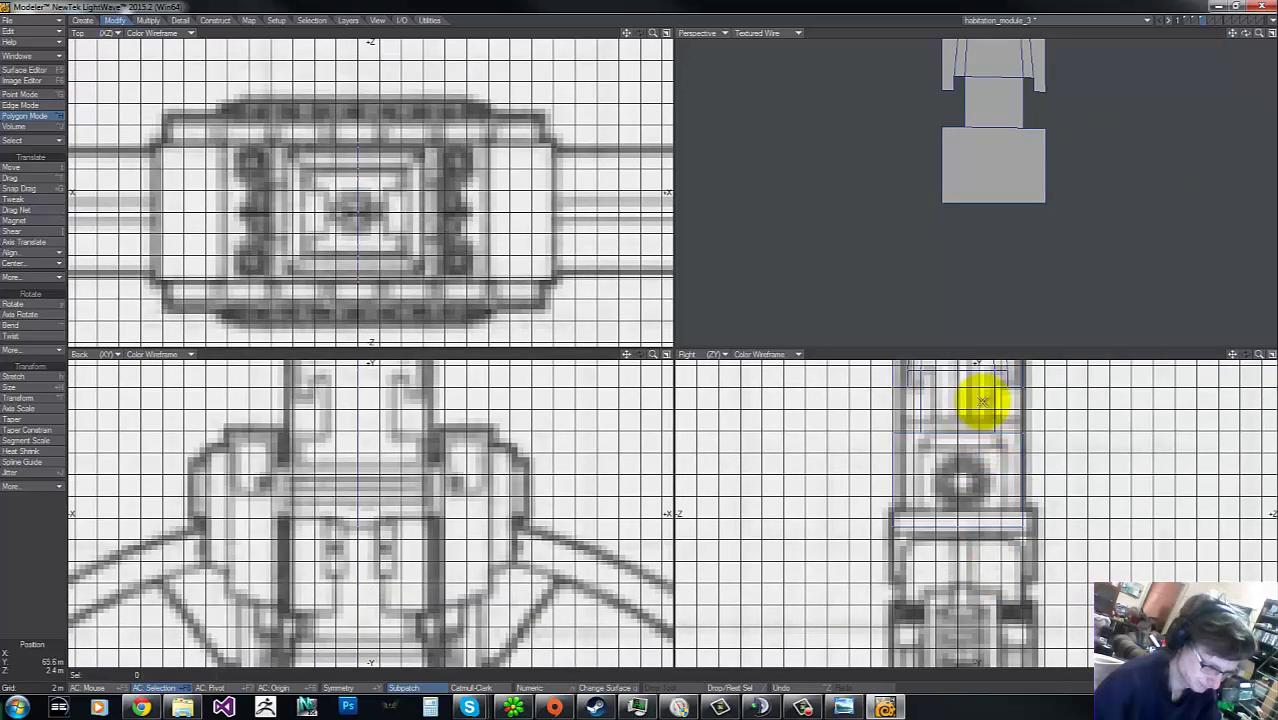
key(g)
click(899, 600)
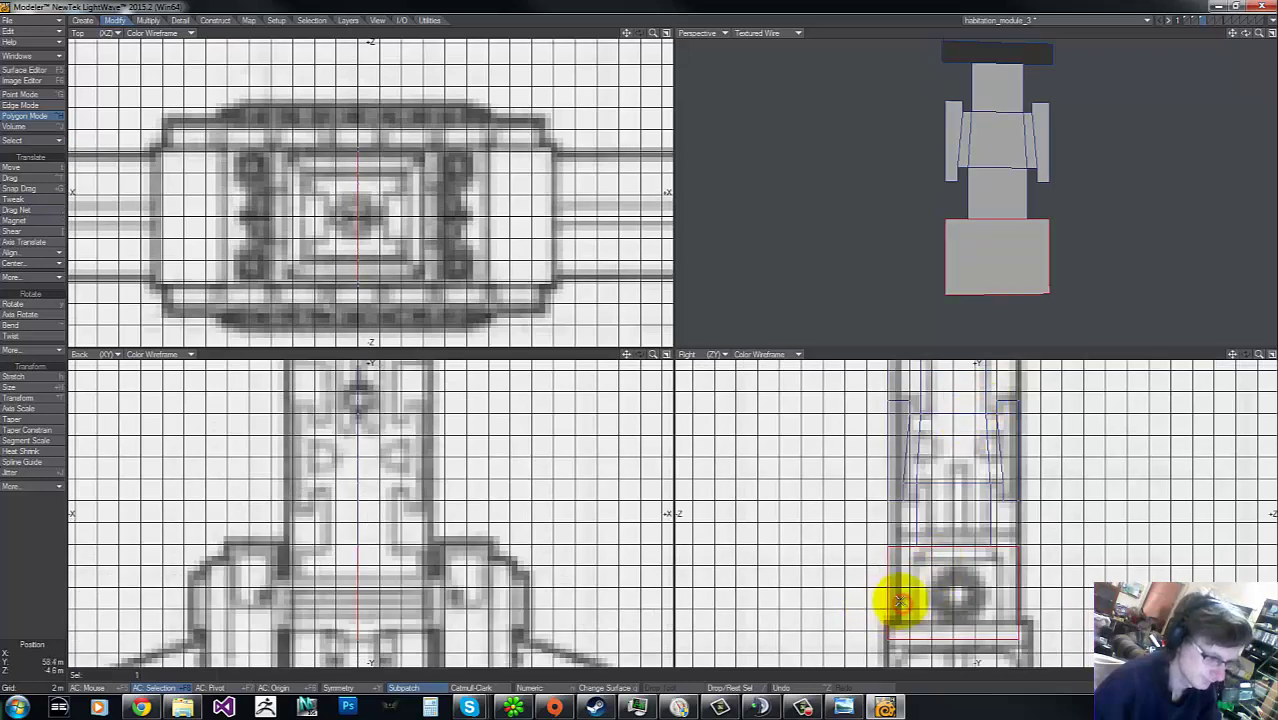
click(1020, 575)
Step: Move all profile polygons along X to the +X edge of the module outline in the Back view
drag(1261, 35, 642, 341)
drag(1240, 34, 615, 335)
key(t)
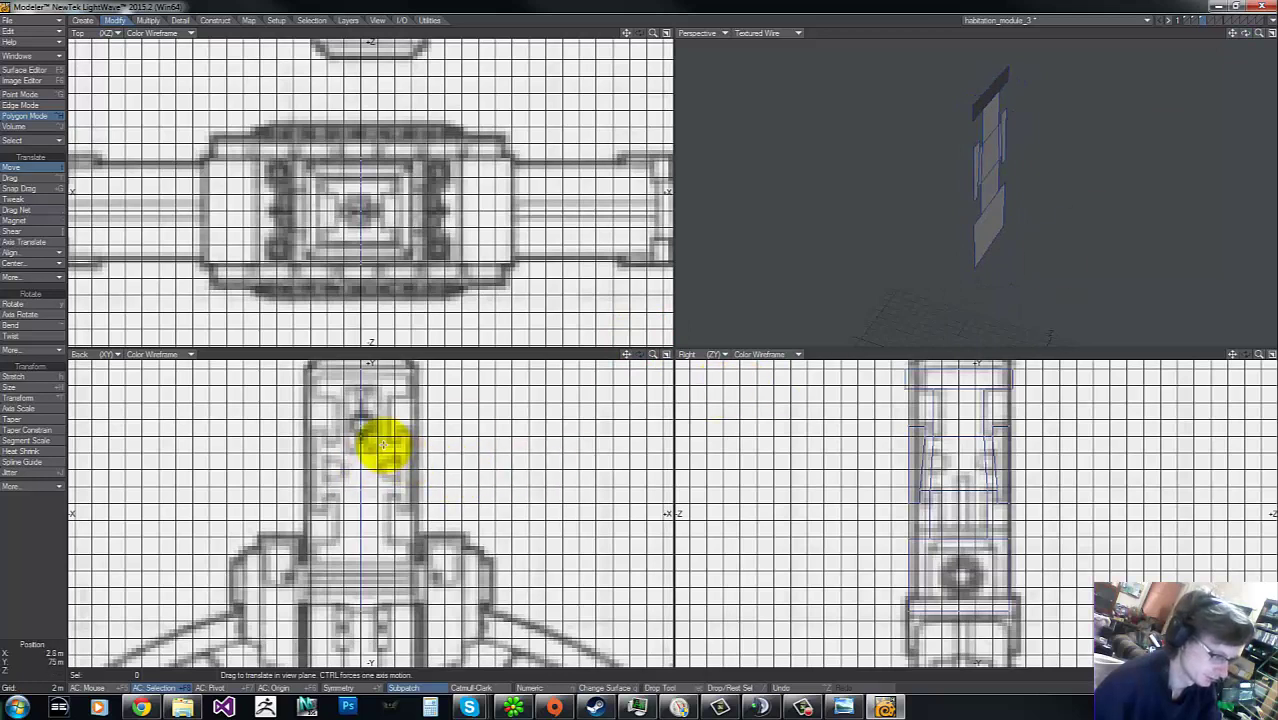
ctrl+drag(382, 444, 639, 336)
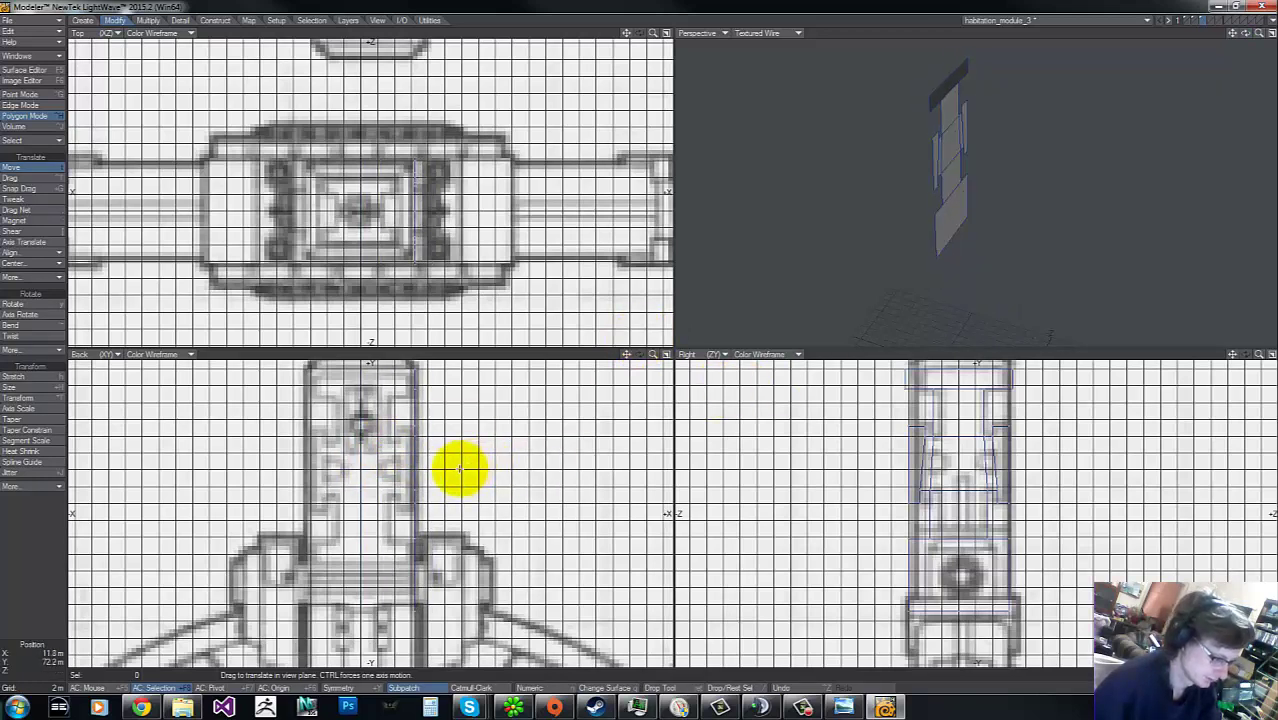
Step: Try extruding the profile polygons along X across the module's full width and flipping the resulting faces
drag(475, 473, 430, 437)
key(f)
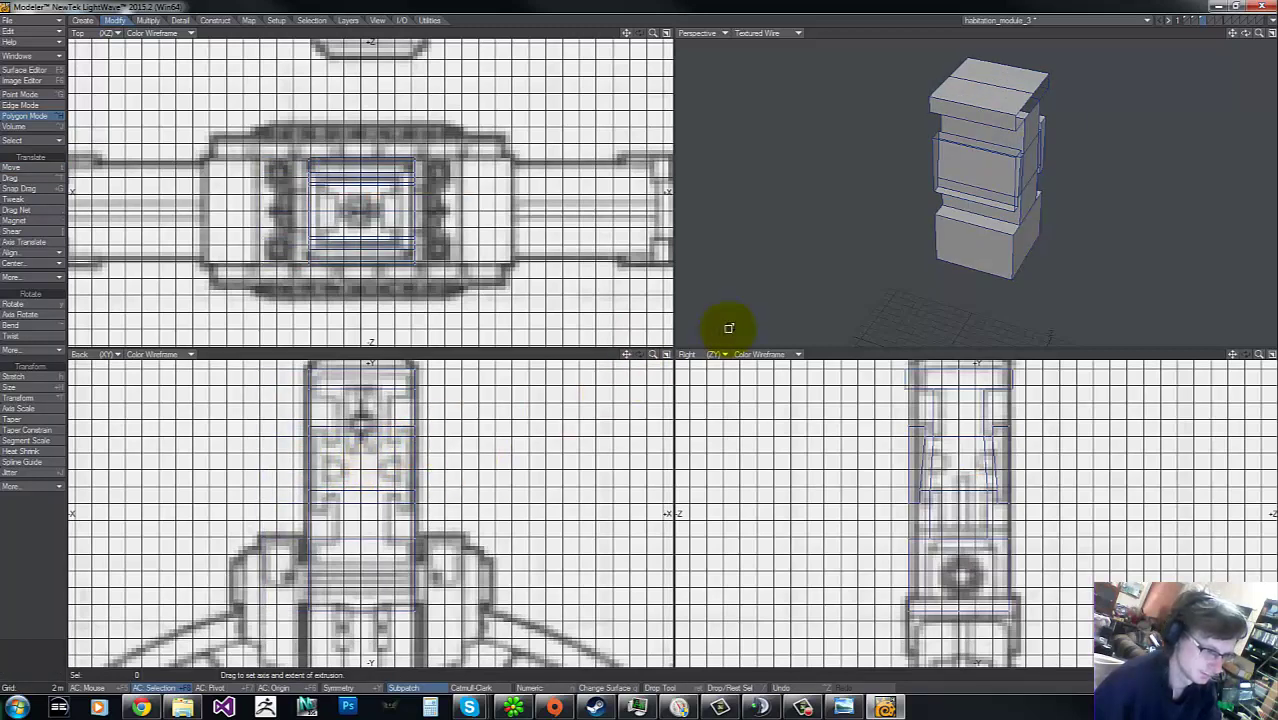
key(f)
key(f)
key(ctrl+z)
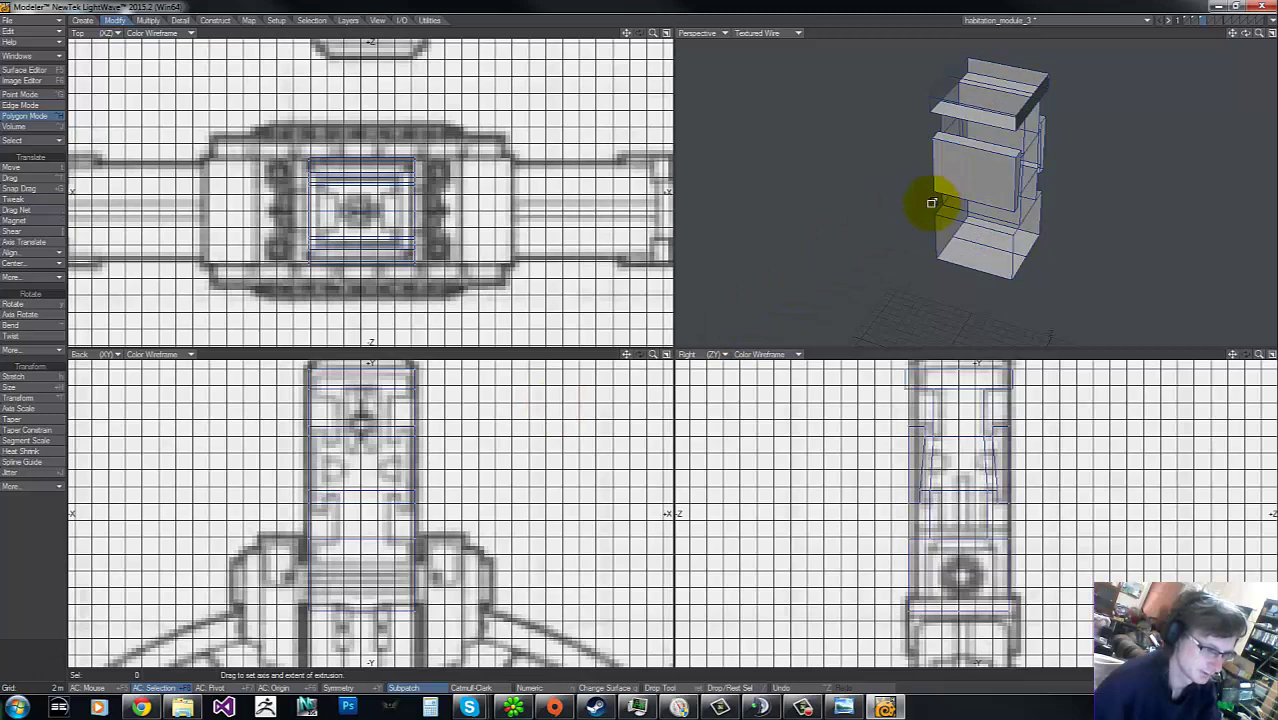
key(ctrl+z)
Step: Mirror the profile polygons across X = 0 in the Top view and flip both sets to face outward
key(t)
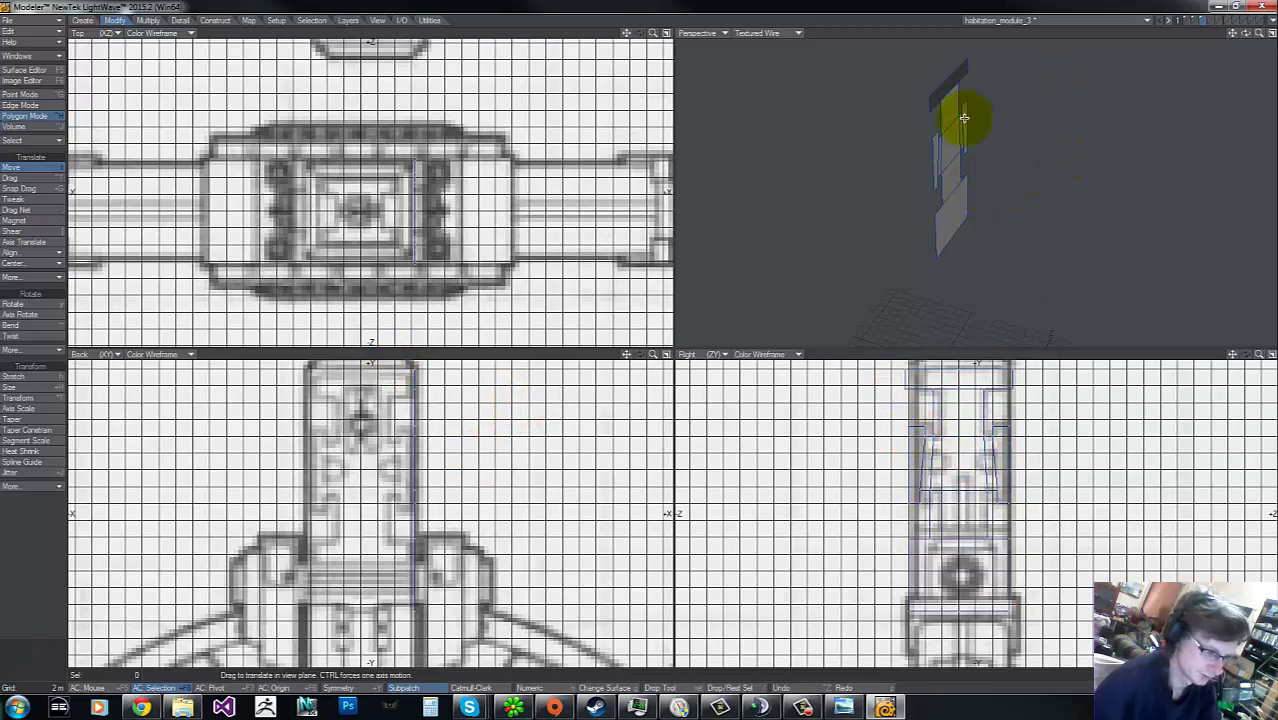
drag(1248, 36, 642, 337)
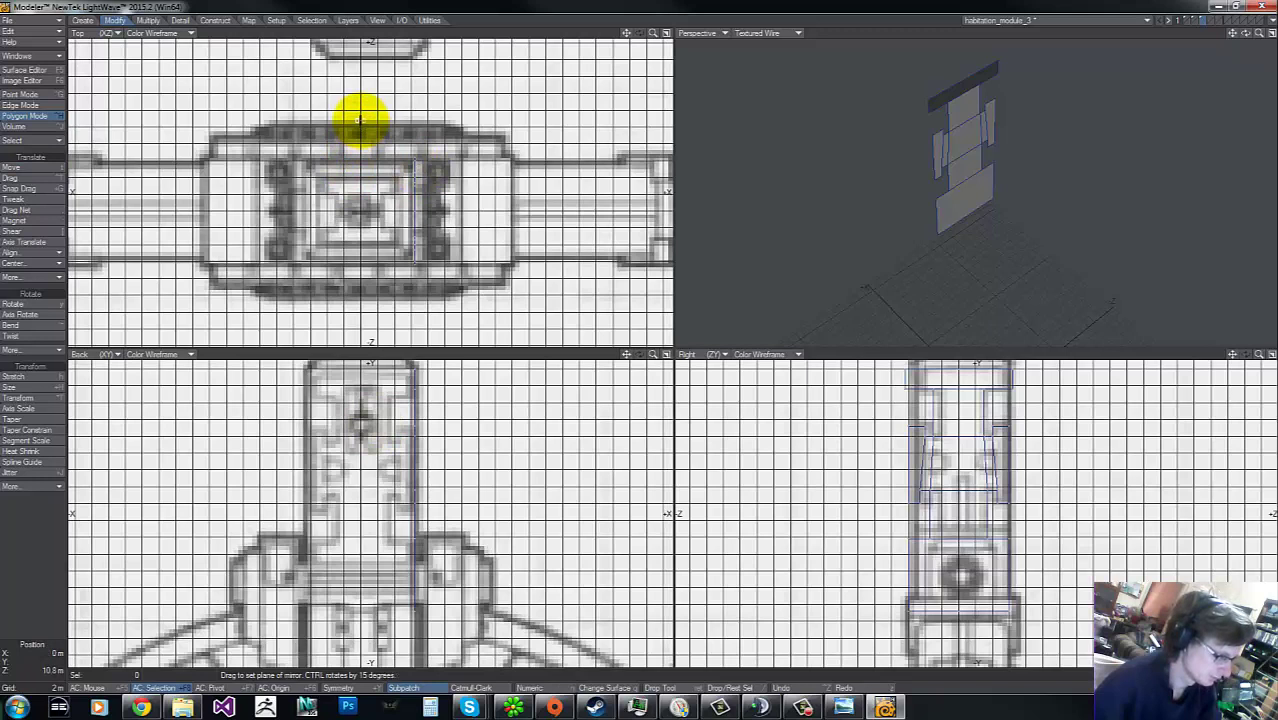
drag(360, 120, 364, 295)
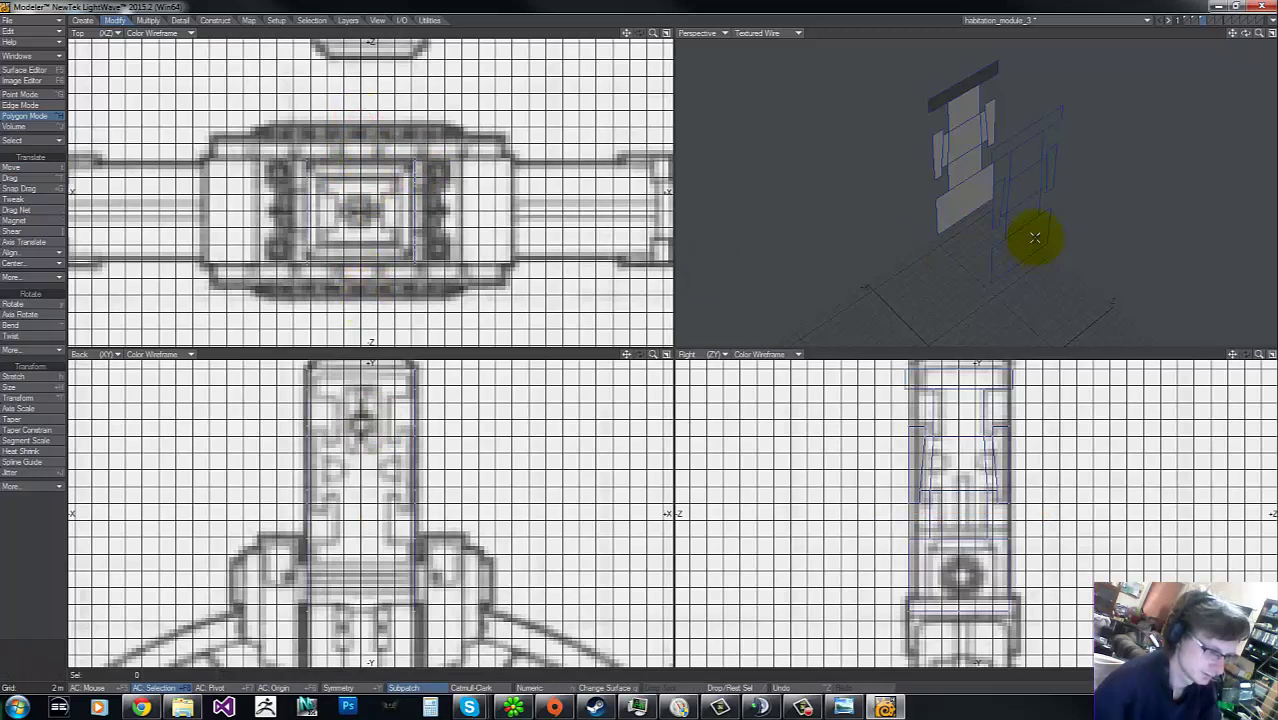
key(f)
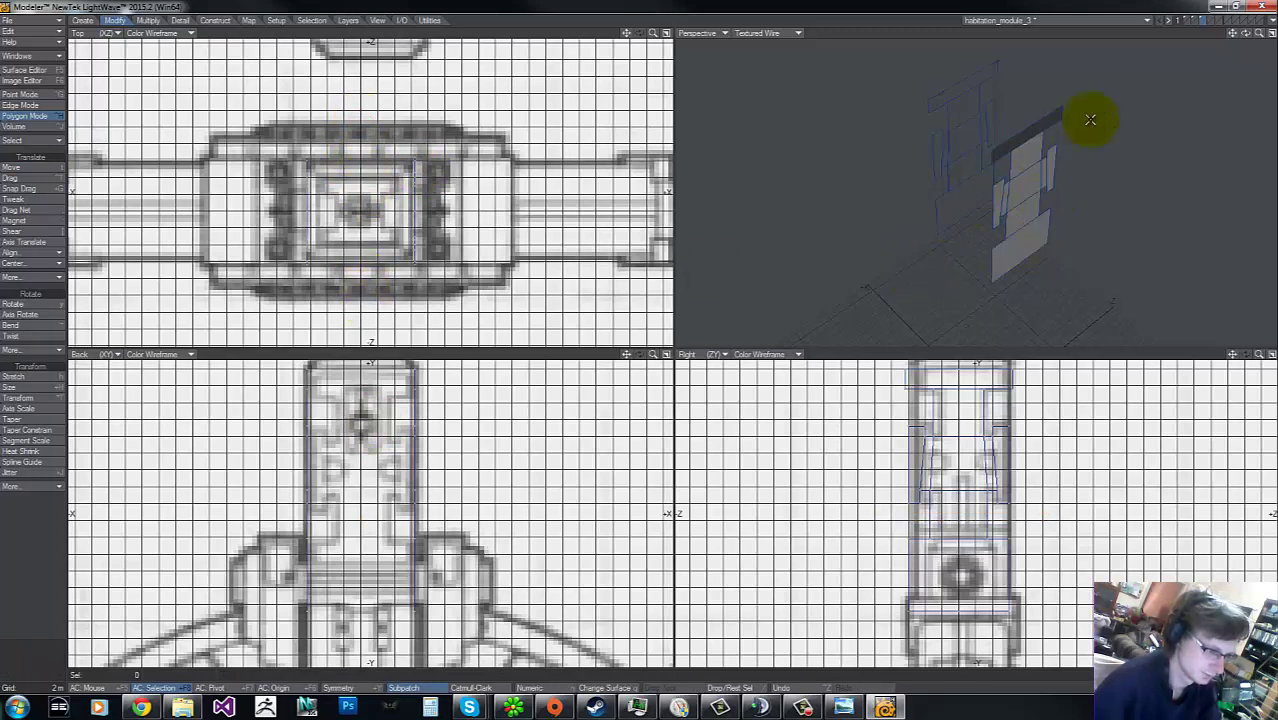
Step: Transfer the +X side's profile polygons to another layer, with the mirrored side shown as the background
drag(1246, 33, 745, 347)
mouse_move(391, 136)
right_down()
mouse_move(448, 351)
mouse_move(373, 124)
right_up()
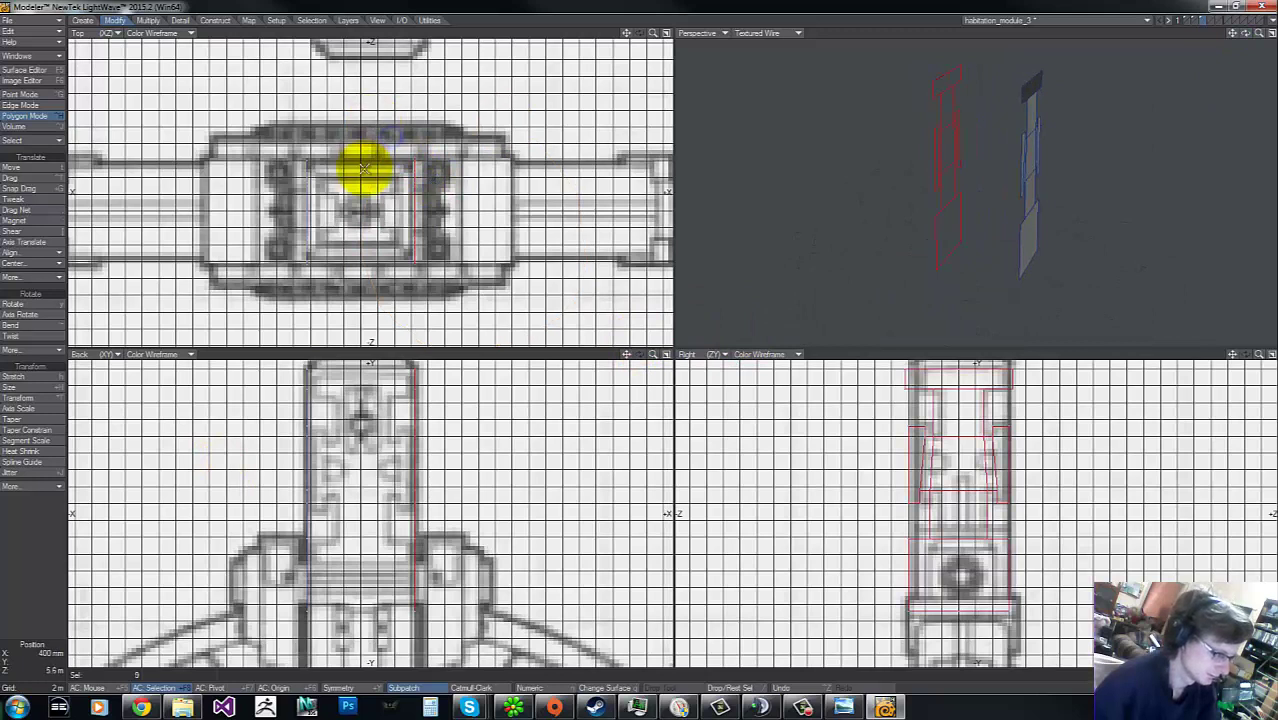
click(1211, 20)
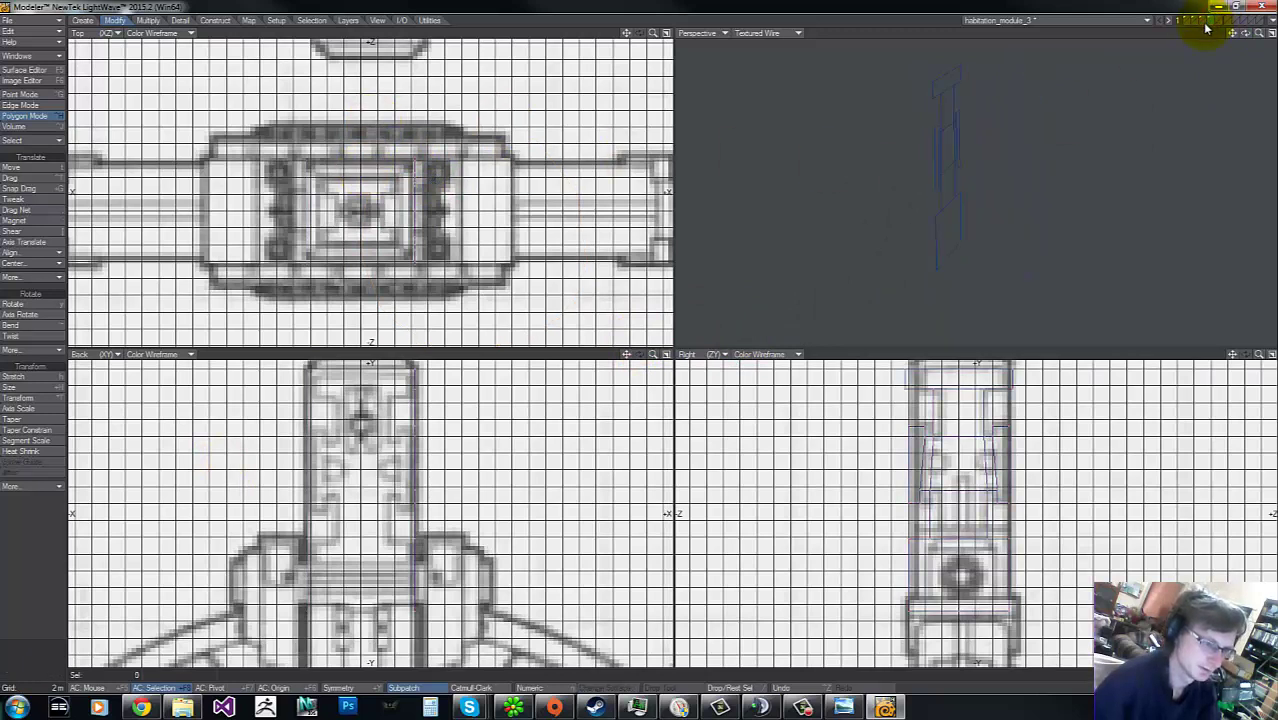
key(ctrl+v)
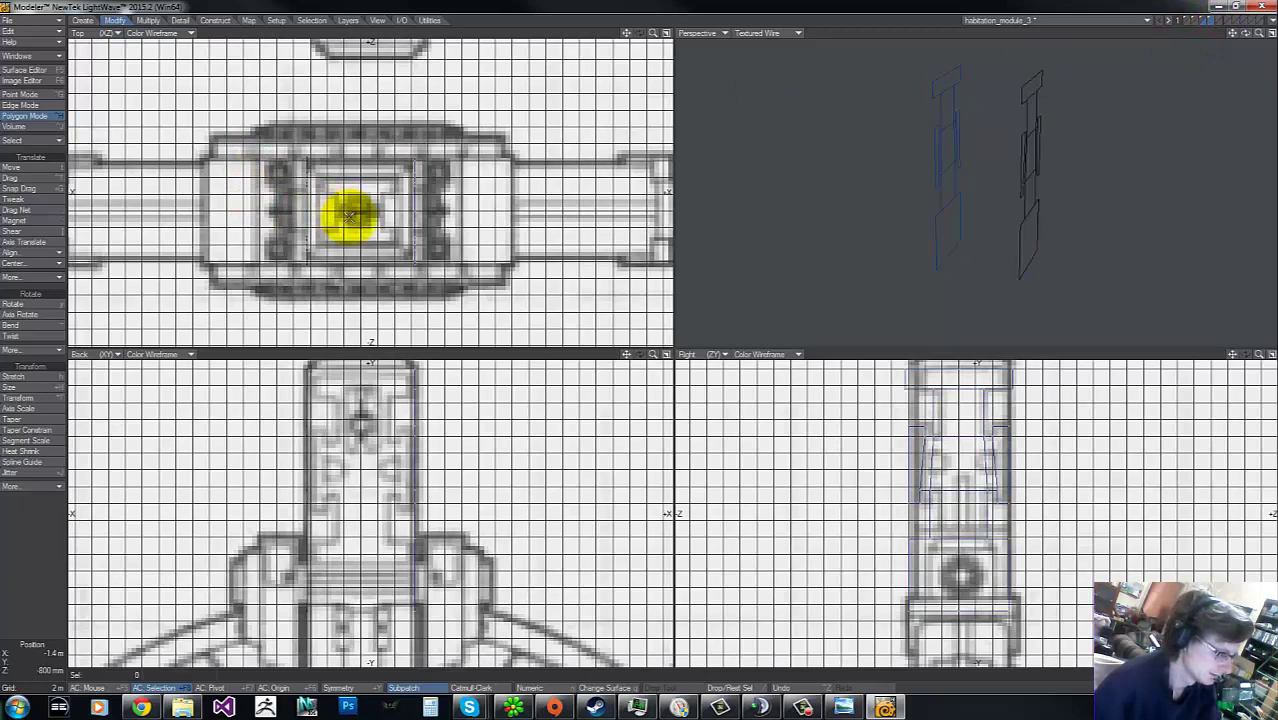
Step: Rotate the profile polygons 90 degrees in the Top view and move them to the module outline's -Z edge
key(r)
key(t)
drag(390, 214, 333, 273)
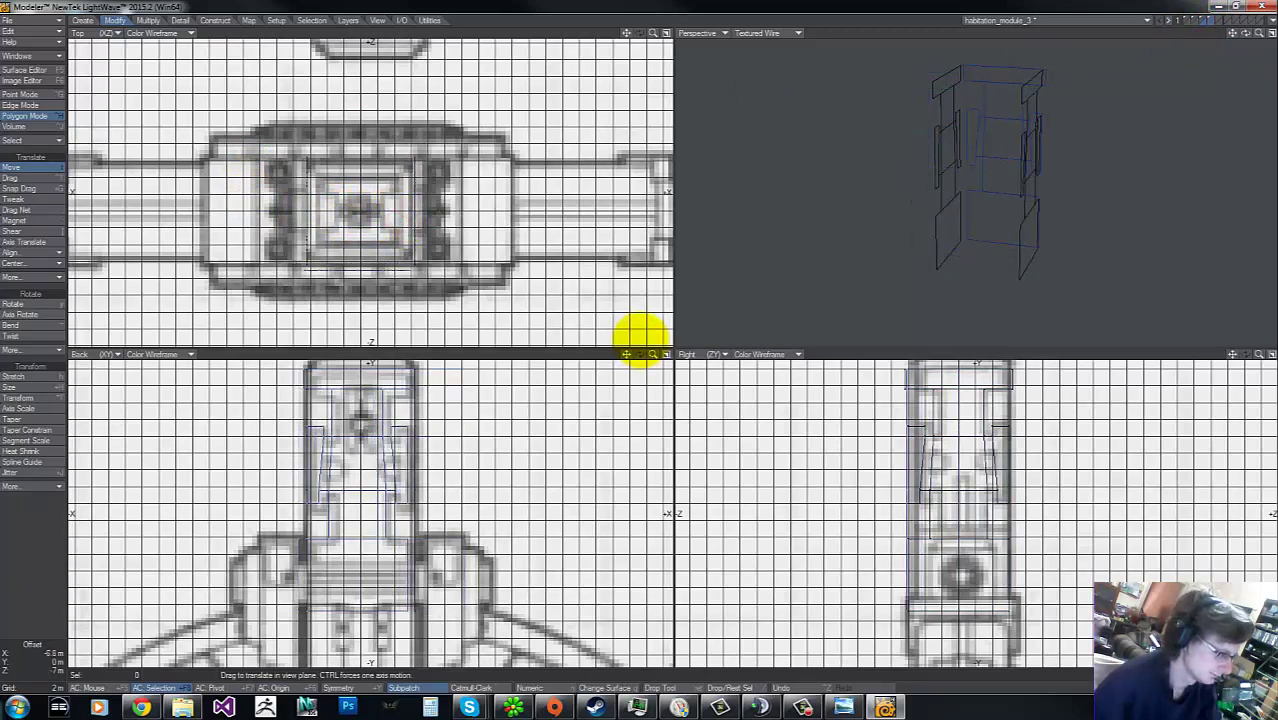
drag(638, 334, 639, 334)
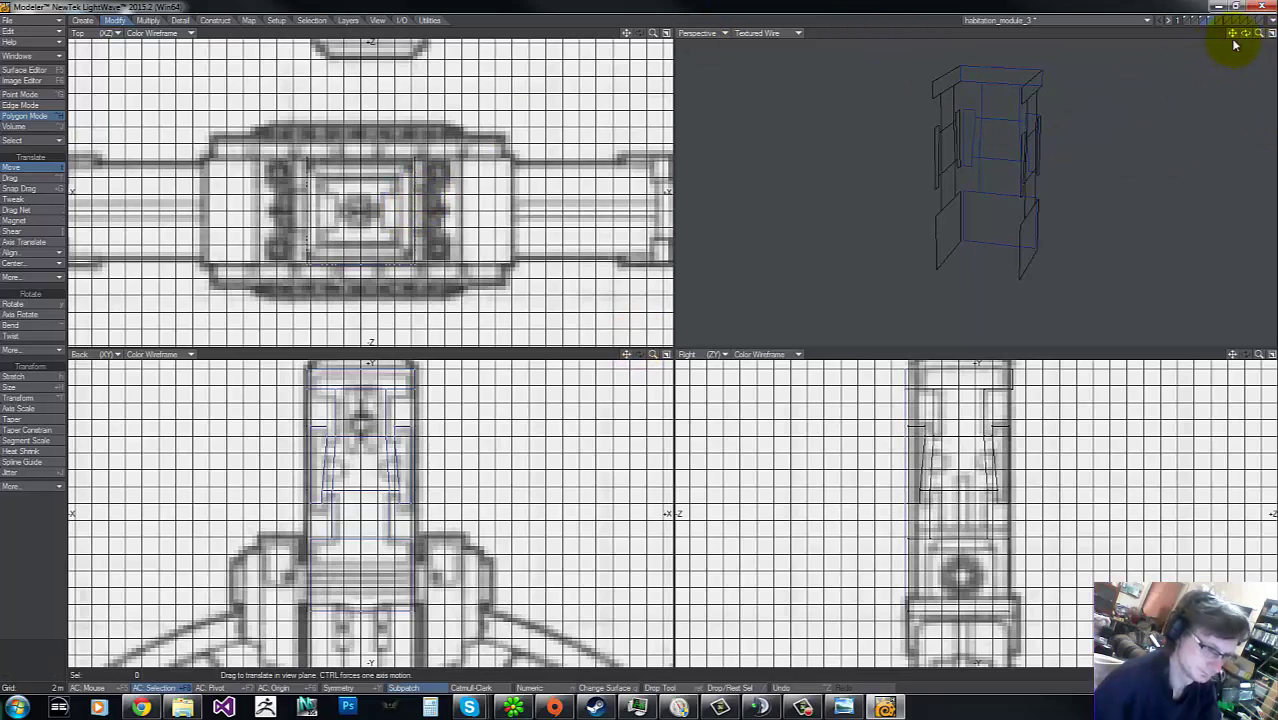
drag(1246, 34, 641, 336)
Step: Paste the rotated front panel polygons into the layer that holds the side panels
click(1195, 20)
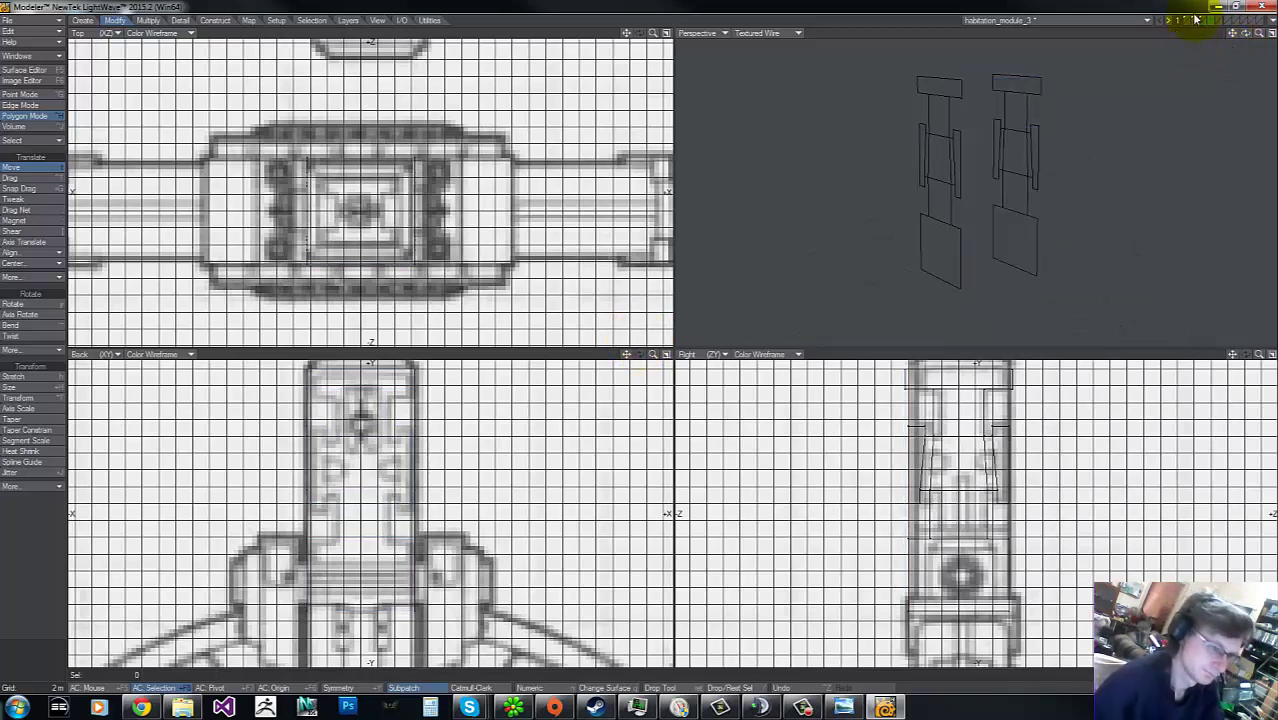
click(1204, 18)
key(v)
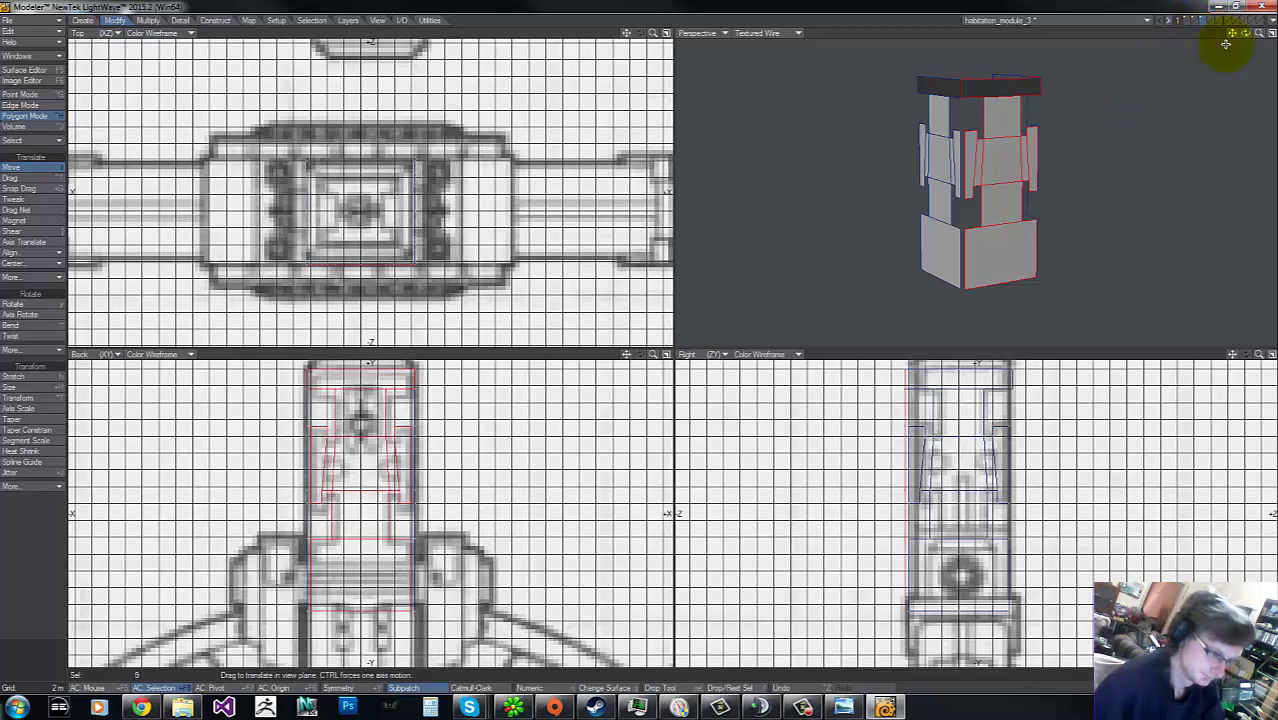
drag(1245, 36, 642, 337)
click(1234, 40)
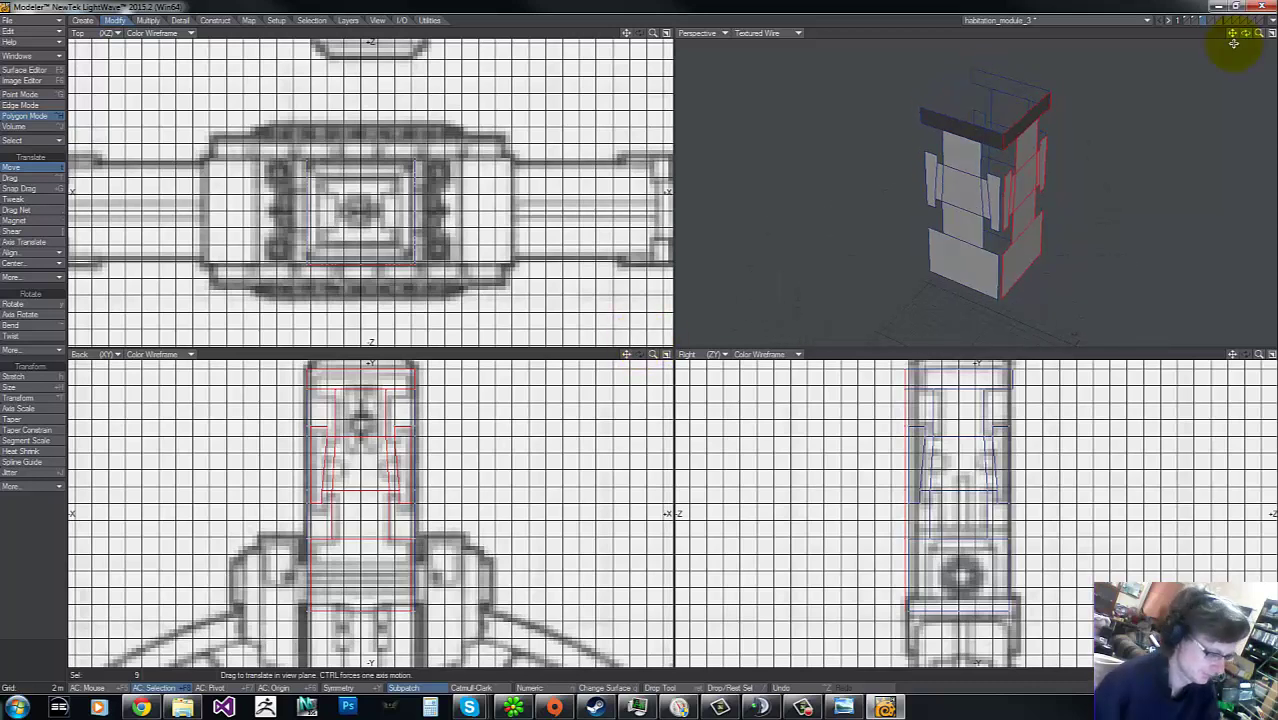
Step: Weld the paired corner points of the top band and slanted panel where the front panel meets the +X side
key(space)
key(space)
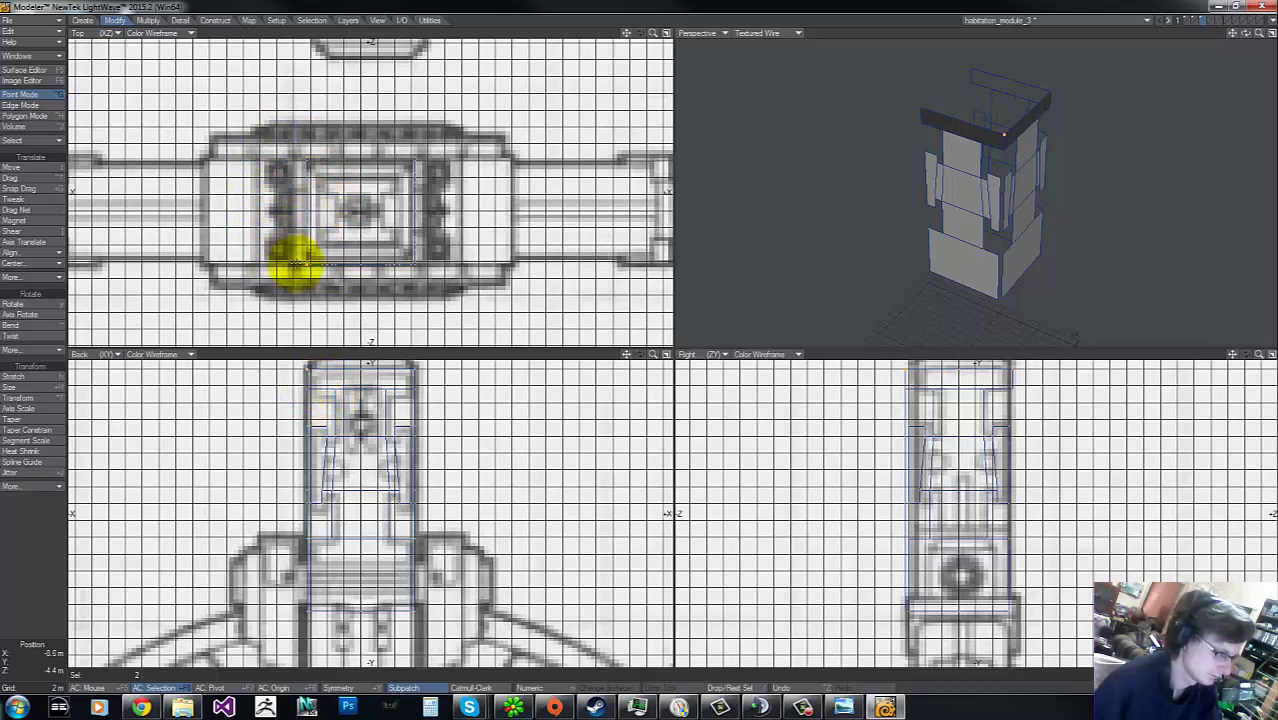
key(ctrl+w)
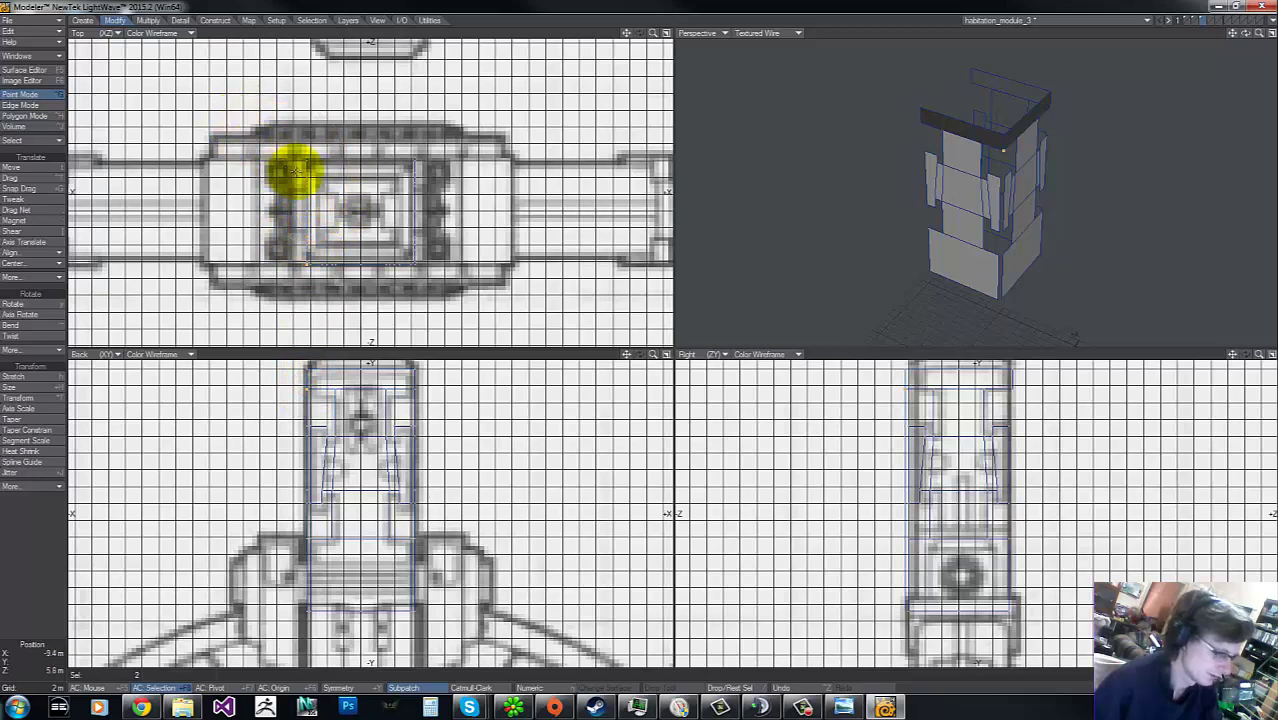
key(ctrl+w)
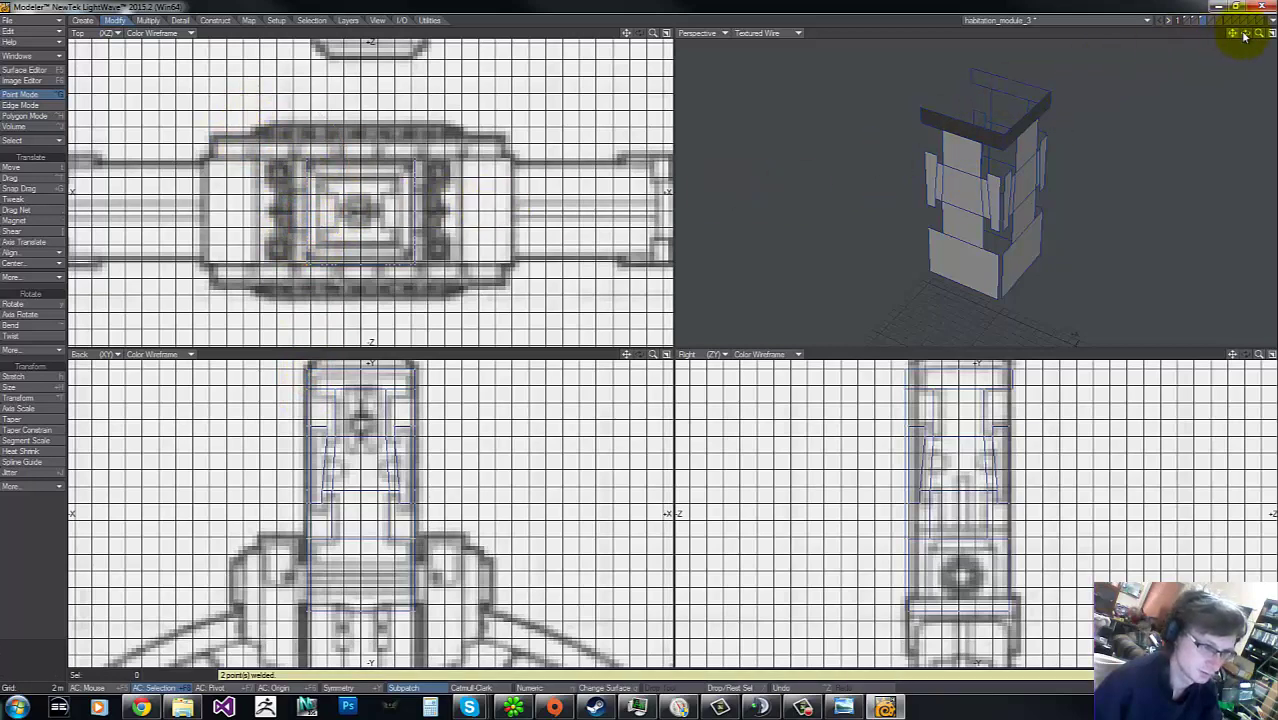
drag(1245, 35, 639, 334)
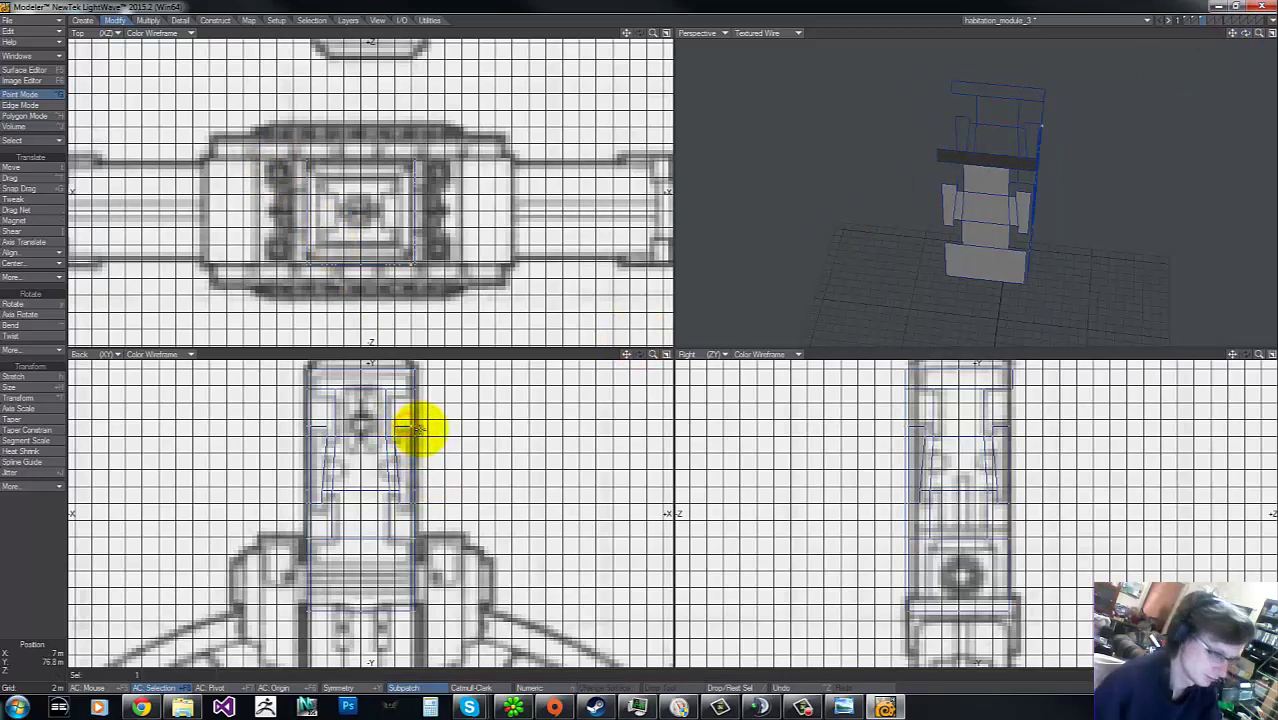
drag(1245, 36, 985, 212)
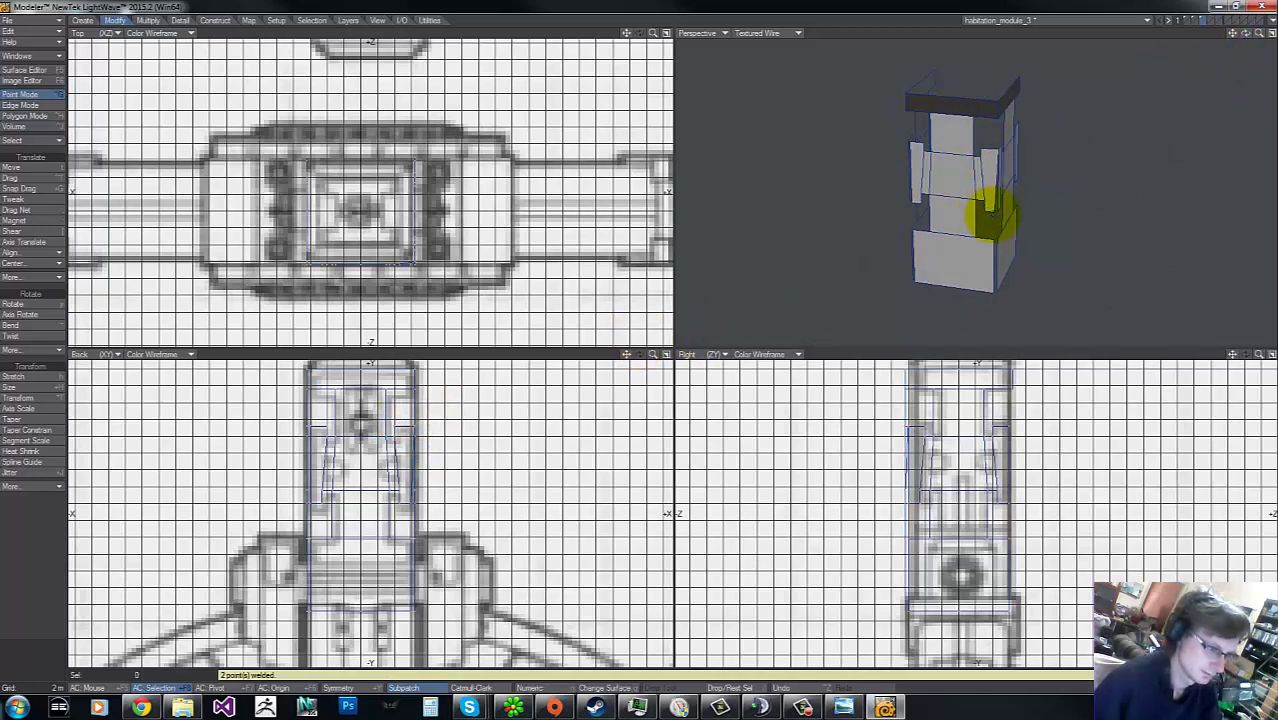
key(ctrl+w)
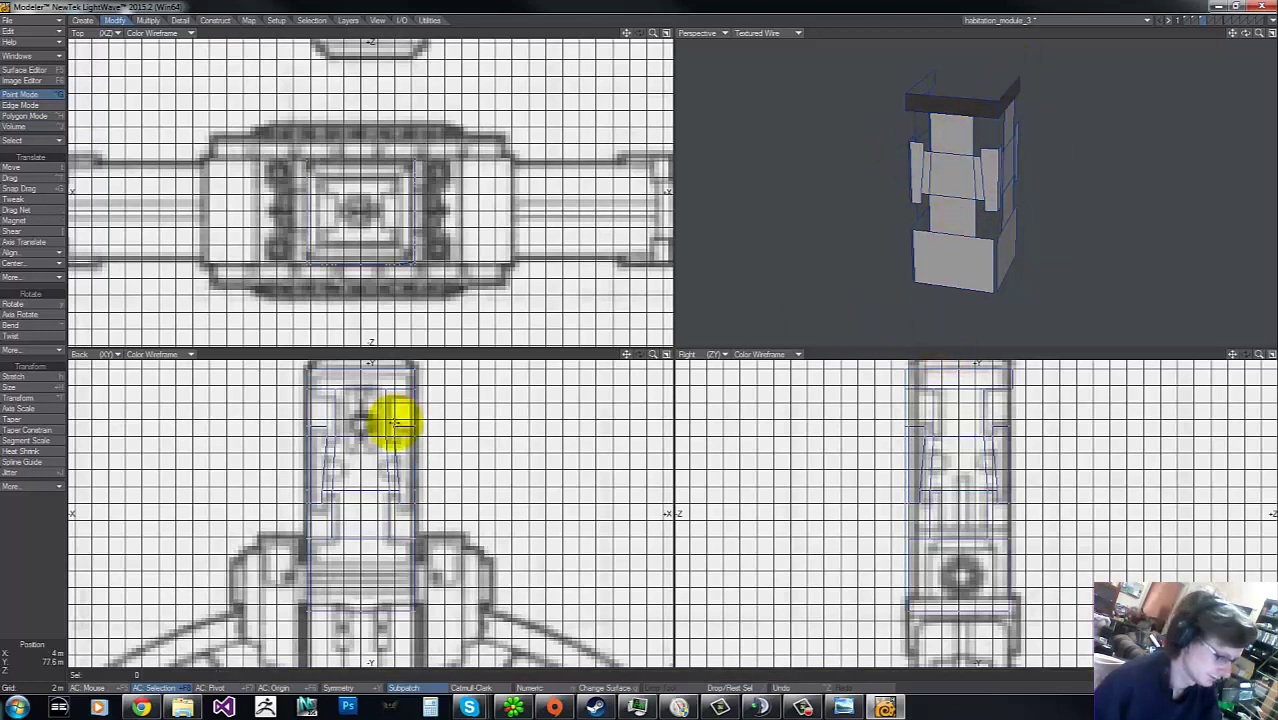
Step: Knife the panels down the middle at X = 0 in the Back view and across the side panels' middle in the Top view
key(shift+k)
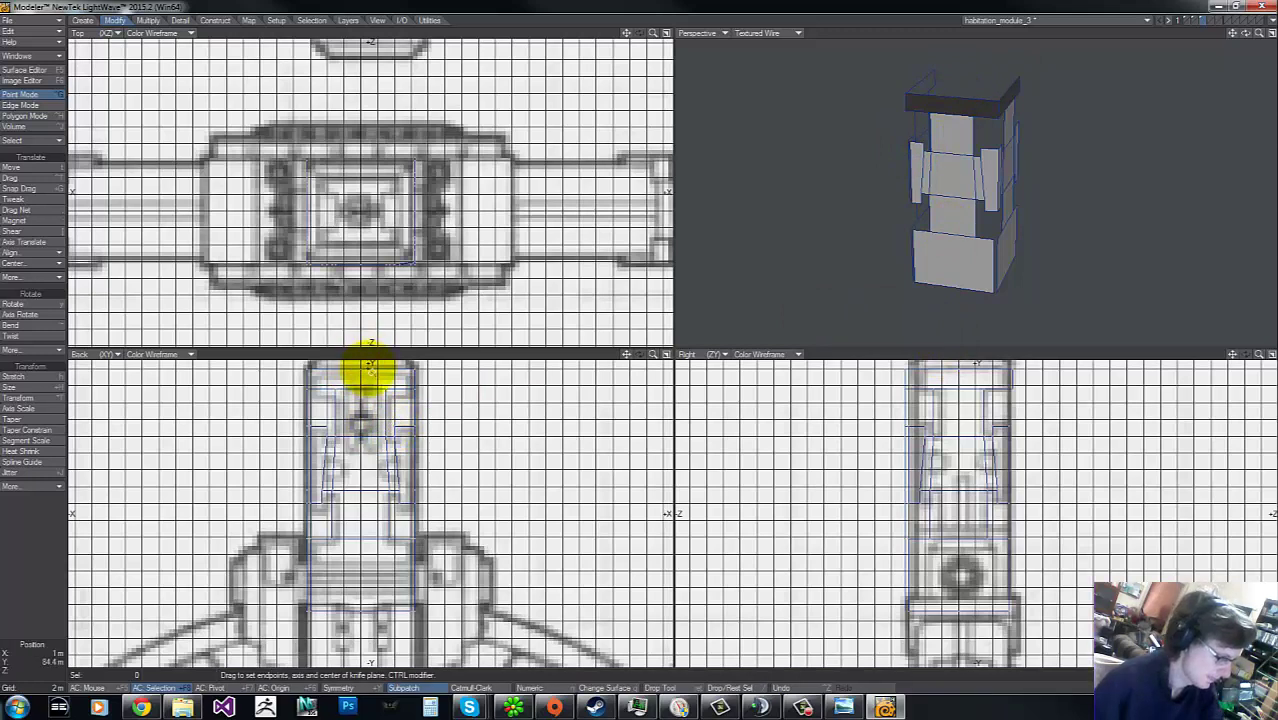
drag(363, 365, 357, 645)
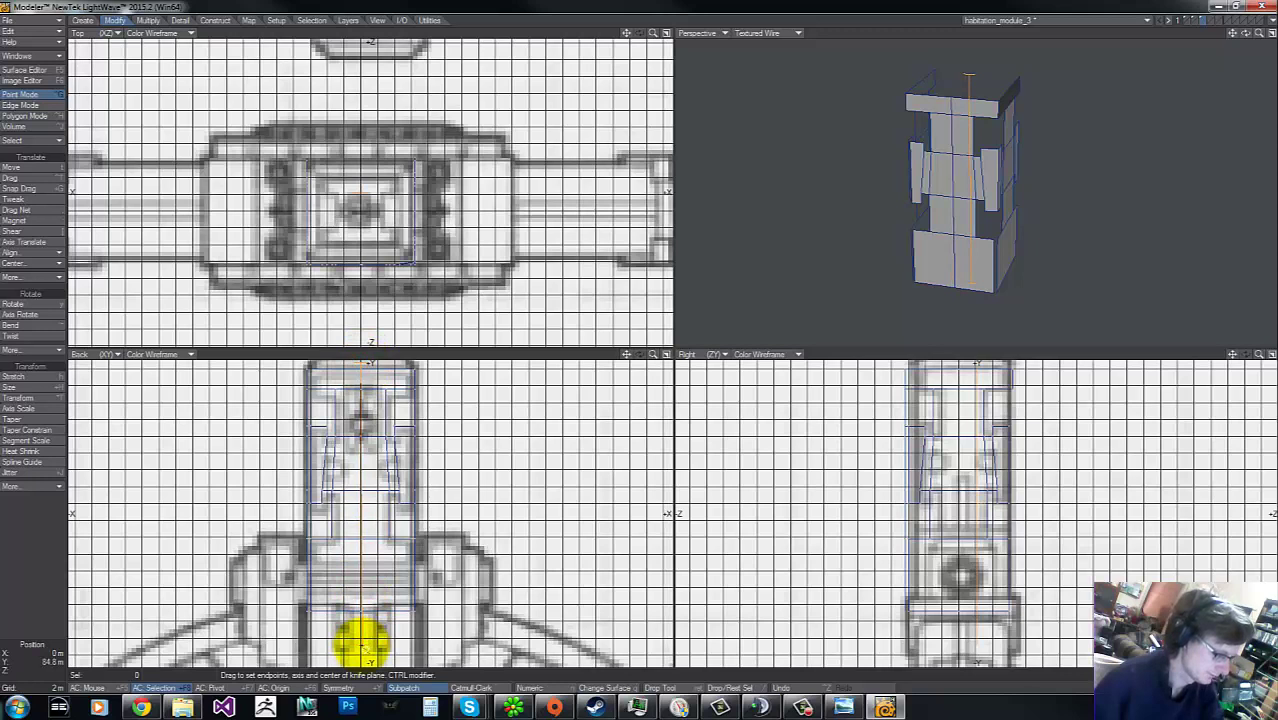
key(space)
key(shift+k)
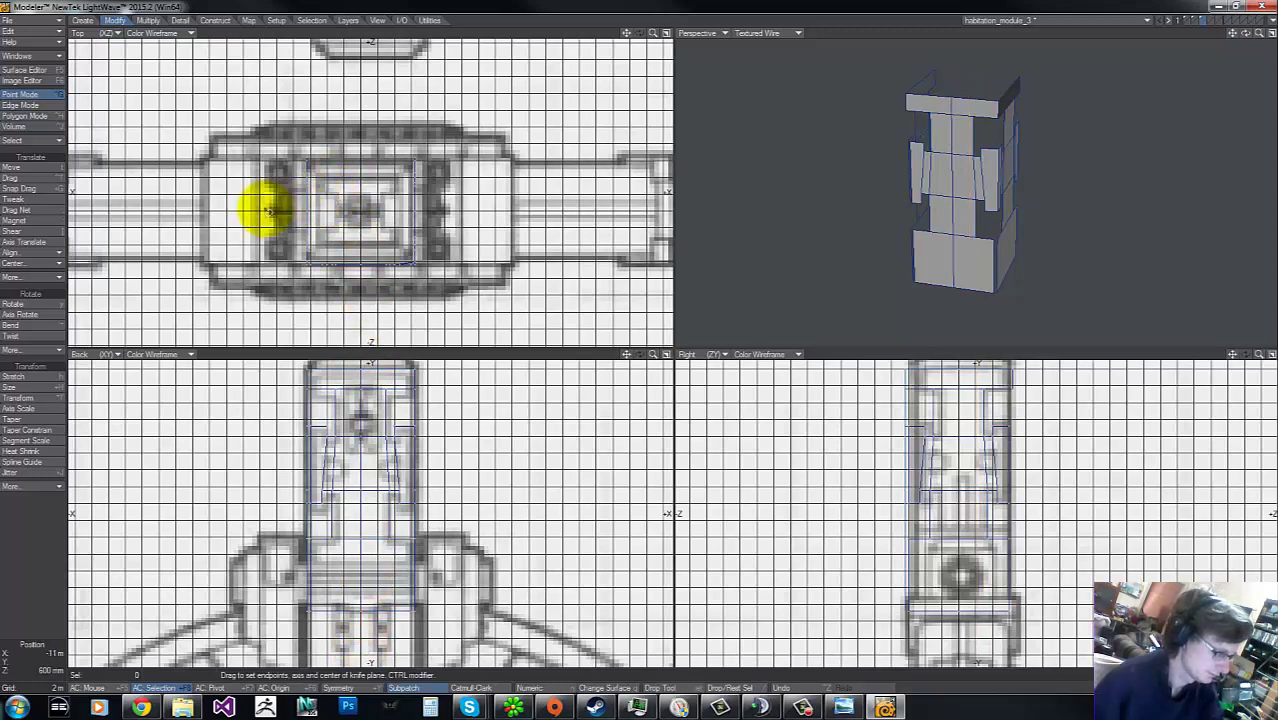
drag(254, 212, 483, 212)
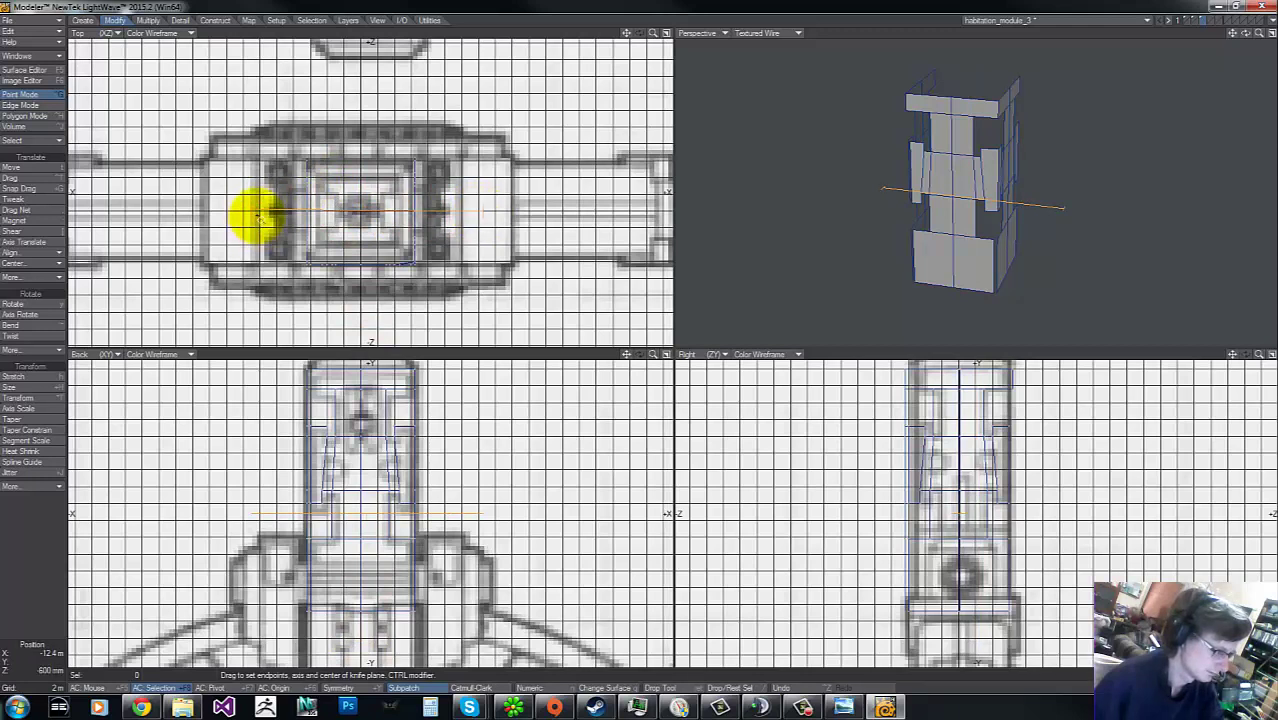
drag(254, 210, 241, 214)
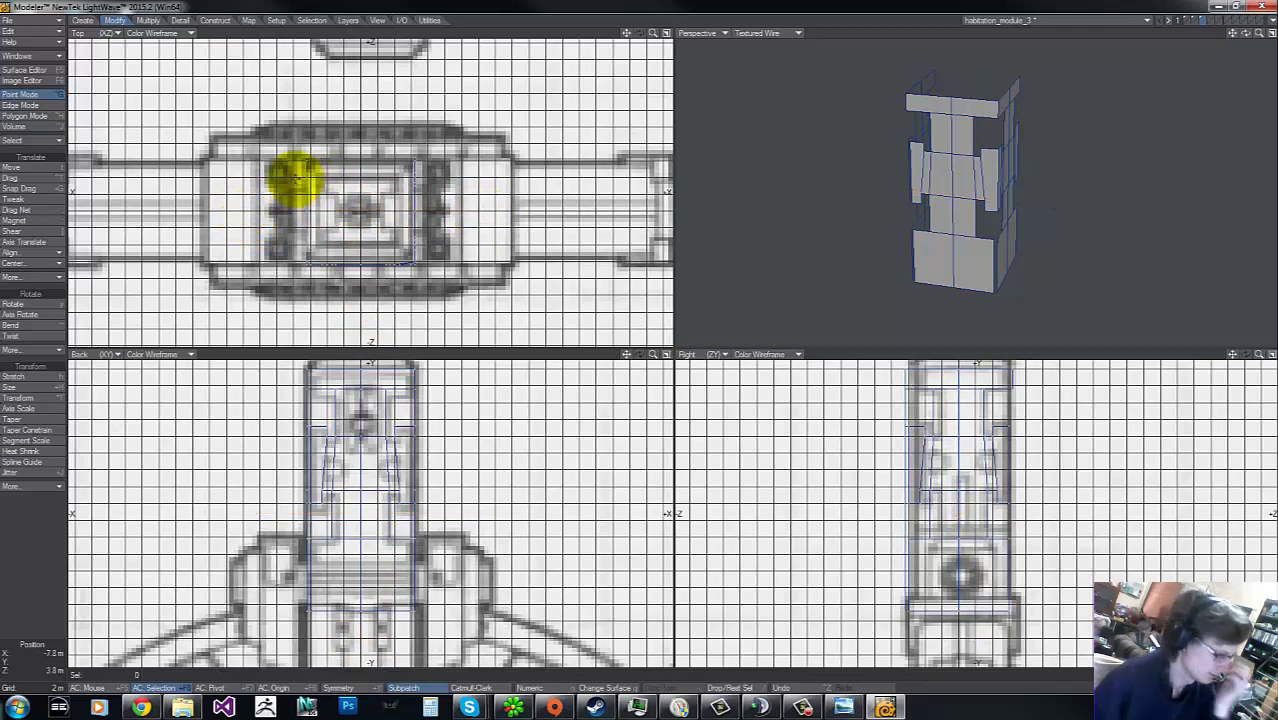
Step: Delete the +Z half of both side panels, selecting their polygons in the Top view
key(space)
key(space)
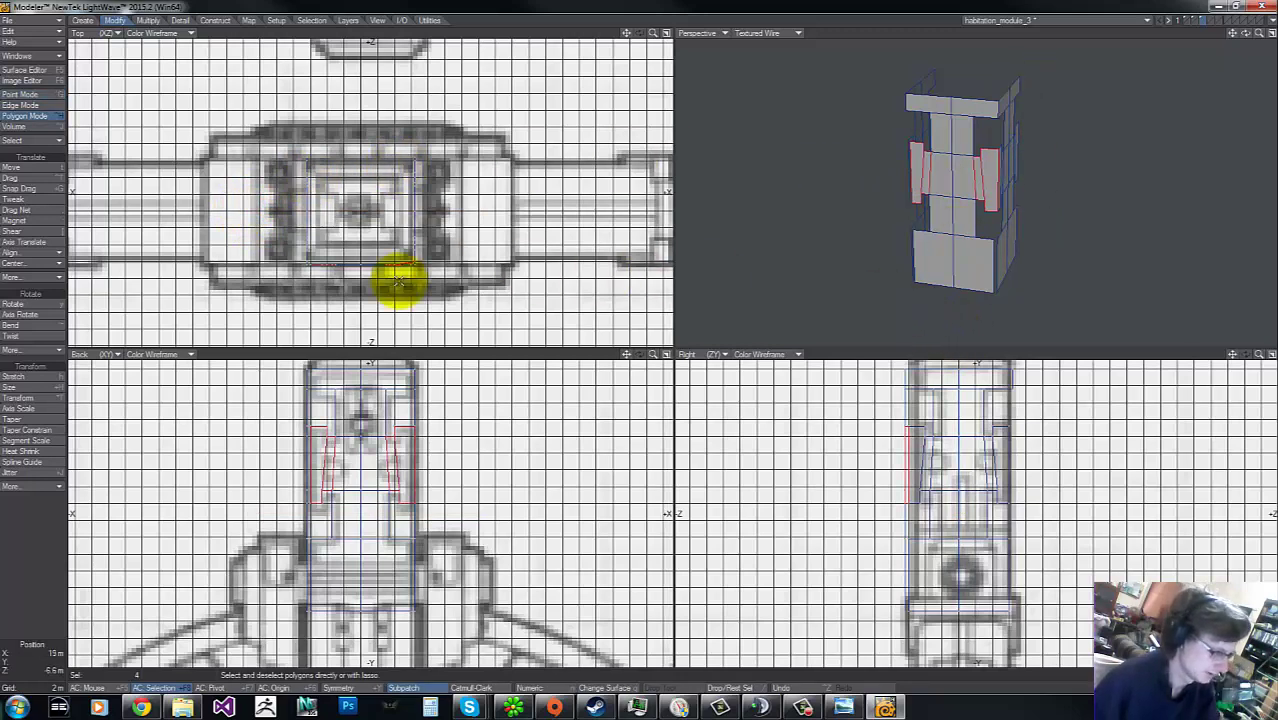
mouse_move(245, 197)
right_down()
mouse_move(350, 203)
mouse_move(374, 170)
right_up()
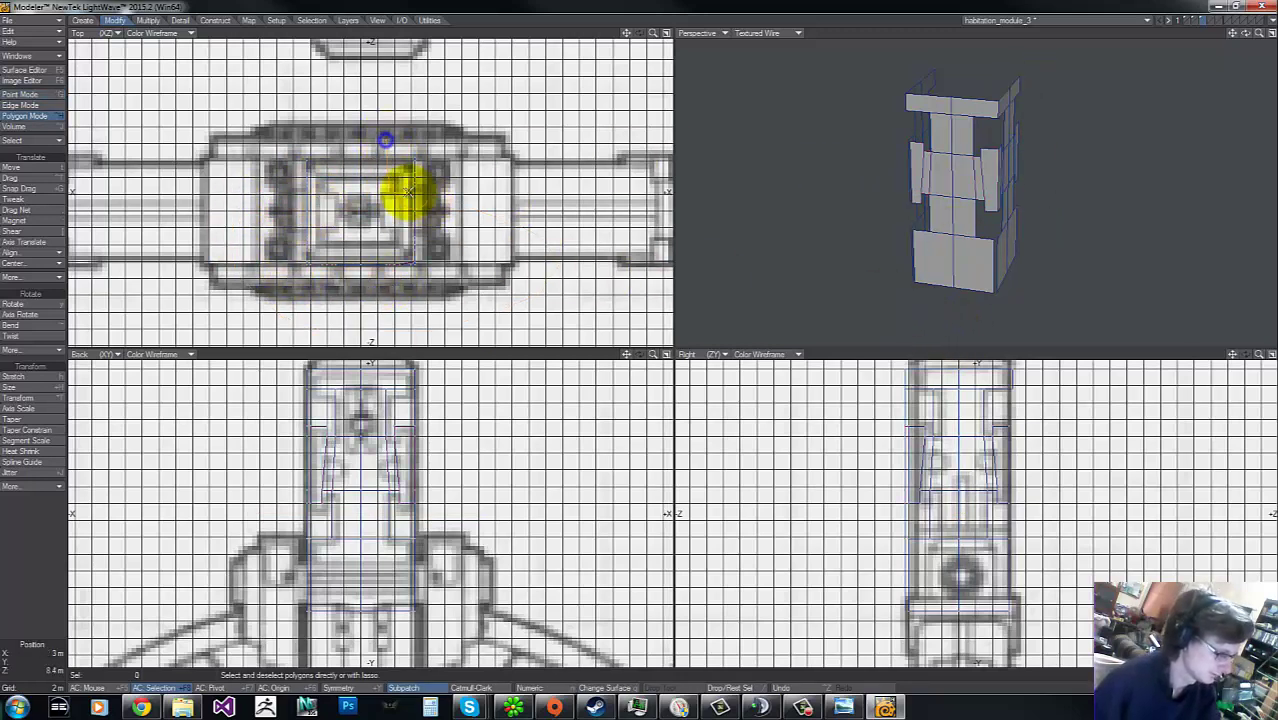
mouse_move(277, 217)
right_down()
mouse_move(455, 215)
mouse_move(182, 126)
right_up()
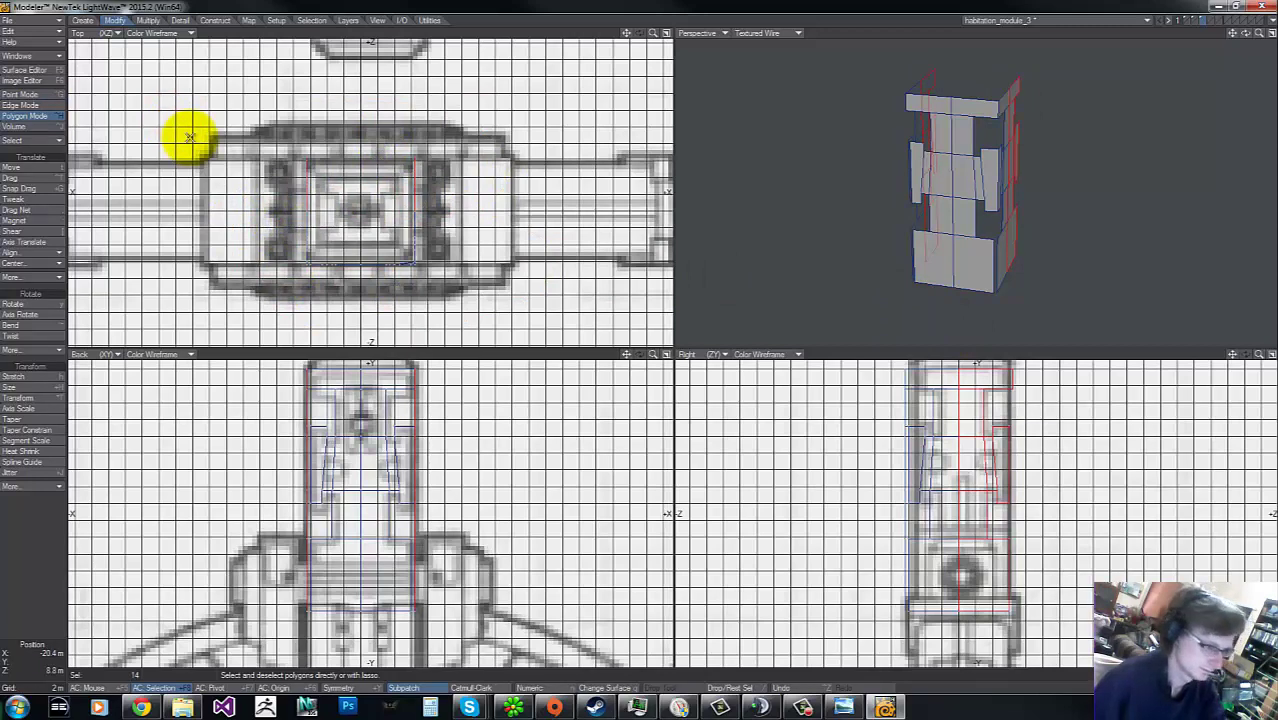
click(333, 268)
mouse_move(346, 262)
mouse_down()
mouse_move(437, 234)
mouse_move(399, 271)
mouse_move(380, 265)
mouse_up()
drag(394, 221, 456, 296)
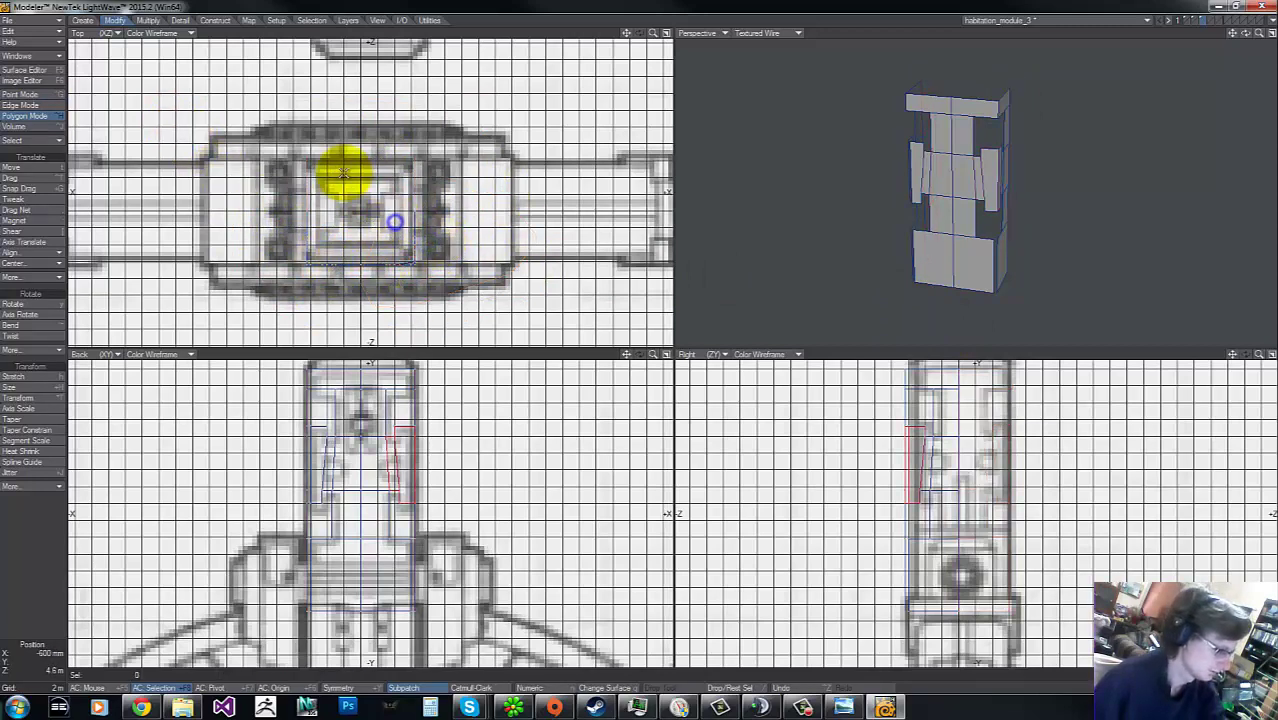
Step: Delete the -X half of the remaining front and side polygons
drag(378, 189, 375, 212)
mouse_move(375, 212)
right_down()
mouse_move(297, 87)
mouse_move(340, 100)
right_up()
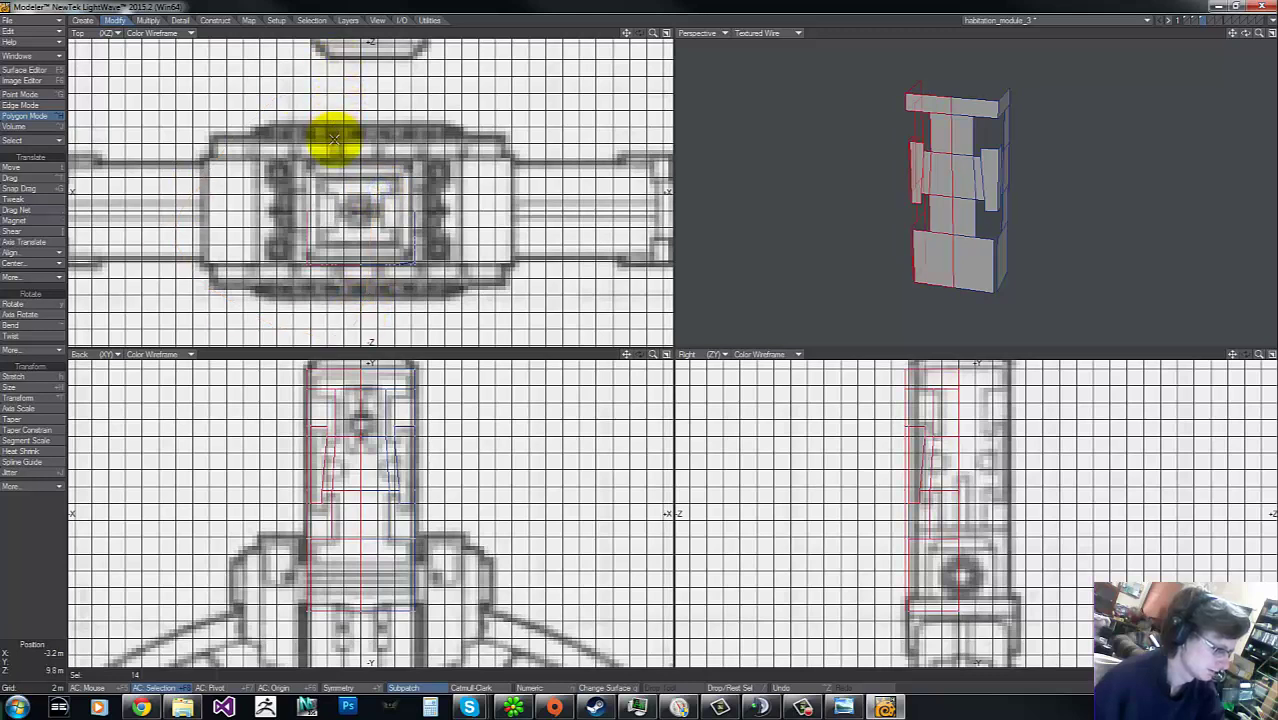
key(Delete)
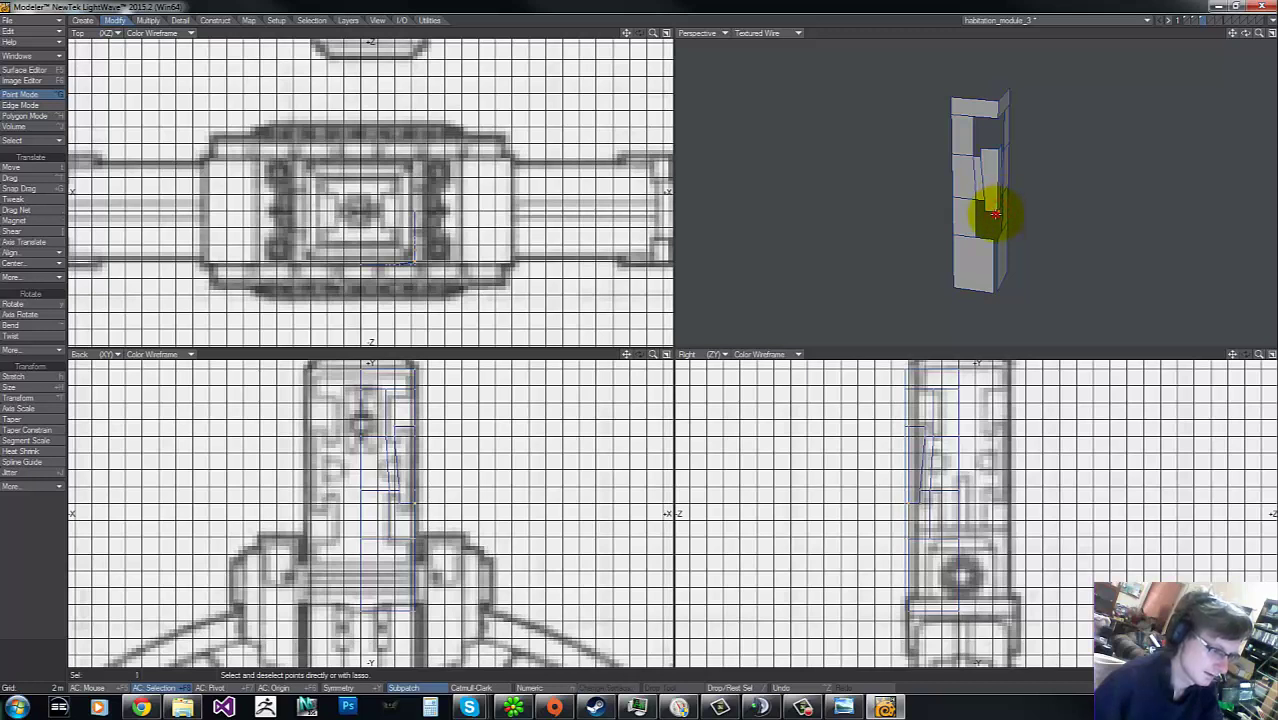
Step: Move the slanted front panel's lower outer corner point to the module's corner in the Top view
key(t)
drag(417, 265, 415, 269)
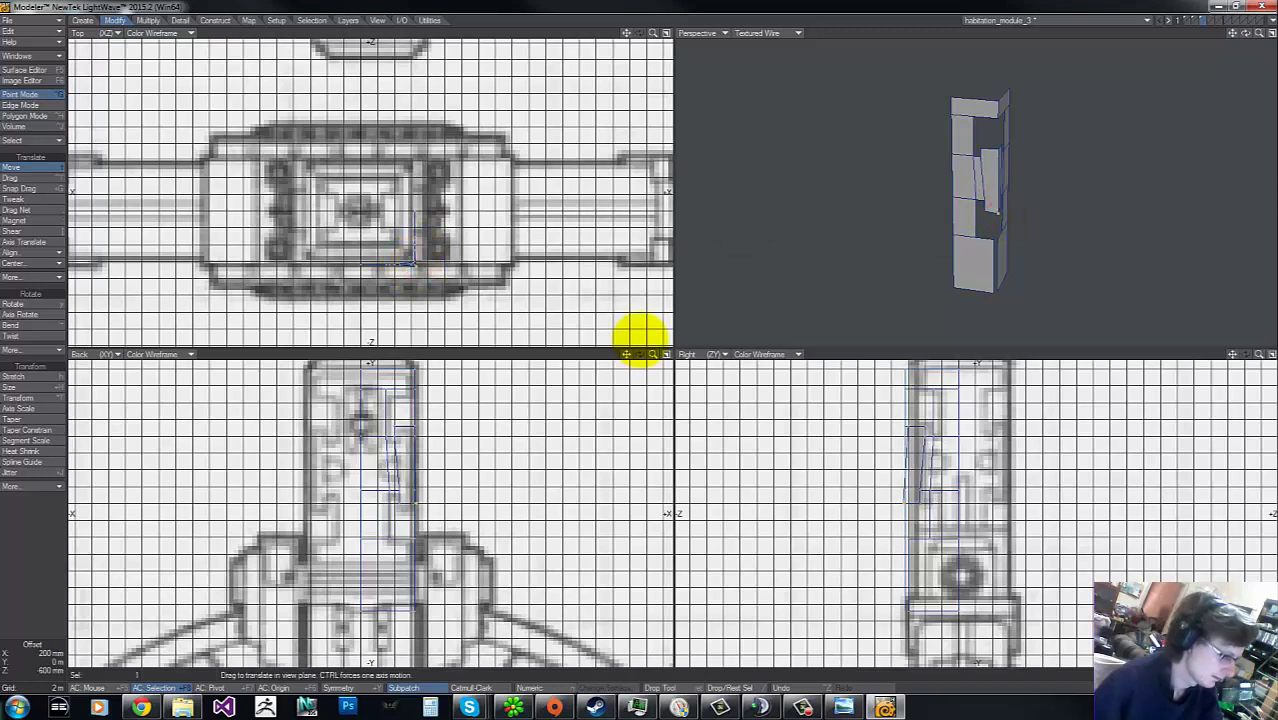
key(space)
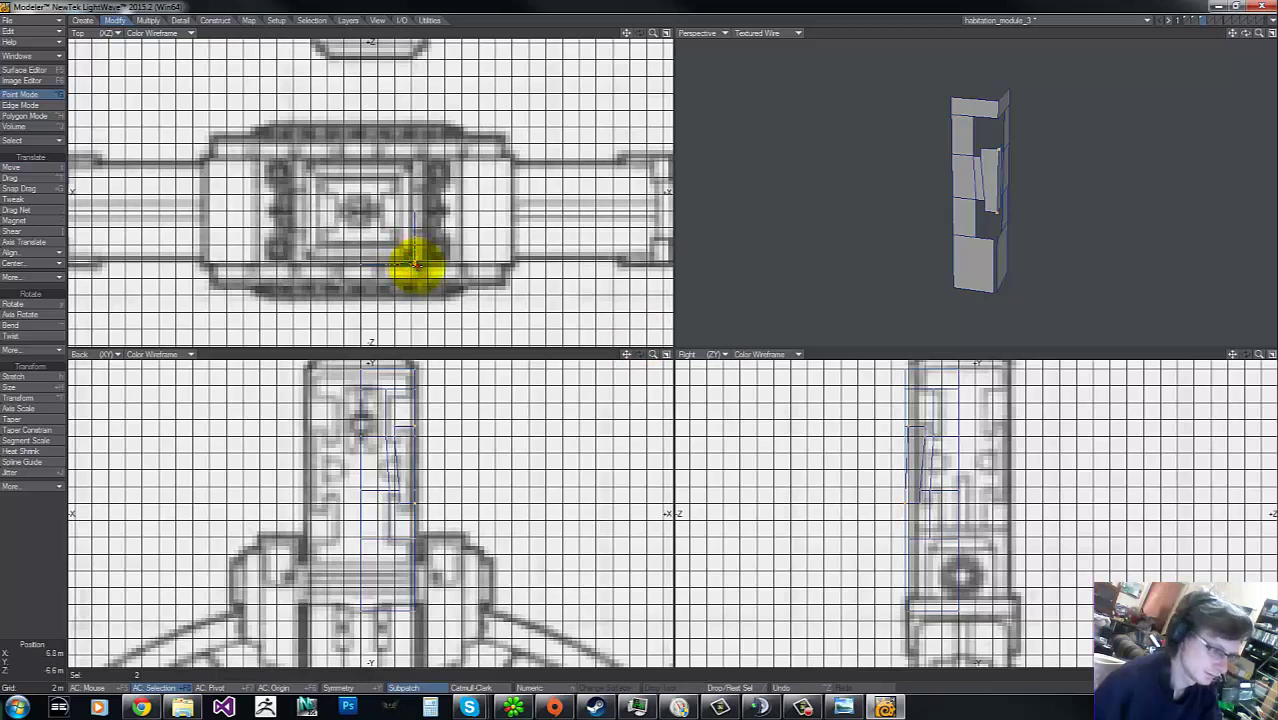
Step: Weld the base front panel's upper outer corner point to the matching side panel point
key(g)
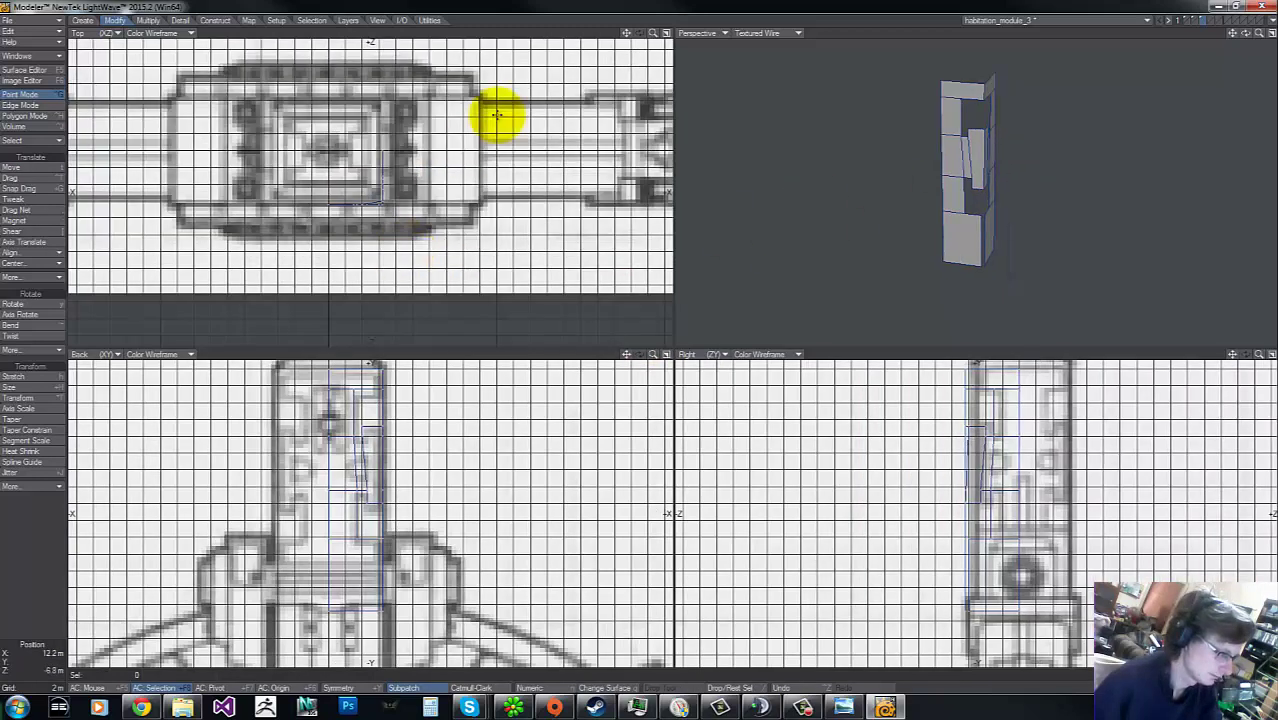
drag(652, 33, 644, 339)
drag(427, 229, 426, 245)
key(space)
click(425, 247)
click(652, 33)
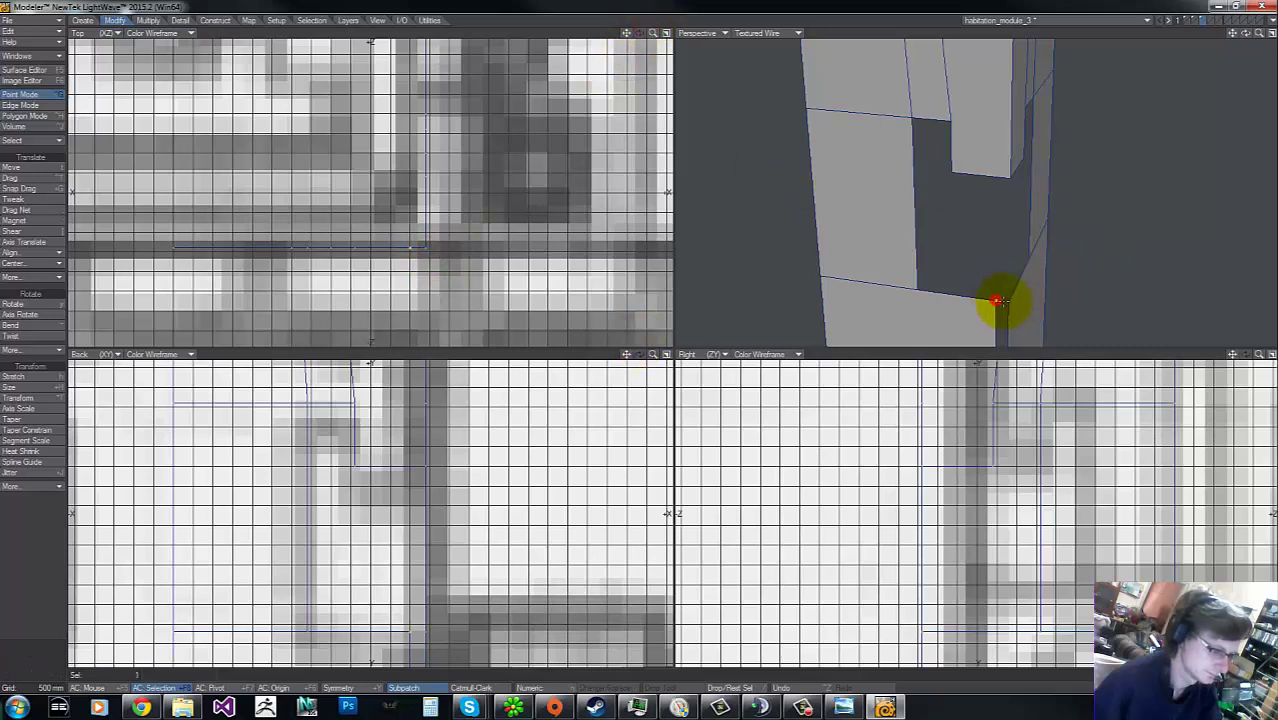
key(ctrl+w)
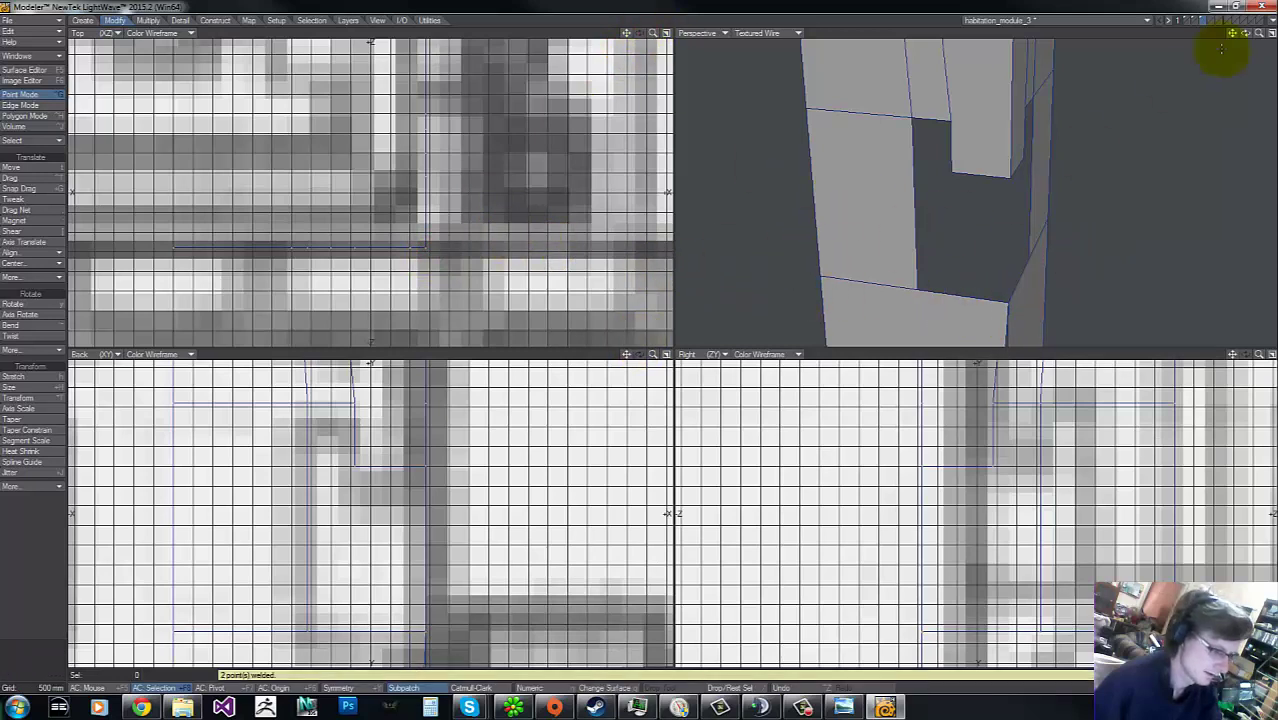
Step: Weld the base front panel's bottom outer corner point to the side panel, closing the gap along the vertical edge
drag(1232, 35, 973, 288)
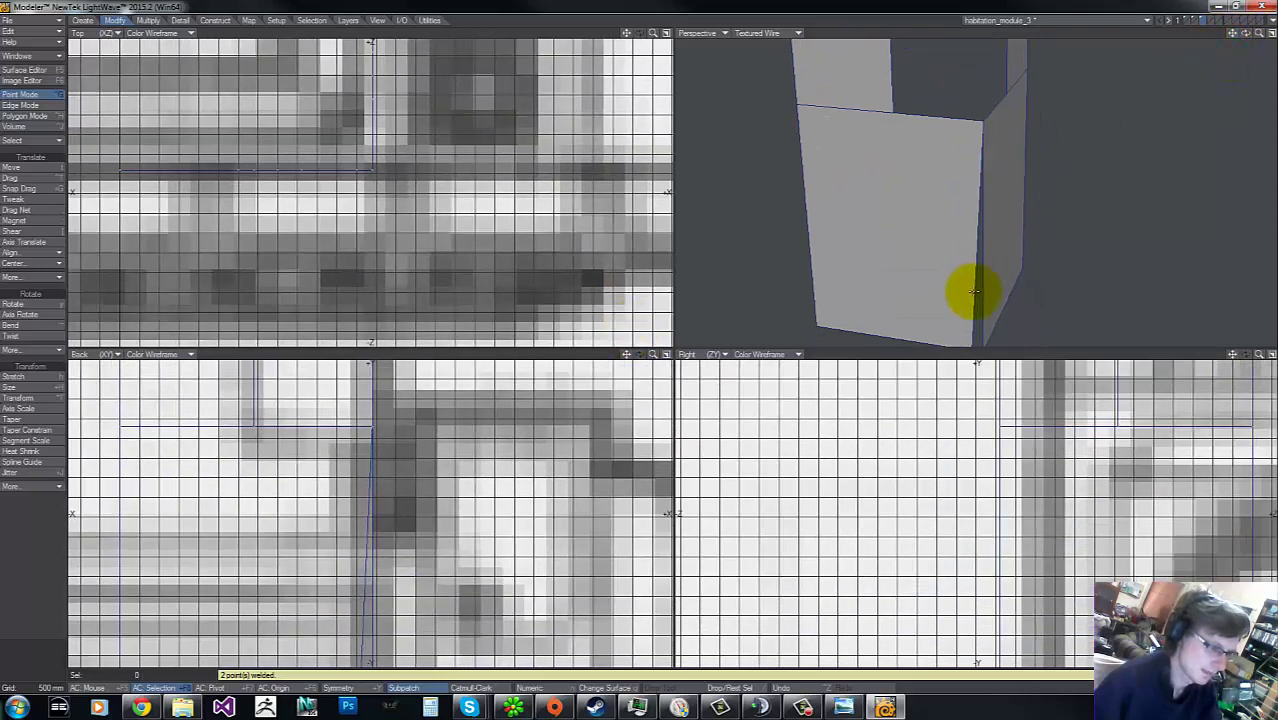
drag(1236, 37, 442, 457)
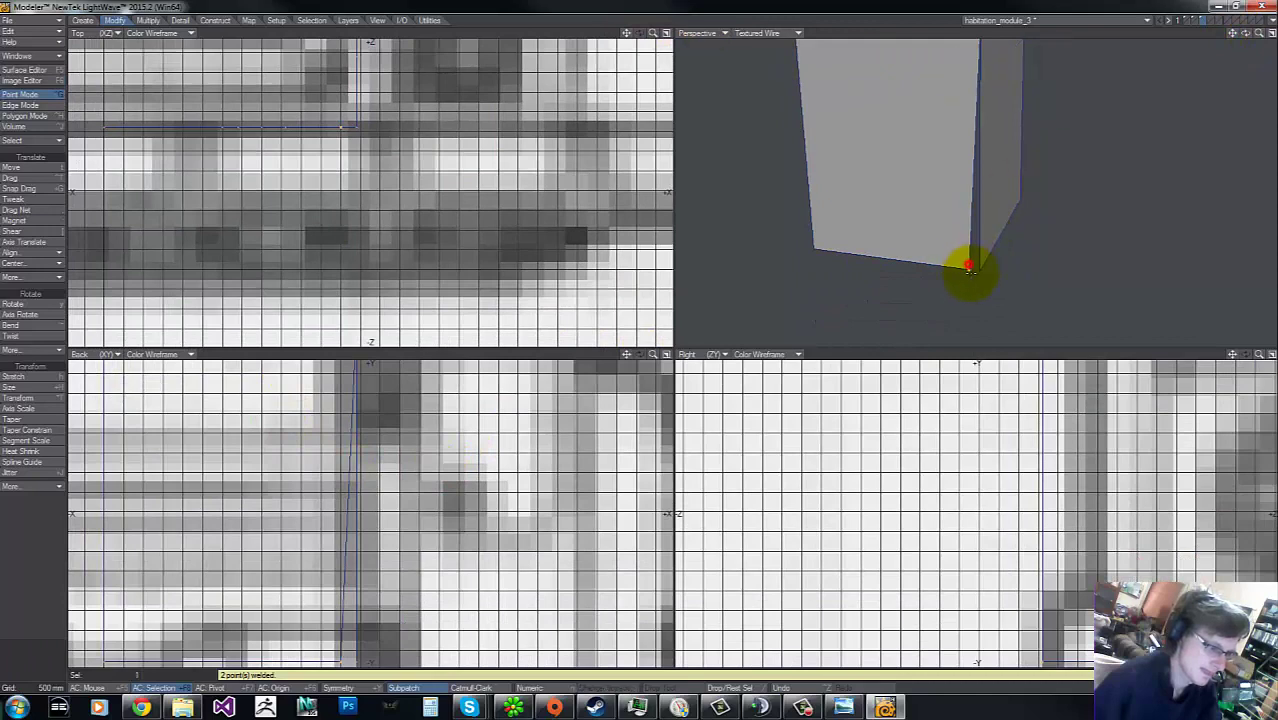
key(ctrl+w)
drag(1259, 35, 640, 344)
drag(1233, 34, 640, 340)
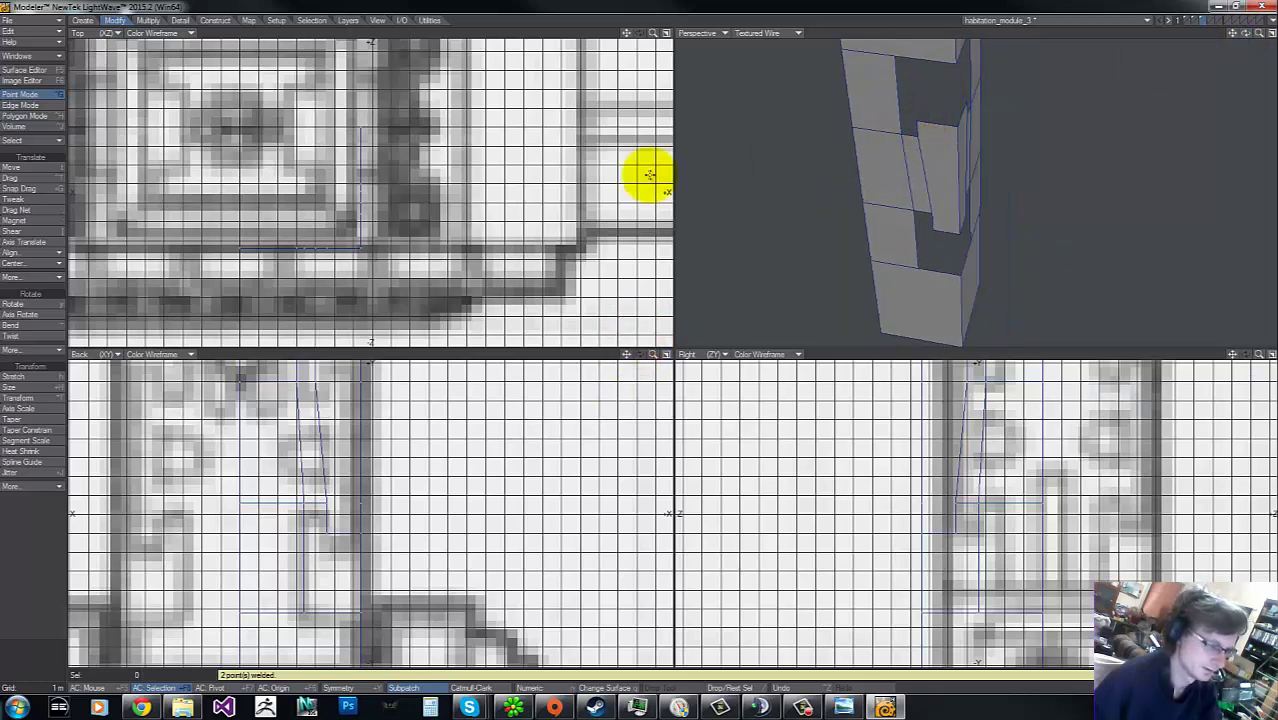
drag(1259, 34, 639, 334)
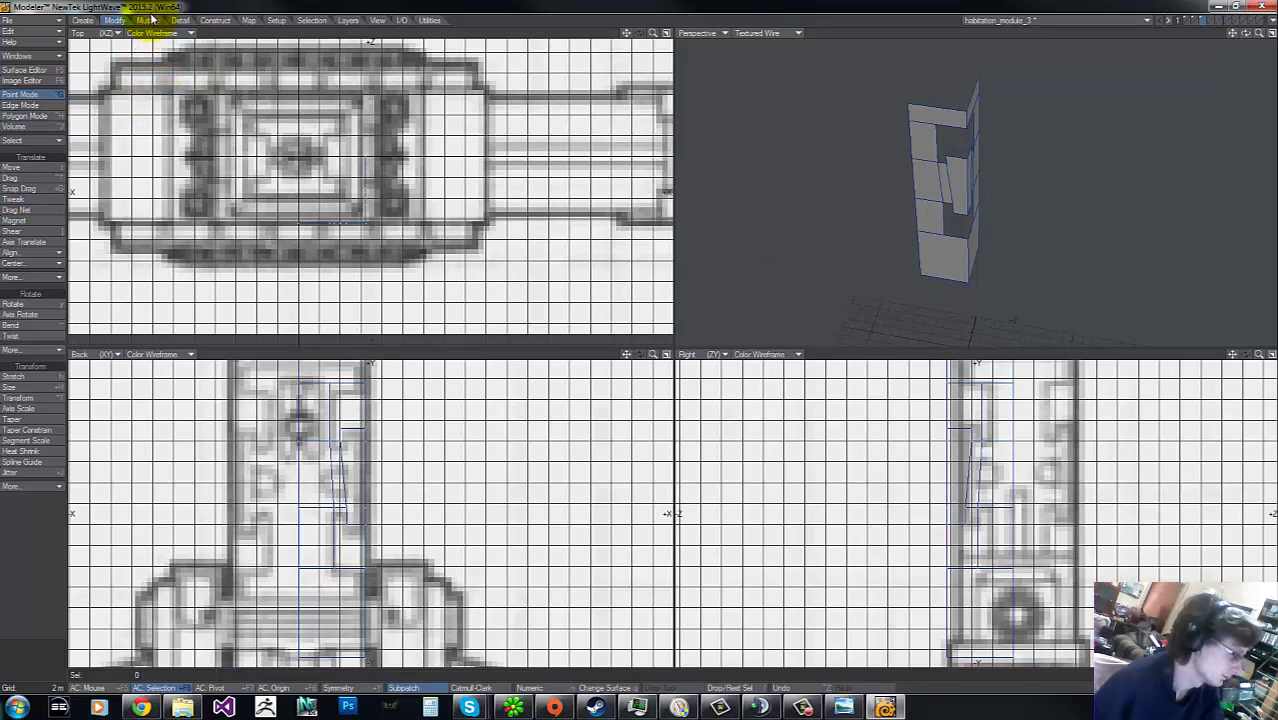
Step: Mirror the welded quarter section across X = 0 in the Back view
click(147, 20)
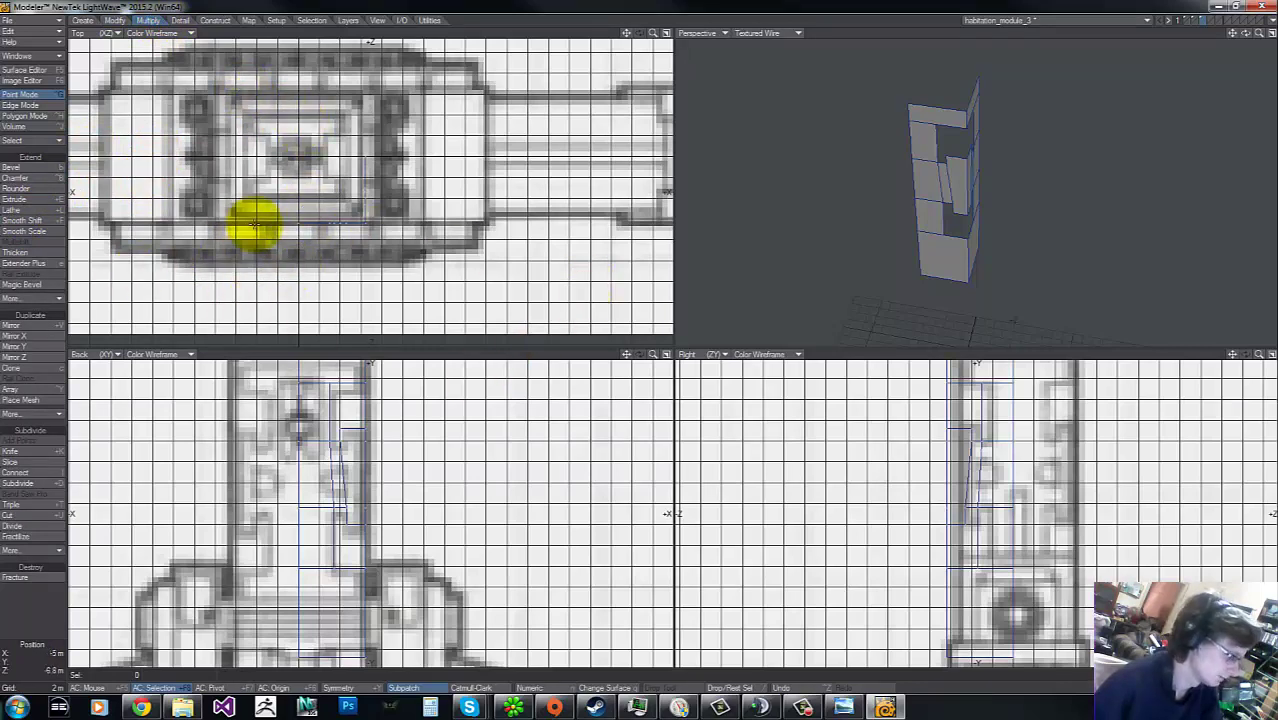
key(a)
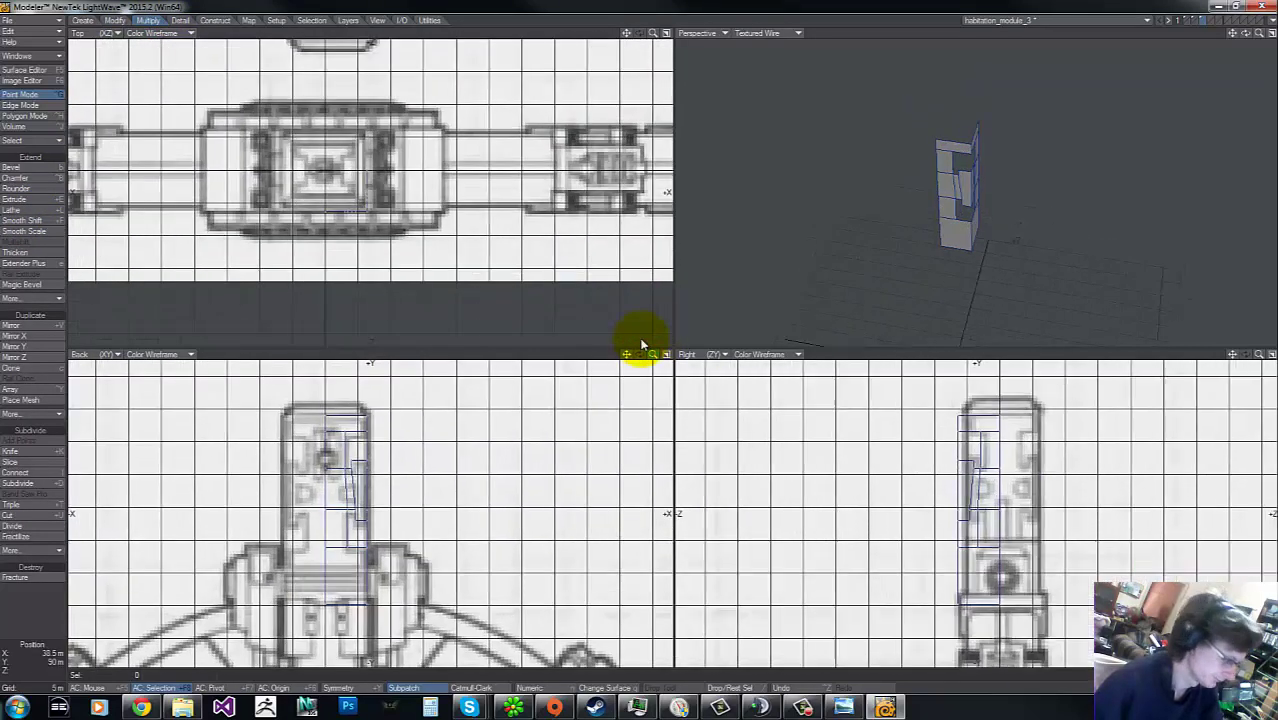
key(shift+v)
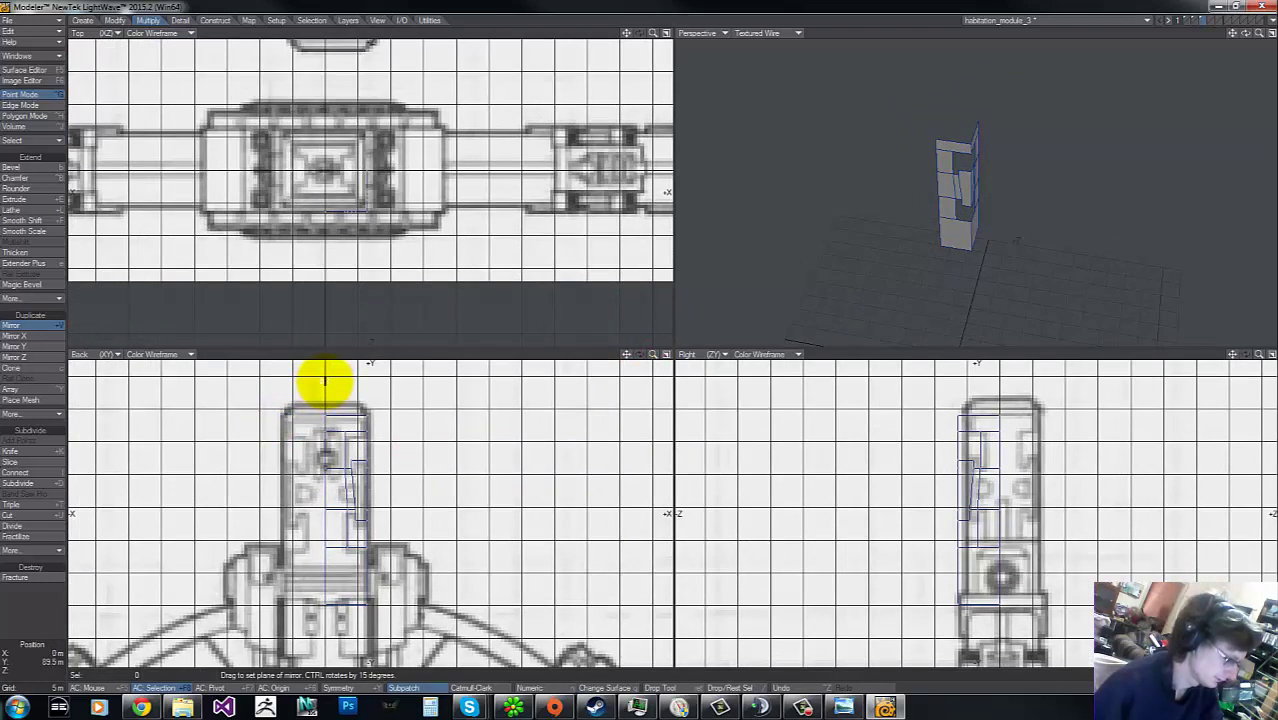
ctrl+drag(325, 381, 309, 633)
key(space)
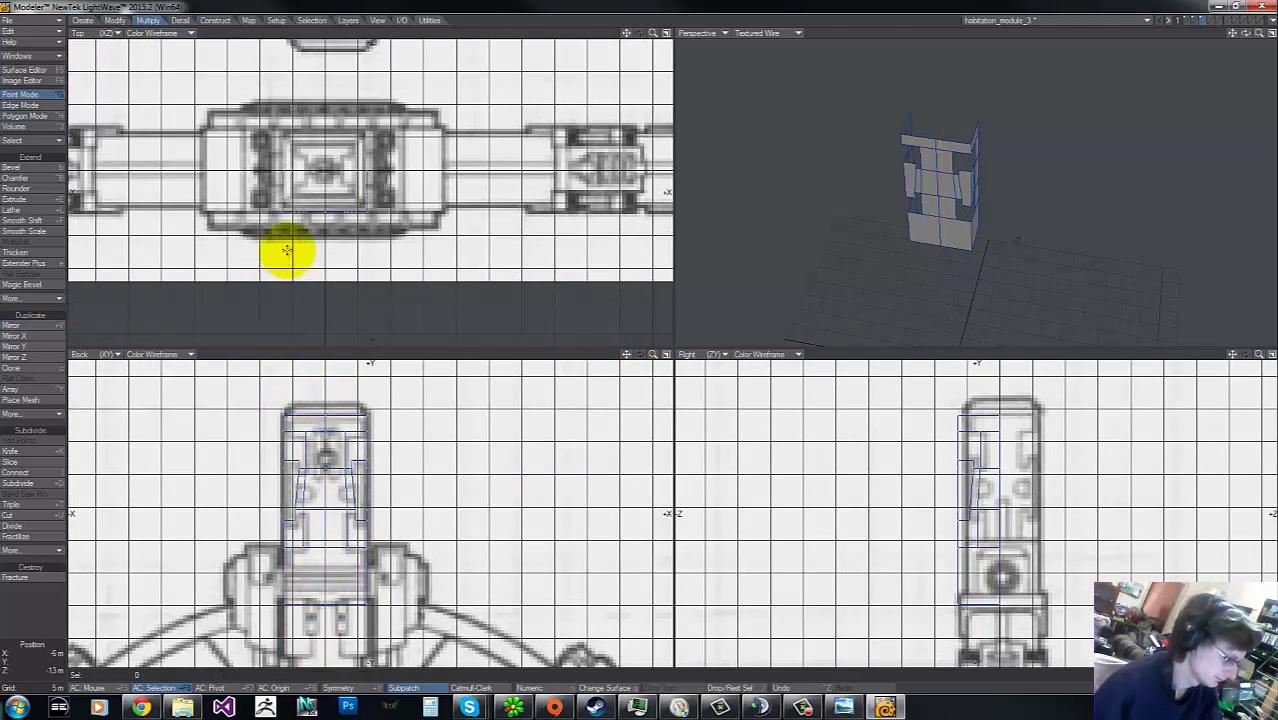
Step: Try to mirror the half shell across Z = 0 in the Top view and thicken the mirrored panels
key(shift+v)
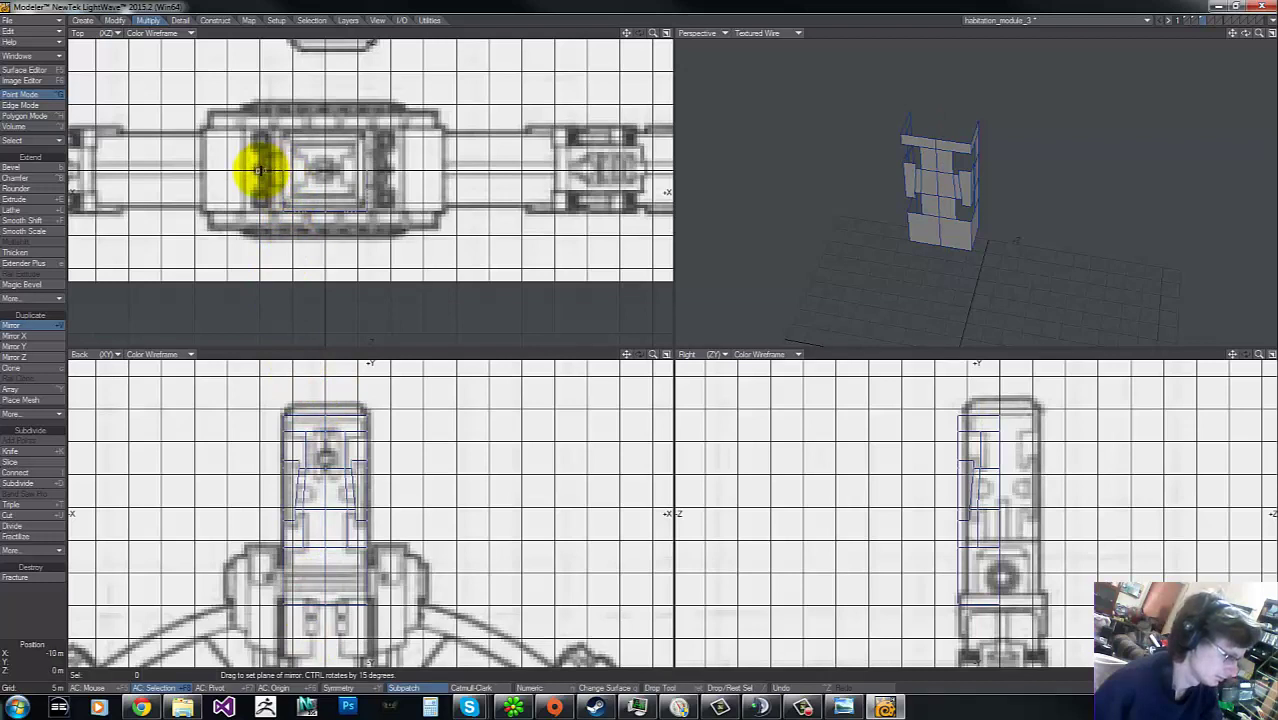
drag(258, 170, 325, 175)
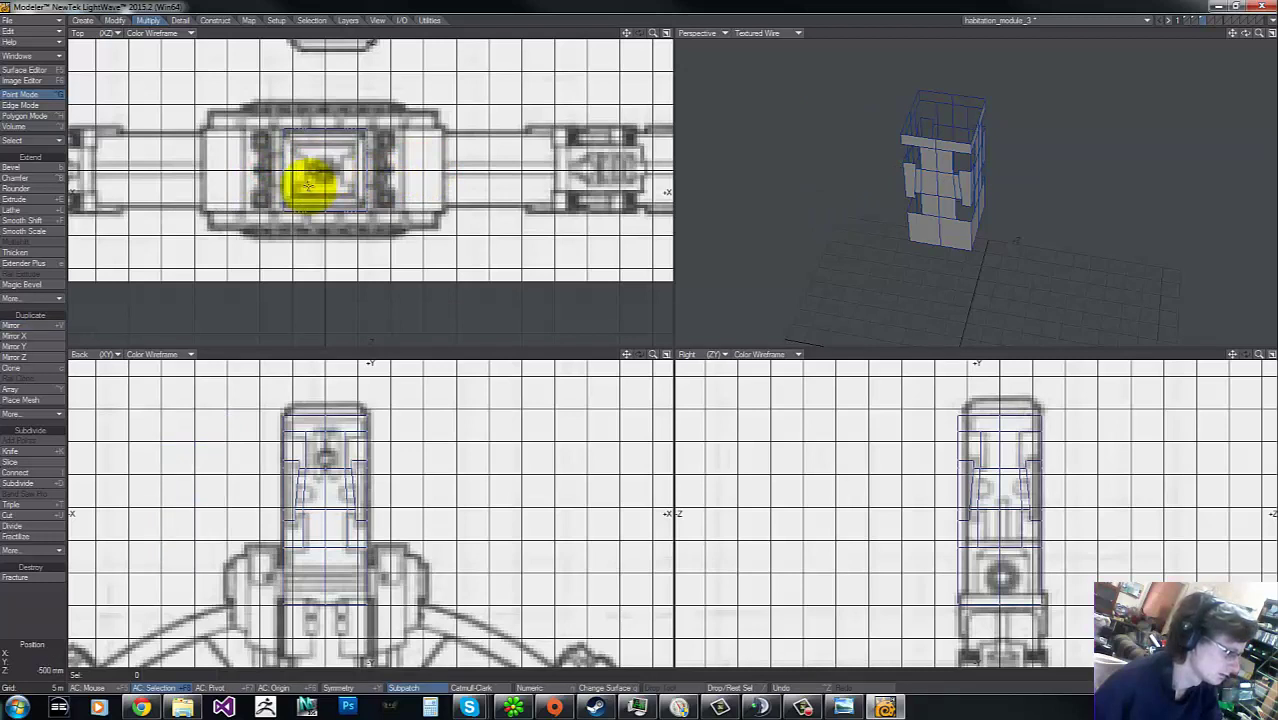
click(30, 253)
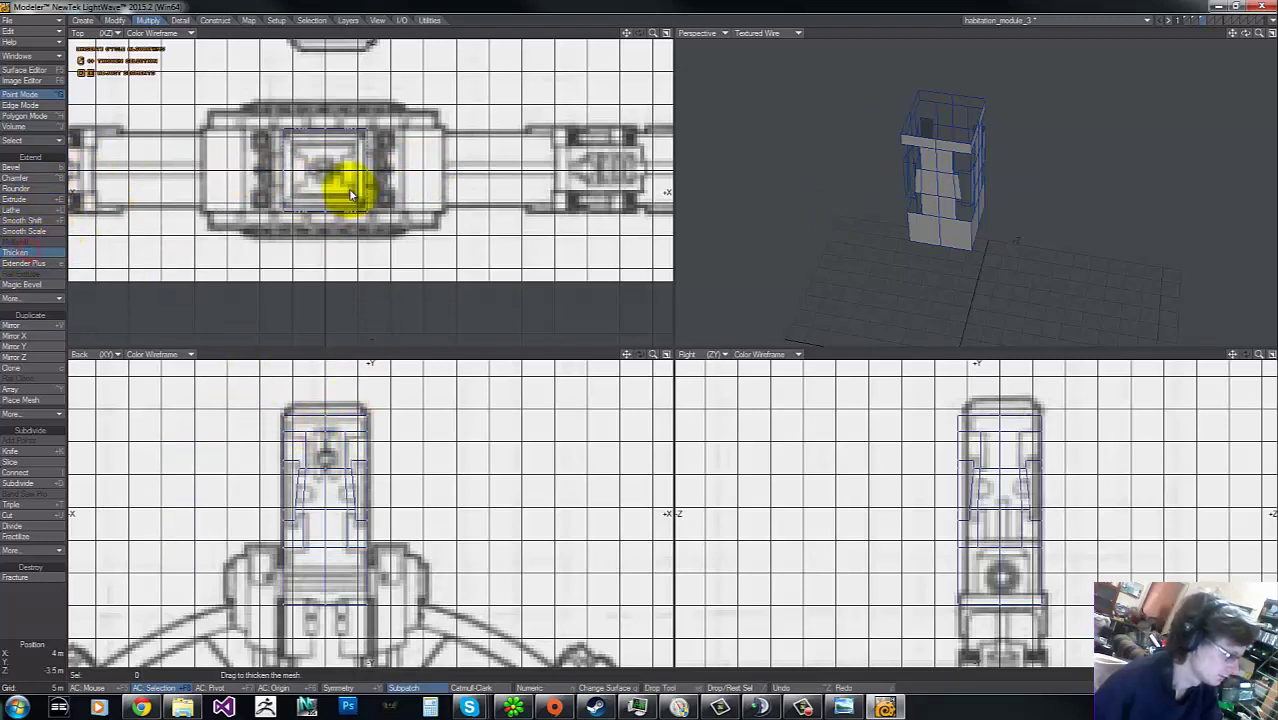
drag(343, 185, 1038, 99)
drag(1259, 35, 640, 340)
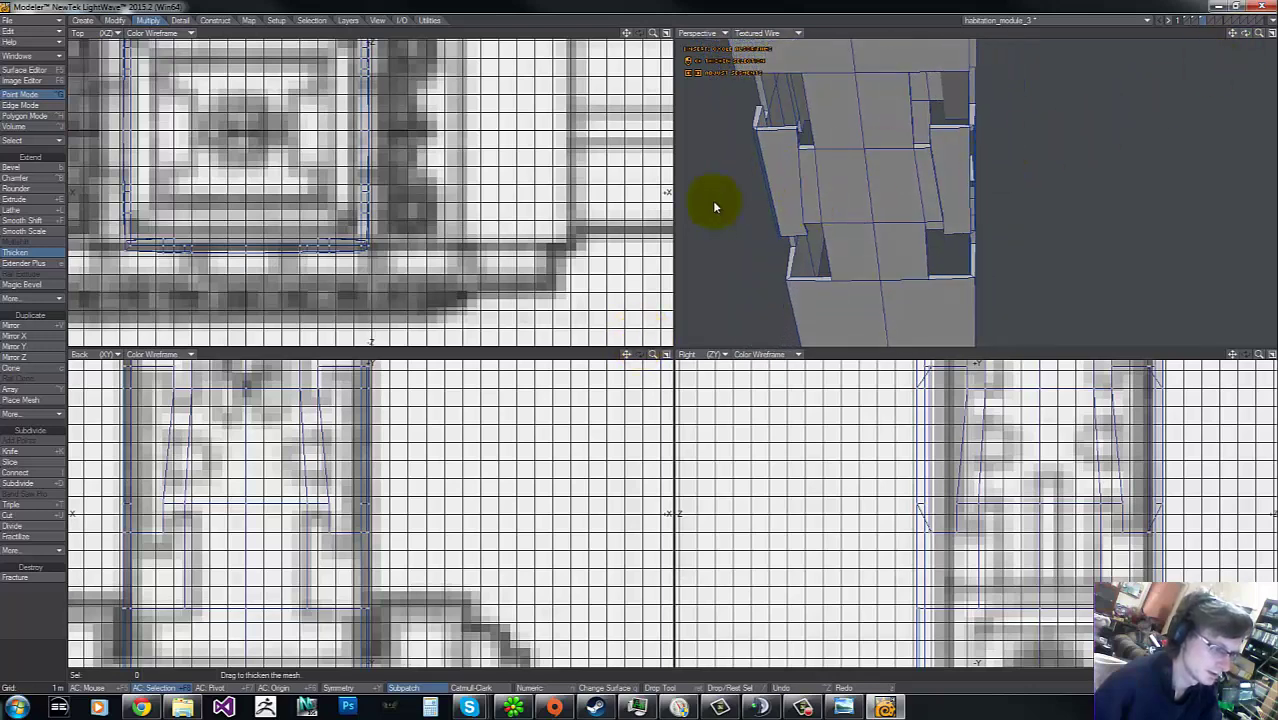
Step: Undo the thickening and both mirror operations back to the single quarter section
key(t)
key(ctrl+z)
key(ctrl+z)
key(ctrl+z)
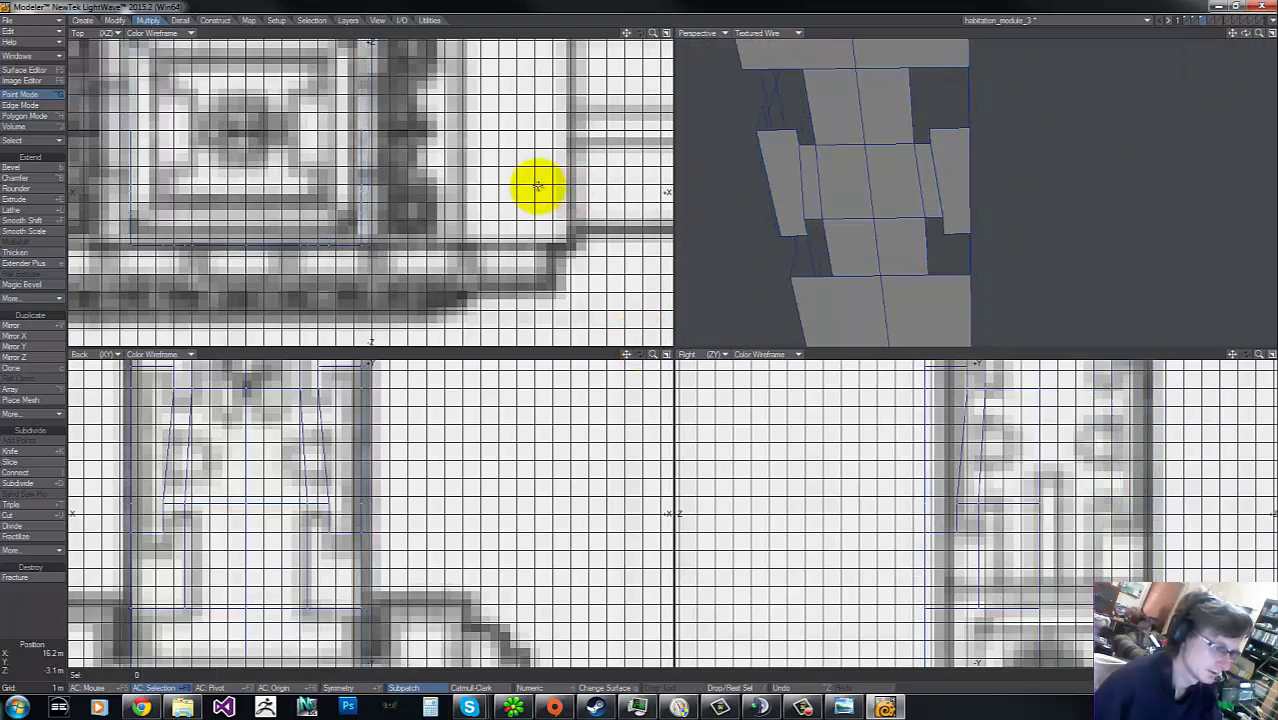
Step: Merge the quarter section's points with Automatic range, and check Polygon Statistics for polygons with more than four vertices
key(m)
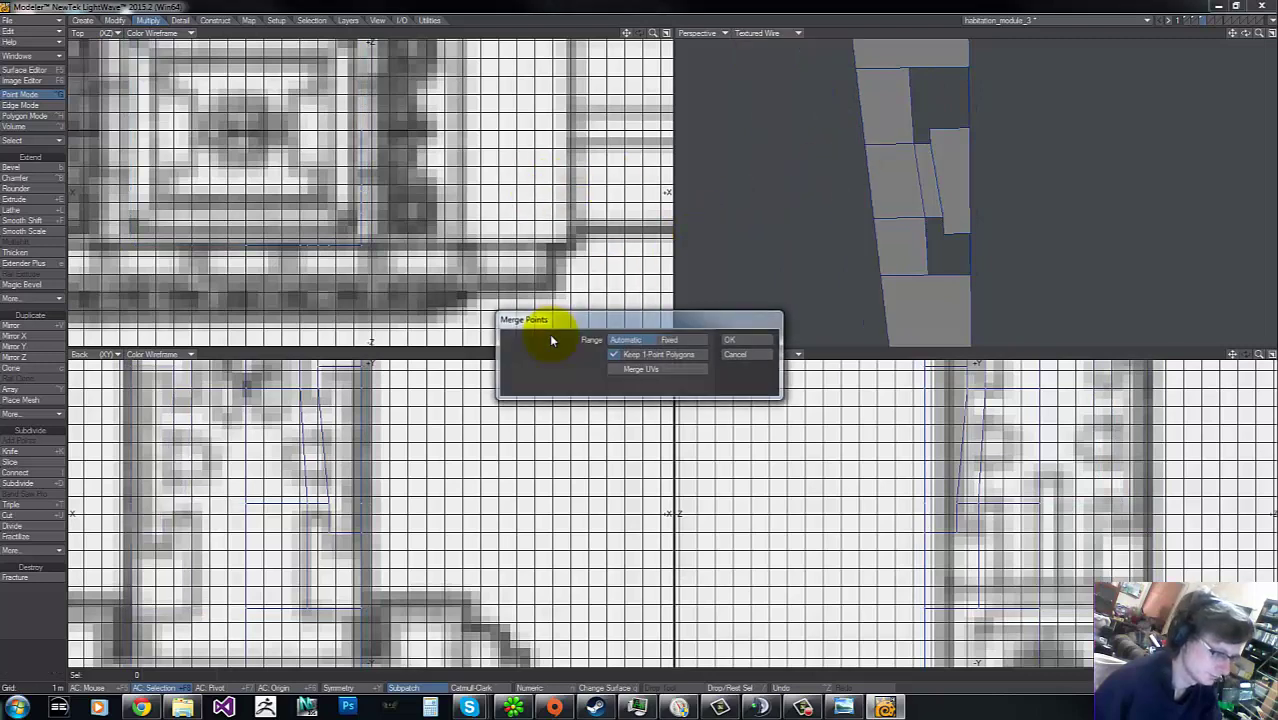
key(Return)
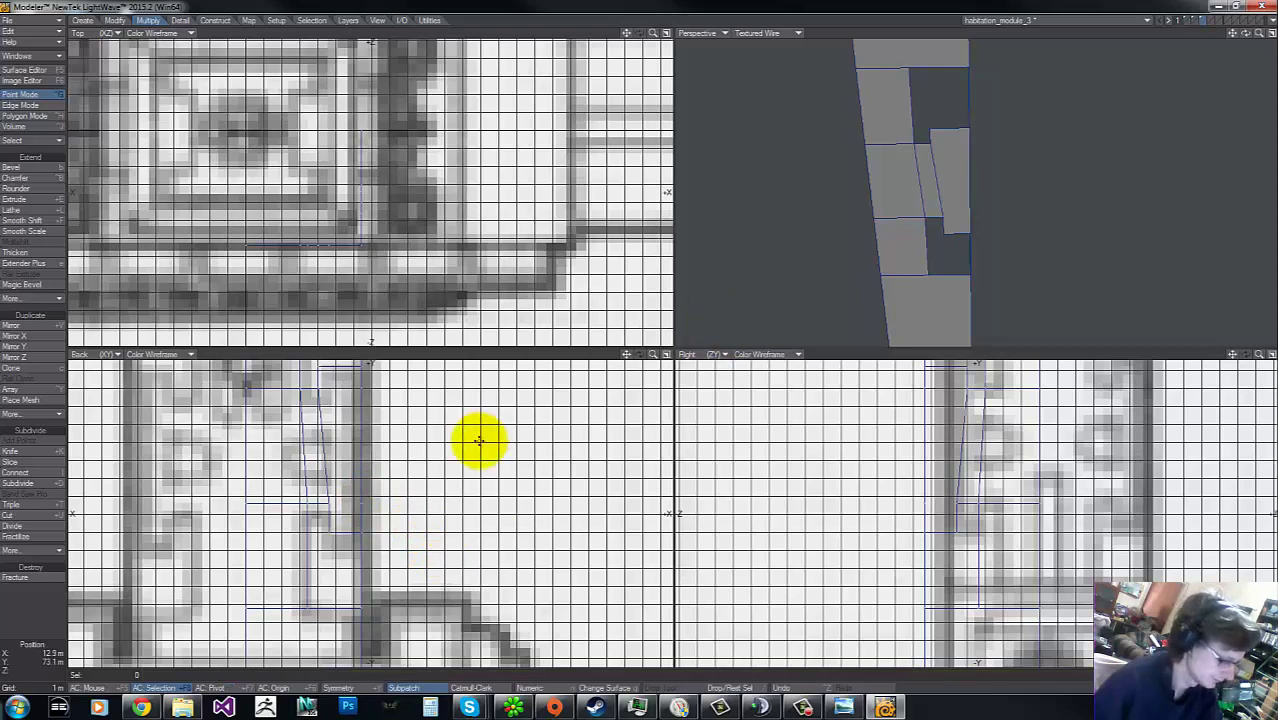
key(w)
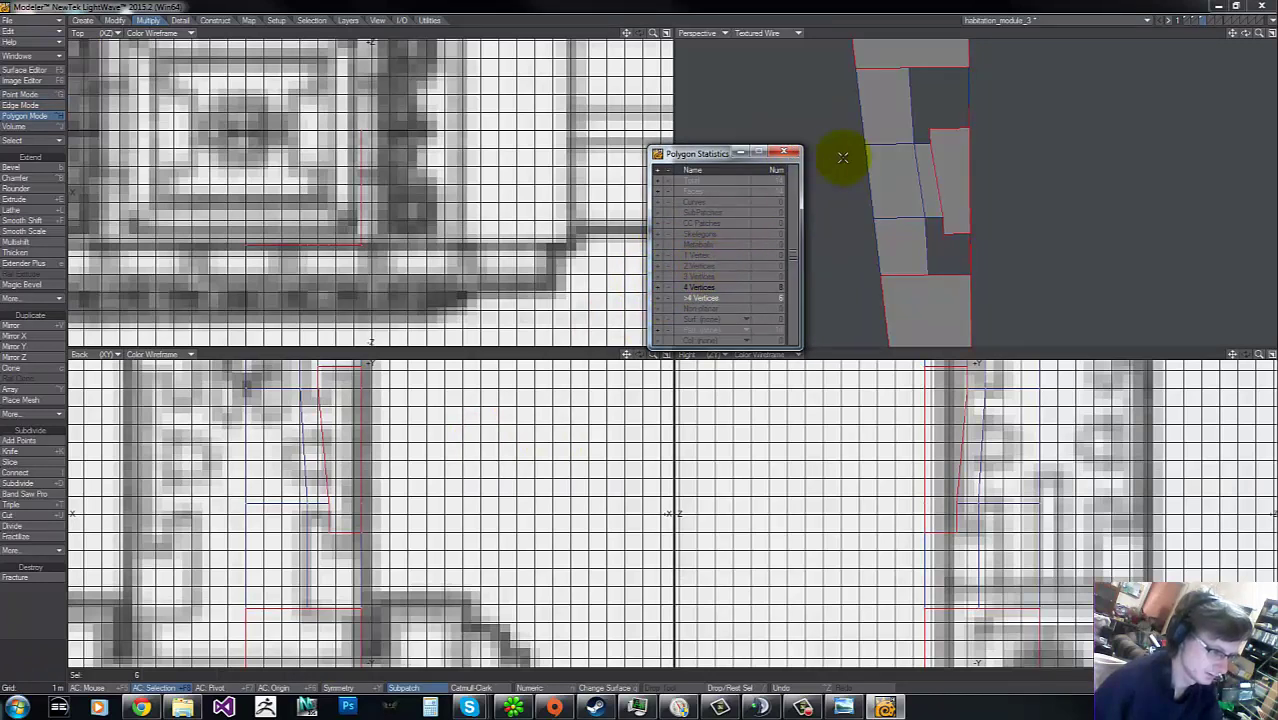
click(667, 298)
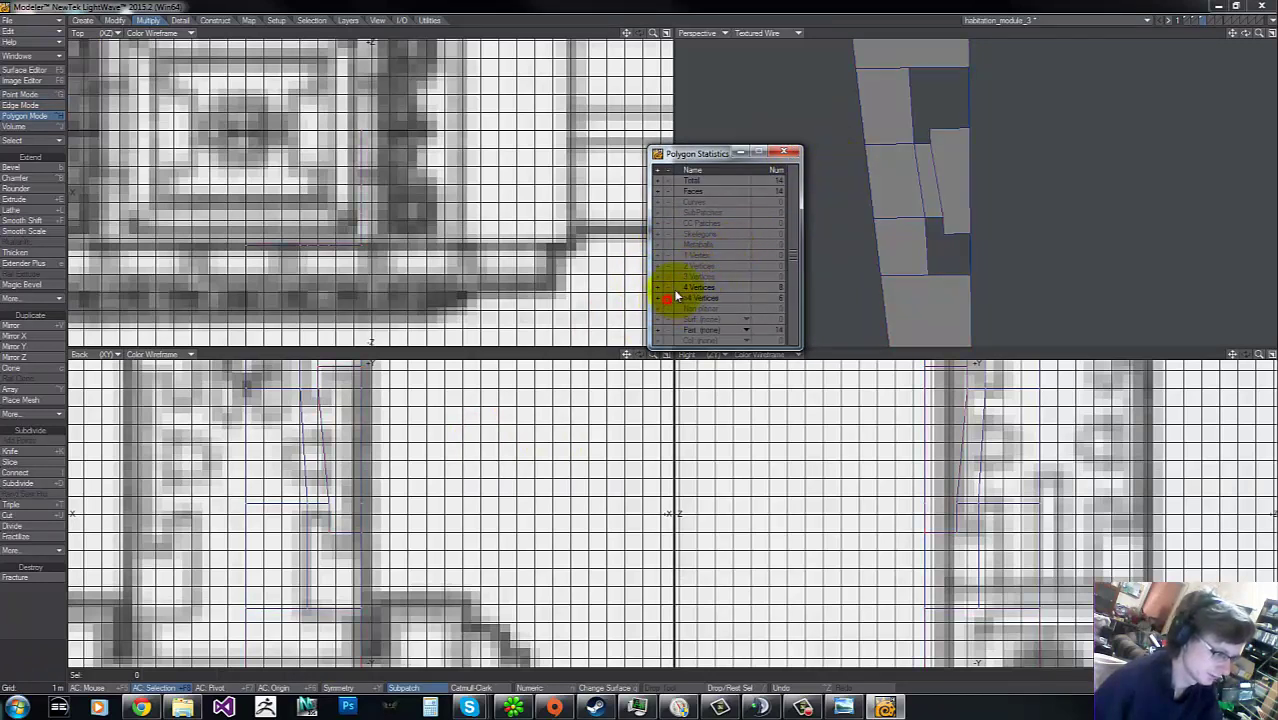
click(794, 153)
Step: Check the welded points along the quarter section's outer vertical corner one by one
drag(1245, 32, 638, 333)
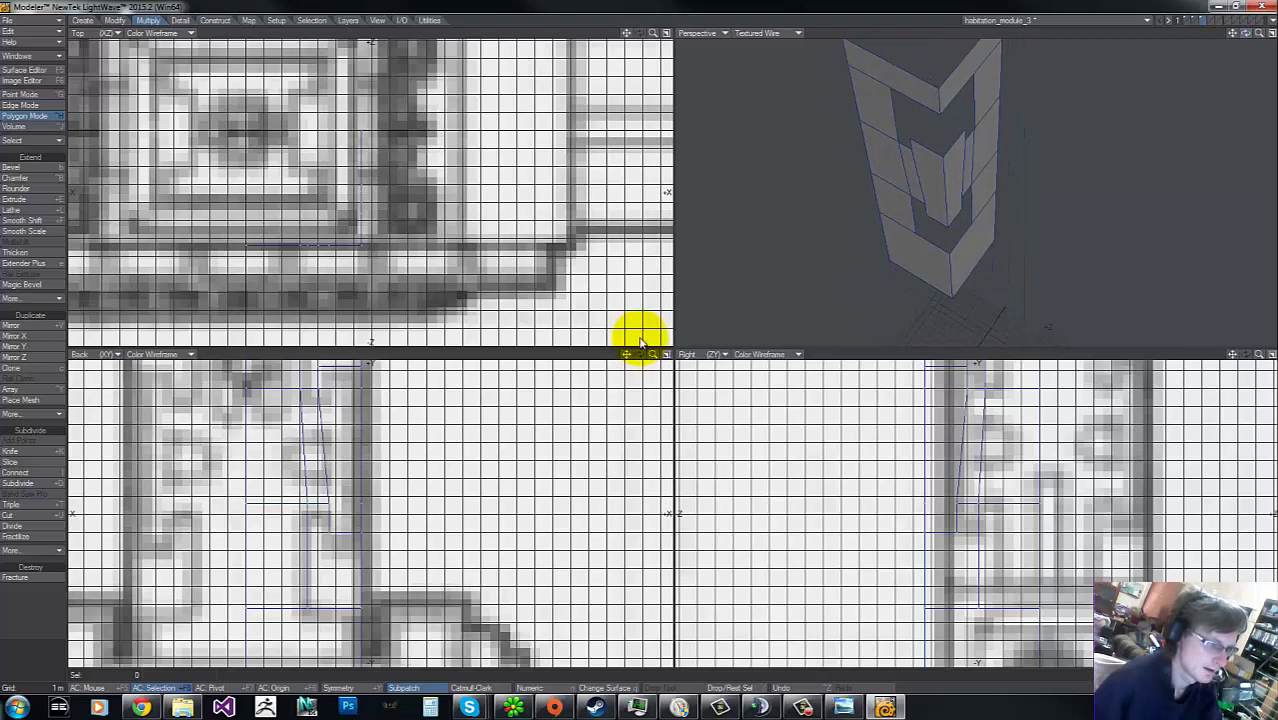
key(space)
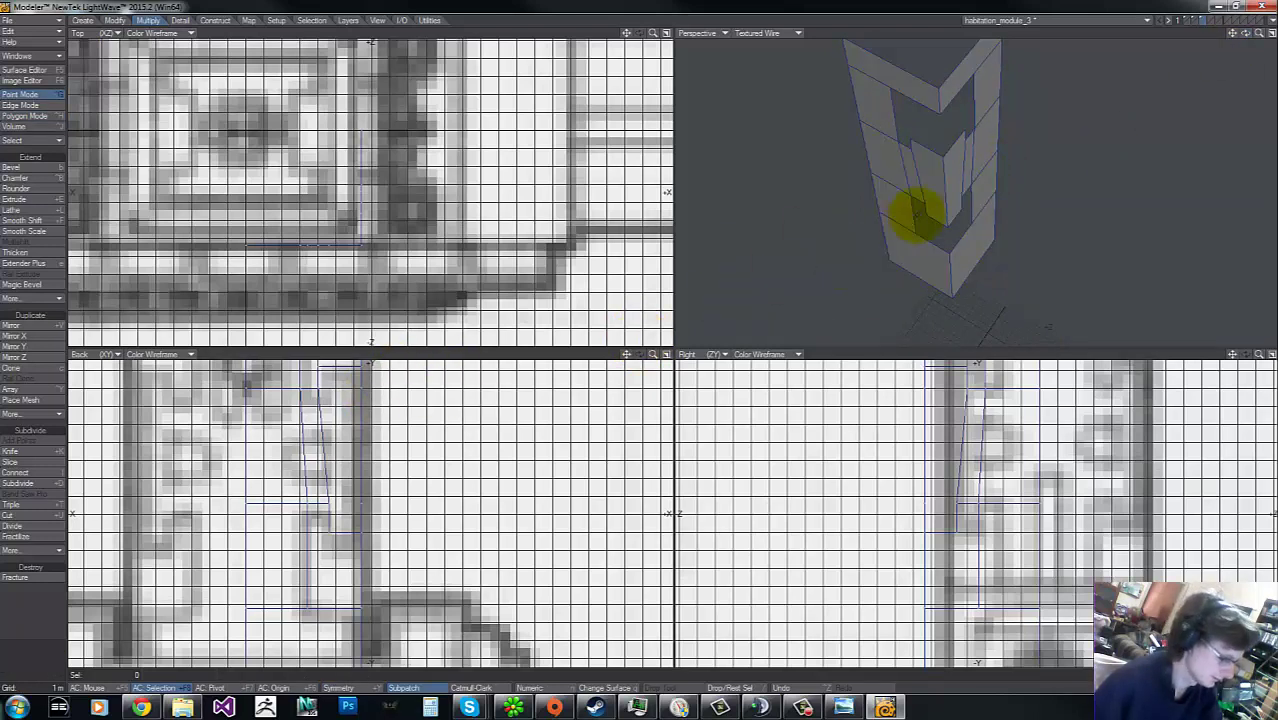
click(942, 155)
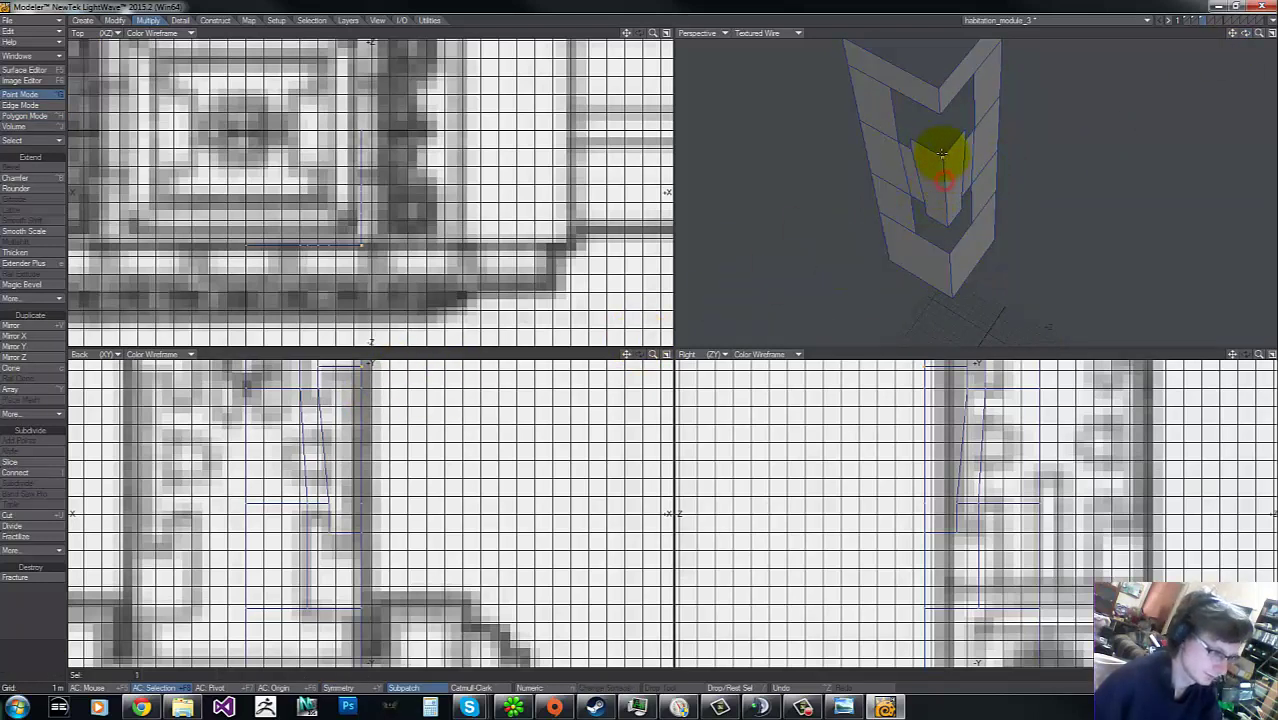
click(363, 367)
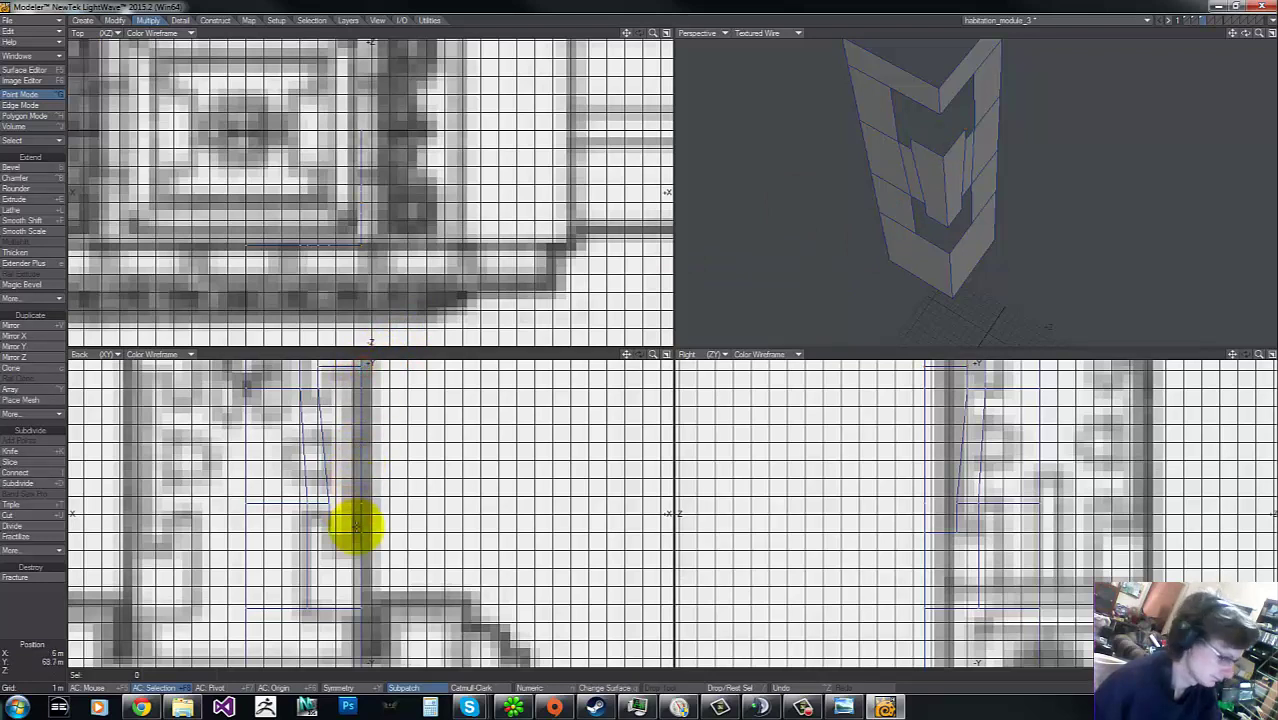
click(362, 532)
click(362, 533)
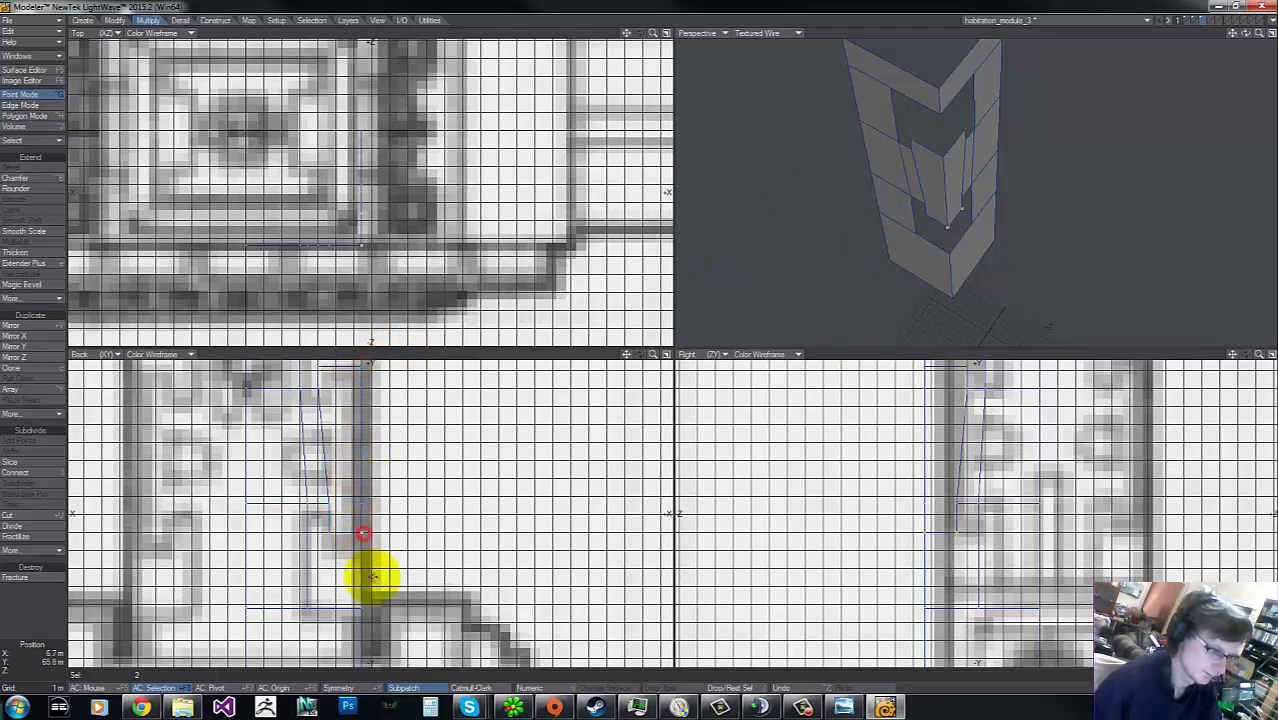
mouse_move(345, 499)
right_down()
mouse_move(334, 525)
mouse_move(339, 494)
right_up()
click(363, 608)
click(362, 608)
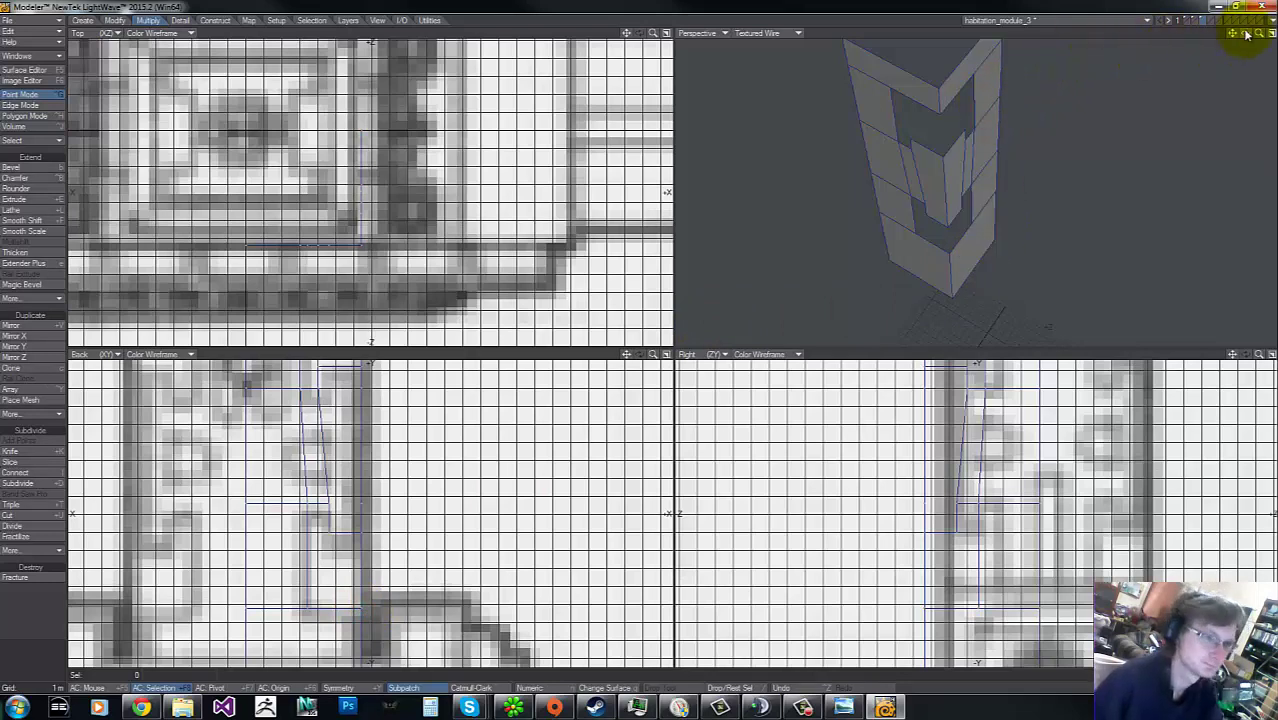
Step: Compare the quarter section's outer corner with the rounded shell in the background layer and check the corner points
drag(1259, 34, 642, 340)
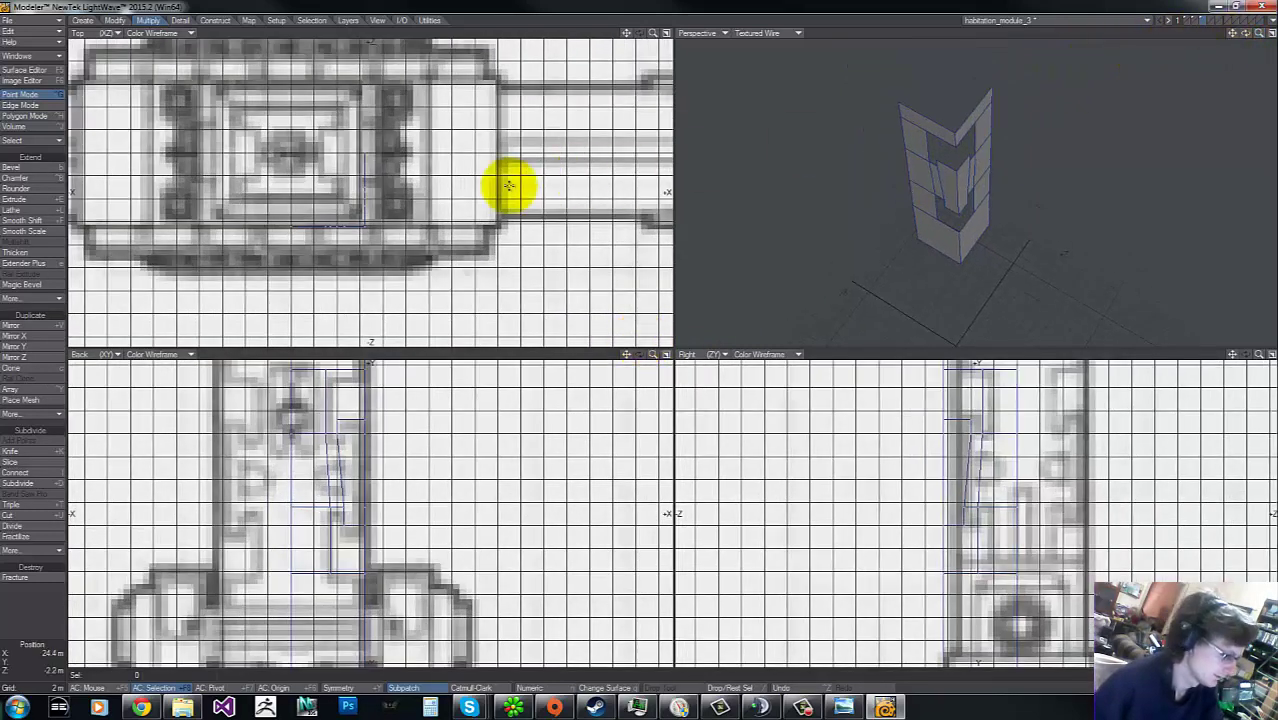
click(1197, 23)
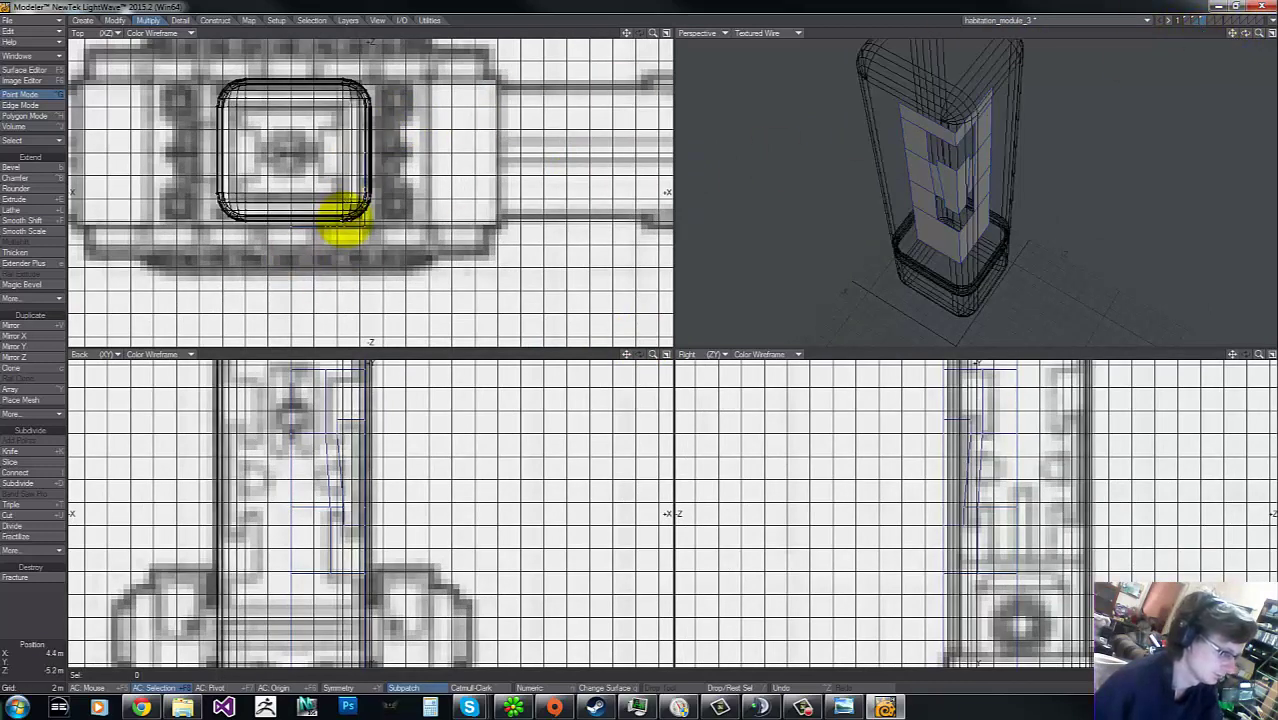
click(1199, 27)
drag(652, 33, 640, 339)
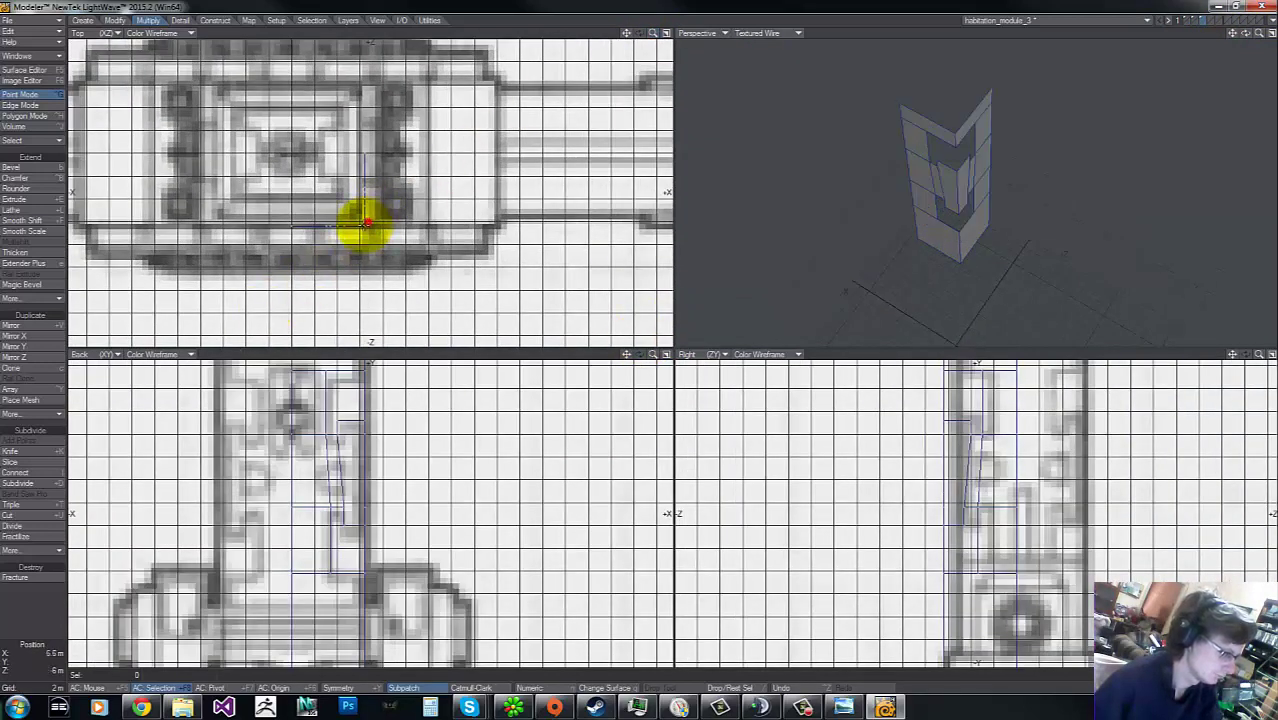
drag(366, 222, 368, 228)
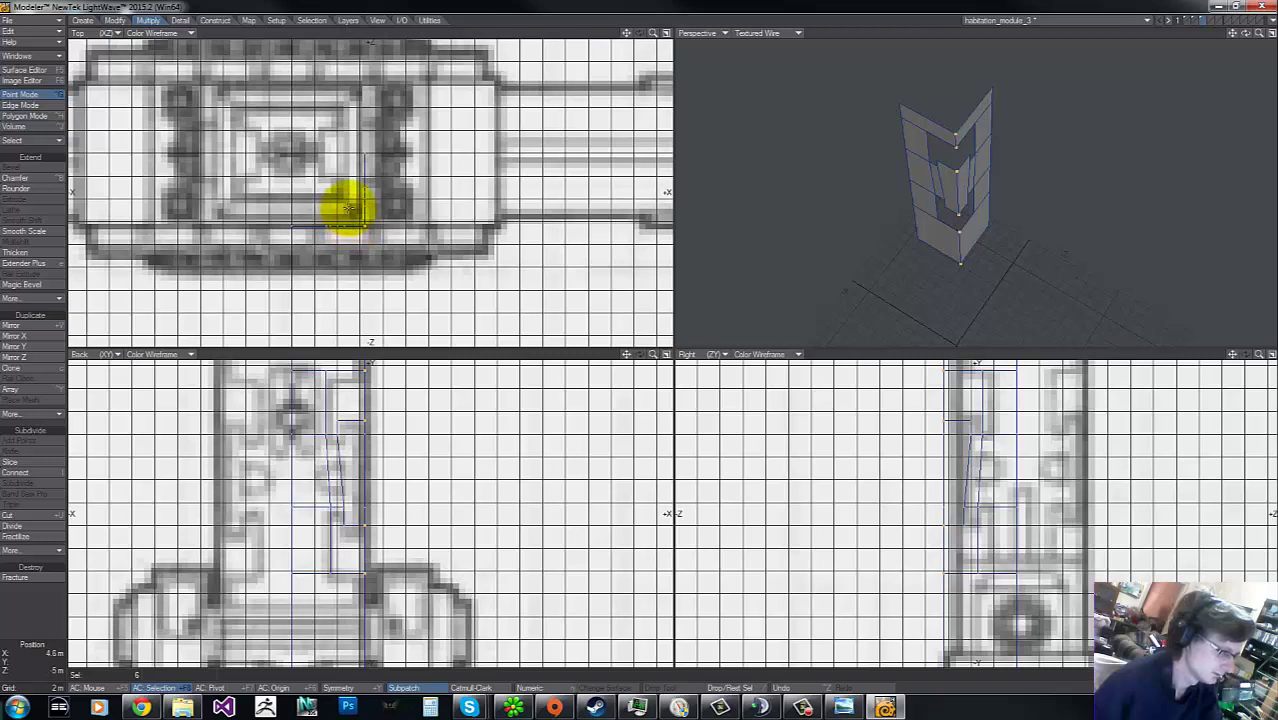
right_drag(349, 209, 354, 205)
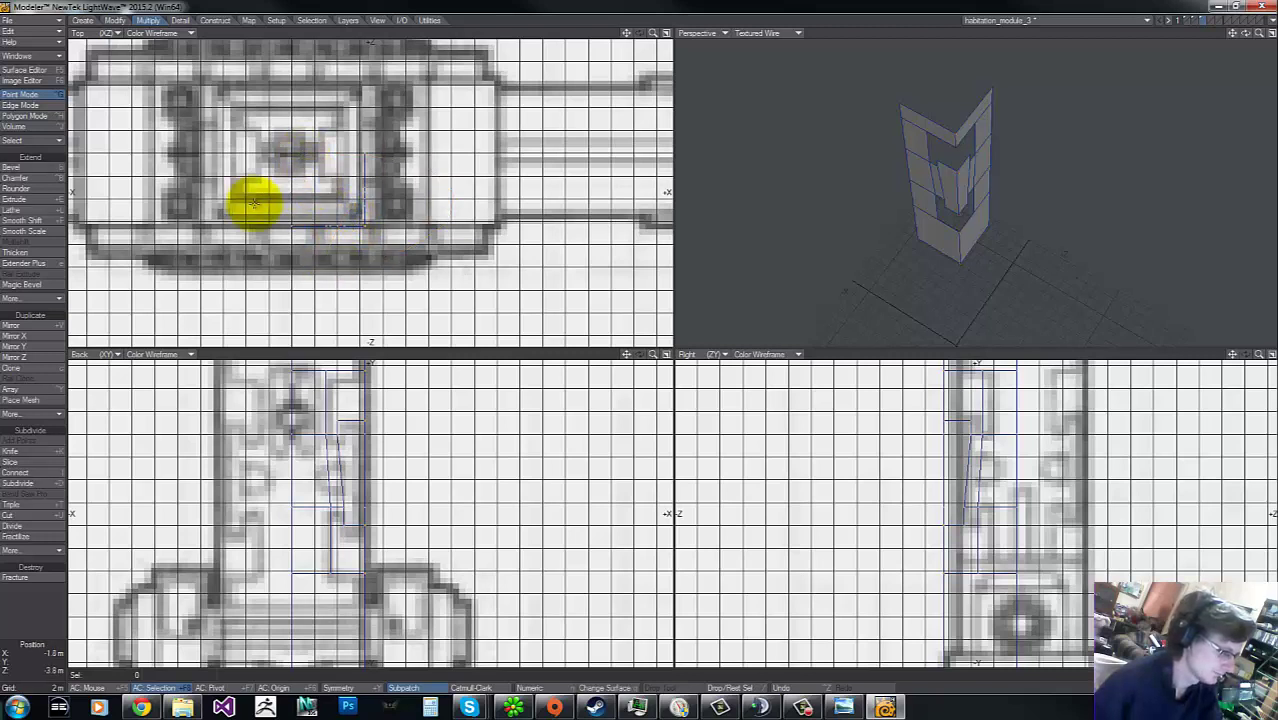
Step: Stretch the quarter section in the Top view to about 64% along Z and narrow it along X to fit the blueprint
key(h)
drag(333, 184, 333, 187)
drag(638, 332, 639, 332)
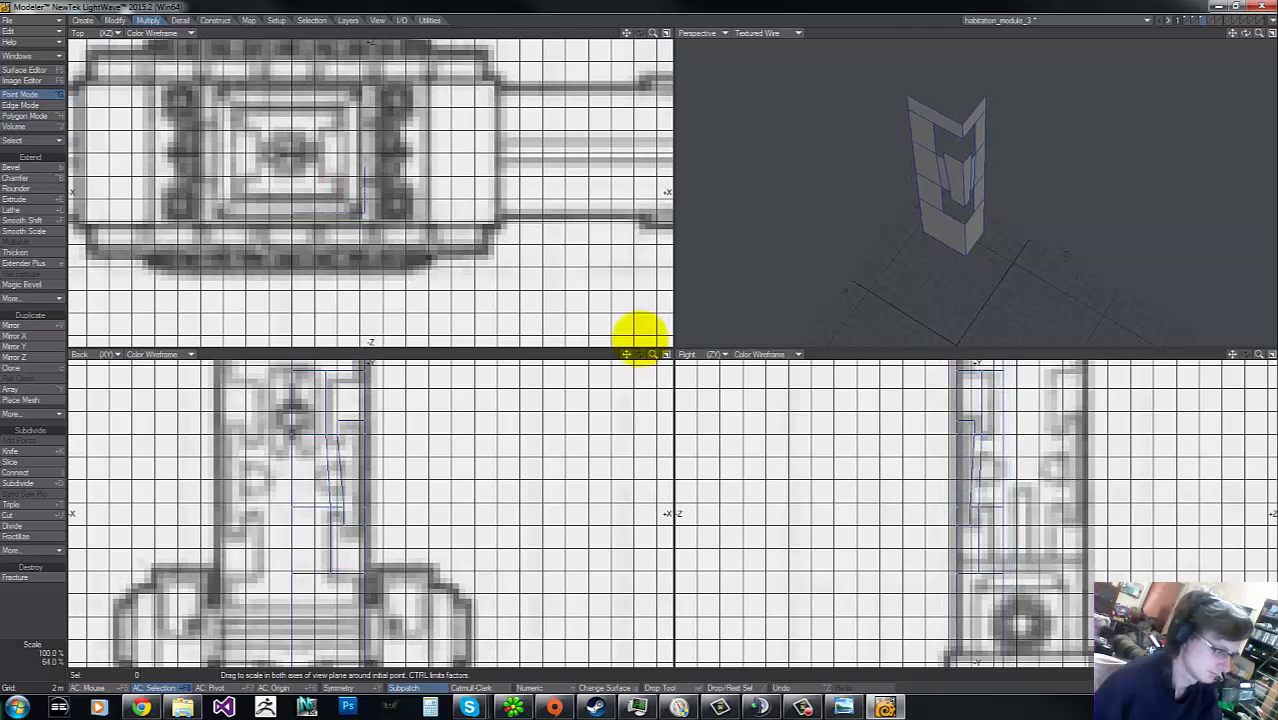
drag(339, 184, 638, 334)
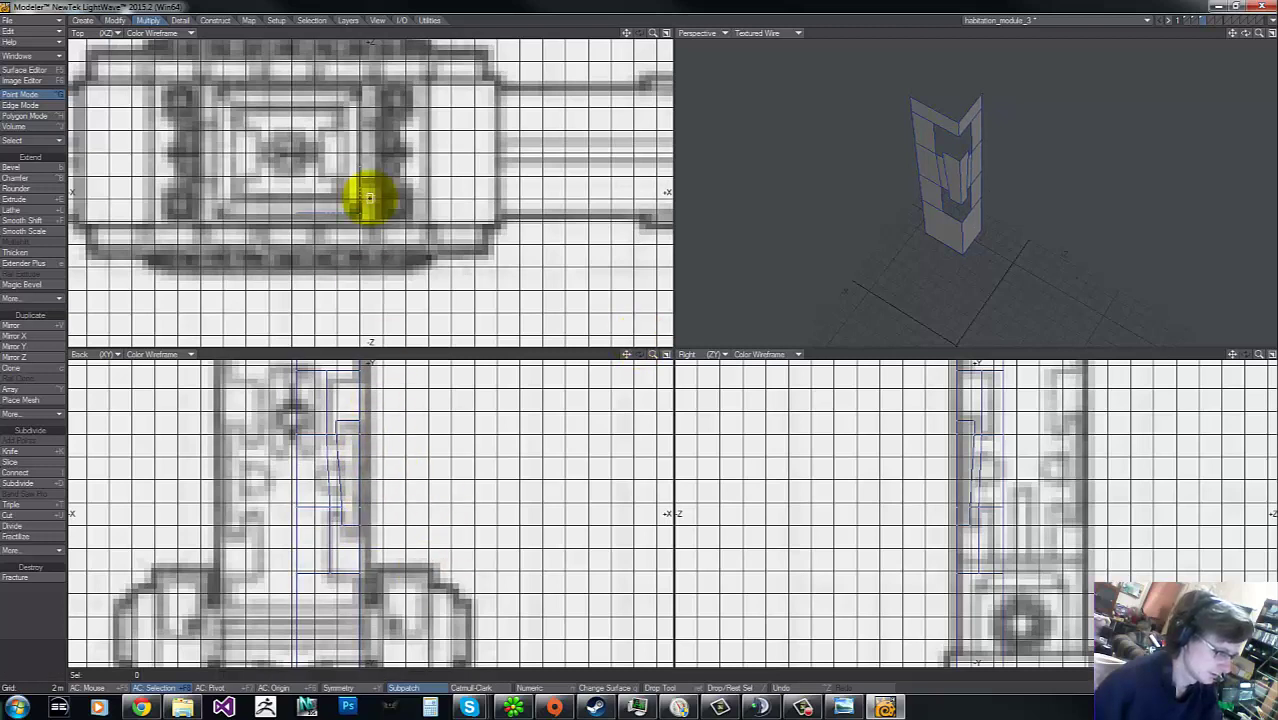
Step: Move the side panel's open-edge points about 1 m along Z and set them exactly to Z = 0 m
key(space)
click(358, 165)
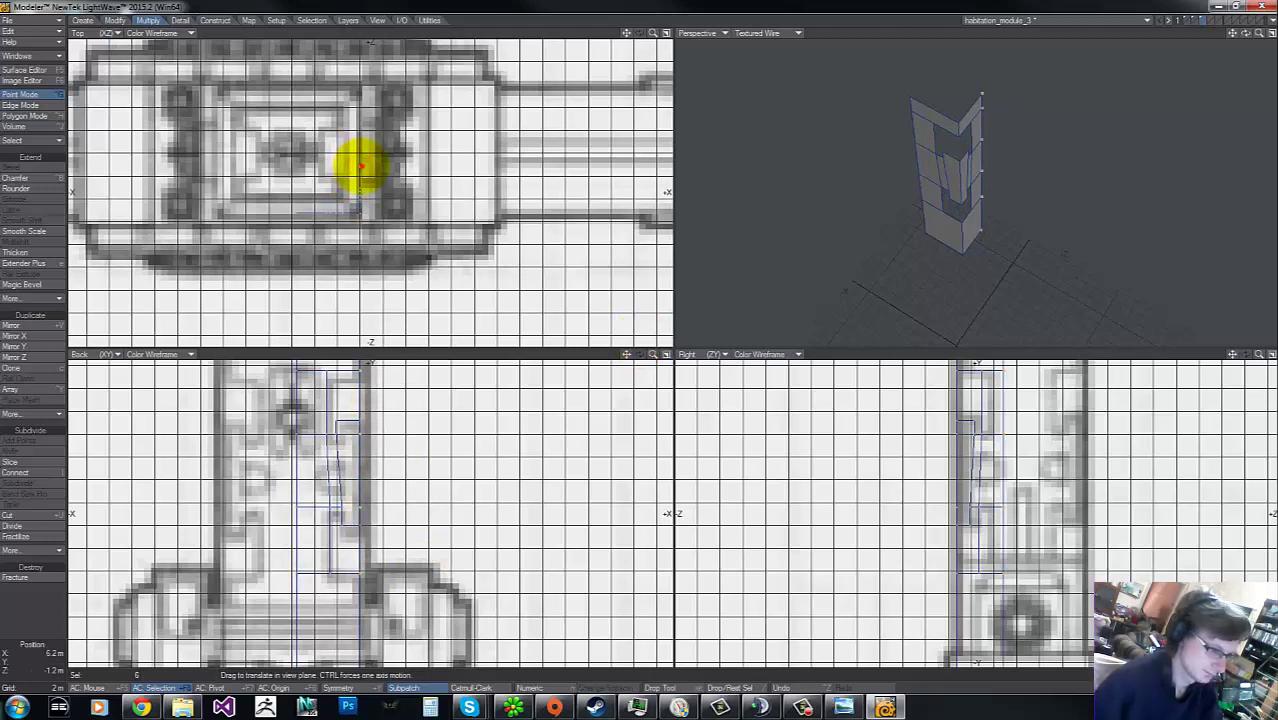
drag(360, 165, 638, 331)
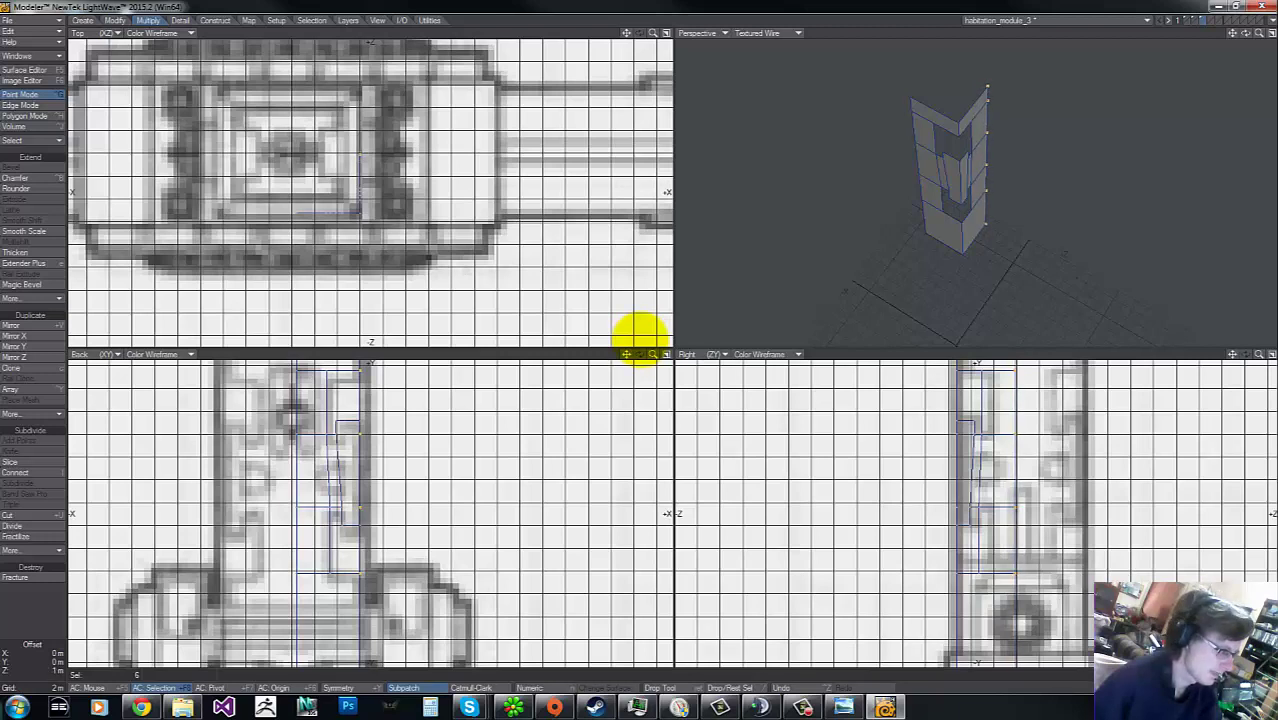
key(ctrl+v)
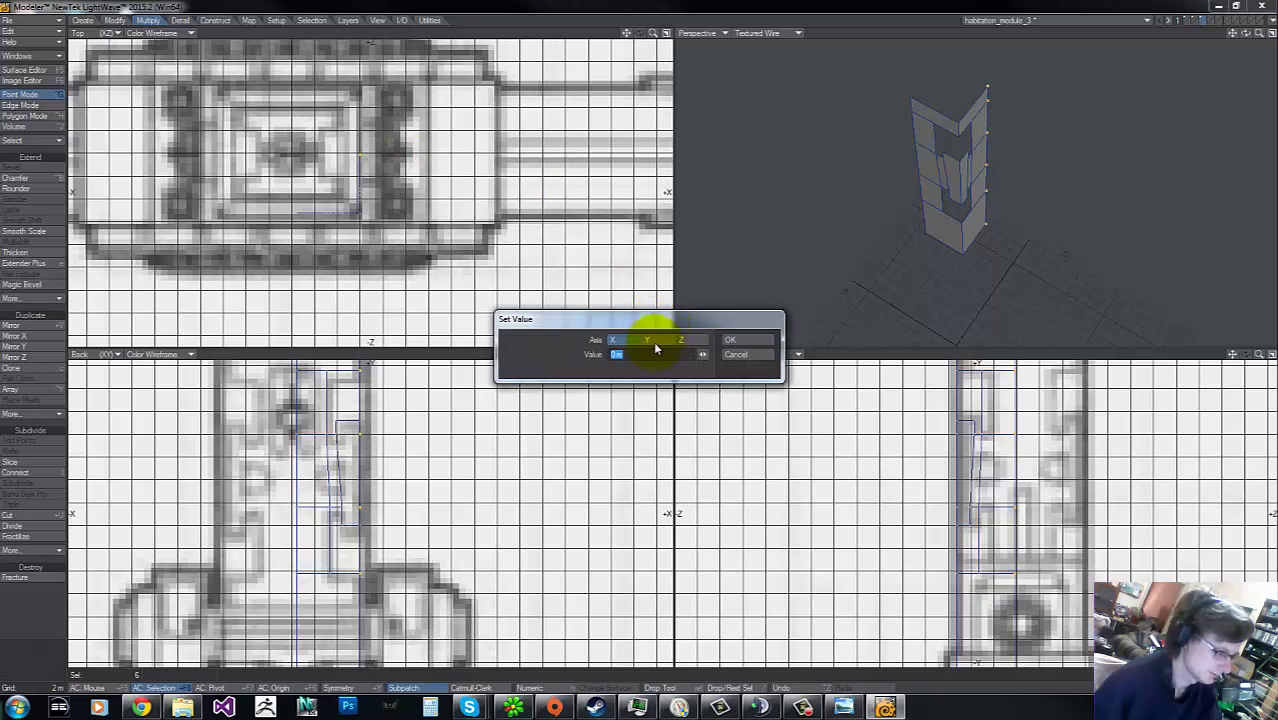
click(692, 343)
click(733, 342)
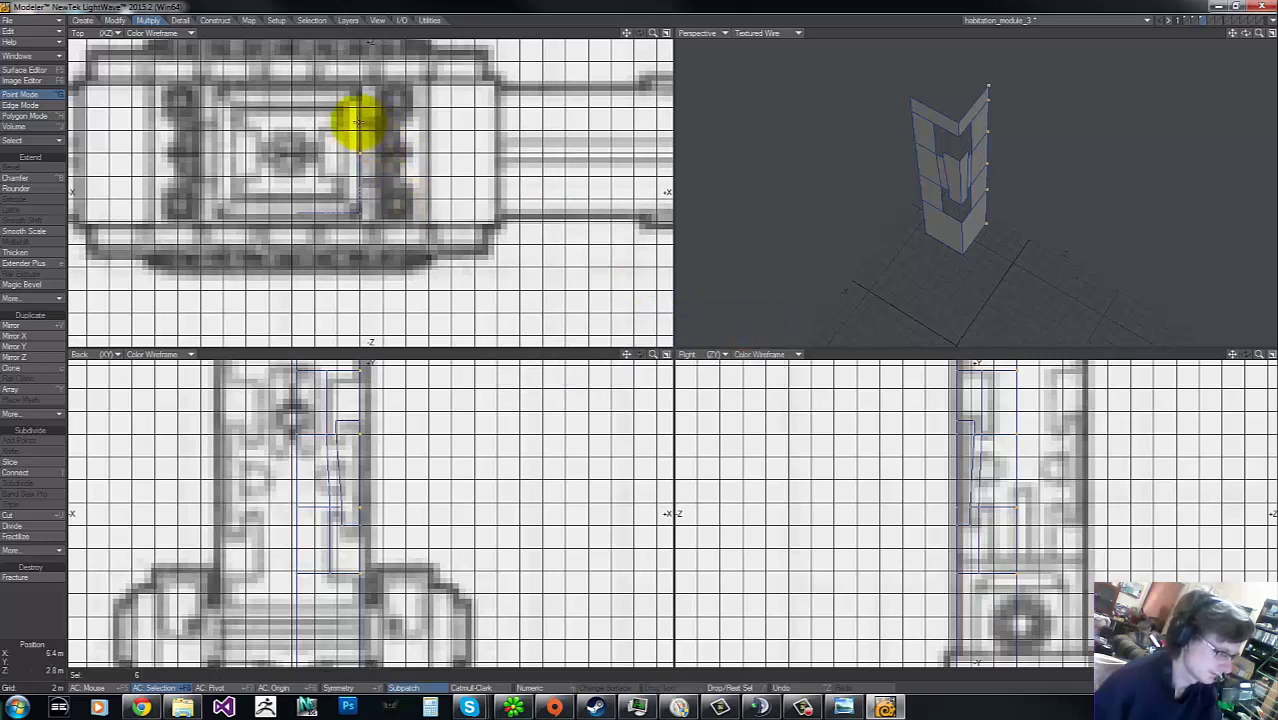
key(t)
right_drag(340, 138, 314, 207)
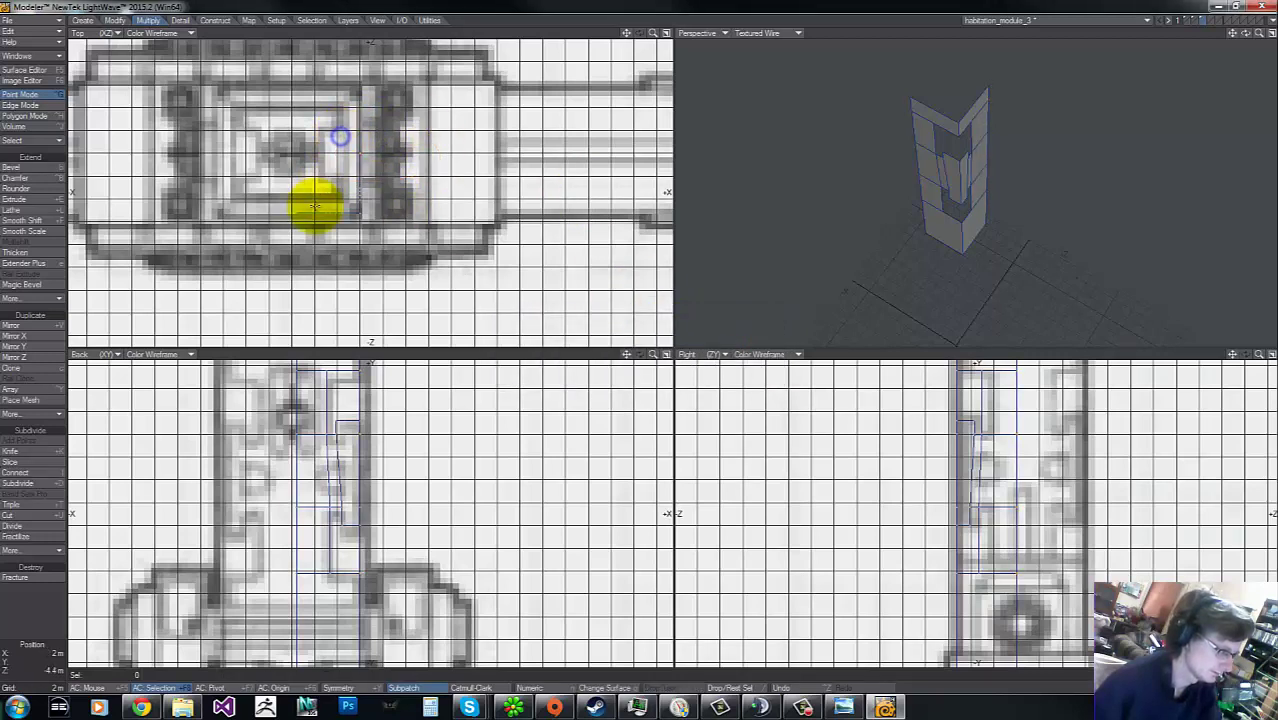
Step: Set the front panel's open-edge points to X = 0 m
click(298, 213)
key(ctrl+v)
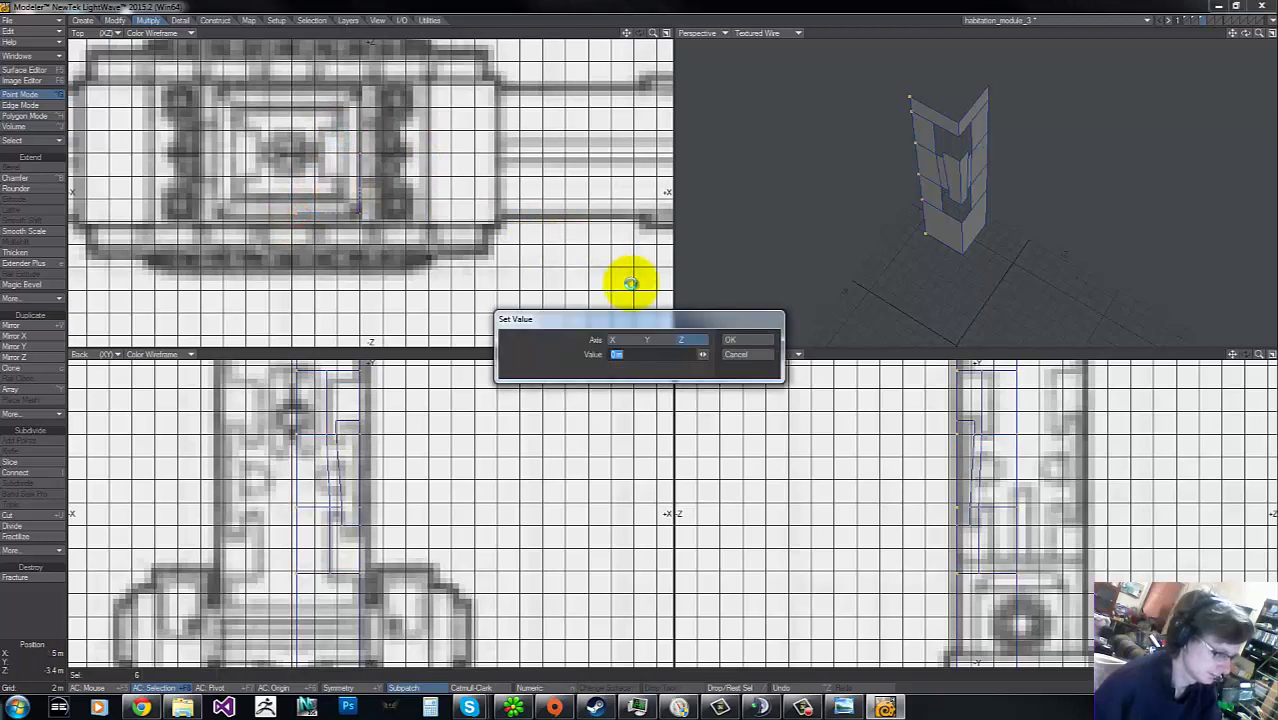
click(752, 340)
key(u)
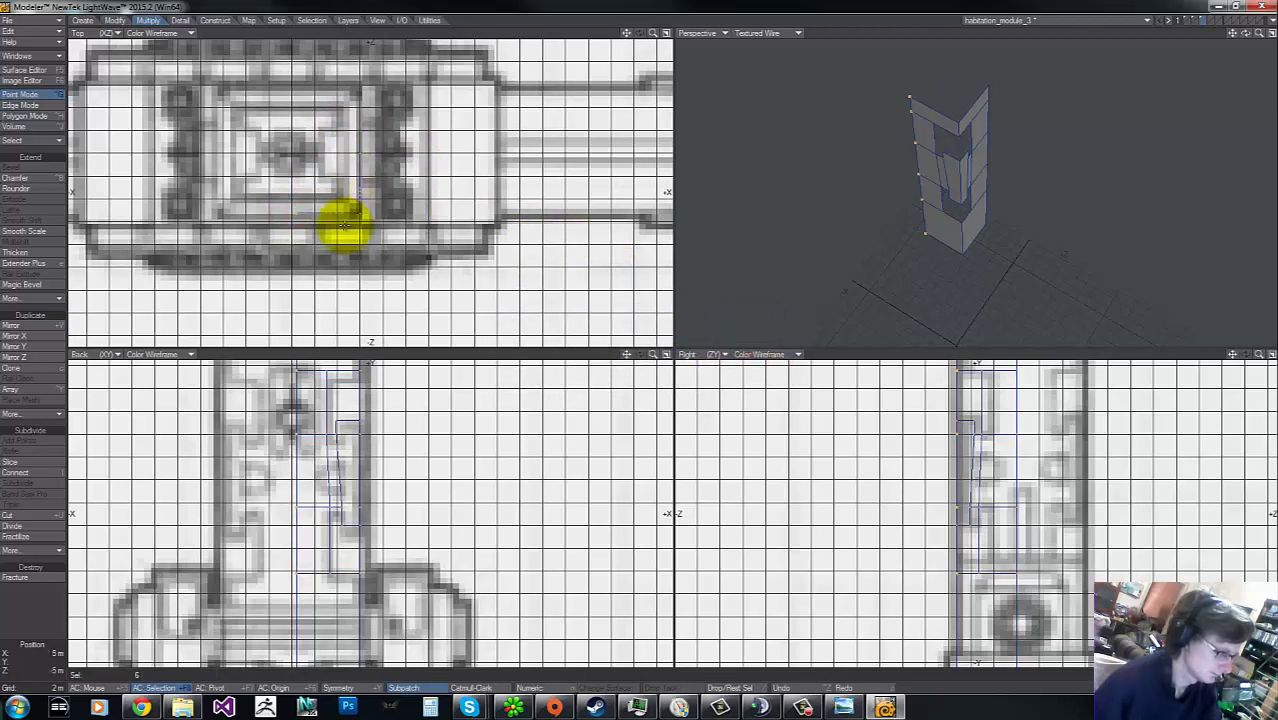
key(ctrl+v)
click(620, 340)
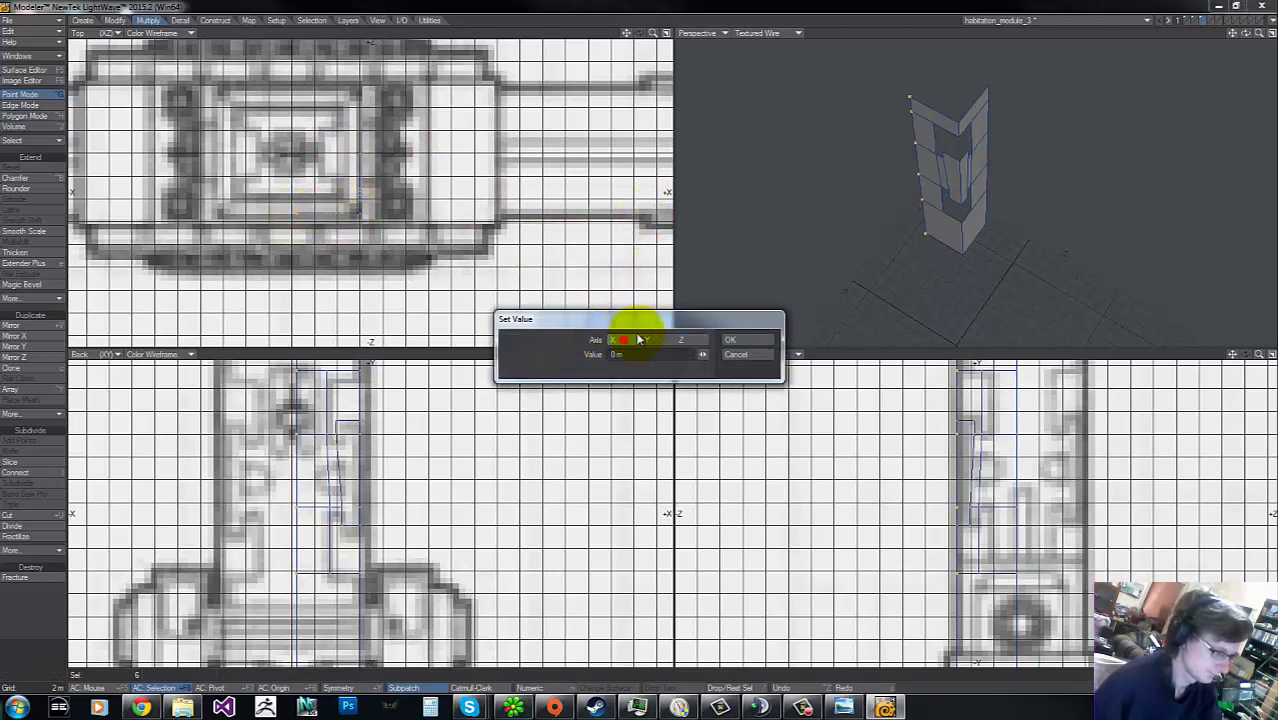
click(758, 342)
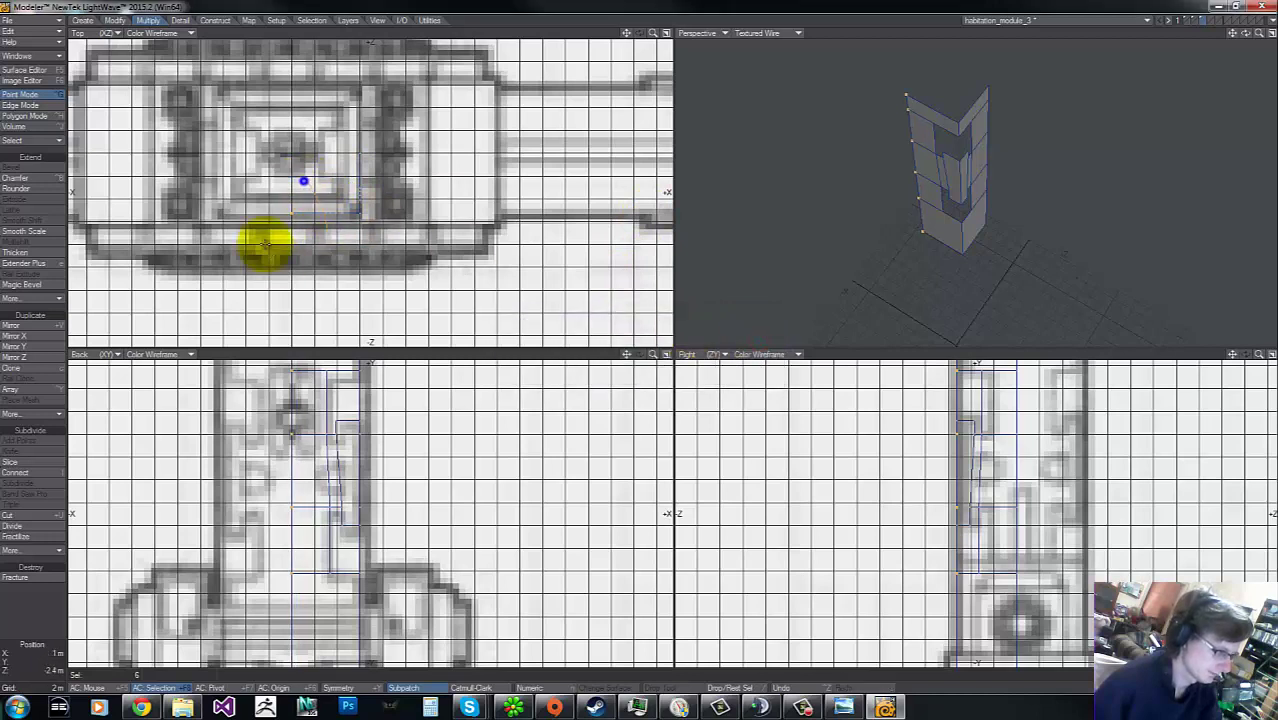
Step: Mirror the quarter section across X = 0 and Z = 0 in the Top view to form the full four-sided shell
key(shift+v)
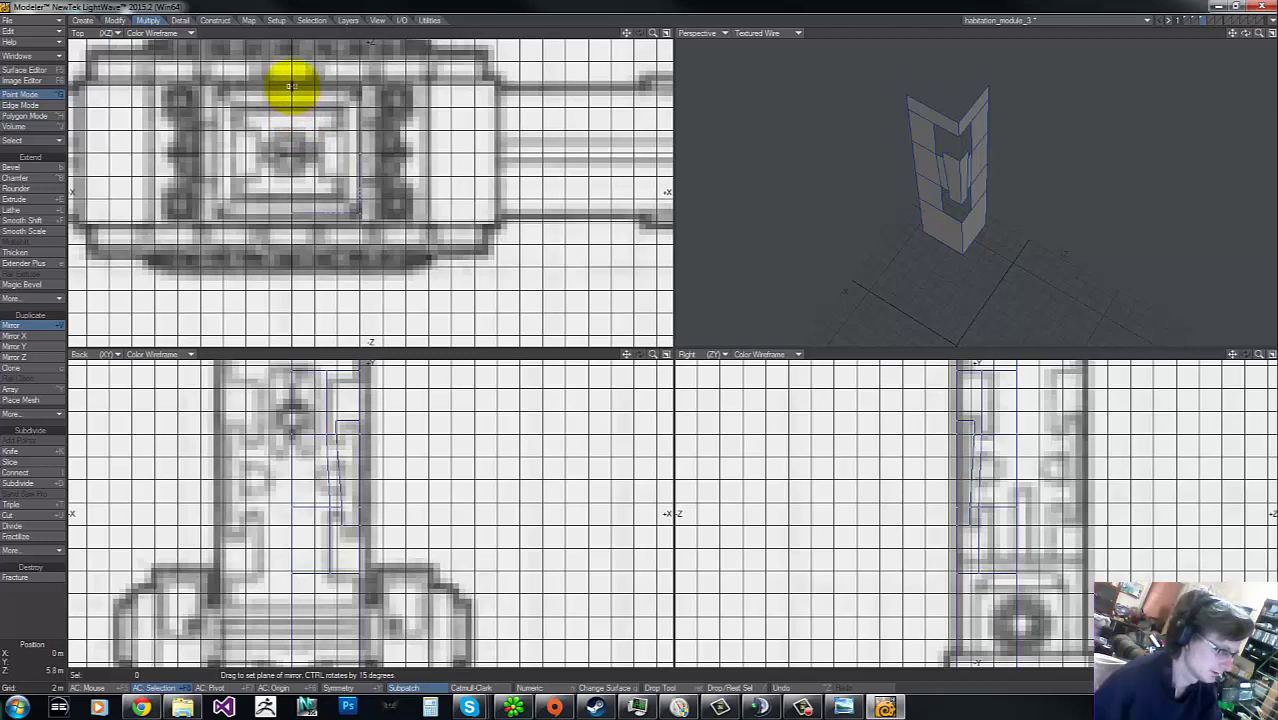
drag(292, 86, 302, 246)
key(space)
key(shift+v)
drag(391, 153, 103, 148)
key(space)
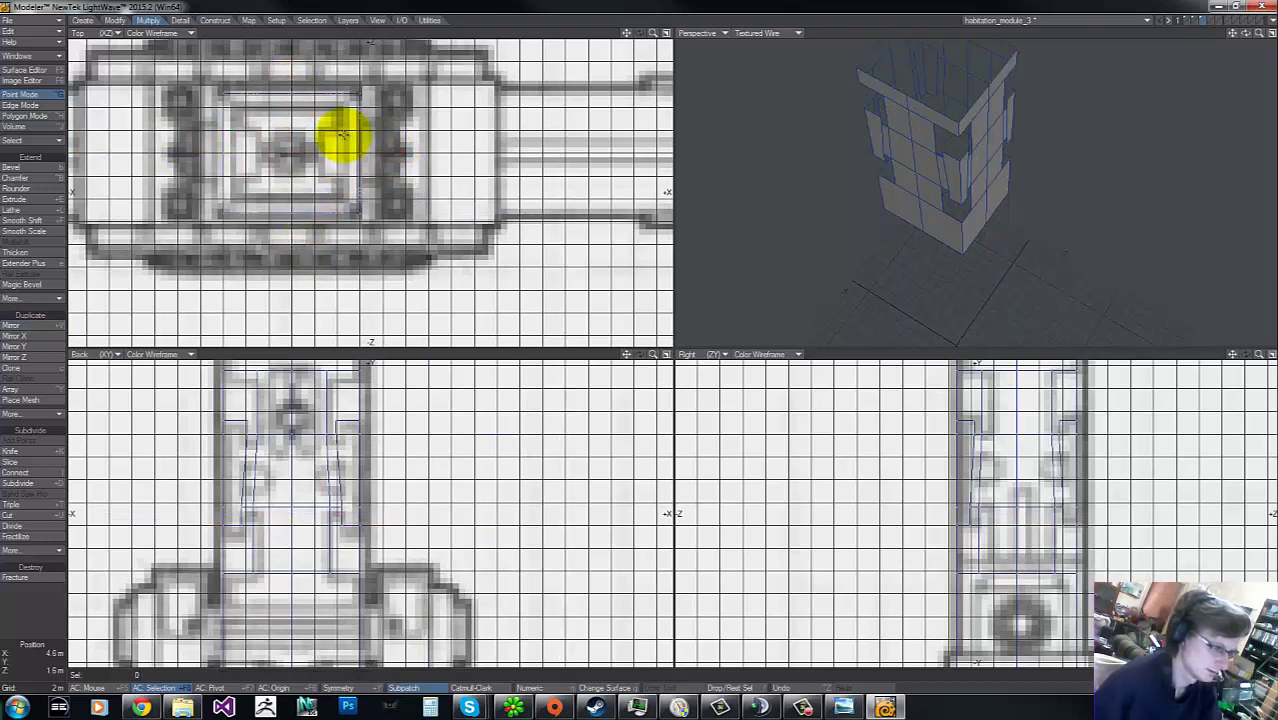
click(27, 254)
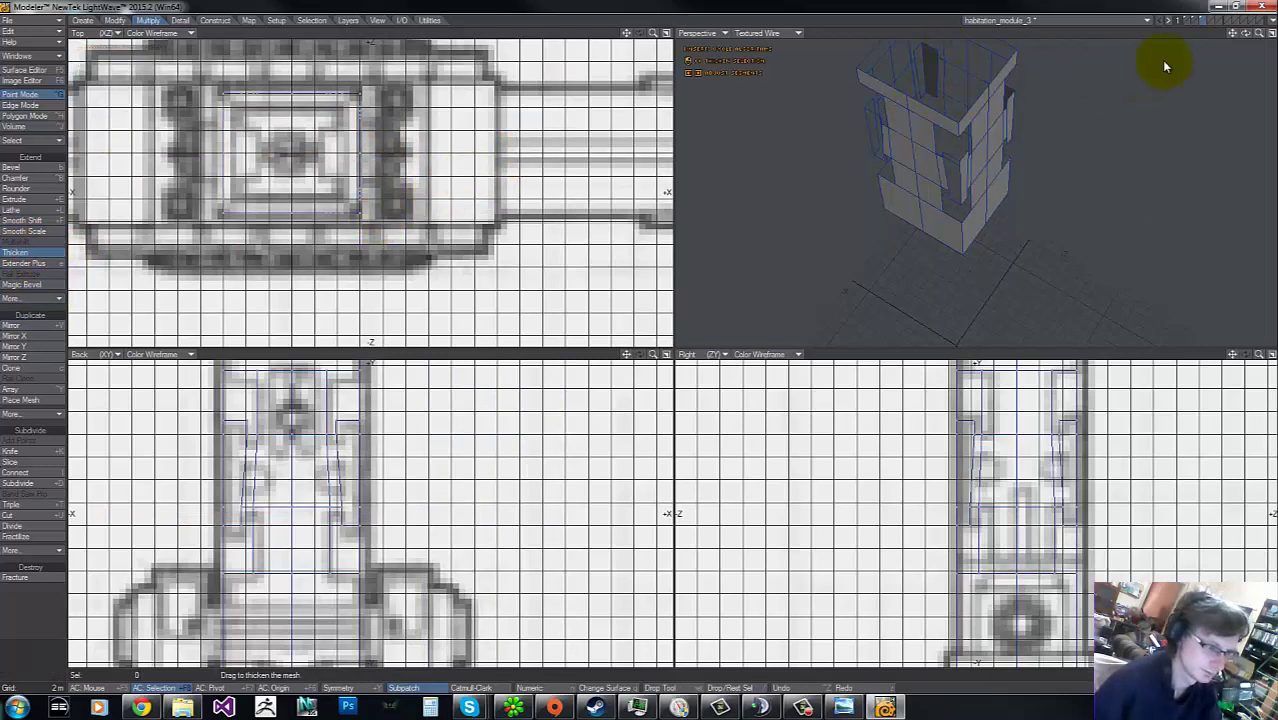
drag(1245, 34, 1175, 74)
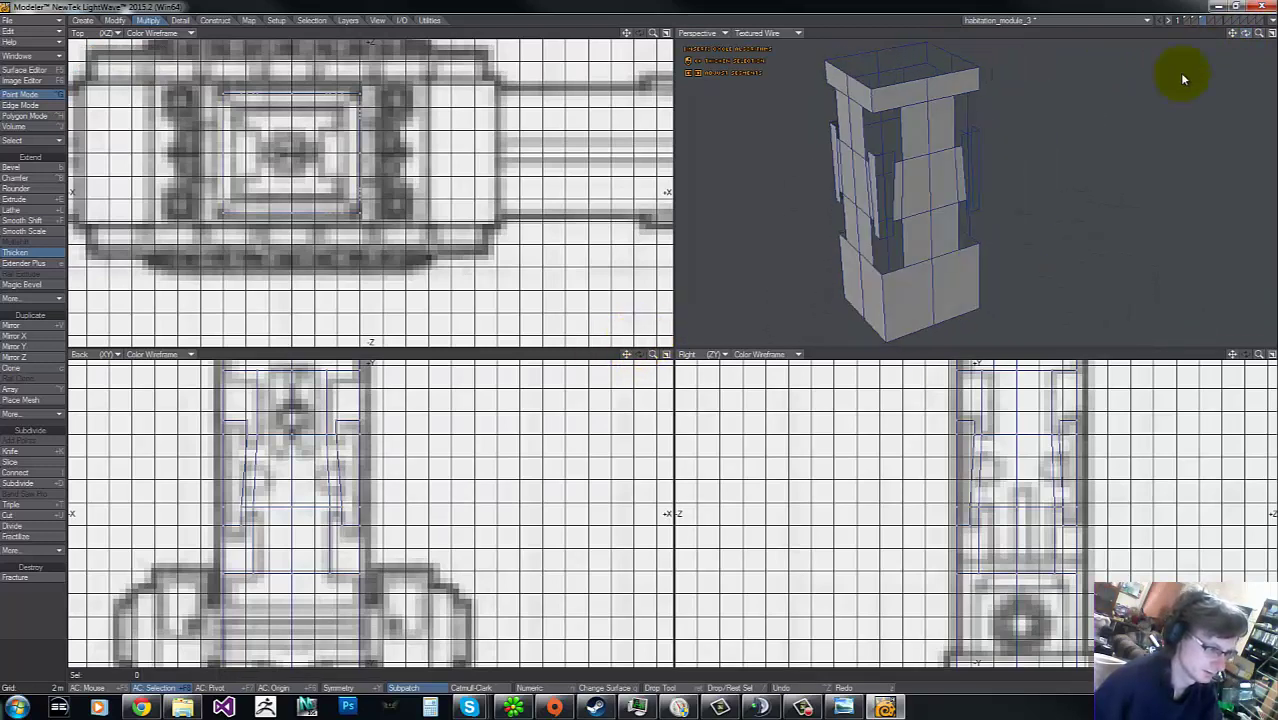
key(space)
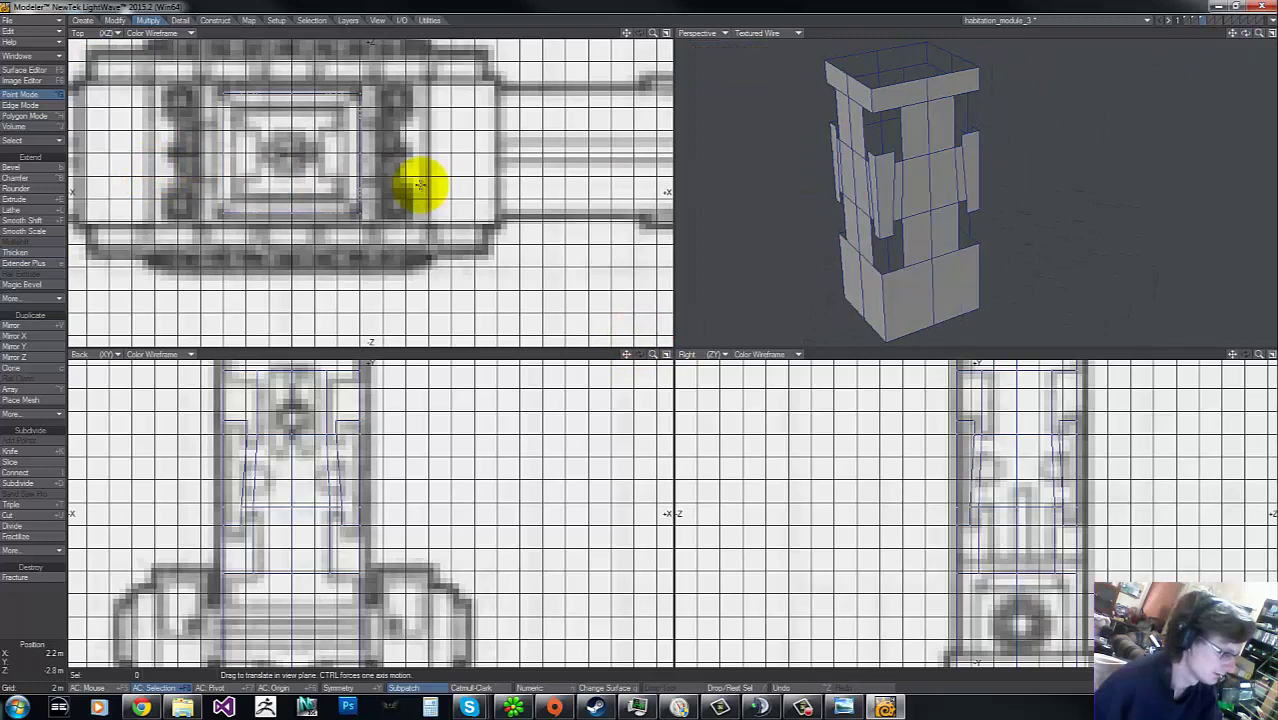
Step: Flip the polygons of the two narrow corner strips on the shell's -Z side
click(972, 170)
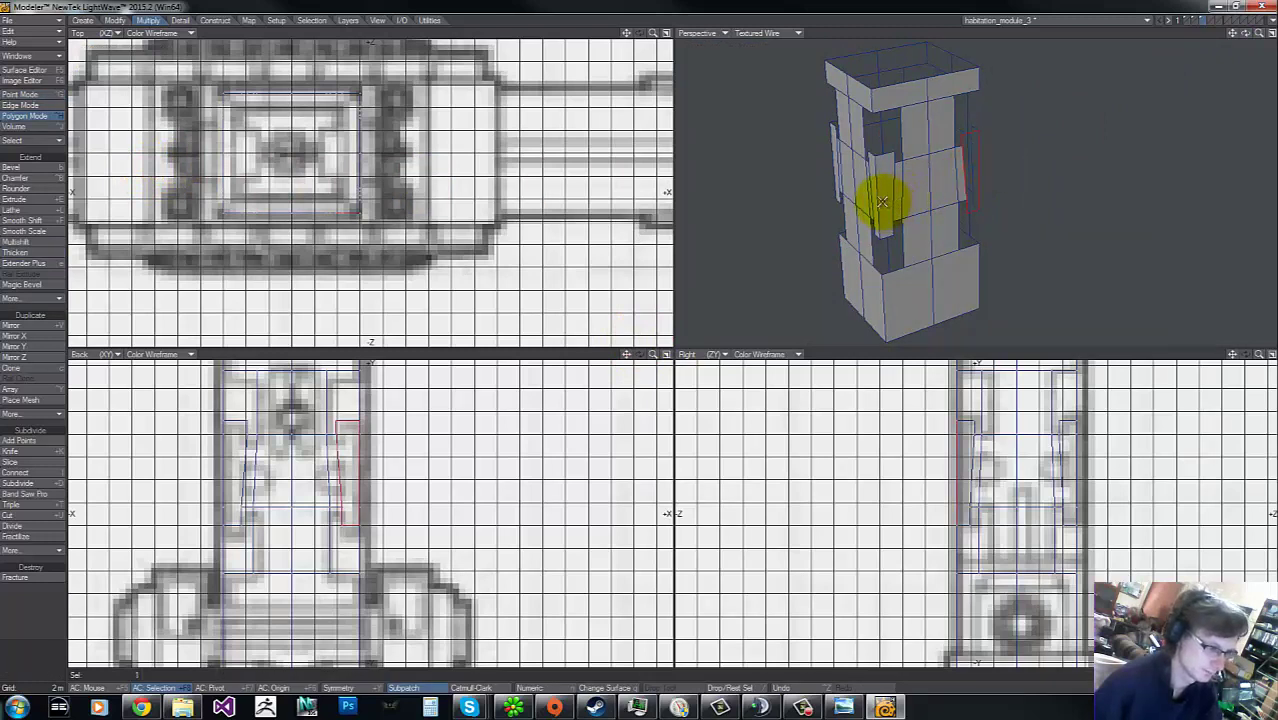
click(882, 202)
click(970, 177)
click(884, 192)
key(f)
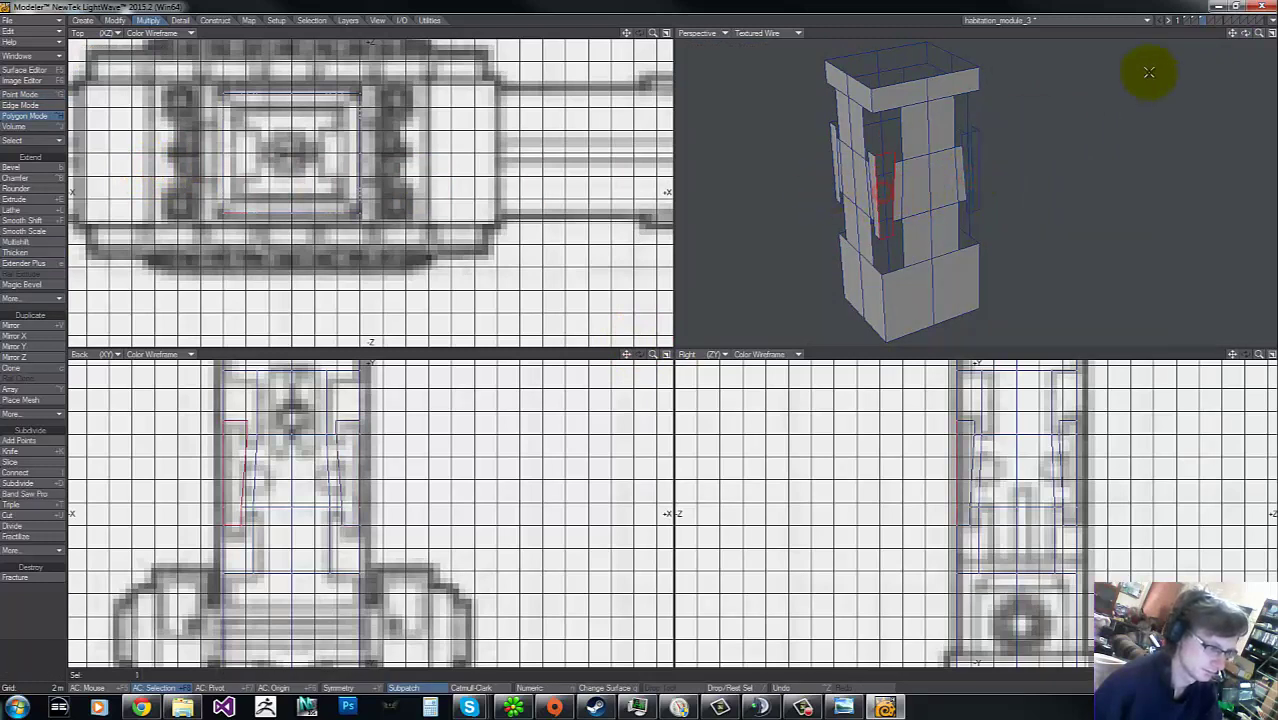
click(882, 175)
click(966, 163)
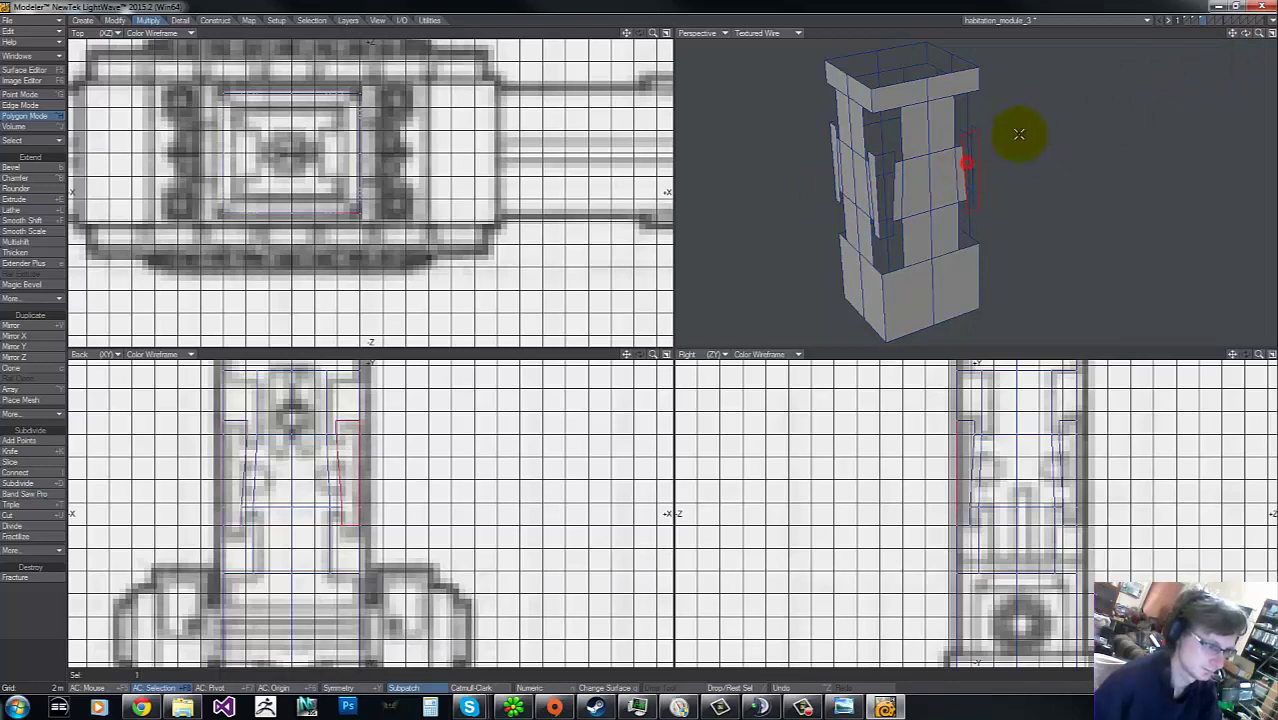
click(976, 162)
Step: Flip the narrow corner strip polygons along the shell's -X side
drag(1245, 33, 642, 344)
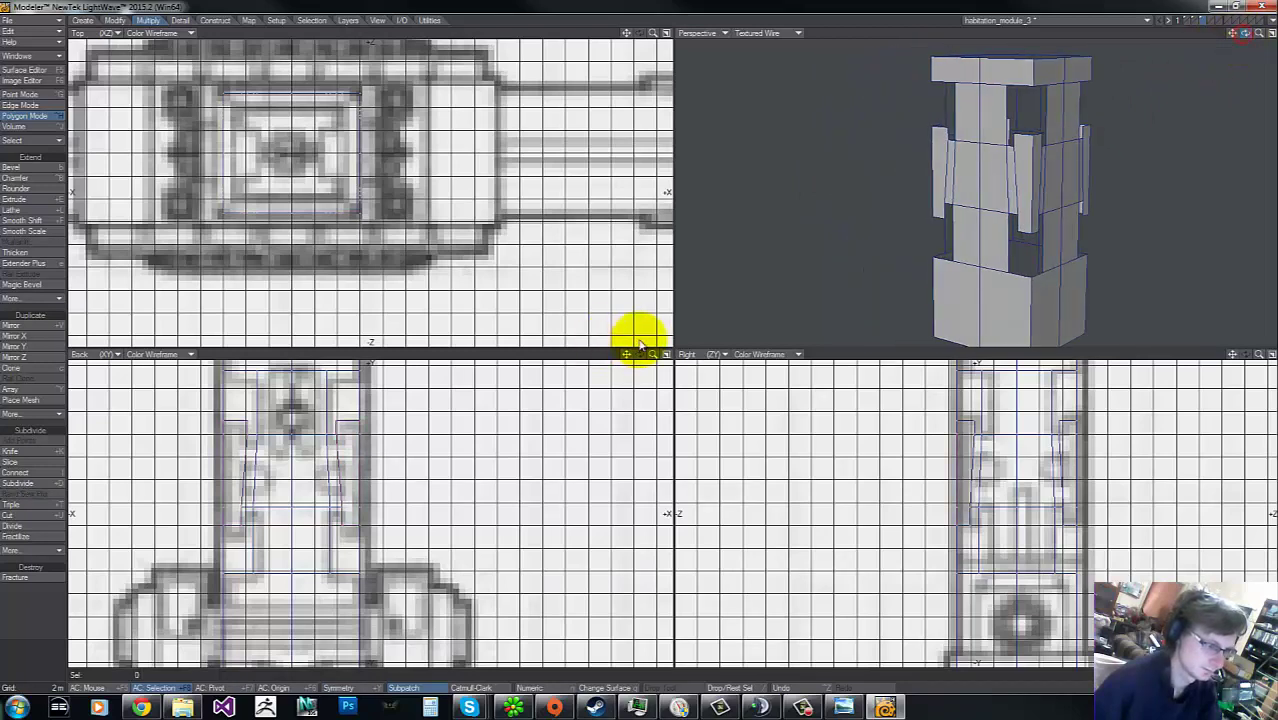
click(1023, 160)
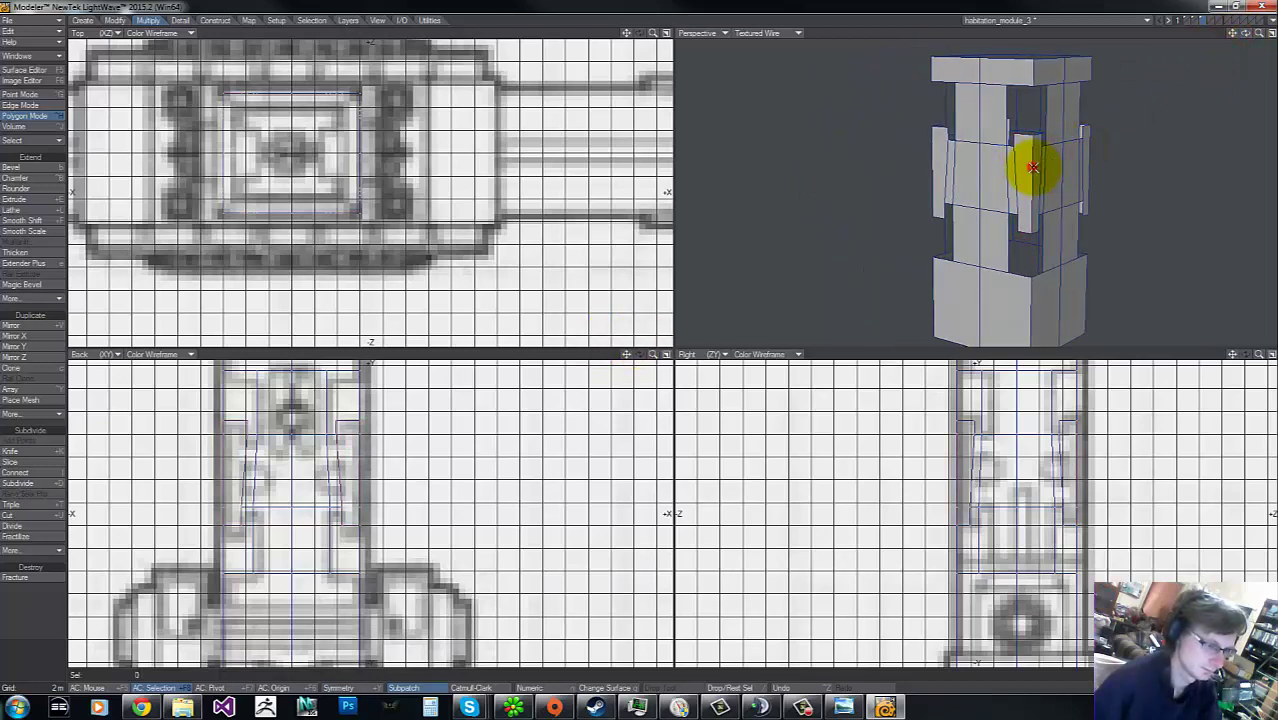
key(f)
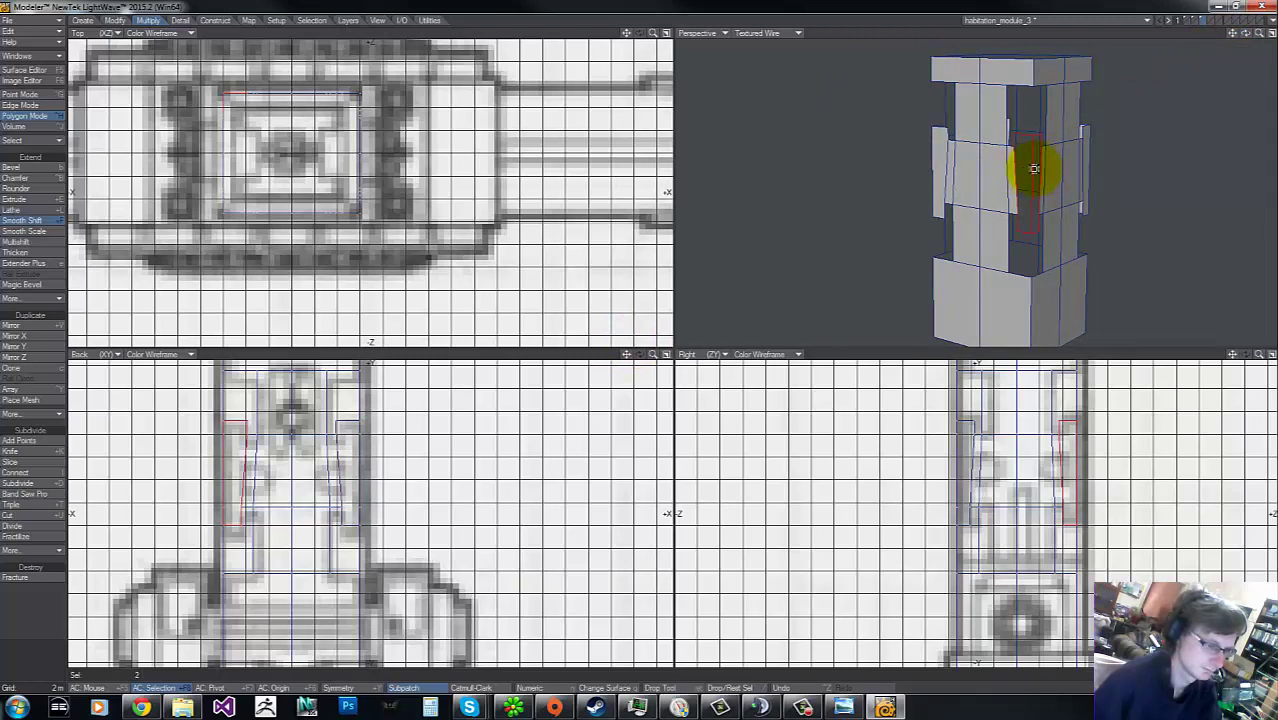
key(space)
drag(1034, 169, 1018, 171)
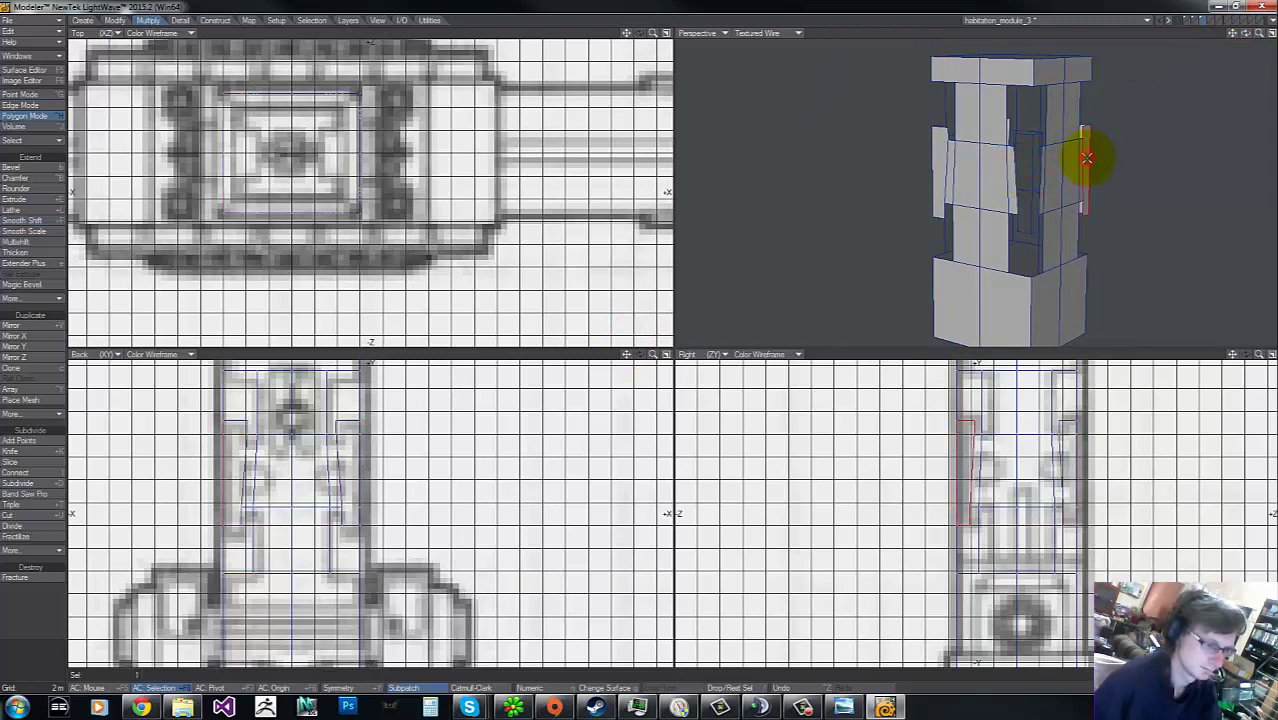
drag(1245, 34, 641, 340)
click(907, 176)
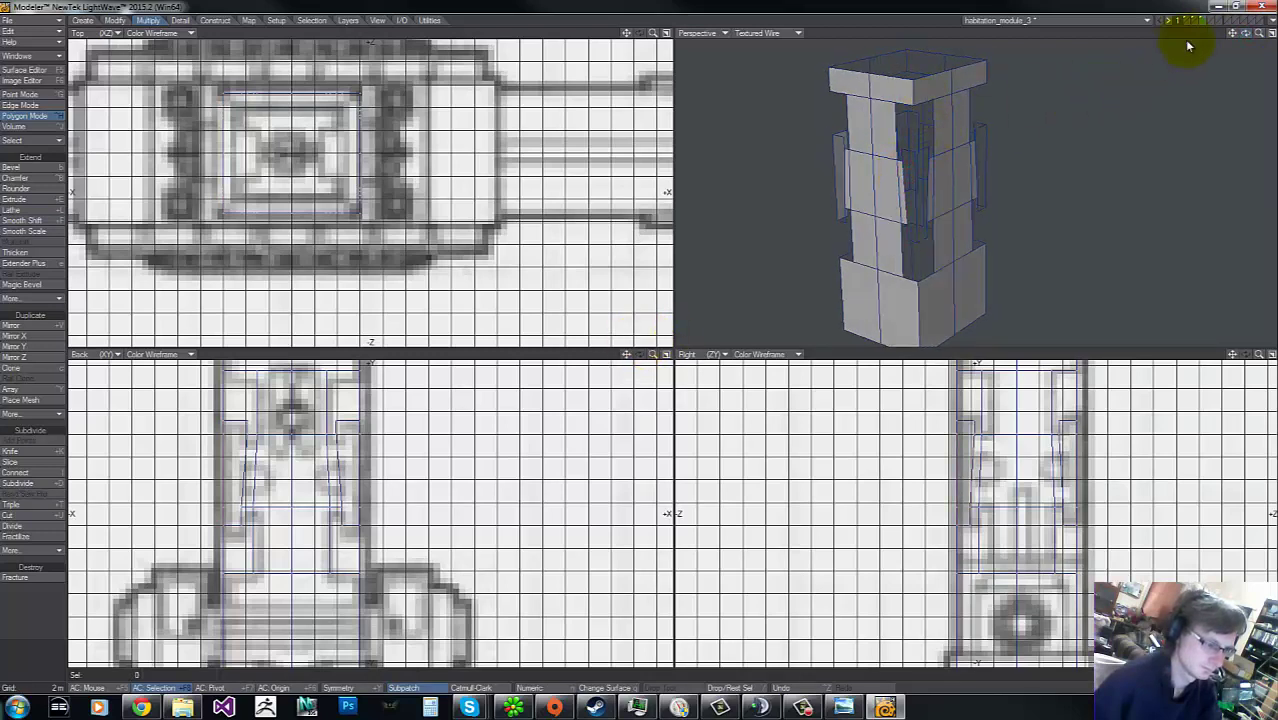
Step: Flip the remaining narrow corner strip polygons around the shell's +X and +Z corner
drag(1238, 34, 1050, 168)
click(1041, 163)
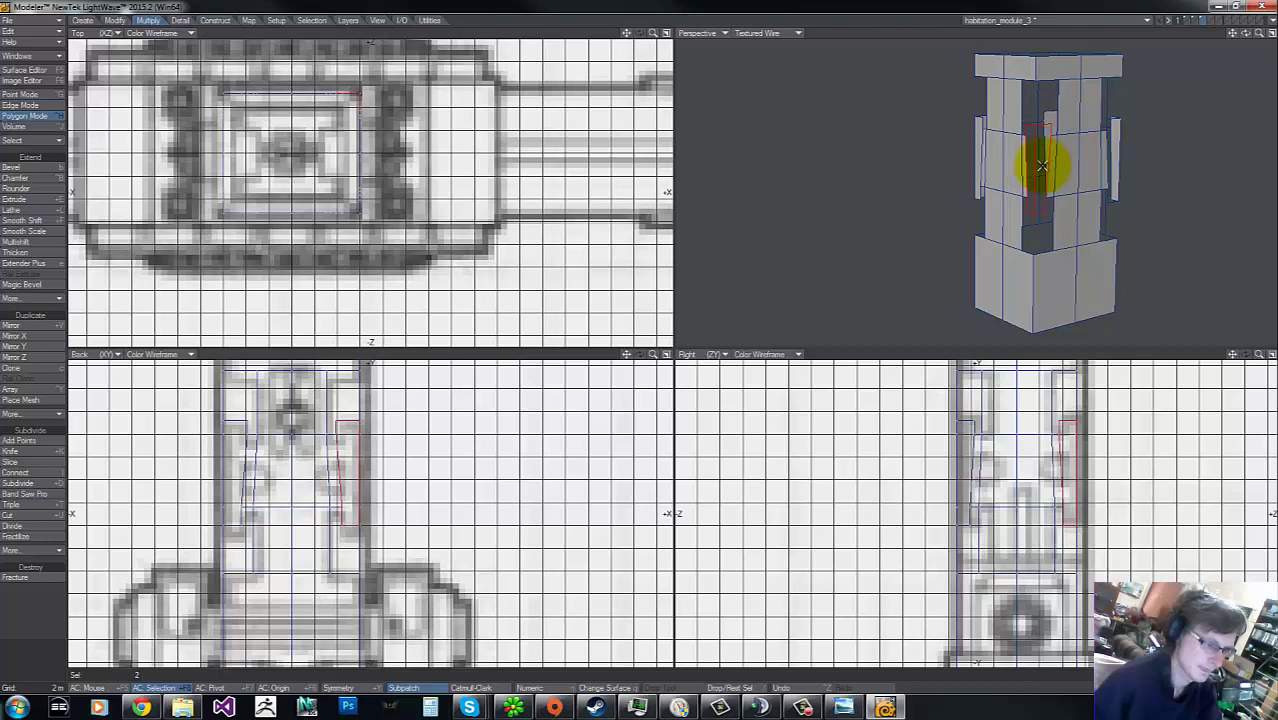
drag(1236, 36, 978, 133)
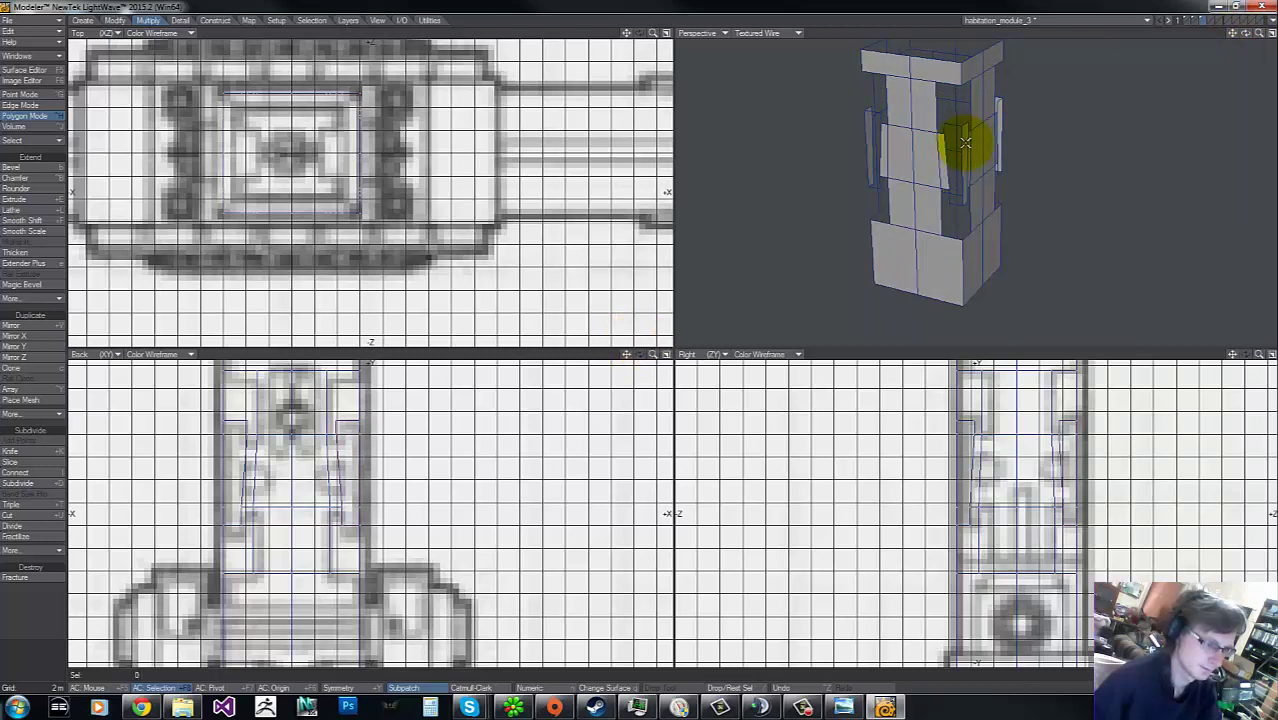
click(965, 143)
key(Delete)
click(962, 152)
key(Delete)
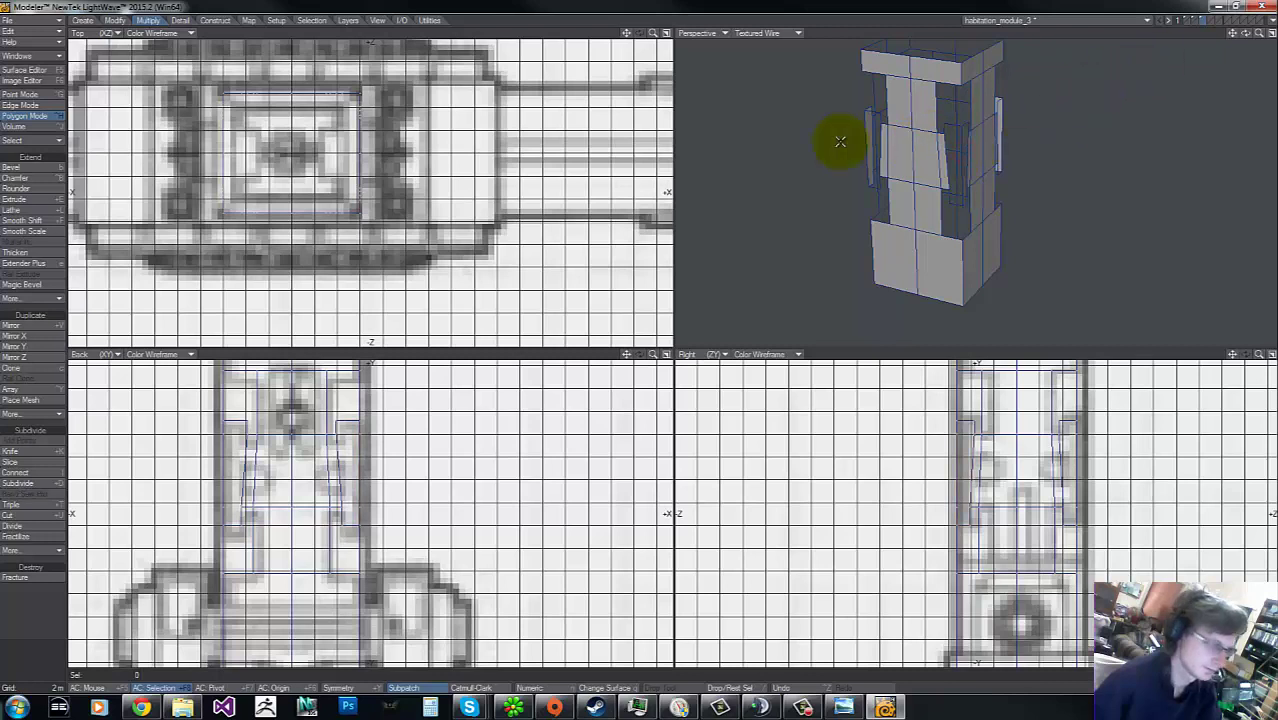
Step: Try to thicken all panels of the four-sided shell with the Thicken tool
click(17, 252)
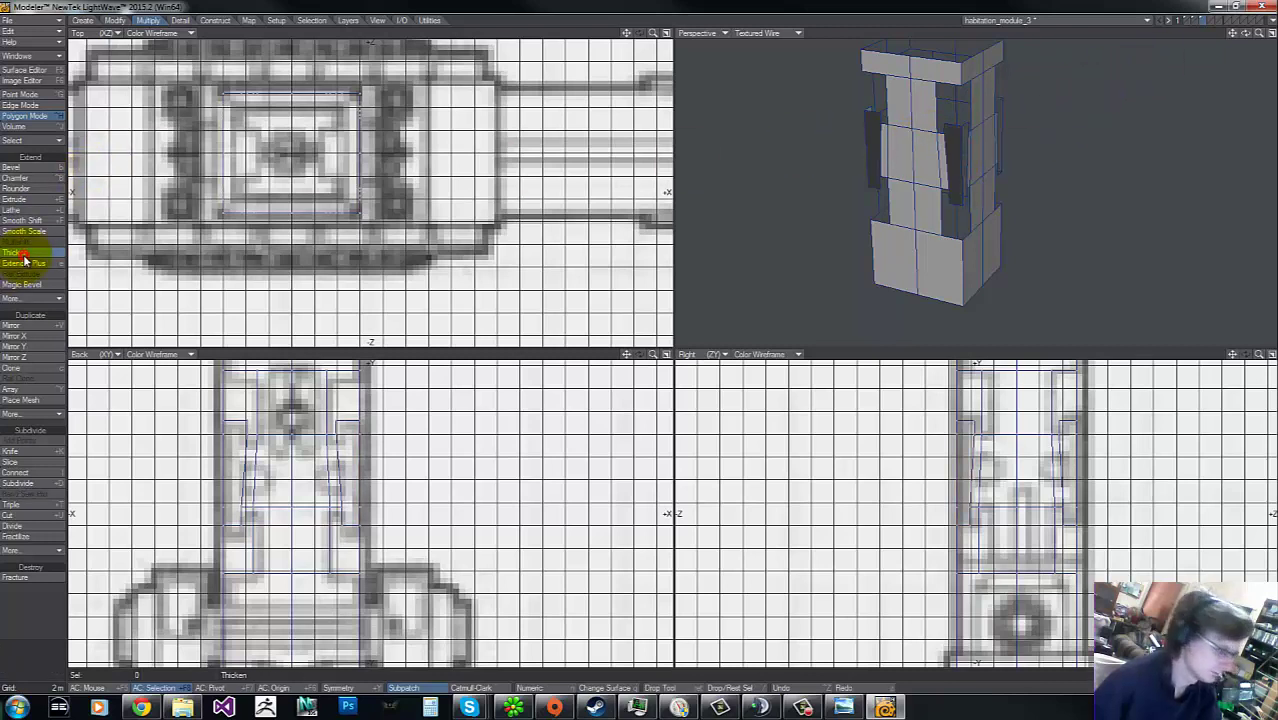
click(903, 152)
drag(650, 333, 622, 341)
drag(357, 441, 356, 440)
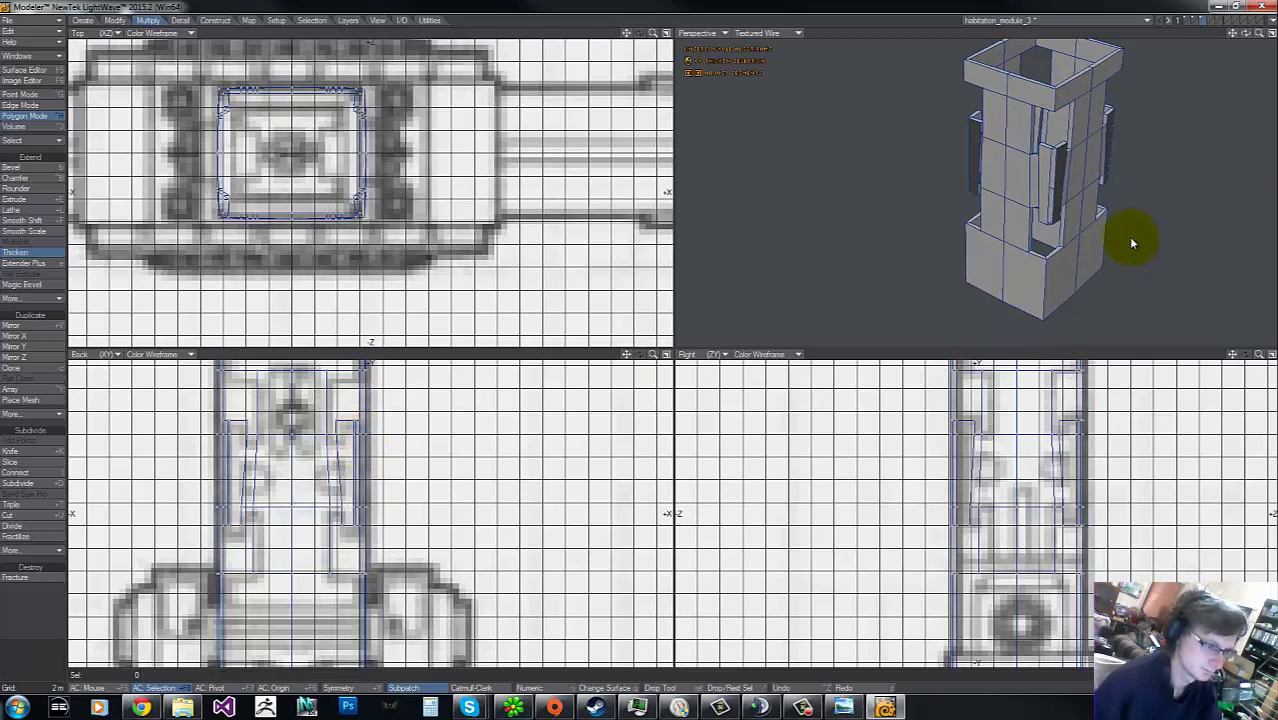
drag(1259, 33, 641, 339)
drag(1245, 33, 633, 340)
drag(935, 238, 932, 230)
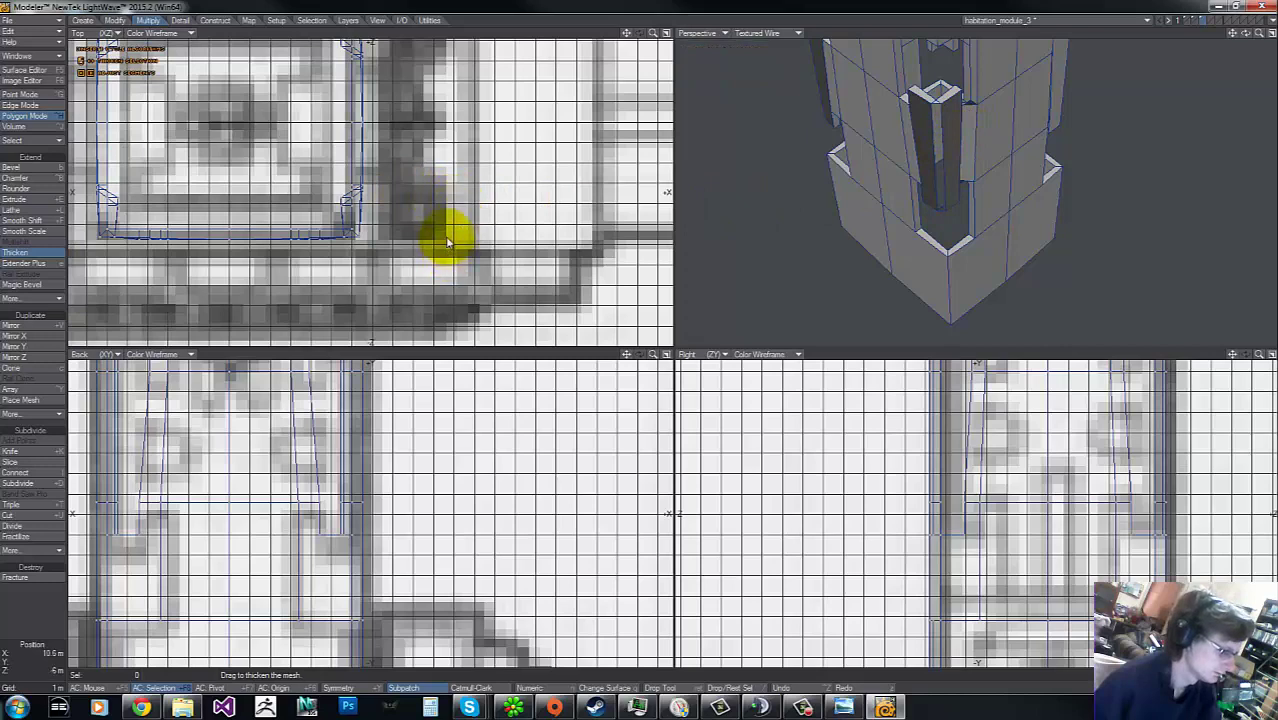
key(ctrl+z)
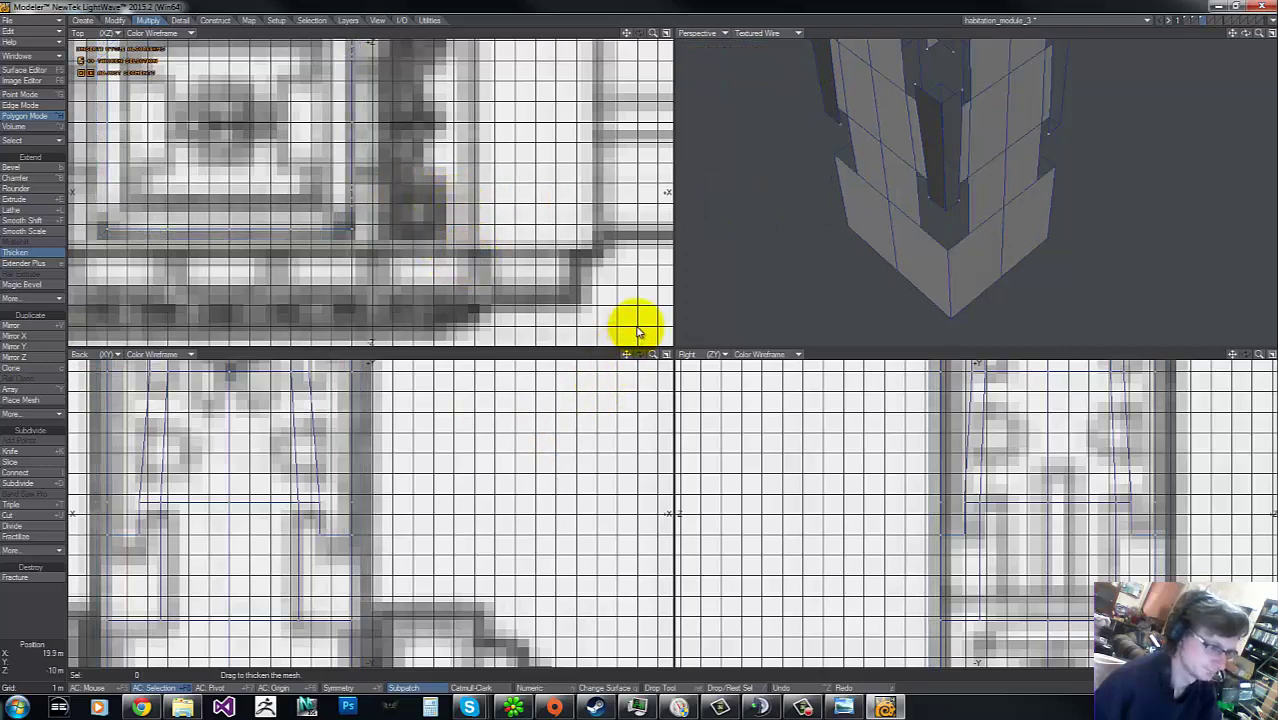
key(t)
key(space)
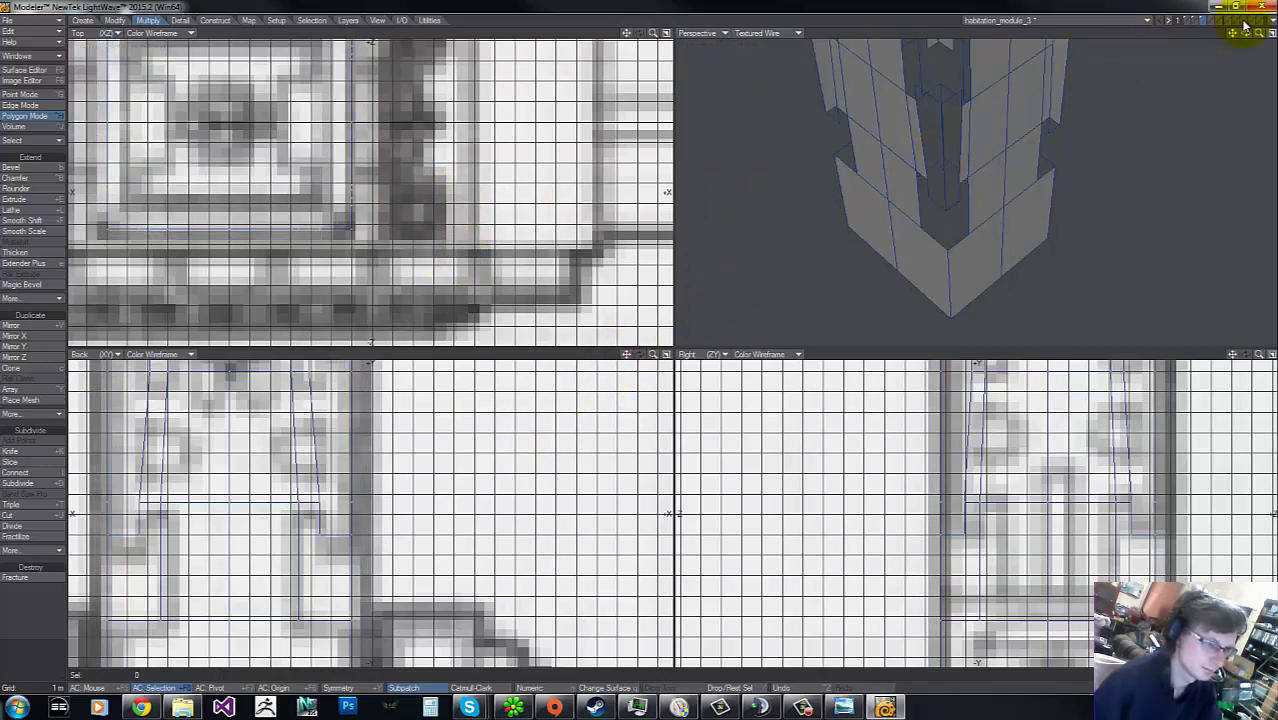
Step: Undo the polygon flips on the shell's corner strips
drag(1246, 33, 634, 337)
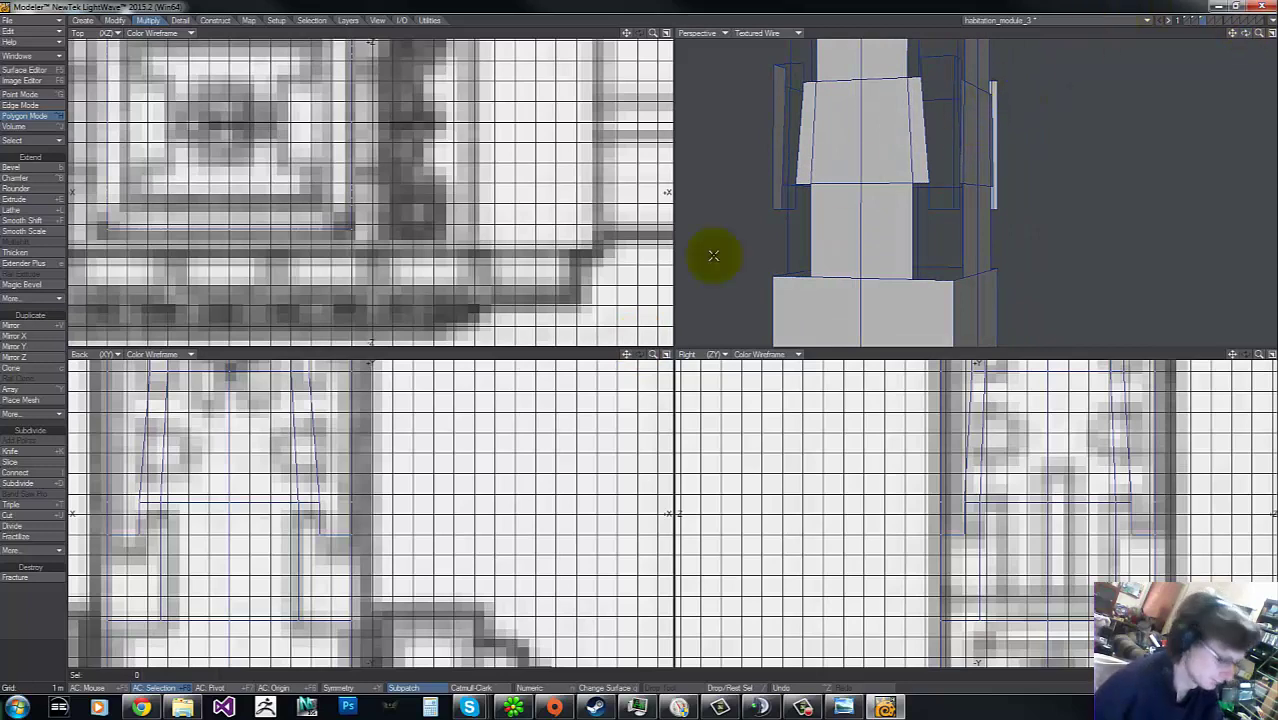
key(g)
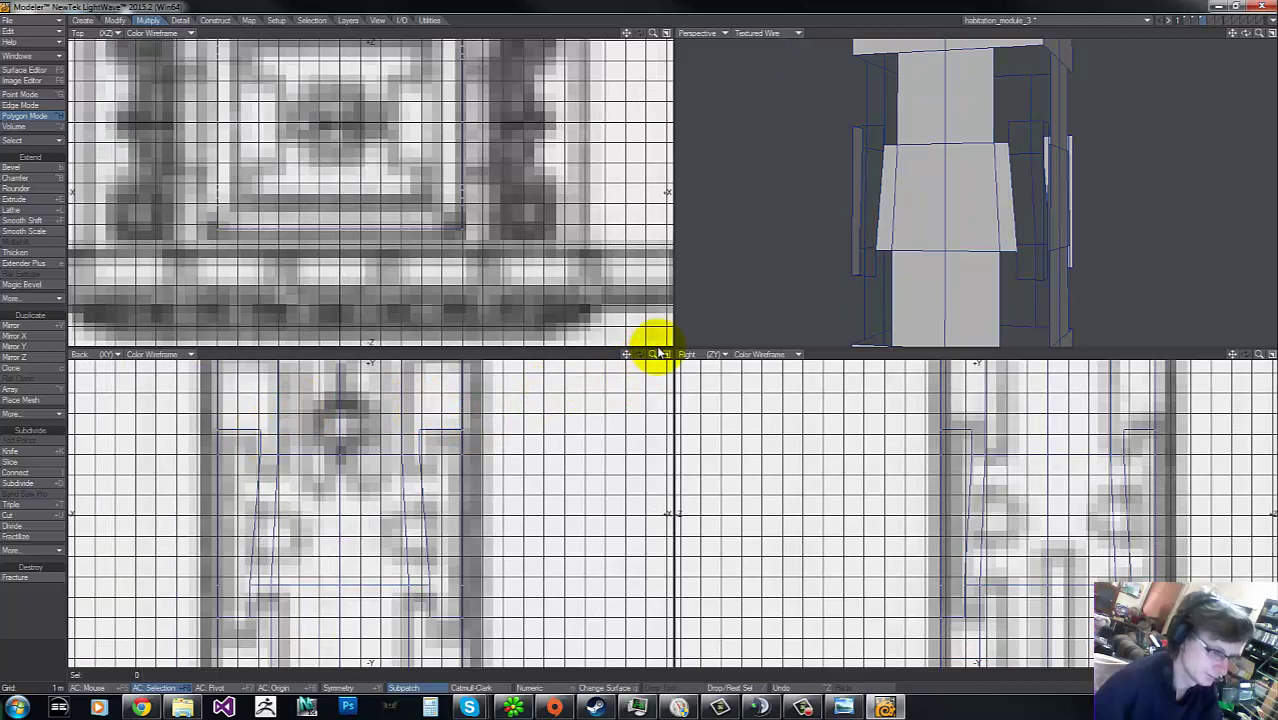
key(ctrl+z)
key(ctrl+z)
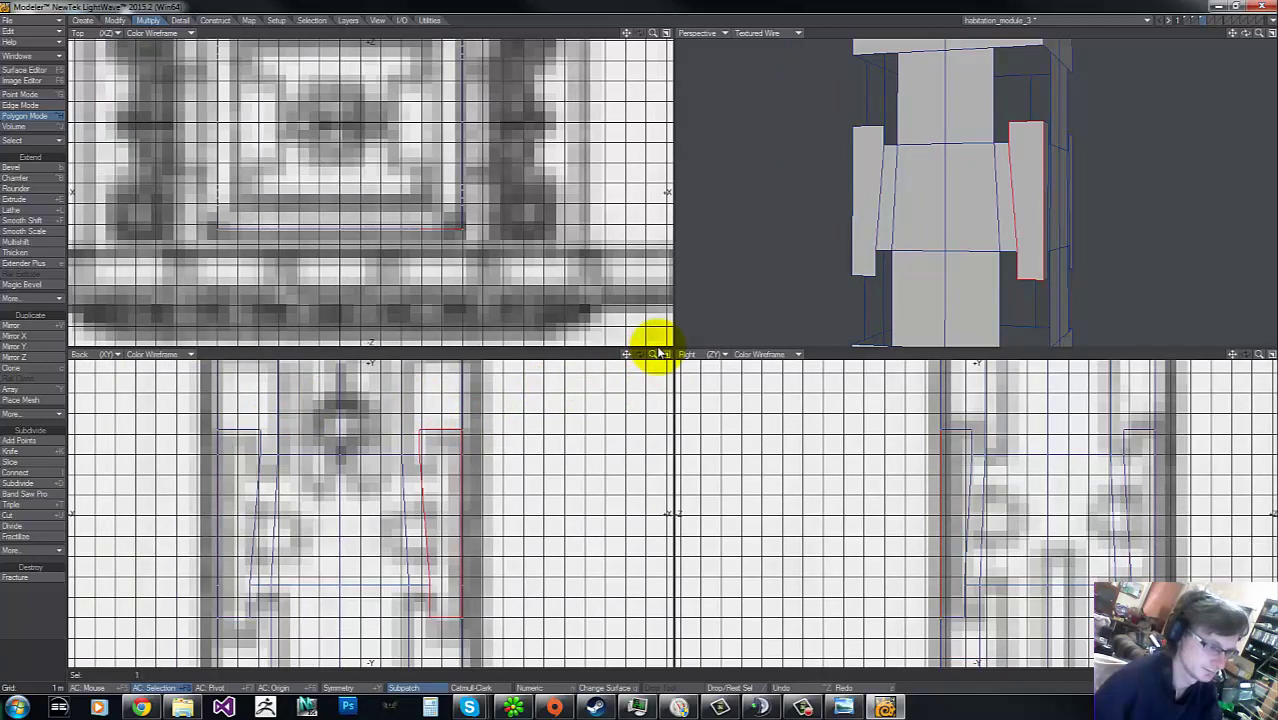
drag(657, 351, 679, 334)
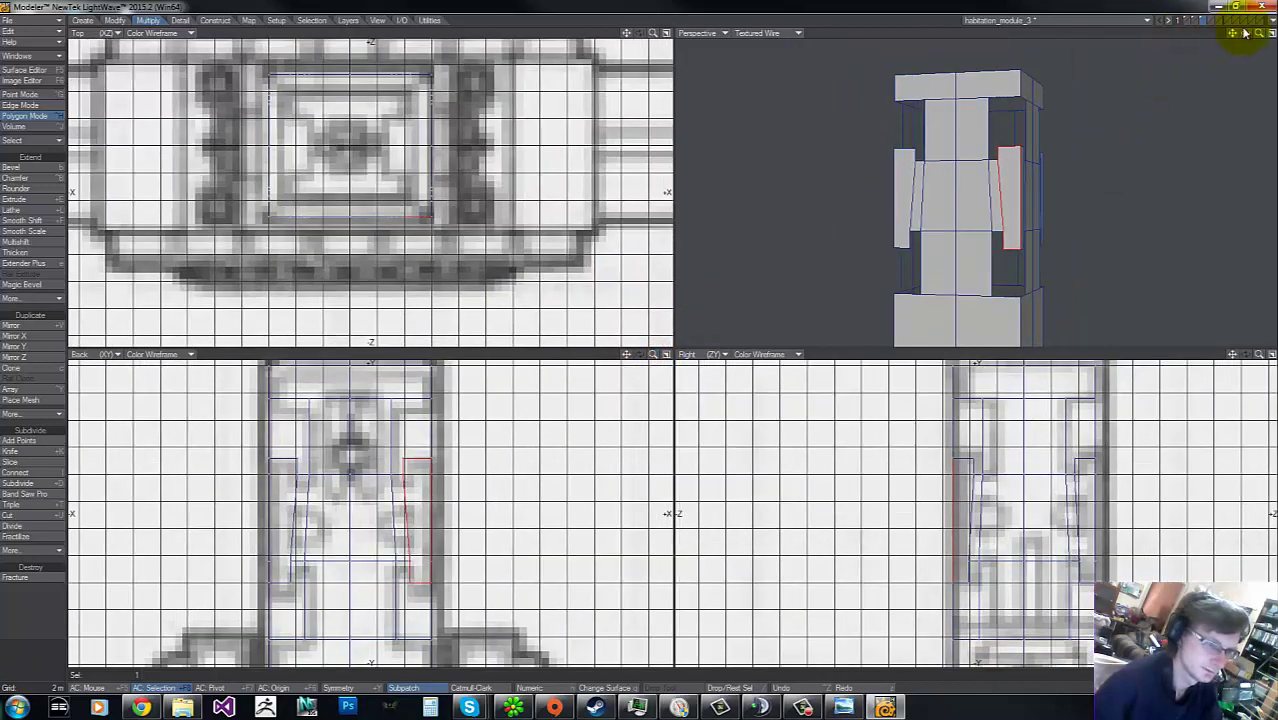
drag(1245, 33, 1195, 86)
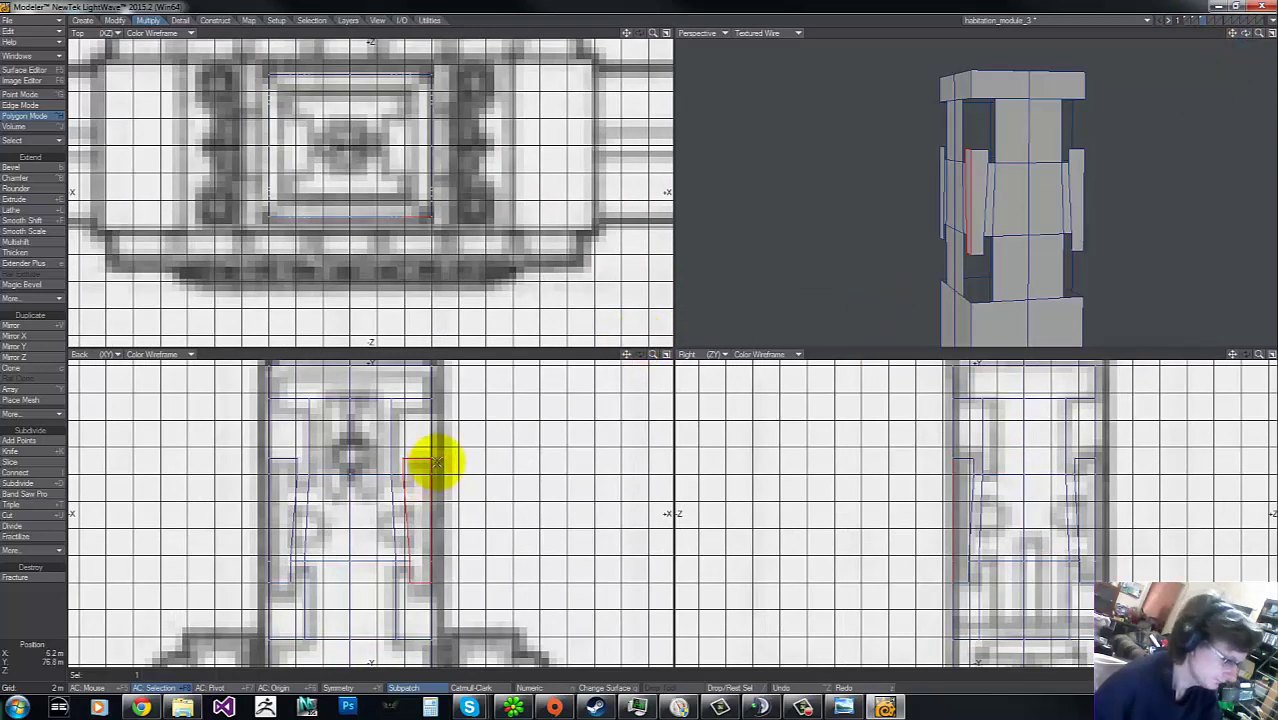
Step: Undo both mirror operations to return to the single quarter section, and clear the polygon selection
key(ctrl+z)
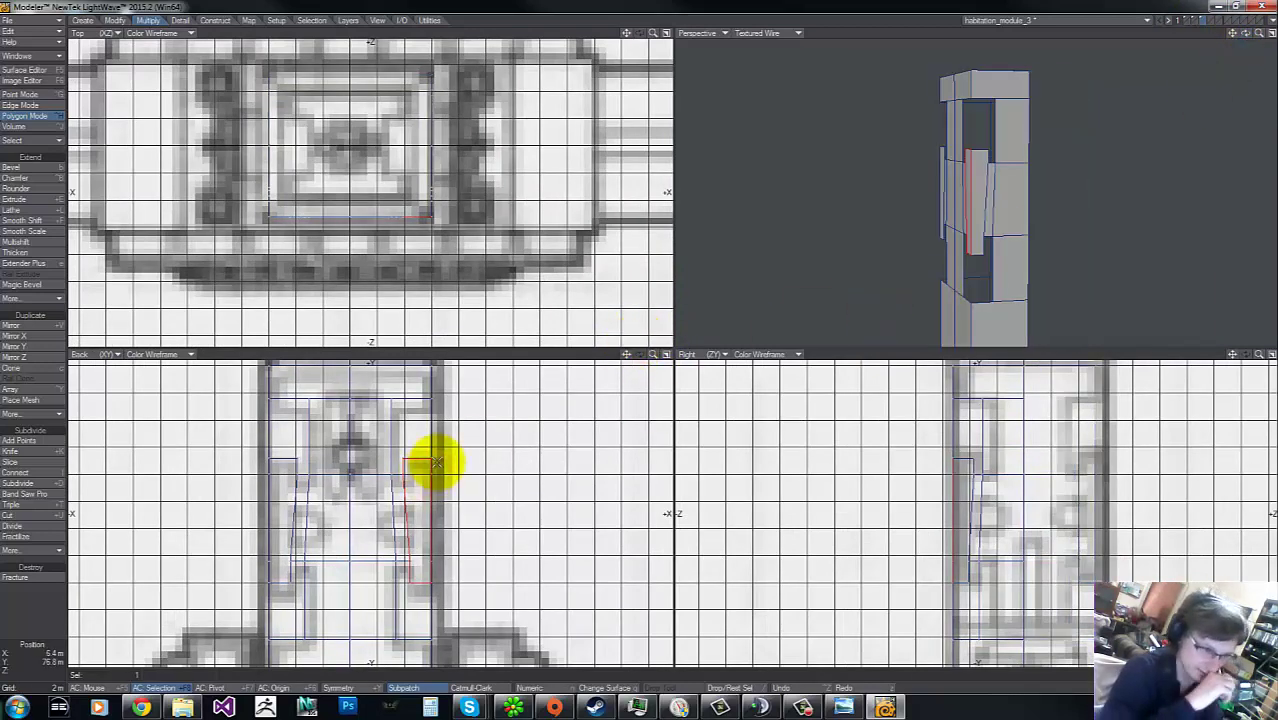
key(ctrl+z)
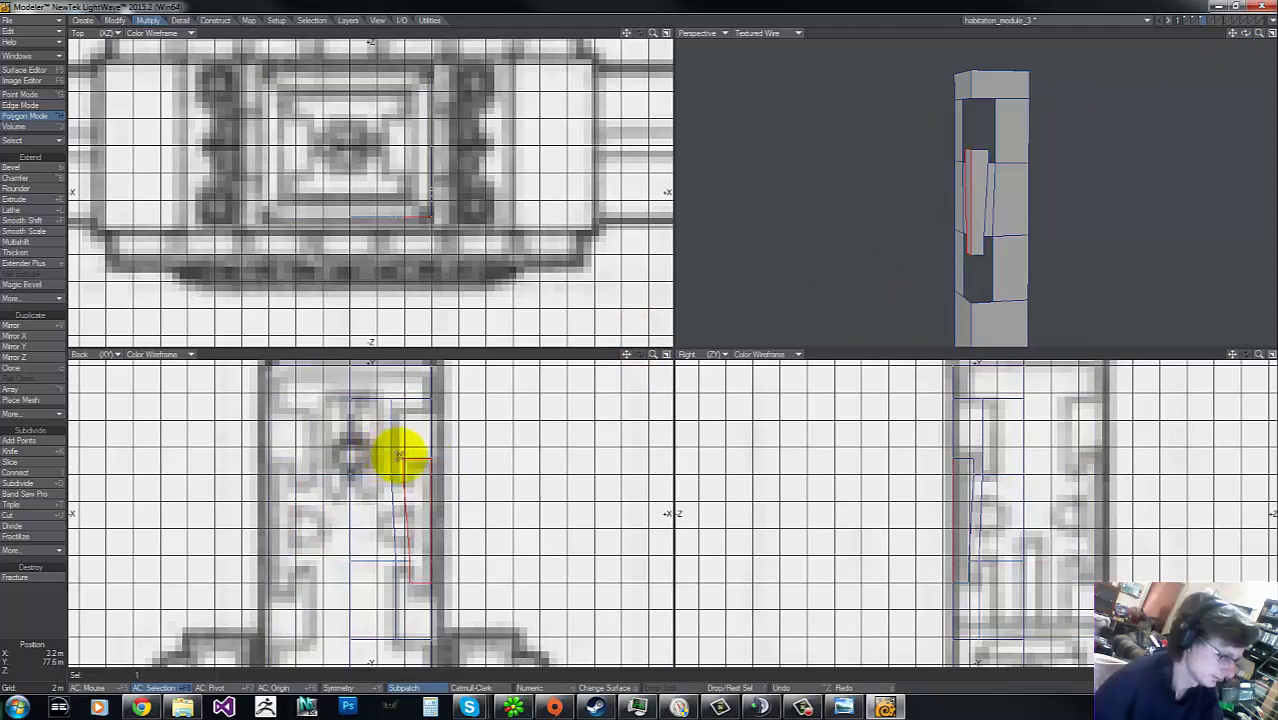
click(232, 457)
key(slash)
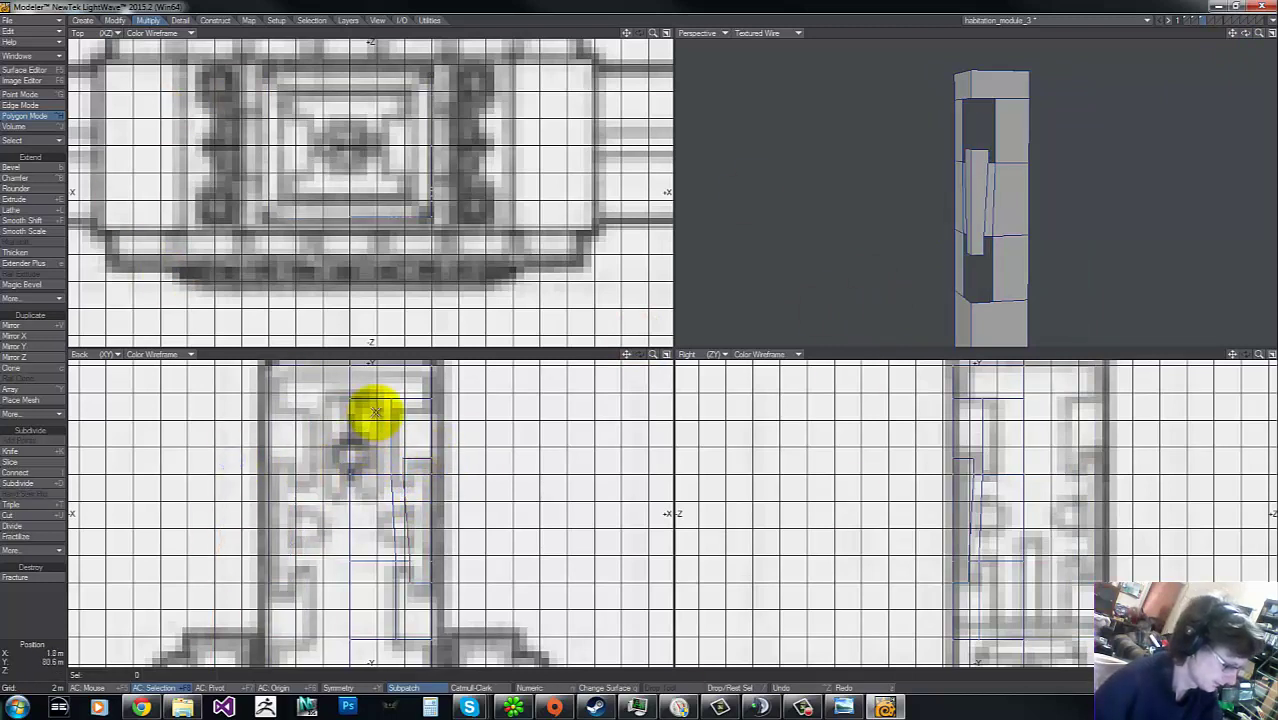
Step: Straighten the corner strip's slanted inner edge in the Back view by shifting a point 400 mm along X and aligning the edge's four points
key(ctrl+g)
click(408, 478)
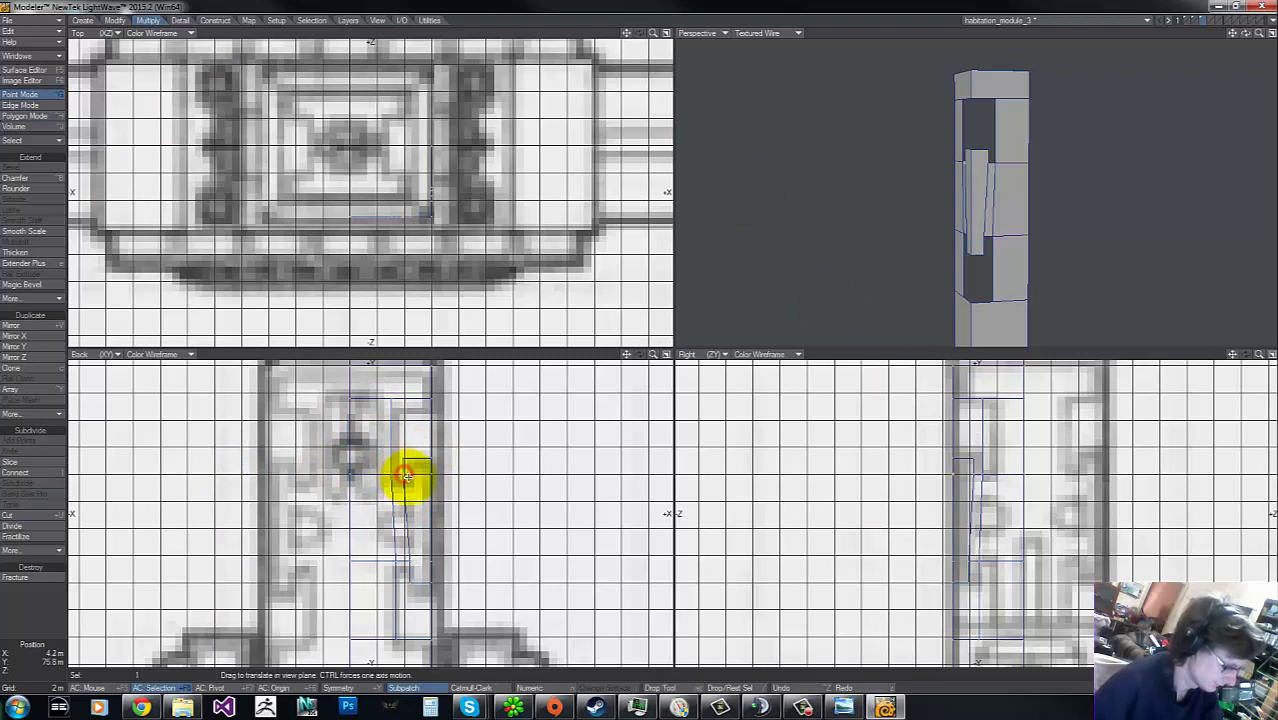
drag(403, 478, 408, 478)
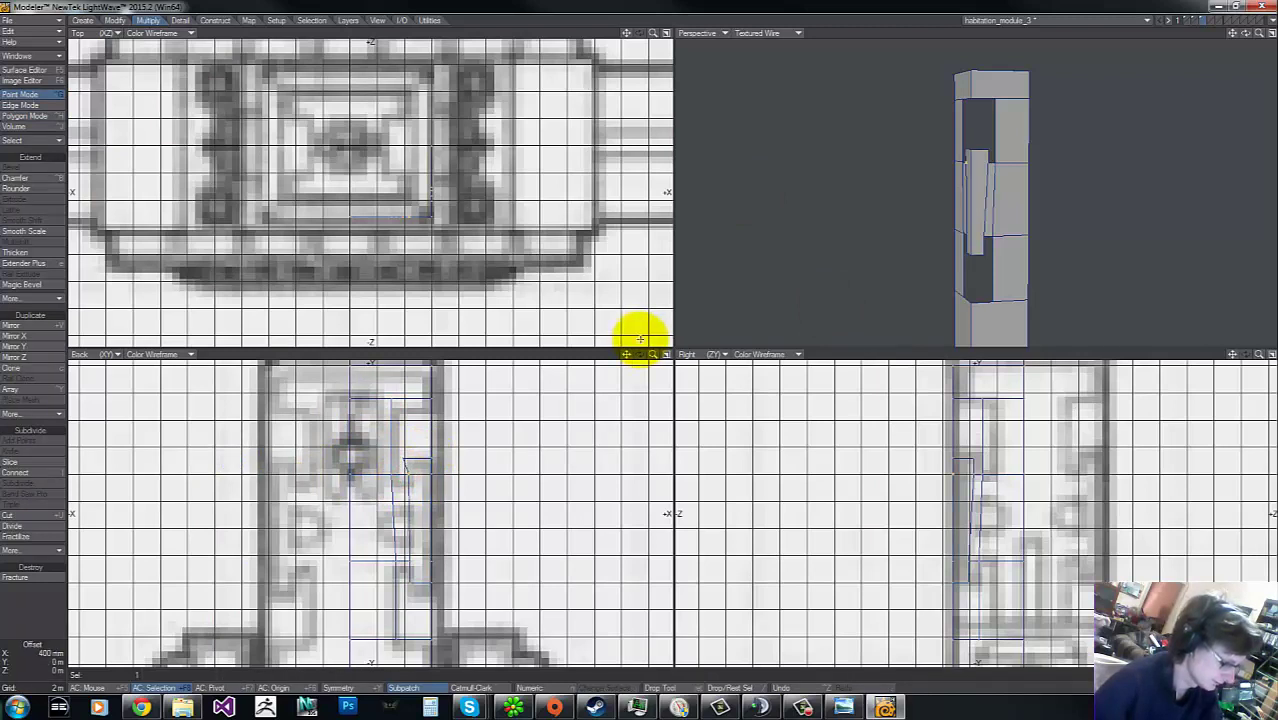
key(space)
click(405, 567)
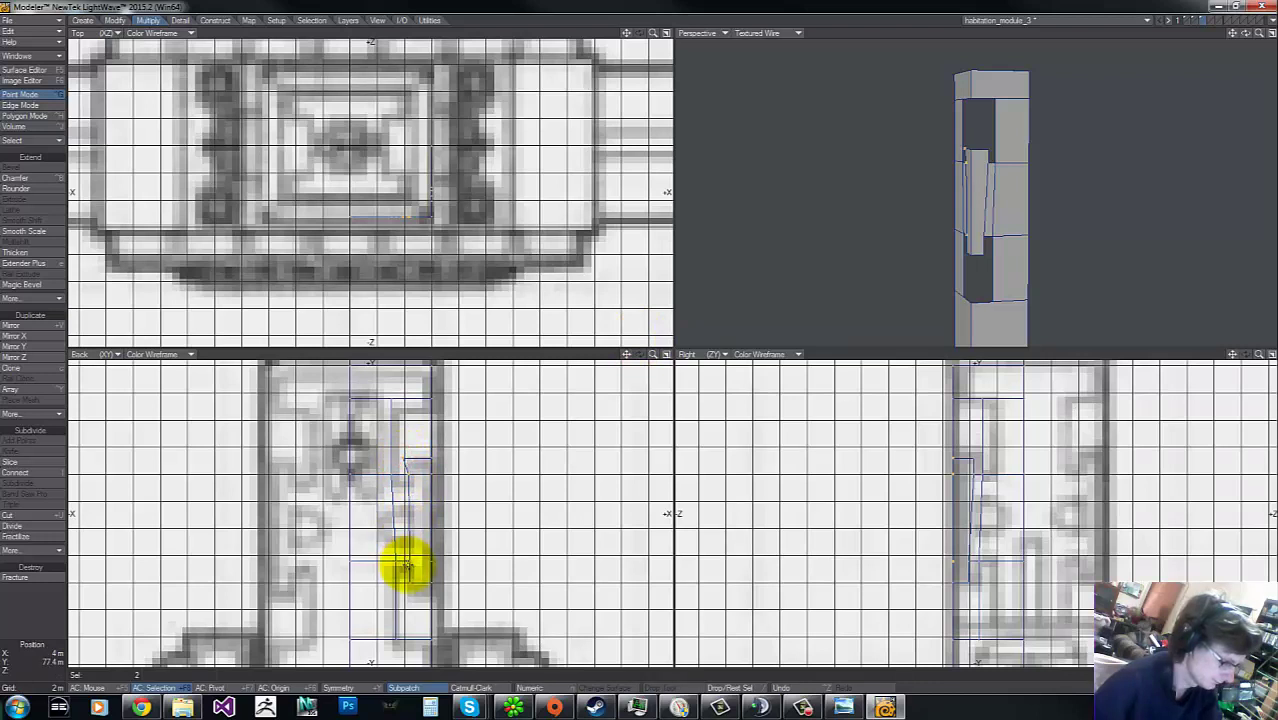
key(h)
drag(407, 513, 624, 338)
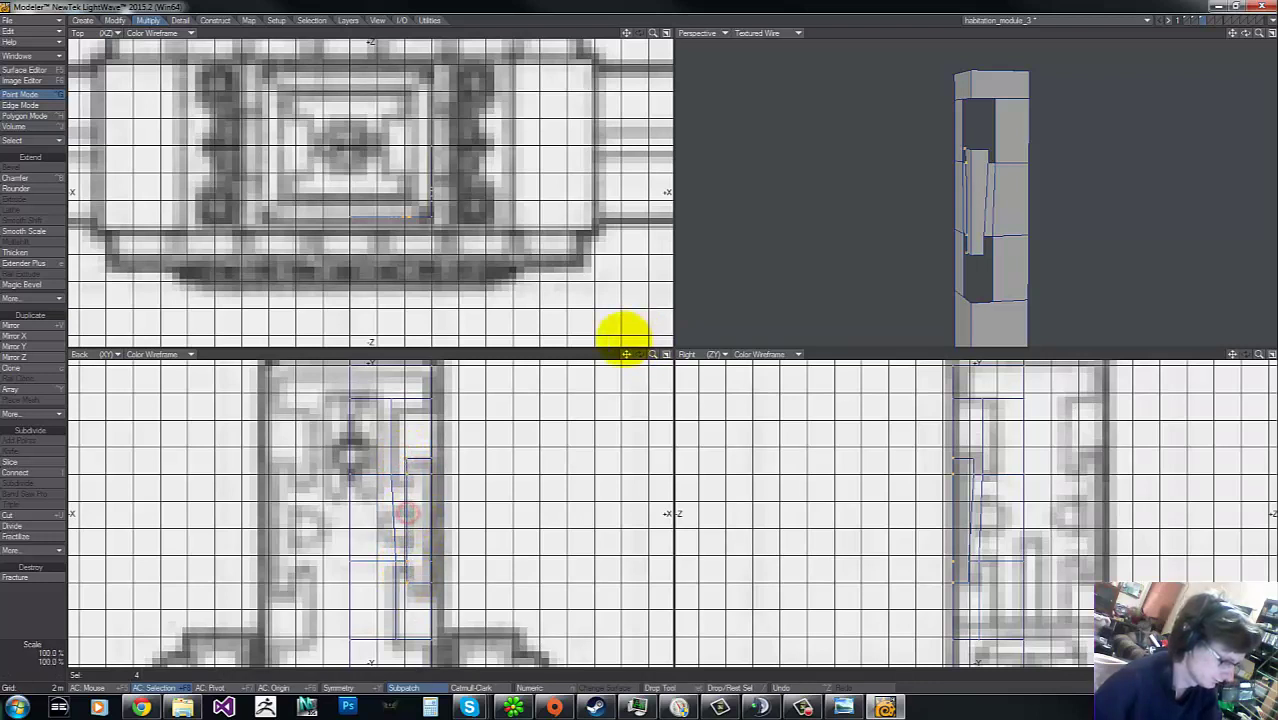
Step: Move the corner strip's four inner-edge points 400 mm along X in the Back view
key(t)
drag(409, 517, 640, 340)
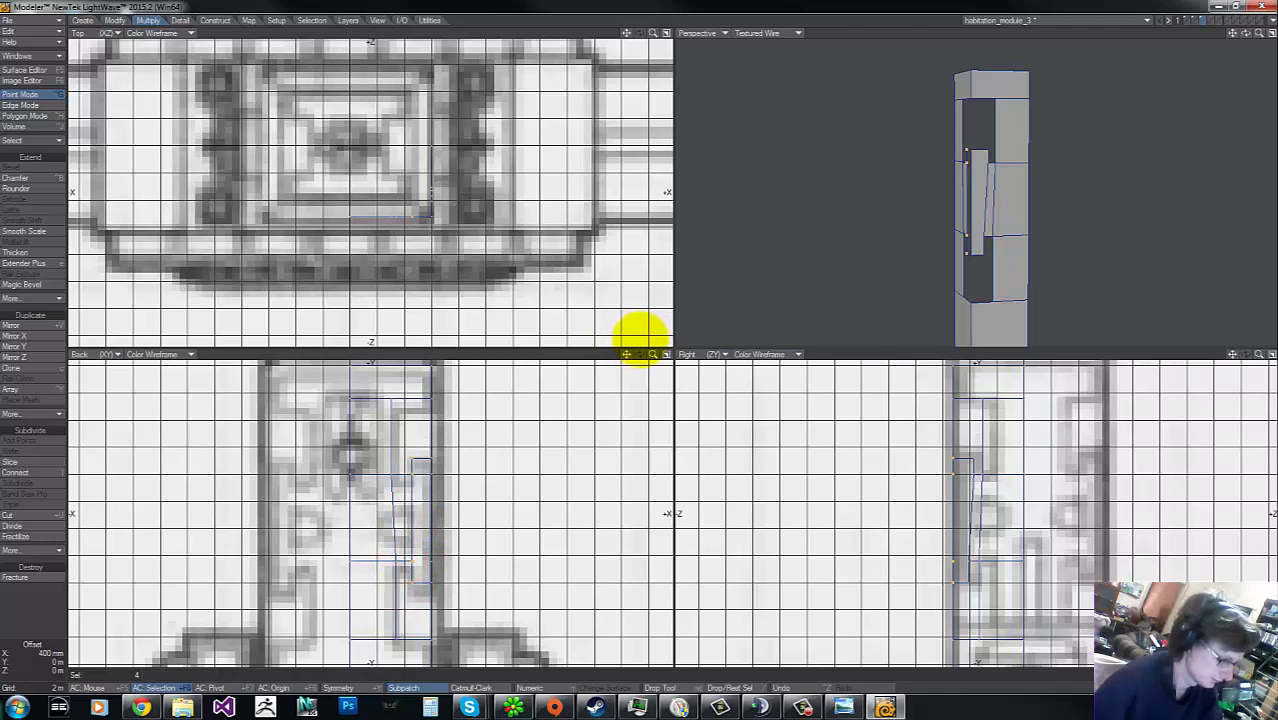
key(space)
Step: Move the two inner-edge points of the front face's upper panel sideways in the Back view to line up with the lower panel's edge
mouse_move(396, 445)
right_down()
mouse_move(525, 454)
mouse_move(379, 475)
right_up()
click(392, 468)
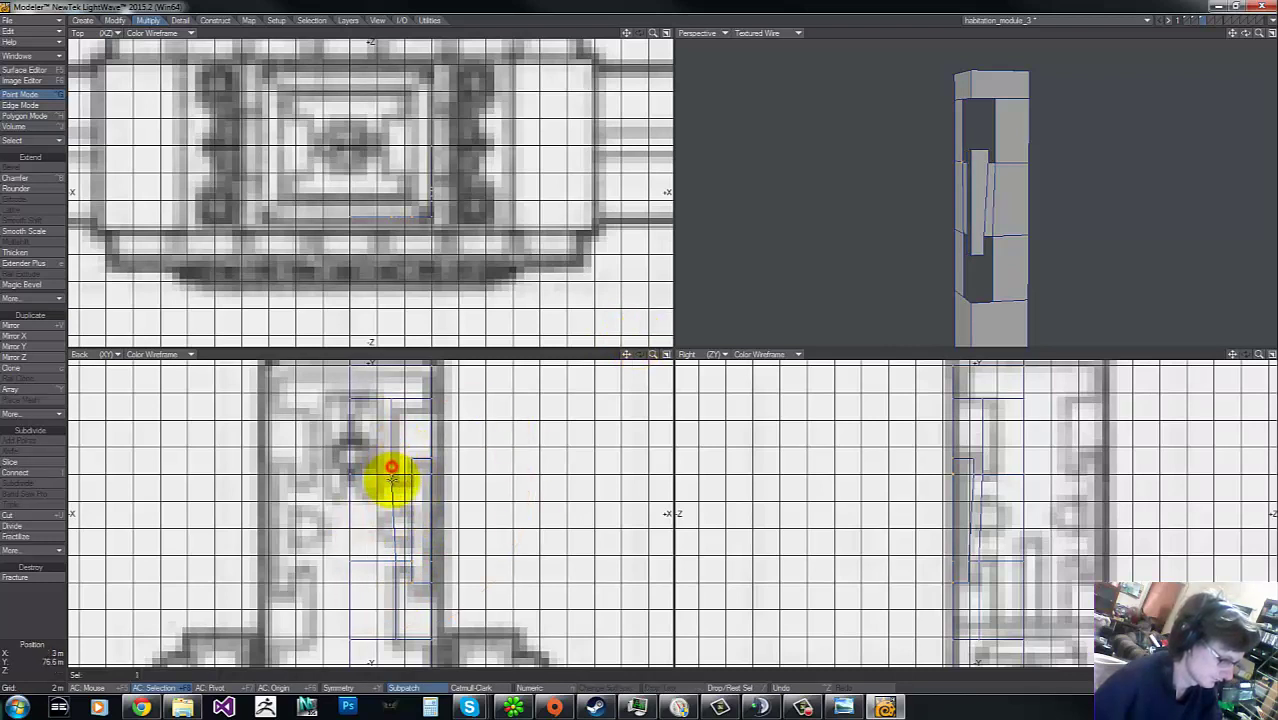
drag(391, 477, 641, 340)
key(ctrl+z)
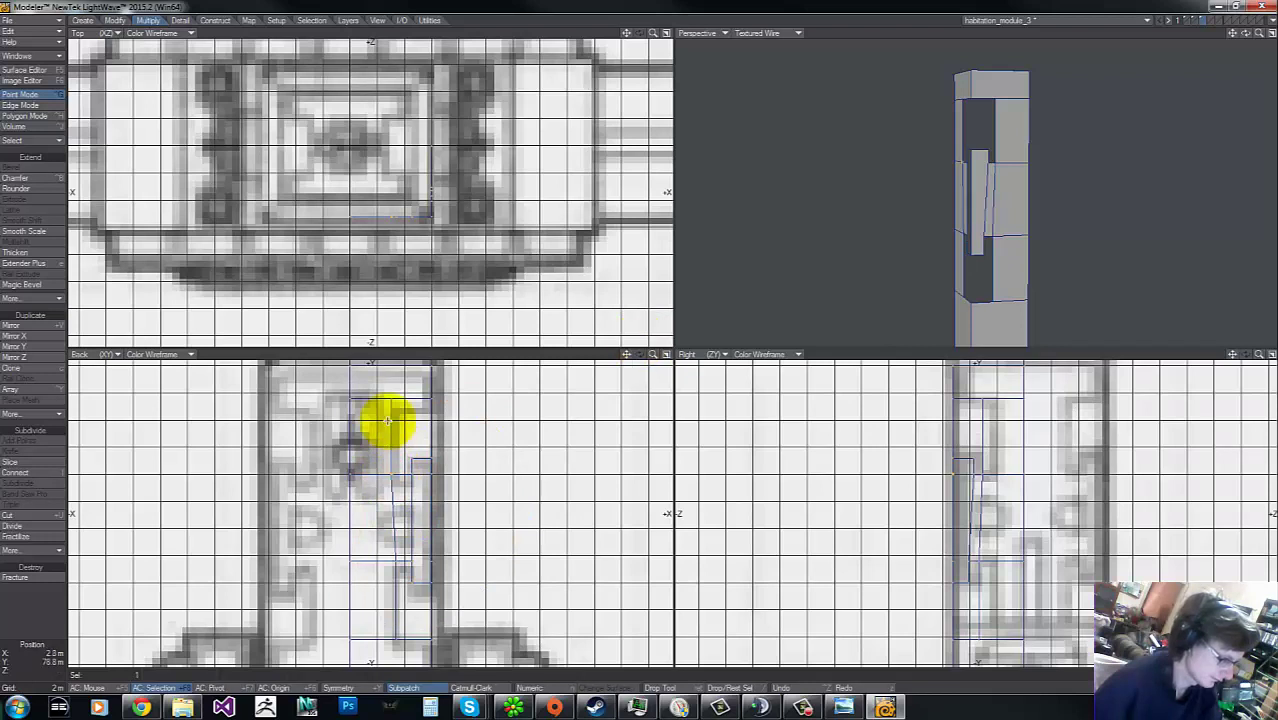
key(h)
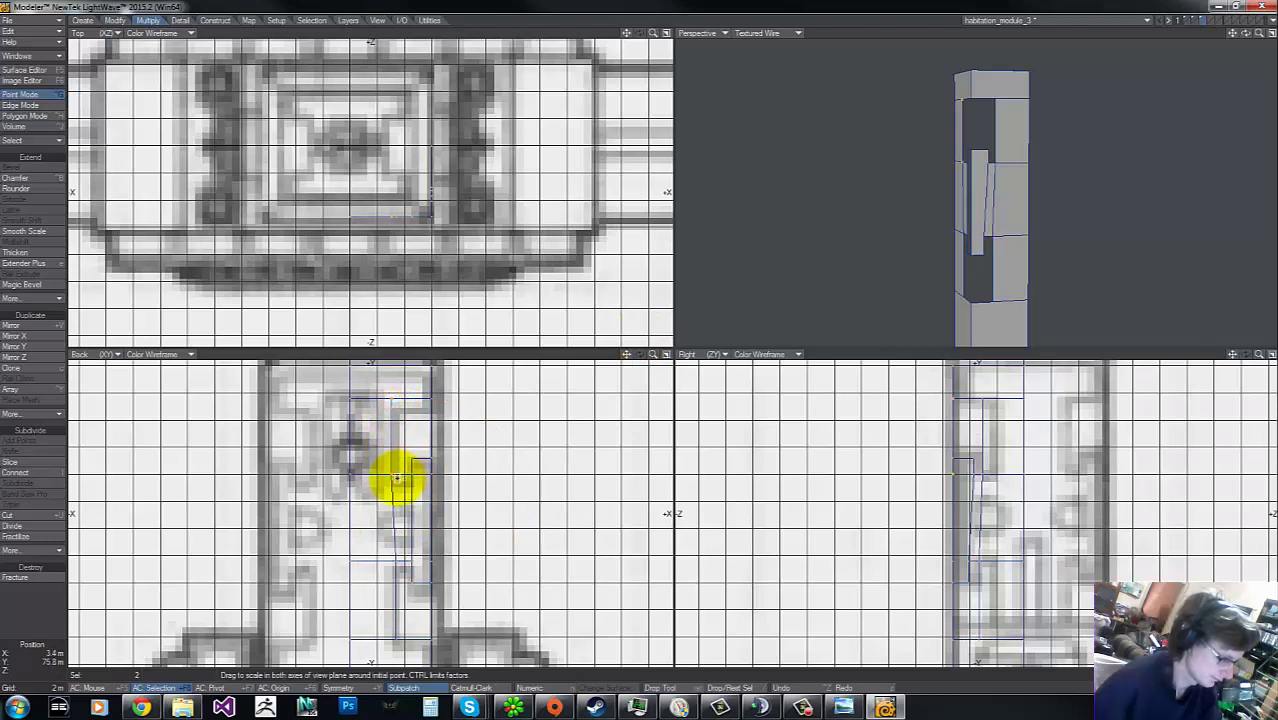
key(t)
mouse_move(392, 452)
mouse_down()
mouse_move(400, 560)
mouse_move(394, 442)
mouse_up()
click(640, 333)
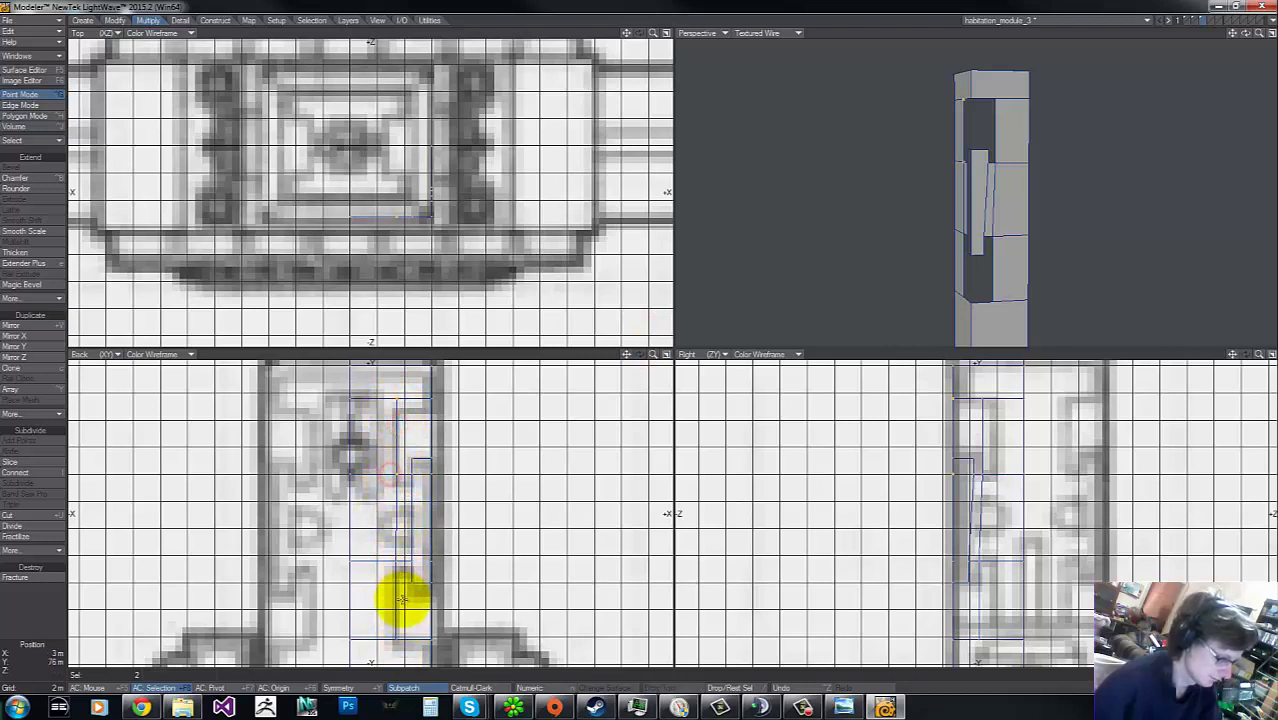
Step: Add the lower panel's inner-edge points to the selection and stretch all four horizontally into one straight vertical line in the Back view
shift+click(397, 560)
shift+click(397, 638)
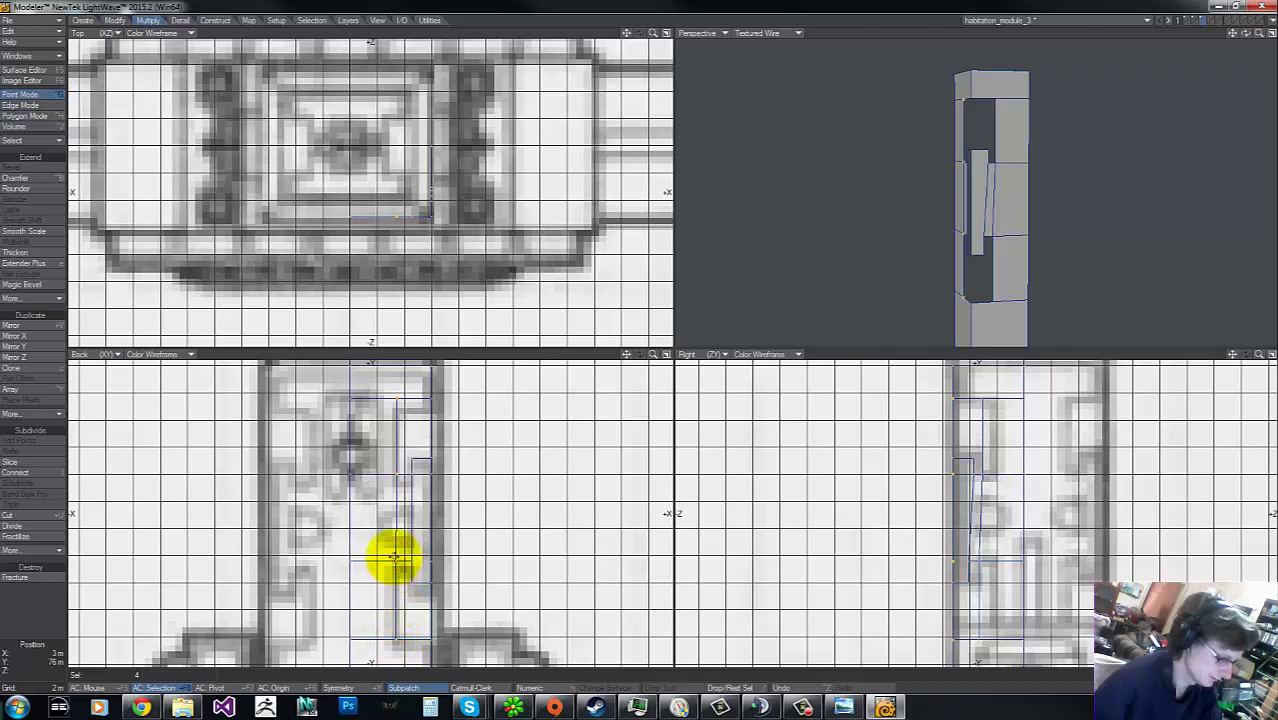
key(h)
mouse_move(402, 490)
mouse_down()
mouse_move(638, 341)
mouse_move(417, 487)
mouse_up()
key(ctrl+z)
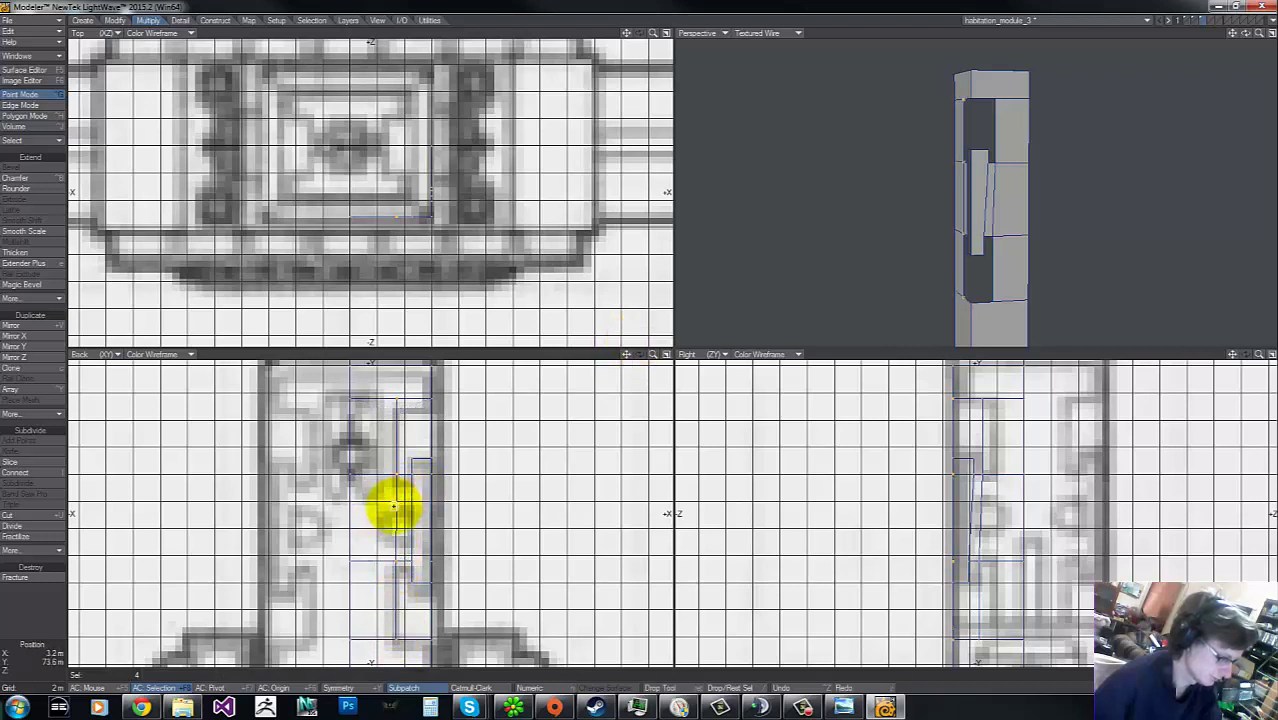
click(403, 505)
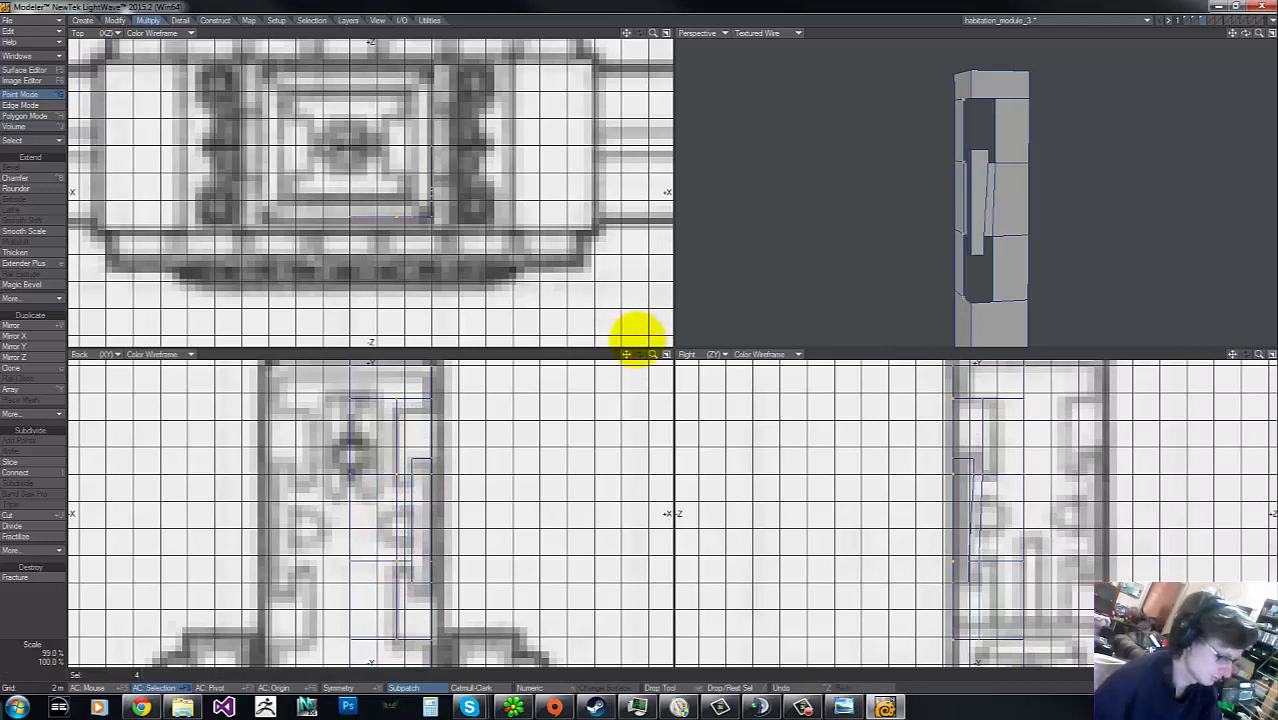
drag(637, 340, 638, 340)
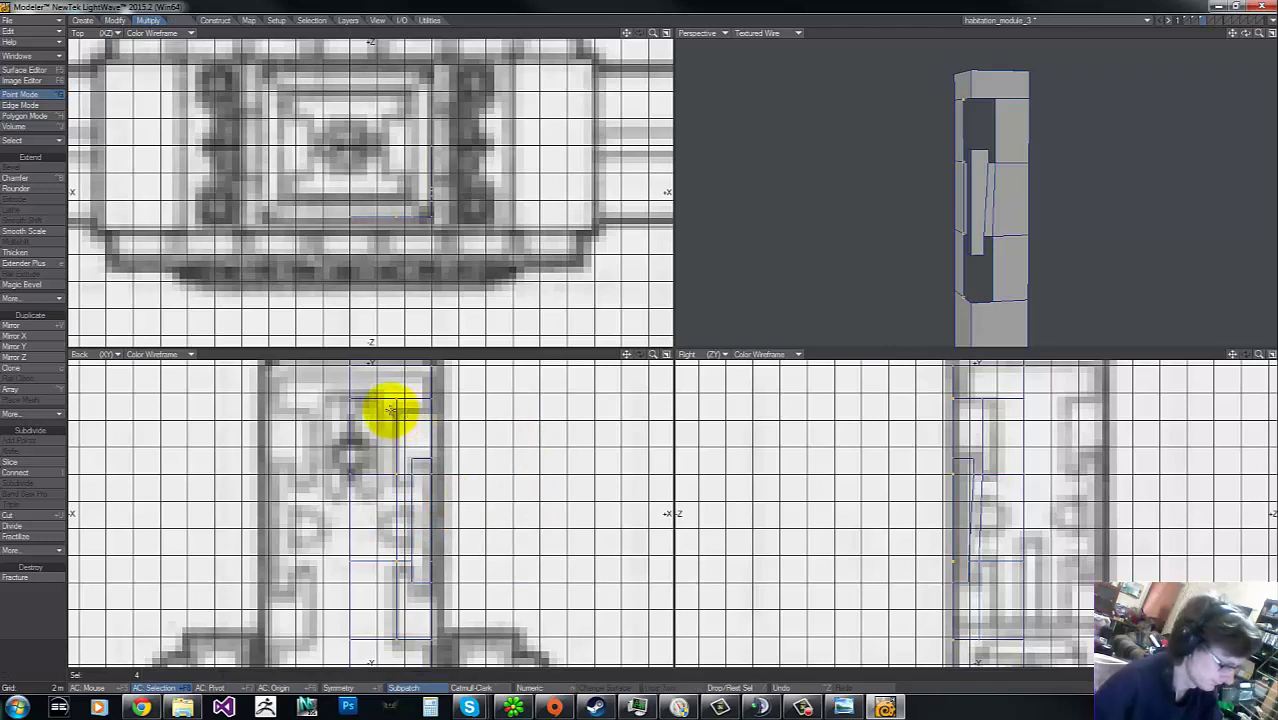
key(slash)
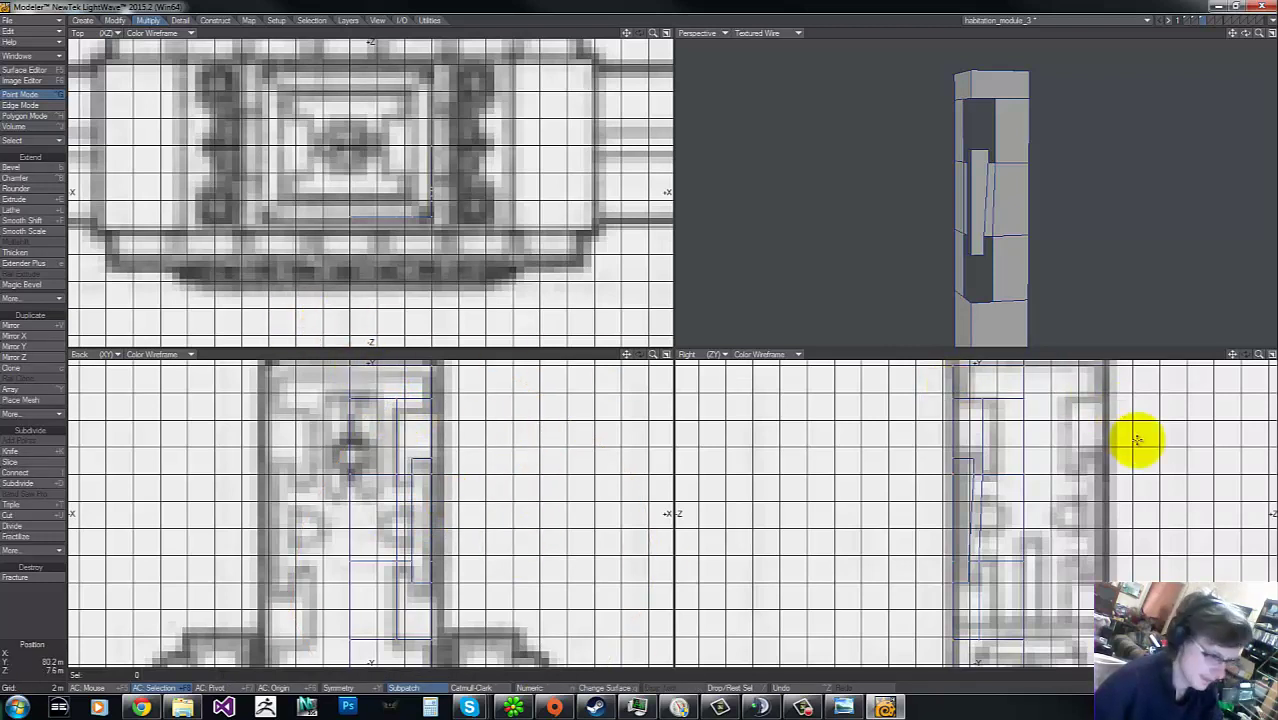
Step: Move the two inner-edge points of the side face's lower panel 800 mm along Z in the Right view
click(969, 551)
click(970, 540)
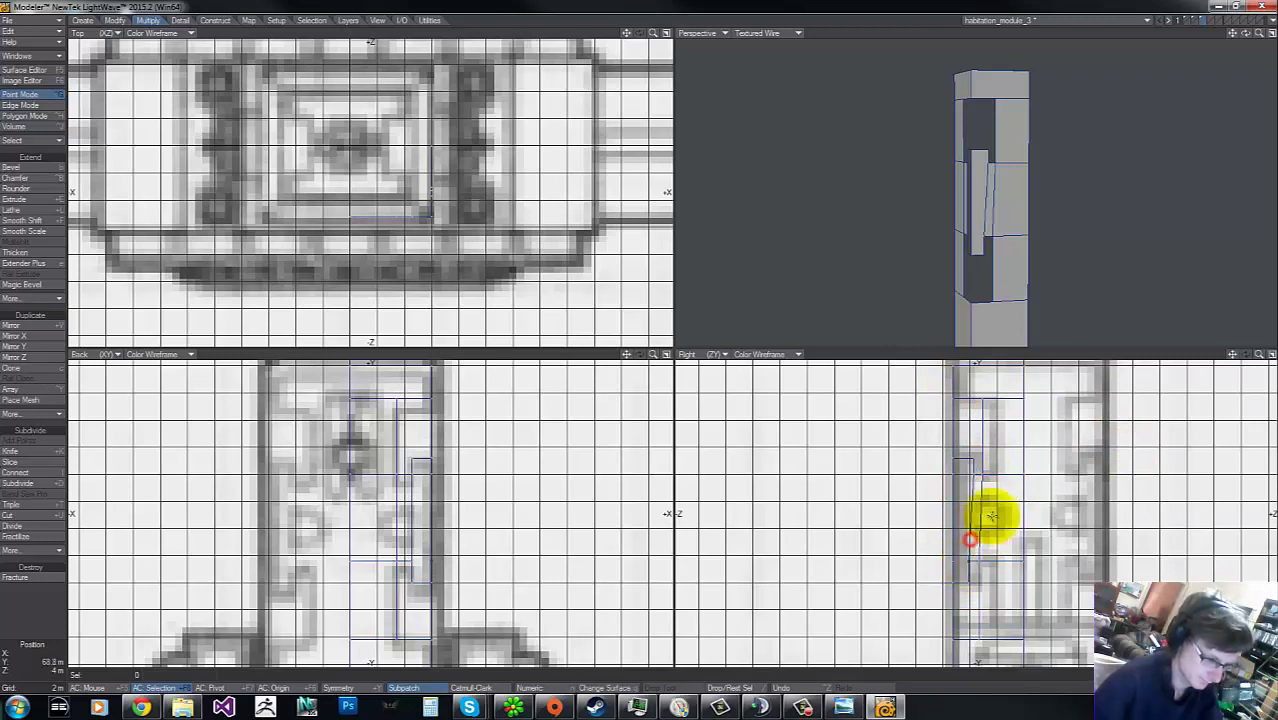
click(978, 532)
click(979, 559)
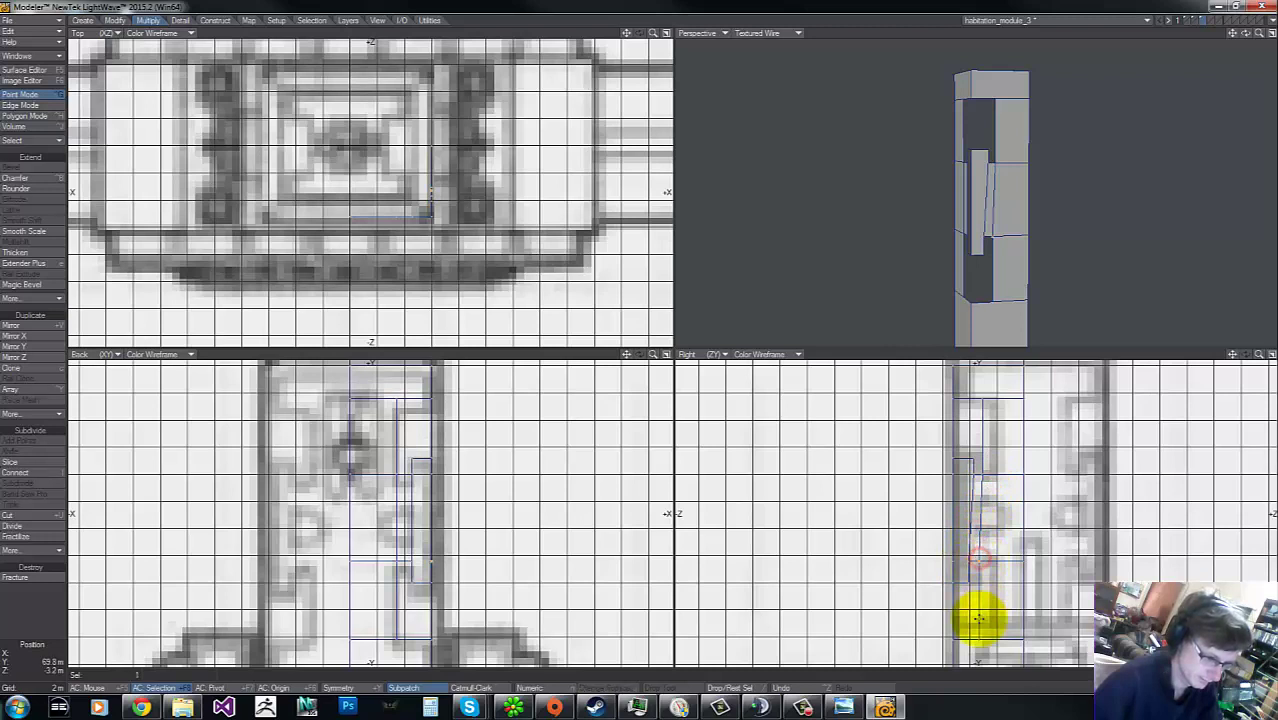
click(991, 572)
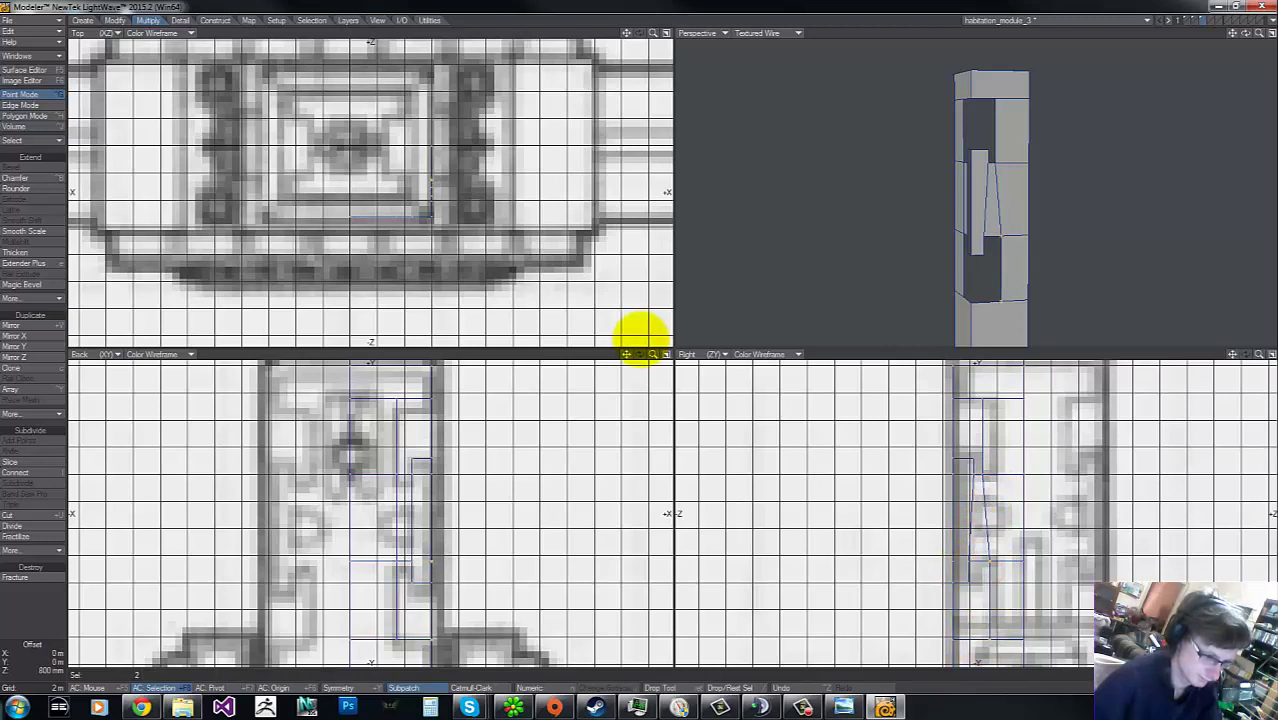
Step: Move the two inner-edge points of the side face's upper panel along Z in the Right view to line up with the lower pair
click(990, 560)
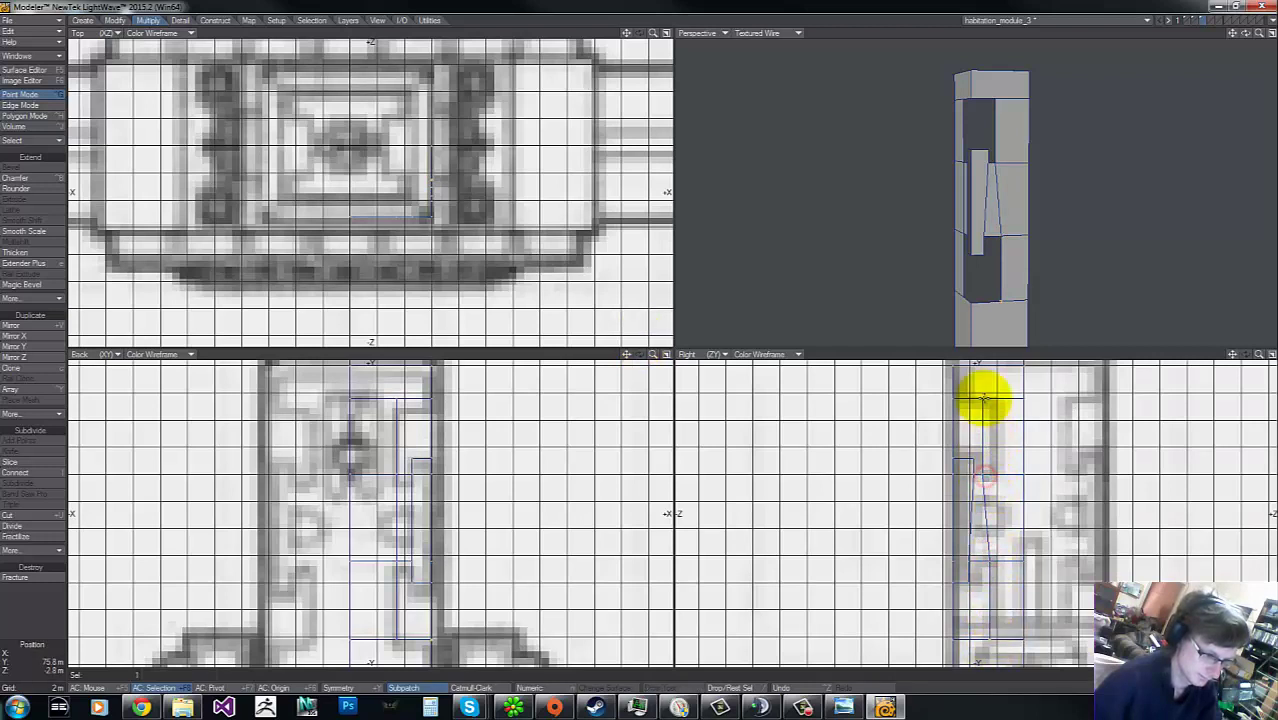
click(978, 481)
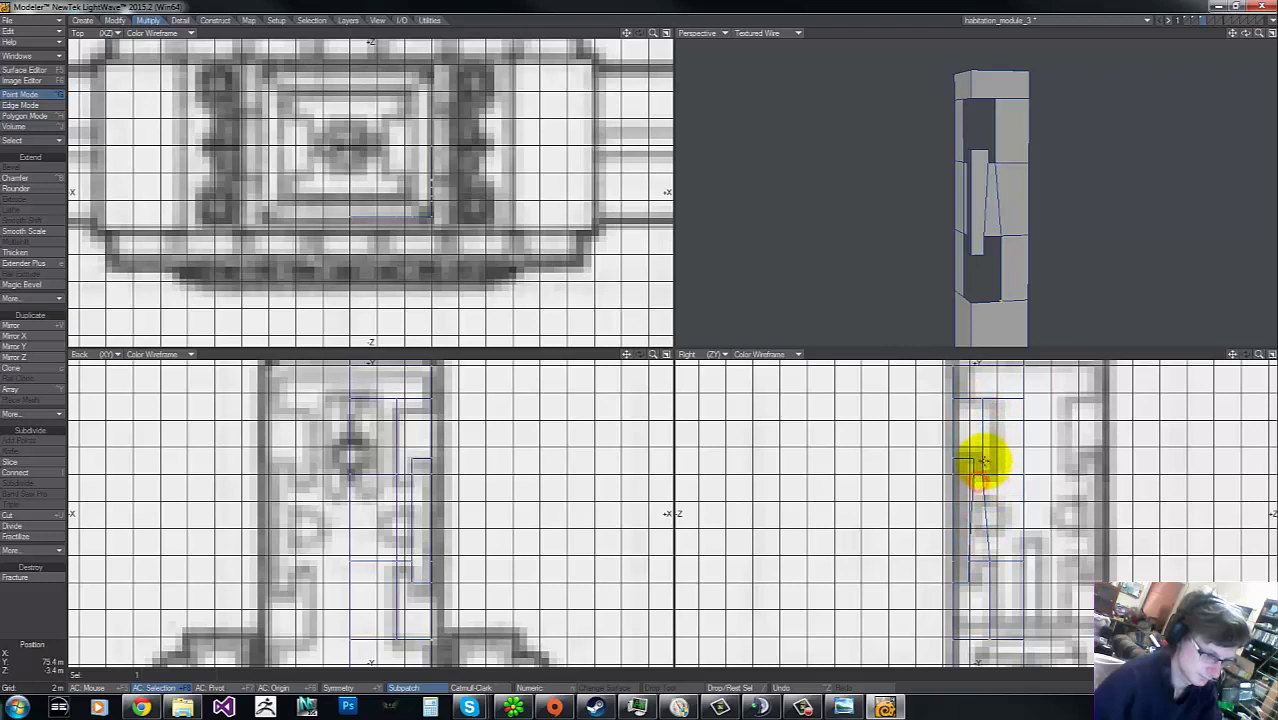
mouse_move(983, 461)
mouse_down()
mouse_move(970, 593)
mouse_move(990, 528)
mouse_move(977, 478)
mouse_move(996, 398)
mouse_move(1008, 437)
mouse_up()
key(t)
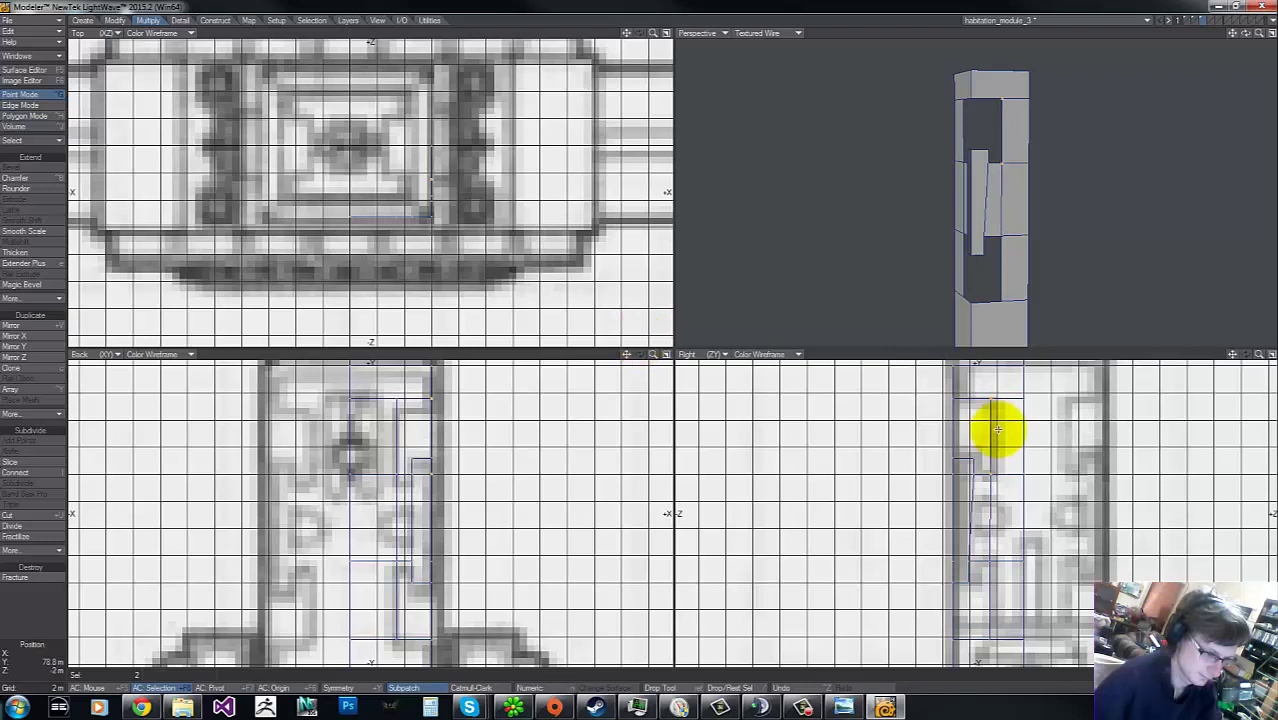
click(989, 385)
Step: Straighten the corner strip's slanted edge in the Right view by shifting its lower points, moving the lowest one 400 mm along Z
click(969, 556)
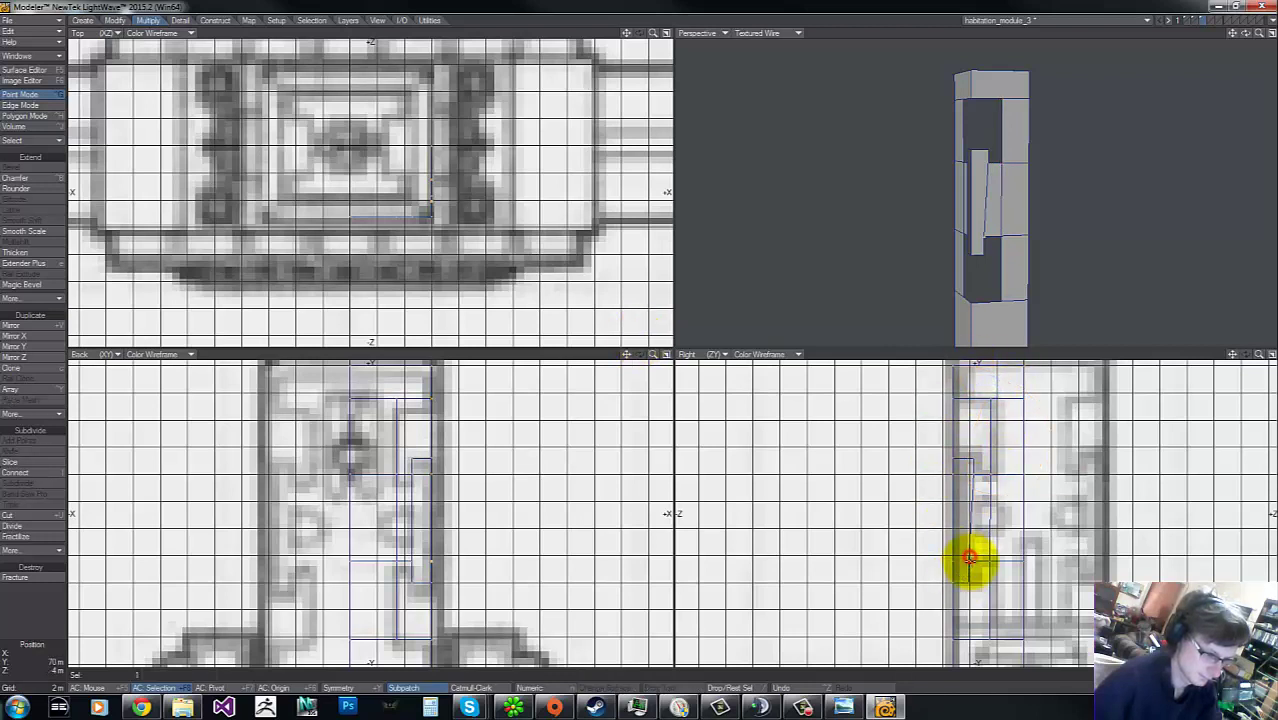
key(t)
drag(974, 556, 979, 587)
key(space)
click(977, 558)
click(970, 582)
key(t)
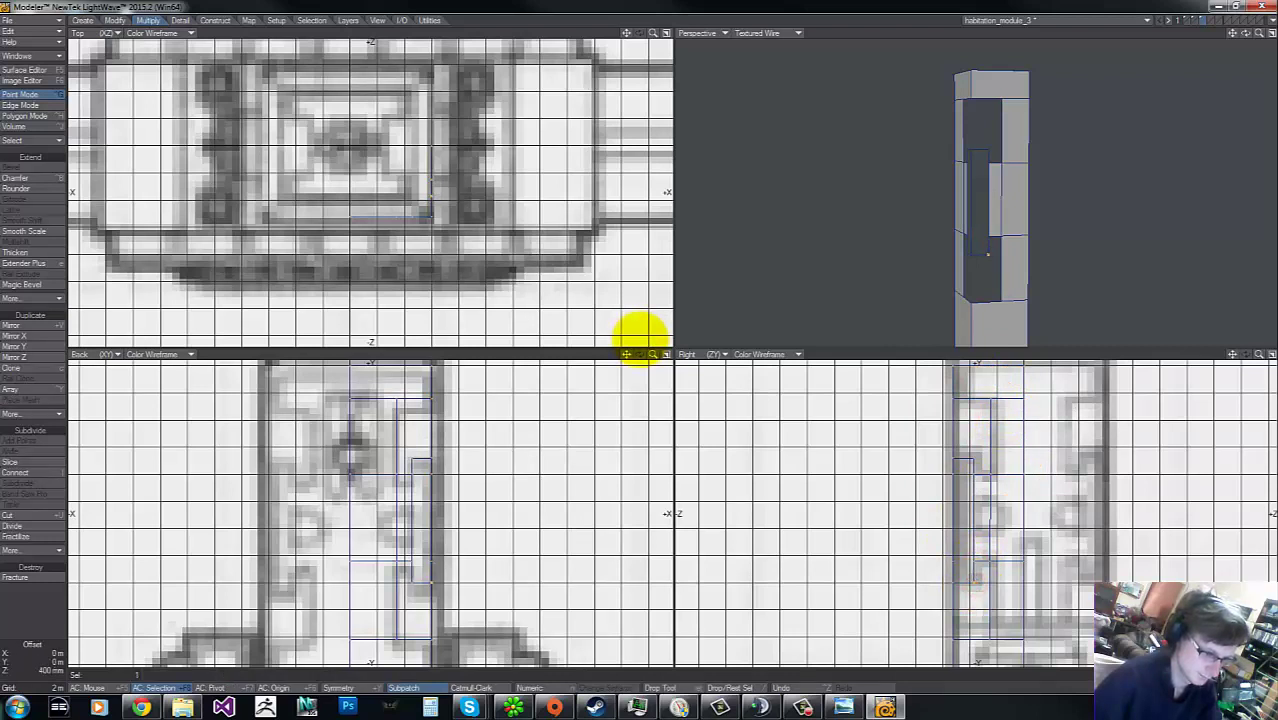
key(space)
click(973, 579)
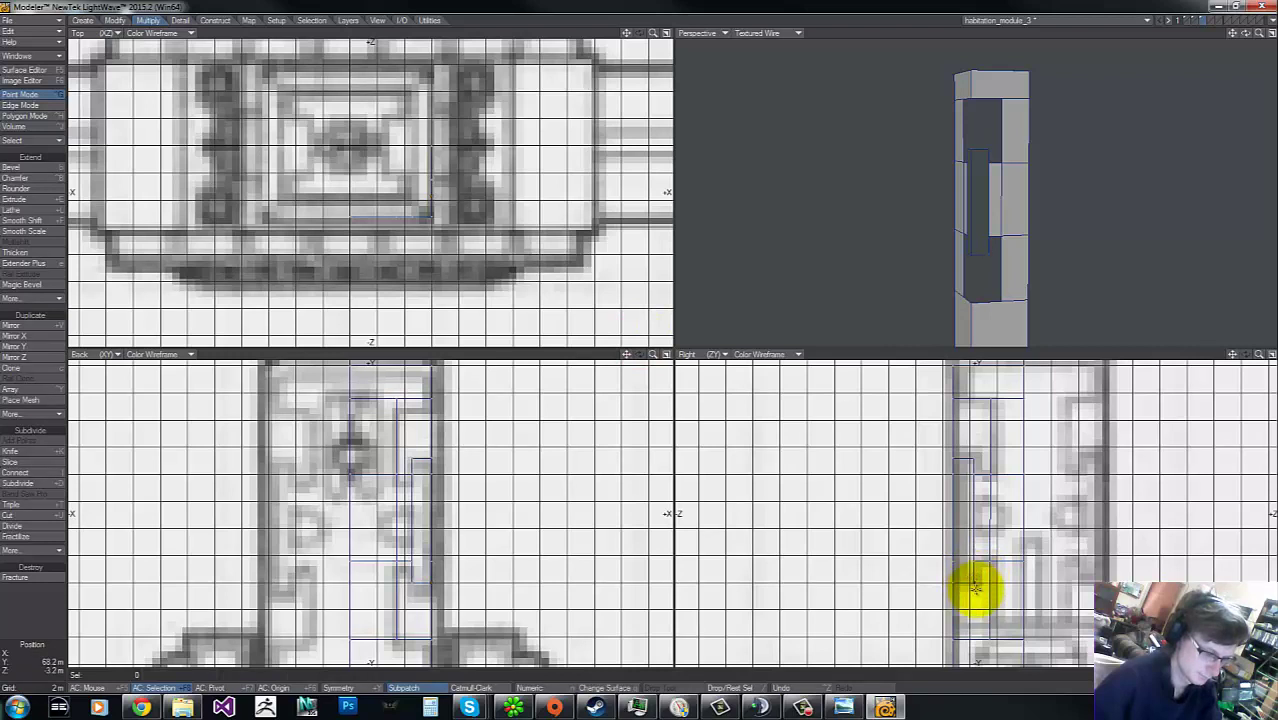
Step: Select only the corner strip's polygons and knife them horizontally at about Y 69.6 m and 76 m in the Back view
key(space)
key(space)
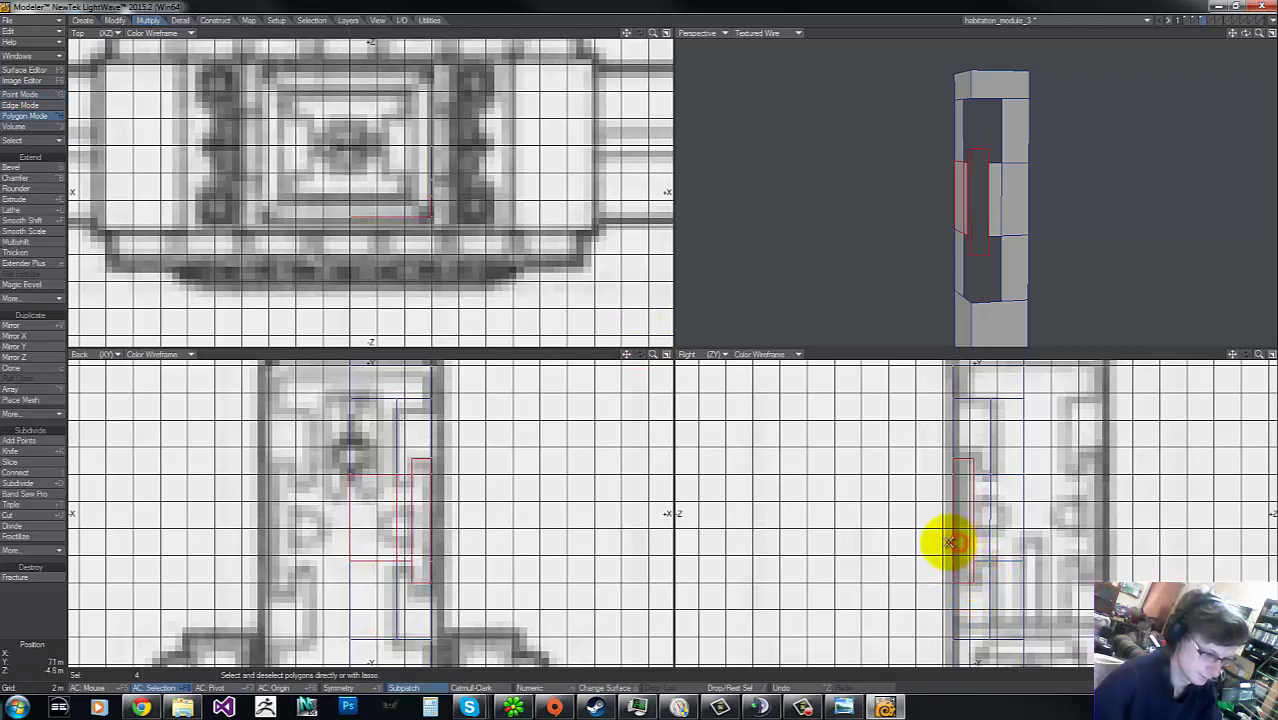
click(371, 432)
click(402, 513)
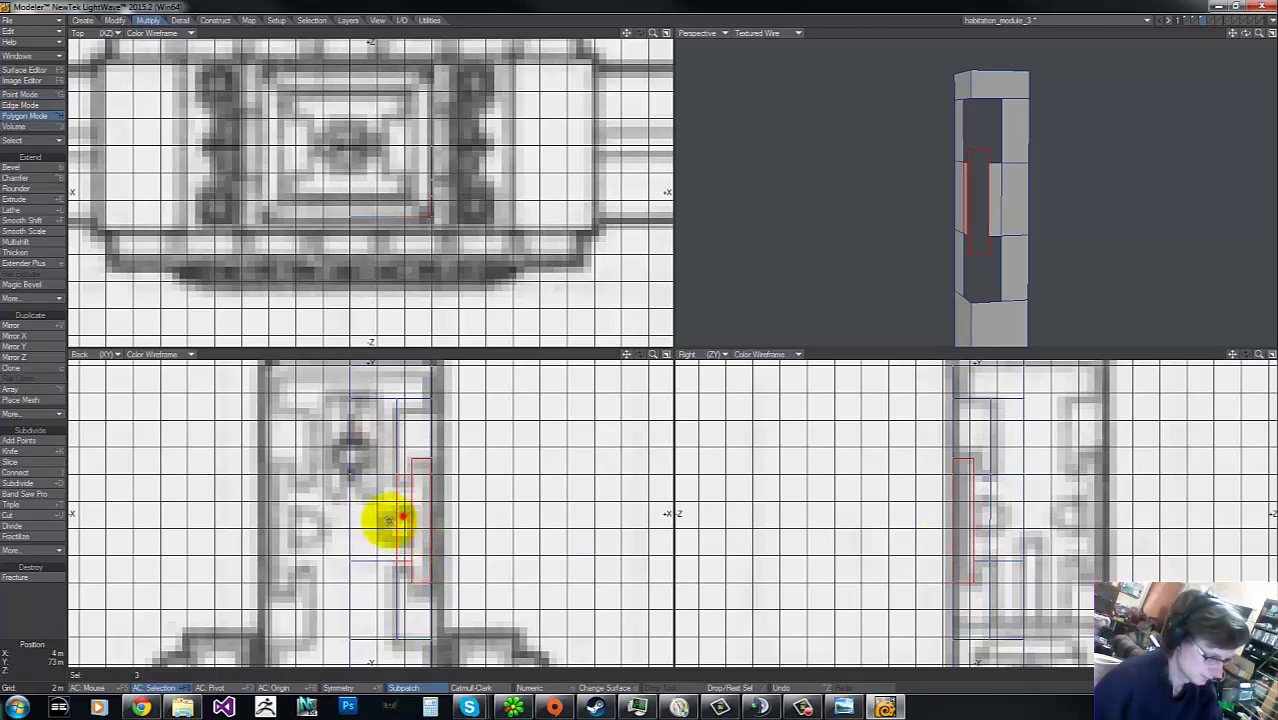
key(shift+k)
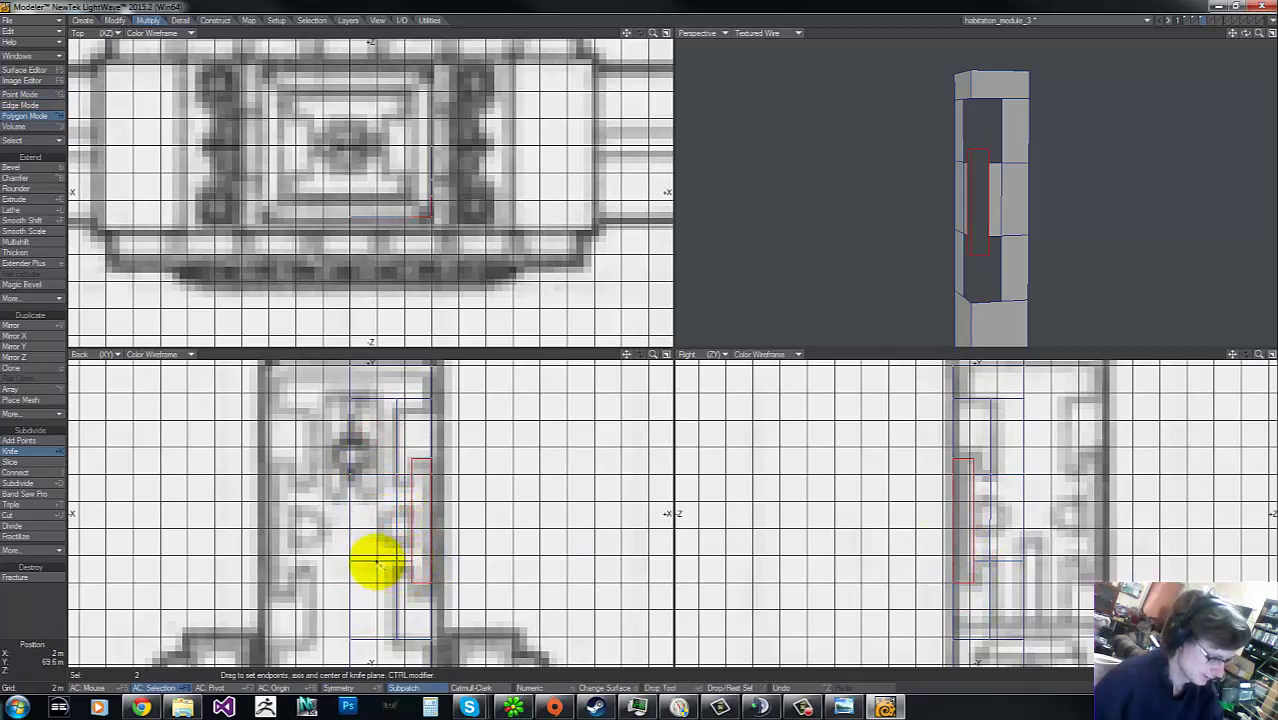
drag(372, 565, 522, 565)
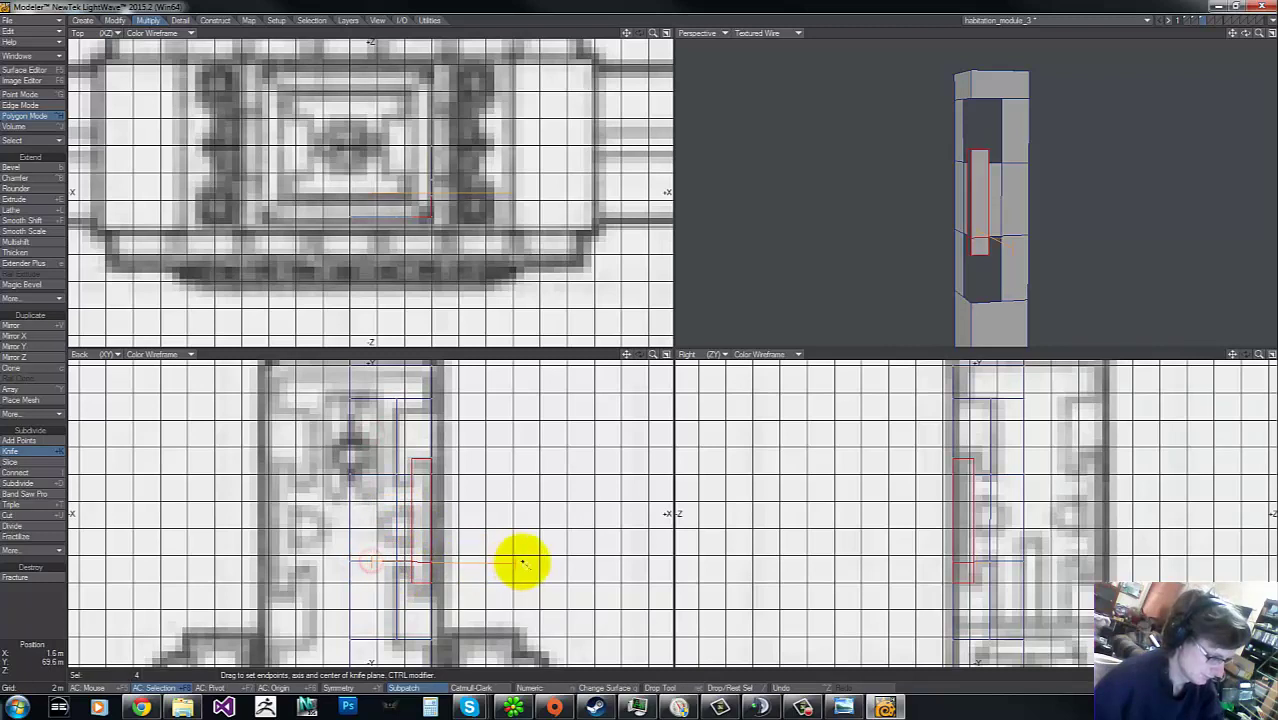
right_click(524, 562)
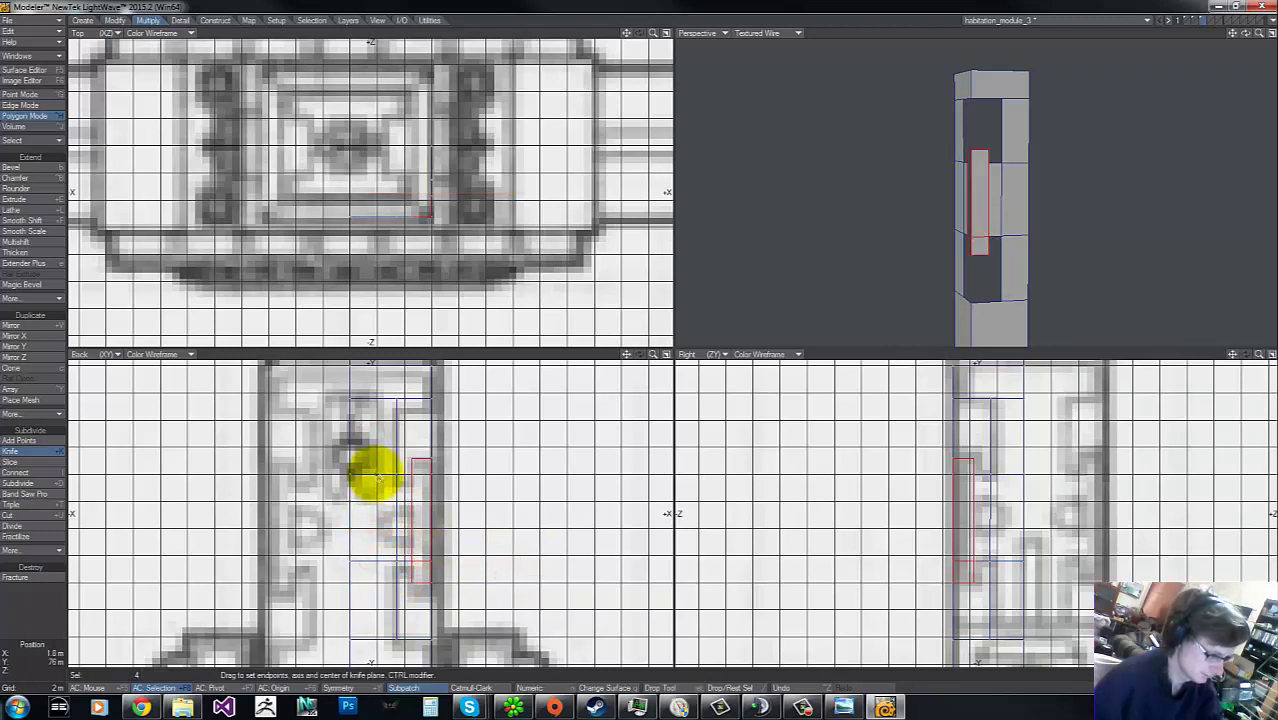
drag(375, 478, 494, 478)
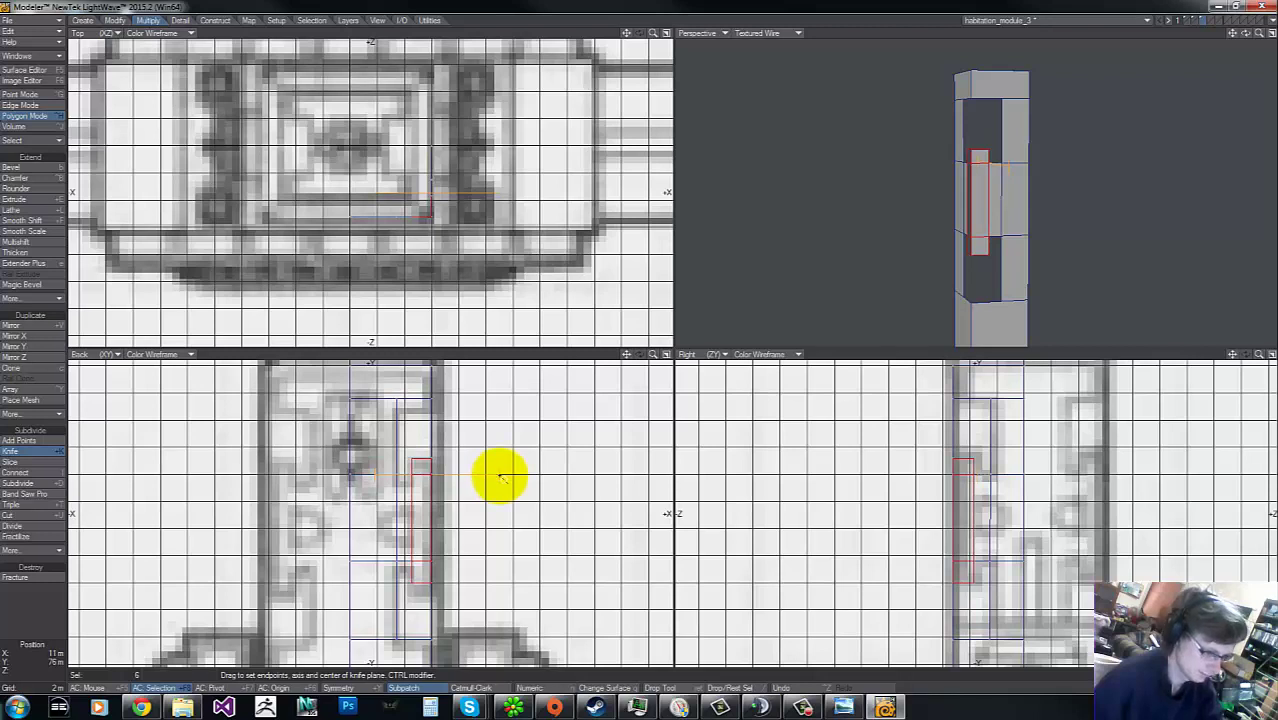
key(space)
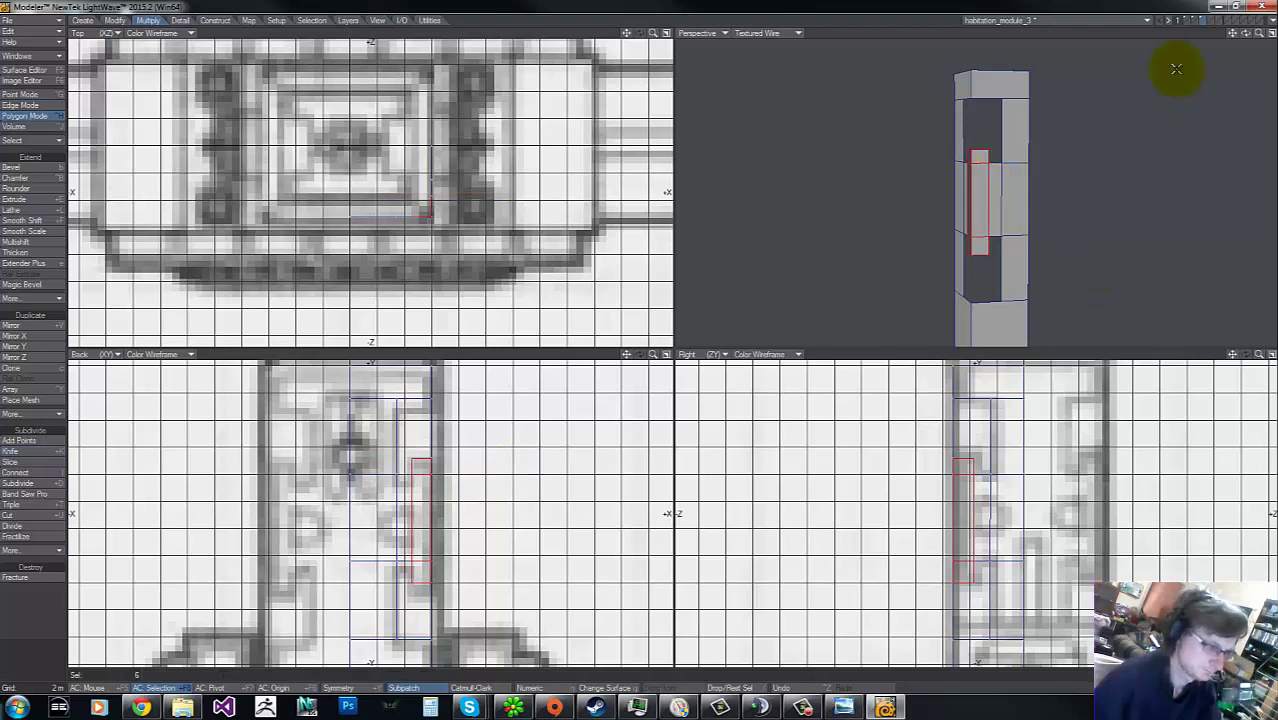
Step: Flip the corner strip's inward-facing polygons and merge the points with the Automatic range
drag(1245, 33, 641, 341)
mouse_move(910, 456)
right_down()
mouse_move(1055, 399)
mouse_move(880, 423)
right_up()
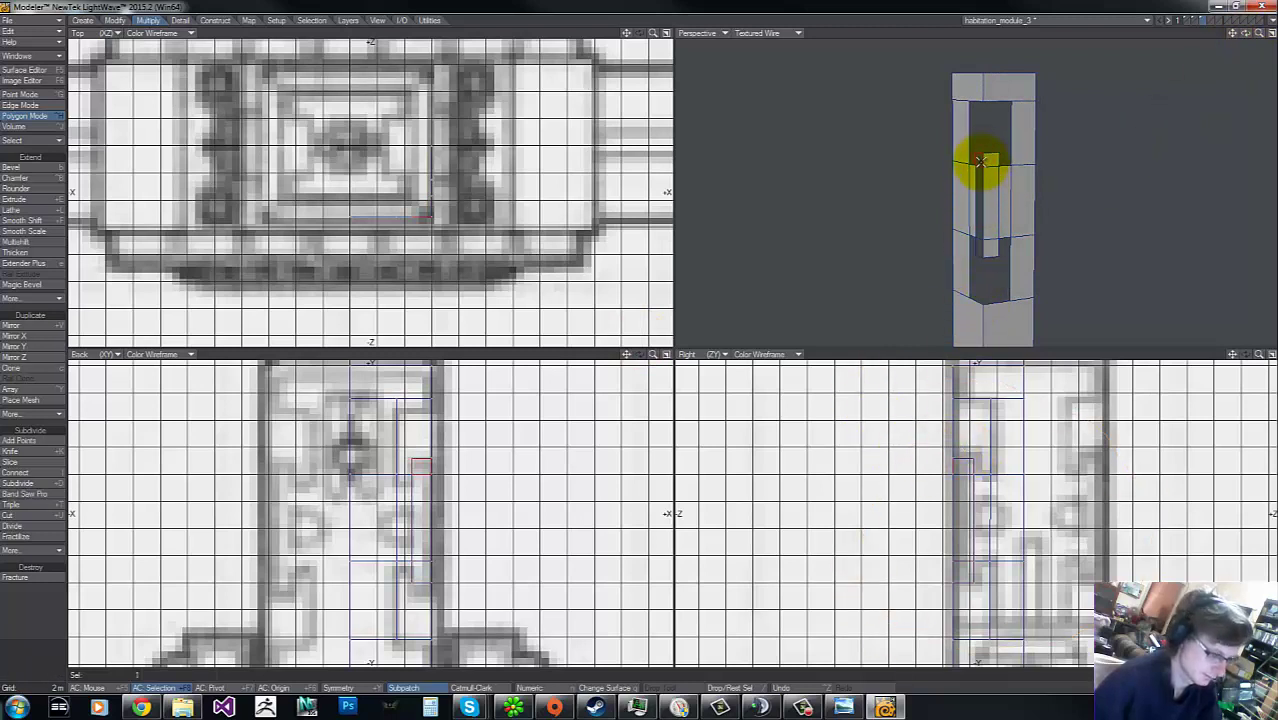
key(f)
click(980, 221)
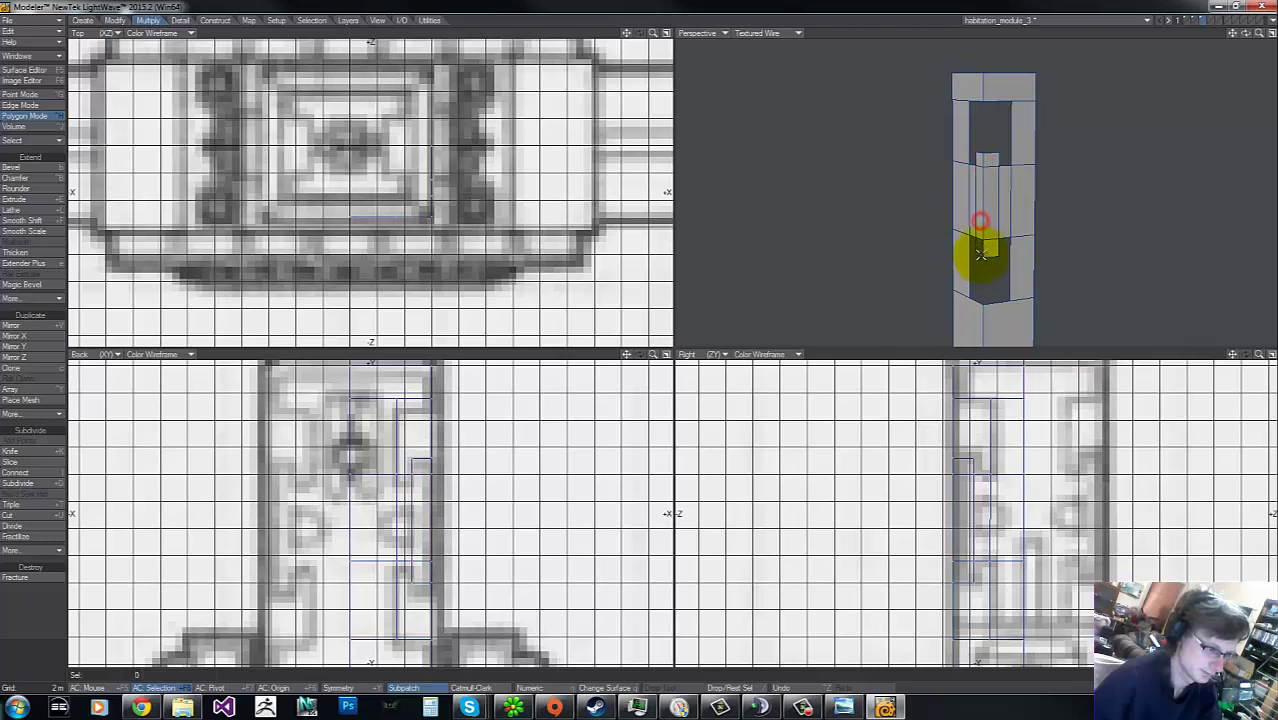
key(m)
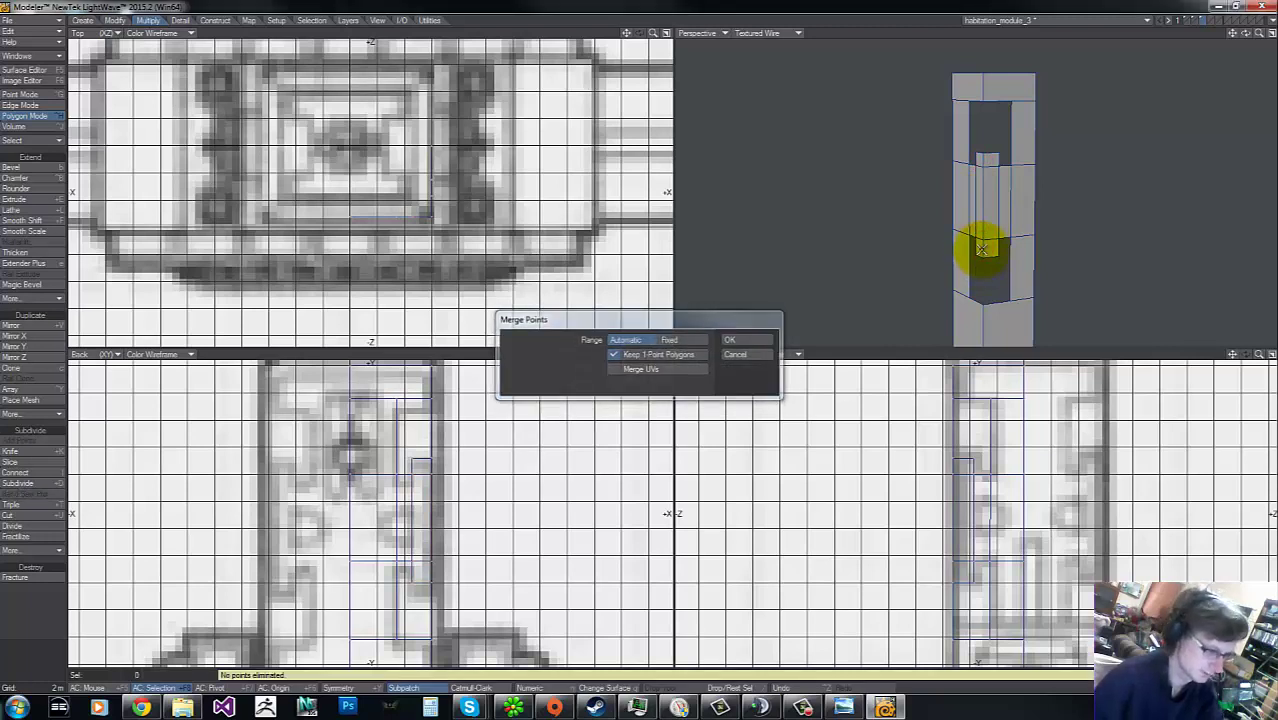
key(Return)
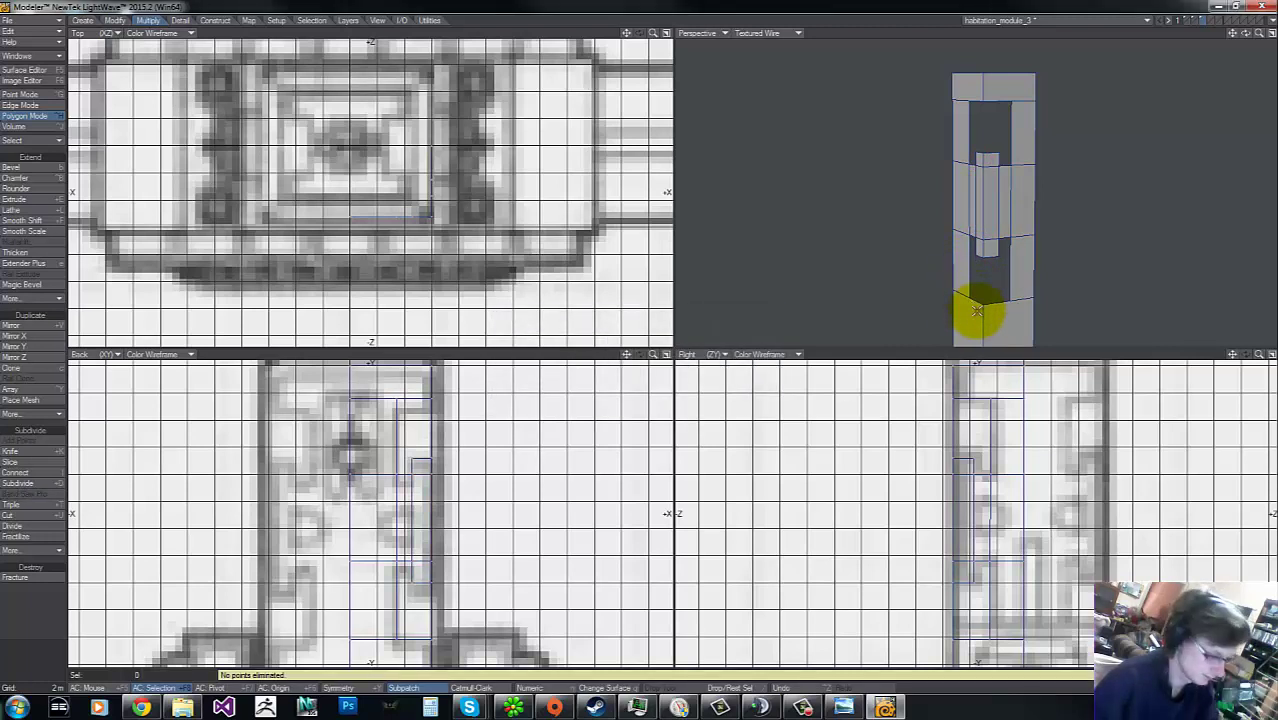
Step: Select the front face's points in the Top view and move them 800 mm along Z
key(space)
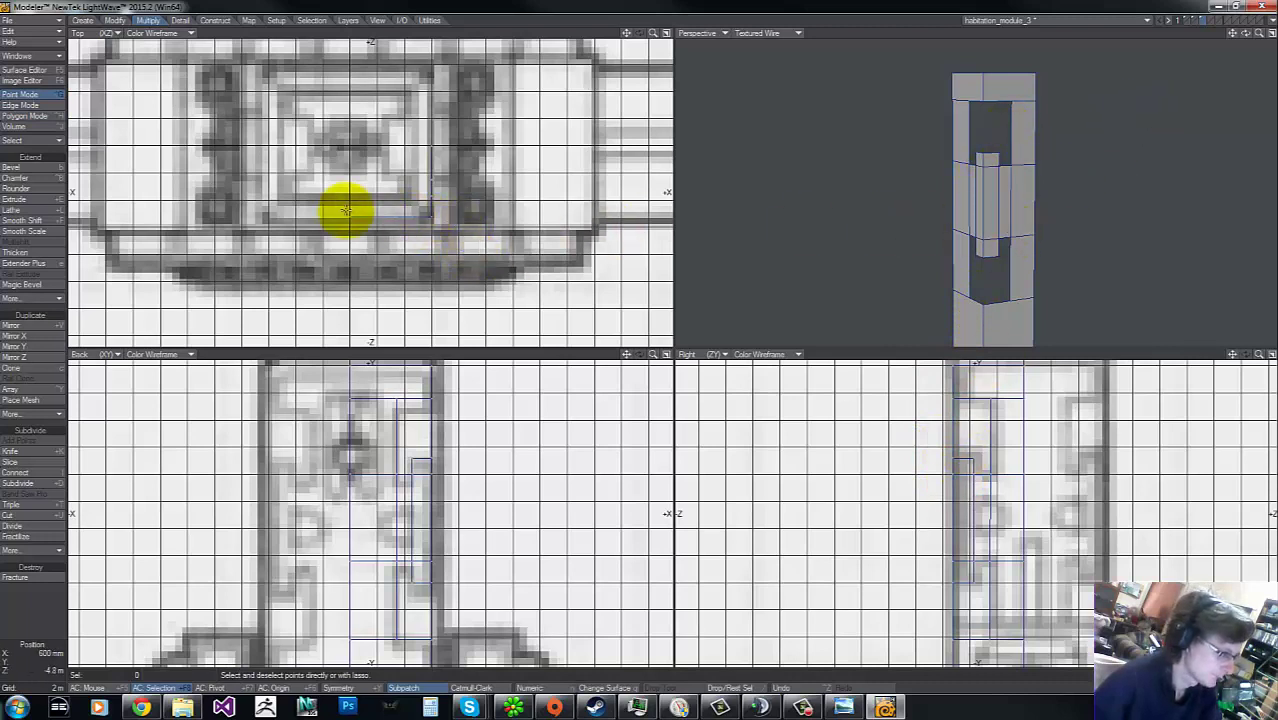
mouse_move(348, 209)
right_down()
mouse_move(413, 232)
mouse_move(445, 209)
mouse_move(396, 210)
right_up()
key(t)
drag(412, 220, 640, 330)
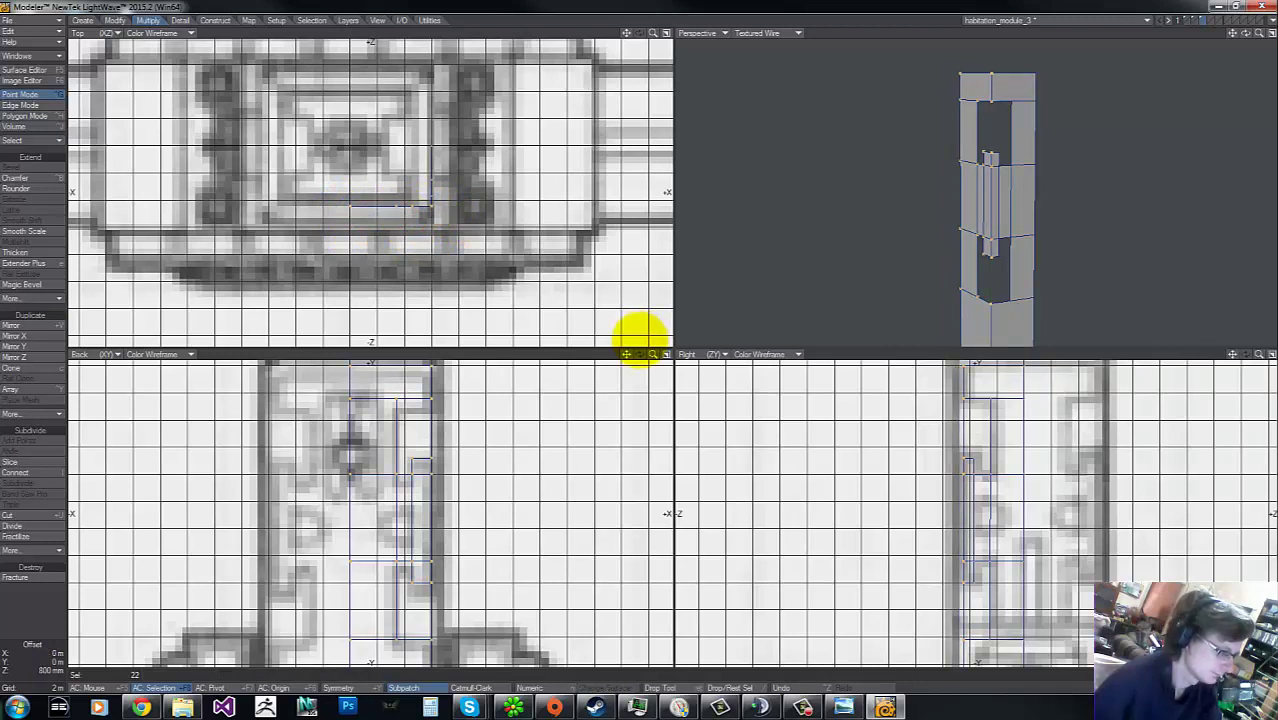
Step: Move the side face's points inward along X in the Top view and flatten them by scaling 0% horizontally and 100% vertically
mouse_move(341, 199)
right_down()
mouse_move(445, 226)
mouse_move(430, 197)
mouse_move(324, 192)
right_up()
mouse_move(427, 134)
right_down()
mouse_move(423, 197)
mouse_move(466, 121)
right_up()
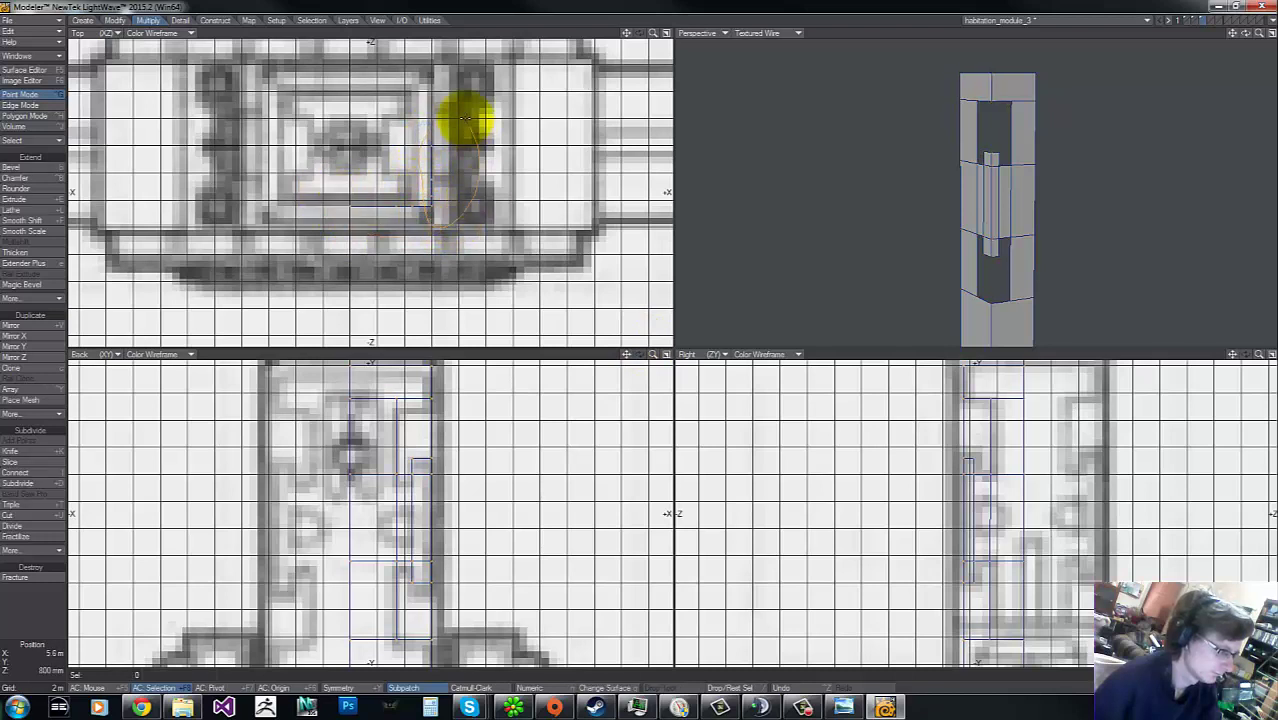
key(t)
mouse_move(449, 178)
mouse_down()
mouse_move(641, 339)
mouse_move(624, 337)
mouse_up()
key(h)
key(t)
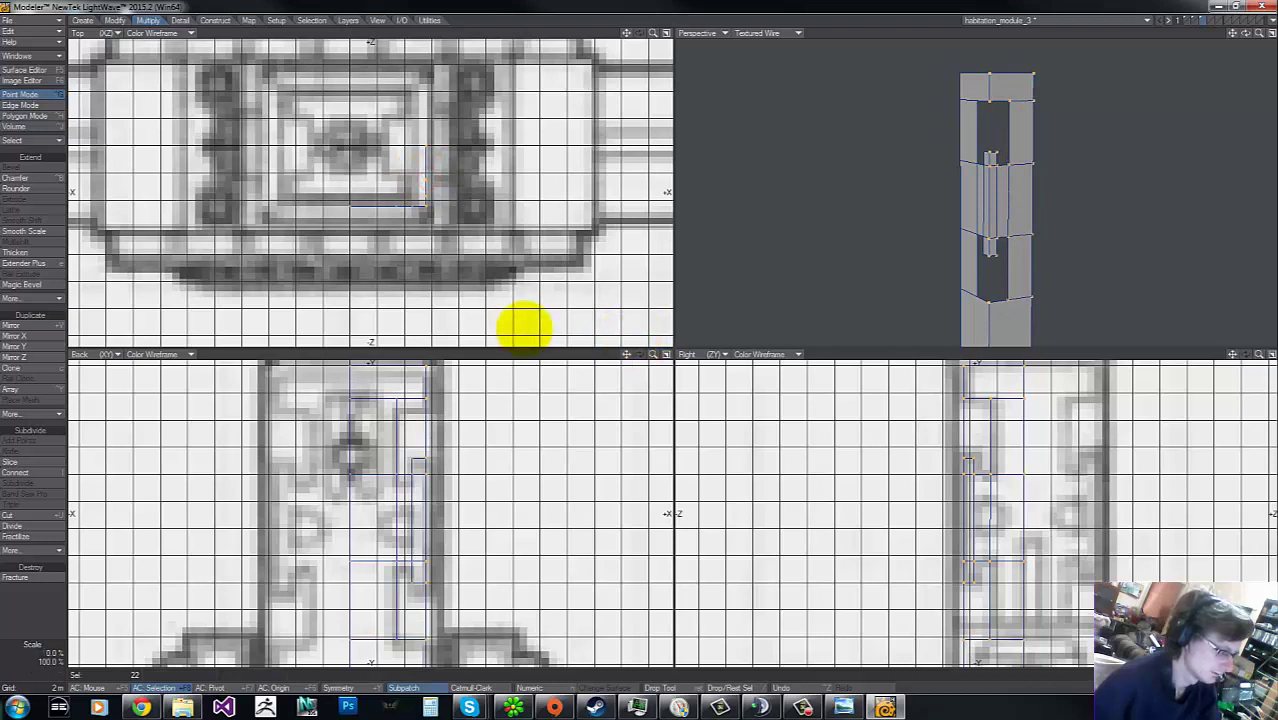
key(space)
mouse_move(408, 137)
right_down()
mouse_move(603, 194)
mouse_move(418, 121)
right_up()
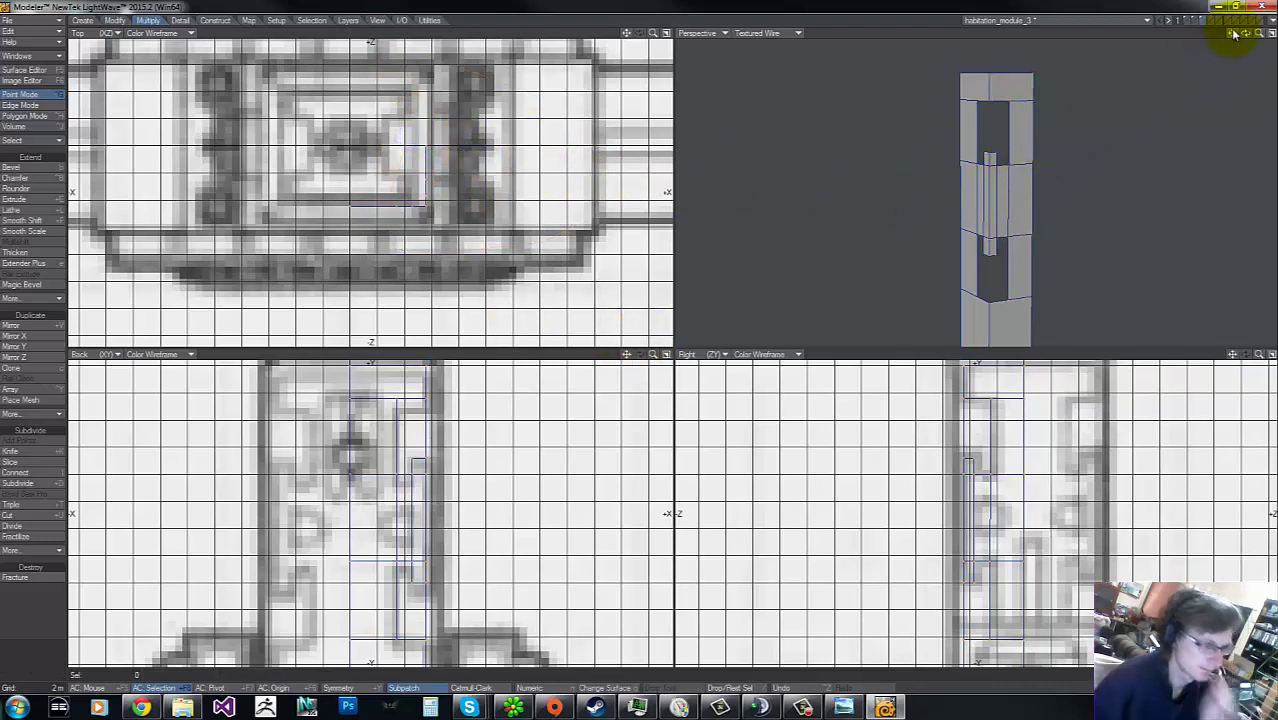
key(shift+v)
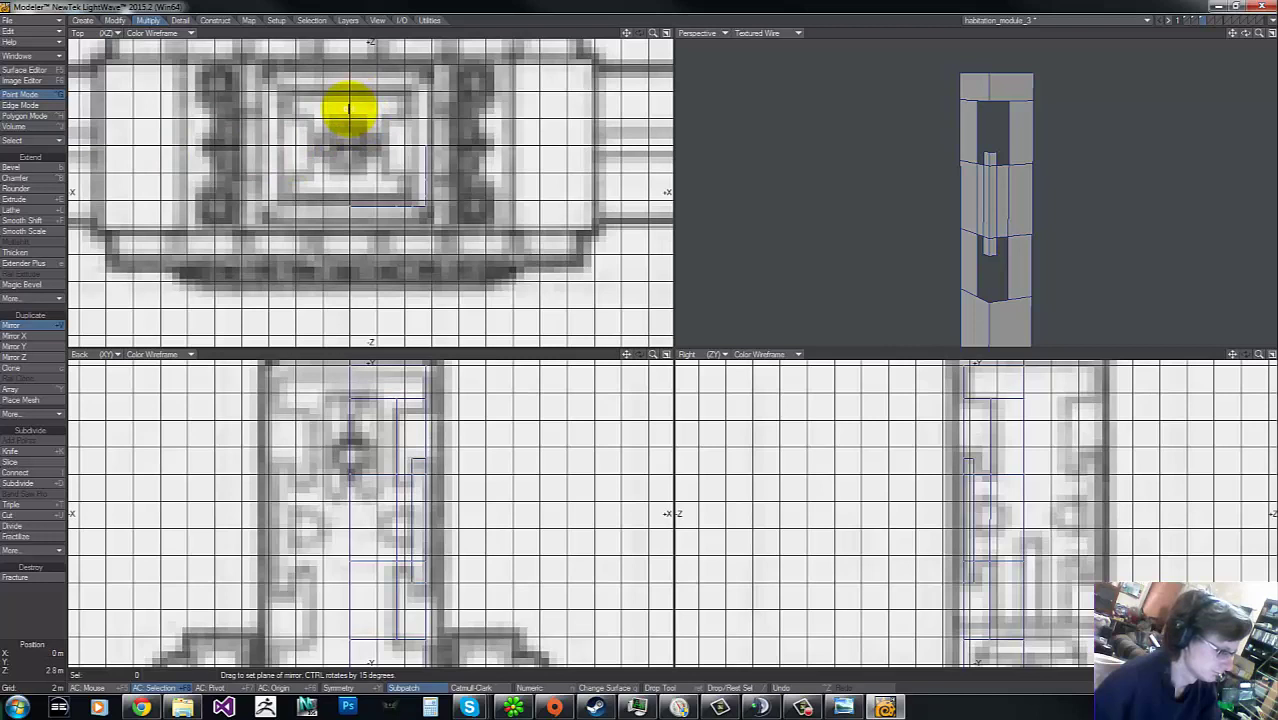
key(space)
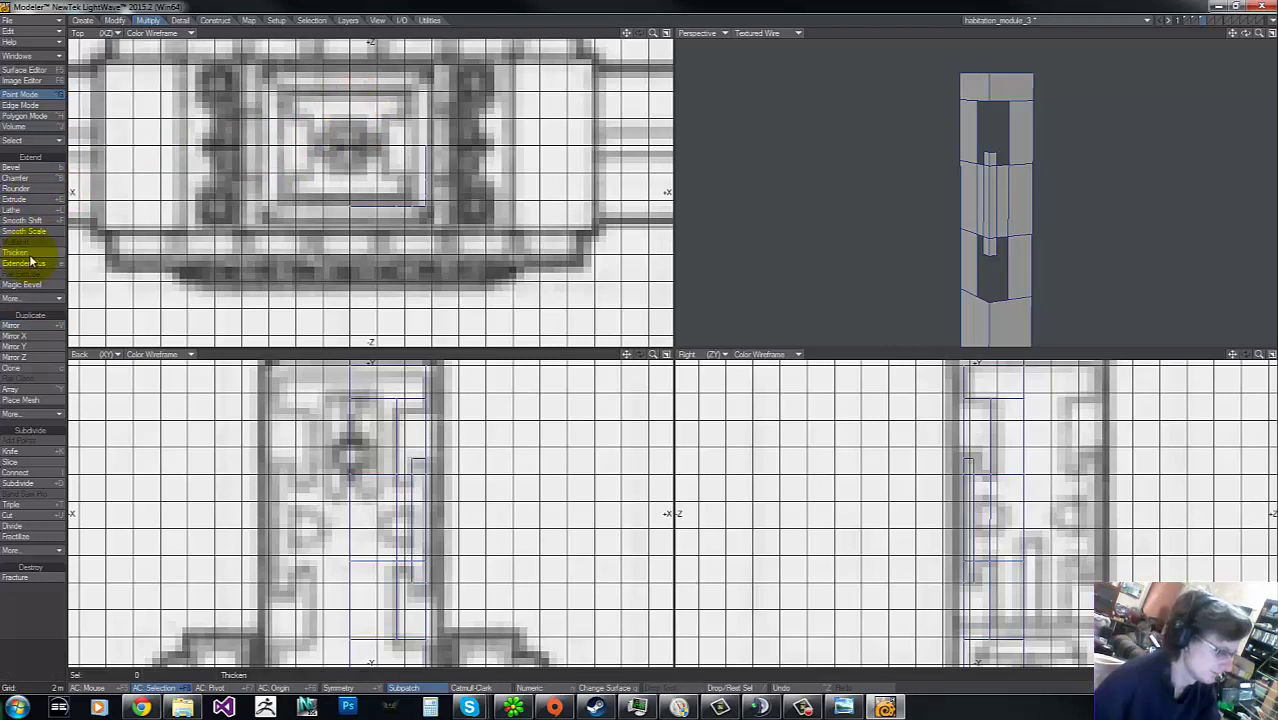
Step: Try to thicken the quarter section slightly outward and compare it with the module body displayed as a background layer
click(28, 253)
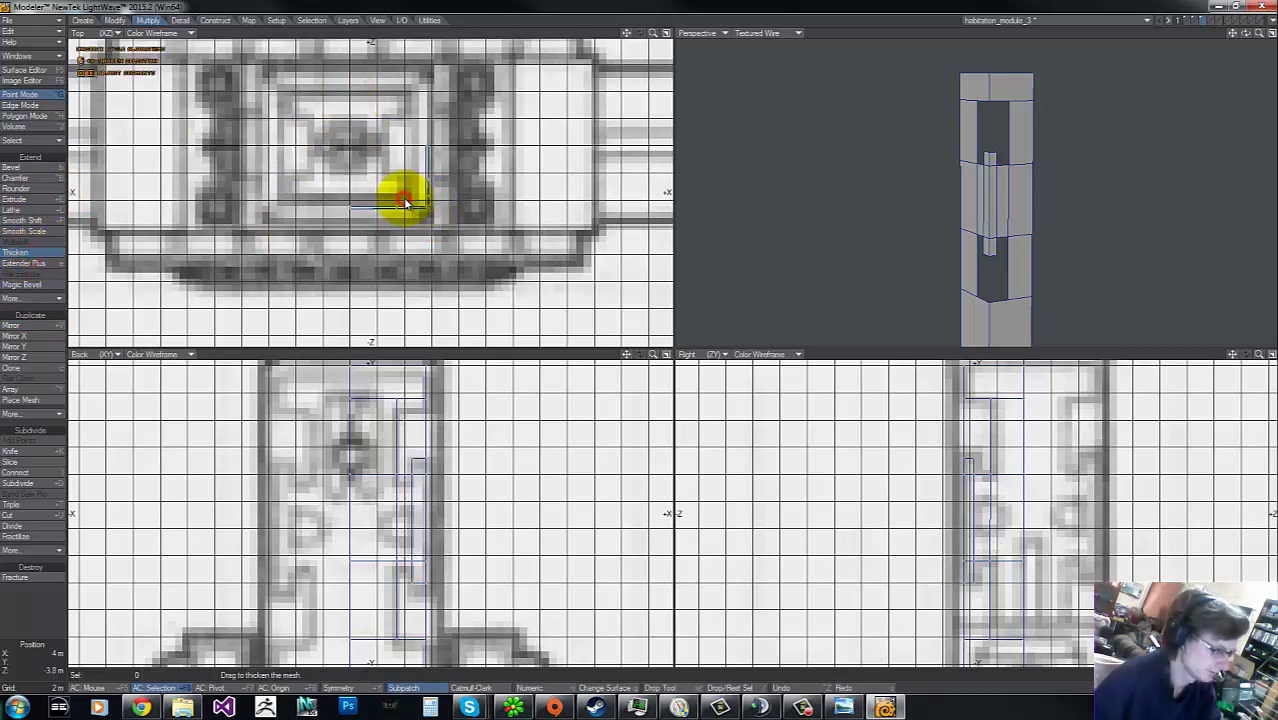
drag(405, 200, 405, 205)
drag(406, 204, 434, 203)
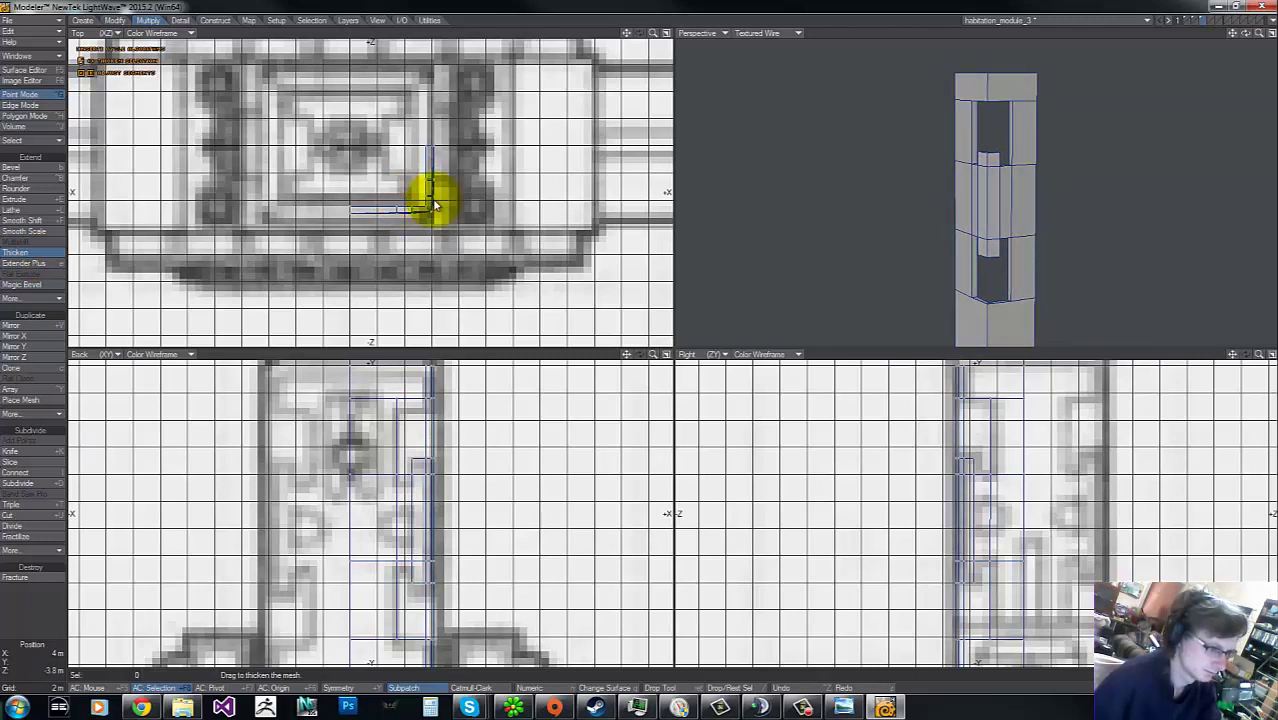
drag(1245, 34, 640, 337)
click(1198, 24)
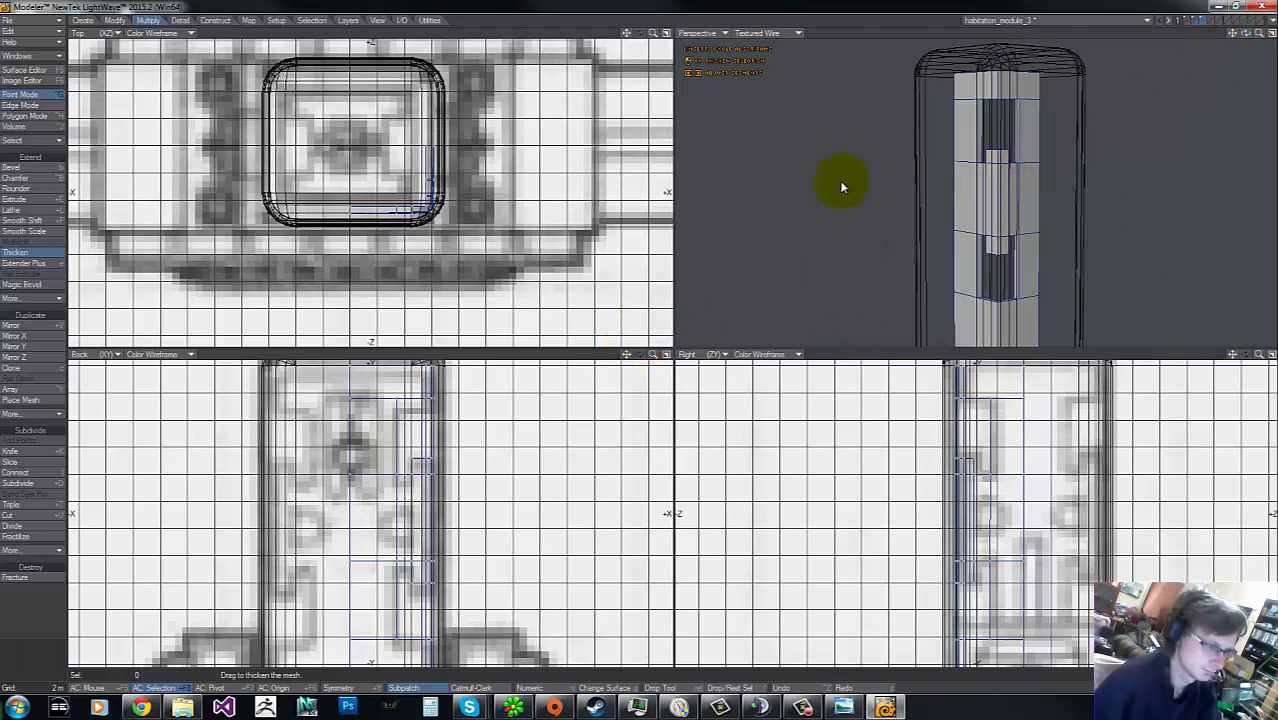
key(space)
key(ctrl+z)
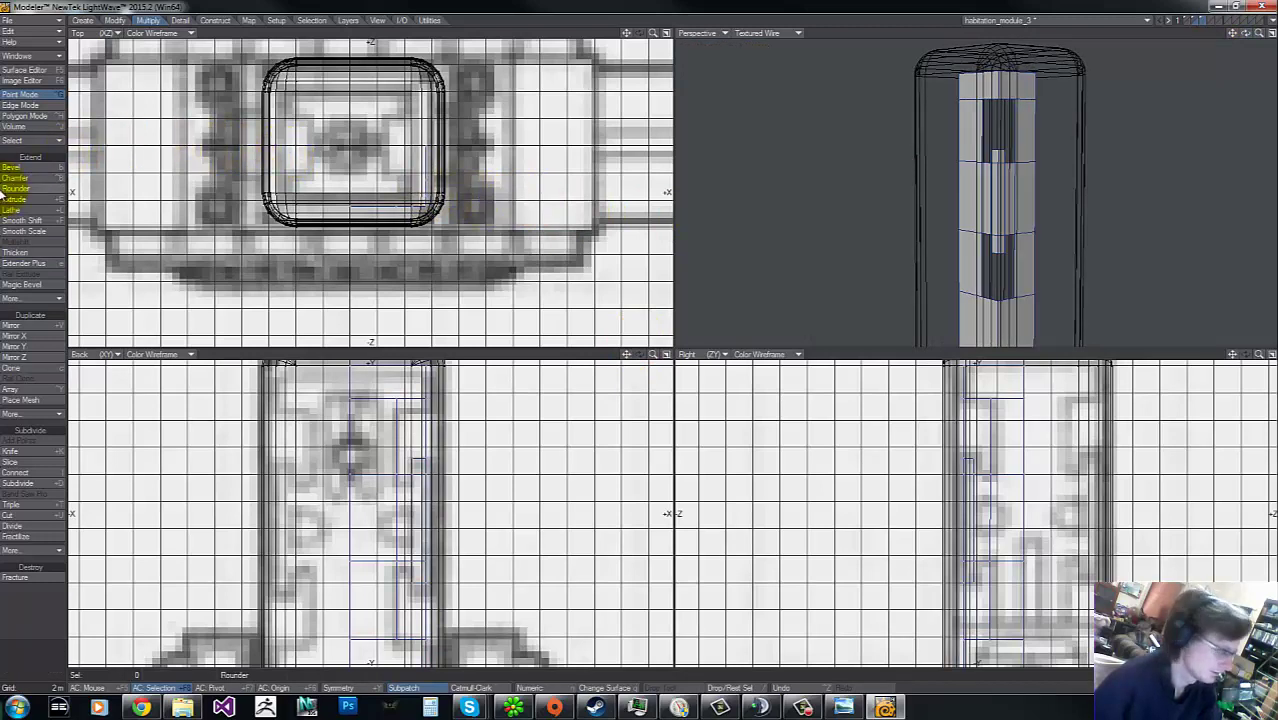
Step: Thicken the quarter section outward until it extends beyond the background body's outline in the Top view
click(20, 253)
drag(428, 194, 432, 203)
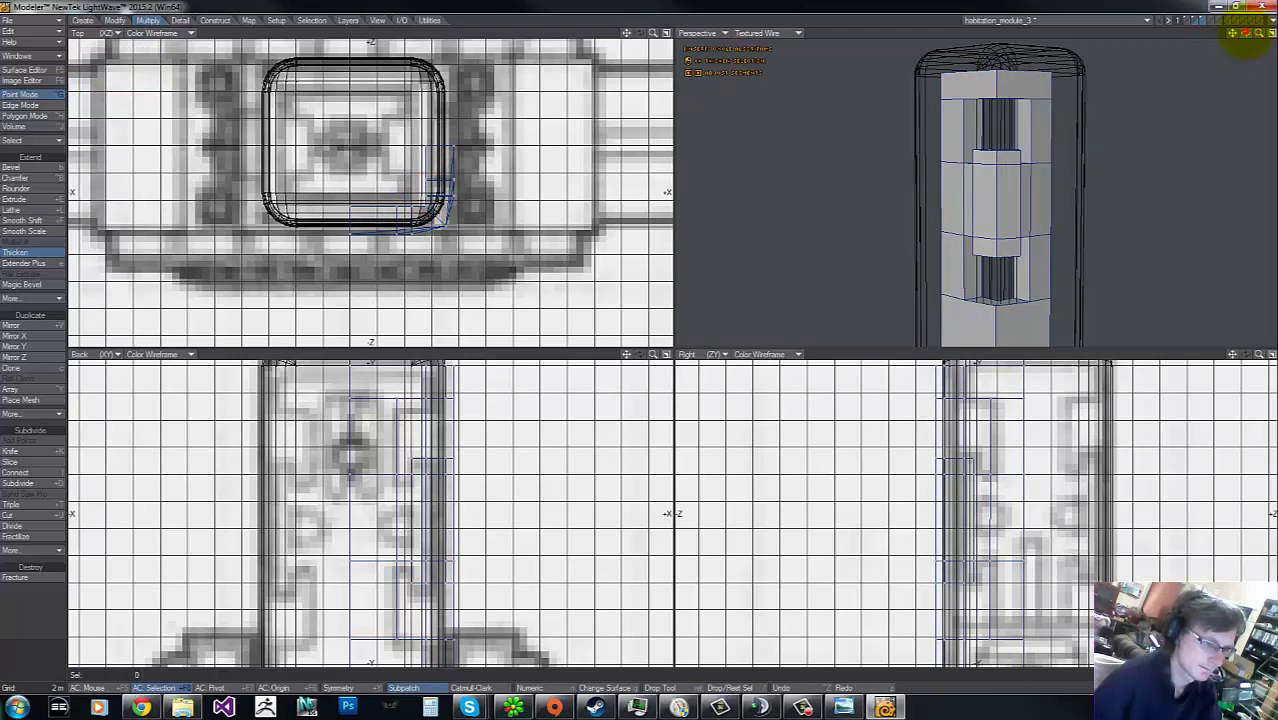
drag(1247, 36, 727, 377)
Step: Delete the thickened section's end-cap polygons along its two centre seams
key(t)
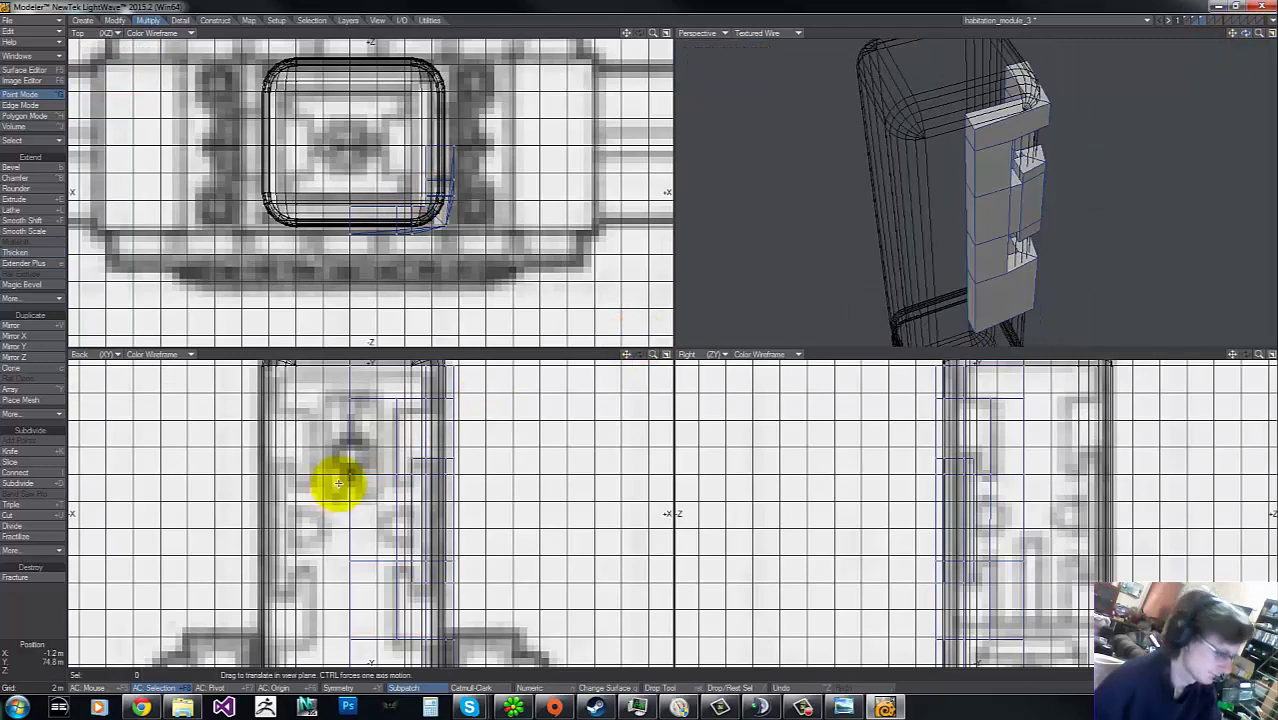
key(space)
key(space)
key(space)
right_drag(360, 180, 335, 147)
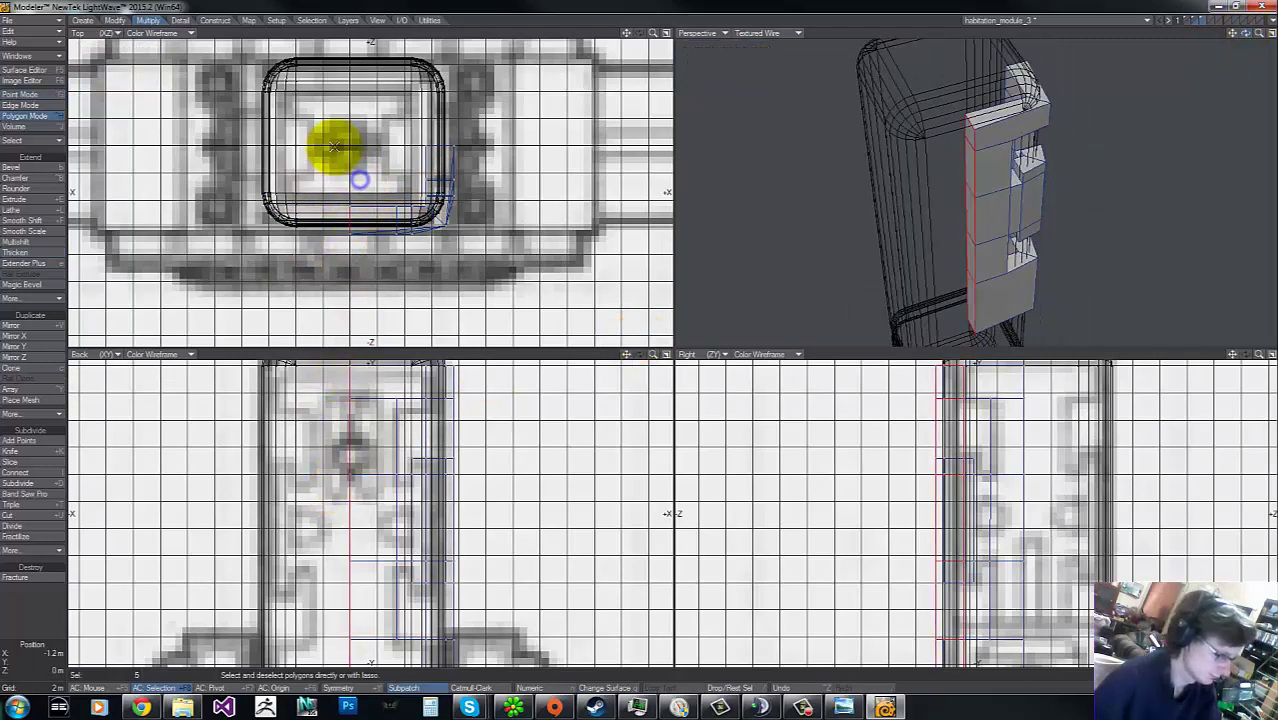
key(Delete)
mouse_move(408, 124)
right_down()
mouse_move(438, 157)
mouse_move(408, 116)
right_up()
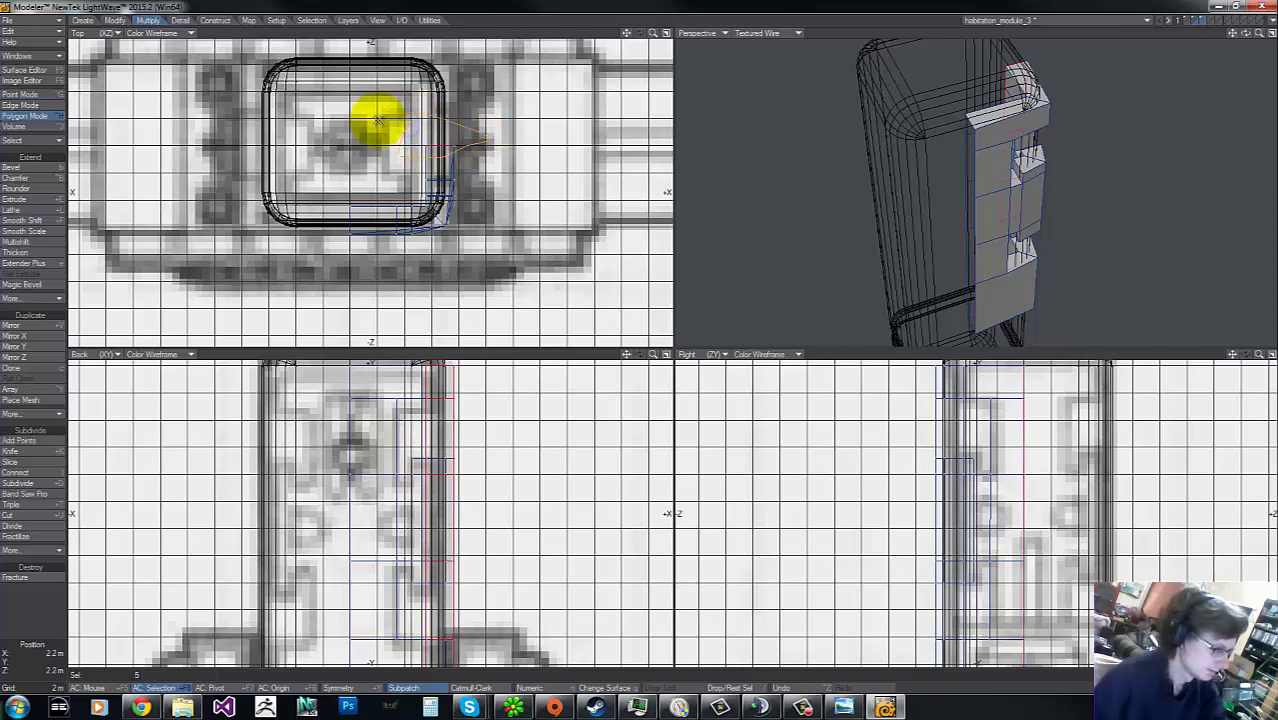
key(Delete)
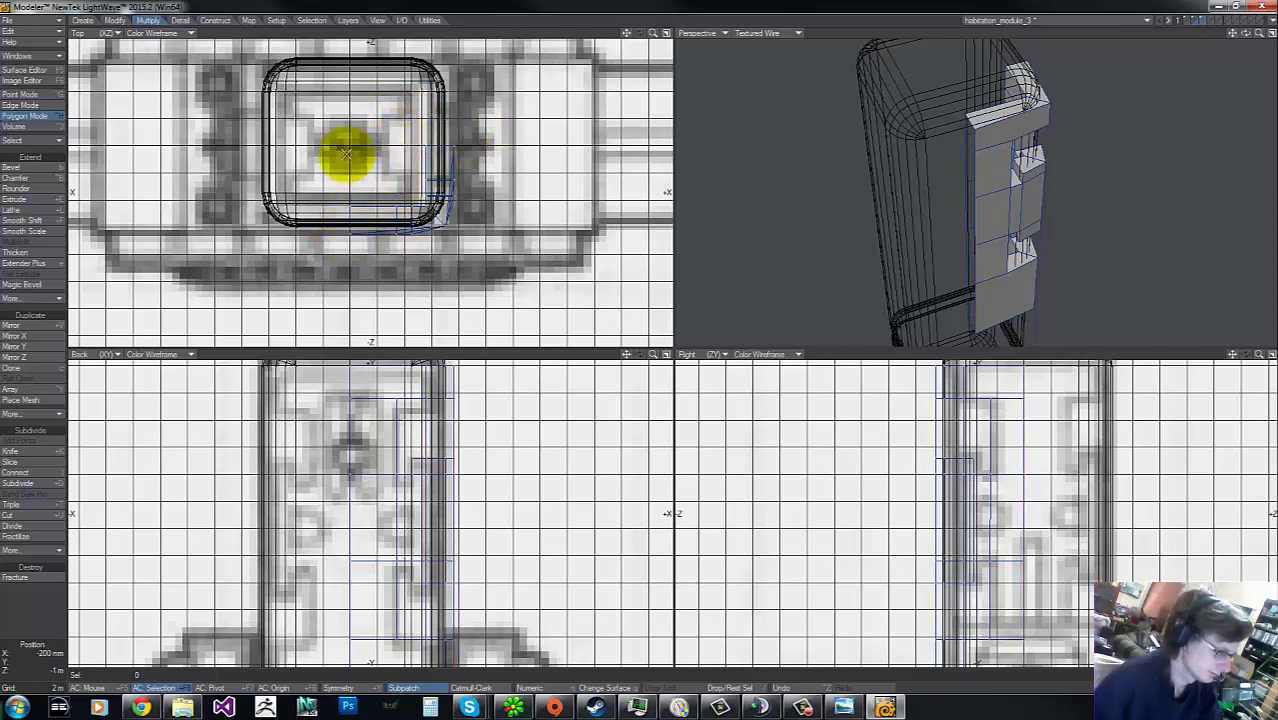
Step: Mirror the thickened quarter section across the X and Z centre planes to complete the shell around the body
key(shift+v)
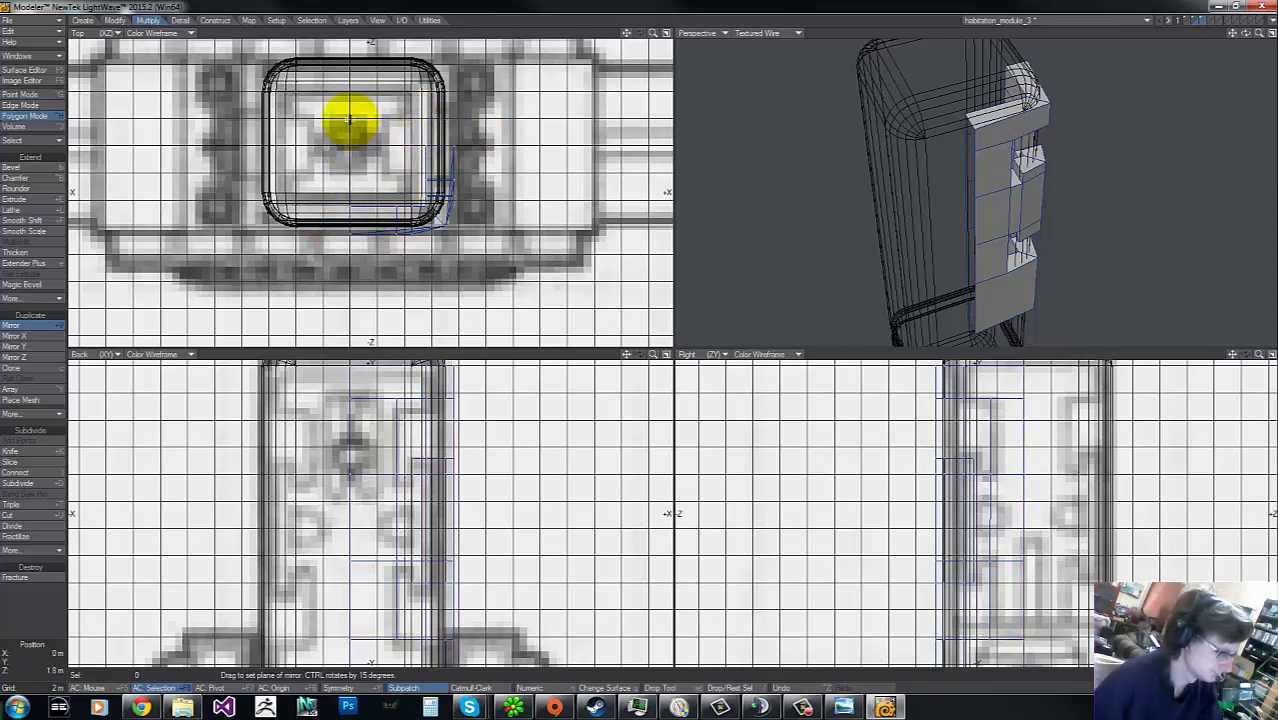
drag(349, 117, 558, 141)
key(space)
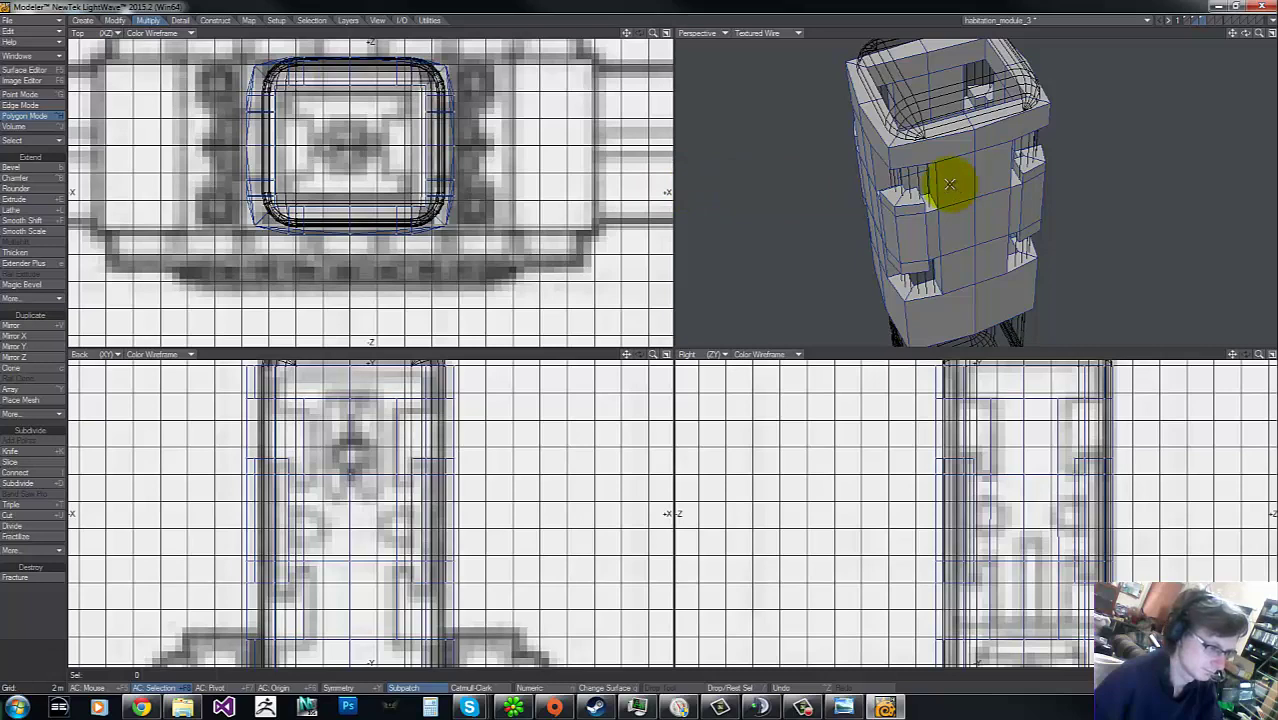
drag(1246, 34, 642, 341)
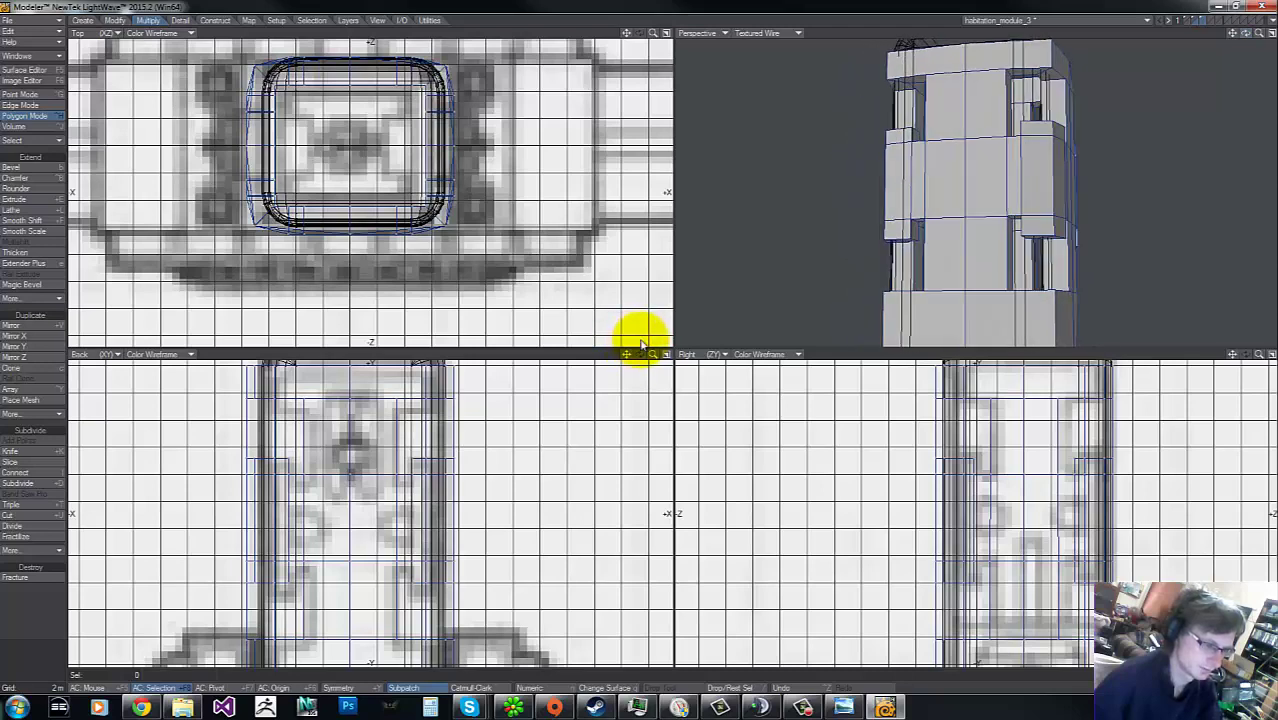
key(a)
drag(1248, 33, 642, 332)
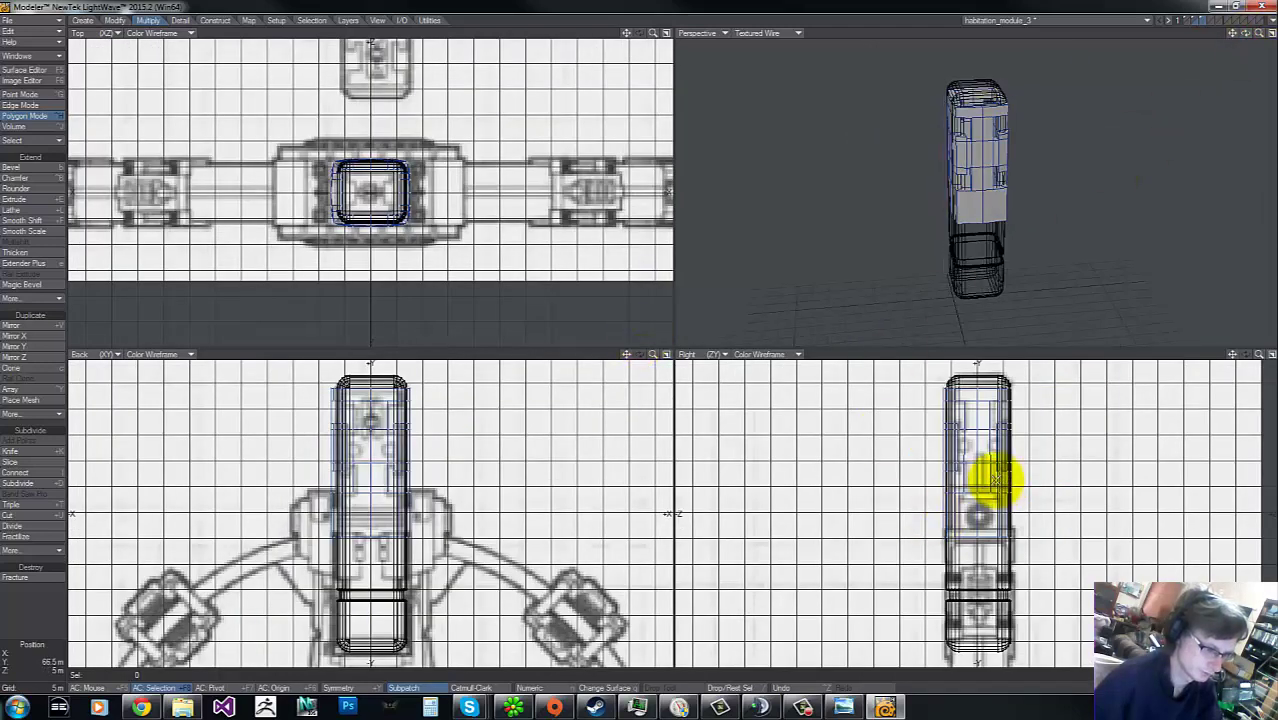
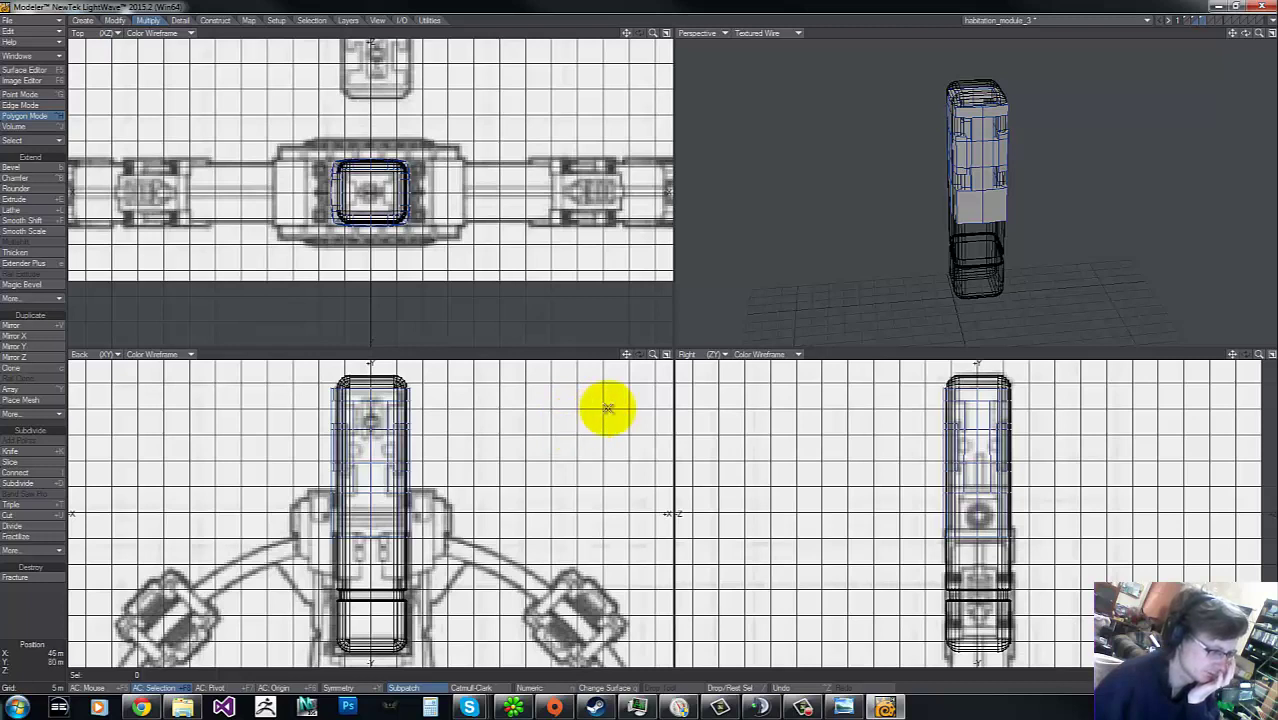
Step: Set the body as foreground and the shell as background, and run a Solid Drill Stencil with the surface Default1
click(1195, 21)
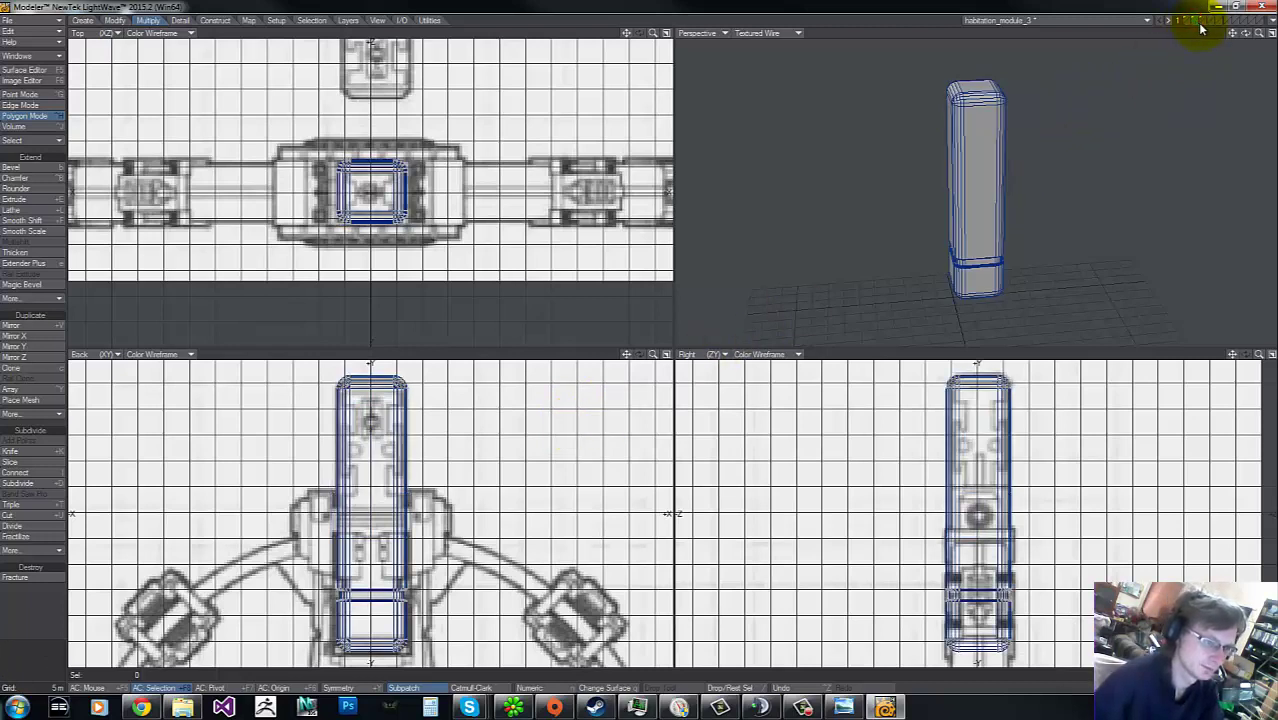
click(1202, 24)
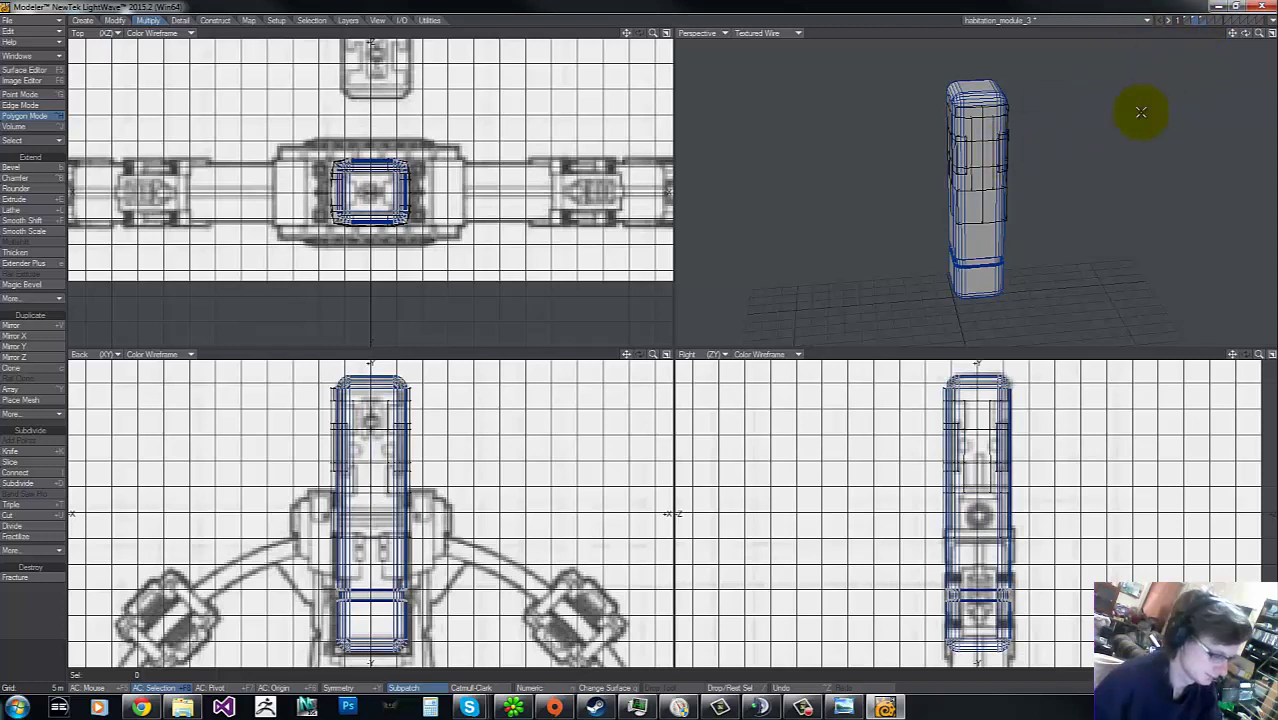
key(shift+c)
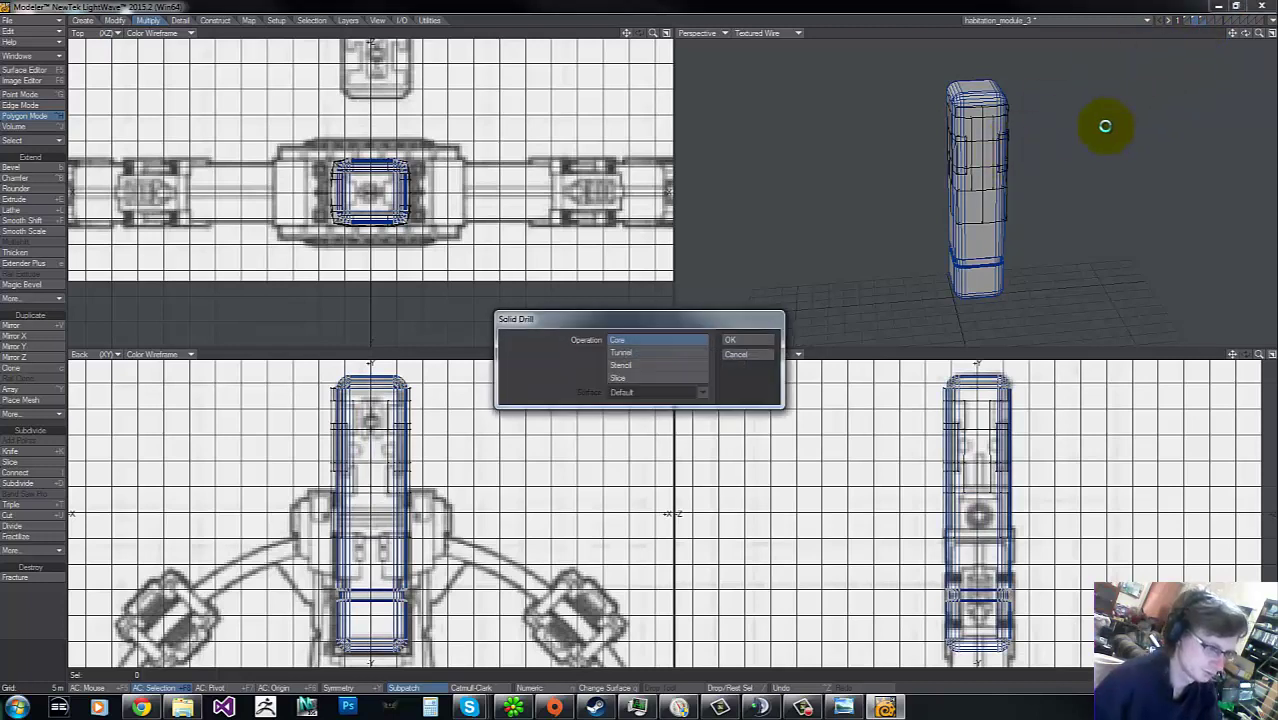
click(636, 365)
click(669, 393)
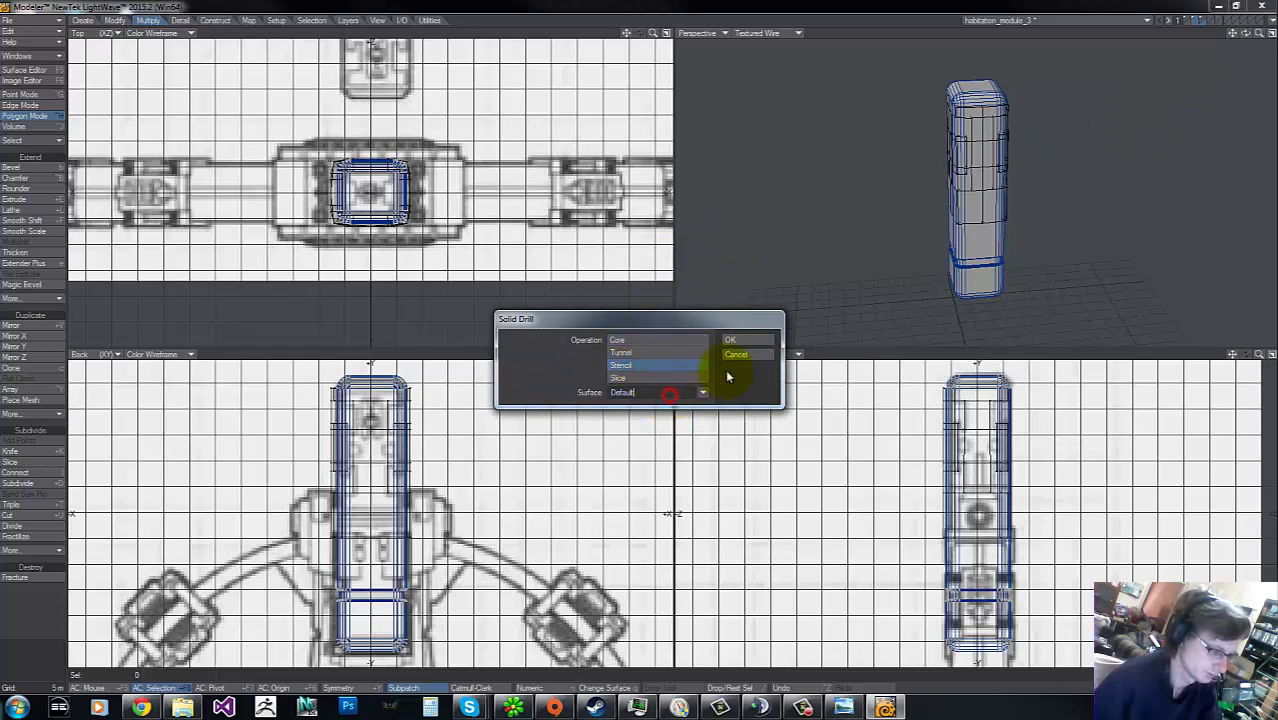
text(1)
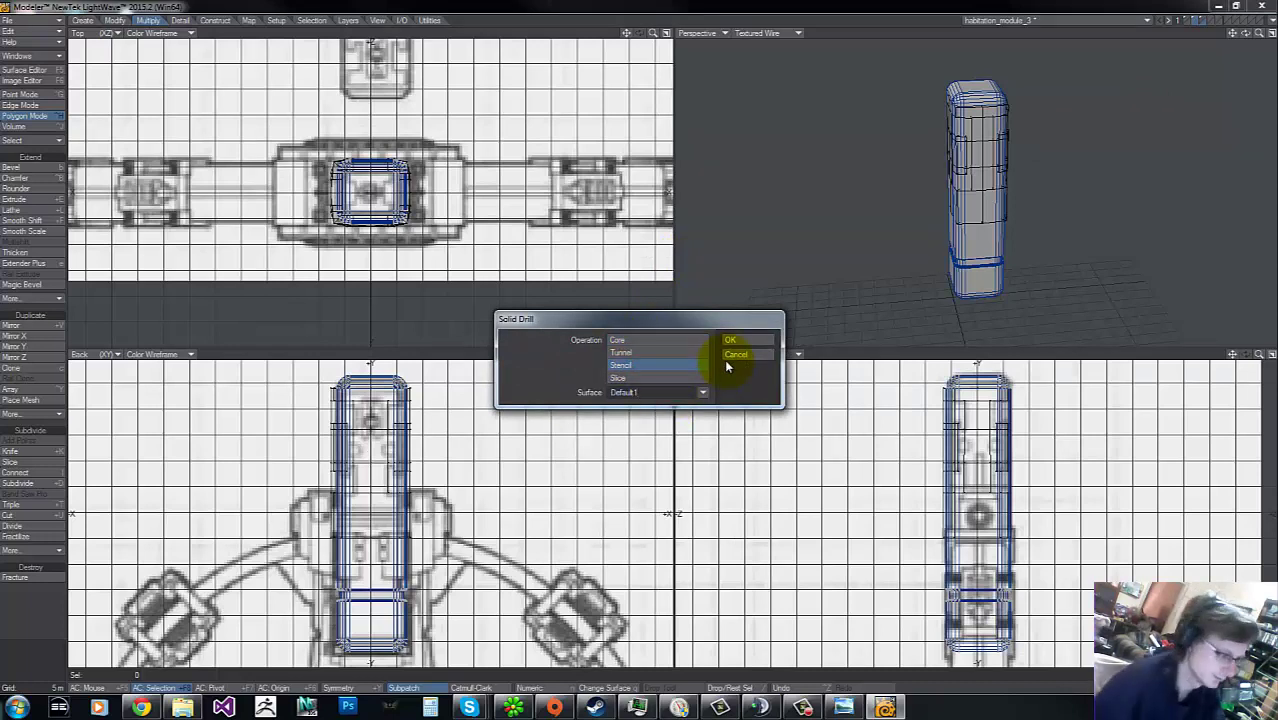
click(748, 342)
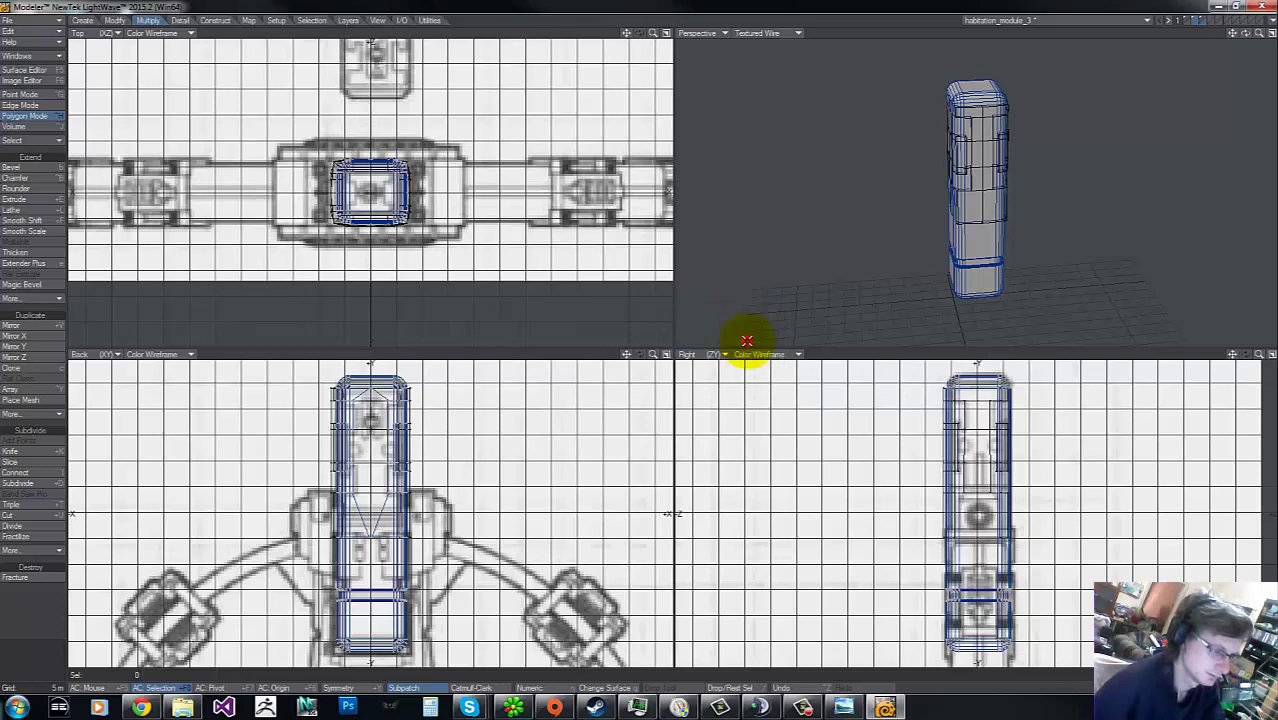
Step: Check the stencilled body on its own, undo the Solid Drill, and restore the shell as background
click(1195, 20)
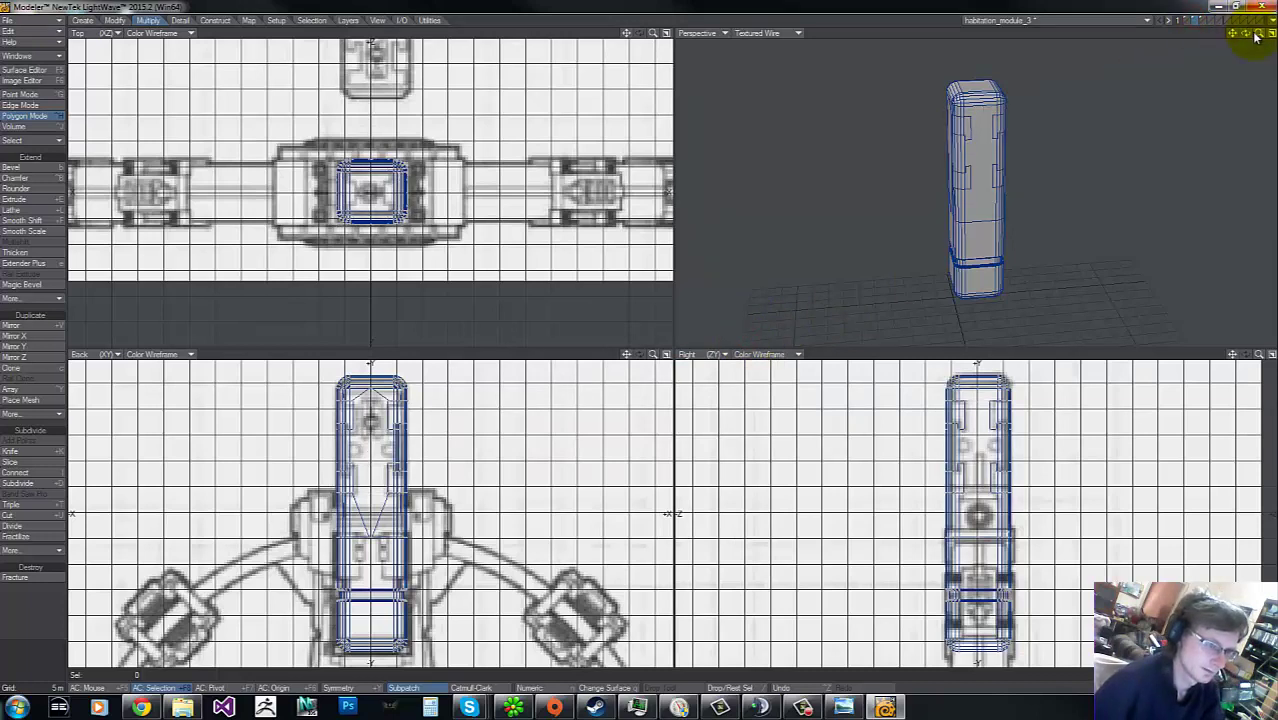
drag(1246, 33, 640, 340)
key(ctrl+z)
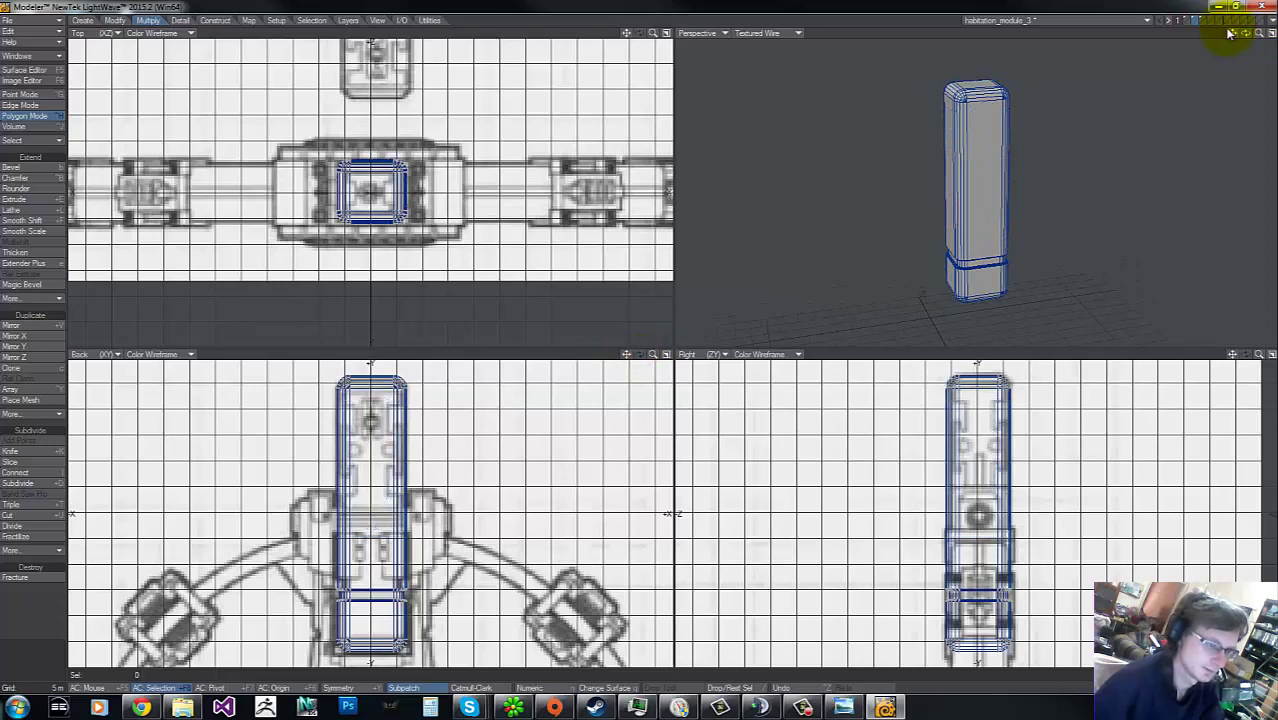
key(u)
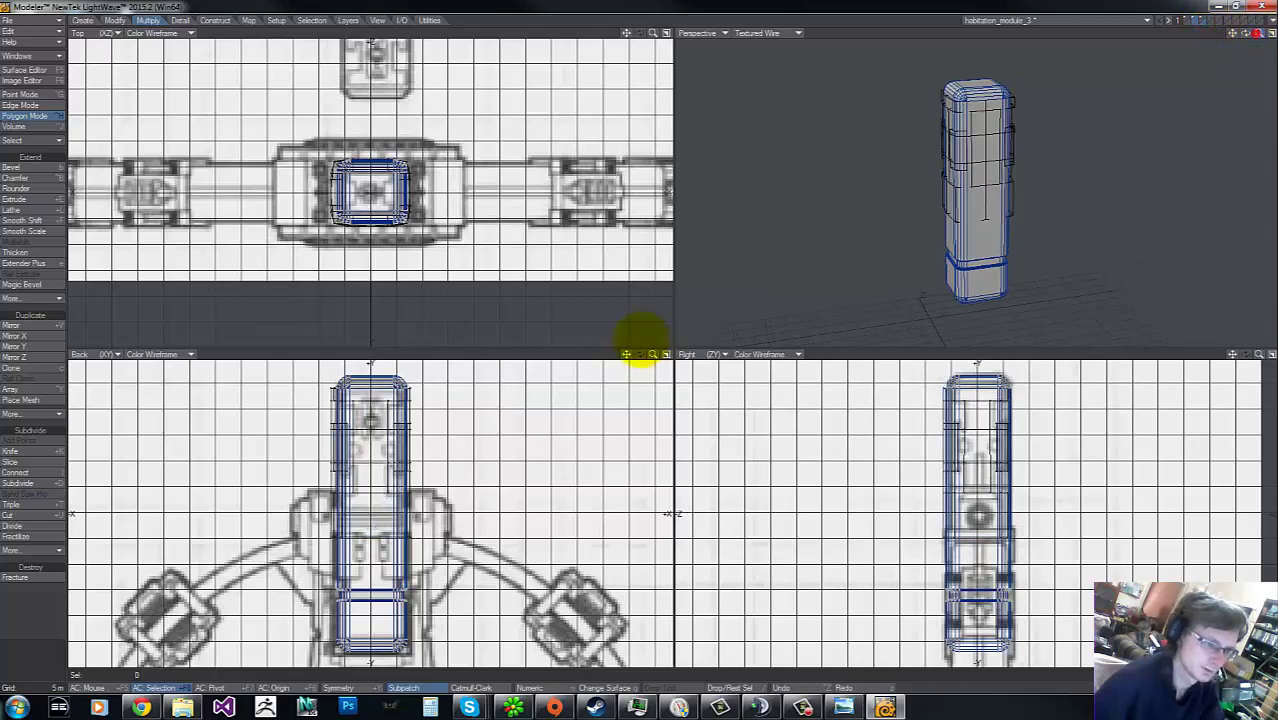
Step: Move the module body slightly along Z in the Top view to line it up inside the background shell
key(shift+a)
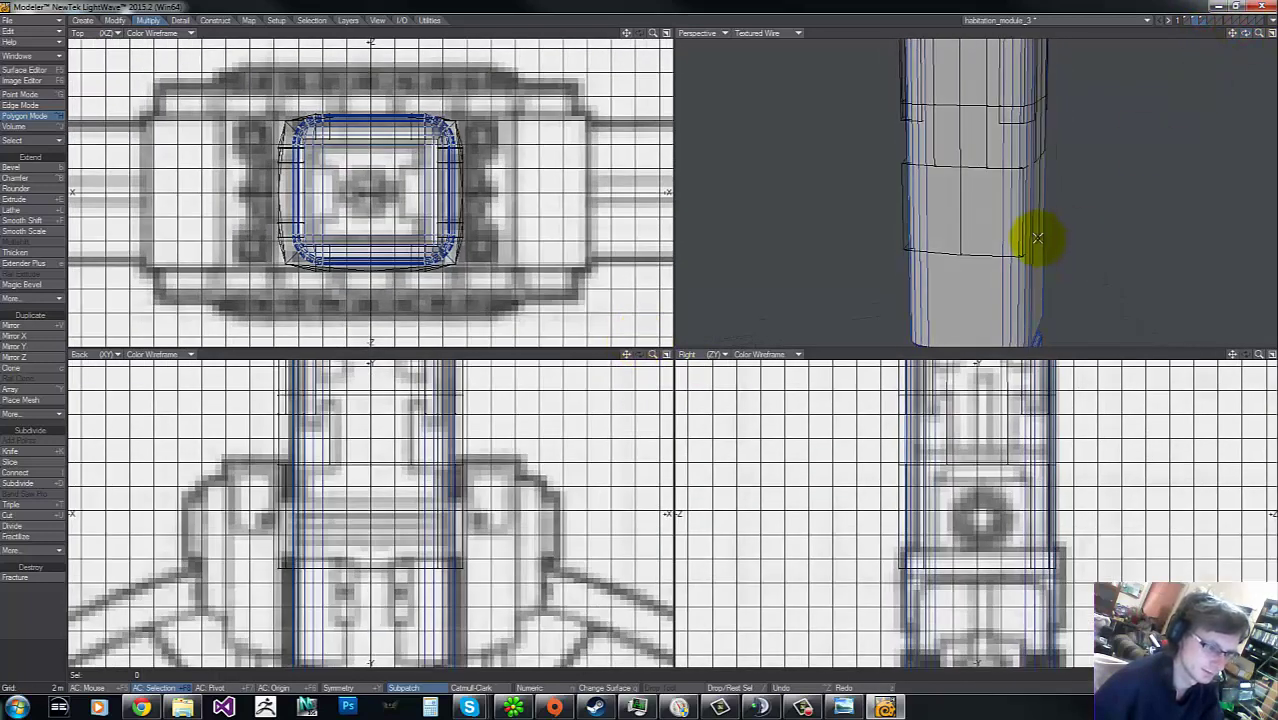
mouse_move(1246, 34)
mouse_down()
mouse_move(636, 340)
mouse_move(1250, 37)
mouse_up()
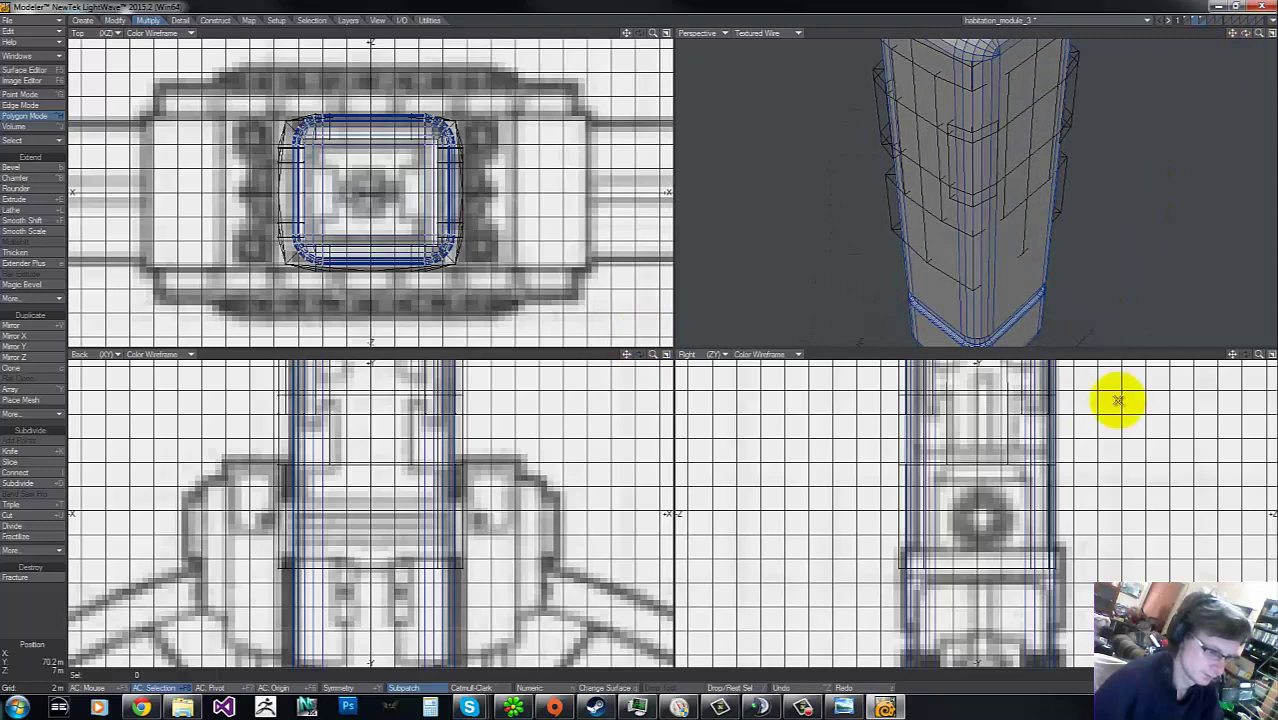
drag(1257, 356, 642, 342)
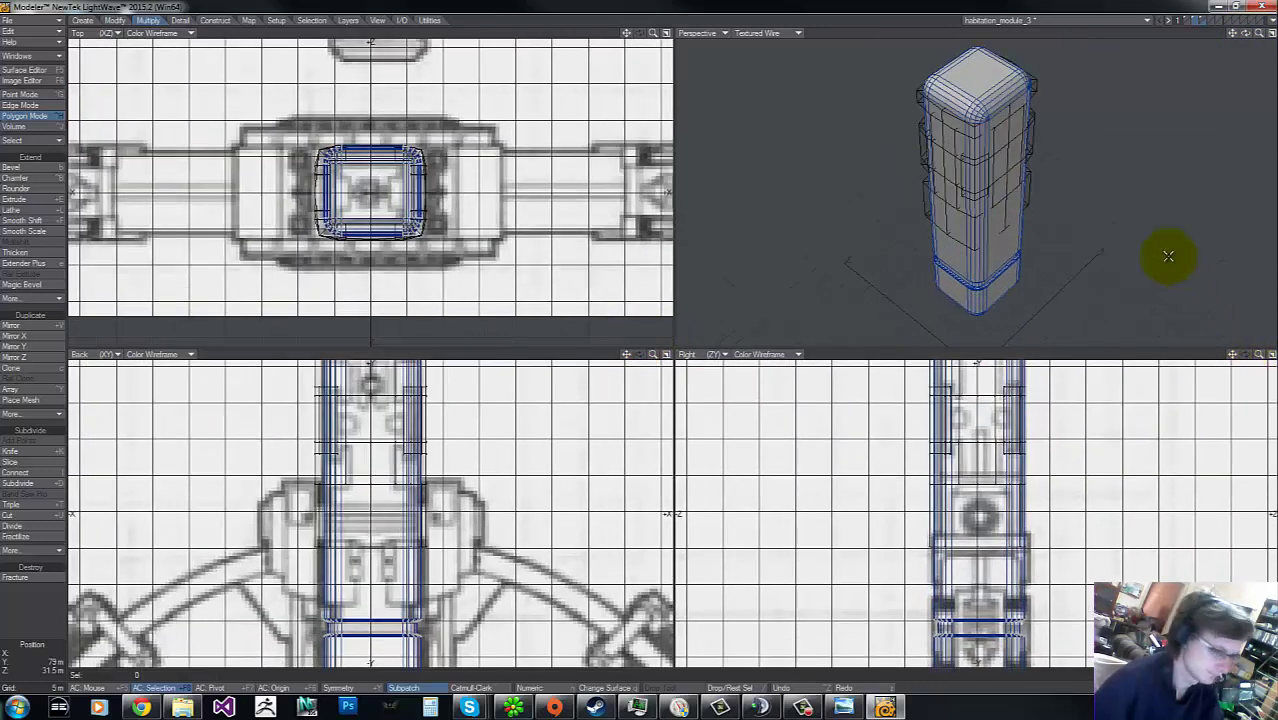
key(apostrophe)
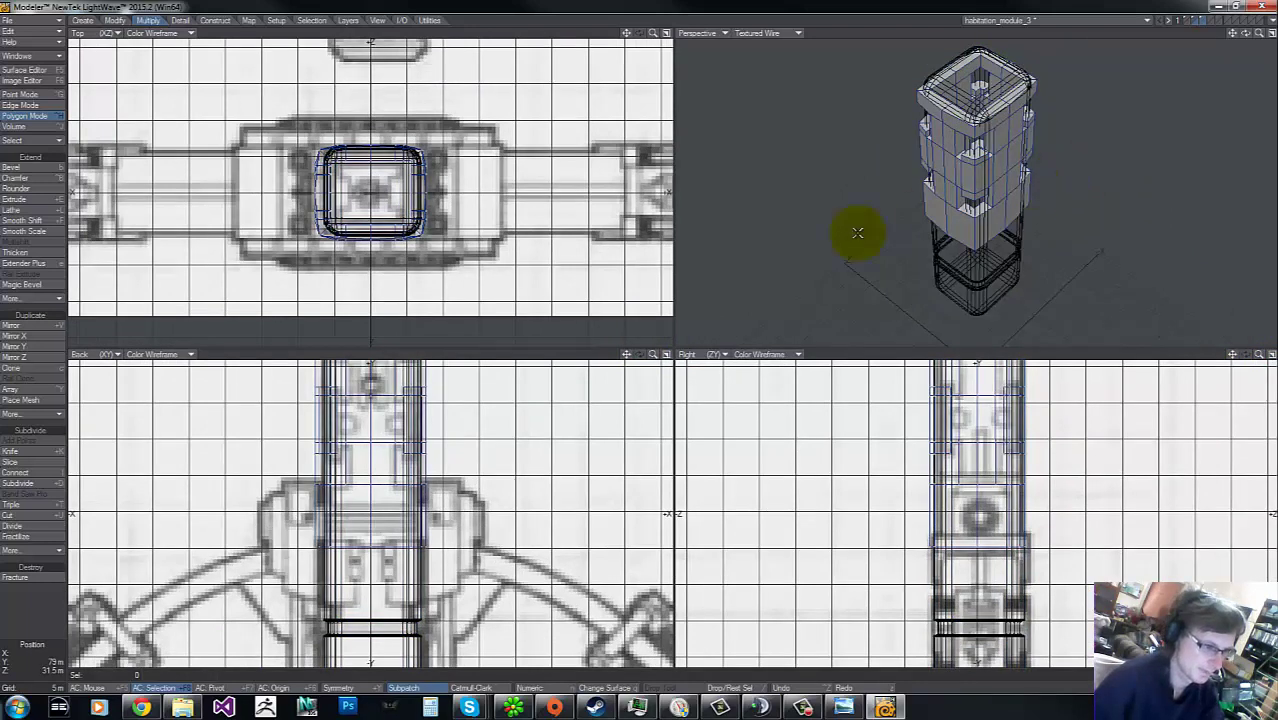
right_drag(289, 122, 350, 130)
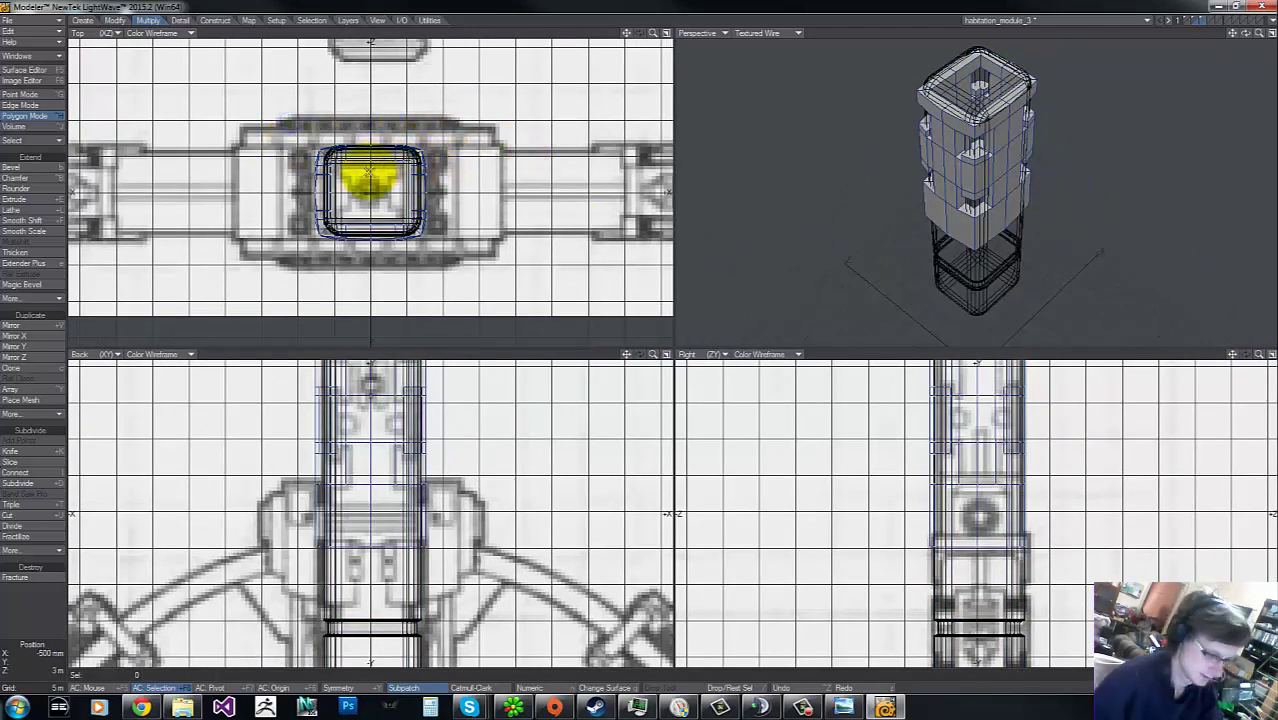
key(apostrophe)
key(t)
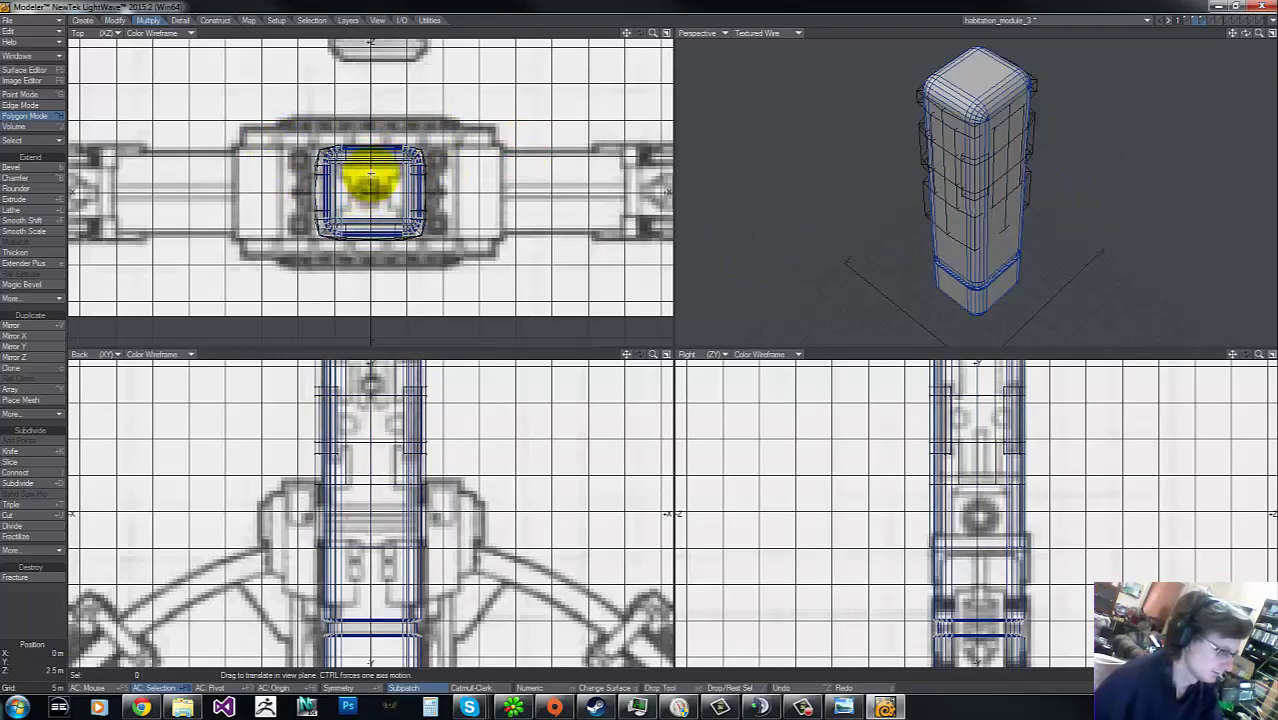
key(g)
drag(651, 32, 640, 332)
click(390, 128)
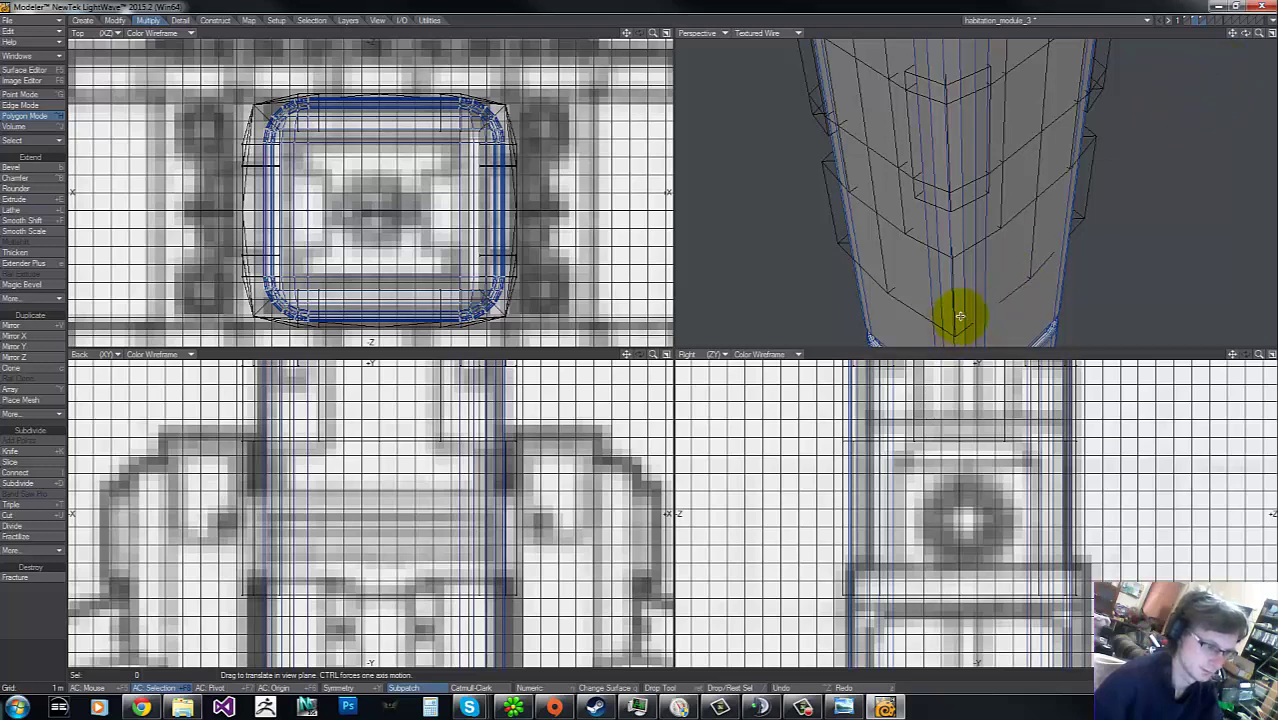
key(Tab)
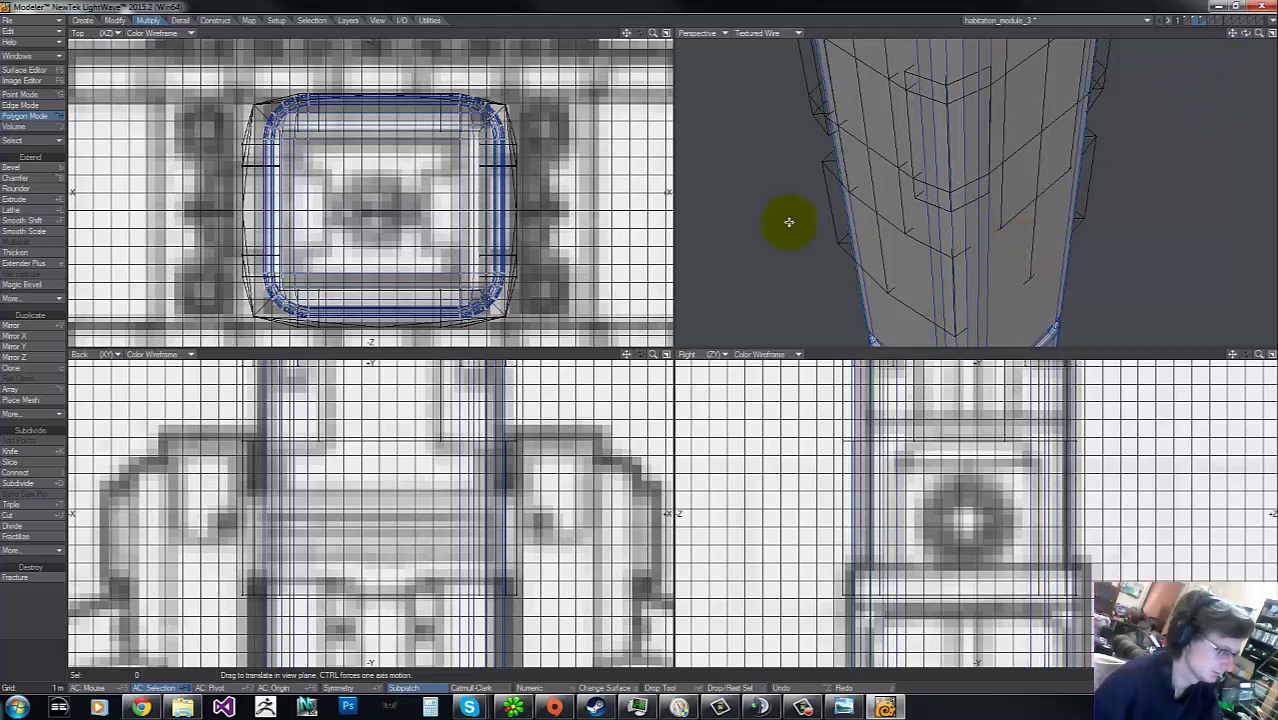
Step: Stretch the shell along Z in the Top view so it clears the body on both sides
key(apostrophe)
key(h)
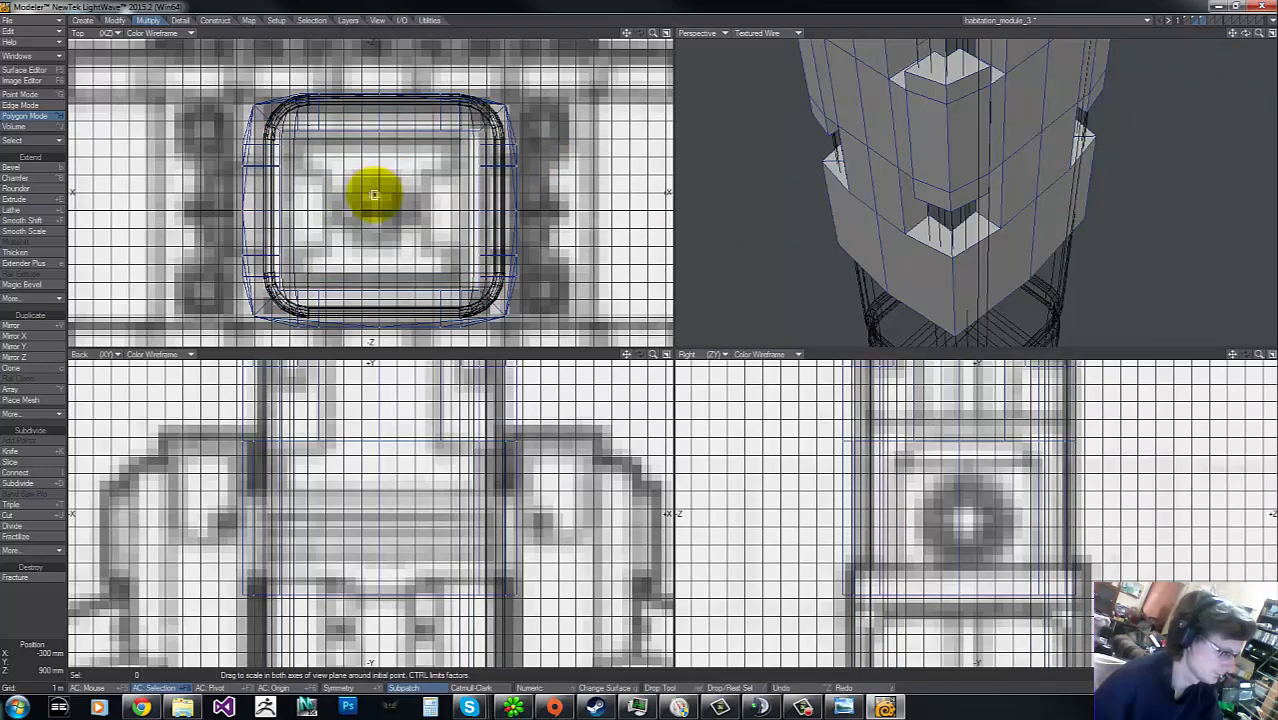
drag(370, 202, 627, 355)
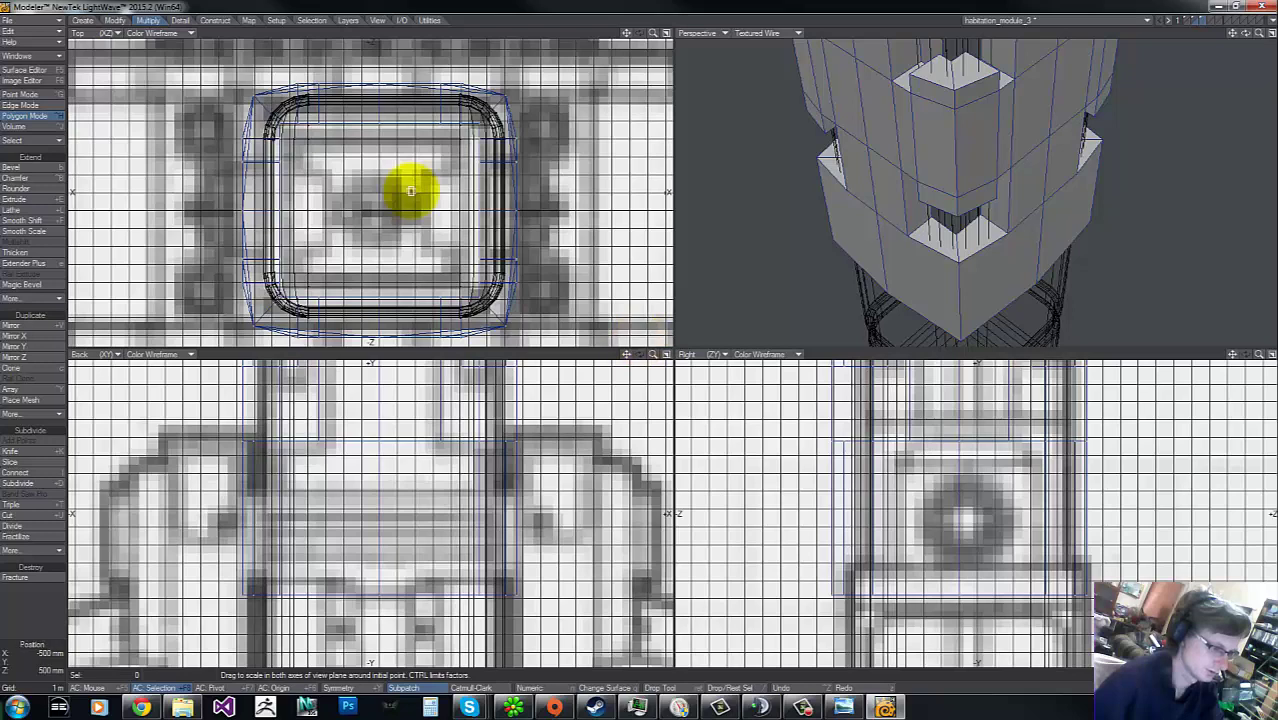
key(space)
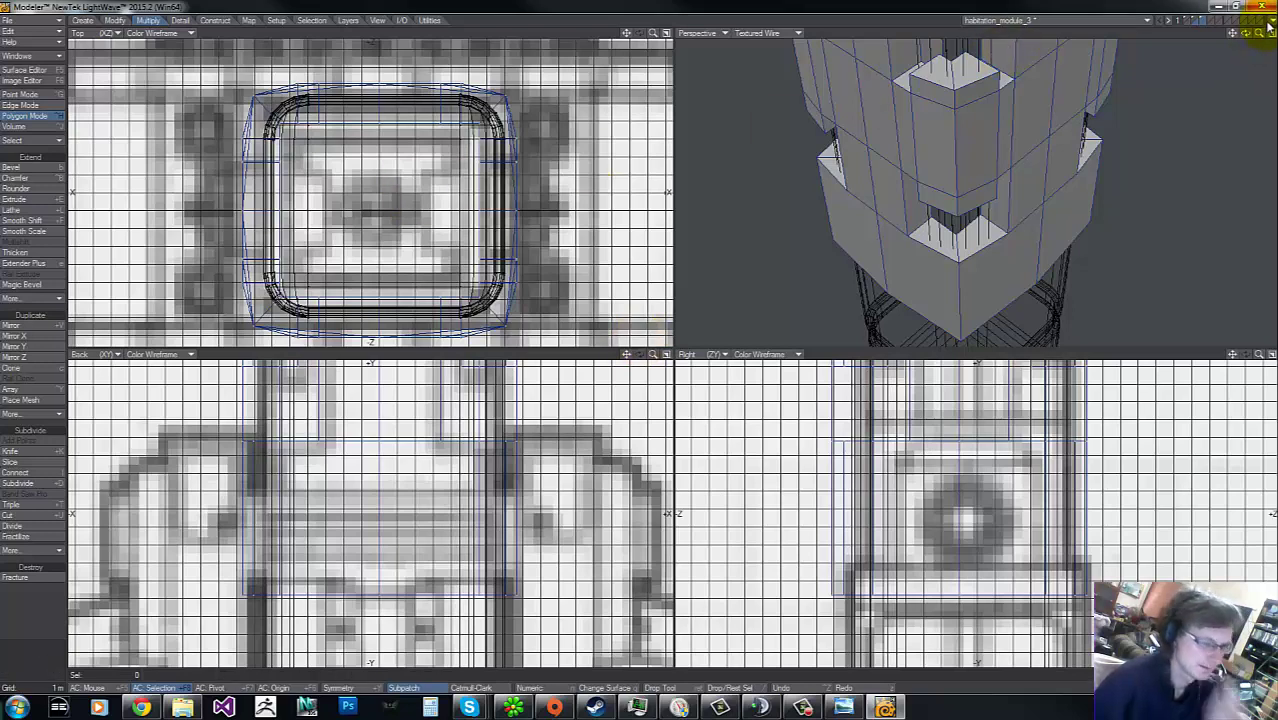
Step: Run a Solid Drill Stencil on the body against the shell with surface Default1, and isolate the stencilled body
drag(1258, 36, 633, 337)
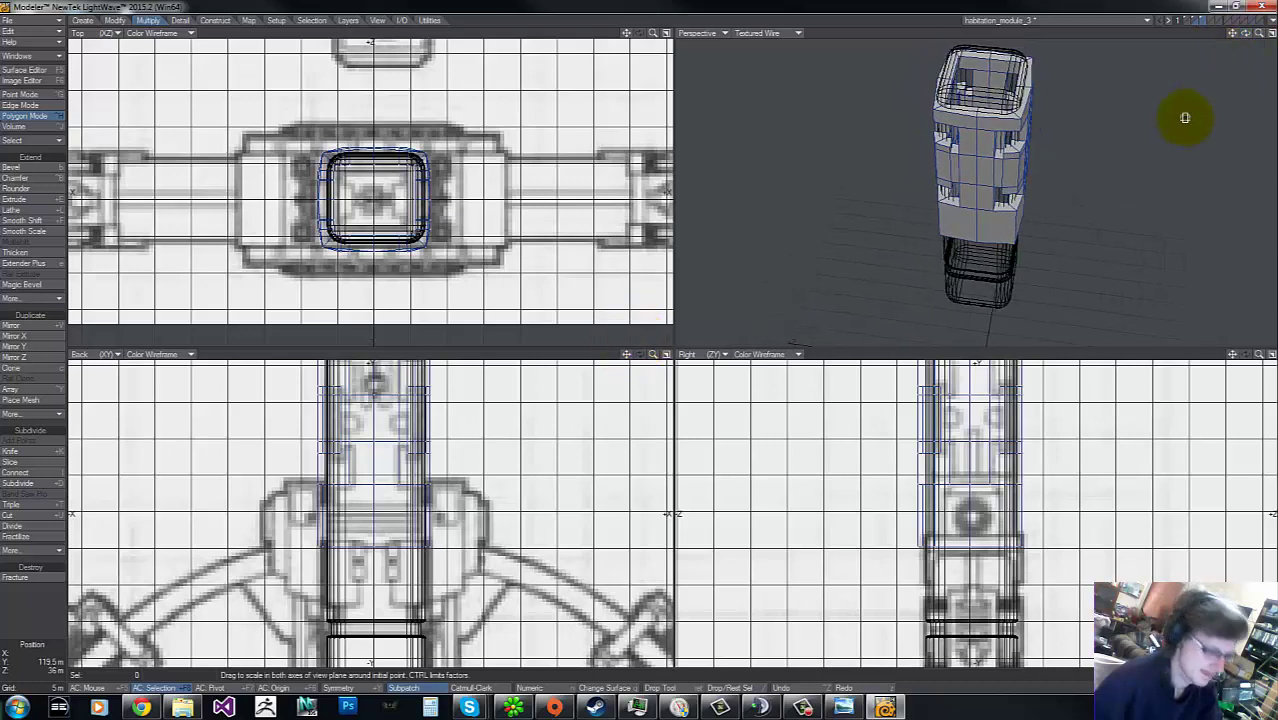
key(apostrophe)
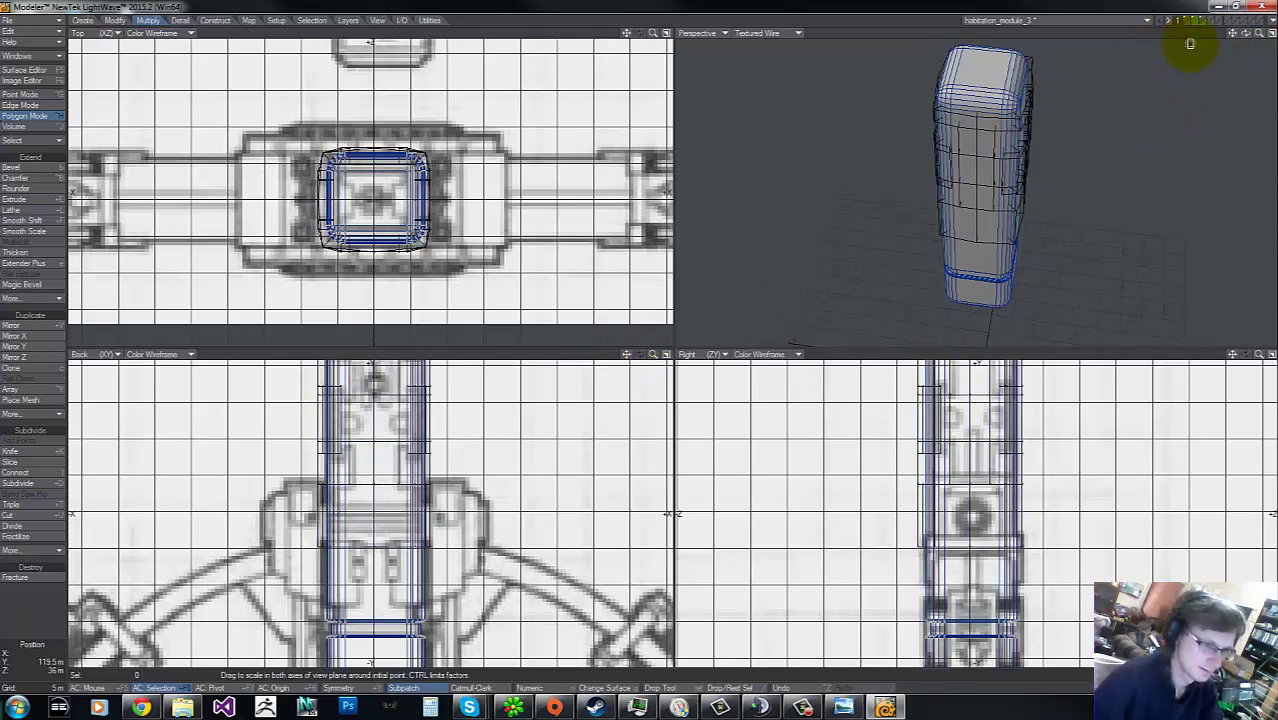
click(1026, 136)
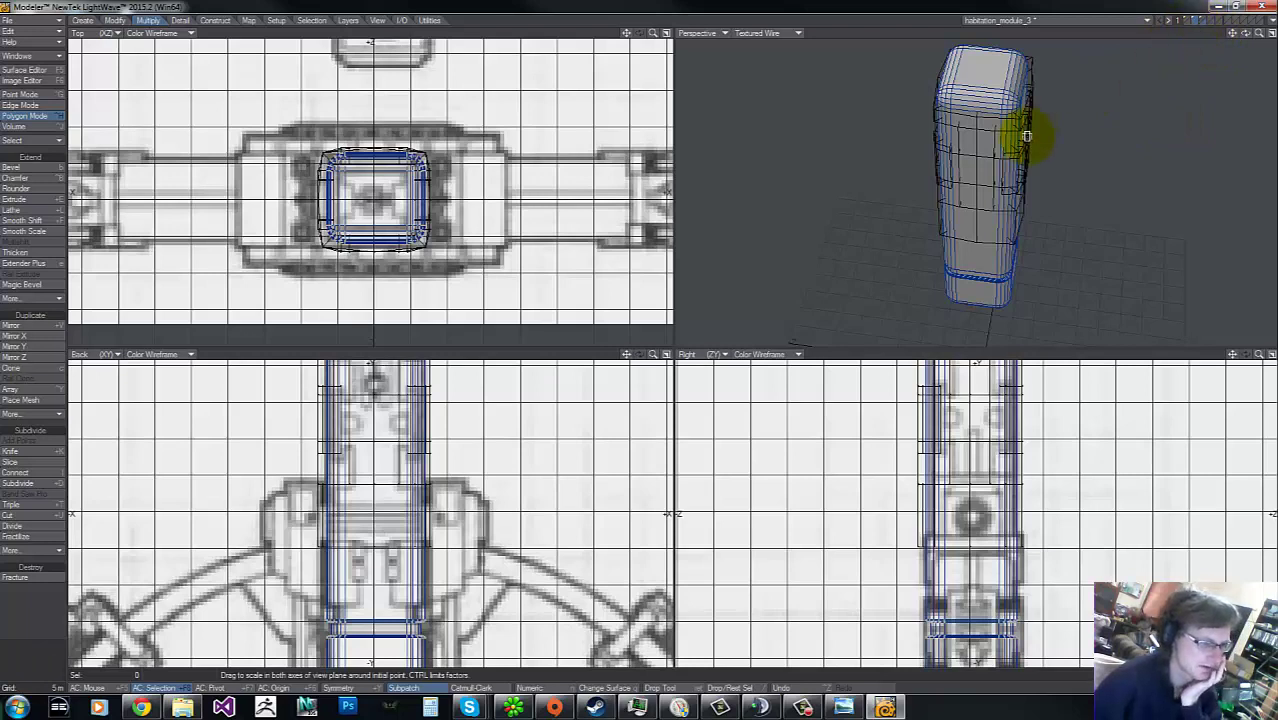
key(shift+c)
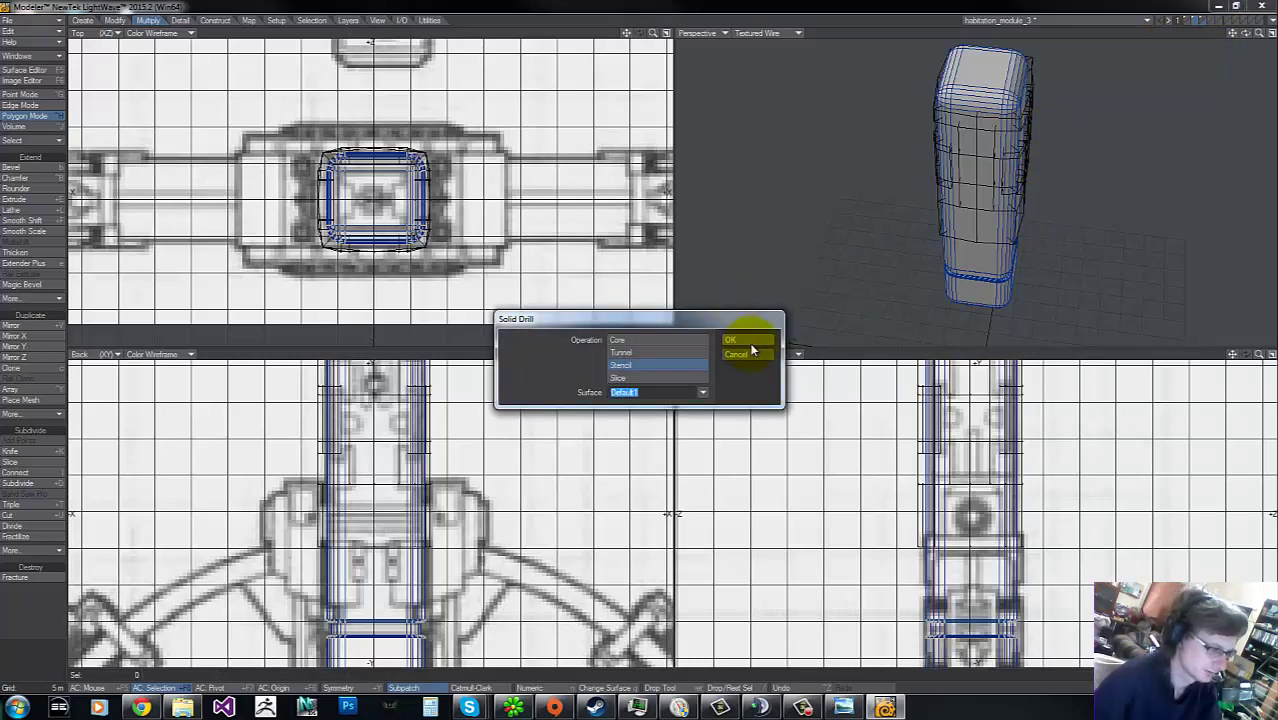
click(750, 343)
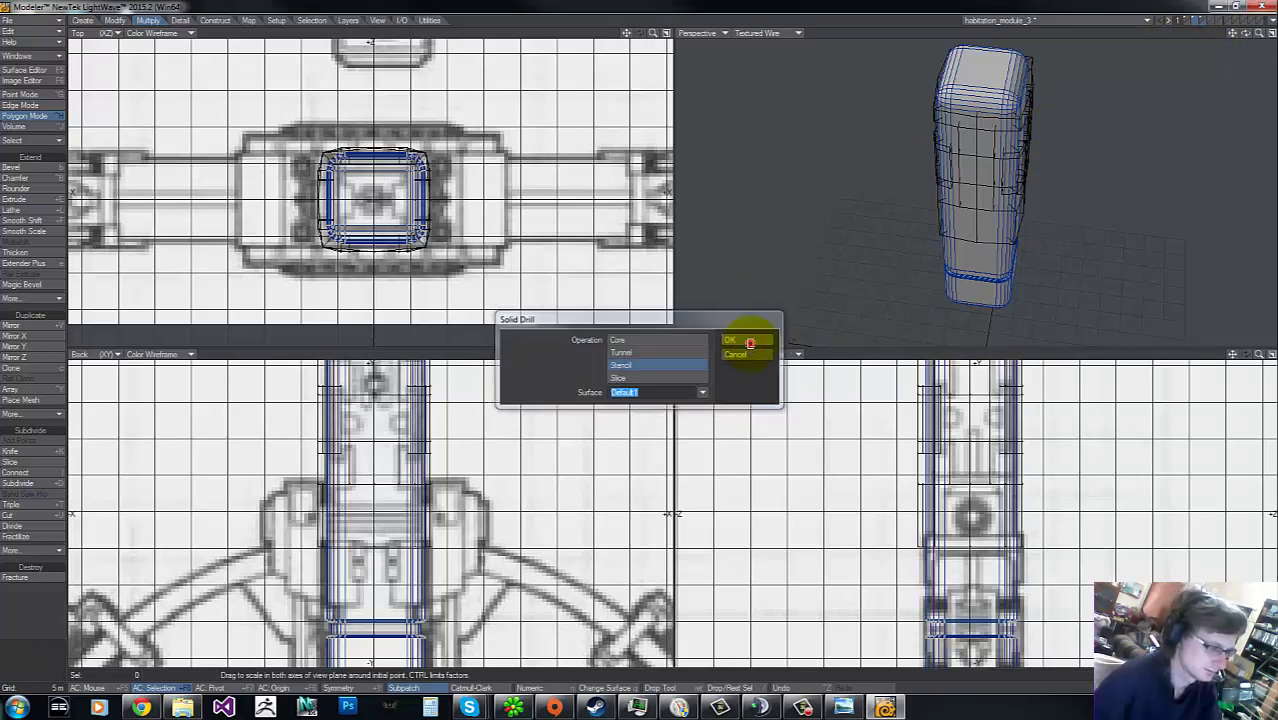
click(1194, 21)
drag(1246, 33, 640, 342)
Step: Set the colour of surface Default2 to light green (192, 231, 169) in the Surface Editor
click(33, 95)
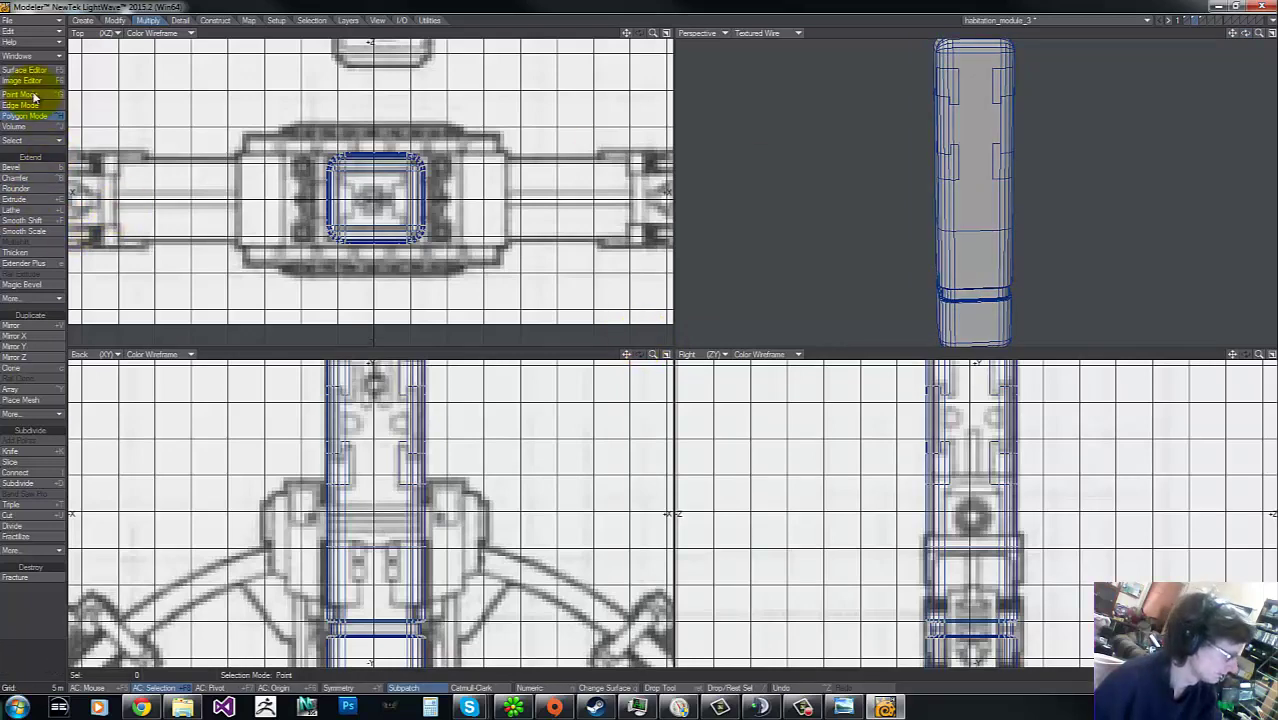
click(33, 71)
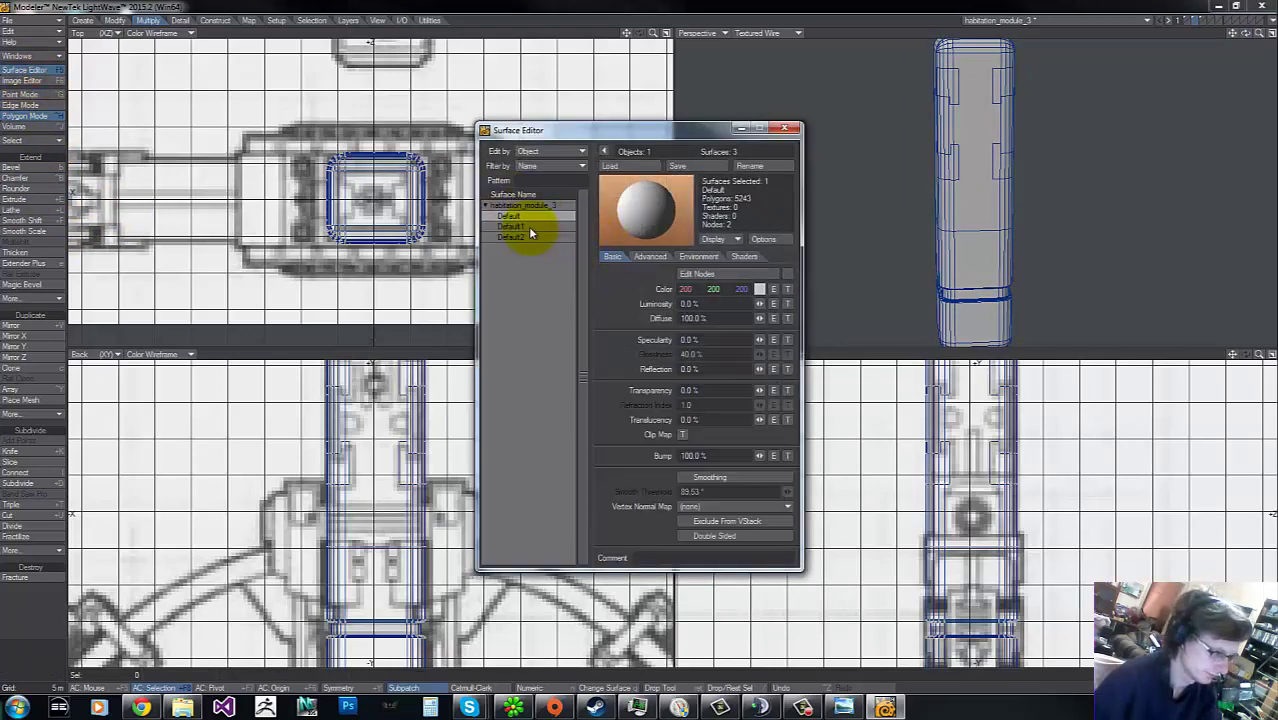
click(528, 238)
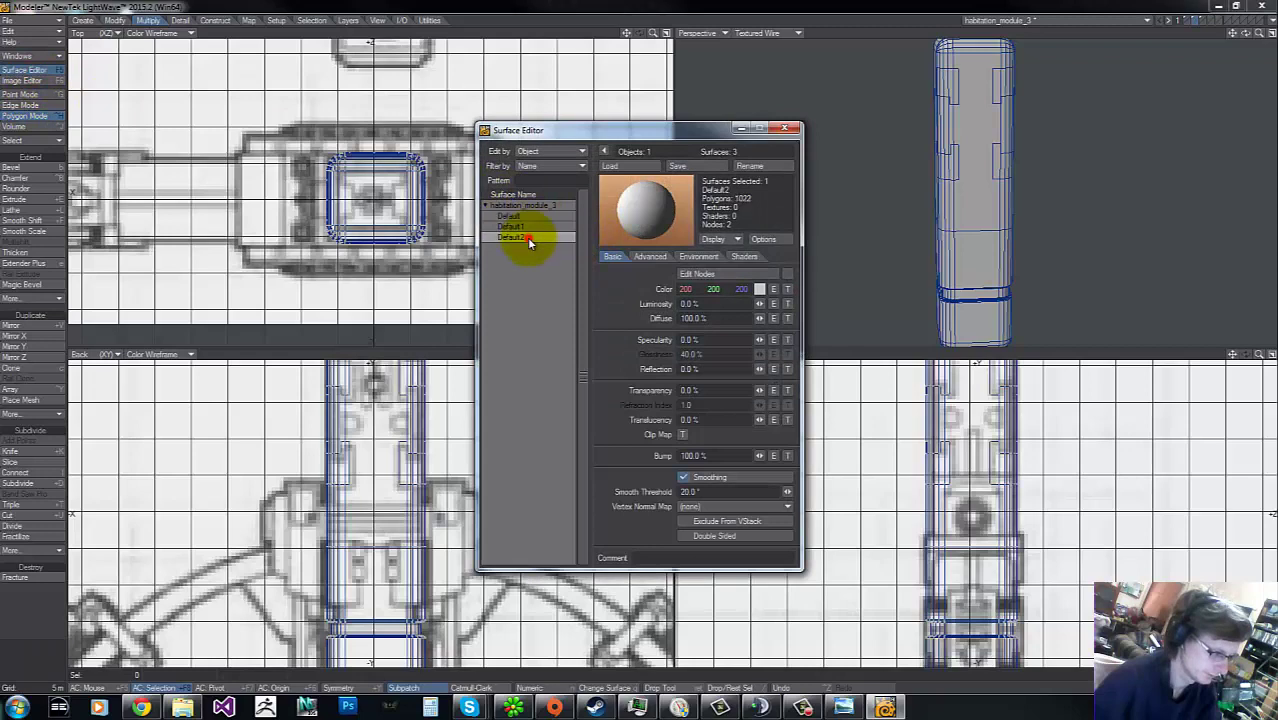
click(760, 290)
click(668, 216)
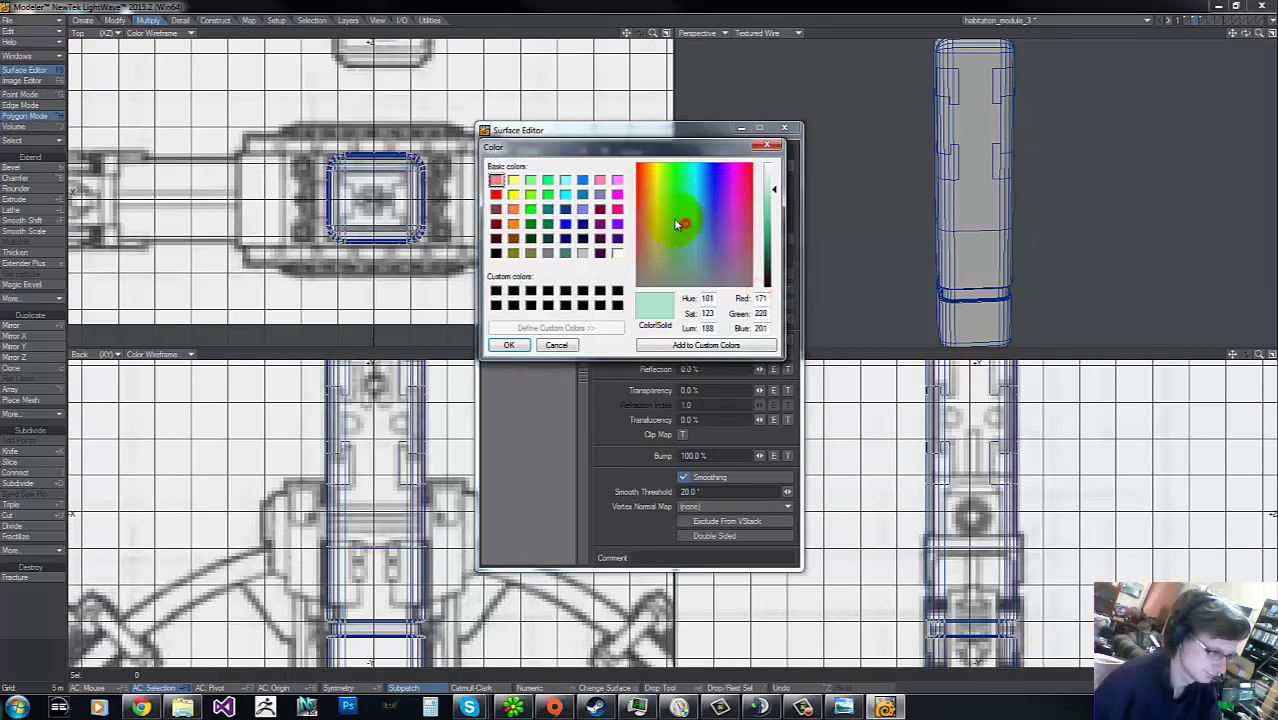
click(514, 344)
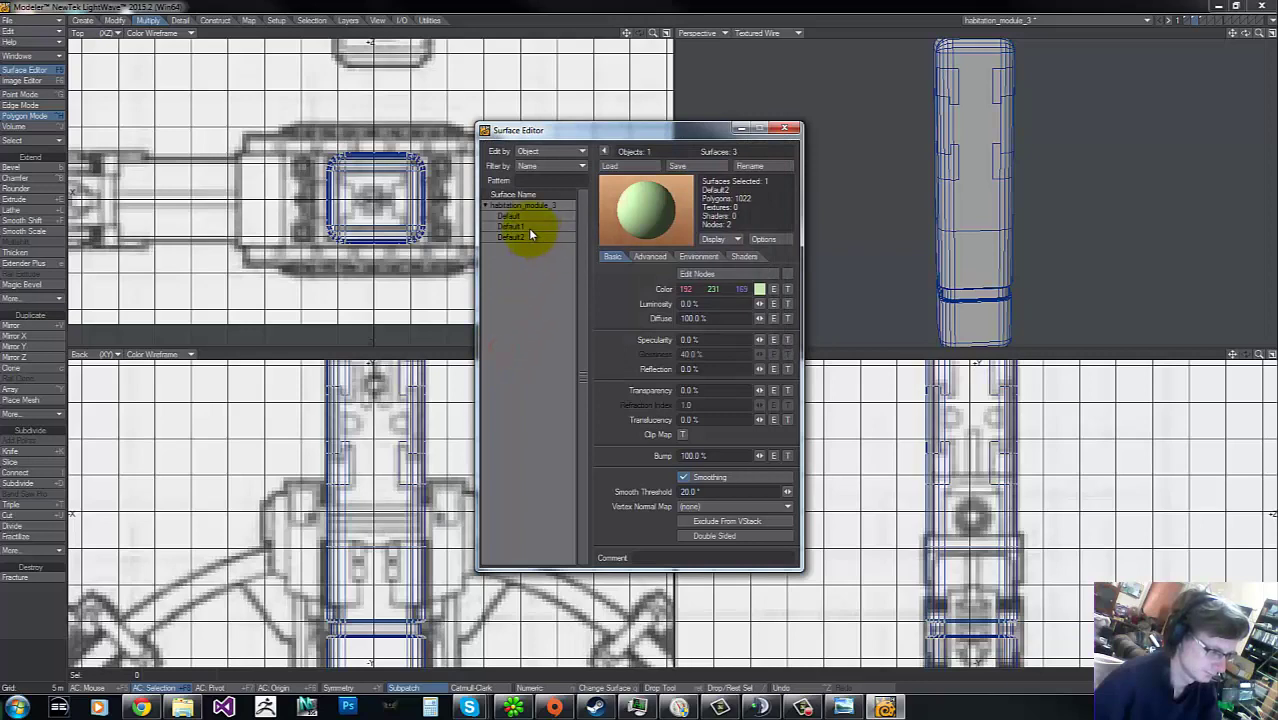
Step: Set the colour of surface Default1 to pink (239, 160, 225) and close the Surface Editor
click(760, 290)
click(736, 200)
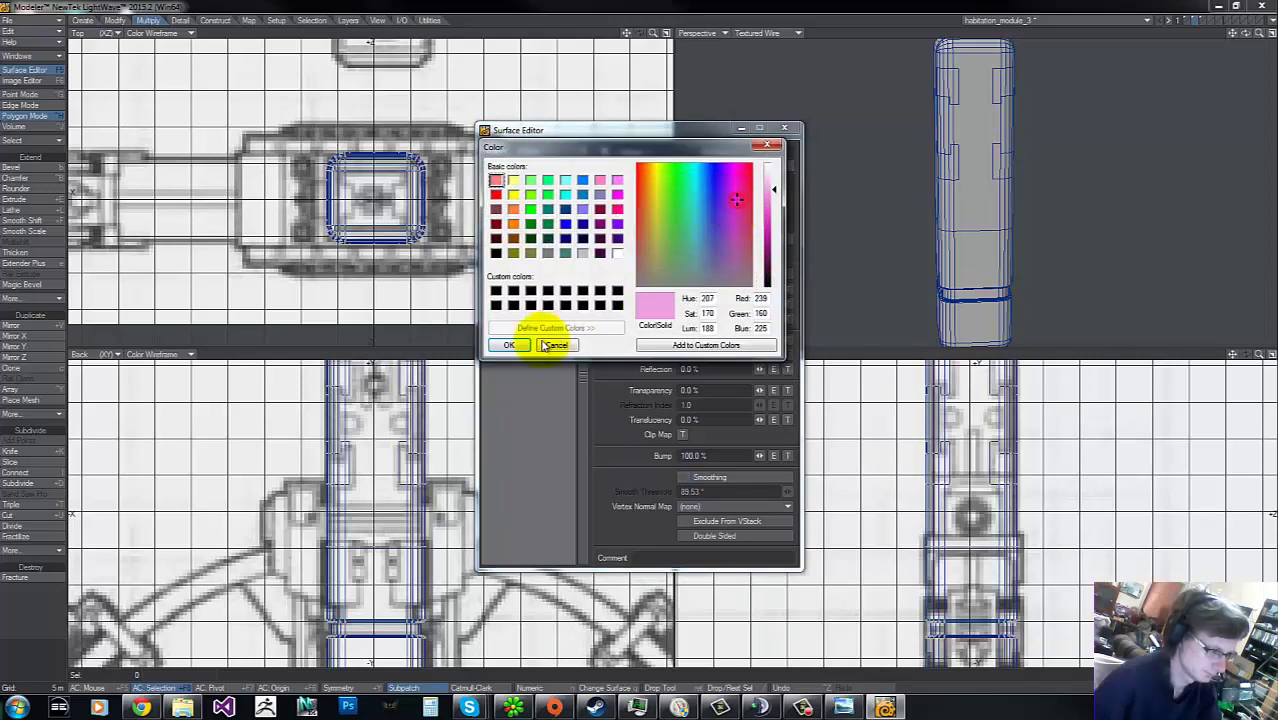
click(514, 344)
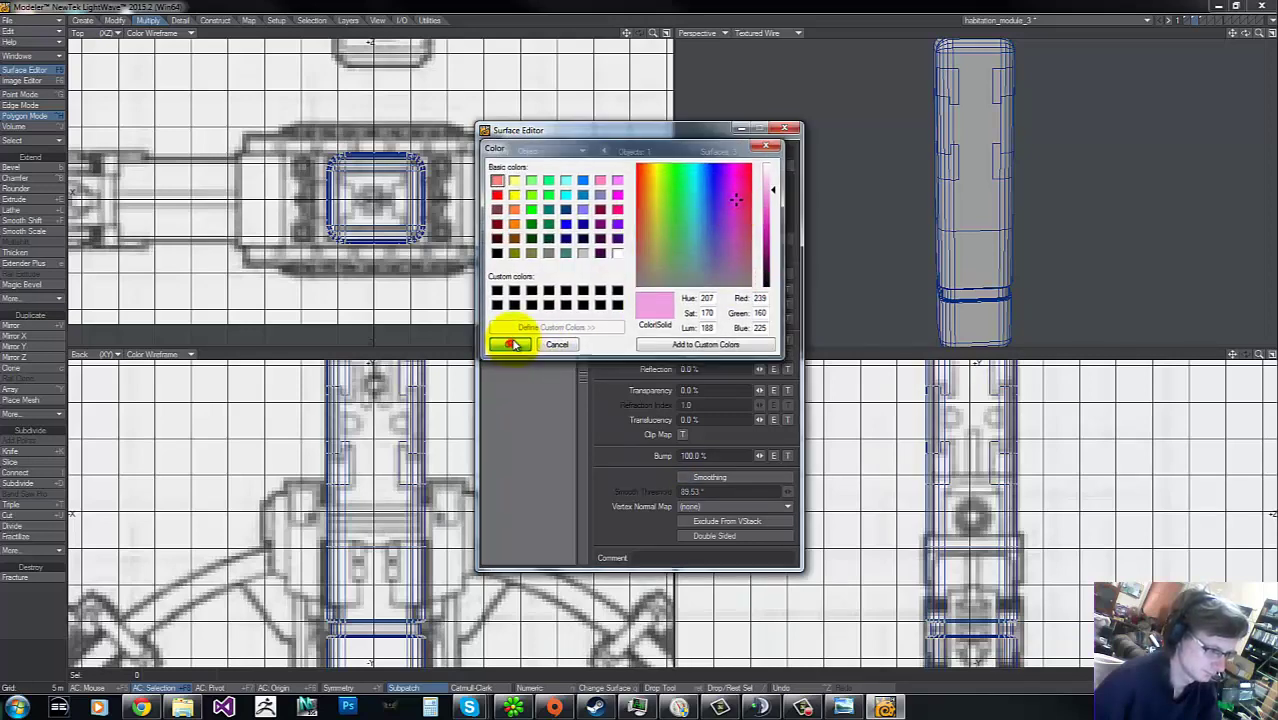
click(789, 130)
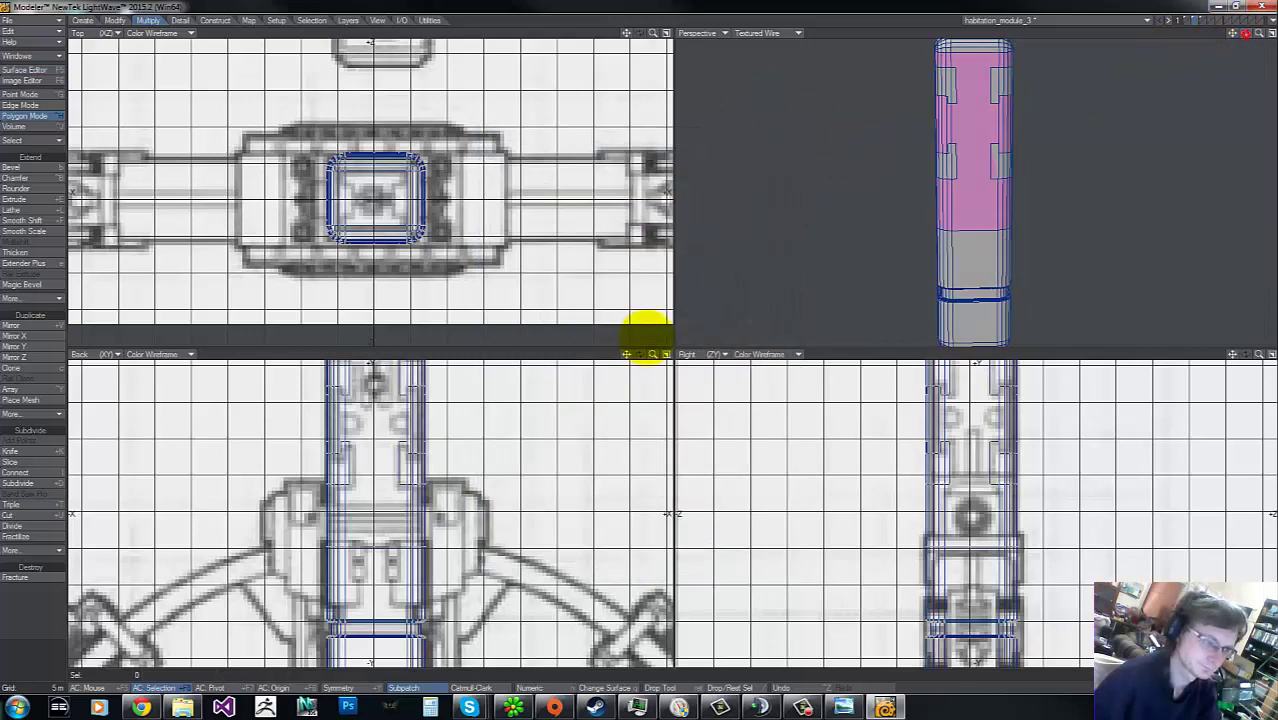
Step: Split the large pink side panel horizontally between the bottom corners of its two lower notches
drag(641, 338, 645, 340)
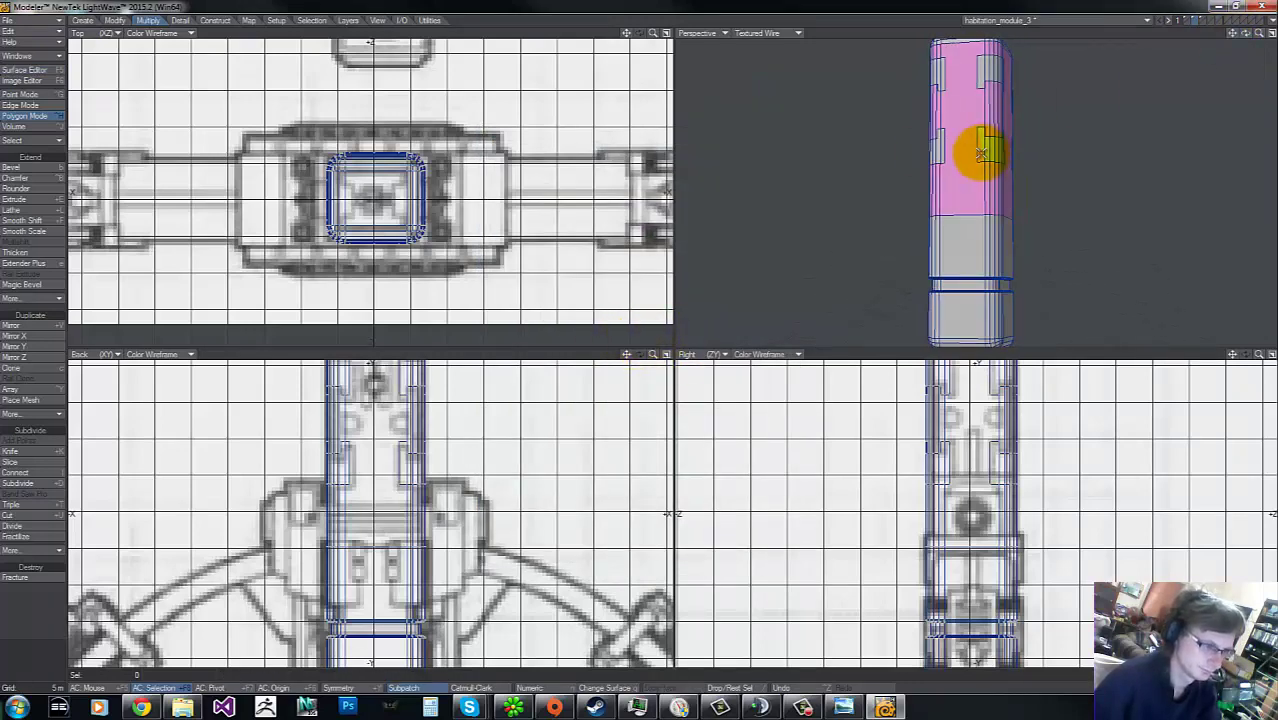
click(973, 153)
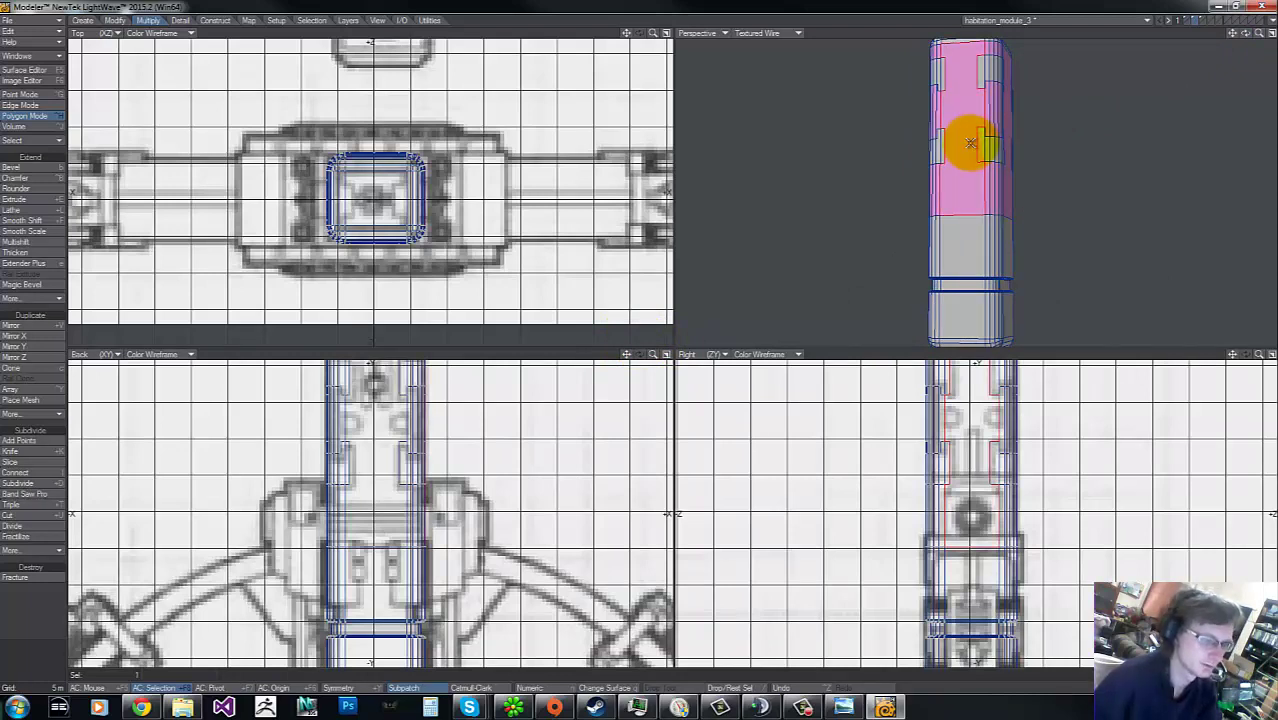
click(970, 143)
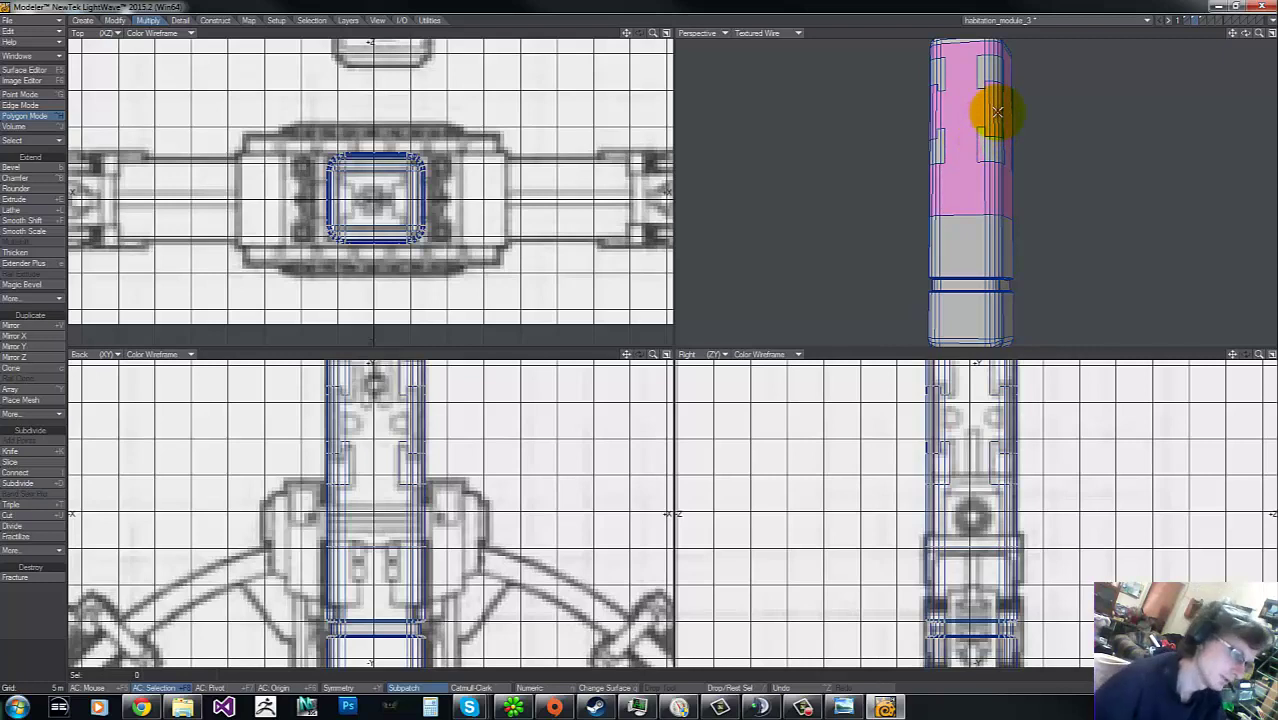
key(ctrl+g)
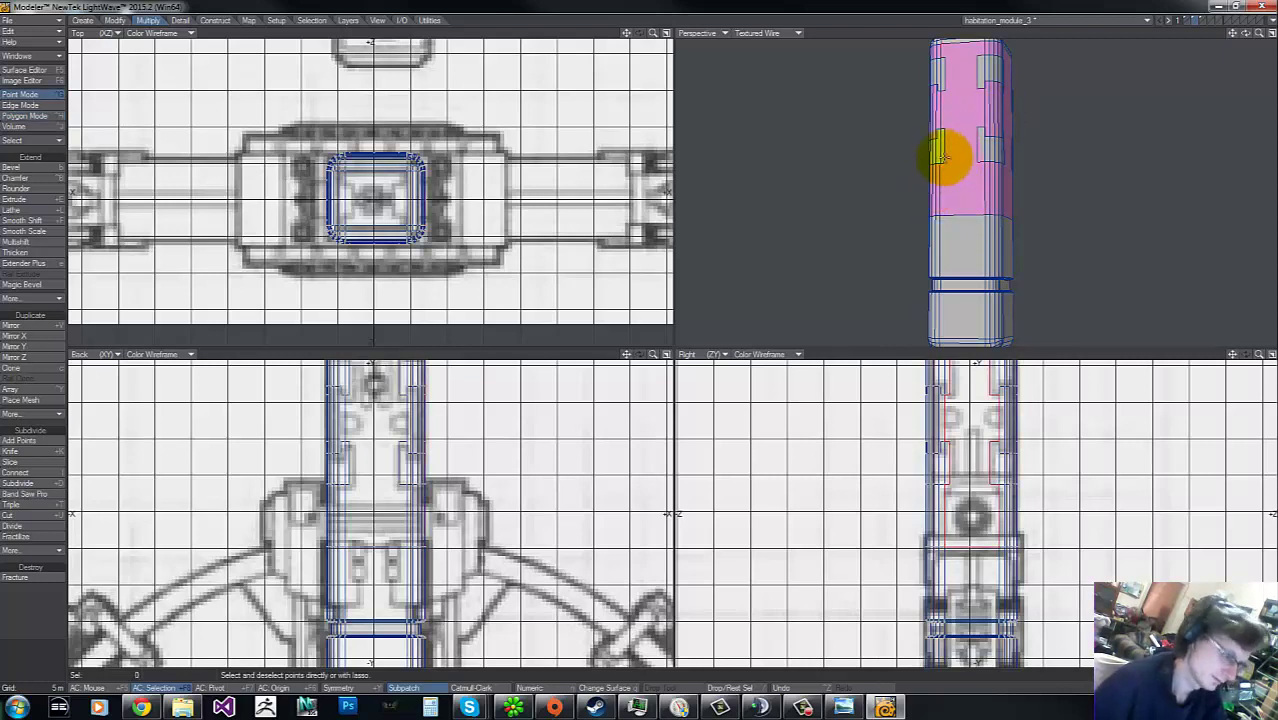
drag(948, 162, 985, 160)
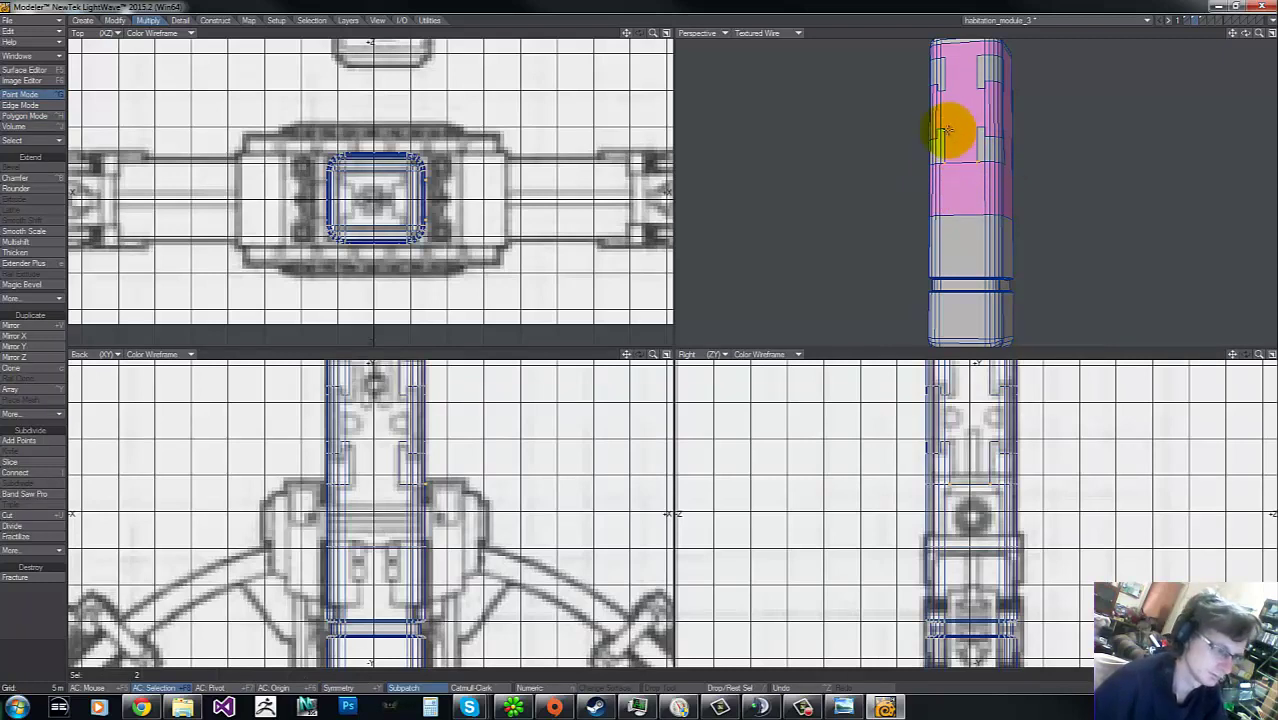
Step: Split the same panel horizontally at the top corners of the lower notches and the bottom corners of the upper notches
right_click(940, 134)
click(944, 123)
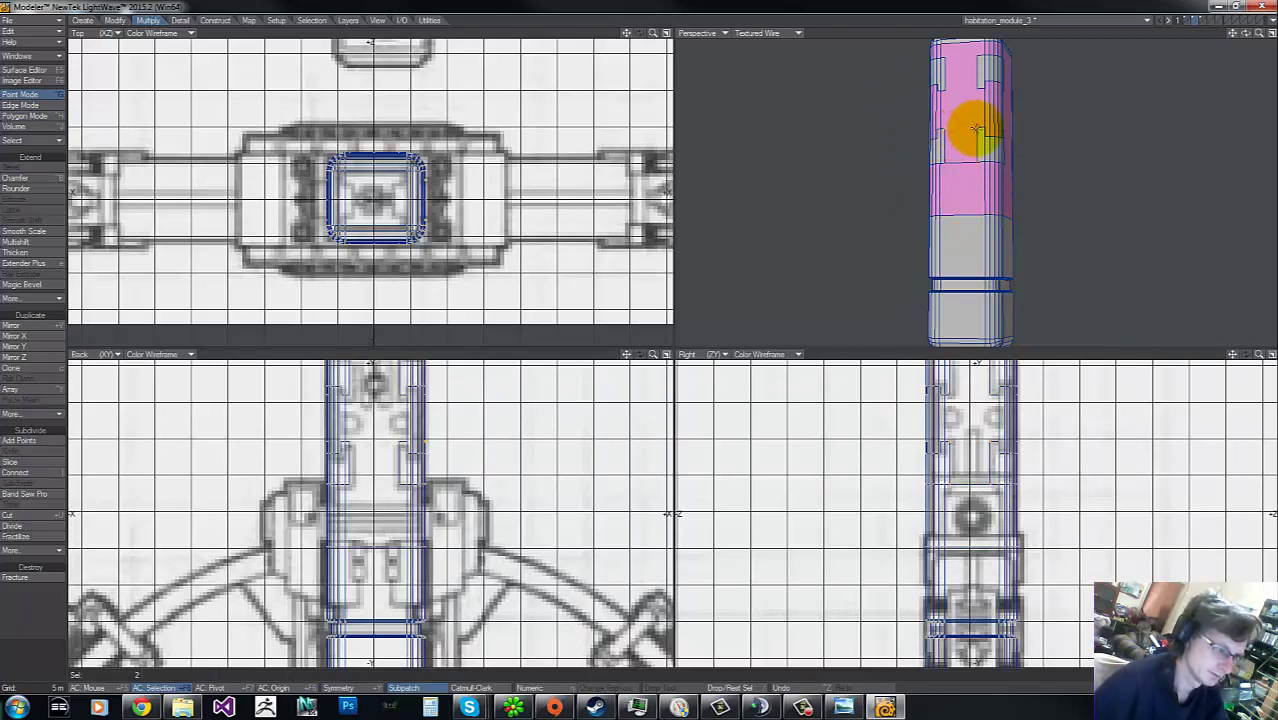
key(l)
right_click(1012, 114)
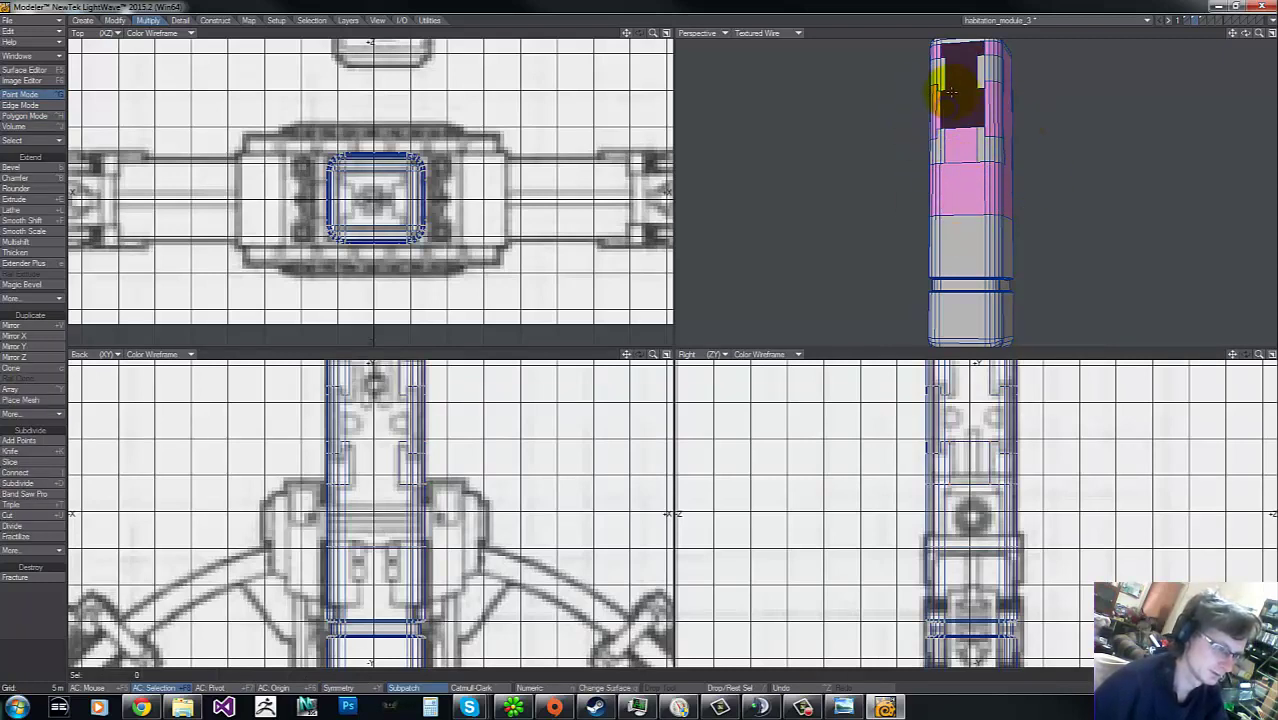
click(945, 89)
mouse_move(944, 90)
mouse_down()
mouse_move(978, 93)
mouse_move(970, 100)
mouse_move(970, 63)
mouse_move(972, 114)
mouse_move(978, 104)
mouse_move(919, 74)
mouse_move(941, 86)
mouse_move(950, 126)
mouse_up()
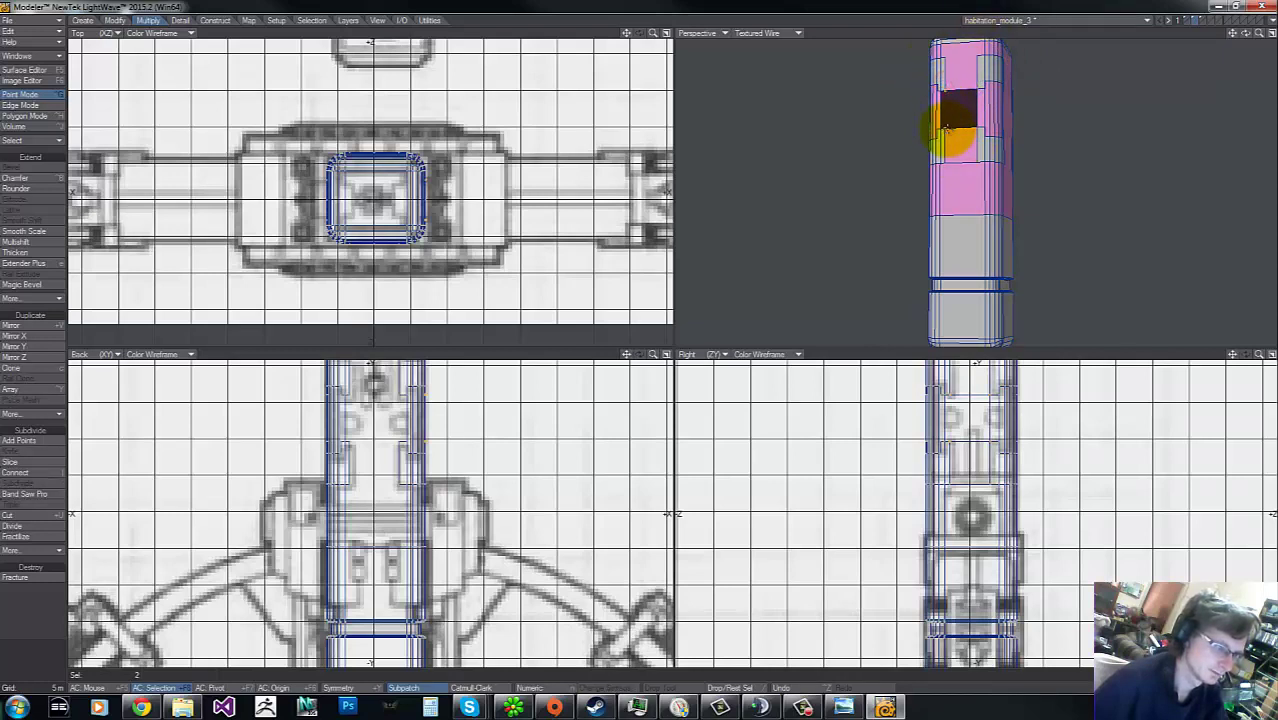
key(l)
key(slash)
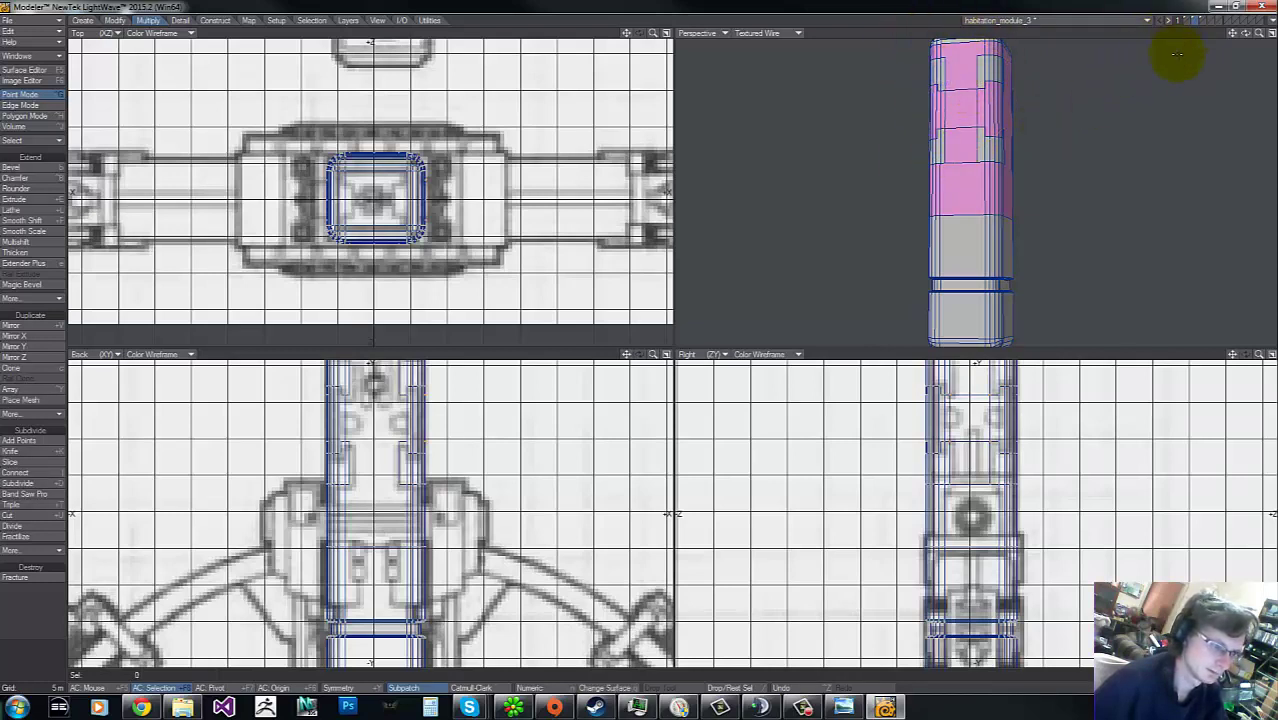
Step: Try to split the adjacent pink side panel between the bottom corners of its lower notches
click(983, 163)
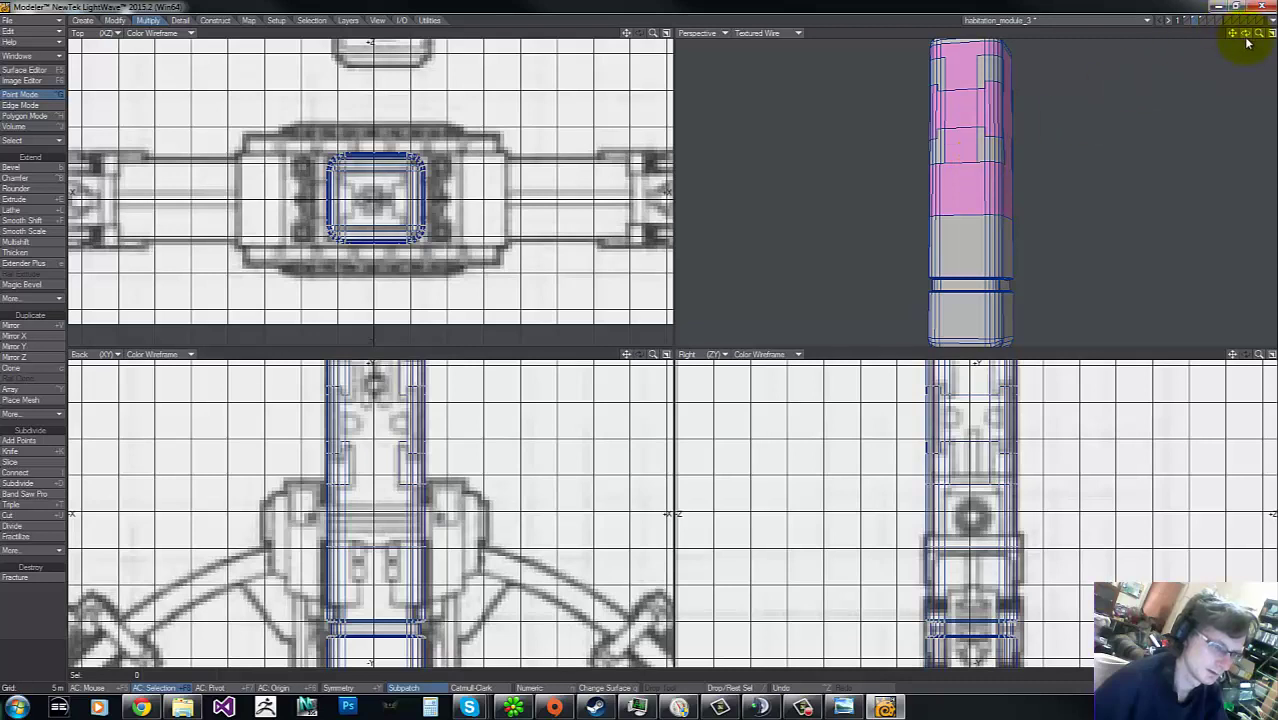
drag(1246, 35, 640, 337)
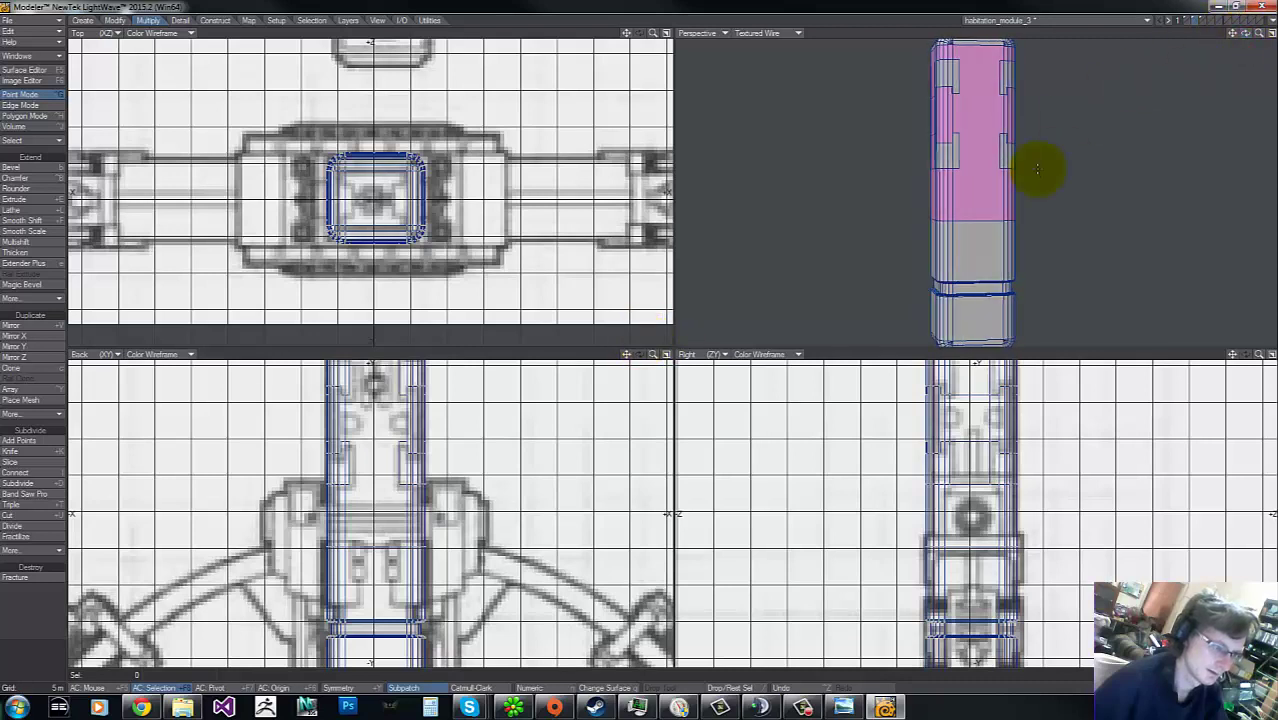
click(962, 169)
key(l)
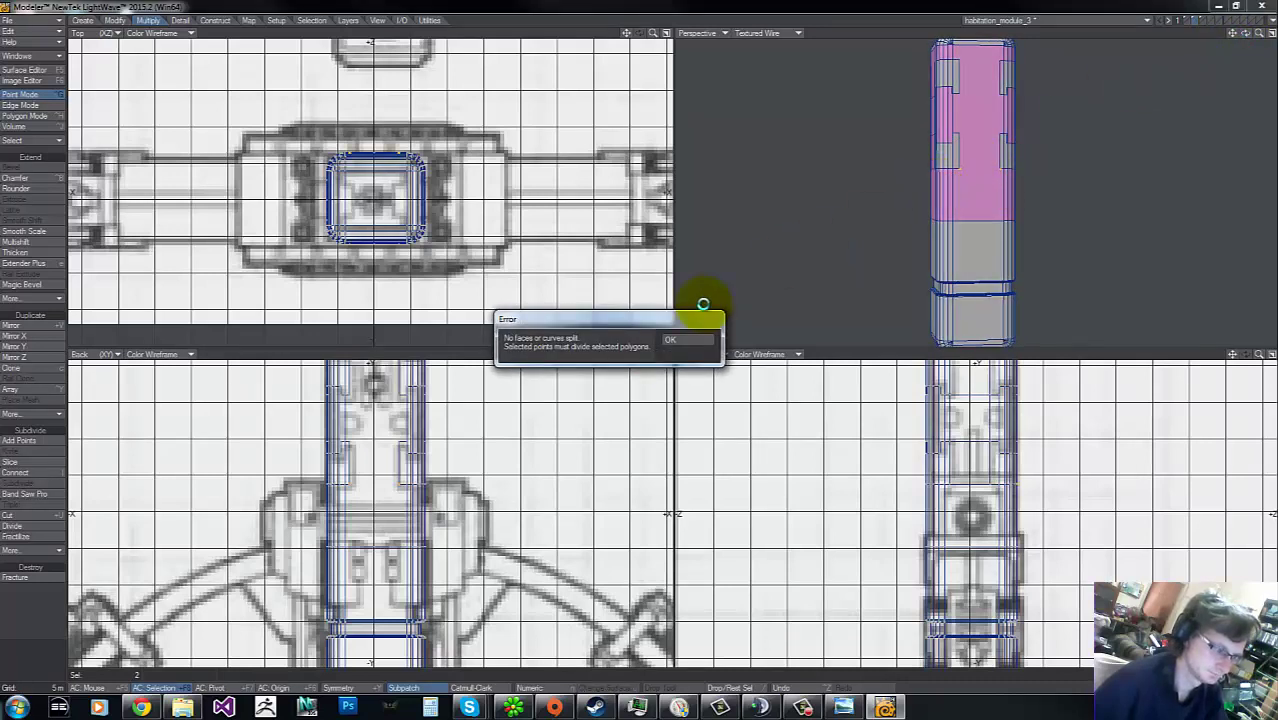
click(693, 335)
key(space)
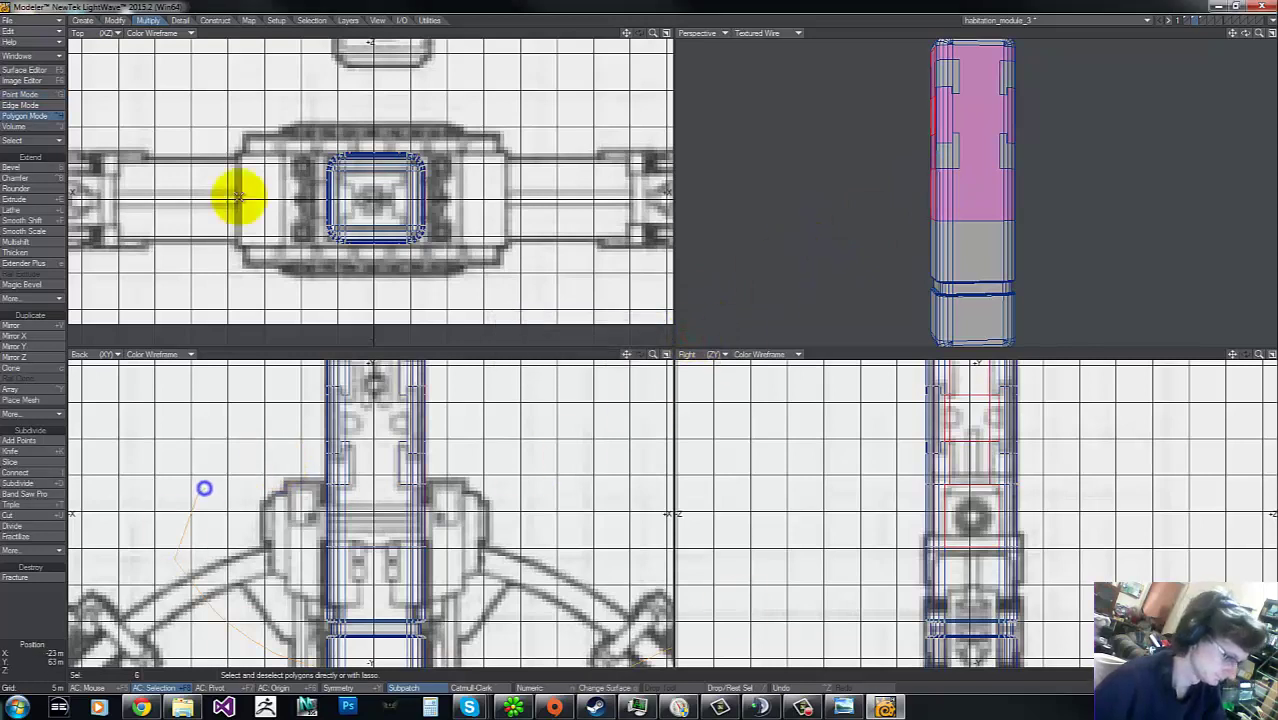
Step: Select the adjacent side's pink panel and split it horizontally between the bottom corners of its lower notches
click(975, 194)
key(ctrl+g)
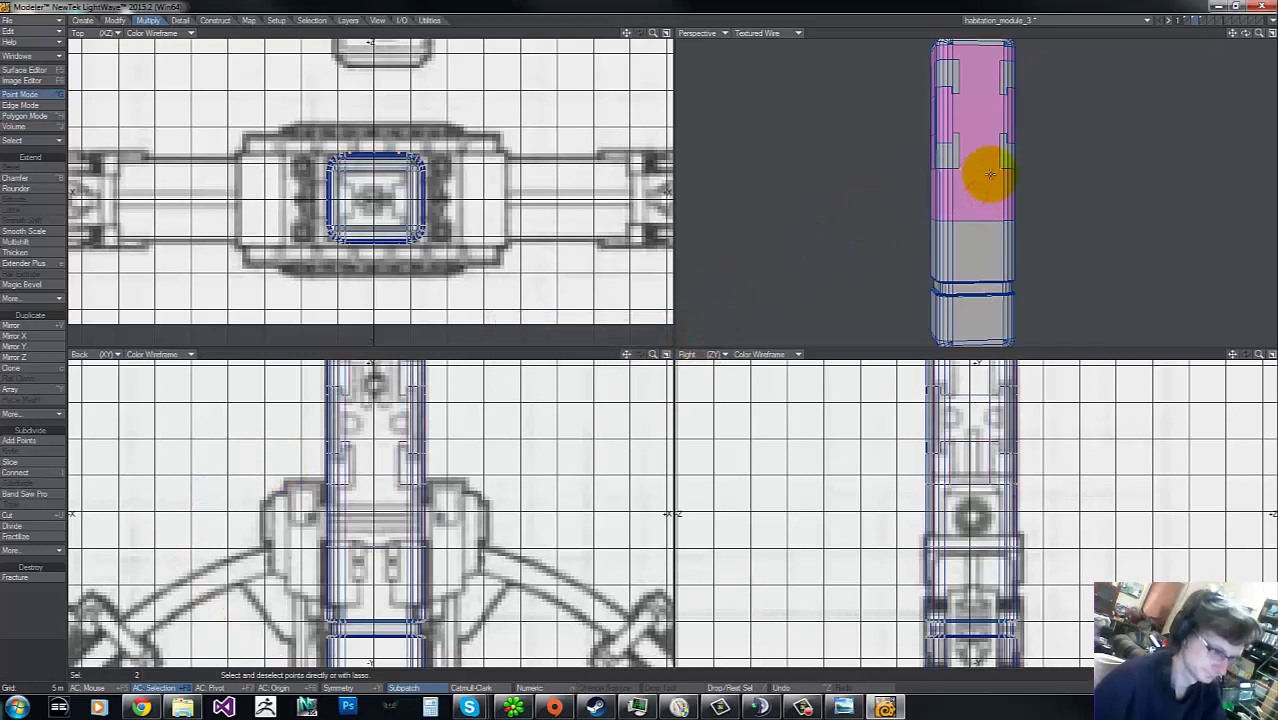
right_drag(1023, 152, 969, 126)
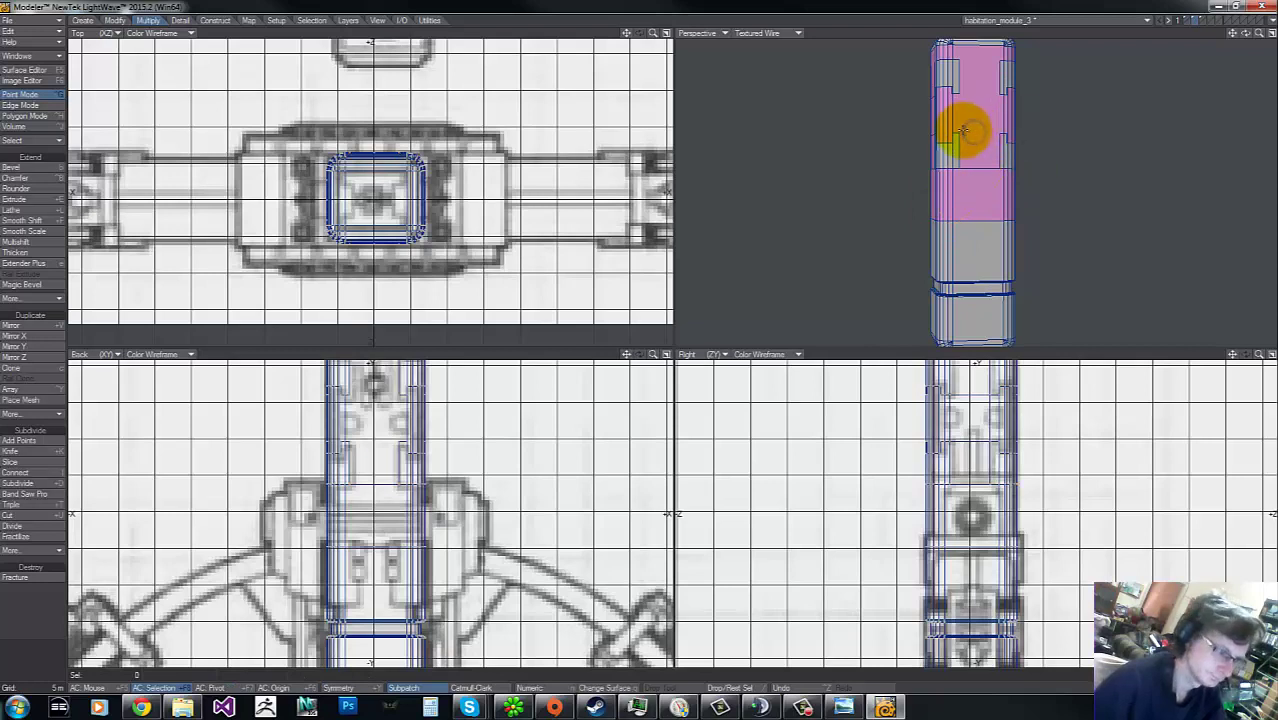
Step: Split that panel vertically between the upper and lower notches on both sides, and horizontally along the upper notches' top edge
drag(962, 132, 960, 93)
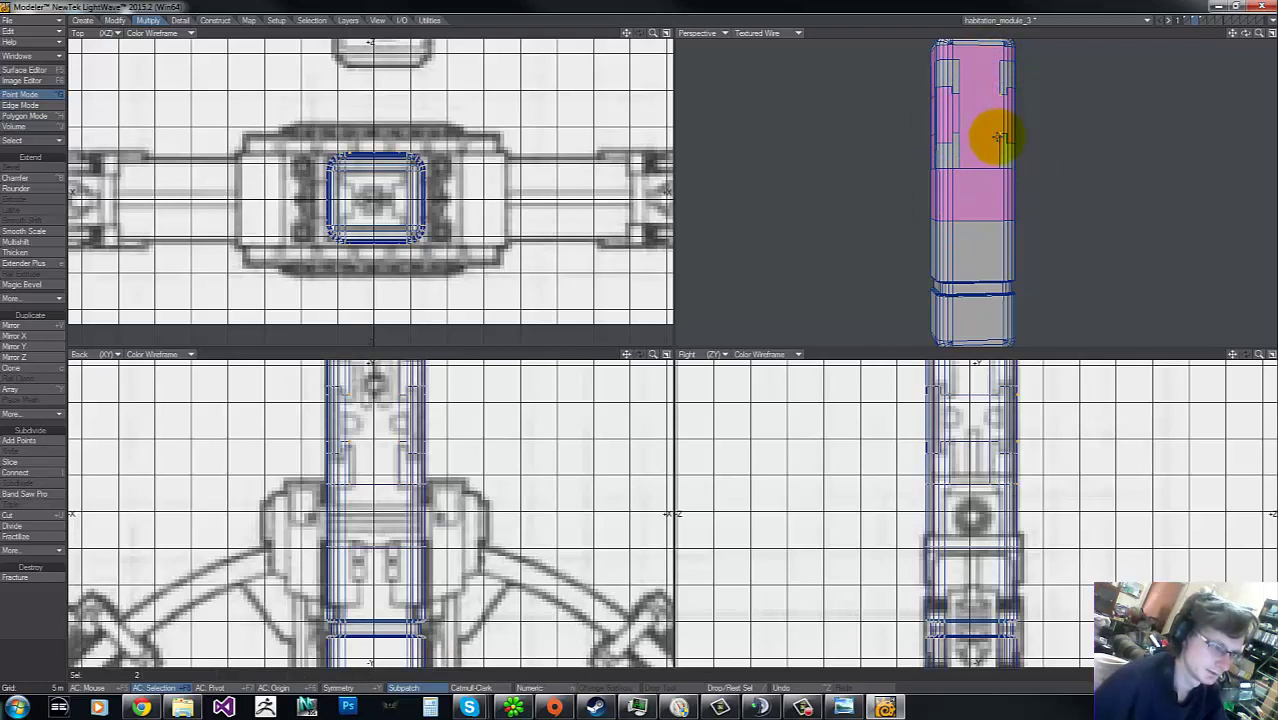
key(l)
right_drag(1025, 66, 970, 122)
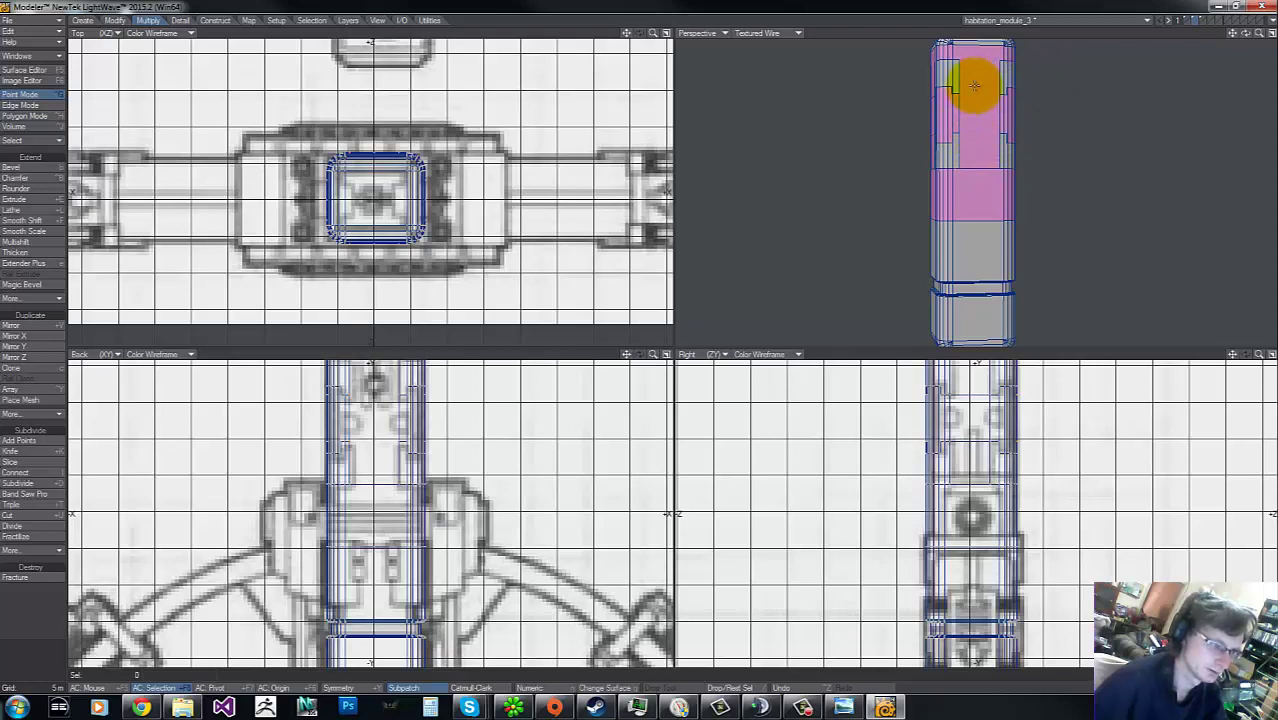
click(959, 58)
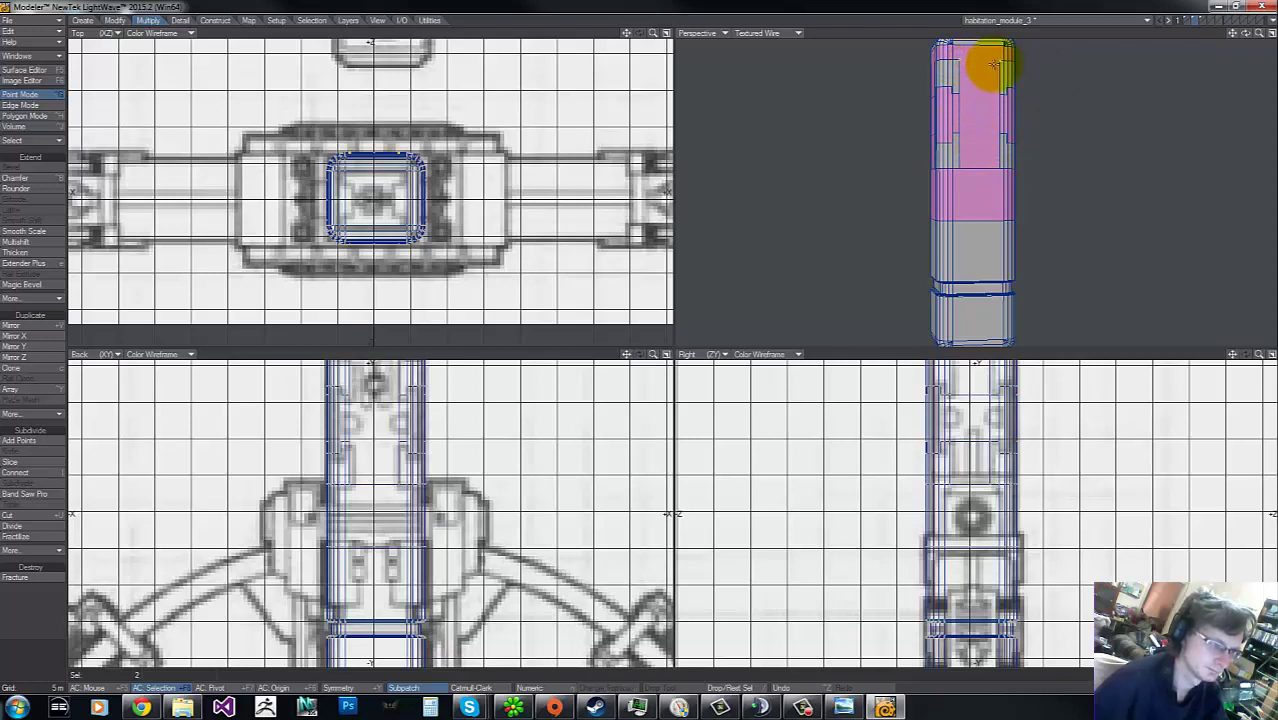
click(943, 62)
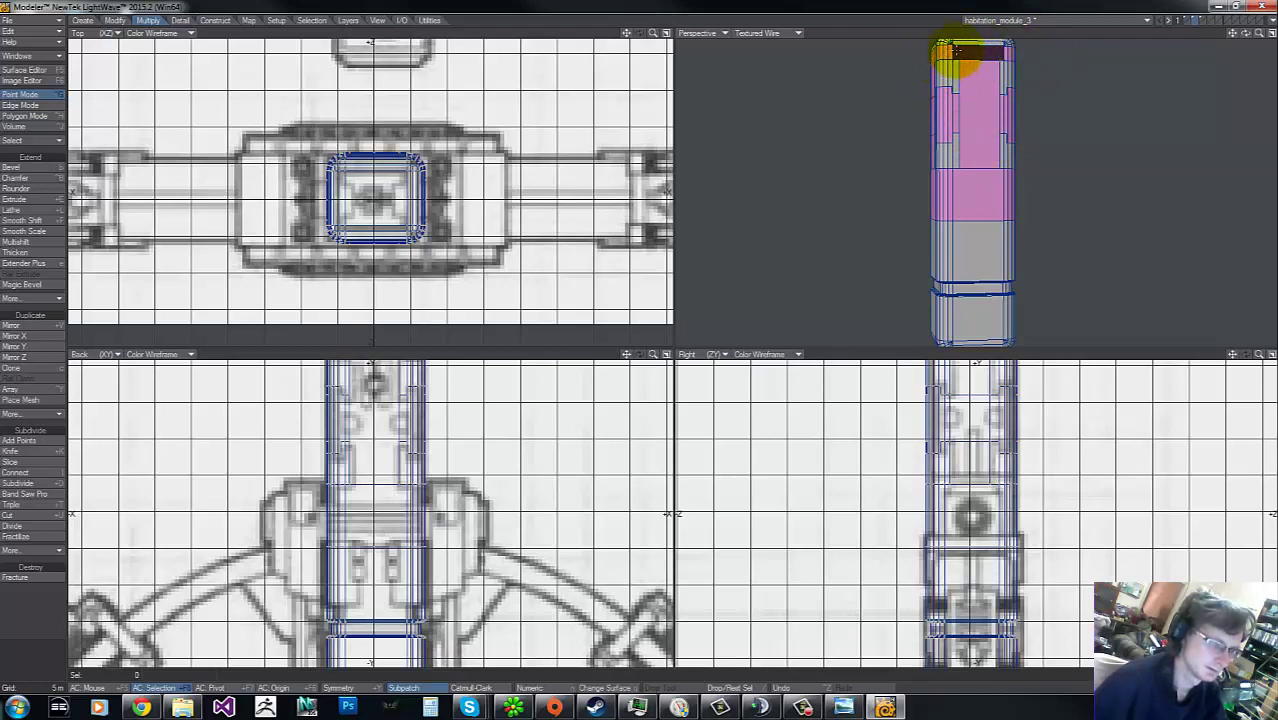
Step: Undo the last horizontal split along the upper notches' top edge
key(ctrl+z)
right_click(954, 42)
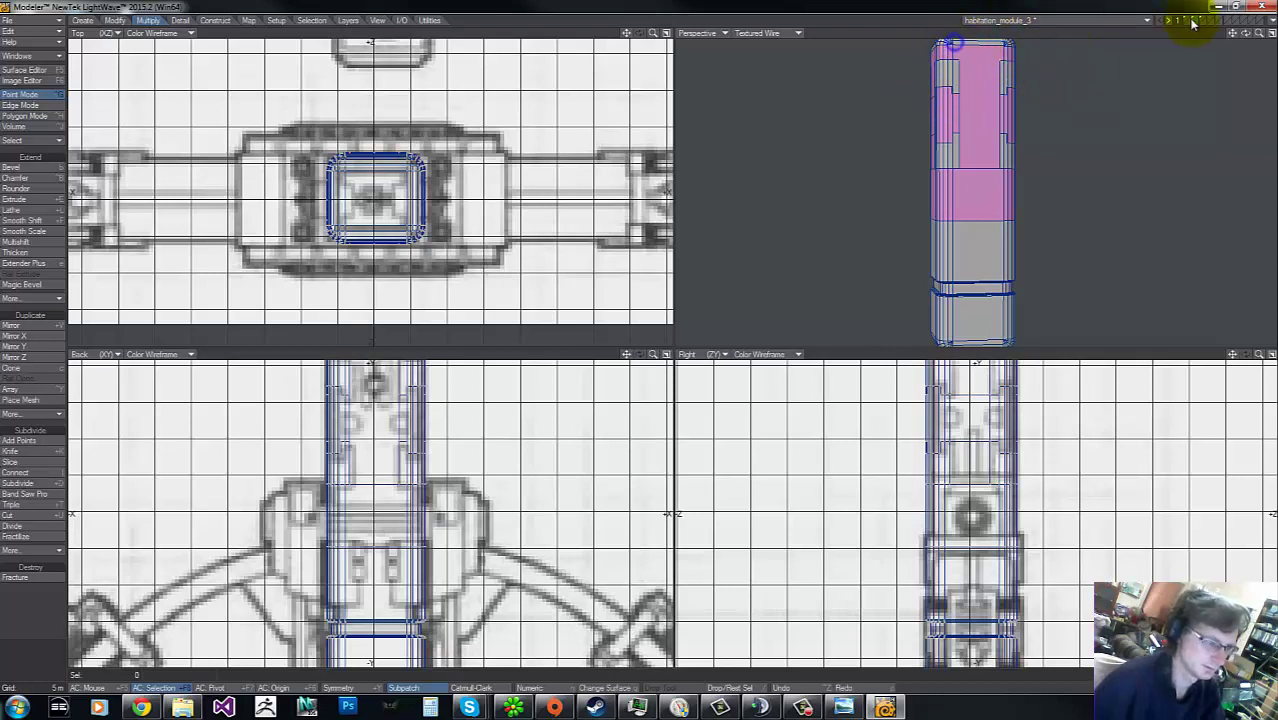
Step: Select only the next side's notched pink panel and split it horizontally between the top corners of its lower notches
drag(1246, 34, 640, 342)
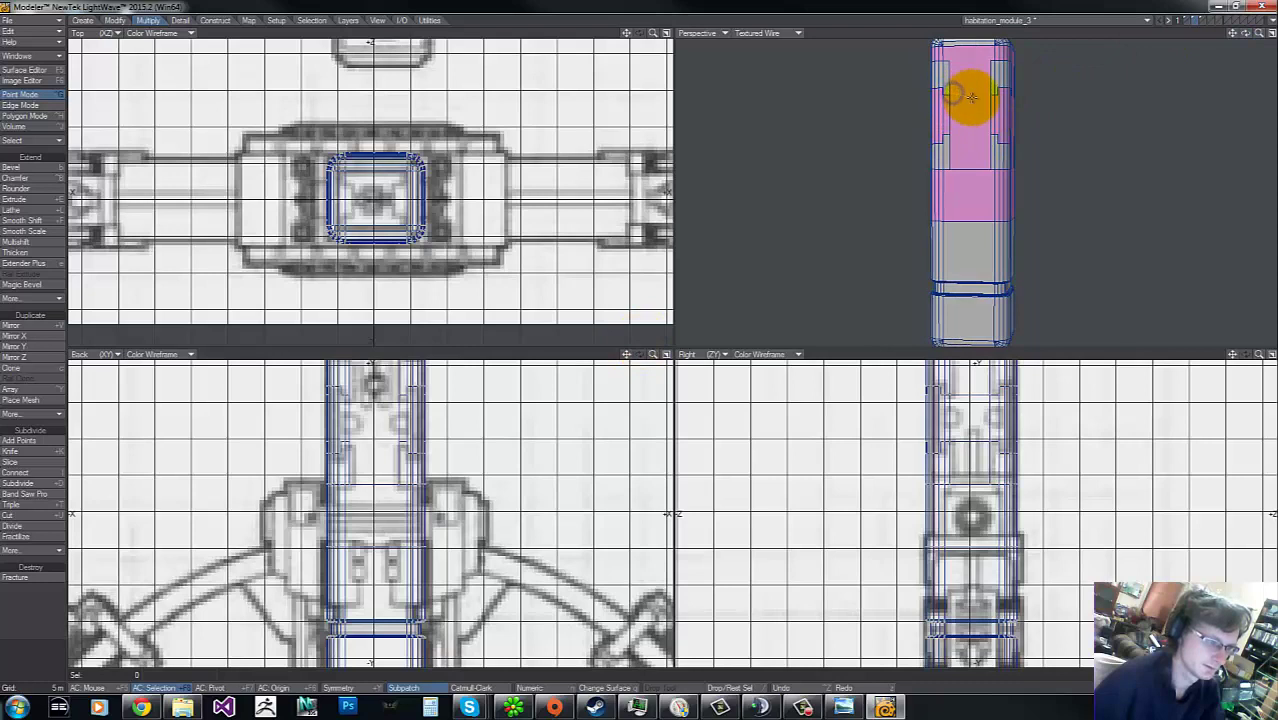
drag(1246, 33, 640, 341)
key(ctrl+h)
drag(954, 97, 951, 192)
click(864, 522)
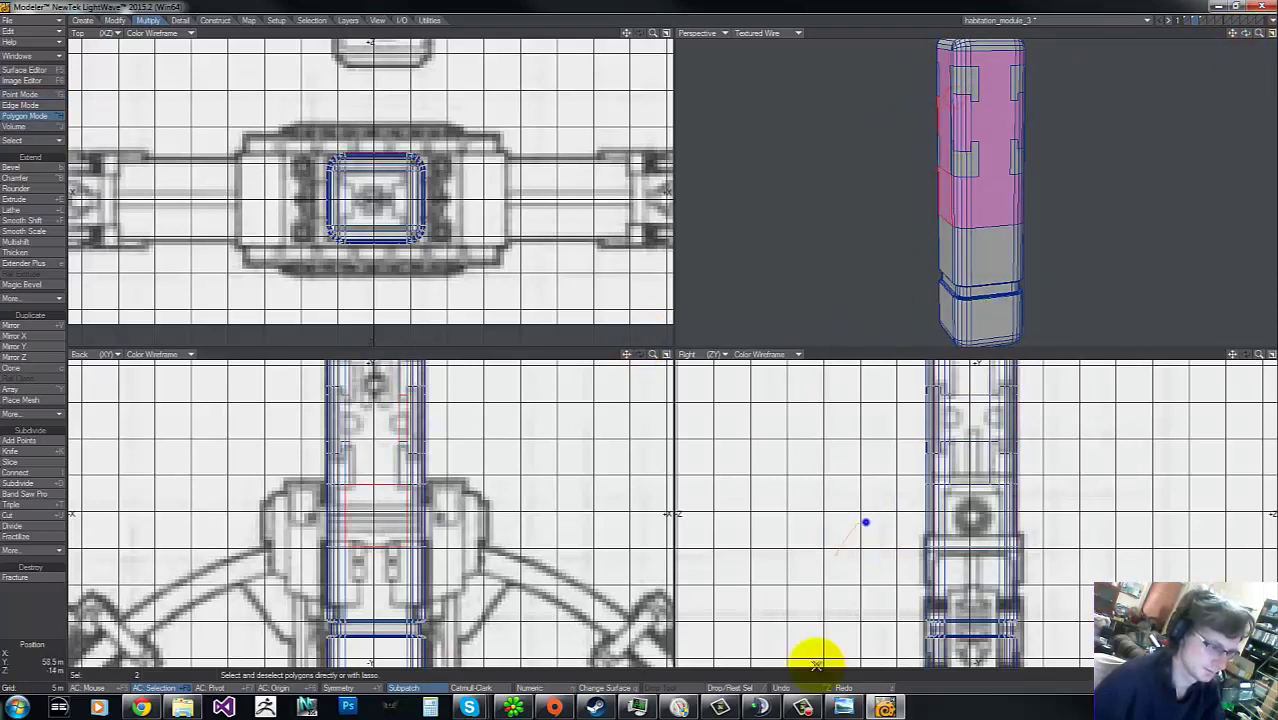
click(236, 533)
mouse_move(37, 389)
right_down()
mouse_move(235, 441)
mouse_move(8, 213)
mouse_move(240, 440)
right_up()
drag(997, 110, 980, 152)
key(ctrl+g)
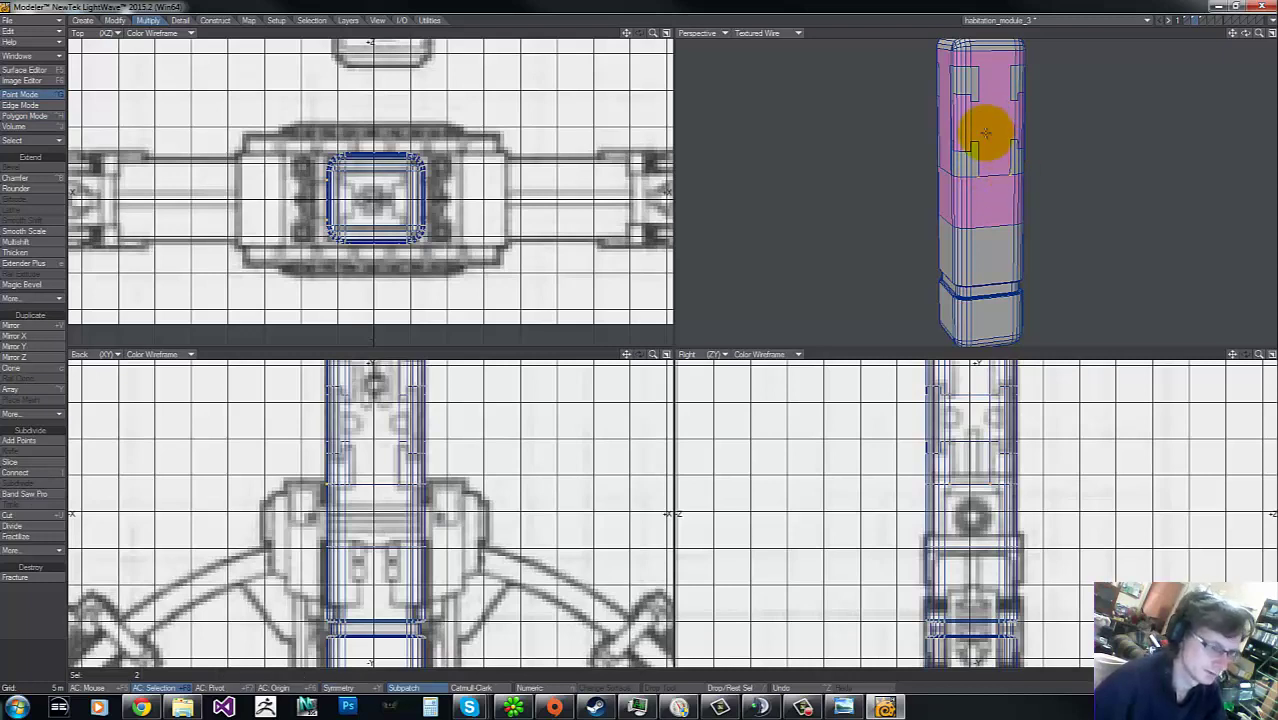
click(981, 160)
click(997, 145)
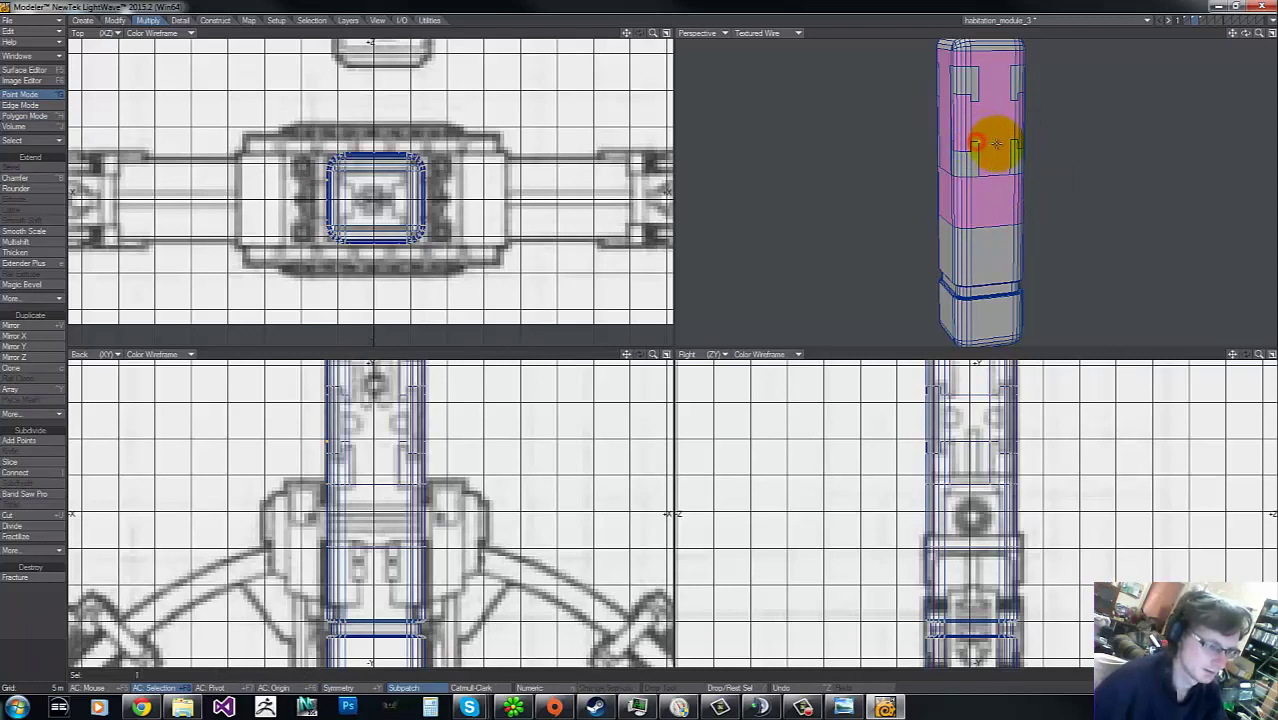
click(999, 148)
Step: Split the upper part of that panel horizontally between the bottom corners of its upper notches
click(967, 88)
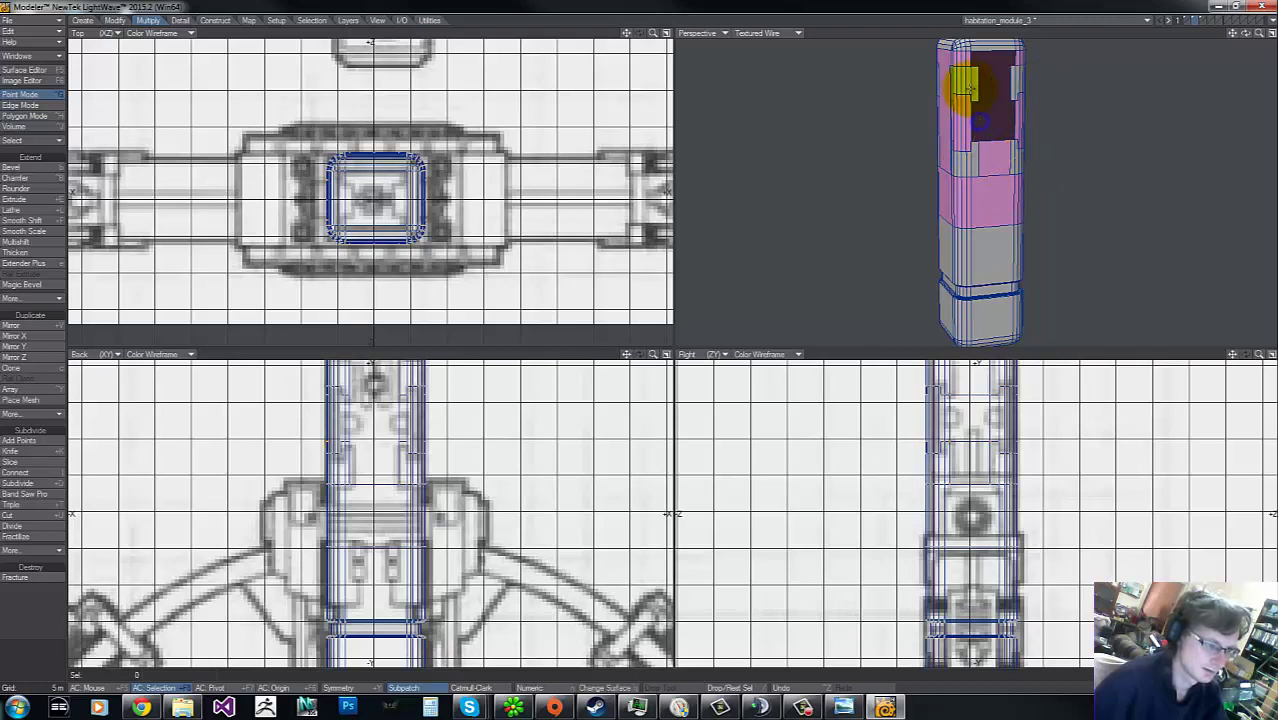
click(977, 100)
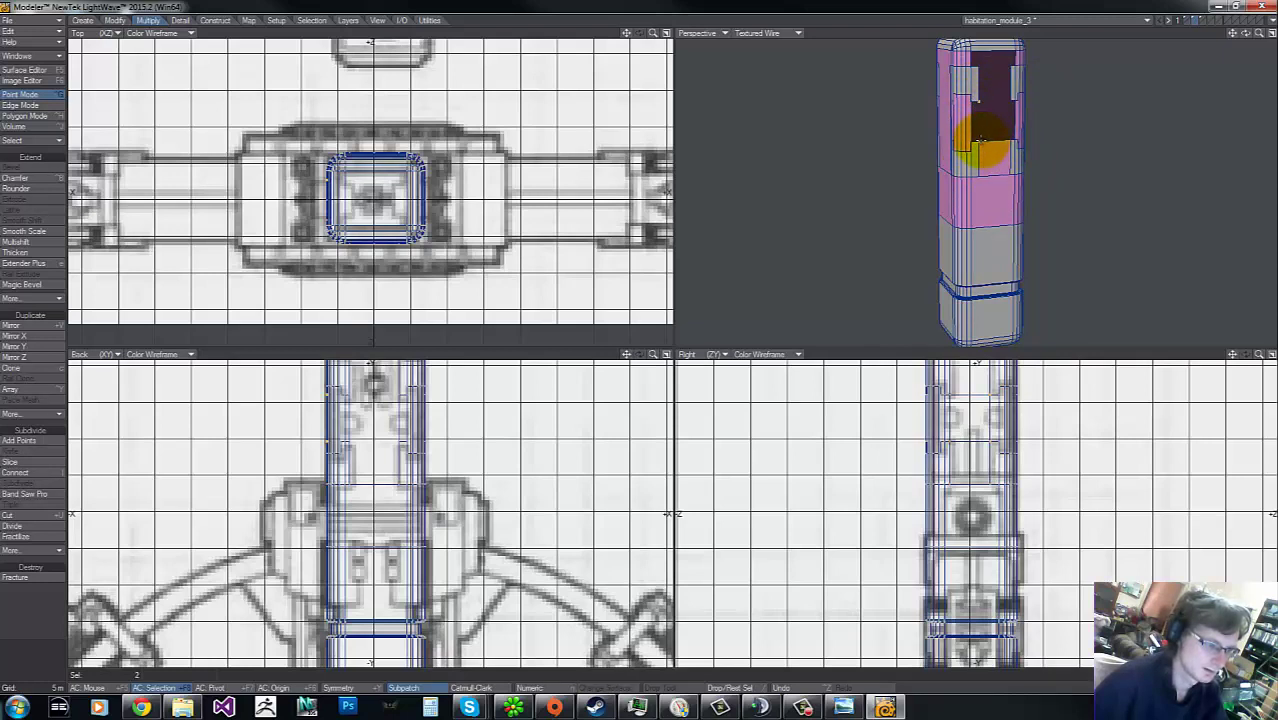
key(l)
mouse_move(984, 88)
right_down()
mouse_move(995, 155)
mouse_move(988, 106)
mouse_move(1055, 151)
mouse_move(962, 104)
right_up()
click(1006, 98)
key(l)
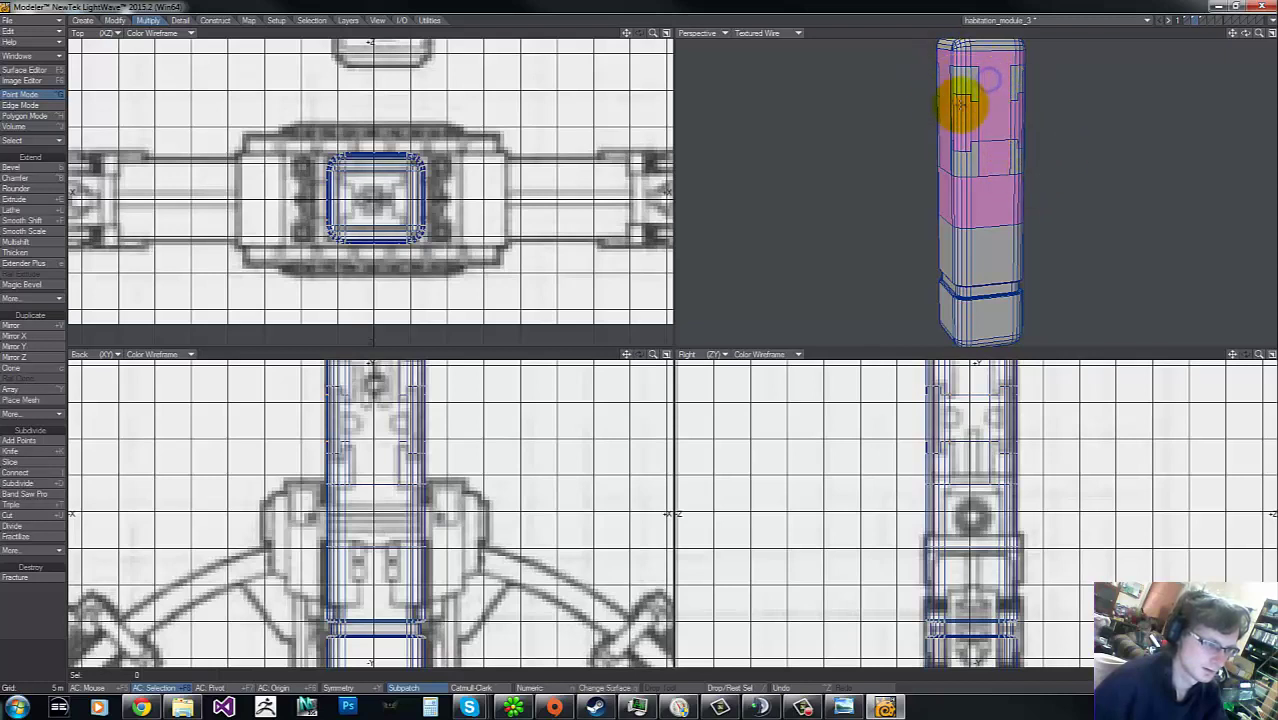
Step: Select the following side's pink panel and split it horizontally between the bottom corners of its lower notches
mouse_move(1246, 33)
mouse_down()
mouse_move(640, 339)
mouse_move(1246, 34)
mouse_up()
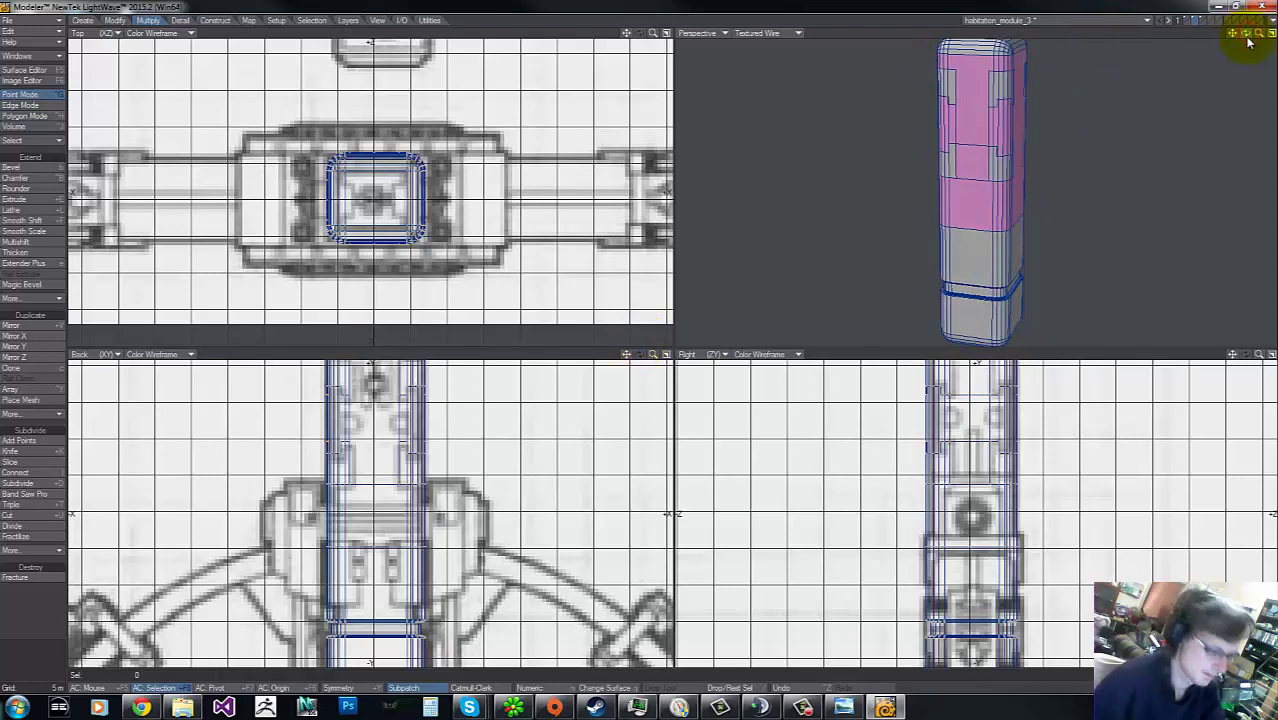
key(ctrl+h)
mouse_move(859, 431)
right_down()
mouse_move(828, 480)
mouse_move(842, 308)
right_up()
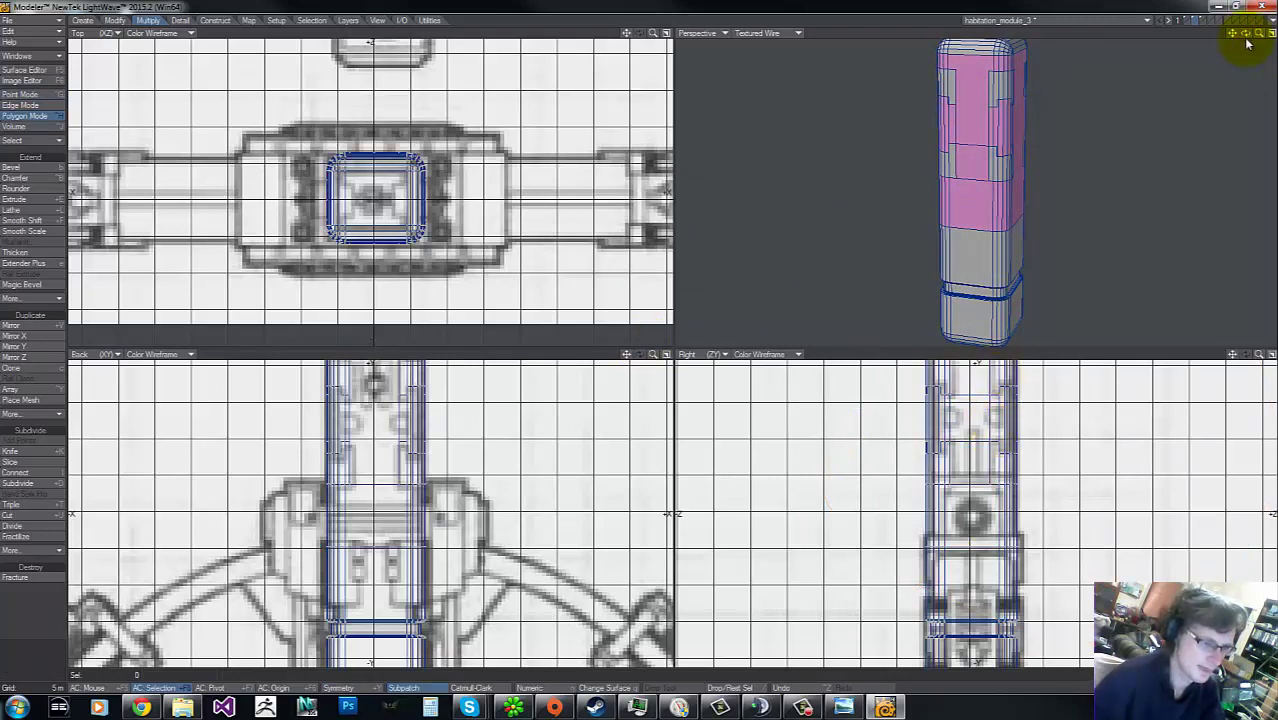
drag(1247, 42, 936, 132)
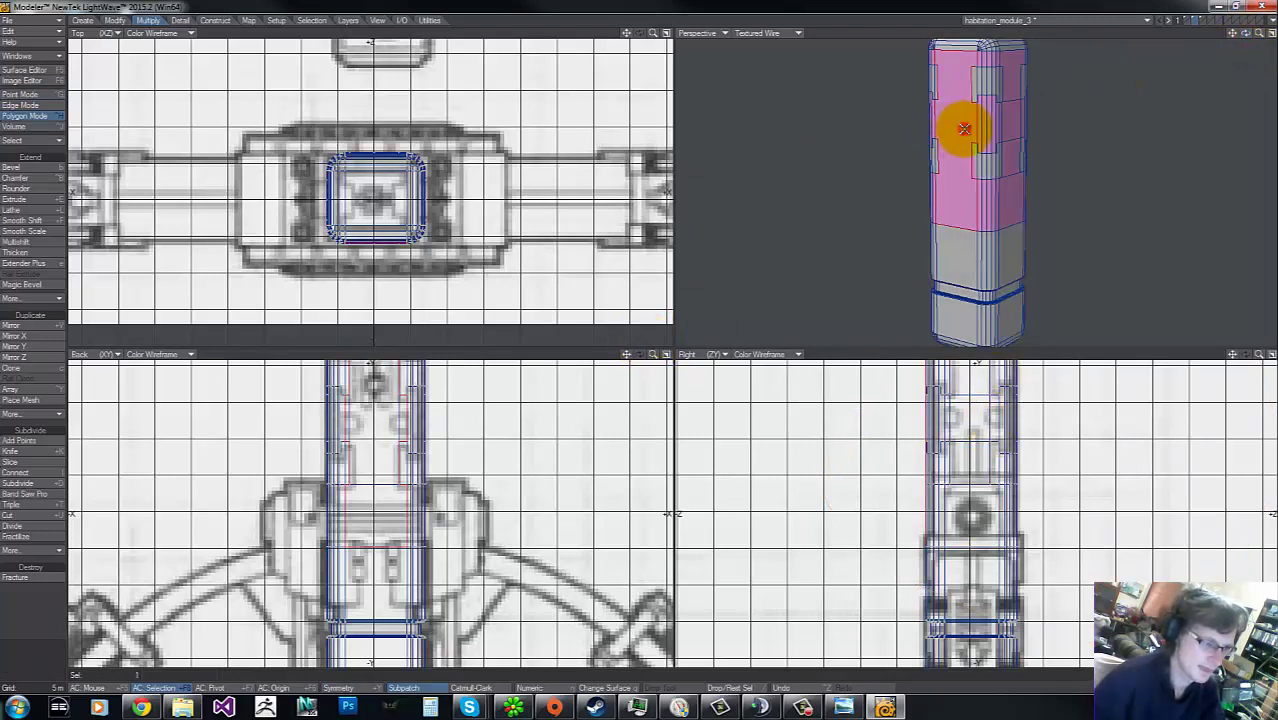
key(ctrl+g)
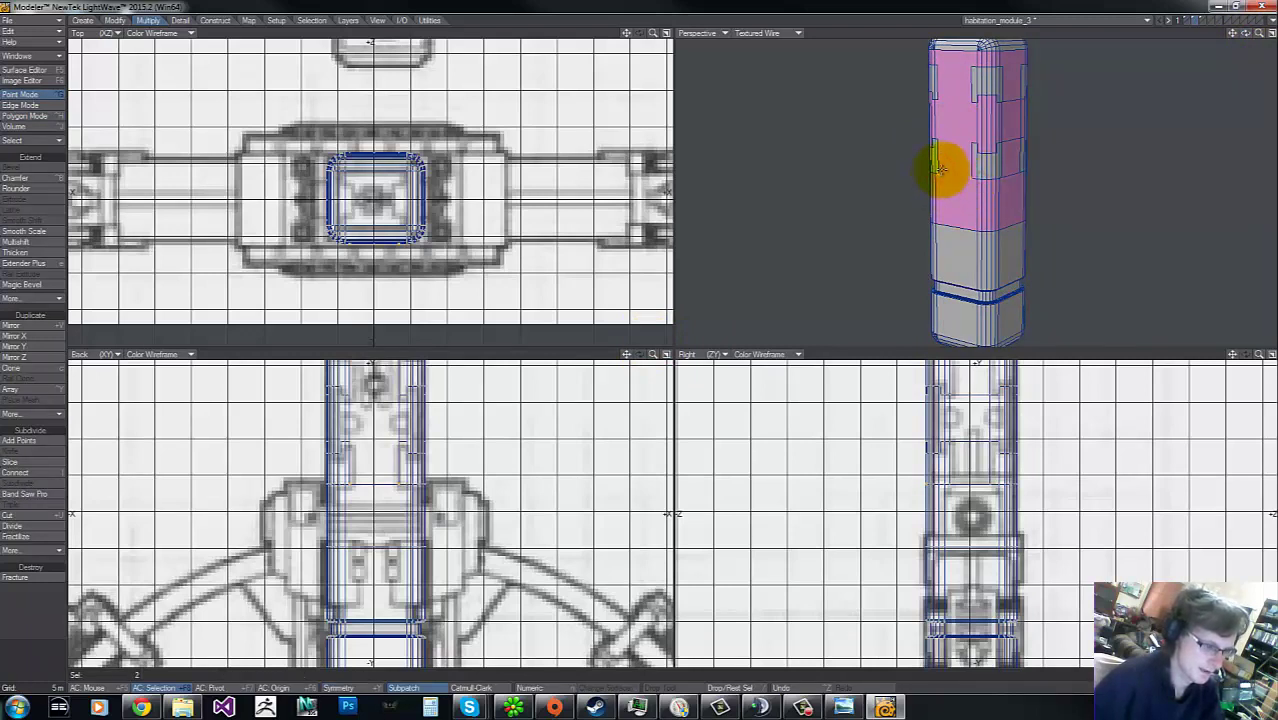
right_drag(936, 151, 1007, 119)
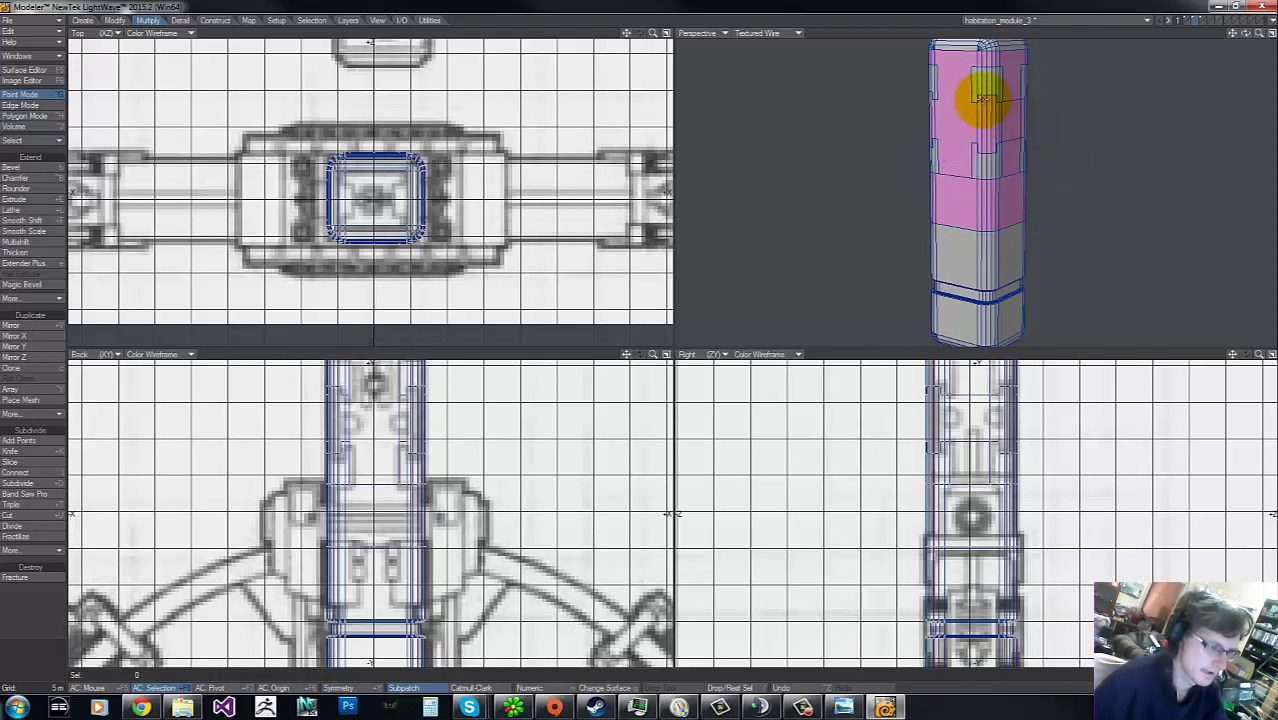
Step: Split that panel vertically between the upper and lower notches on both sides, and horizontally at the notches' facing inner corners
drag(971, 96, 971, 141)
mouse_move(968, 98)
right_down()
mouse_move(956, 131)
mouse_move(1000, 76)
right_up()
drag(936, 98, 937, 138)
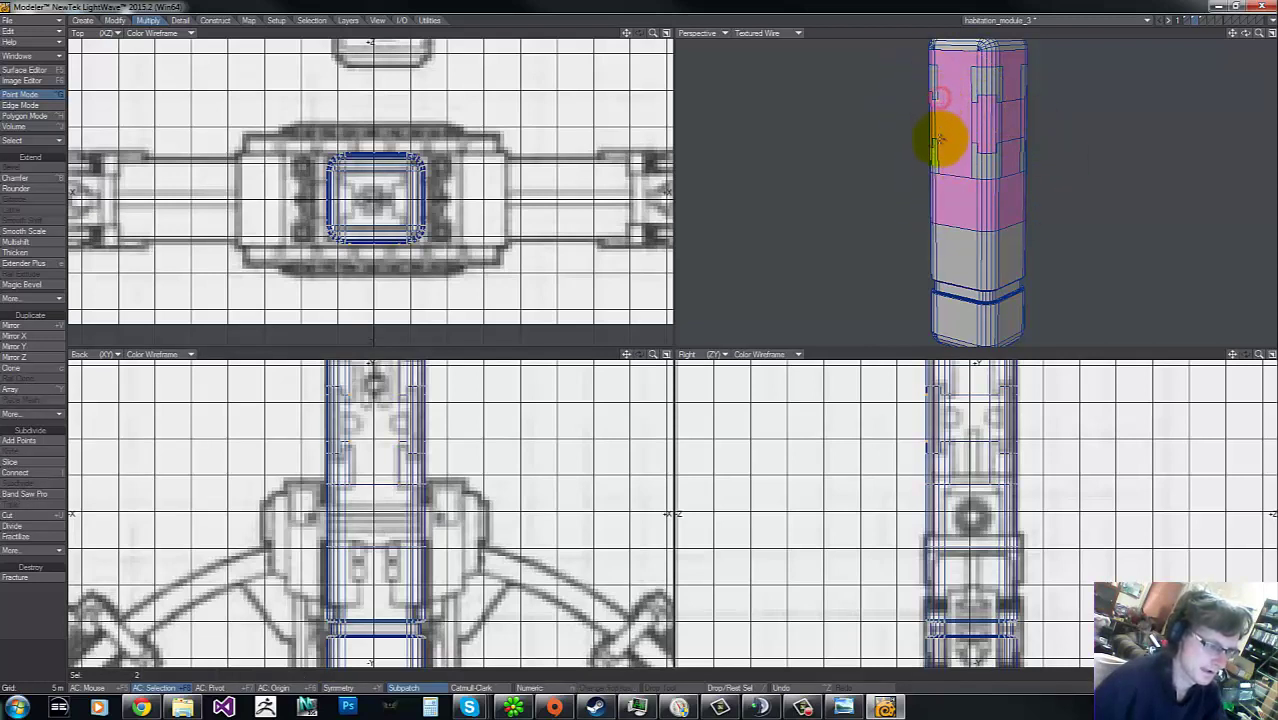
mouse_move(929, 88)
right_down()
mouse_move(978, 77)
mouse_move(985, 38)
right_up()
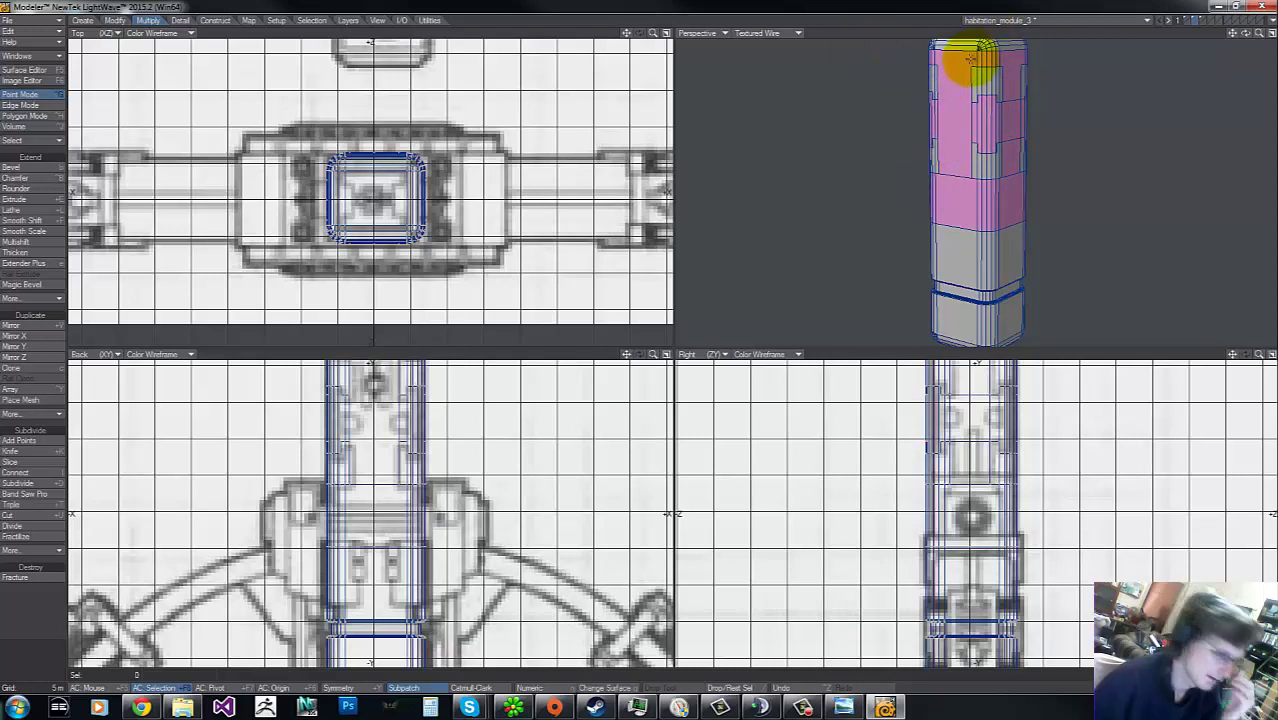
click(951, 140)
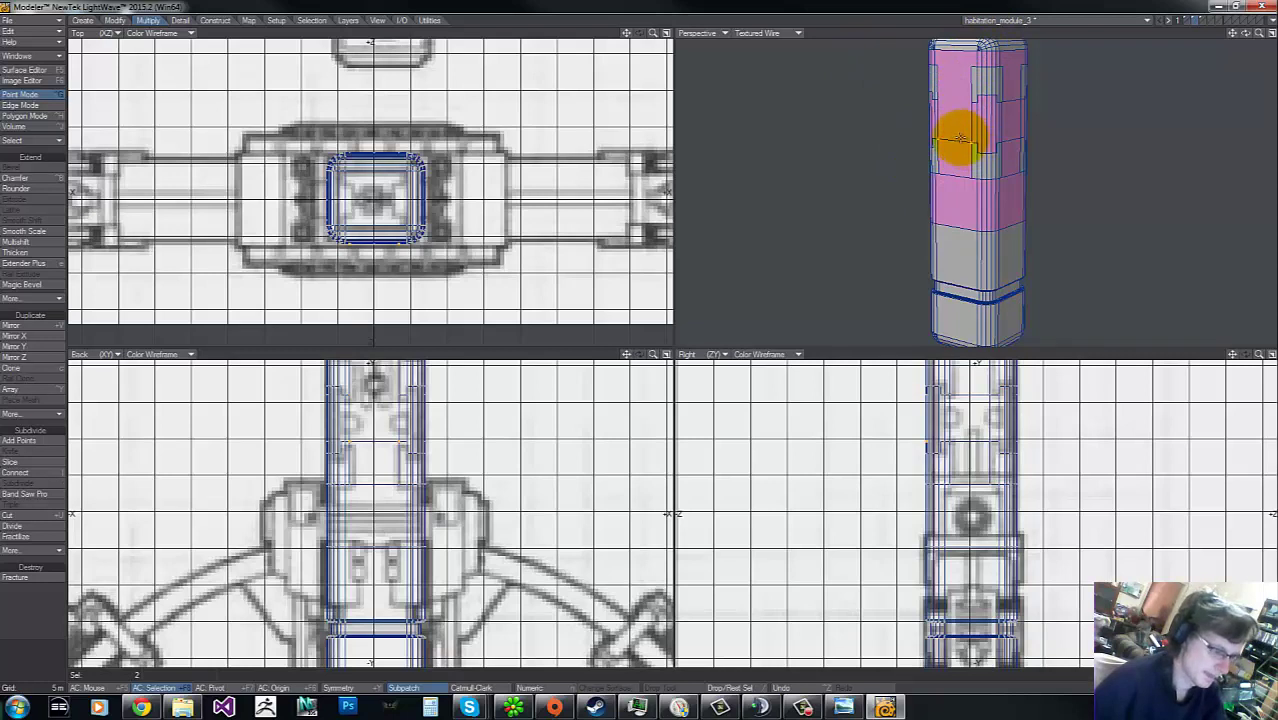
mouse_move(960, 138)
mouse_down()
mouse_move(1006, 121)
mouse_move(945, 100)
mouse_move(1050, 123)
mouse_move(931, 80)
mouse_up()
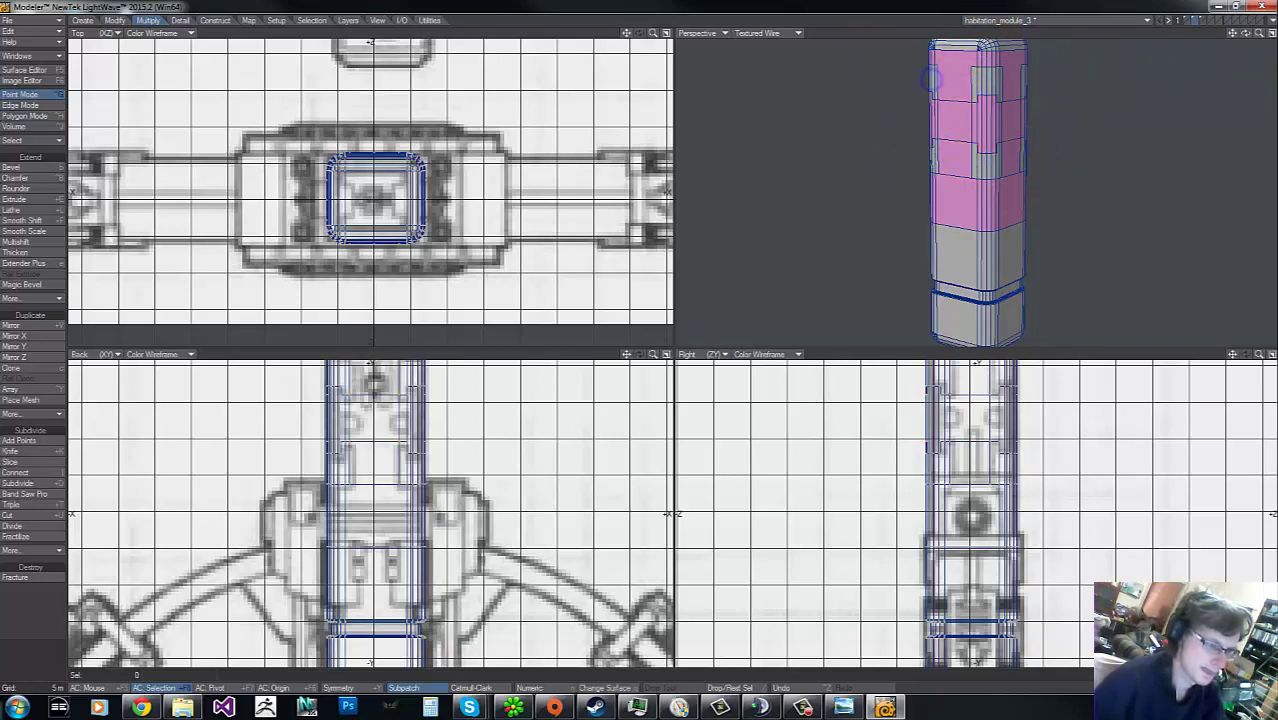
Step: Select the opposite side's notched pink panel and split it horizontally at the lower notches' top corners and the upper notches' bottom corners
drag(1248, 35, 641, 340)
key(ctrl+h)
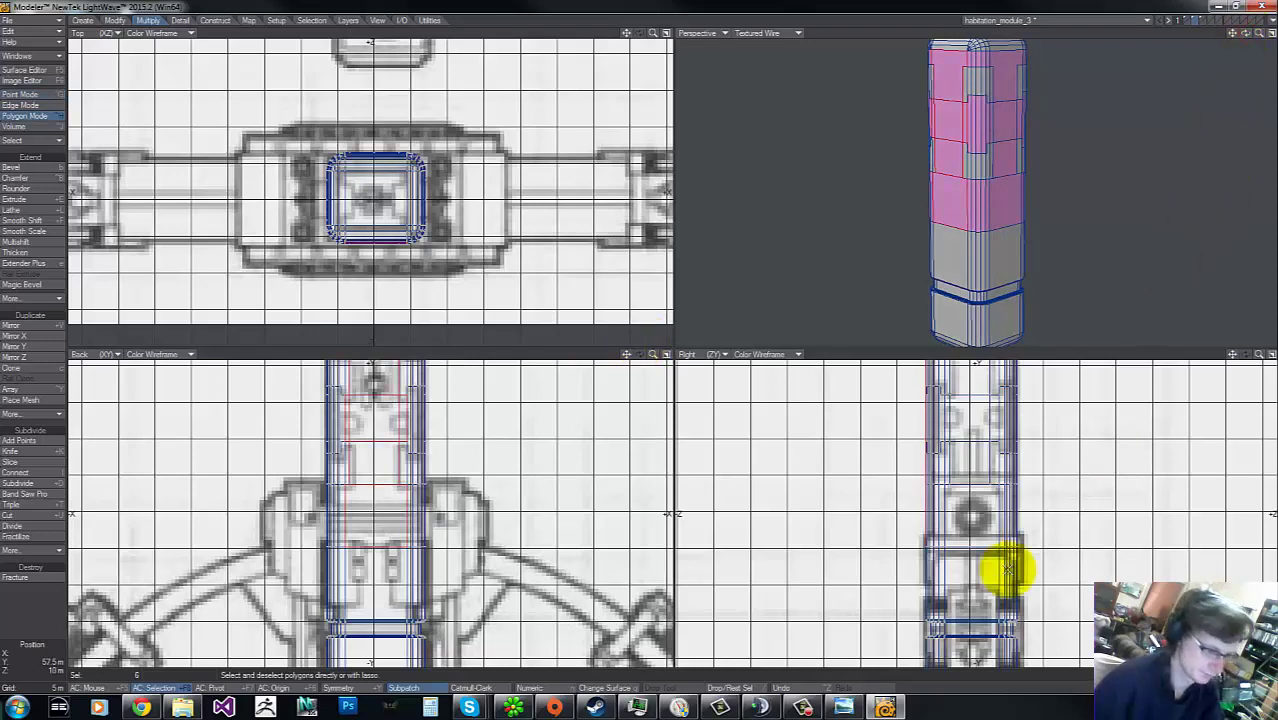
right_drag(930, 465, 1228, 383)
click(907, 571)
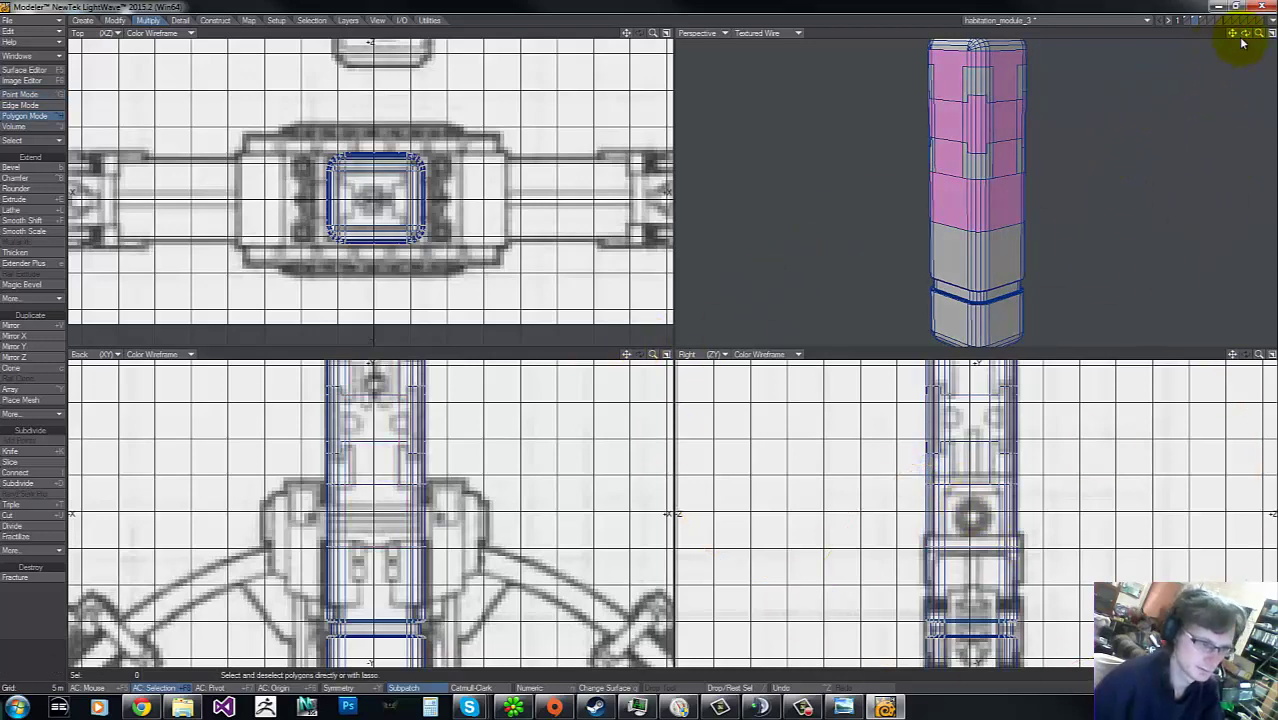
drag(964, 130, 986, 129)
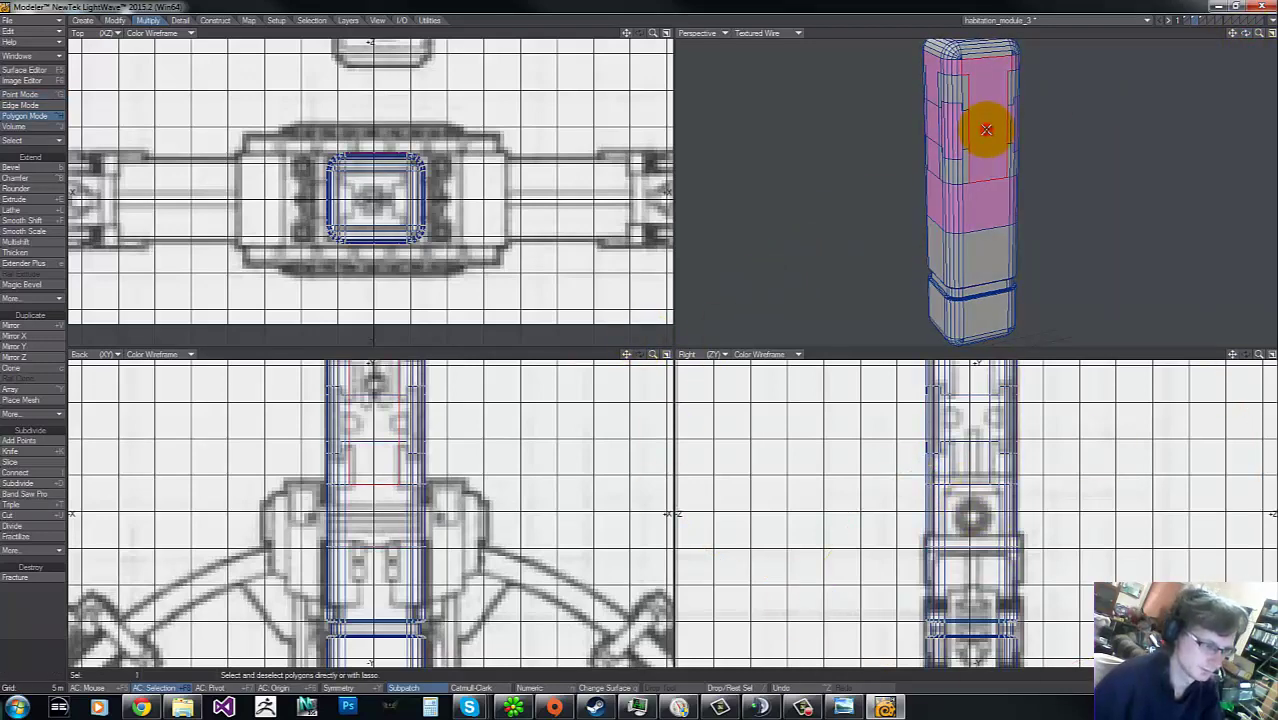
key(ctrl+g)
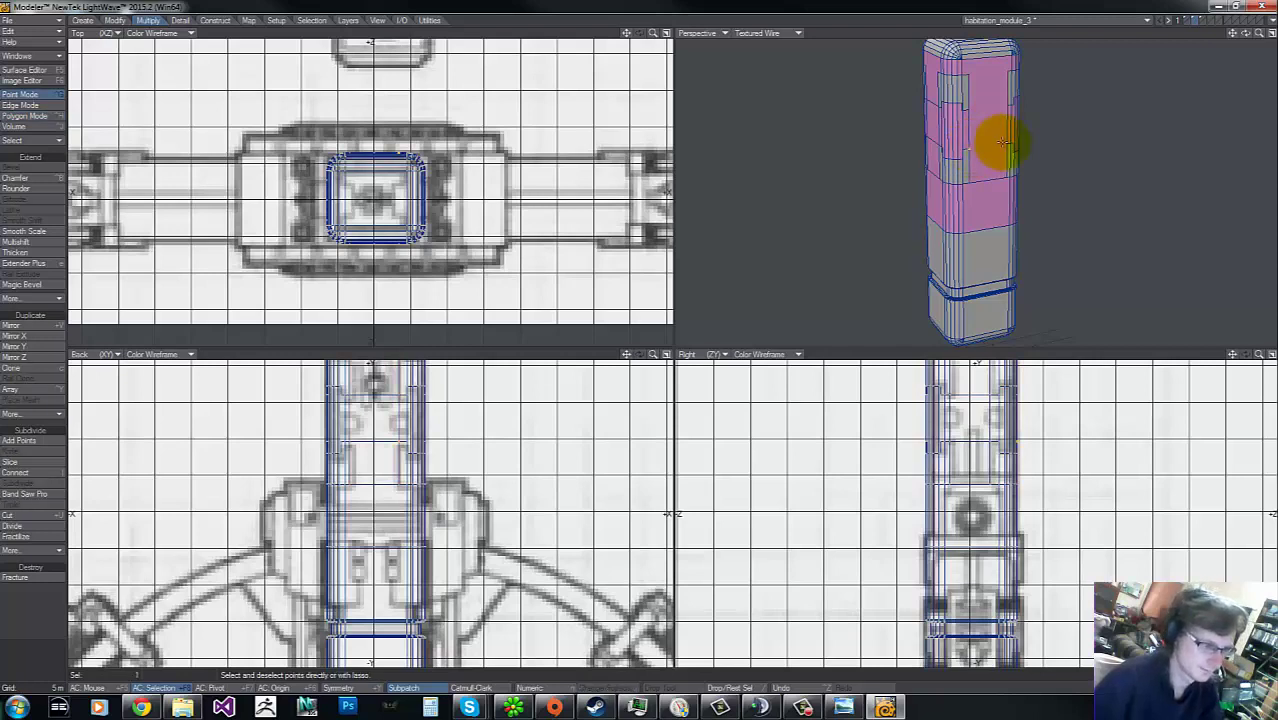
drag(1004, 143, 979, 104)
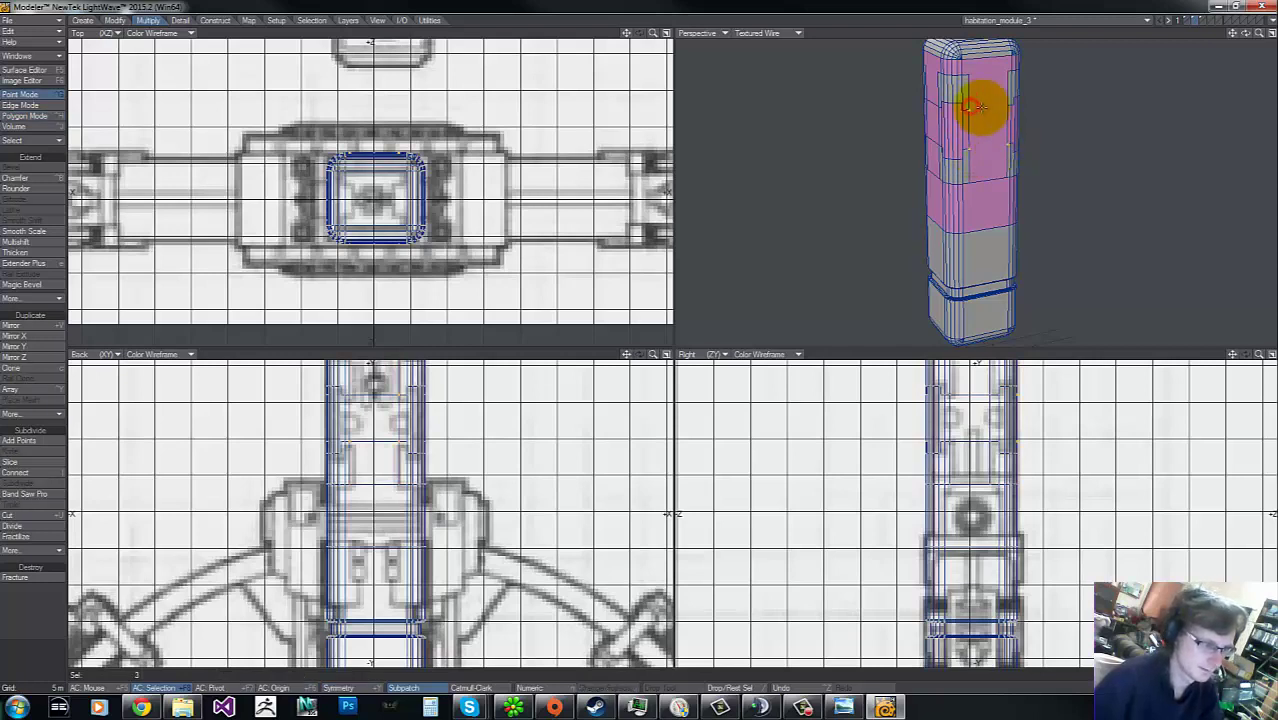
key(l)
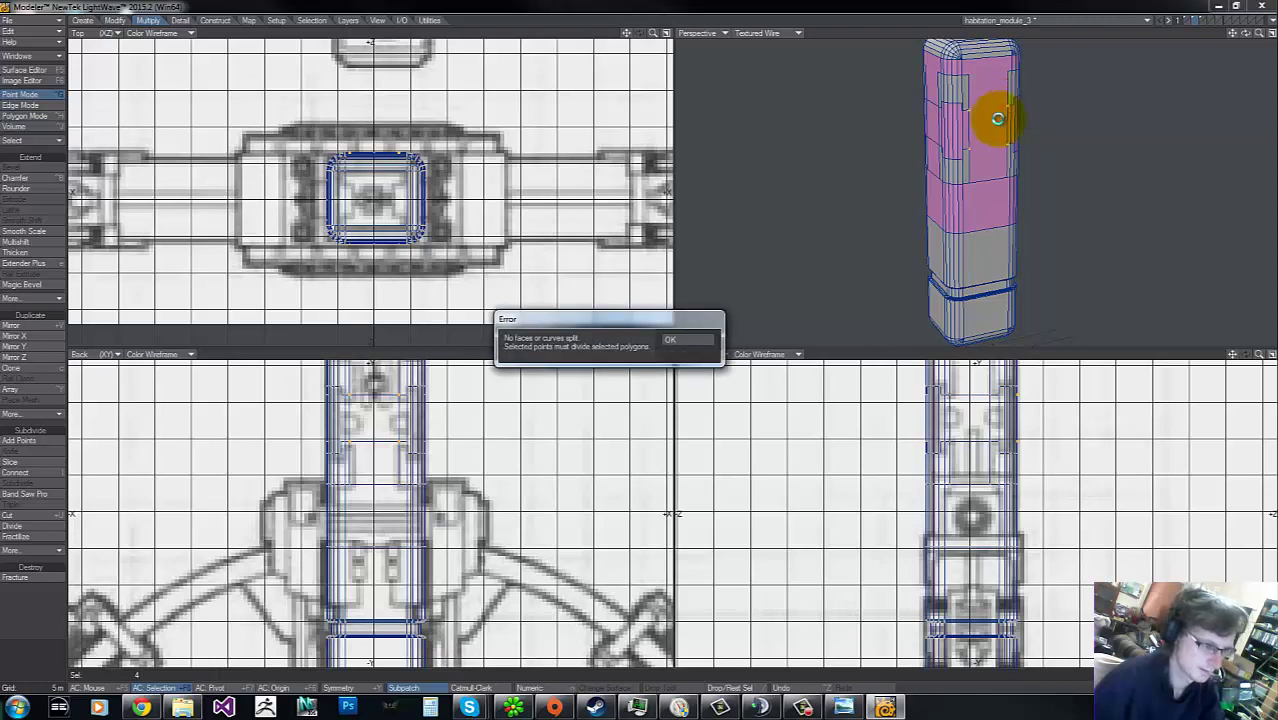
click(672, 338)
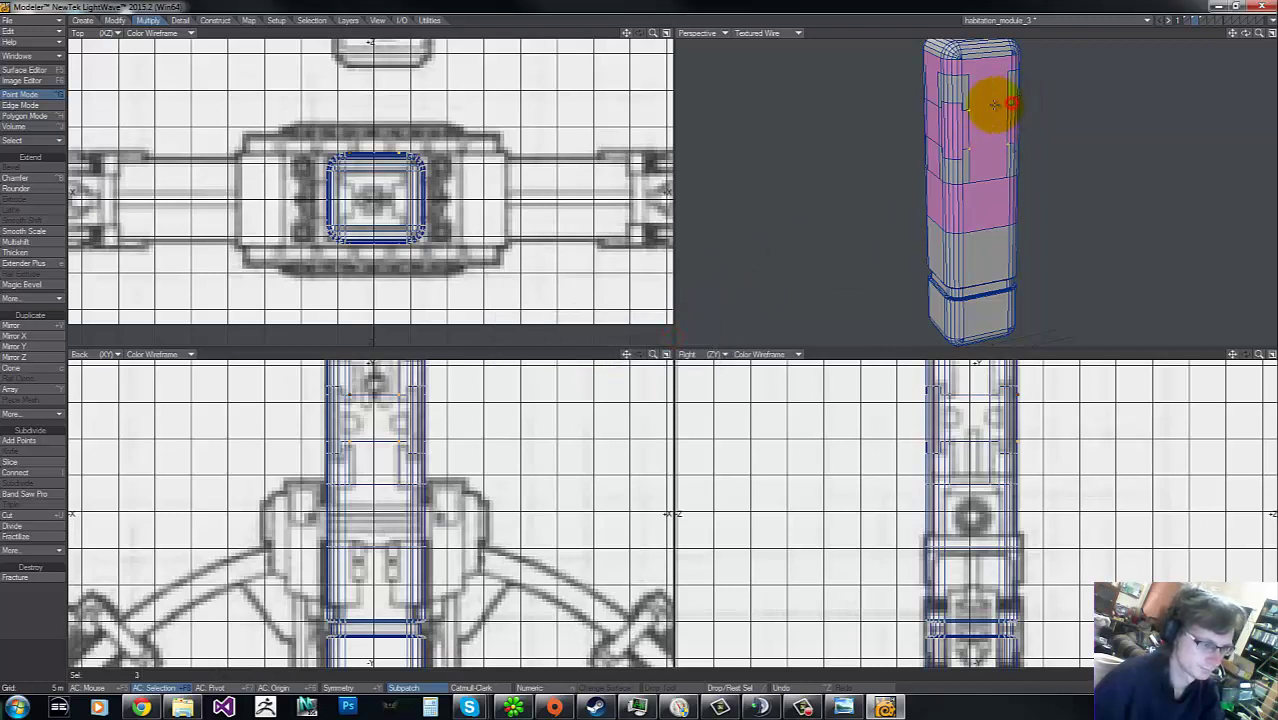
mouse_move(995, 104)
mouse_down()
mouse_move(965, 117)
mouse_move(970, 106)
mouse_move(1003, 106)
mouse_move(964, 148)
mouse_move(1027, 71)
mouse_up()
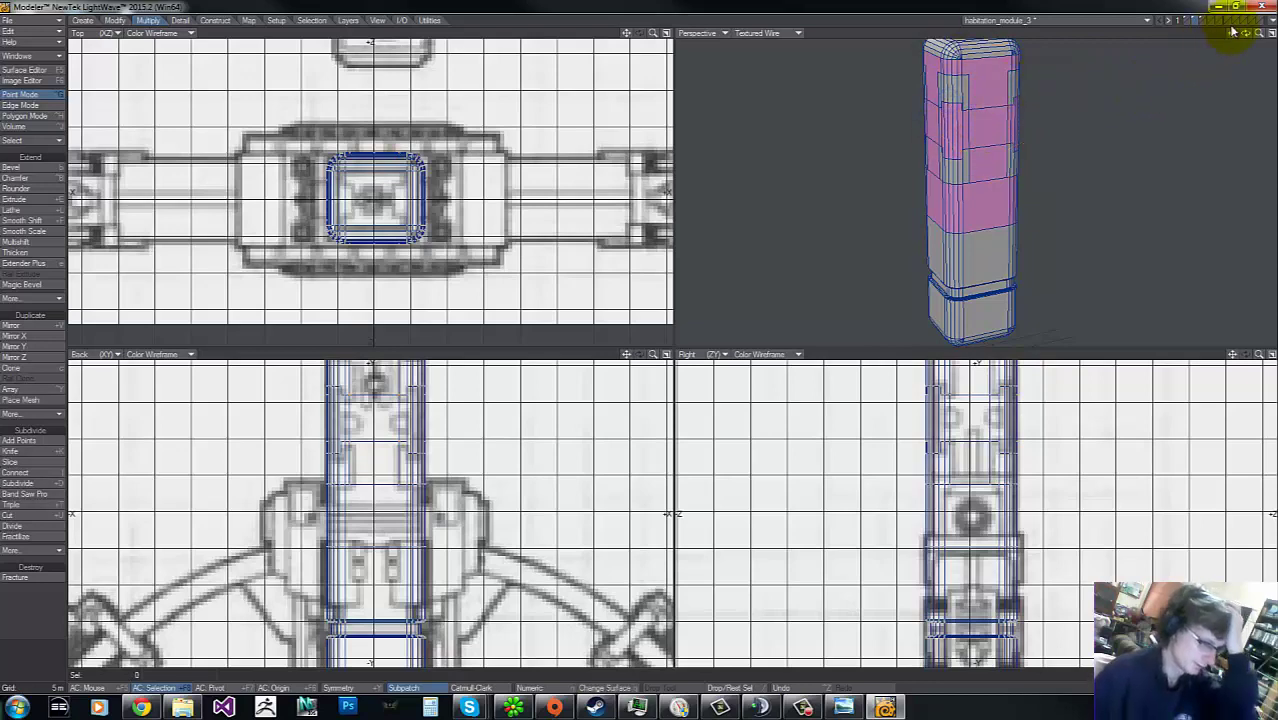
Step: Make an empty layer active and show the habitation module body's layer as its background
drag(1248, 34, 640, 341)
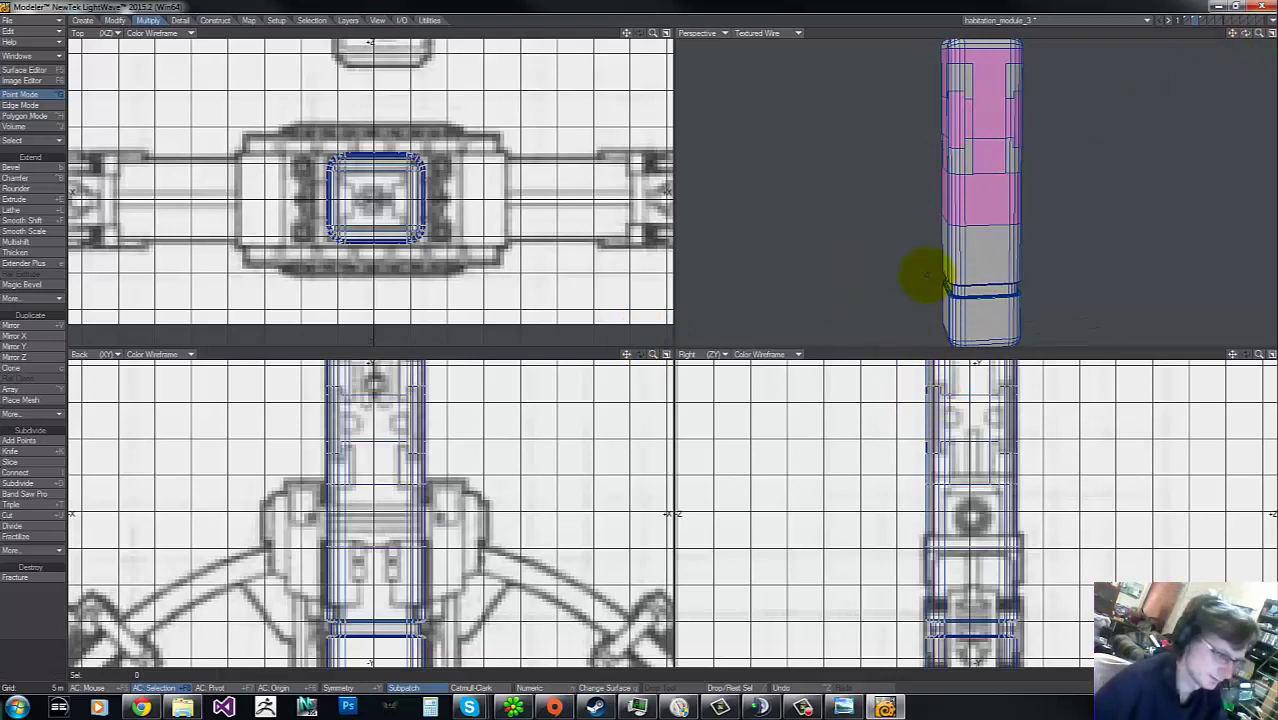
key(g)
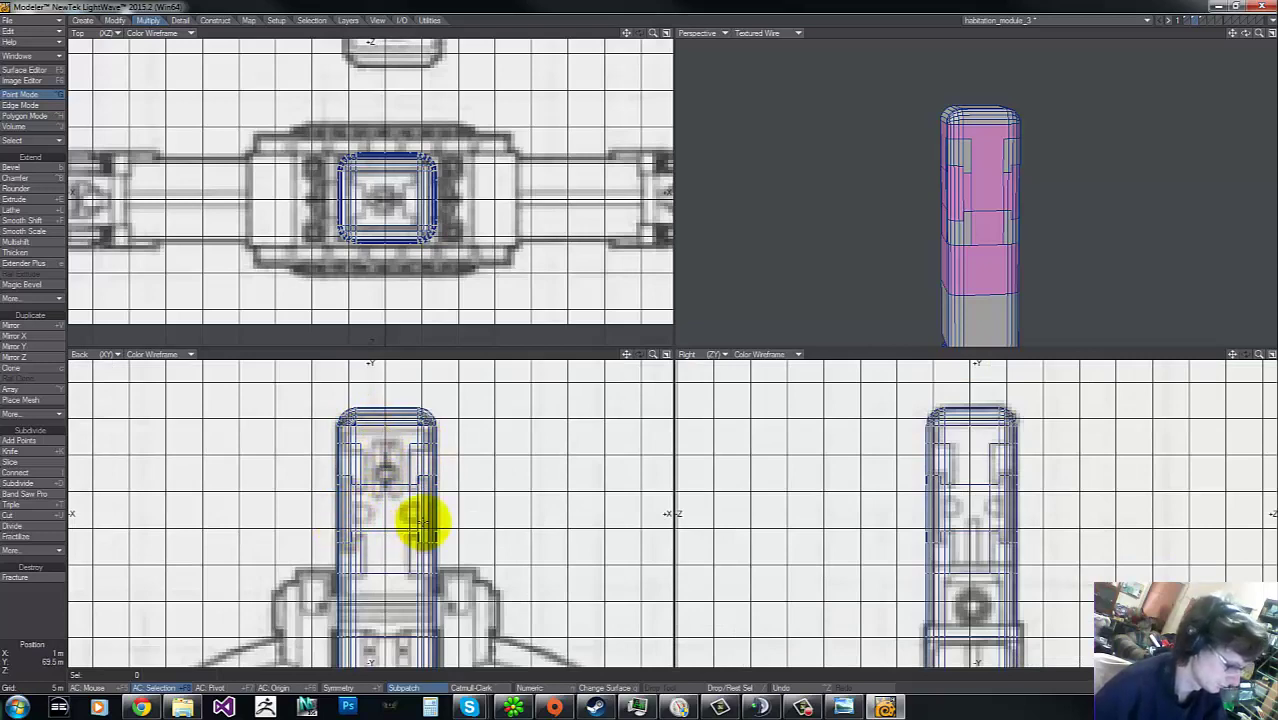
key(g)
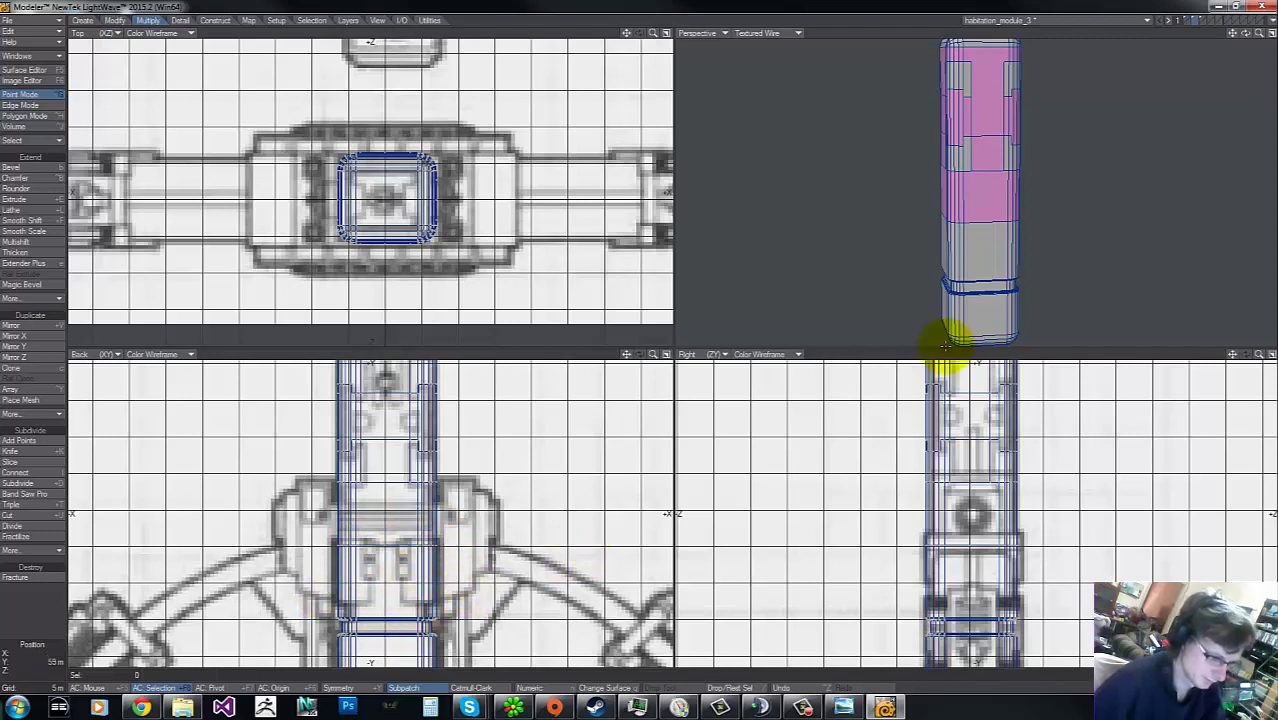
drag(1246, 38, 638, 336)
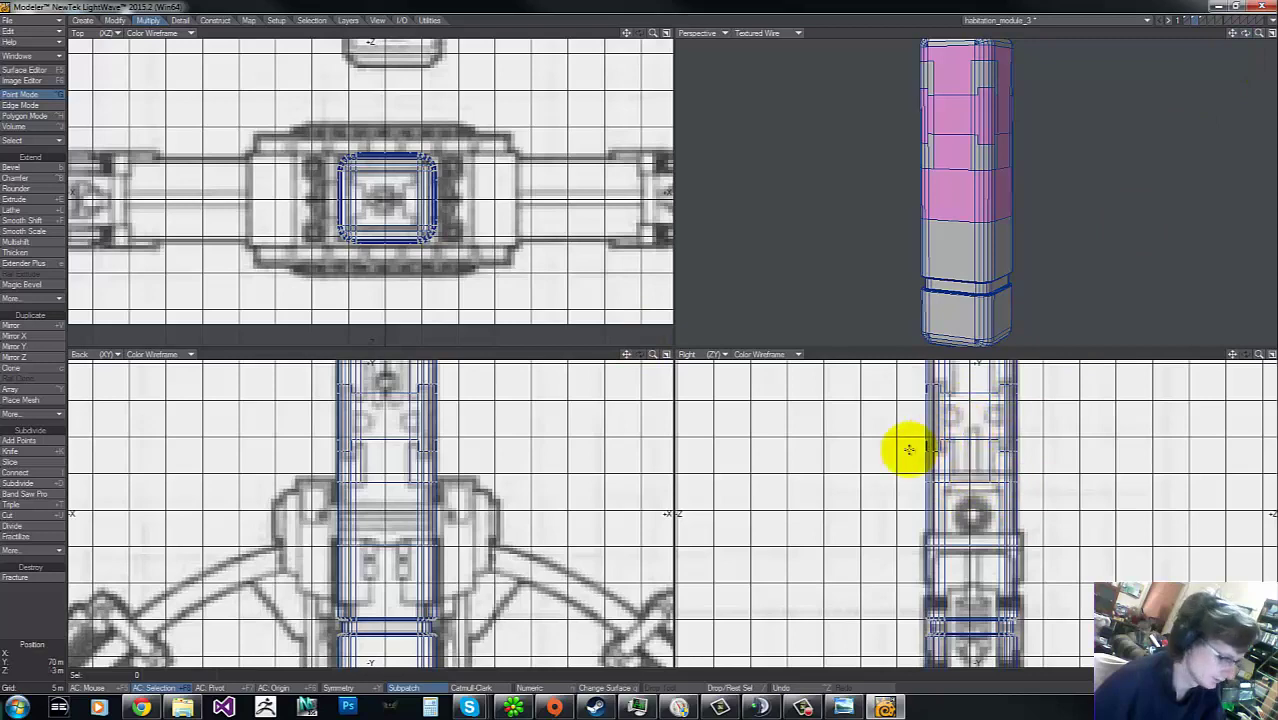
key(g)
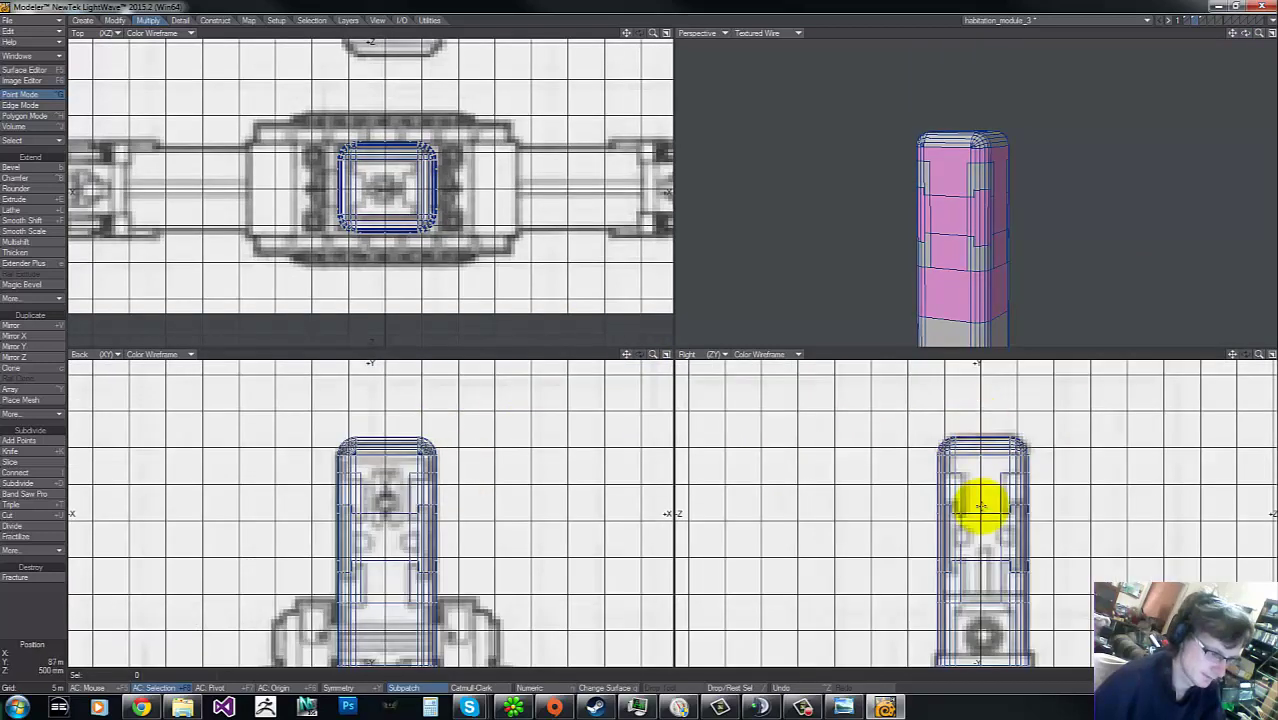
key(g)
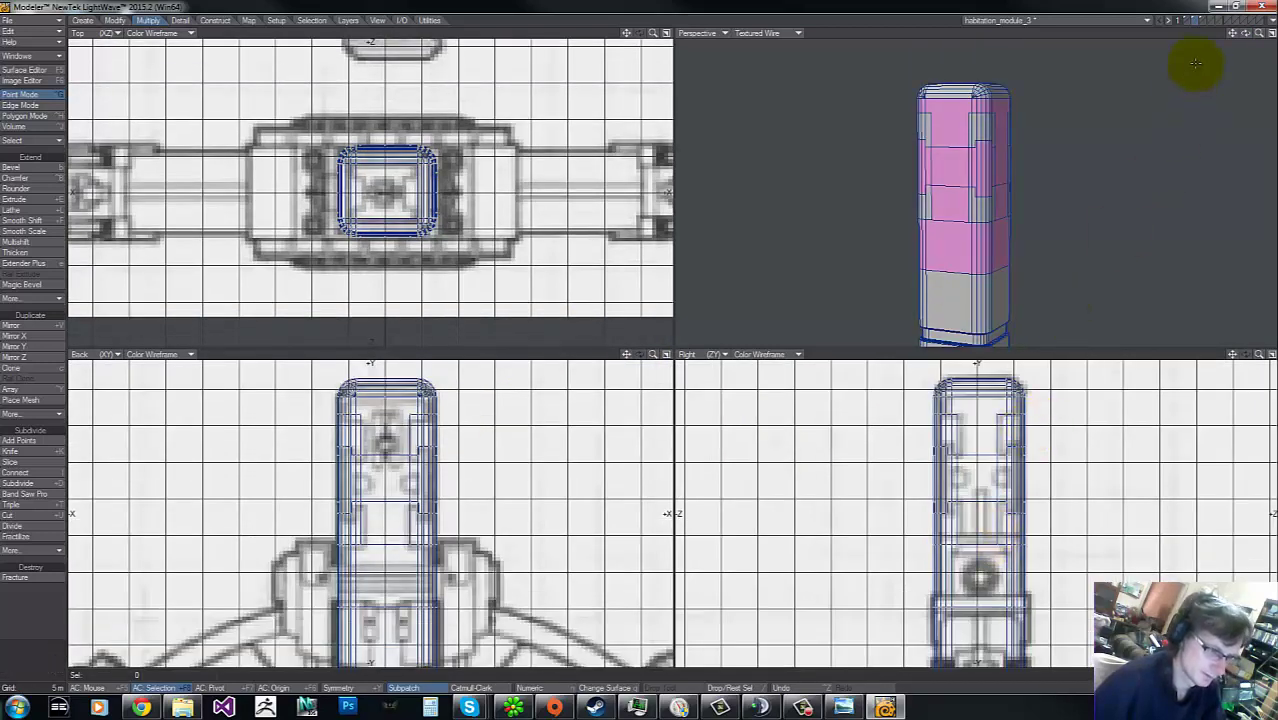
click(1201, 22)
click(1203, 23)
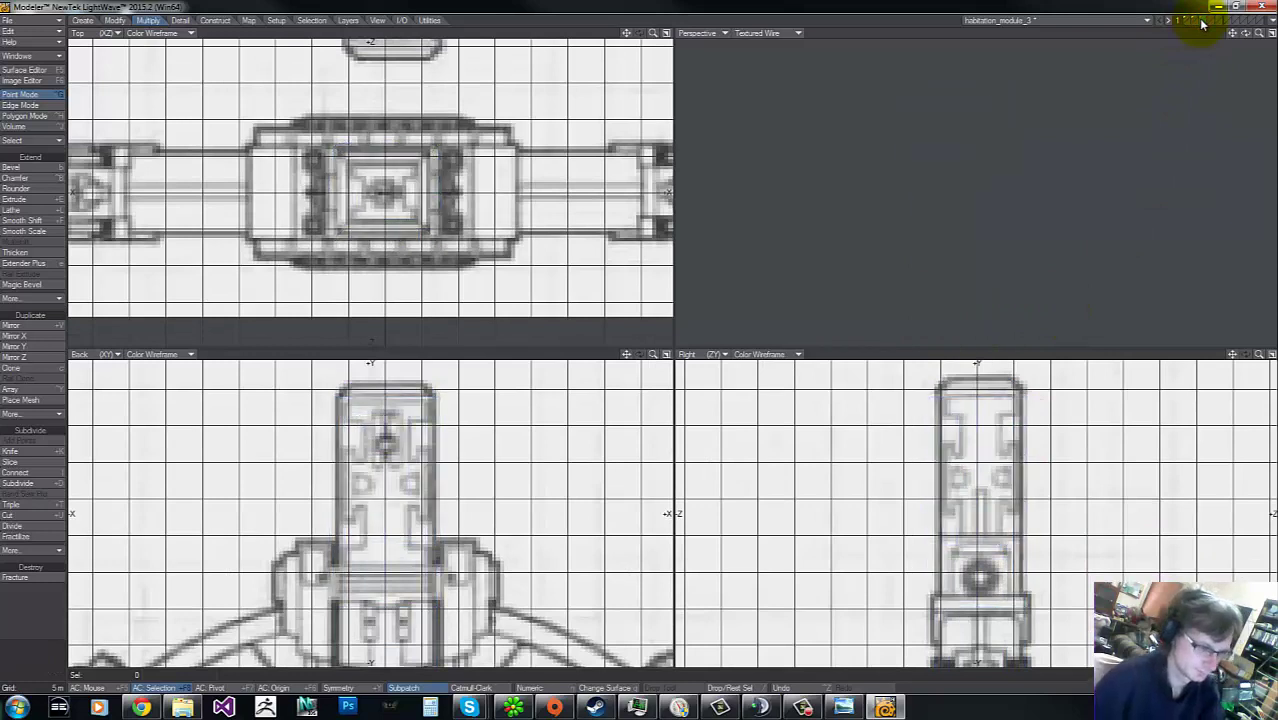
click(1192, 24)
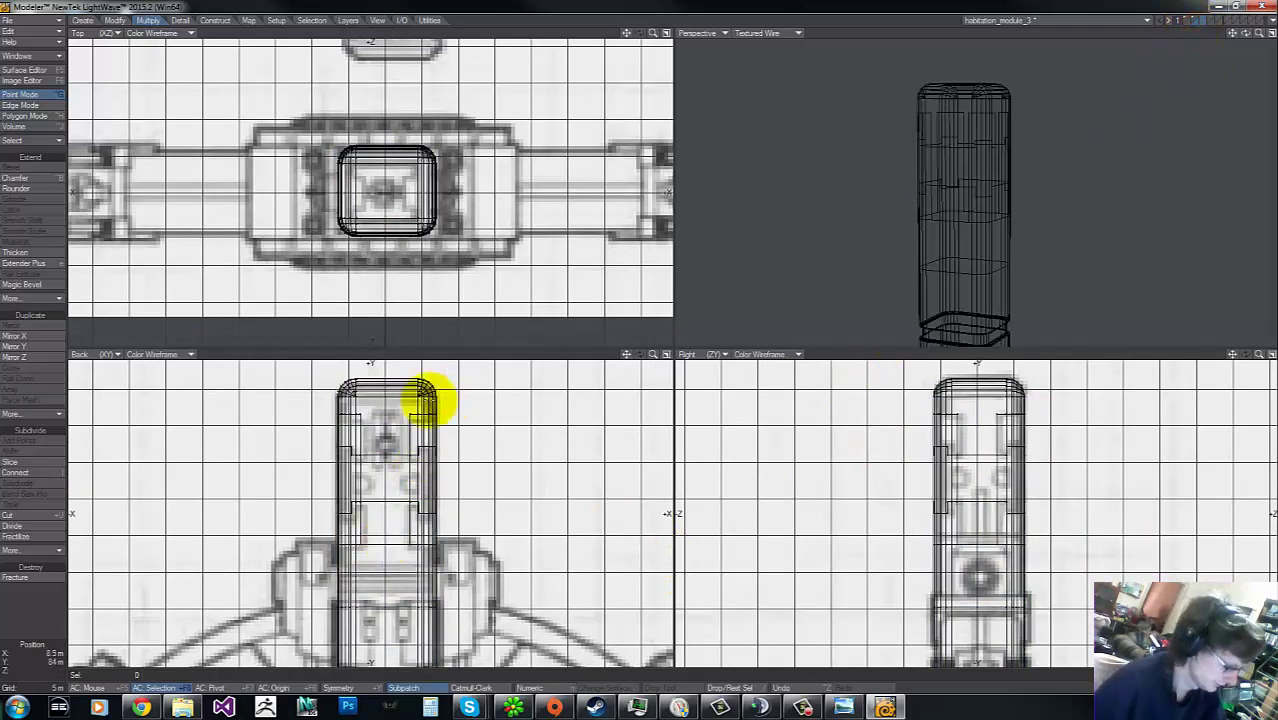
key(g)
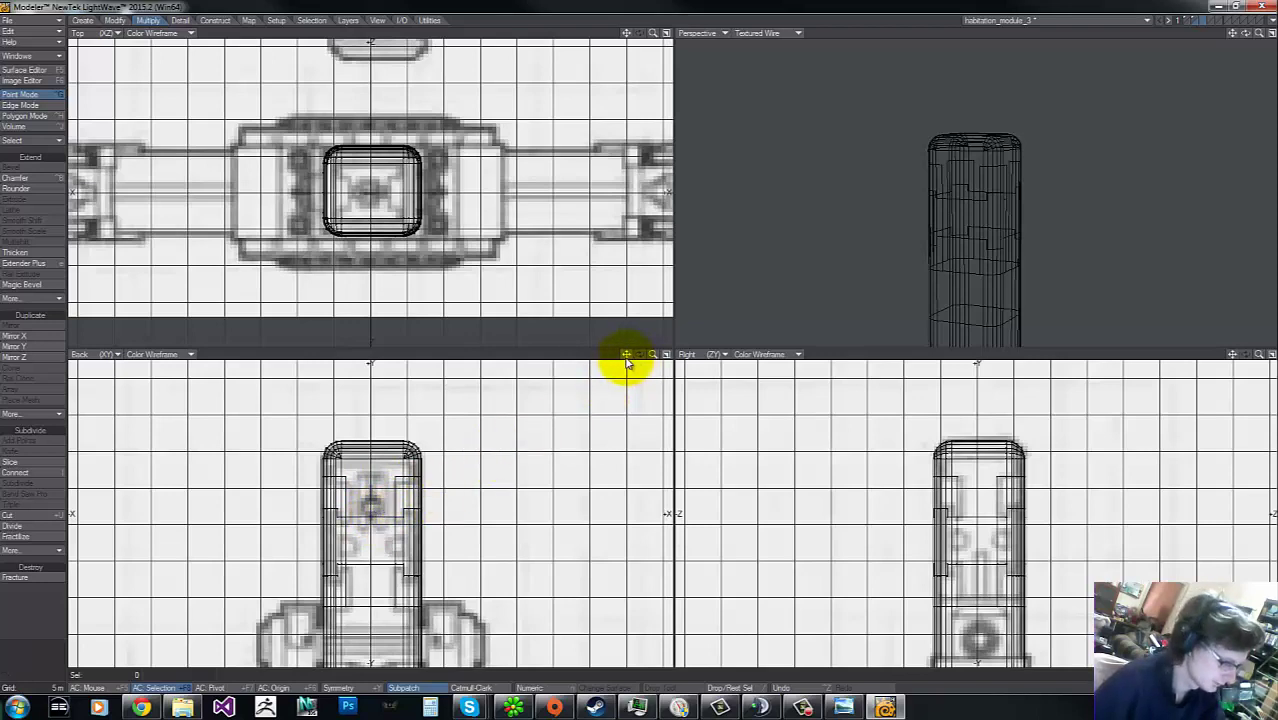
Step: Create a cylinder with the Disc tool over the left small circle of the back-view blueprint, extending outward along Z through the module wall
mouse_move(626, 360)
mouse_down()
mouse_move(659, 337)
mouse_move(631, 345)
mouse_up()
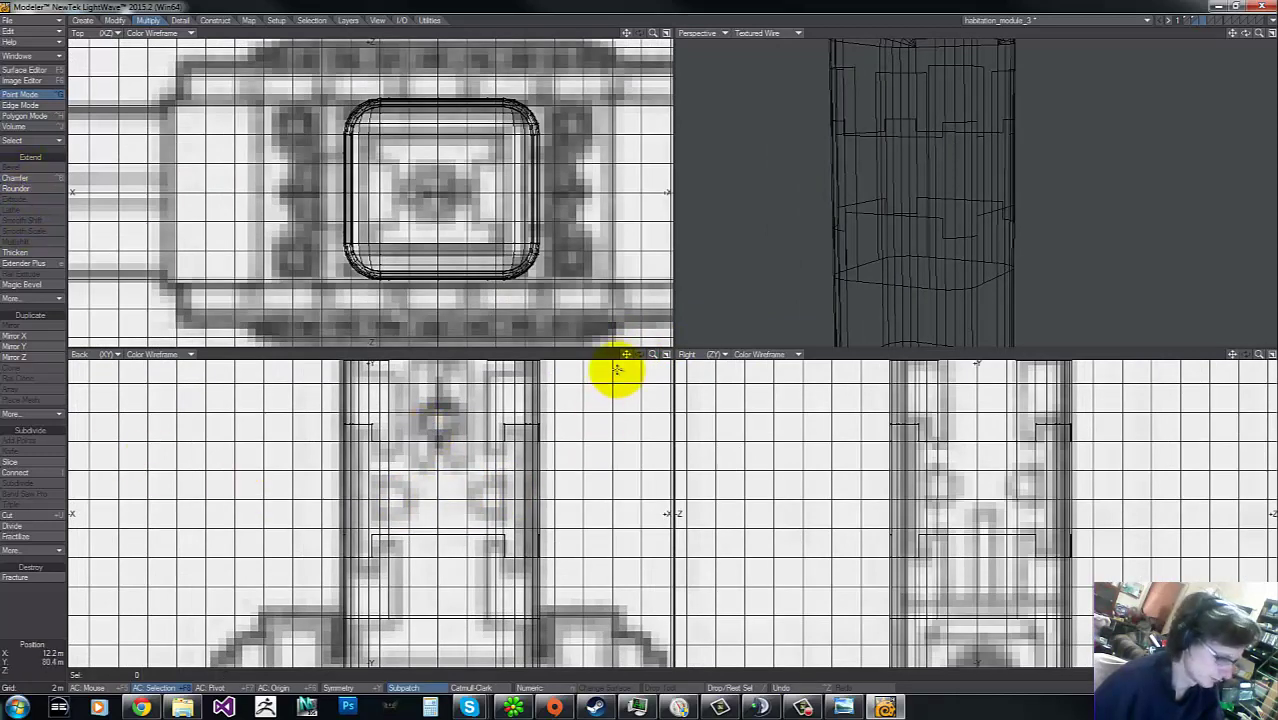
drag(652, 355, 640, 347)
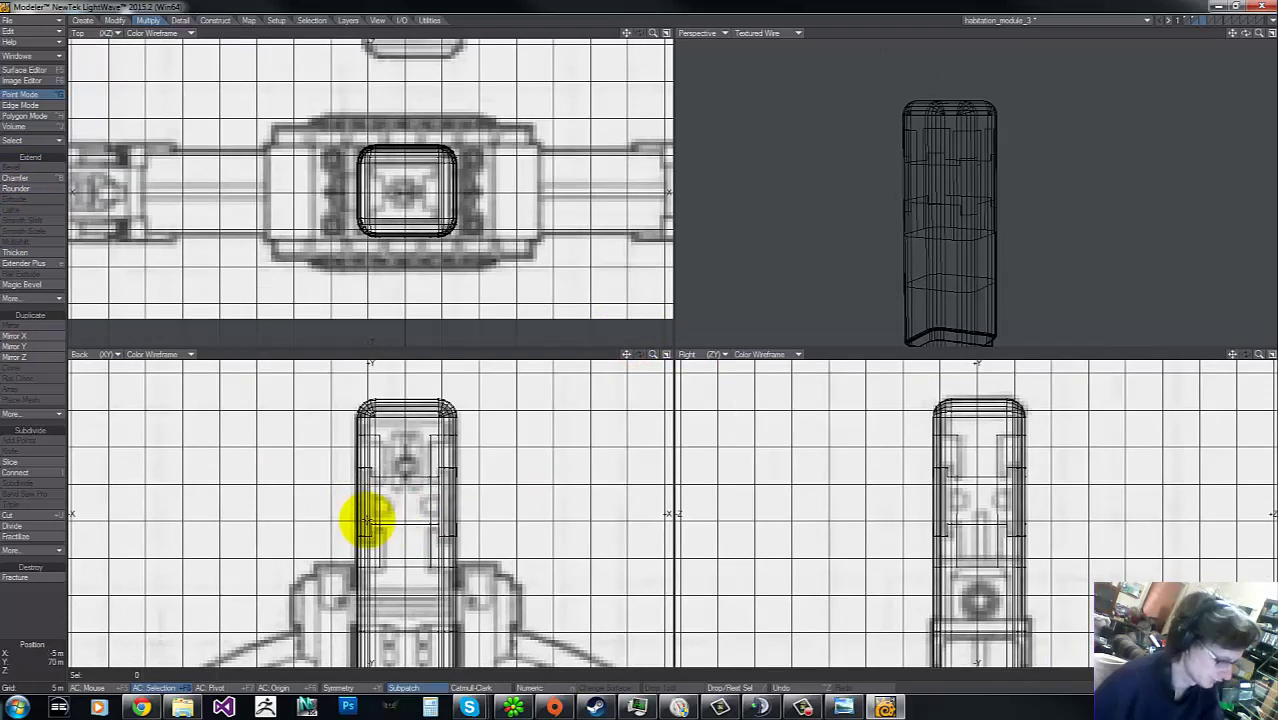
key(g)
key(g)
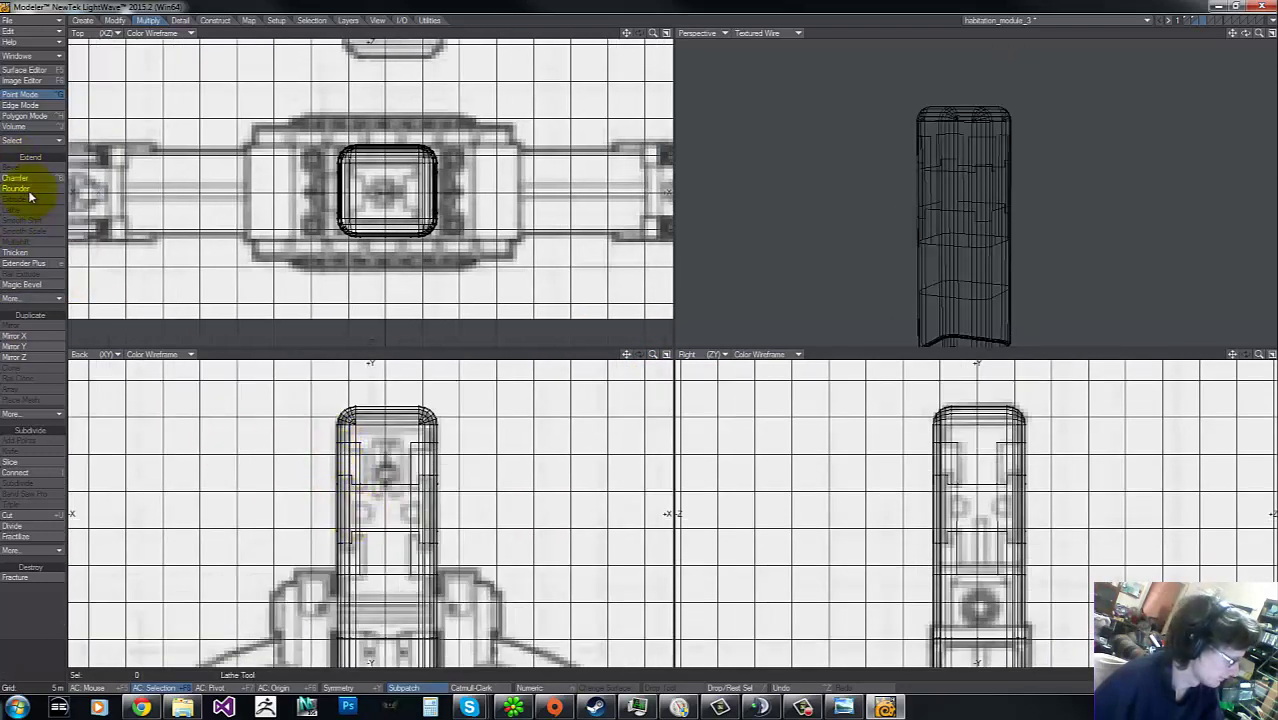
click(85, 21)
click(30, 188)
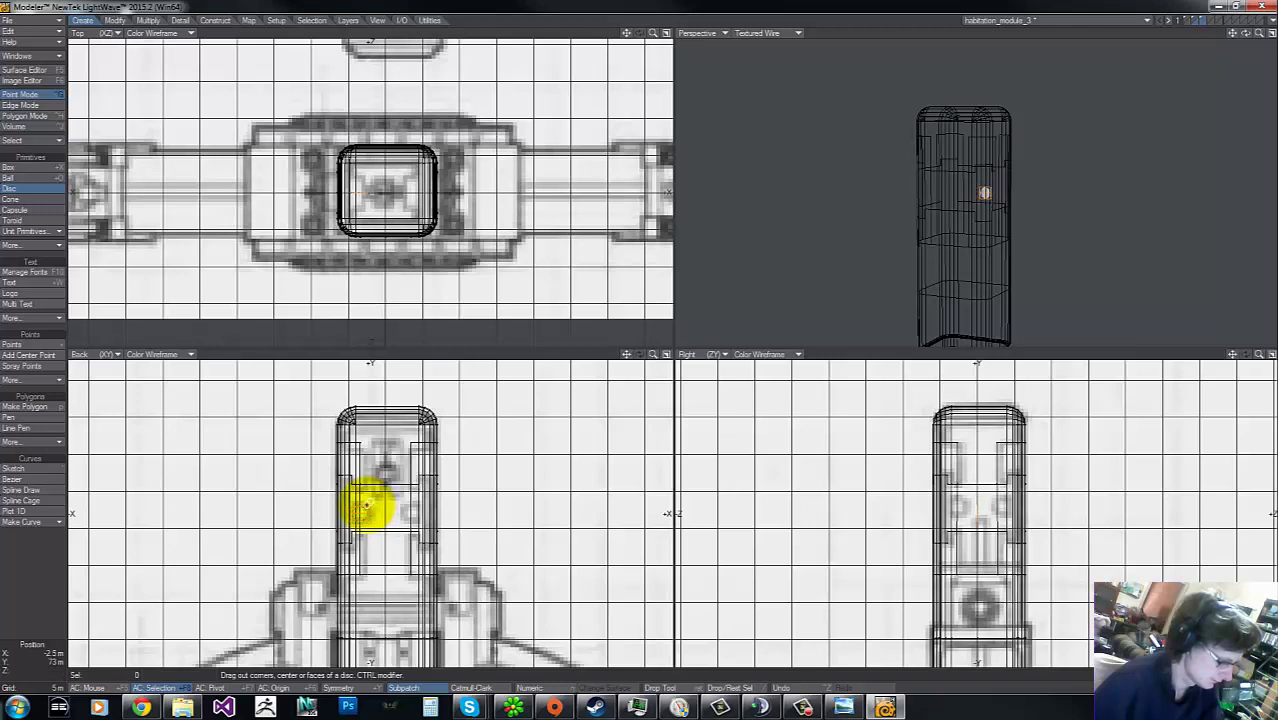
click(361, 513)
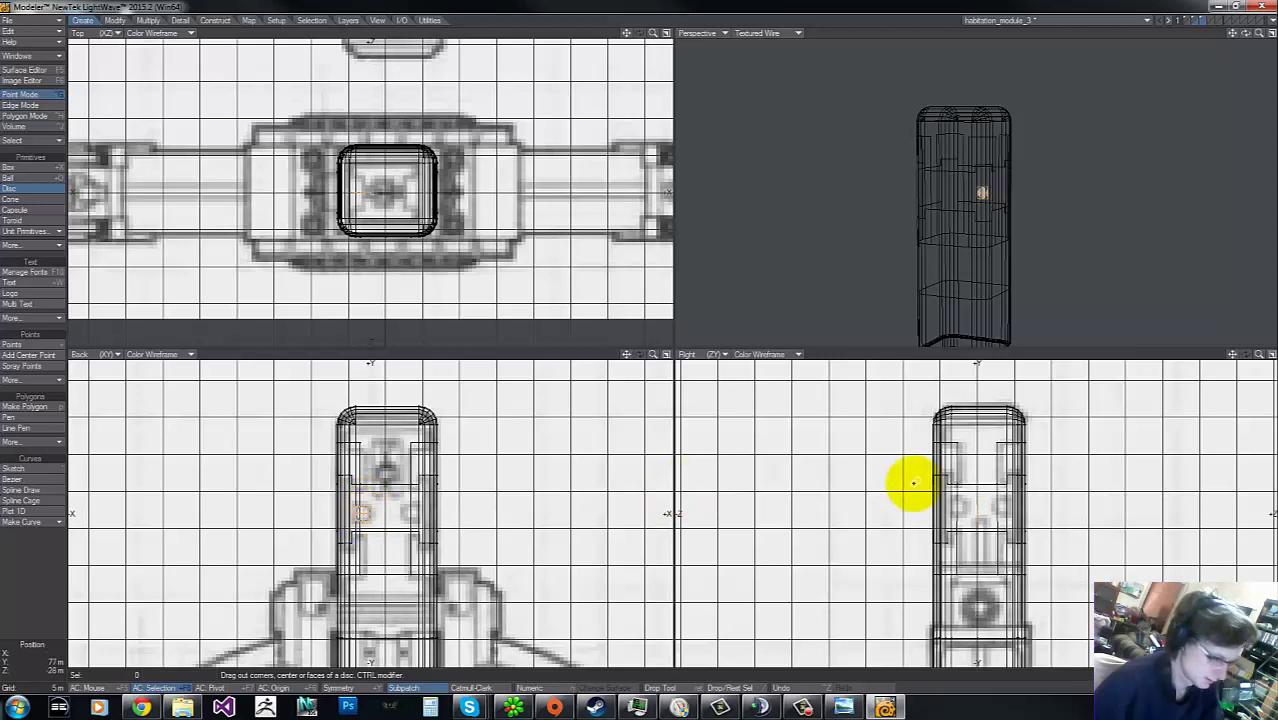
drag(356, 190, 362, 112)
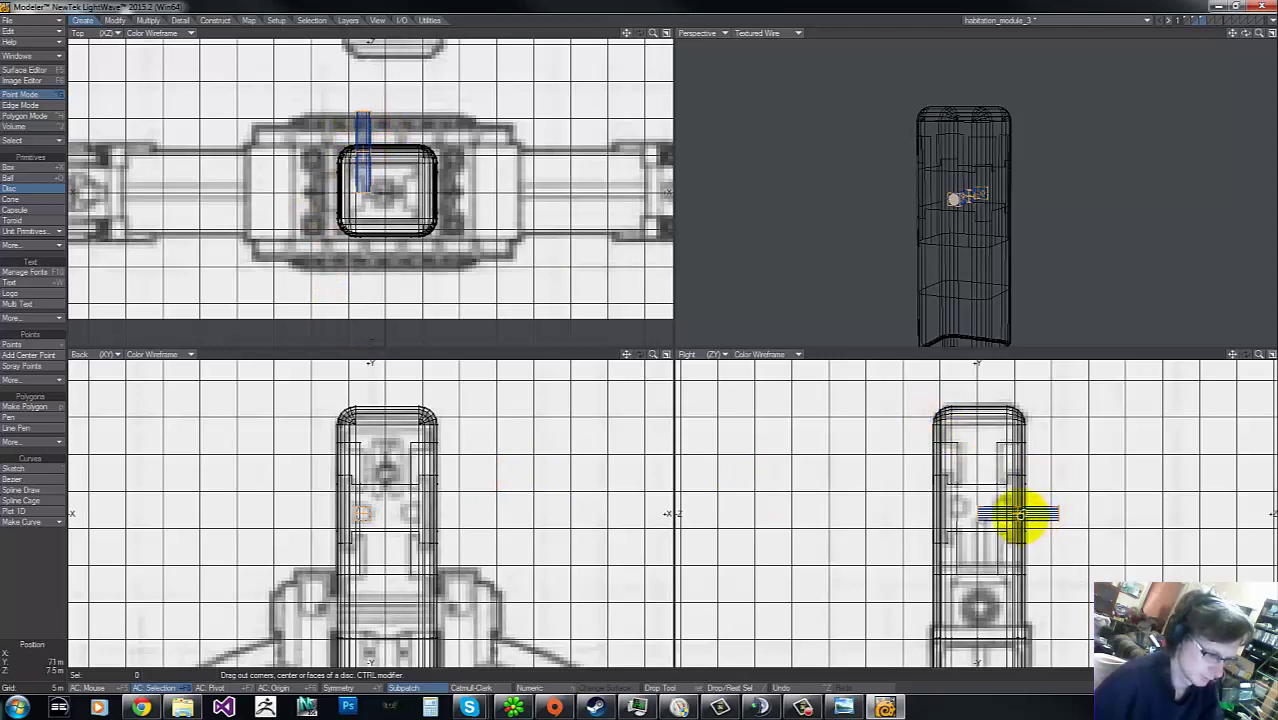
drag(1017, 512, 1017, 509)
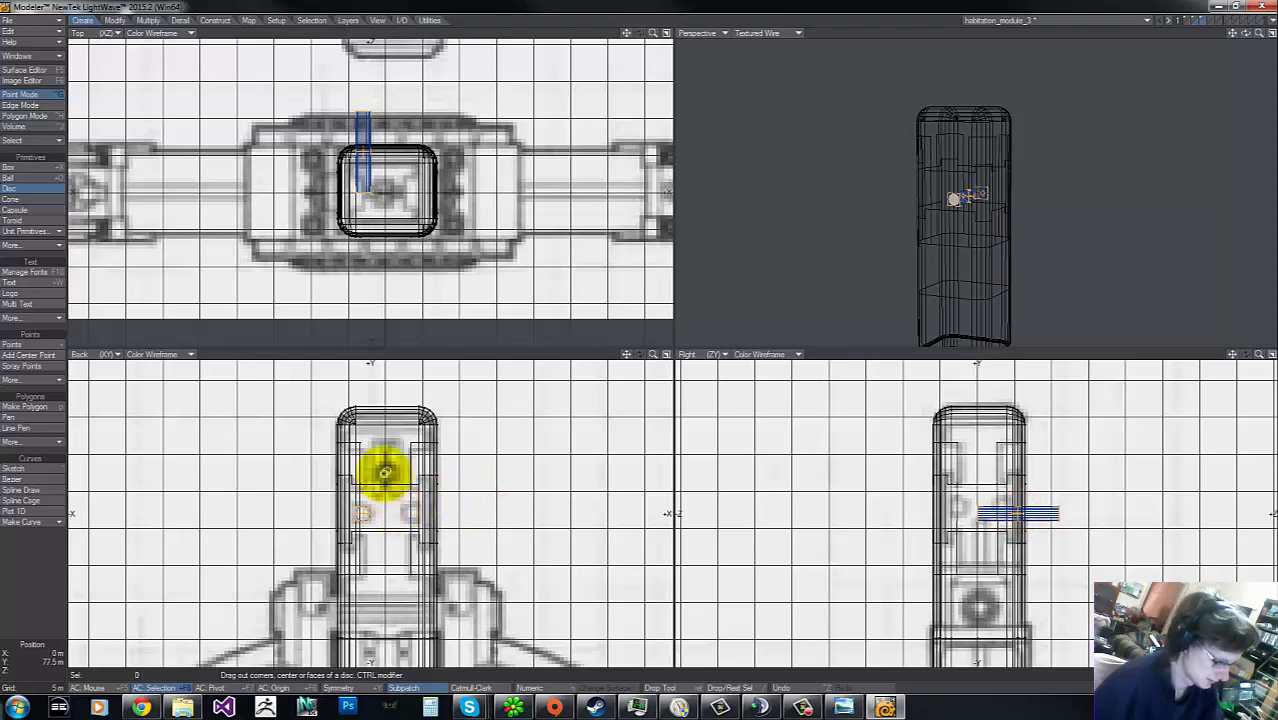
Step: Mirror the cylinder across the module's vertical centerline, and move the pair slightly up to match the blueprint circles
key(shift+v)
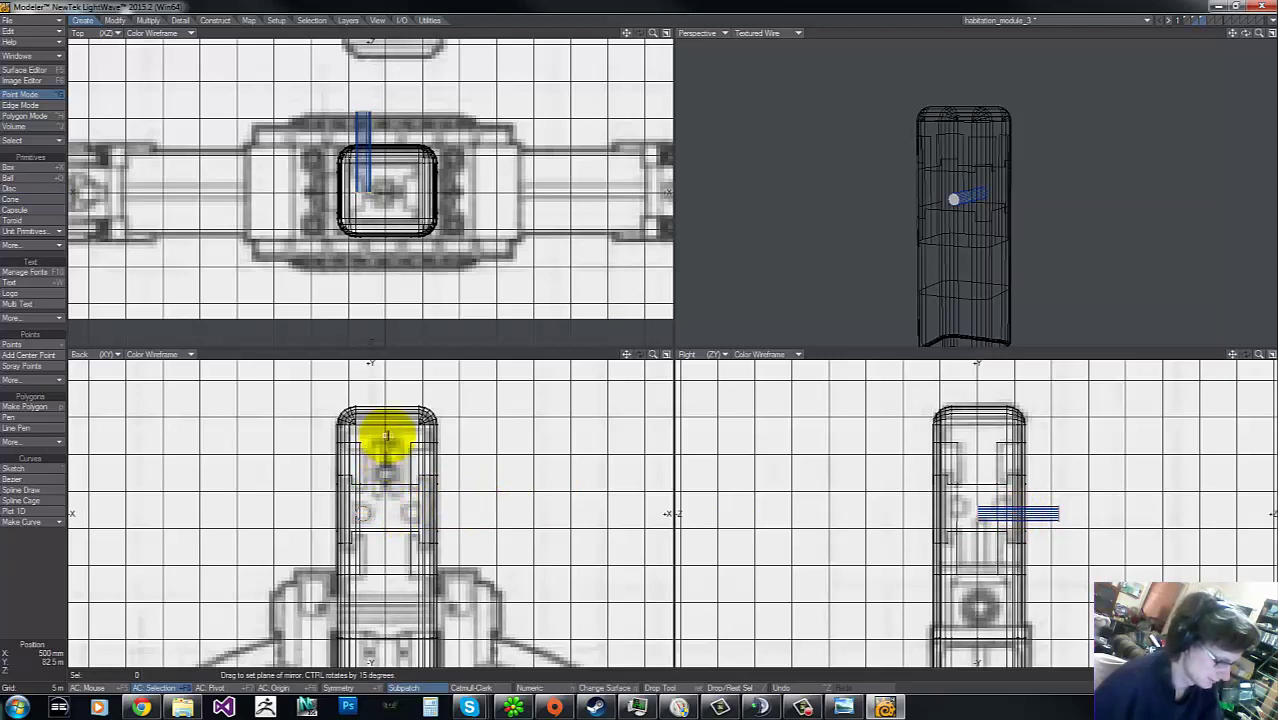
drag(385, 432, 394, 590)
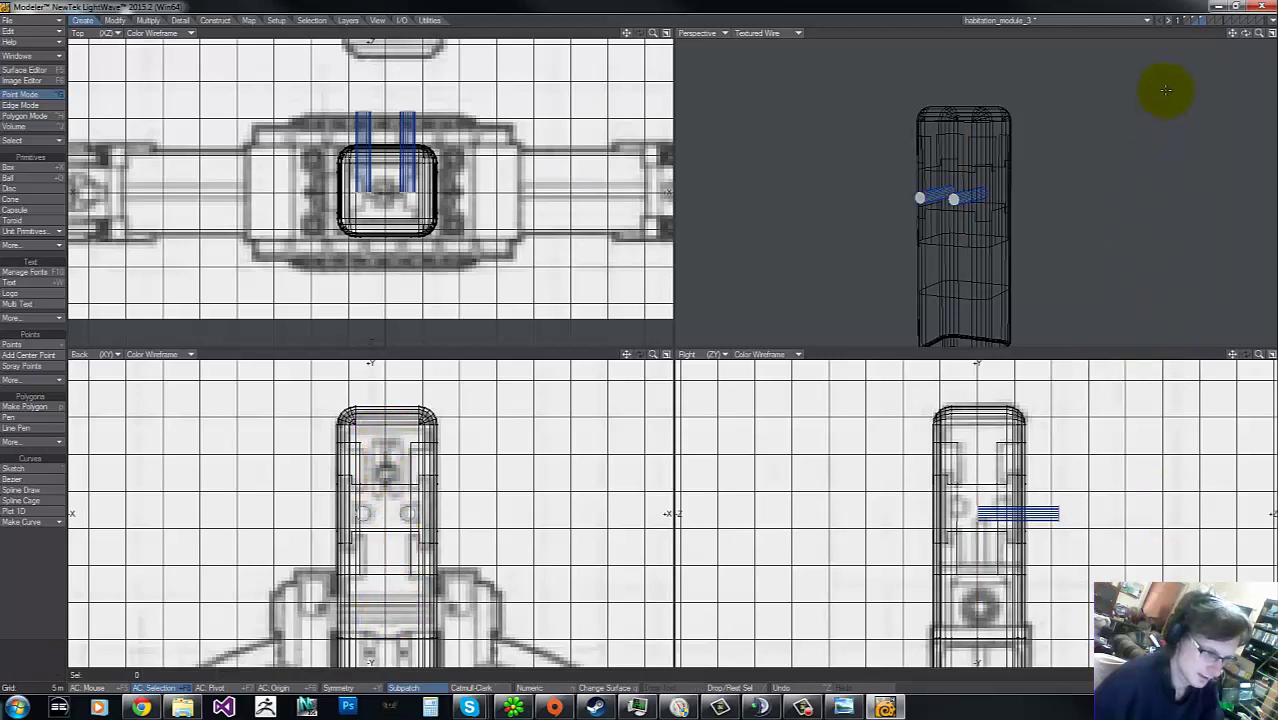
drag(1246, 33, 642, 344)
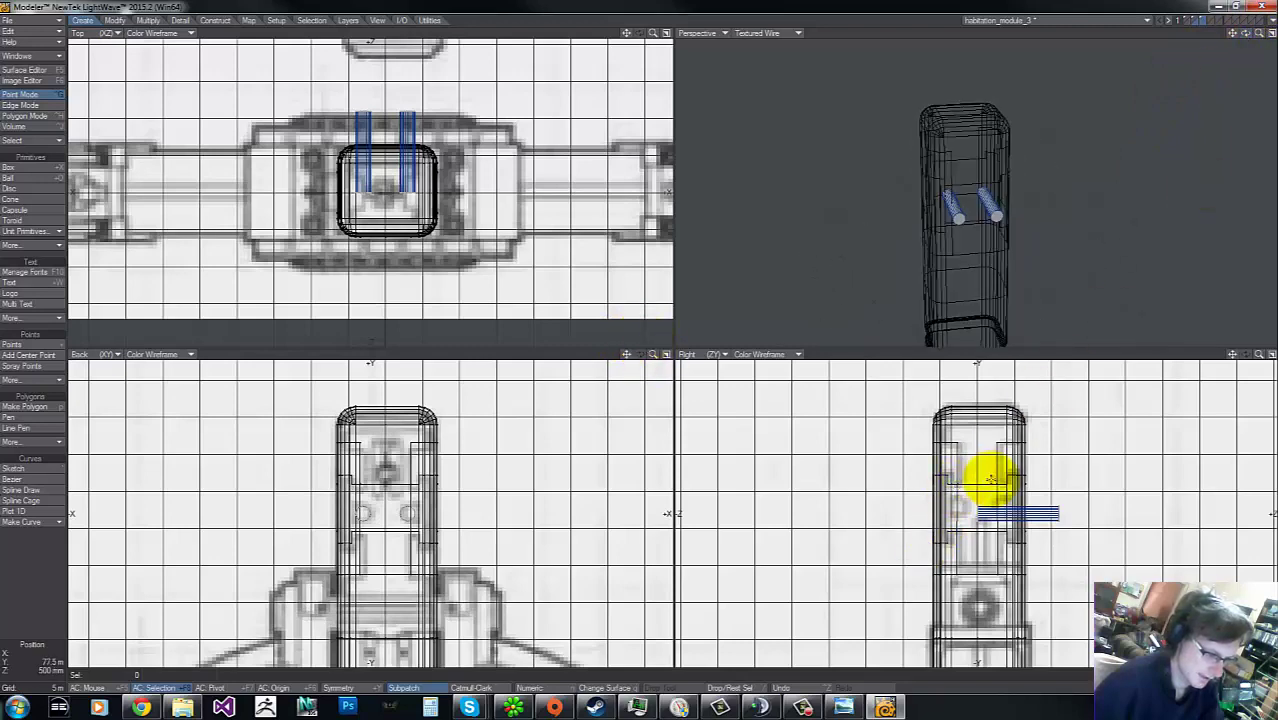
key(t)
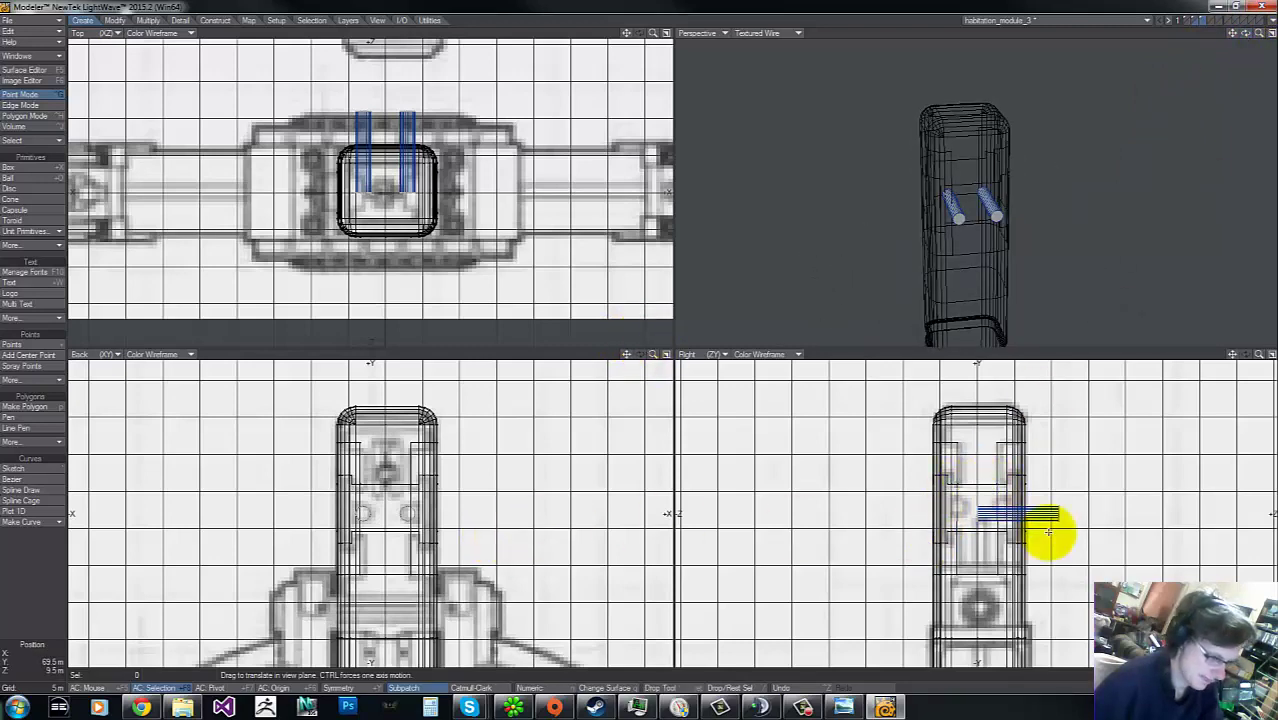
drag(1047, 532, 638, 334)
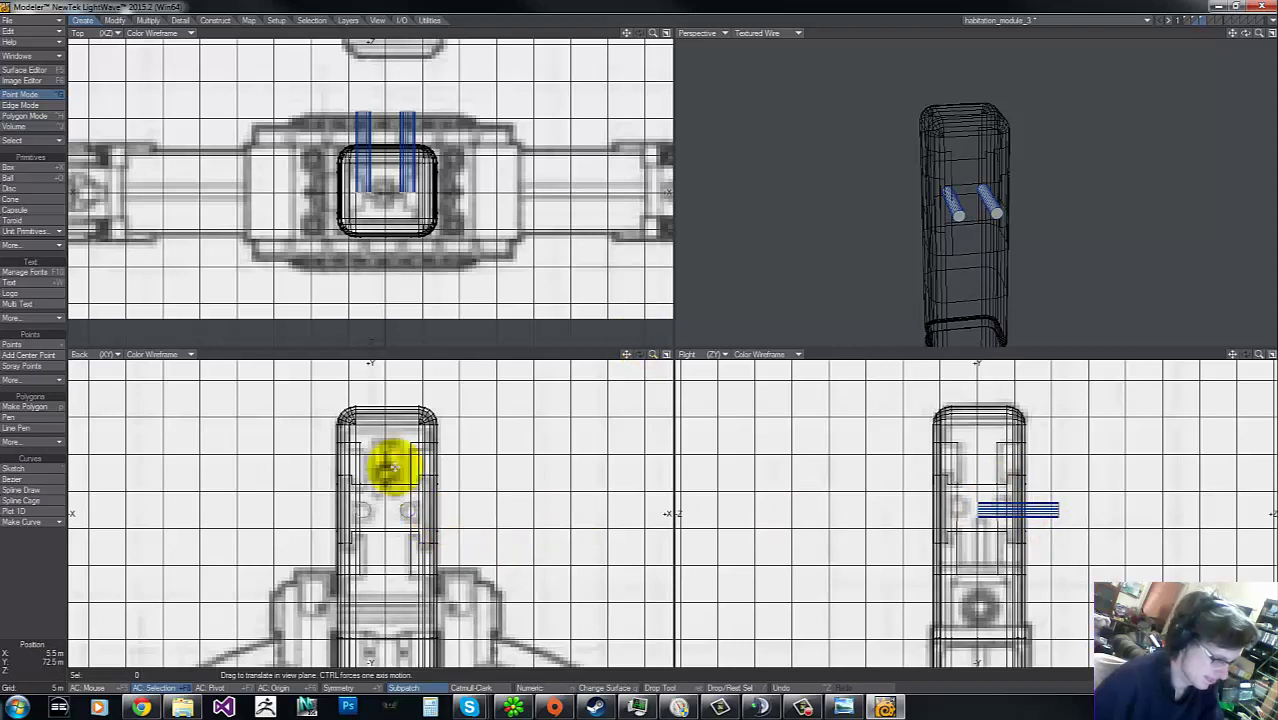
mouse_move(369, 148)
mouse_down()
mouse_move(365, 114)
mouse_move(385, 133)
mouse_up()
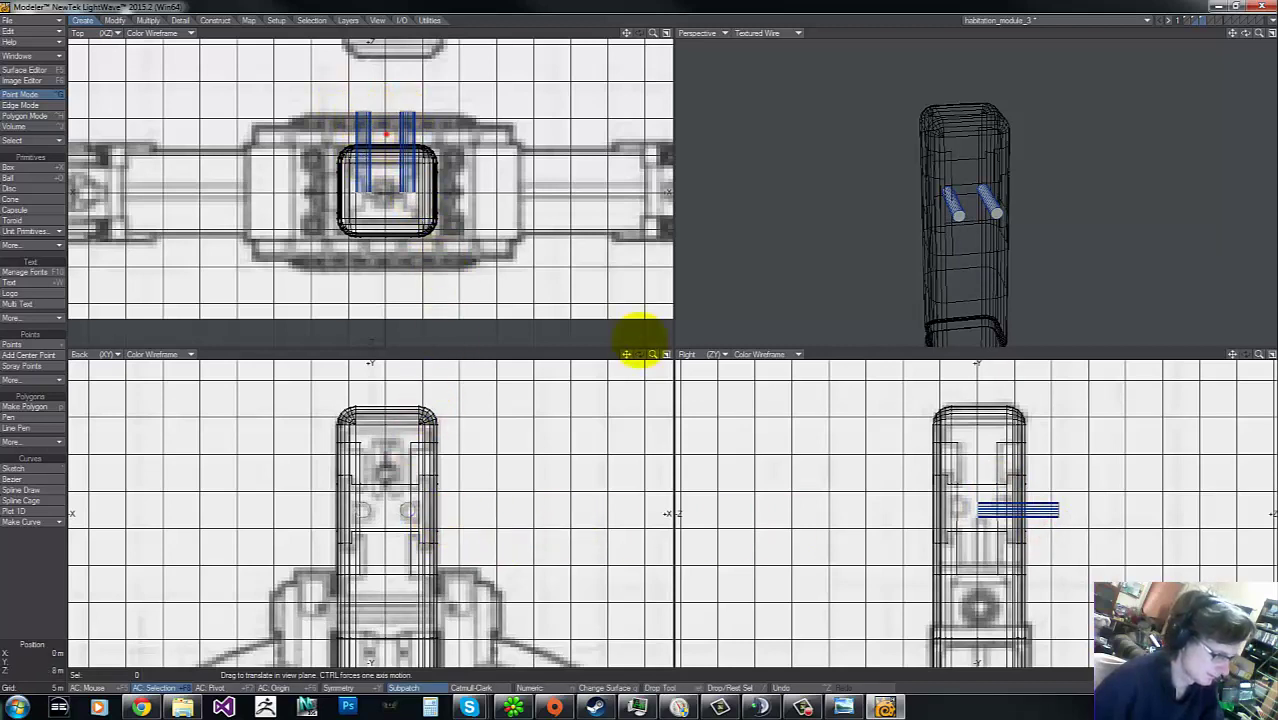
drag(638, 340, 641, 337)
Step: Stretch both cylinders along Z and center them so they pass through the front and back walls of the module
key(h)
mouse_move(385, 188)
mouse_down()
mouse_move(640, 339)
mouse_move(386, 179)
mouse_move(386, 210)
mouse_up()
key(t)
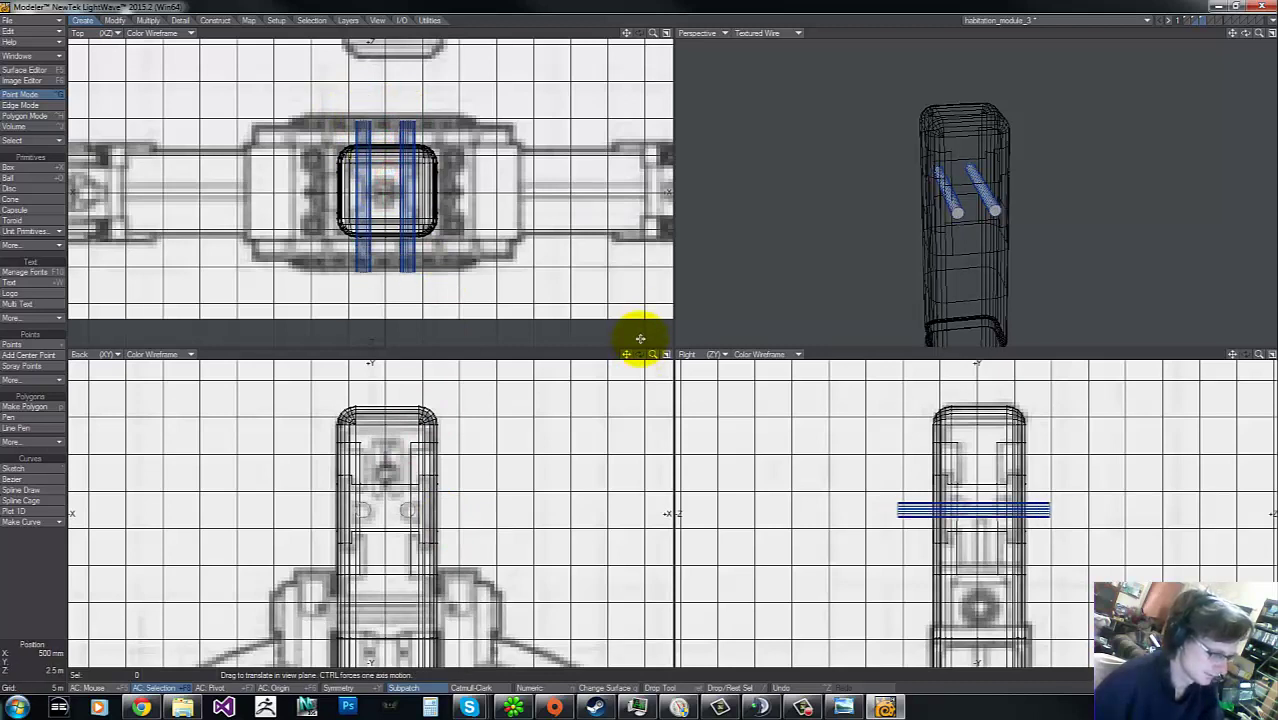
key(space)
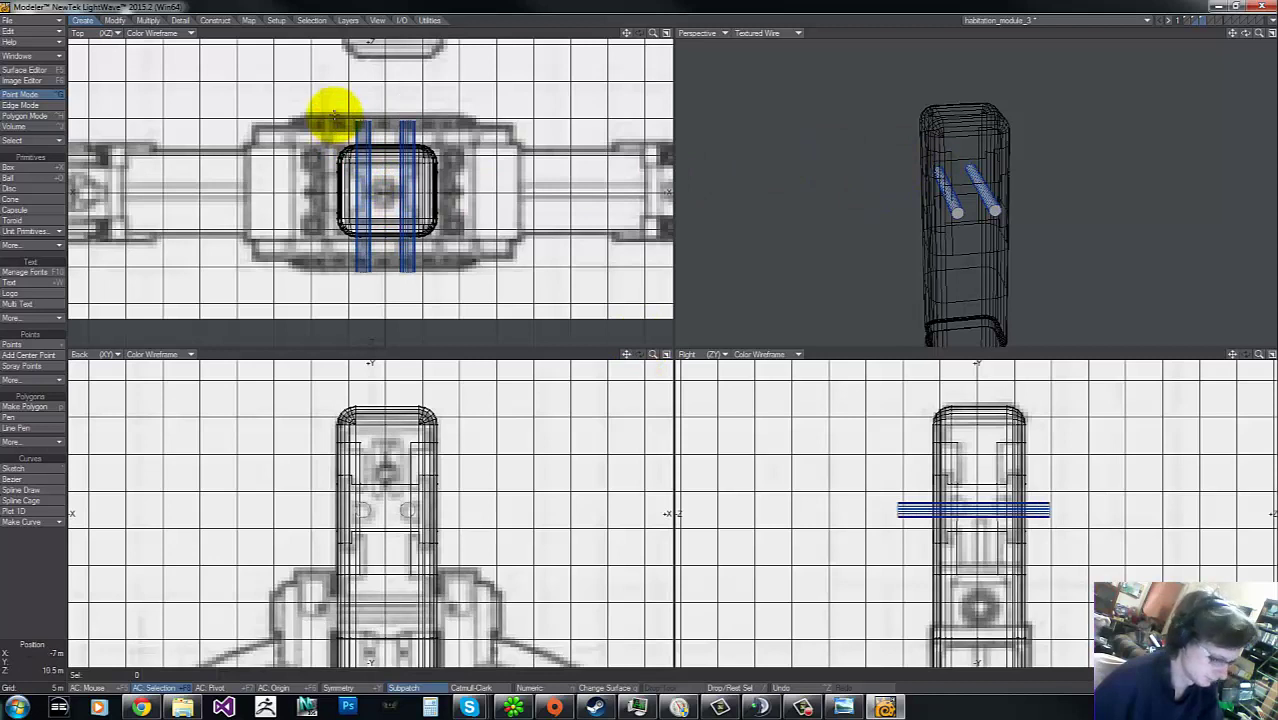
mouse_move(335, 112)
right_down()
mouse_move(522, 94)
mouse_move(251, 126)
right_up()
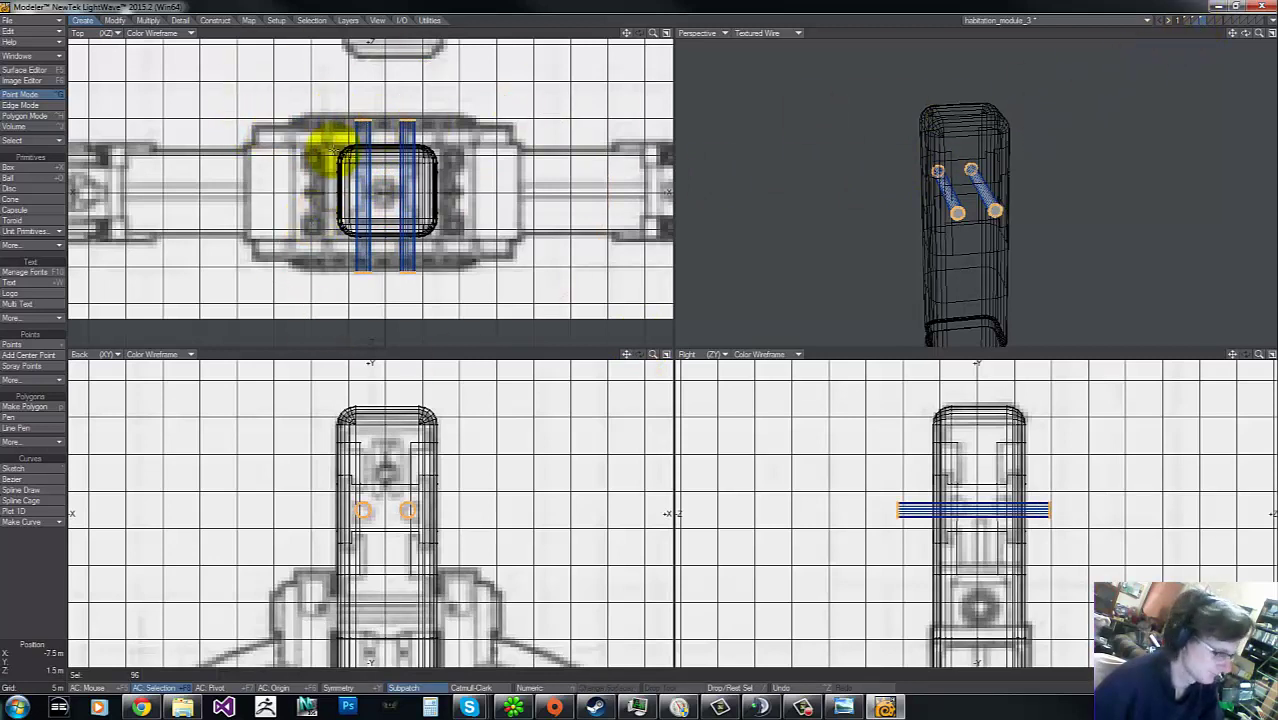
click(330, 106)
Step: Stencil the two cylinders into the module with Solid Drill, using the Stencil operation
key(apostrophe)
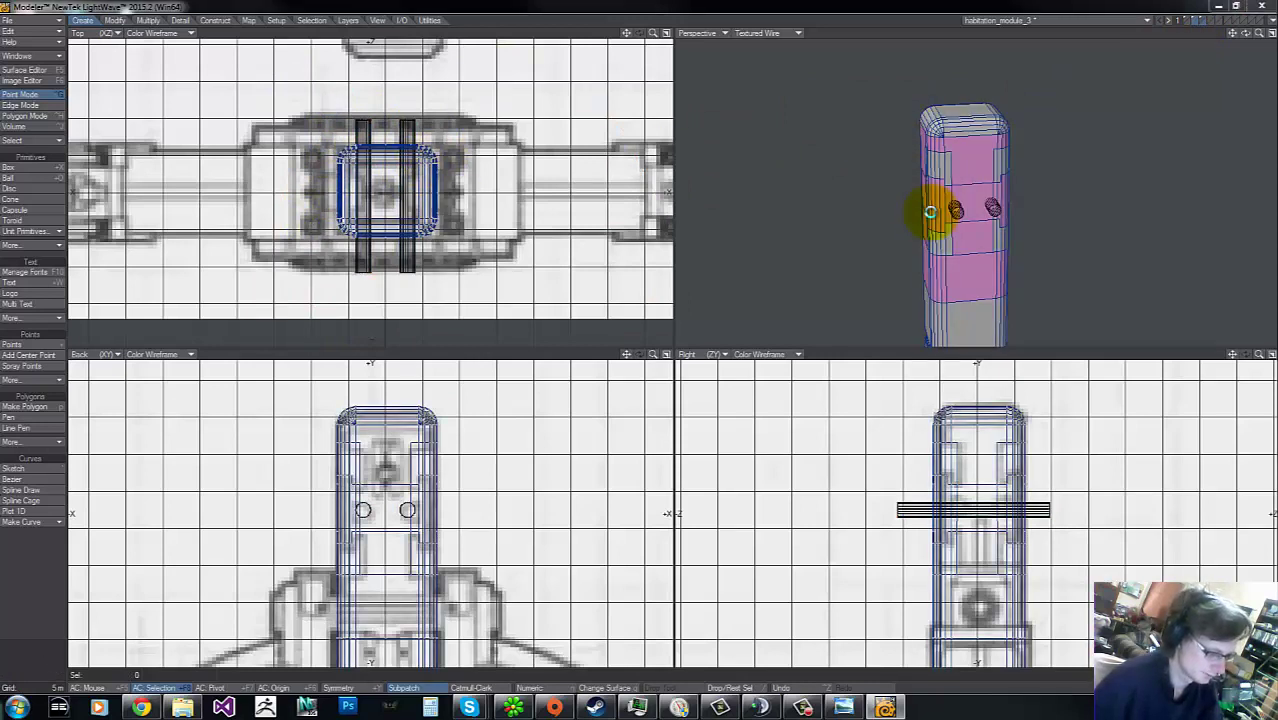
key(shift+r)
click(660, 345)
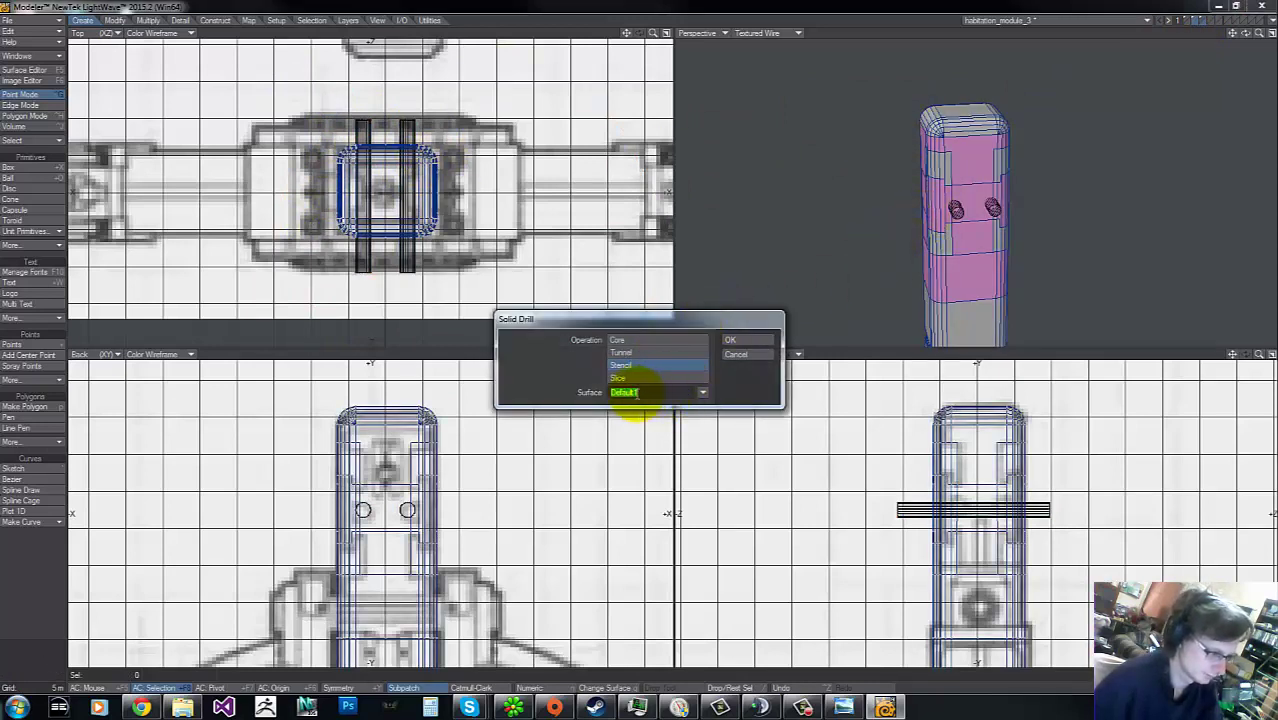
key(Return)
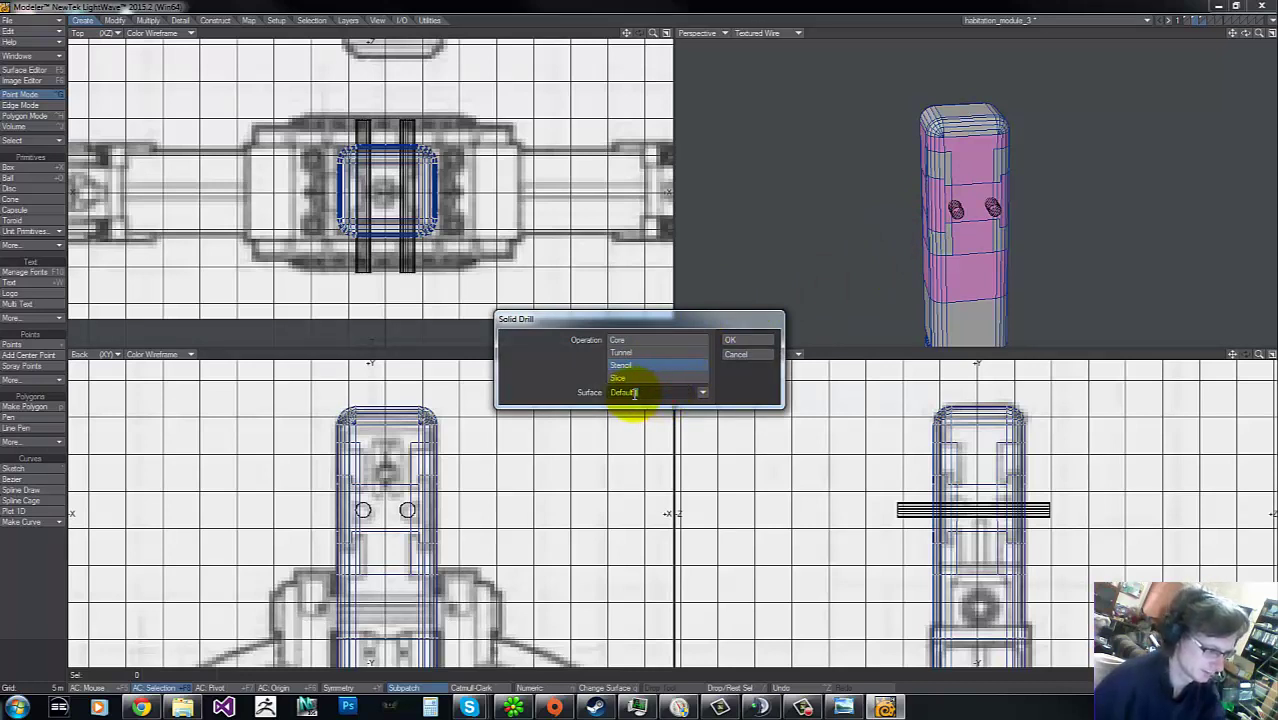
click(749, 341)
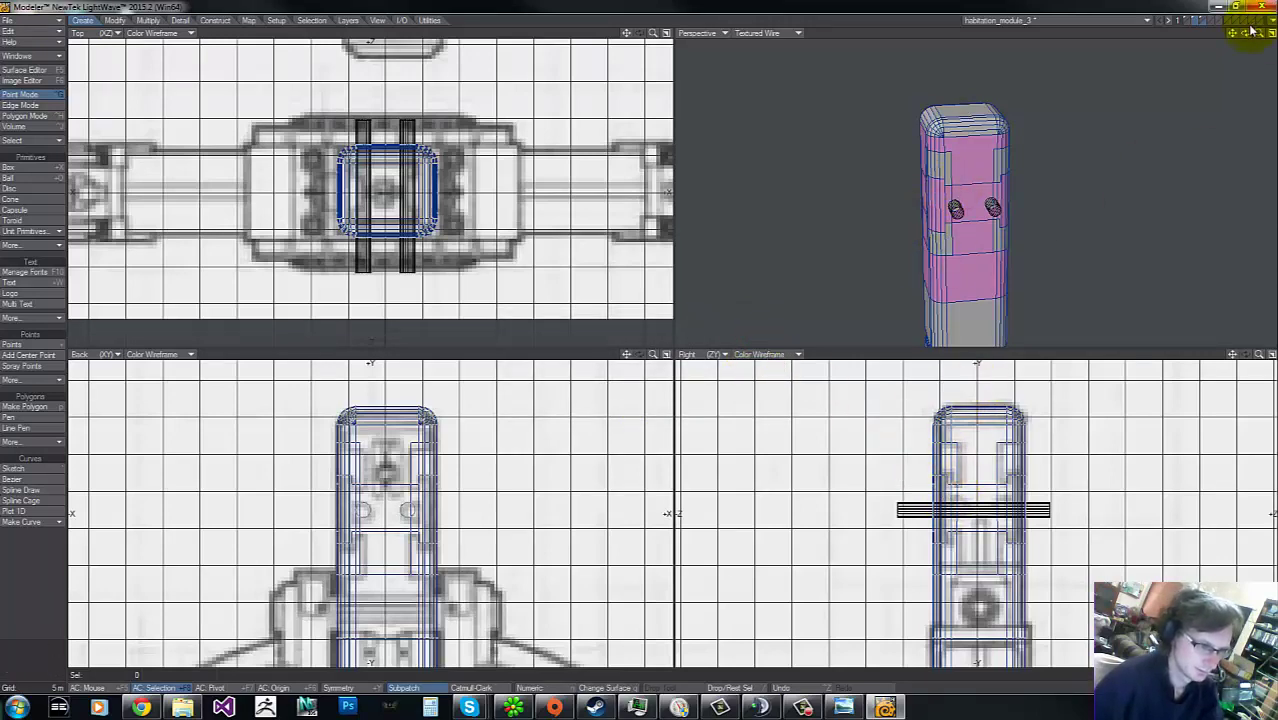
mouse_move(1246, 33)
mouse_down()
mouse_move(625, 340)
mouse_move(653, 340)
mouse_move(637, 340)
mouse_move(1233, 37)
mouse_up()
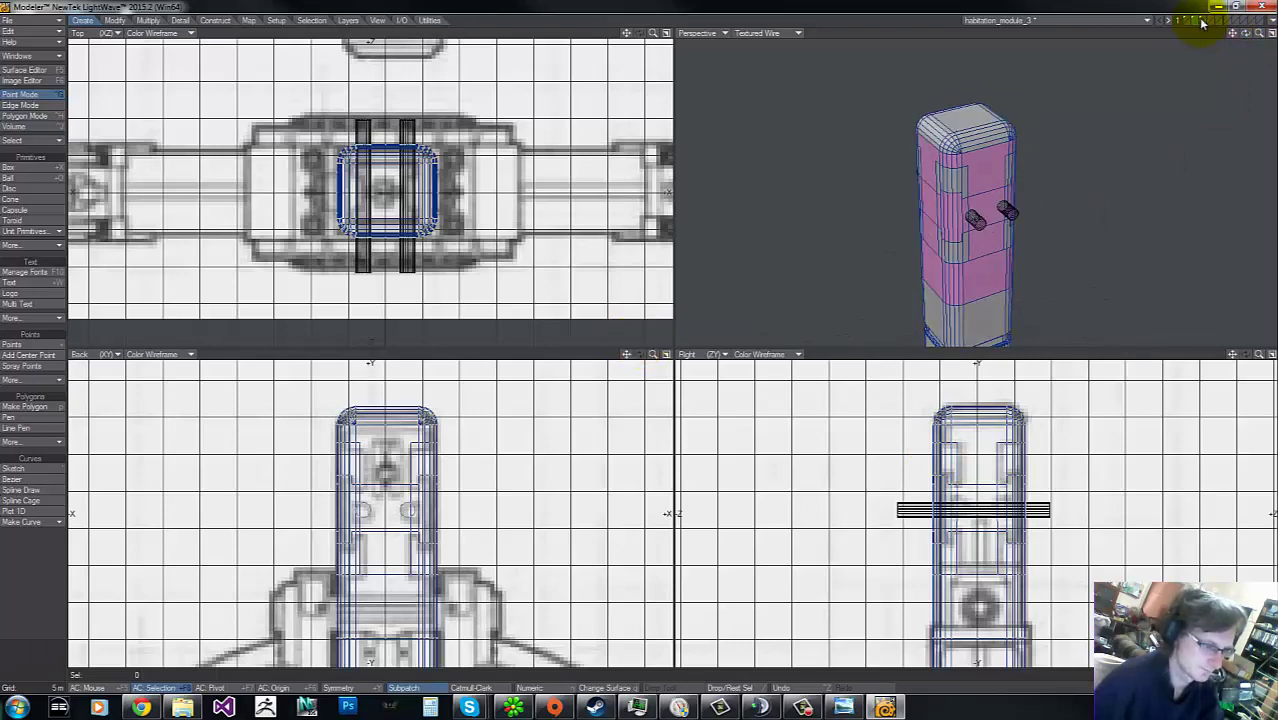
Step: Rotate the cylinder pair 90 degrees to run along X, and align it with the two circles in the right-view blueprint
click(1202, 21)
key(r)
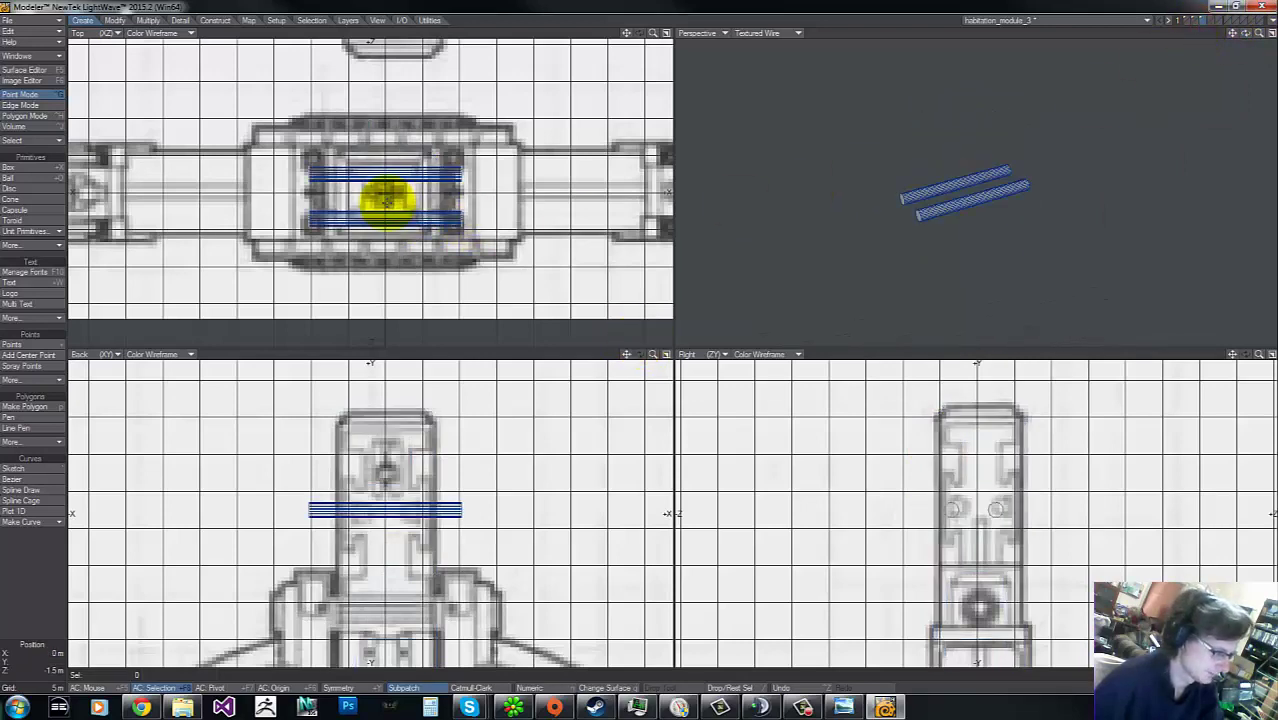
key(t)
drag(977, 502, 640, 339)
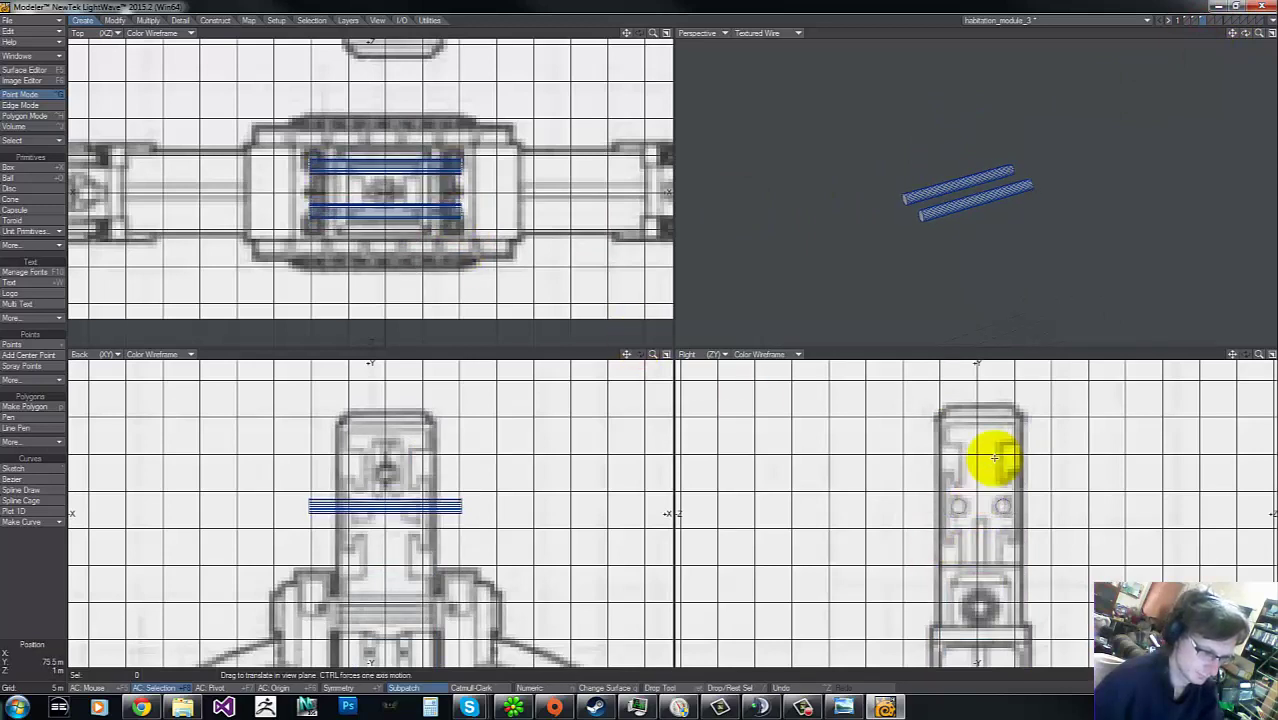
Step: Stencil the rotated cylinders into the module's sides with Solid Drill, and delete the cutter cylinders
click(1197, 25)
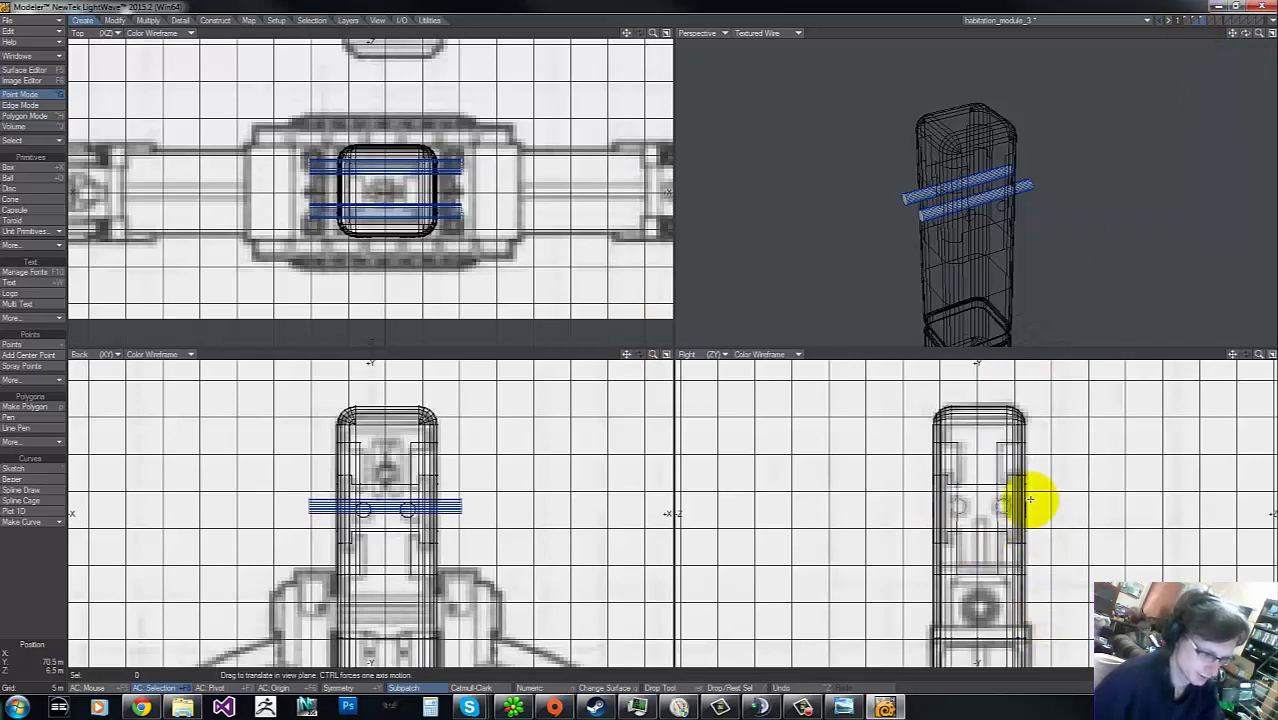
key(apostrophe)
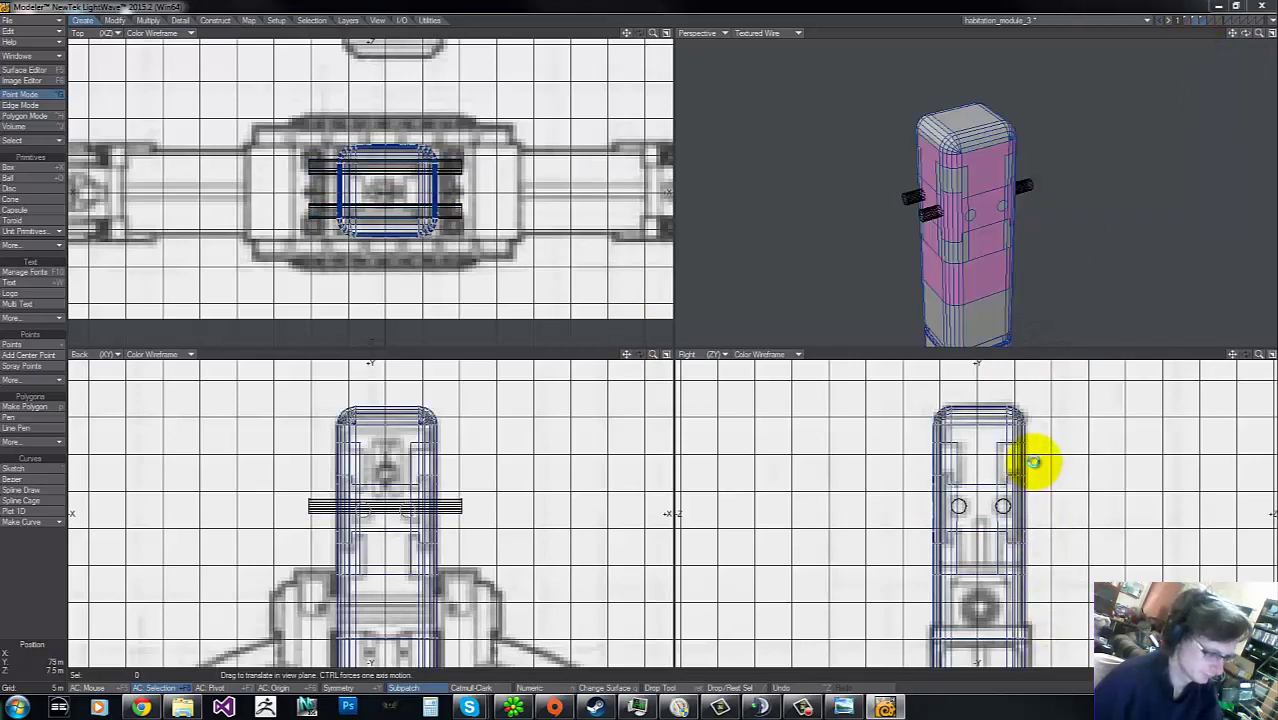
key(shift+b)
click(751, 339)
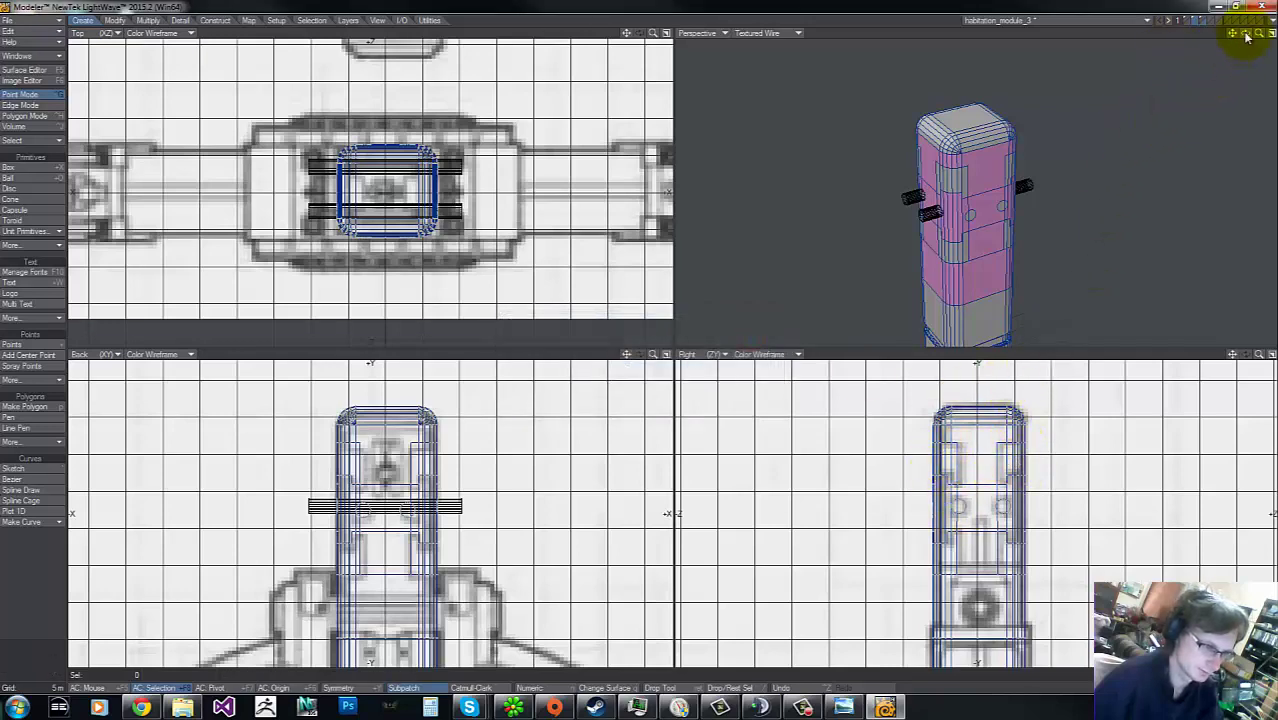
mouse_move(1246, 34)
mouse_down()
mouse_move(628, 345)
mouse_move(1245, 36)
mouse_up()
key(apostrophe)
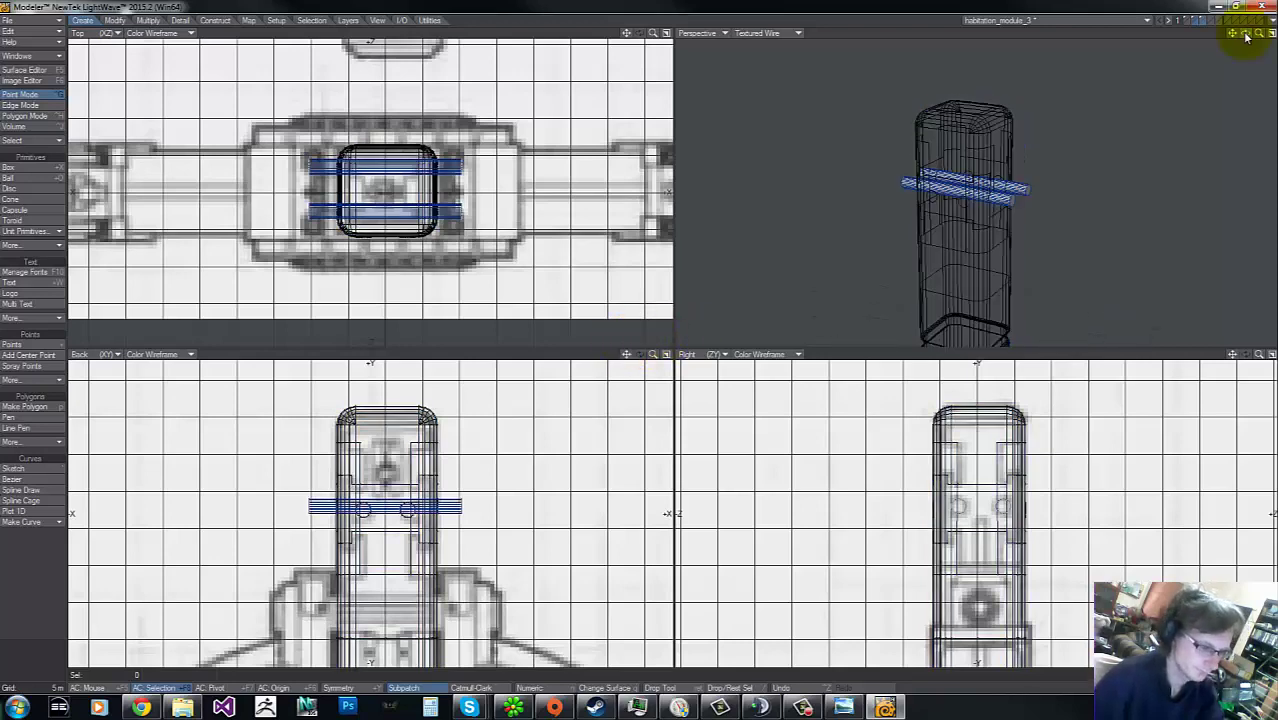
key(Delete)
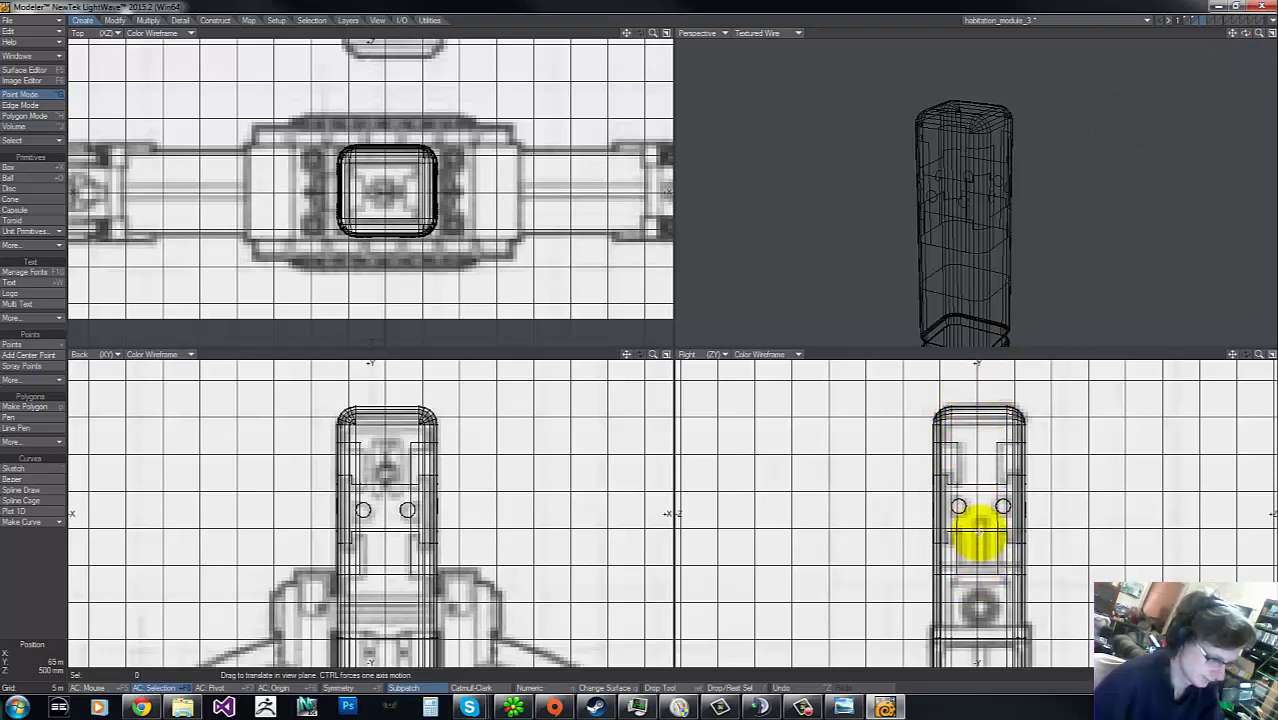
Step: Draw a narrow, tall box about 17 m long in X through the center of the module's side, and make the module the foreground layer
key(shift+x)
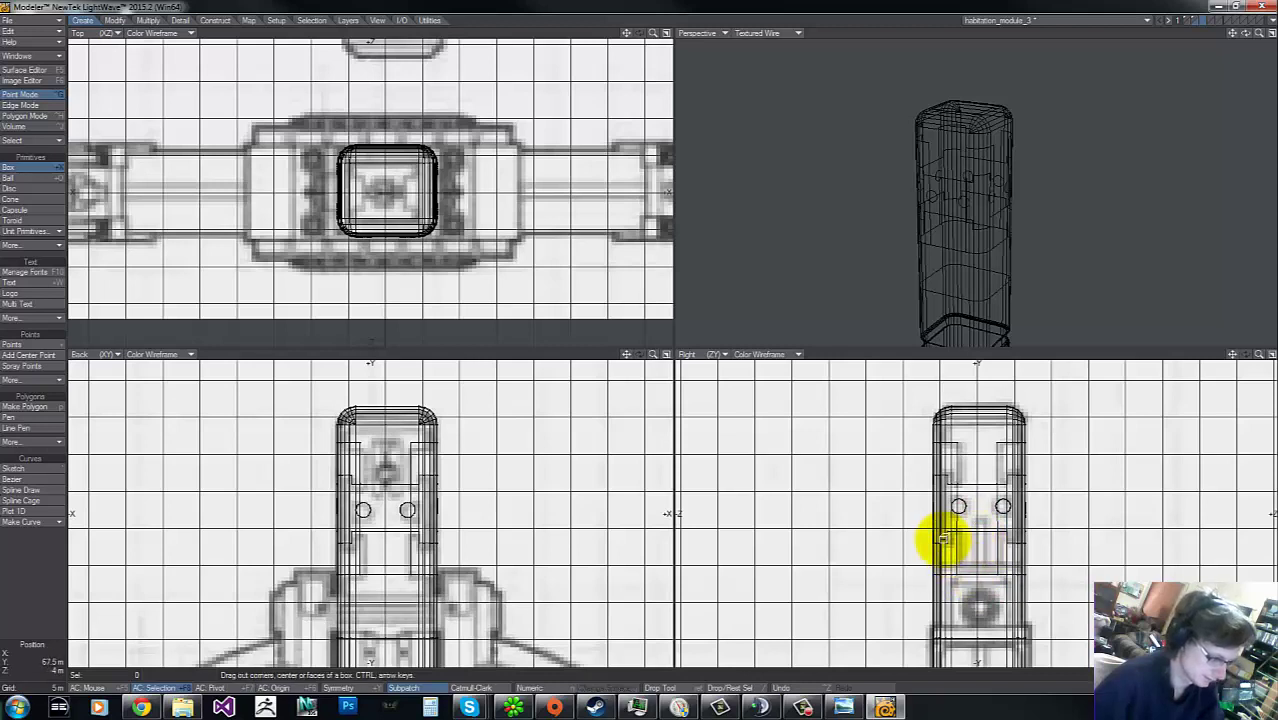
drag(975, 522, 983, 560)
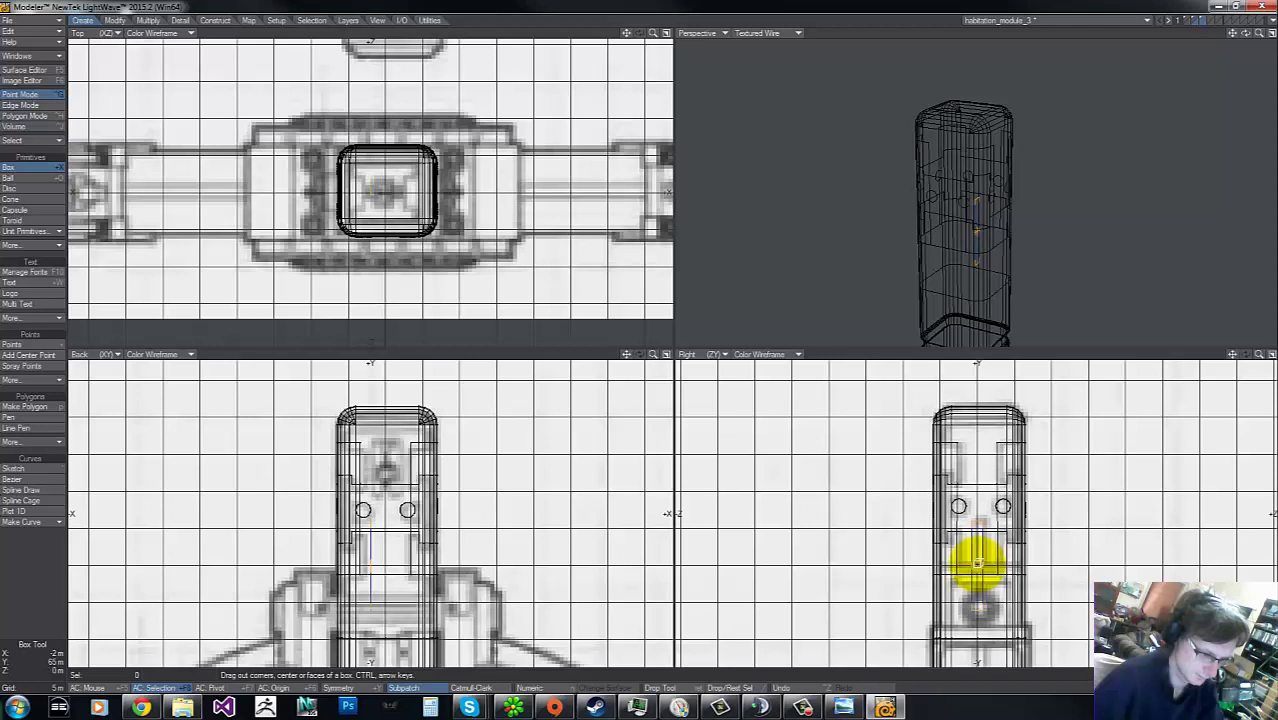
click(456, 552)
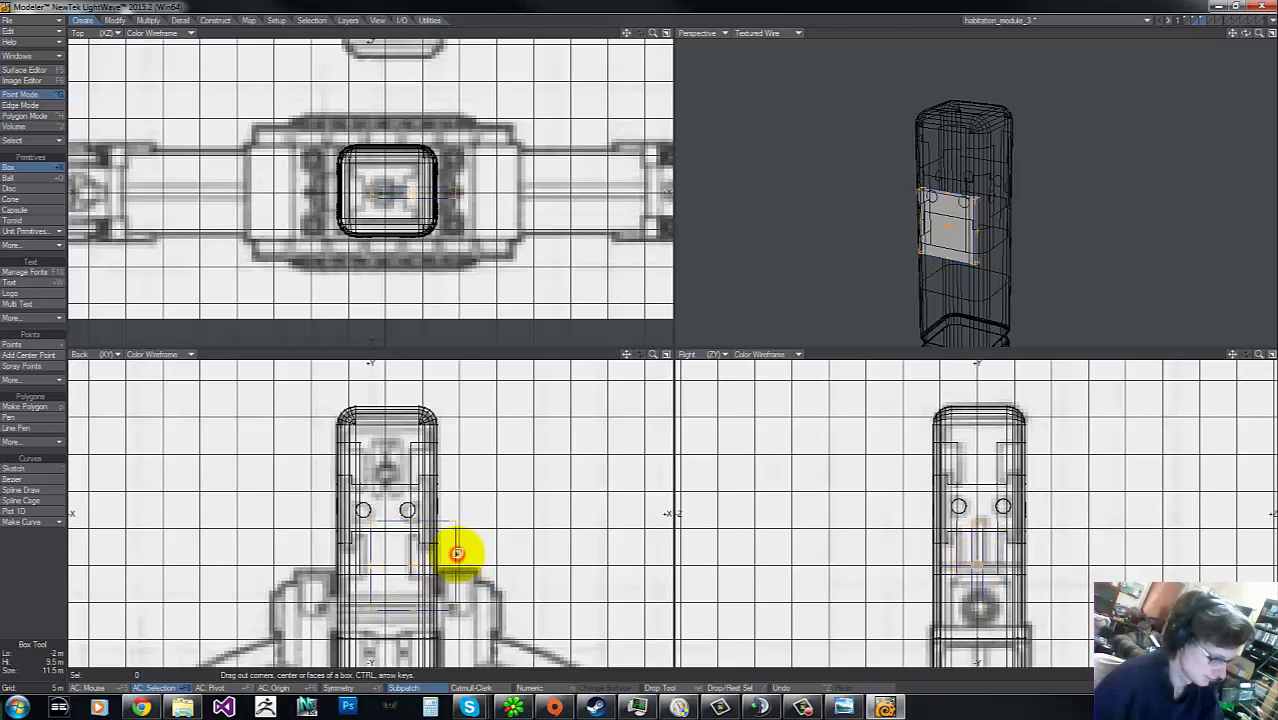
mouse_move(348, 585)
mouse_down()
mouse_move(300, 559)
mouse_move(337, 559)
mouse_move(366, 578)
mouse_up()
key(g)
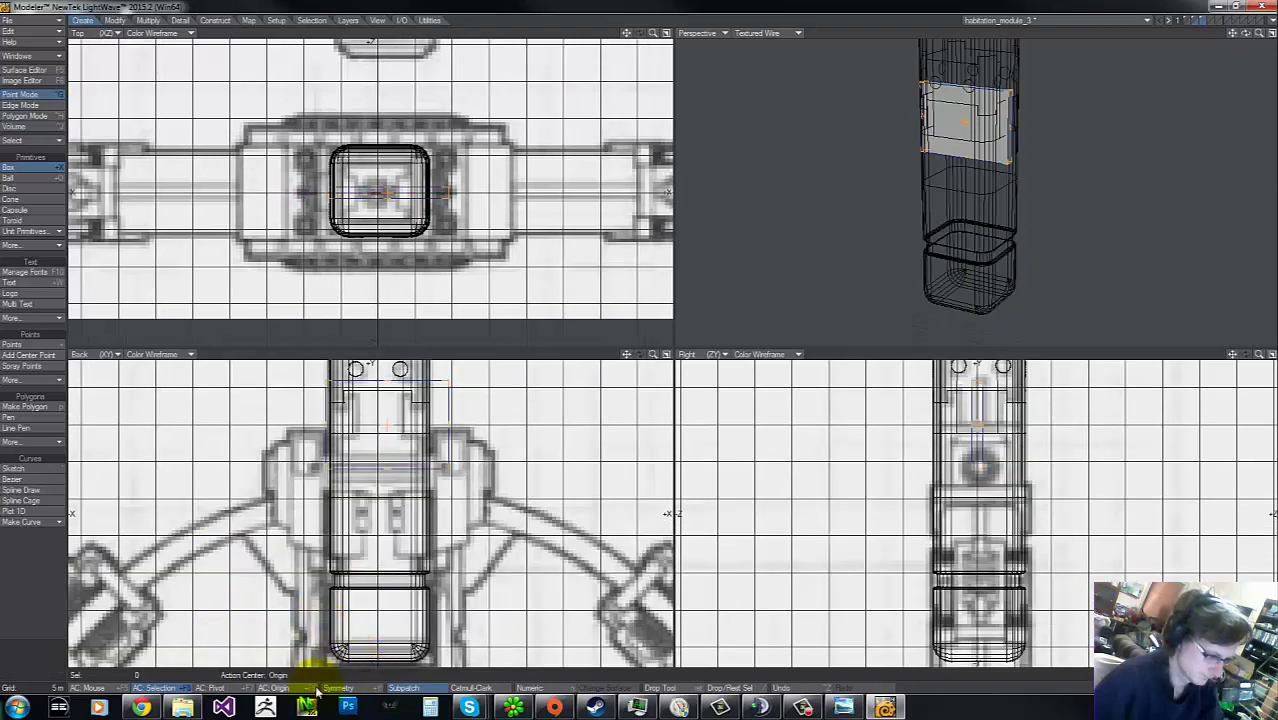
drag(312, 645, 395, 517)
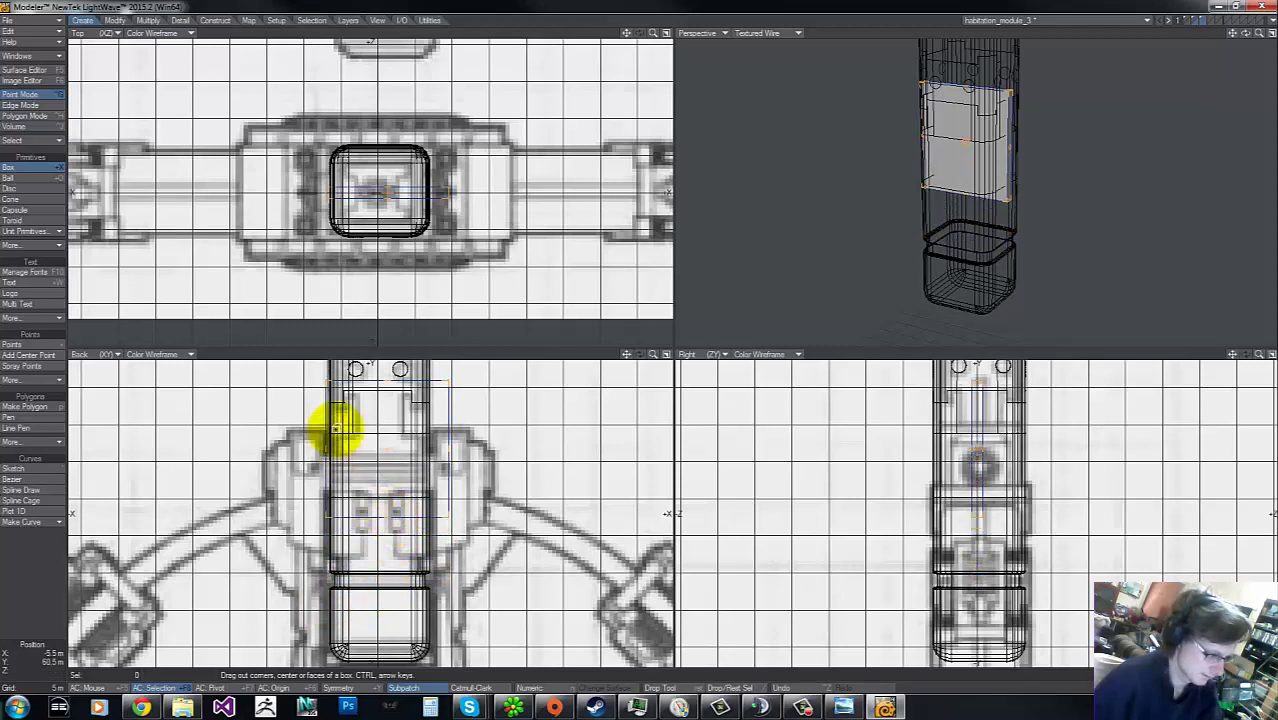
drag(327, 430, 309, 428)
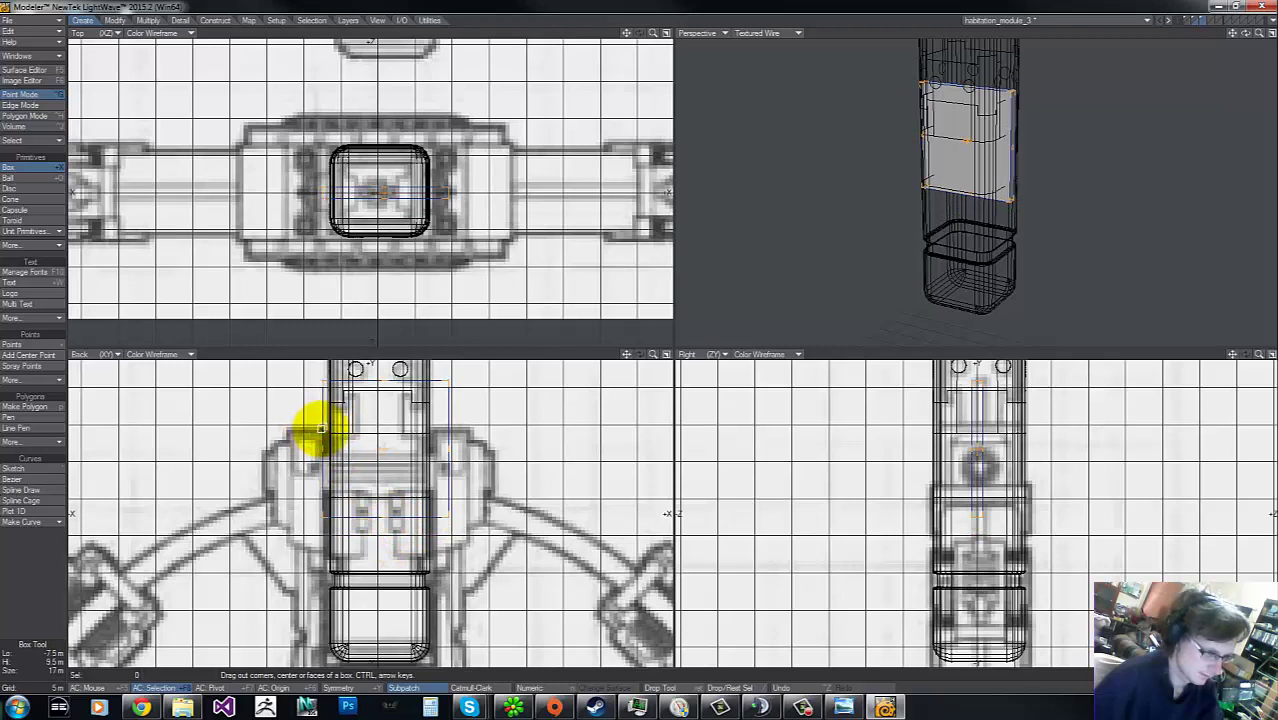
click(1203, 21)
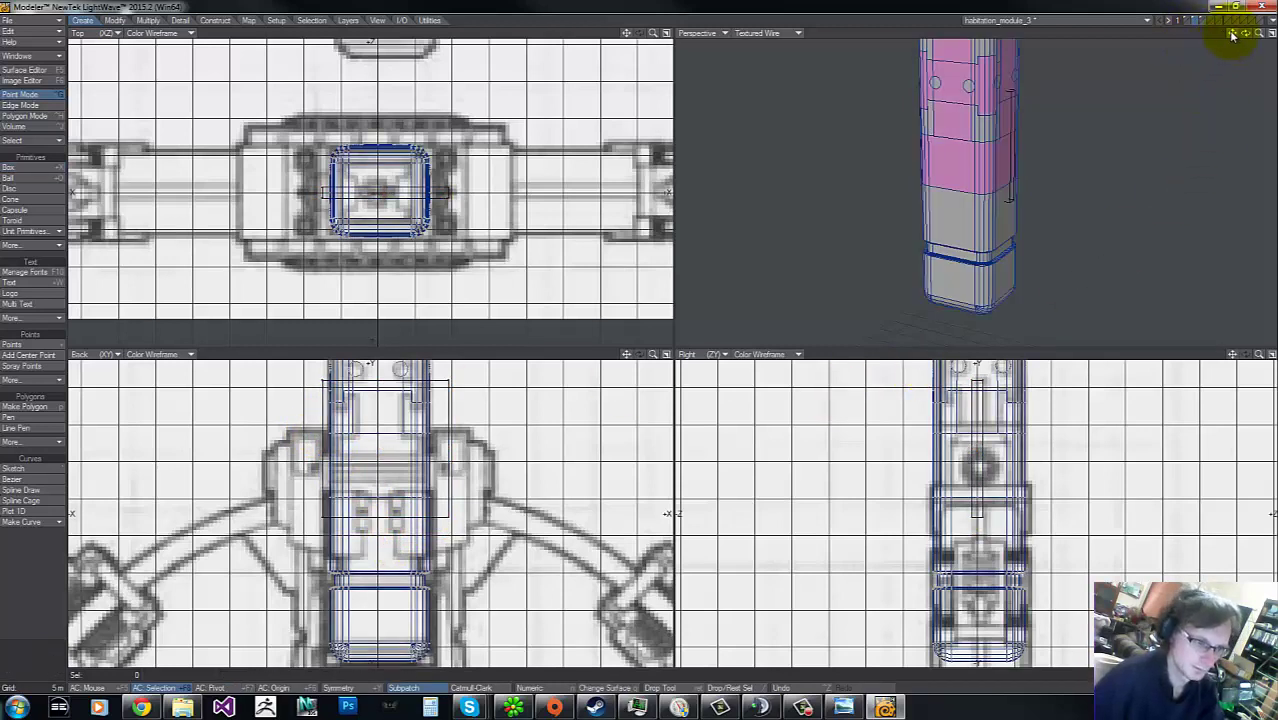
Step: Stencil the tall, narrow box into the module's sides with Solid Drill, using the Stencil operation
drag(1233, 36, 639, 342)
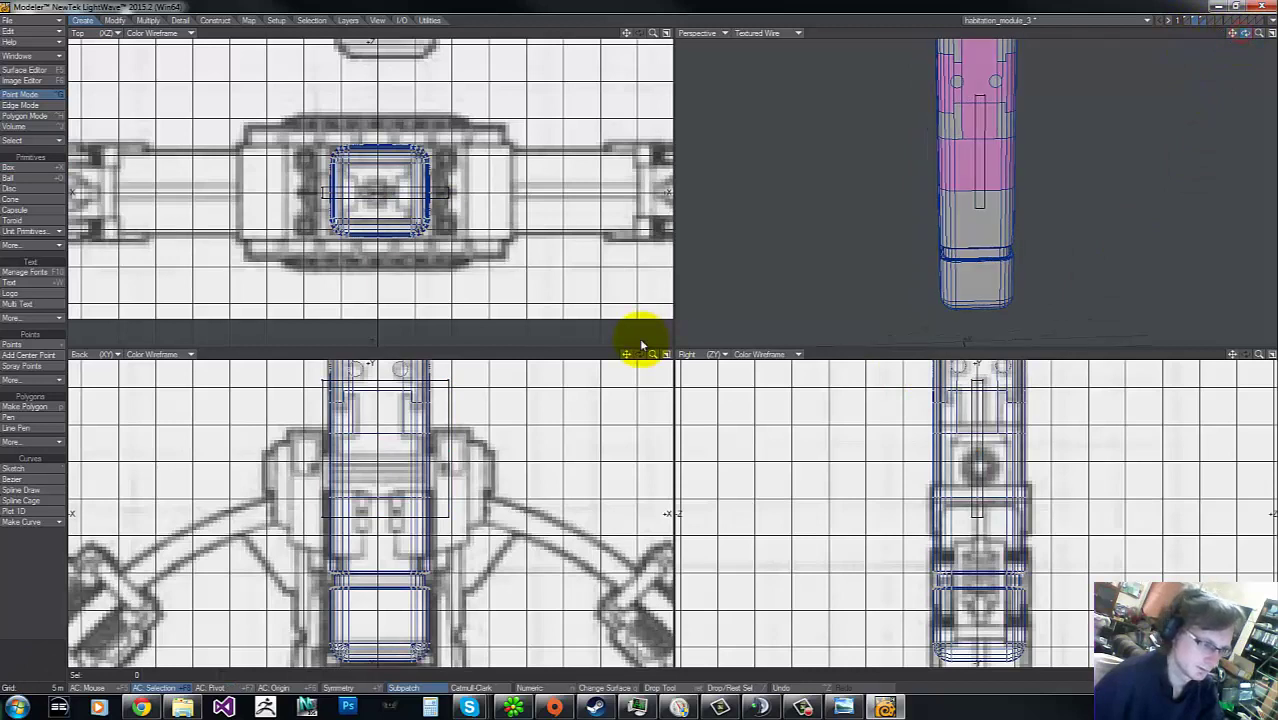
click(980, 97)
key(ctrl+h)
click(980, 97)
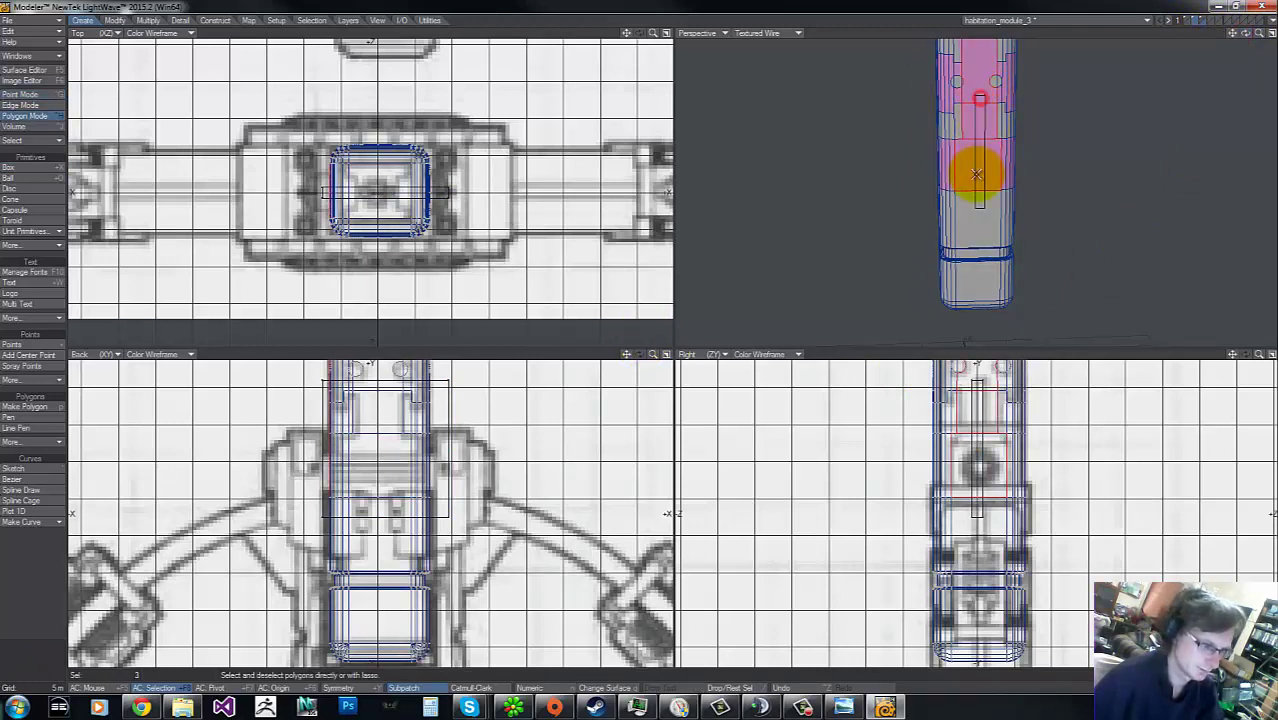
drag(980, 160, 978, 69)
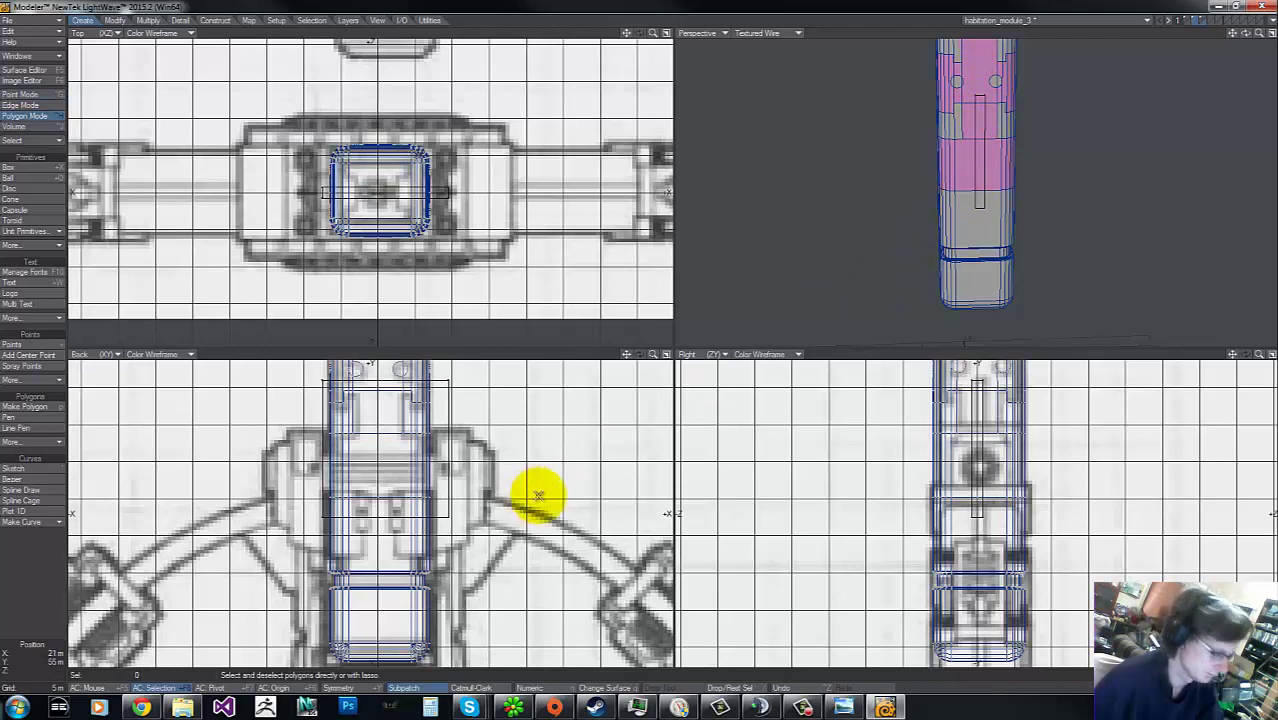
key(shift+r)
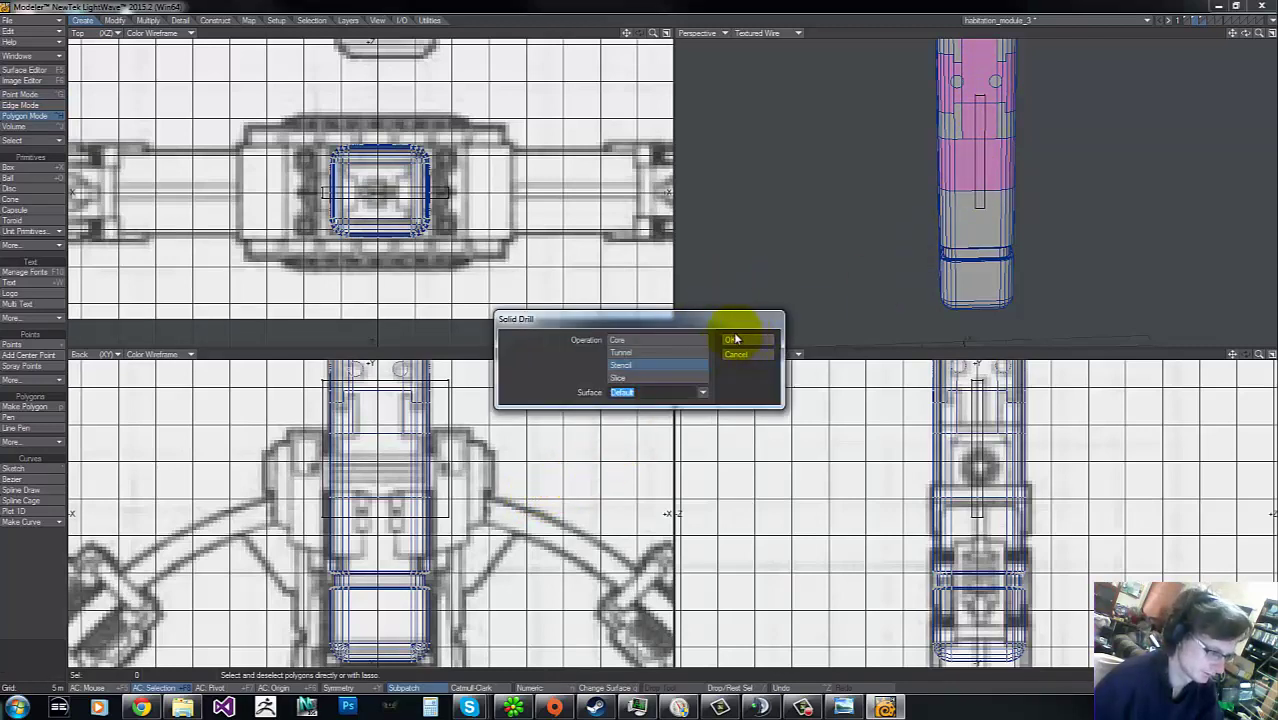
click(677, 341)
click(748, 341)
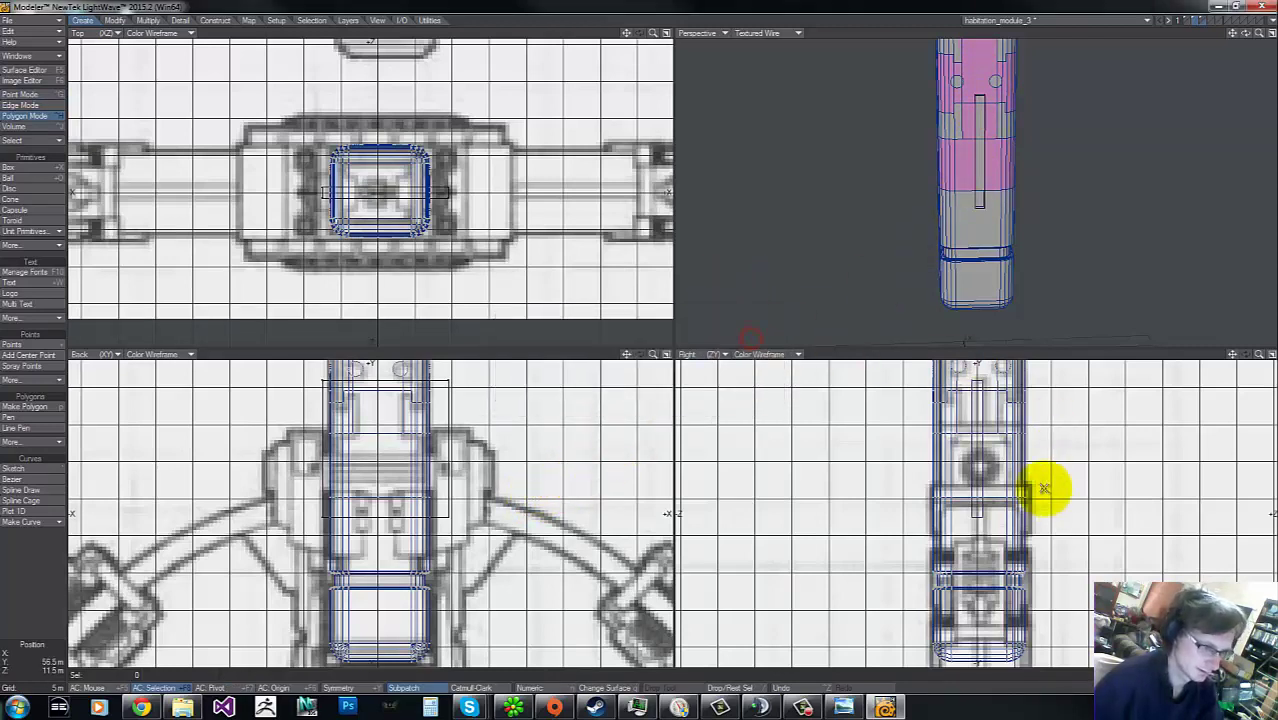
Step: Delete the four stenciled points at the lower end of the side slot, where it runs below the panel edge
click(996, 206)
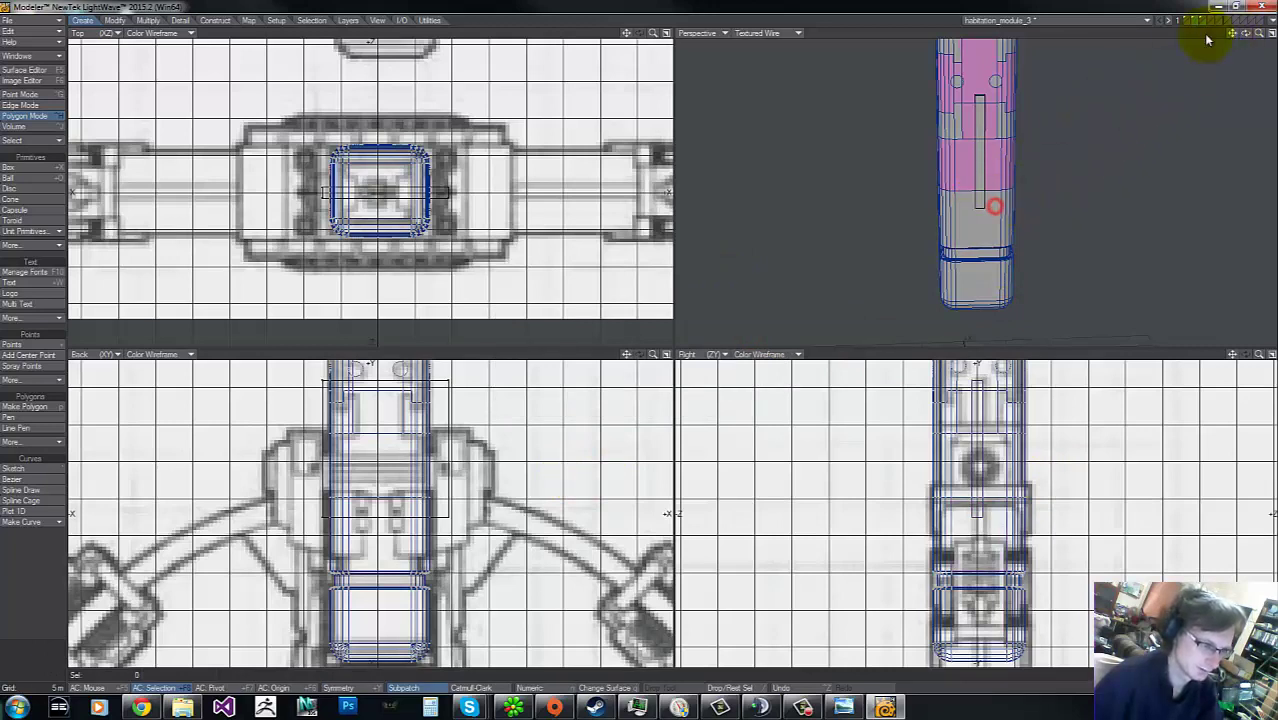
drag(1245, 35, 916, 213)
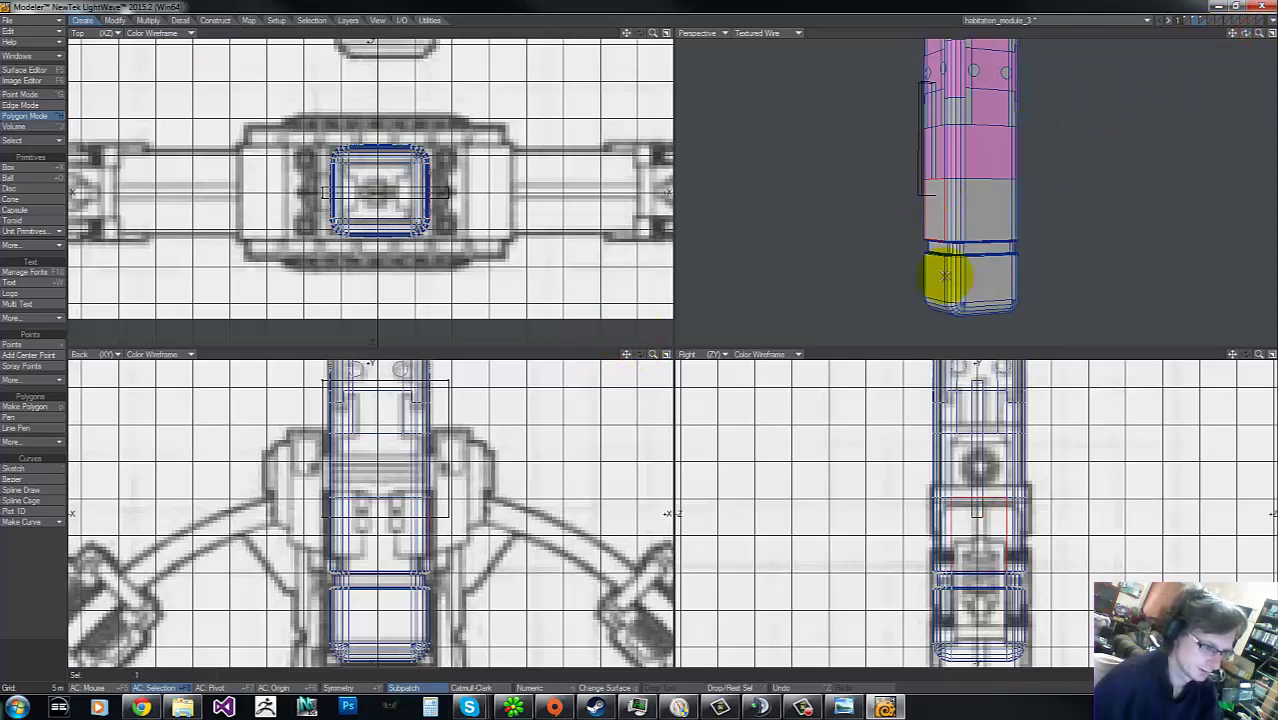
key(ctrl+g)
drag(962, 525, 968, 510)
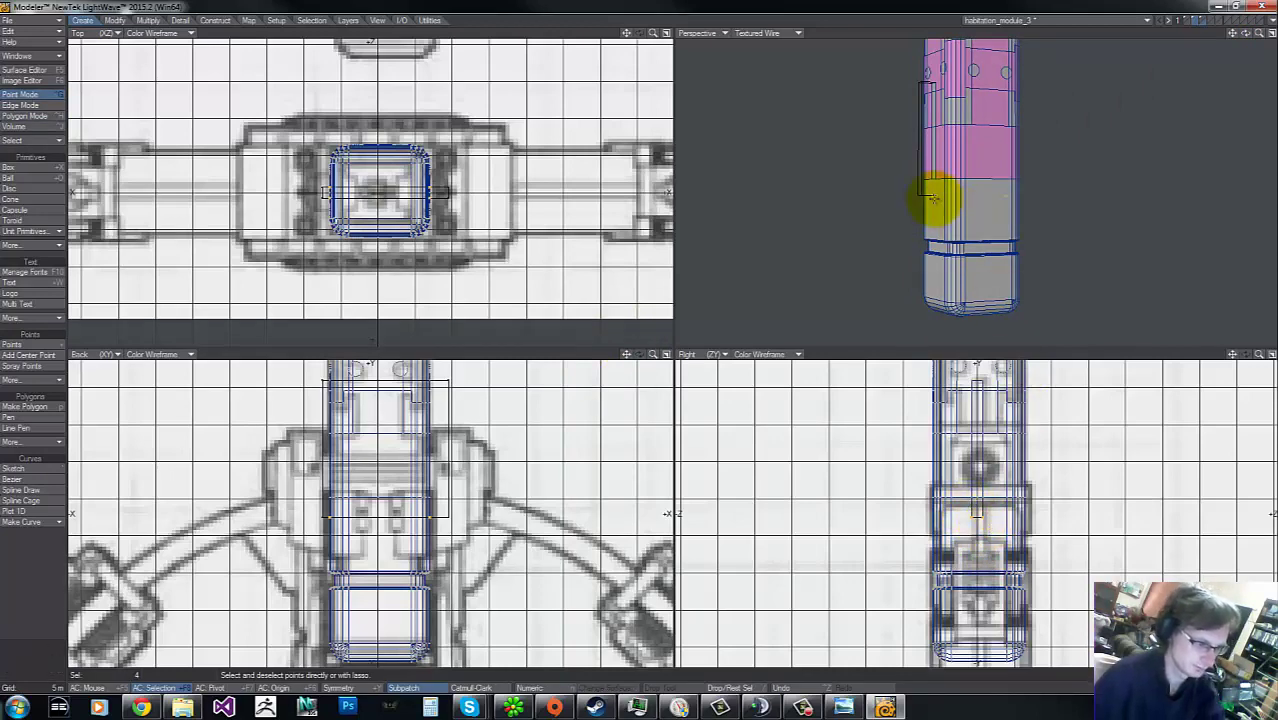
key(Delete)
Step: On an empty layer, draw a flat upright box about 1.3 m wide and 8 m tall near the tower's top, and mirror it across the centerline
drag(1246, 33, 636, 338)
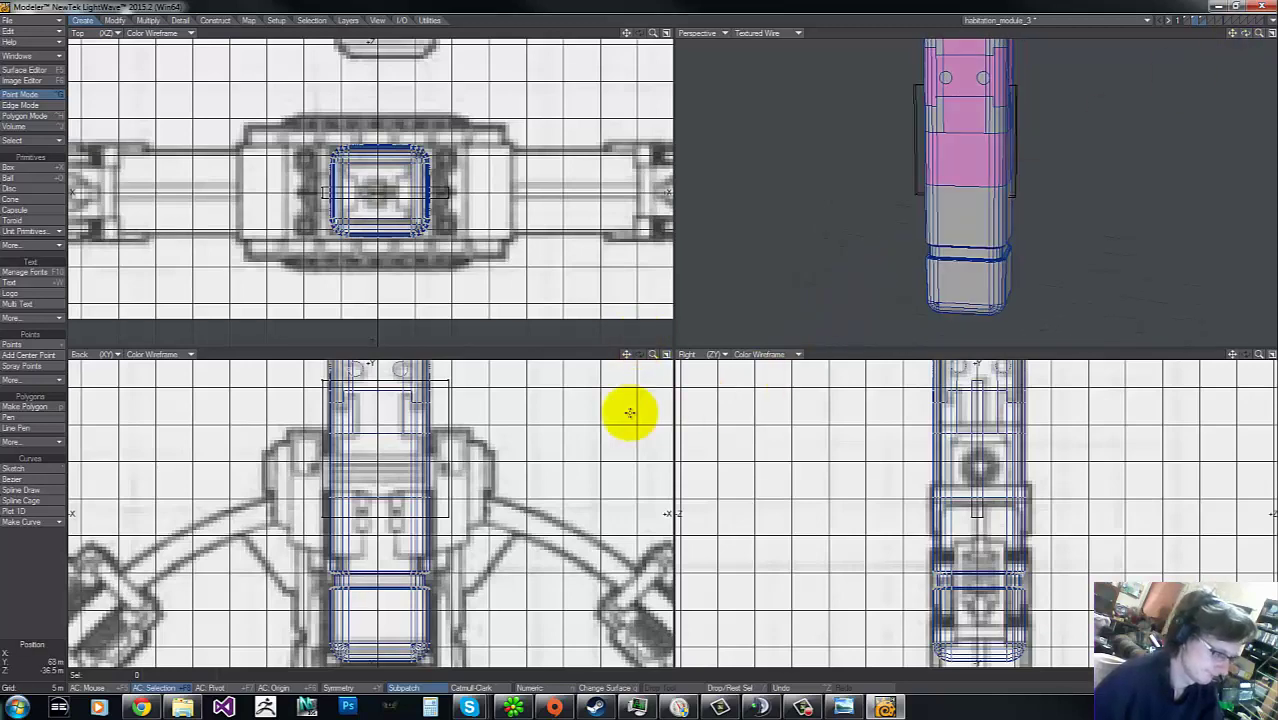
drag(626, 356, 638, 336)
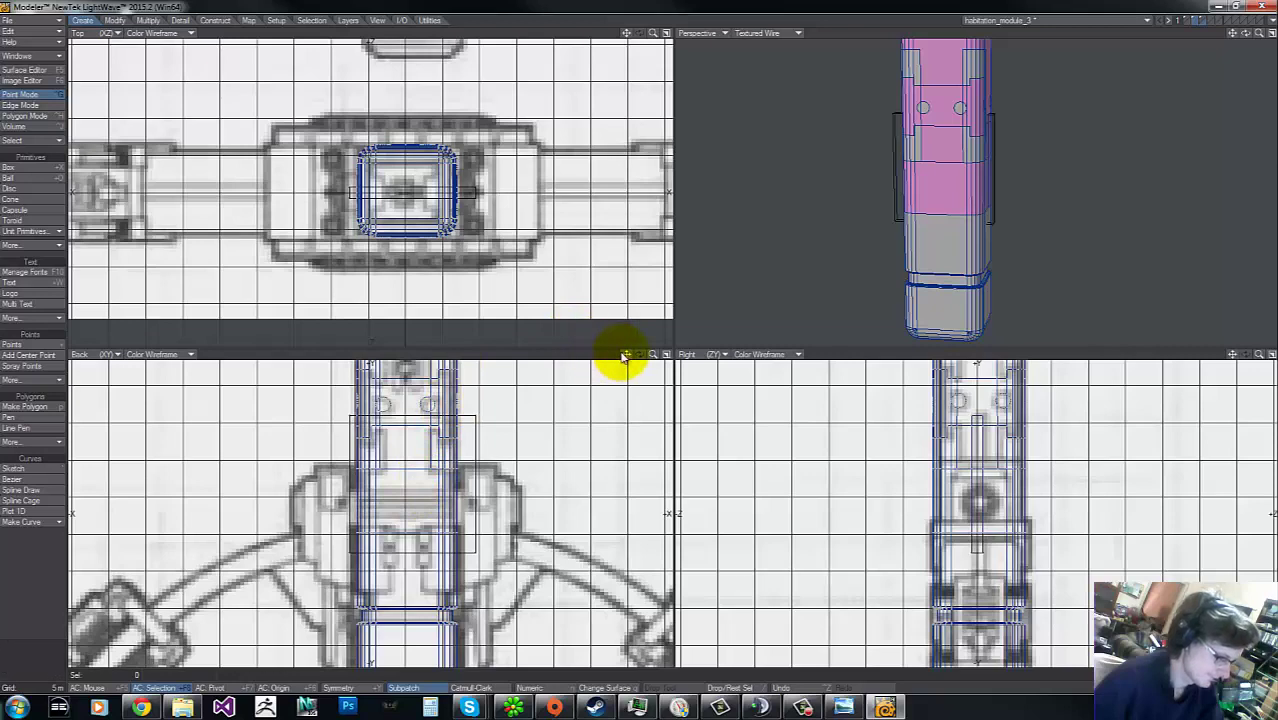
drag(624, 354, 639, 337)
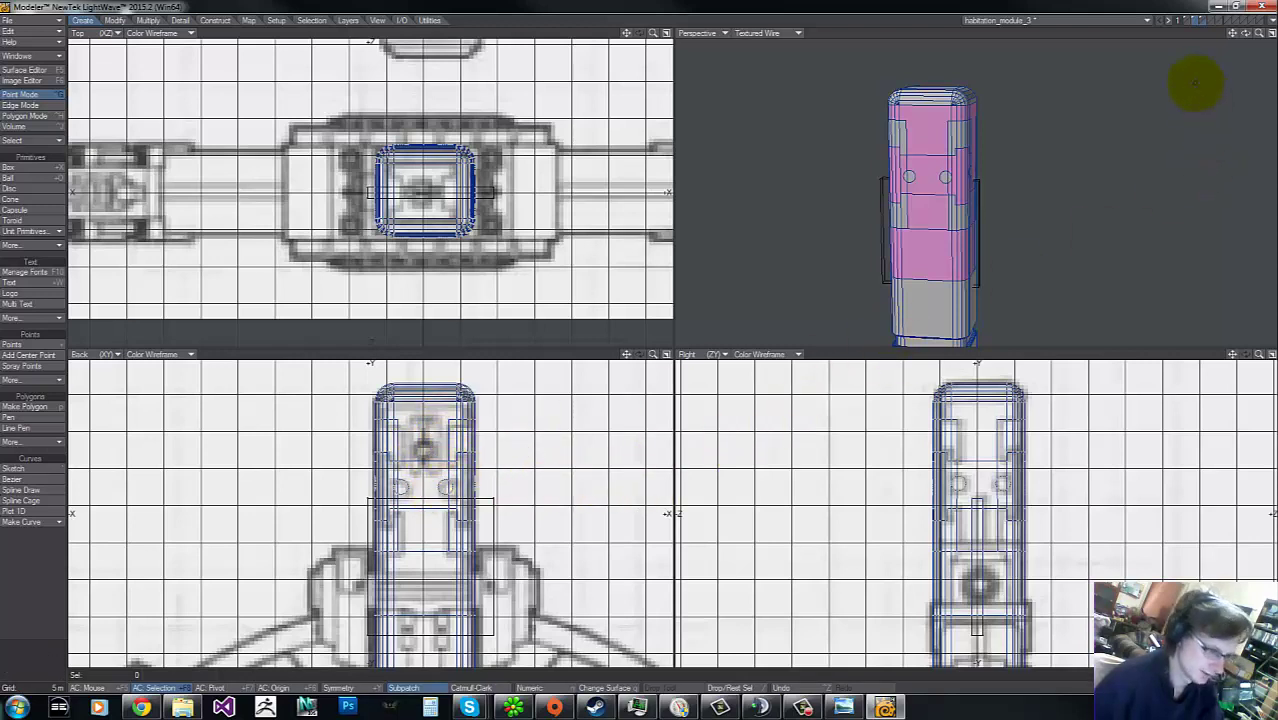
drag(1245, 33, 645, 337)
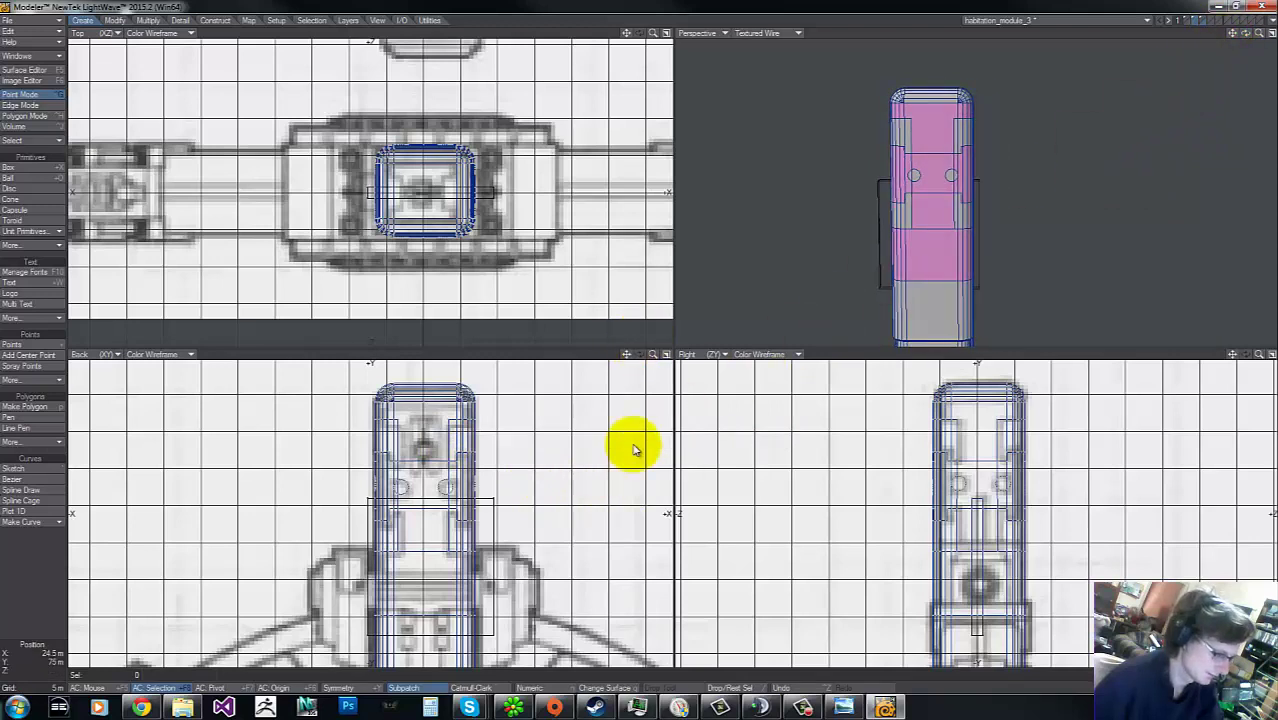
click(1201, 22)
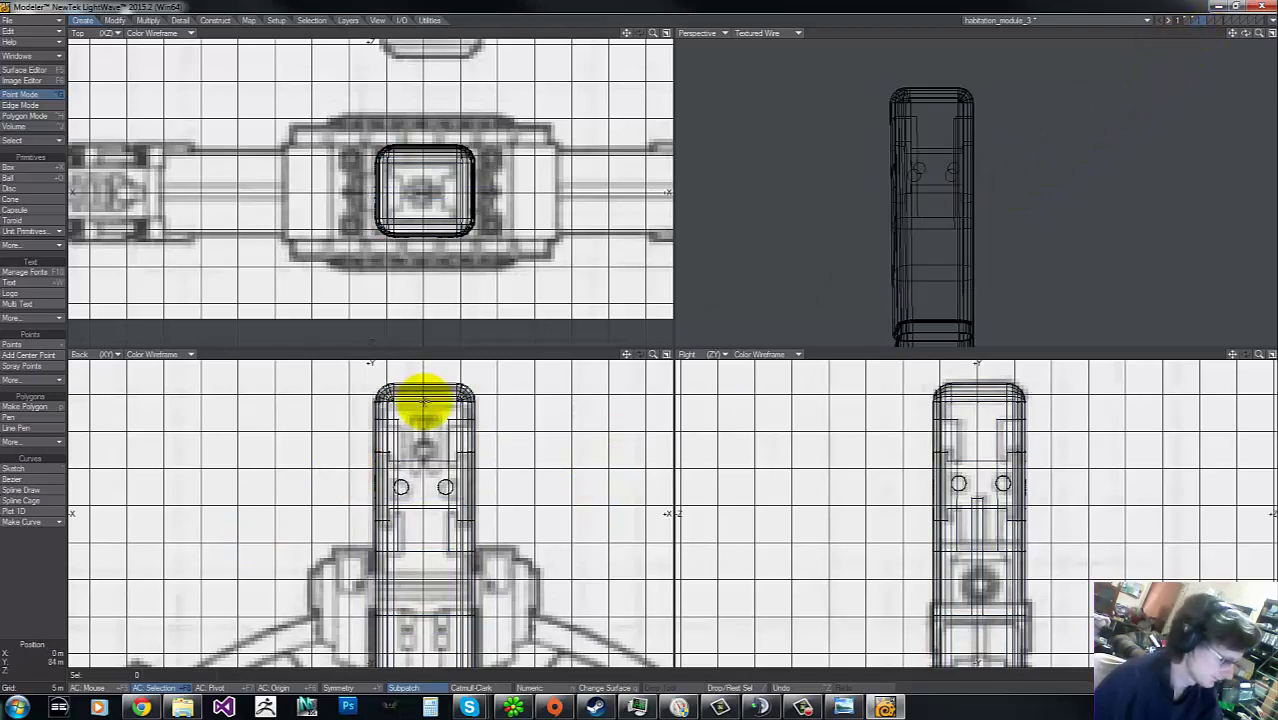
key(shift+x)
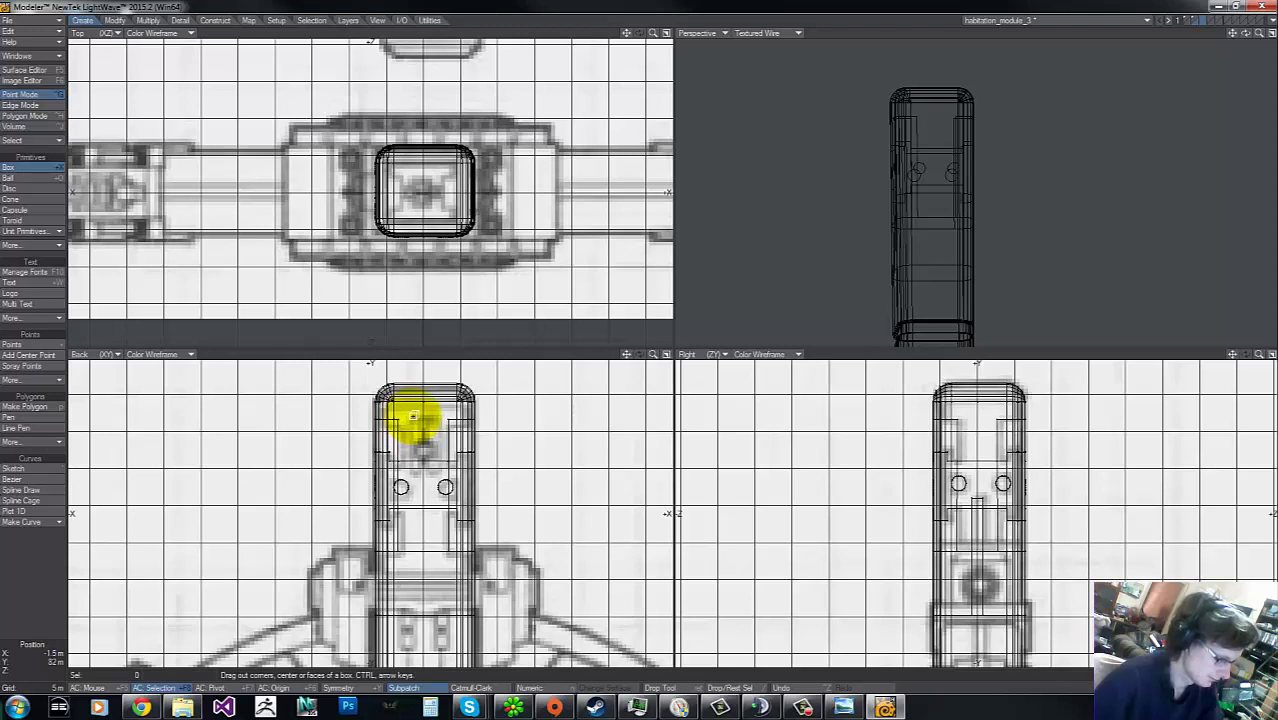
drag(411, 417, 421, 463)
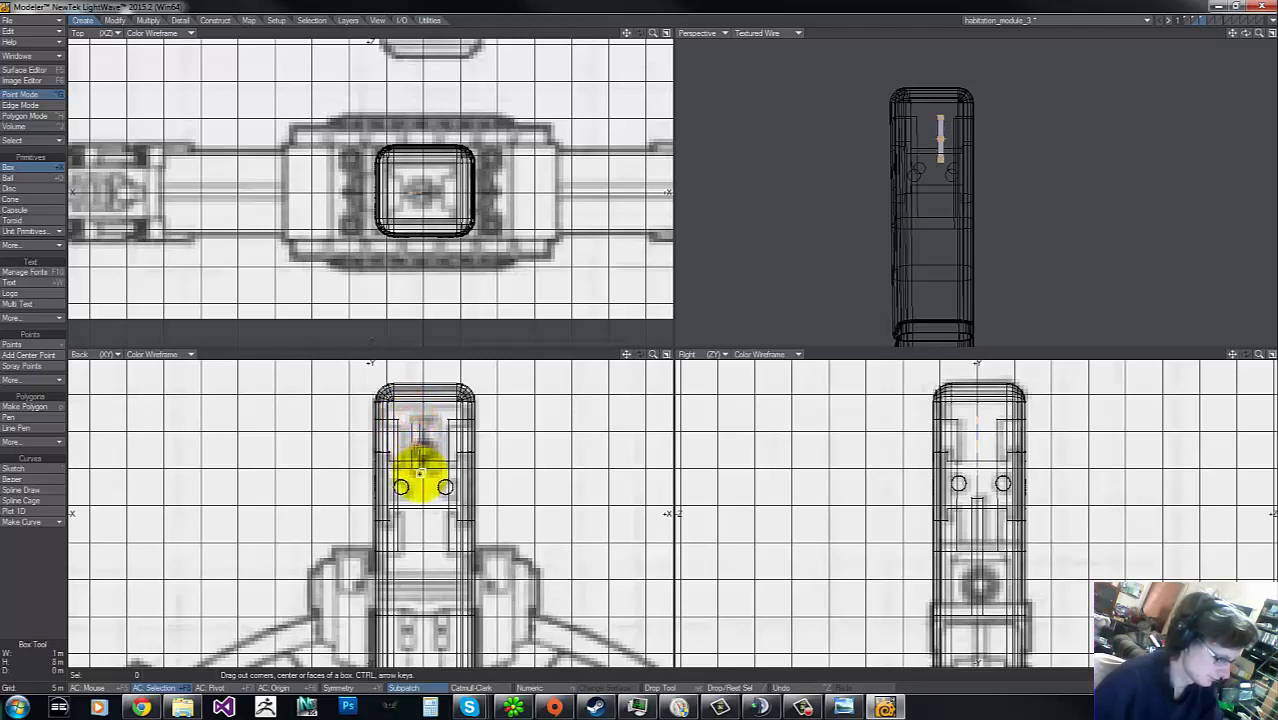
key(g)
mouse_move(652, 354)
mouse_down()
mouse_move(663, 340)
mouse_move(652, 358)
mouse_up()
drag(385, 538, 392, 537)
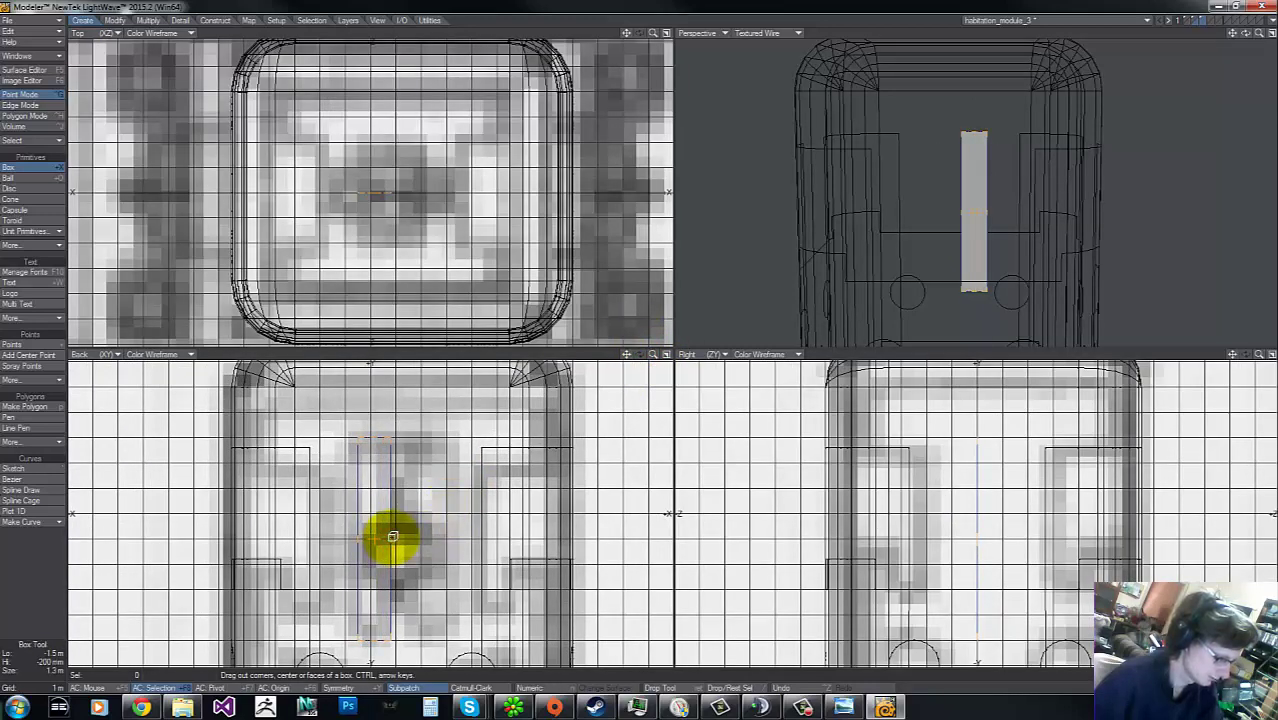
key(shift+v)
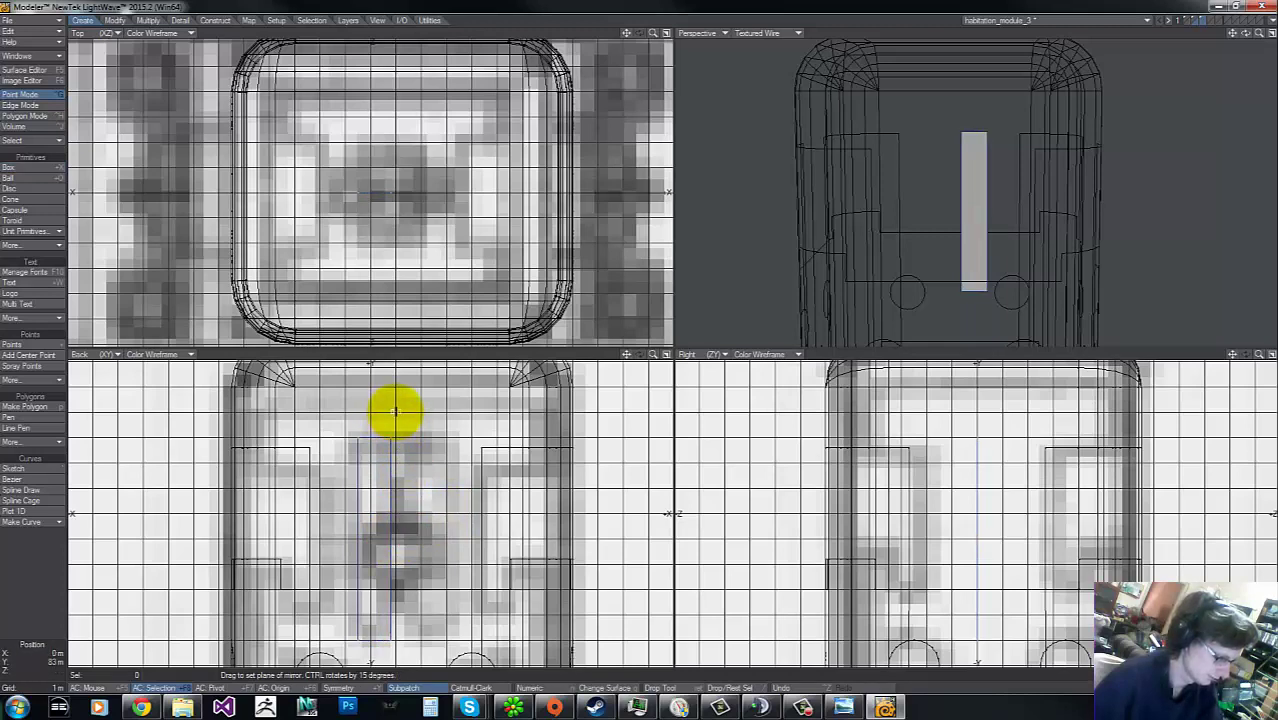
drag(395, 410, 391, 593)
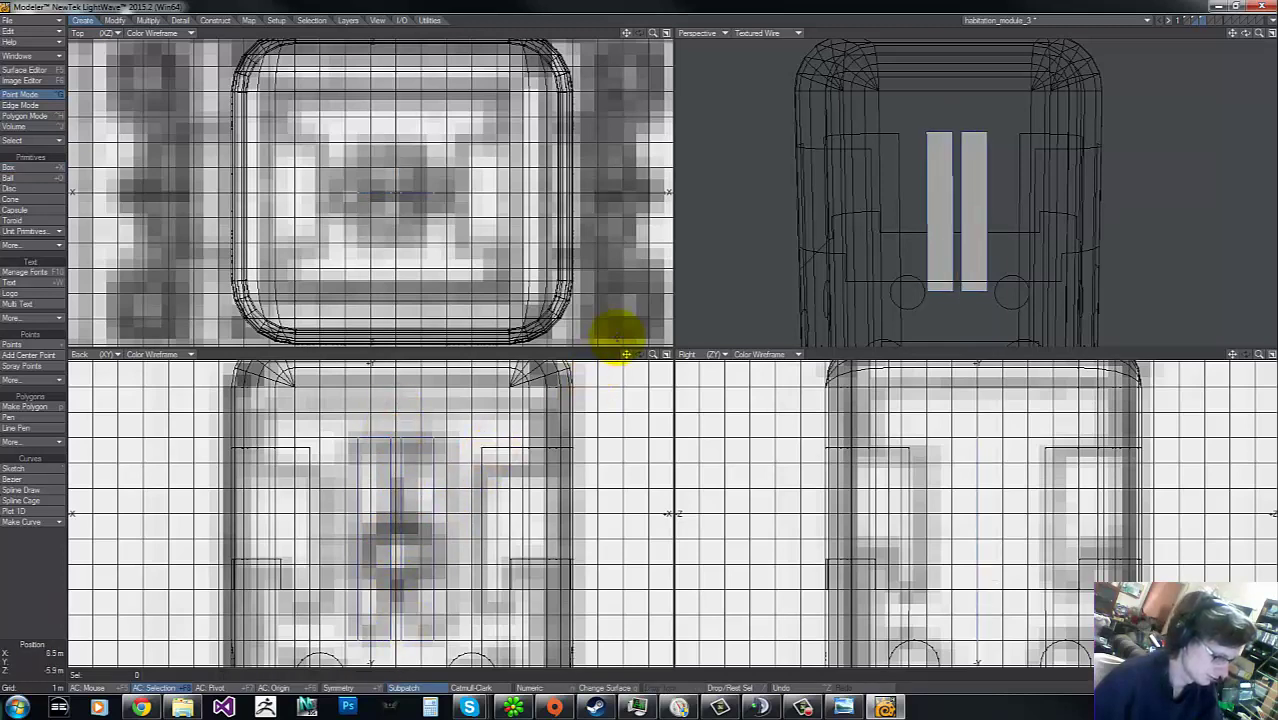
Step: Move the two flat boxes in front of the module and extrude them along Z all the way through it
drag(650, 351, 633, 345)
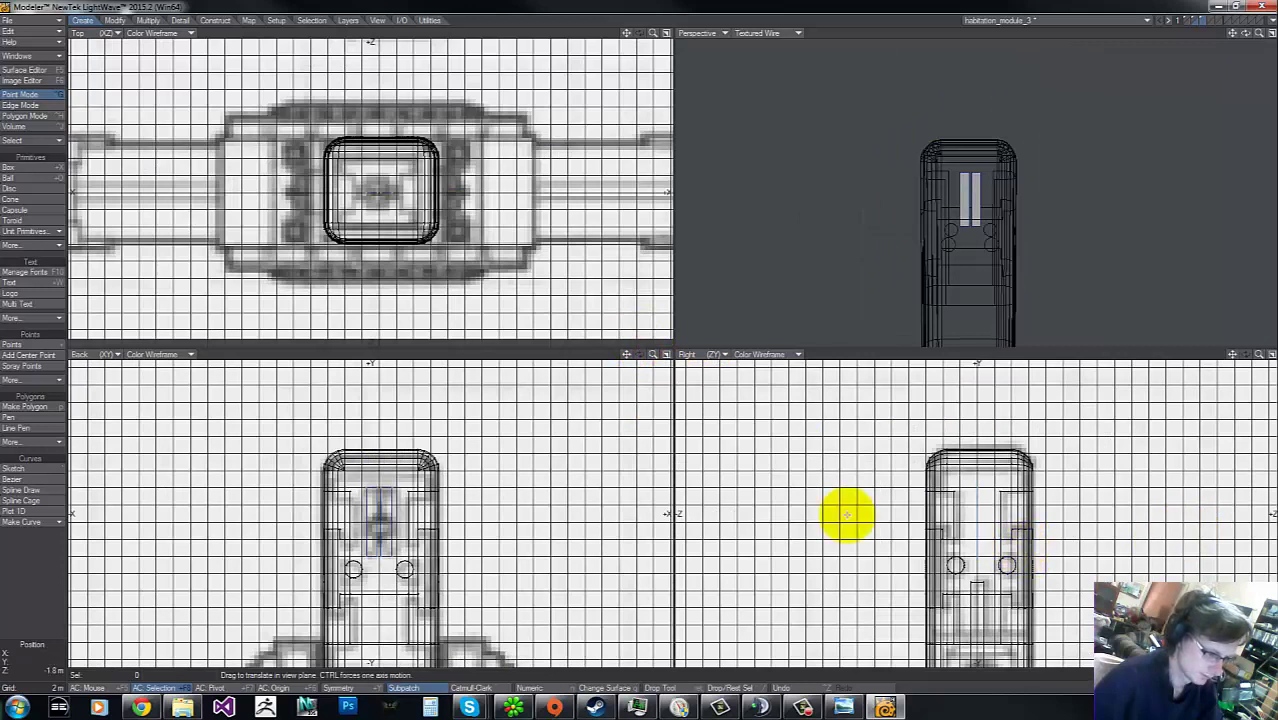
click(389, 213)
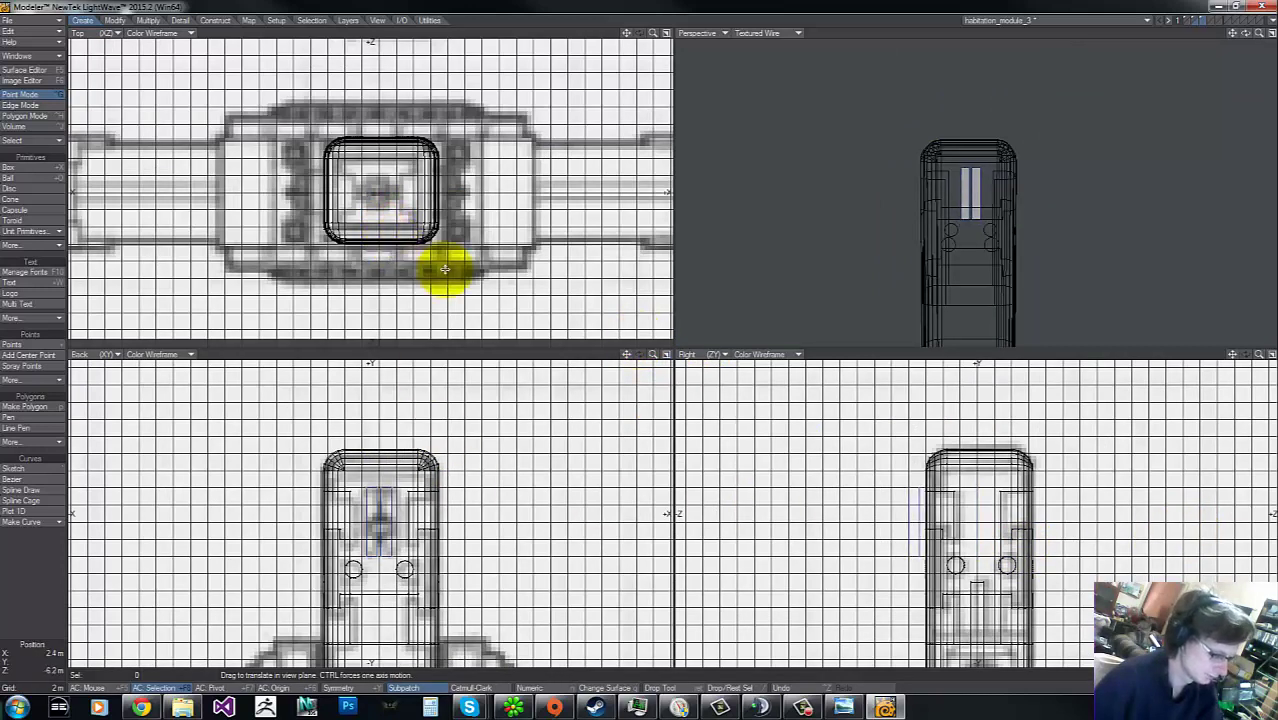
key(shift+e)
drag(380, 270, 386, 148)
key(space)
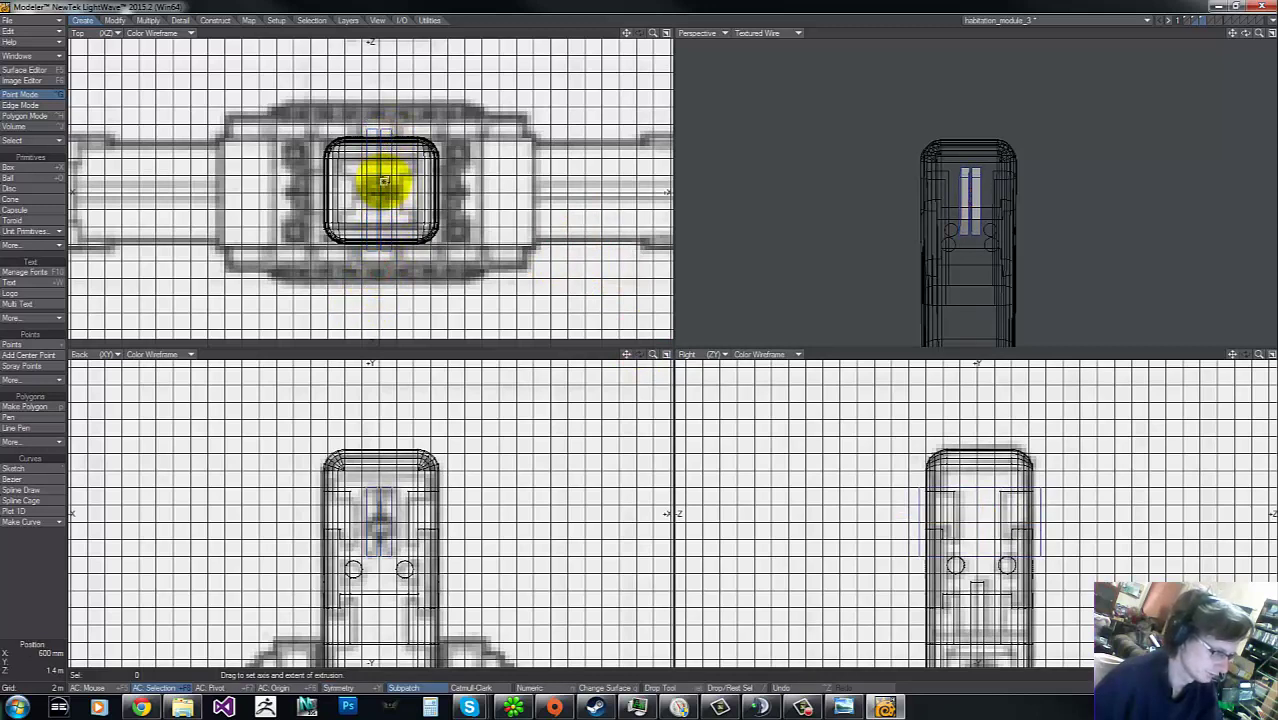
key(space)
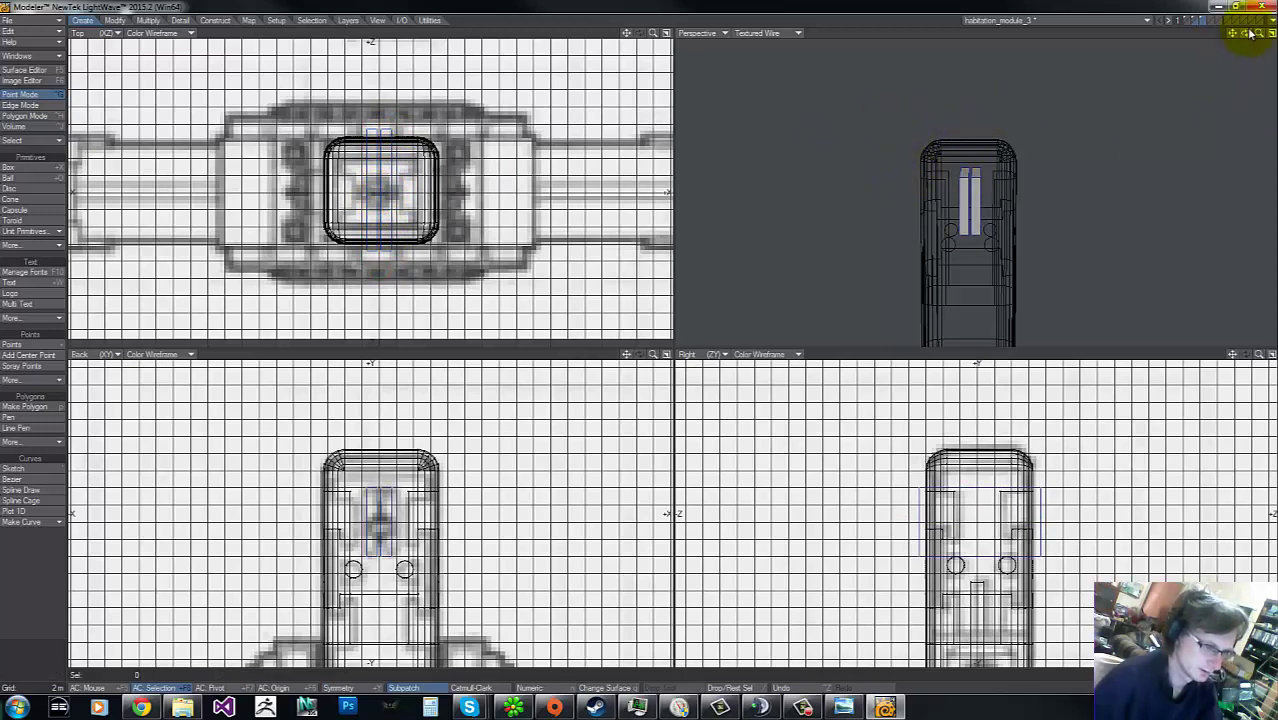
Step: Stencil the two boxes into the module with Solid Drill, using the Stencil operation and the Default2 surface
mouse_move(1252, 35)
mouse_down()
mouse_move(628, 337)
mouse_move(1043, 217)
mouse_up()
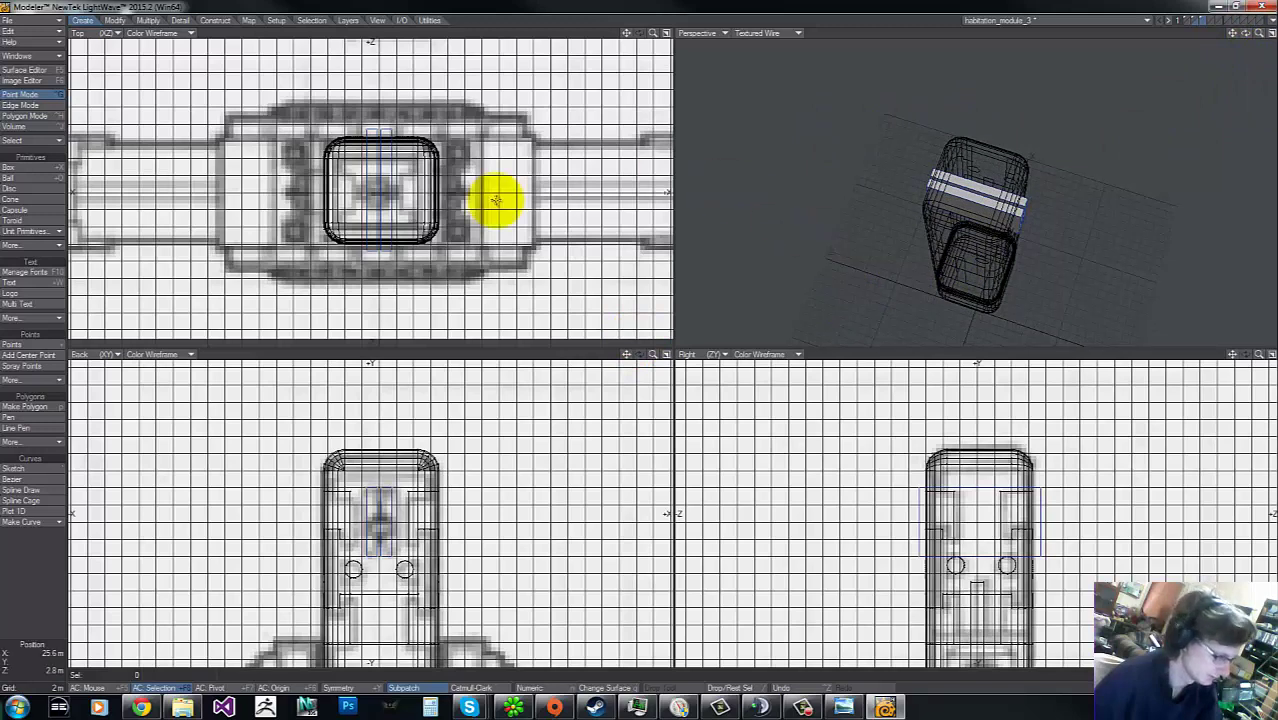
key(apostrophe)
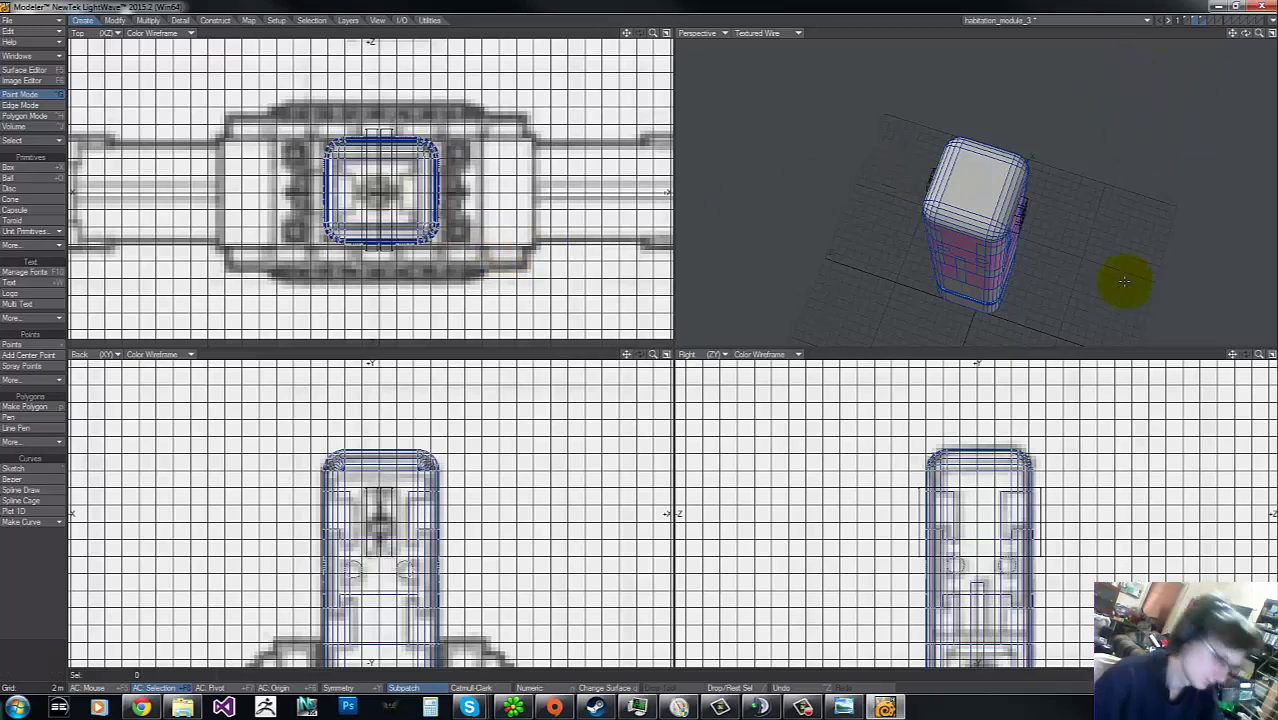
drag(1250, 36, 640, 330)
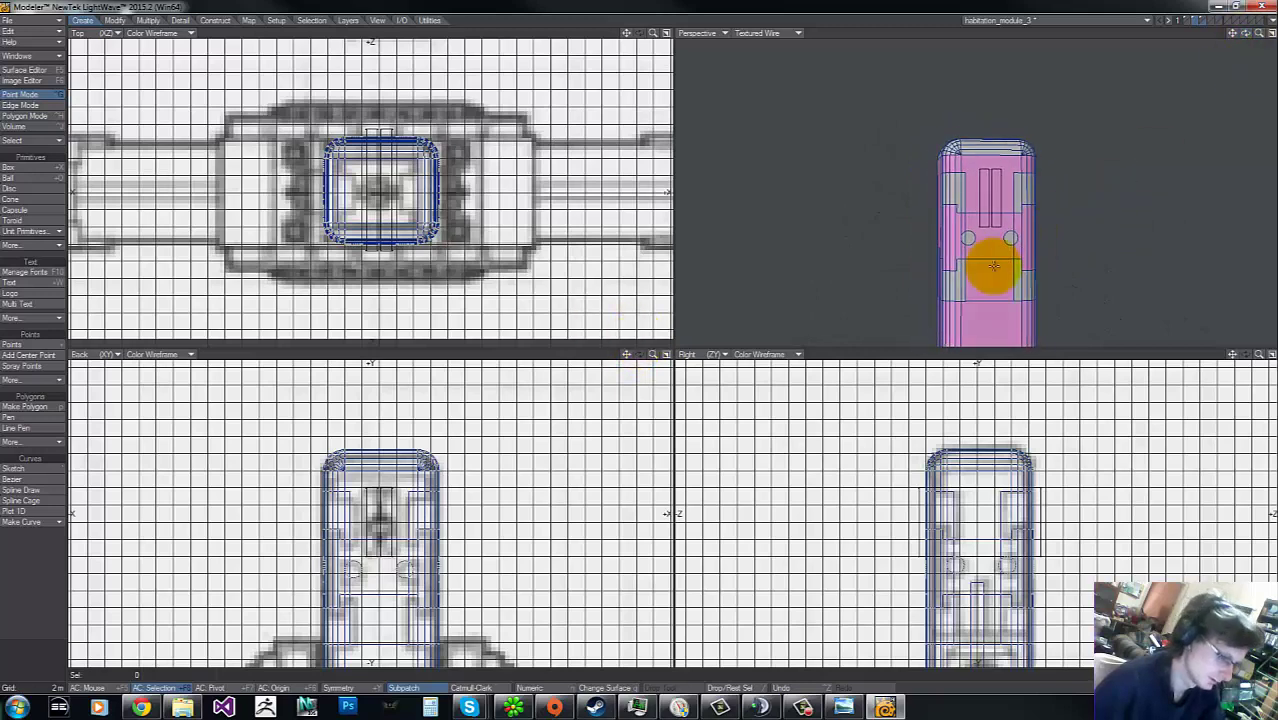
key(shift+r)
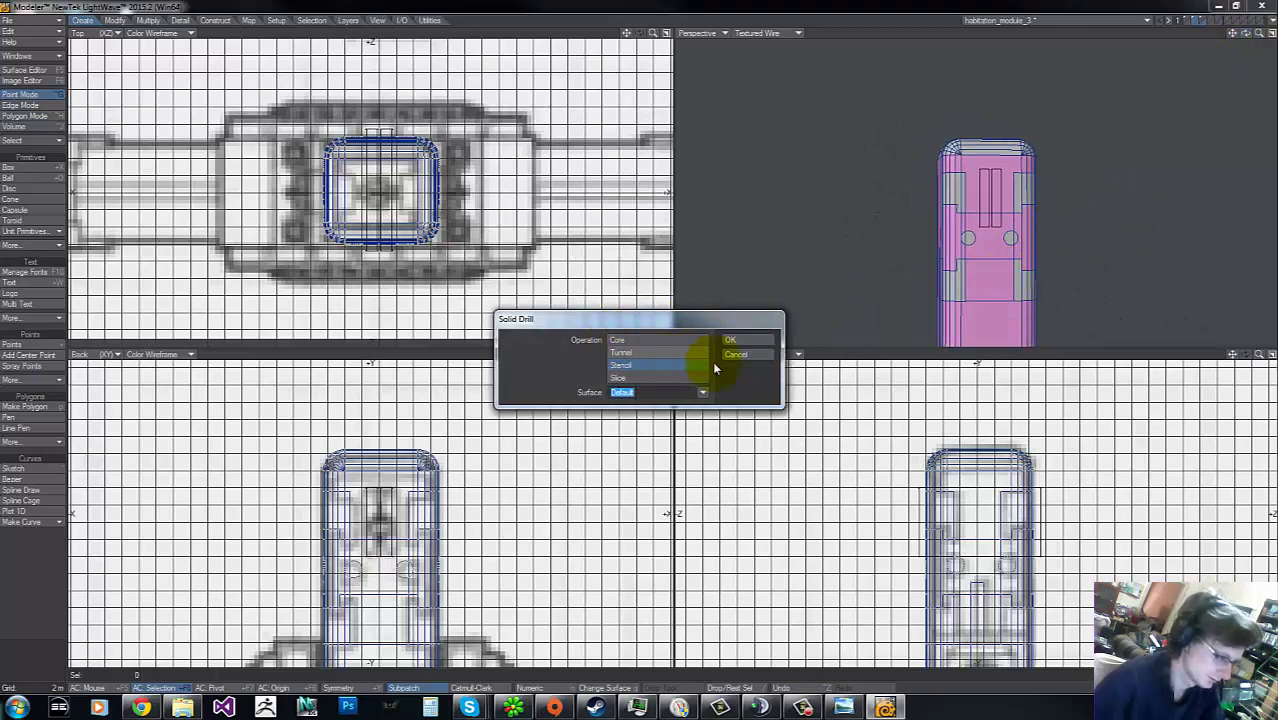
click(655, 392)
click(704, 393)
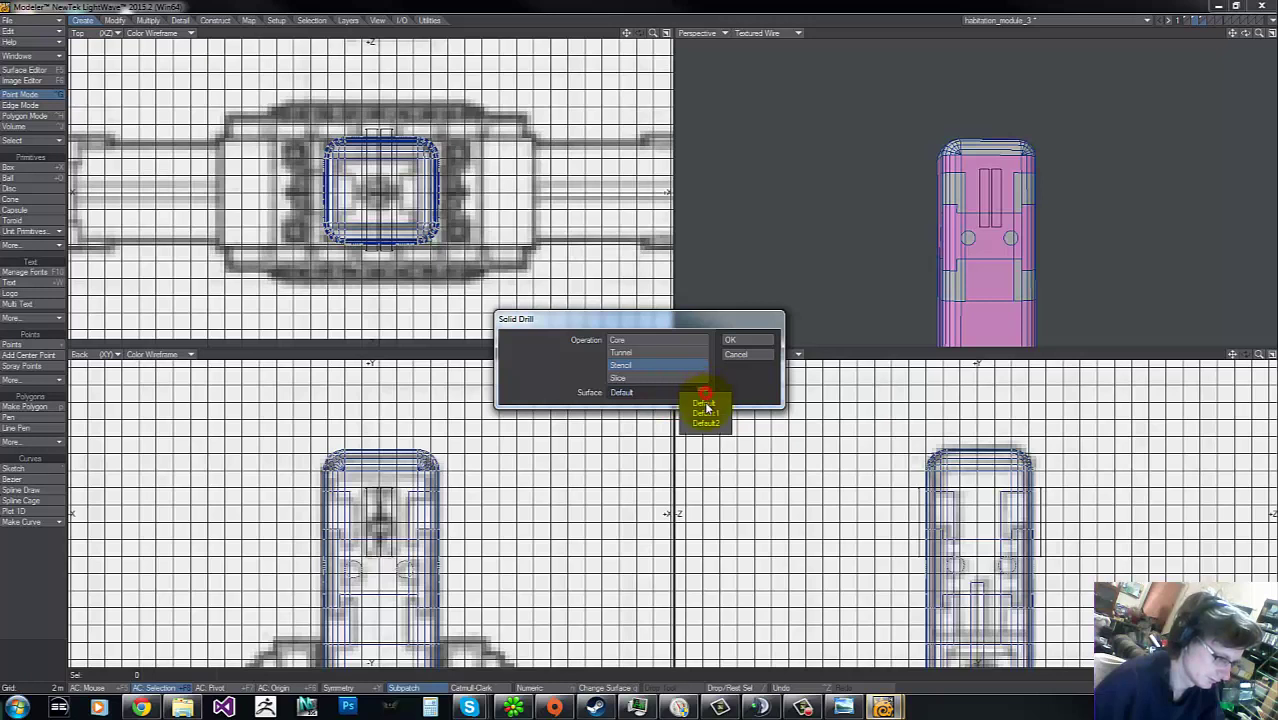
click(708, 425)
click(745, 340)
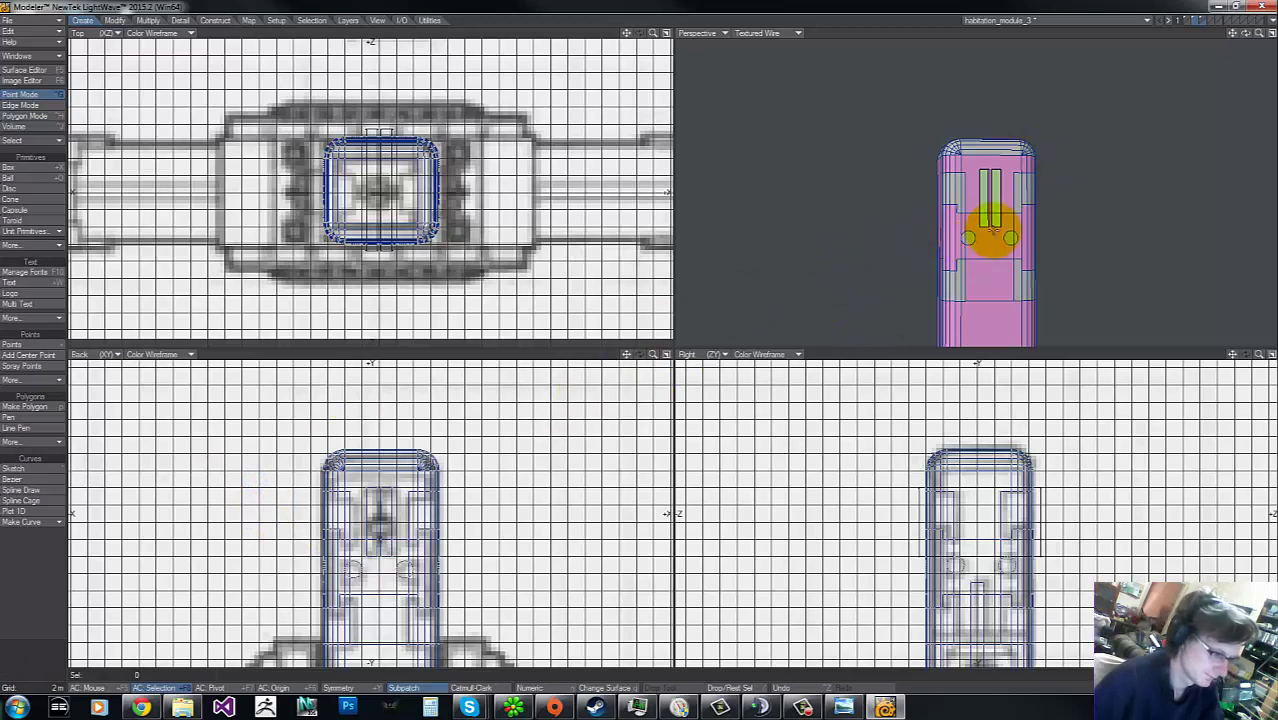
mouse_move(1232, 33)
mouse_down()
mouse_move(642, 337)
mouse_move(1222, 31)
mouse_up()
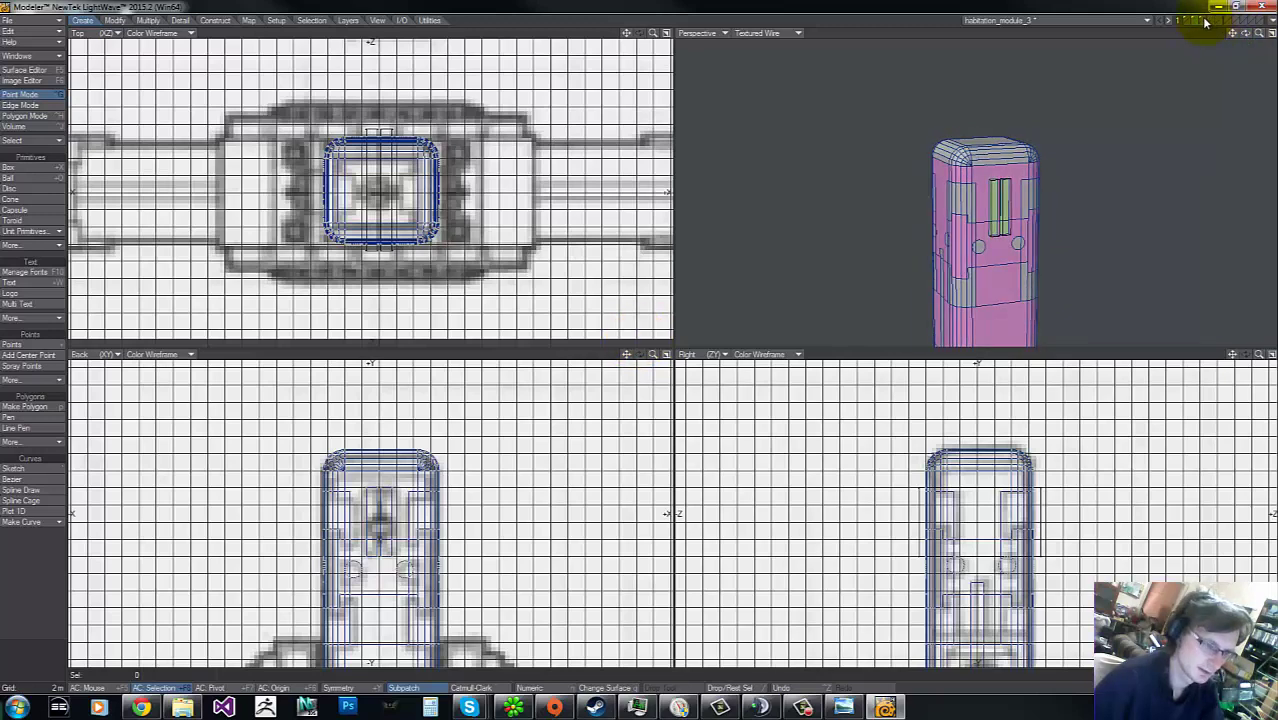
Step: On an empty layer over the module, draw a disc about 2 m across on the circle between the slots, and stretch it in Z through the module
click(1205, 21)
click(1204, 22)
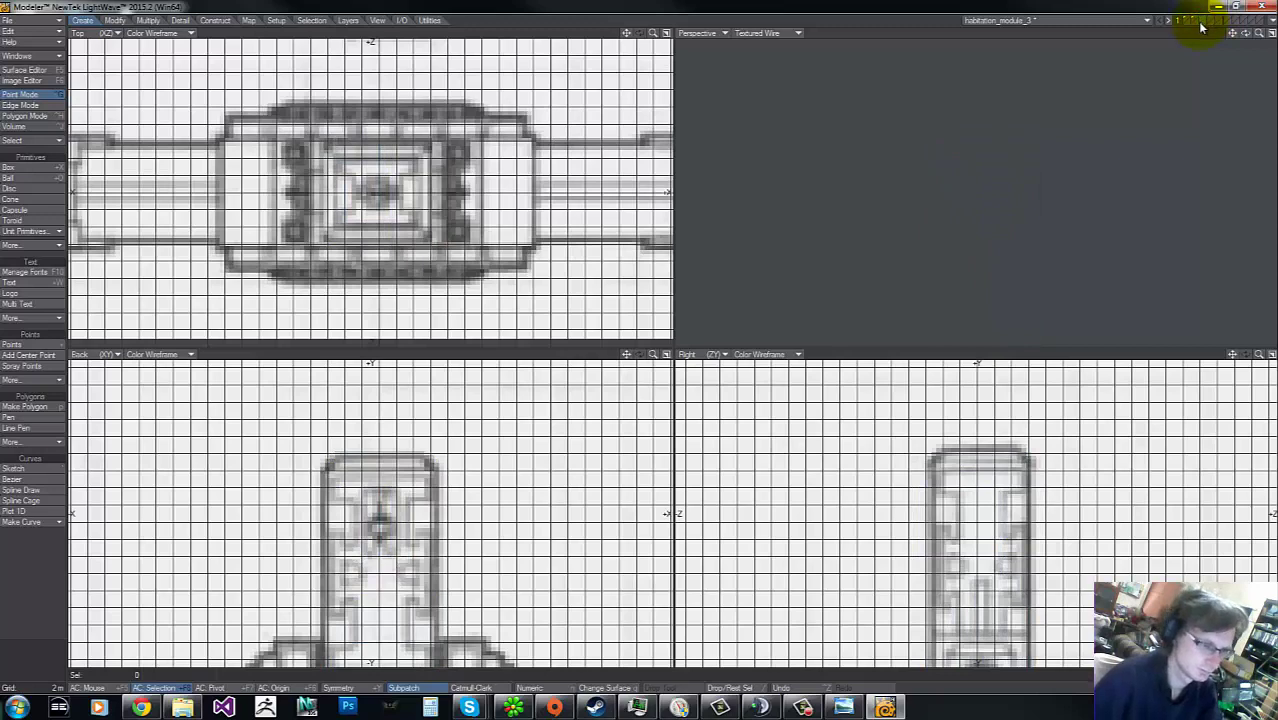
click(1198, 21)
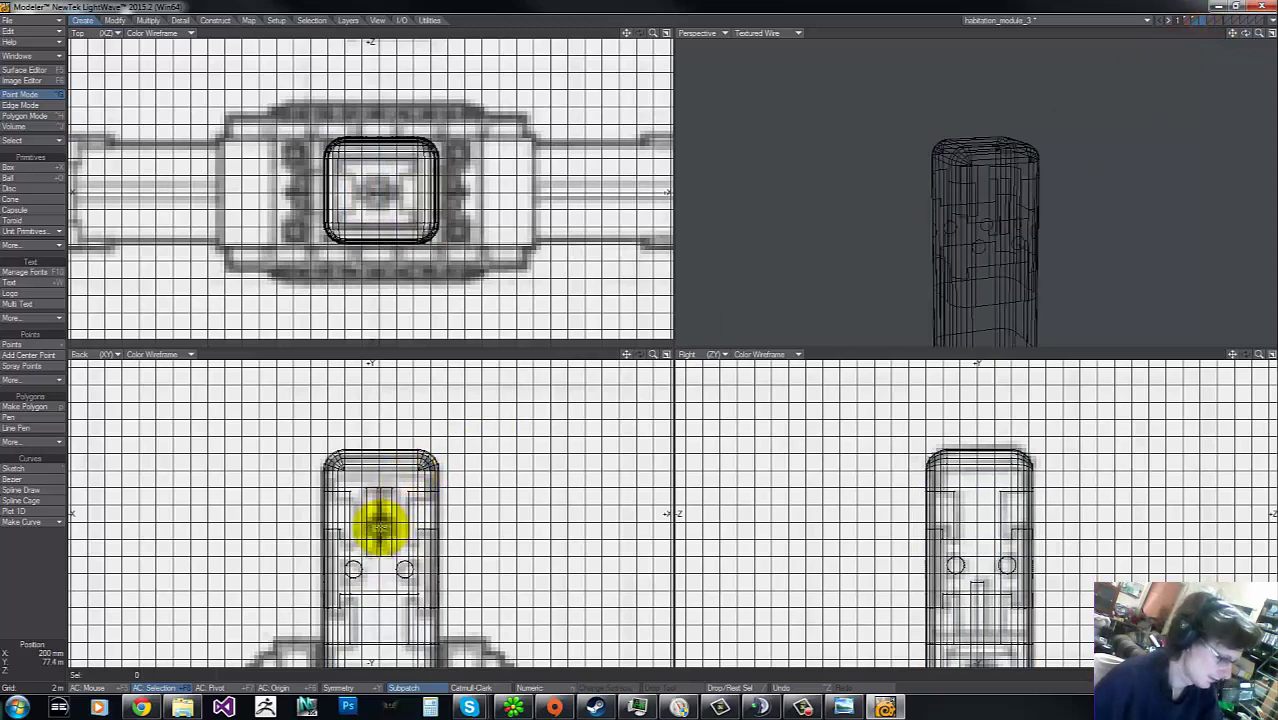
key(g)
drag(653, 355, 642, 338)
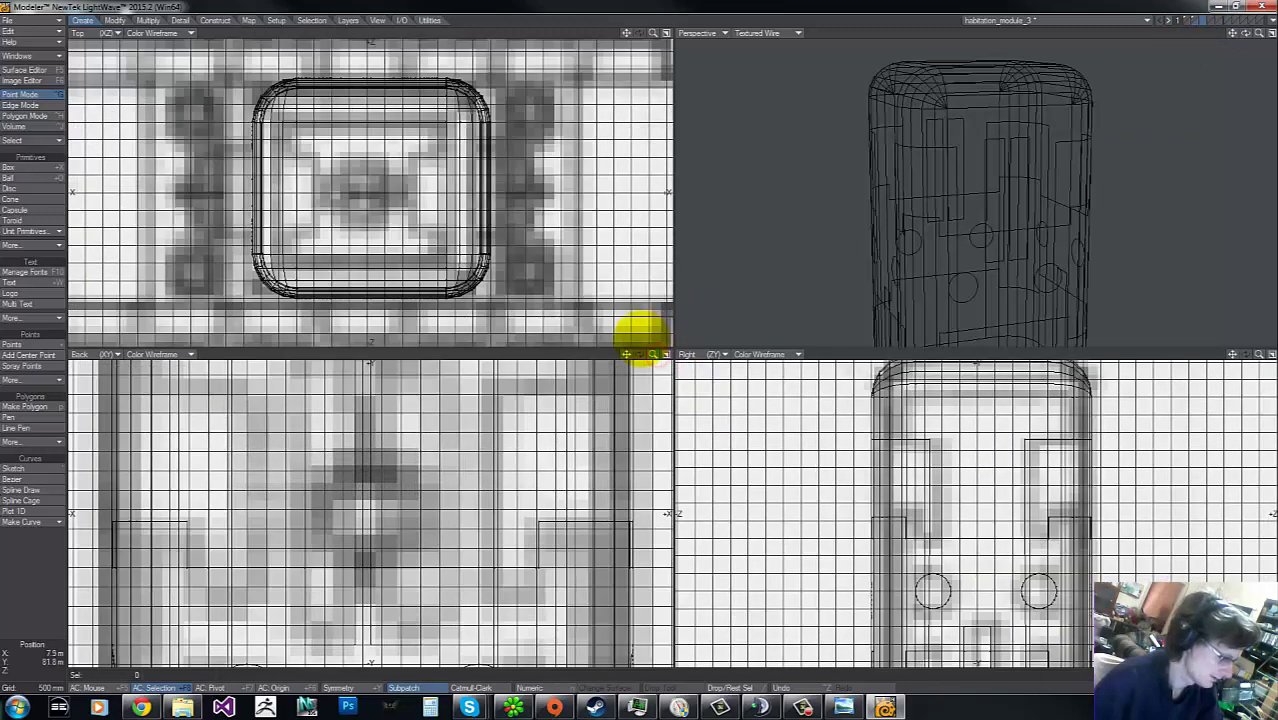
key(period)
click(22, 188)
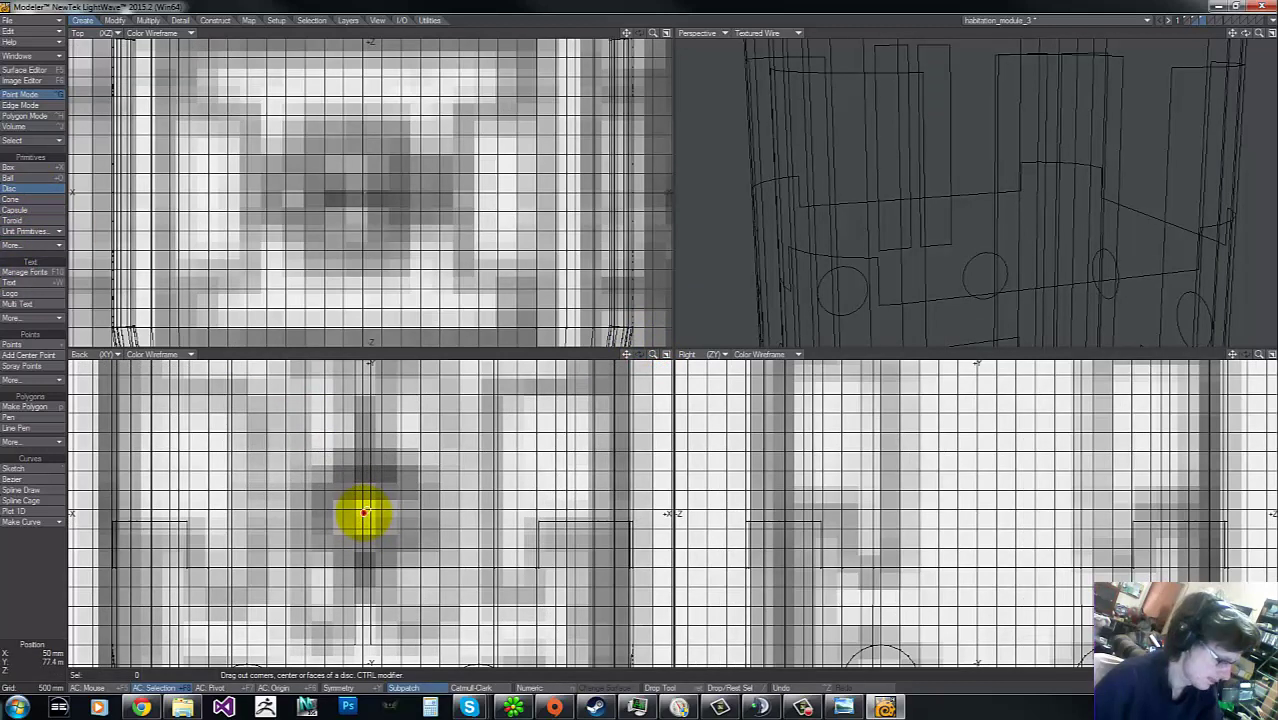
drag(365, 513, 406, 477)
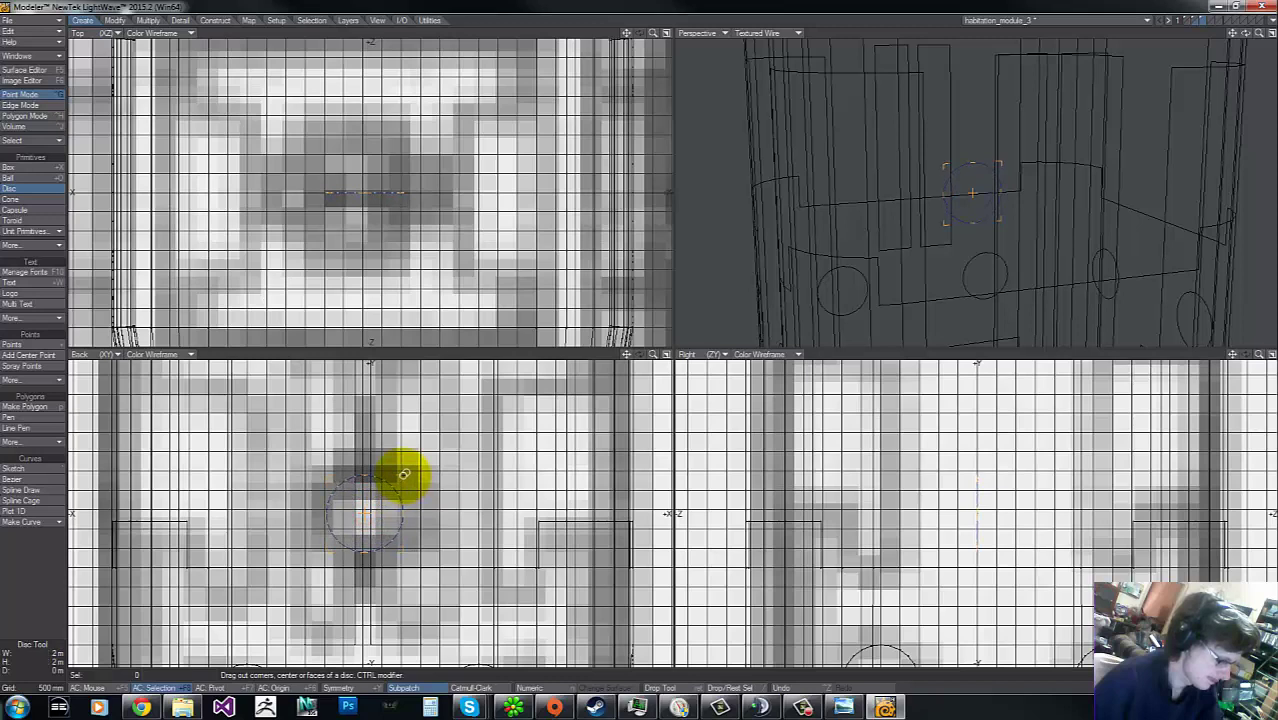
mouse_move(653, 355)
mouse_down()
mouse_move(519, 365)
mouse_move(635, 338)
mouse_up()
drag(375, 172, 378, 221)
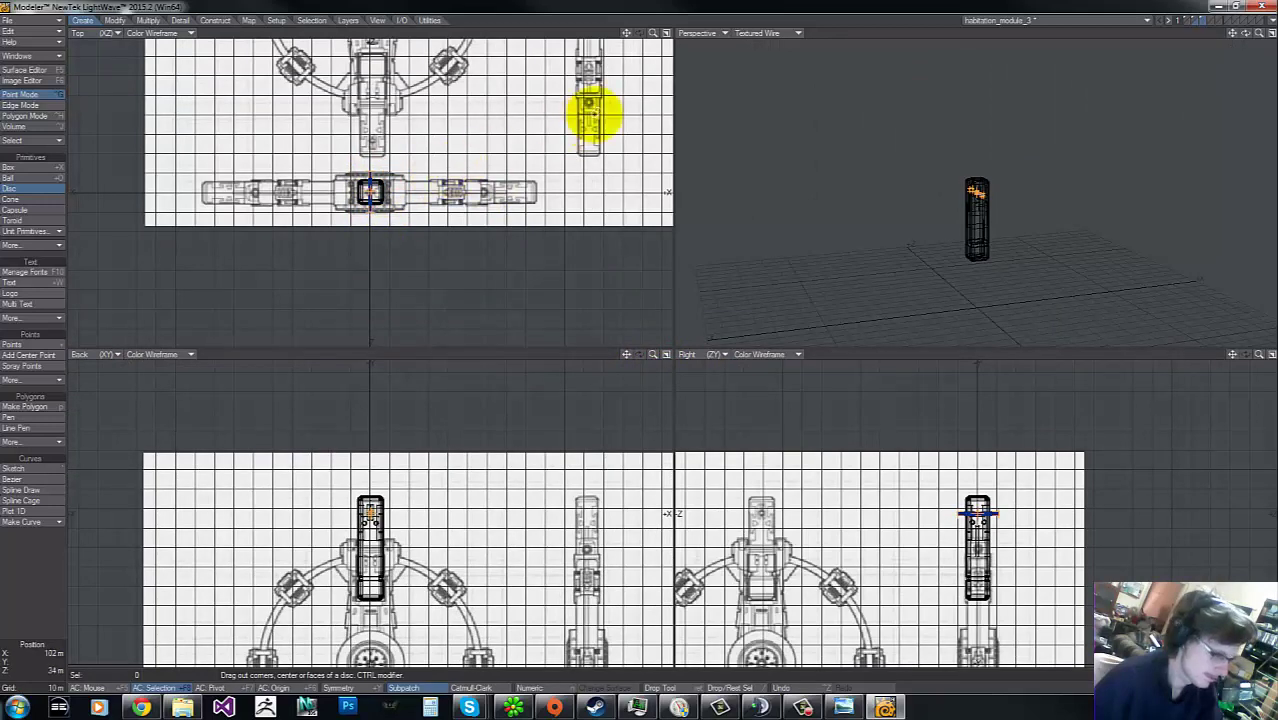
Step: Stencil the long cylinder into the module with Solid Drill, using the Stencil operation and the Default surface
drag(652, 36, 637, 338)
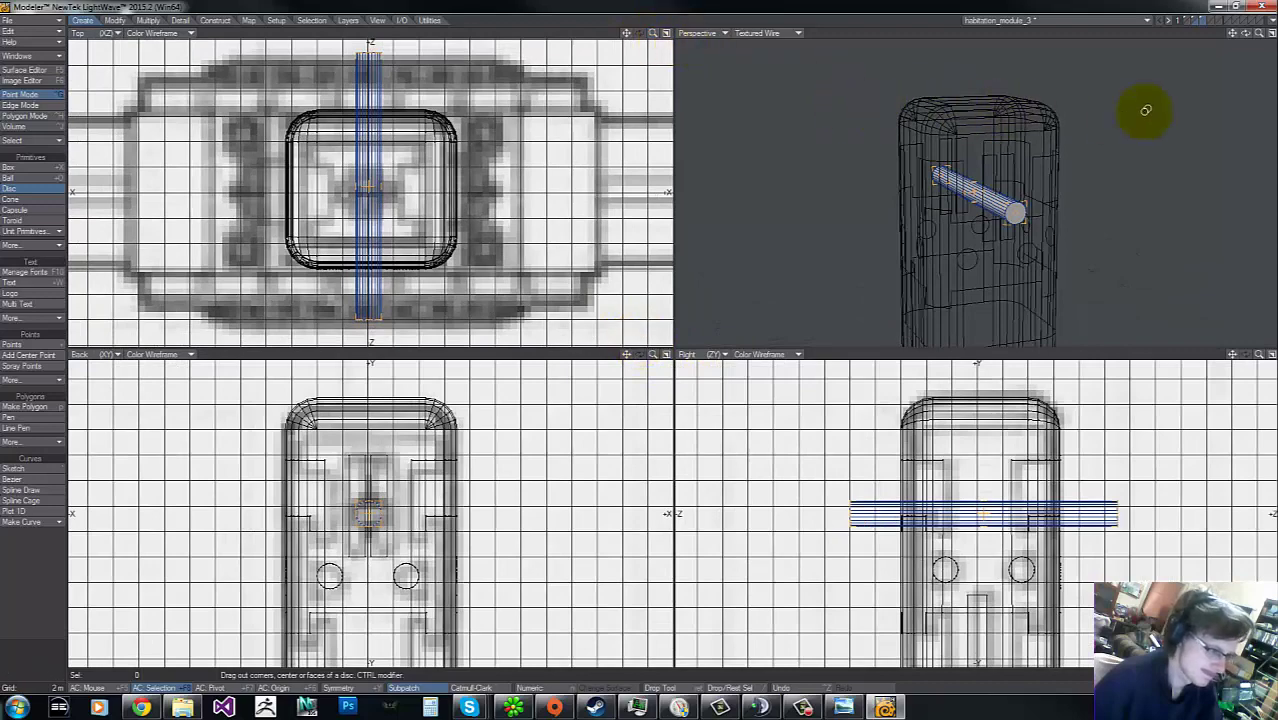
drag(1241, 38, 639, 334)
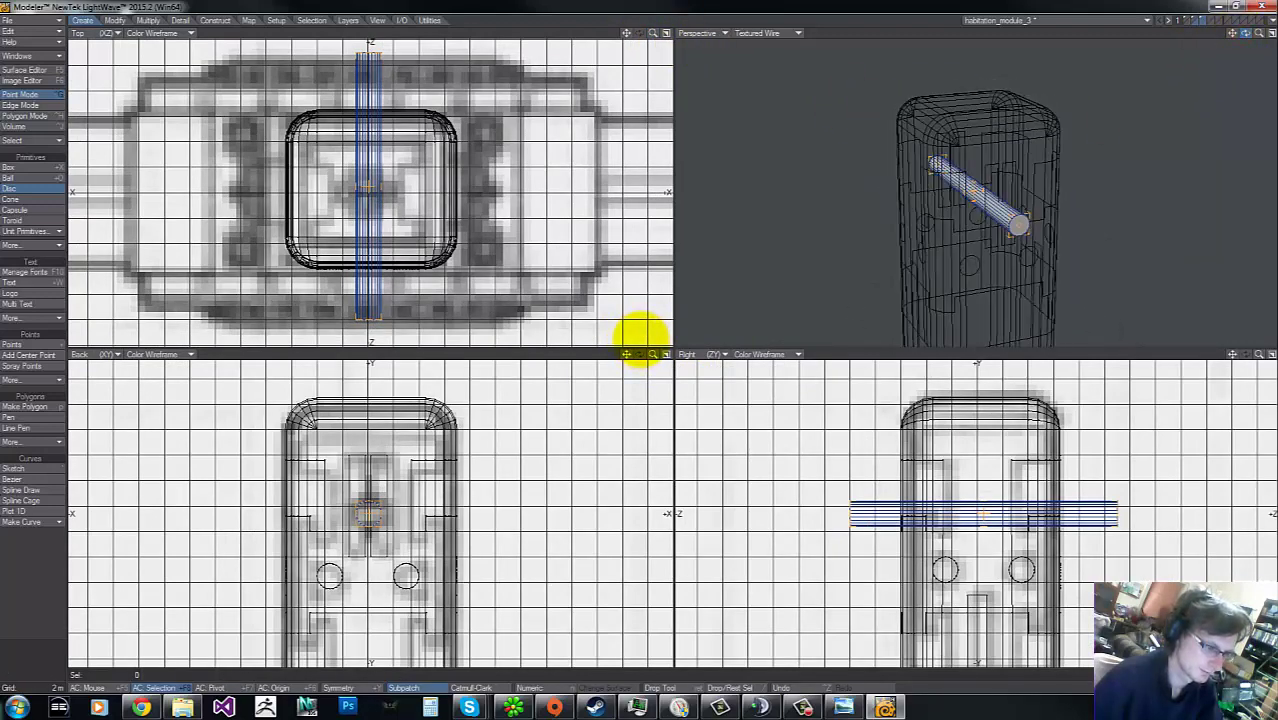
key(apostrophe)
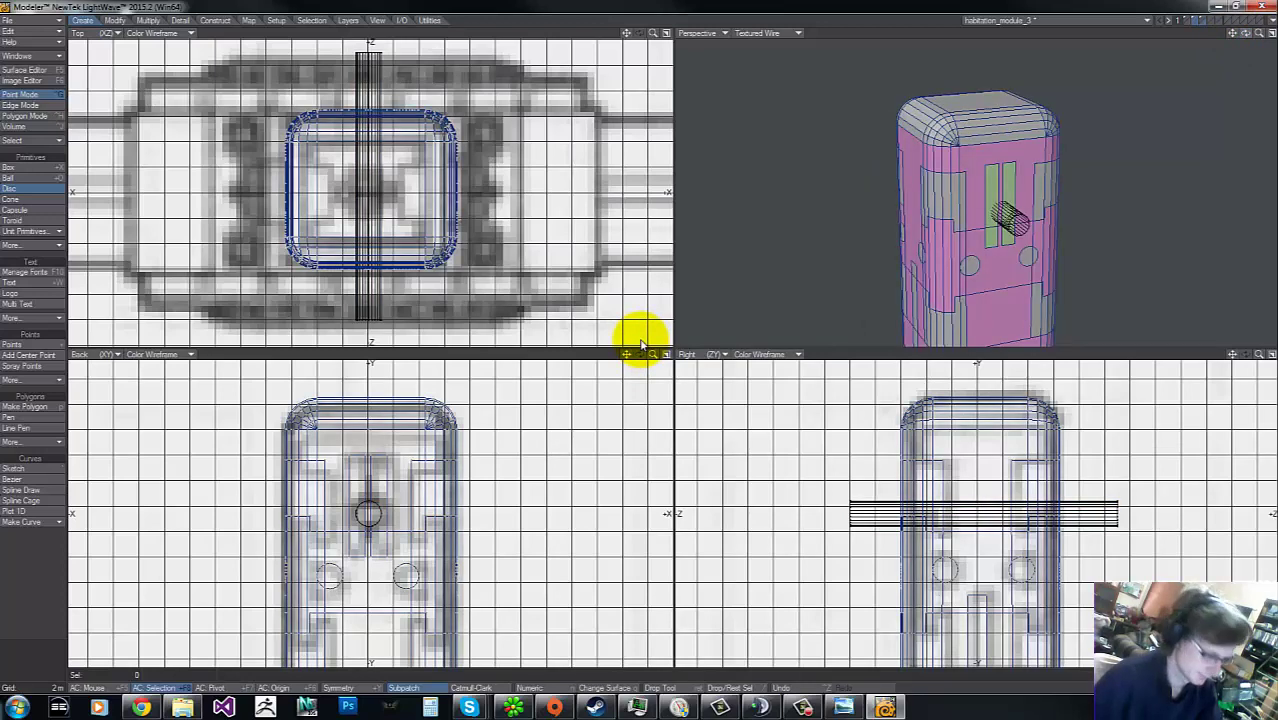
key(shift+b)
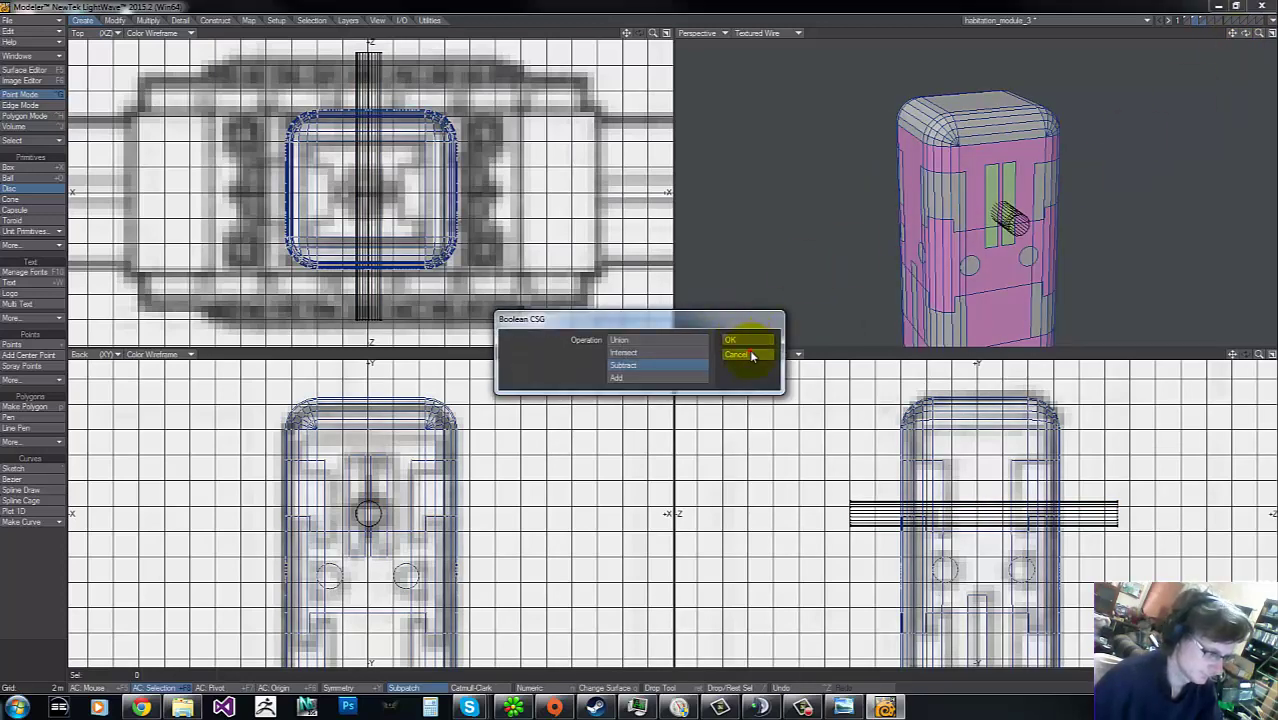
click(752, 355)
key(shift+r)
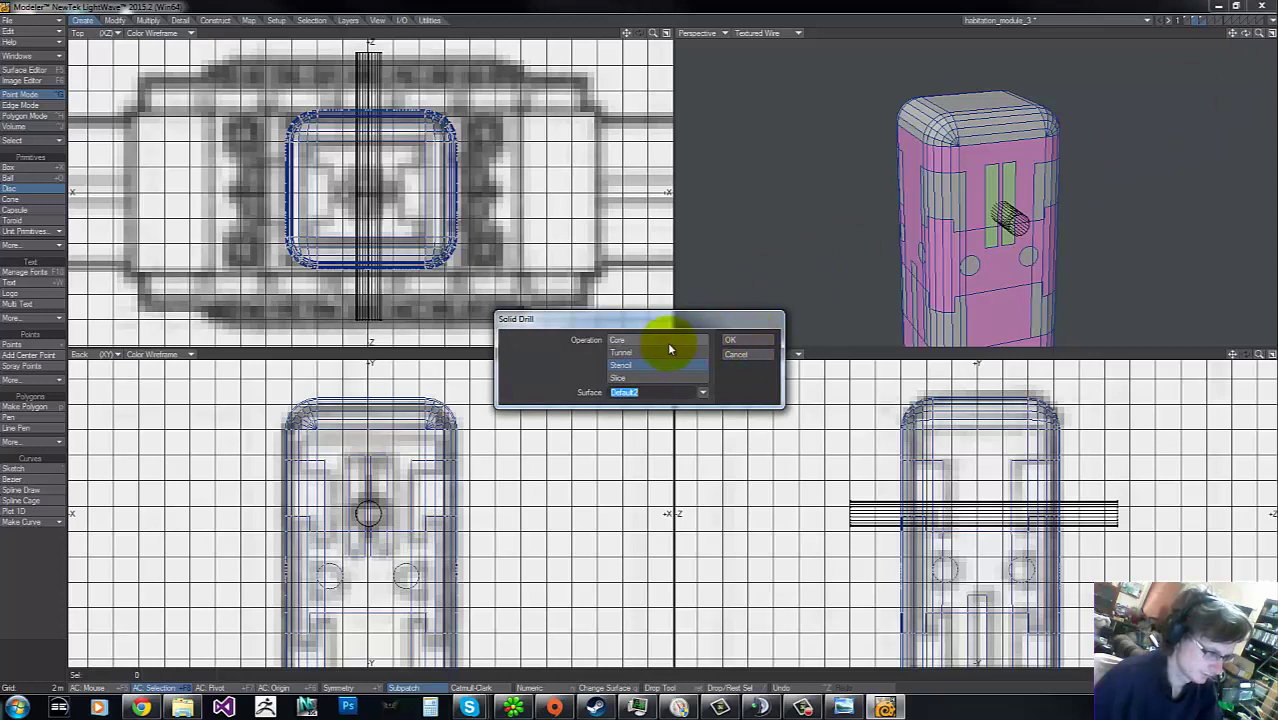
click(702, 392)
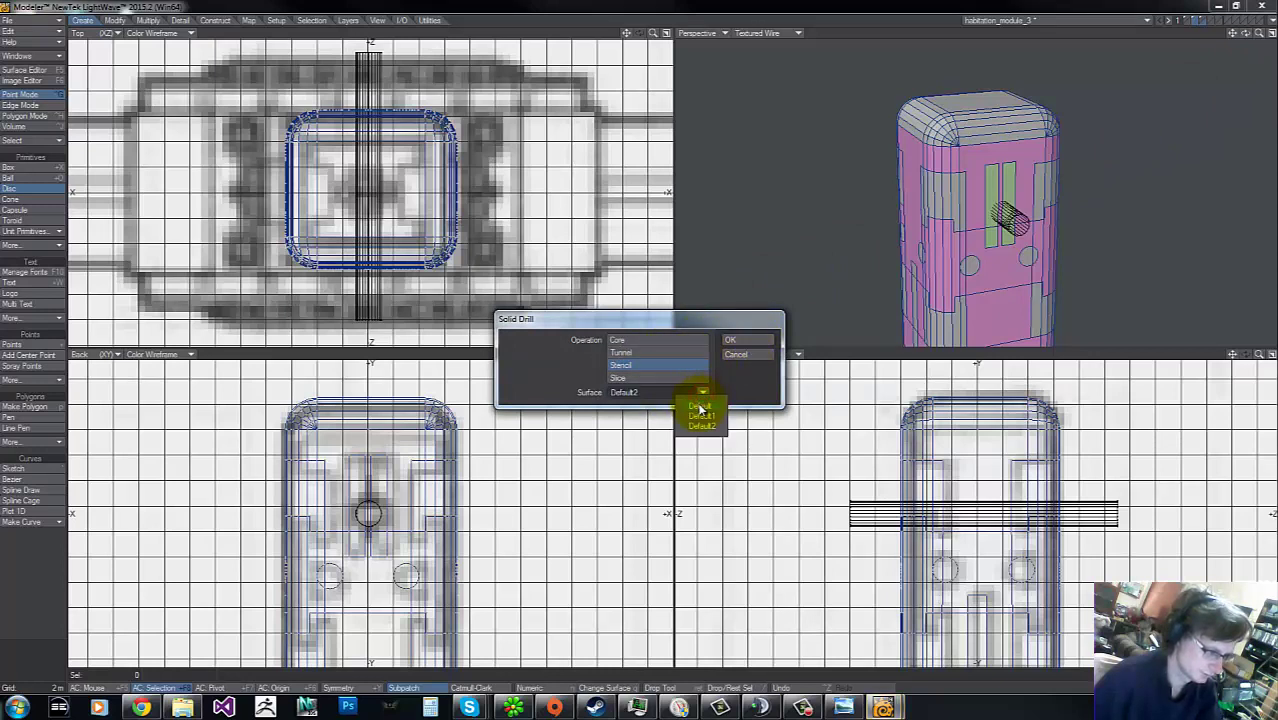
click(700, 407)
click(746, 341)
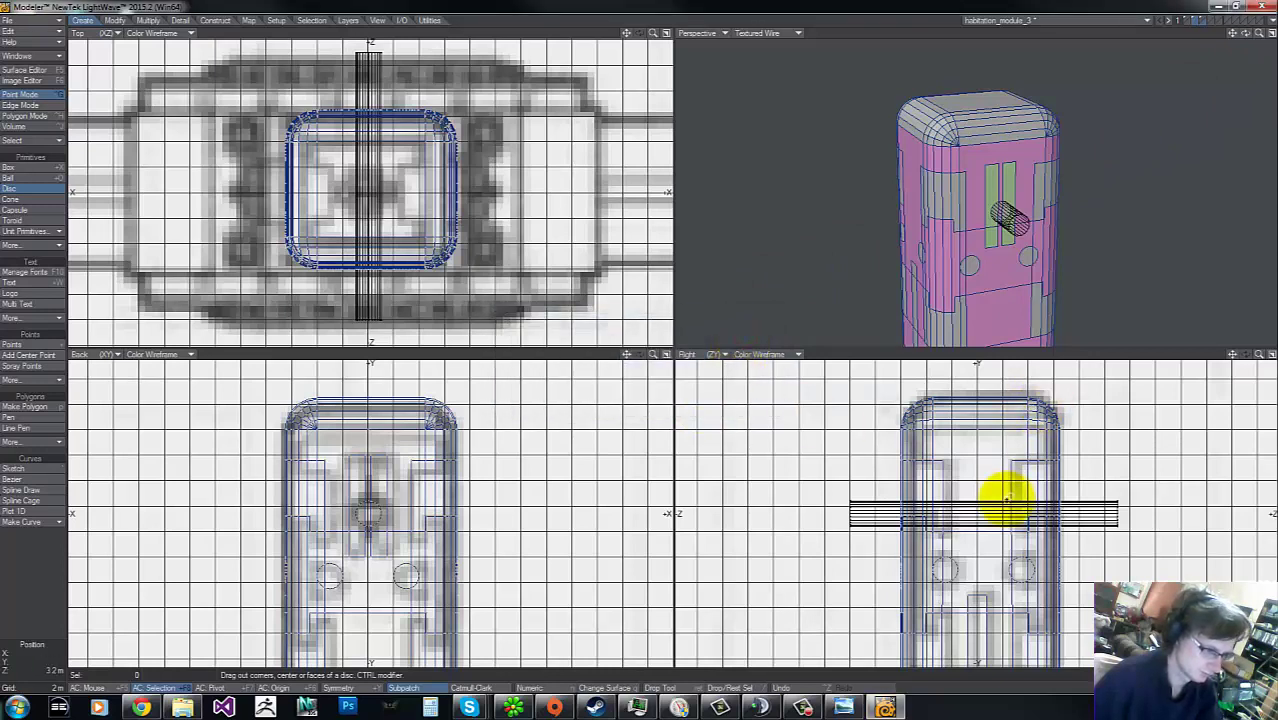
Step: On an empty layer over the module, draw a box about 5.4 m wide and 1.8 m deep that crosses the tower's top surface
click(1204, 20)
click(1202, 20)
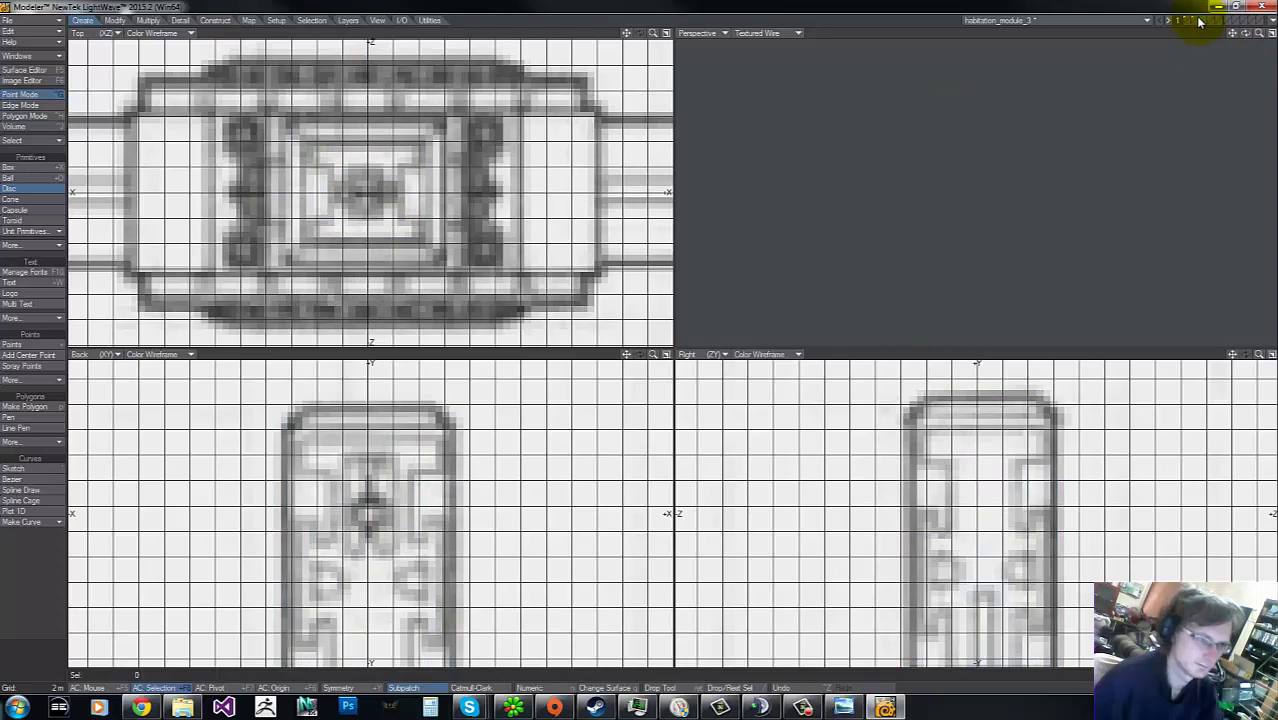
click(1198, 22)
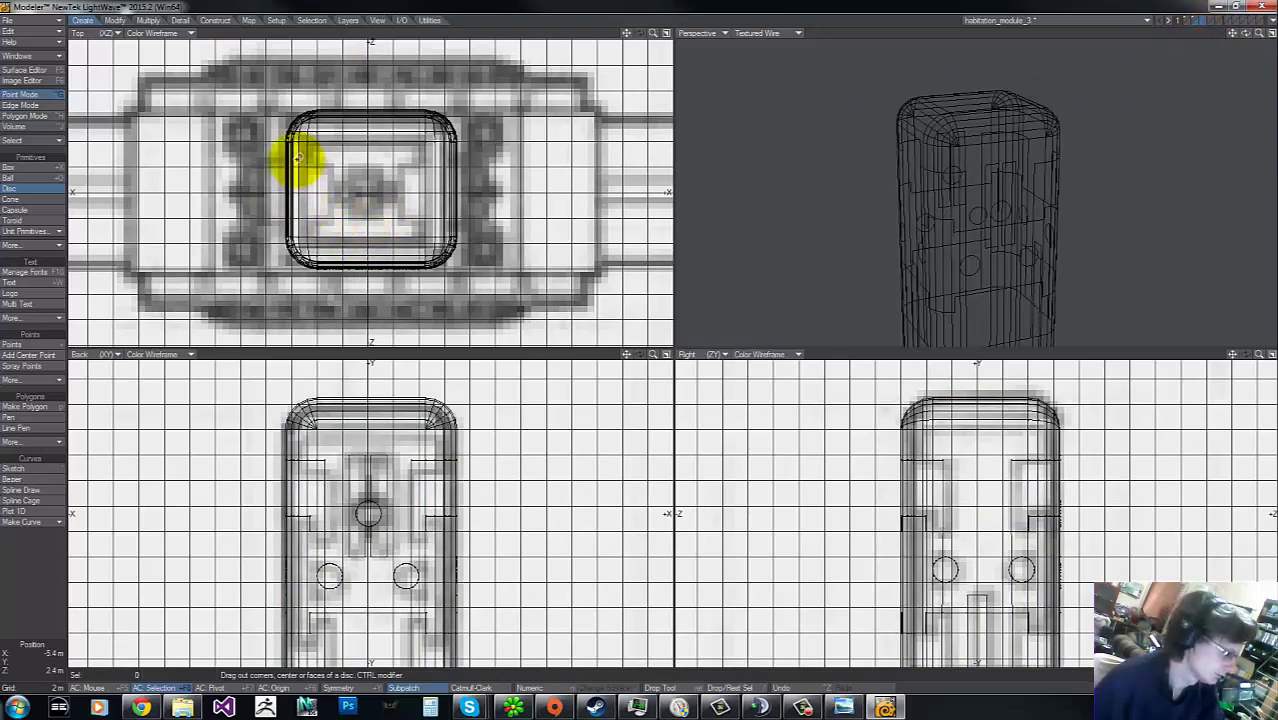
key(shift+x)
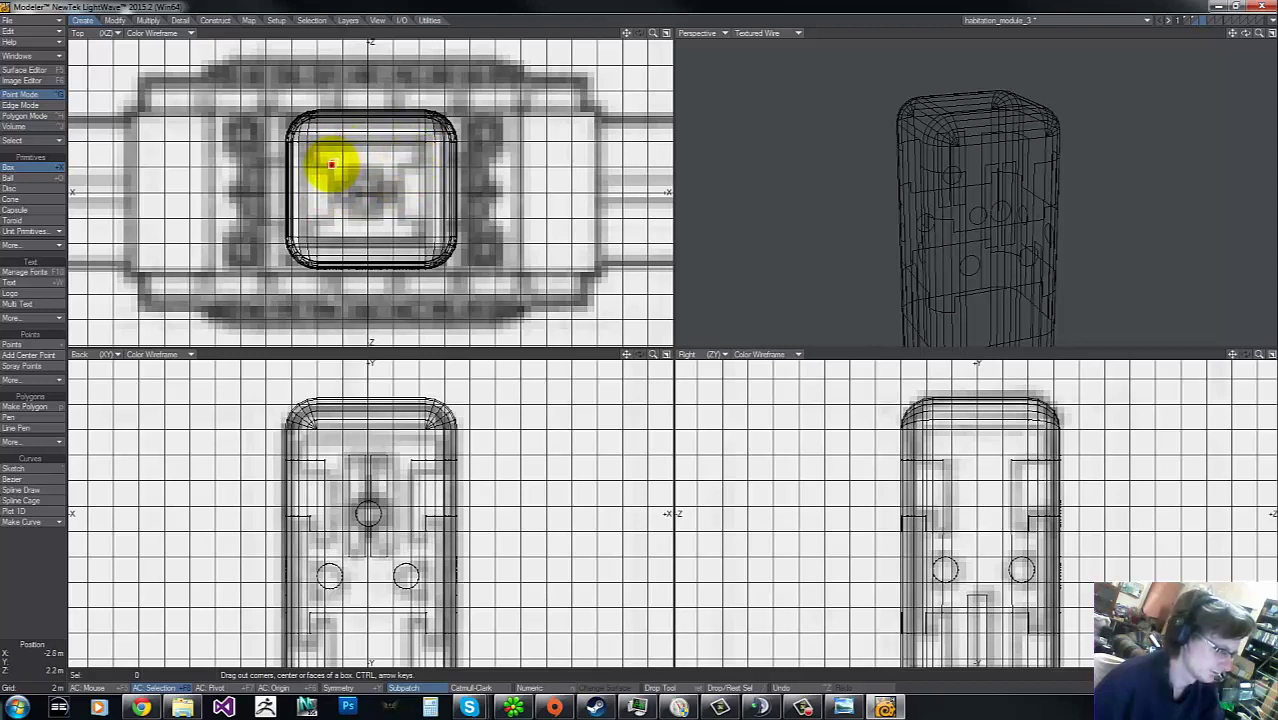
drag(331, 164, 402, 182)
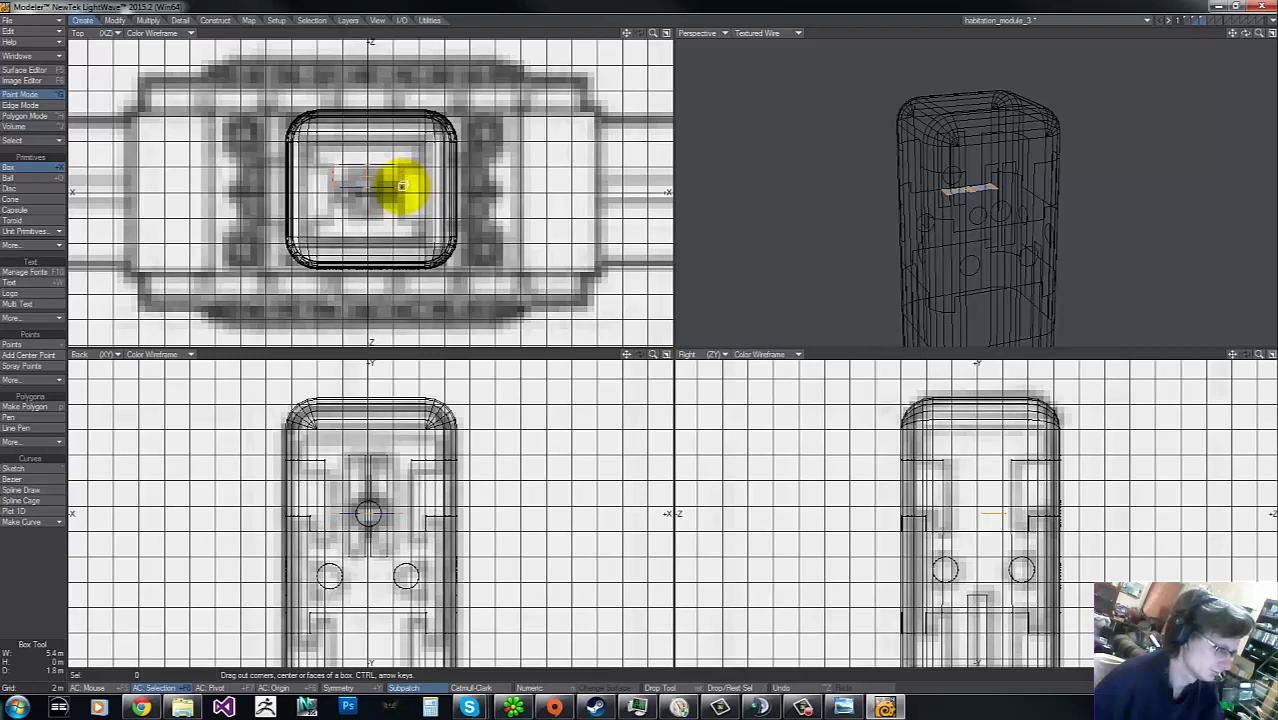
click(366, 389)
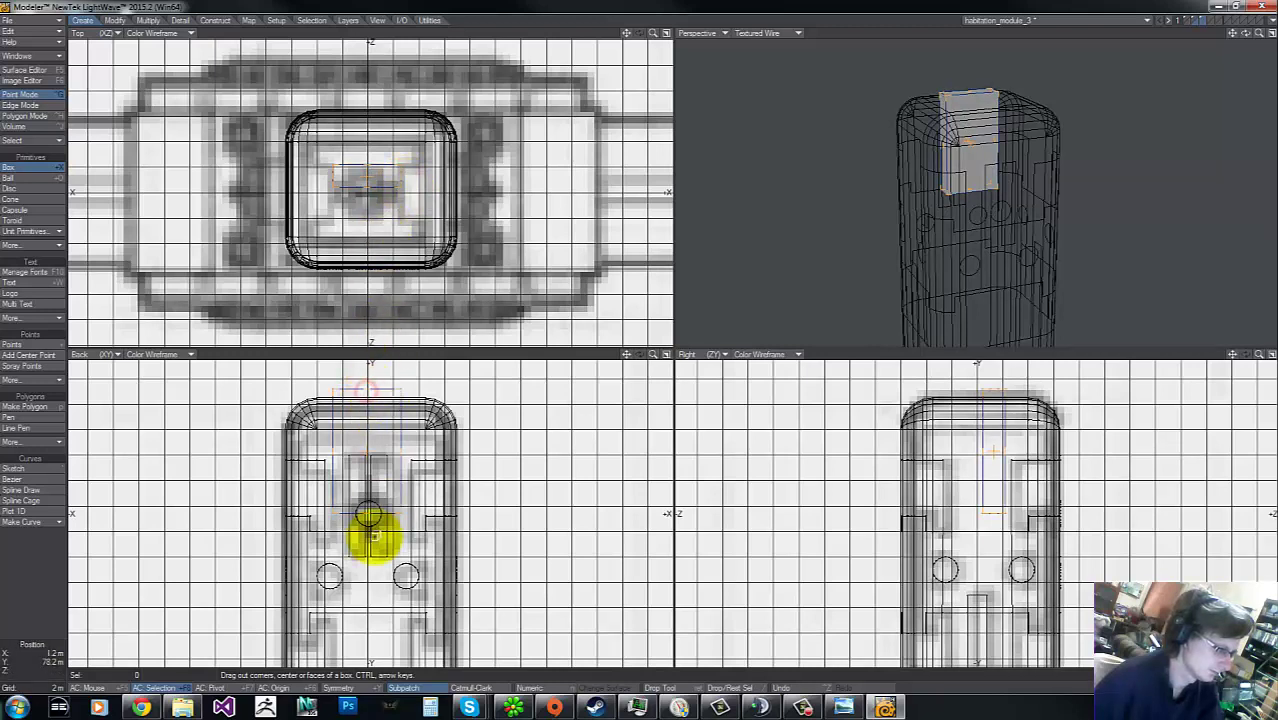
click(380, 528)
drag(380, 457, 379, 428)
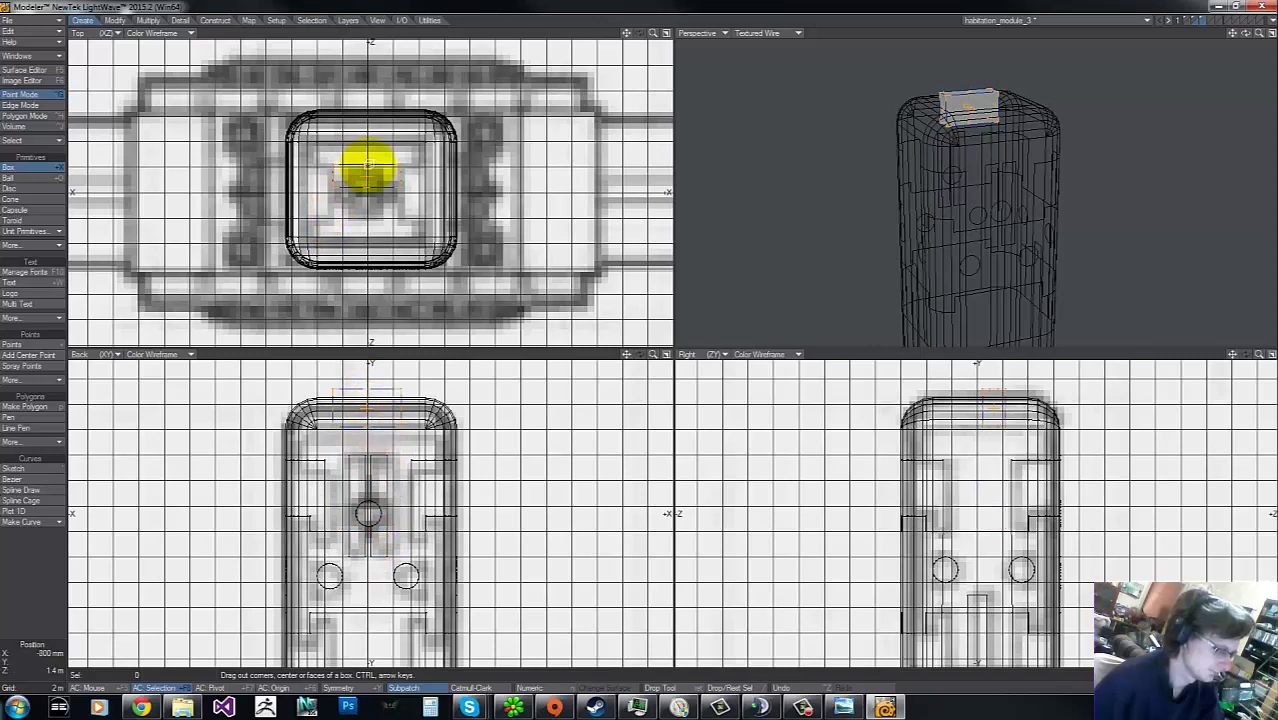
Step: Extend the box's long outer face about 1.8 m along Z to add a second section towards the tower's edge
drag(1232, 33, 640, 345)
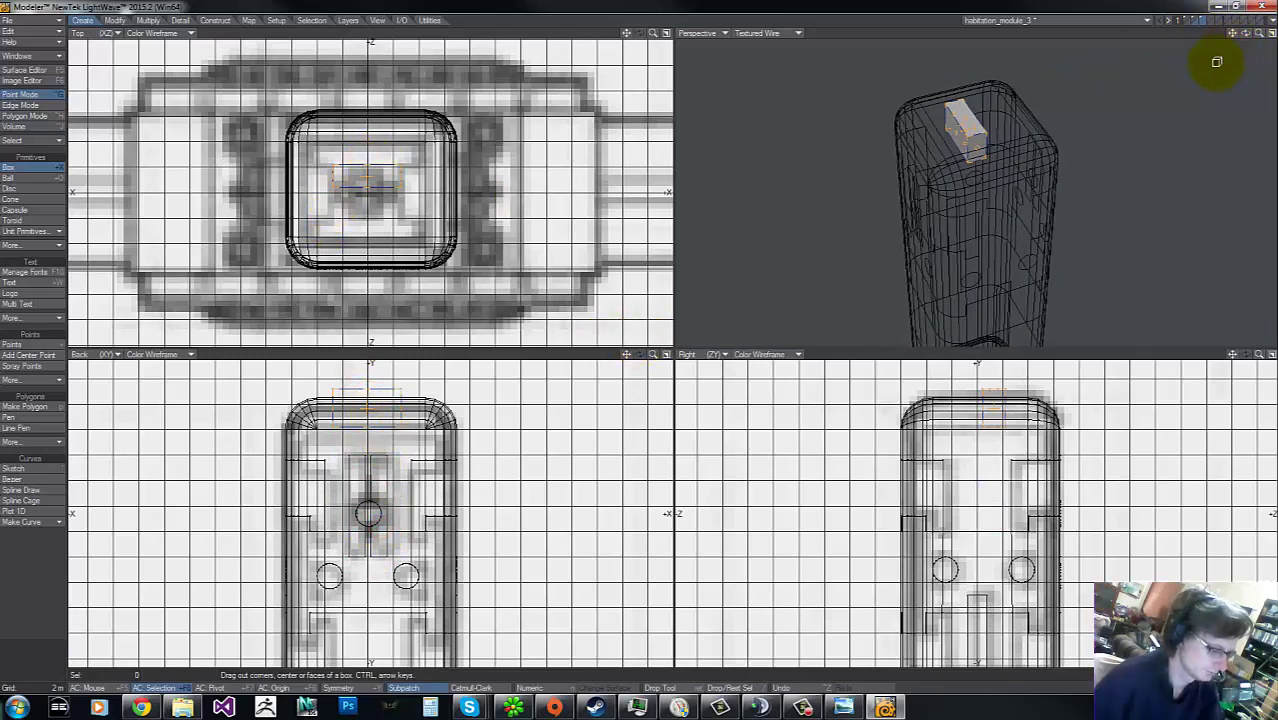
key(ctrl+h)
key(e)
key(t)
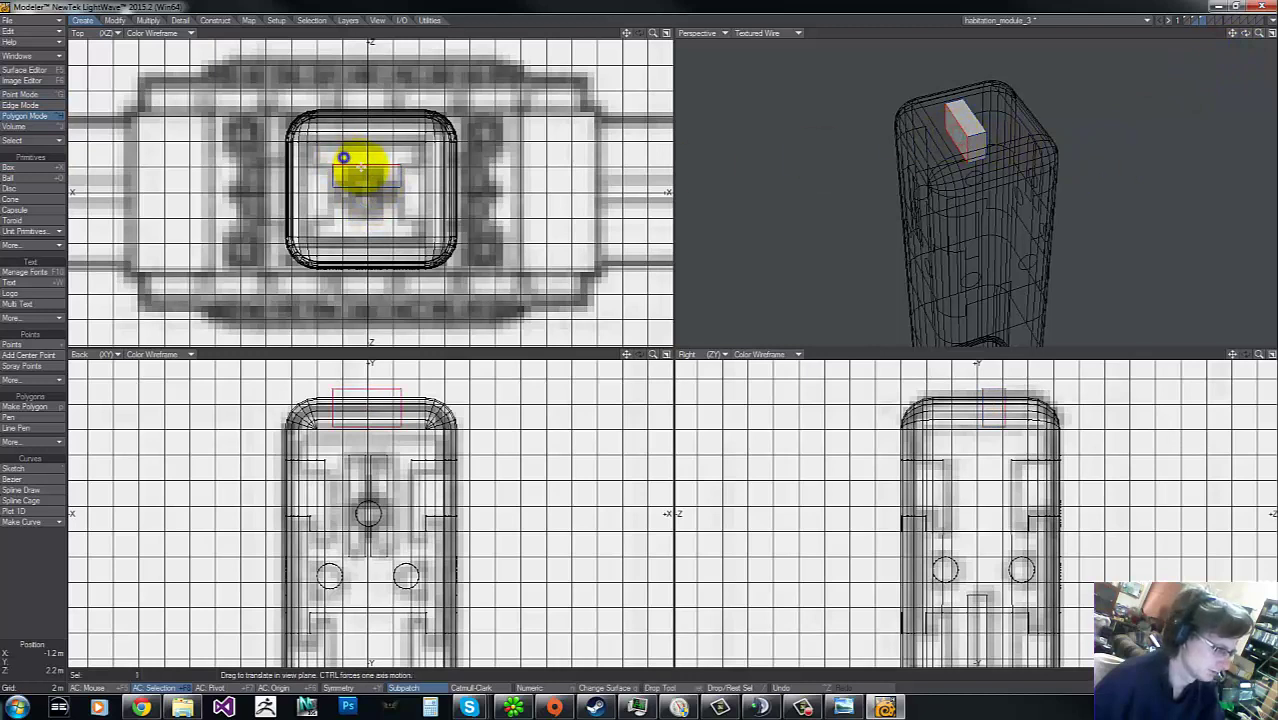
drag(360, 164, 360, 149)
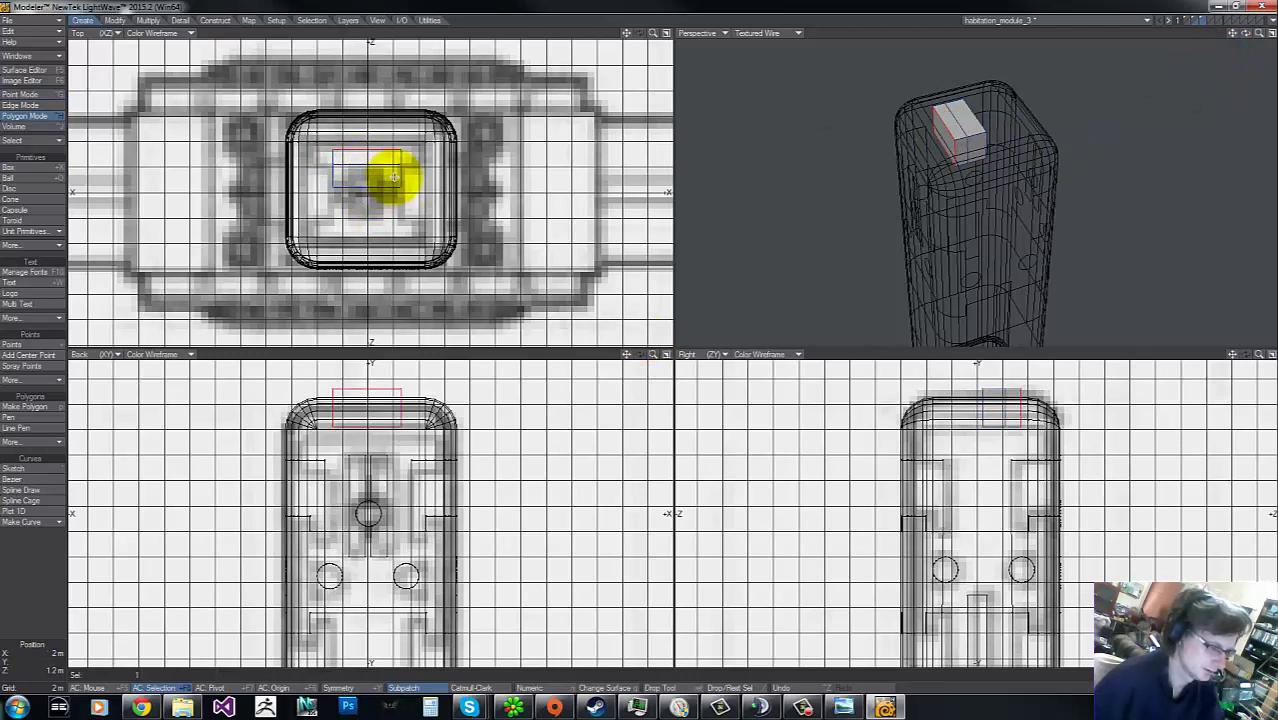
key(u)
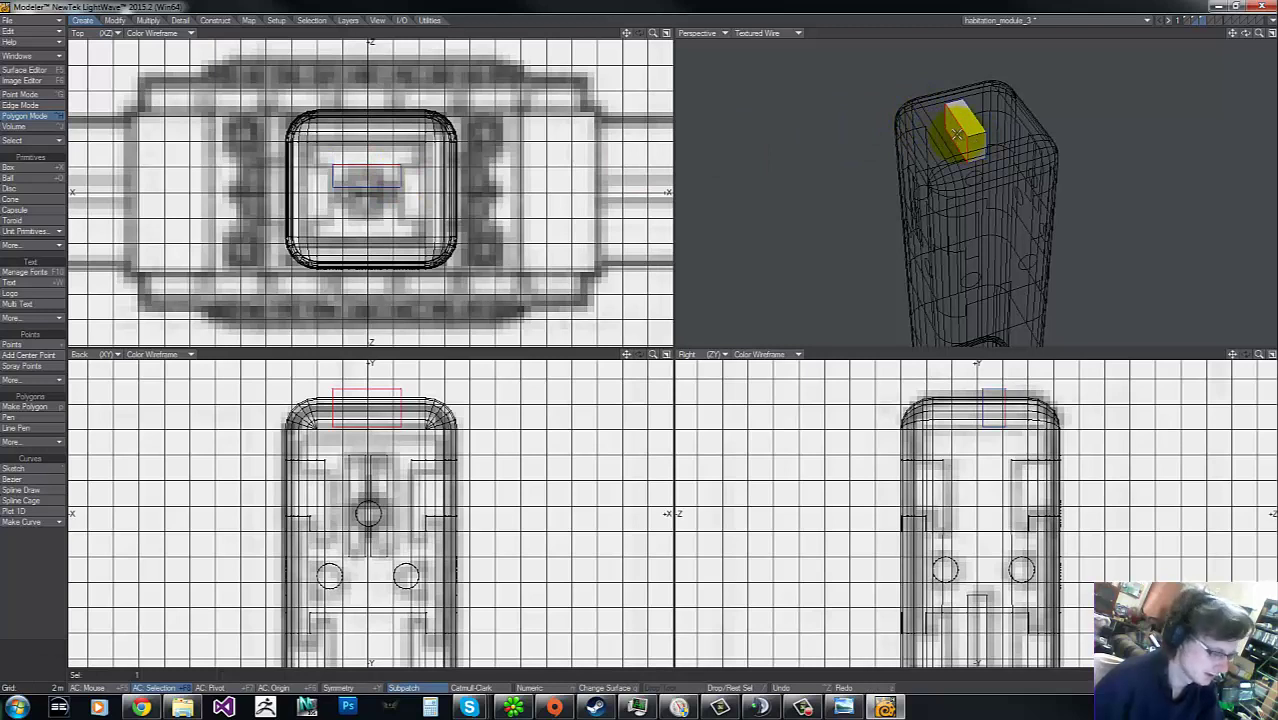
key(shift+f)
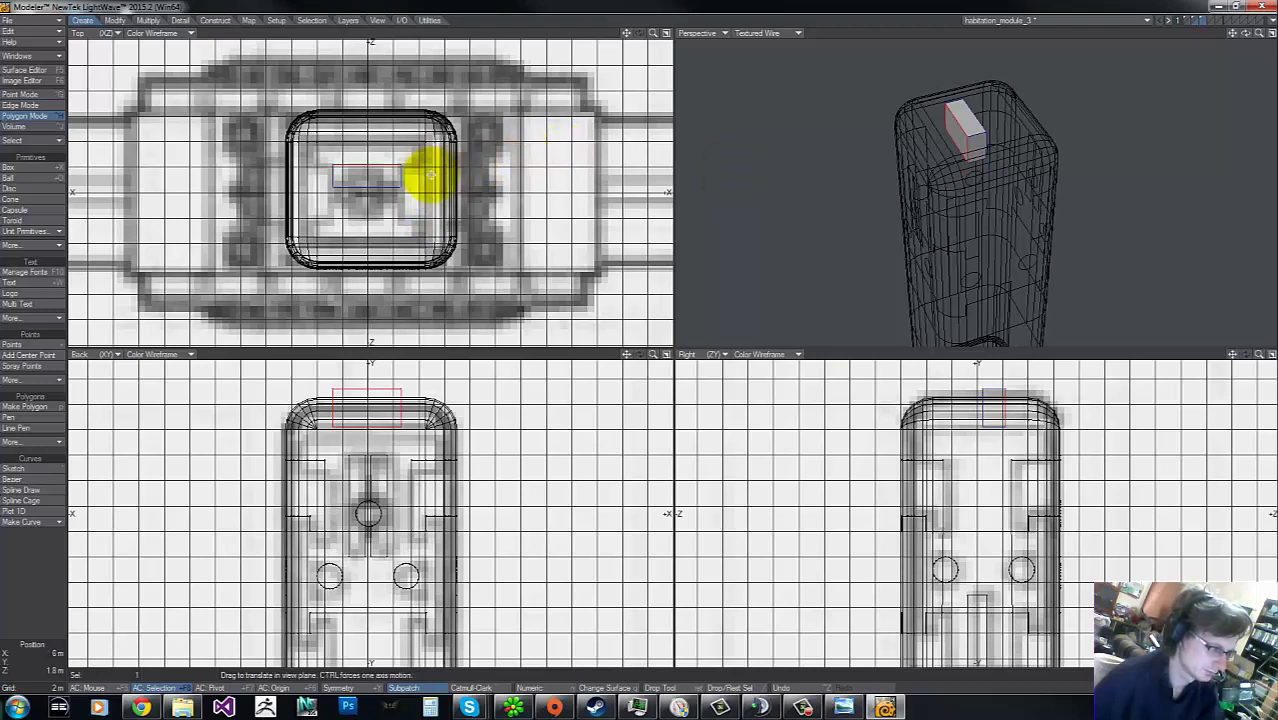
drag(337, 231, 638, 335)
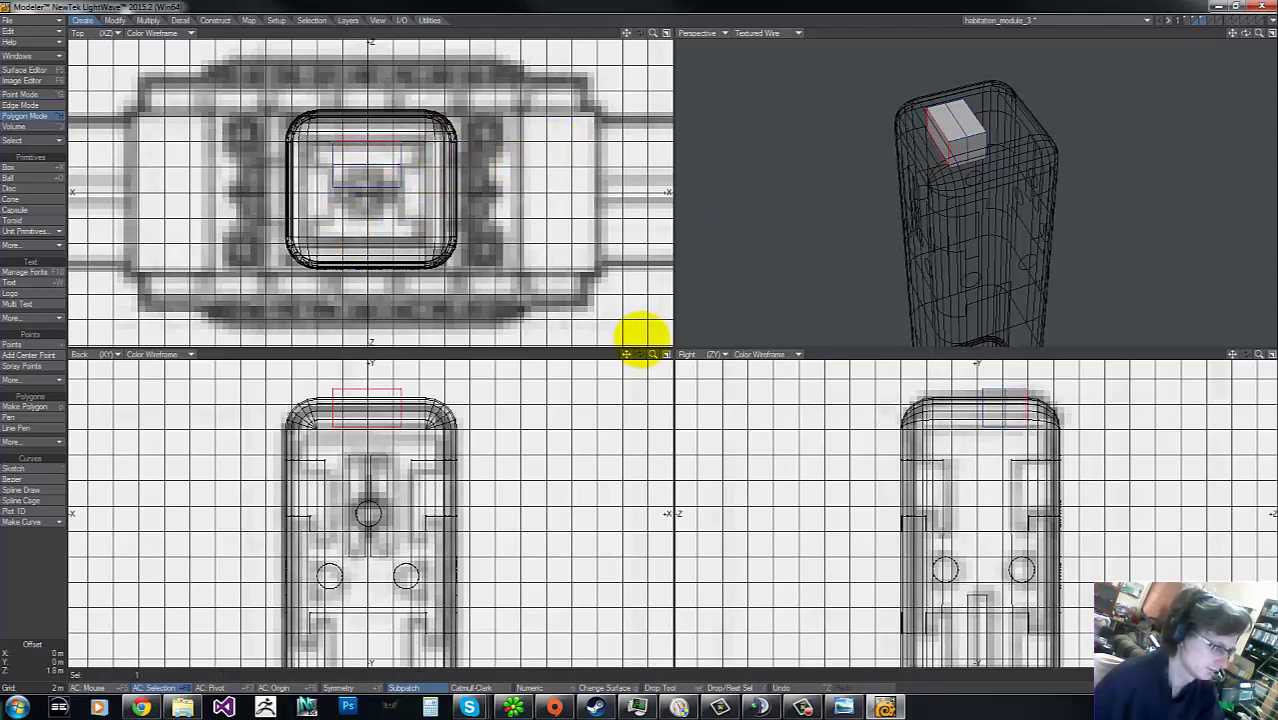
key(space)
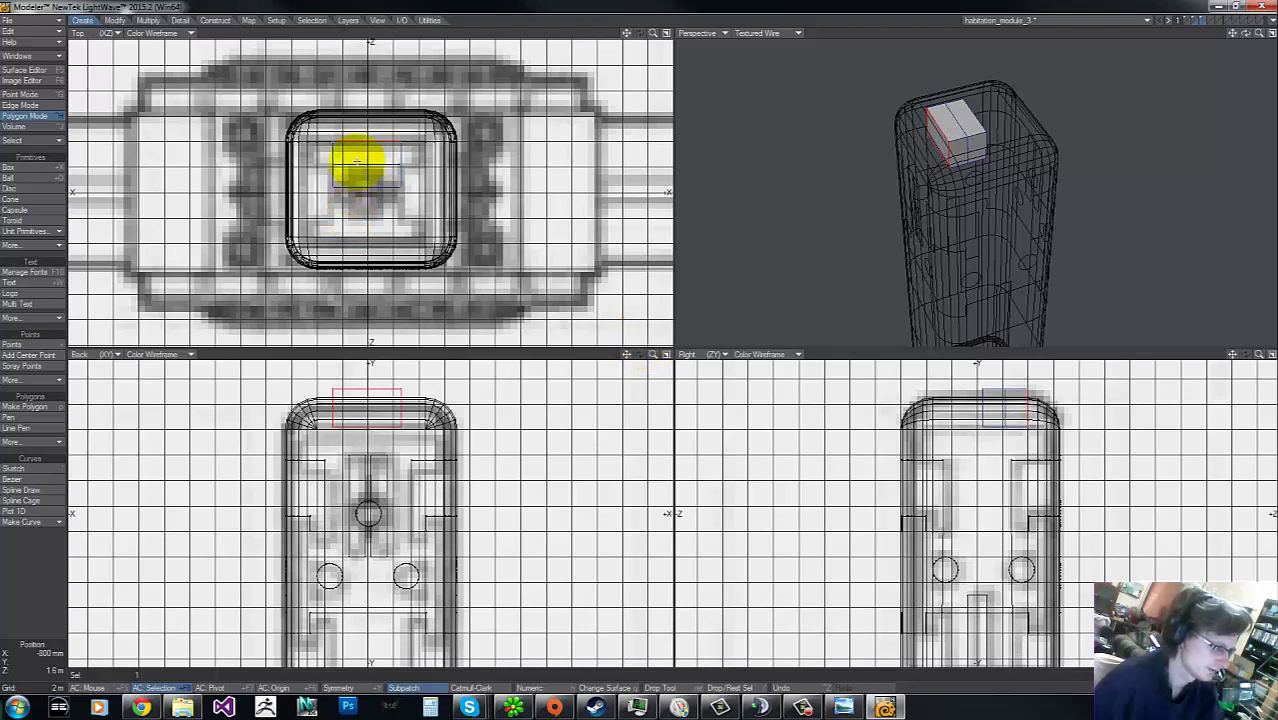
Step: Select the two end faces of the extended section and stretch them outward along X to form the blueprint's T shape
click(351, 134)
right_drag(337, 132, 329, 177)
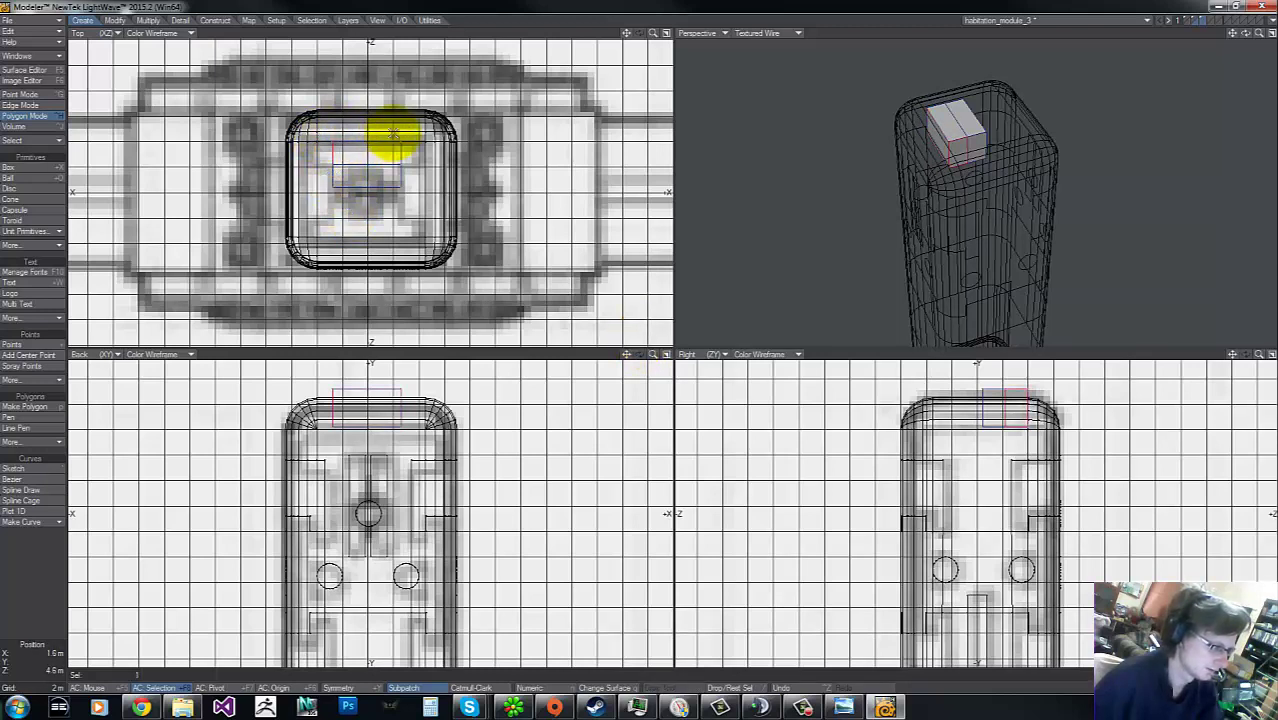
click(960, 130)
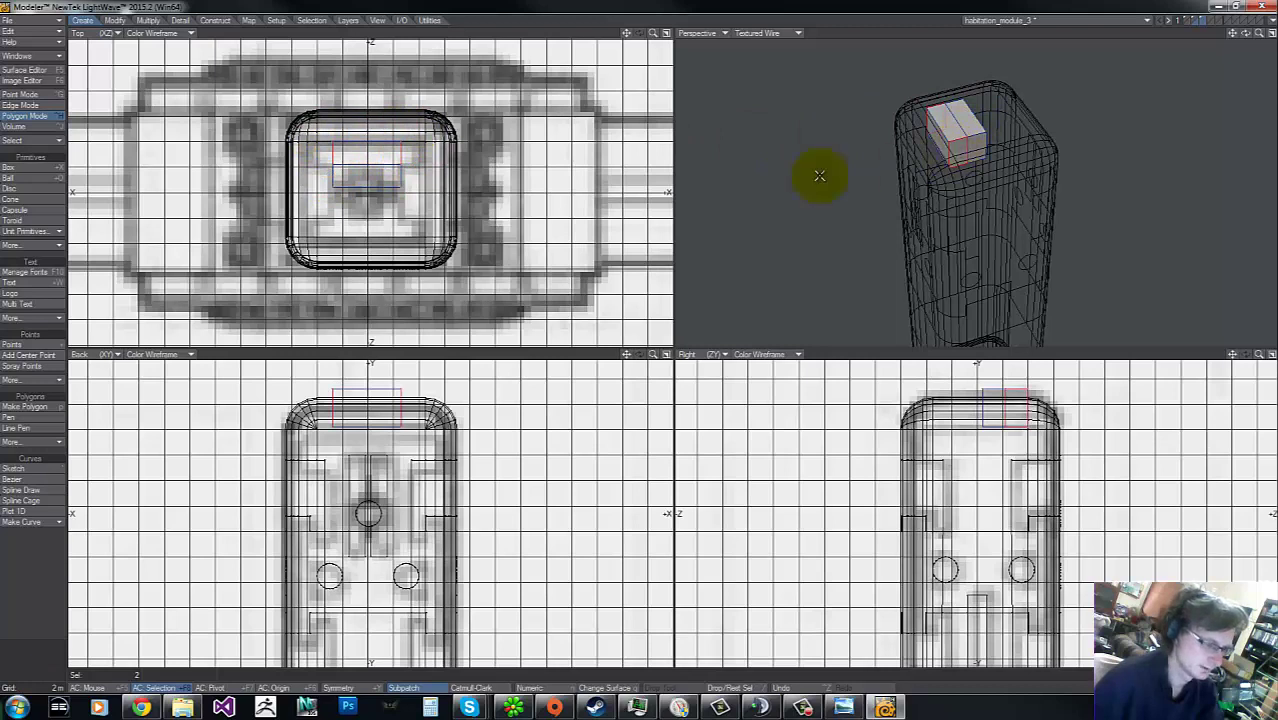
key(f)
click(383, 159)
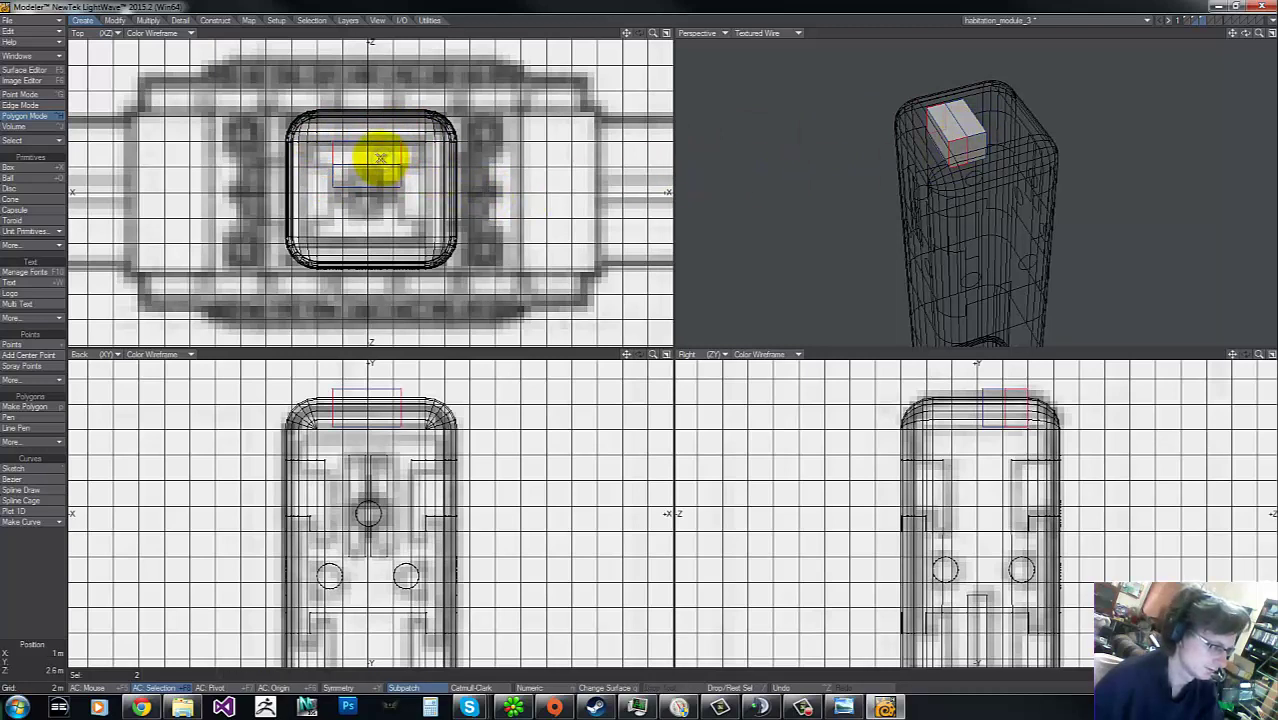
key(h)
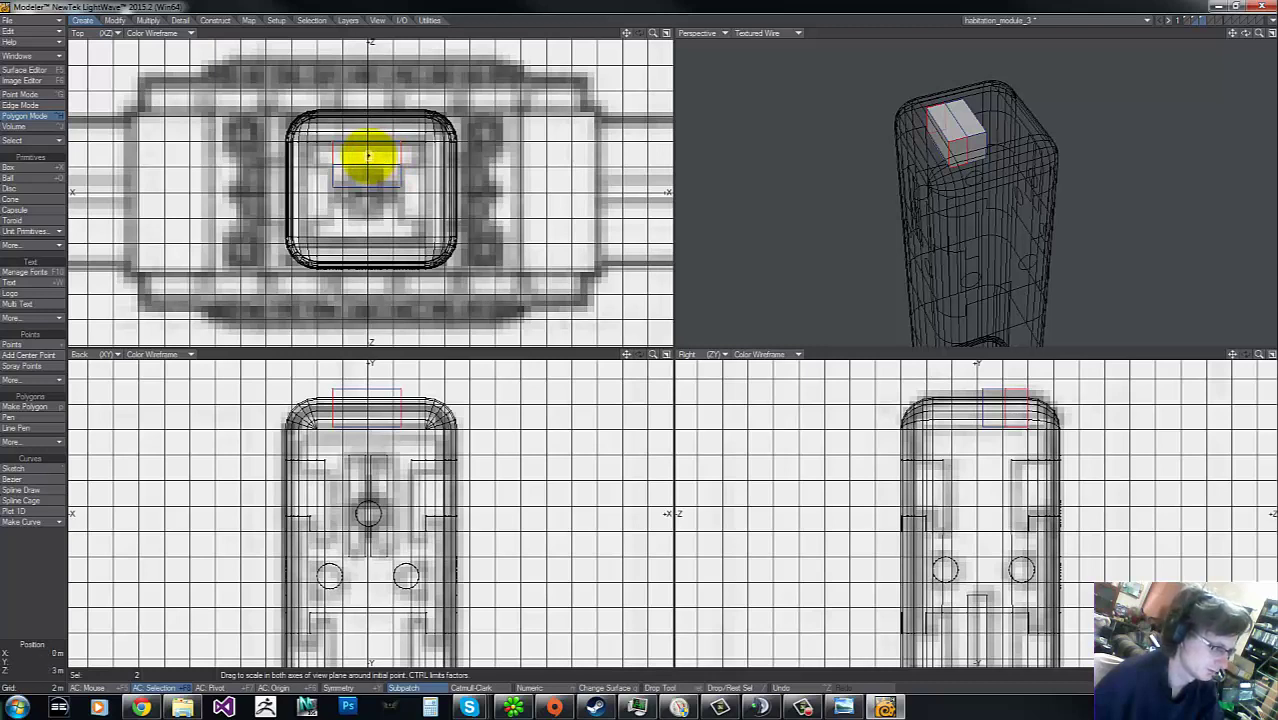
click(368, 156)
drag(641, 338, 649, 338)
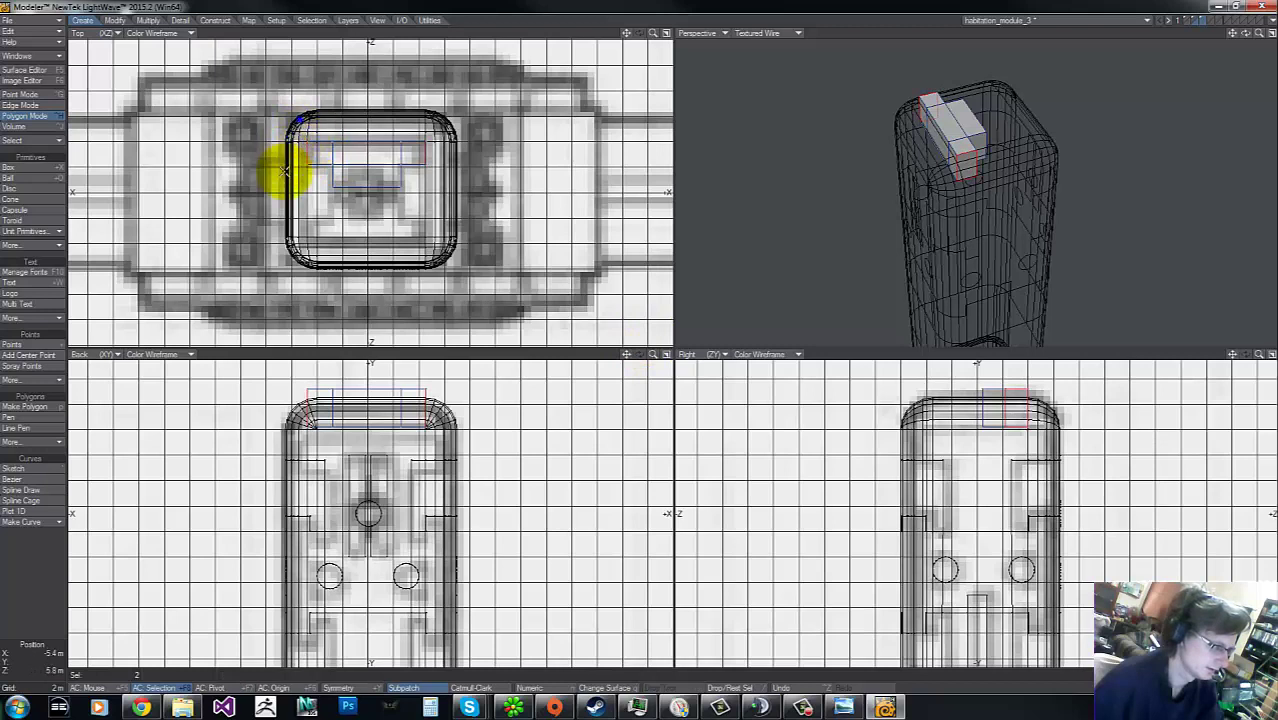
Step: Mirror the T-shaped block across the tower's X axis to the opposite half of the top
key(shift+v)
ctrl+drag(411, 193, 251, 189)
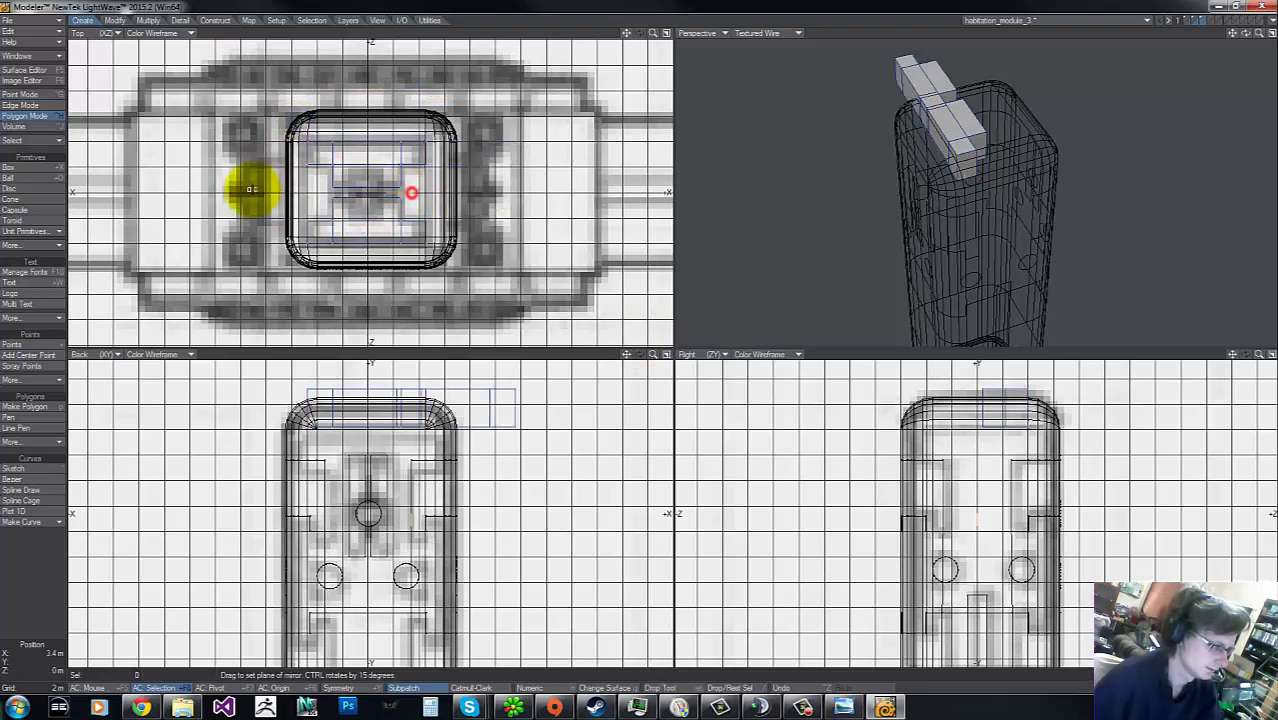
key(space)
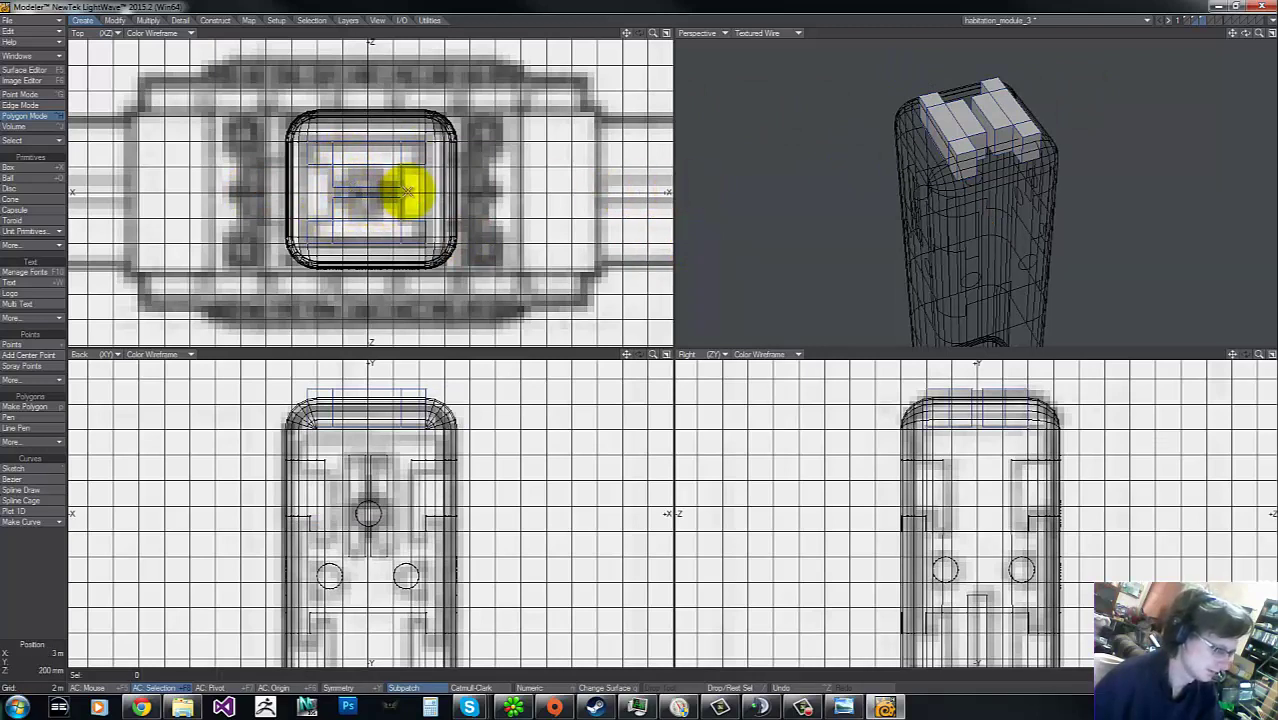
Step: Try to stencil the two T-shaped blocks into the module's top with Solid Drill, using the Stencil operation and the Default1 surface
key(apostrophe)
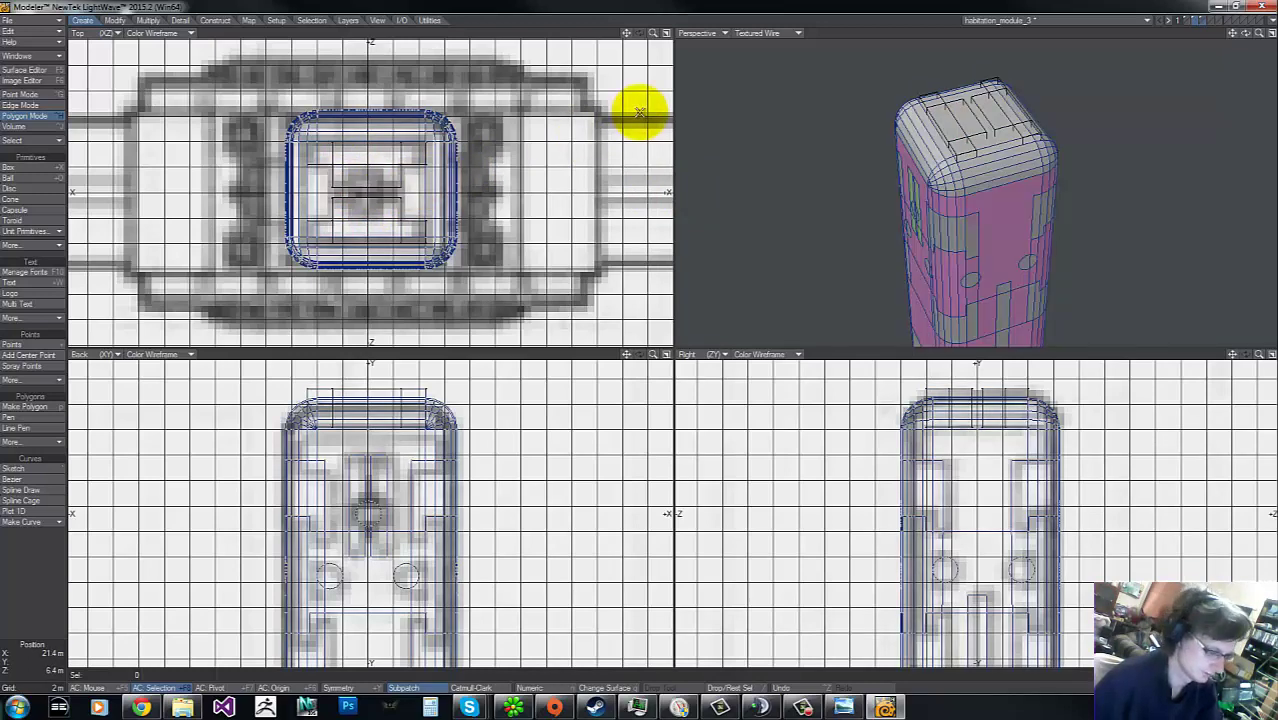
key(shift+r)
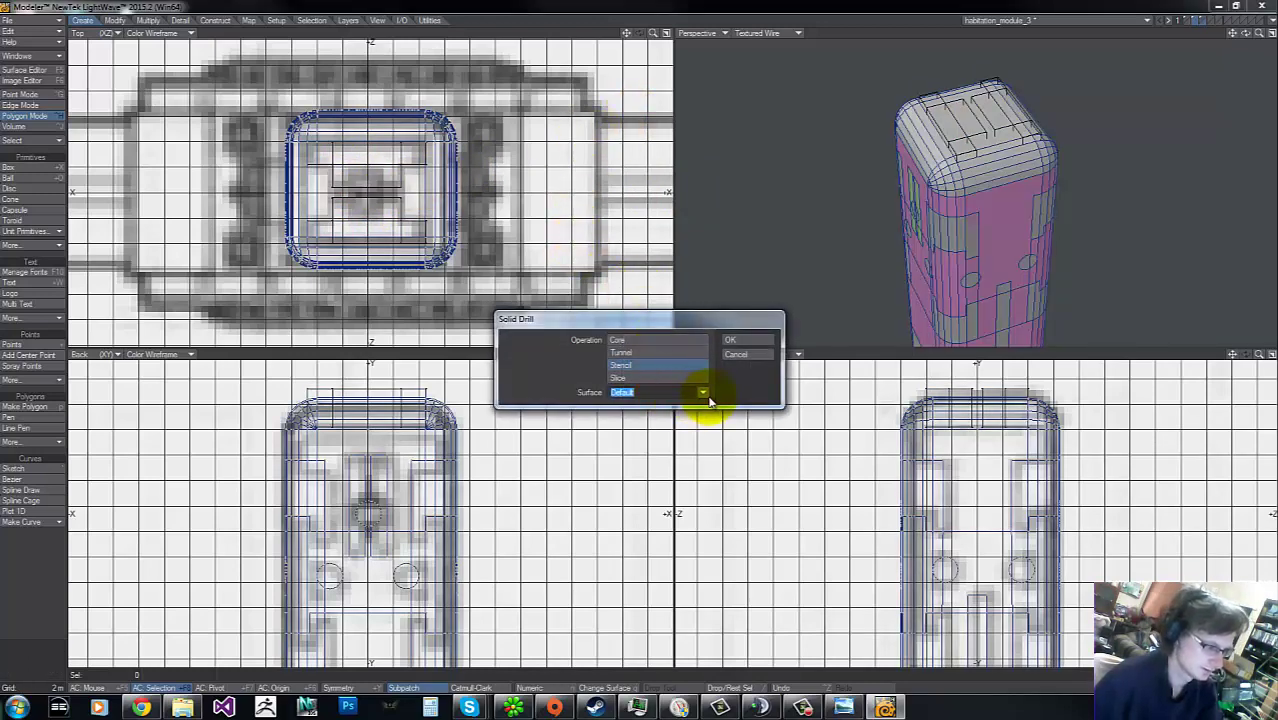
click(706, 393)
click(703, 421)
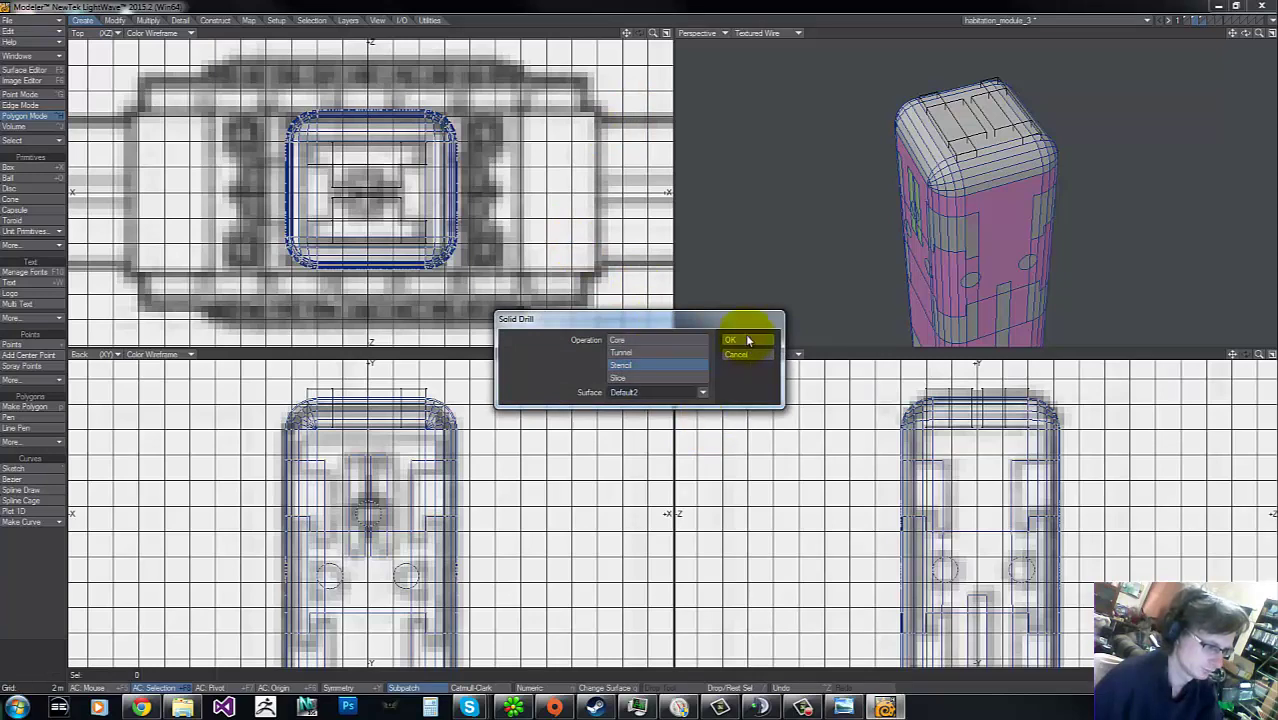
click(705, 392)
click(705, 413)
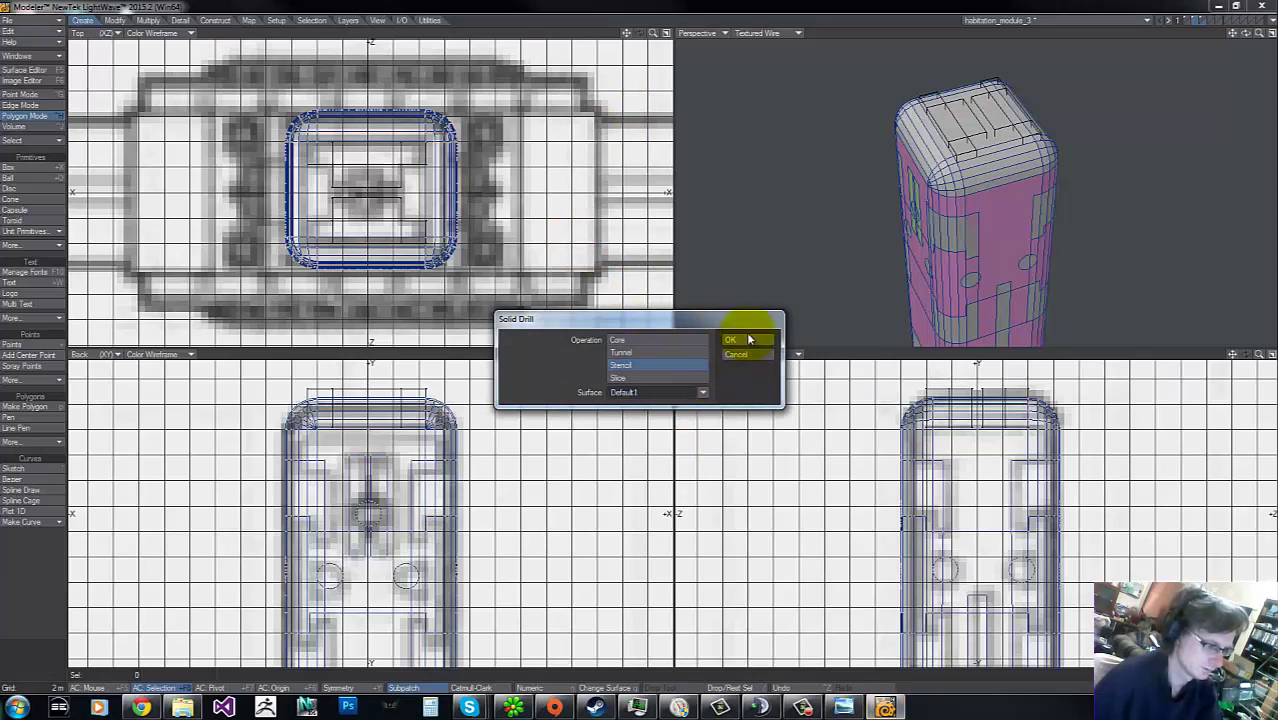
click(745, 340)
click(743, 342)
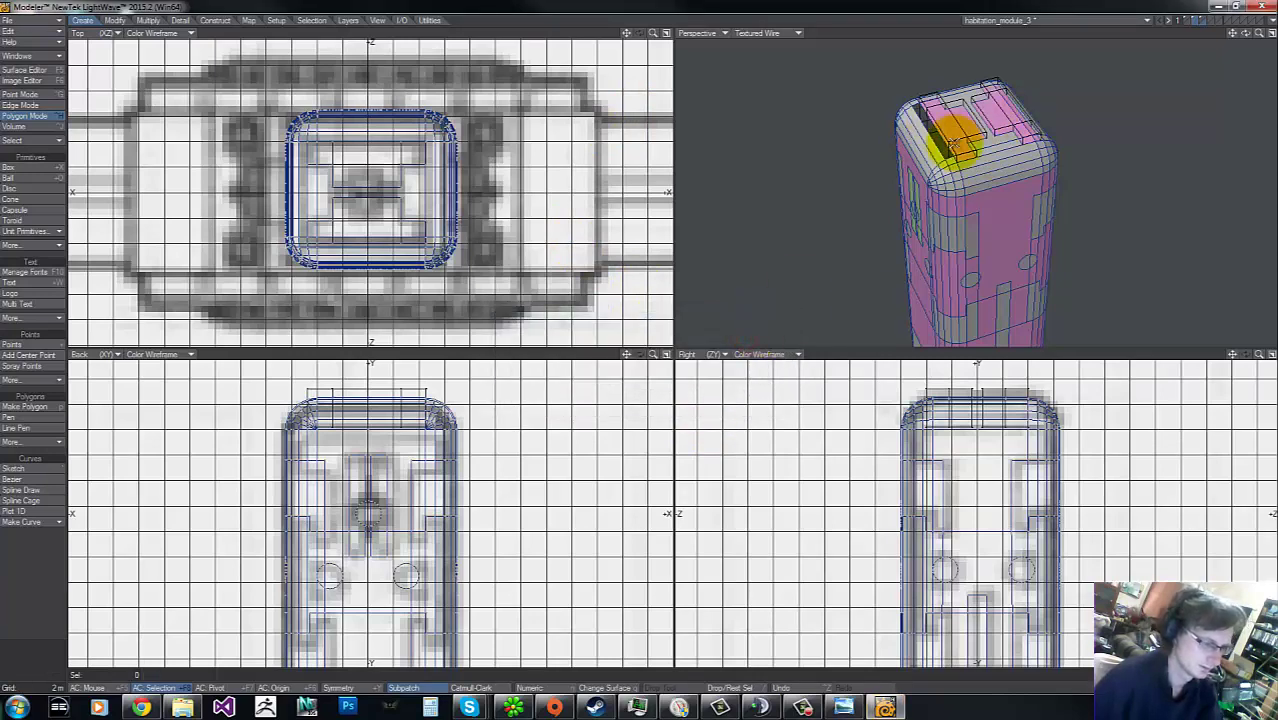
Step: Move the +X end points of both T-shaped cutter blocks slightly outward along X to match the blueprint
drag(1246, 35, 1075, 118)
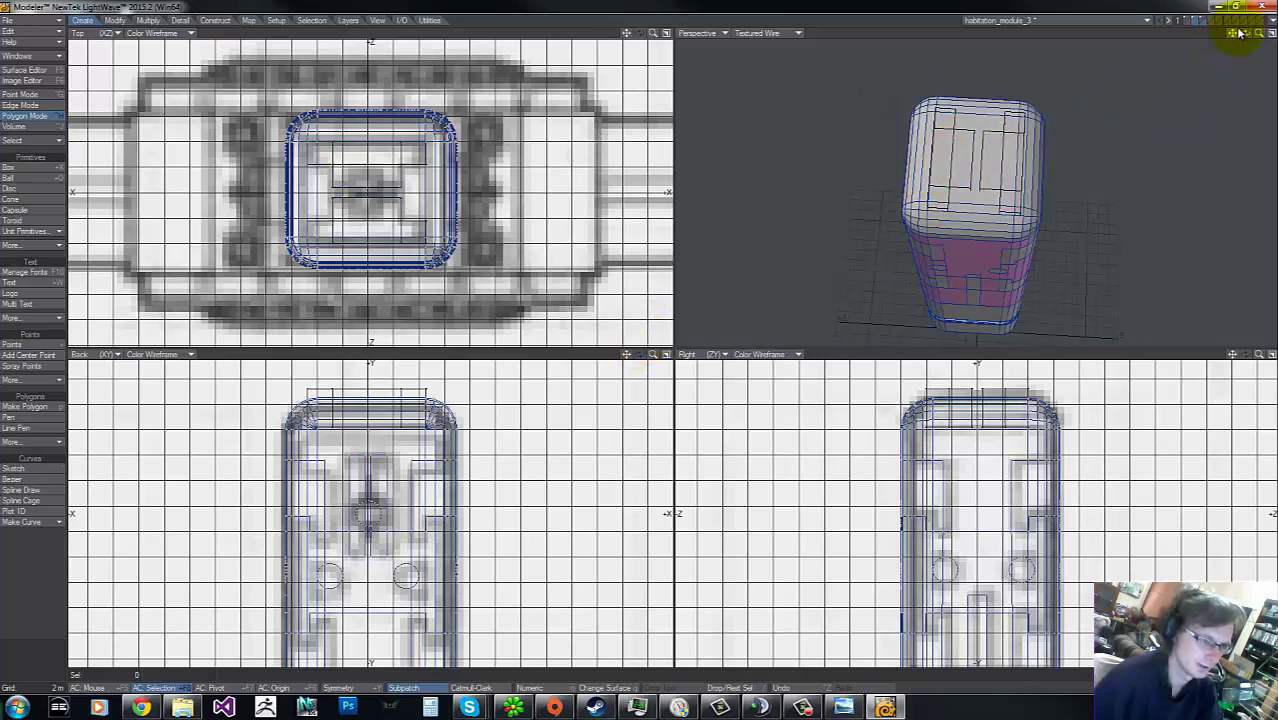
drag(1259, 34, 644, 345)
drag(1246, 34, 637, 342)
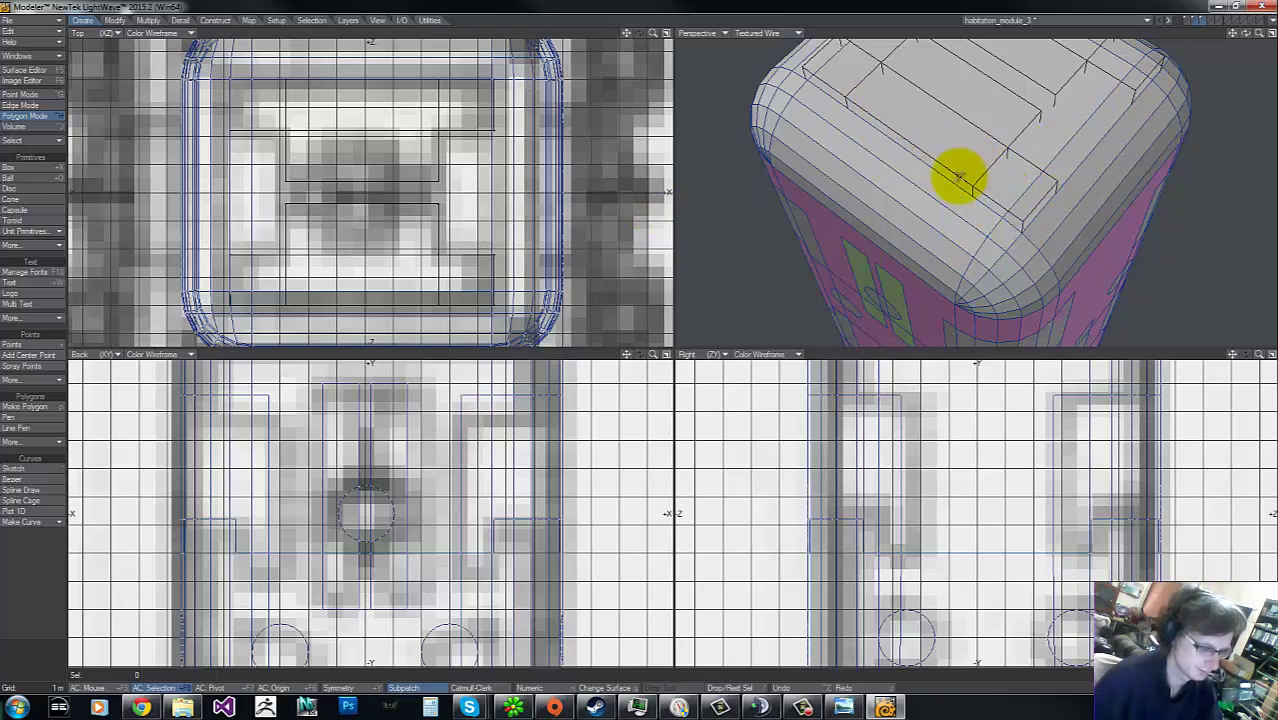
key(apostrophe)
key(ctrl+g)
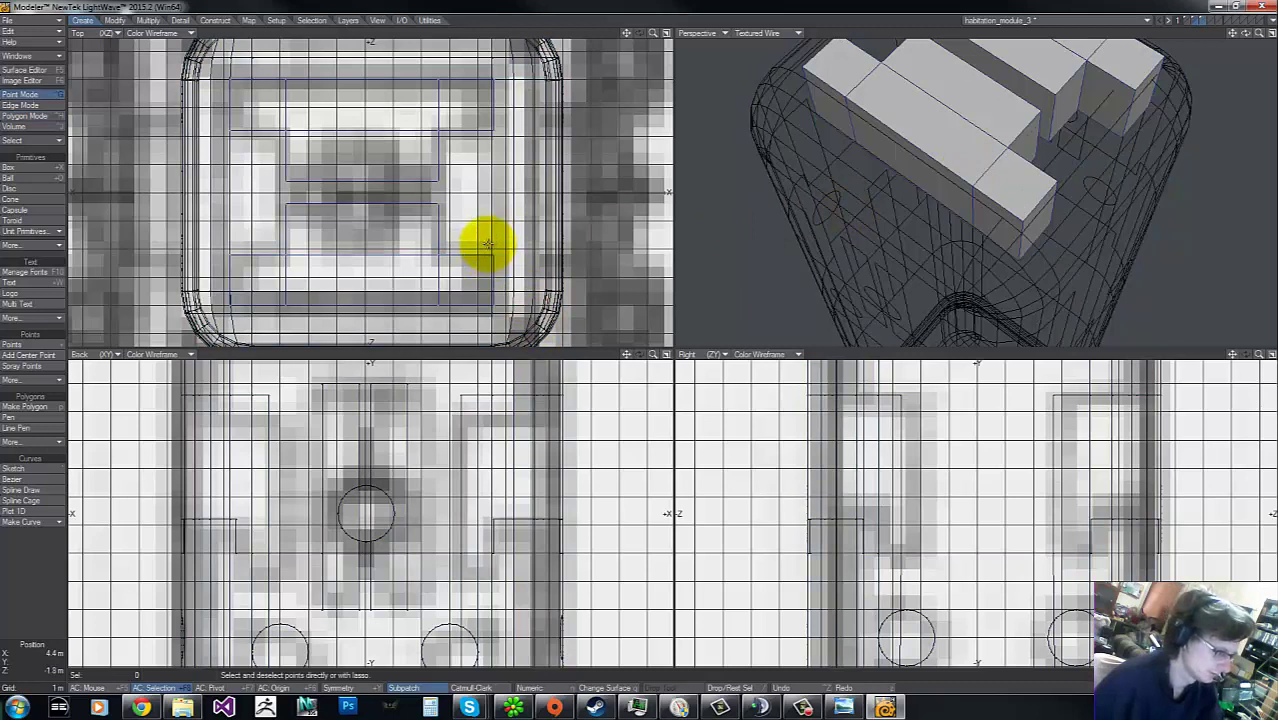
mouse_move(491, 63)
right_down()
mouse_move(474, 171)
mouse_move(479, 305)
mouse_move(527, 148)
mouse_move(508, 63)
mouse_move(509, 206)
right_up()
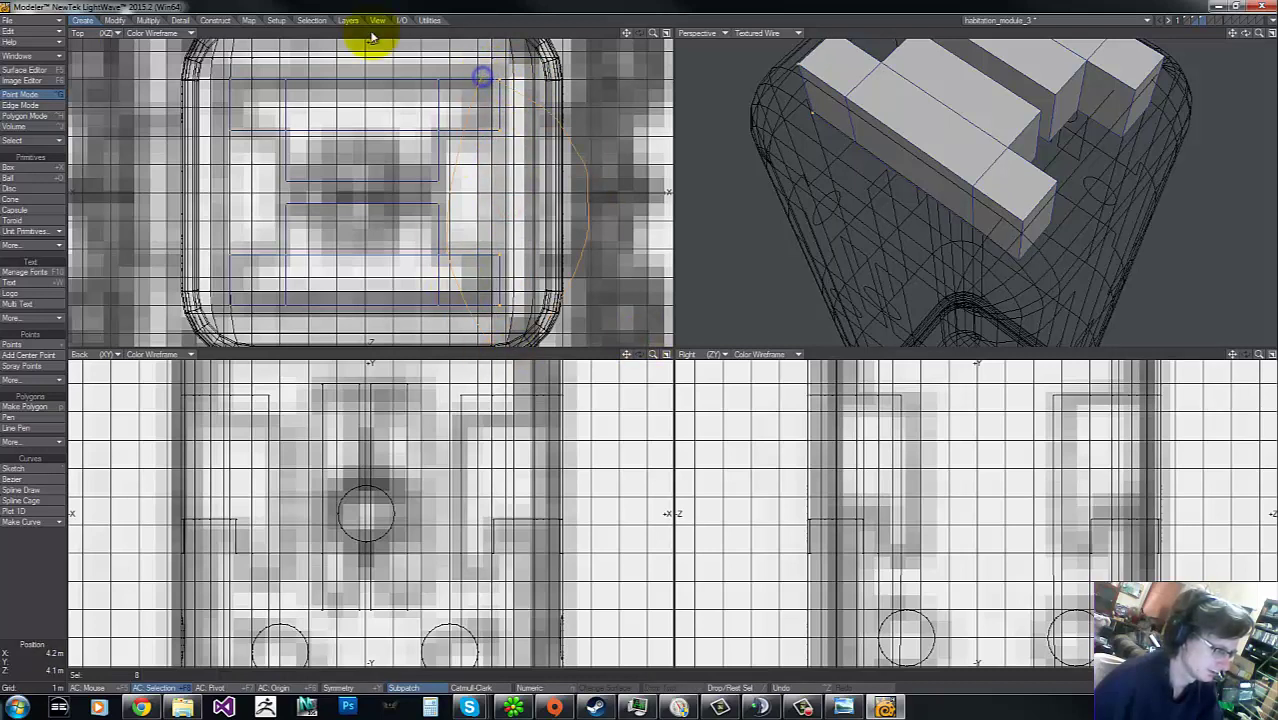
key(t)
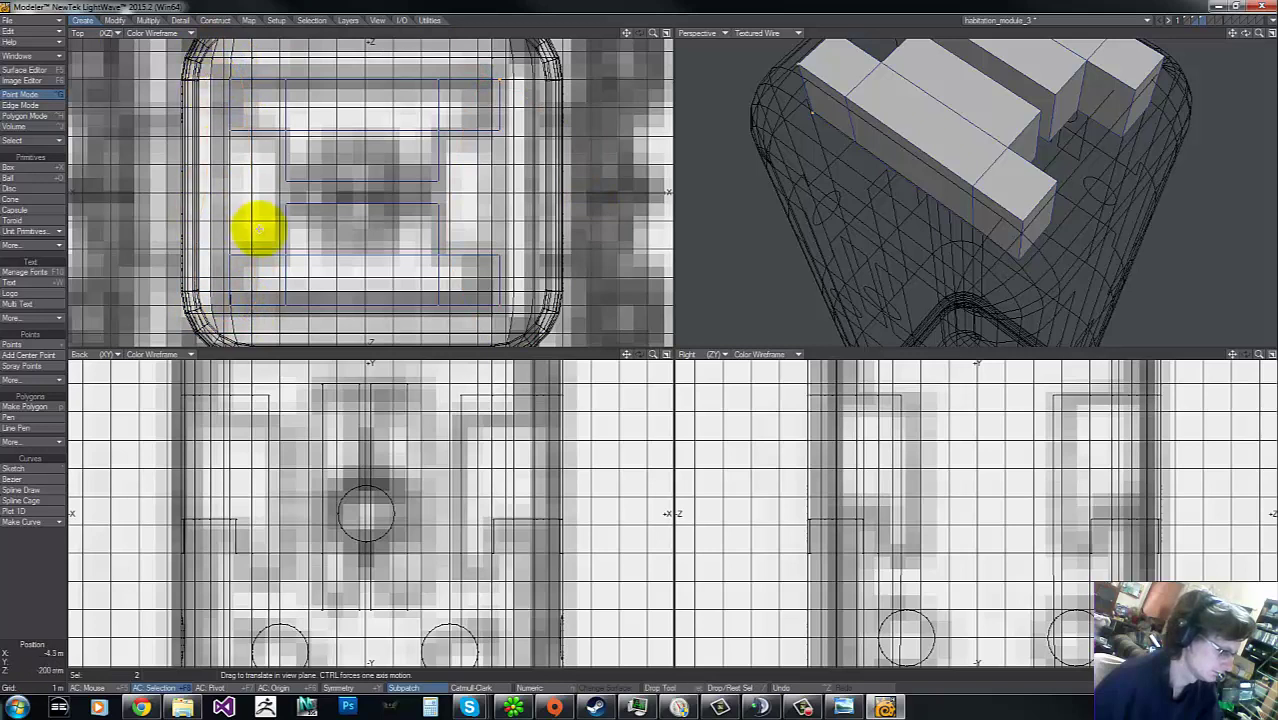
key(space)
Step: Select the opposite end points of both T-shaped blocks and move them -300 mm along X
drag(485, 68, 527, 144)
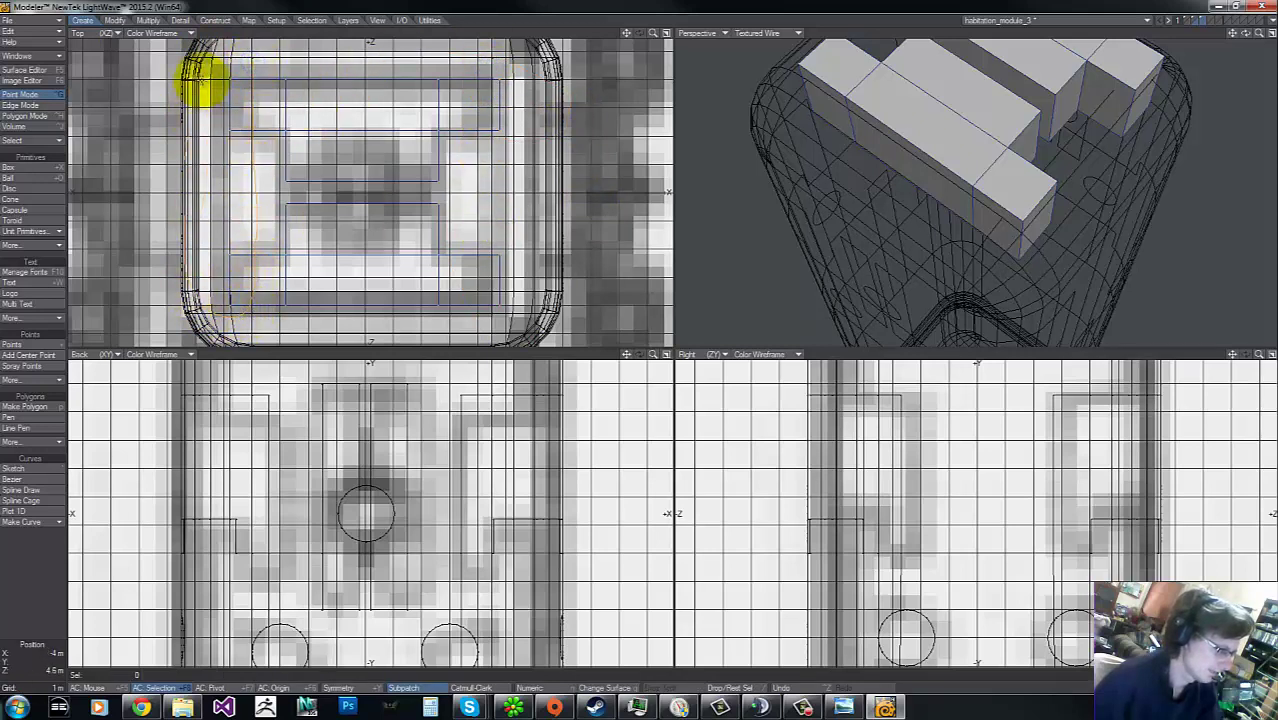
click(256, 199)
key(ctrl+z)
drag(255, 198, 249, 198)
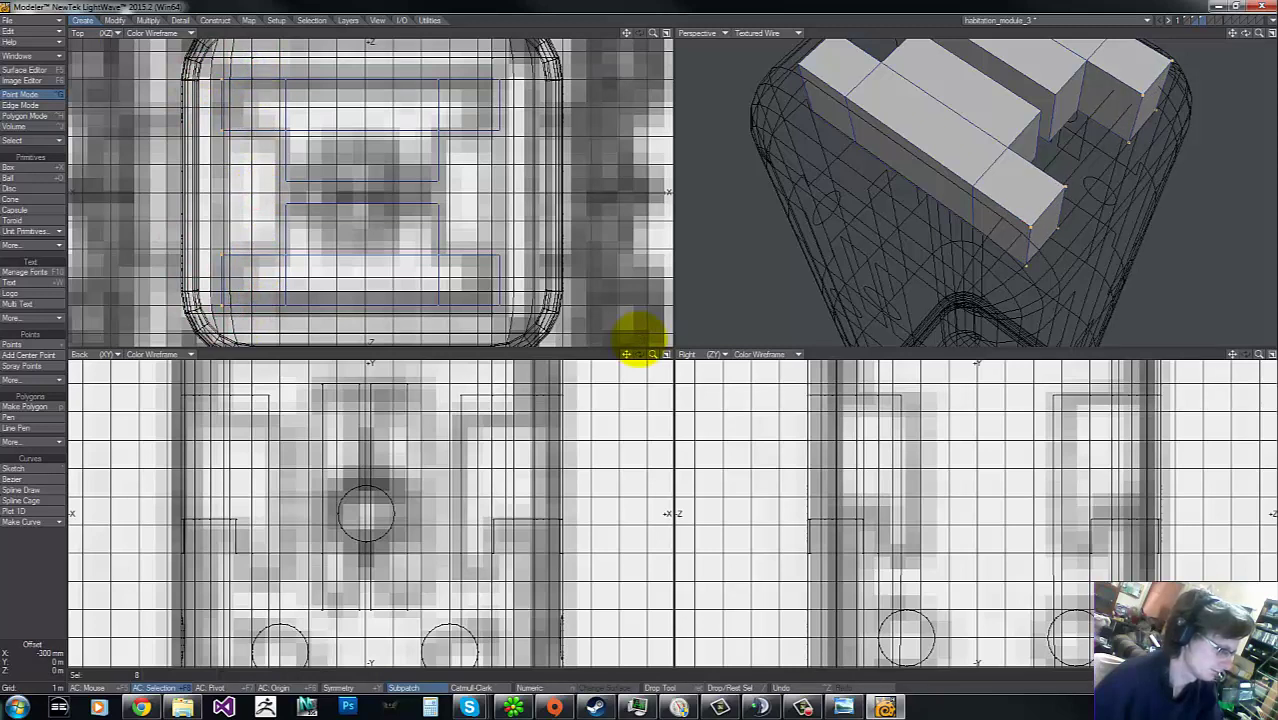
Step: Select the outer long-edge points of the +Z T-shaped block, move them 200 mm along Z, and clear the selection
click(234, 74)
right_drag(273, 266, 123, 193)
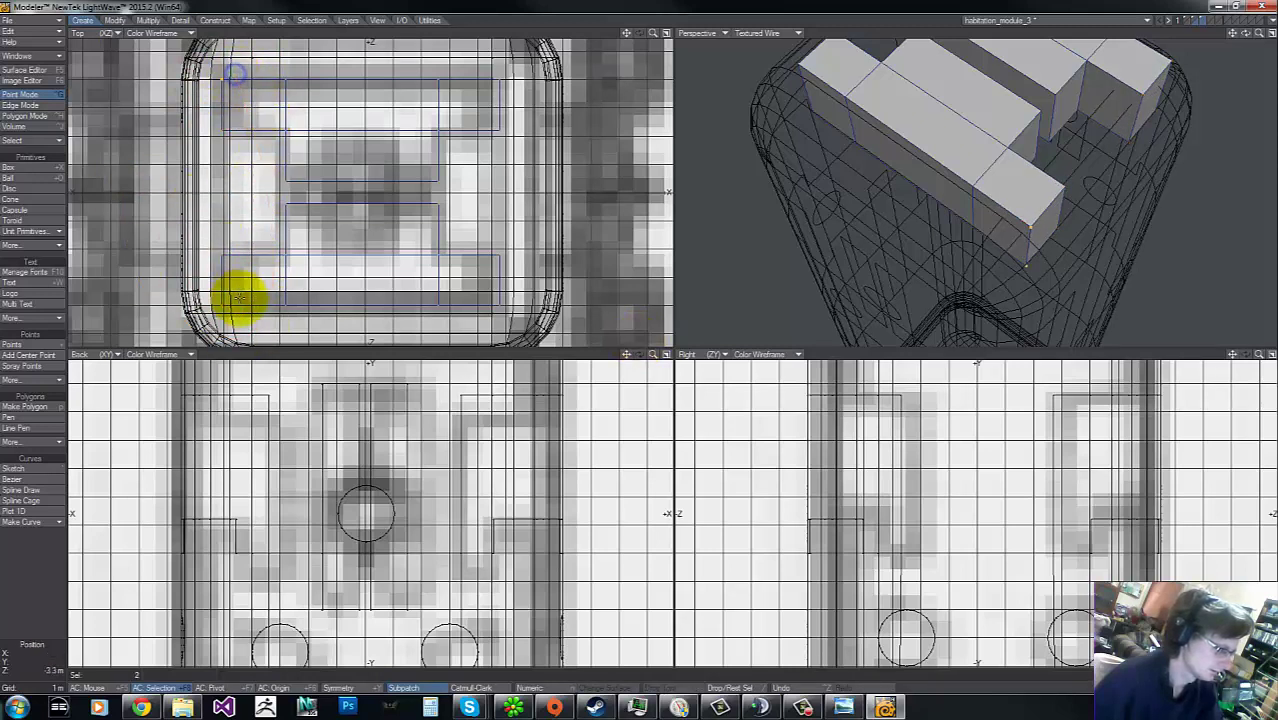
mouse_move(211, 289)
right_down()
mouse_move(525, 339)
mouse_move(188, 320)
right_up()
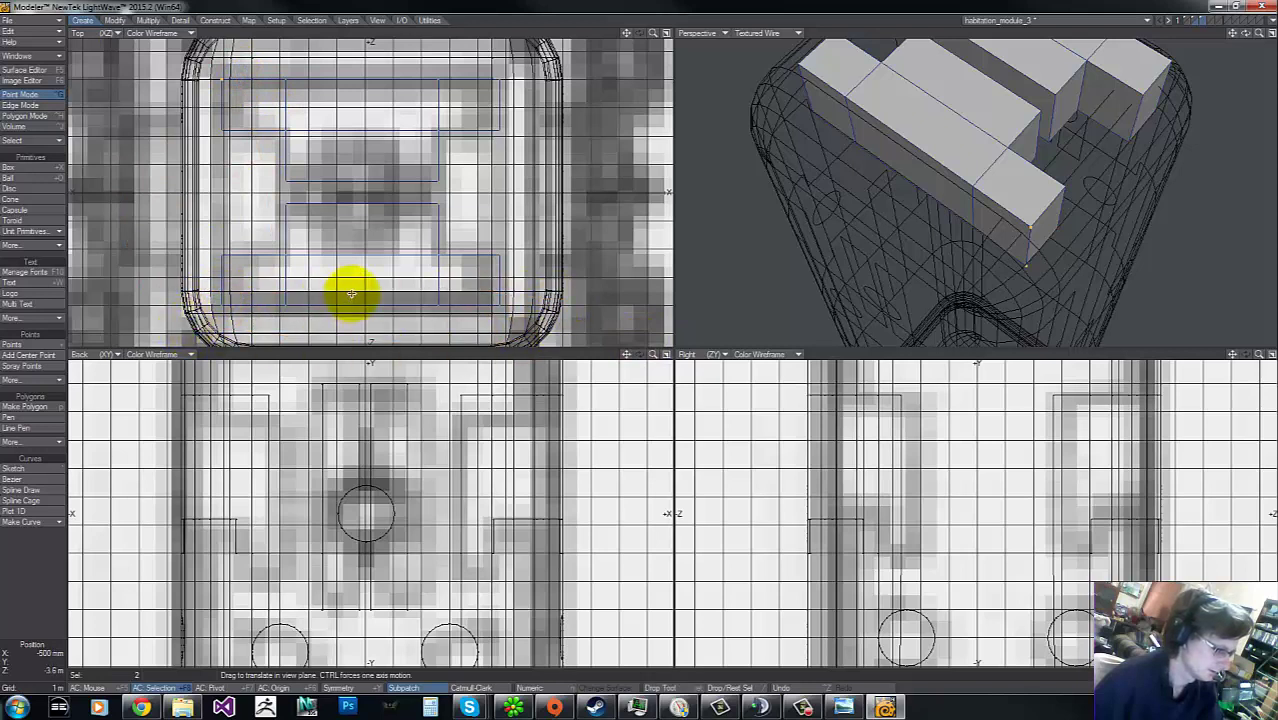
click(214, 70)
mouse_move(229, 60)
right_down()
mouse_move(207, 83)
mouse_move(522, 89)
mouse_move(378, 54)
right_up()
key(t)
drag(445, 96, 445, 91)
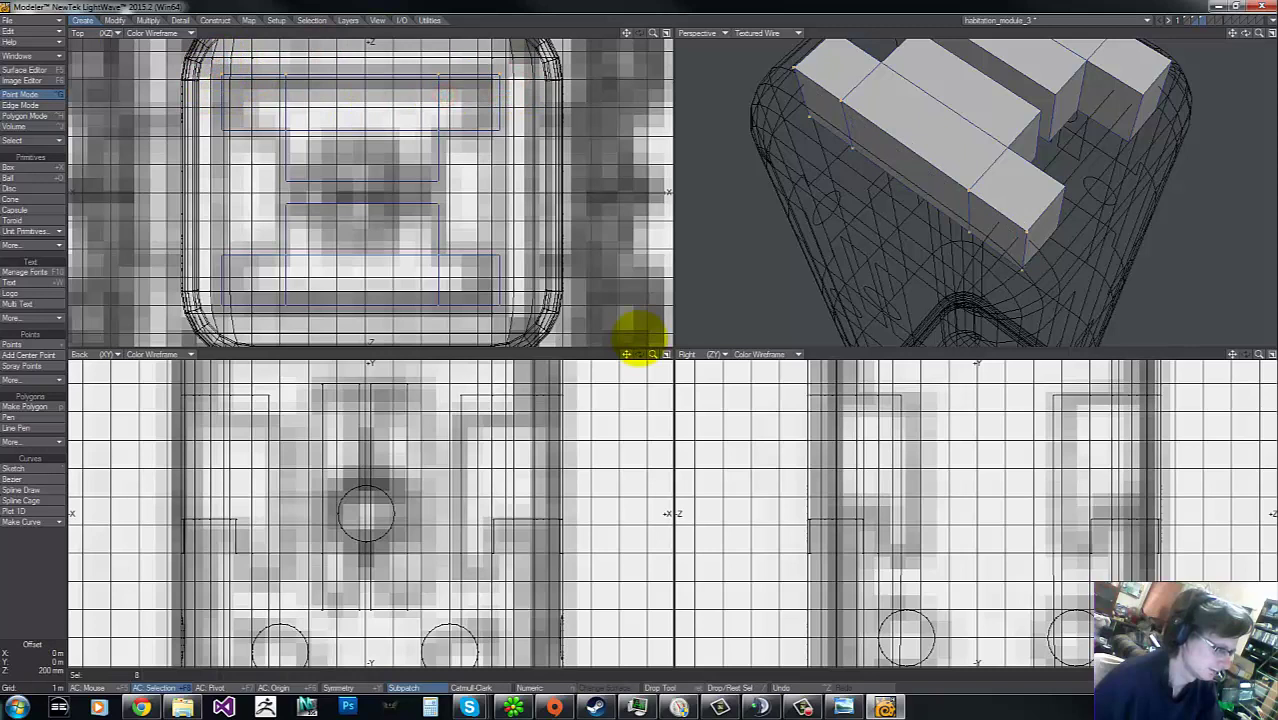
key(space)
mouse_move(200, 64)
right_down()
mouse_move(448, 64)
mouse_move(235, 52)
right_up()
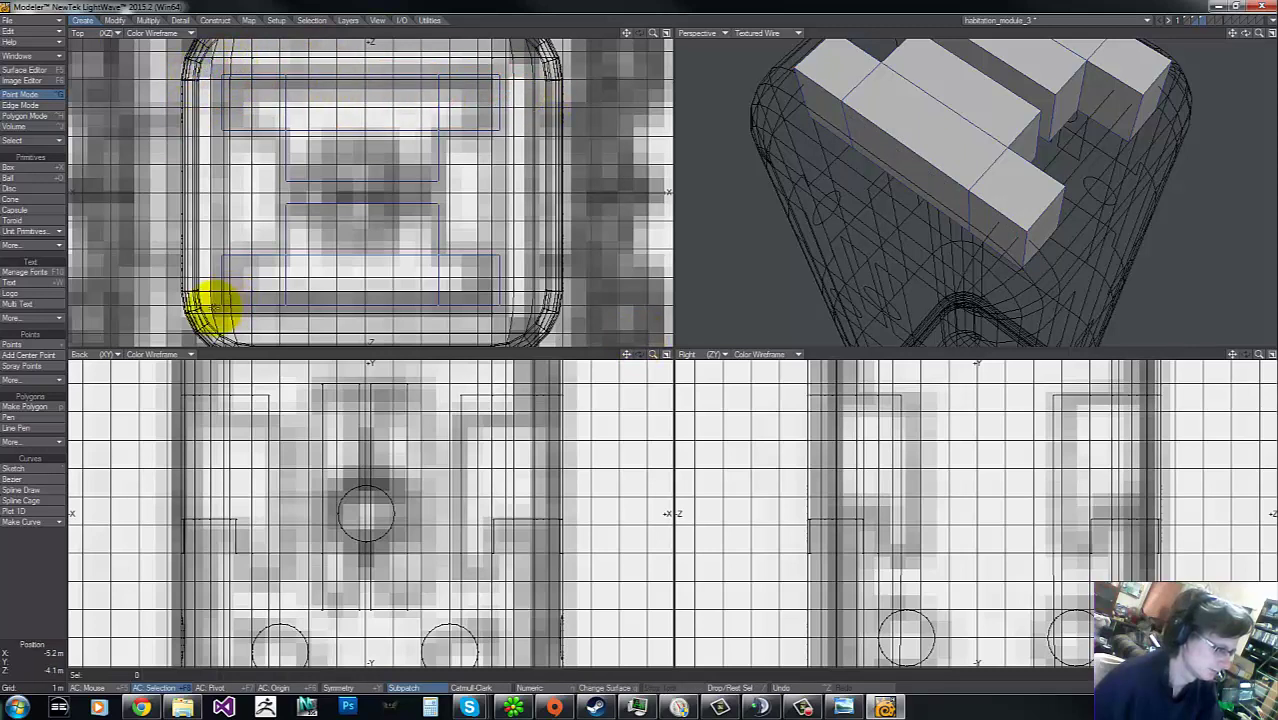
Step: Try to shift the outer long-edge points of the -Z T-shaped block along Z, and clear the selection
mouse_move(211, 295)
right_down()
mouse_move(360, 289)
mouse_move(318, 335)
mouse_move(152, 320)
right_up()
key(t)
click(425, 295)
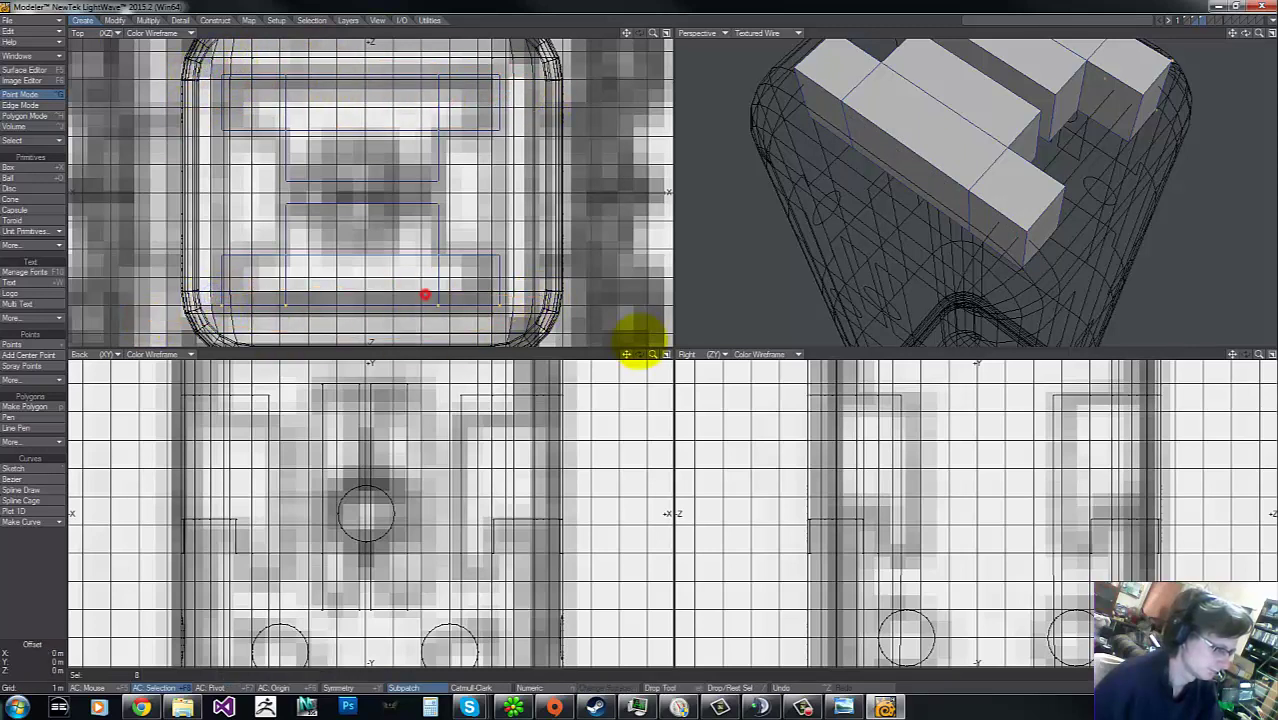
drag(425, 294, 425, 292)
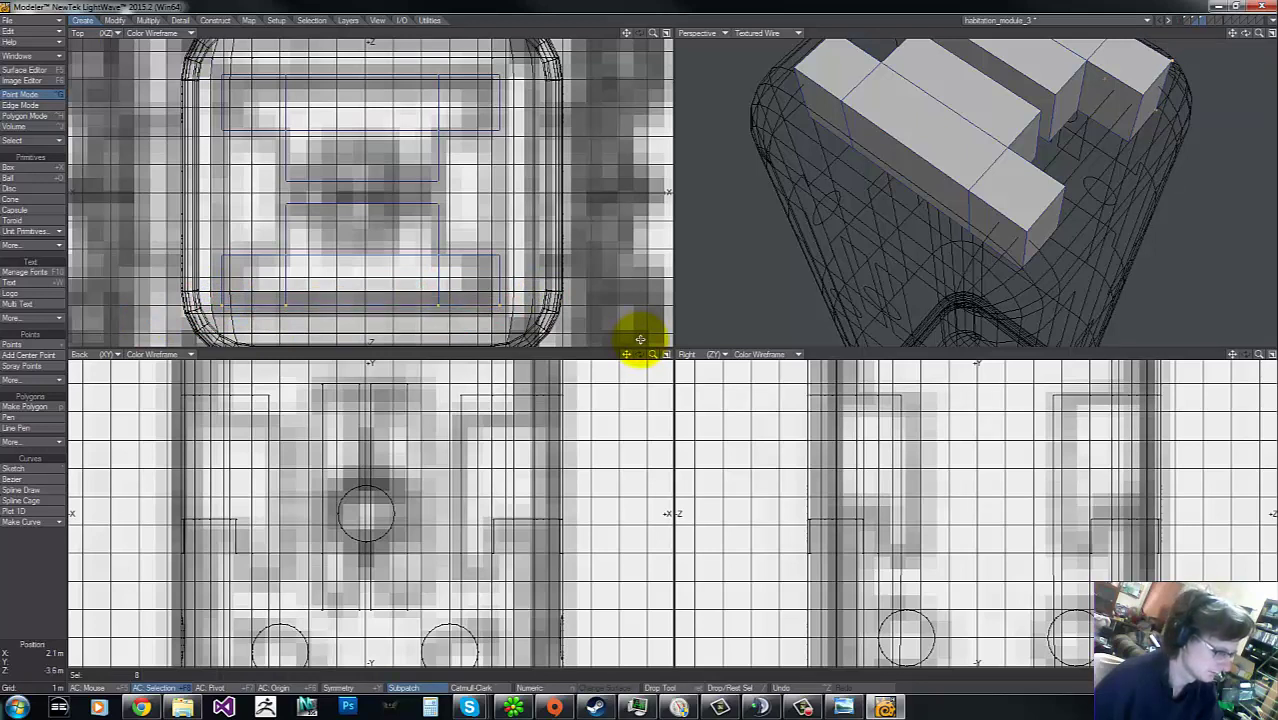
key(space)
right_drag(203, 289, 574, 294)
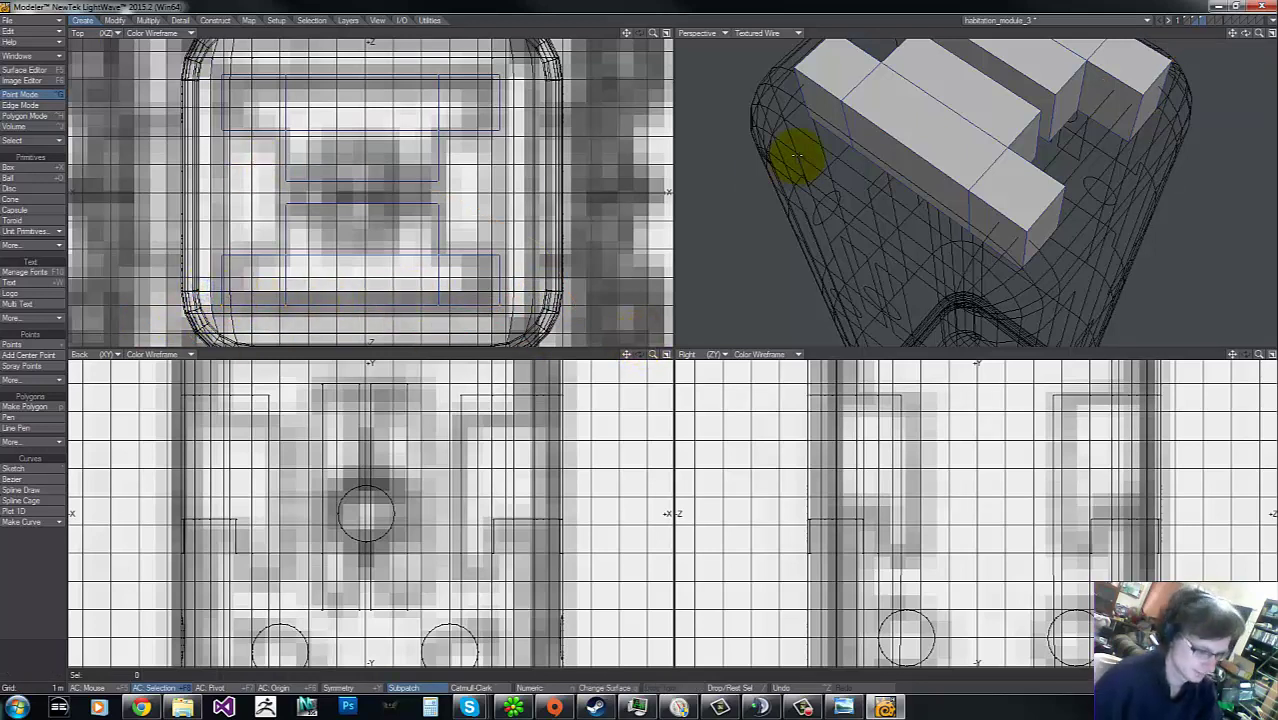
Step: Stencil the adjusted T-shaped blocks into the module's top with Solid Drill, using the Stencil operation and the Default1 surface
alt+drag(797, 155, 1004, 166)
key(shift+b)
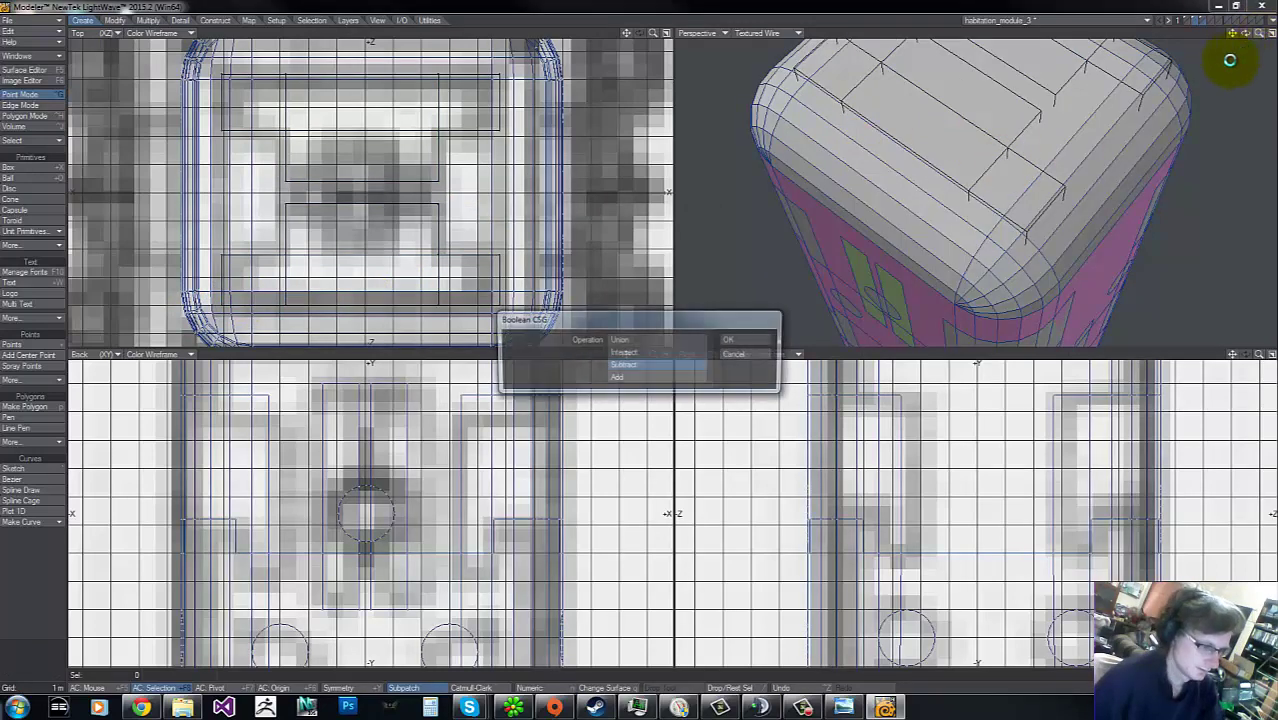
click(748, 355)
key(shift+c)
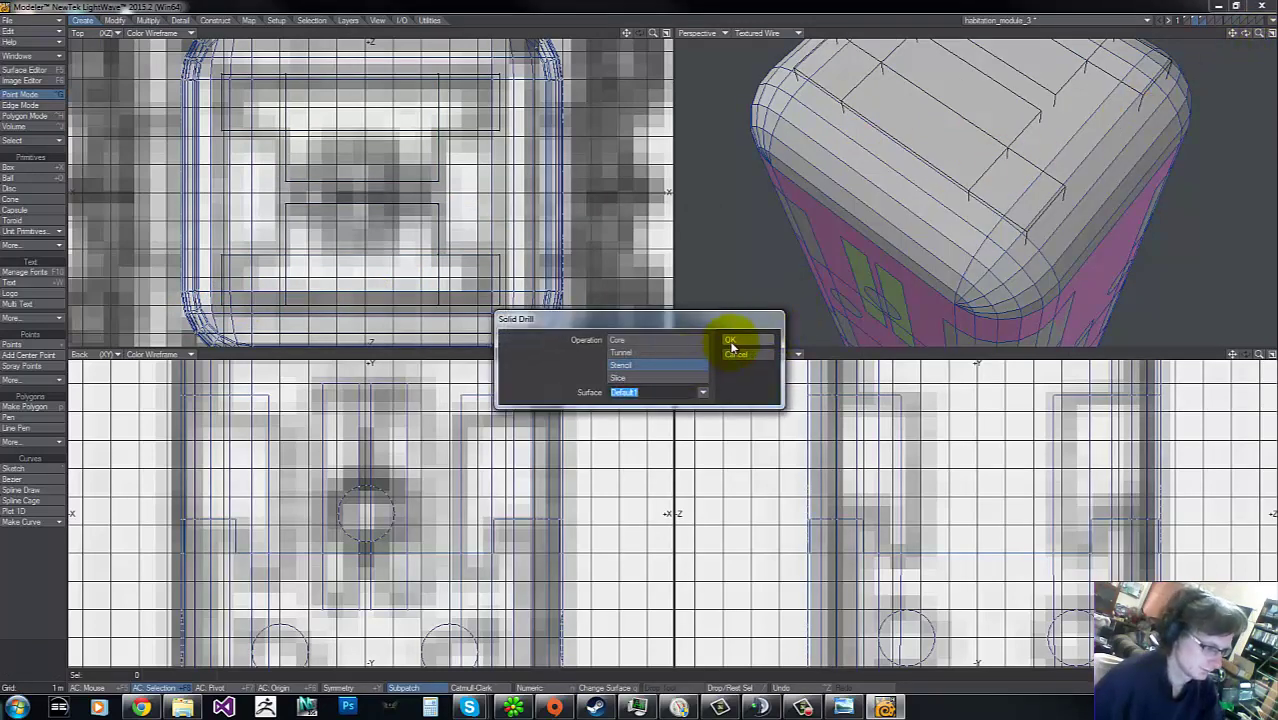
click(736, 341)
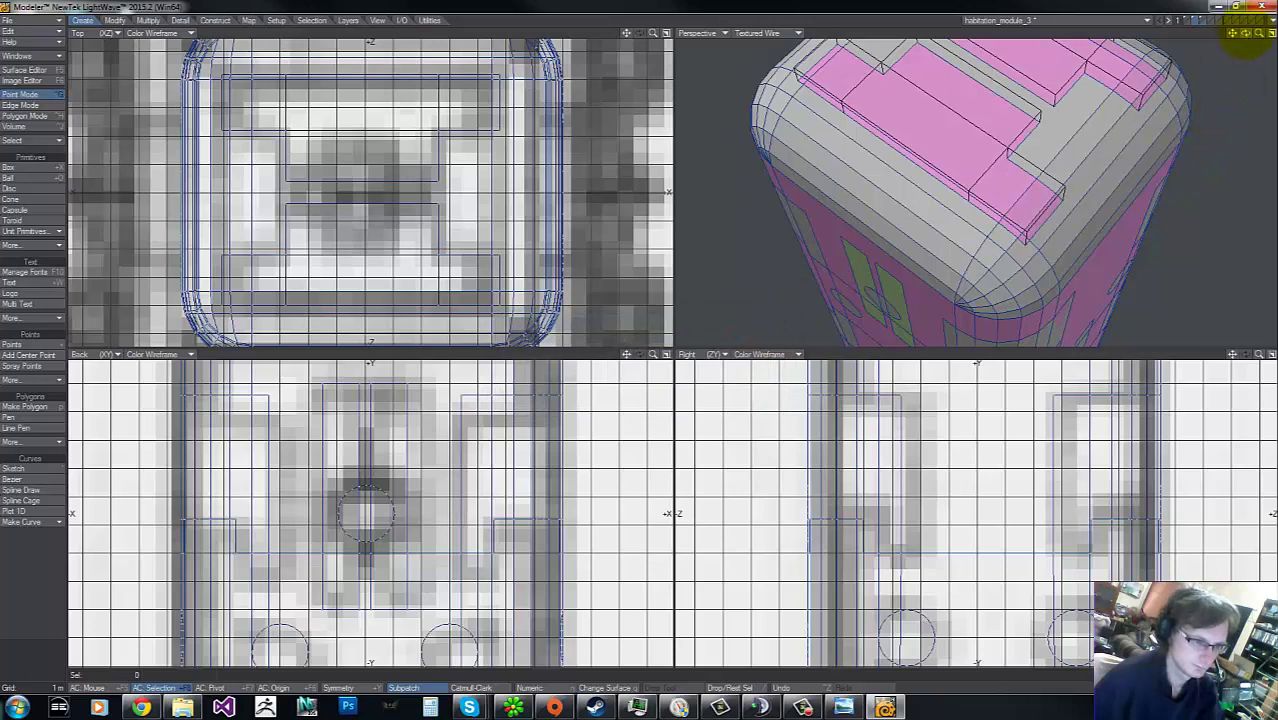
Step: Select the grey I-shaped polygon between the two stenciled T shapes and hide the cutter layer
drag(1246, 34, 941, 114)
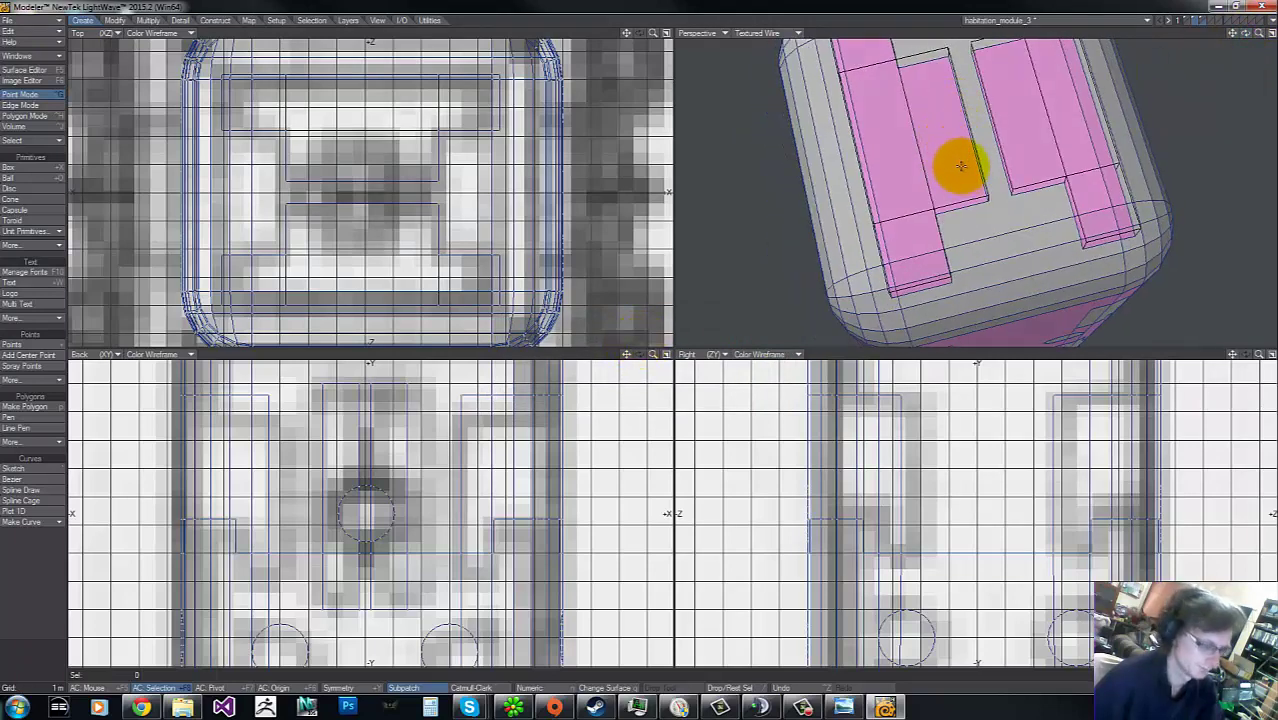
key(space)
click(940, 148)
click(951, 105)
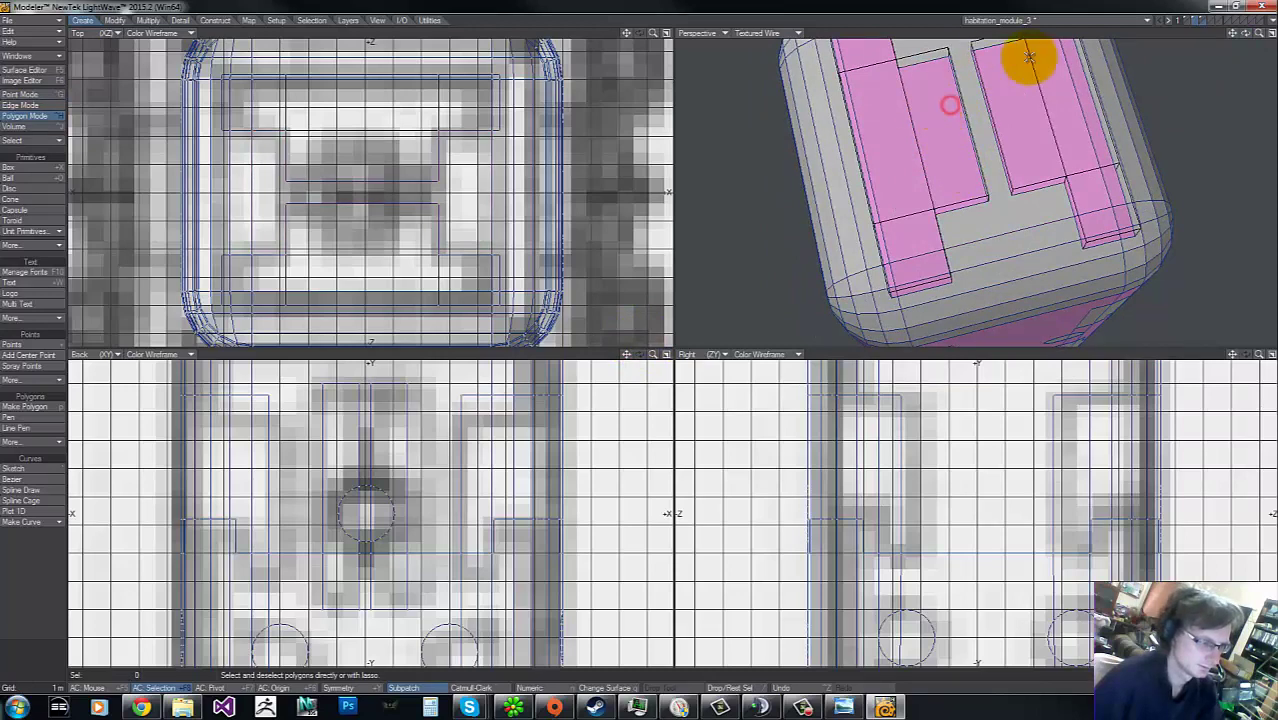
key(a)
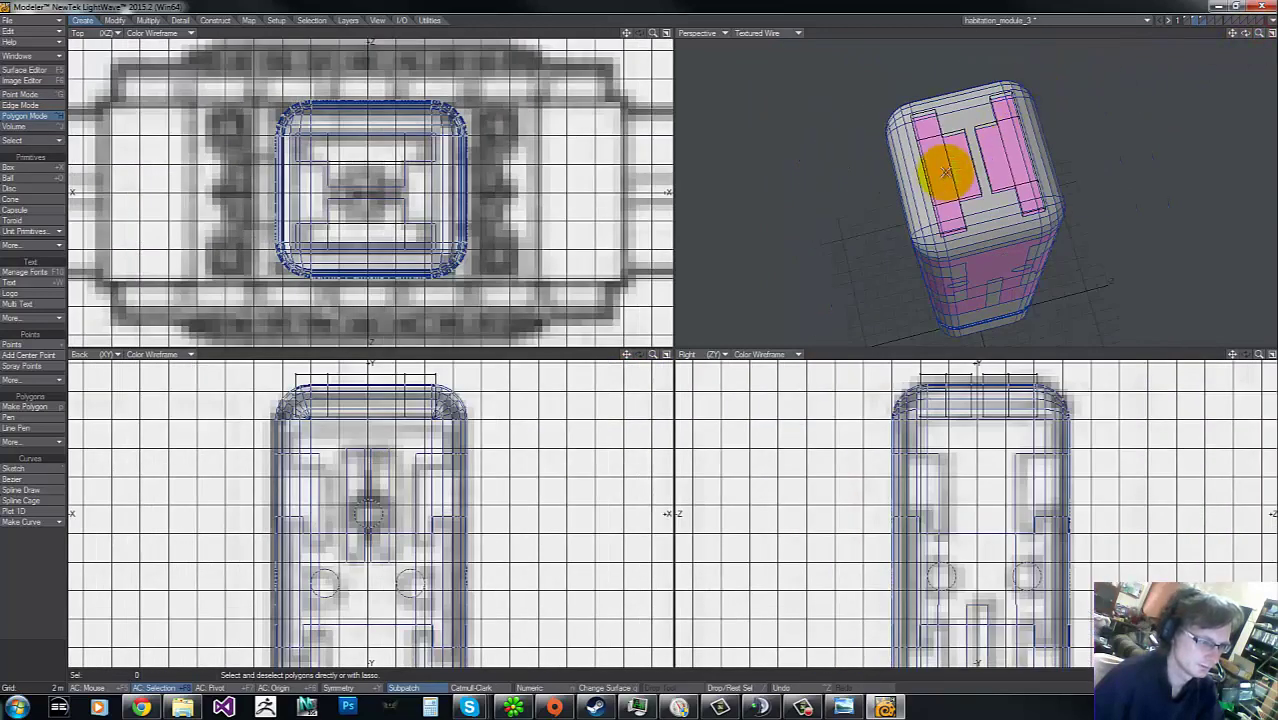
click(962, 162)
click(963, 162)
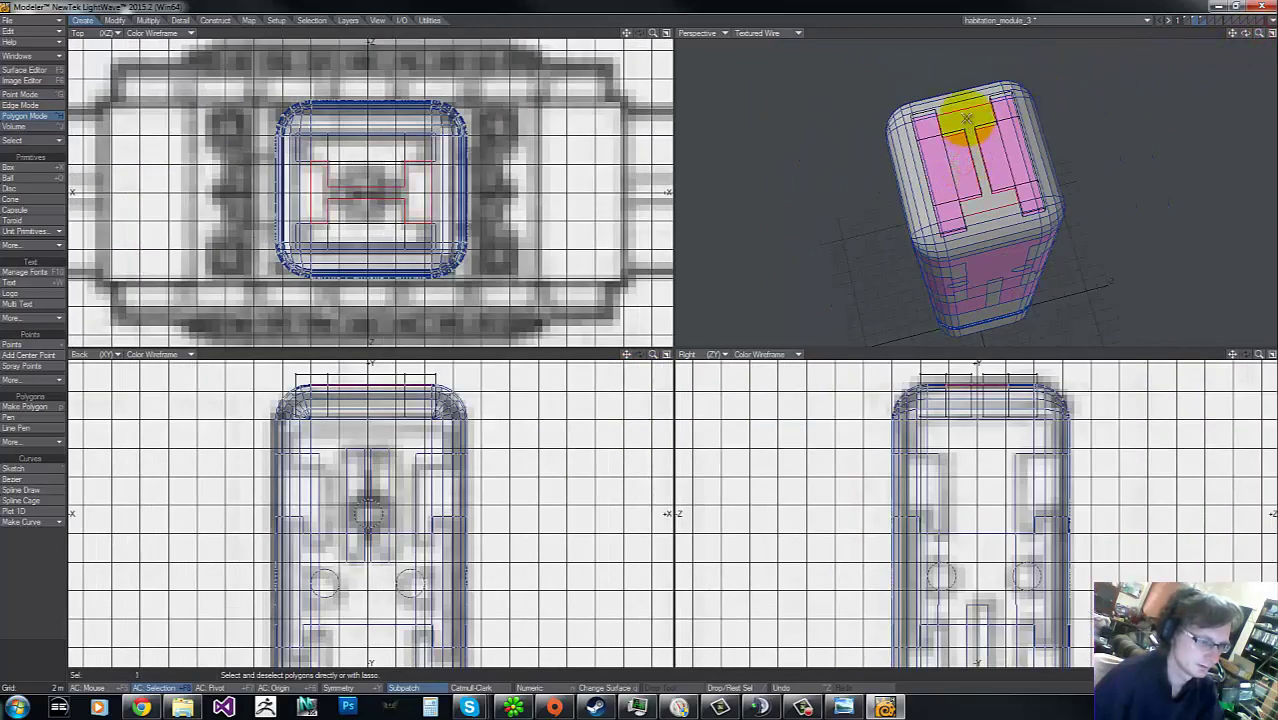
drag(1260, 35, 650, 337)
click(957, 152)
mouse_move(957, 152)
mouse_down()
mouse_move(892, 180)
mouse_move(949, 154)
mouse_up()
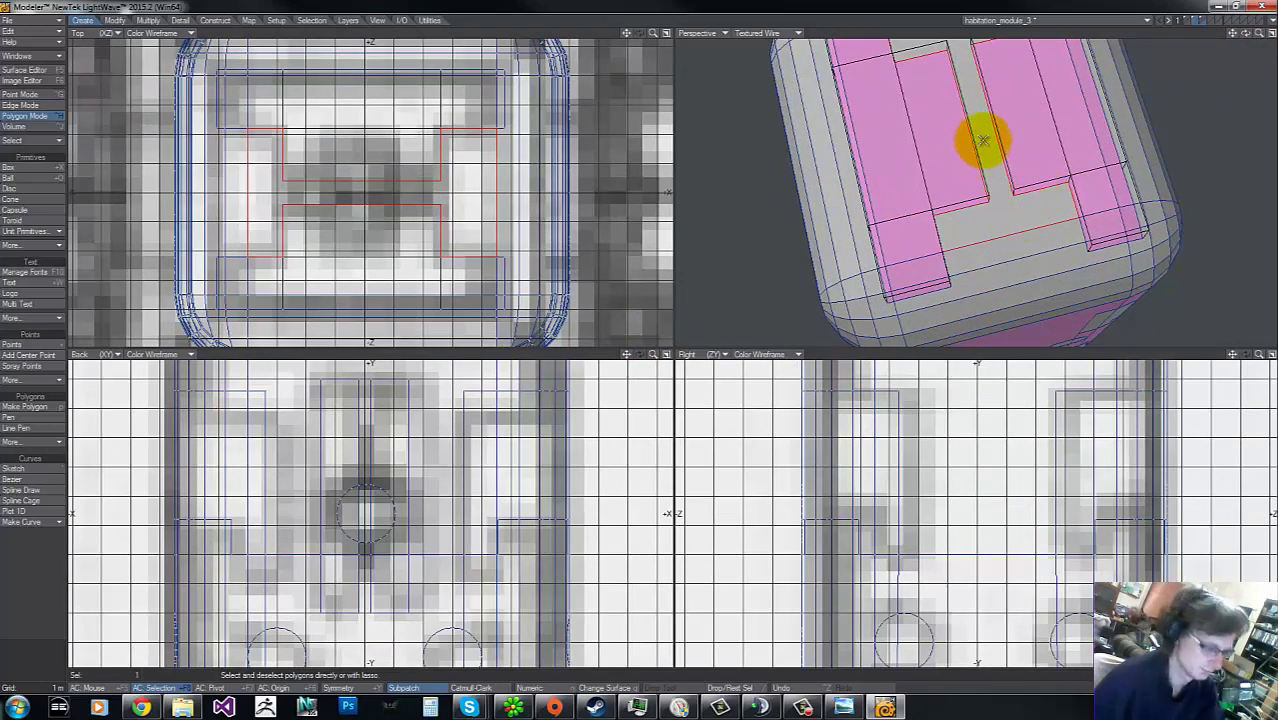
mouse_move(983, 141)
mouse_down()
mouse_move(984, 154)
mouse_move(1130, 200)
mouse_move(976, 218)
mouse_move(1012, 193)
mouse_up()
click(1204, 24)
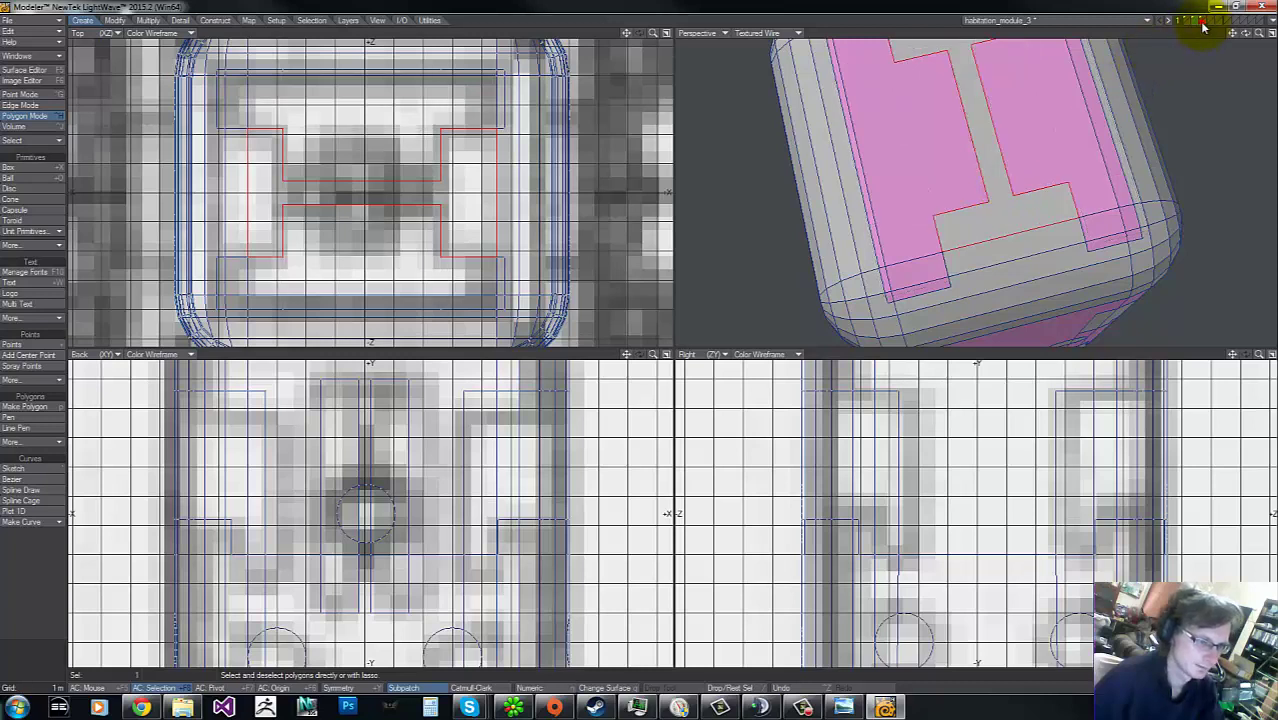
Step: Split the I-shaped top polygon at both ends of its narrow central strip
key(space)
mouse_move(1002, 202)
mouse_down()
mouse_move(985, 200)
mouse_move(1014, 190)
mouse_move(987, 148)
mouse_move(993, 194)
mouse_move(1013, 180)
mouse_move(950, 42)
mouse_up()
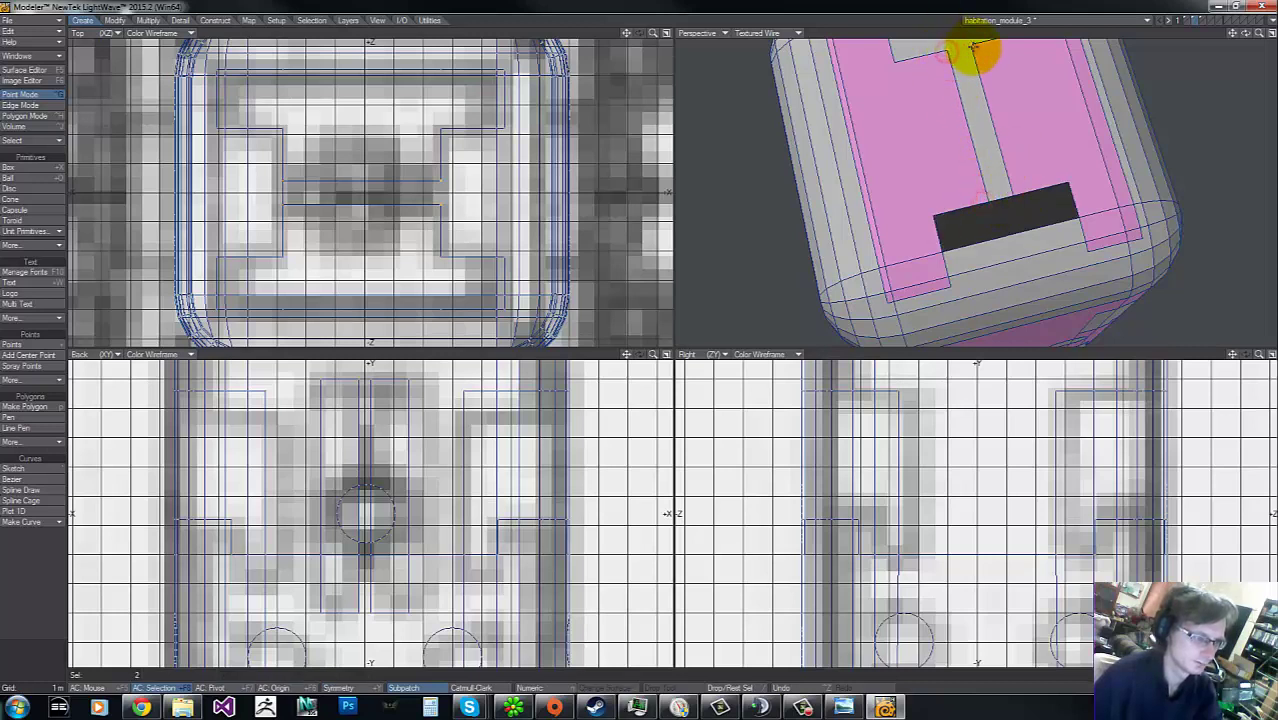
right_click(918, 62)
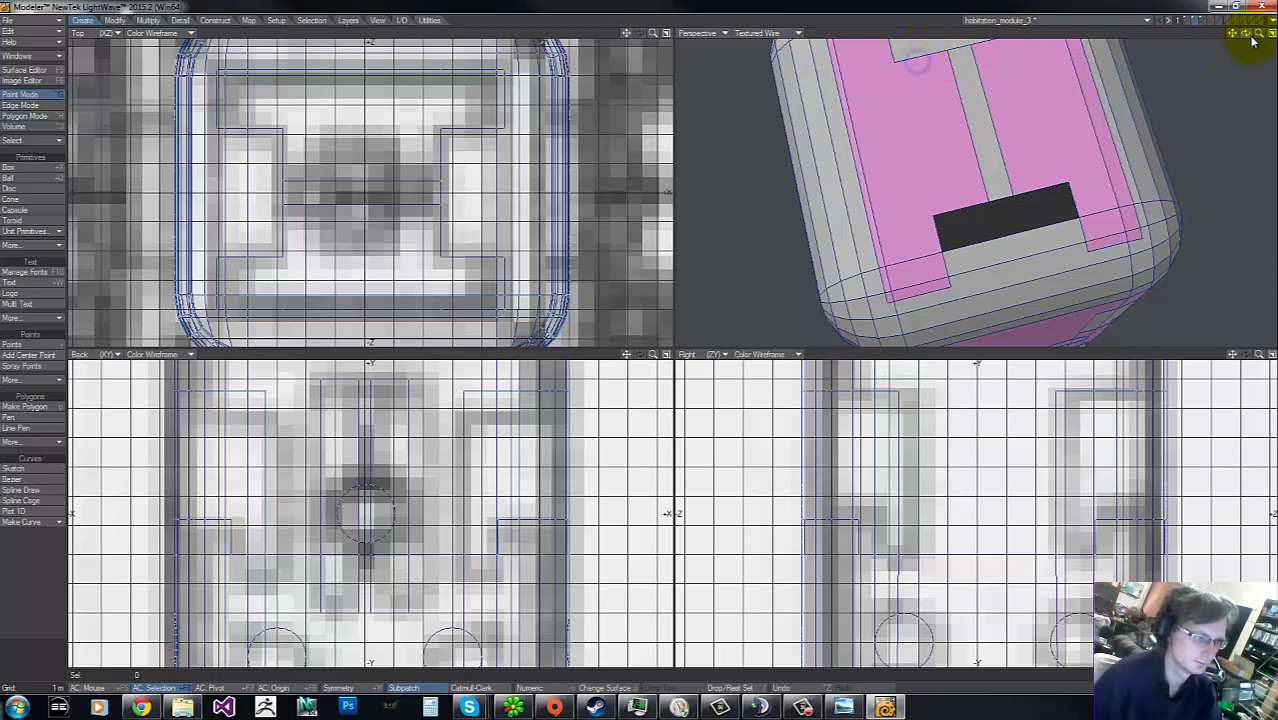
Step: Check the split top polygons by selecting them individually, and run Merge Points with the Automatic range
drag(1241, 40, 1220, 62)
key(ctrl+h)
click(1053, 233)
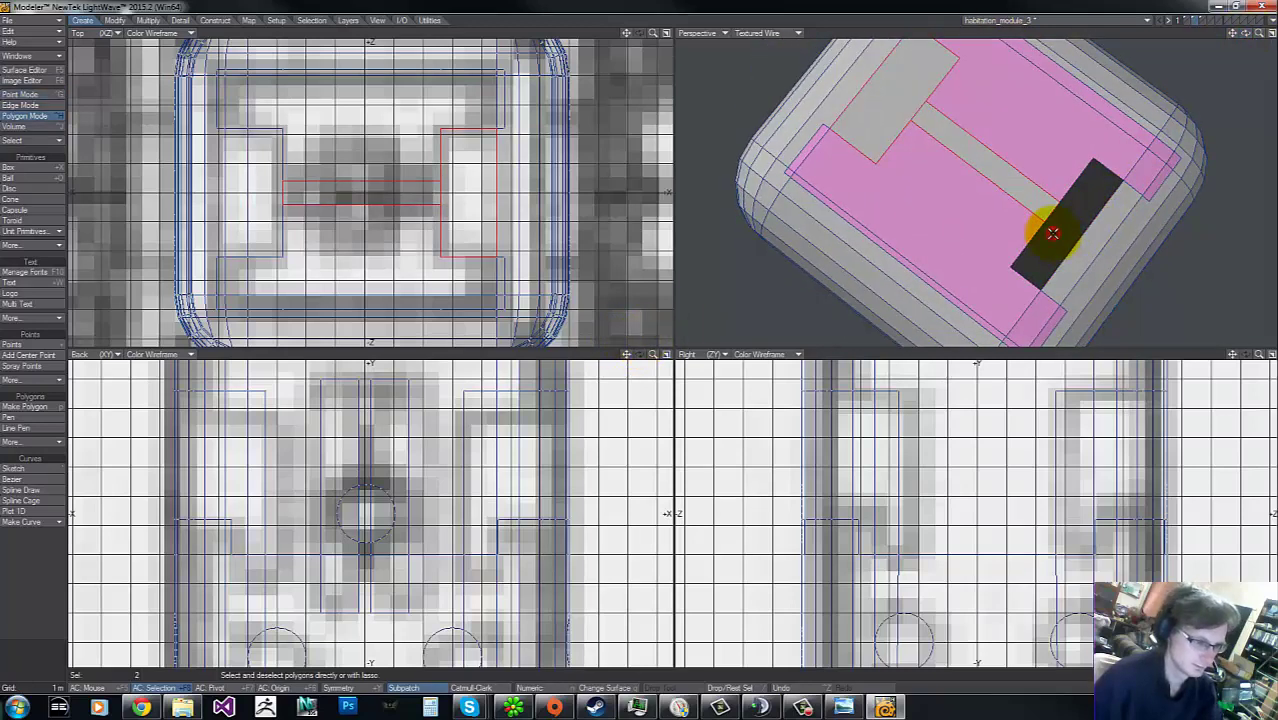
click(1010, 192)
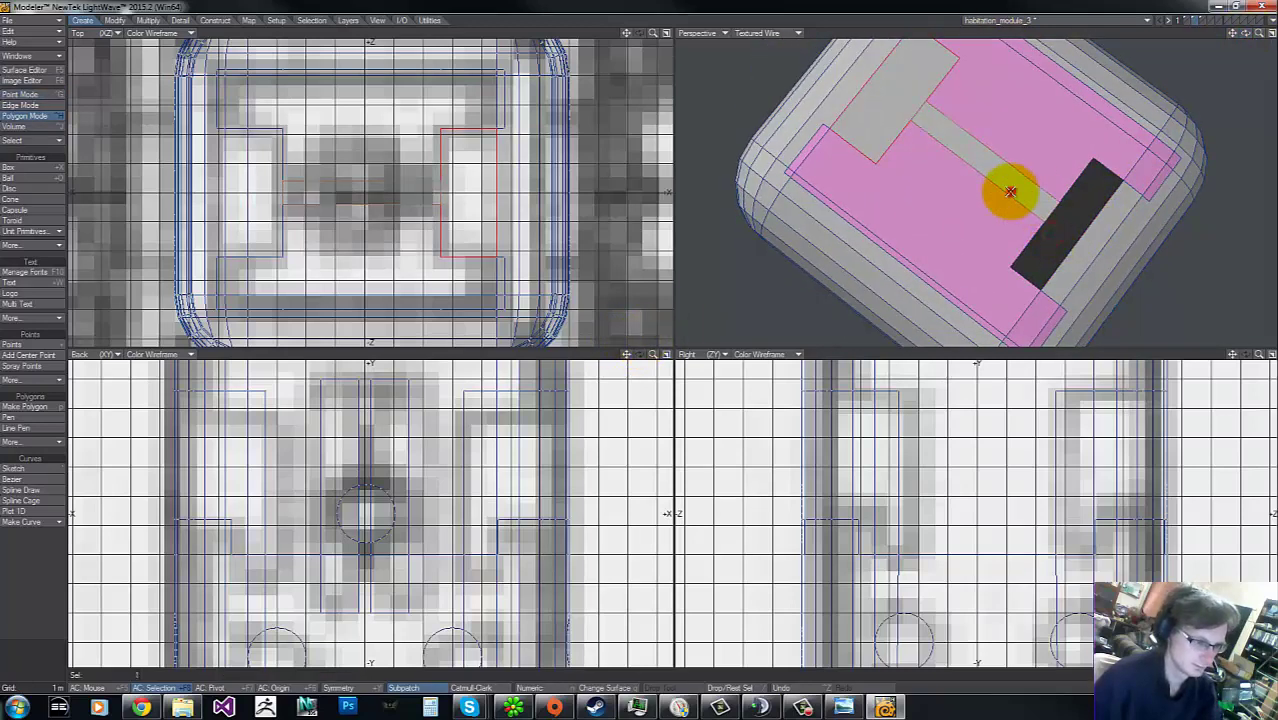
click(900, 98)
click(1080, 218)
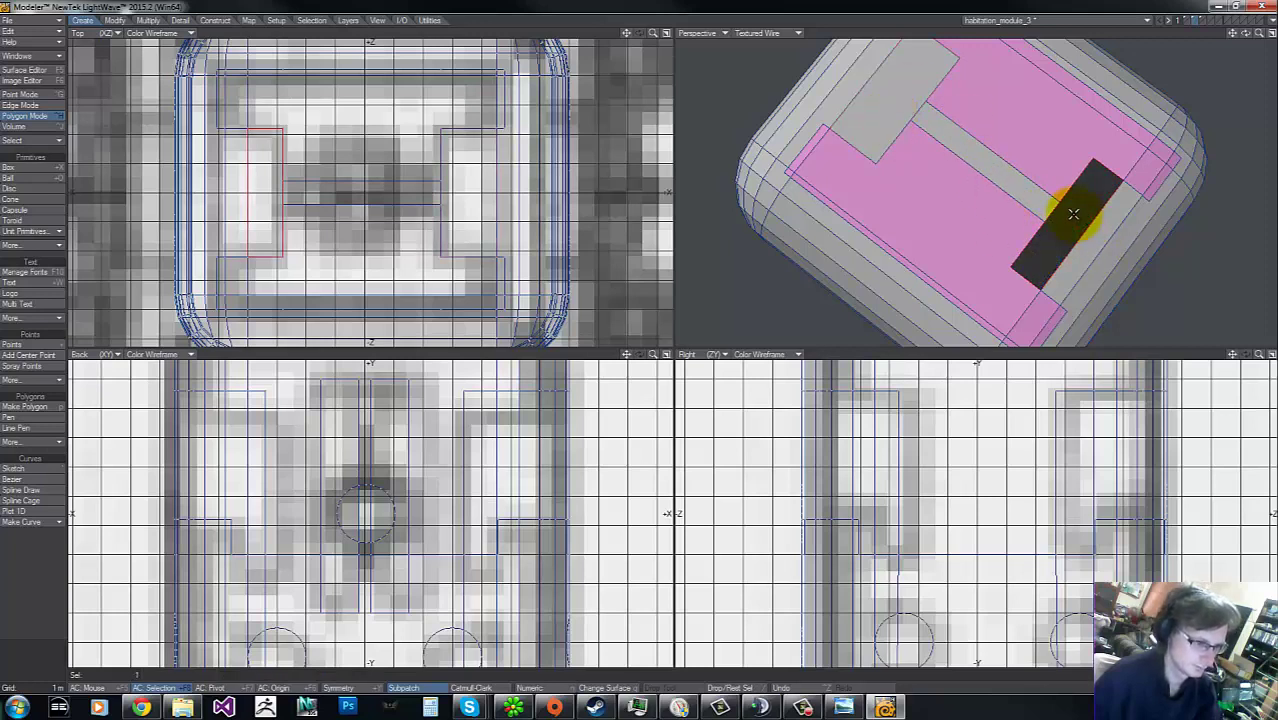
click(1073, 214)
key(m)
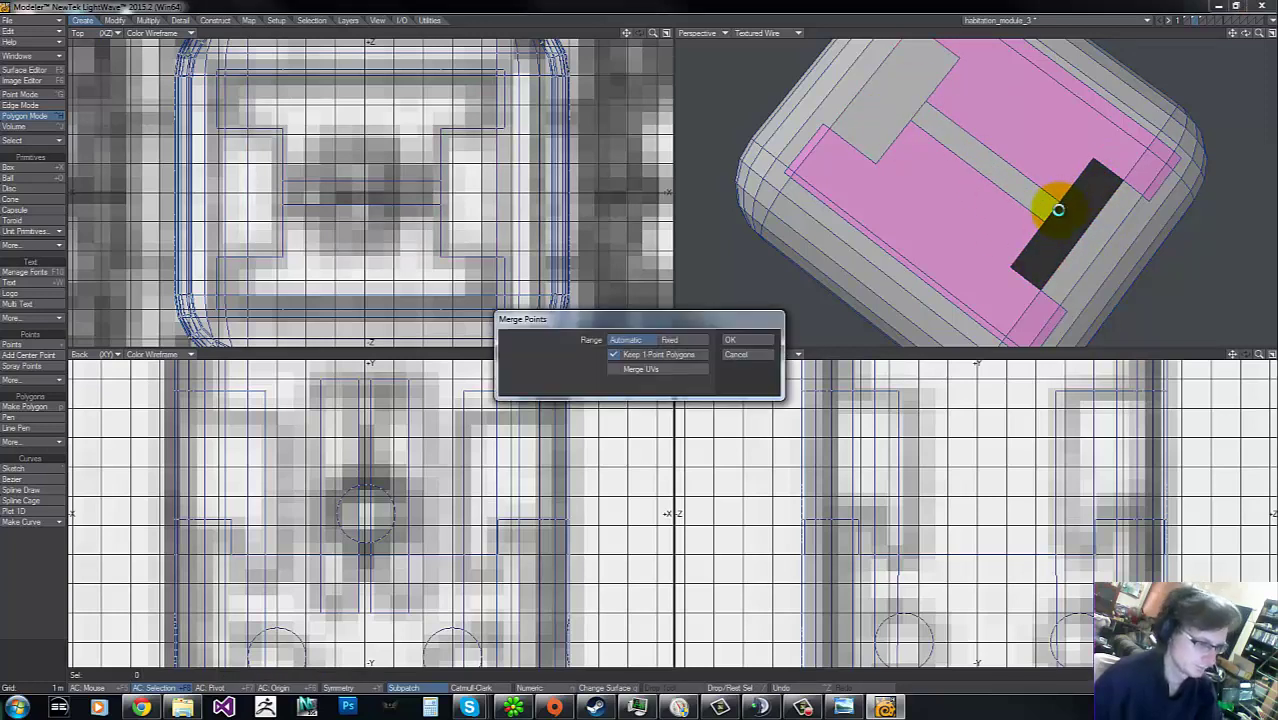
key(Return)
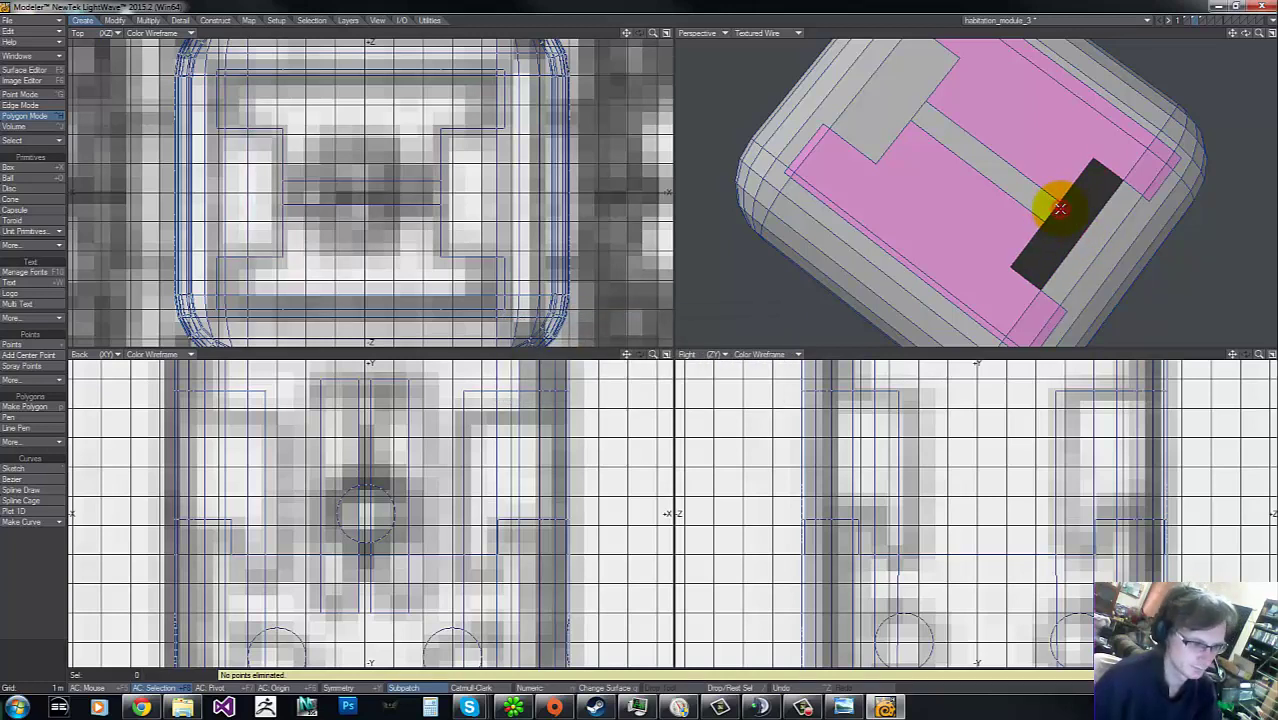
Step: Open the polygon statistics, deselect the non-planar polygons, and examine the dark end polygon on the module's top
key(w)
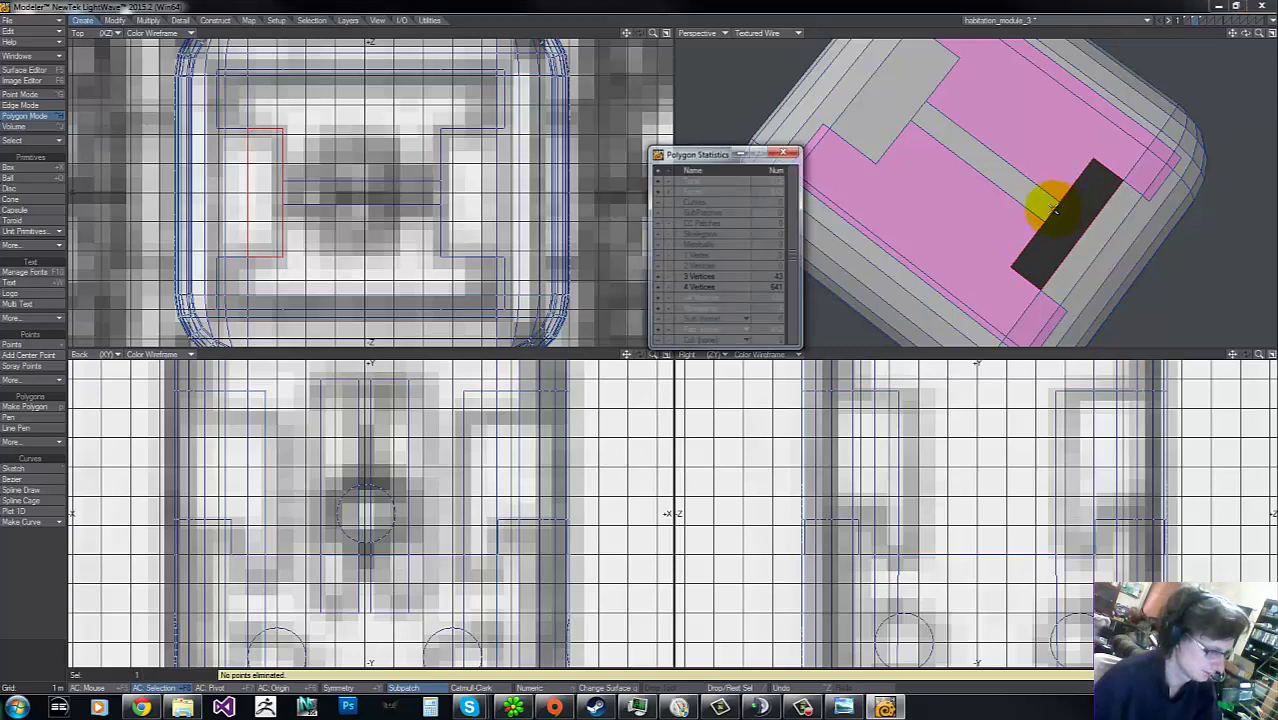
click(667, 310)
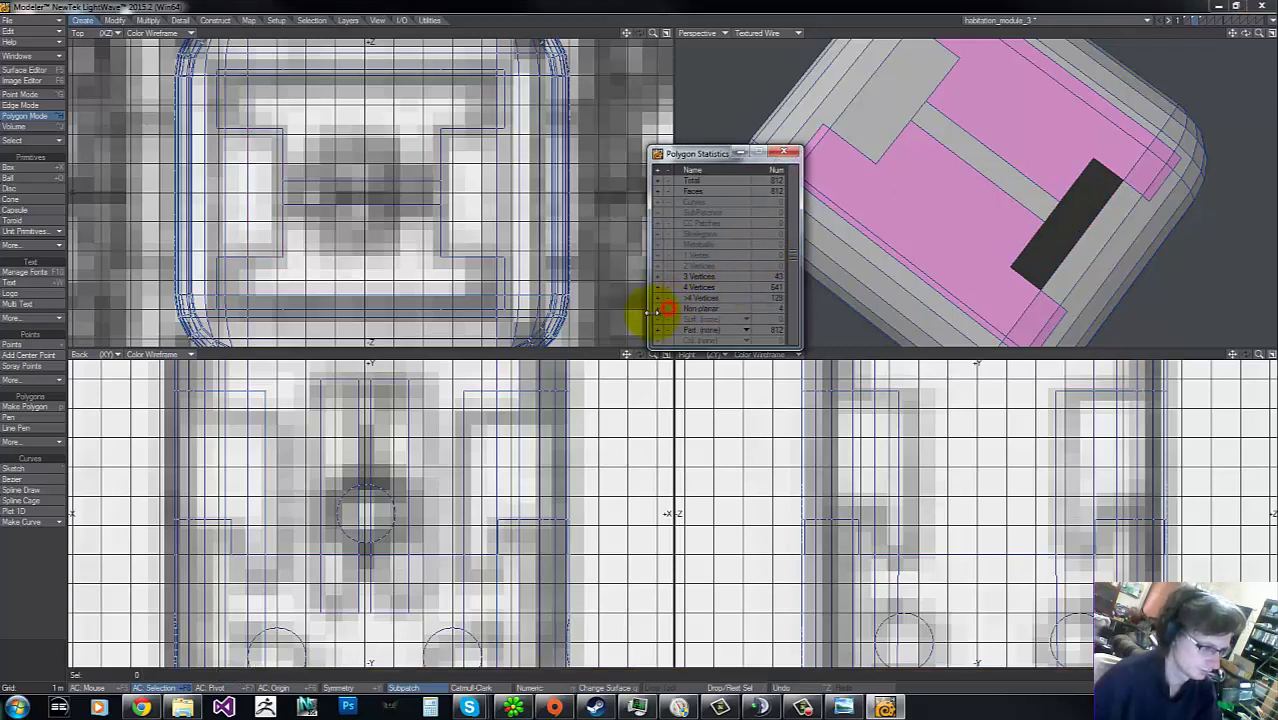
click(669, 309)
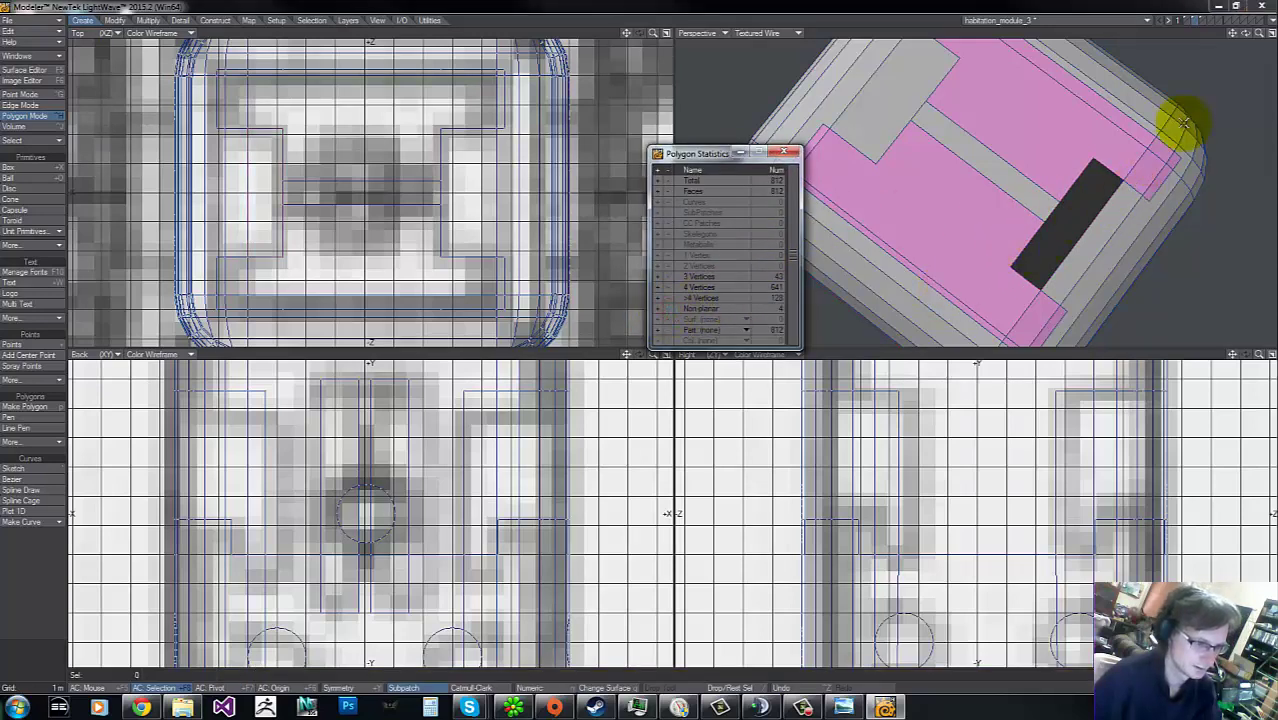
drag(1246, 33, 641, 342)
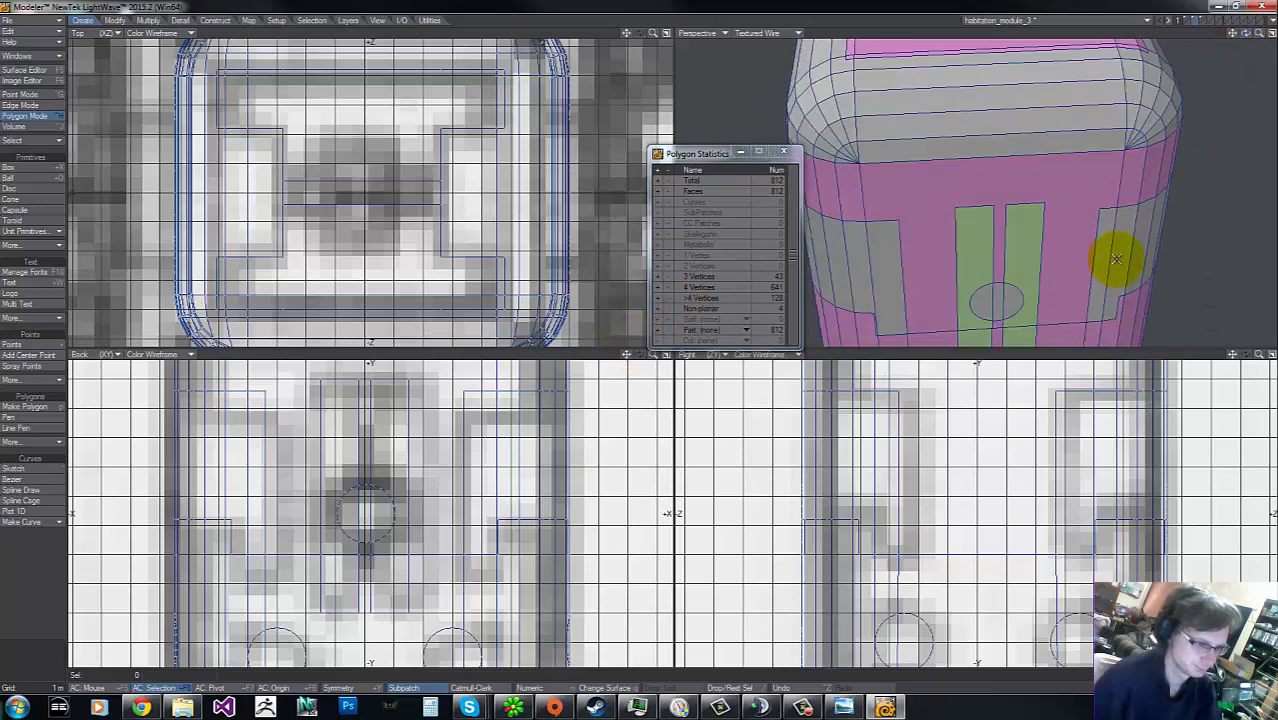
key(g)
key(g)
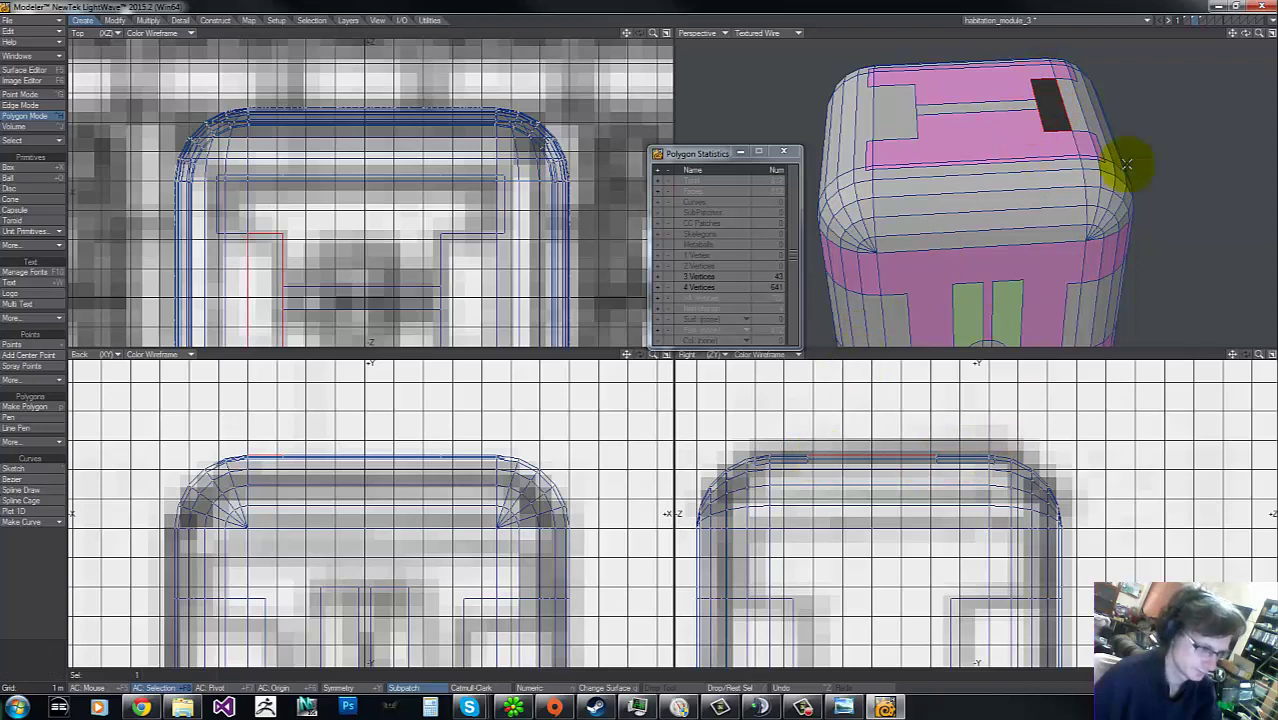
Step: Try to triple the dark end polygon on the module's top into triangles
drag(1248, 34, 639, 337)
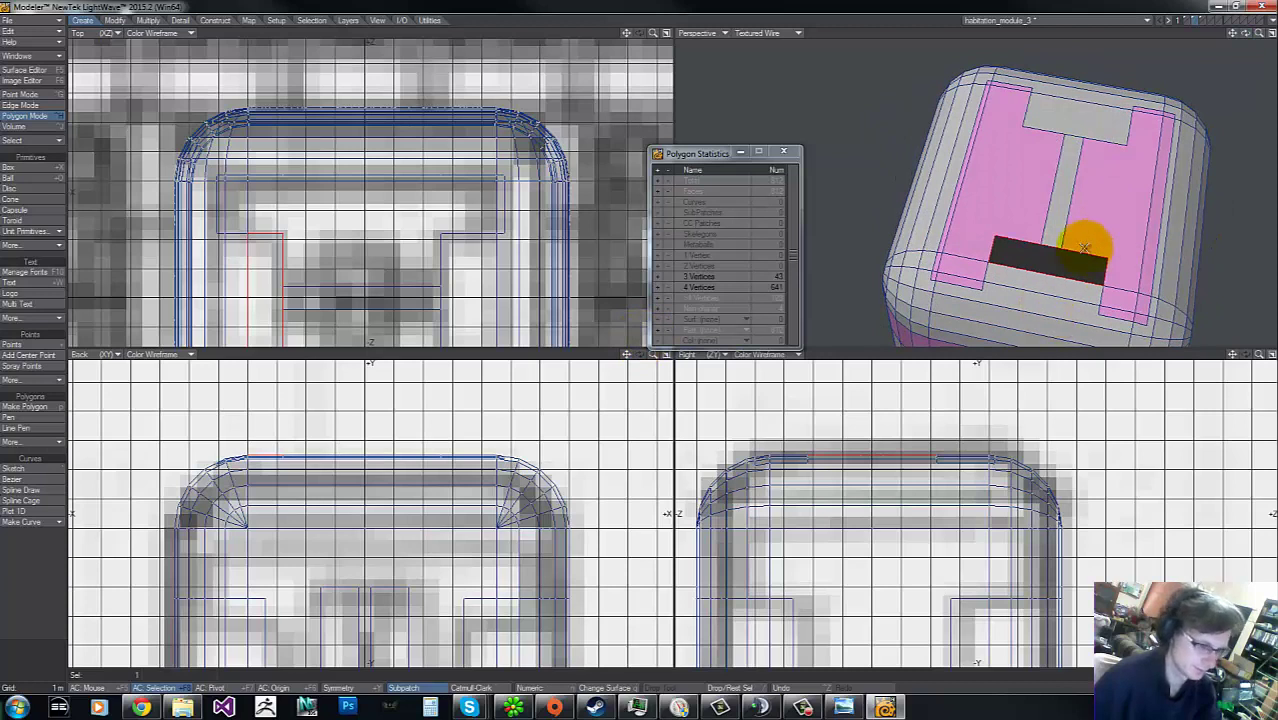
key(shift+t)
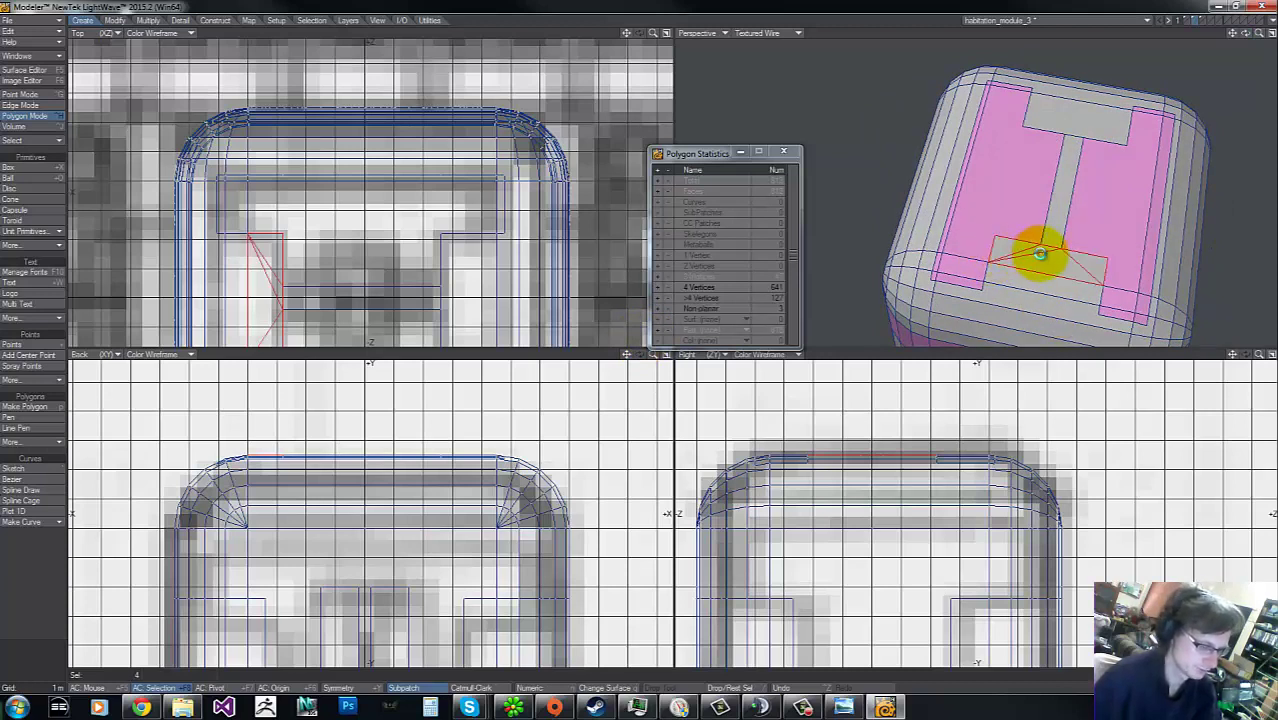
click(1040, 255)
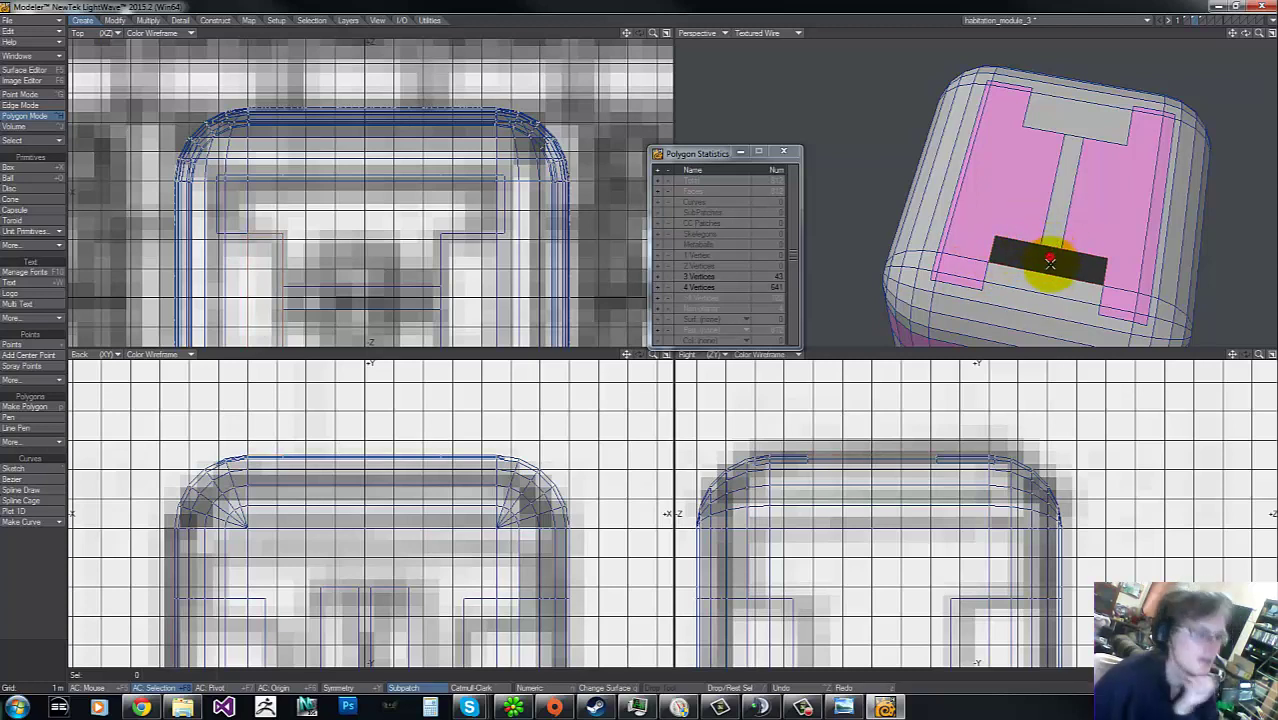
click(1052, 269)
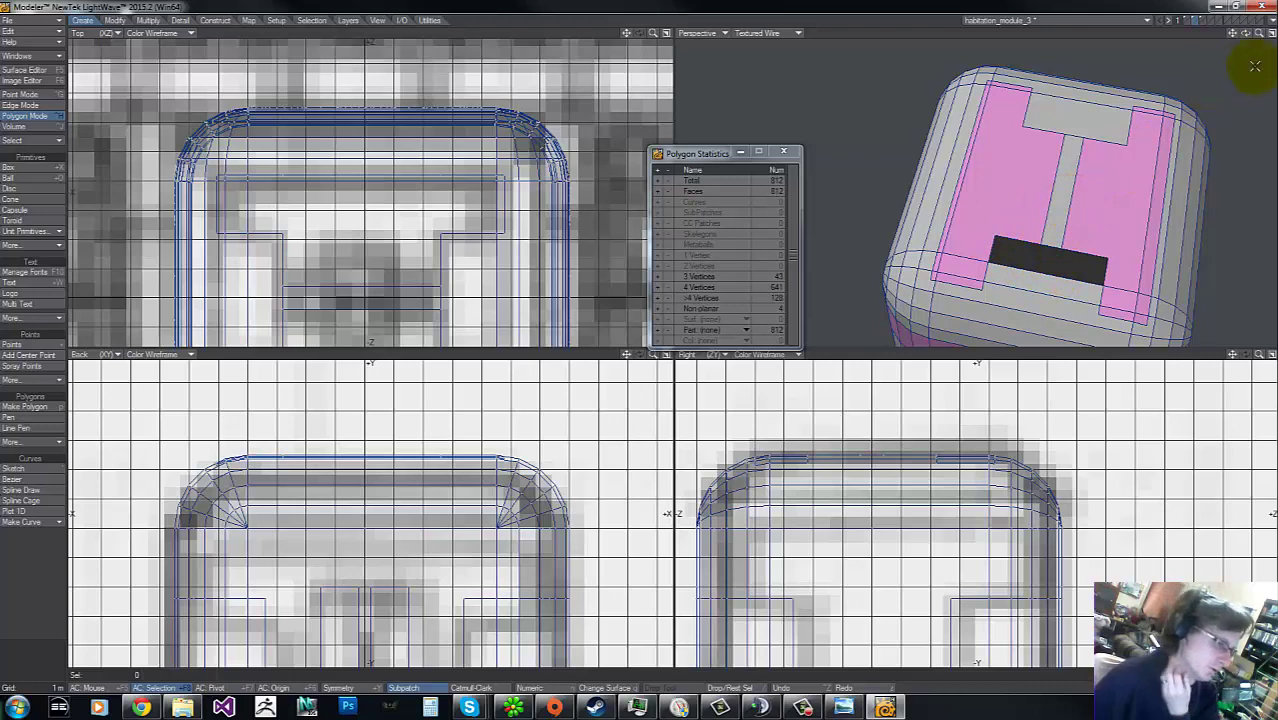
Step: In an empty layer, draw a cylinder with the Disc tool over the round detail at the centre of the top blueprint
drag(1260, 34, 650, 342)
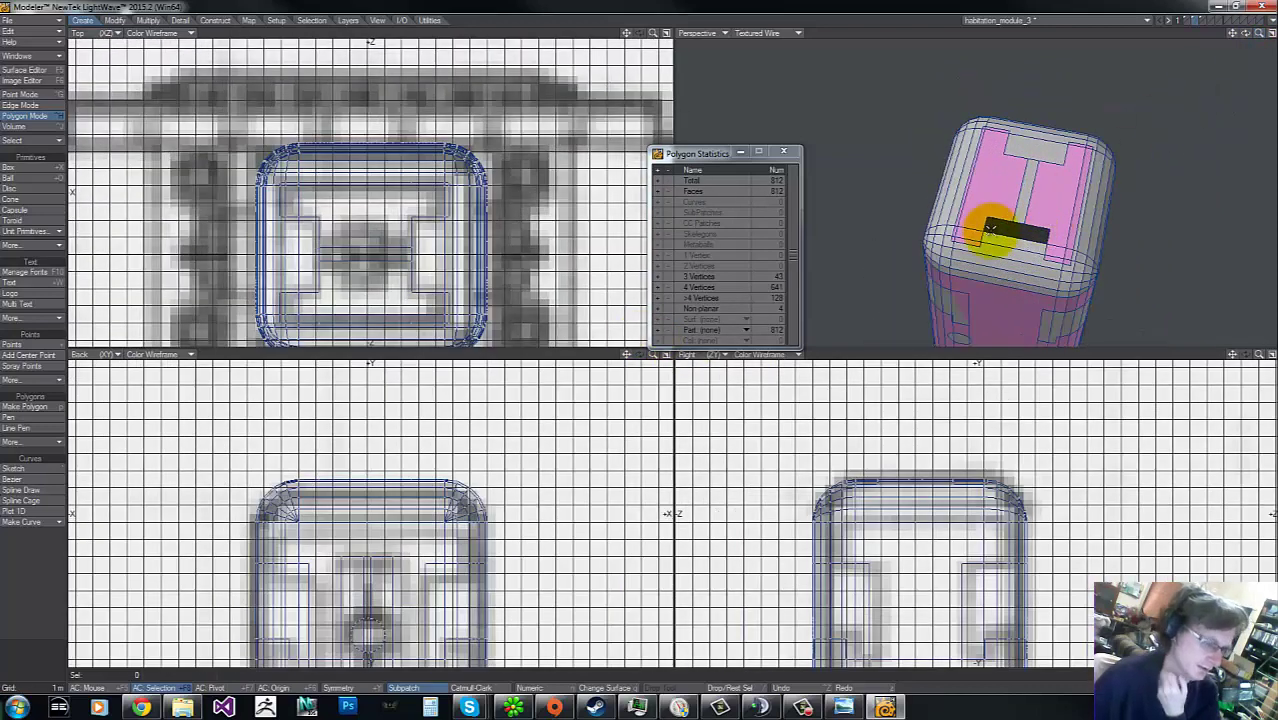
drag(1246, 34, 363, 176)
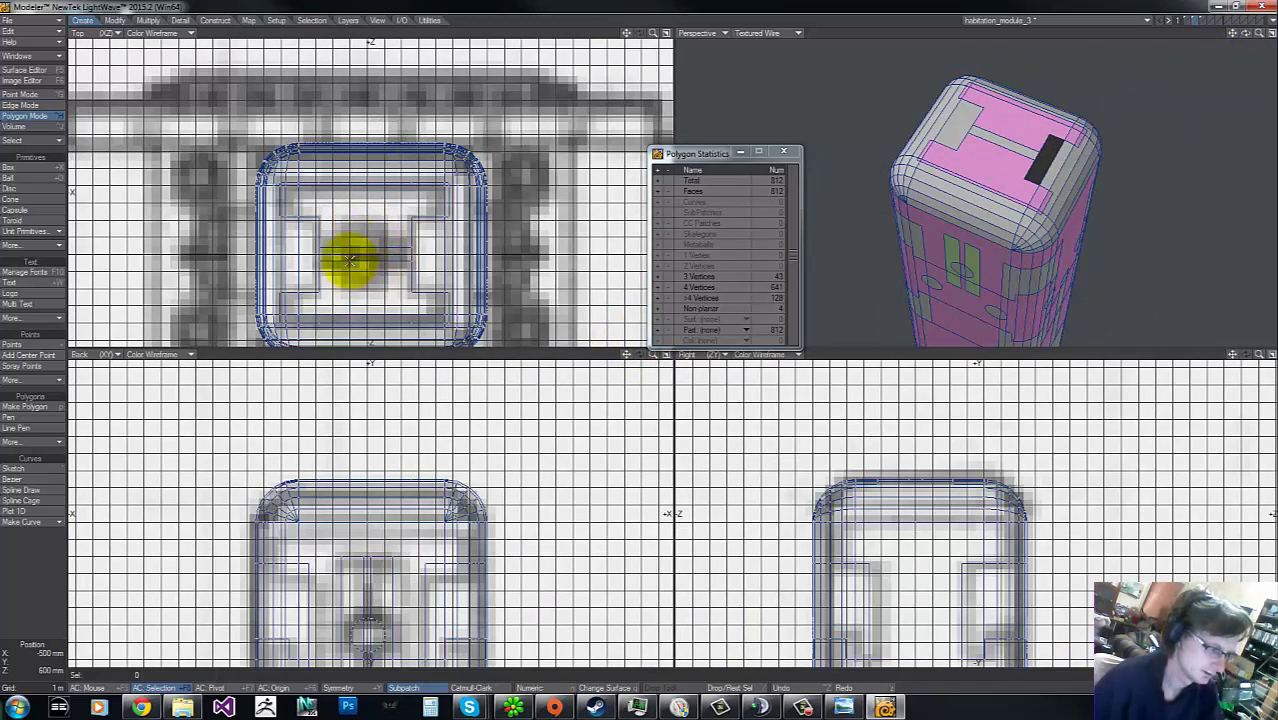
click(1202, 19)
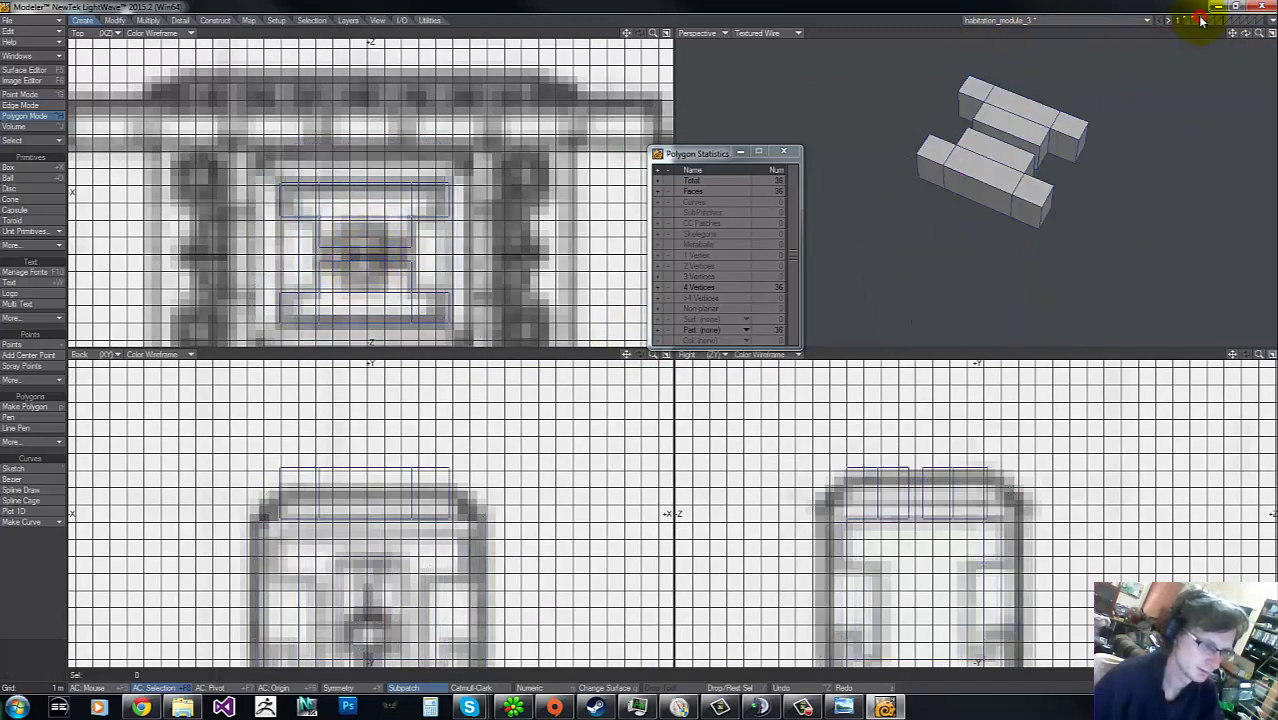
click(1200, 19)
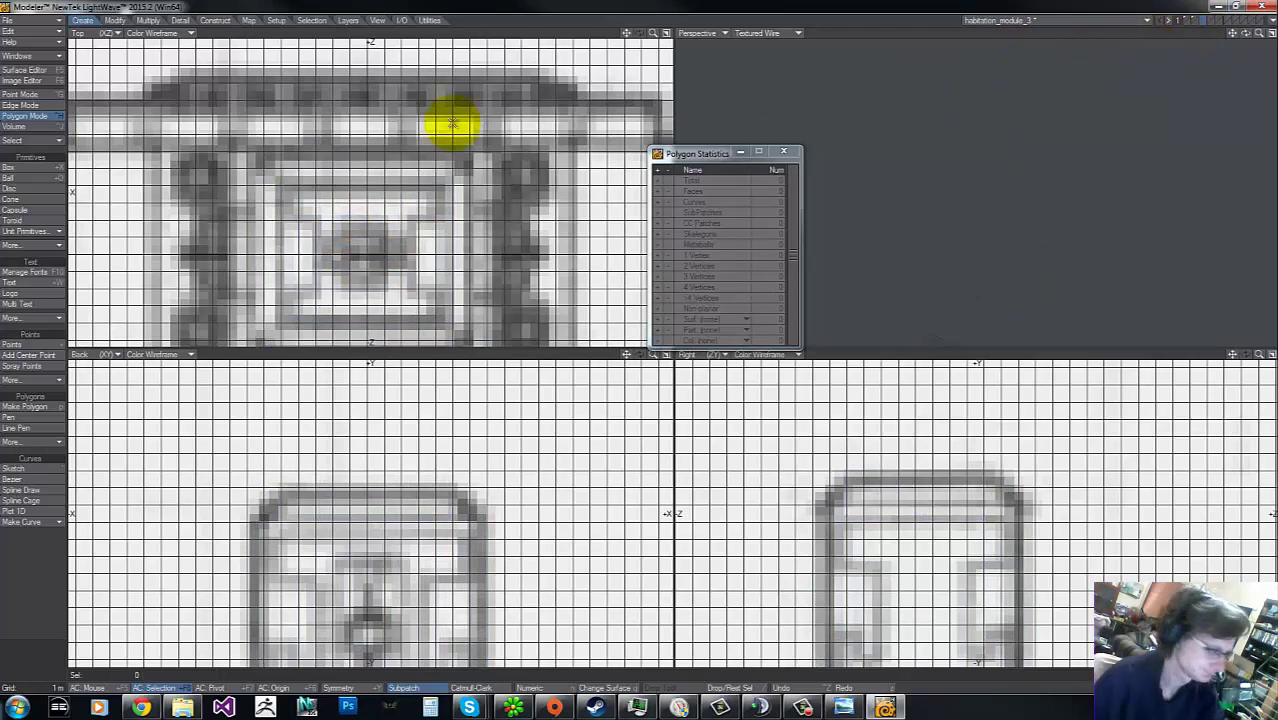
click(13, 200)
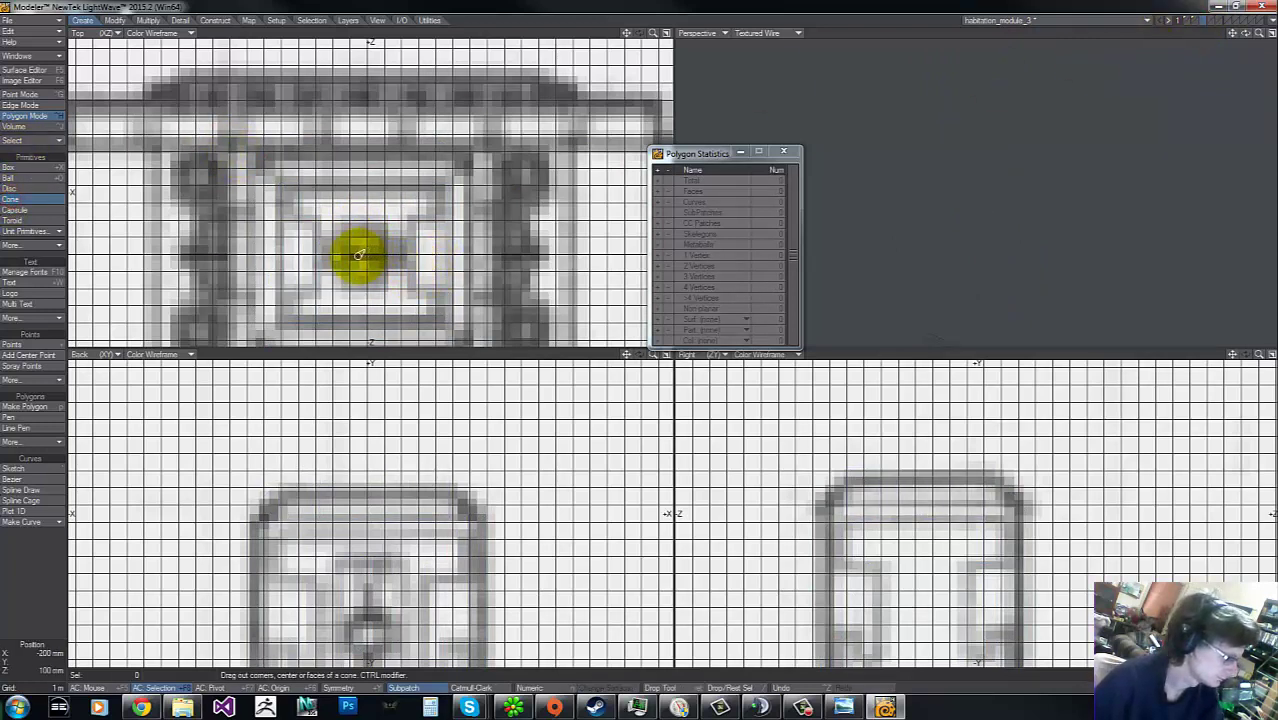
click(6, 200)
click(19, 190)
click(374, 251)
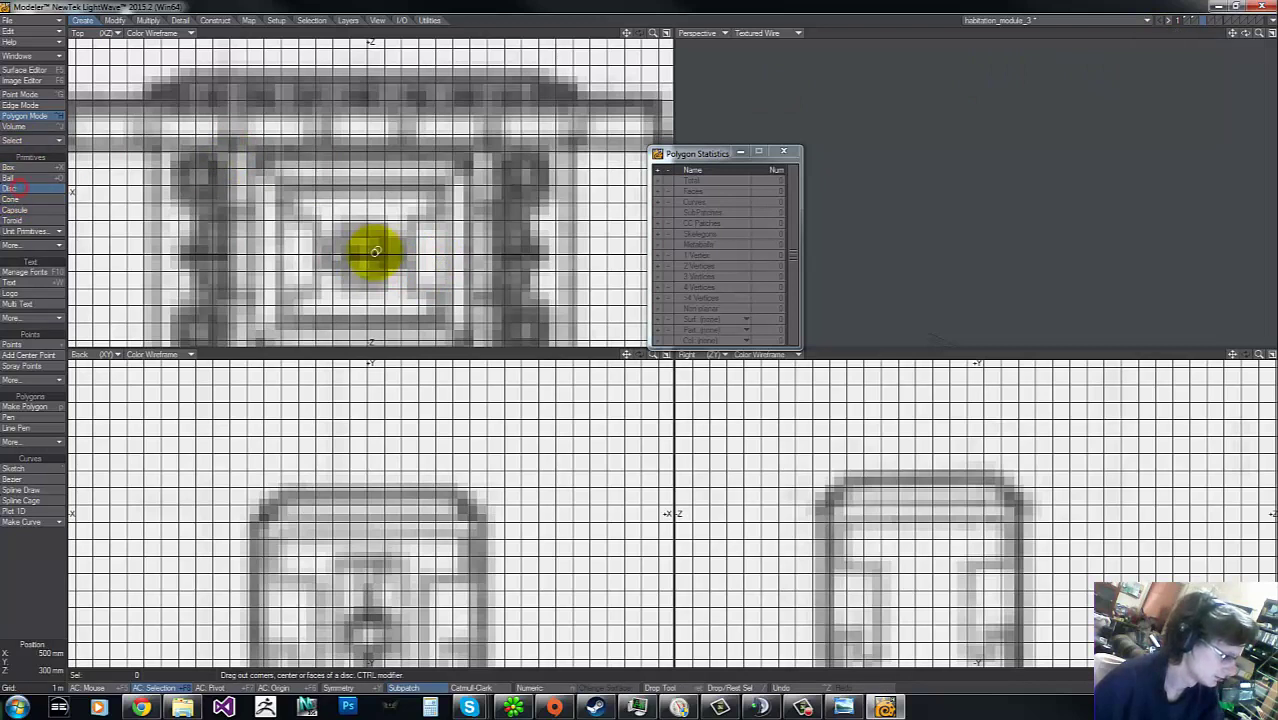
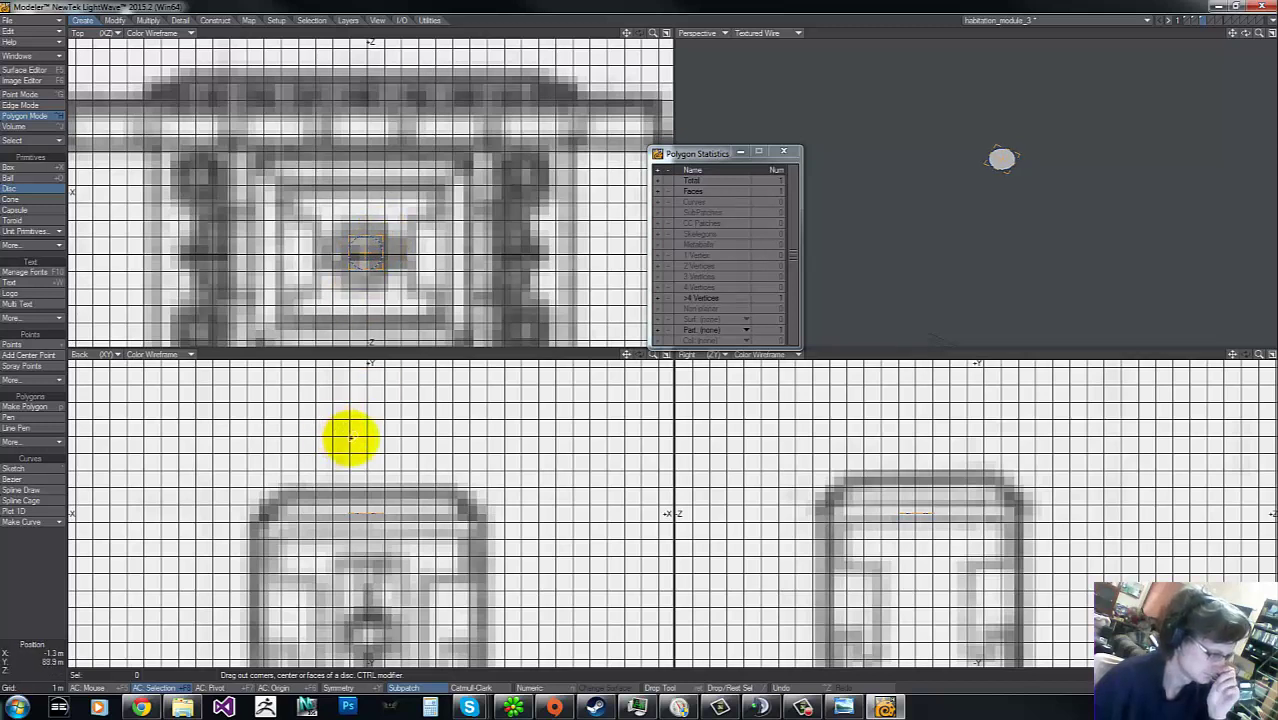
click(371, 434)
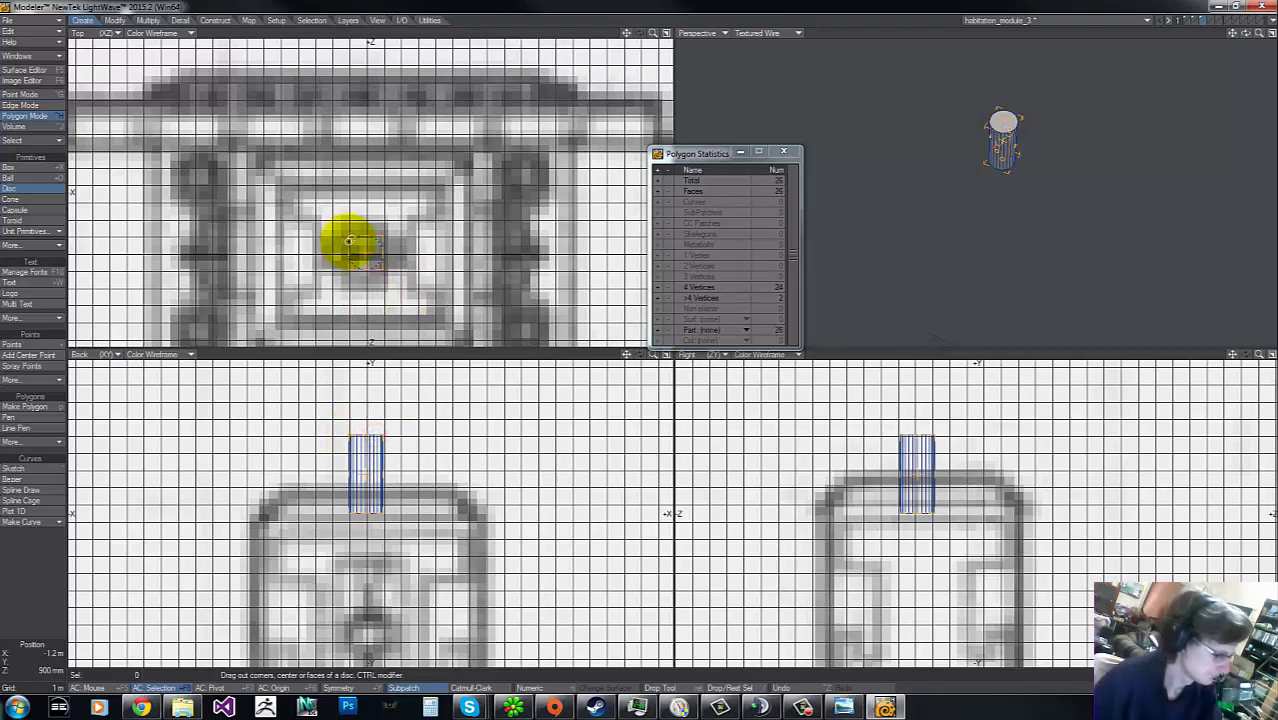
drag(366, 252, 368, 254)
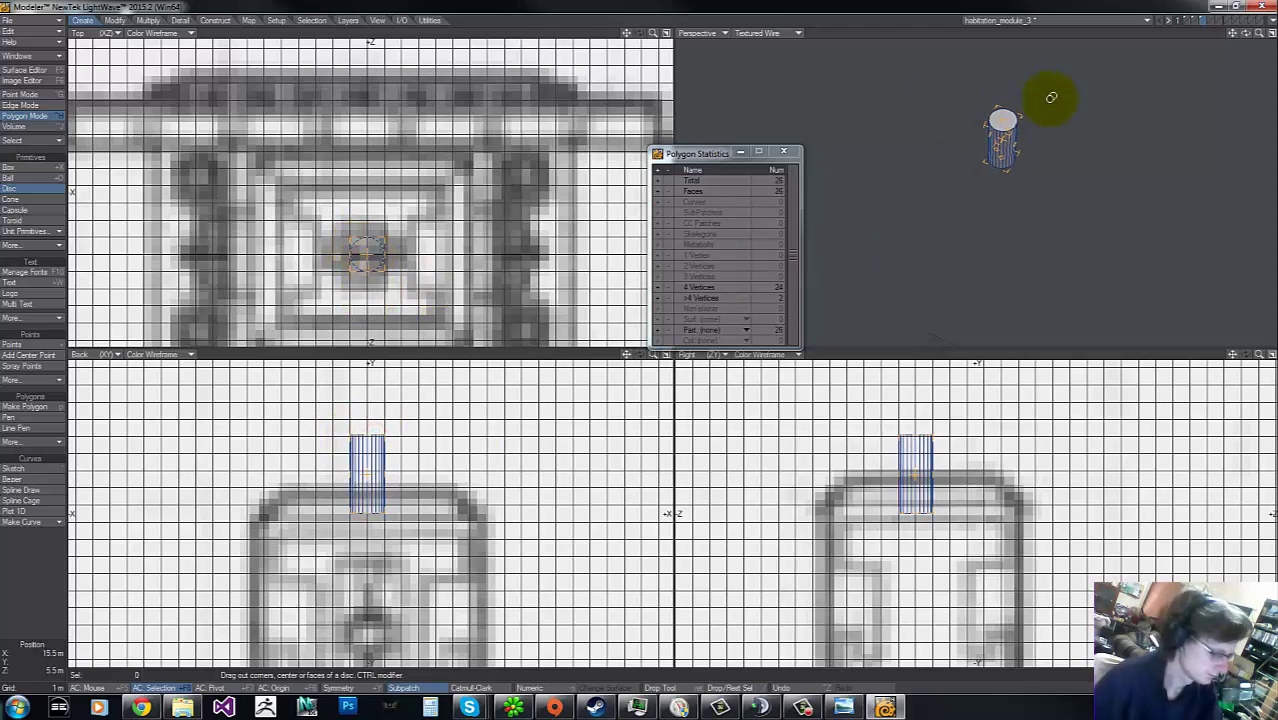
Step: Return to the module layer and undo the recent edits, back through the T-shaped stencil on its top
click(1194, 20)
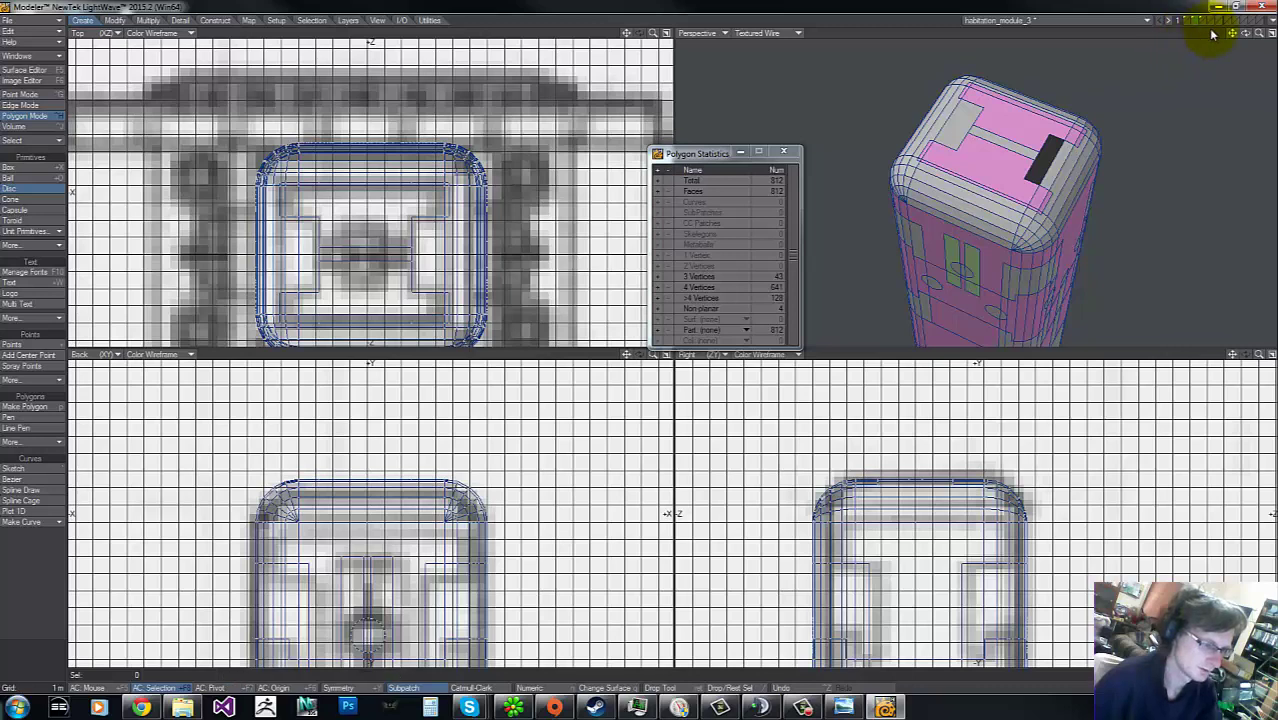
drag(1245, 35, 641, 343)
key(ctrl+z)
key(ctrl+z)
key(ctrl+z)
key(ctrl+z)
key(ctrl+z)
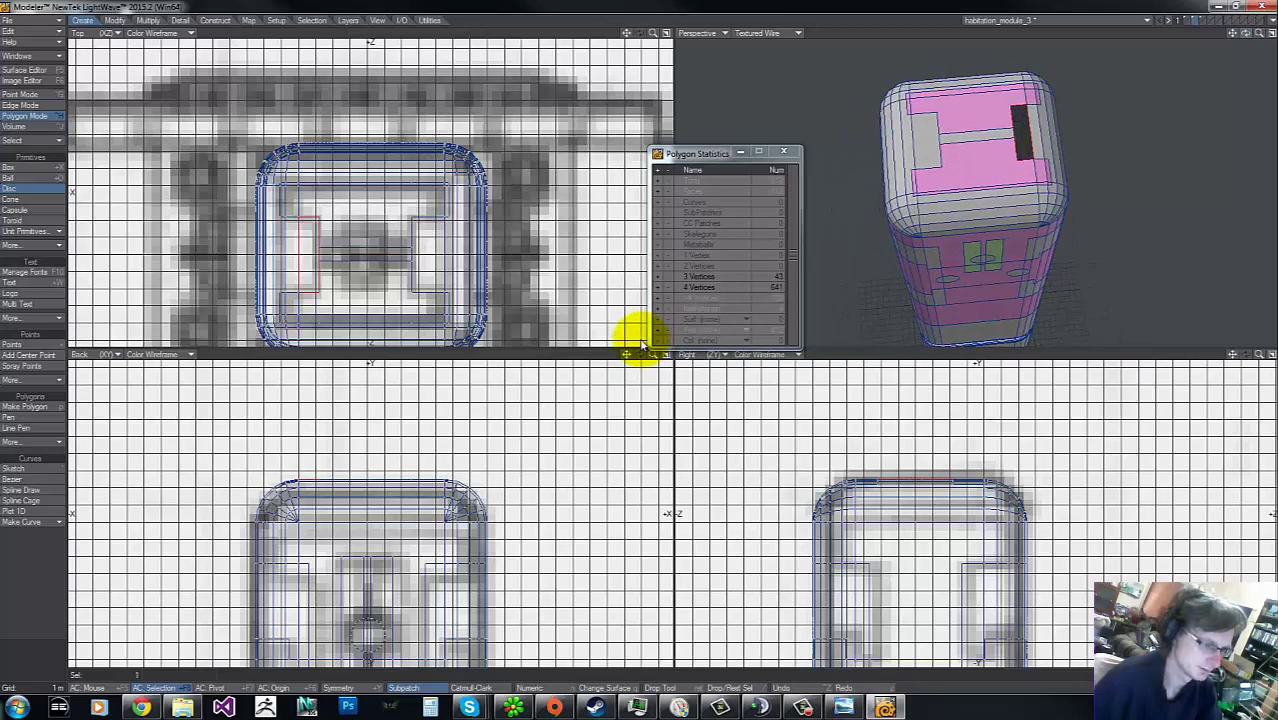
Step: Slice the two T-shaped cutters through the middle along X = 0 with the Knife tool, using the module as background
click(1205, 20)
click(1197, 28)
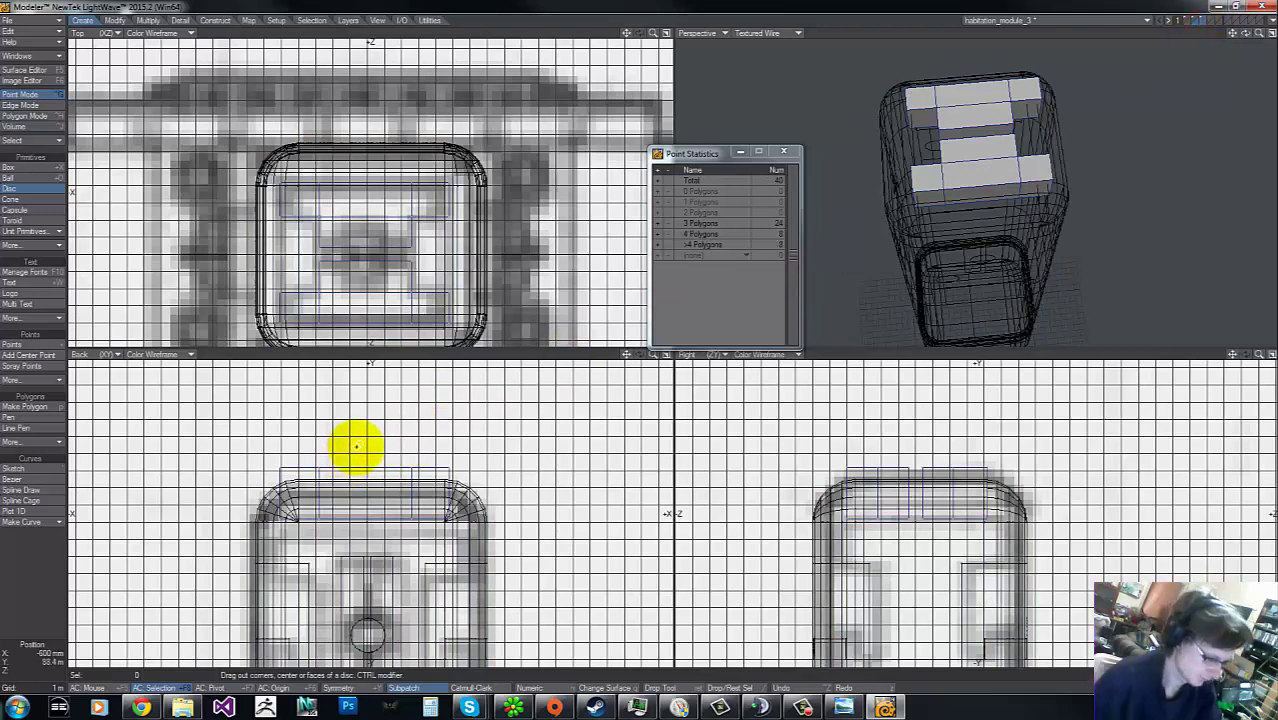
key(shift+k)
drag(370, 110, 368, 400)
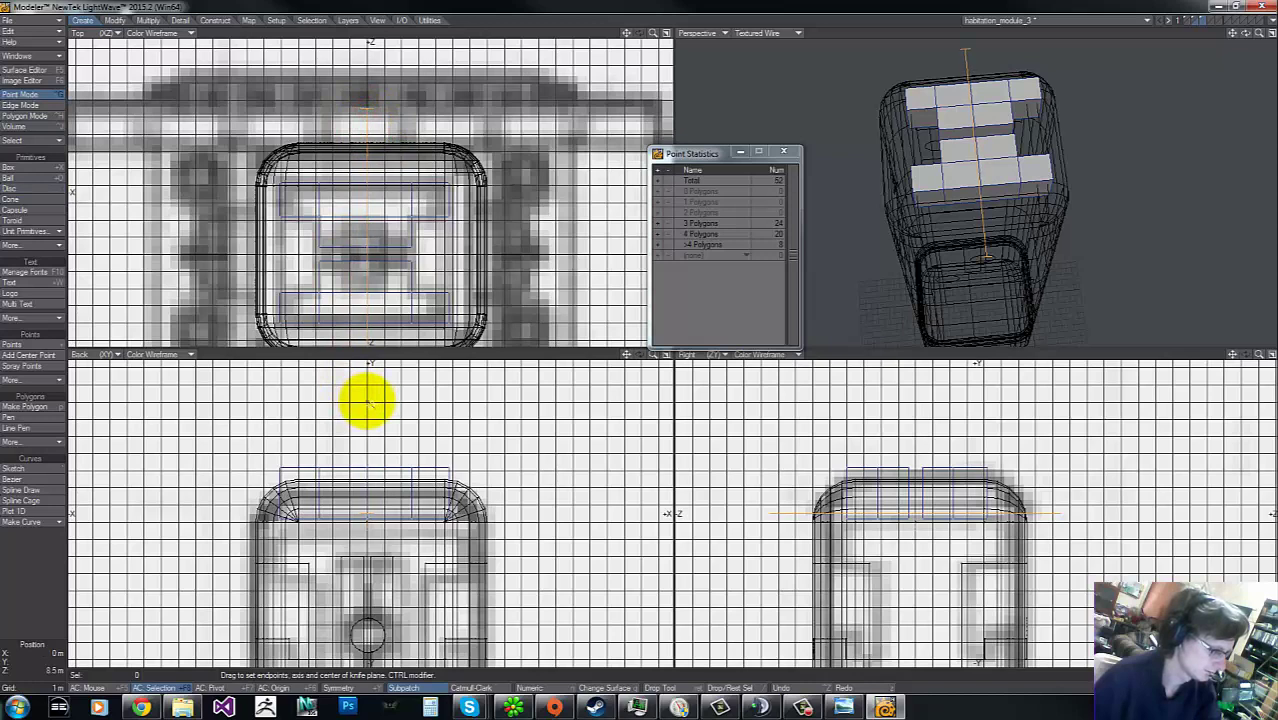
key(space)
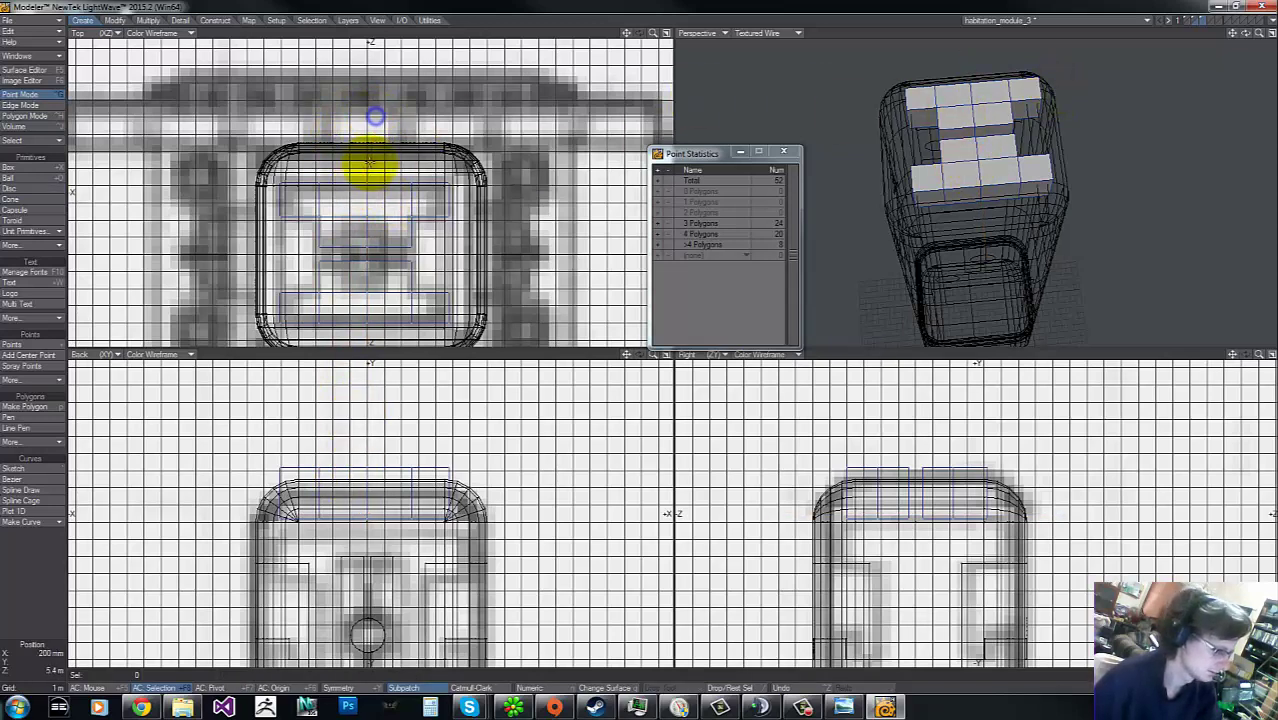
Step: Select the polygons of the cutters' negative-X half and delete them
key(ctrl+h)
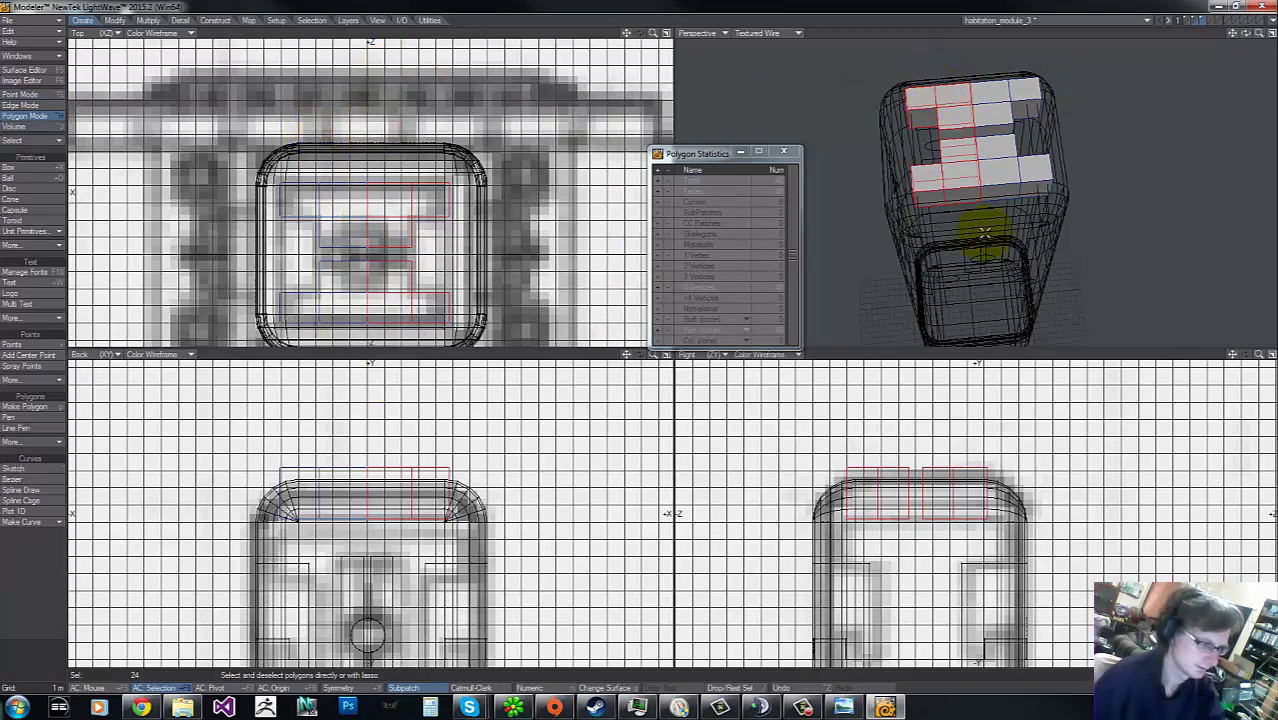
click(368, 128)
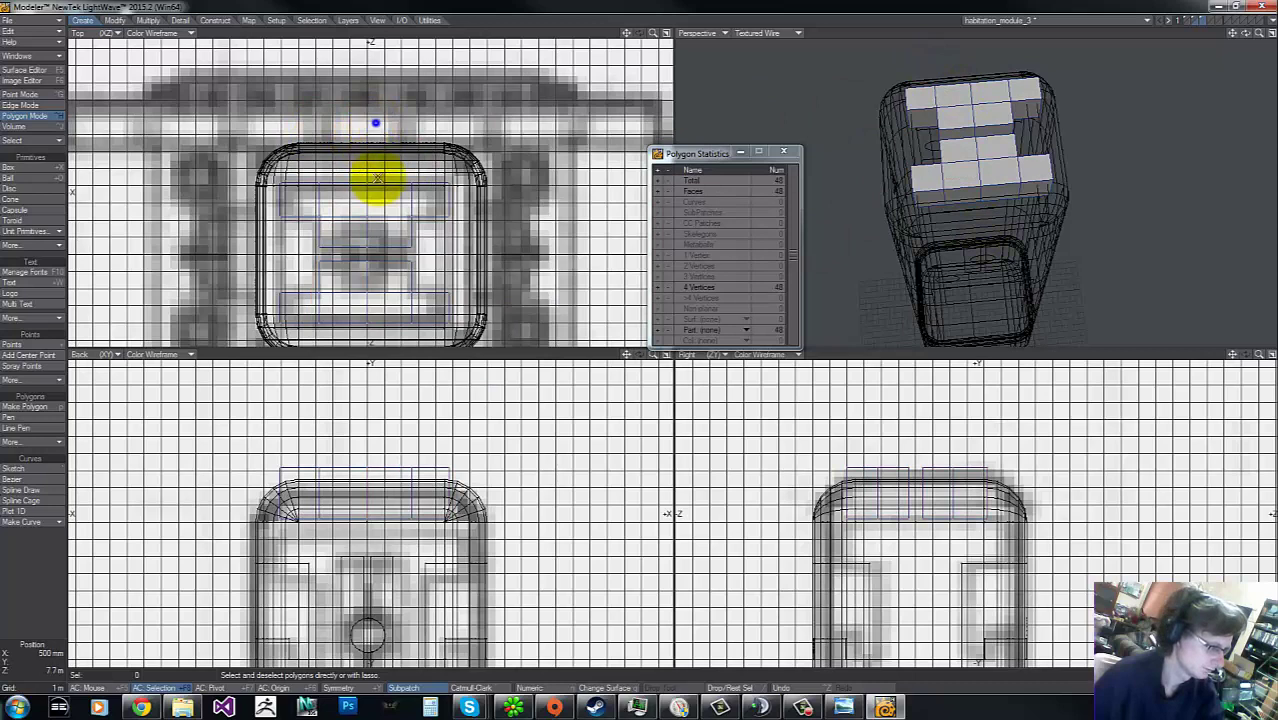
mouse_move(378, 178)
right_down()
mouse_move(368, 357)
mouse_move(387, 96)
right_up()
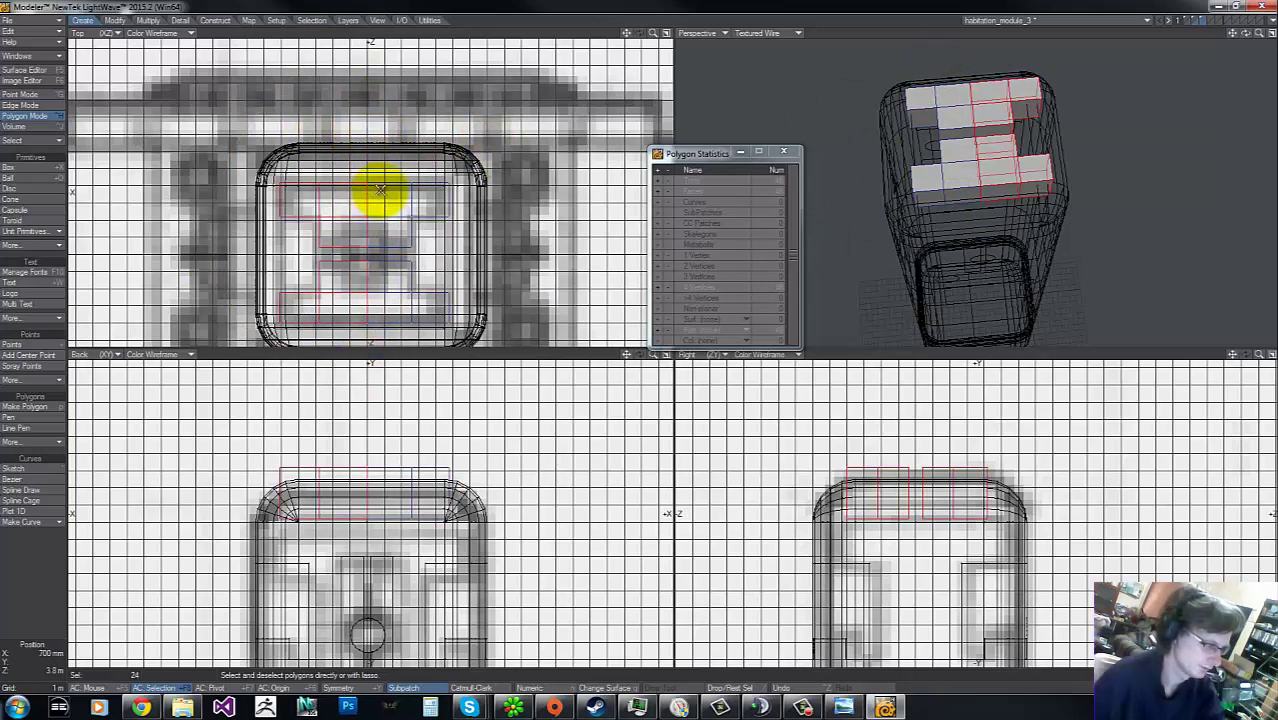
key(Delete)
Step: Mirror the remaining cutter half across the centre line and bring the module layer to the foreground
key(shift+v)
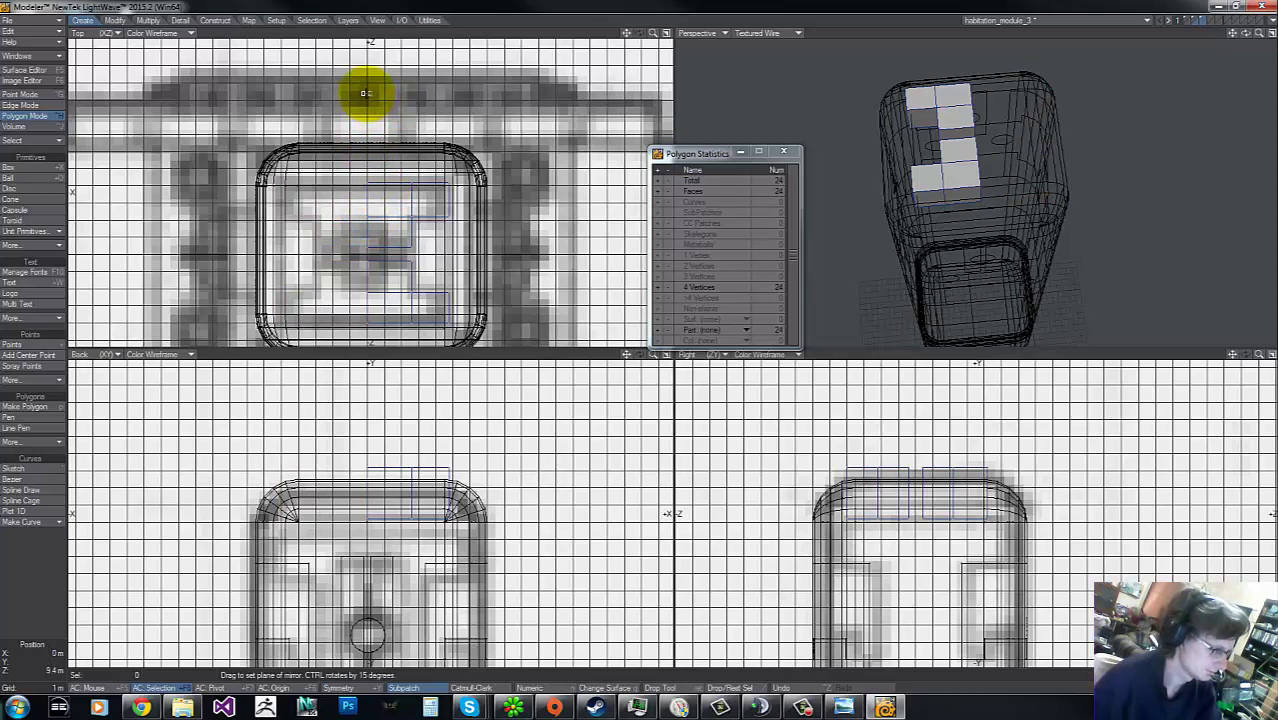
drag(367, 91, 365, 242)
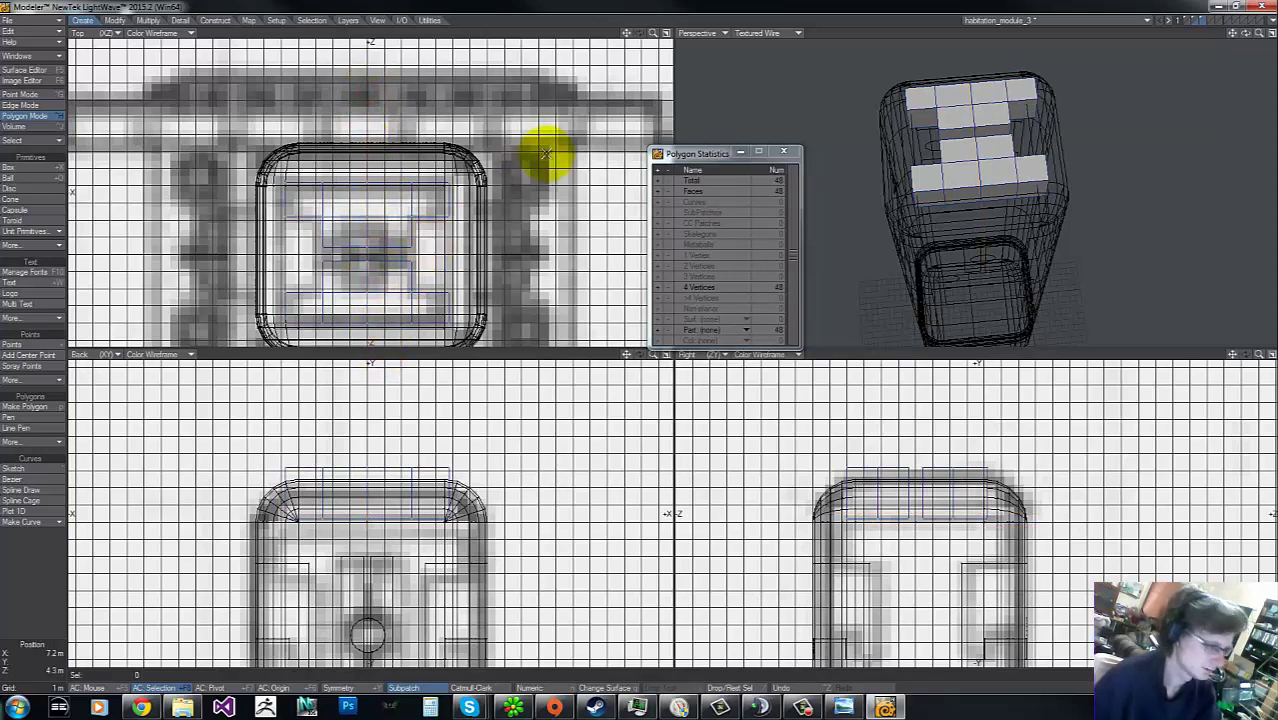
click(1156, 24)
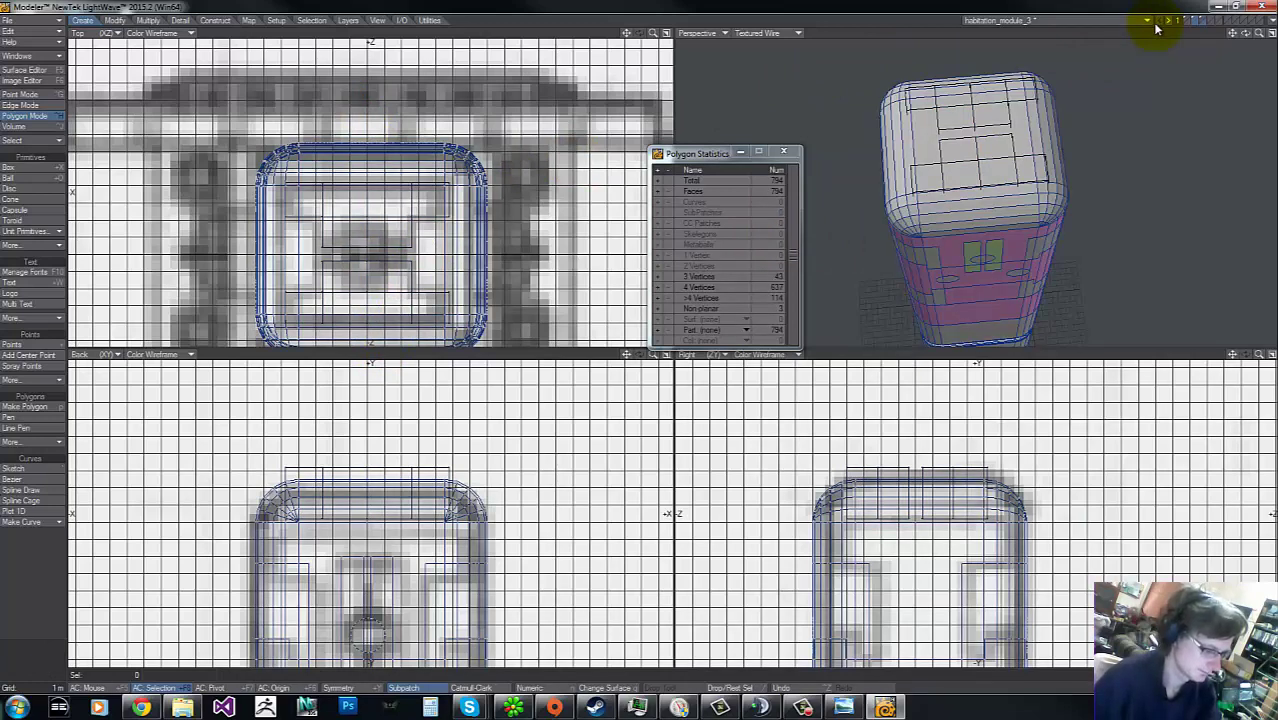
Step: Try to stencil the mirrored T-shaped cutters into the module's top
key(shift+c)
click(740, 341)
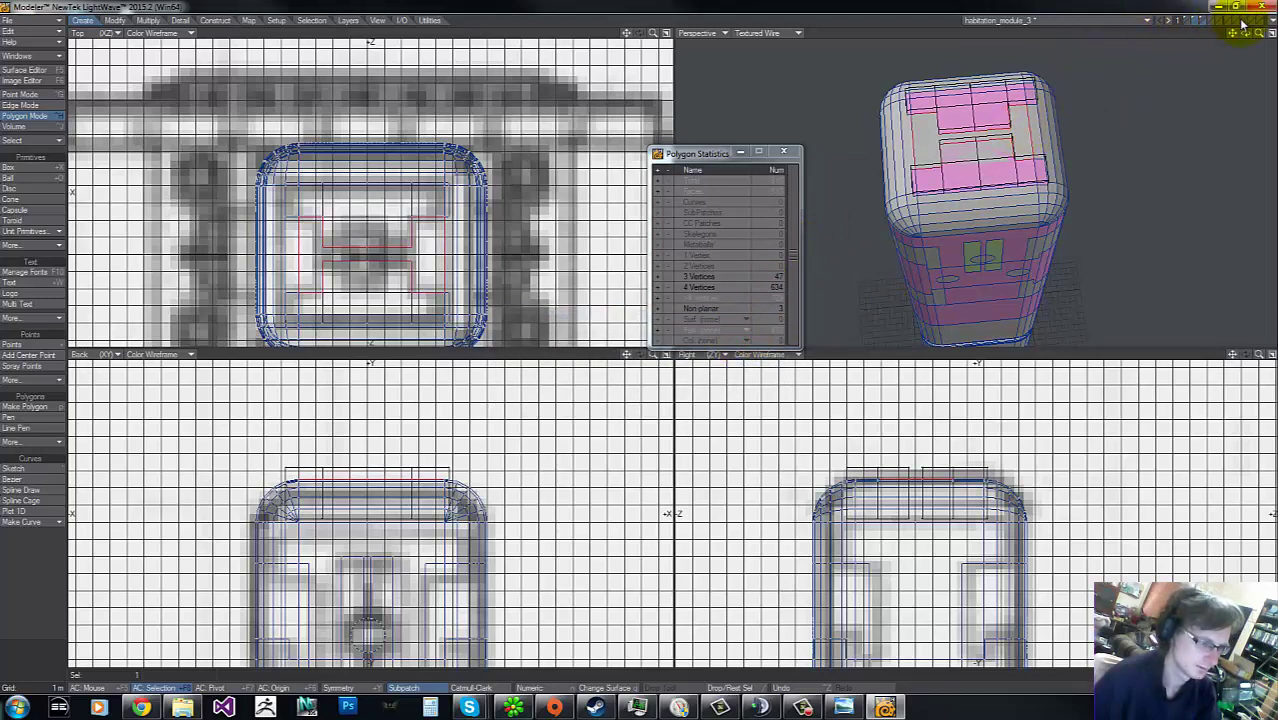
drag(1261, 36, 643, 343)
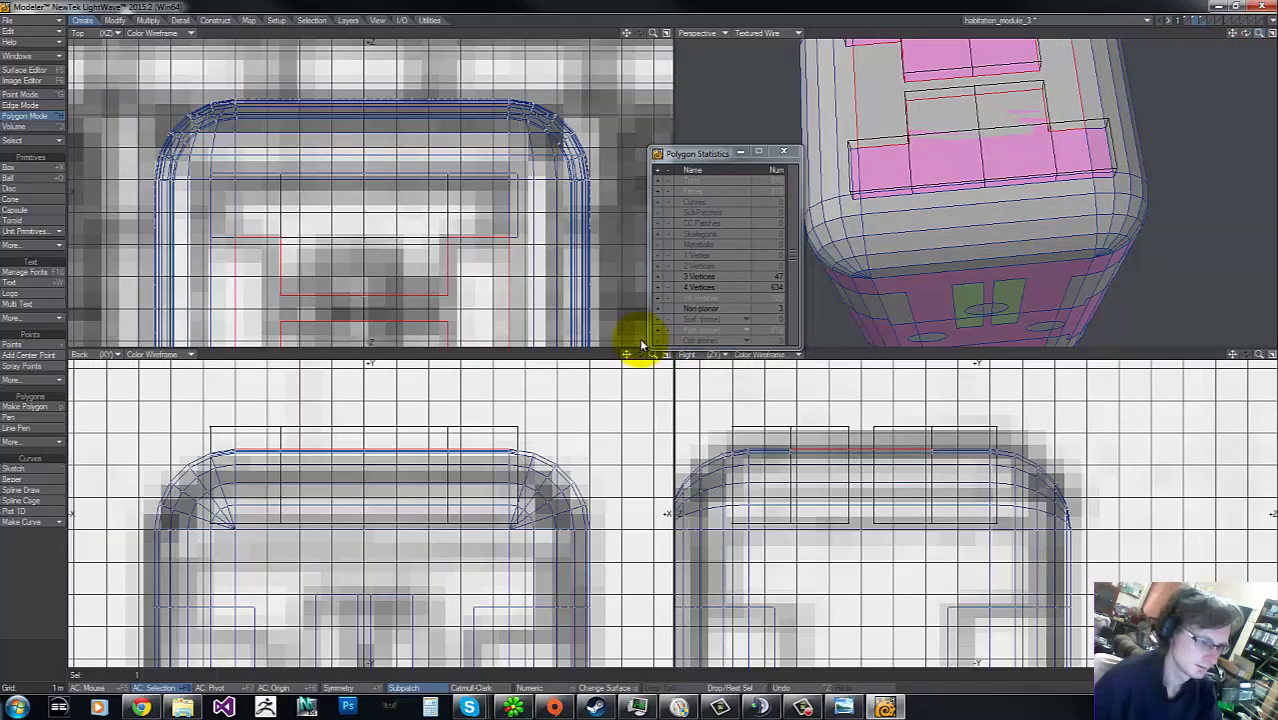
drag(1246, 35, 640, 345)
key(ctrl+z)
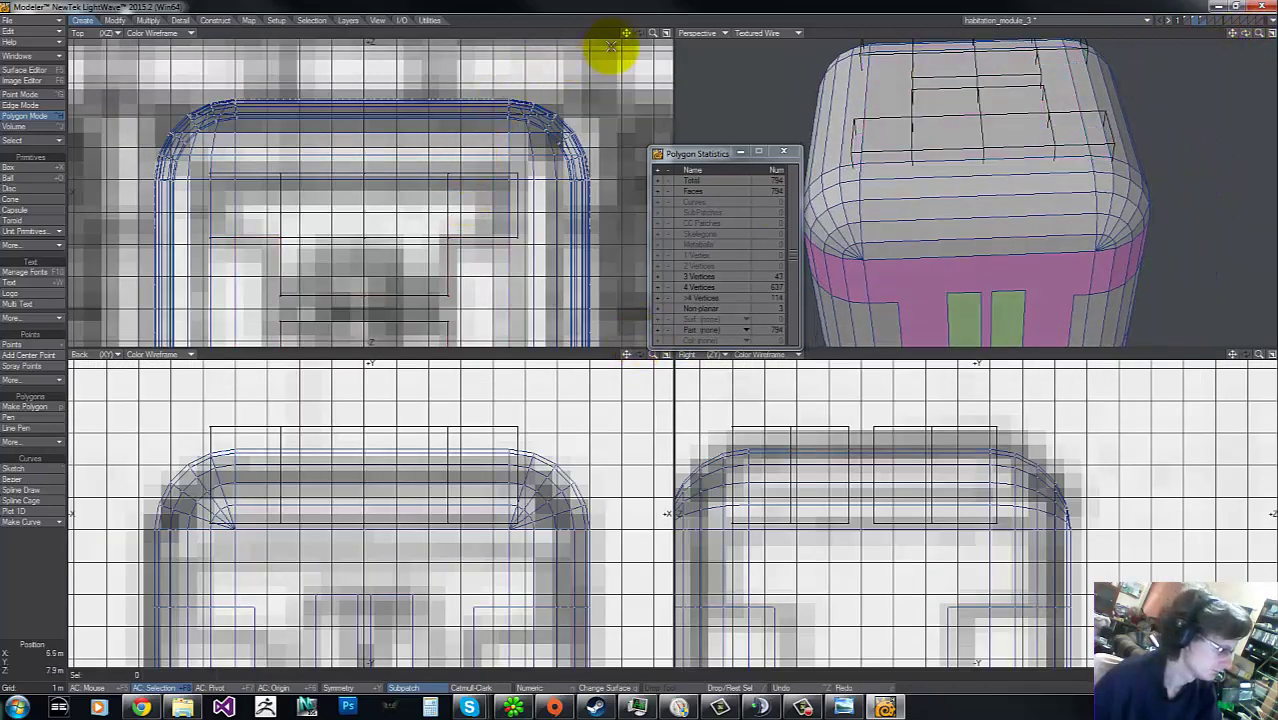
Step: Try to move the module slightly along X to align it with the T-shaped cutters in the top view
drag(650, 36, 650, 338)
key(t)
key(space)
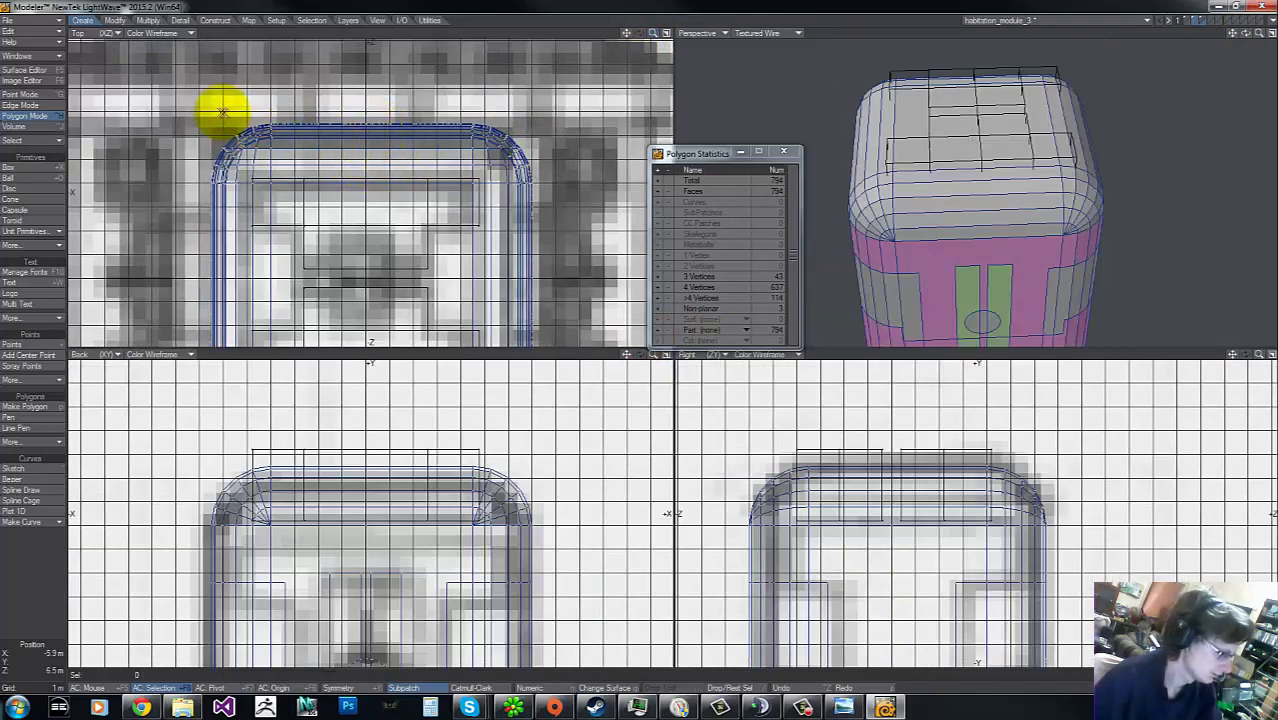
mouse_move(194, 101)
right_down()
mouse_move(793, 523)
mouse_move(257, 122)
right_up()
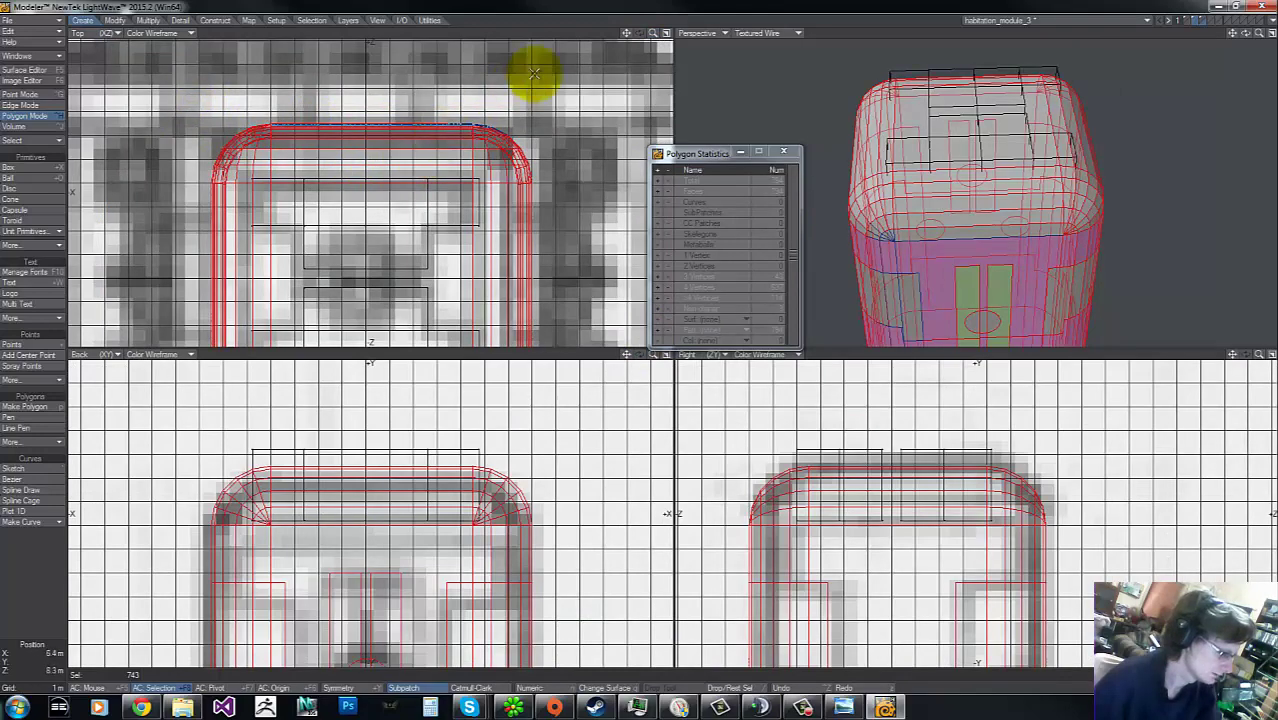
drag(650, 35, 633, 334)
mouse_move(203, 131)
right_down()
mouse_move(176, 345)
mouse_move(266, 174)
right_up()
key(t)
drag(375, 207, 371, 207)
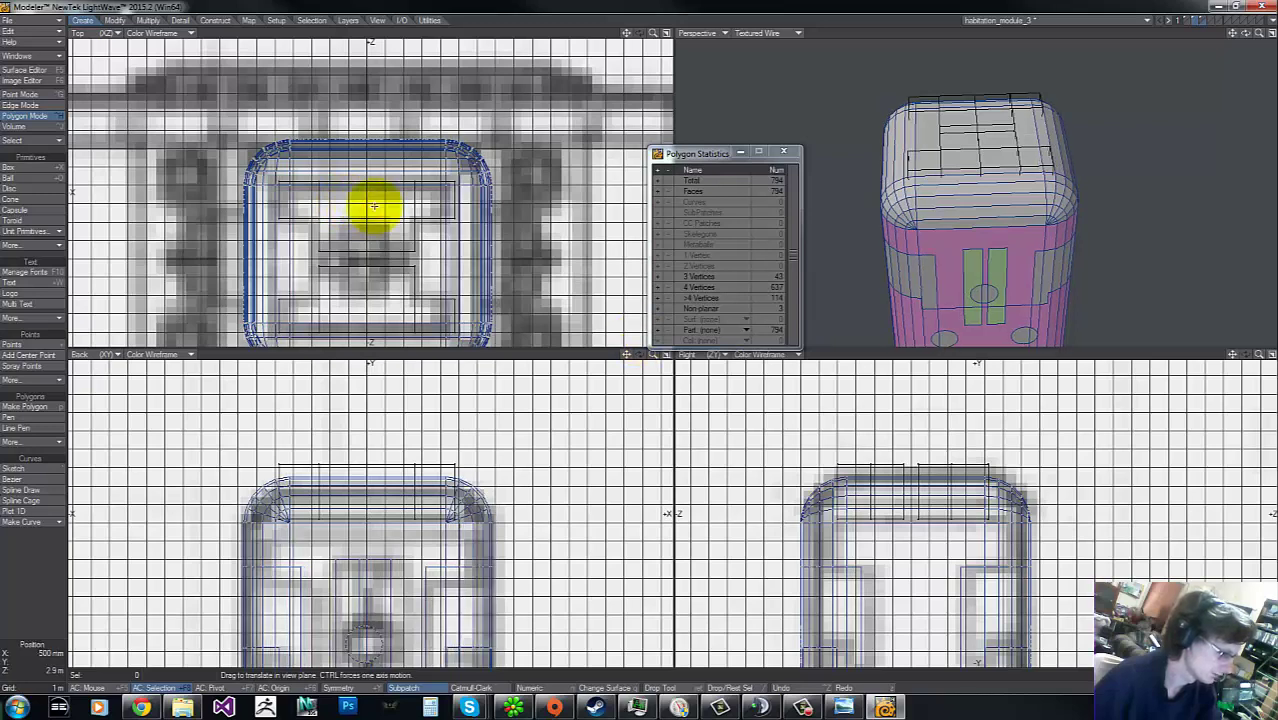
drag(211, 119, 198, 135)
key(ctrl+z)
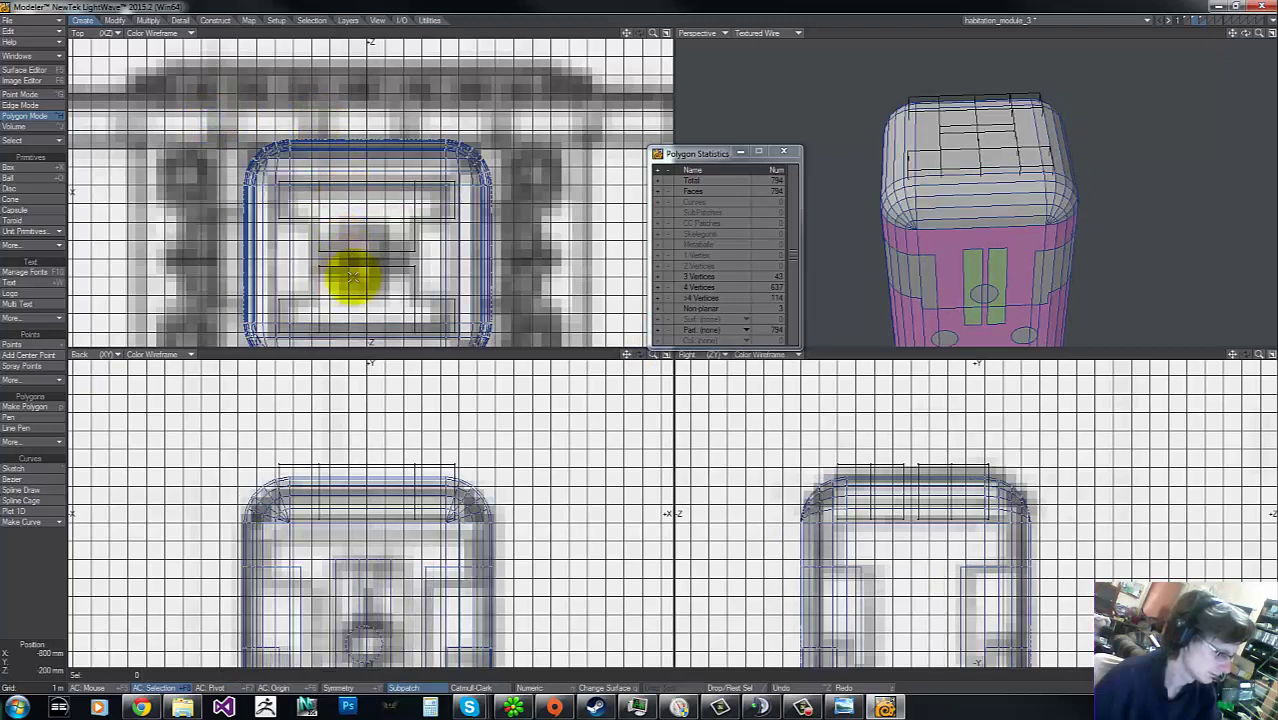
key(space)
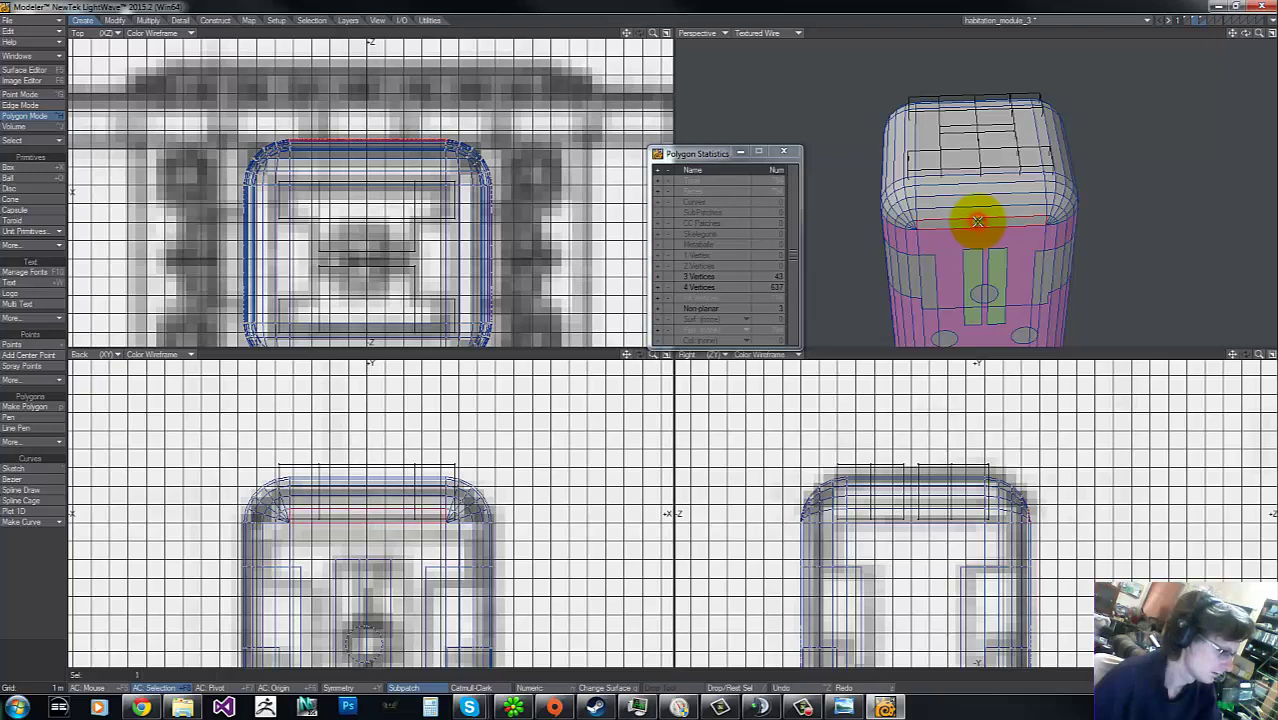
Step: Try the Texture display in the top view and return it to Color Wireframe
click(148, 34)
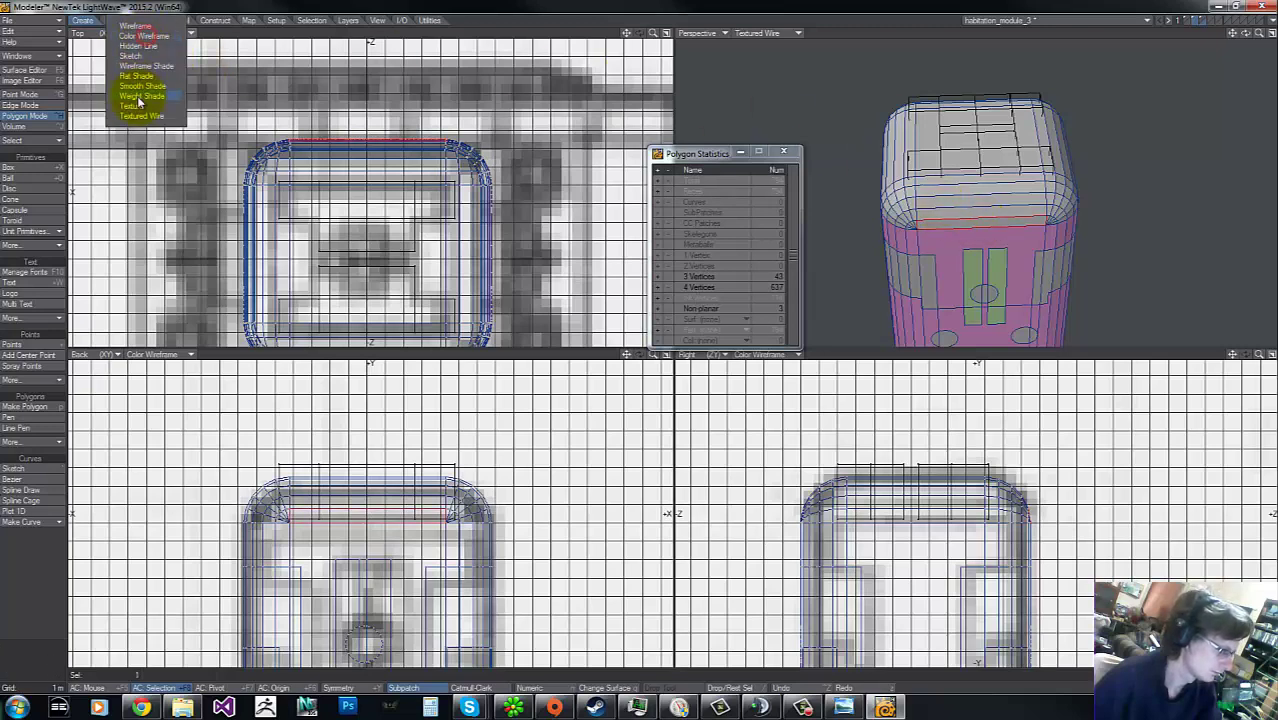
click(137, 106)
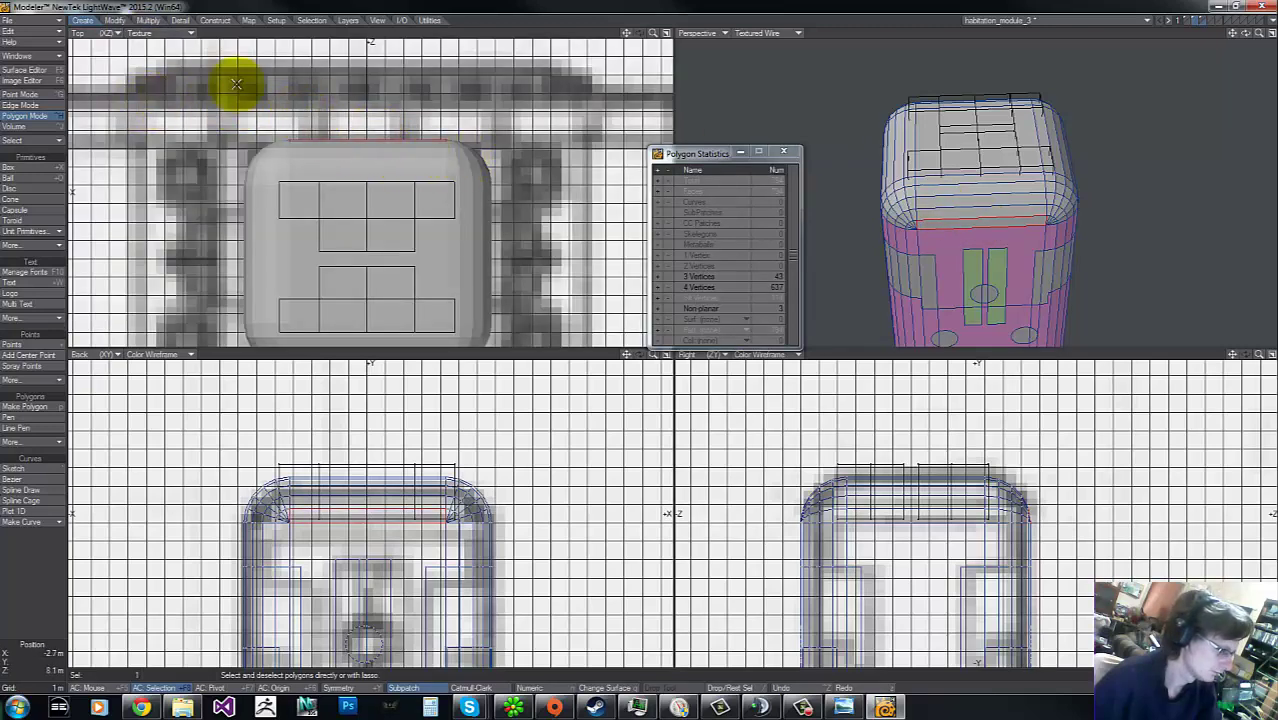
click(156, 35)
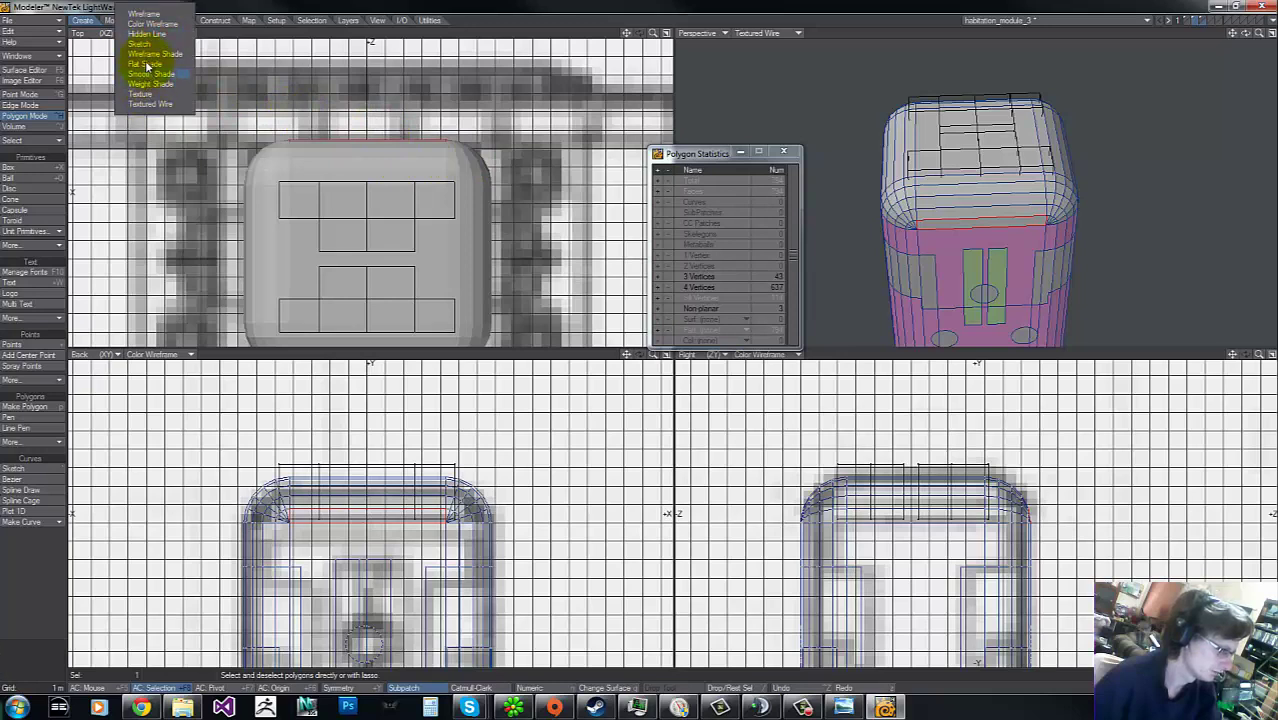
click(153, 25)
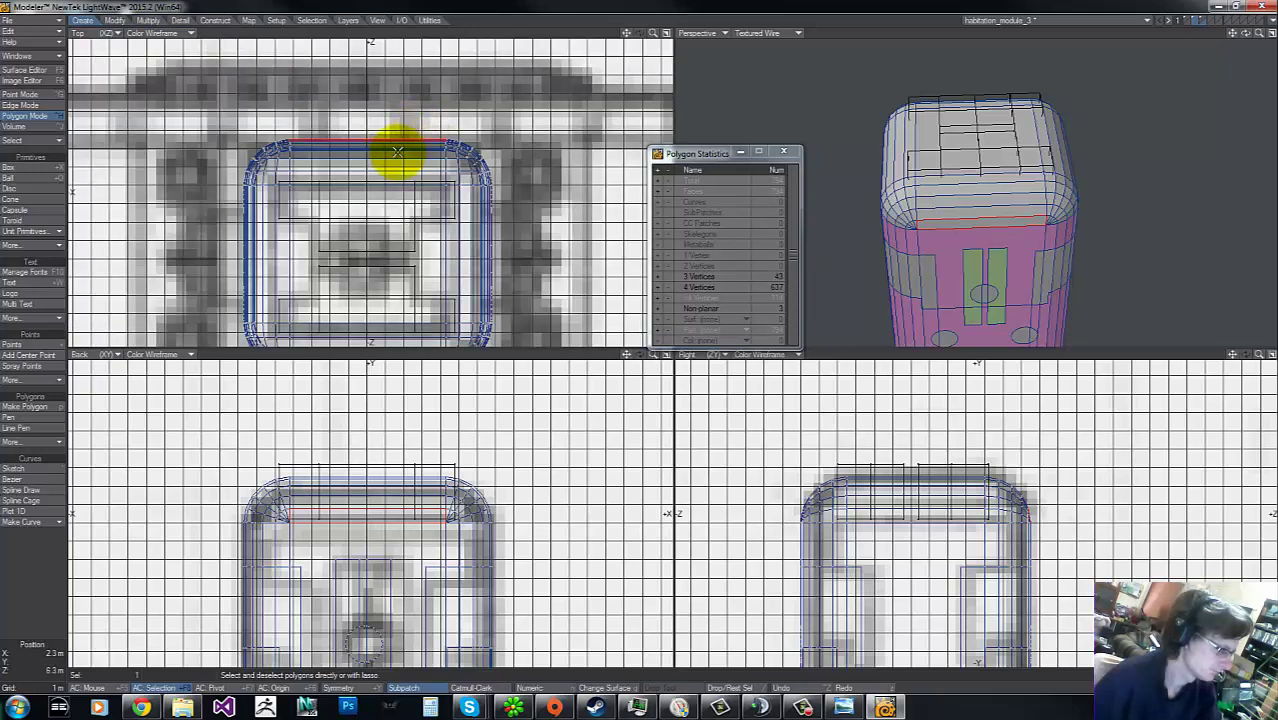
Step: Turn on the display of polygon normals in the display options
click(999, 221)
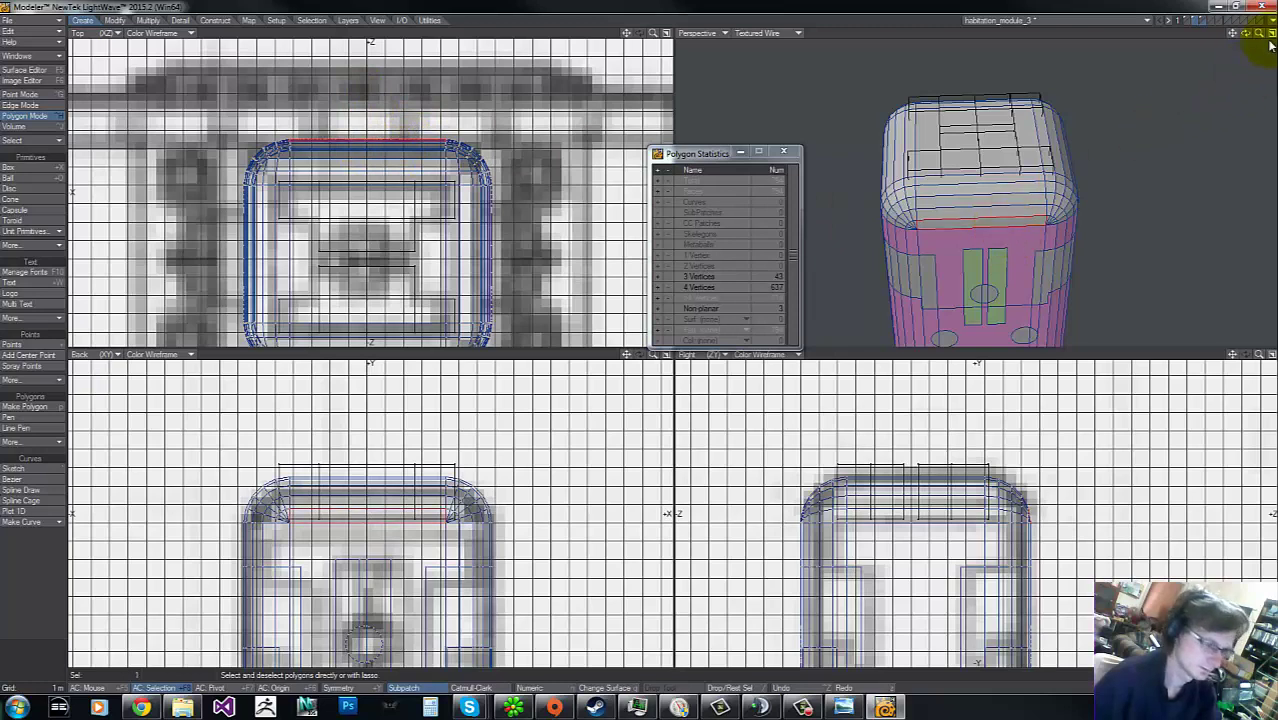
drag(1246, 34, 642, 342)
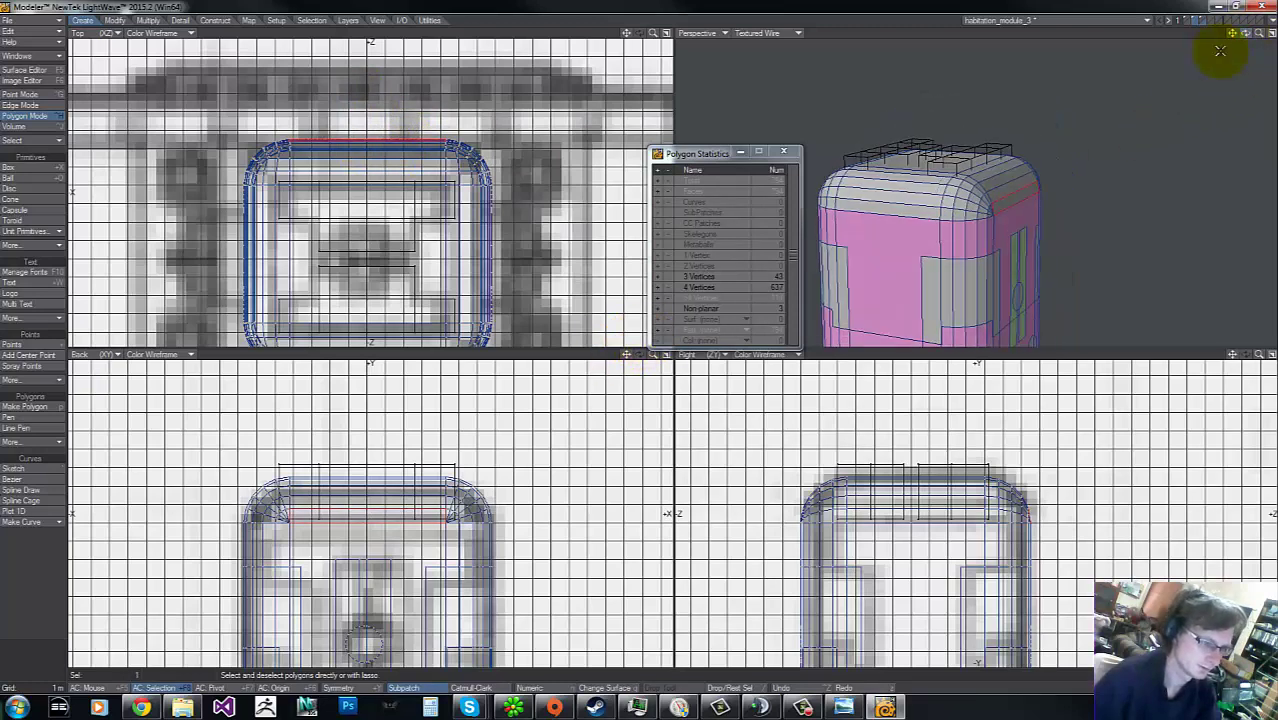
click(363, 137)
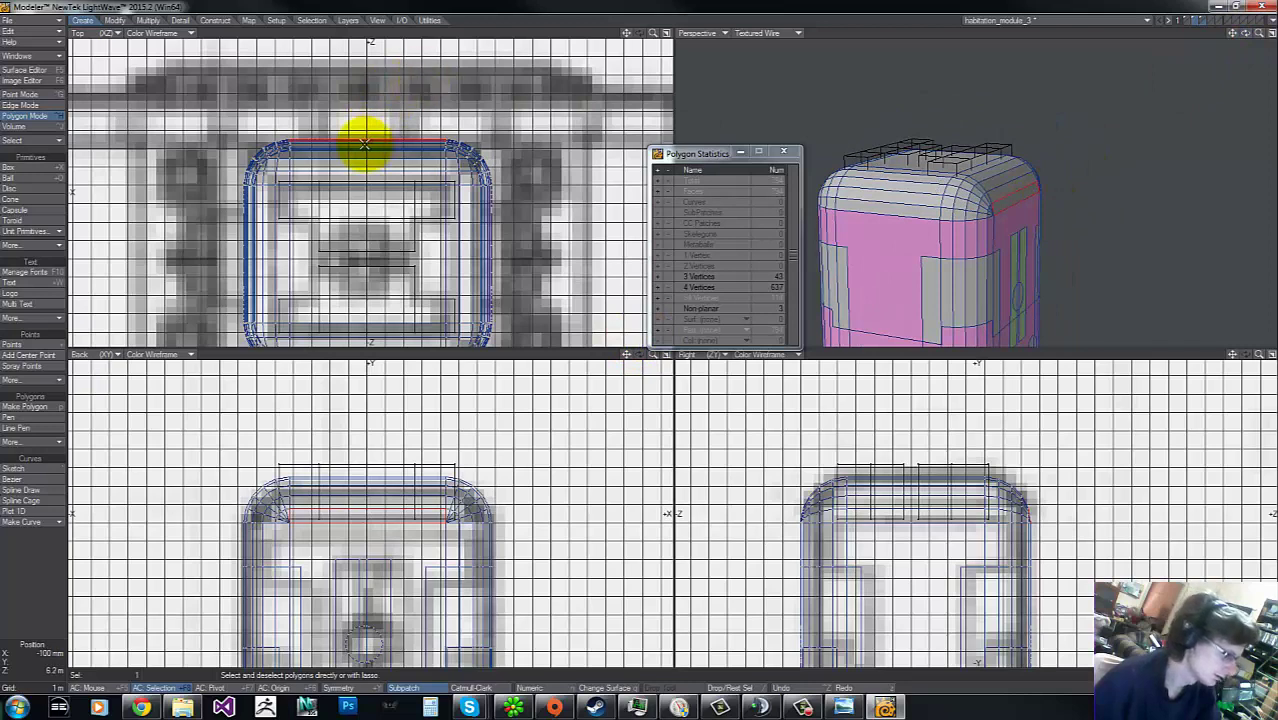
click(392, 165)
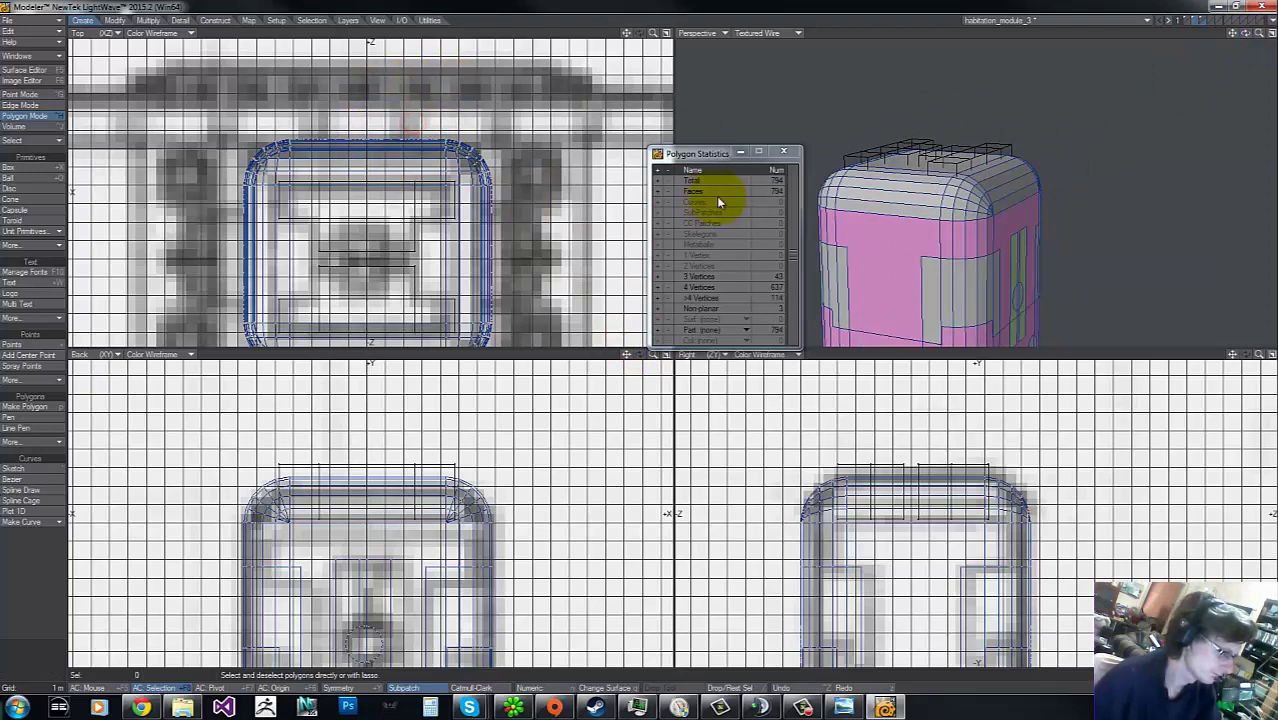
click(957, 155)
click(957, 155)
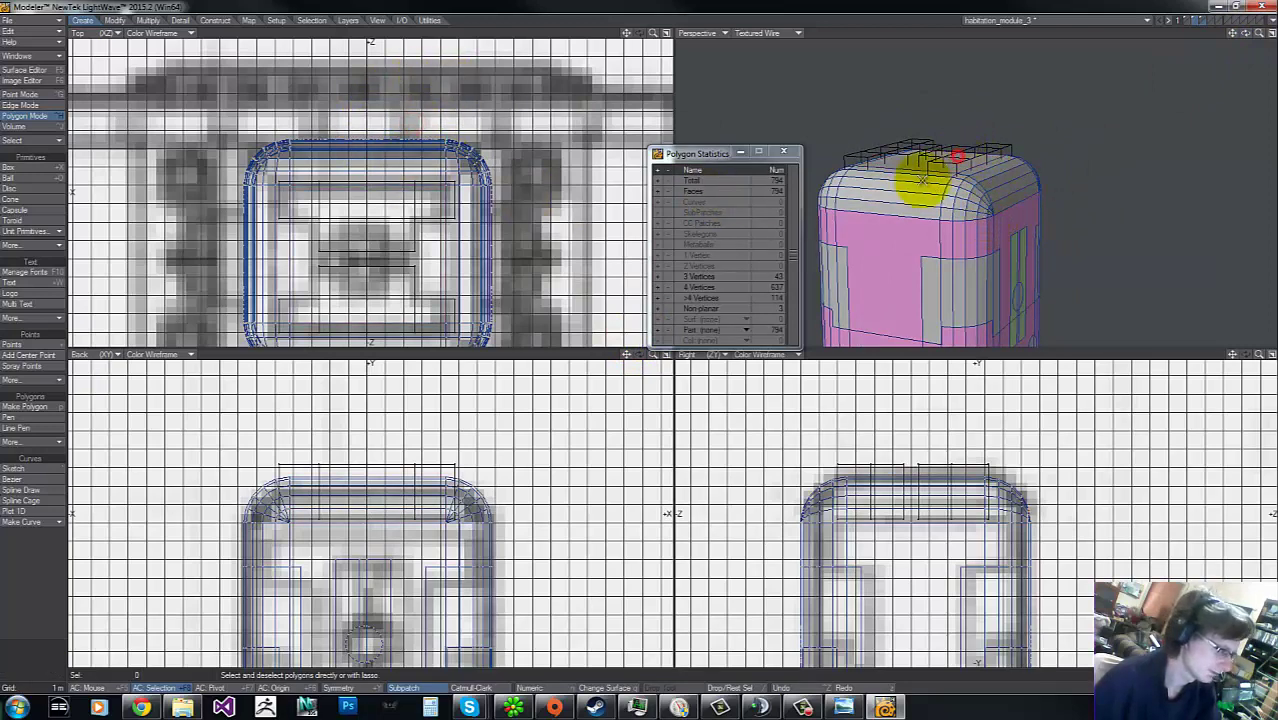
key(d)
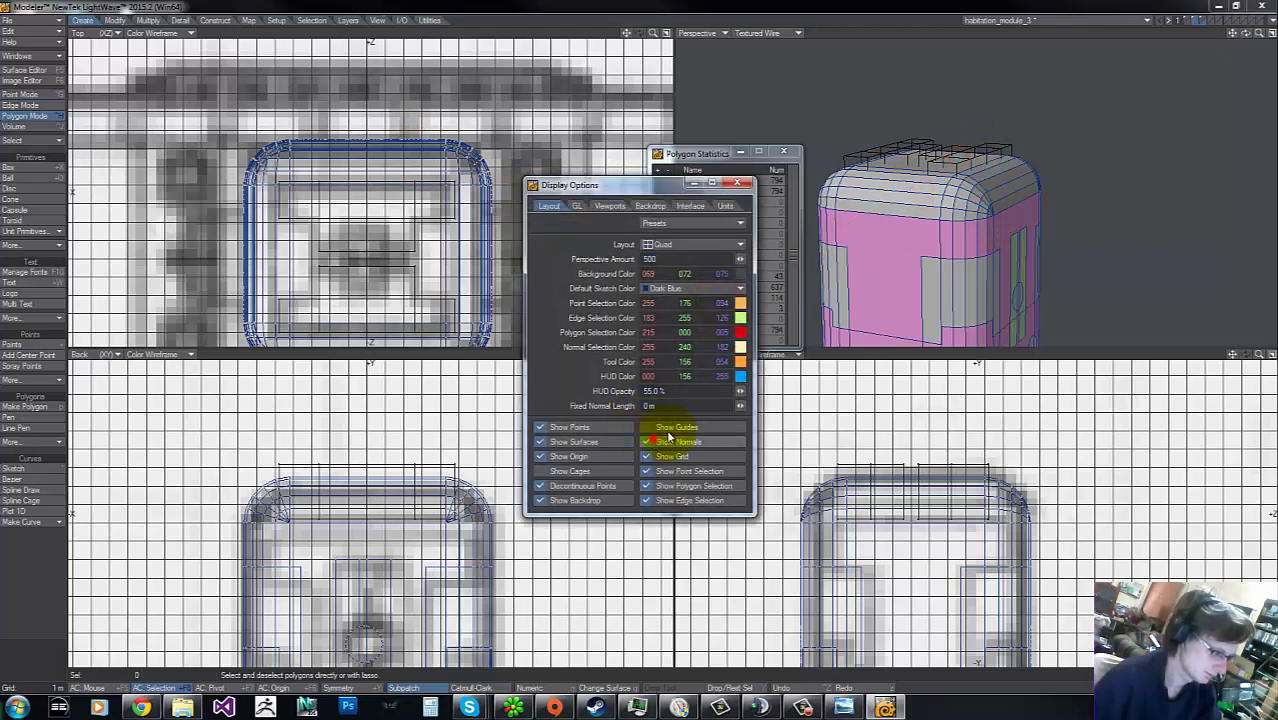
click(740, 184)
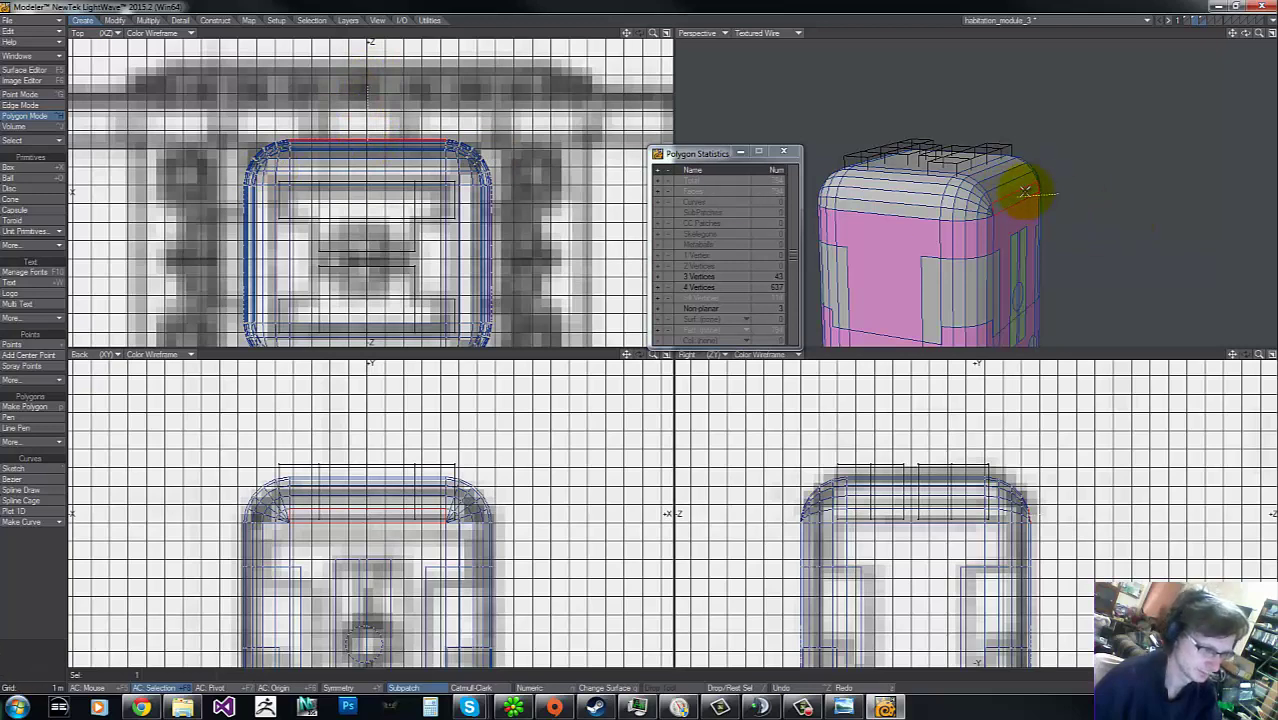
Step: Lasso-select the whole module, move it -100 mm along X in the top view, and clear the selection
click(187, 118)
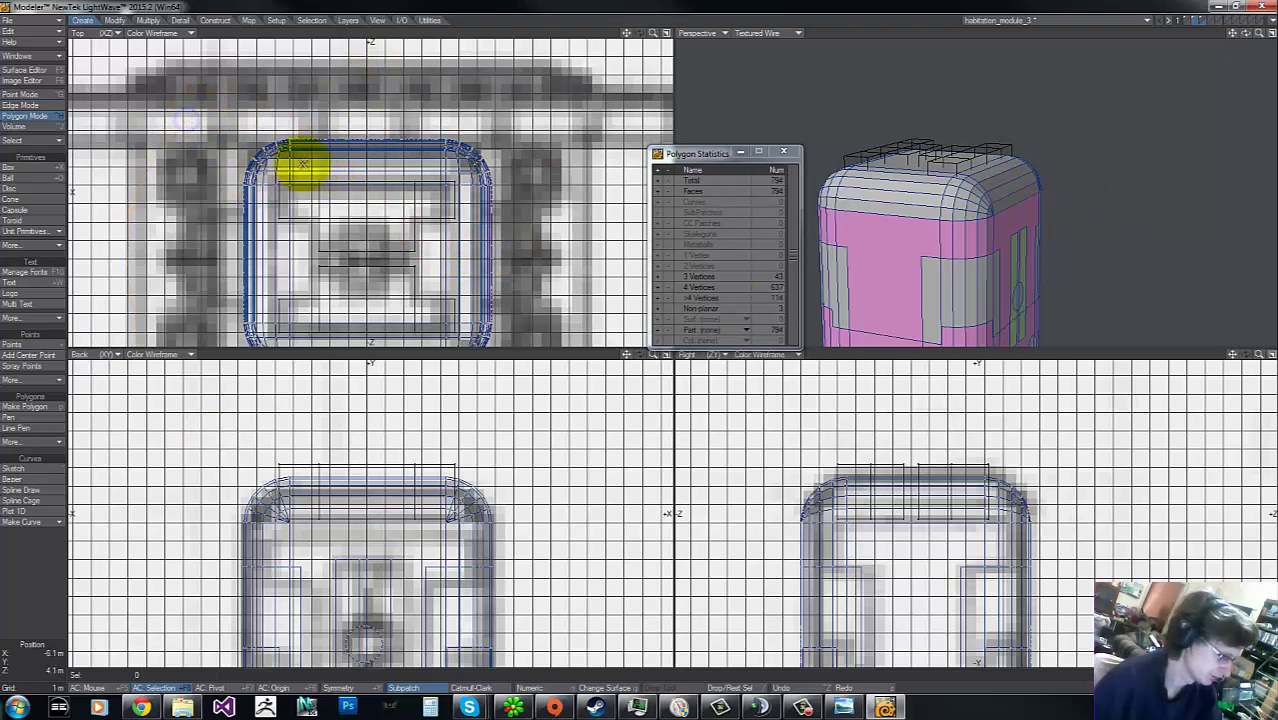
mouse_move(246, 117)
right_down()
mouse_move(712, 471)
mouse_move(247, 54)
right_up()
key(t)
mouse_move(422, 209)
mouse_down()
mouse_move(638, 340)
mouse_move(418, 209)
mouse_up()
drag(638, 334, 640, 334)
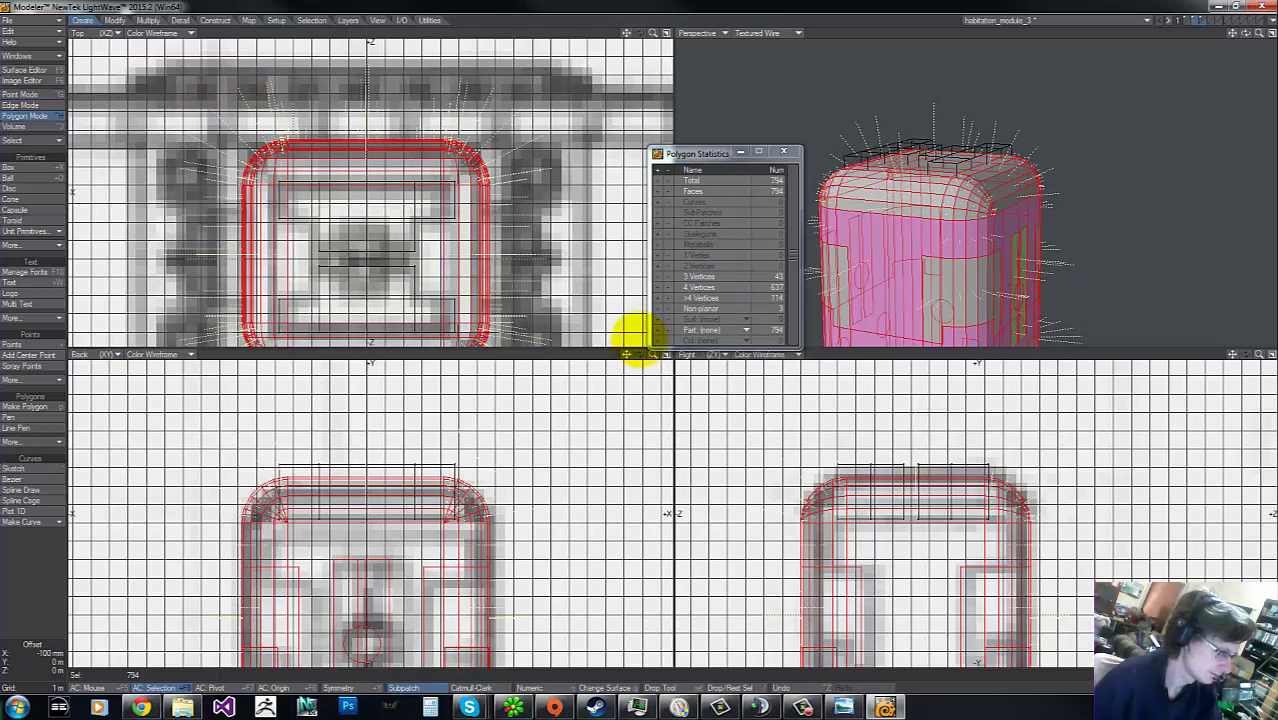
drag(638, 334, 642, 339)
key(g)
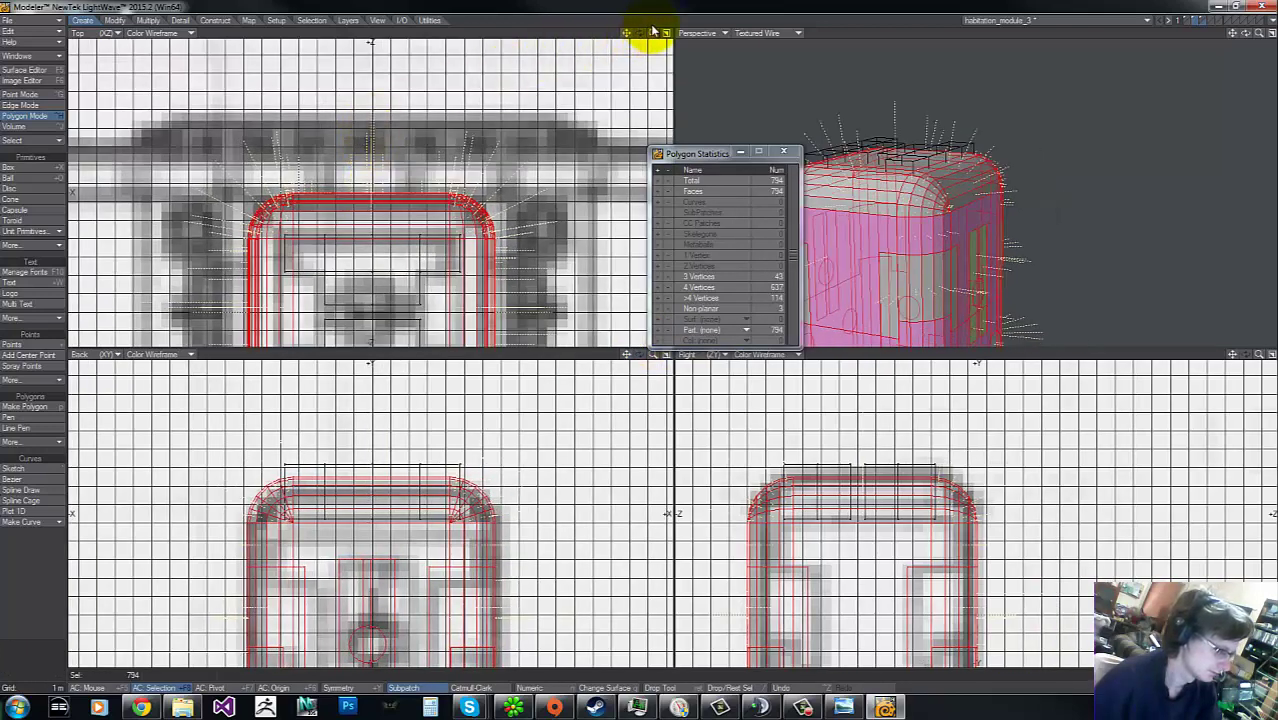
drag(653, 34, 660, 337)
drag(407, 172, 637, 341)
drag(650, 37, 633, 350)
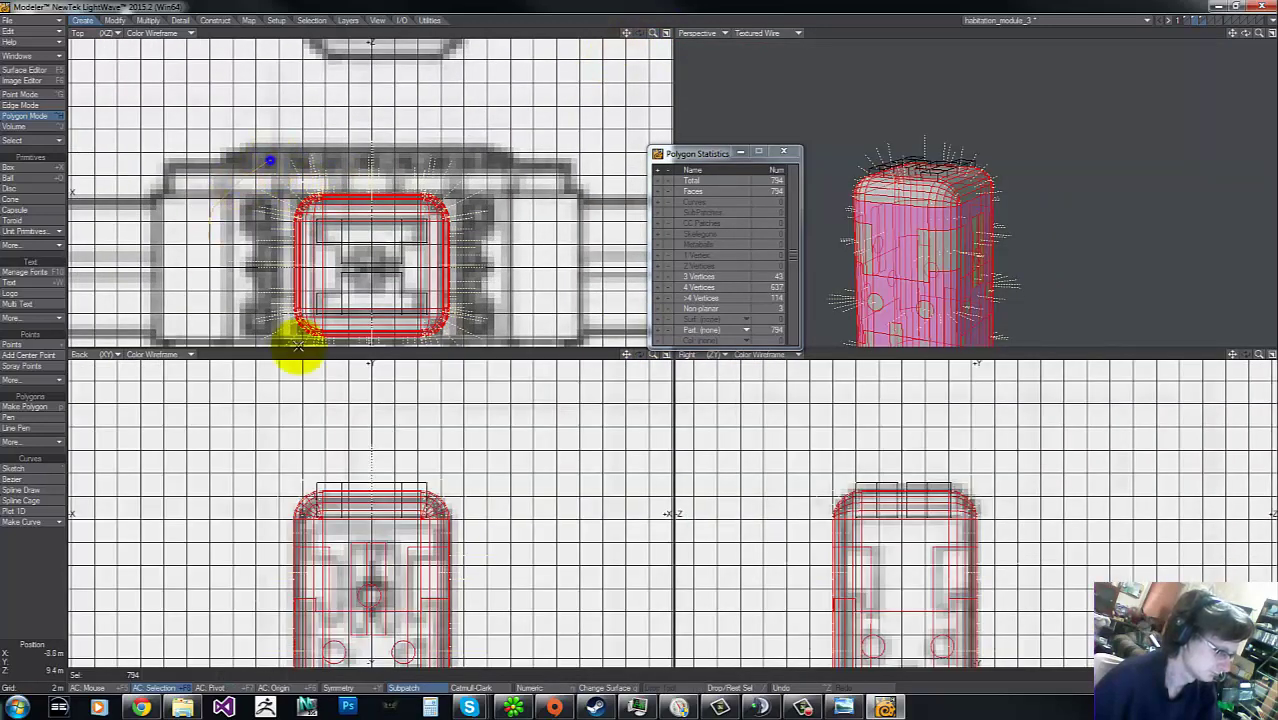
key(slash)
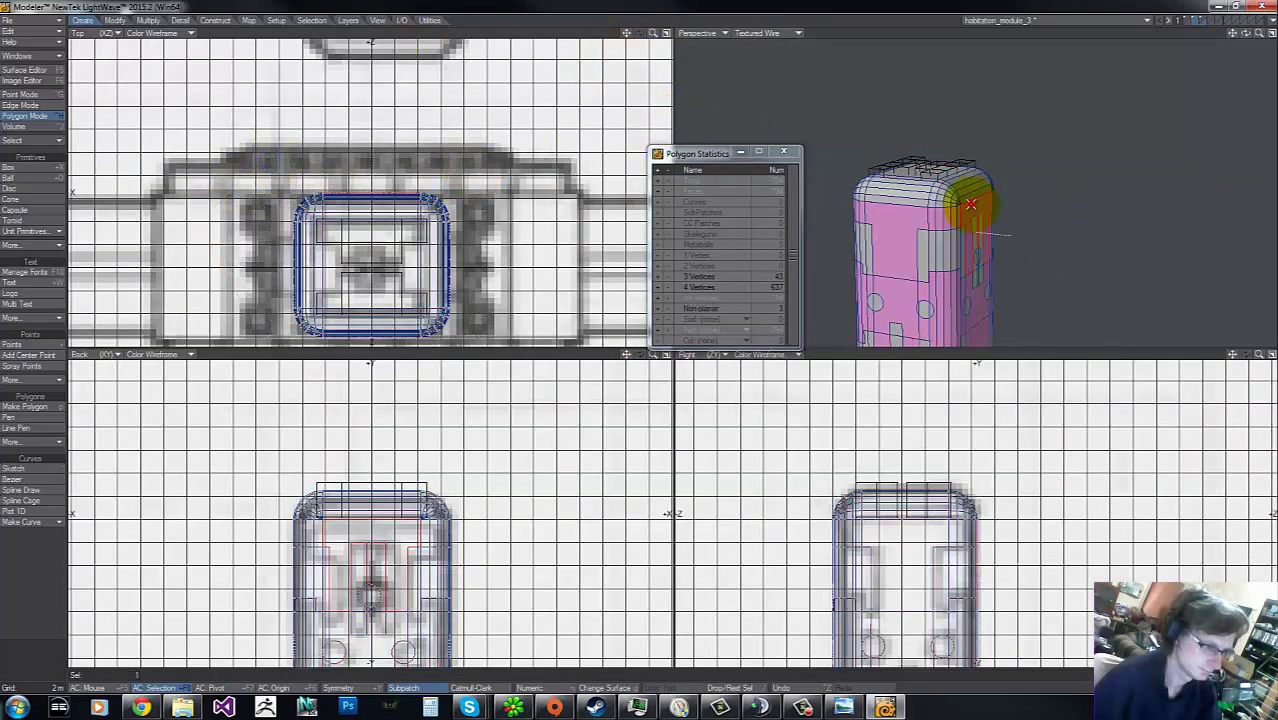
Step: Try to stencil the T-shaped cutters into the shifted module's top, with the module as the foreground layer
click(972, 202)
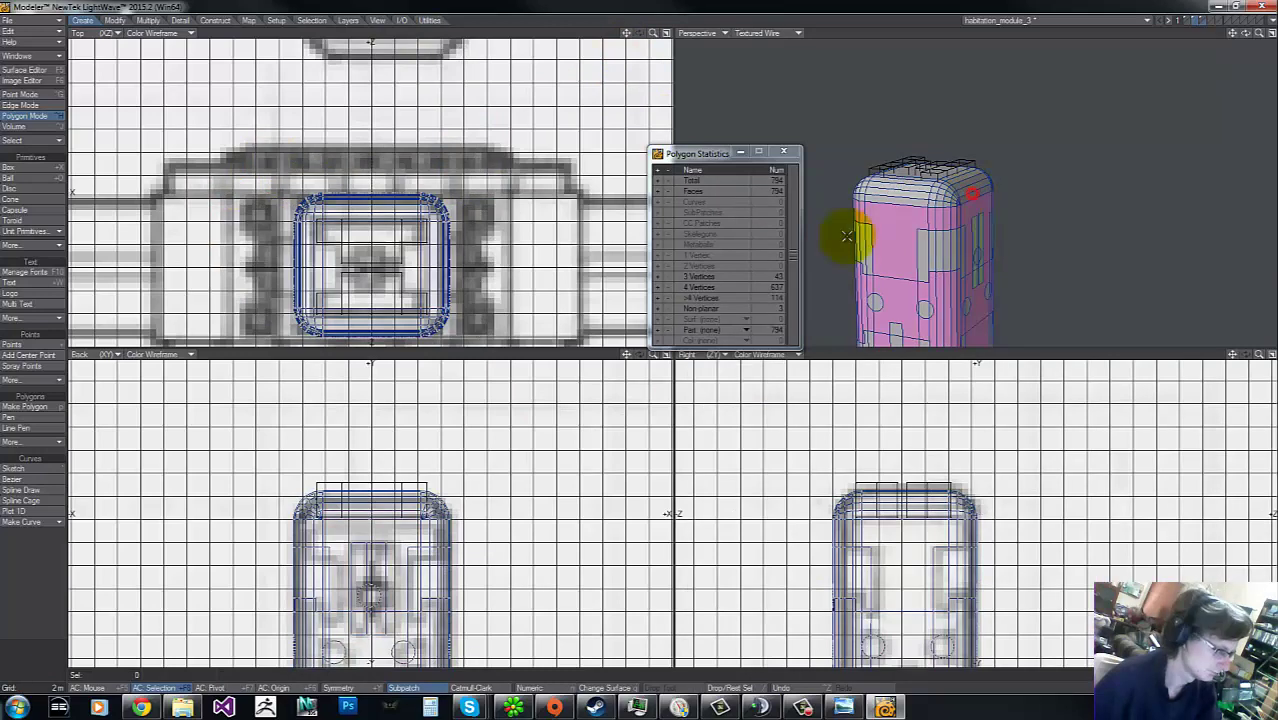
key(slash)
key(apostrophe)
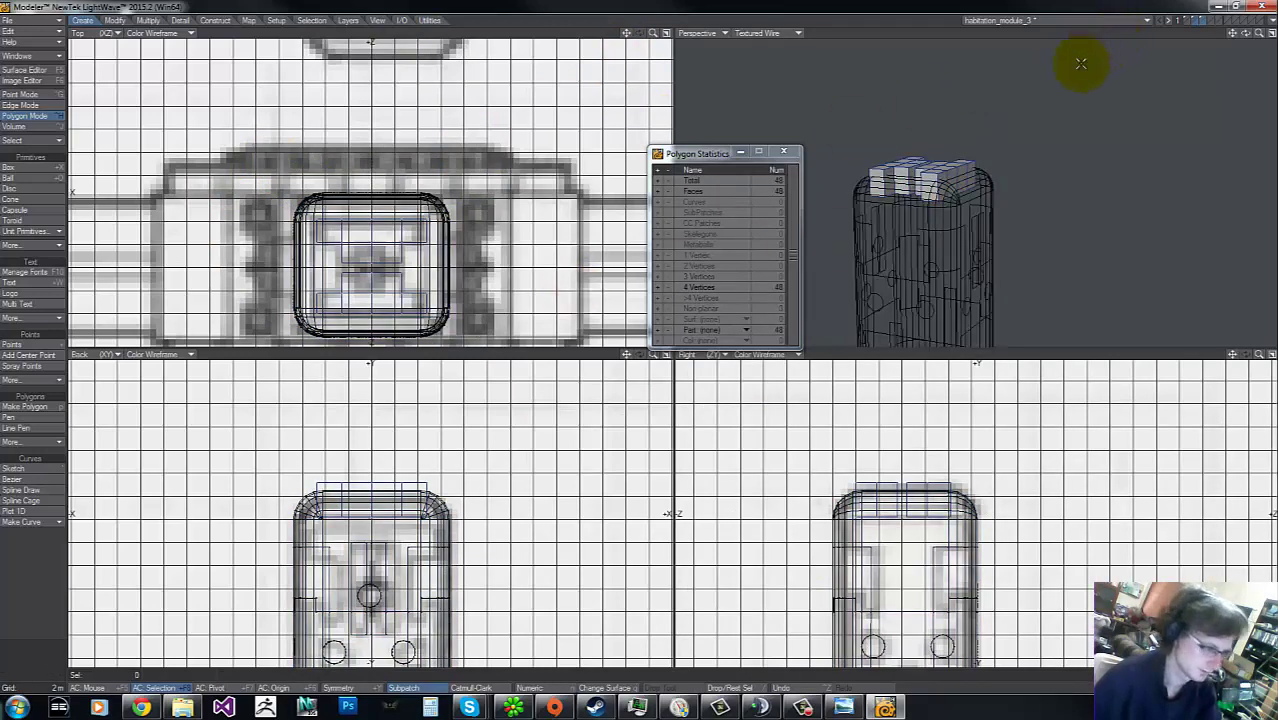
key(apostrophe)
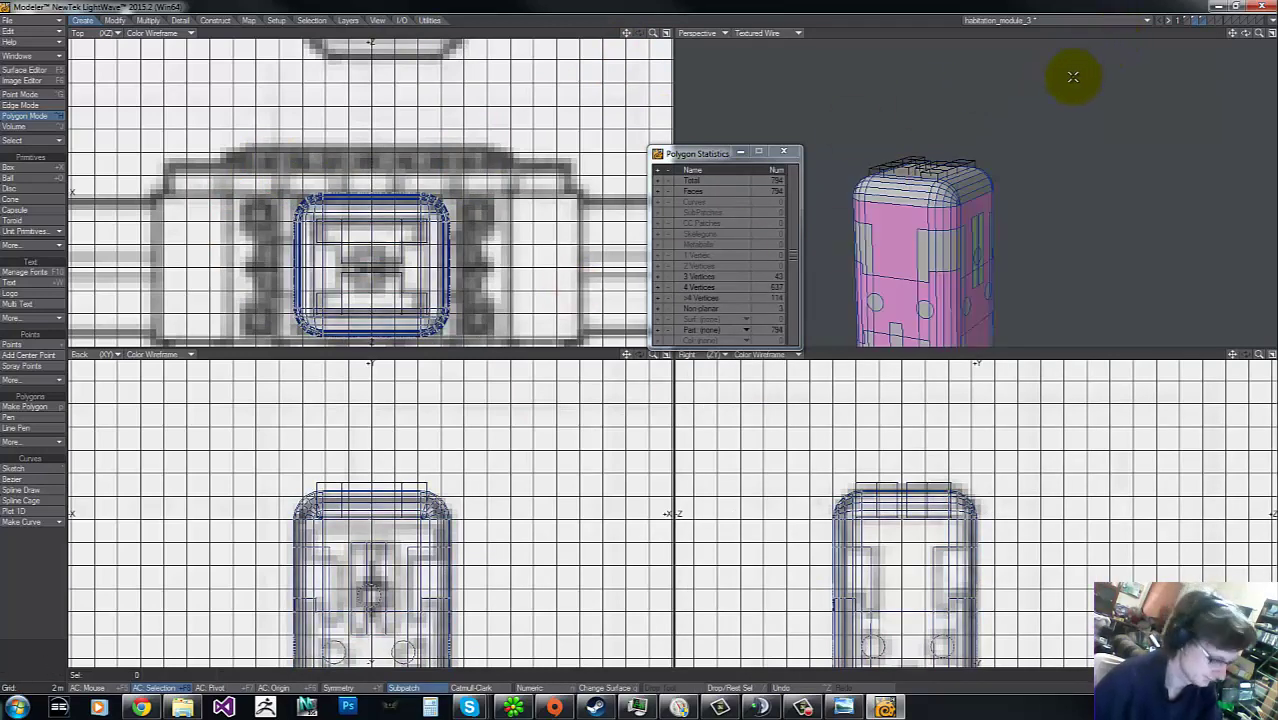
key(shift+c)
click(740, 340)
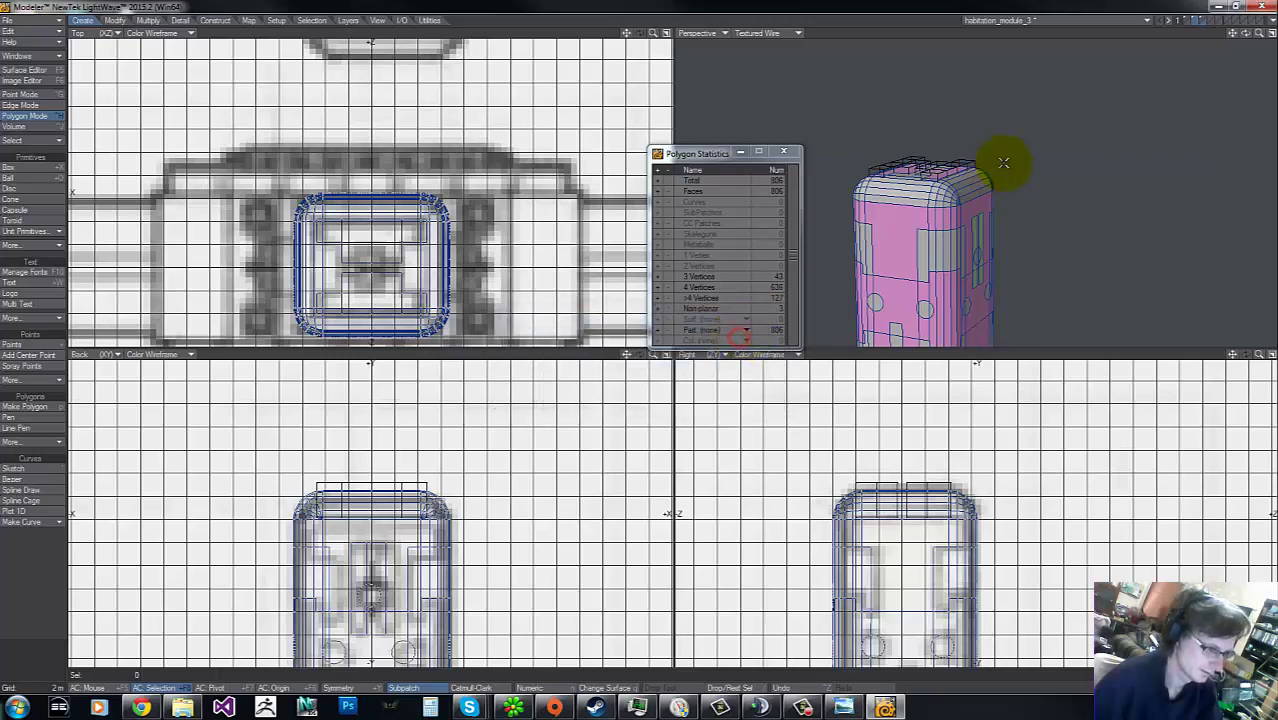
Step: Inspect the stencilled top against the blueprint and undo the last stencil
drag(1245, 38, 1192, 51)
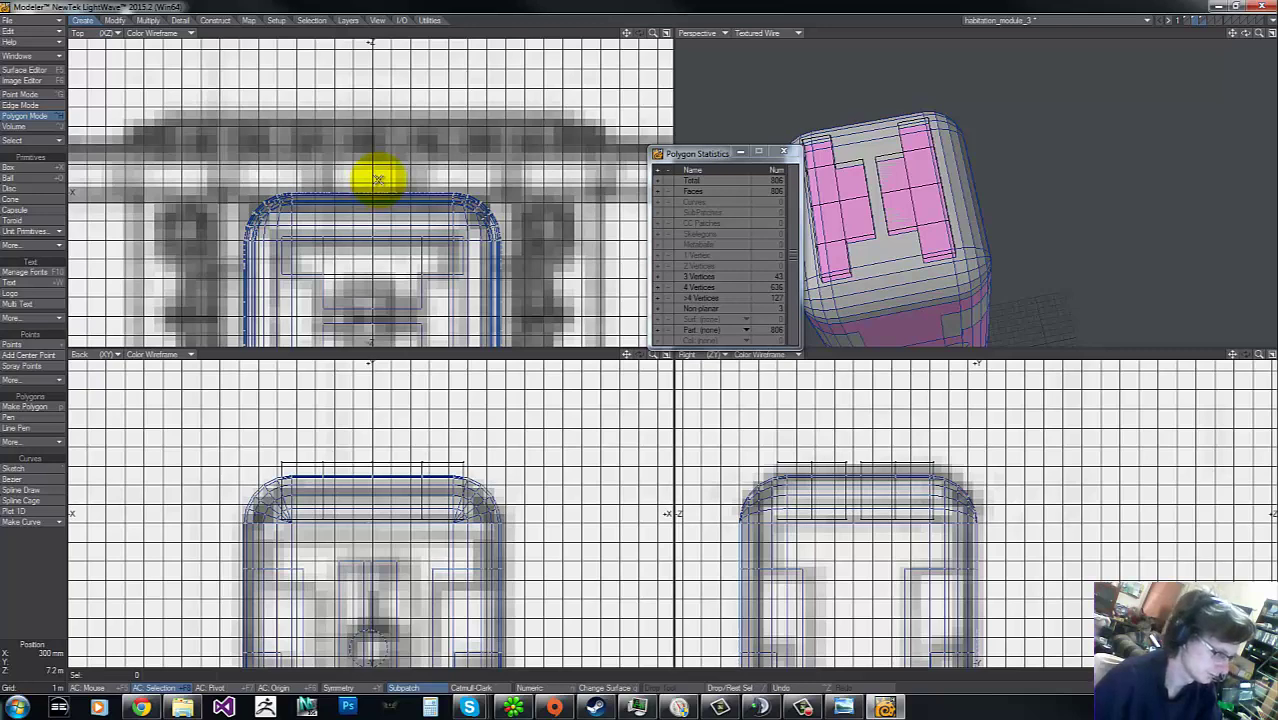
key(g)
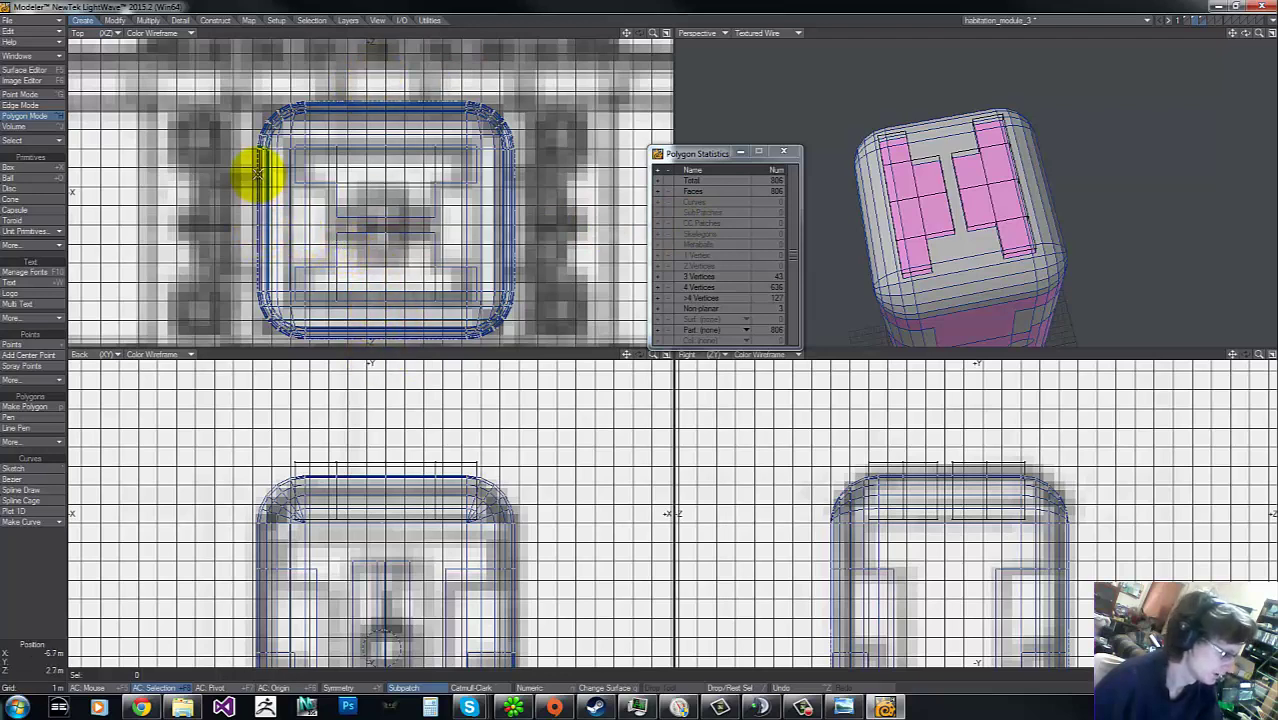
key(slash)
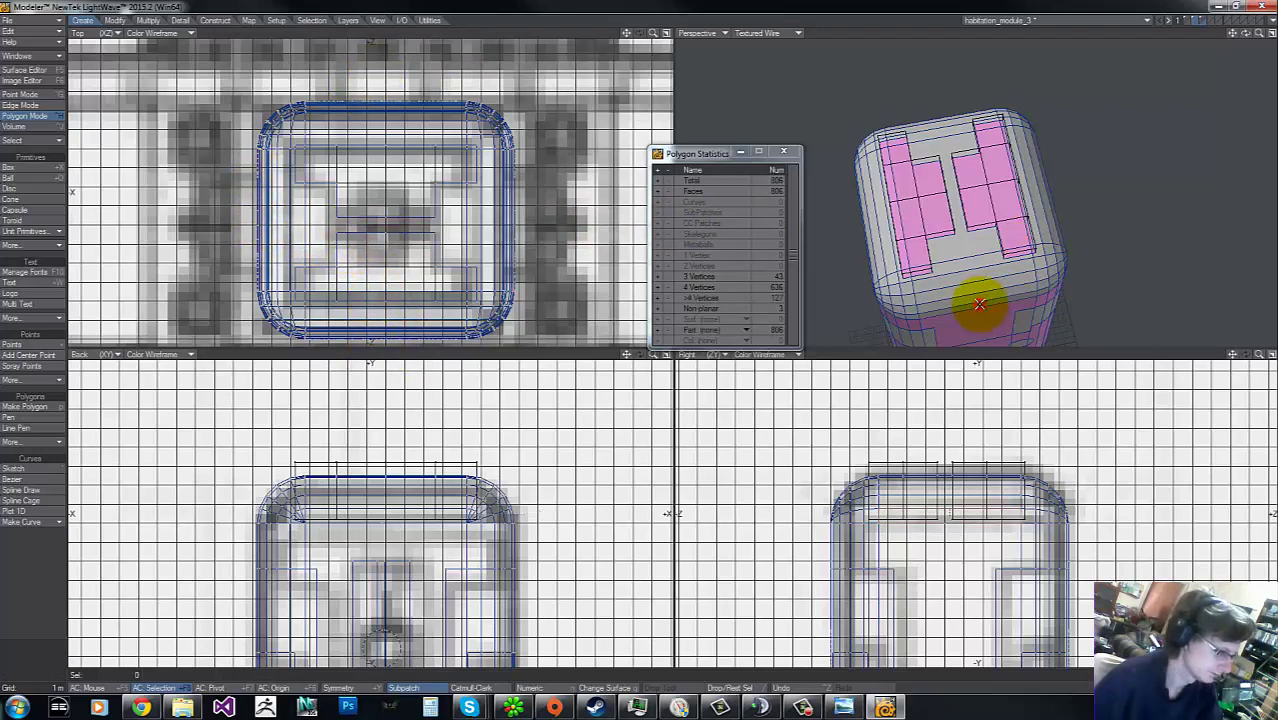
key(ctrl+z)
Step: Move the module slightly along negative Z in the top view
key(t)
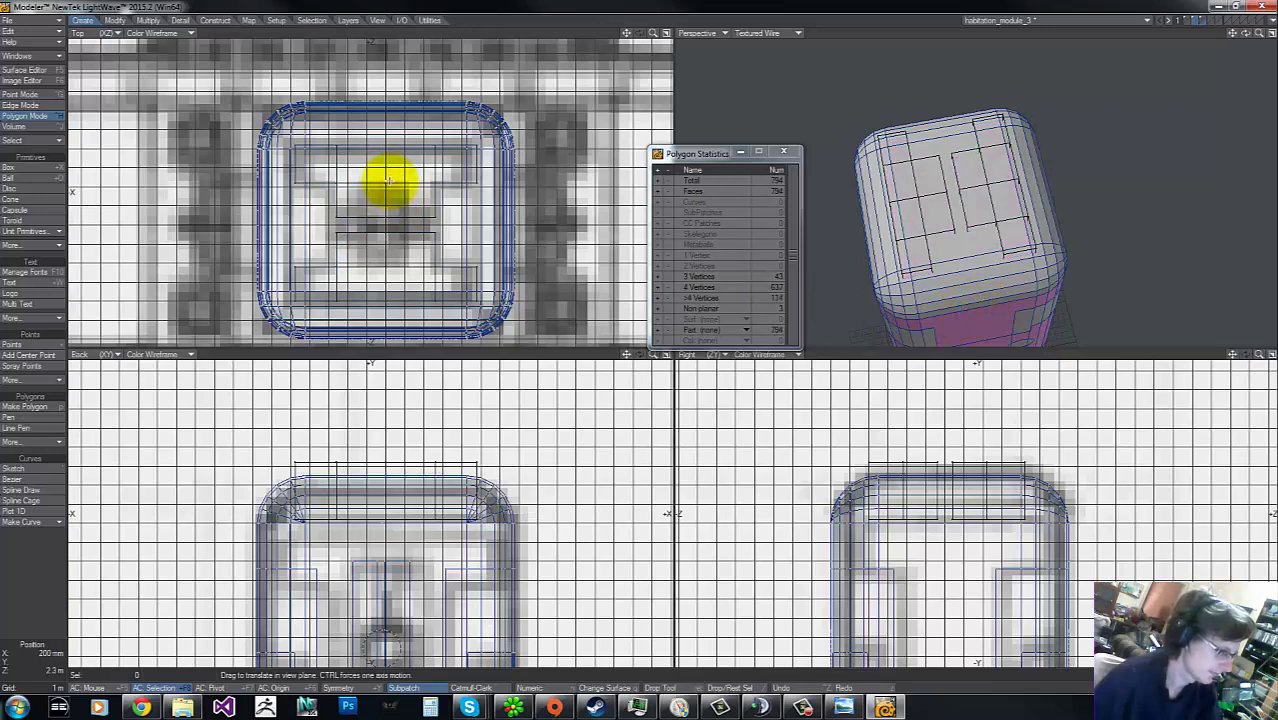
ctrl+drag(389, 181, 449, 179)
key(slash)
key(t)
key(space)
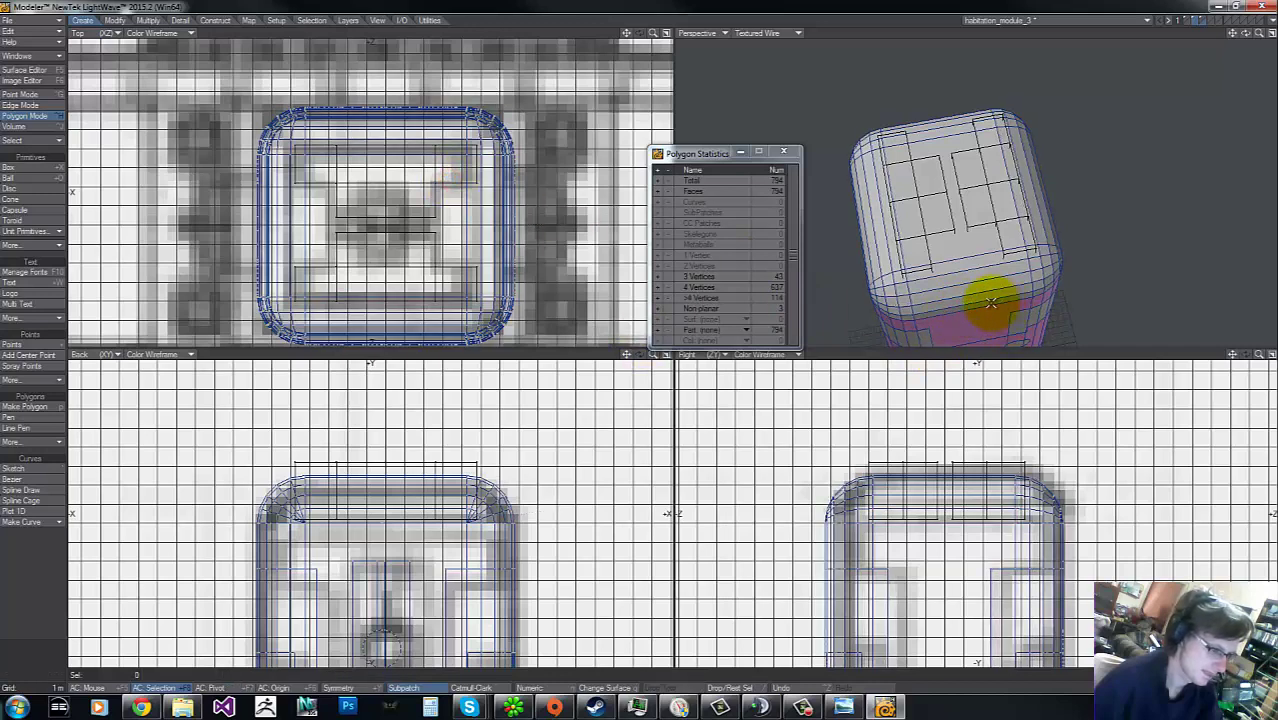
Step: Fine-tune the module's position close up at its positive-X edge, moving it 40 mm along Z
key(a)
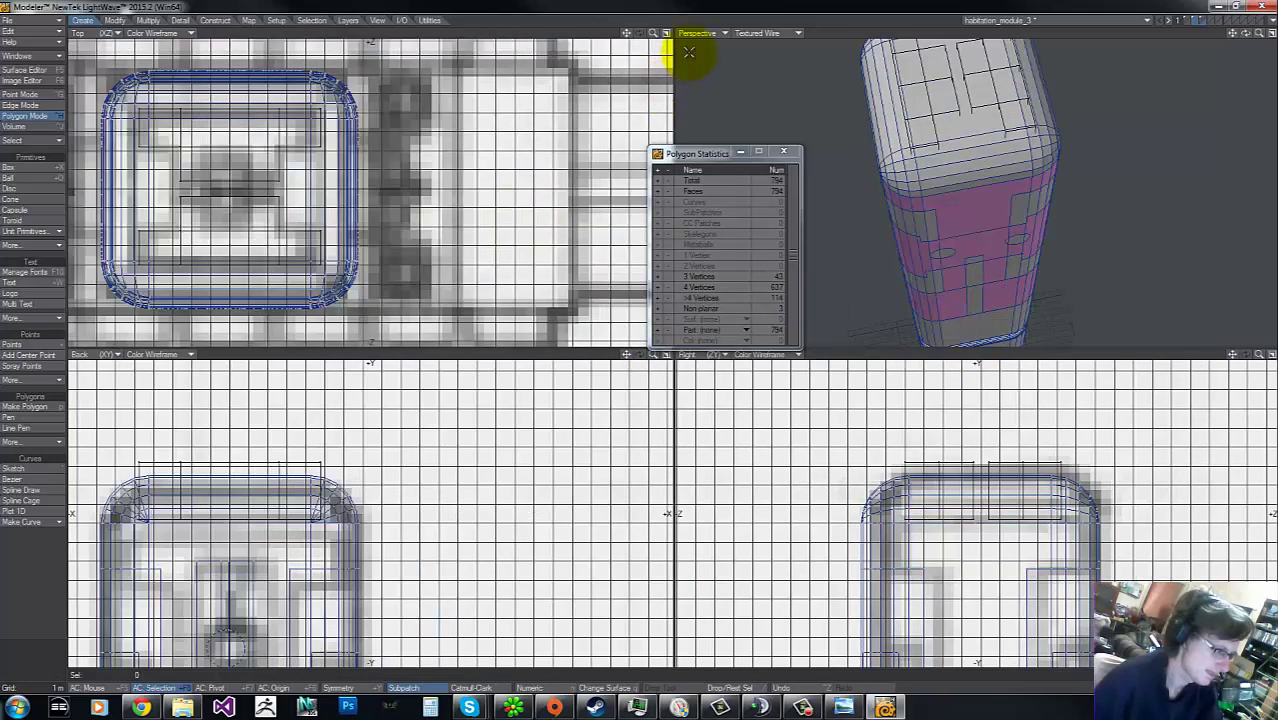
drag(652, 33, 652, 338)
key(t)
drag(316, 171, 640, 339)
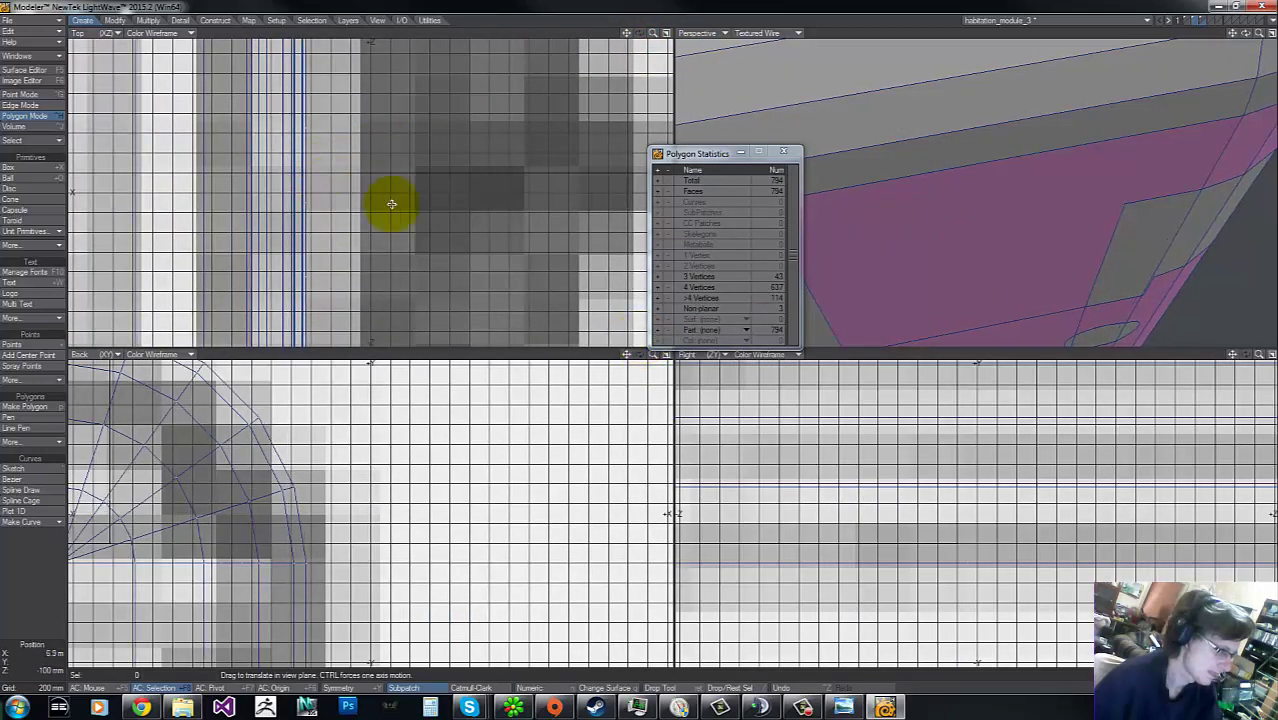
click(311, 221)
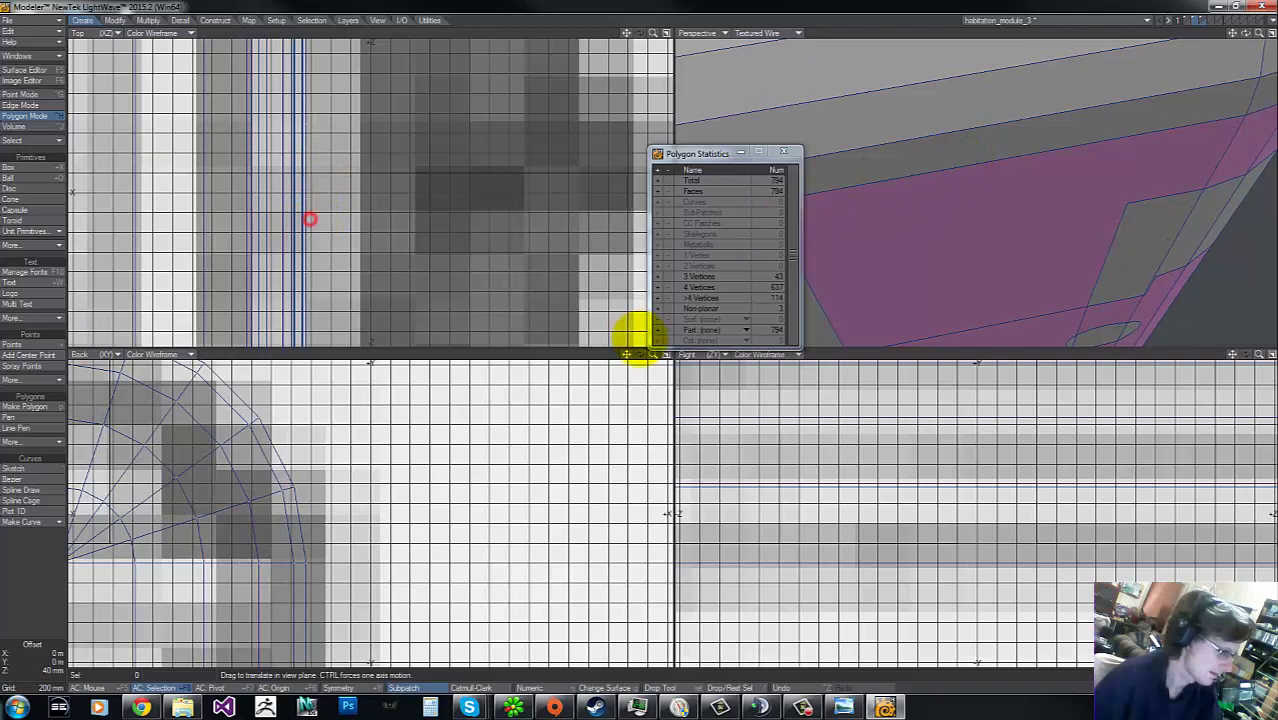
click(907, 156)
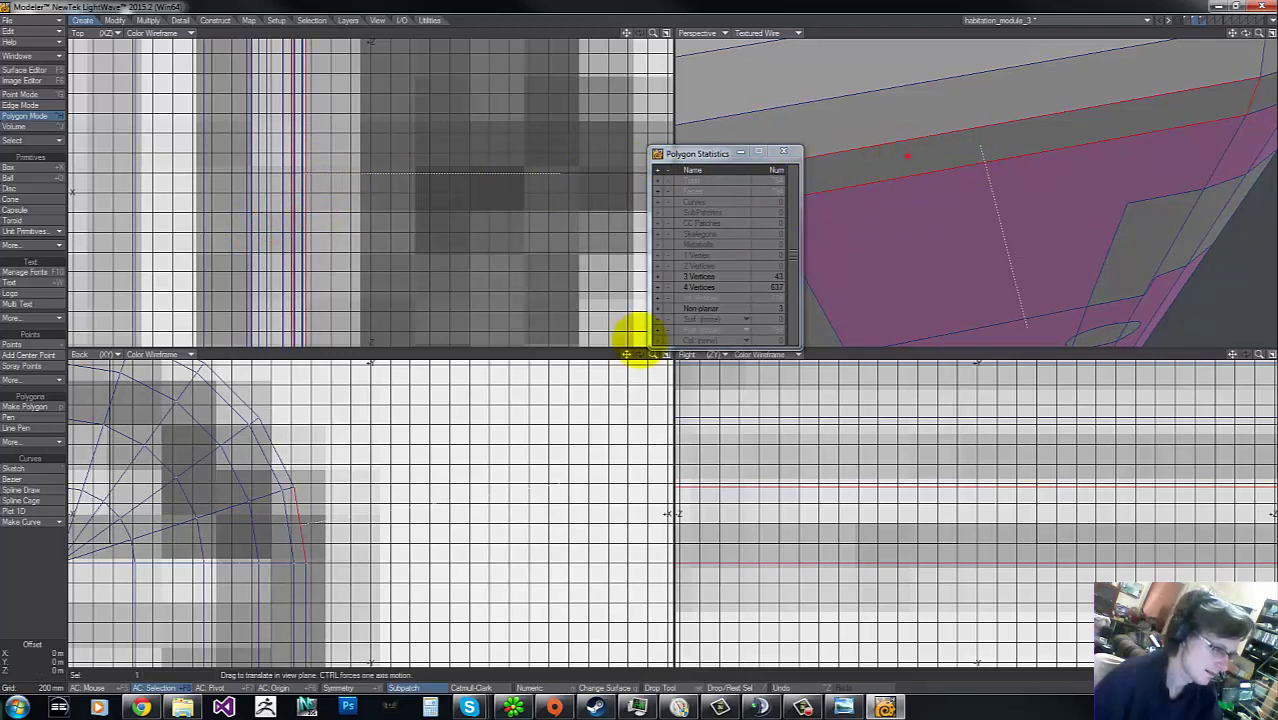
key(t)
click(311, 194)
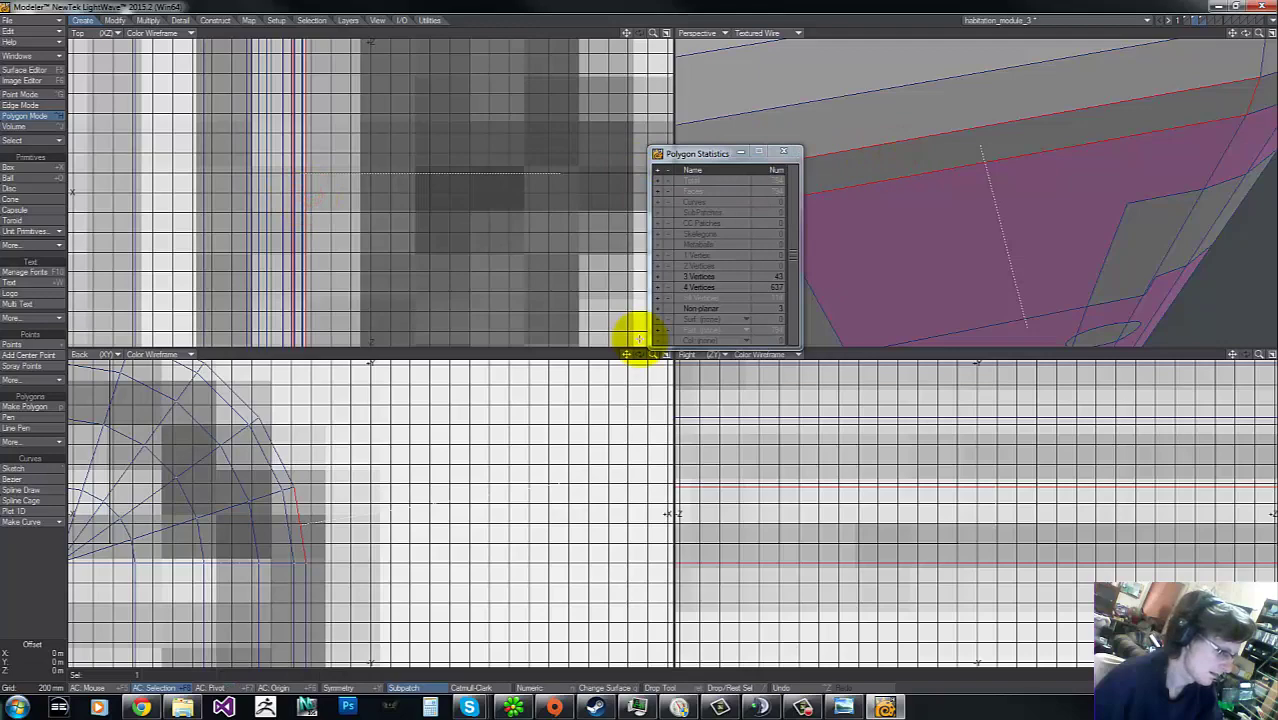
drag(653, 34, 635, 341)
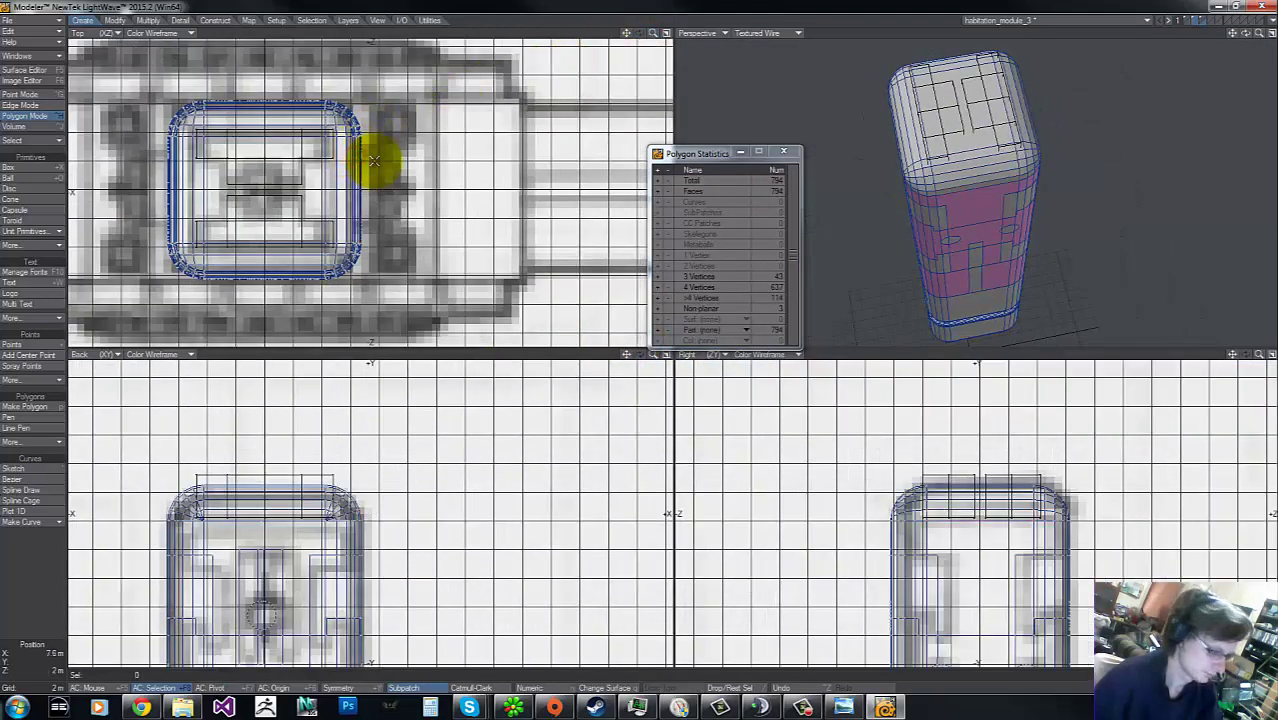
Step: Stencil the T-shaped cutters into the repositioned module's top and check the cut polygons
key(shift+r)
click(747, 341)
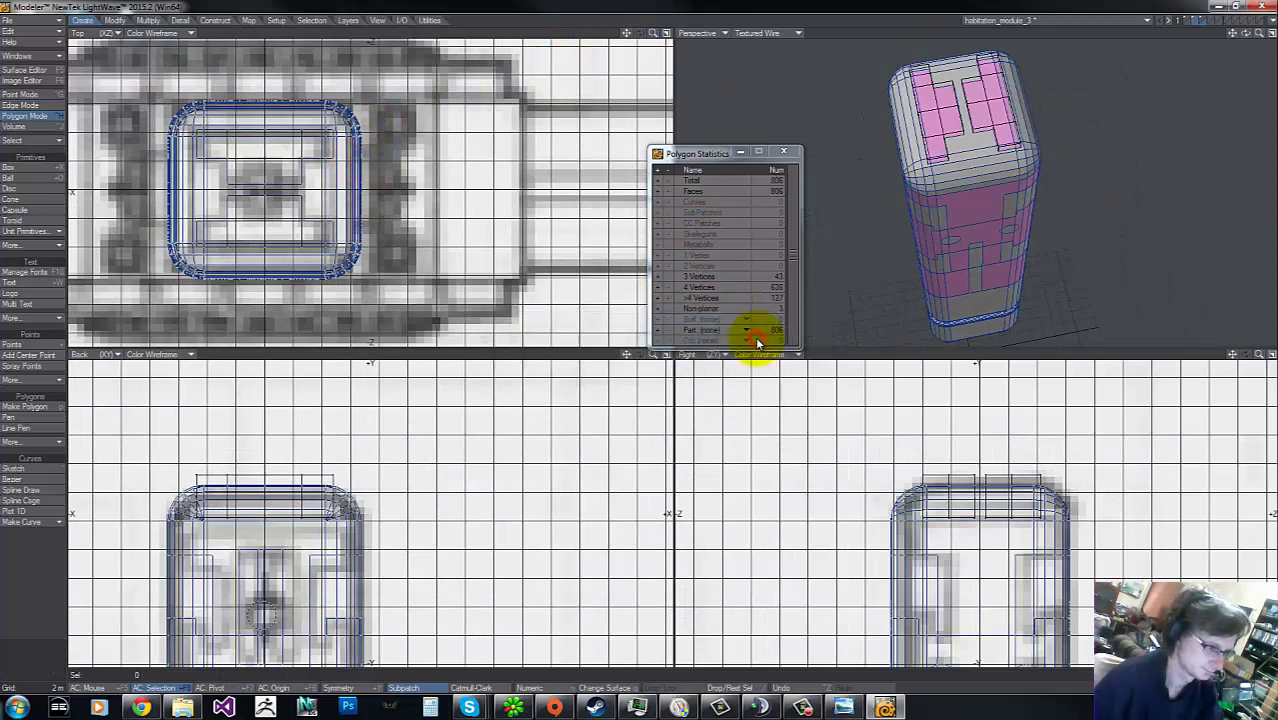
click(928, 135)
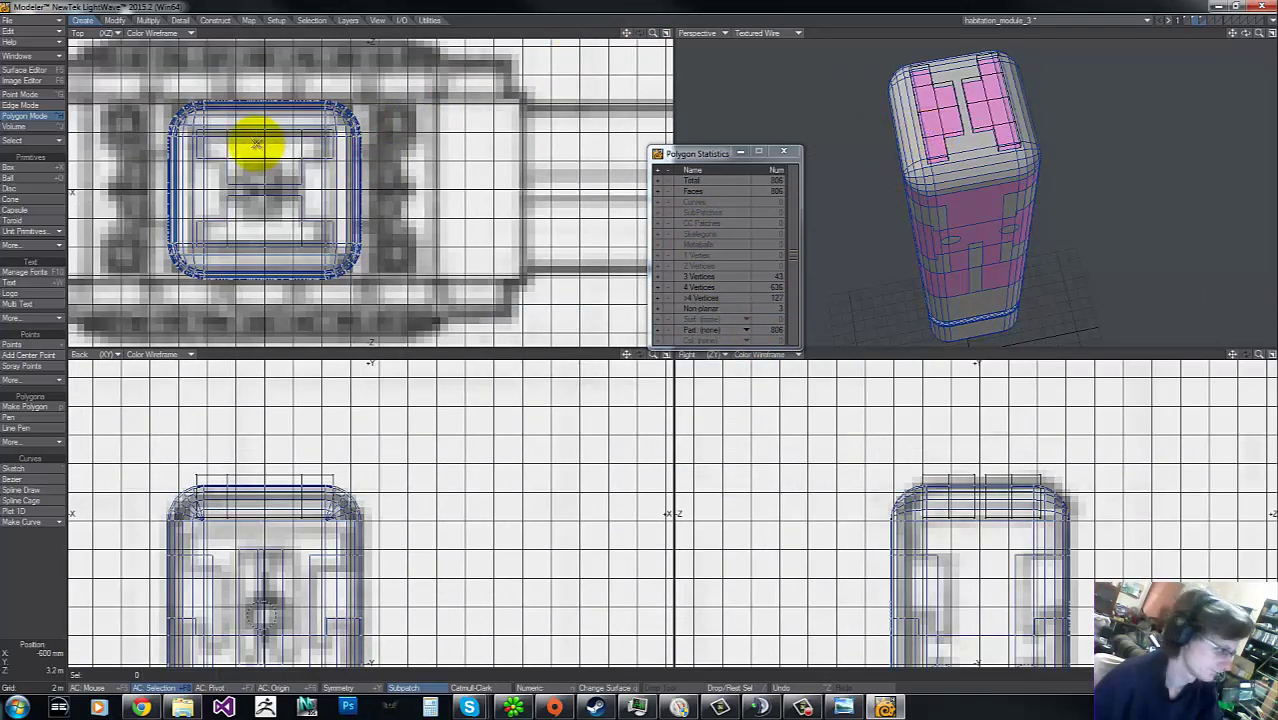
key(g)
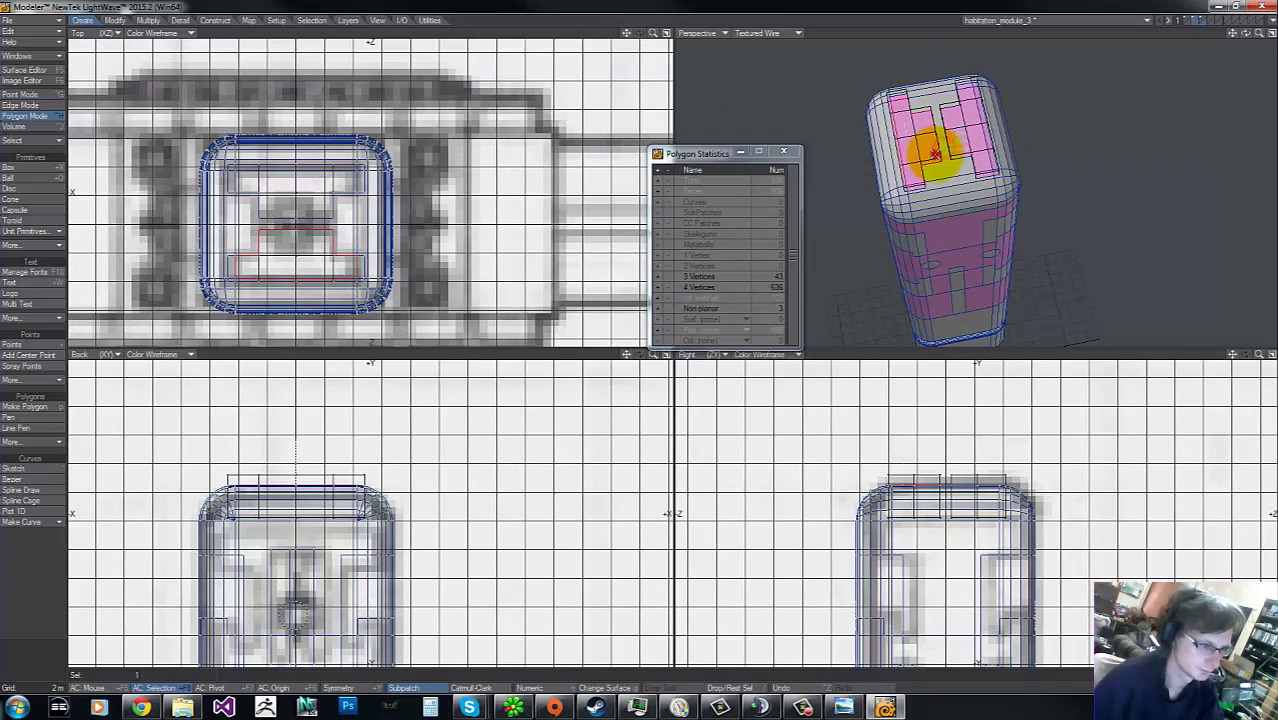
drag(946, 166, 968, 131)
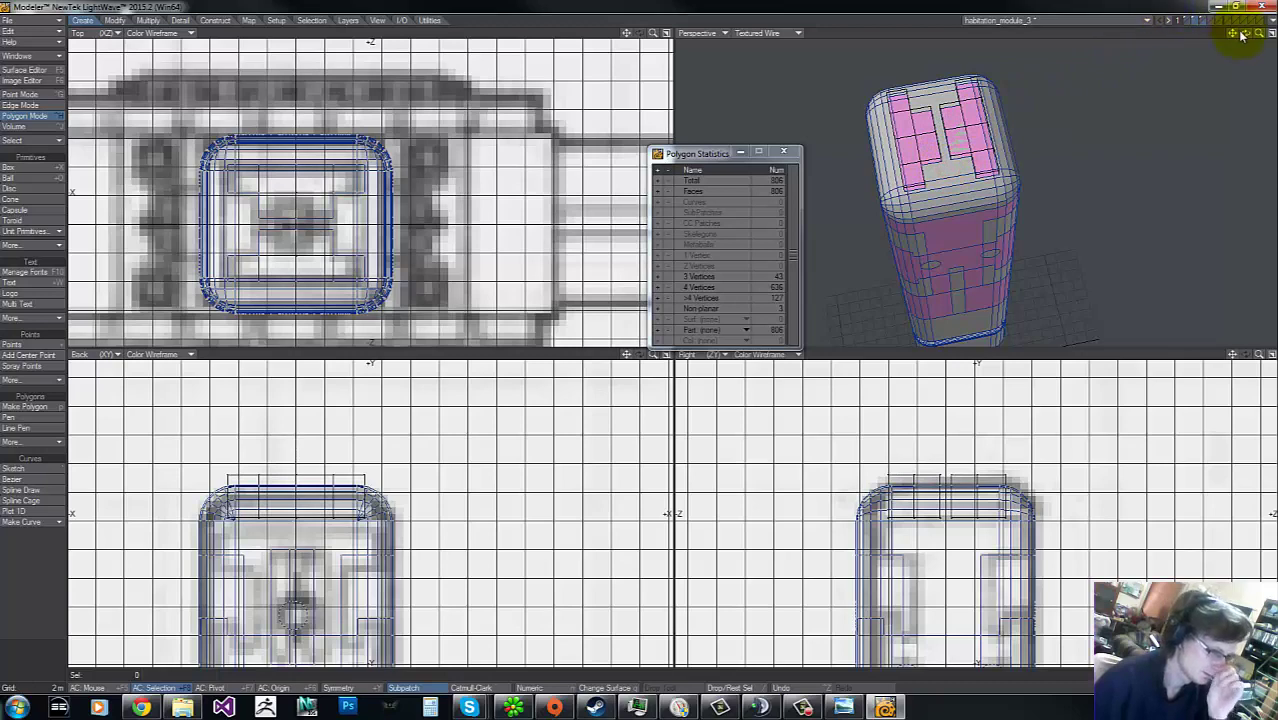
Step: Knife the module lengthwise along both centre lines in the top view, at X = 0 and at Z = 0
drag(1245, 34, 956, 171)
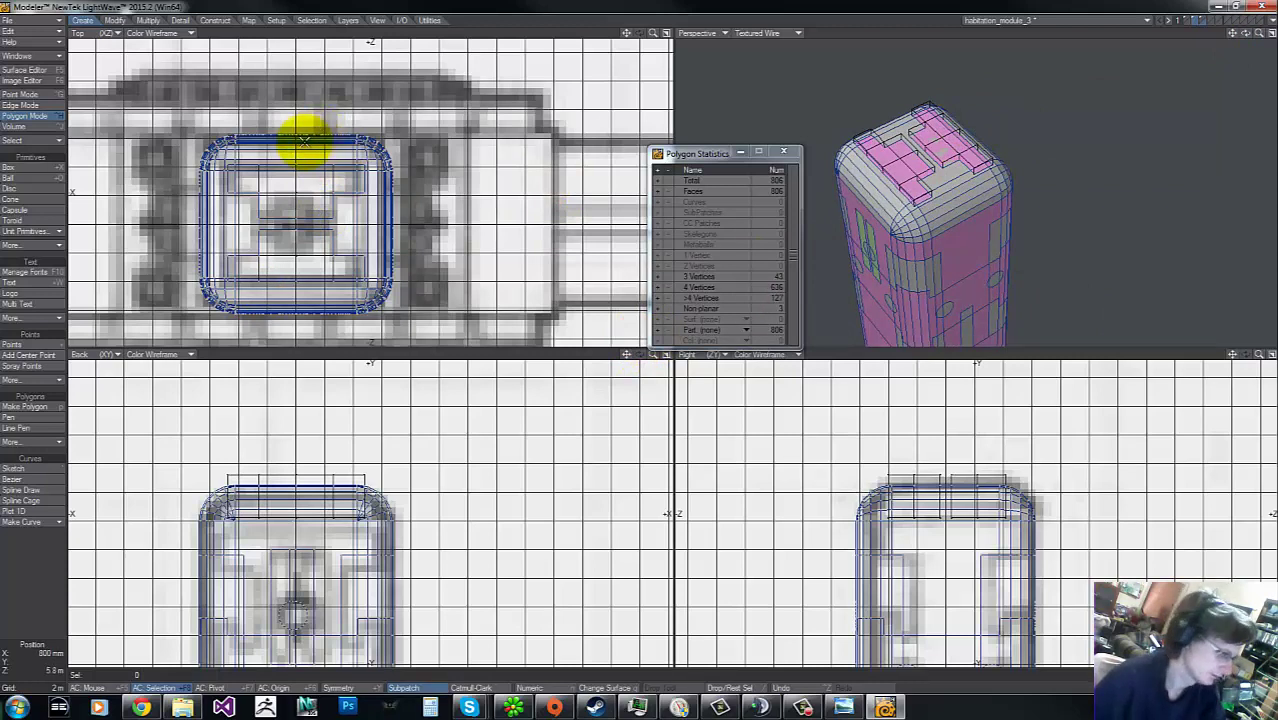
key(shift+k)
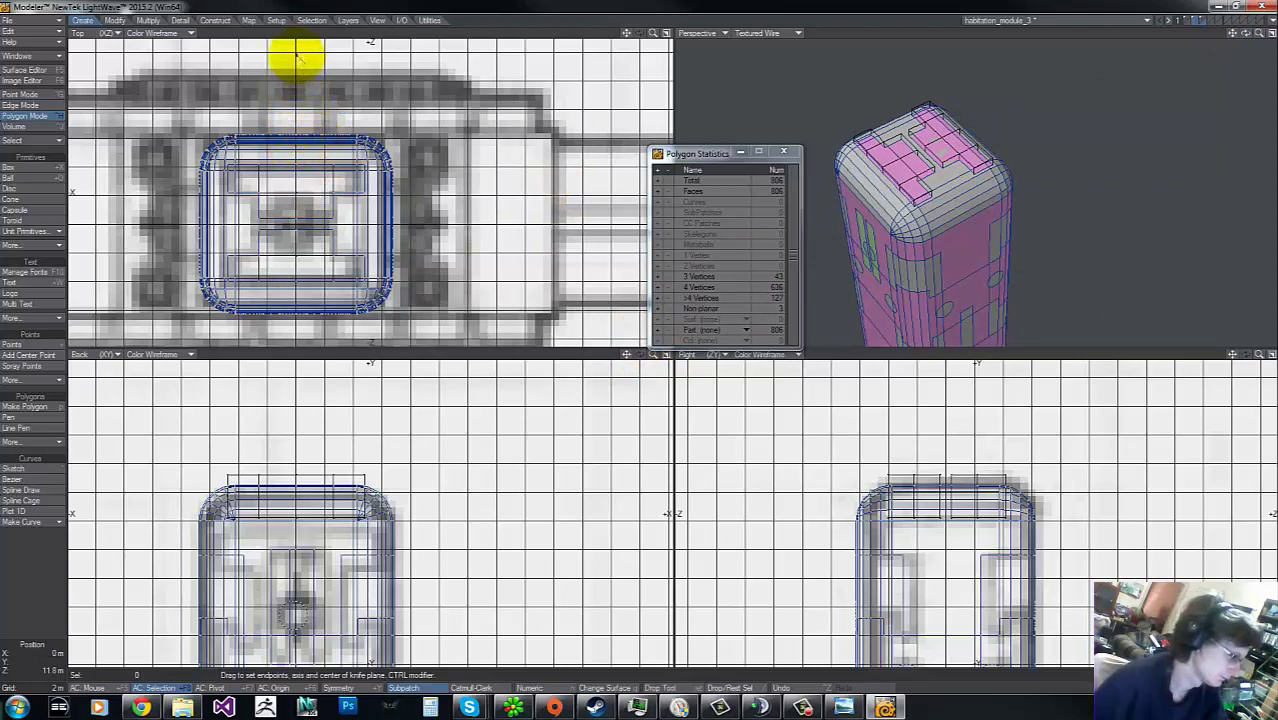
drag(296, 56, 296, 392)
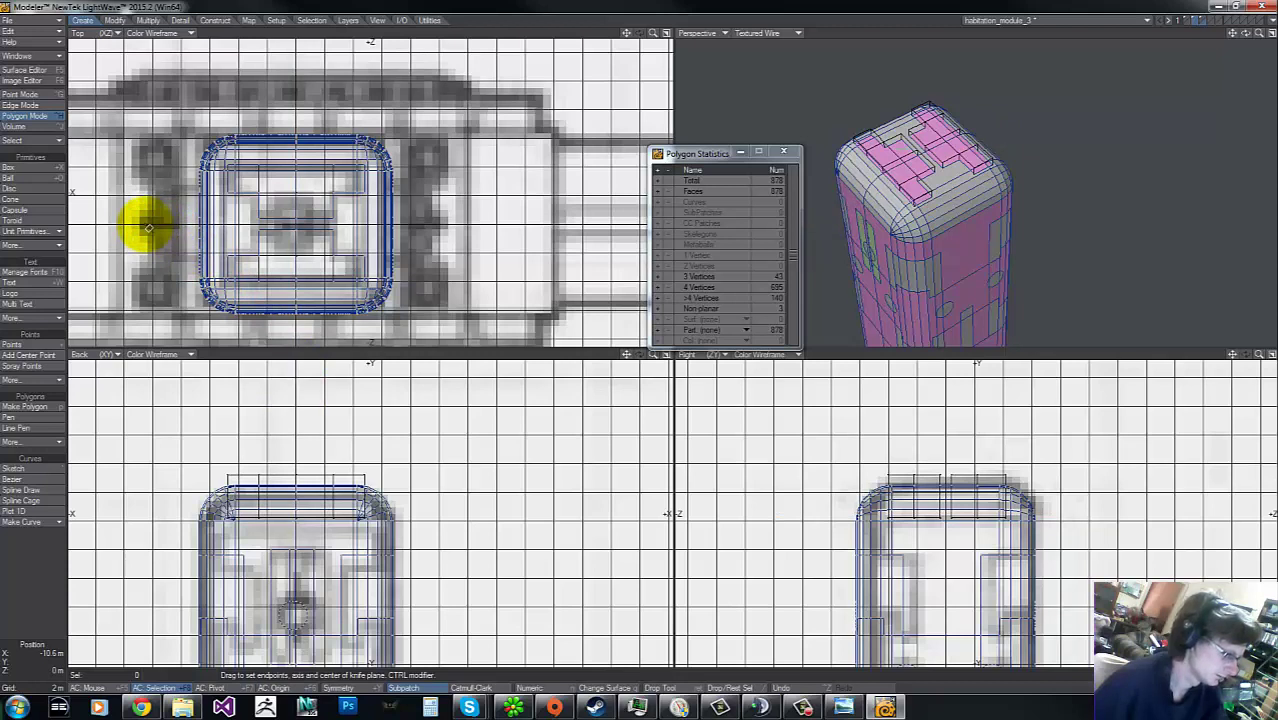
drag(147, 228, 538, 226)
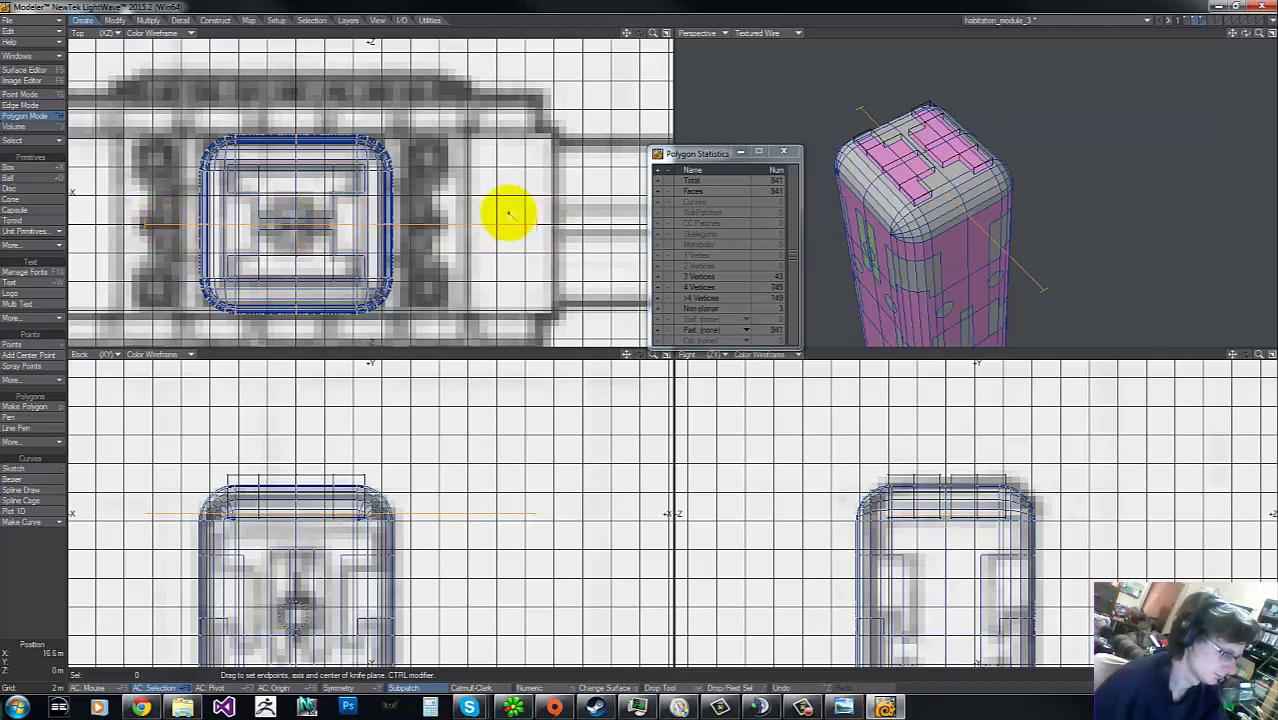
key(space)
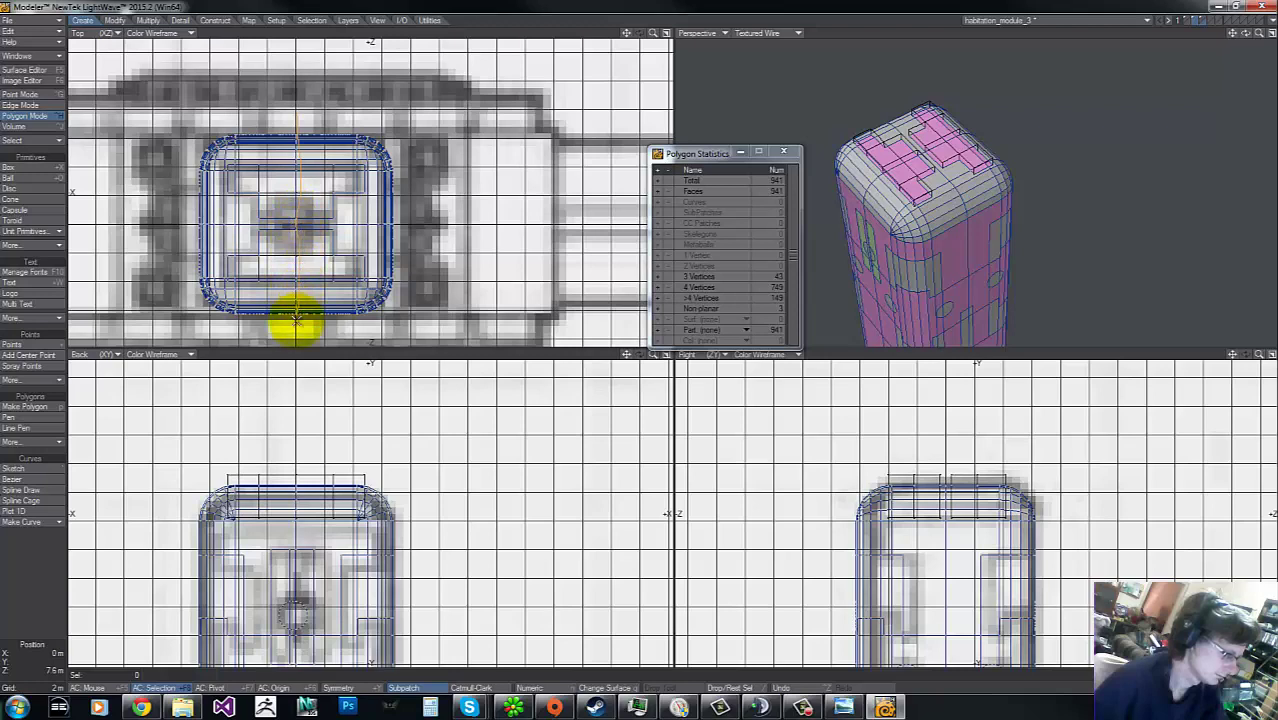
Step: Delete three quarters of the module and its leftover top polygons, keeping only the positive-X, negative-Z quarter
mouse_move(297, 320)
right_down()
mouse_move(134, 65)
mouse_move(248, 42)
right_up()
key(Delete)
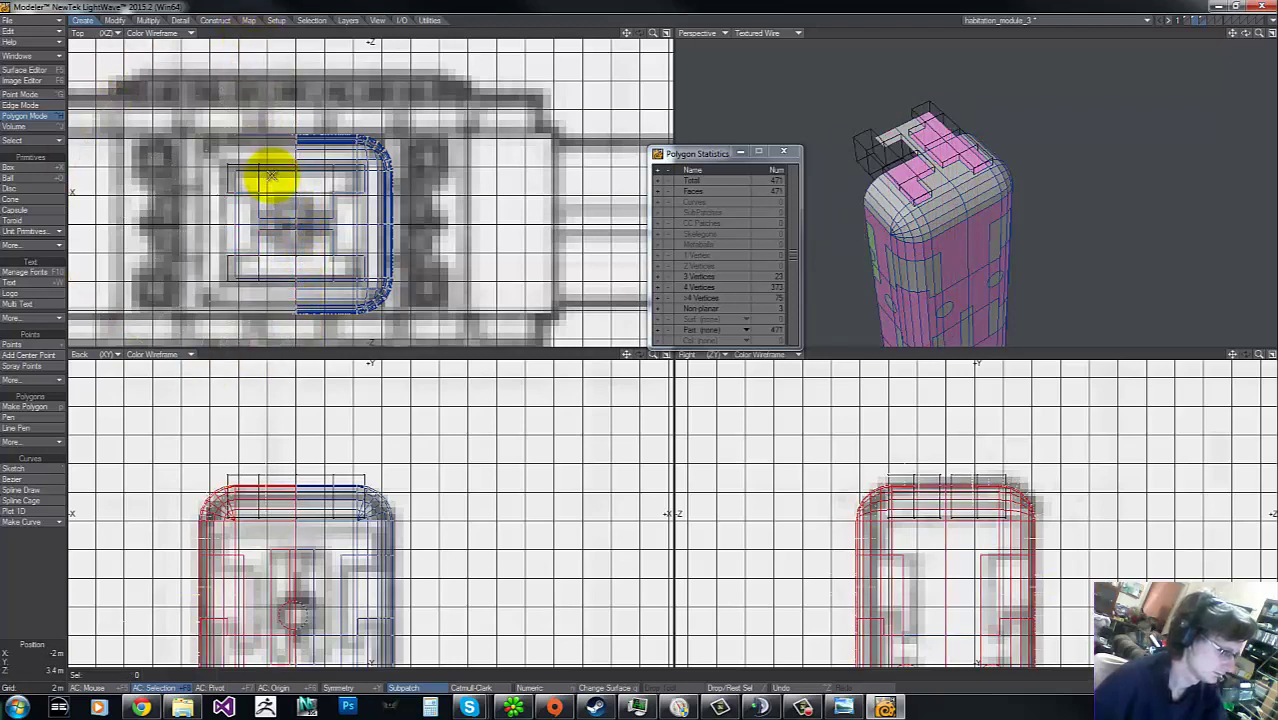
key(slash)
key(shift+v)
drag(283, 121, 277, 294)
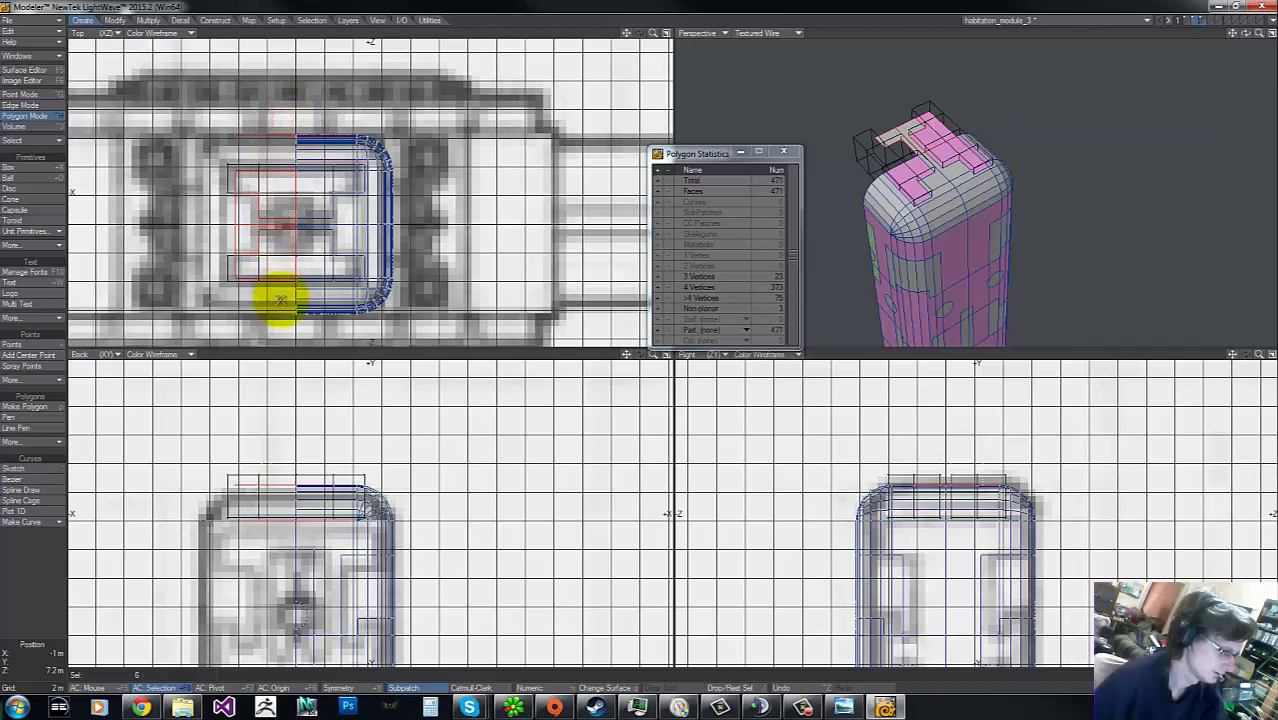
key(Delete)
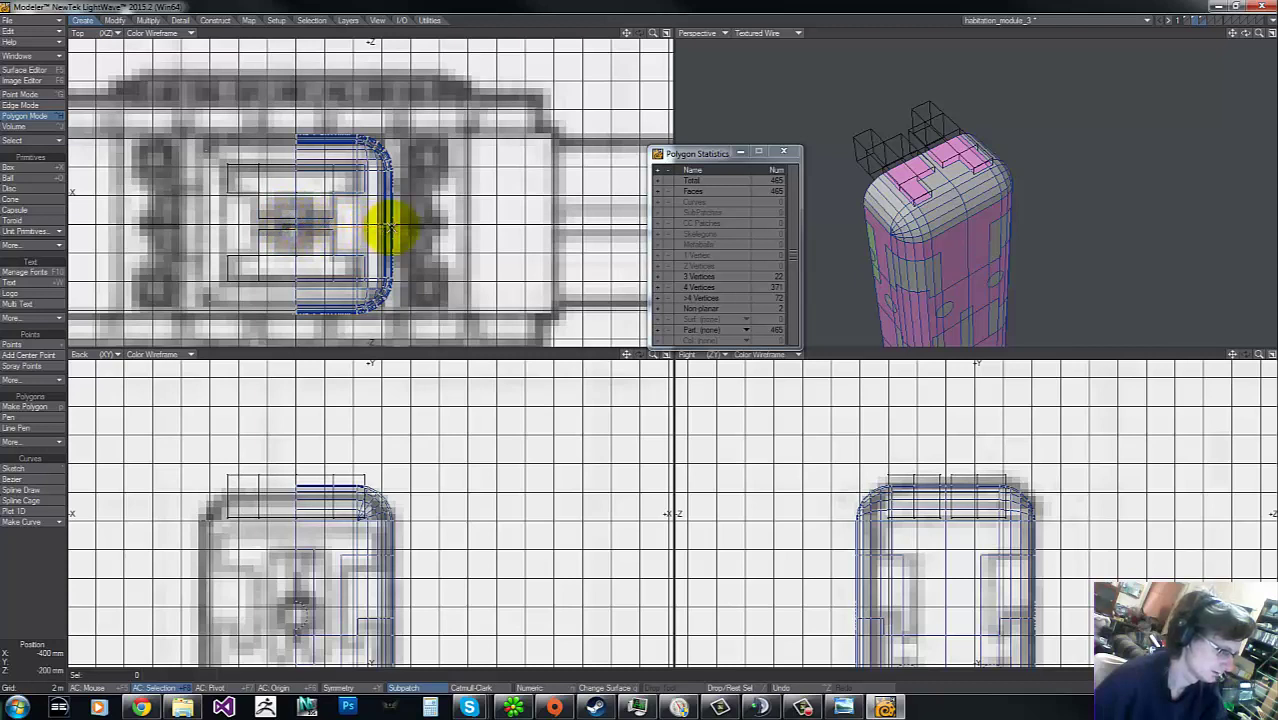
mouse_move(390, 228)
right_down()
mouse_move(308, 51)
mouse_move(172, 121)
right_up()
click(172, 121)
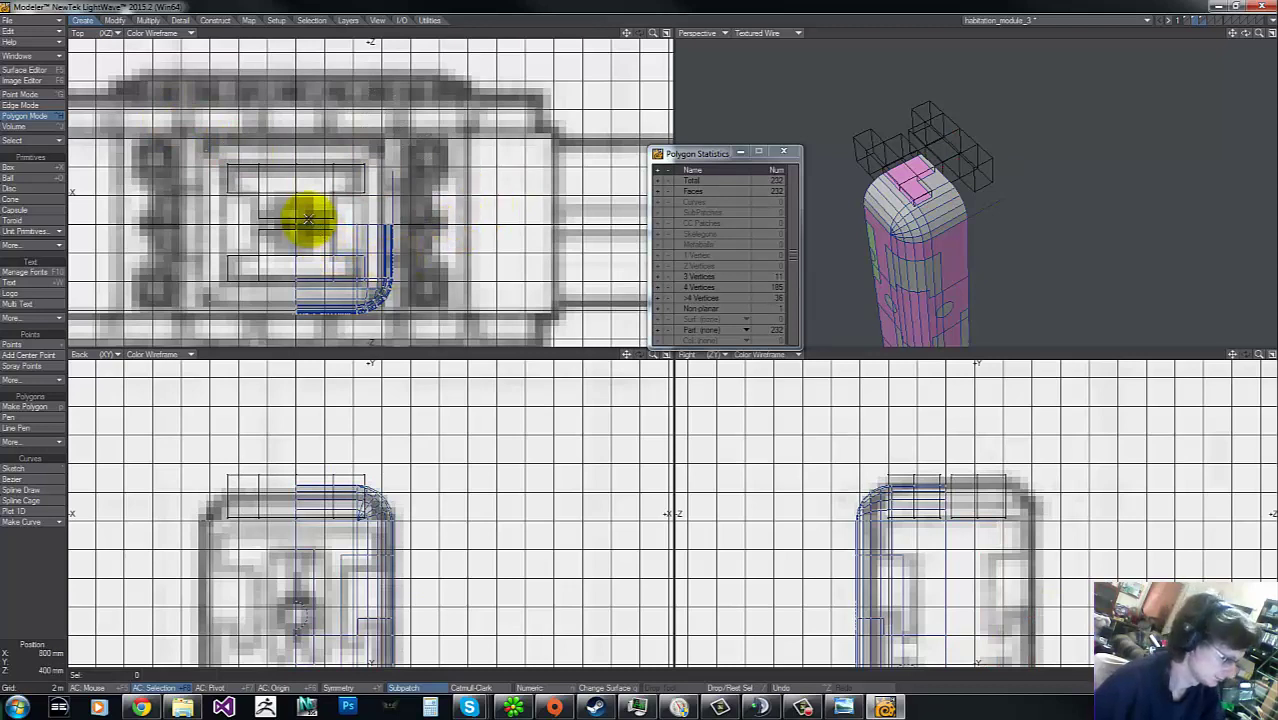
Step: Merge the duplicate points in the remaining quarter and check its point and polygon statistics for faulty geometry
key(ctrl+g)
click(658, 192)
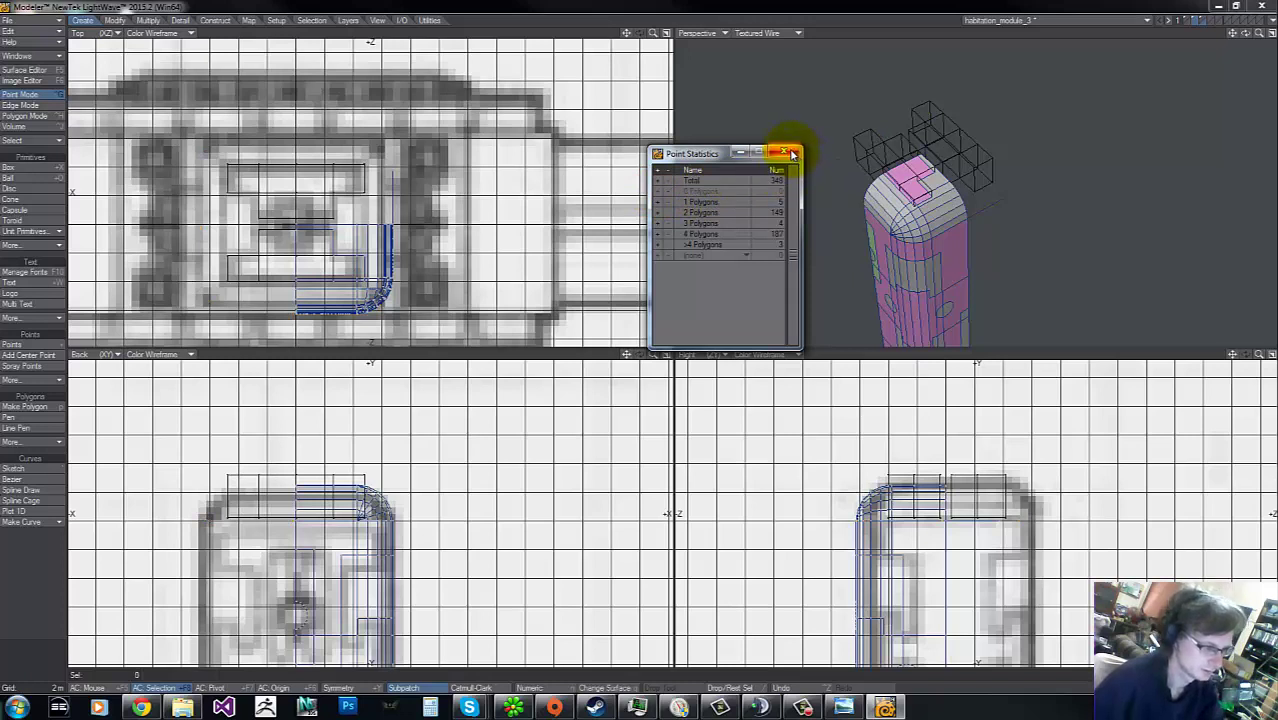
click(791, 152)
key(w)
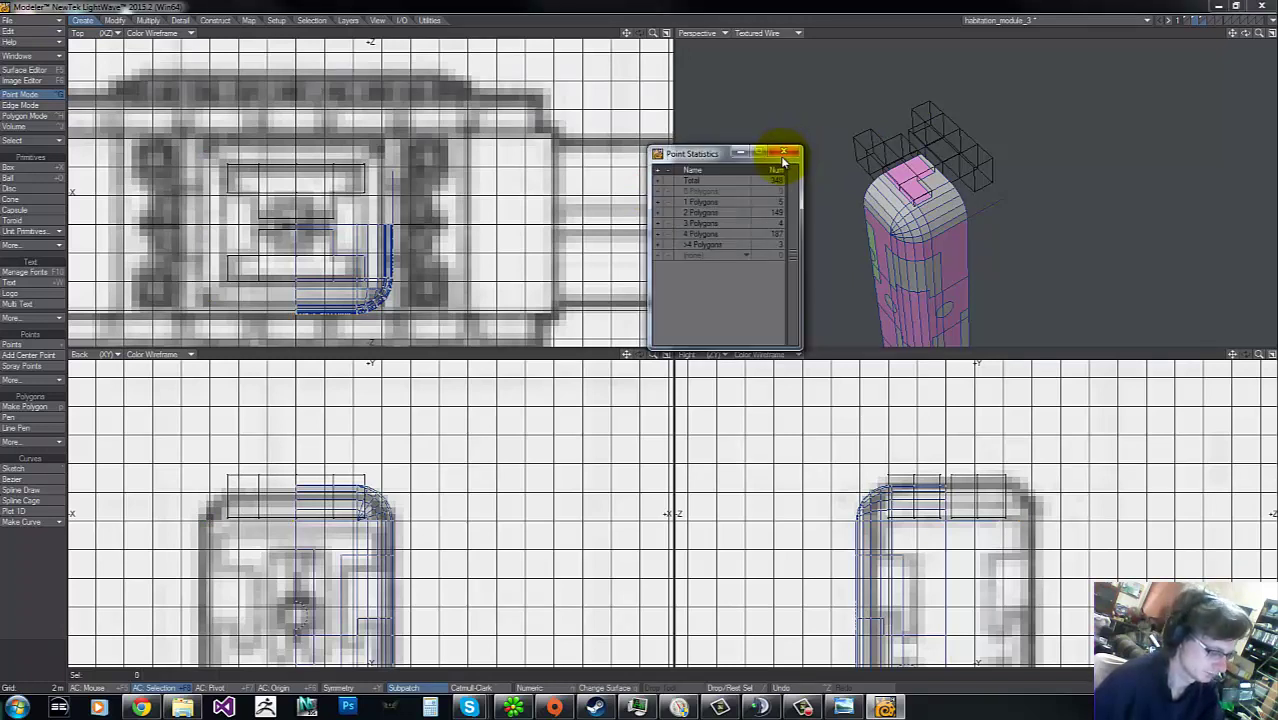
click(783, 156)
key(w)
click(781, 156)
key(ctrl+h)
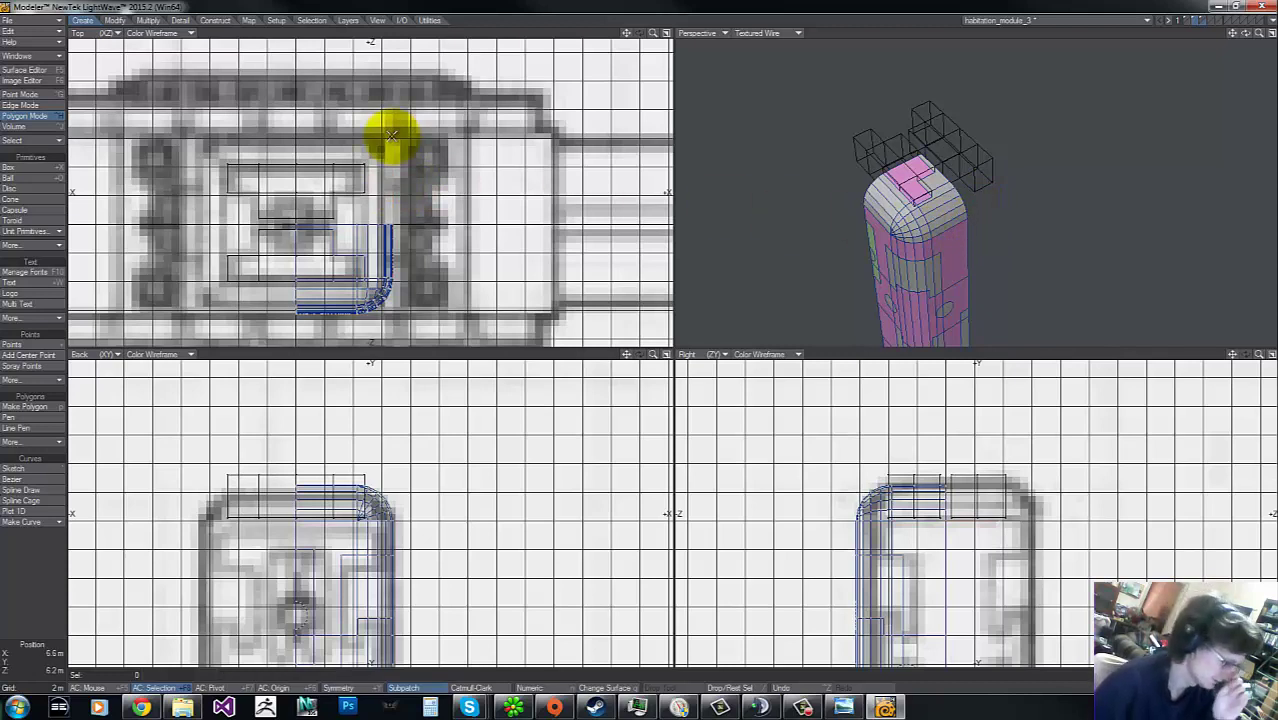
key(shift+m)
key(Return)
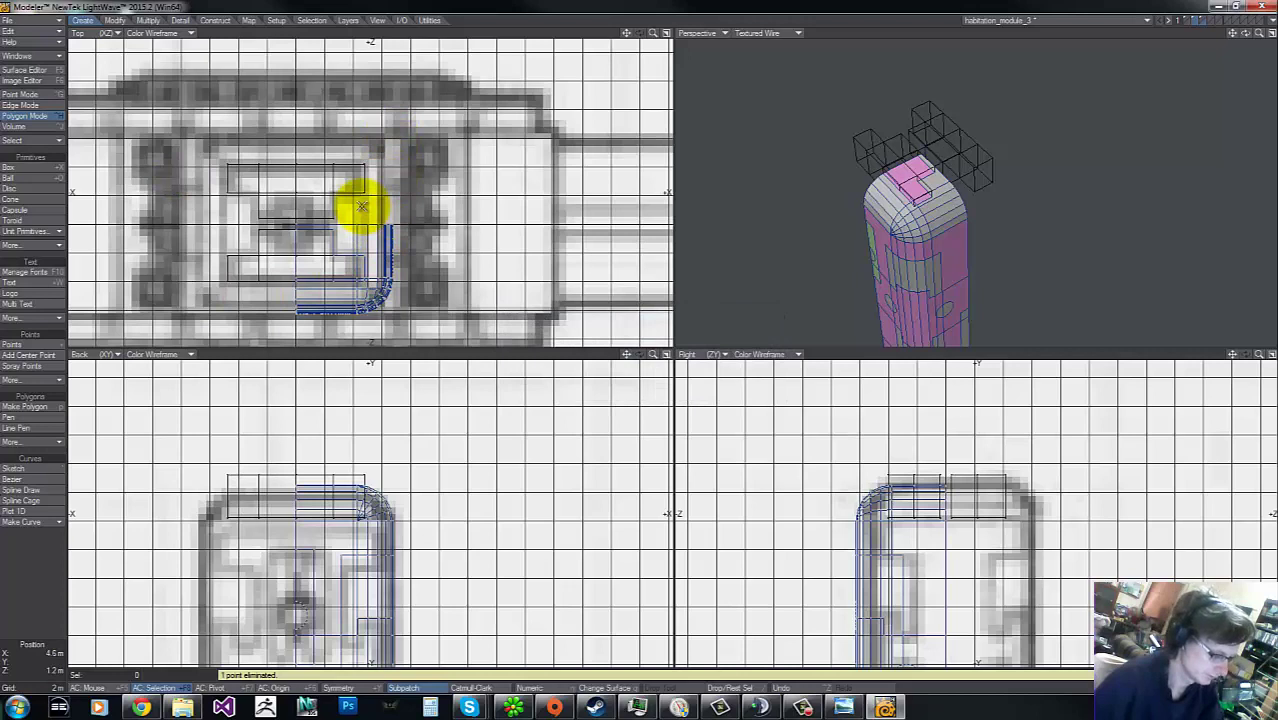
key(w)
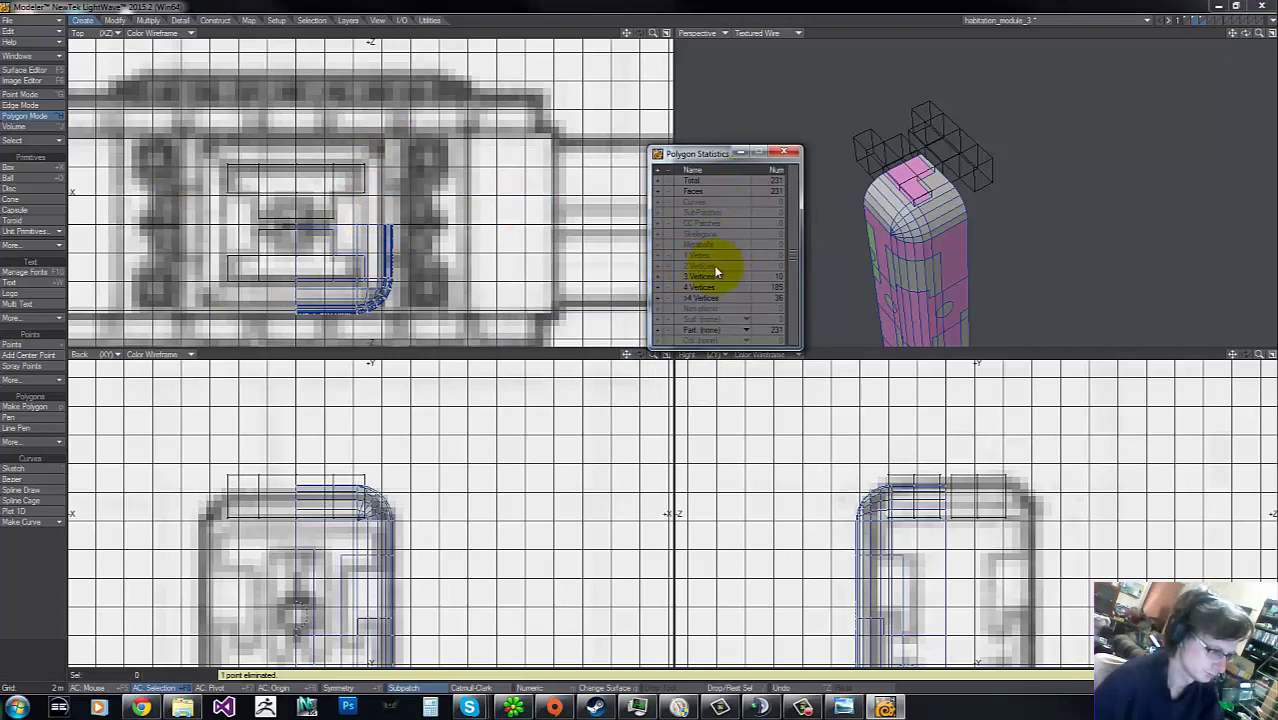
click(789, 155)
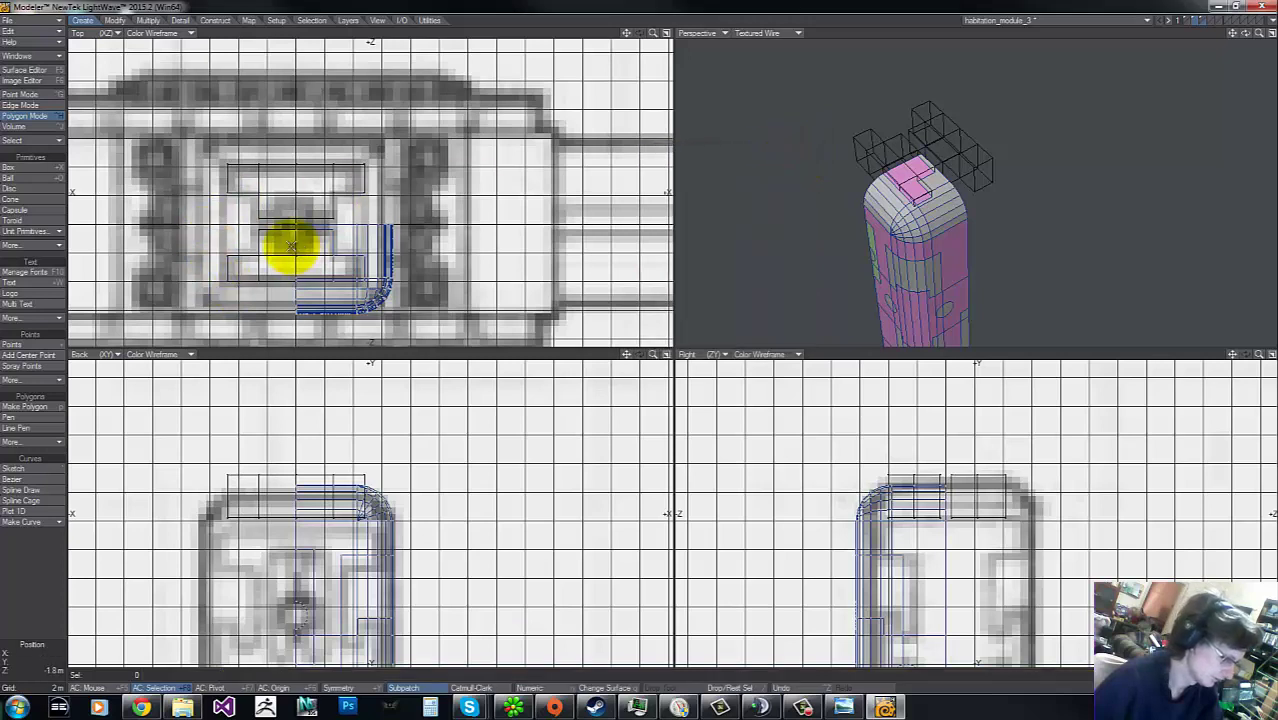
Step: Mirror the clean quarter across both centre planes to rebuild the full module and inspect its top
drag(296, 153, 126, 221)
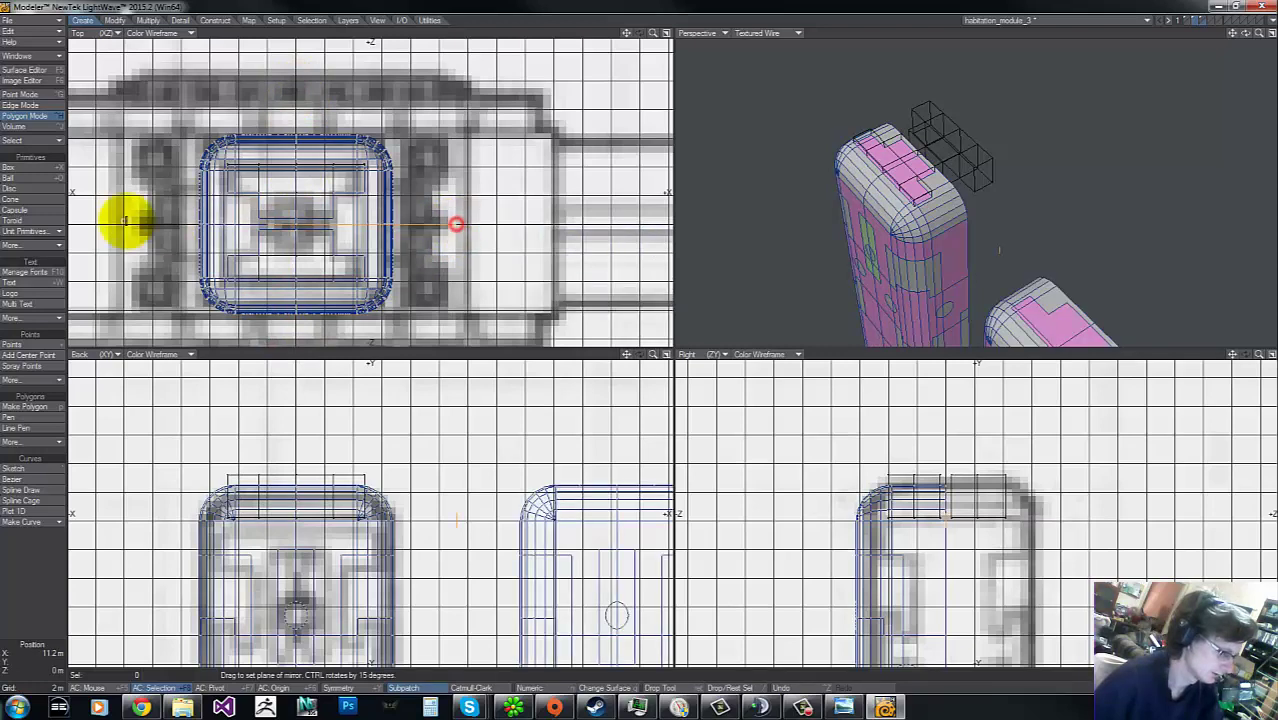
key(space)
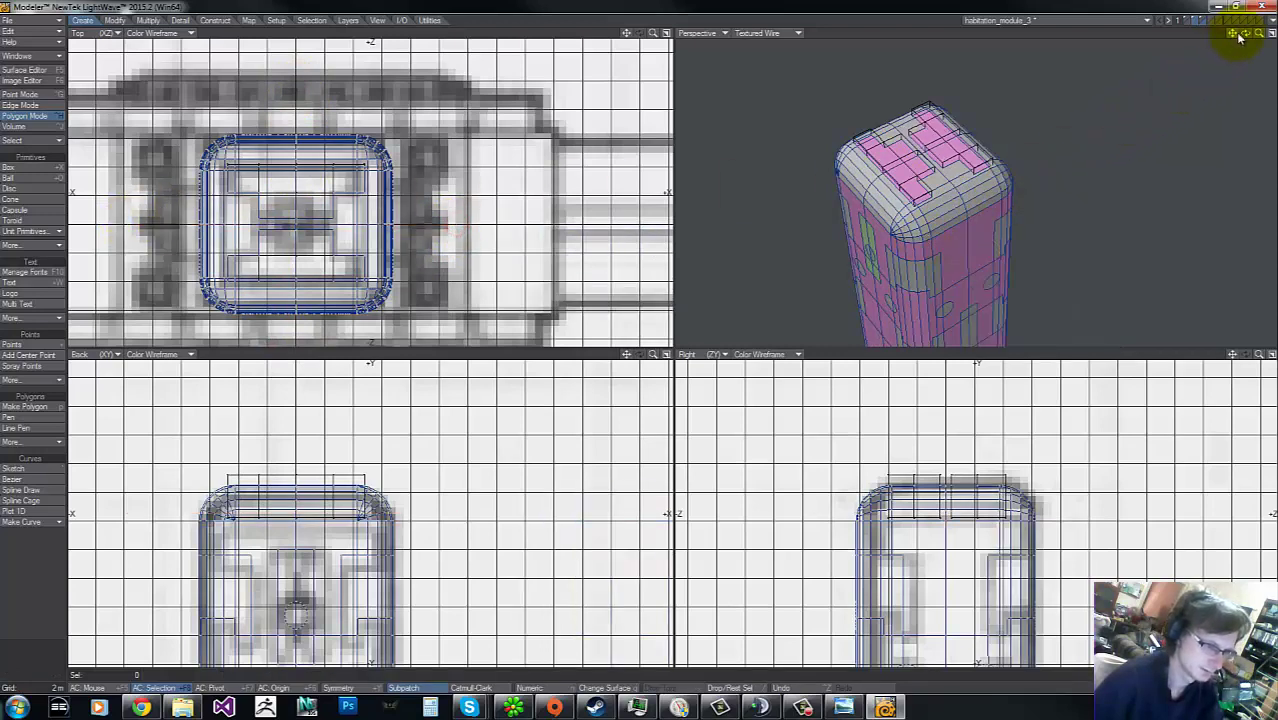
drag(1240, 37, 645, 335)
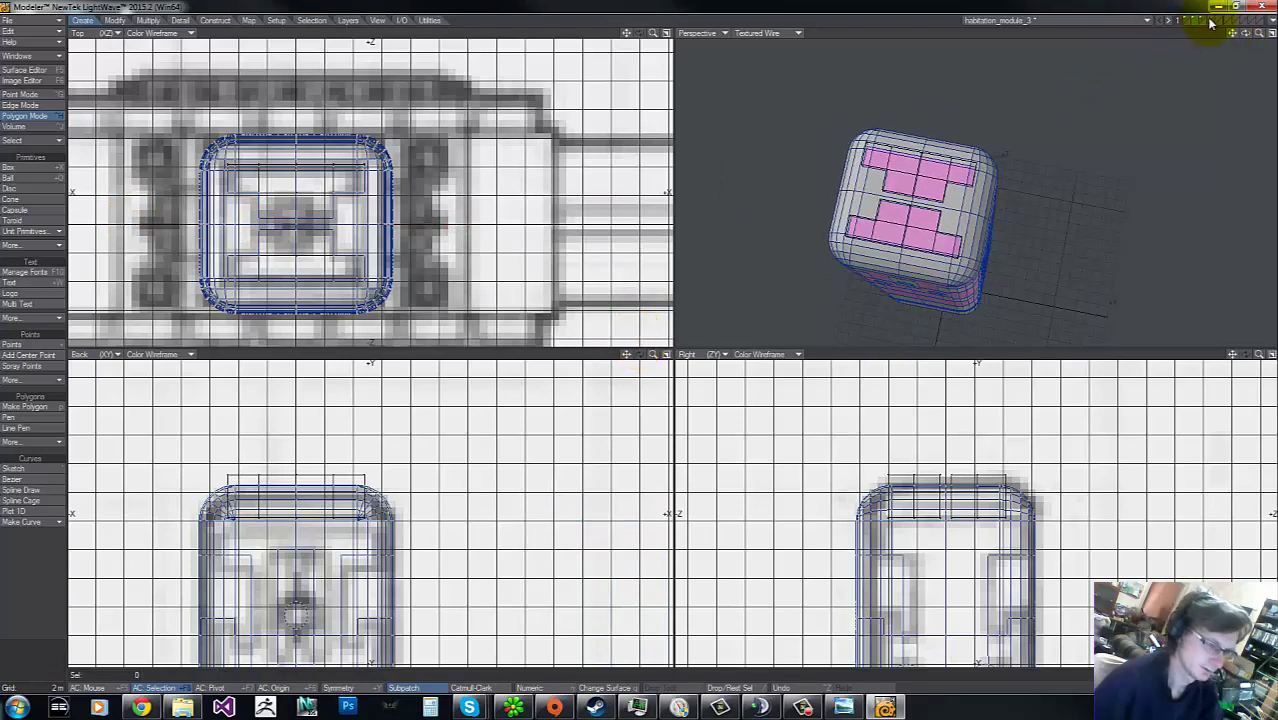
Step: Create a vertical cylinder cutter of 1 m radius in an empty layer, centred on the module's top from Y 84.5 m to 89.1 m
key(apostrophe)
click(1207, 21)
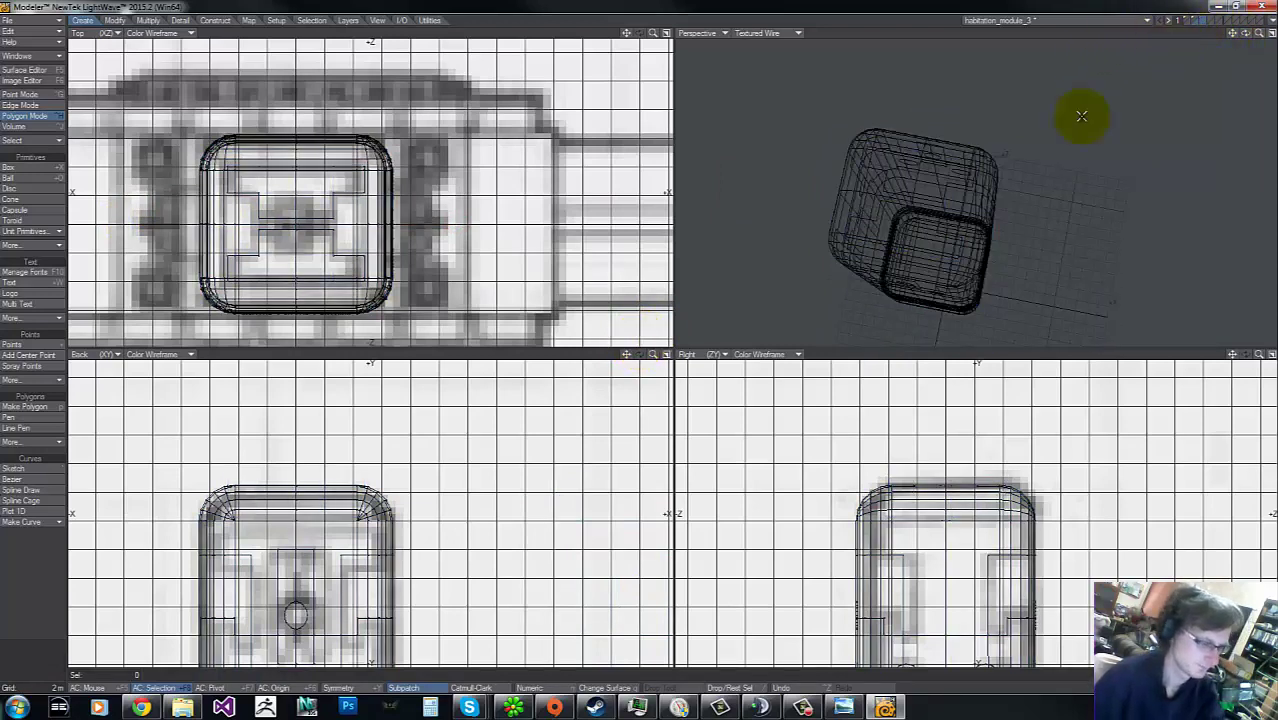
click(20, 189)
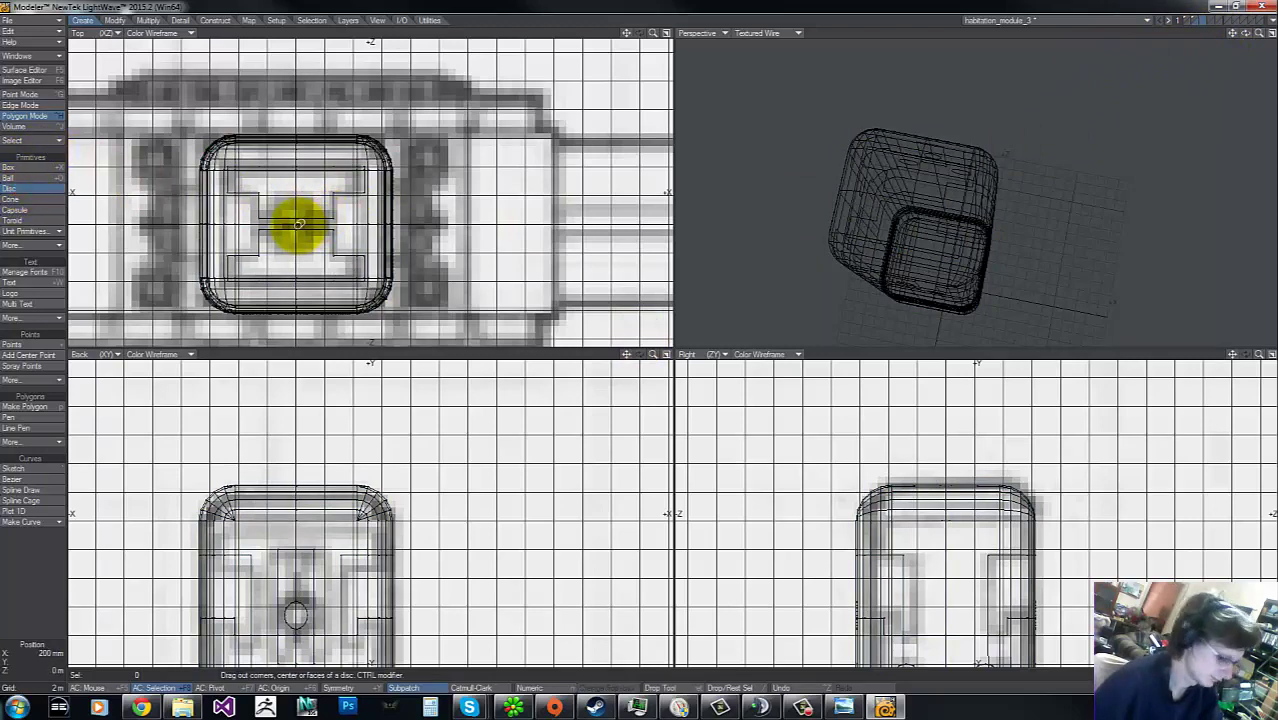
key(n)
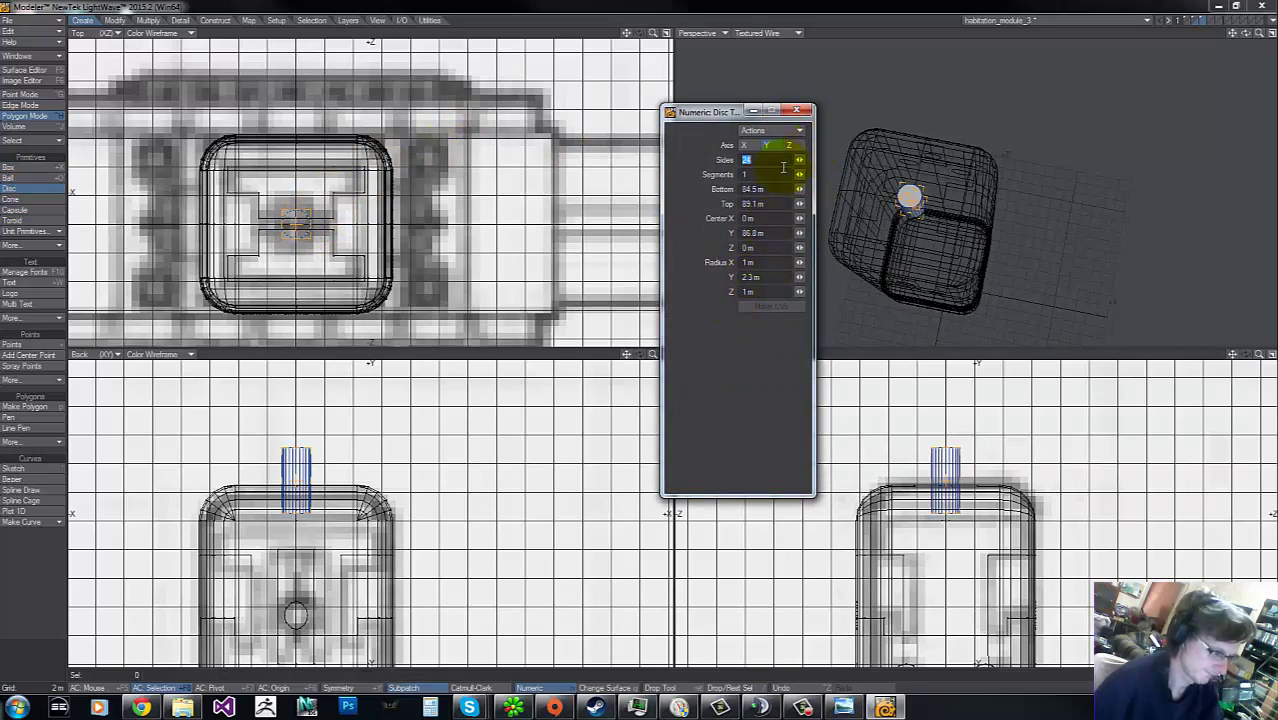
click(797, 111)
key(space)
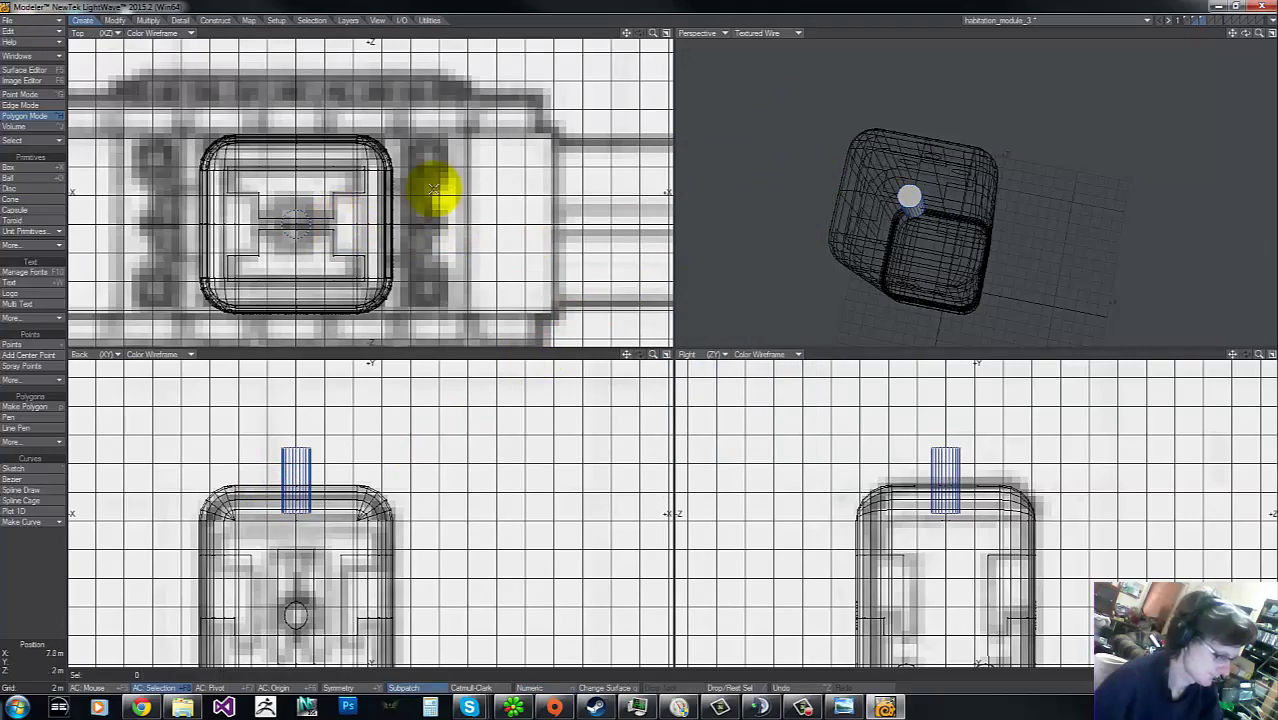
Step: Stencil the cylinder into the module's top with Solid Drill, using the Default surface
key(apostrophe)
key(shift+c)
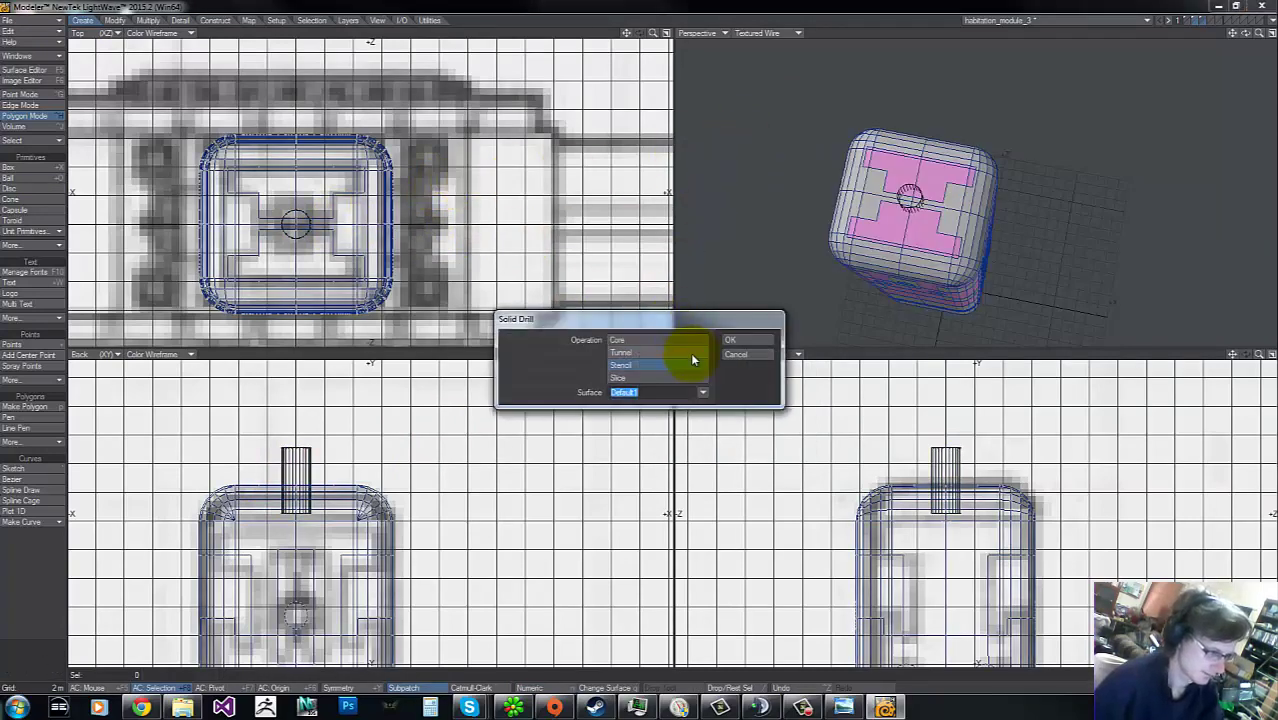
click(703, 392)
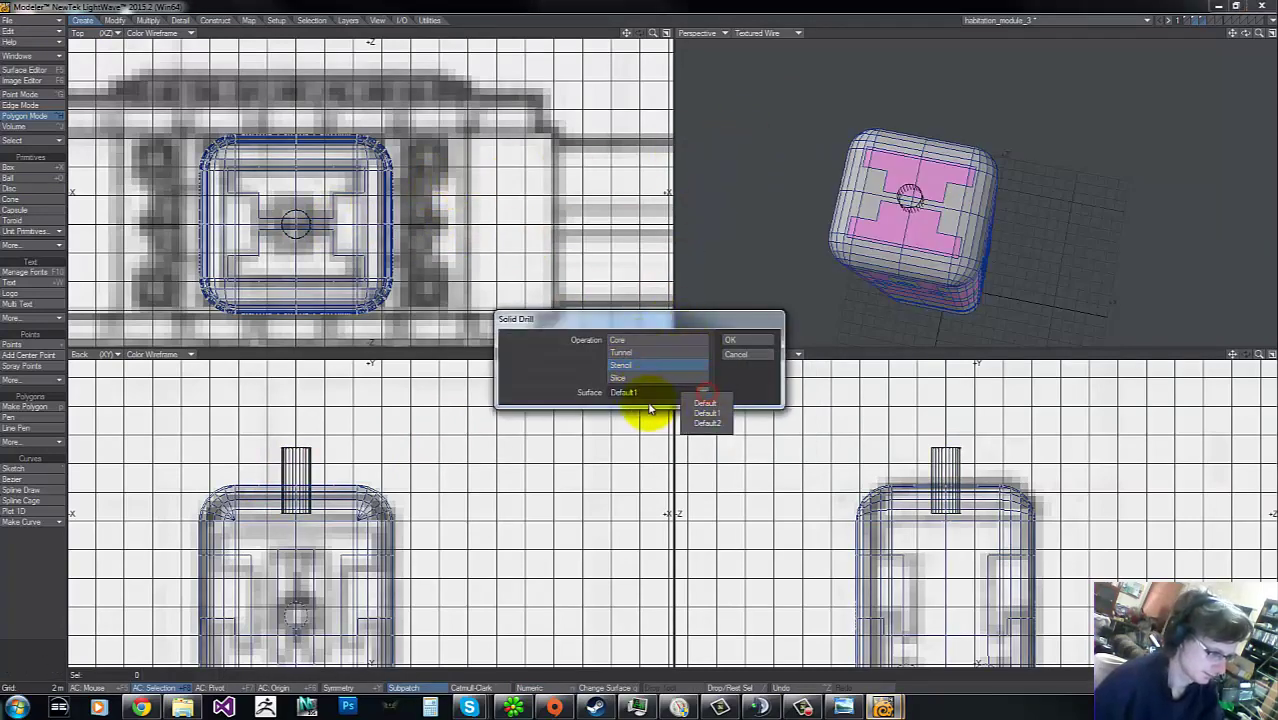
click(709, 411)
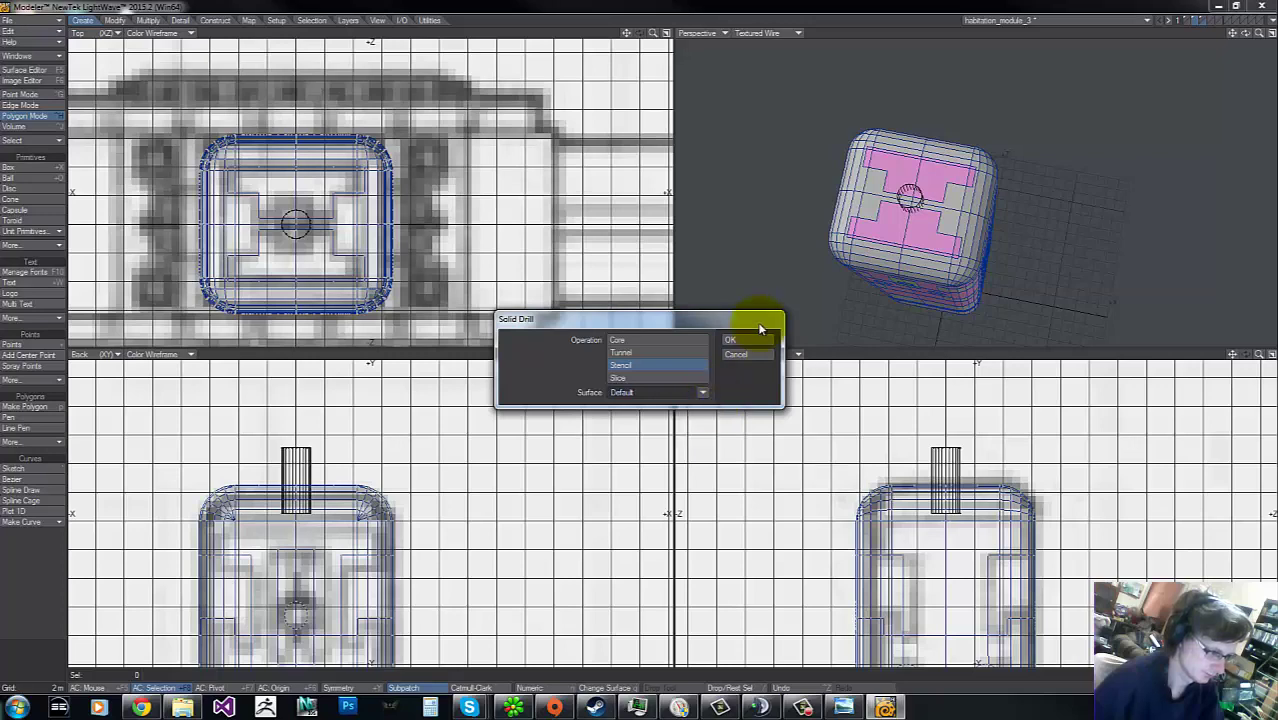
click(748, 338)
right_drag(212, 508, 266, 429)
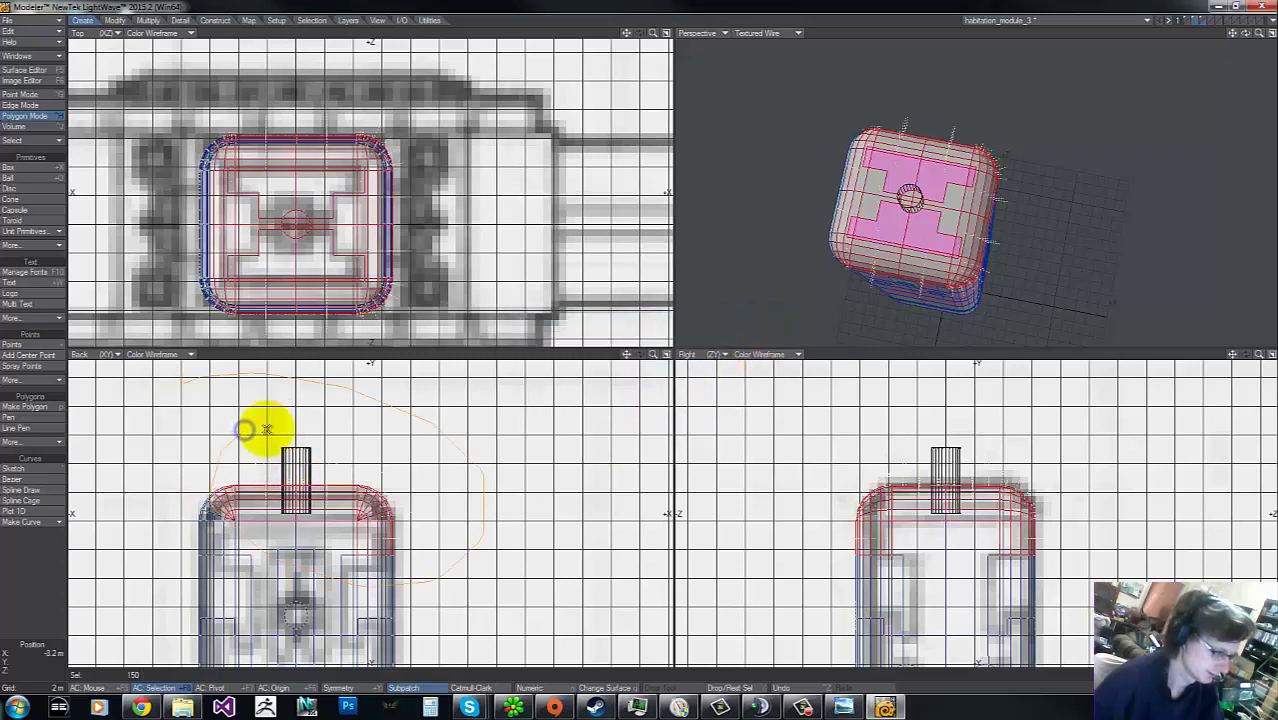
mouse_move(181, 417)
right_down()
mouse_move(163, 427)
mouse_move(226, 362)
mouse_move(188, 402)
right_up()
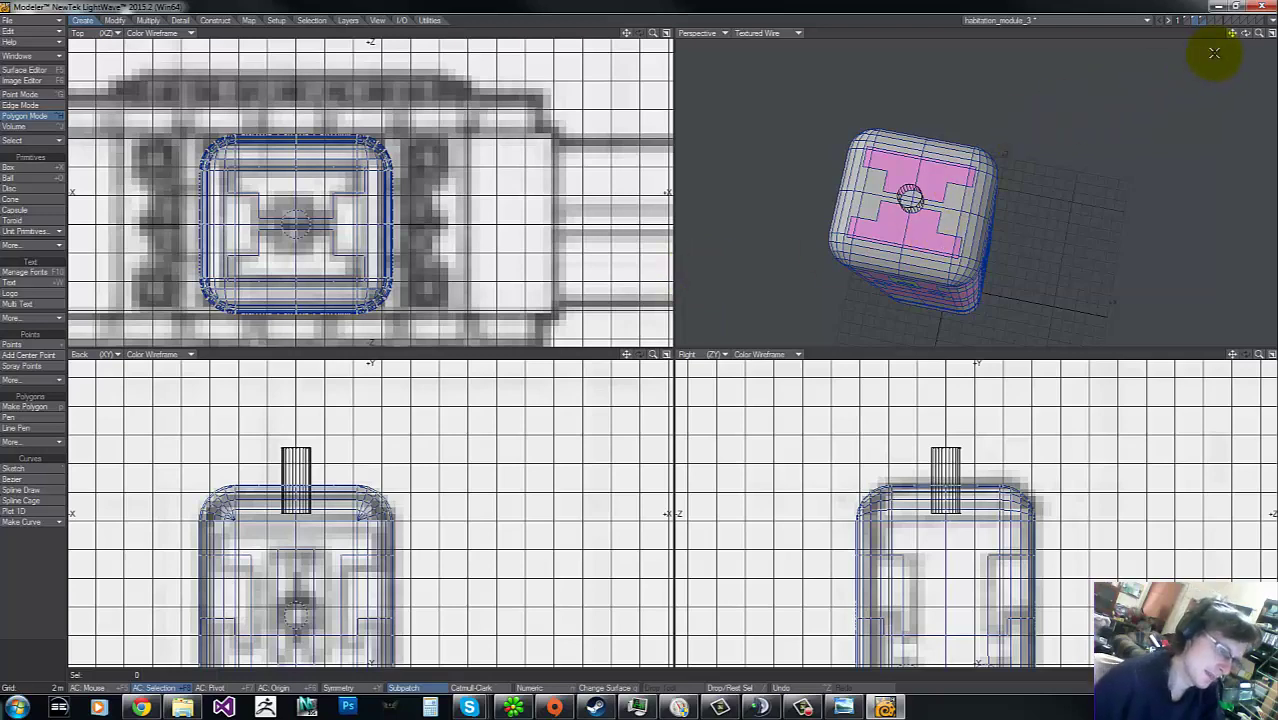
Step: In an emptied cutter layer with the module as background, draw a flat box over one side panel of the blueprint's lower section
drag(1257, 35, 640, 335)
key(a)
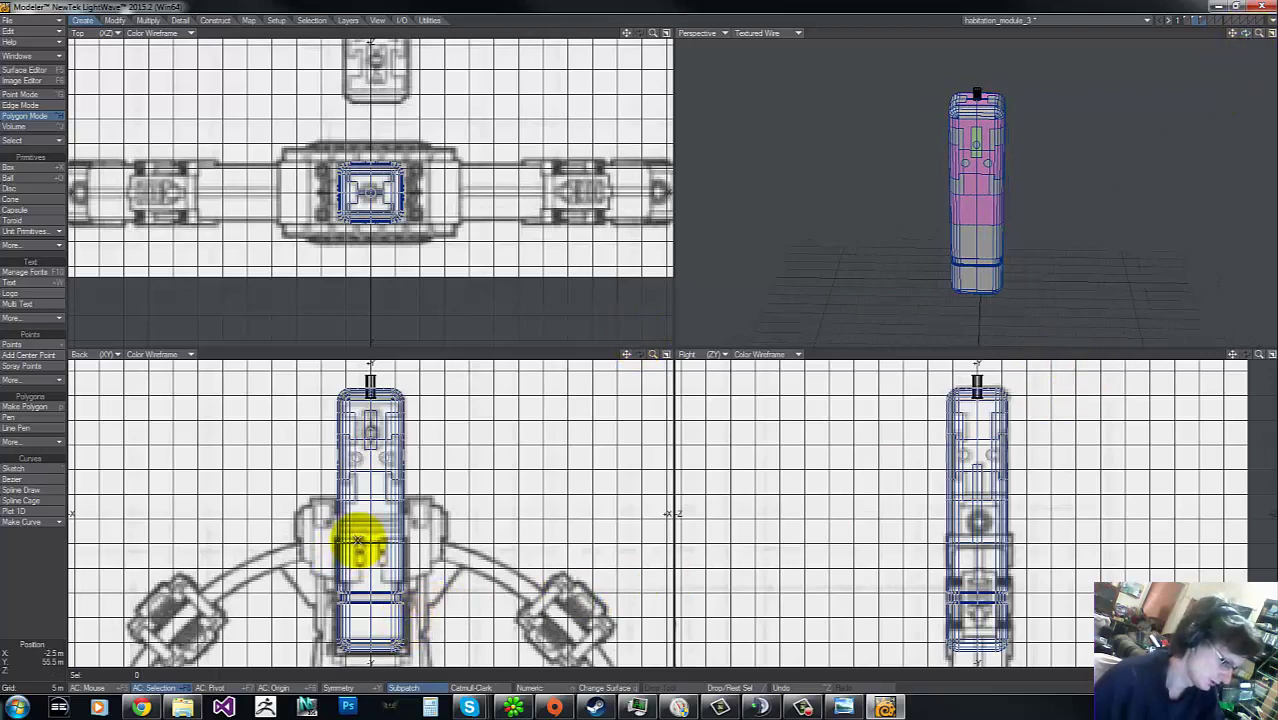
key(g)
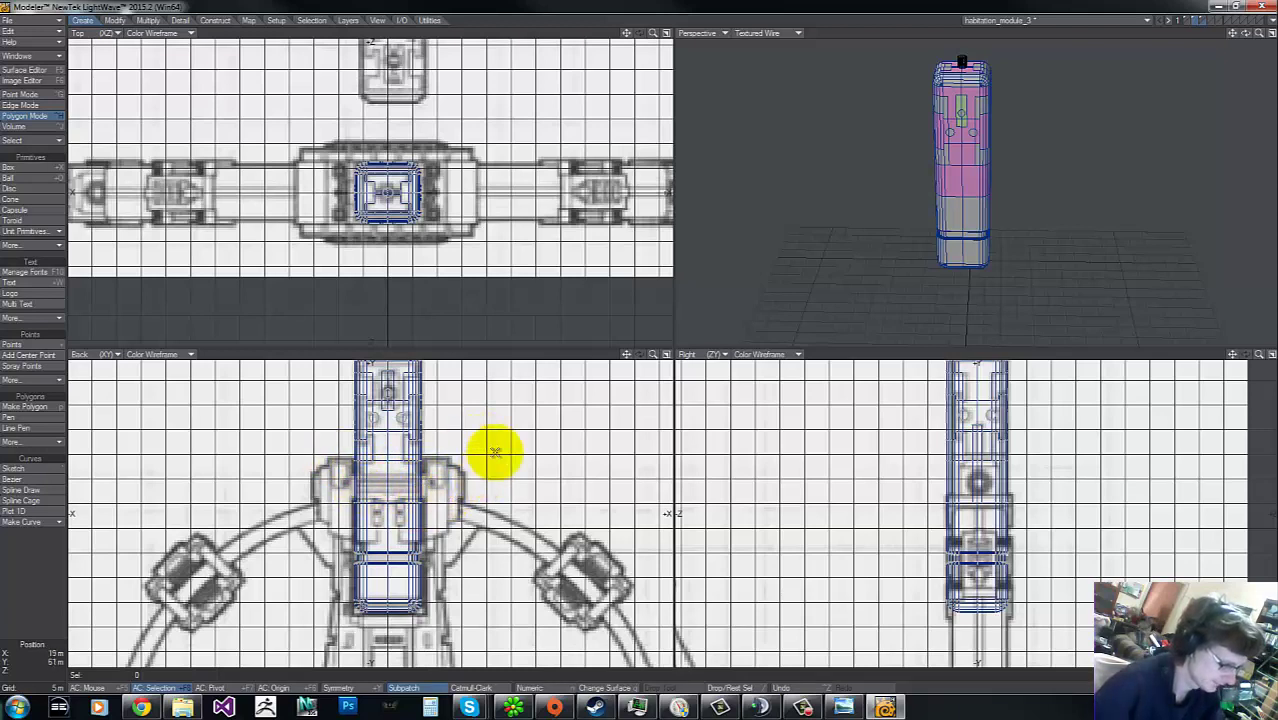
click(1201, 22)
click(1195, 22)
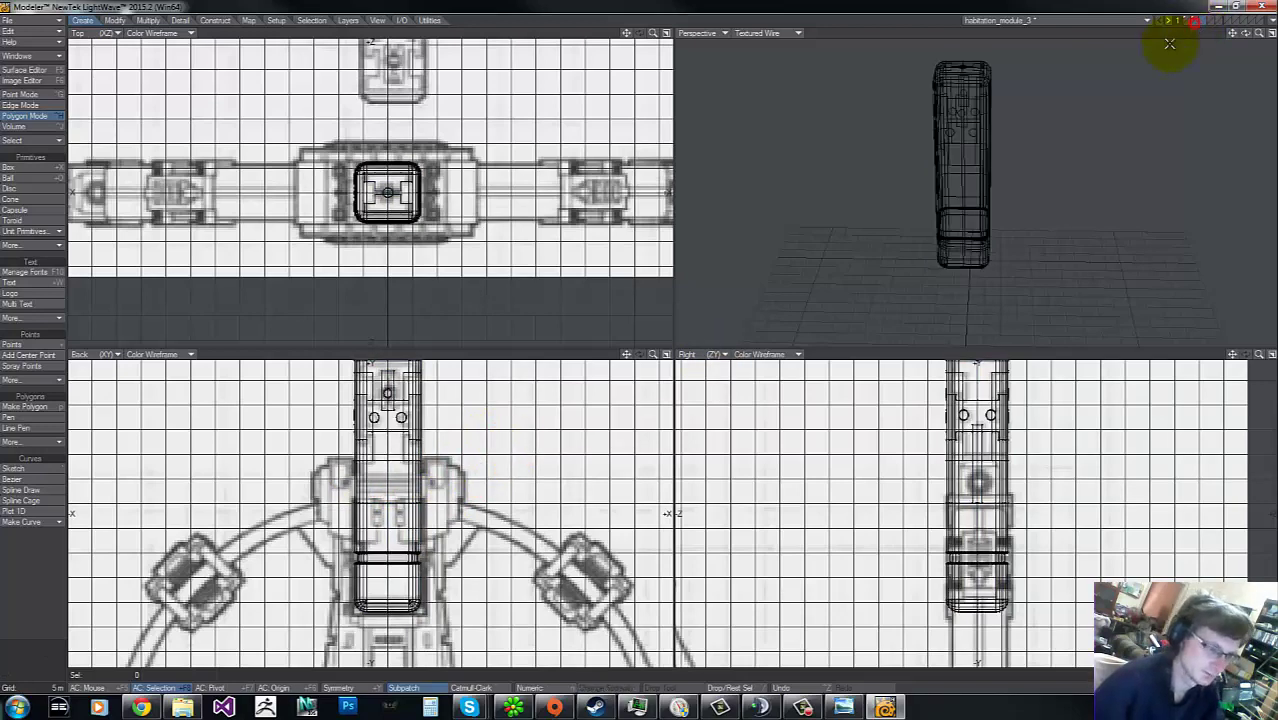
key(g)
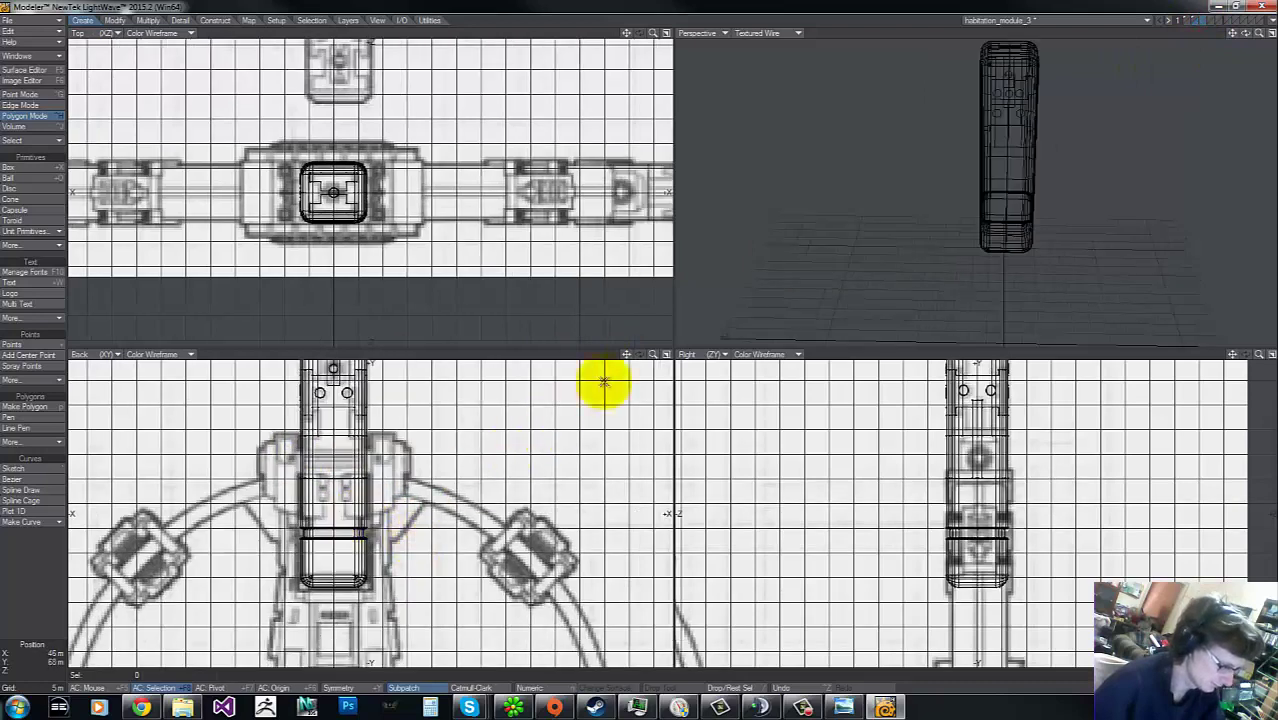
drag(651, 353, 643, 342)
key(shift+x)
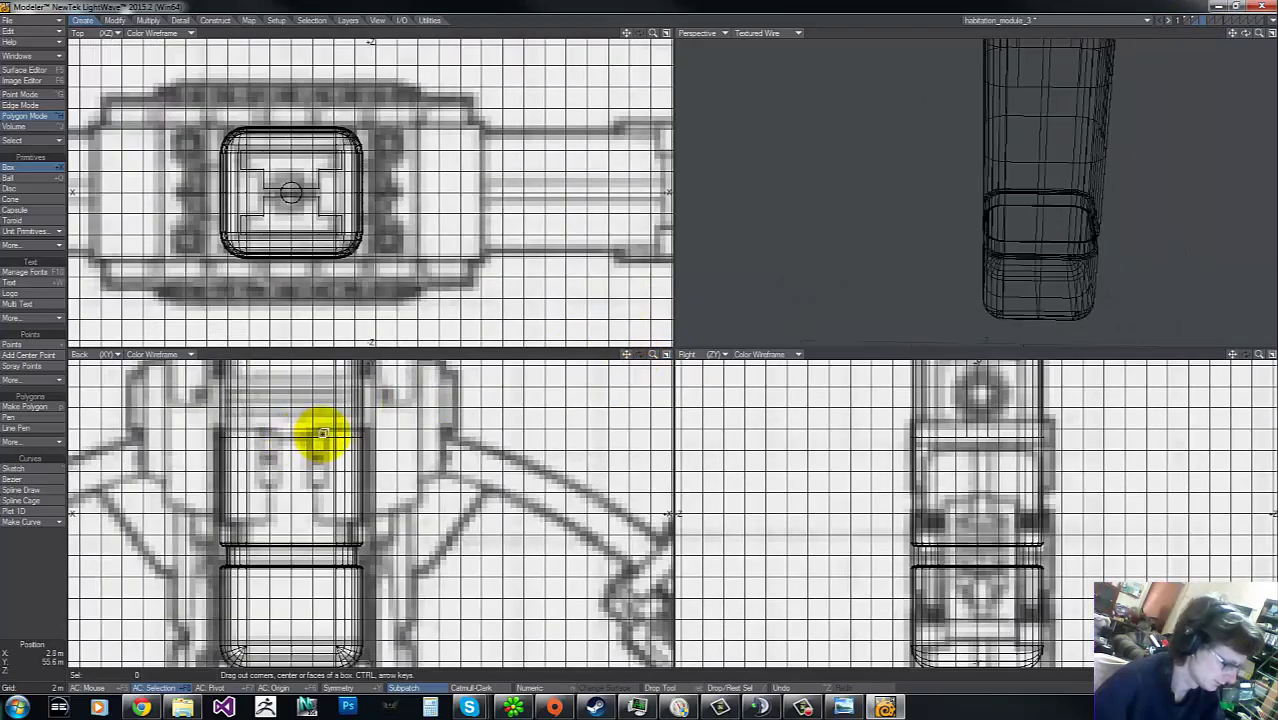
drag(320, 432, 317, 497)
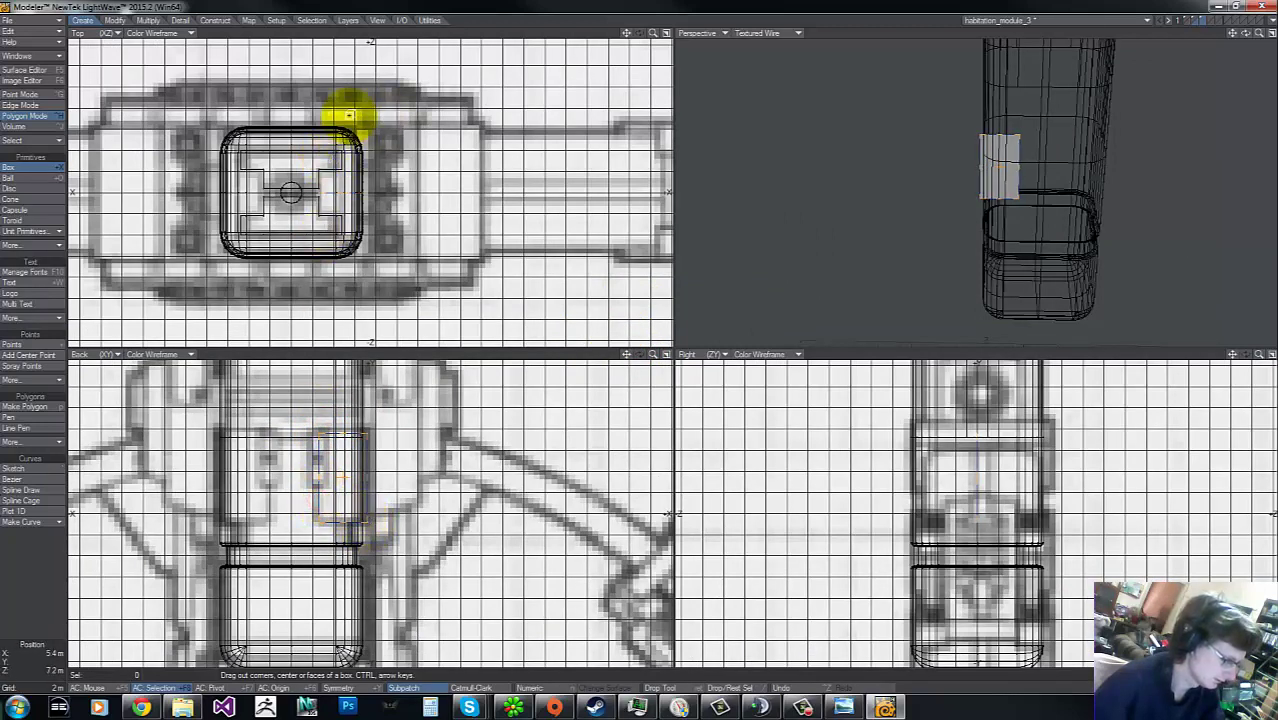
Step: Give the box depth through the module's corner and fit its inner edge to the blueprint panel, about 4.8 m wide
drag(348, 118, 352, 165)
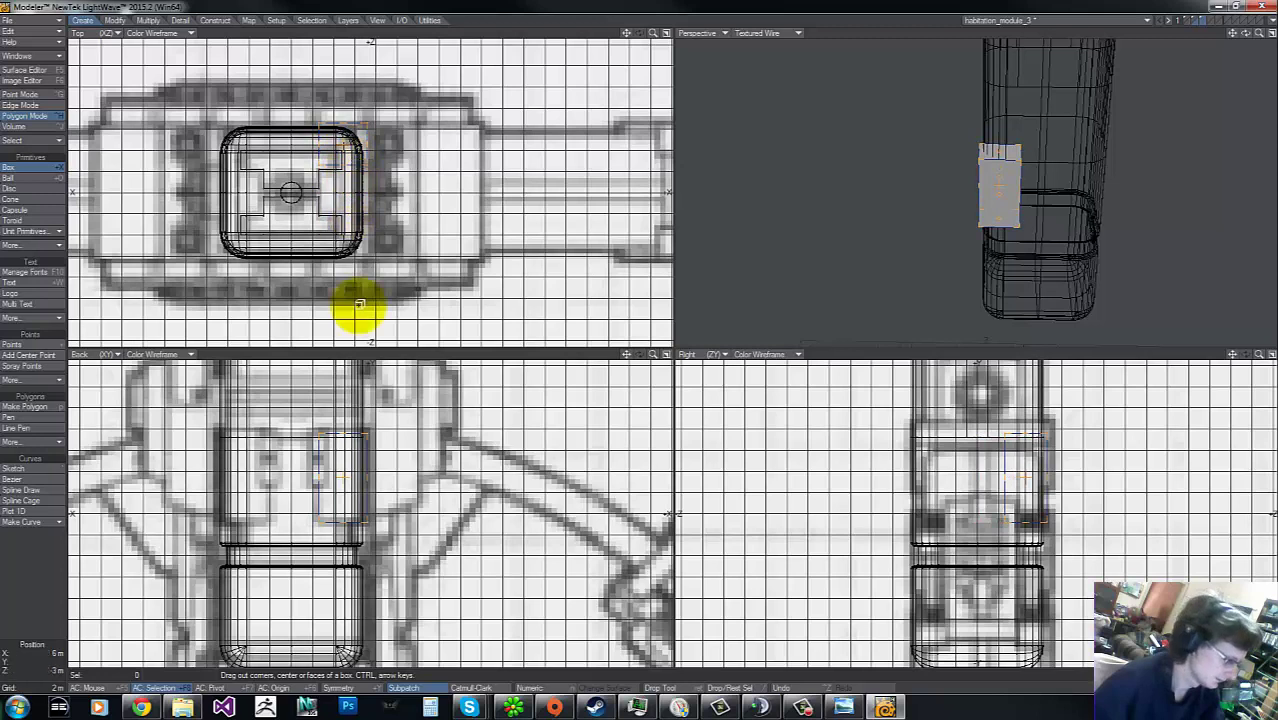
mouse_move(316, 483)
mouse_down()
mouse_move(329, 433)
mouse_move(322, 480)
mouse_move(305, 485)
mouse_move(322, 437)
mouse_move(304, 479)
mouse_up()
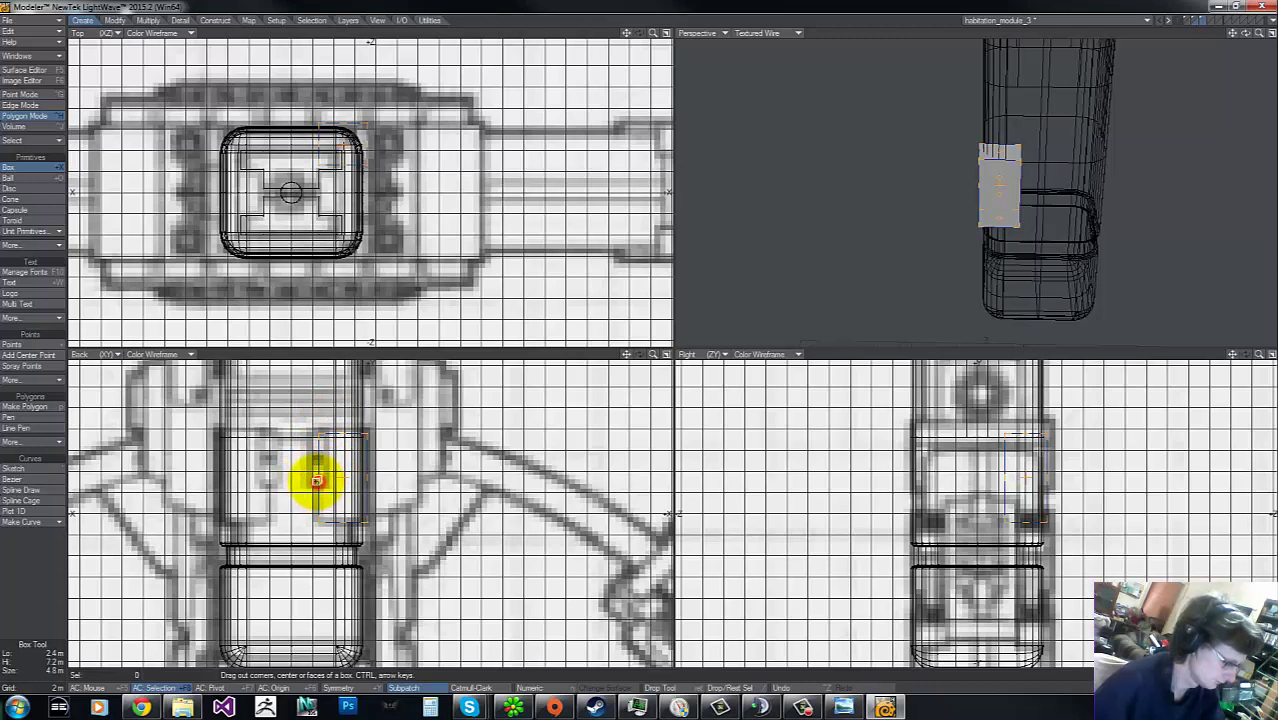
mouse_move(316, 481)
mouse_down()
mouse_move(318, 437)
mouse_move(348, 460)
mouse_up()
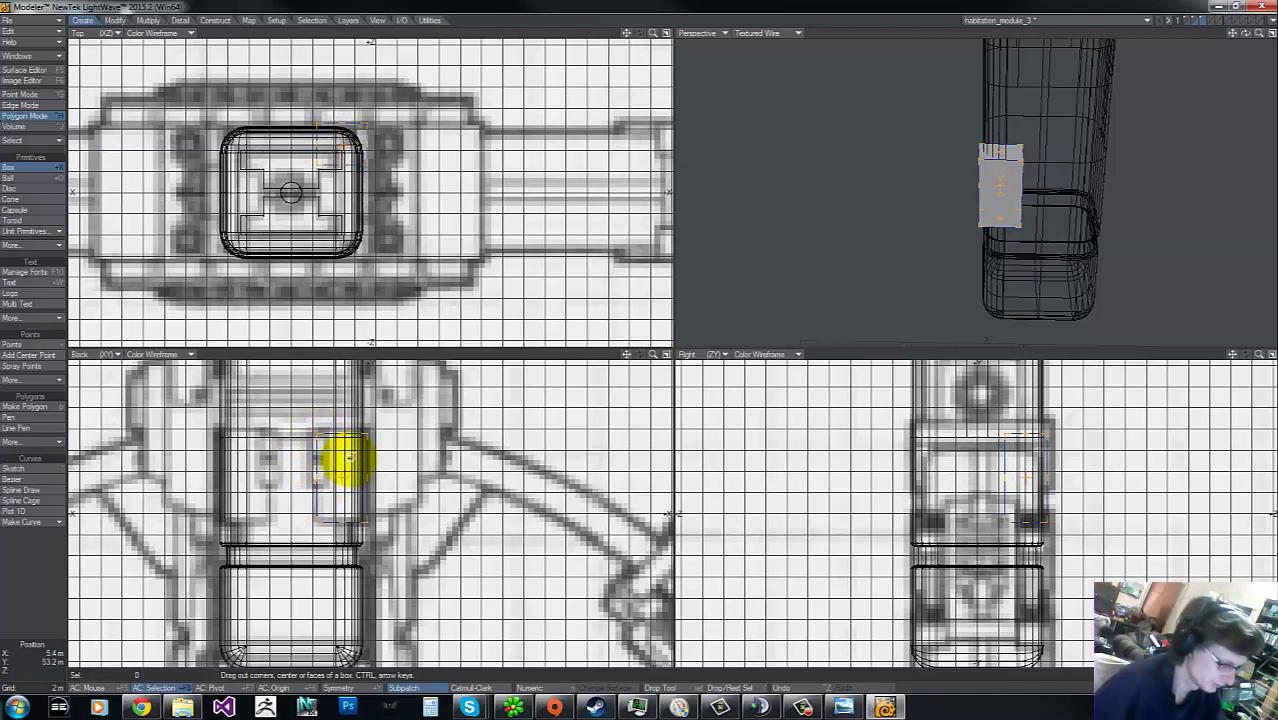
drag(346, 461, 325, 402)
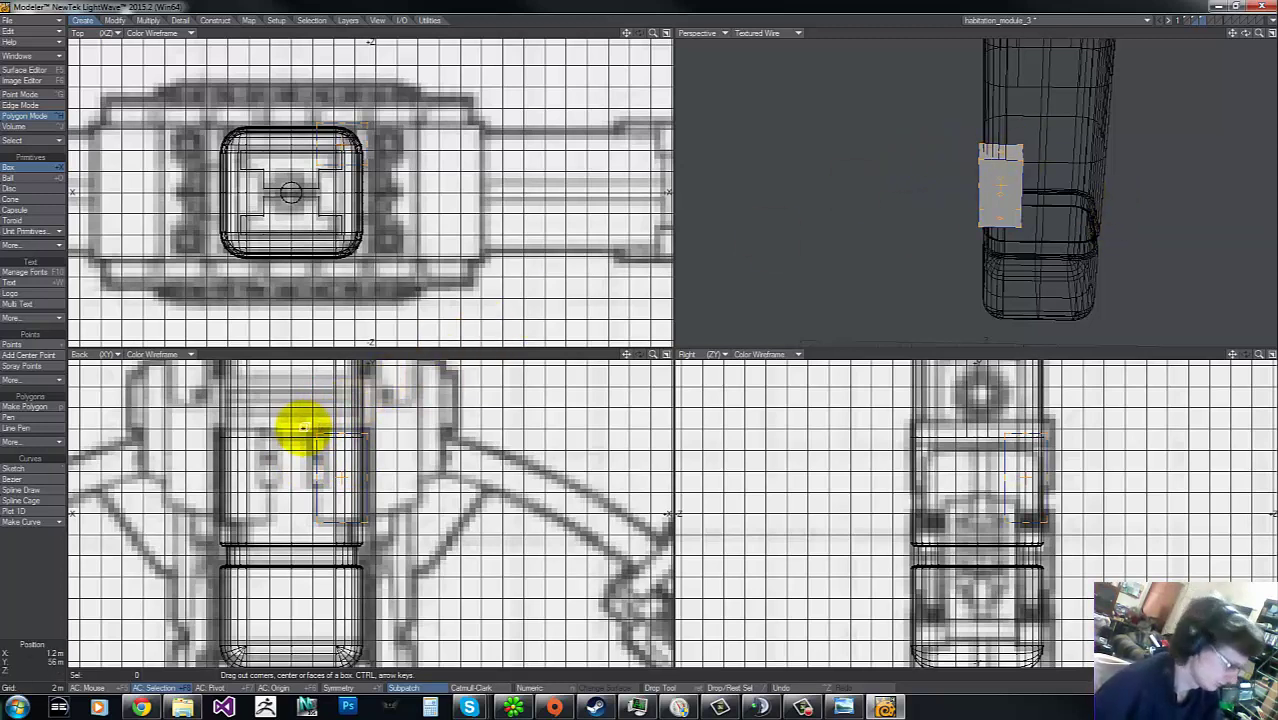
Step: Mirror the box cutter across both centre planes to get one at each corner of the module
key(shift+v)
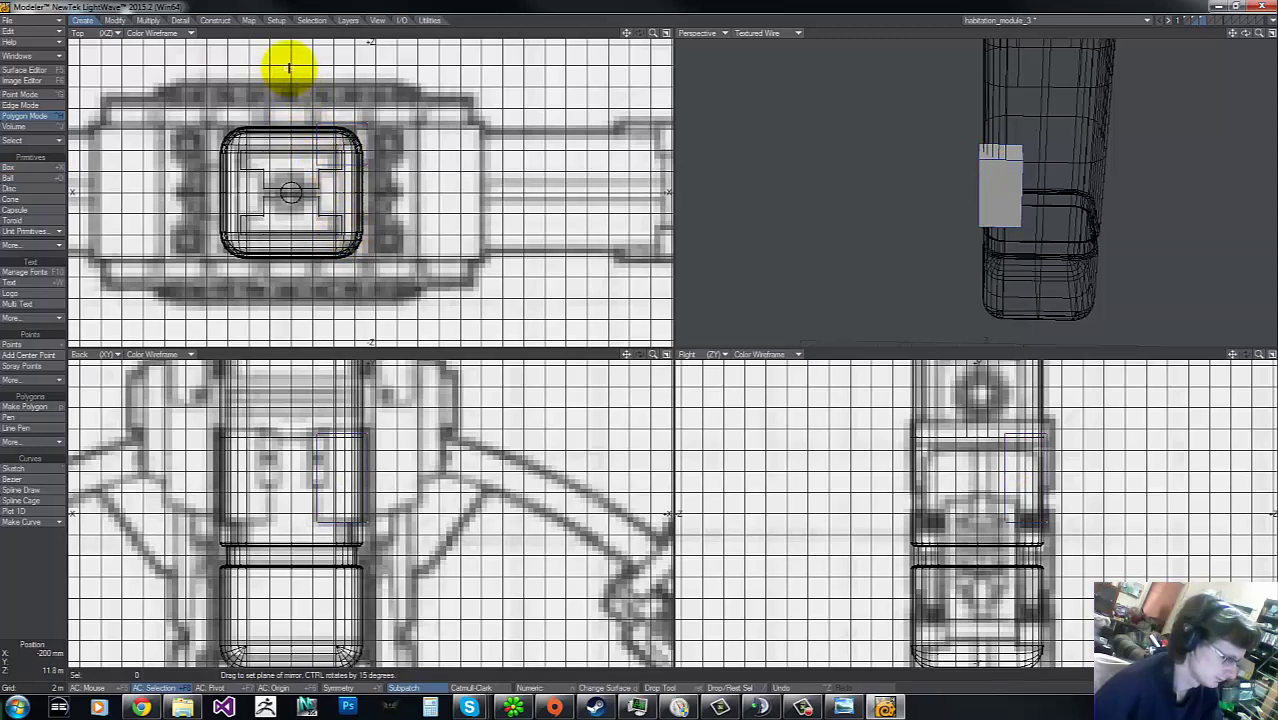
drag(290, 64, 265, 351)
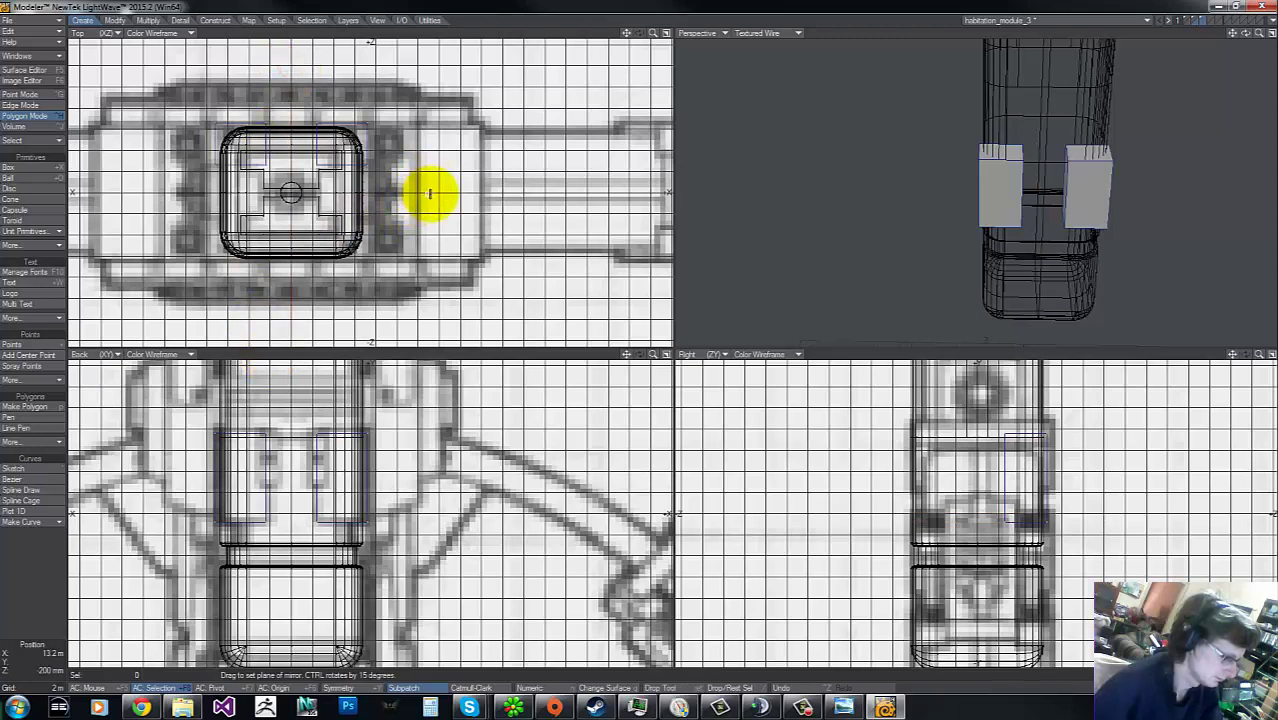
drag(428, 192, 70, 186)
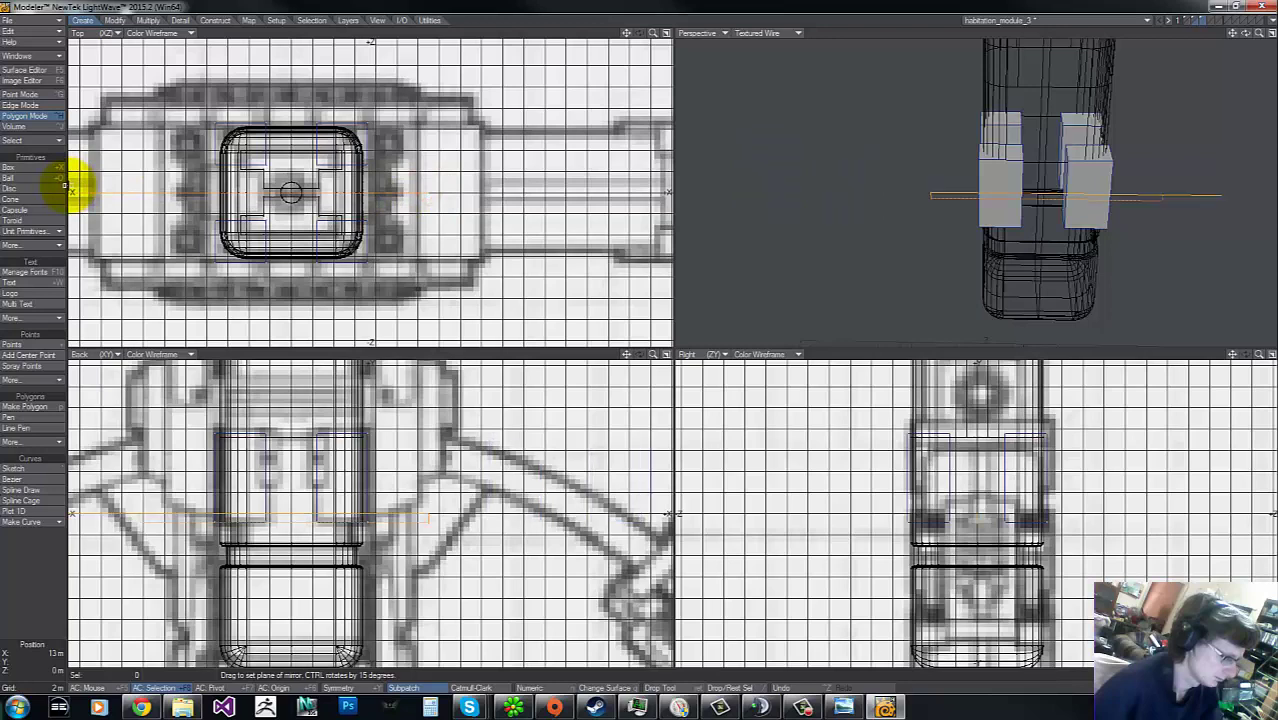
key(space)
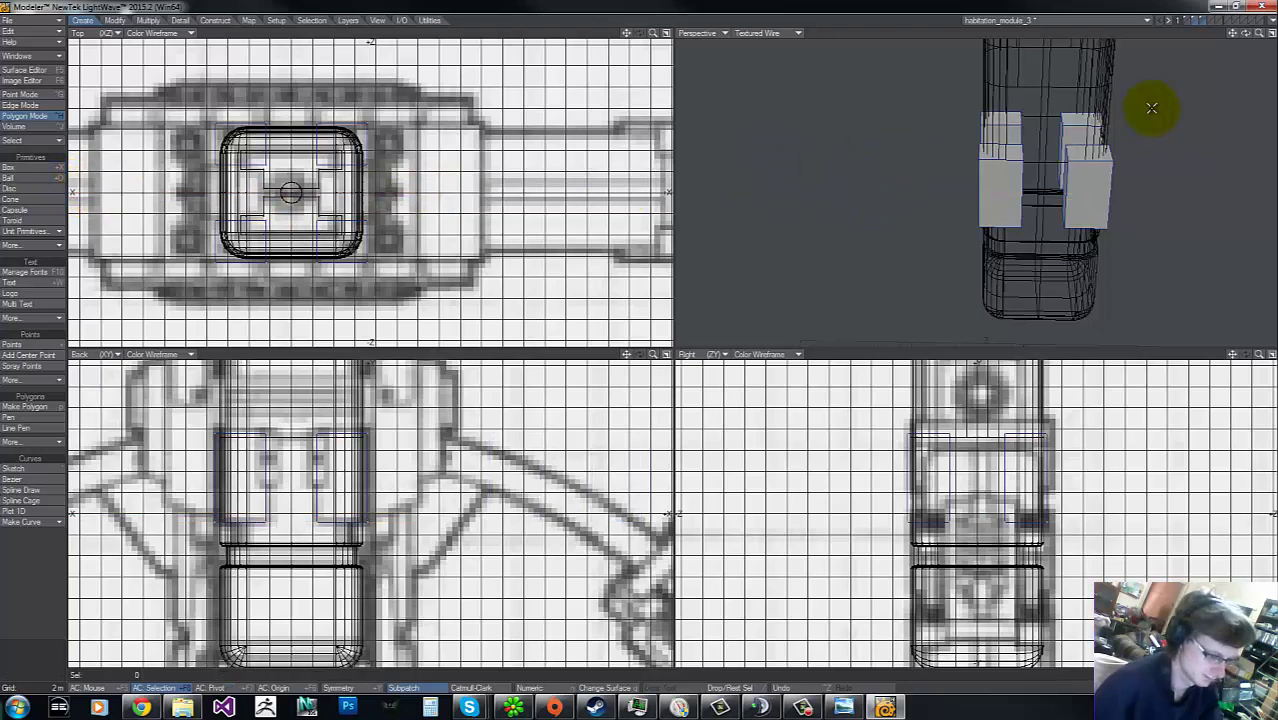
Step: Stencil the four corner boxes into the module's lower section with Solid Drill, using the Default2 surface, and inspect the panels
key(apostrophe)
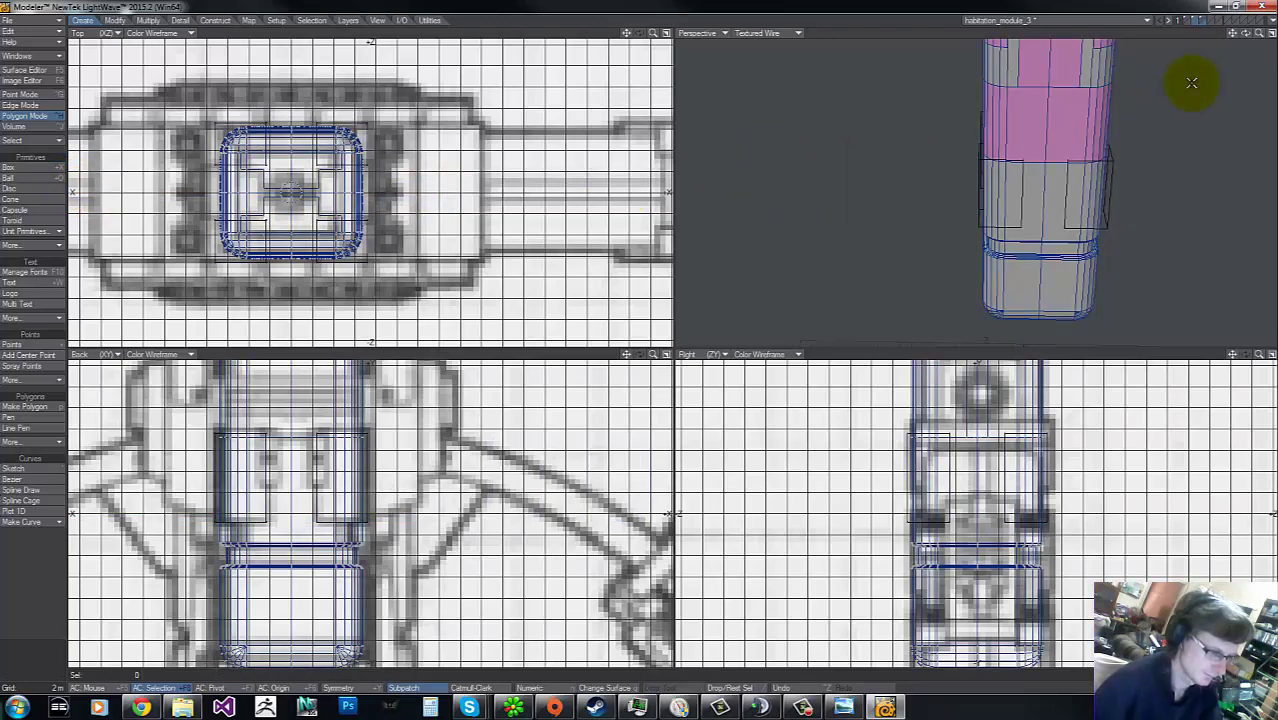
key(shift+r)
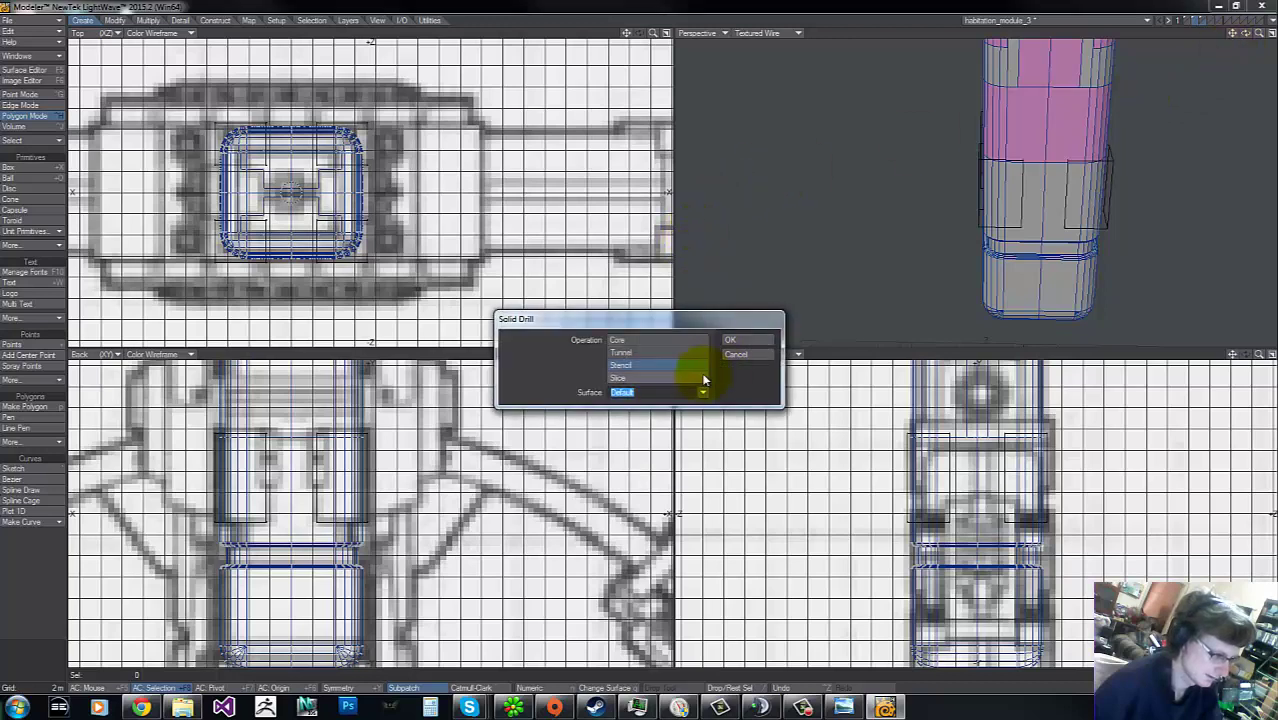
click(687, 366)
click(702, 394)
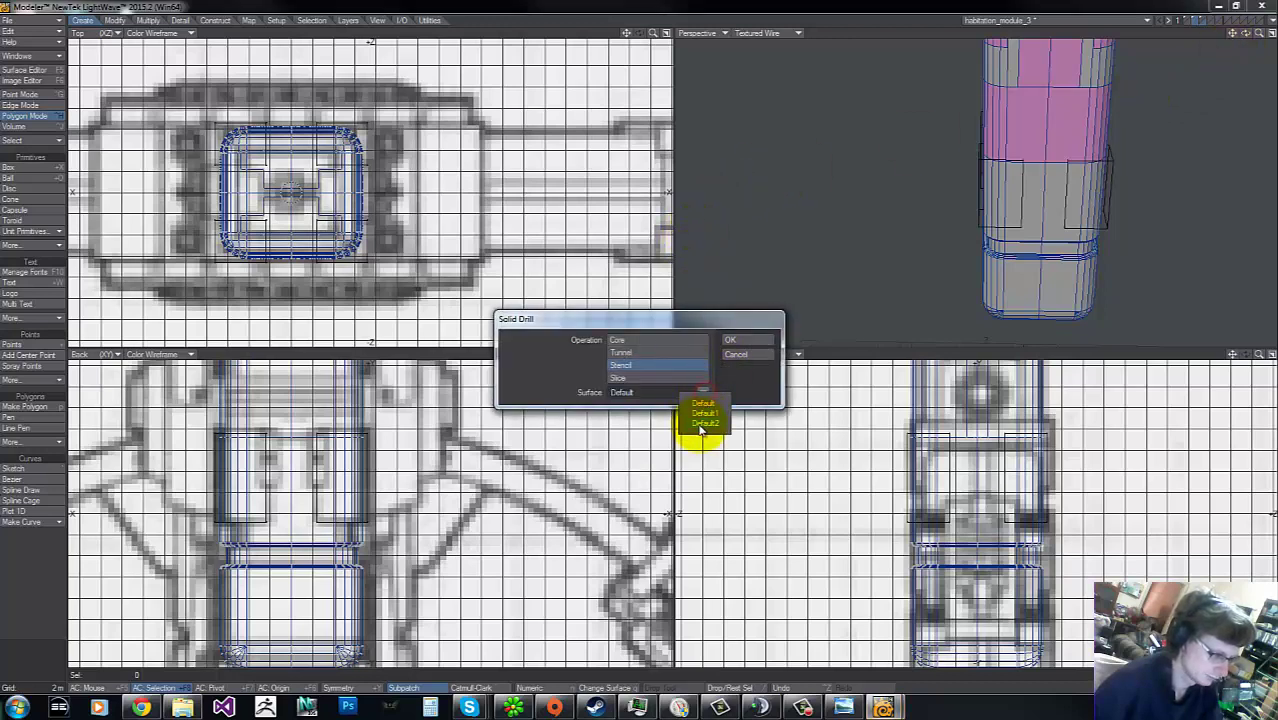
click(703, 423)
click(745, 340)
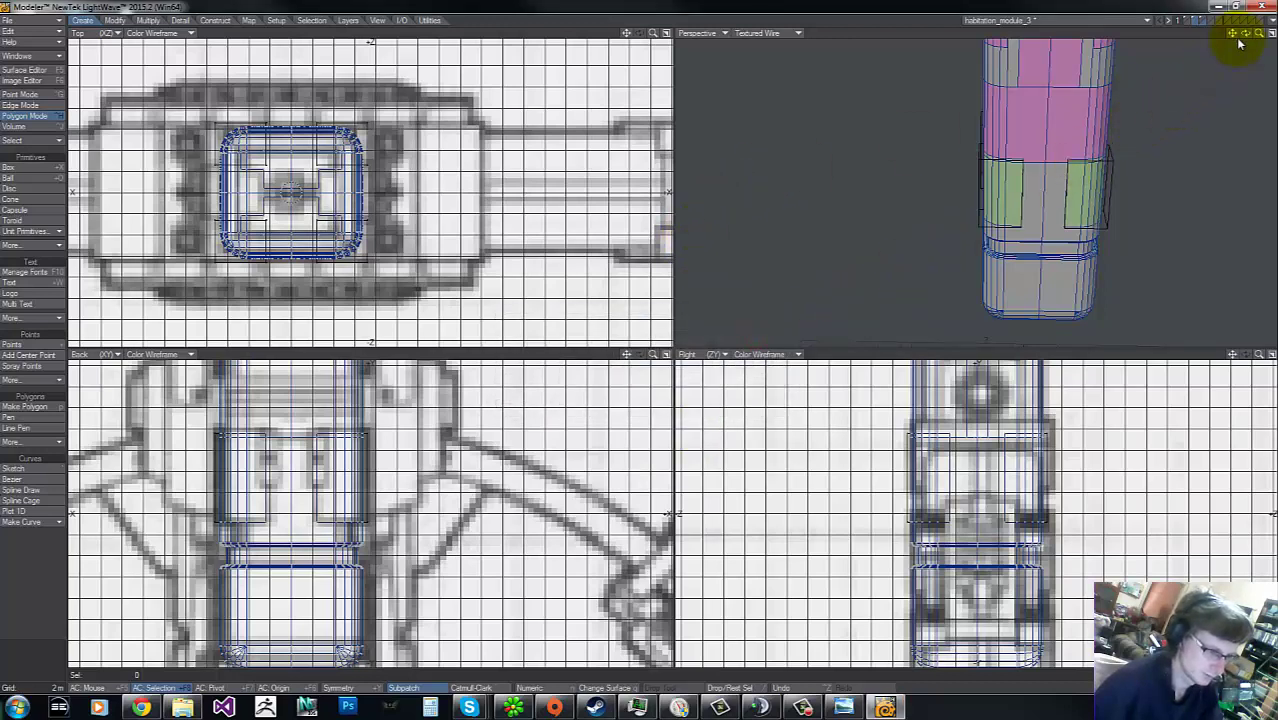
drag(1246, 38, 634, 337)
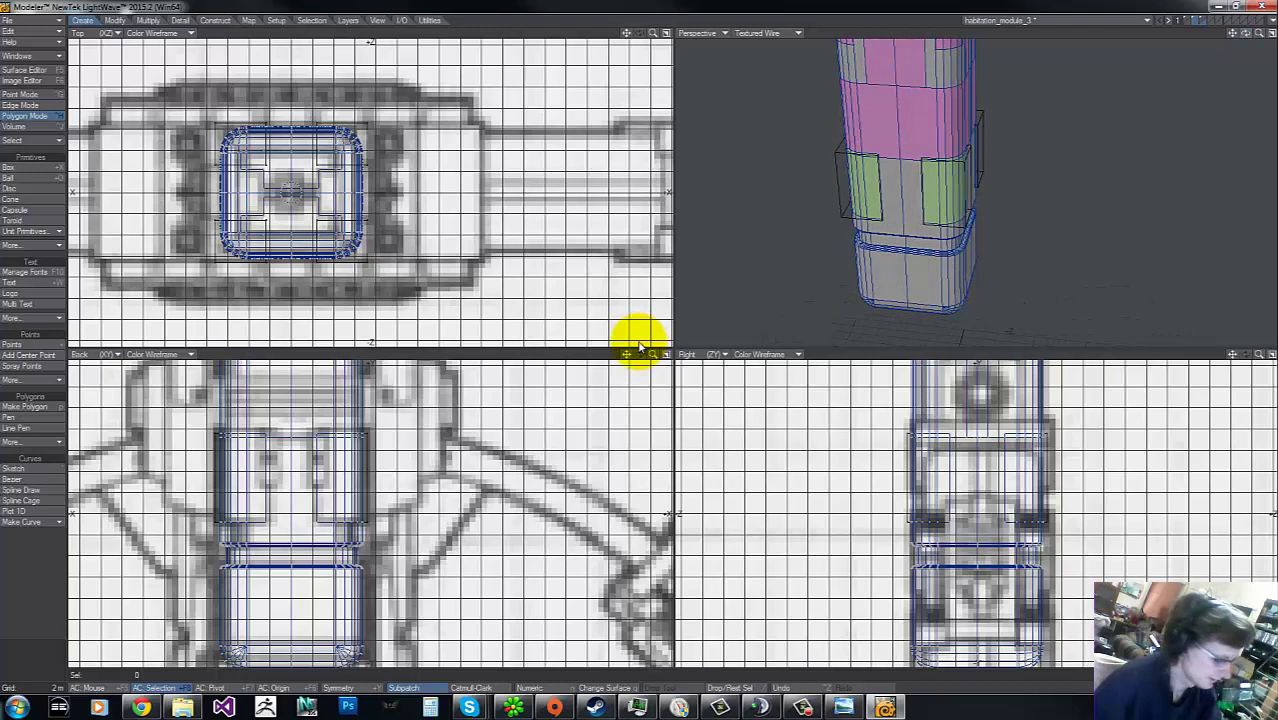
Step: Delete the corner box cutters and draw a small flat rectangle over the upper slot detail beside the lower panel
click(1206, 22)
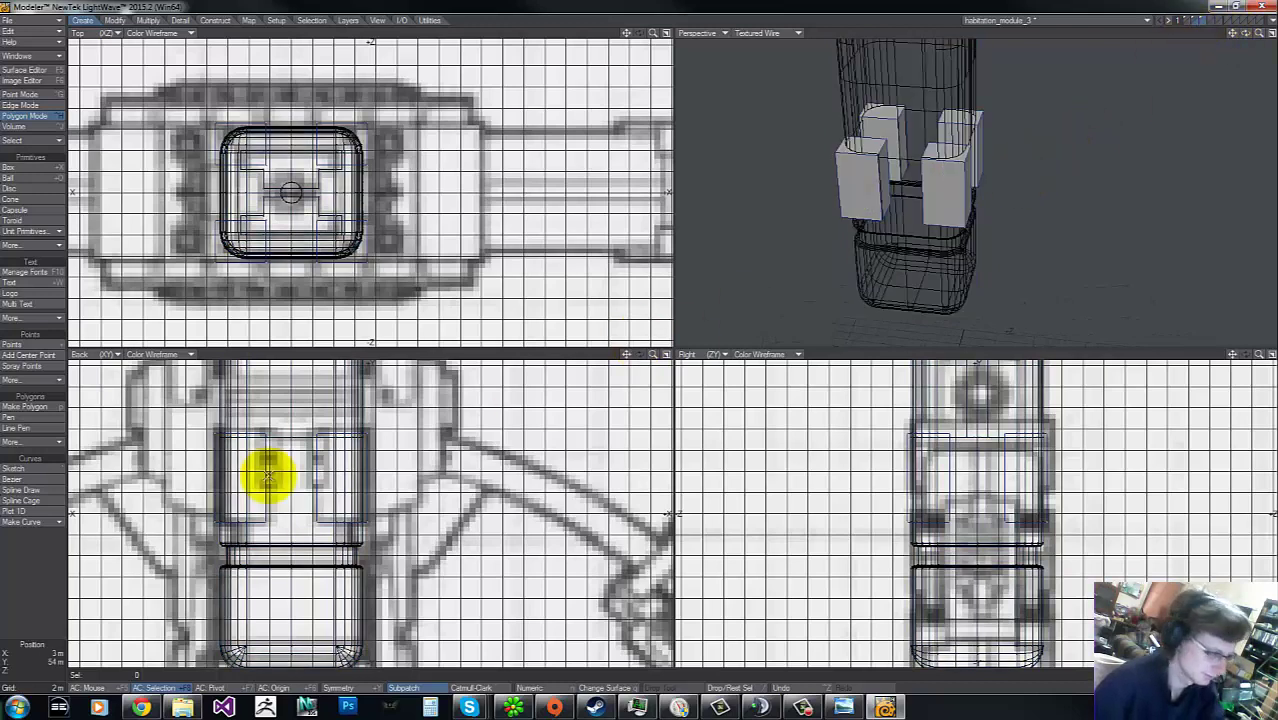
key(Delete)
key(shift+x)
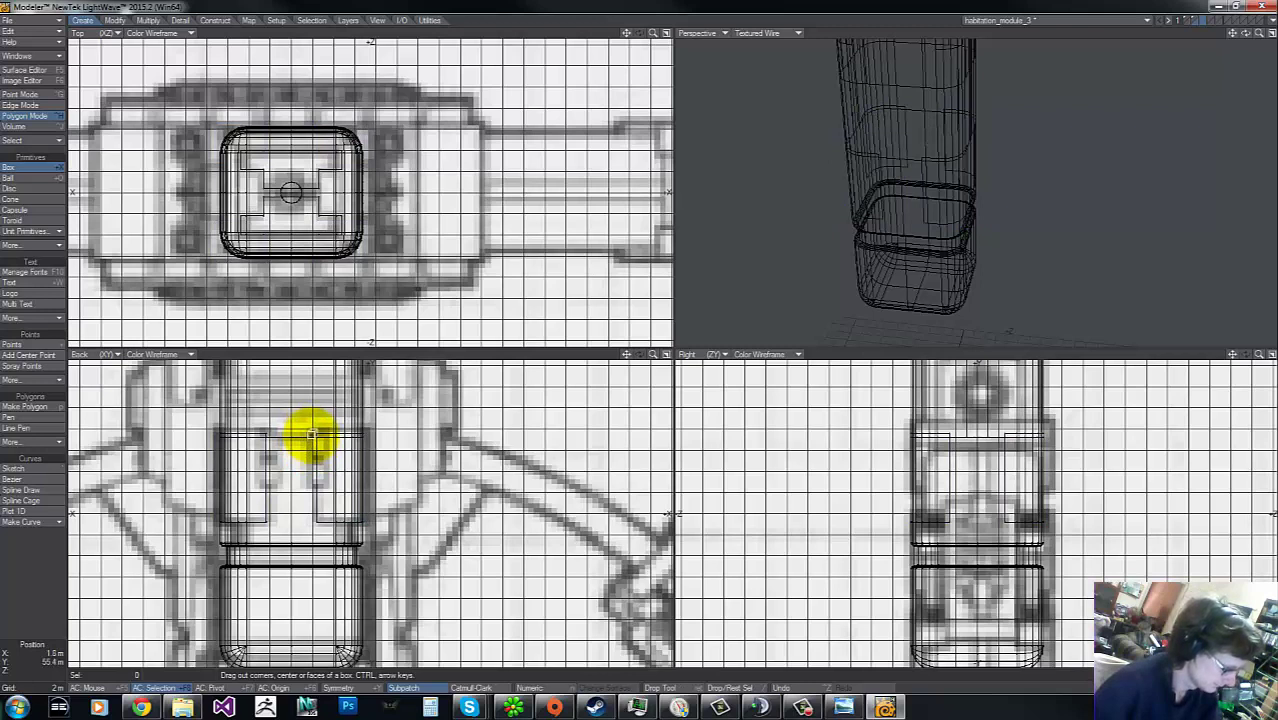
drag(312, 432, 326, 458)
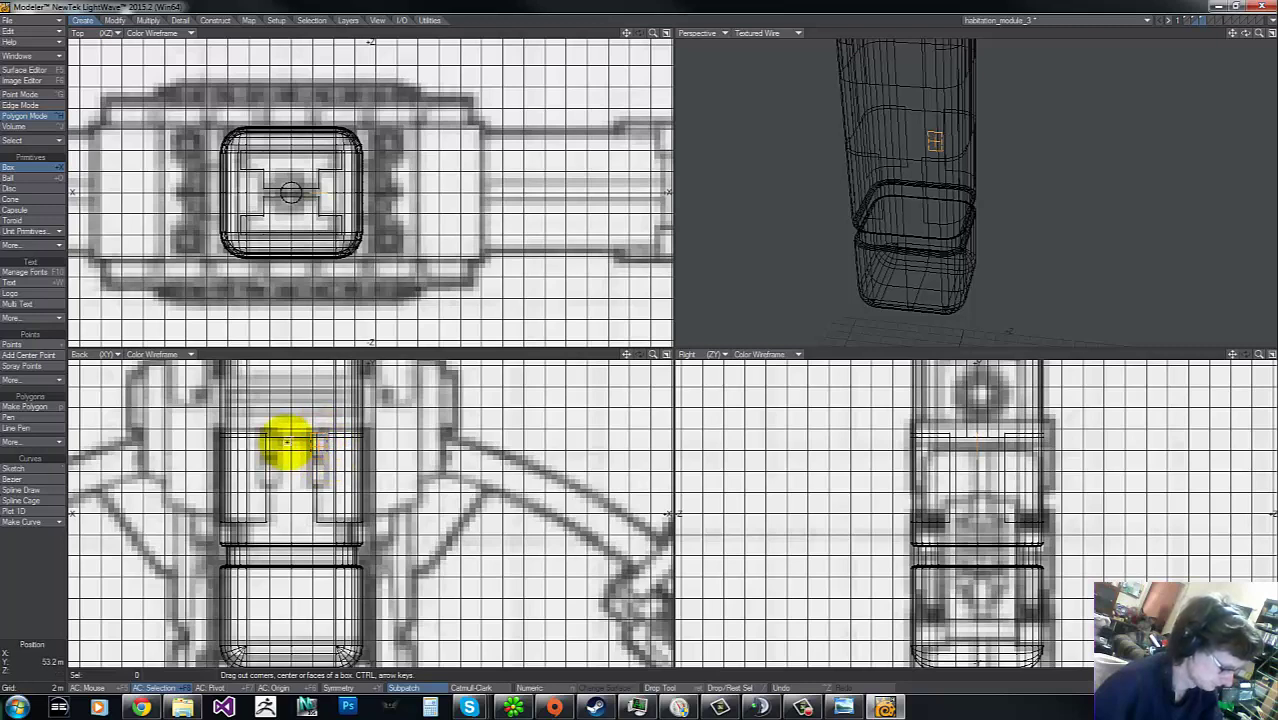
key(n)
click(767, 359)
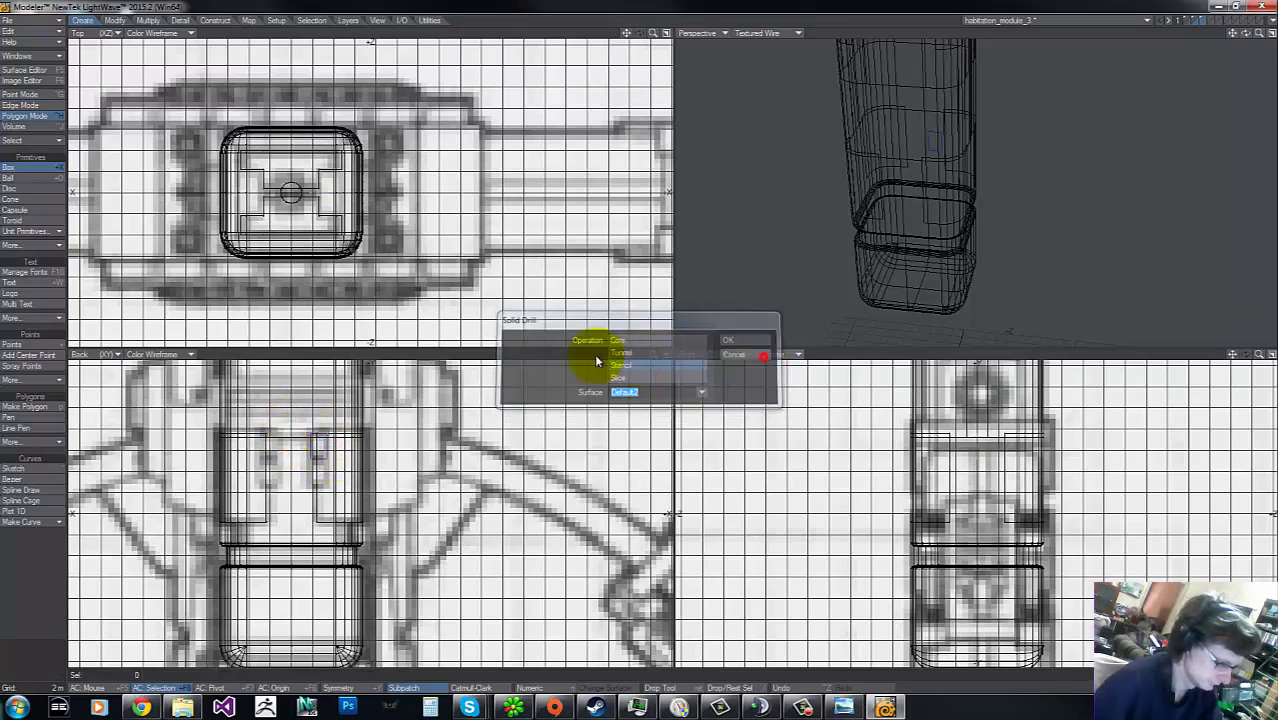
key(space)
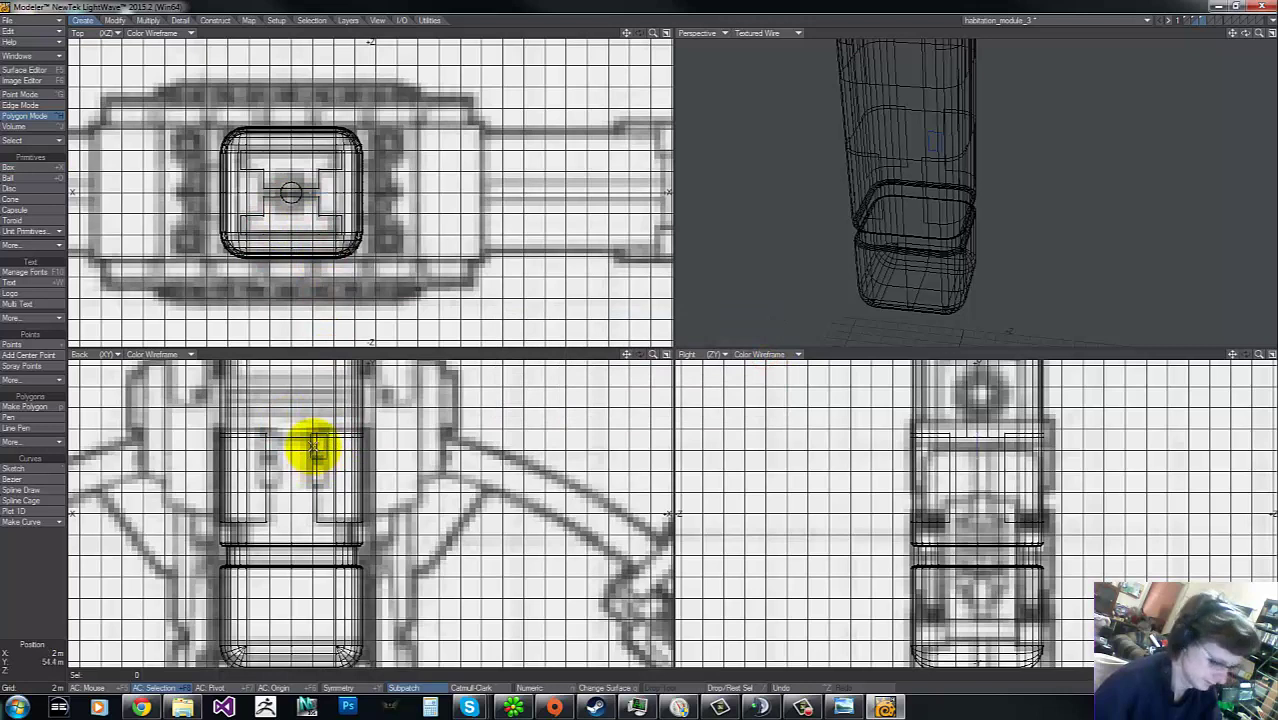
Step: Move the small rectangle to the module's outer face and extrude it into a box crossing the wall
key(t)
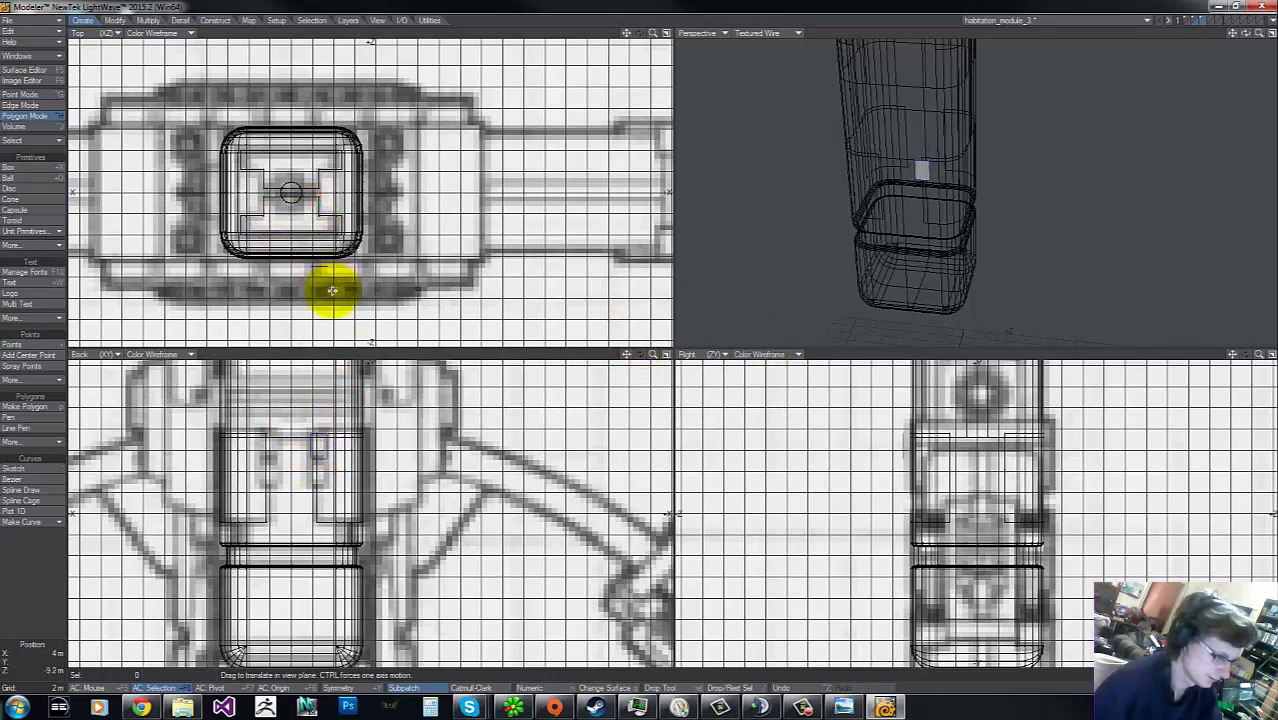
key(shift+e)
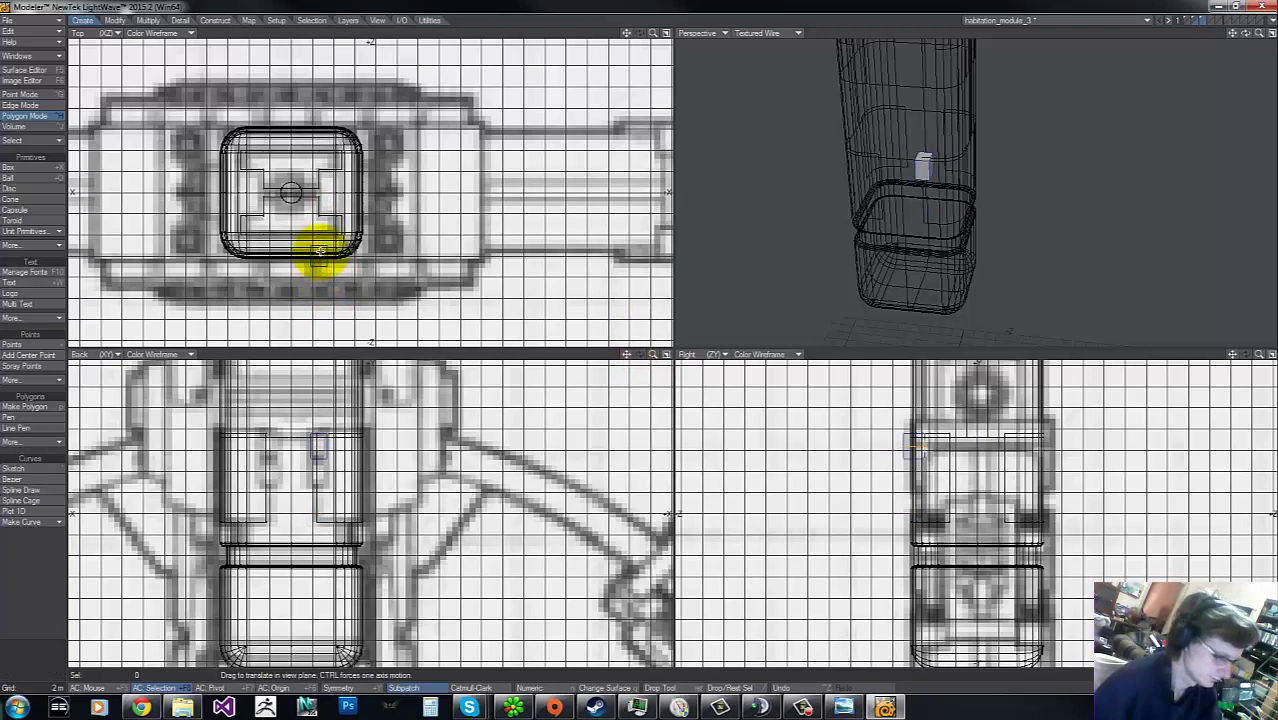
key(space)
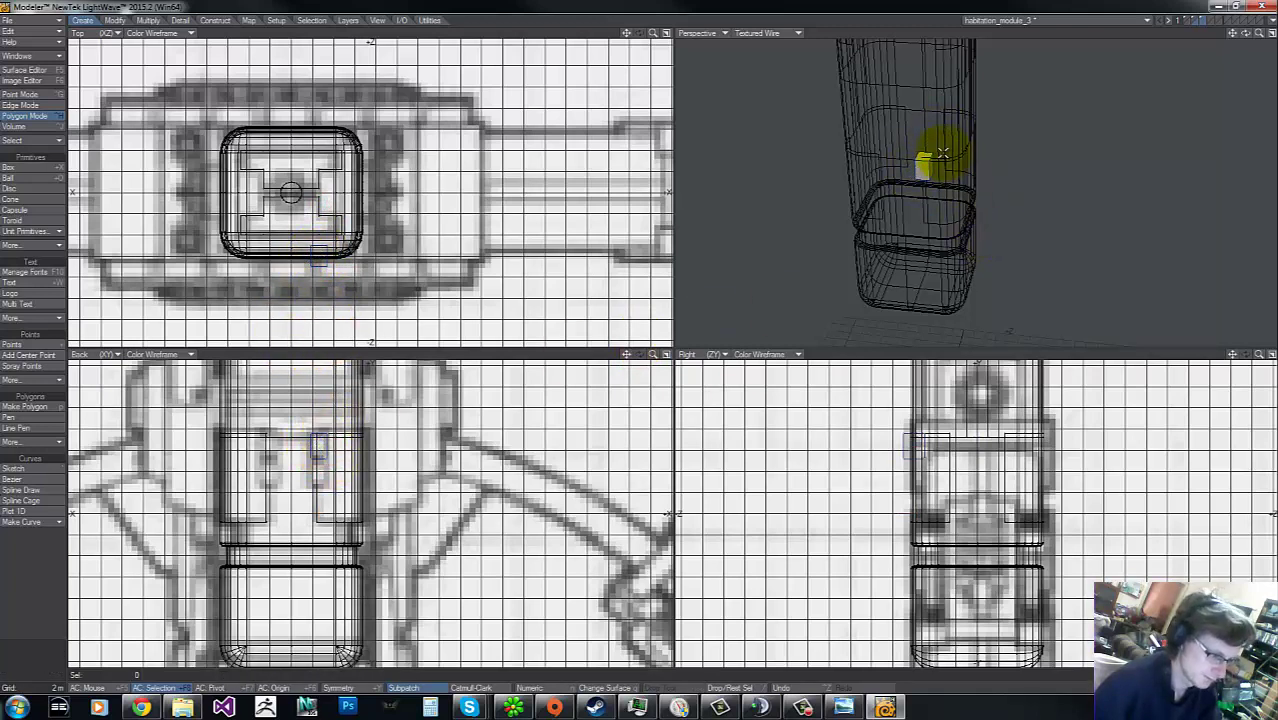
Step: Mirror the small box cutter across both centre planes to make two on each of the opposite faces
key(shift+v)
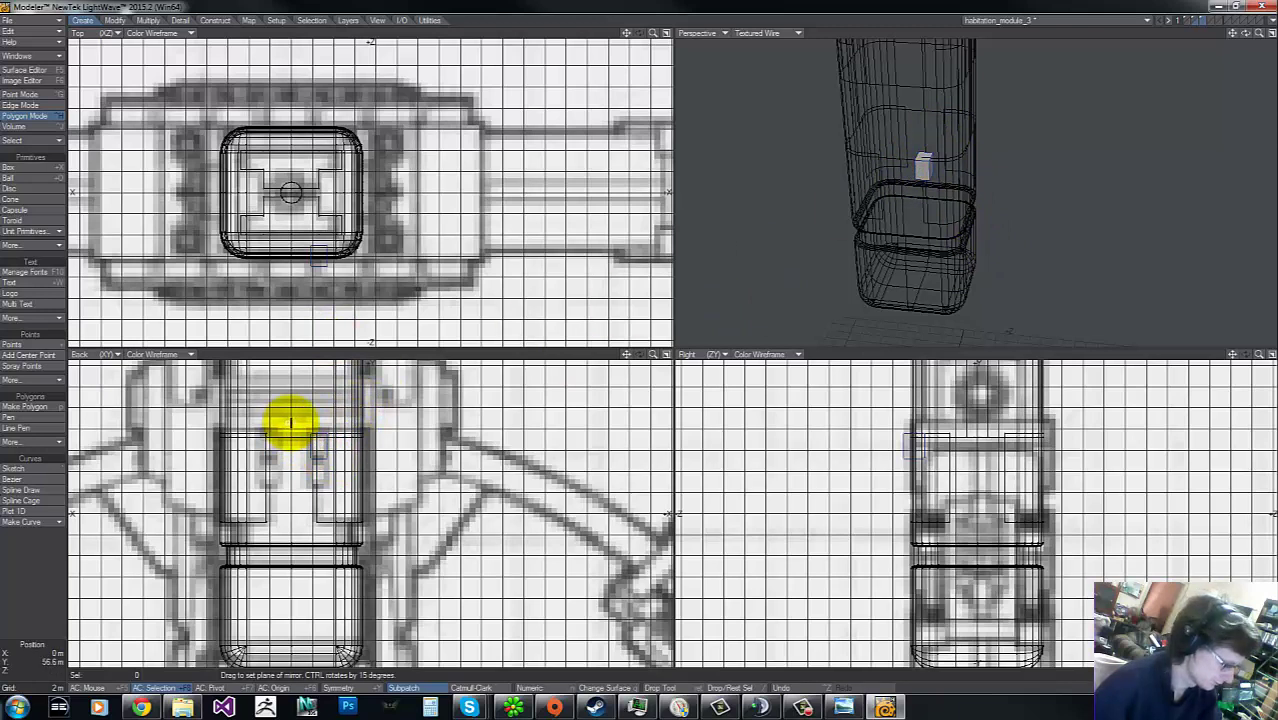
drag(290, 422, 285, 508)
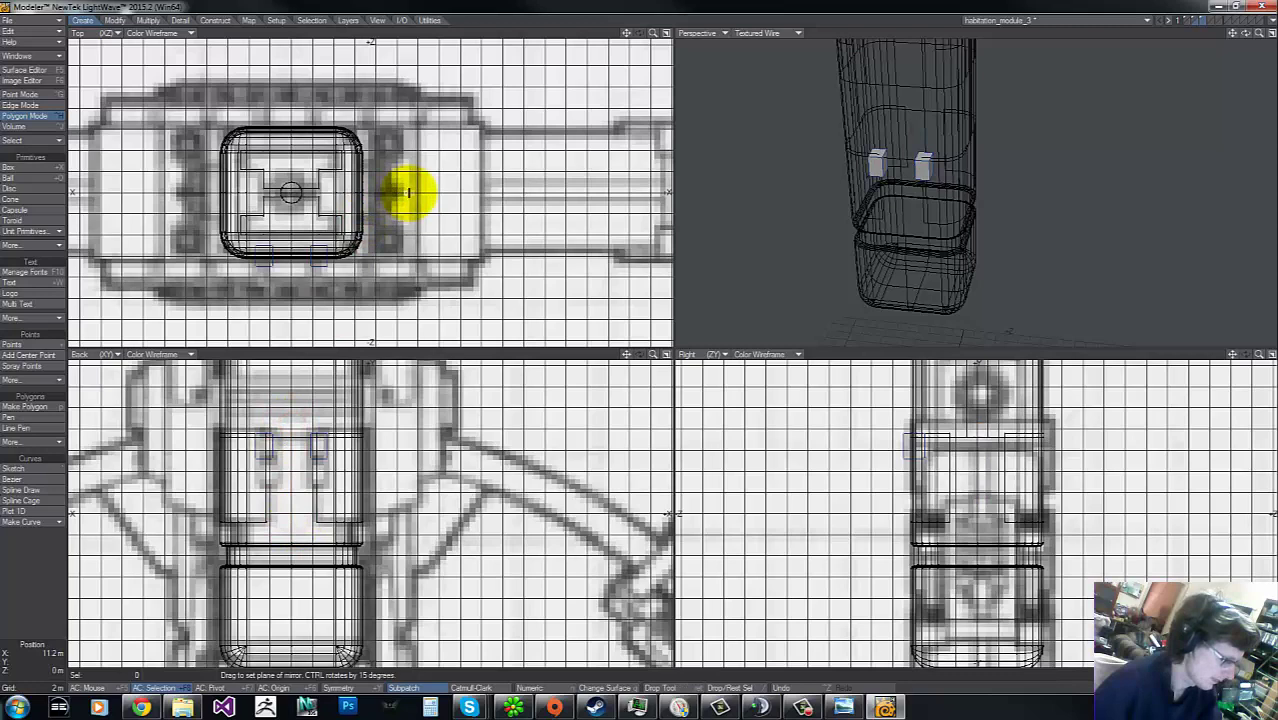
ctrl+drag(409, 193, 117, 207)
key(space)
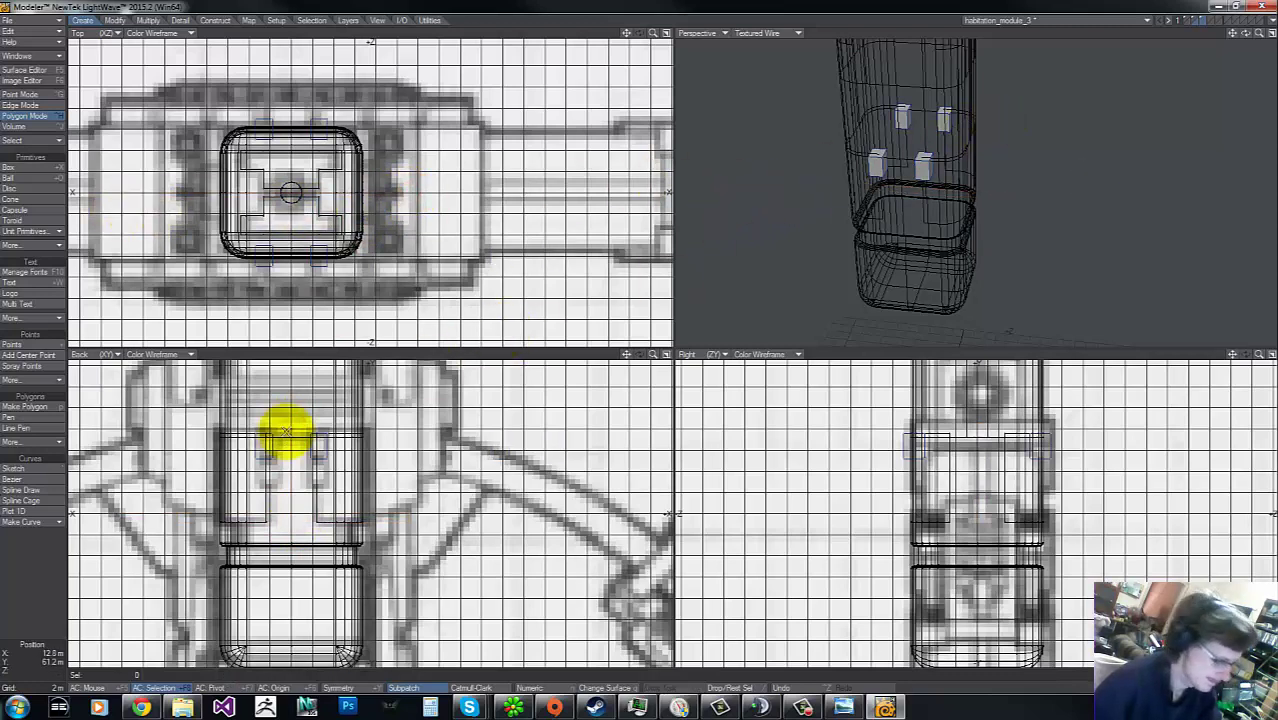
Step: Duplicate the four small box cutters and move the copies straight down beneath the originals over the lower slot details, then deselect them
key(g)
mouse_move(656, 356)
mouse_down()
mouse_move(653, 337)
mouse_move(638, 341)
mouse_up()
mouse_move(226, 446)
right_down()
mouse_move(397, 643)
mouse_move(214, 491)
right_up()
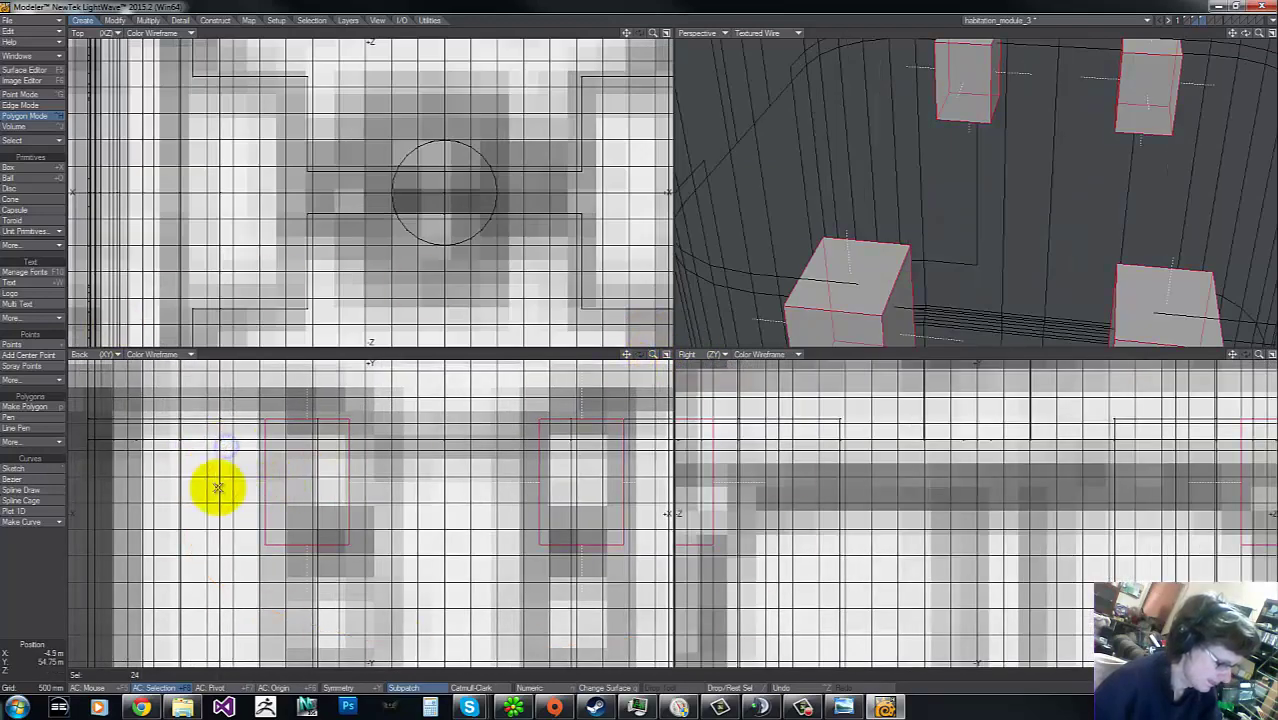
key(t)
drag(495, 484, 495, 615)
key(Up)
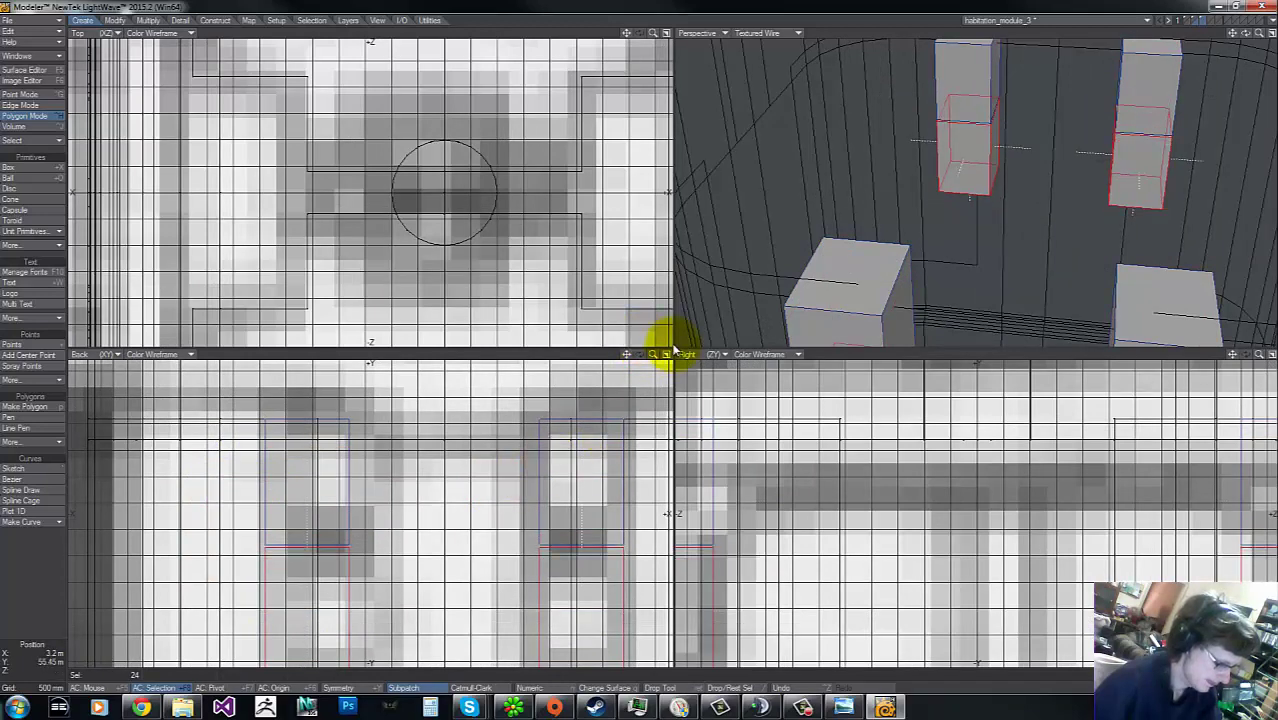
key(a)
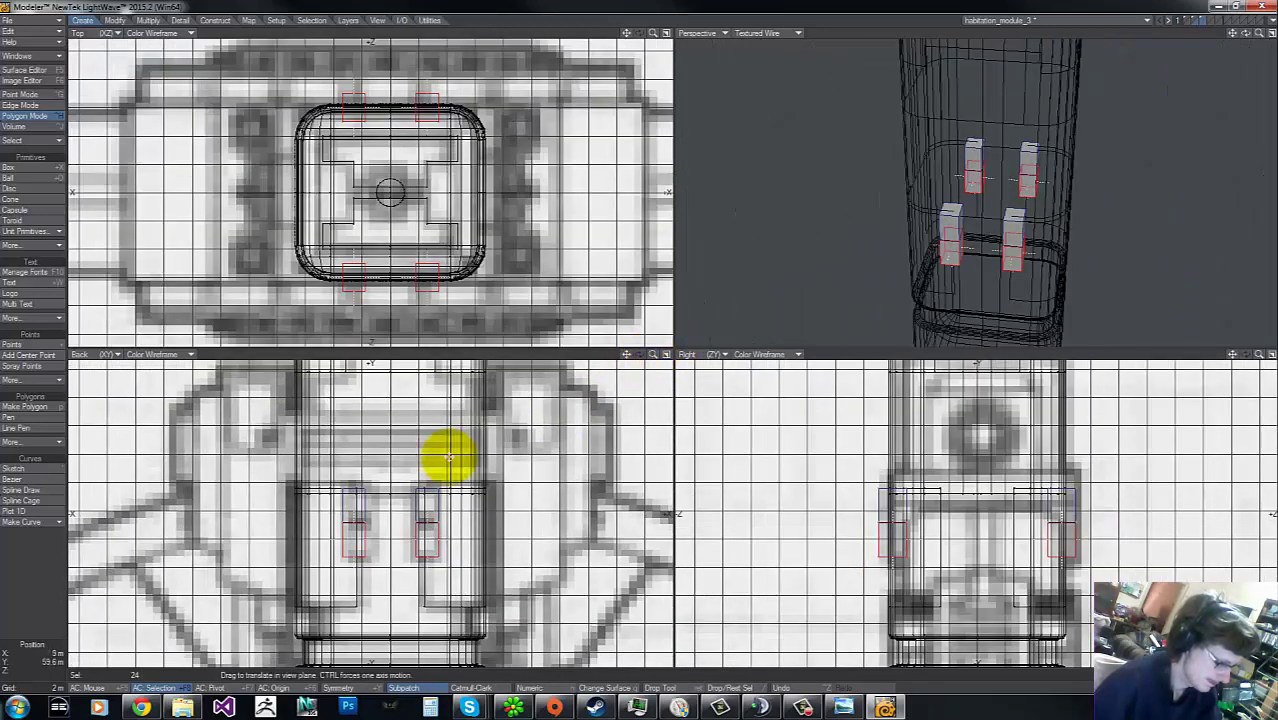
mouse_move(322, 459)
right_down()
mouse_move(644, 334)
mouse_move(536, 522)
right_up()
key(ctrl+z)
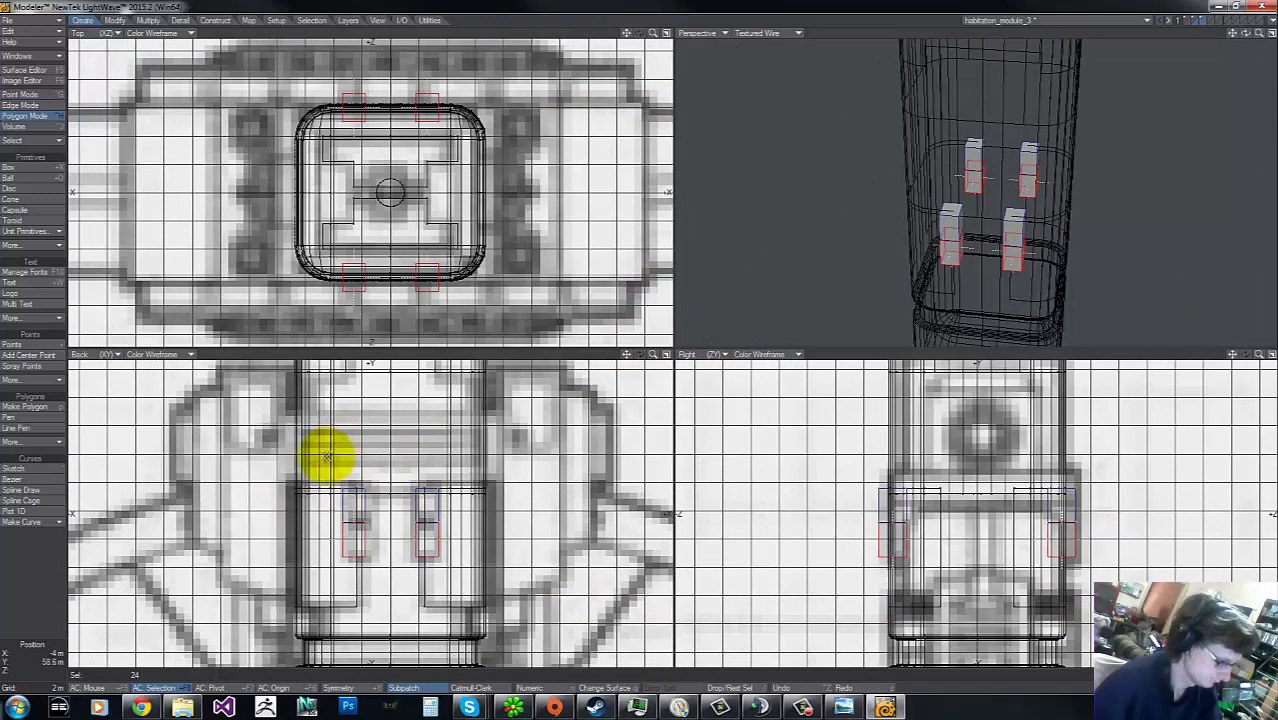
mouse_move(312, 466)
right_down()
mouse_move(632, 485)
mouse_move(363, 406)
right_up()
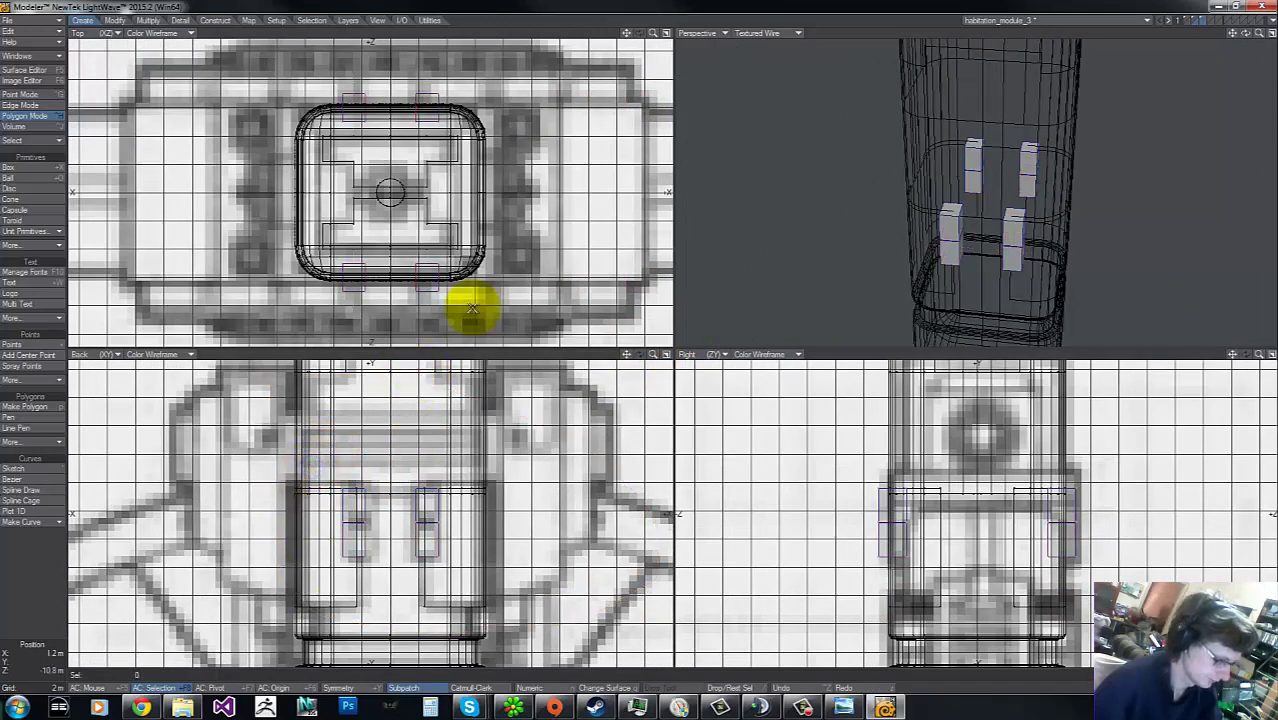
Step: Stencil the small box cutters' outlines into the module's lower section with Solid Drill
click(1205, 24)
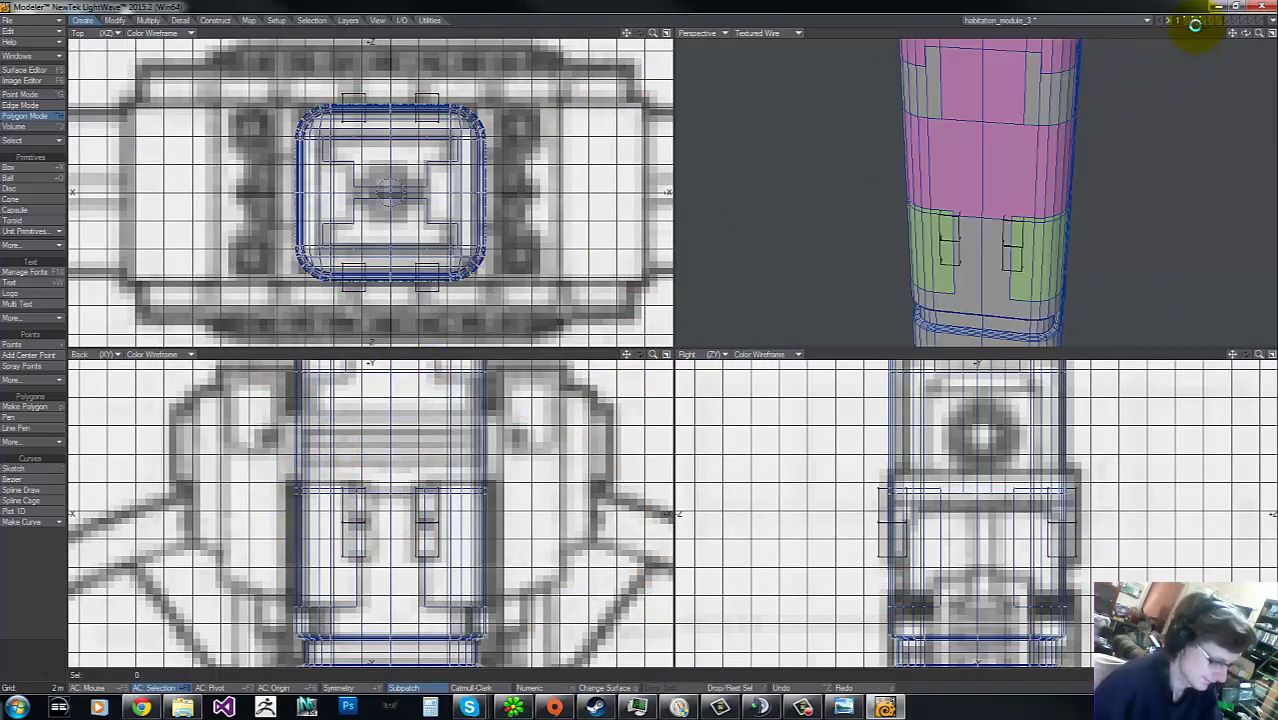
key(shift+r)
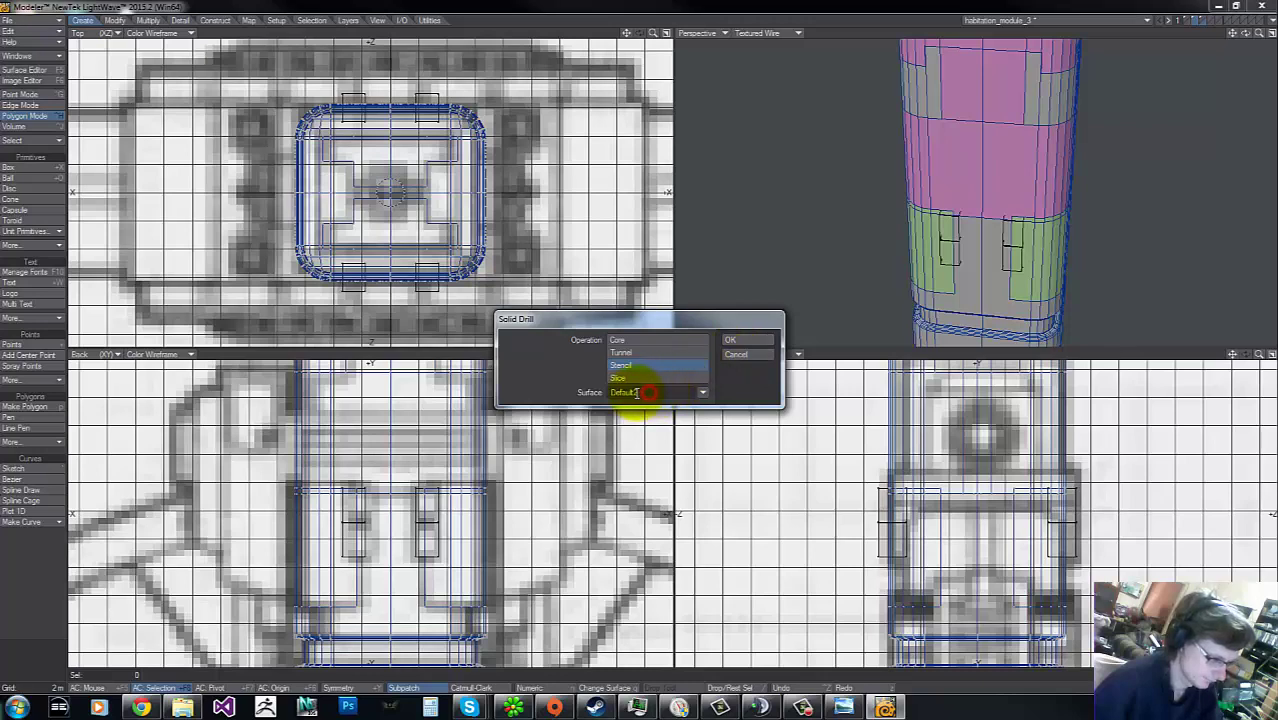
click(745, 340)
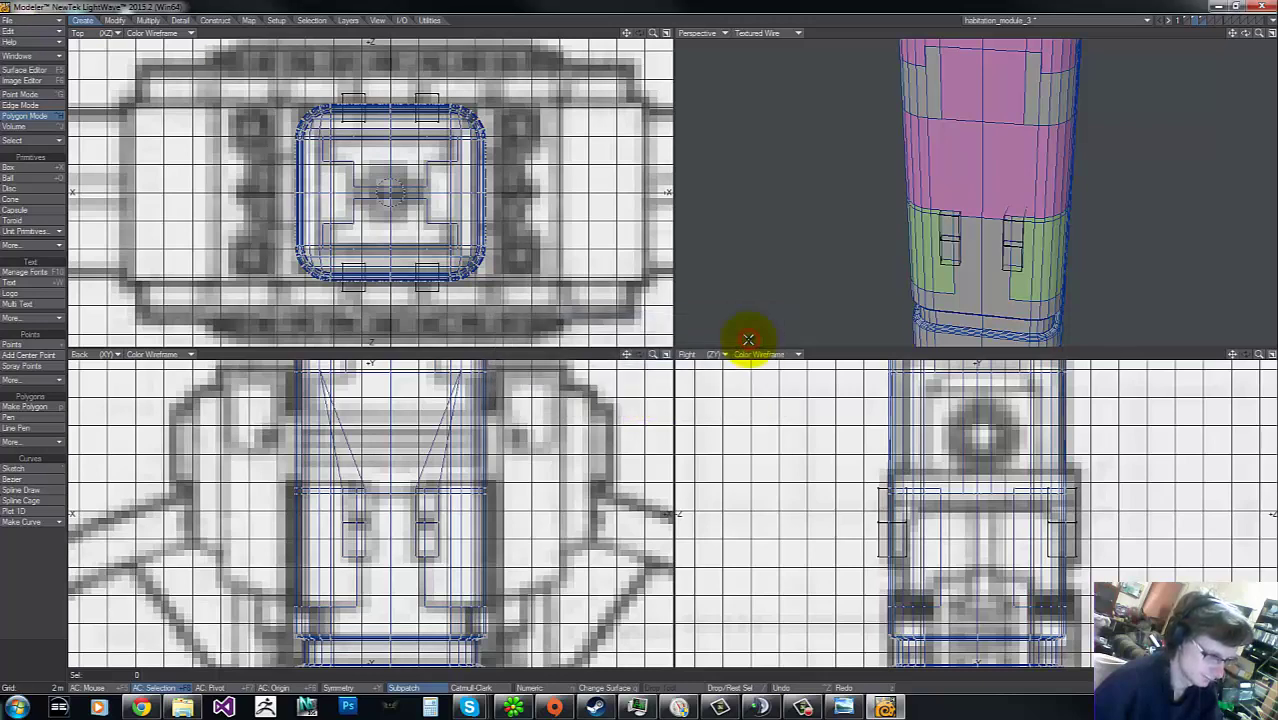
Step: Examine the wall polygons directly above the stencilled slots for distorted shapes, selecting them one at a time
drag(1246, 33, 640, 337)
click(896, 190)
click(897, 190)
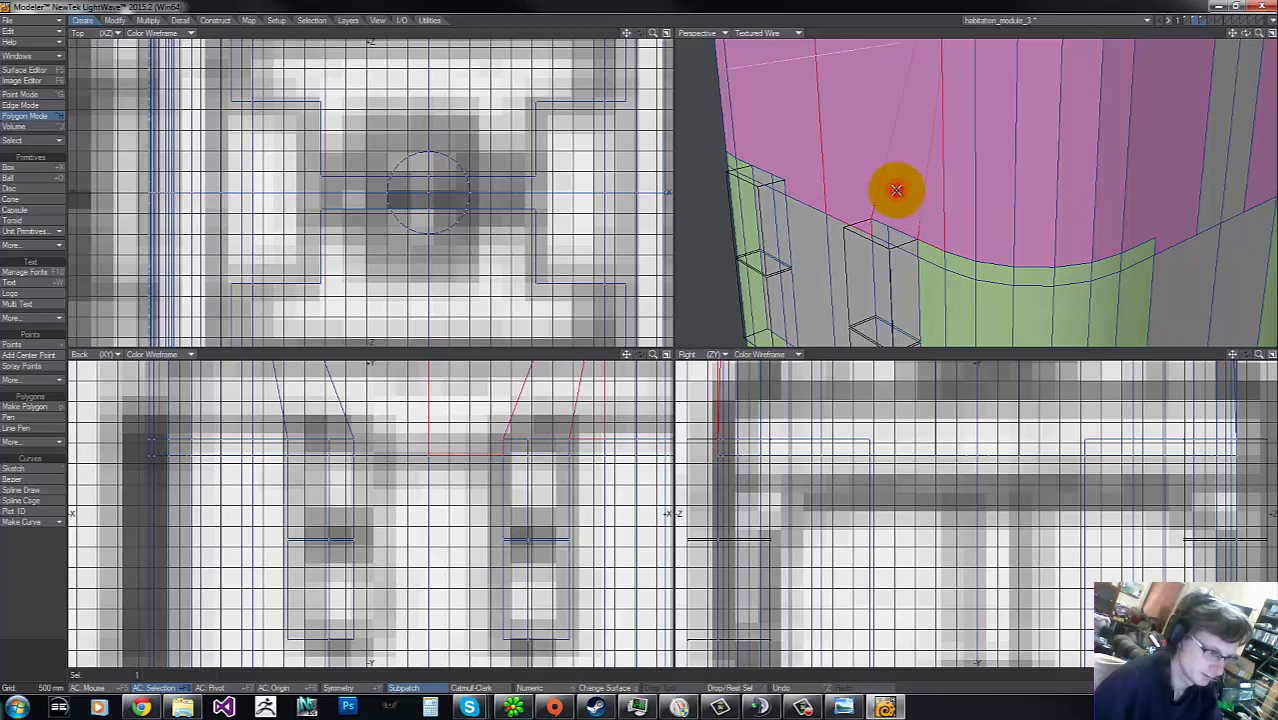
click(897, 190)
click(897, 190)
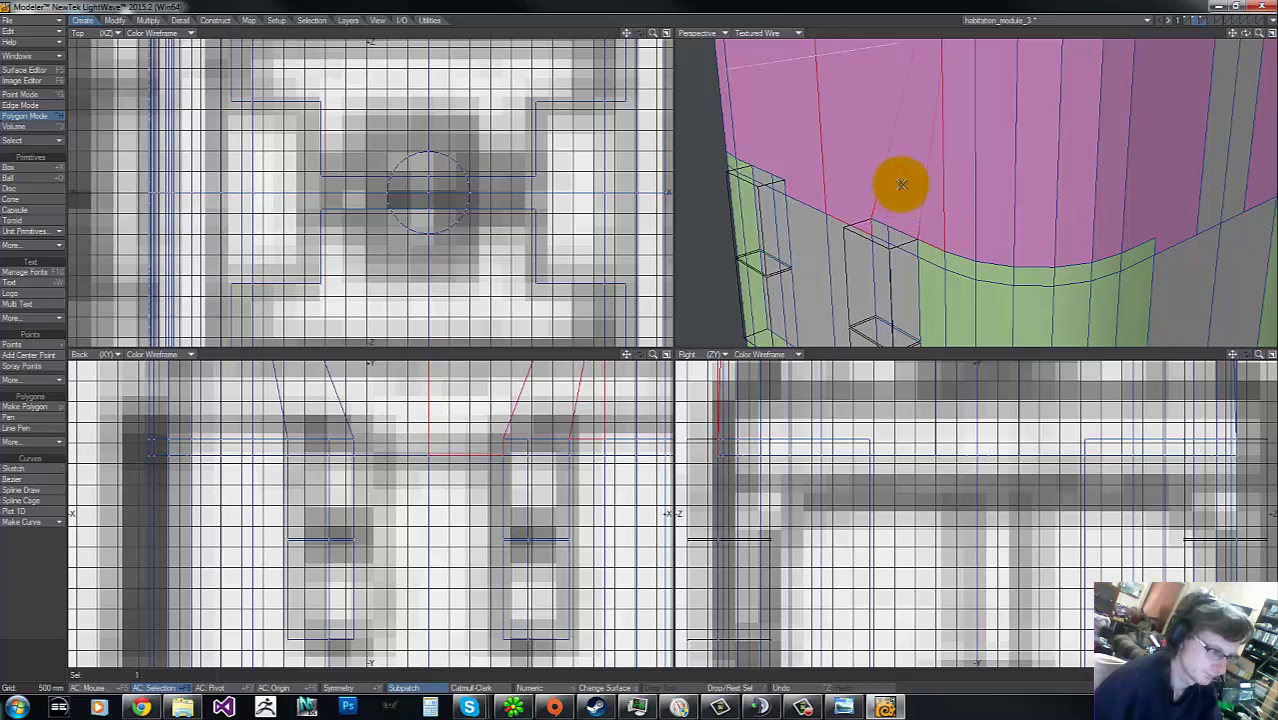
click(762, 149)
click(893, 127)
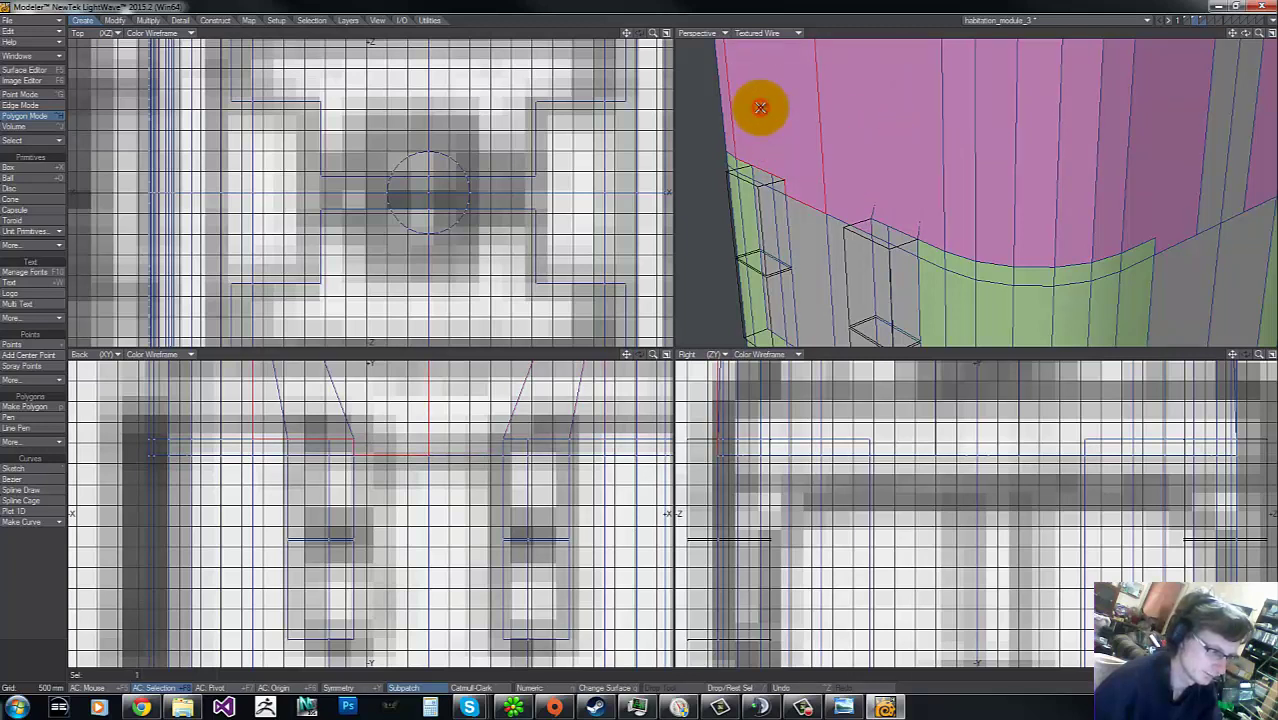
drag(1245, 33, 641, 336)
drag(1259, 33, 640, 337)
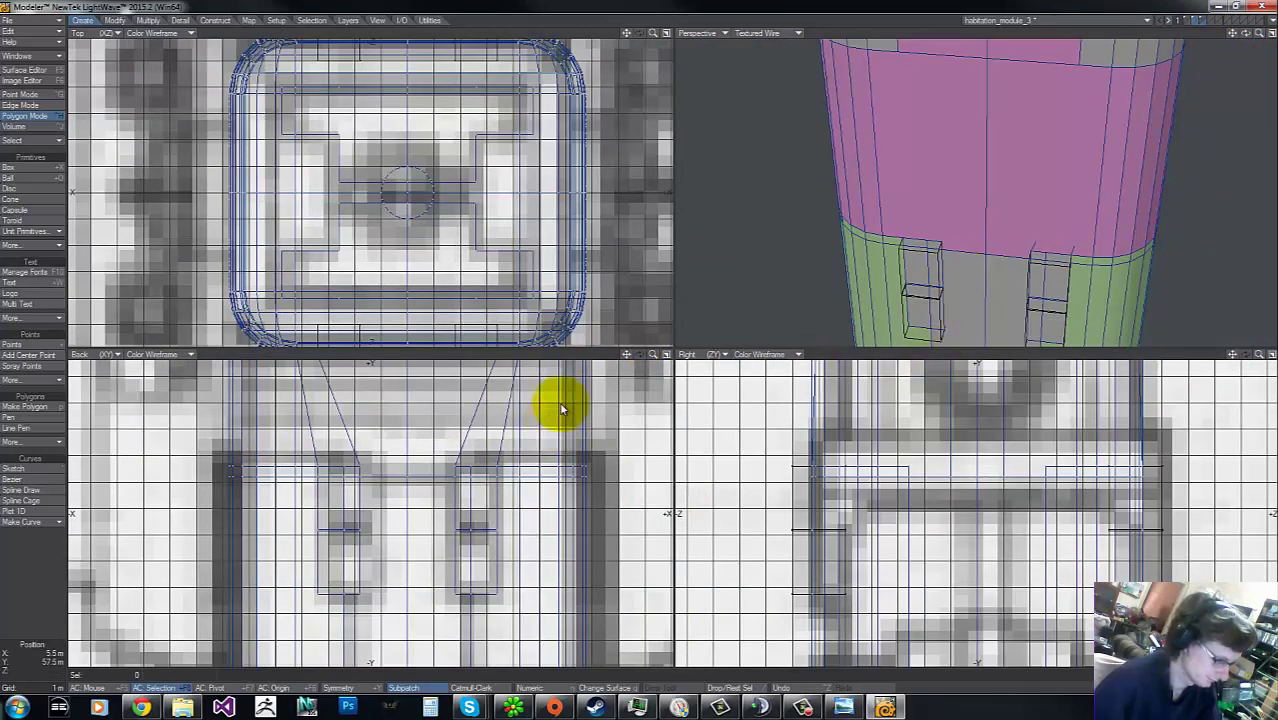
drag(1243, 40, 850, 183)
click(861, 141)
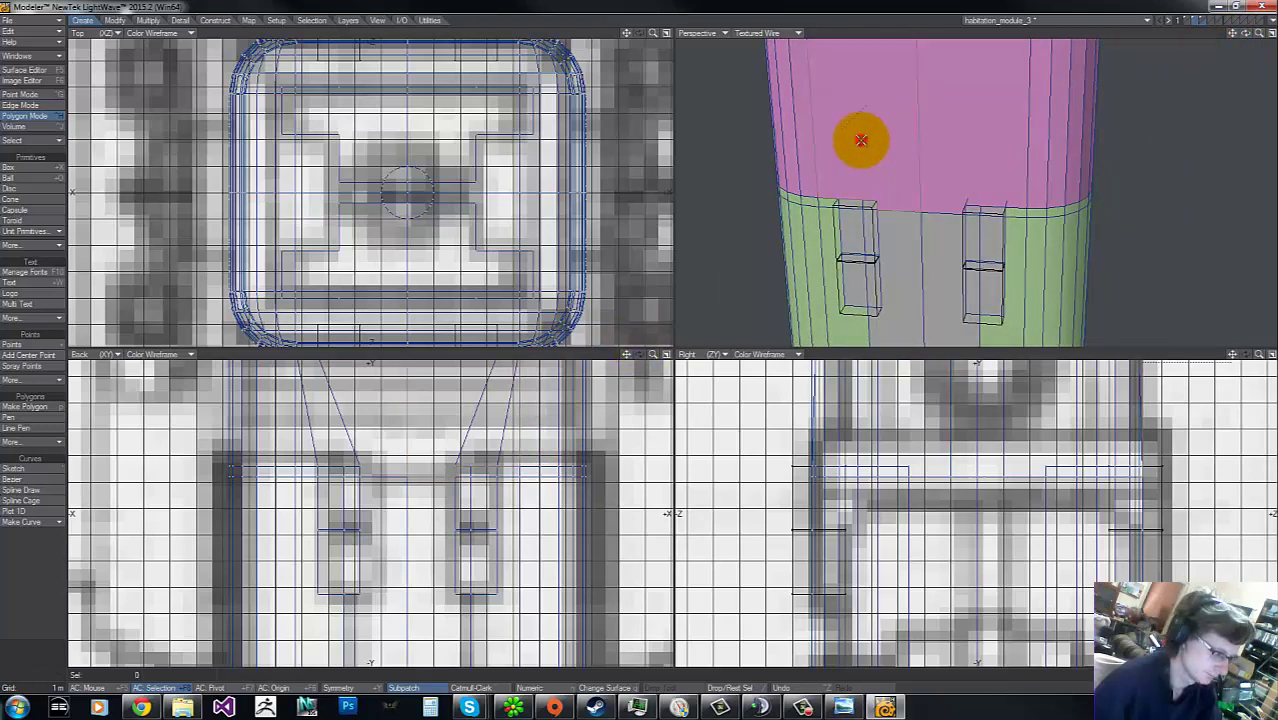
click(861, 141)
click(861, 141)
click(861, 141)
click(861, 141)
click(990, 120)
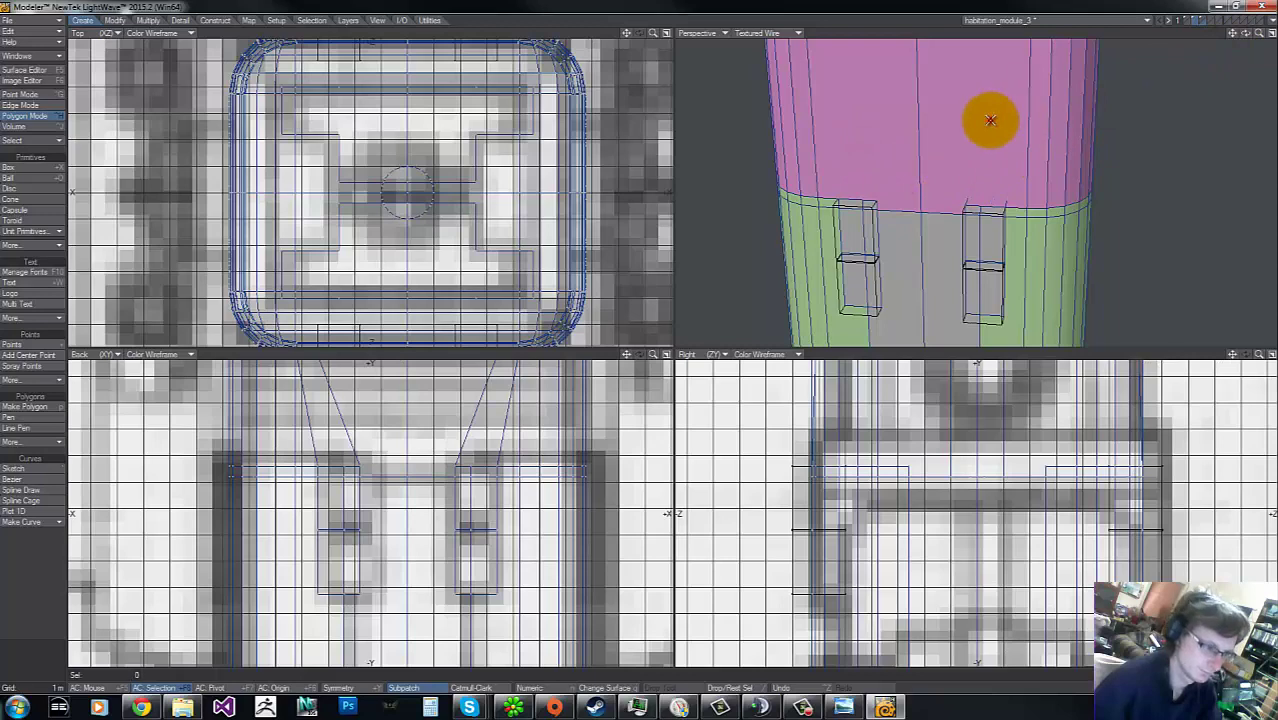
drag(990, 120, 997, 140)
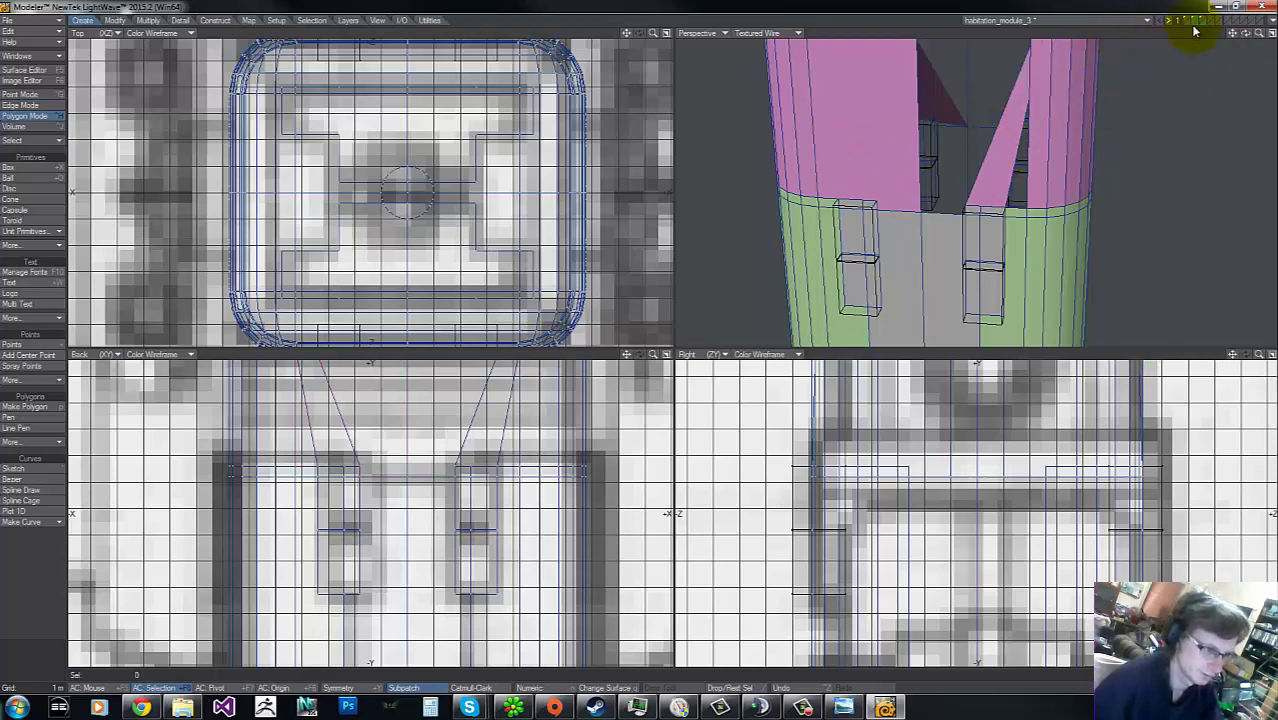
drag(1246, 32, 645, 332)
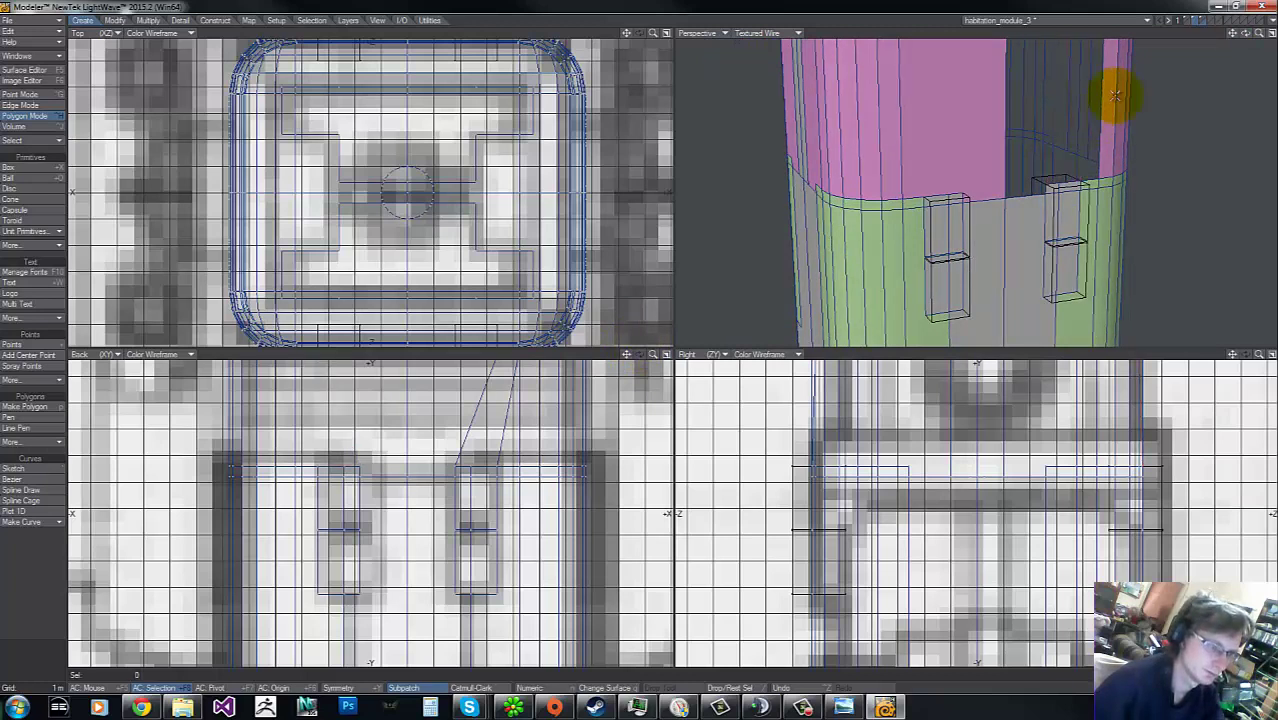
key(ctrl+z)
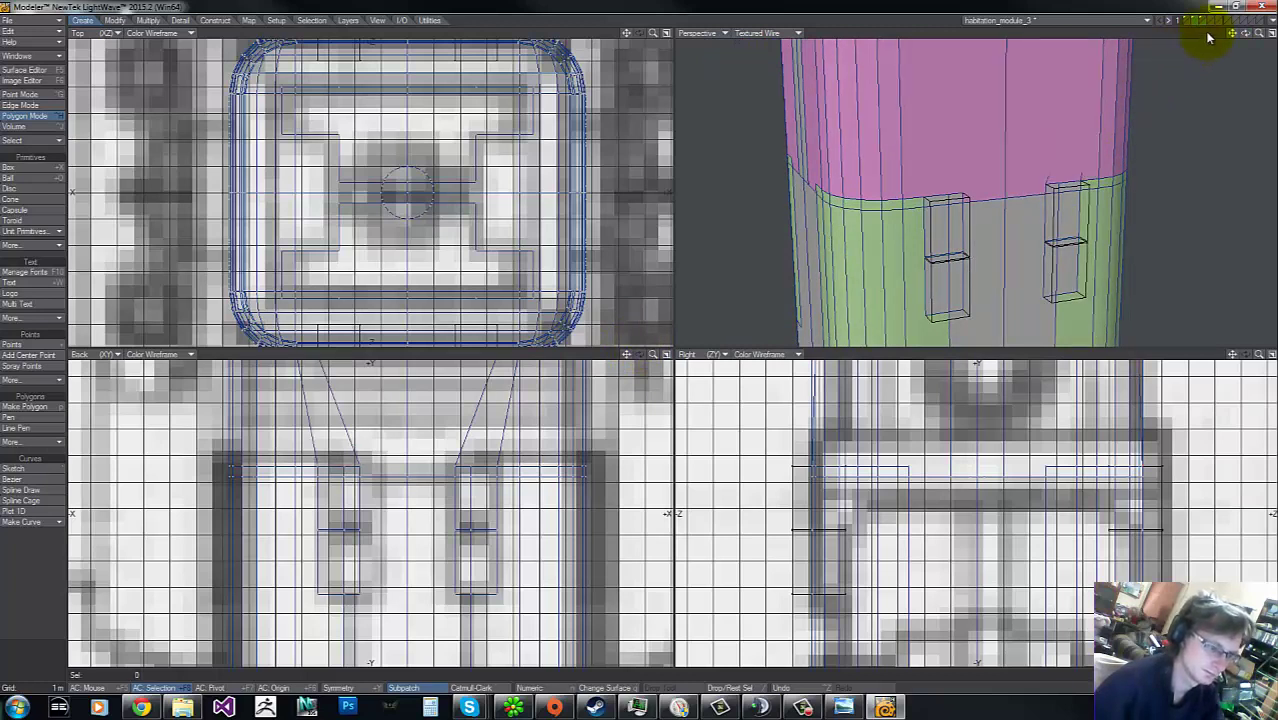
Step: Delete the distorted wall polygon above the stencilled slots on each of the two opposite faces
click(1084, 121)
click(1083, 121)
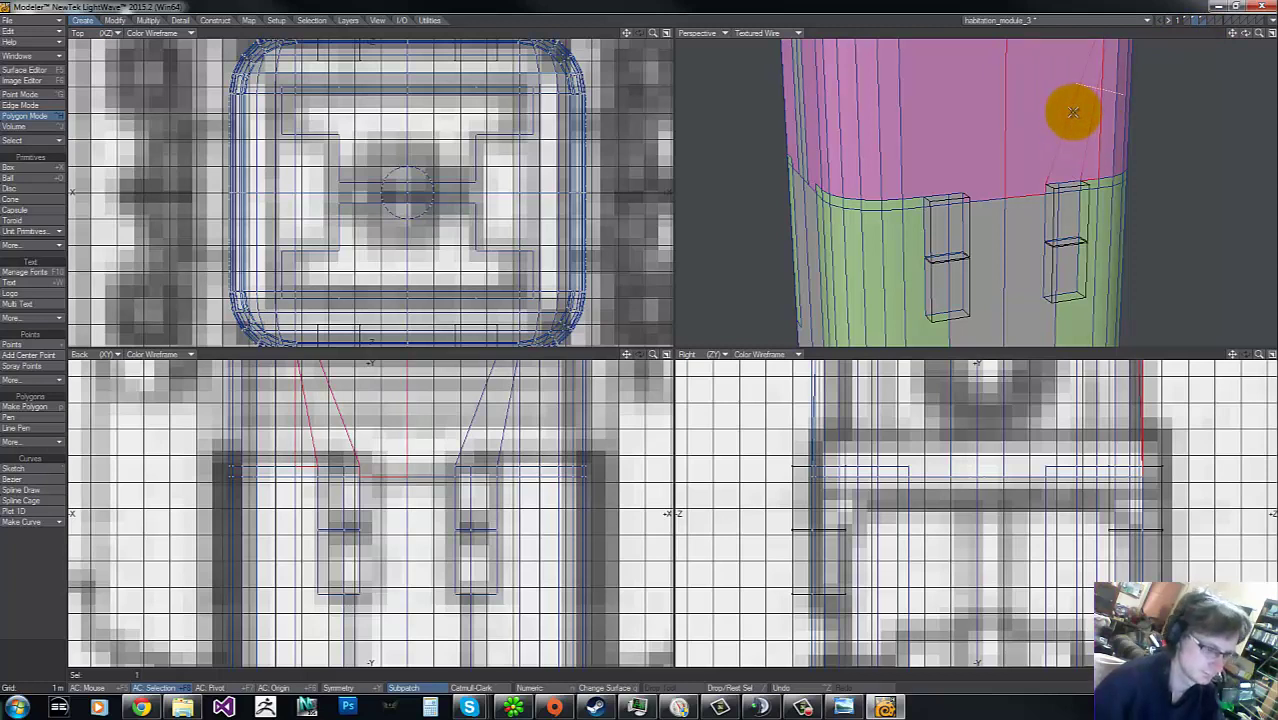
mouse_move(1073, 112)
mouse_down()
mouse_move(1032, 134)
mouse_move(958, 135)
mouse_up()
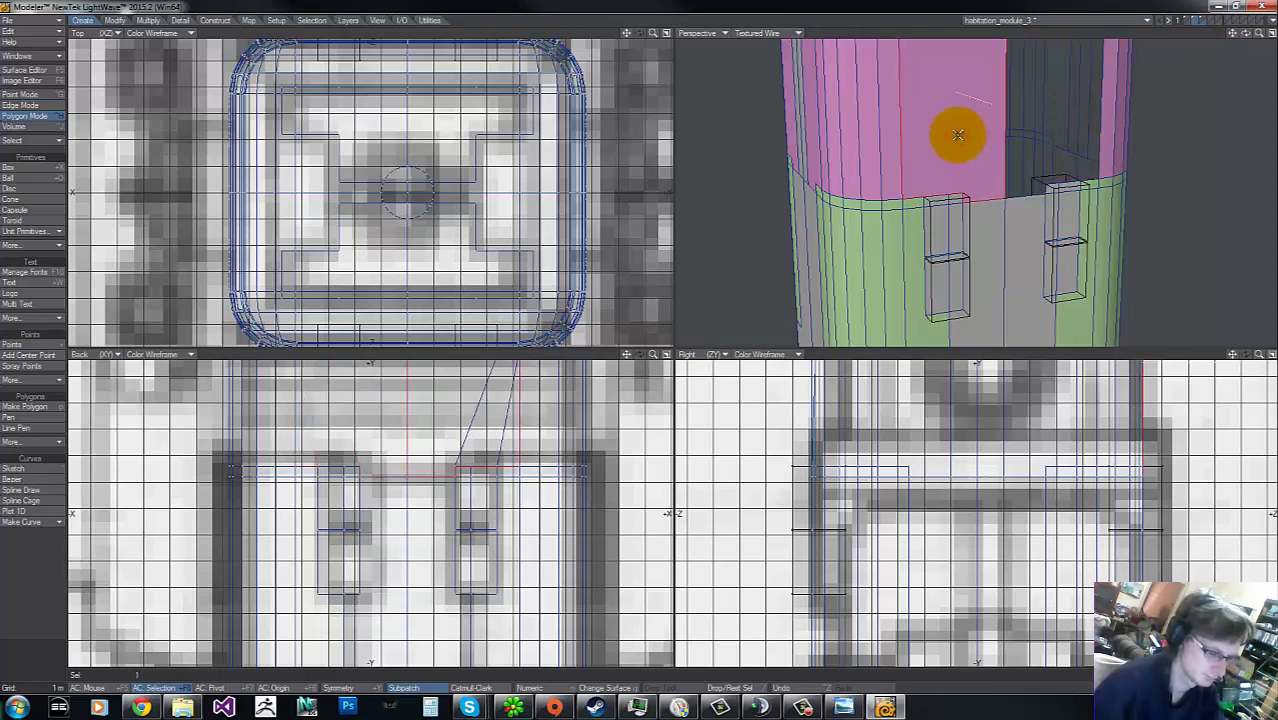
key(Delete)
drag(1246, 34, 638, 337)
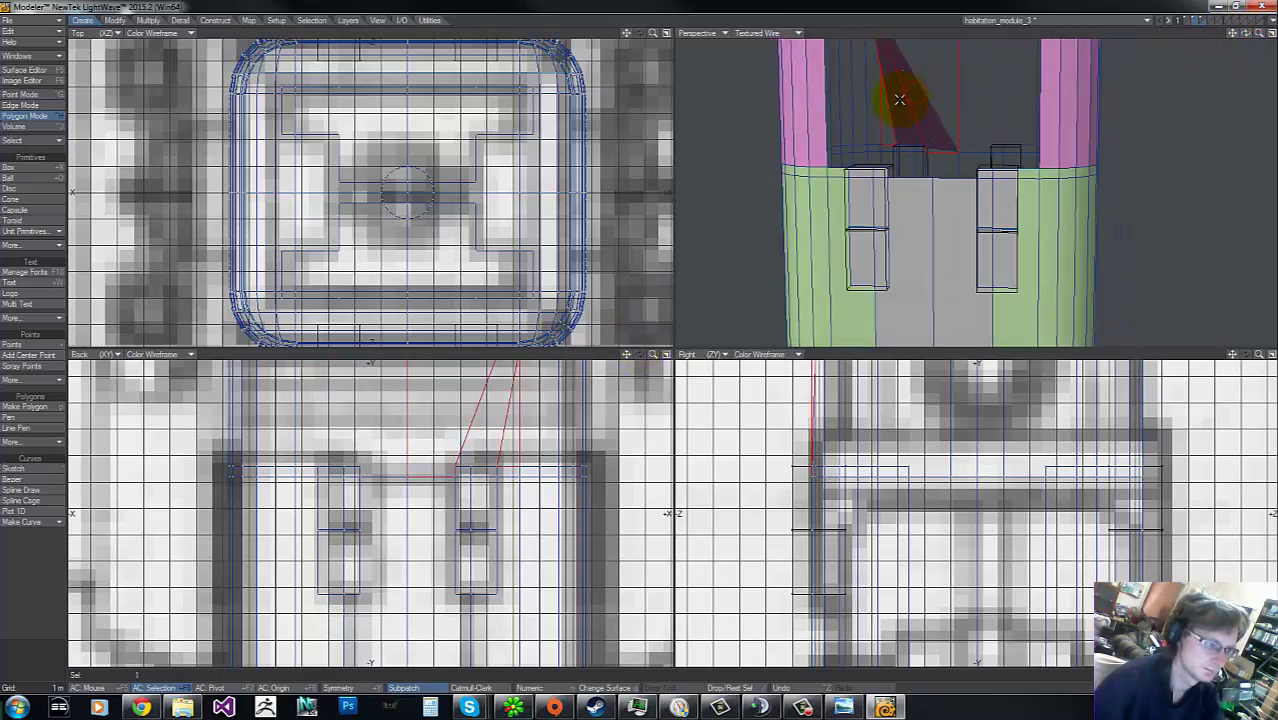
key(Delete)
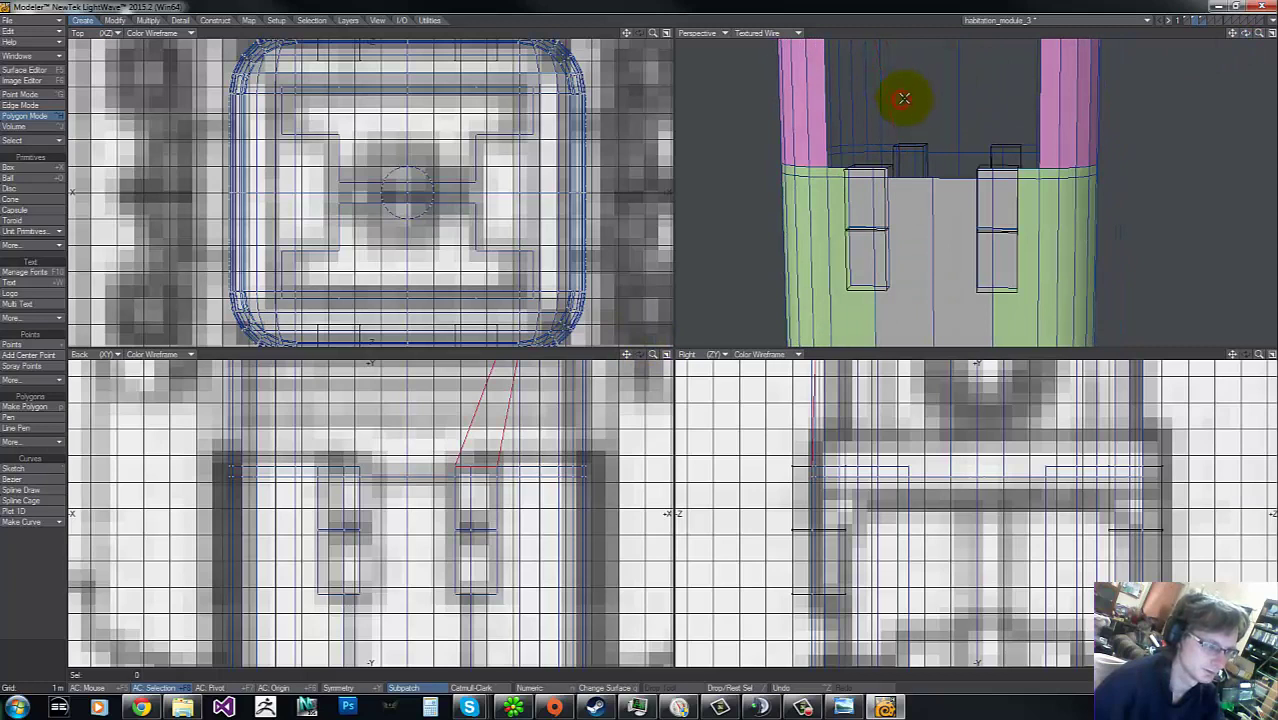
click(903, 98)
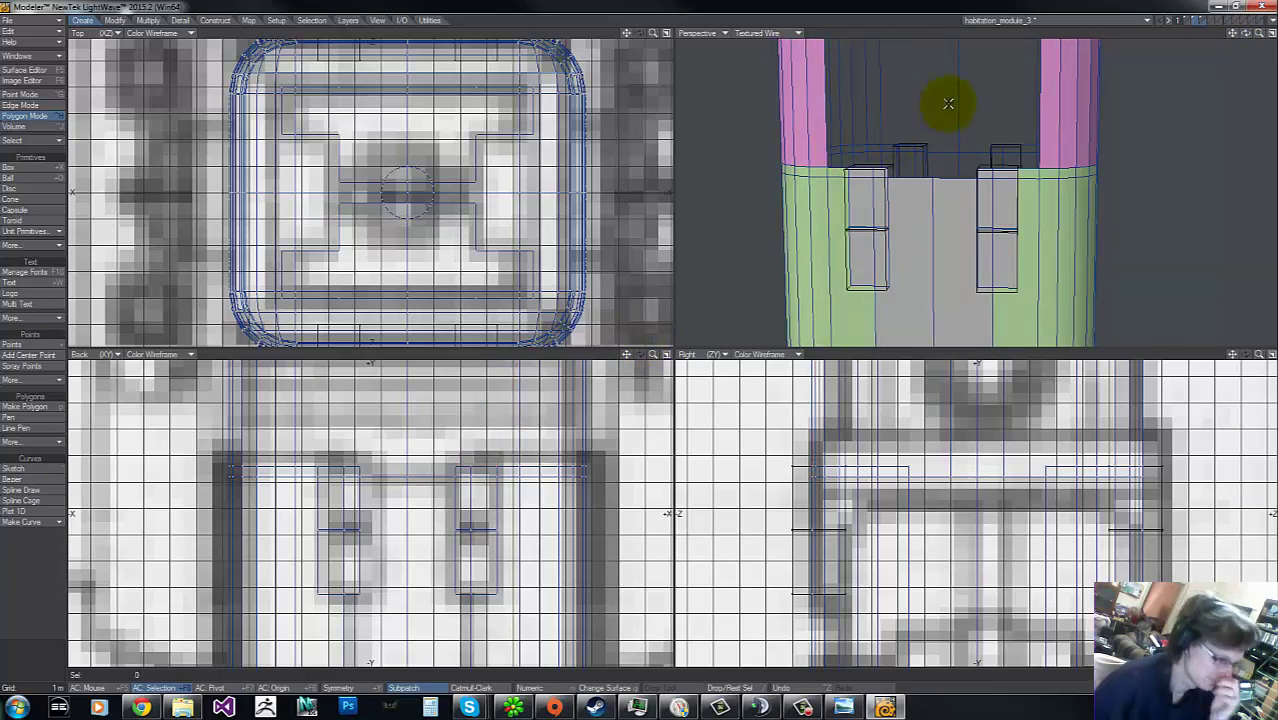
Step: Mirror the intact wall polygon above the slots across the X centre plane to fill the gap on this face
click(900, 120)
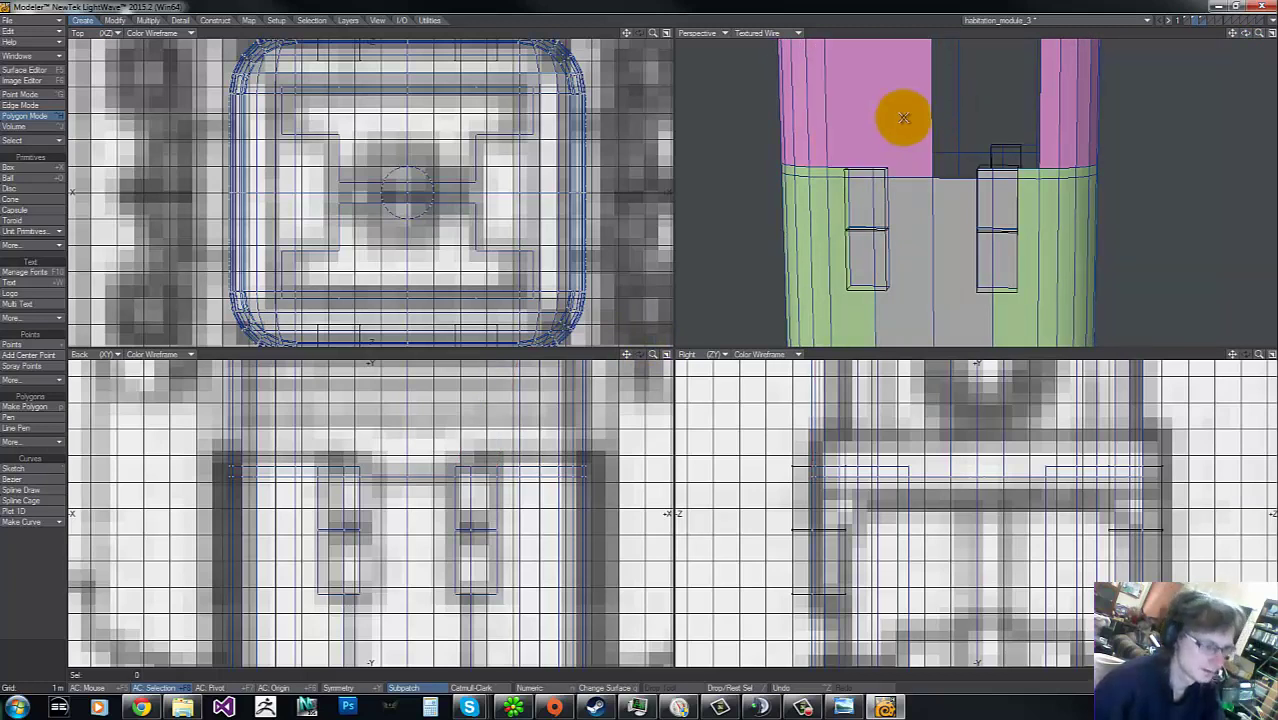
key(shift+v)
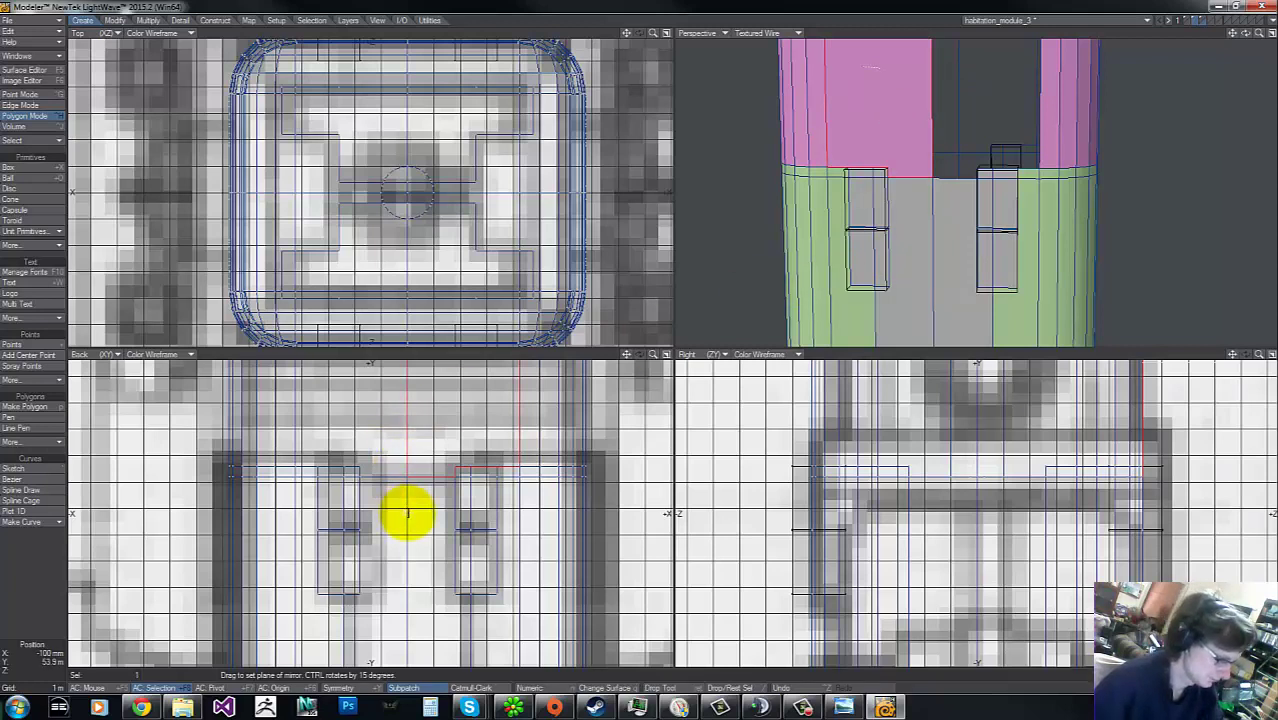
drag(407, 514, 412, 442)
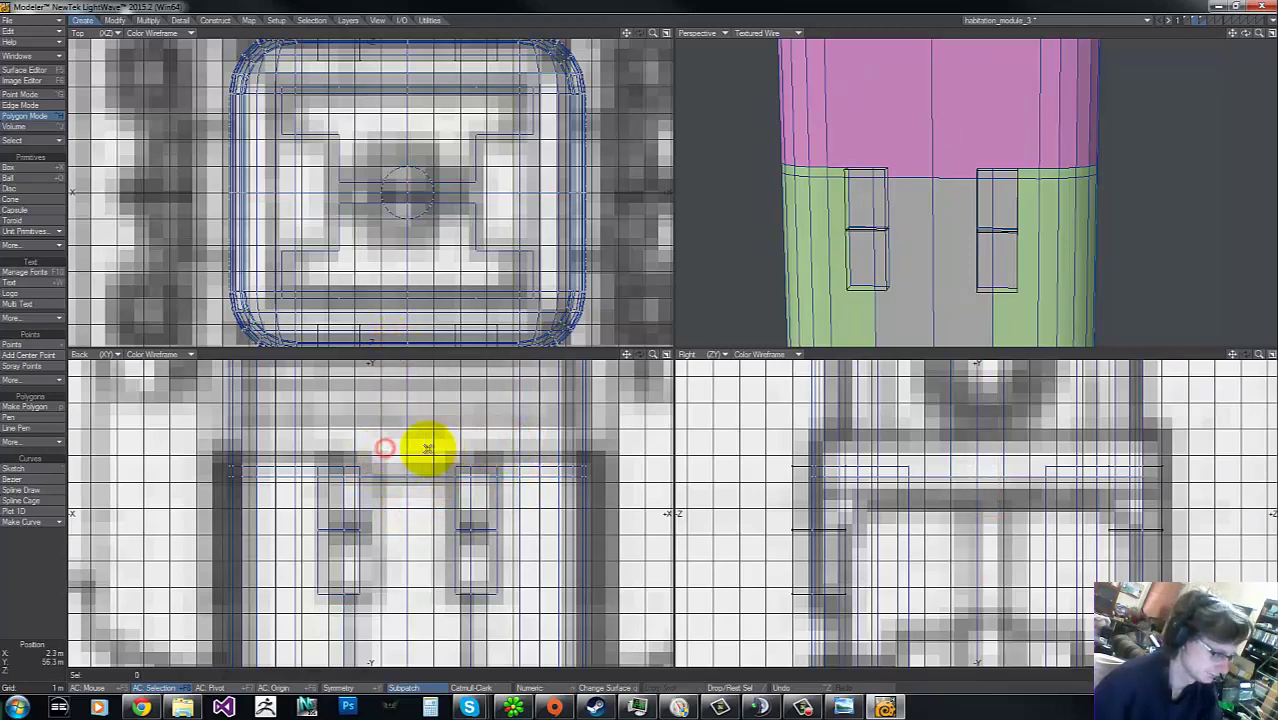
key(space)
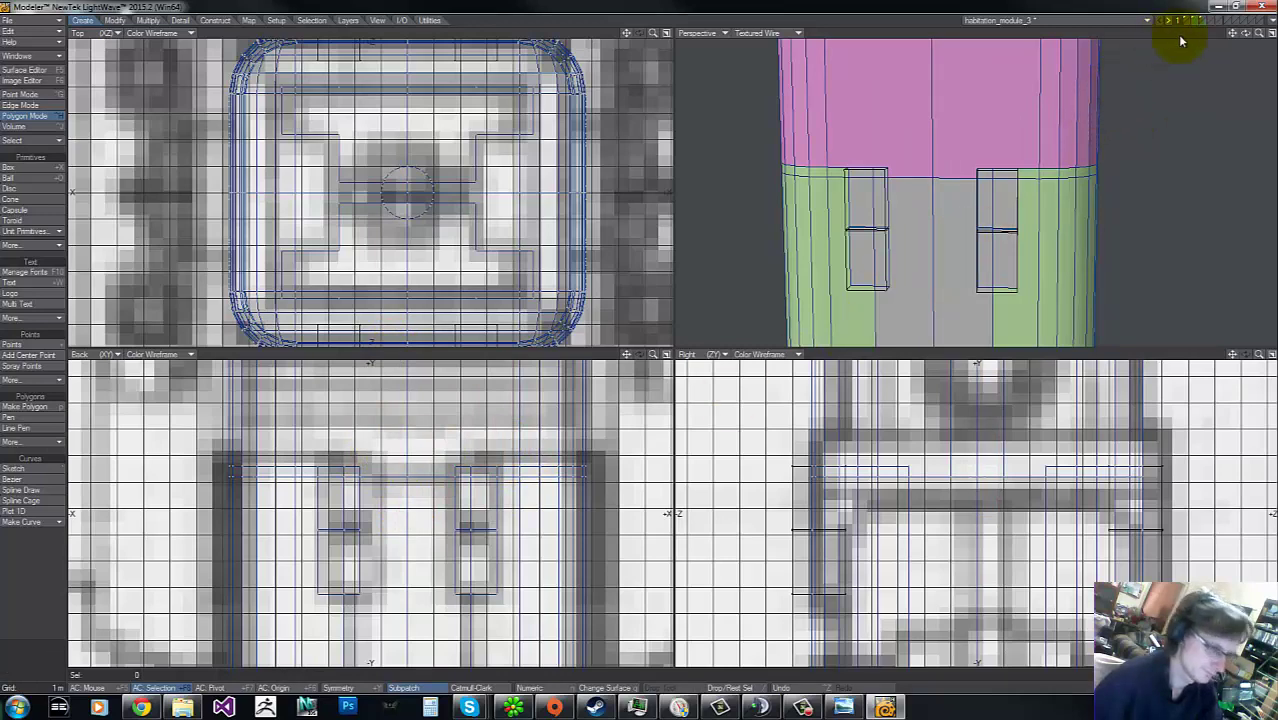
Step: Fill the matching gap on the opposite face by mirroring its intact wall polygon across the X centre plane, and merge duplicate points
drag(1245, 33, 642, 323)
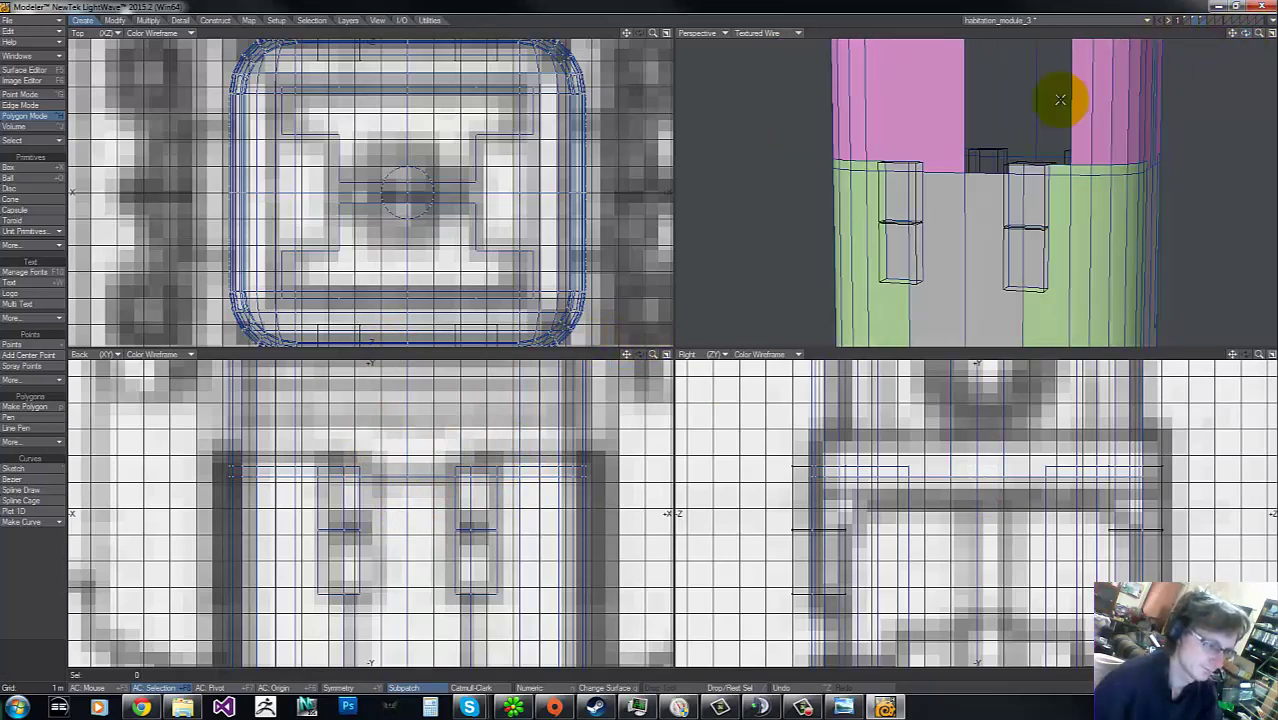
click(933, 131)
key(shift+v)
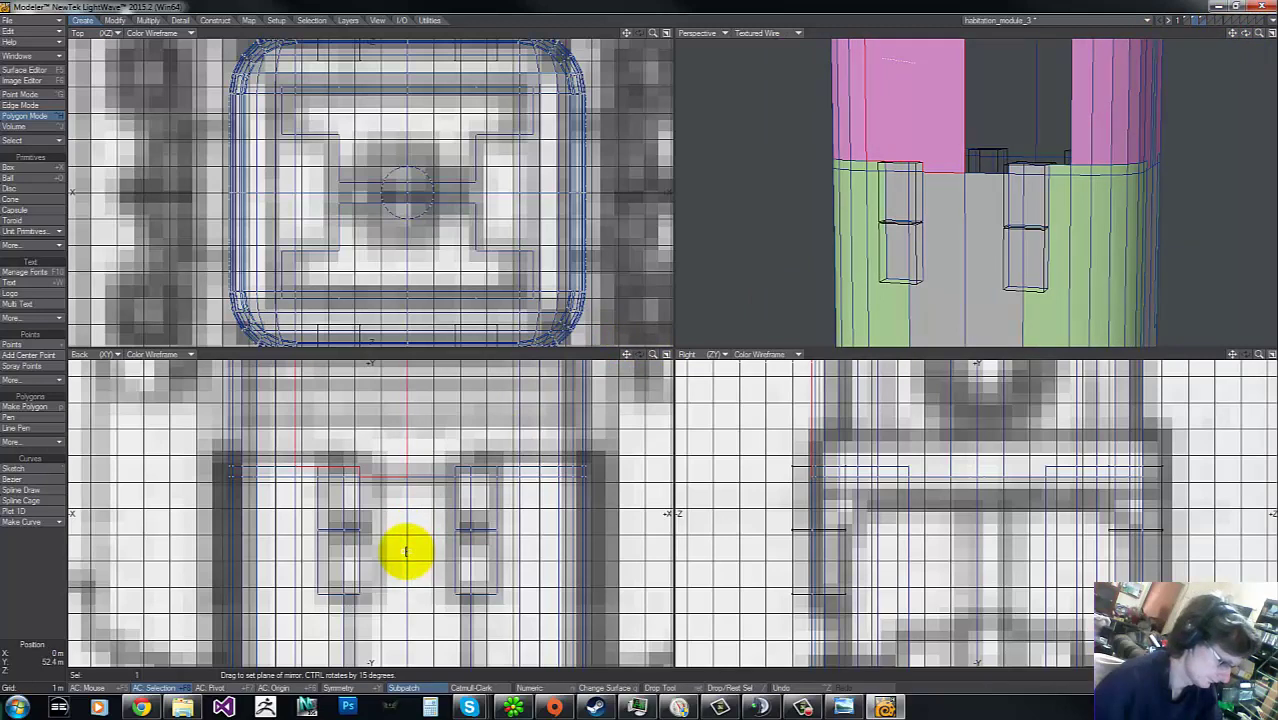
key(space)
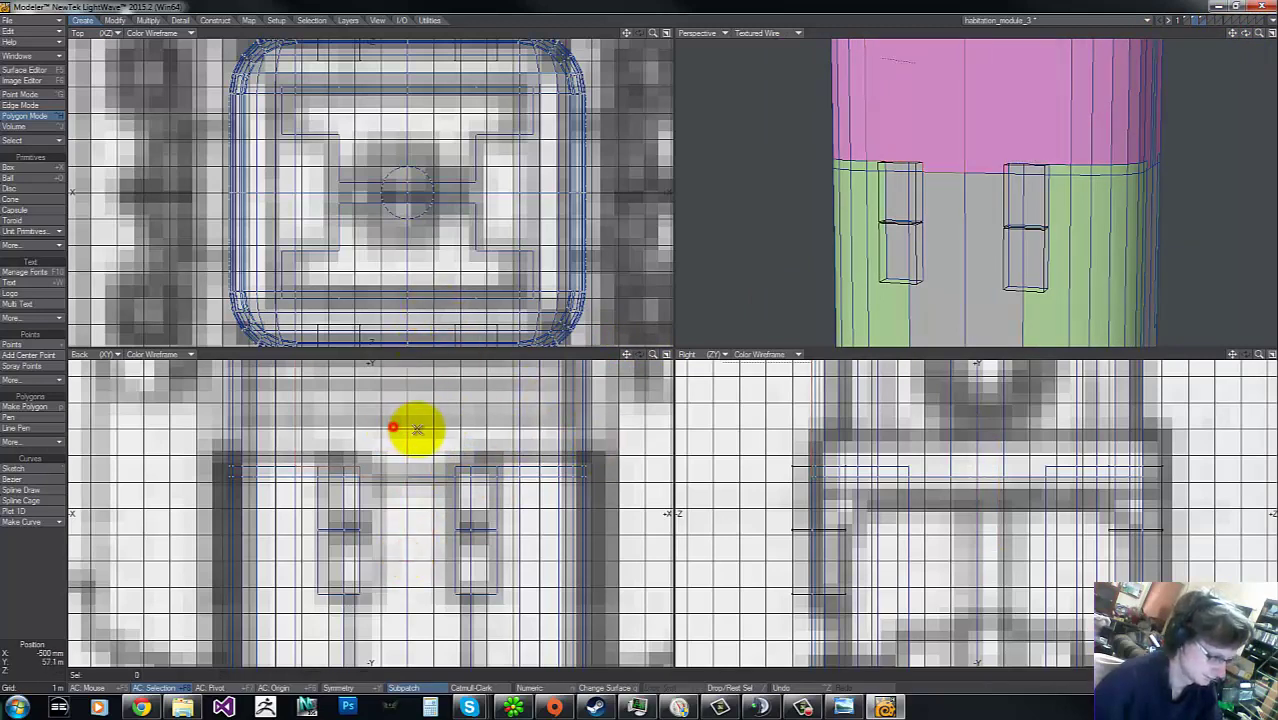
key(m)
key(Return)
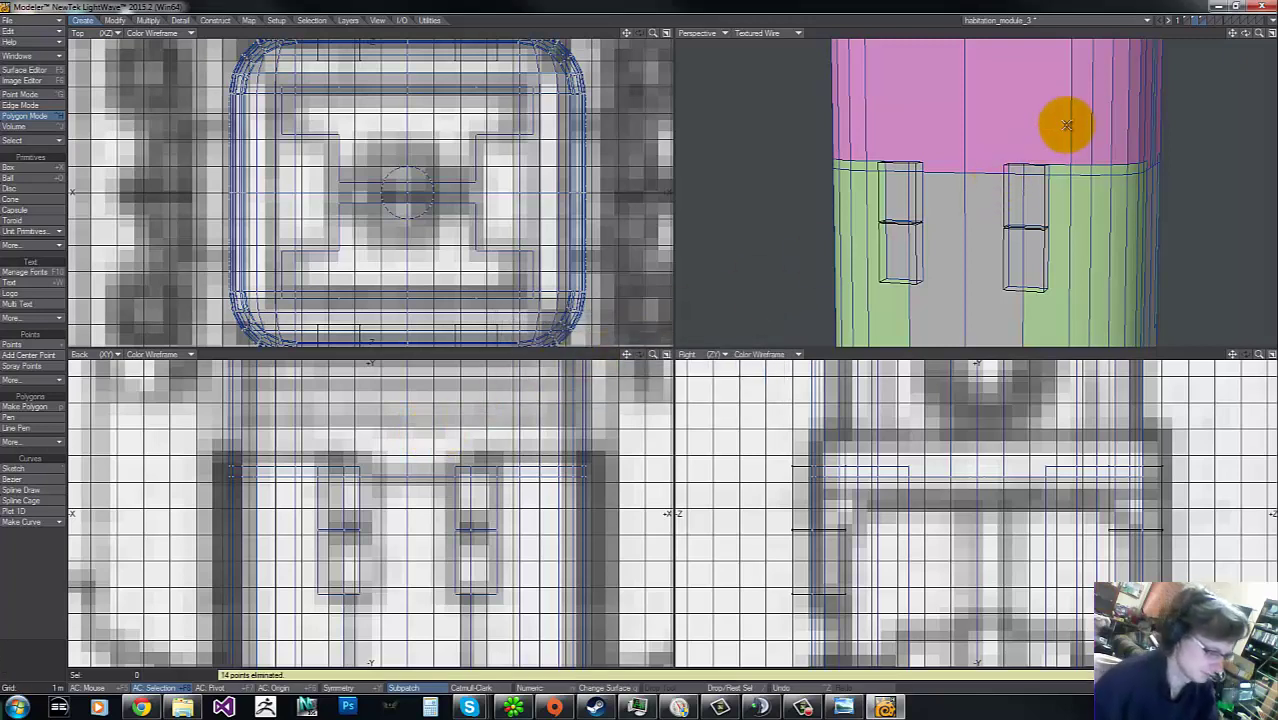
Step: Check the polygon statistics and inspect the whole module from several sides, down to its plain lower end
key(w)
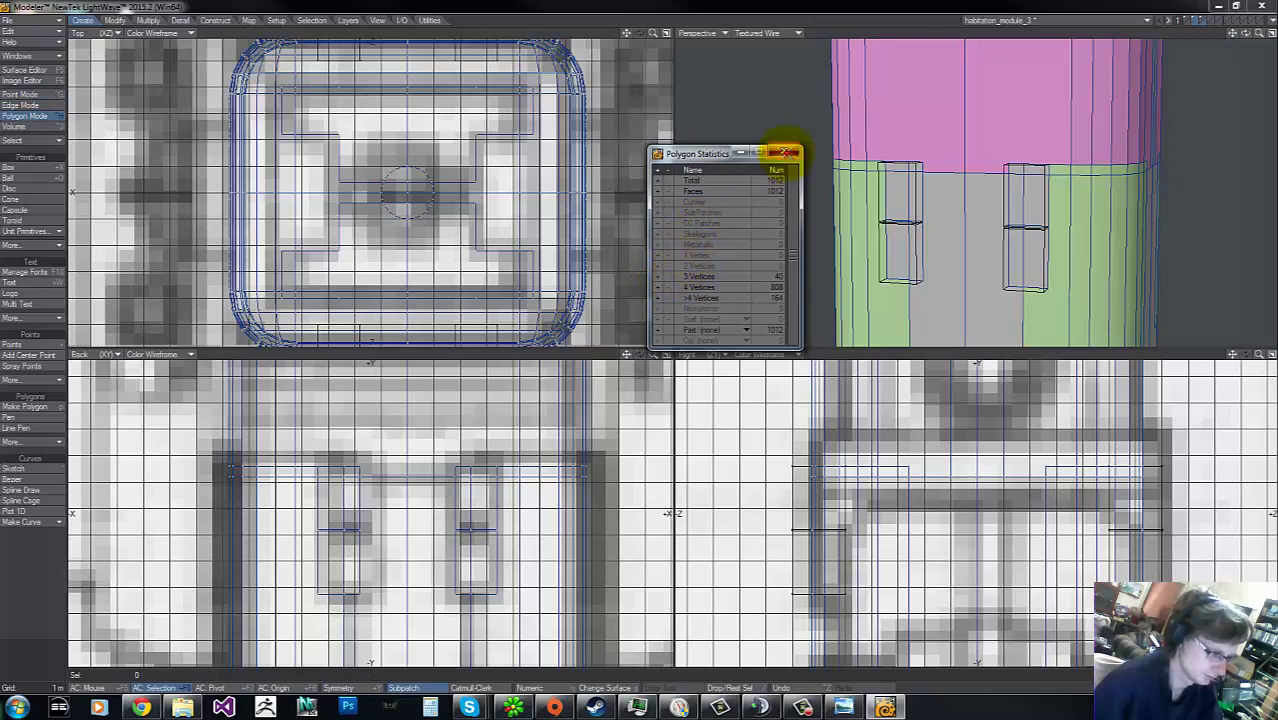
click(785, 152)
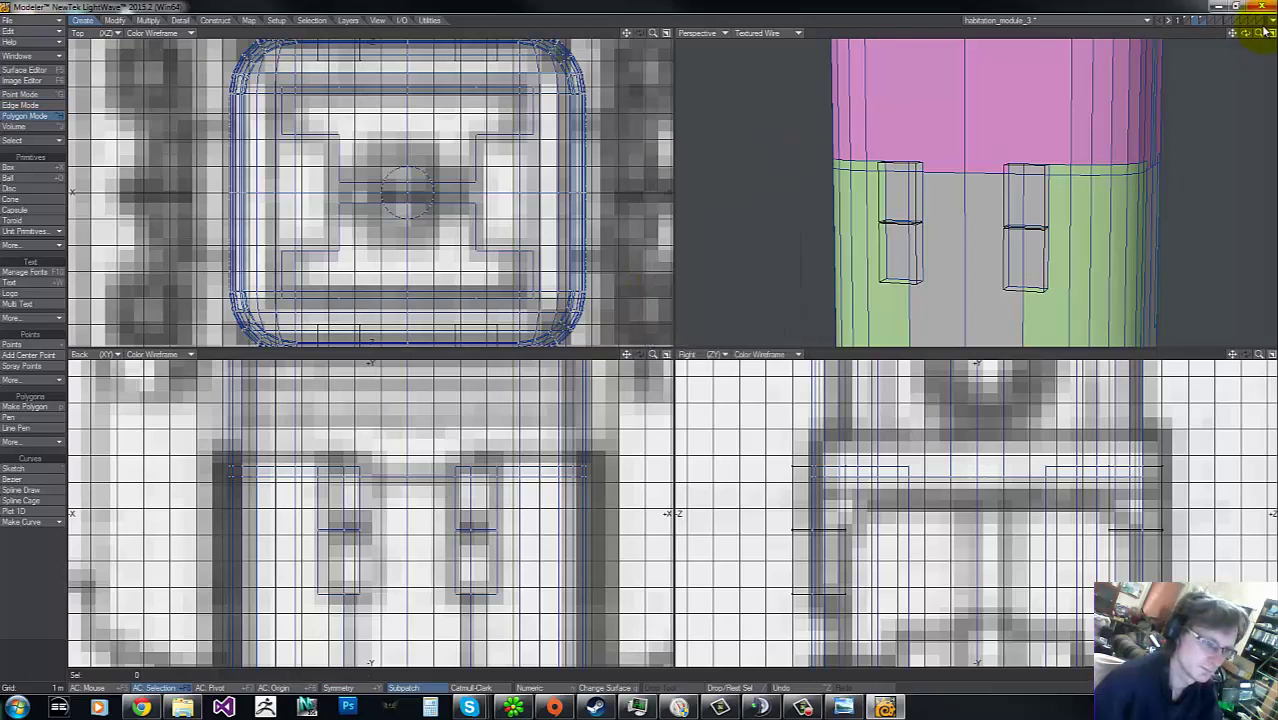
drag(1260, 33, 641, 343)
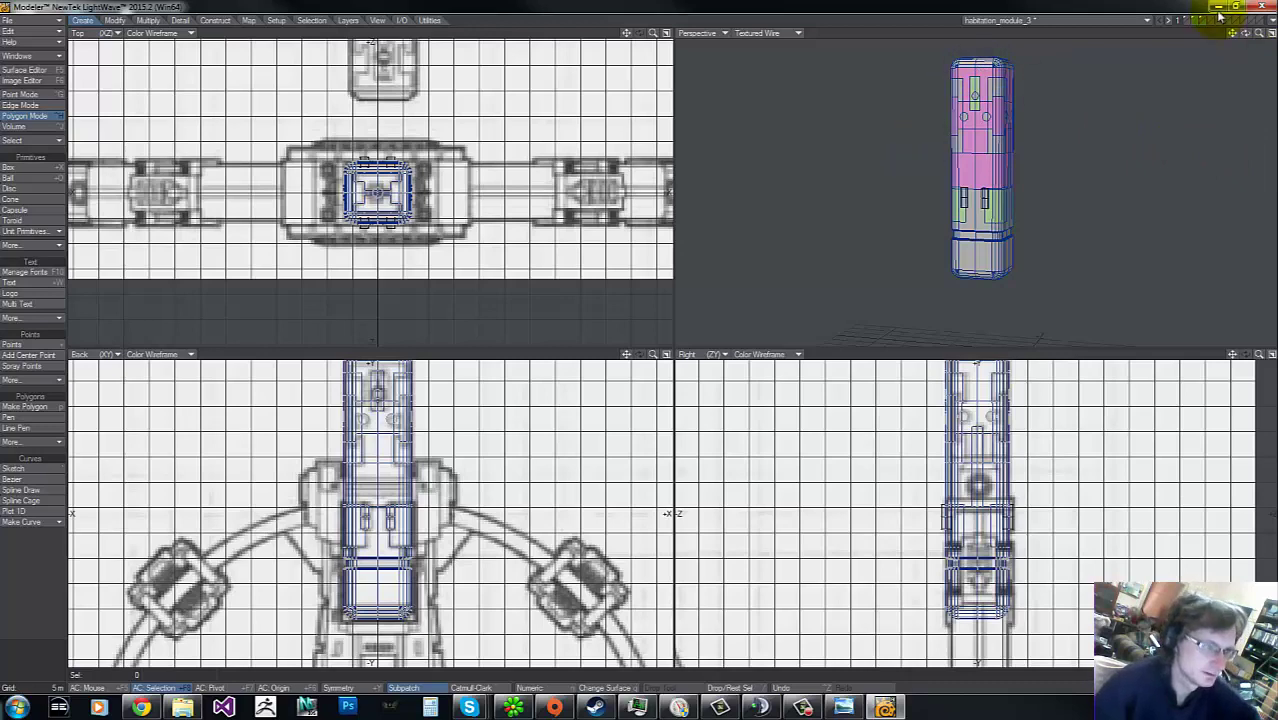
drag(1246, 33, 634, 339)
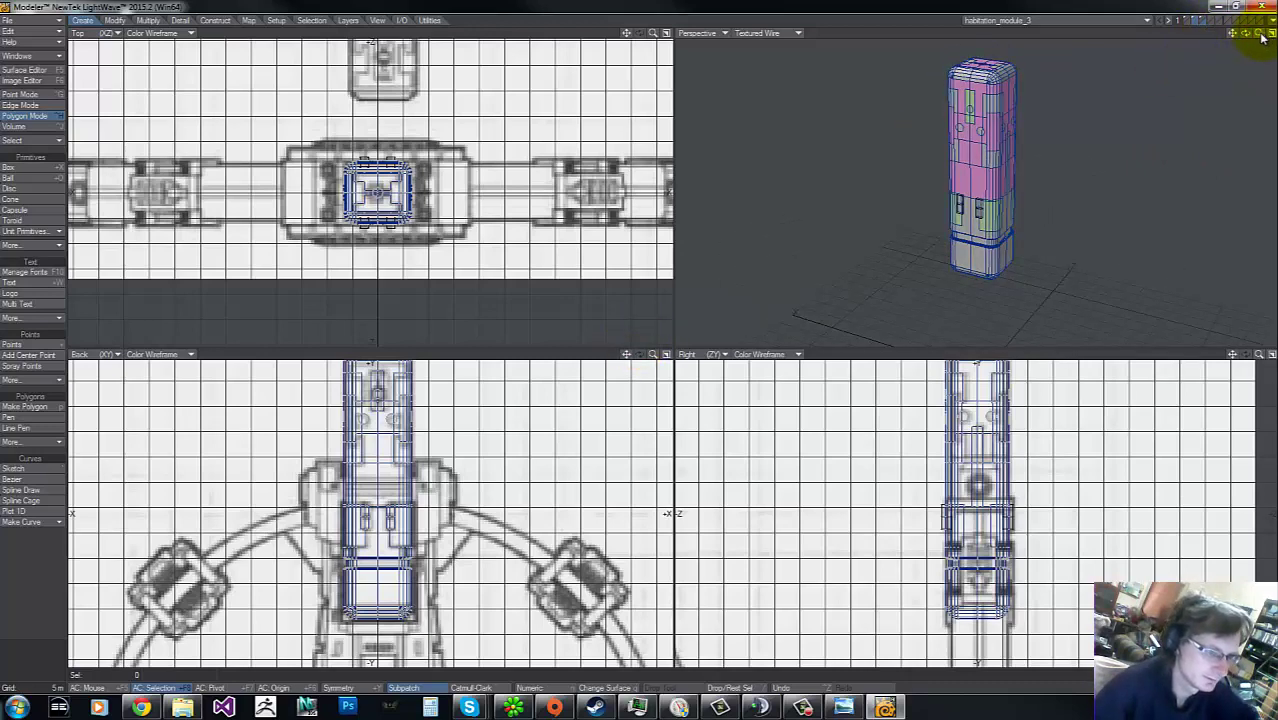
drag(1260, 34, 633, 343)
drag(1245, 35, 965, 120)
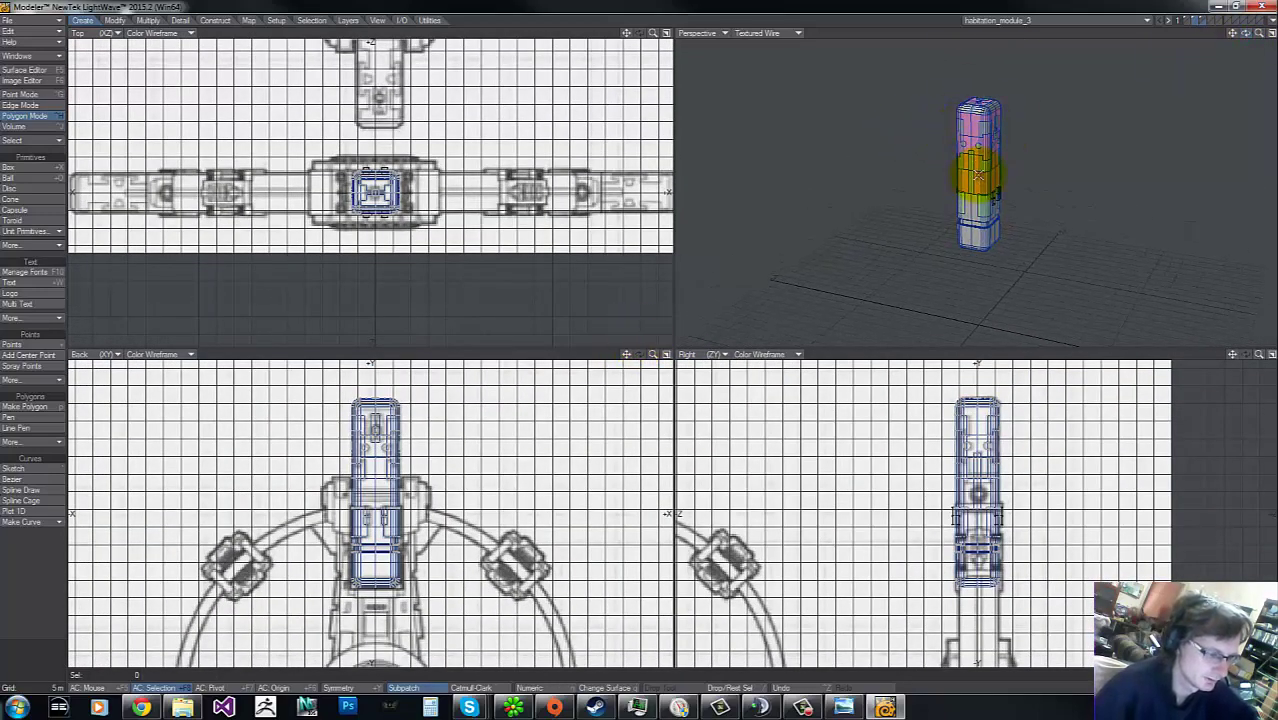
drag(1258, 35, 645, 334)
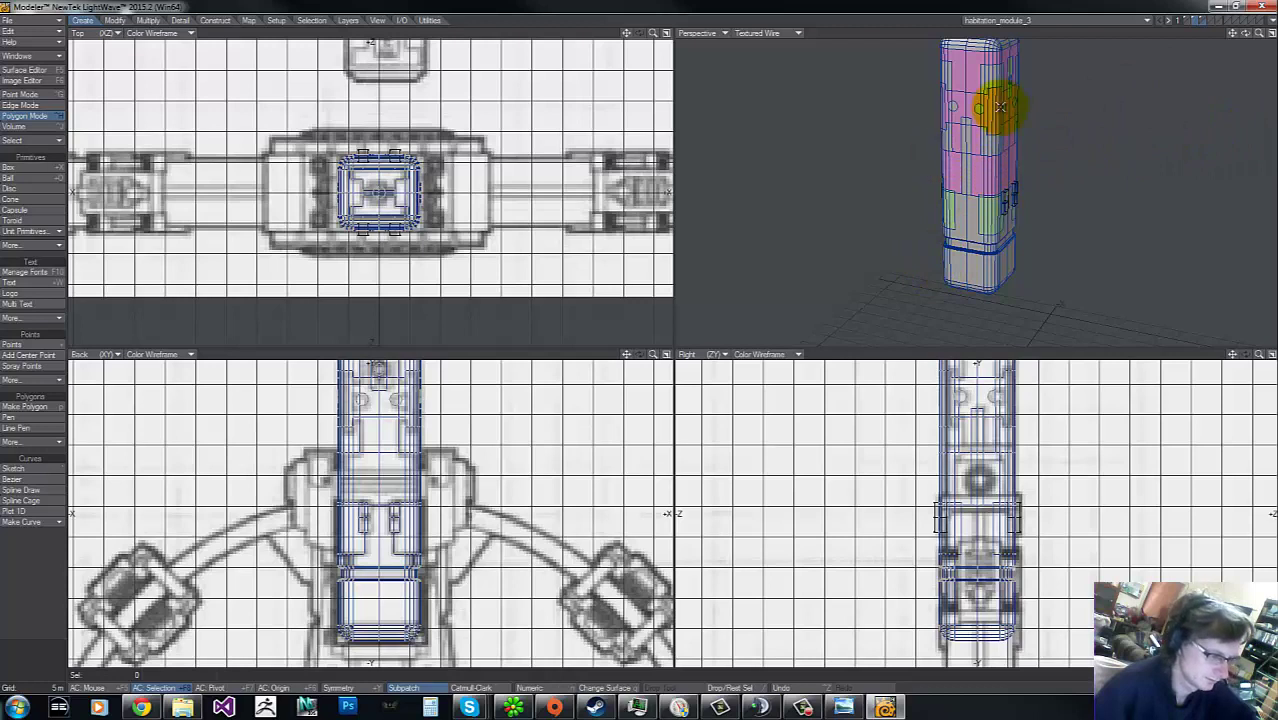
click(973, 270)
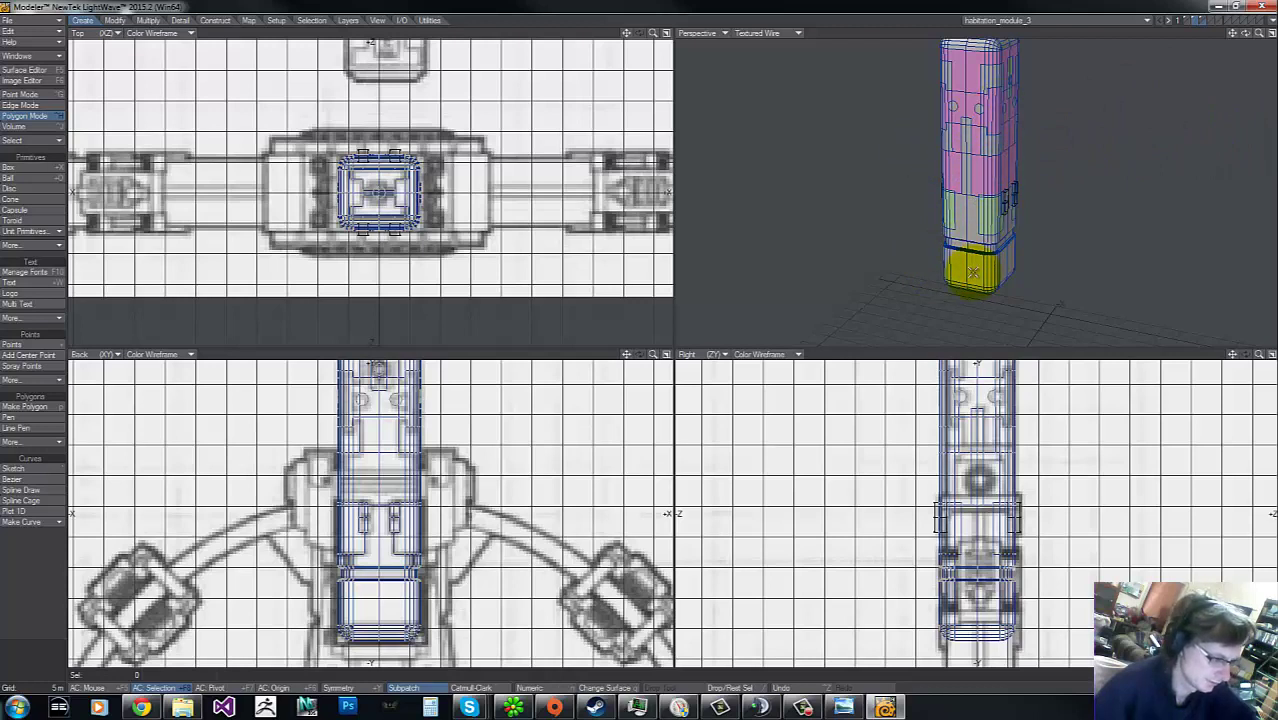
click(864, 288)
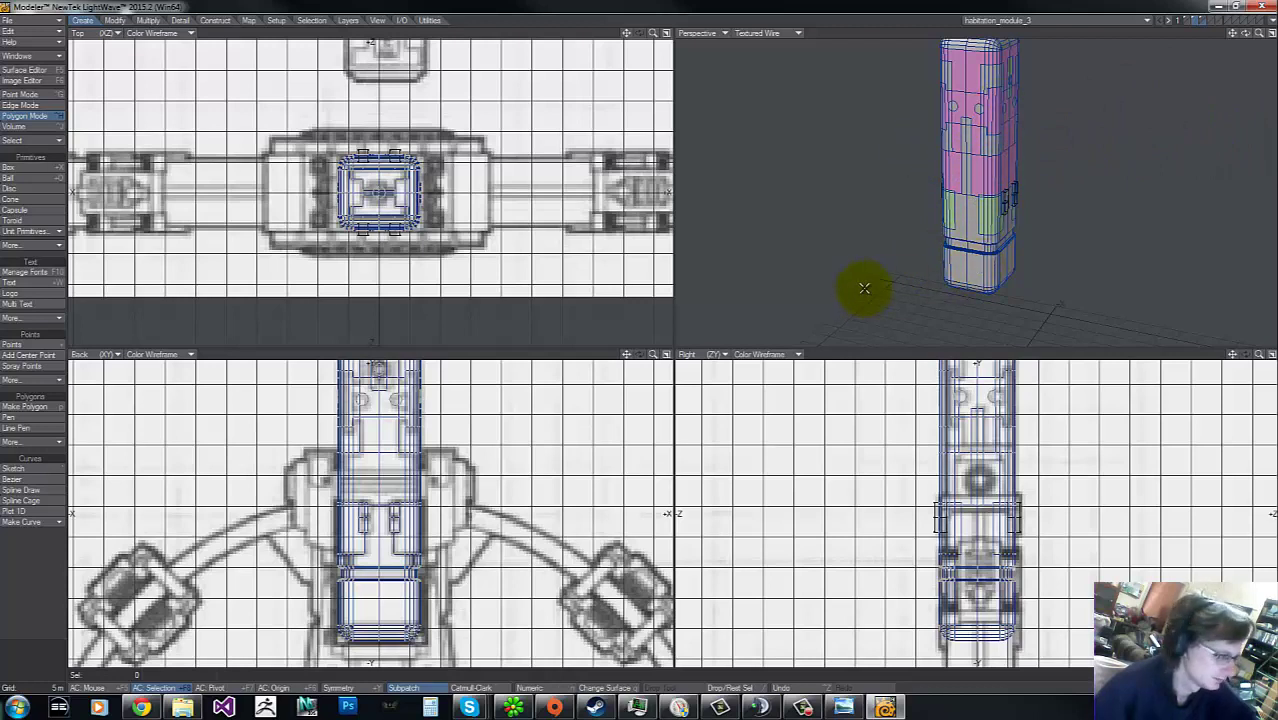